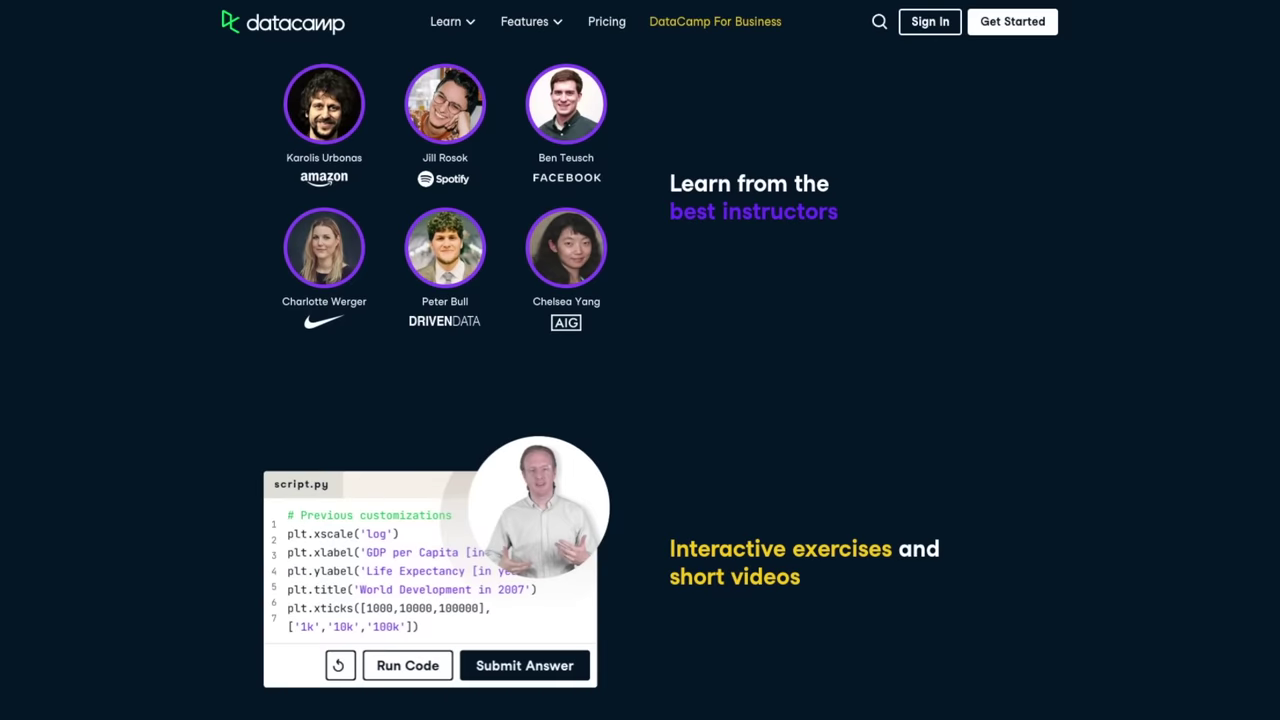
scroll(640, 400, "down", 5)
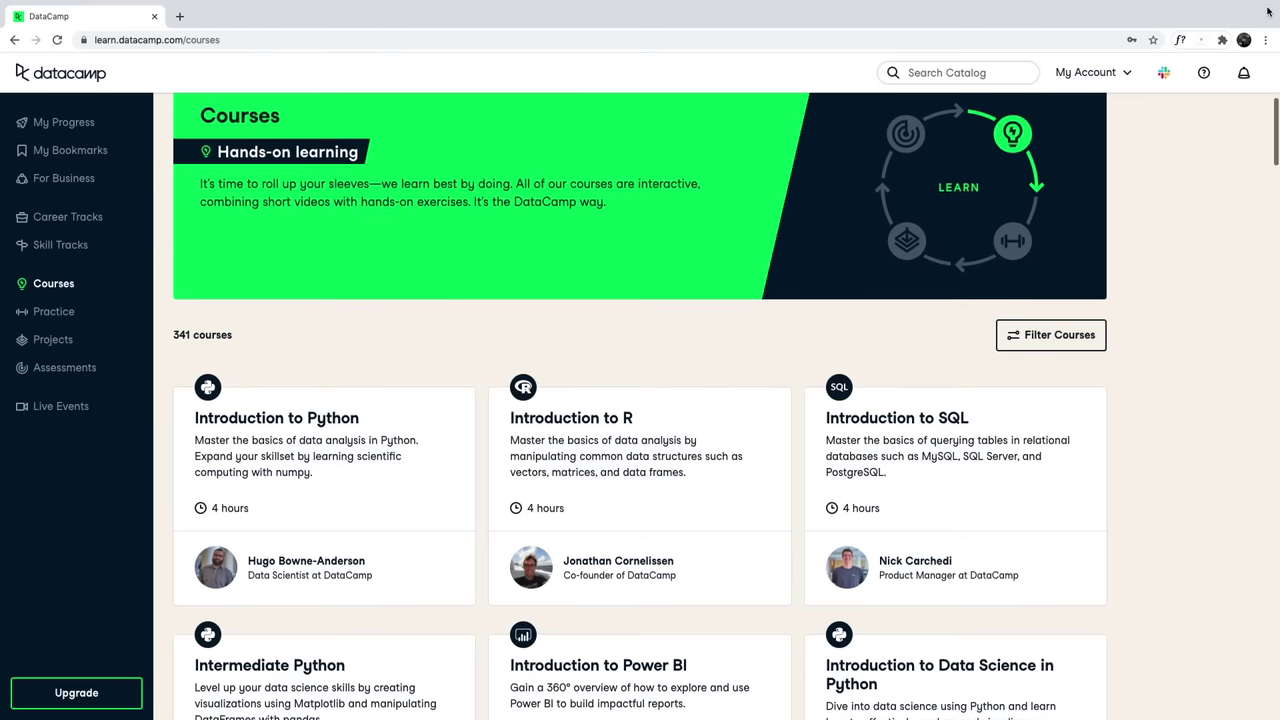
Browse down the course catalogue and move on to the Driving right exercise.
key("Down")
key("Down")
key("Down")
key("Down")
key("Down")
key("Down")
key("Down")
key("Down")
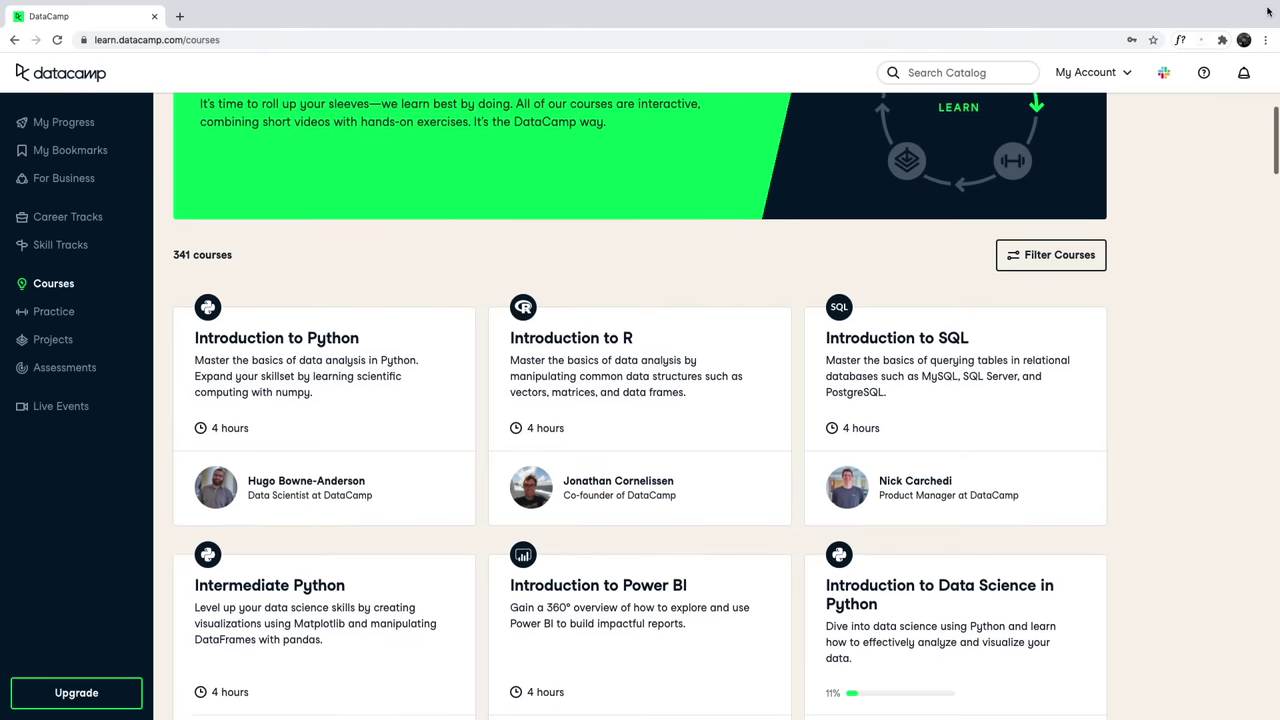
key("Down")
key("Down")
key("Down")
key("Down")
key("Down")
key("Down")
key("Down")
key("Down")
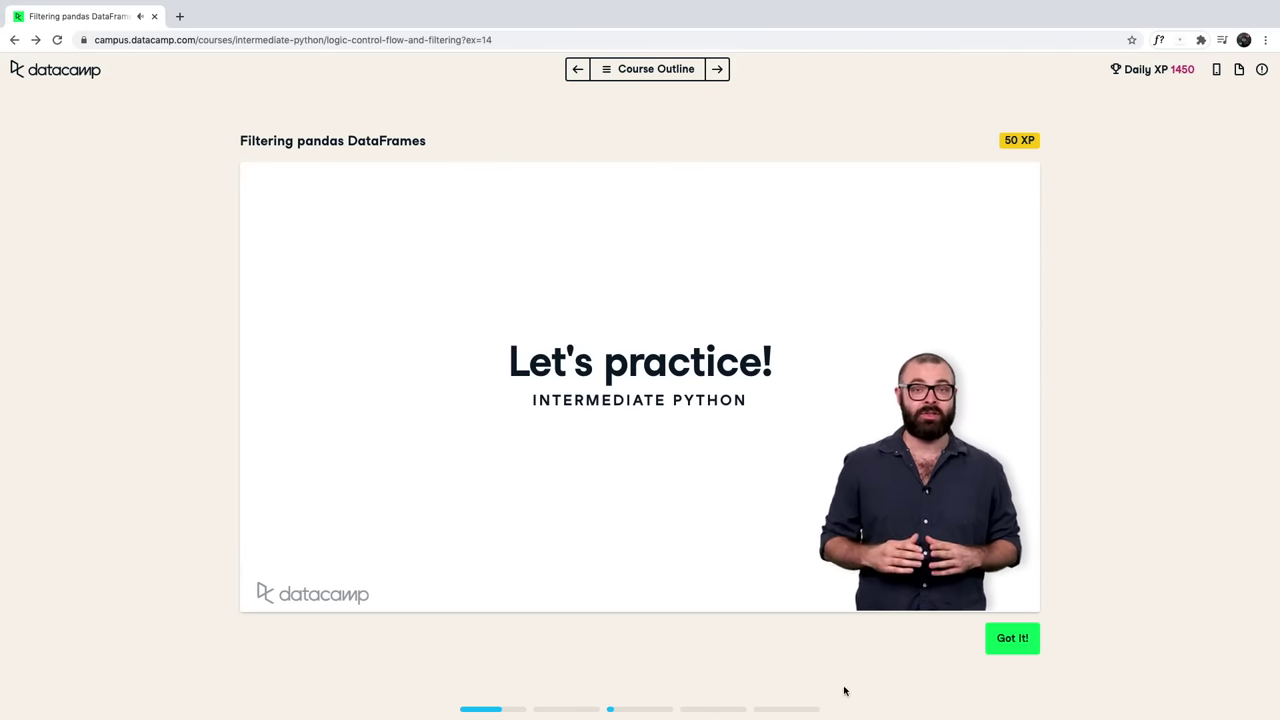
left_click(1012, 638)
Answer Driving right with the dr, sel and print(sel) lines, then run and submit it.
type("dr = cars['drives_right")
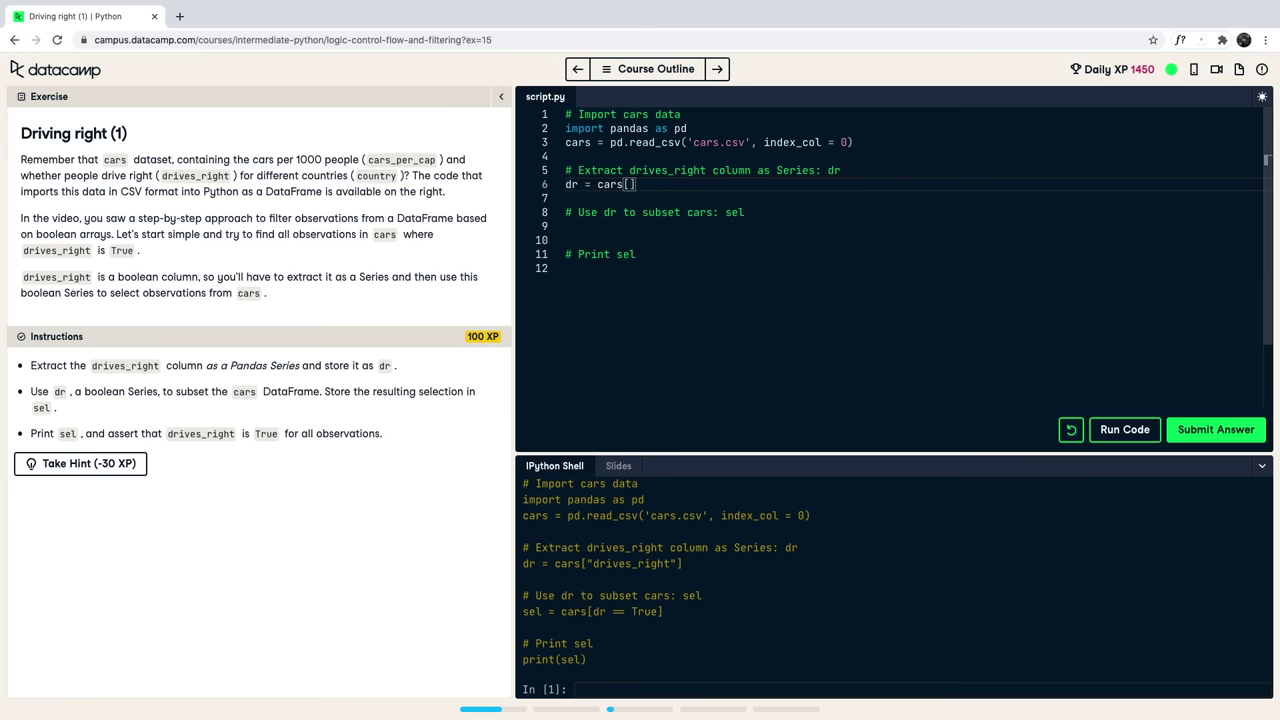
key("Down")
key("Down")
key("Down")
type("sel = cars[dr == True")
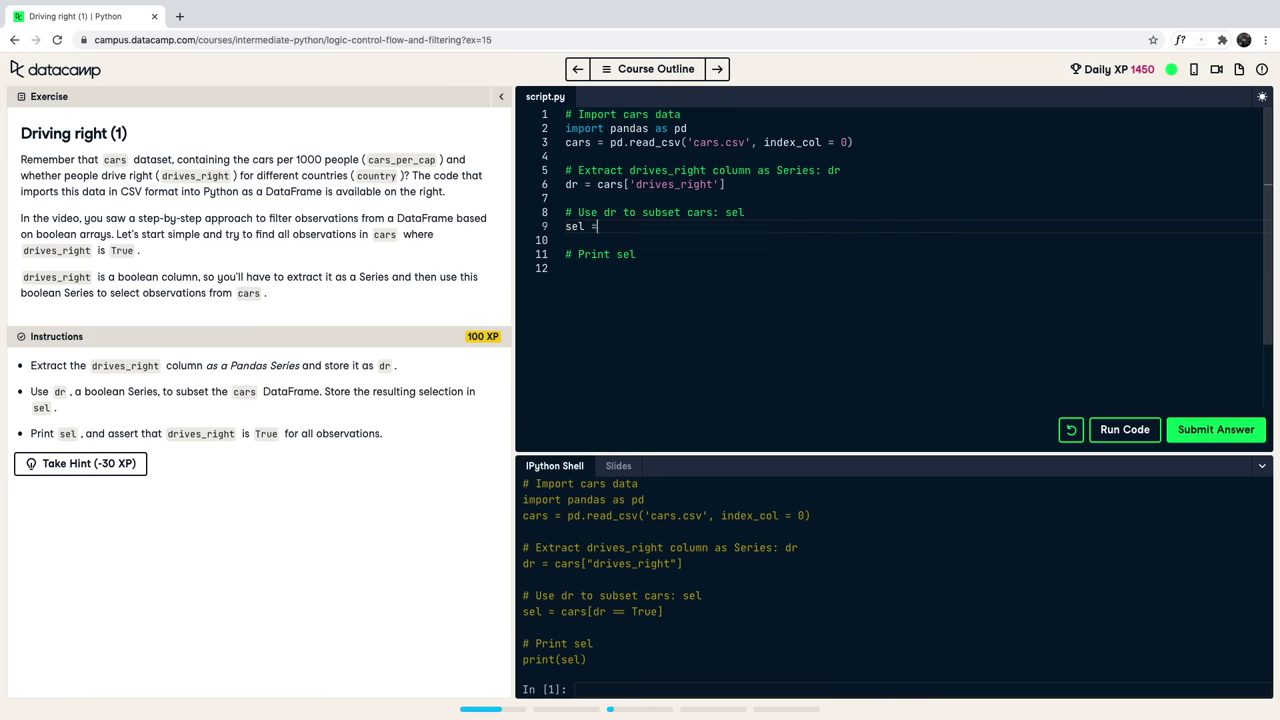
key("Escape")
key("Down")
key("Down")
key("Down")
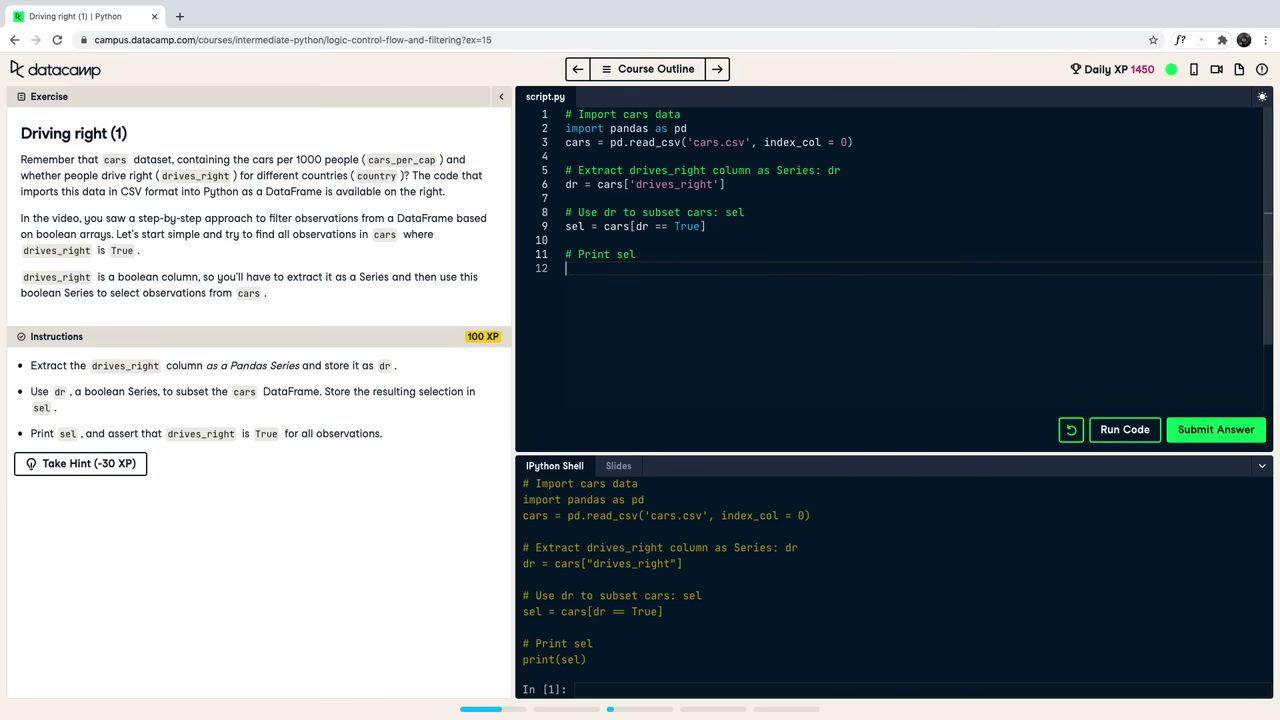
type("print(sel")
left_click(1117, 430)
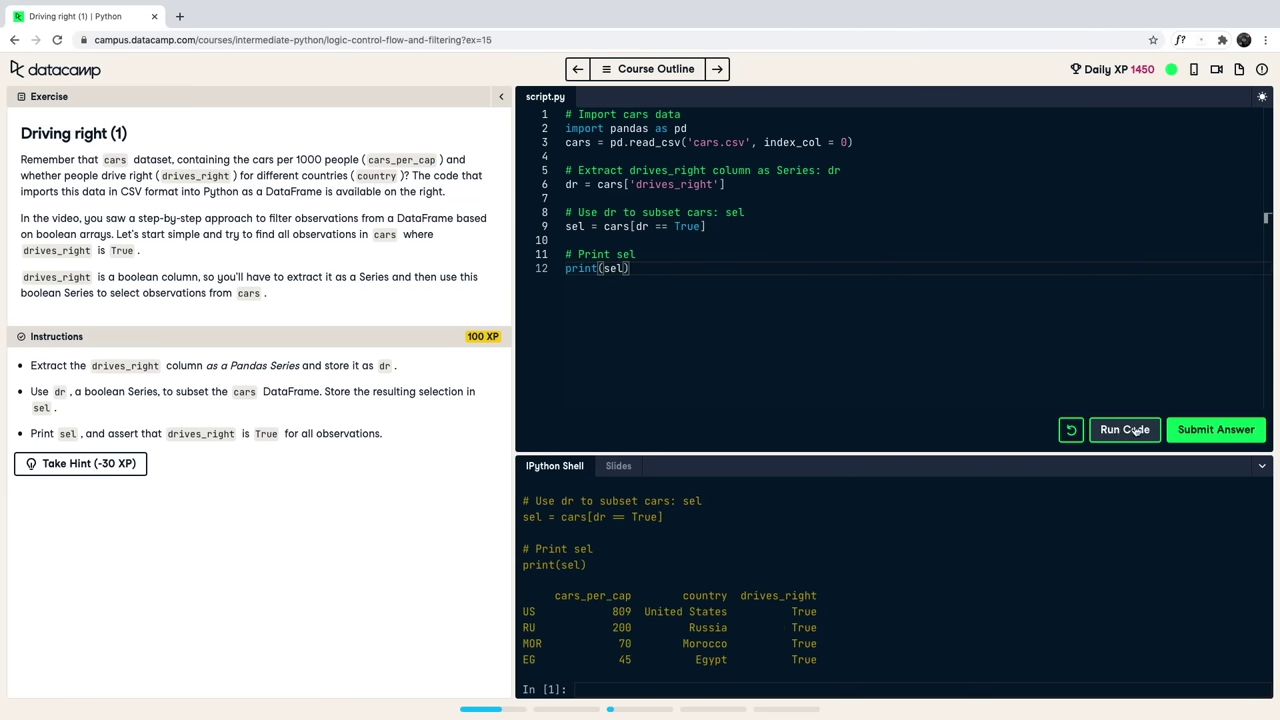
left_click(1221, 430)
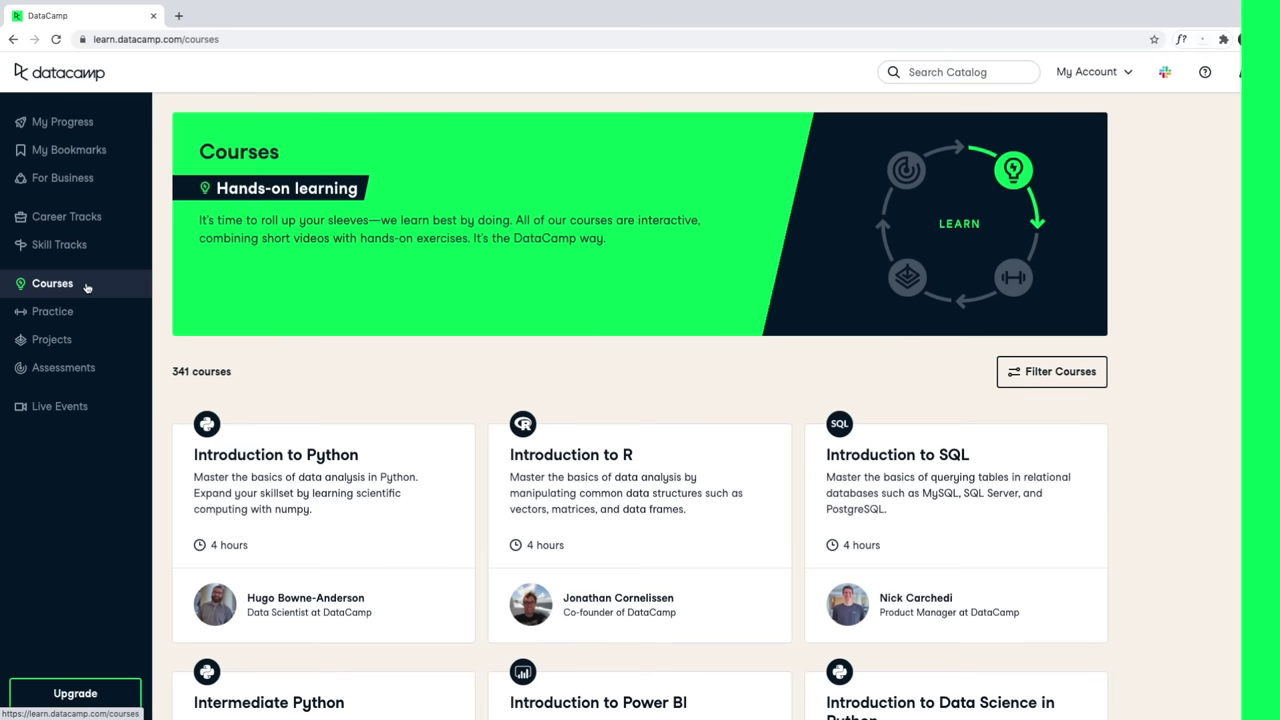
Visit the Practice, Projects and Assessments pages from the sidebar.
left_click(89, 311)
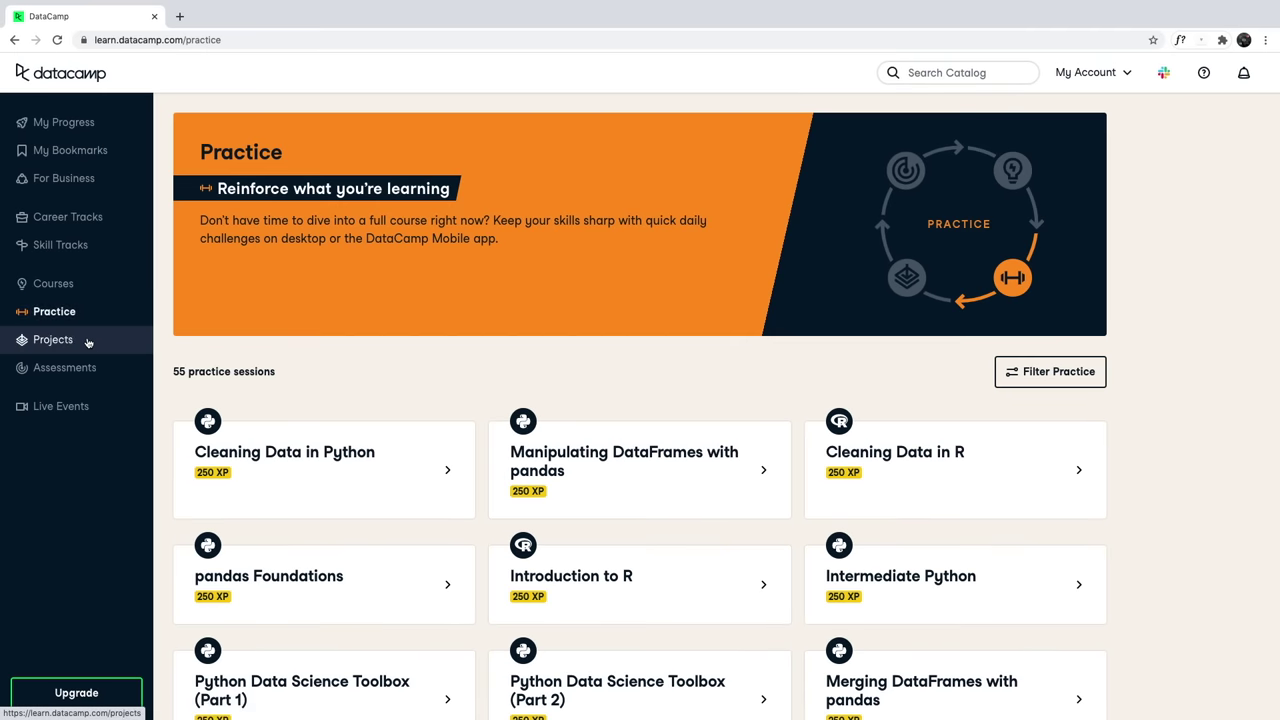
left_click(88, 340)
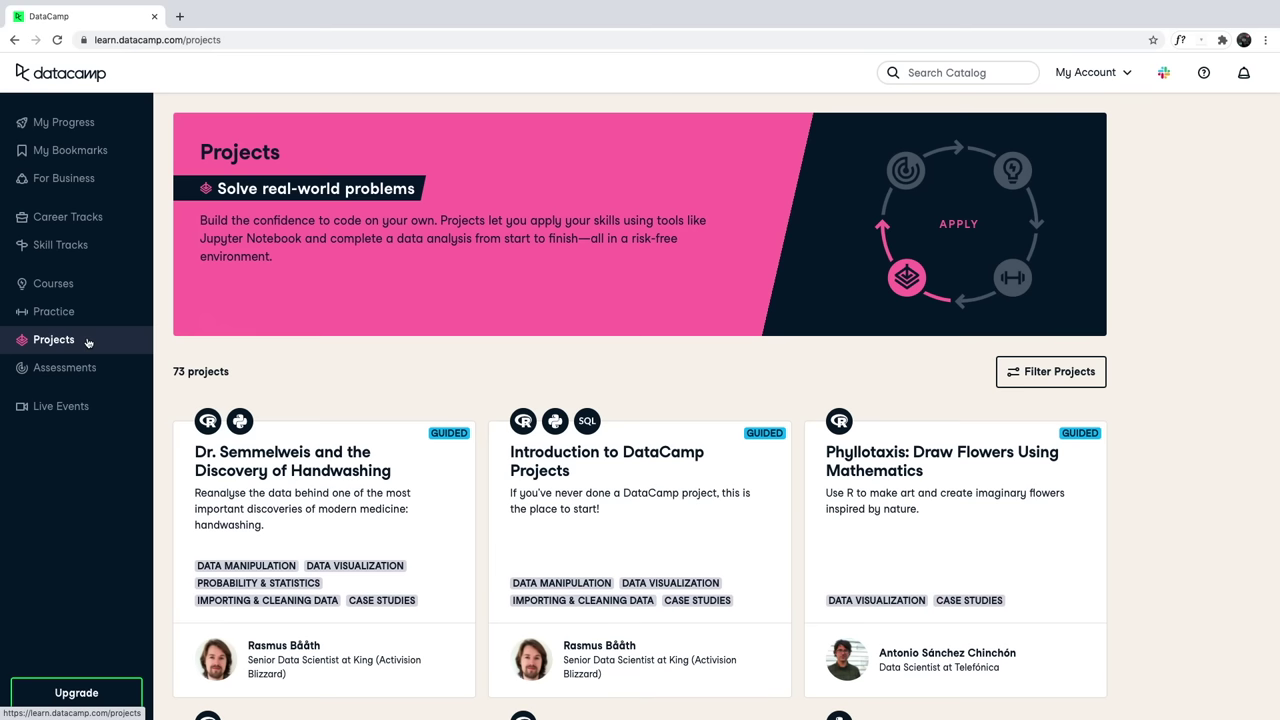
left_click(88, 368)
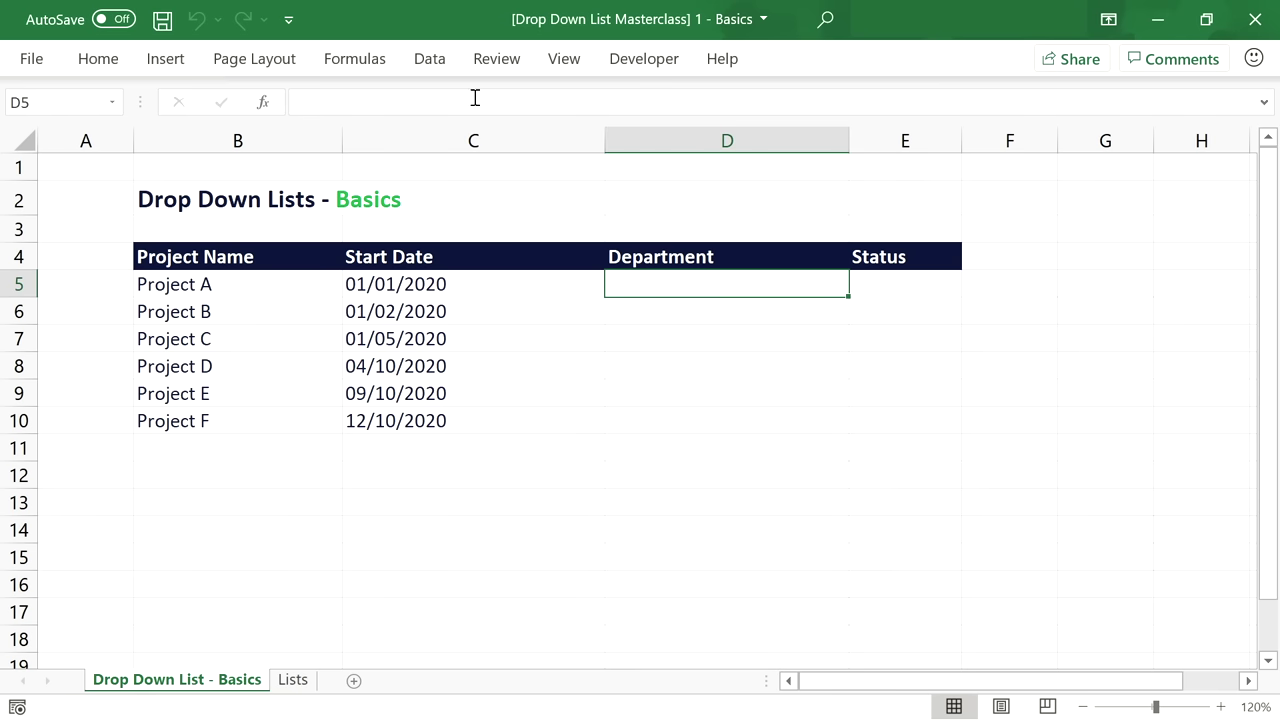
Give D5 a List validation with source IT, HR, Marketing, Controlling, Production.
left_click(425, 60)
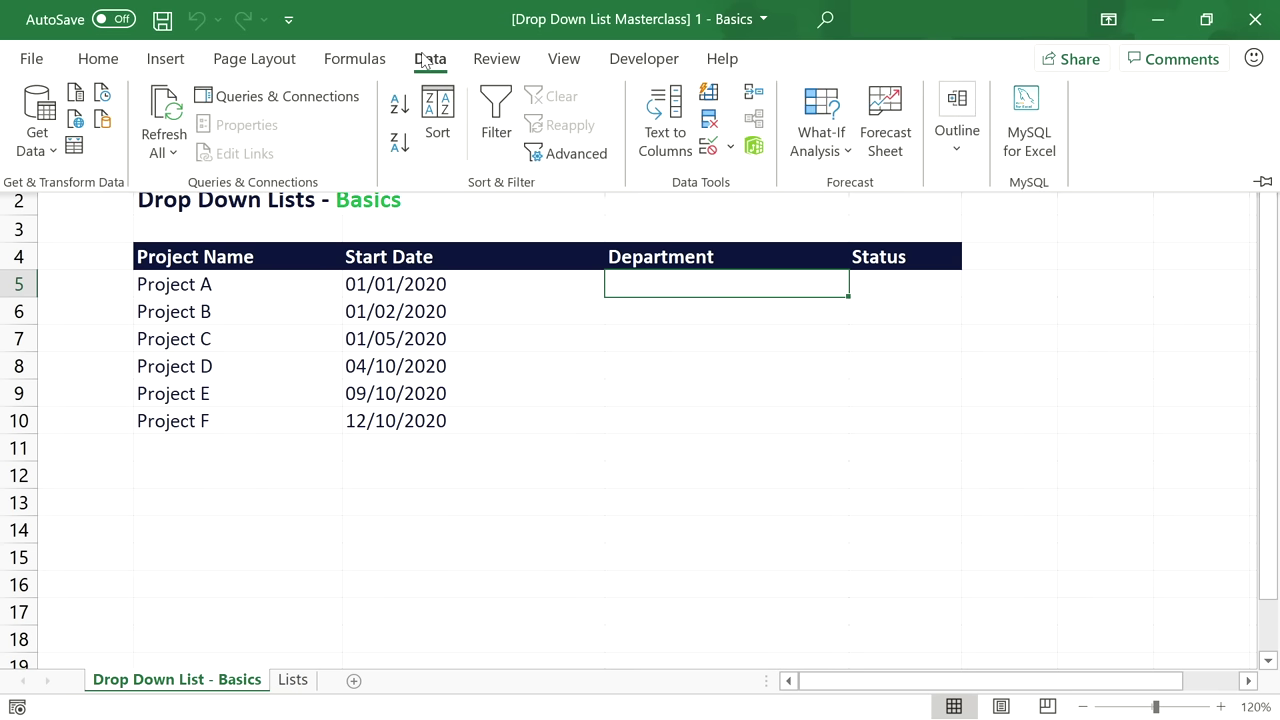
left_click(709, 146)
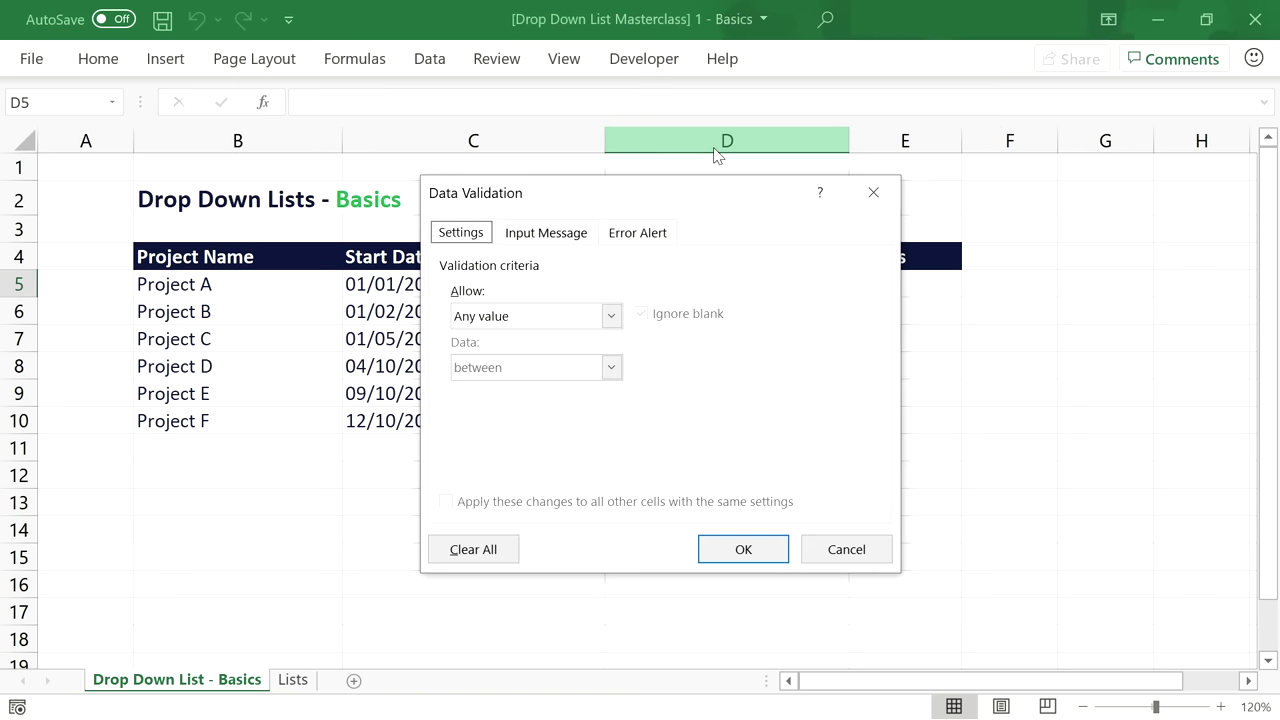
left_click(612, 316)
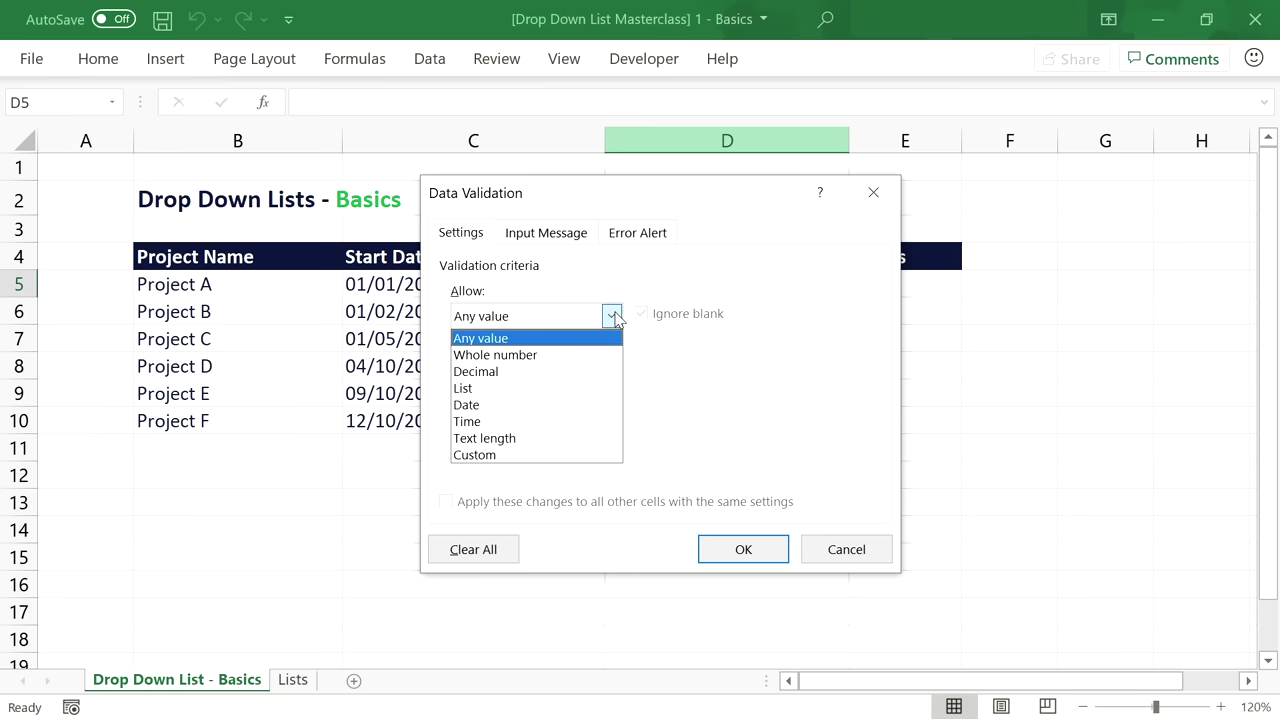
left_click(614, 390)
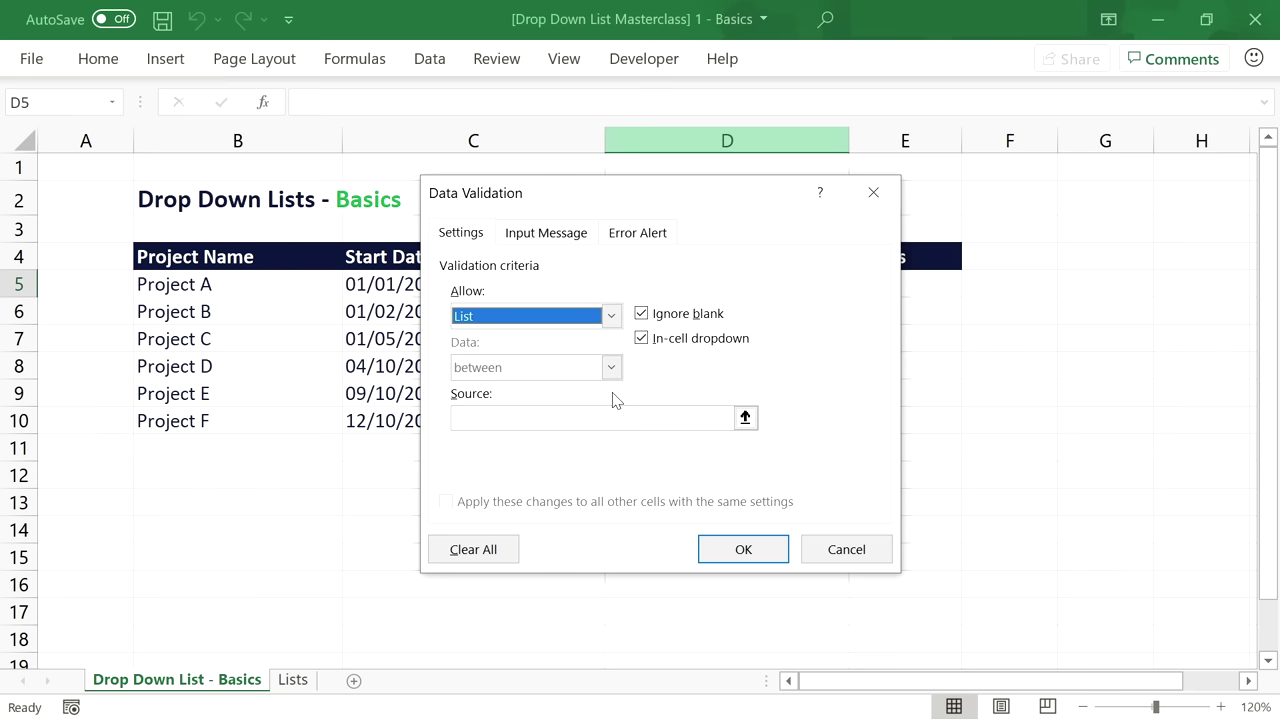
left_click(479, 418)
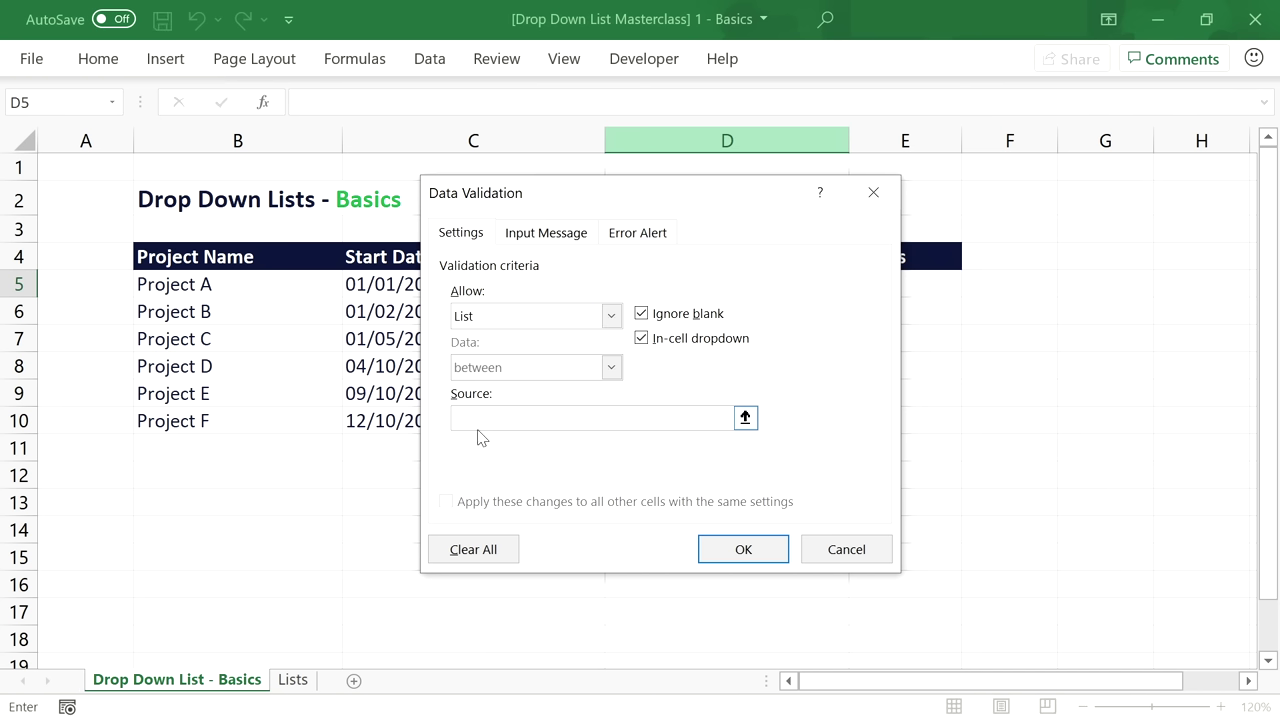
type("IT, HR, Marketing, ")
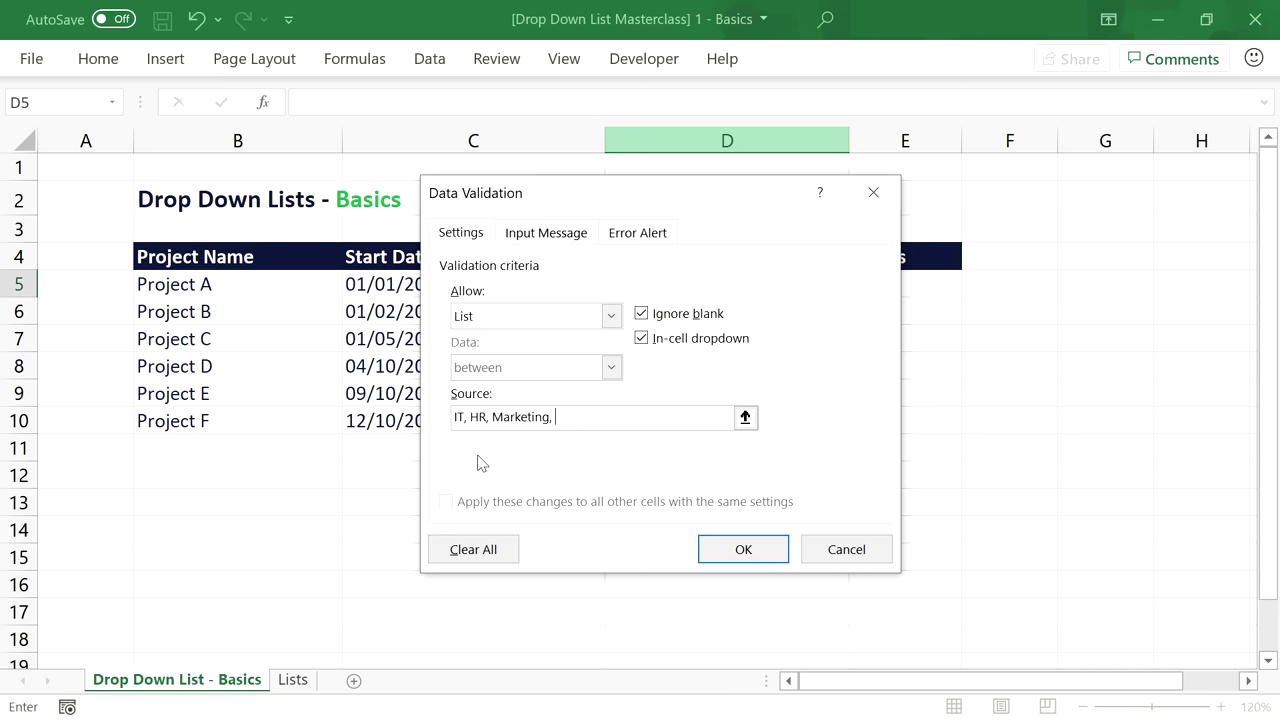
type("Controlling, Production")
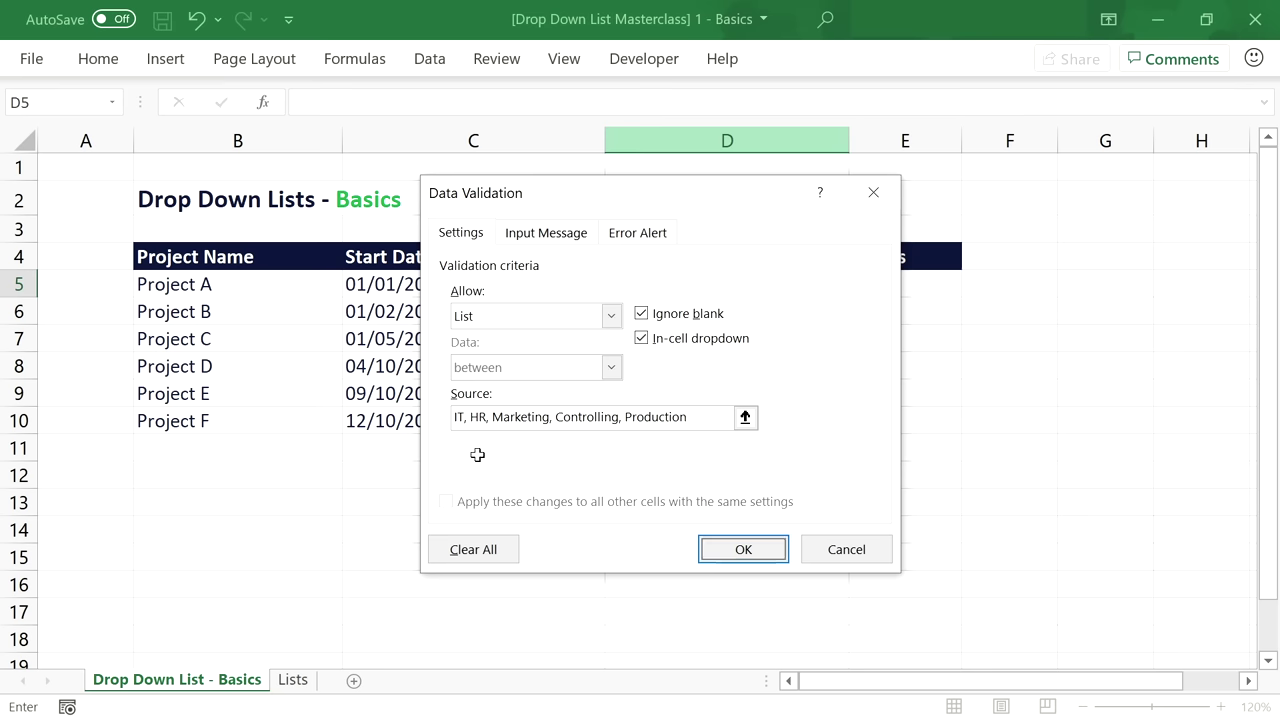
key("Return")
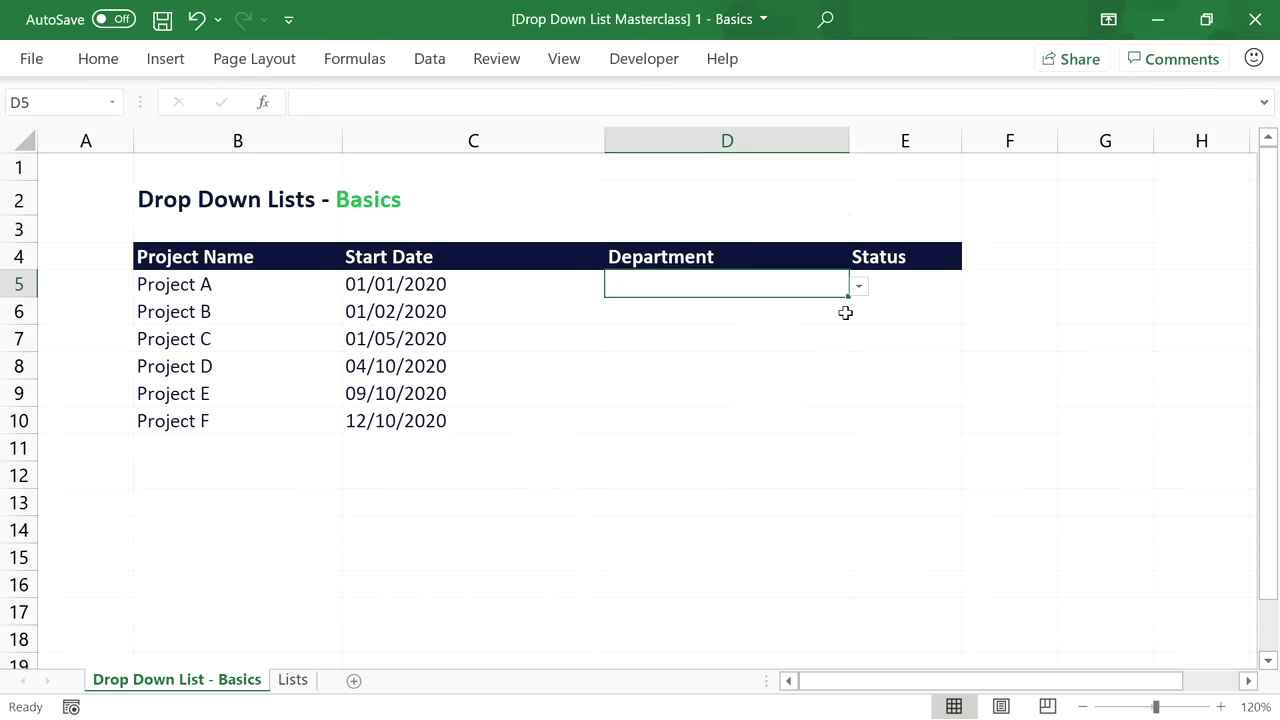
Test D5's drop-down by choosing Marketing, then Controlling.
left_click(858, 287)
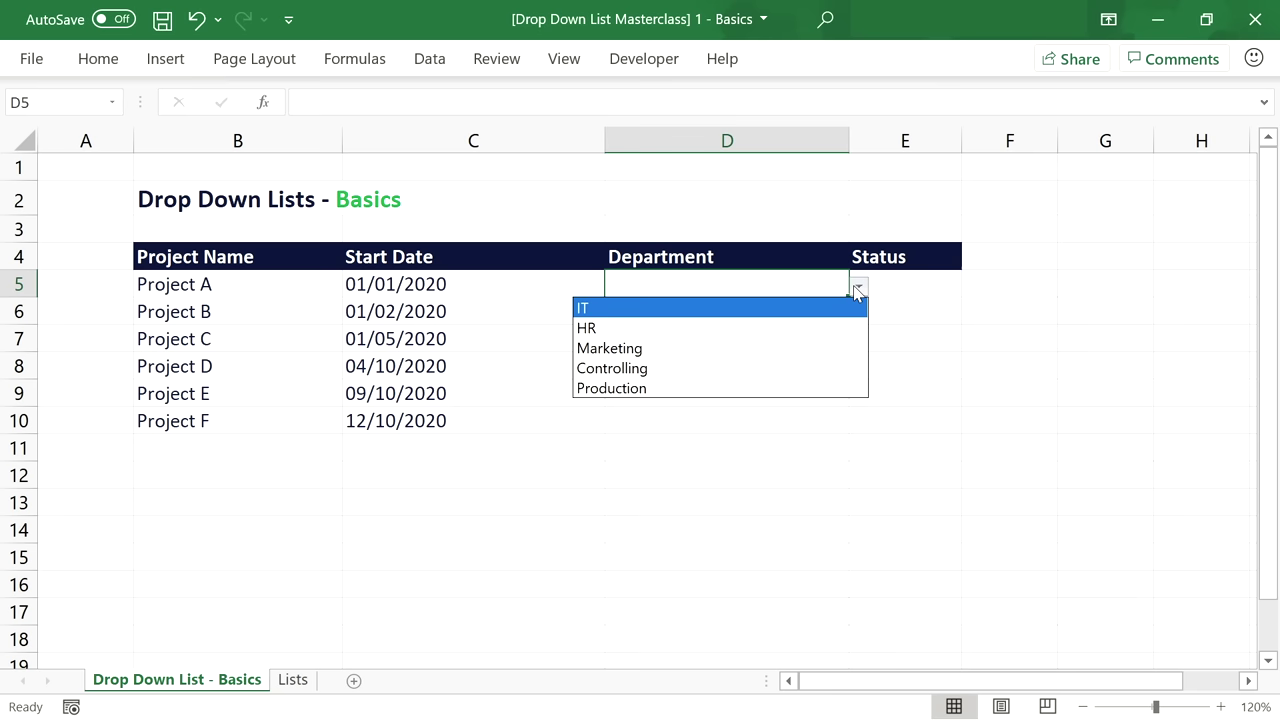
left_click(810, 355)
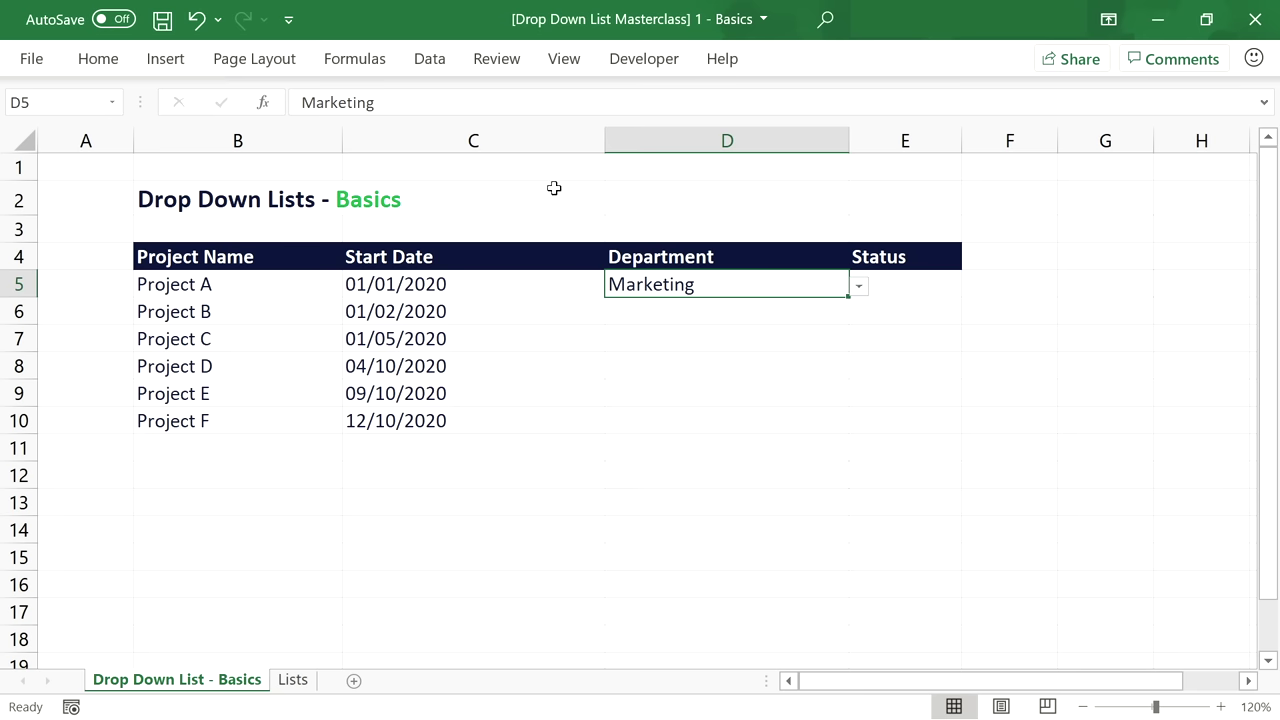
left_click(858, 286)
left_click(786, 370)
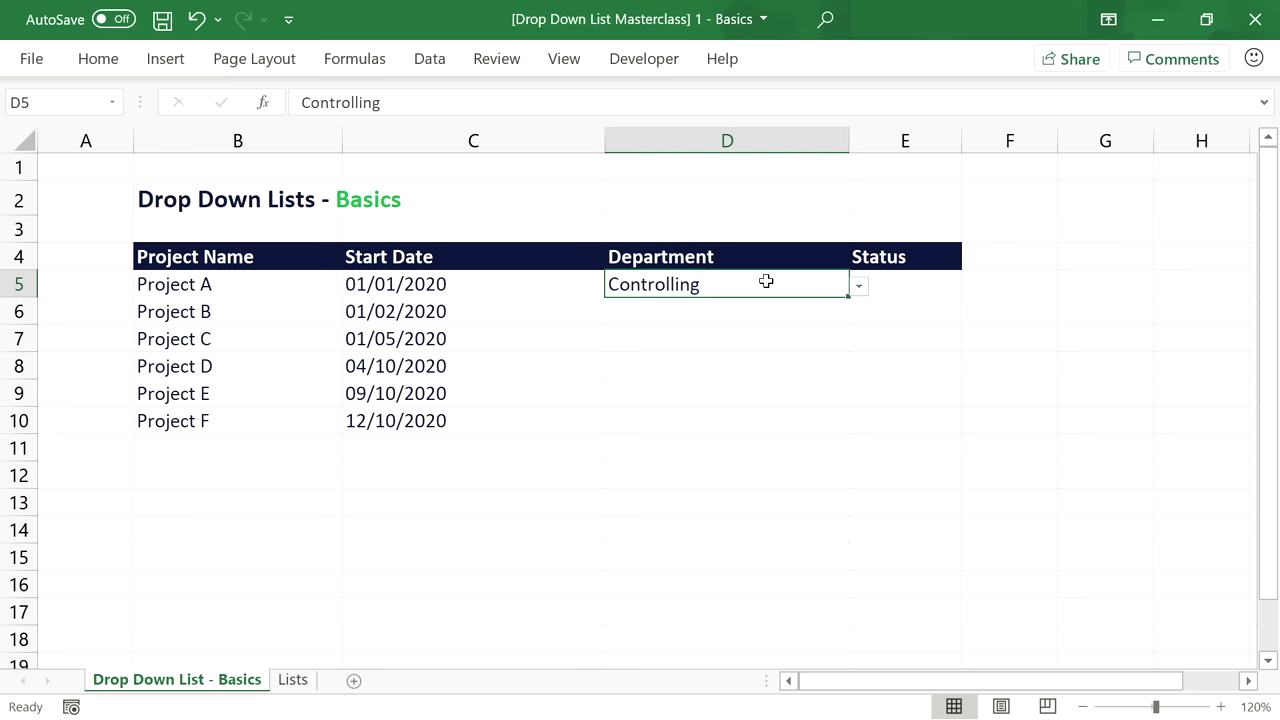
Clear D5 and check that its drop-down still lists the departments.
key("Delete")
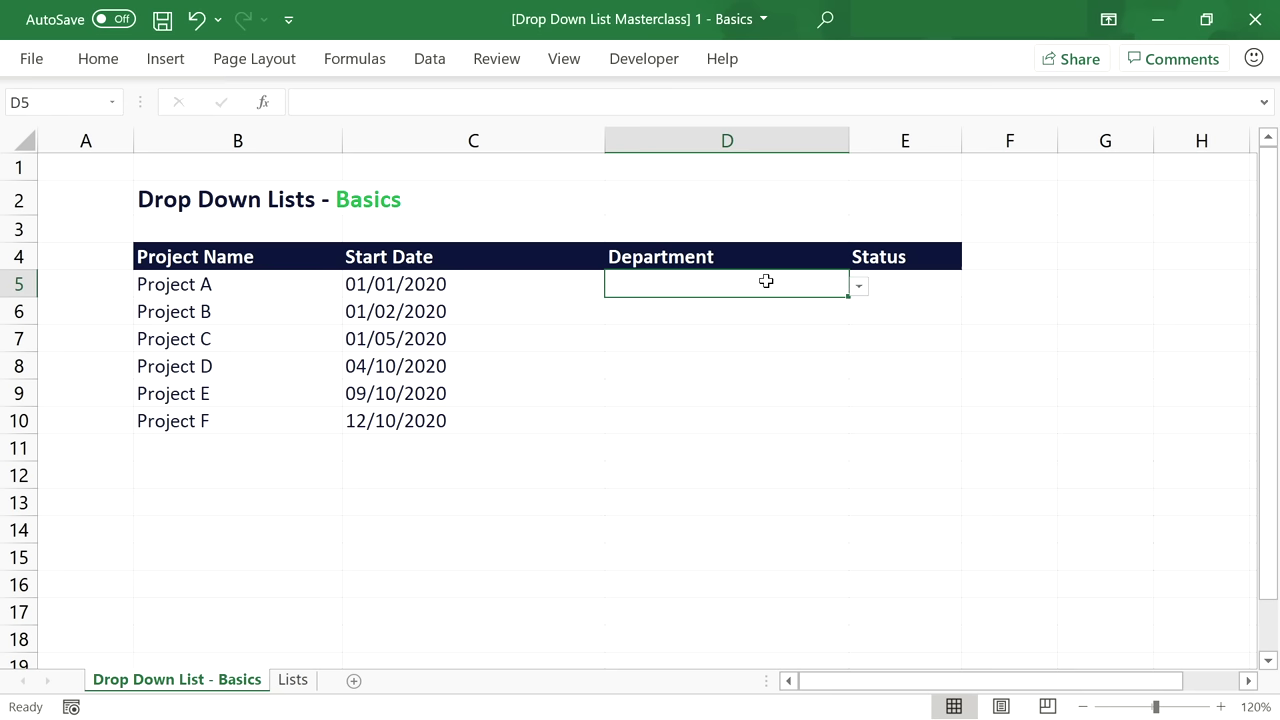
left_click(859, 287)
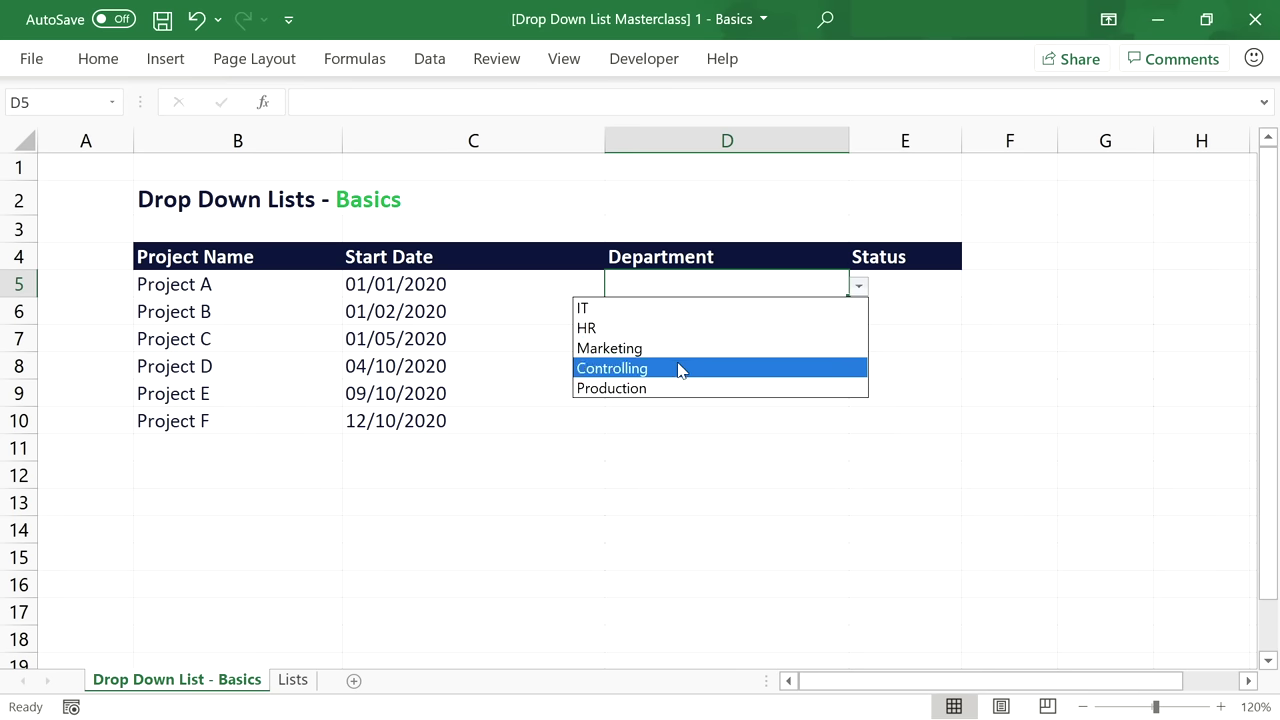
left_click(674, 278)
left_click(432, 64)
Replace D5's typed department list with the source range =Lists!$B$5:$B$12.
left_click(709, 147)
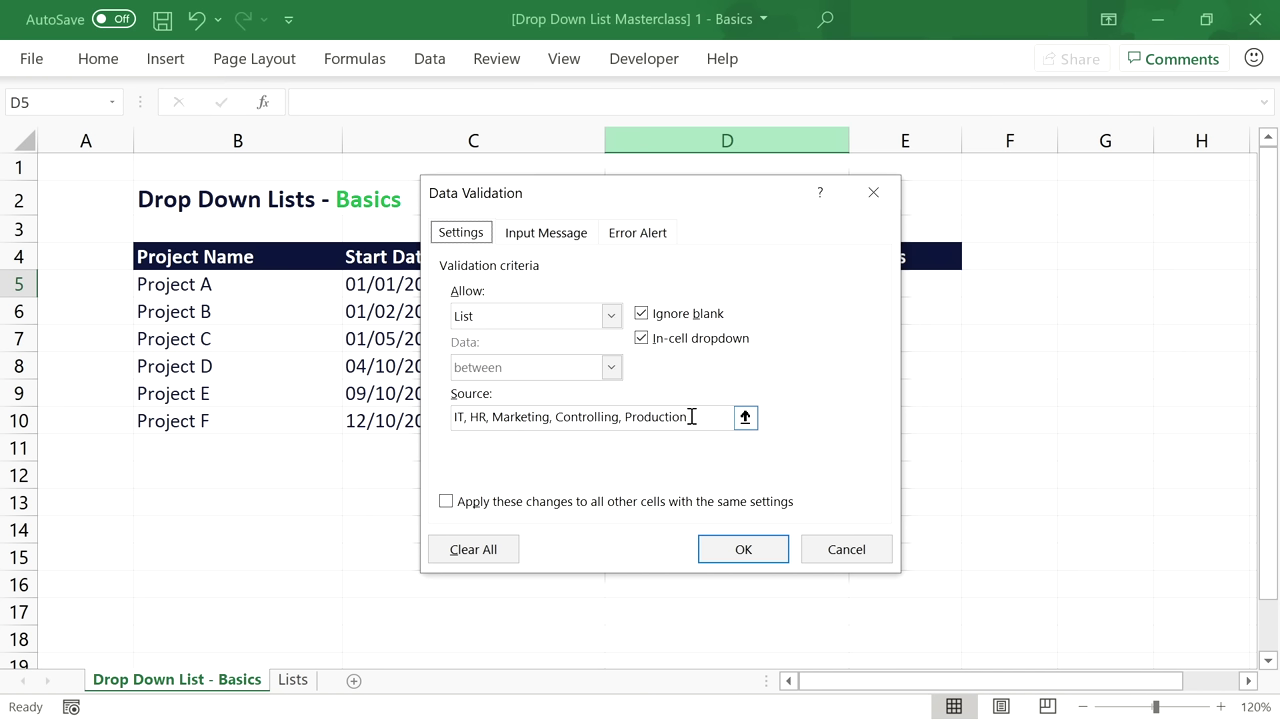
left_click_drag(691, 416, 428, 423)
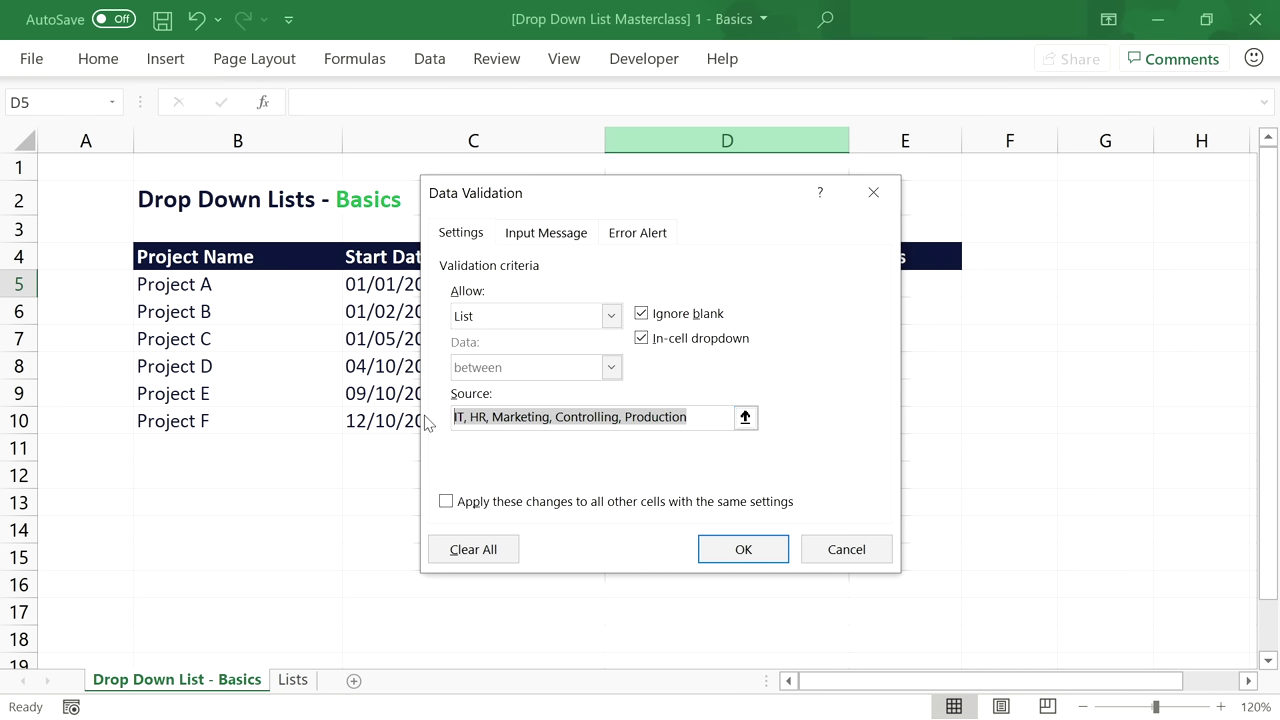
key("BackSpace")
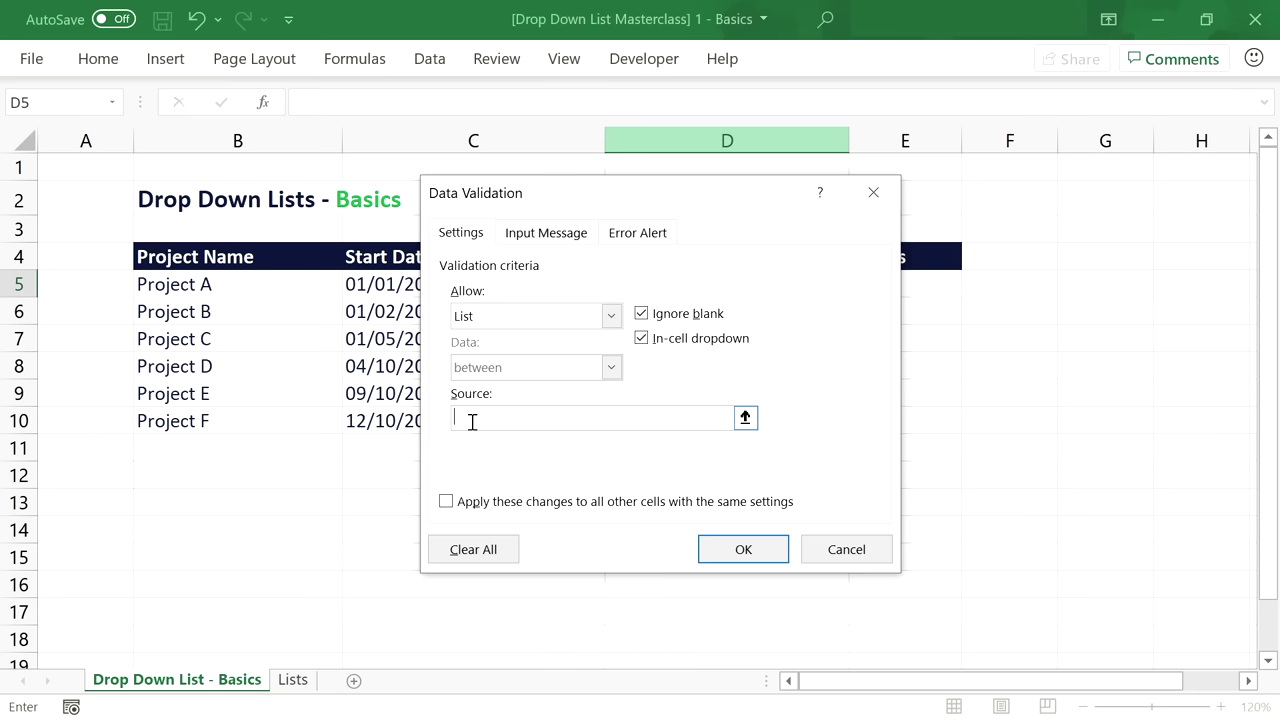
left_click(293, 681)
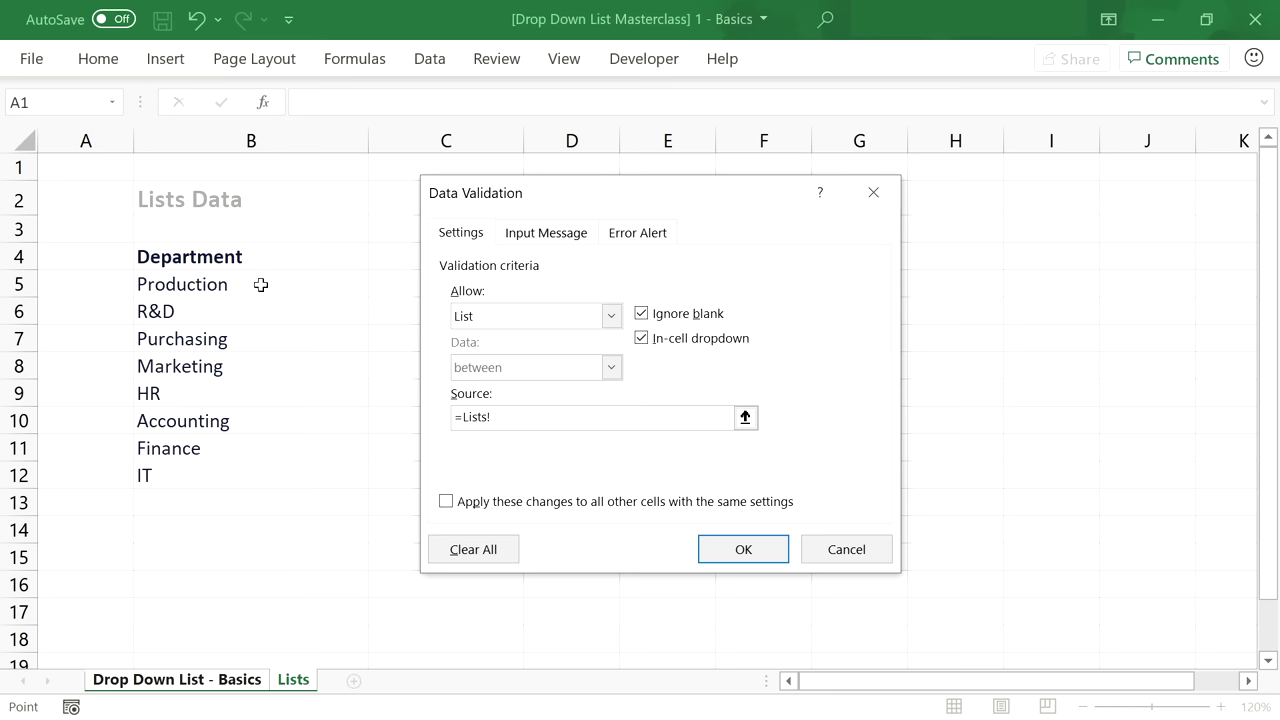
left_click_drag(260, 285, 266, 466)
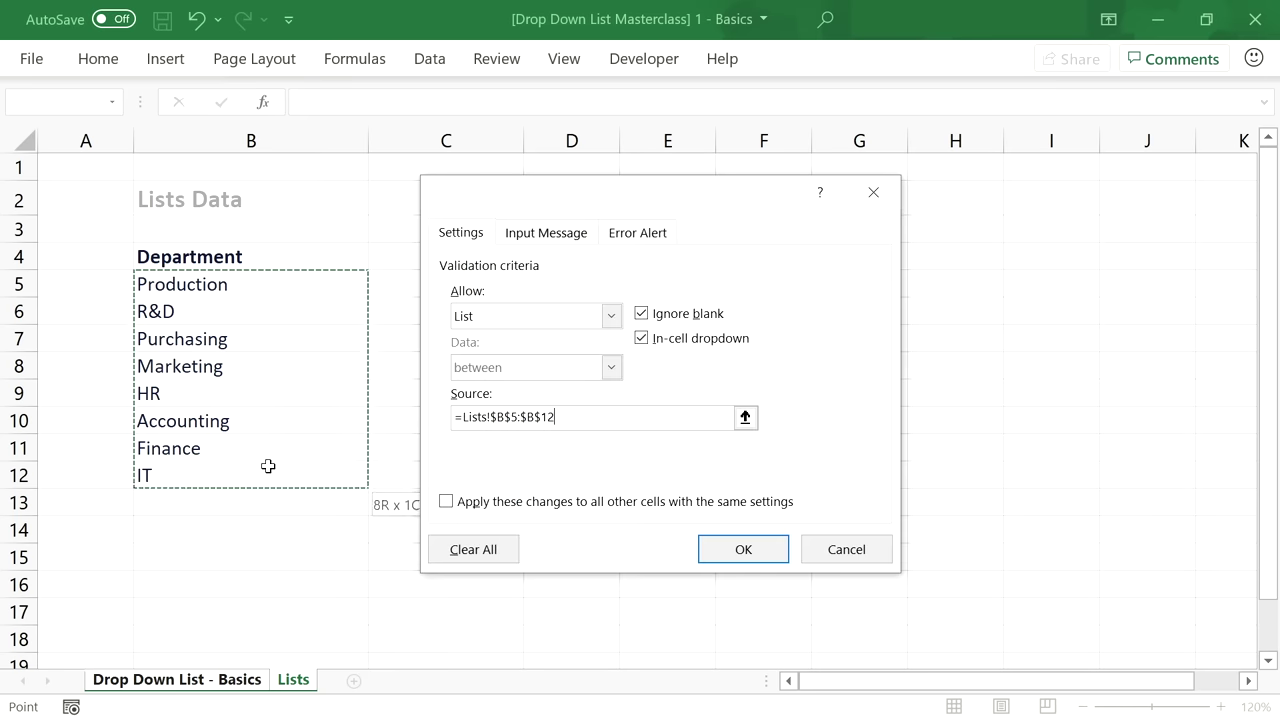
left_click(749, 552)
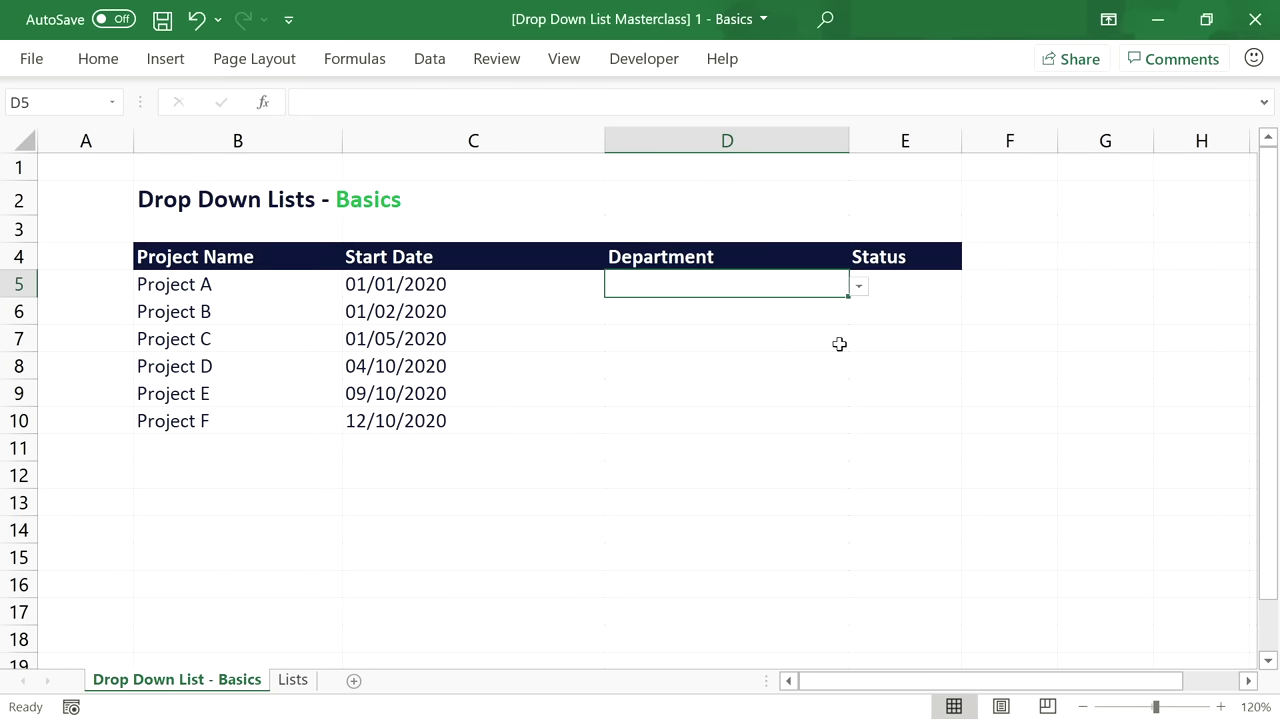
Choose Purchasing from D5's eight-department list, then go to the Lists sheet.
left_click(858, 287)
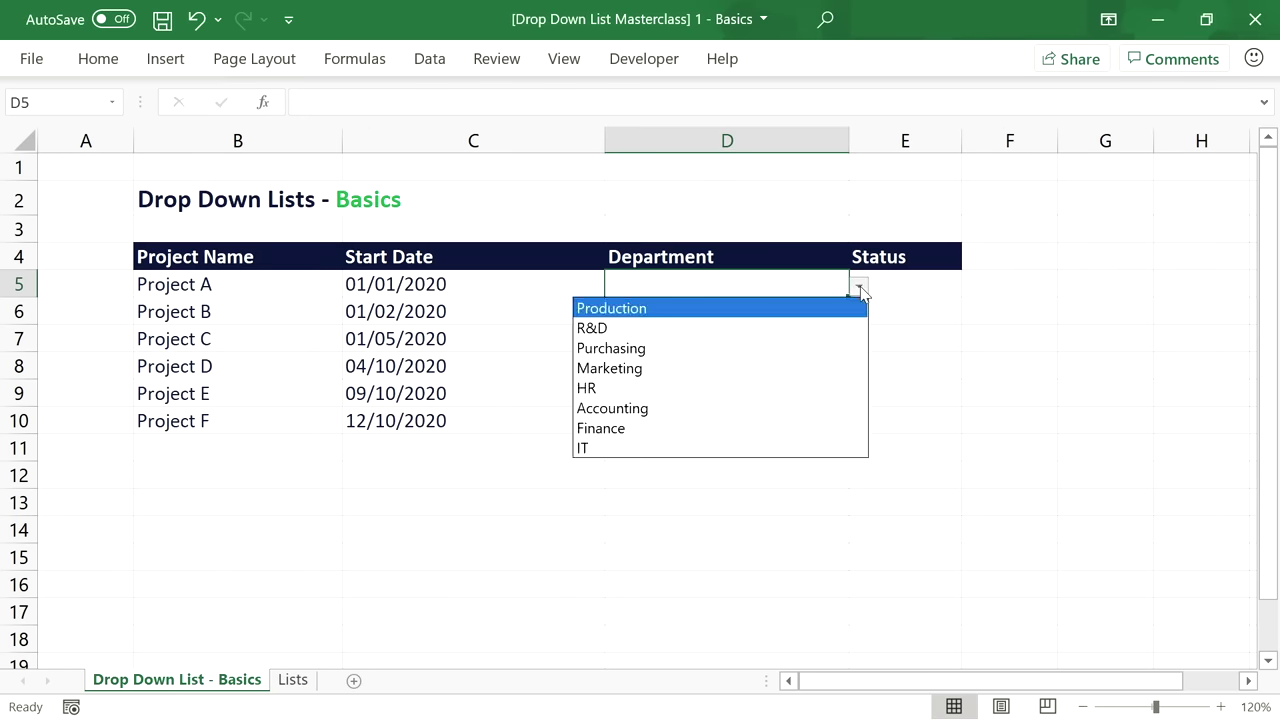
left_click(824, 350)
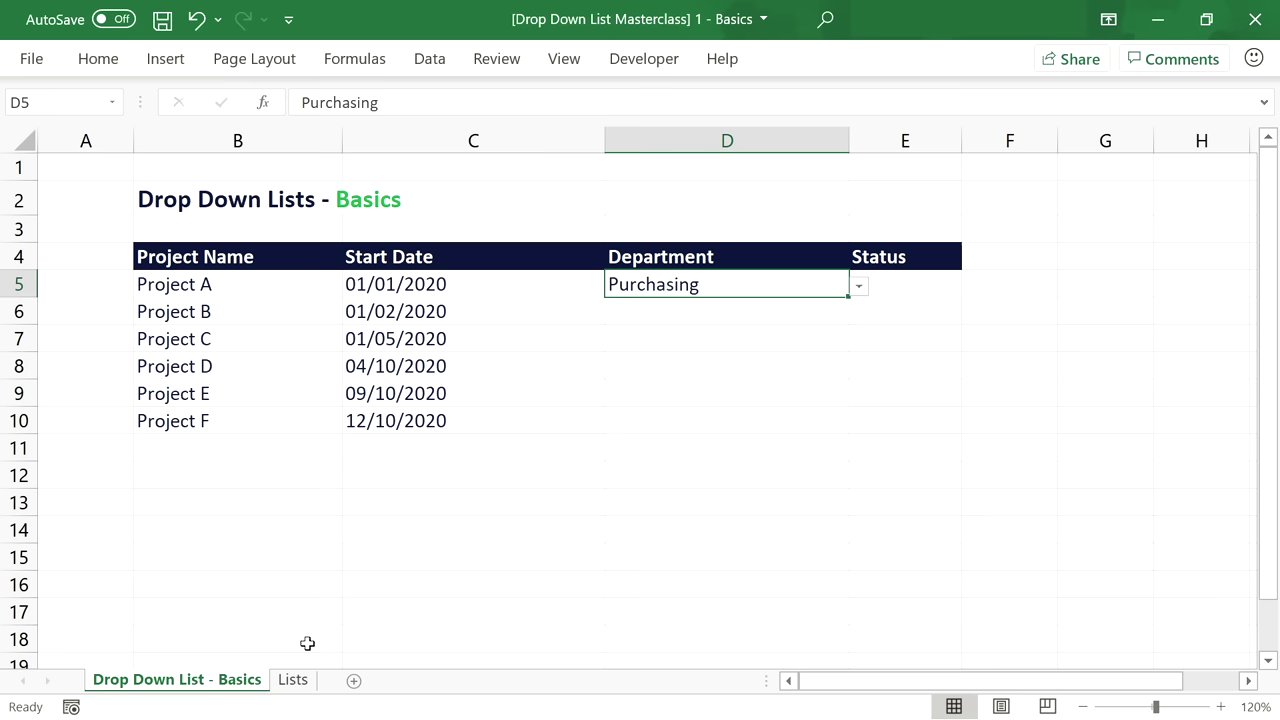
left_click(298, 680)
Rename the Lists entry in B12 from IT to 'IT Department'.
double_click(241, 470)
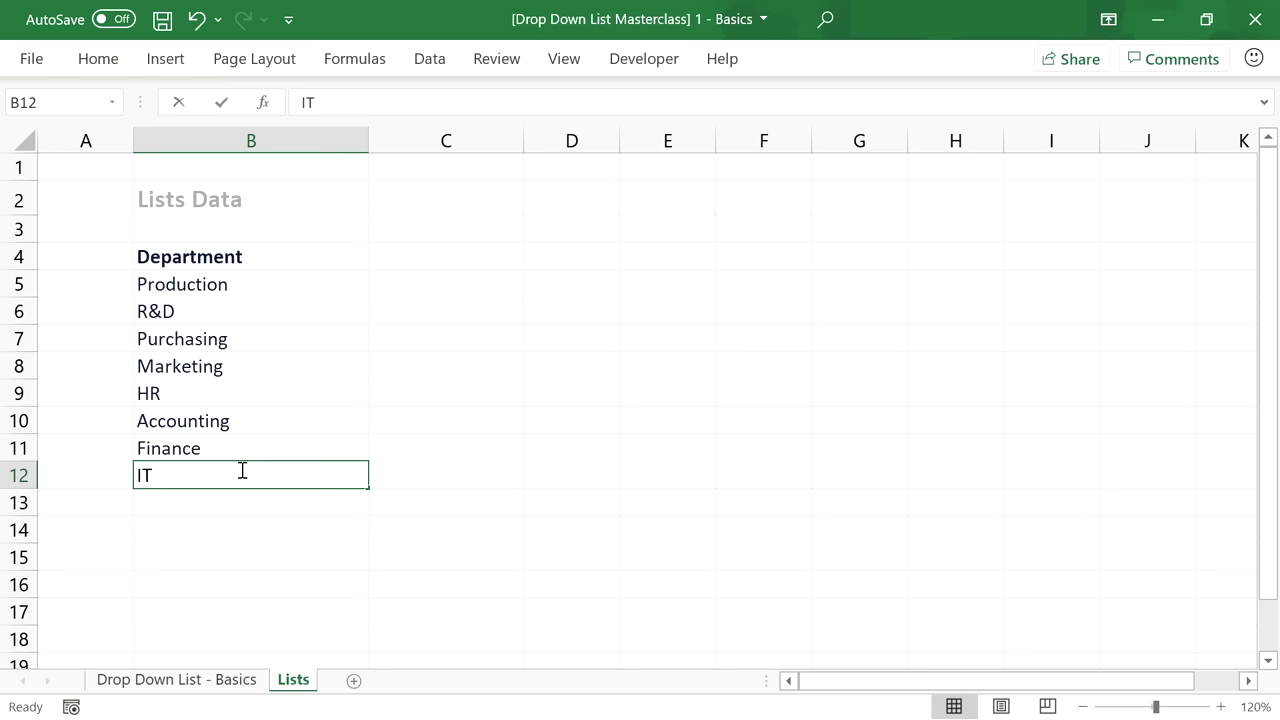
type("Department")
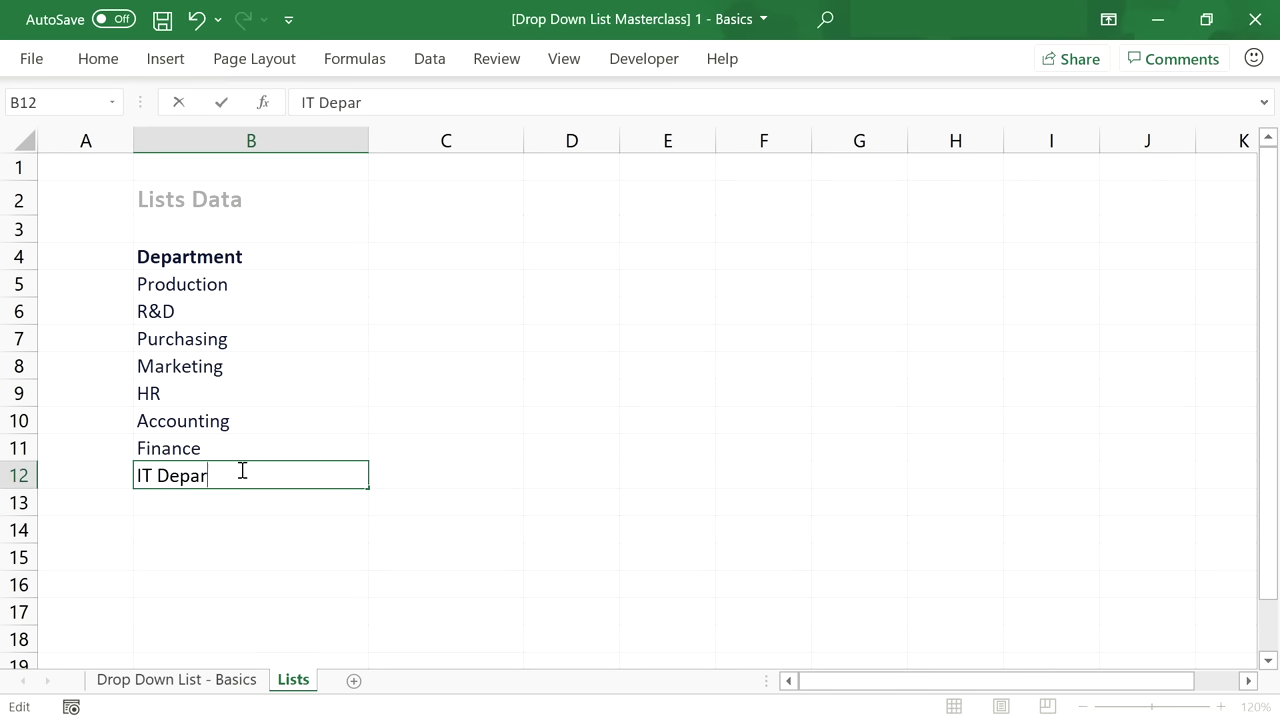
key("Return")
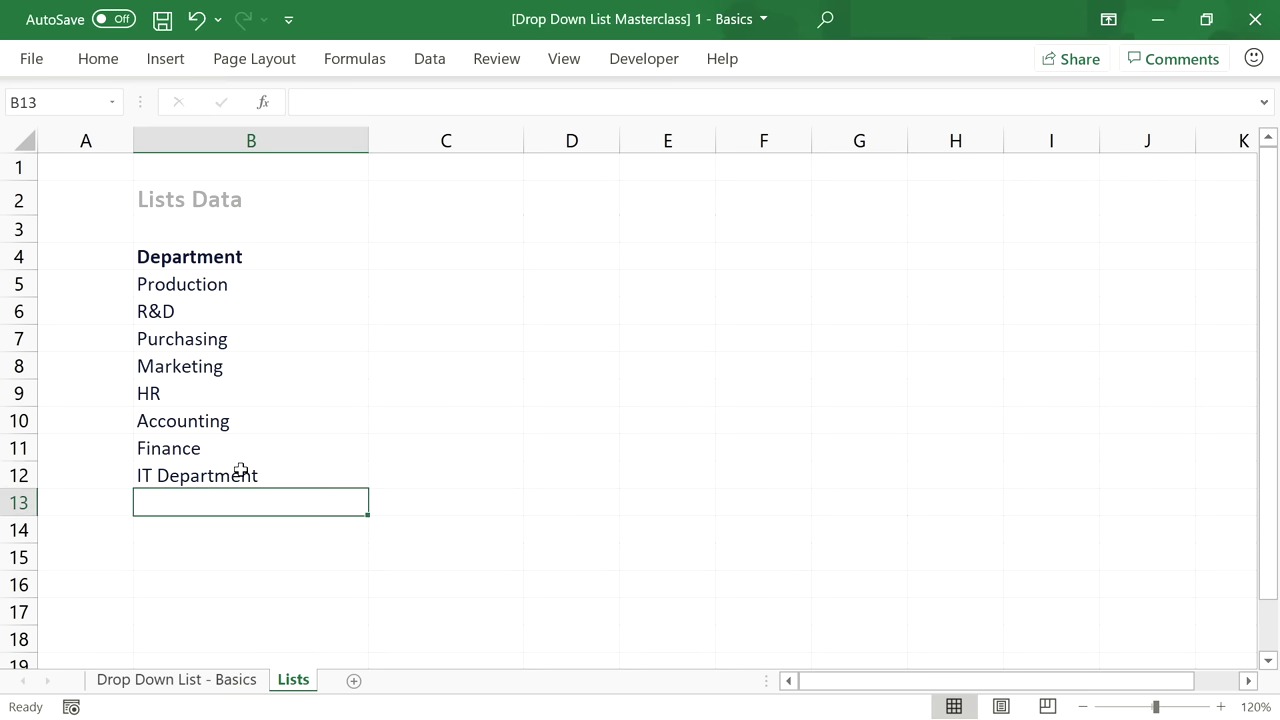
On the Basics sheet, test D5's drop-down with Production, then clear D5.
left_click(229, 680)
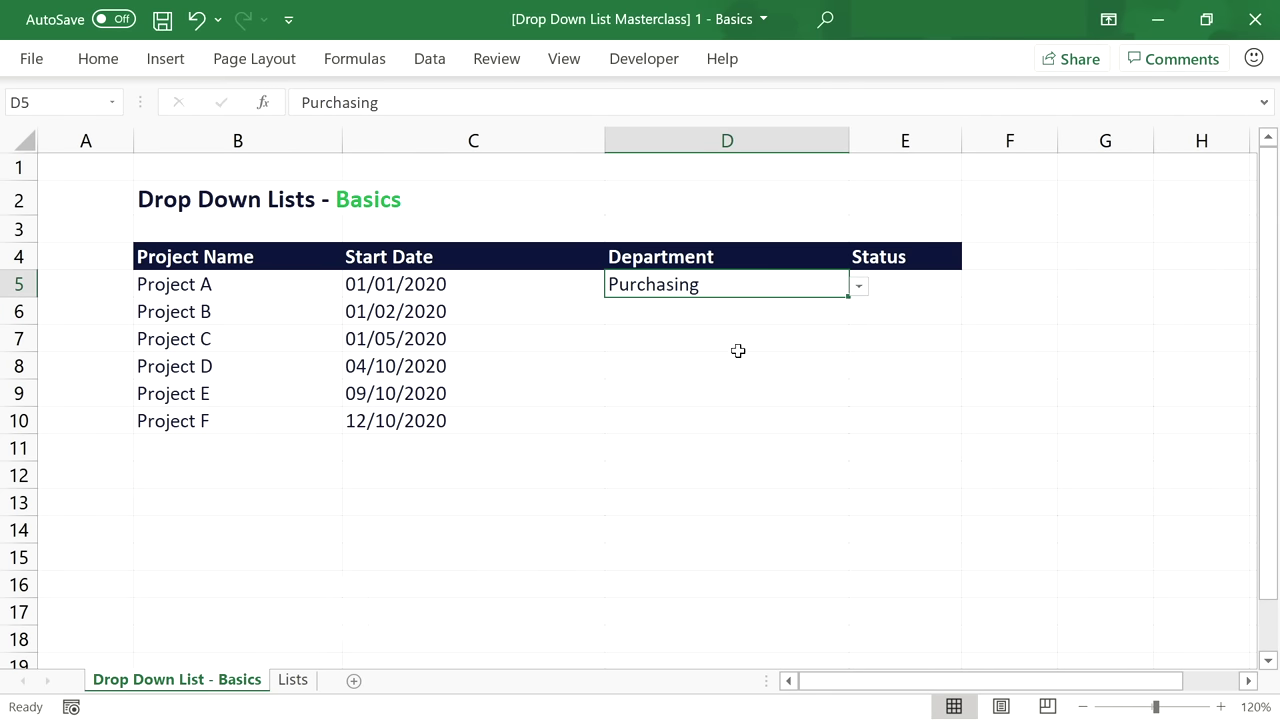
left_click(858, 286)
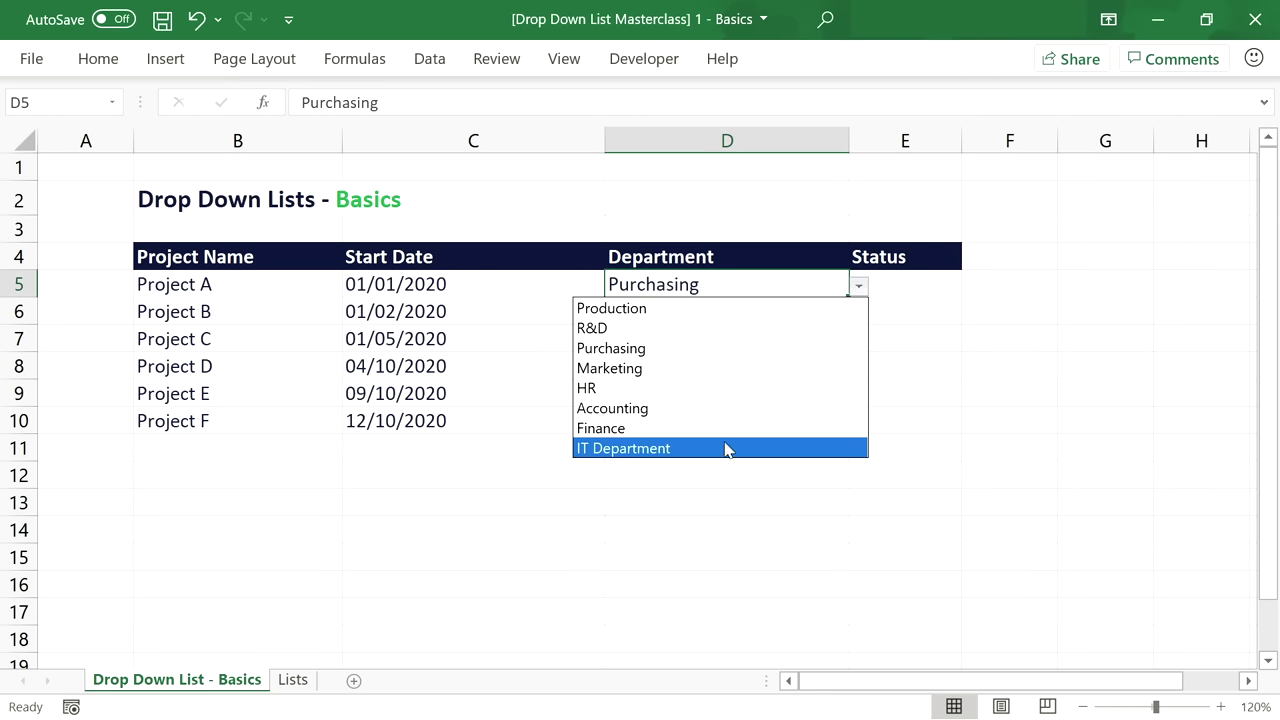
left_click(729, 308)
key("Delete")
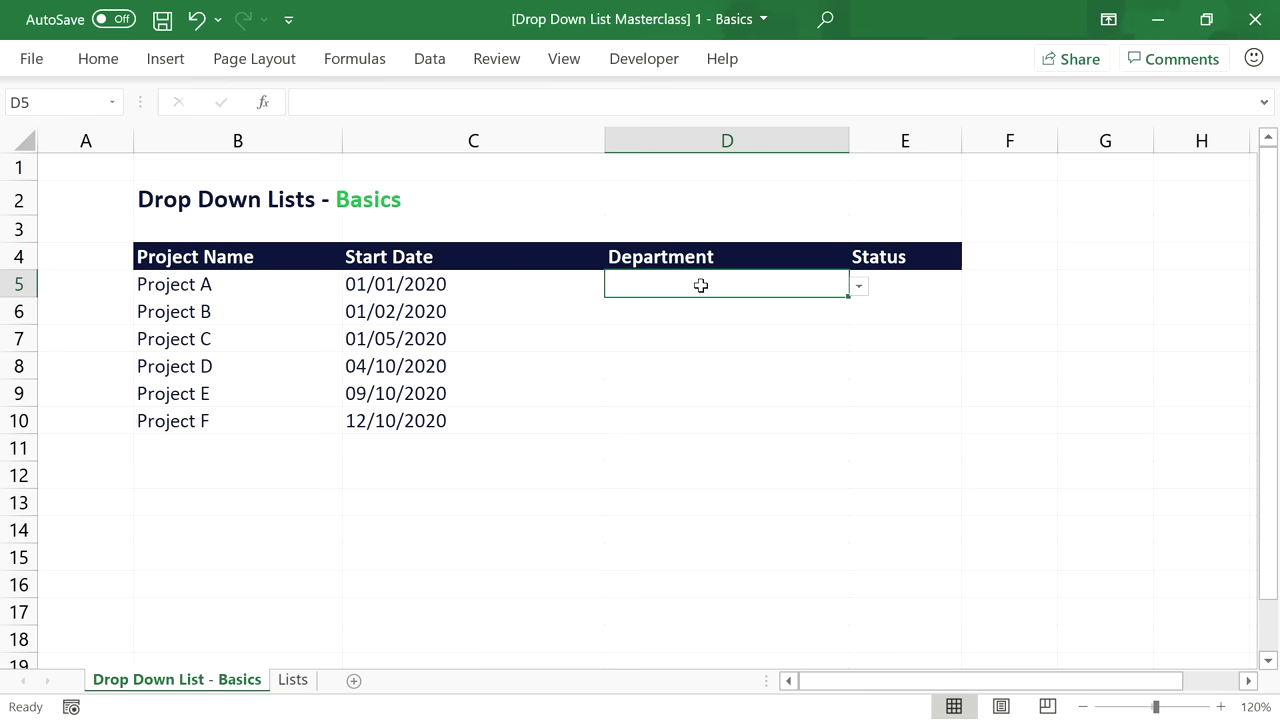
Give D5 the input message 'What to select here?' / 'Please select the department that has the project lead.'.
left_click(434, 59)
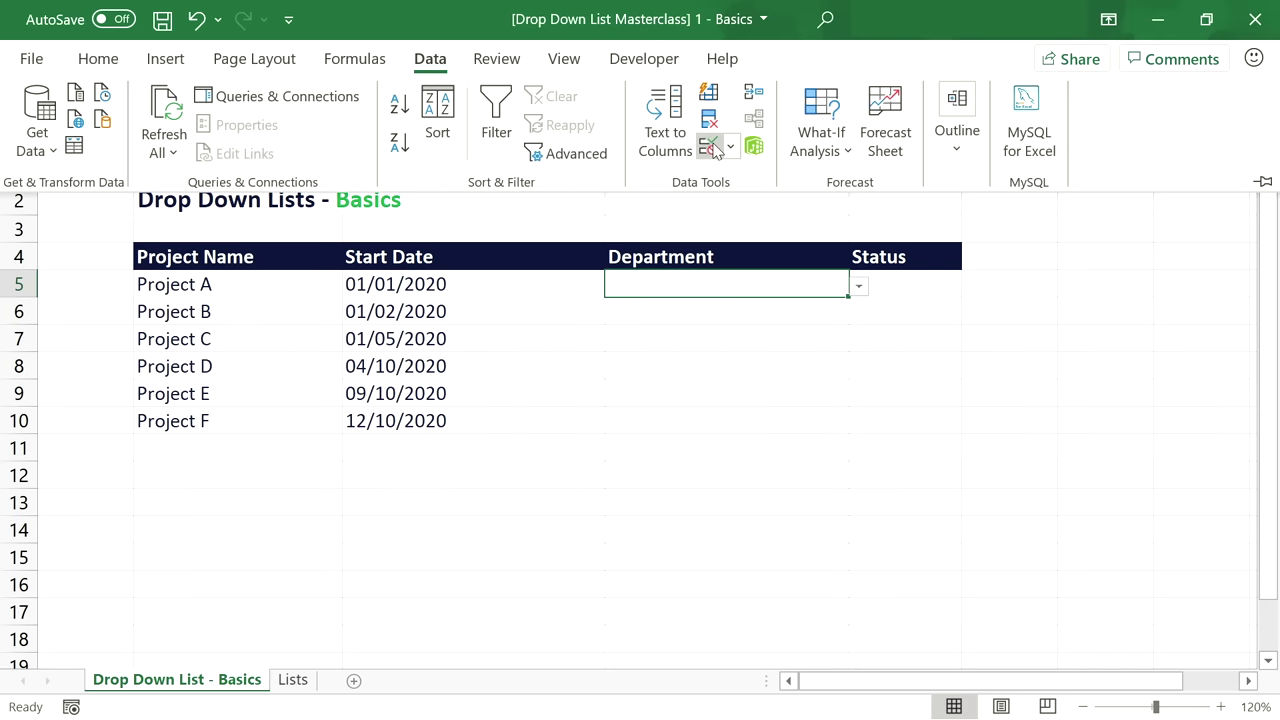
left_click(713, 148)
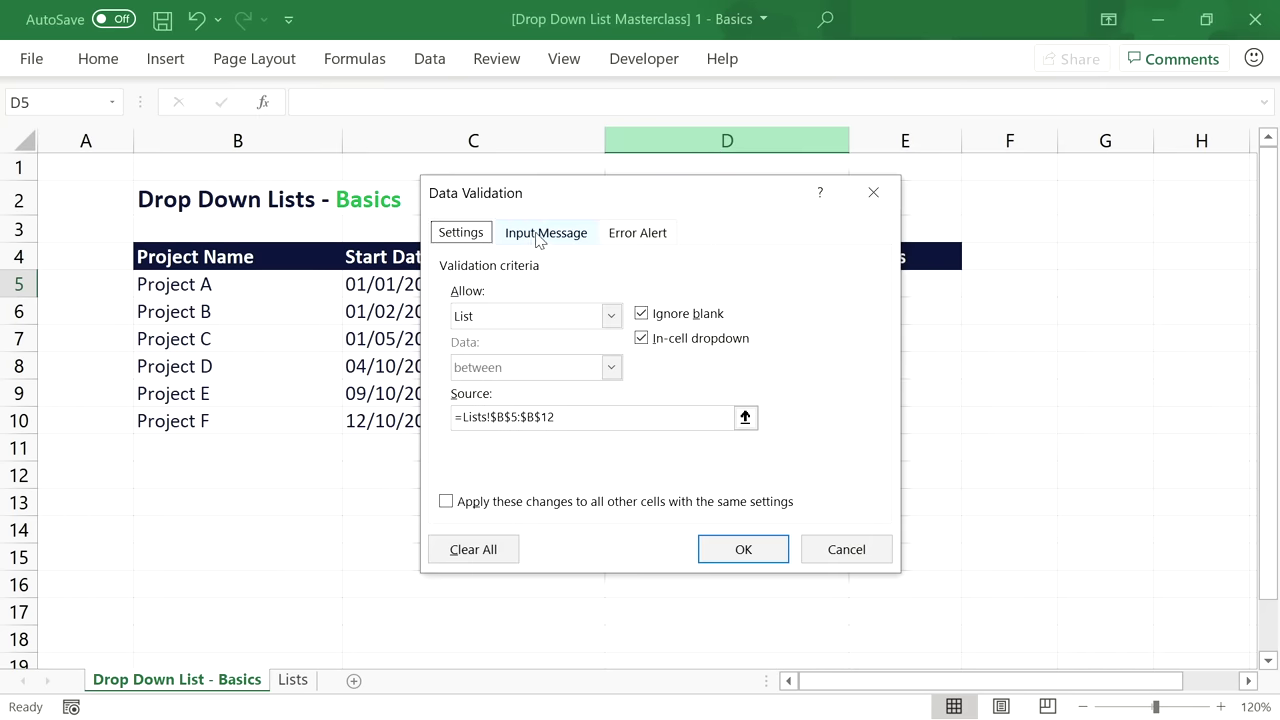
left_click(549, 237)
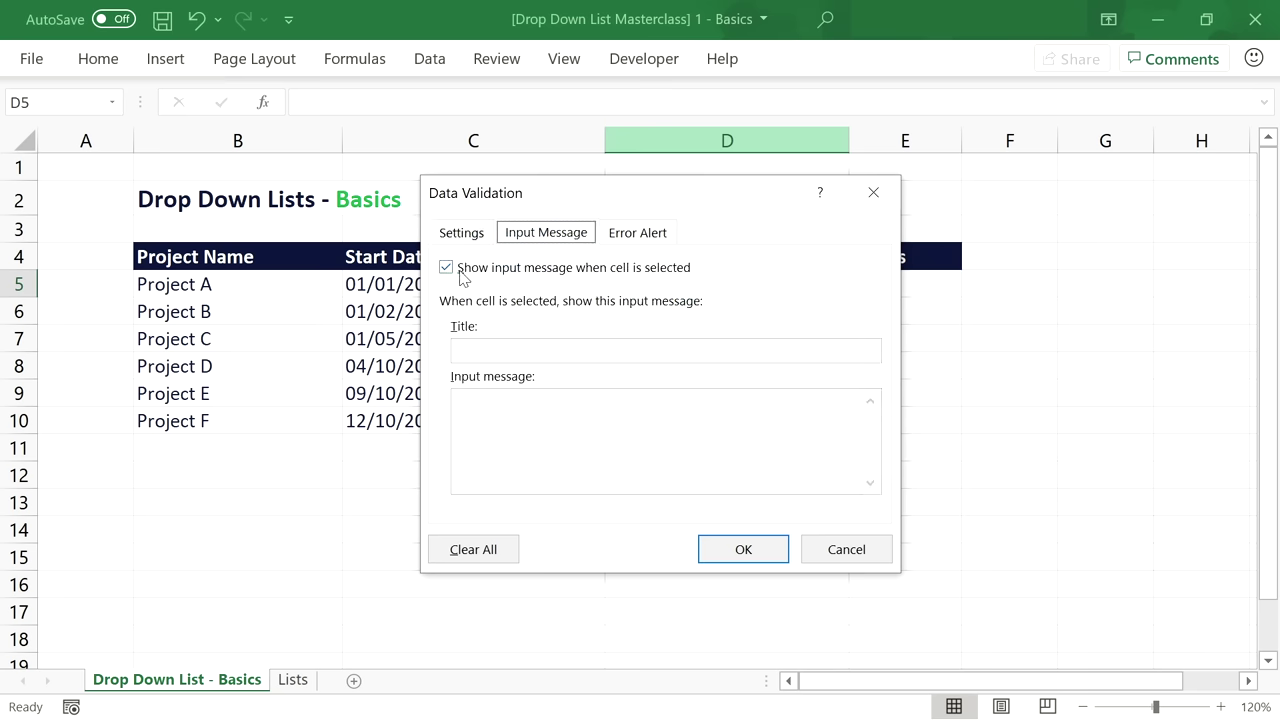
left_click(483, 352)
type("What to select here?")
left_click(483, 398)
type("Please select the department that has the project lead.")
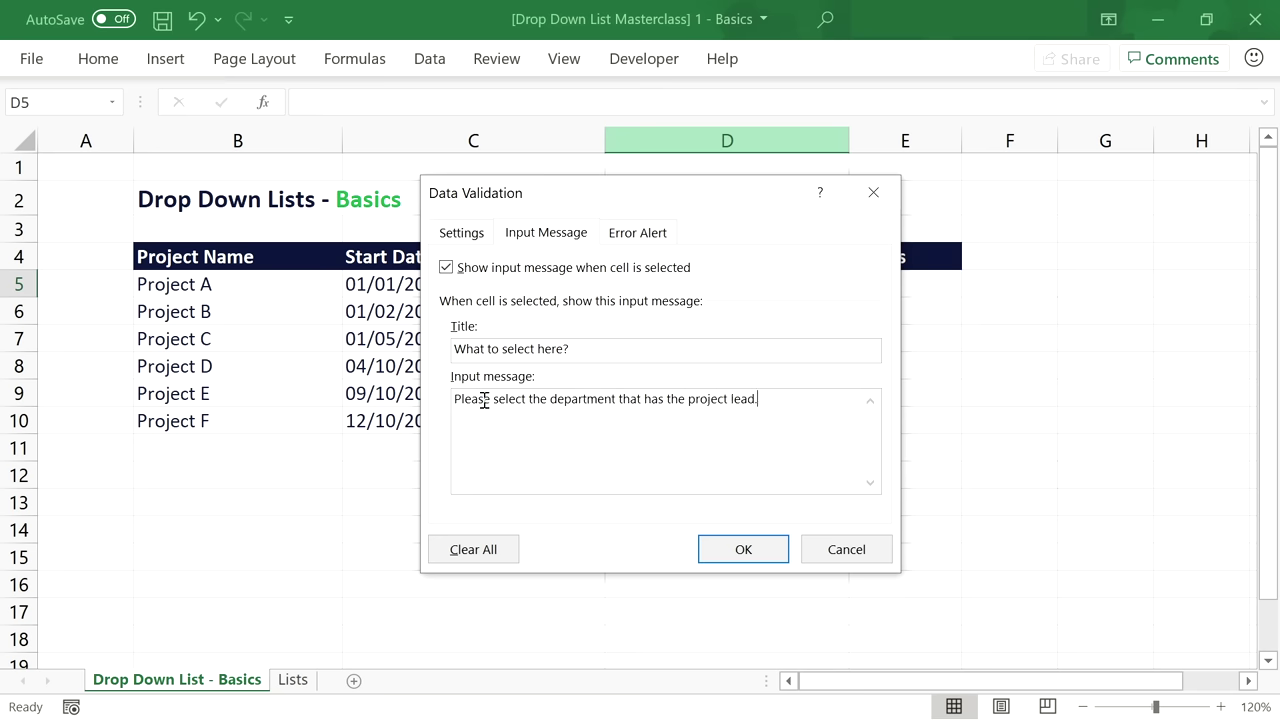
left_click(748, 549)
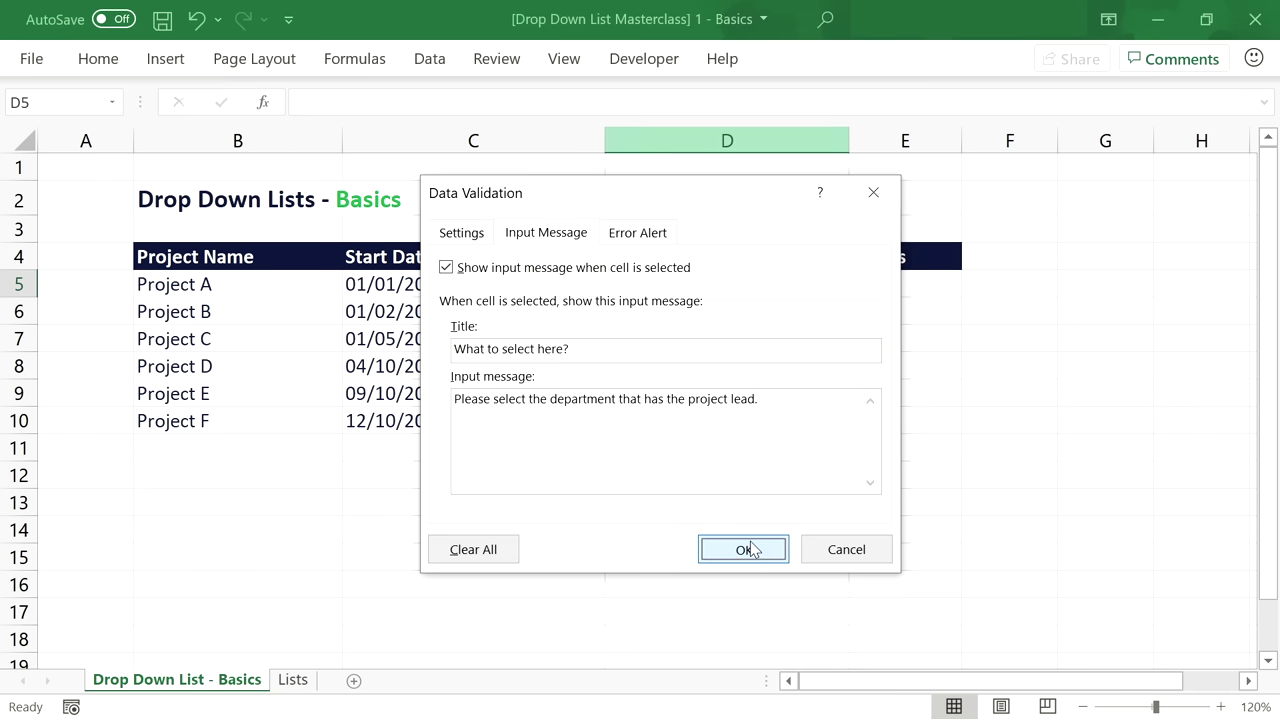
Reselect D5 to show its input message and pick Marketing from the list.
left_click(701, 313)
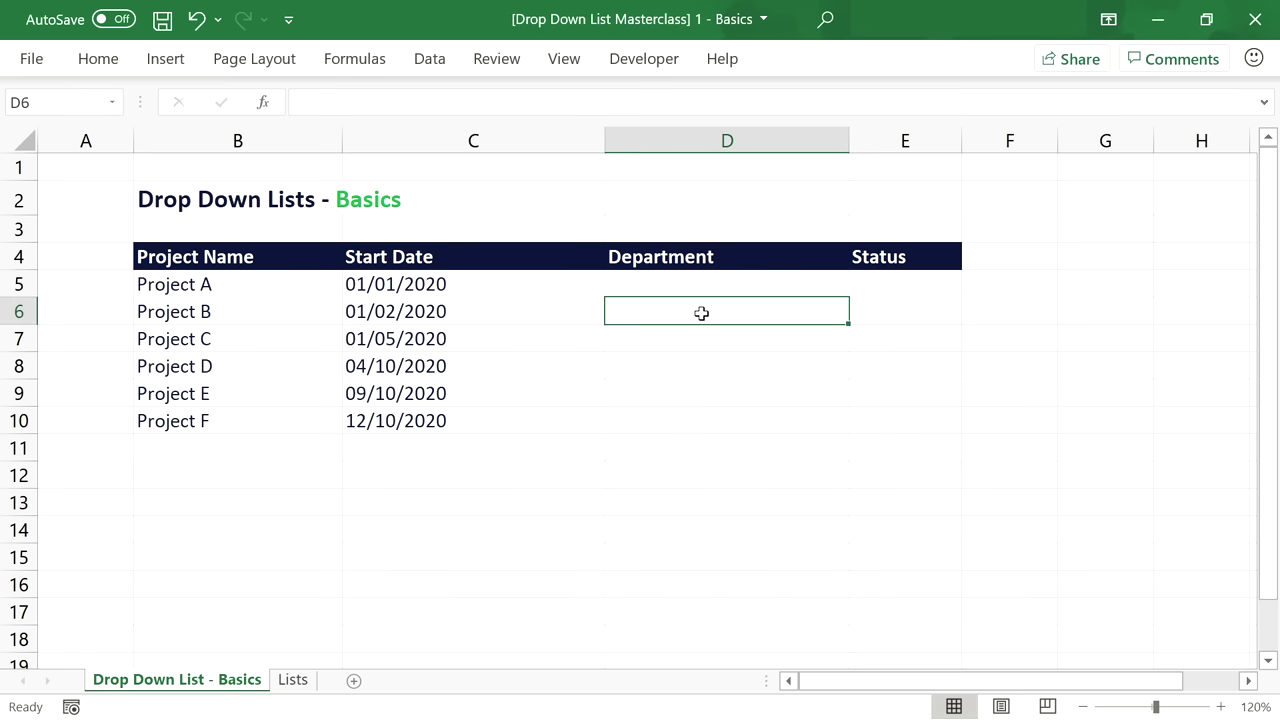
left_click(723, 287)
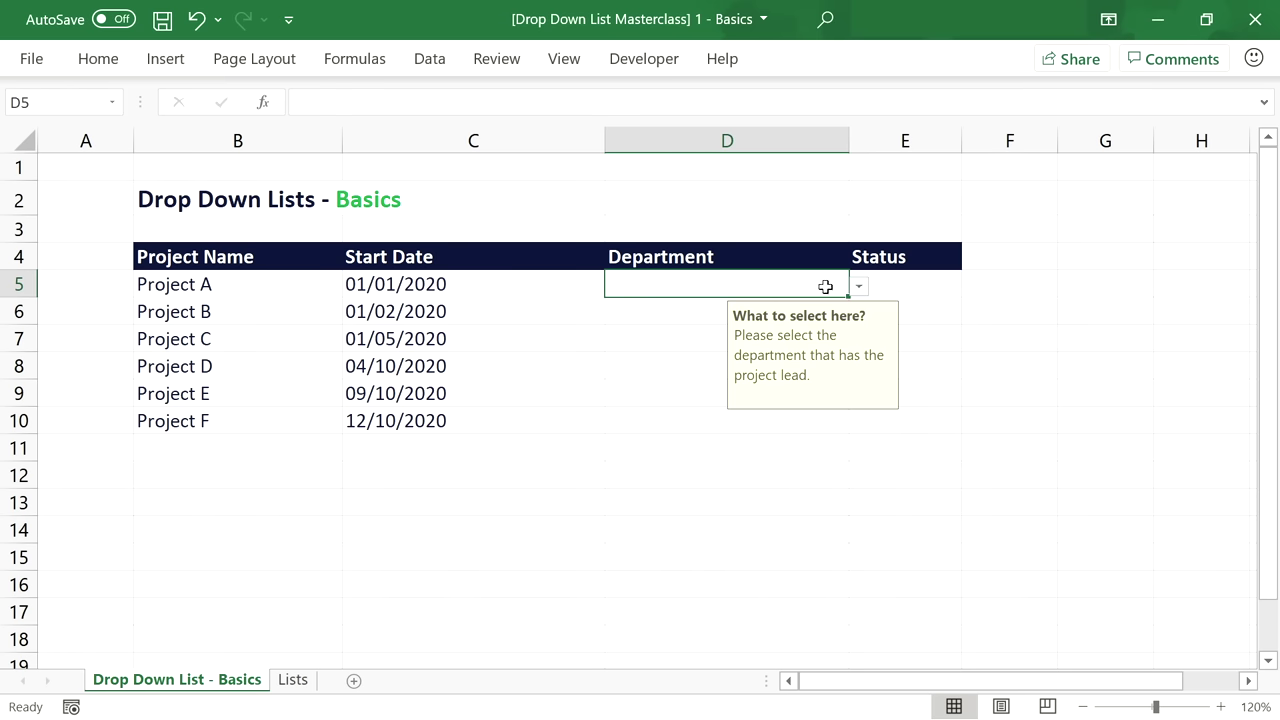
left_click(858, 286)
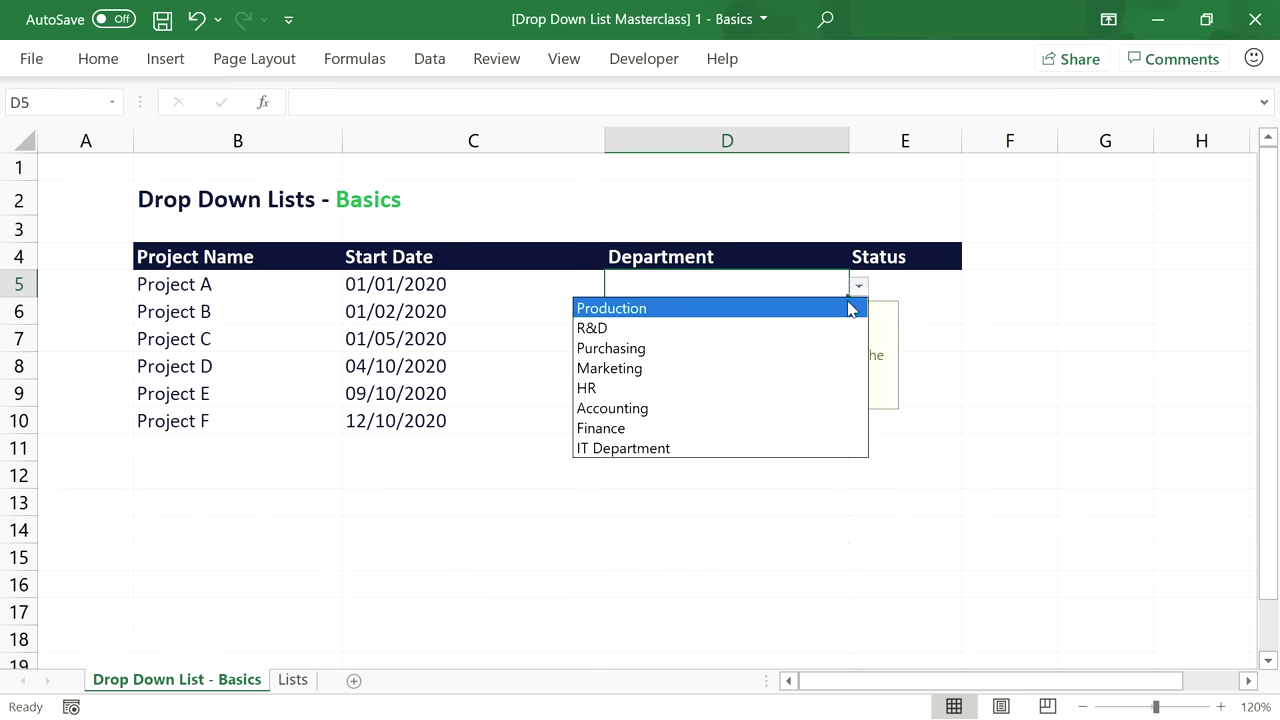
left_click(797, 376)
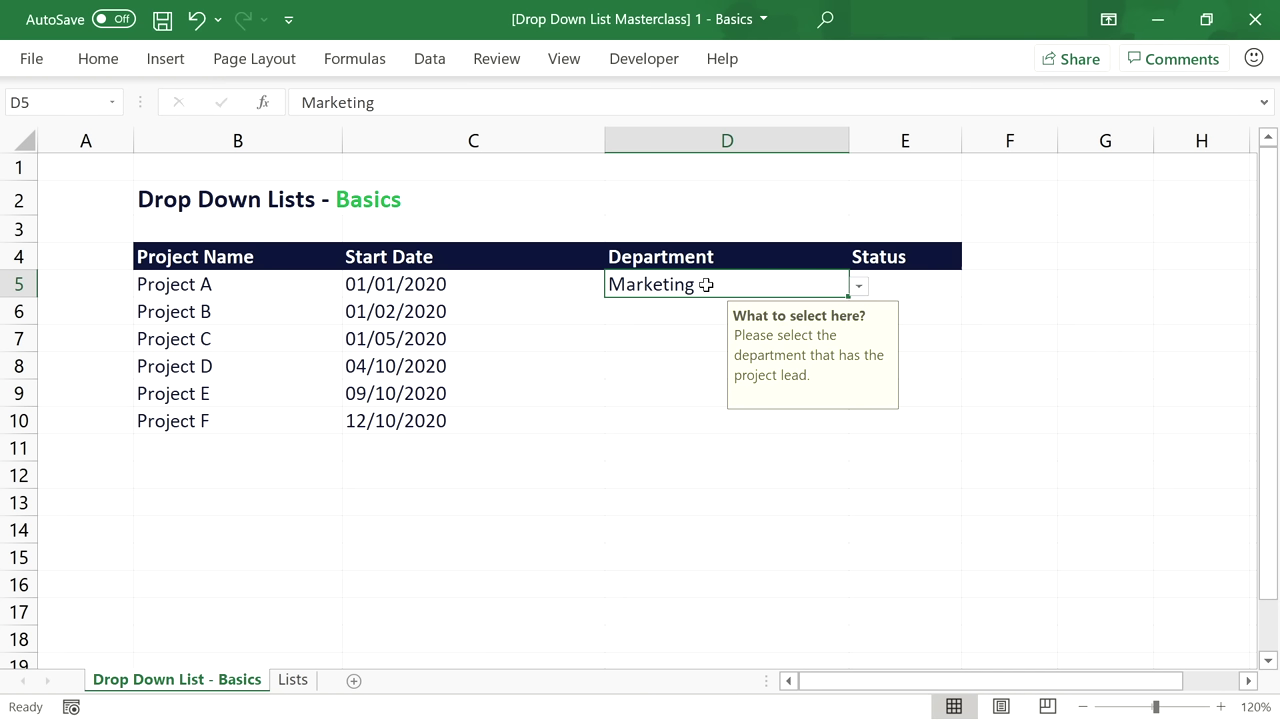
Try overwriting D5 with Sales, then cancel the Stop error to keep Marketing.
double_click(706, 285)
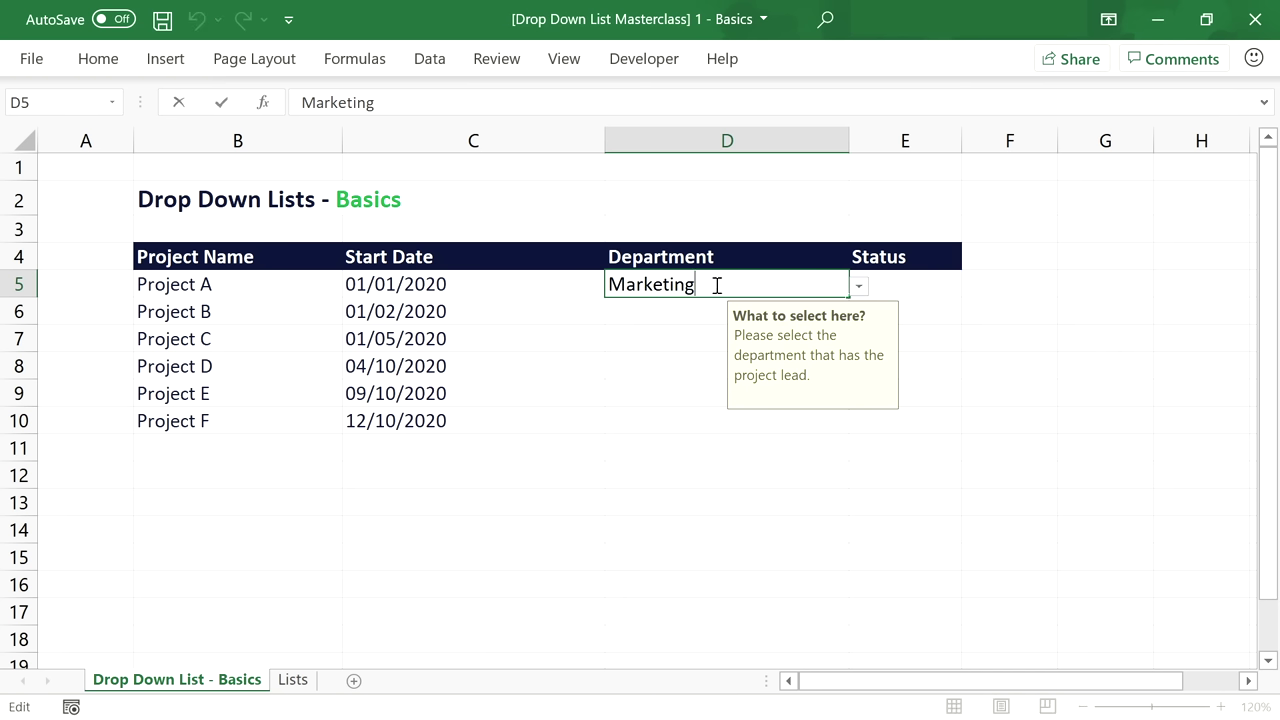
left_click_drag(745, 281, 616, 285)
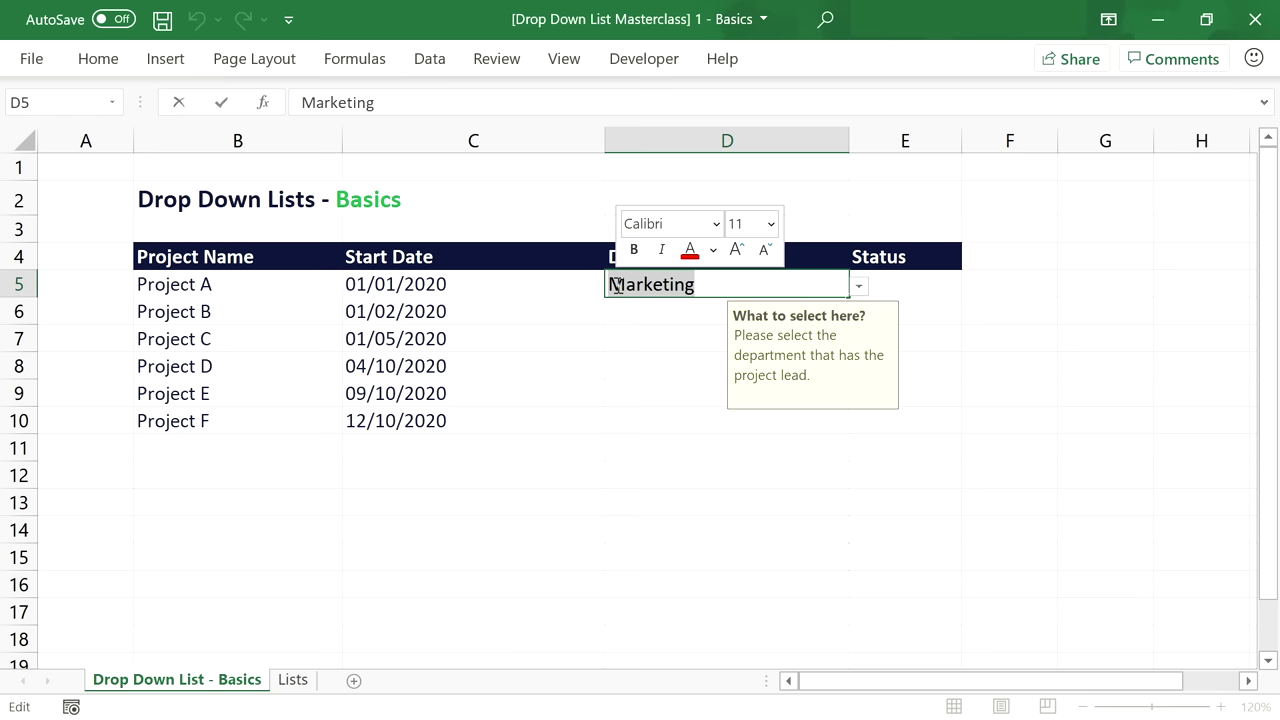
type("Sales")
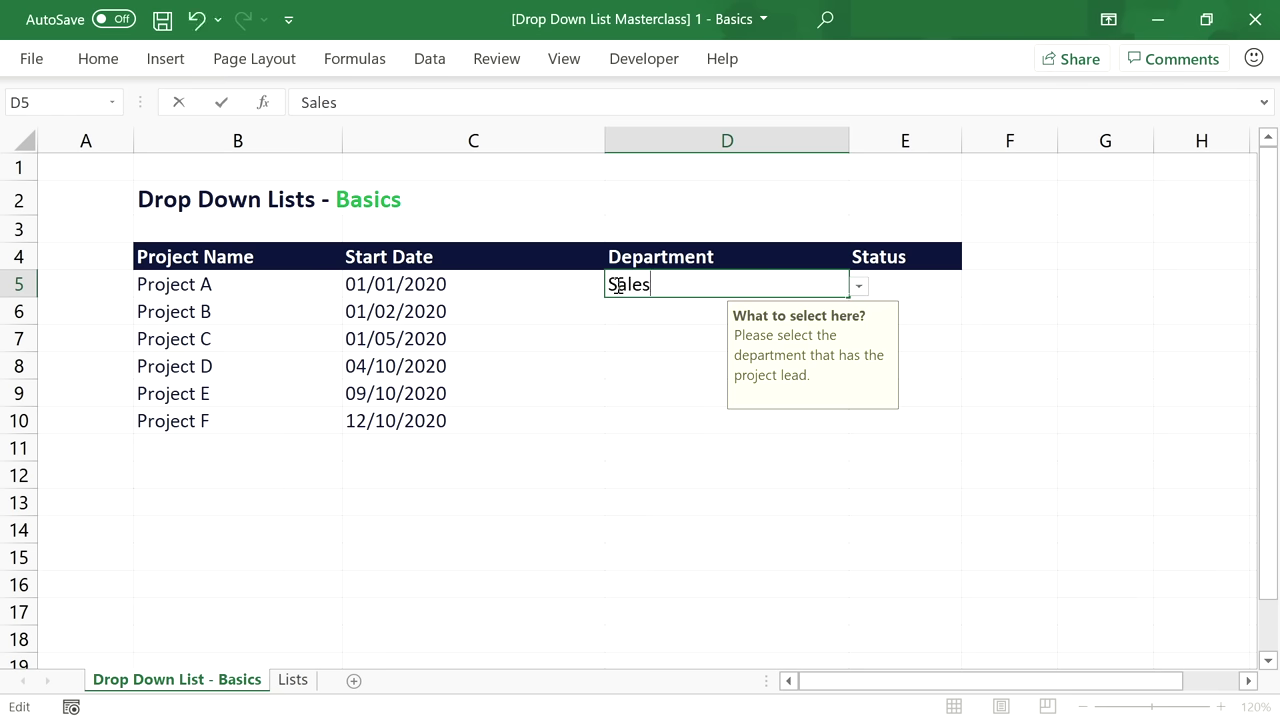
key("Return")
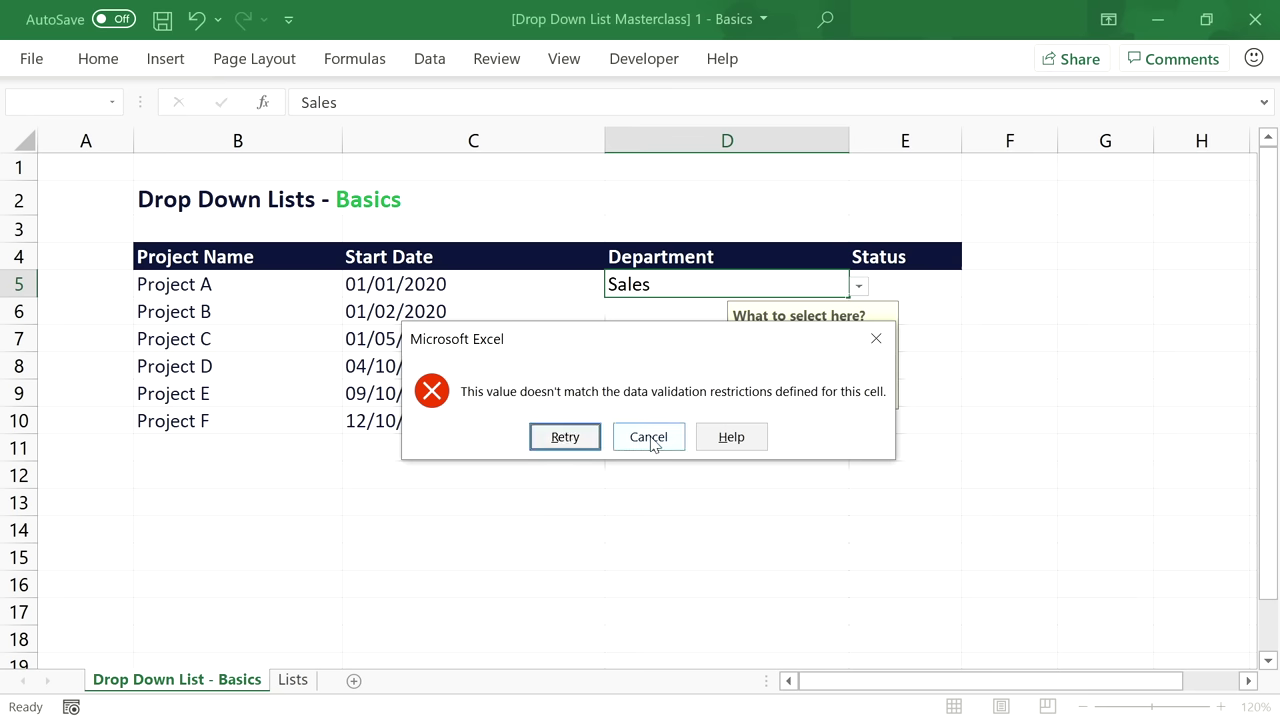
left_click(650, 440)
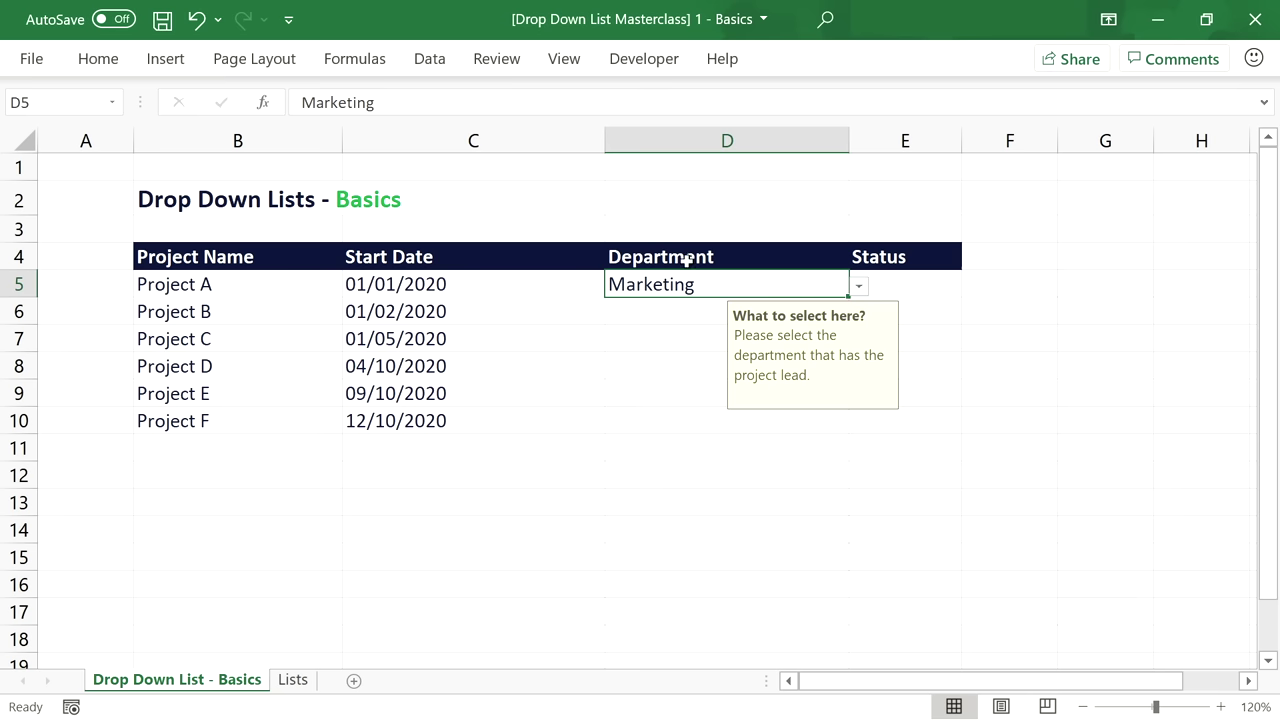
Set D5's error alert style to Warning.
left_click(430, 59)
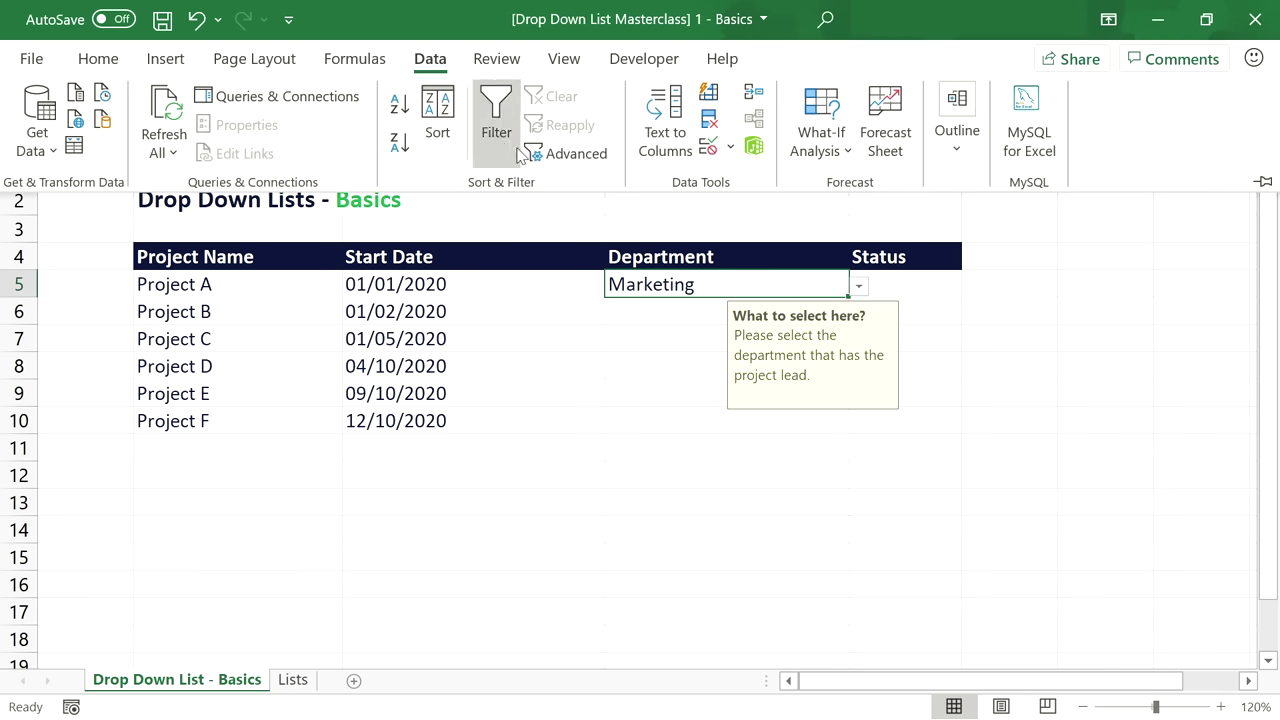
left_click(712, 155)
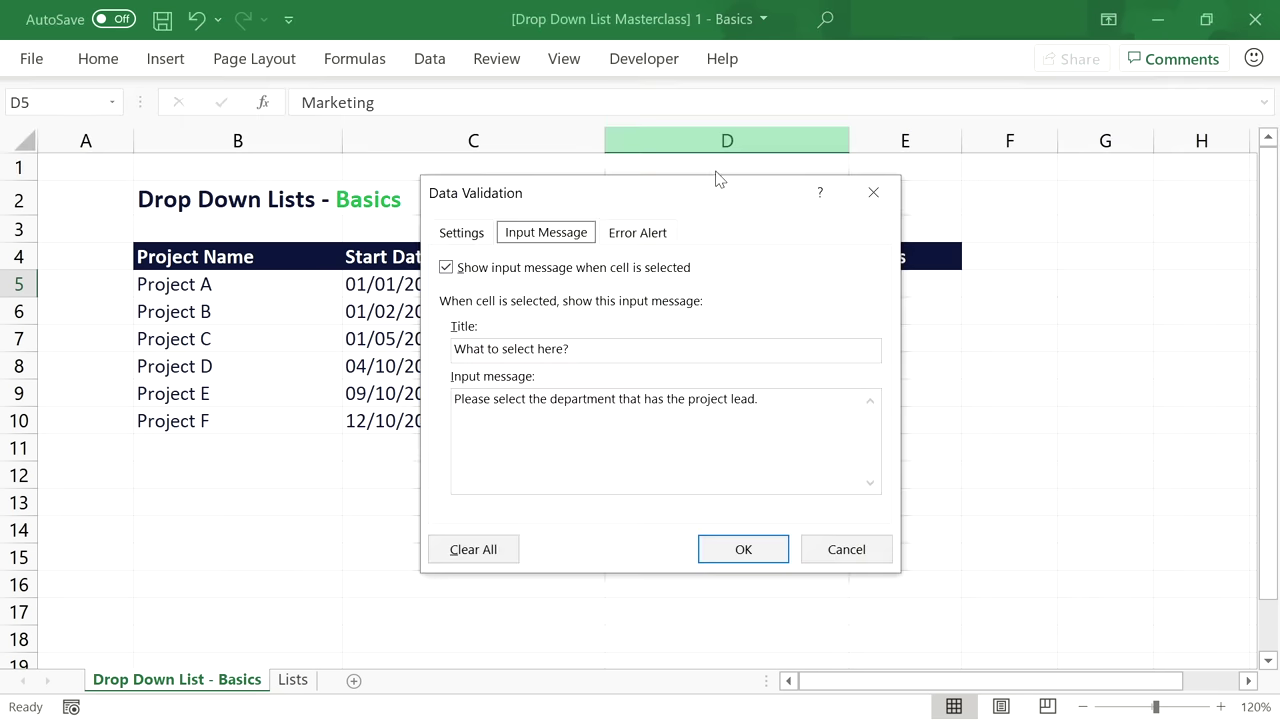
left_click(660, 238)
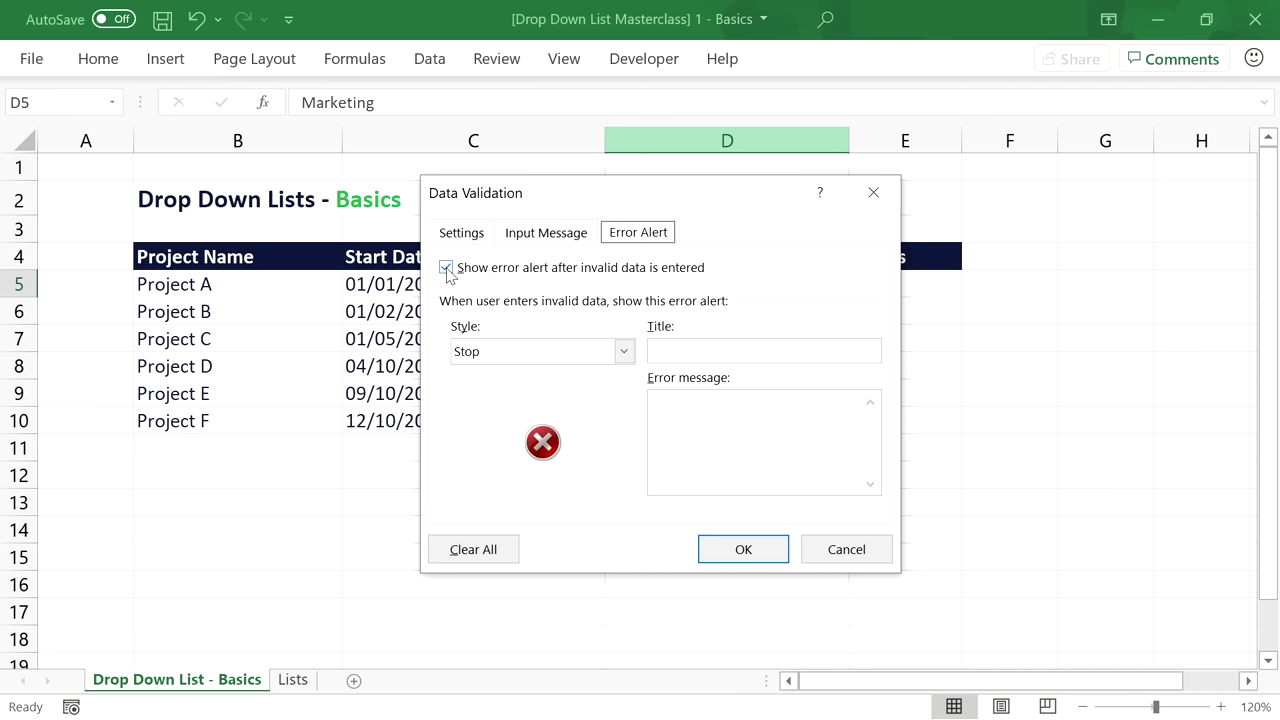
left_click(624, 352)
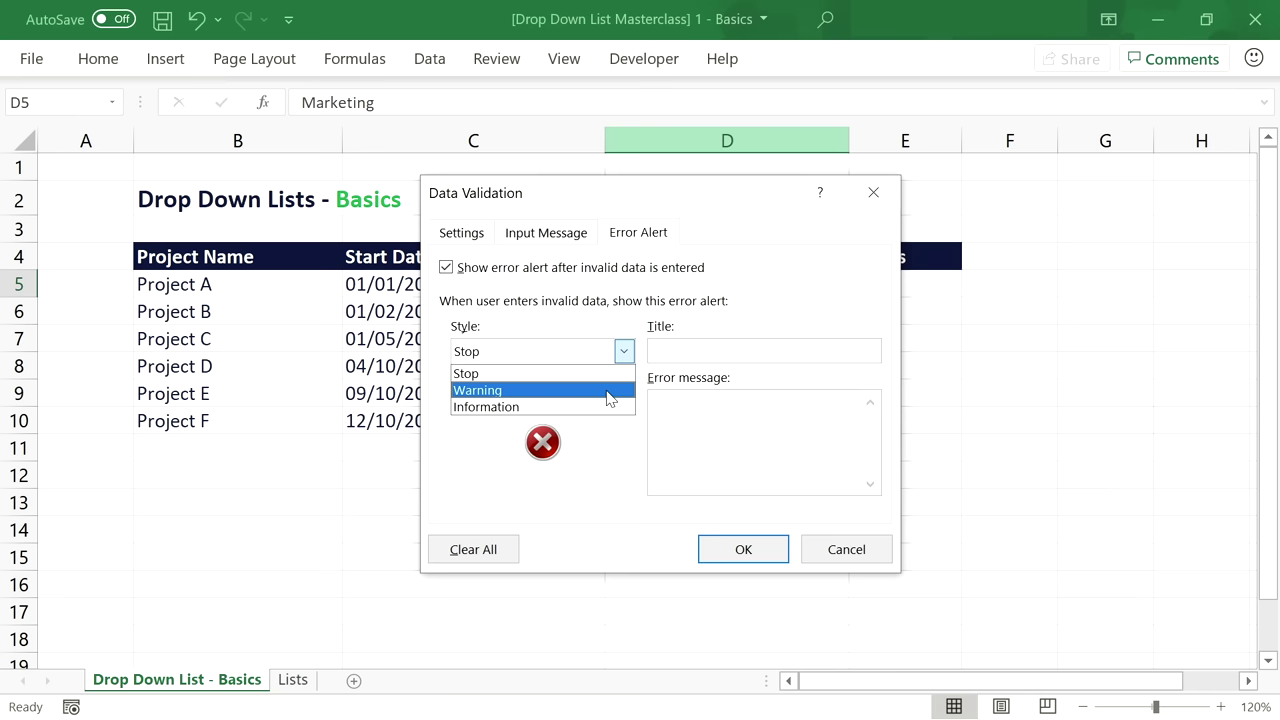
left_click(607, 392)
left_click(740, 549)
Overwrite D5 with Sales and accept it at the warning prompt.
double_click(714, 283)
left_click_drag(714, 283, 609, 284)
key("BackSpace")
type("Sales")
key("Return")
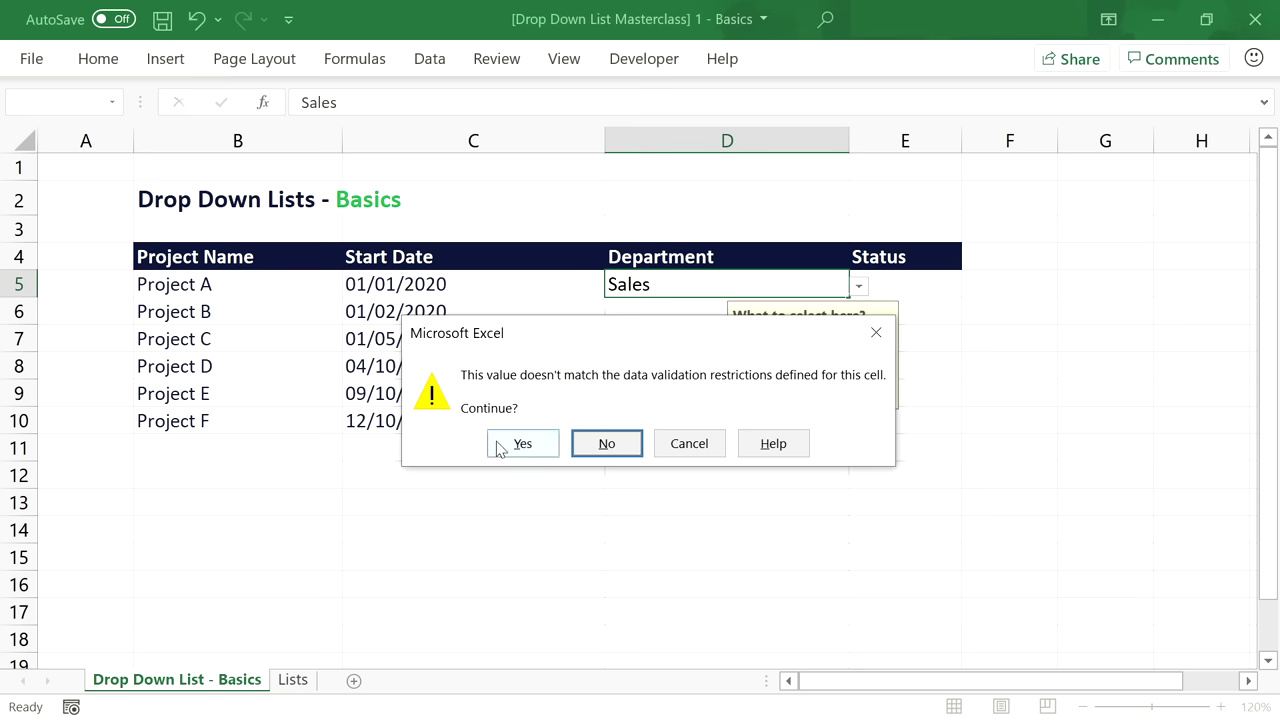
left_click(522, 444)
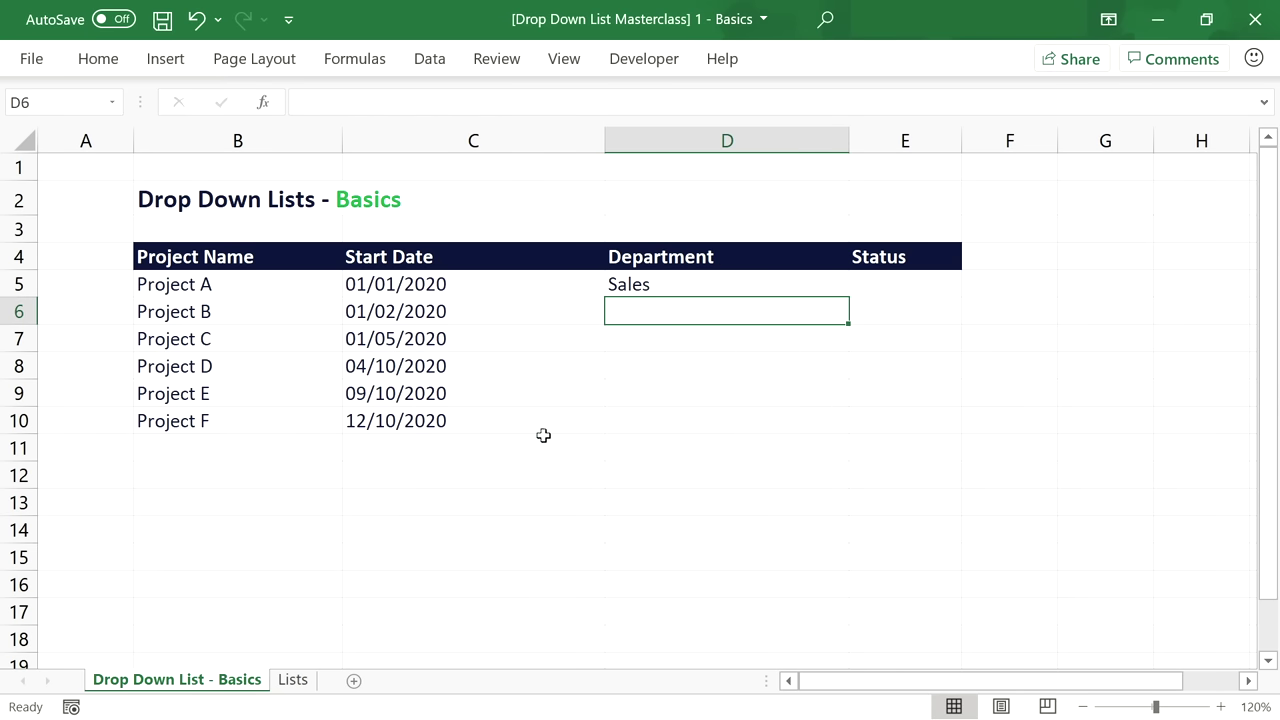
left_click(705, 288)
Clear D5 and switch its error alert style to Information.
key("Delete")
left_click(430, 60)
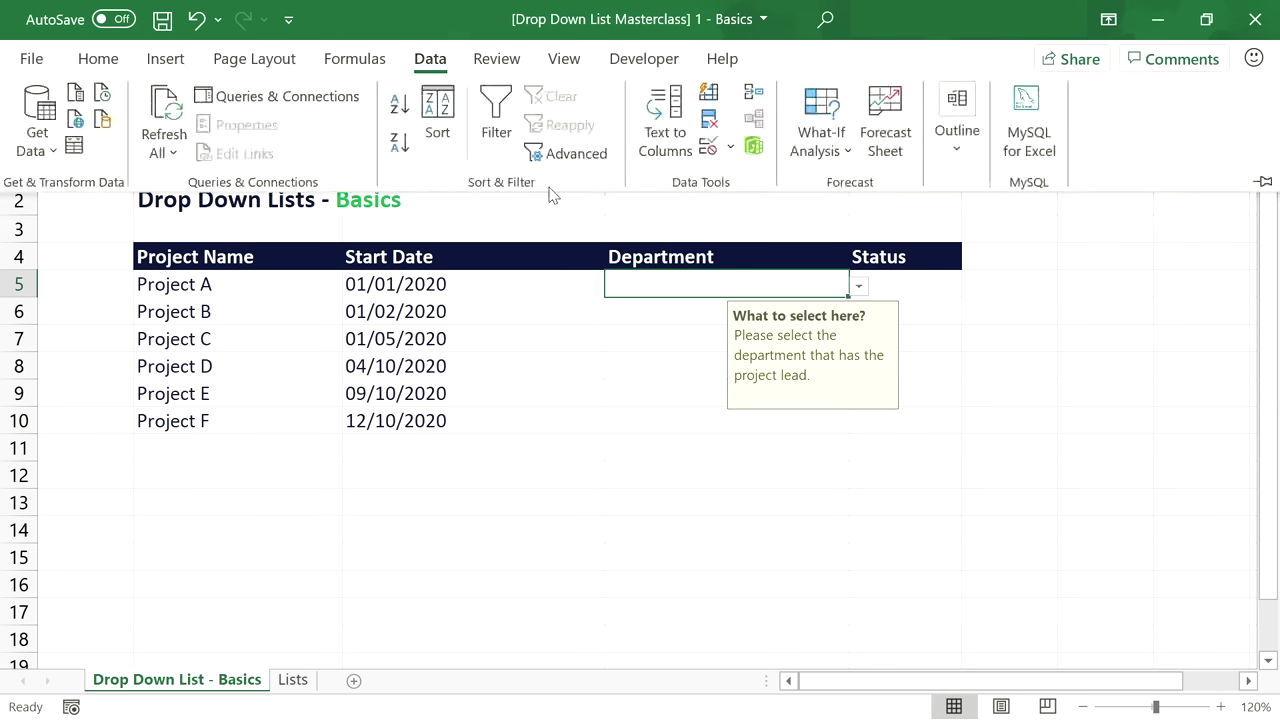
left_click(708, 148)
left_click(624, 352)
left_click(598, 406)
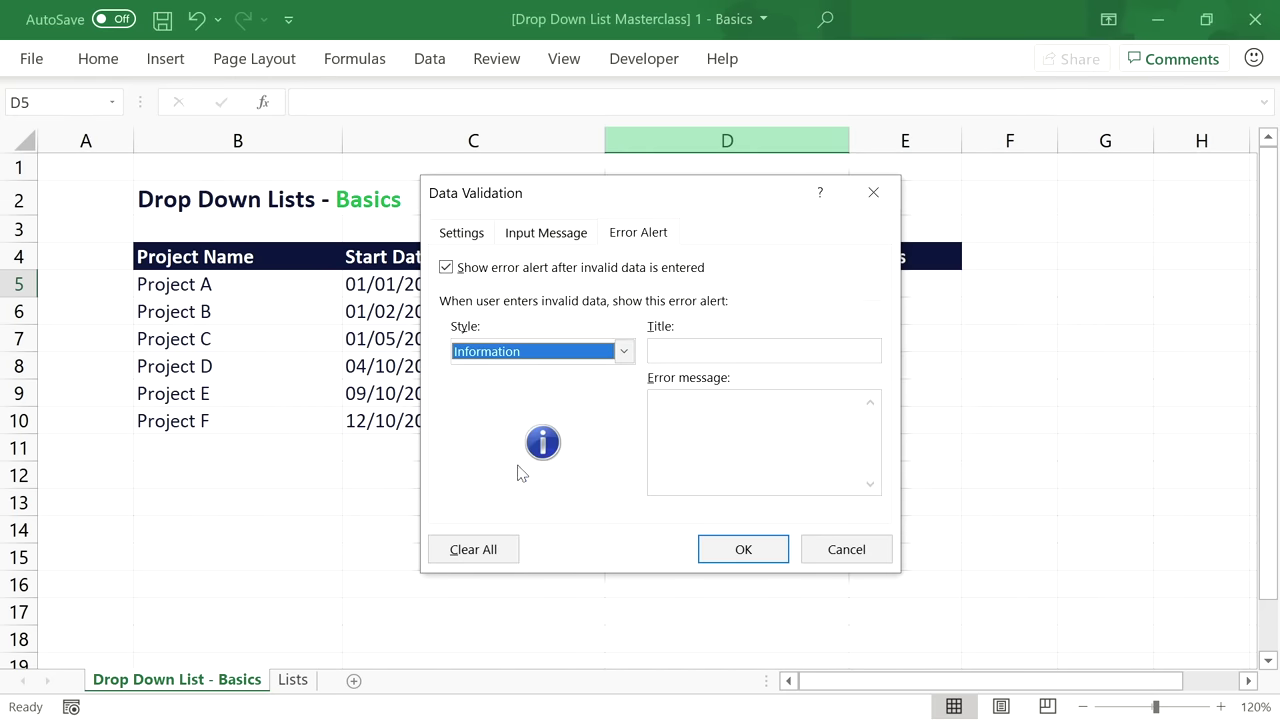
left_click(727, 553)
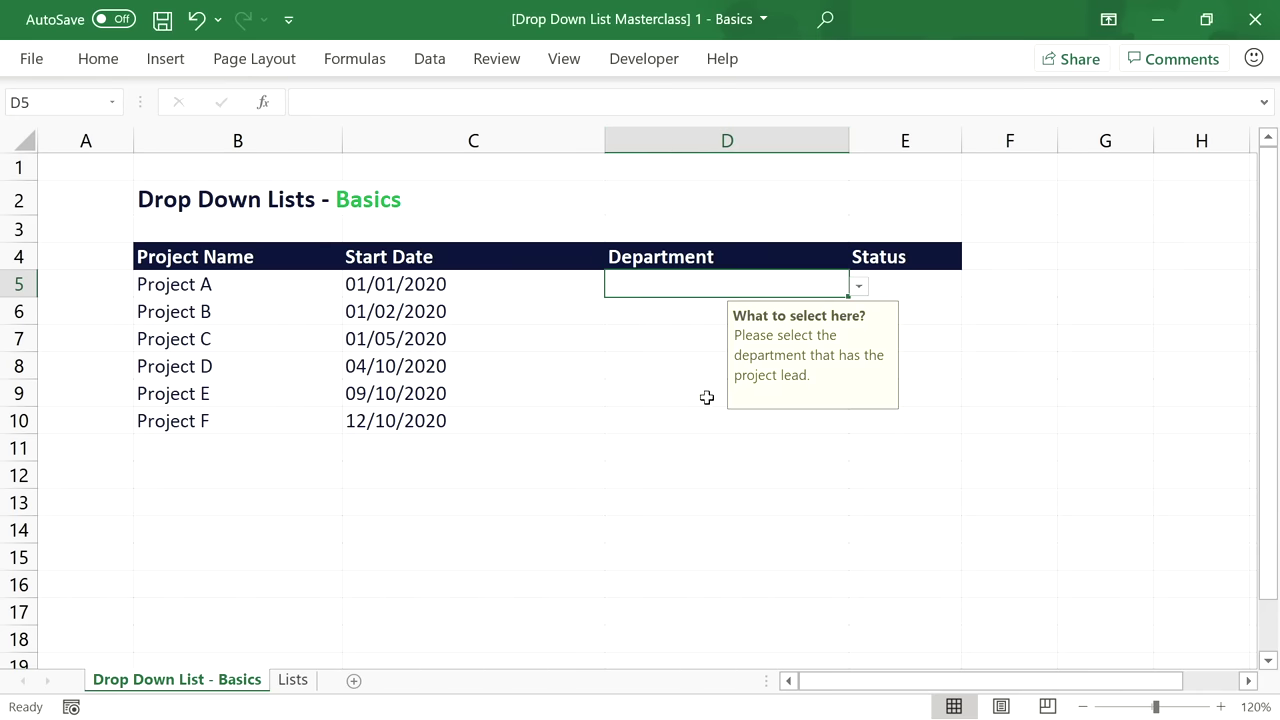
Enter Sales in D5 and acknowledge the information alert to keep it.
type("Sales")
key("Return")
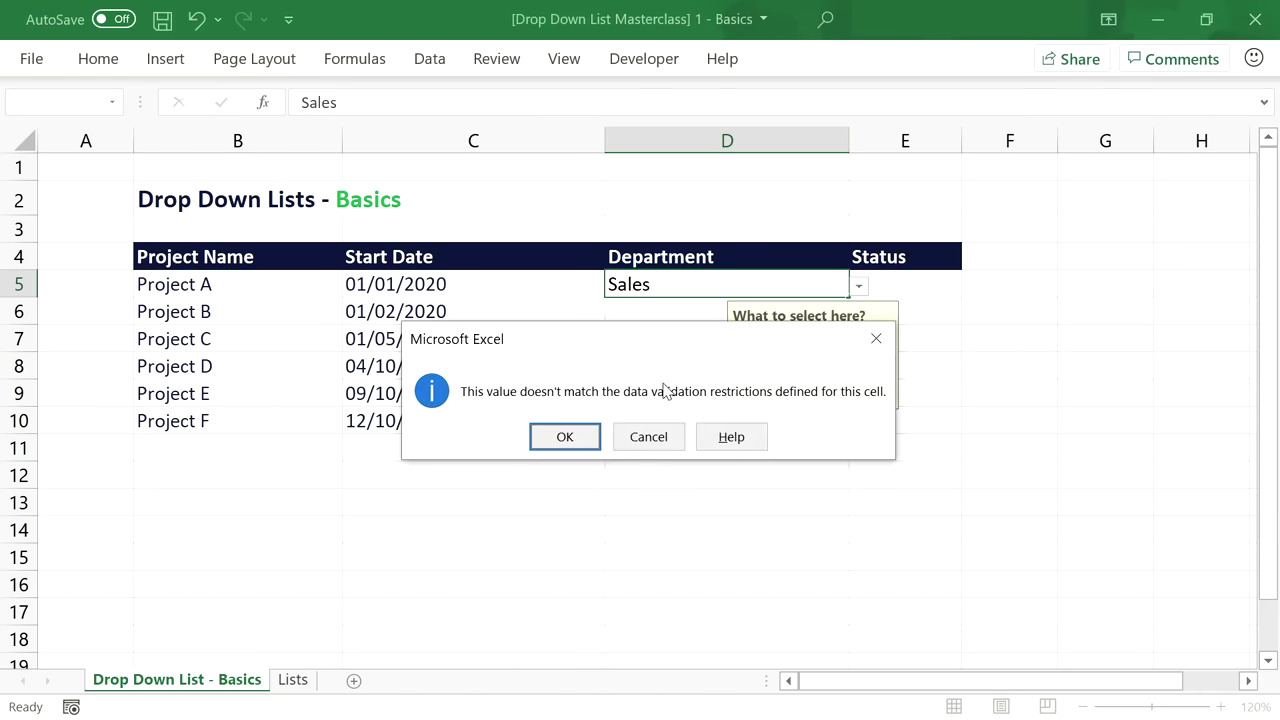
left_click(568, 438)
left_click(674, 284)
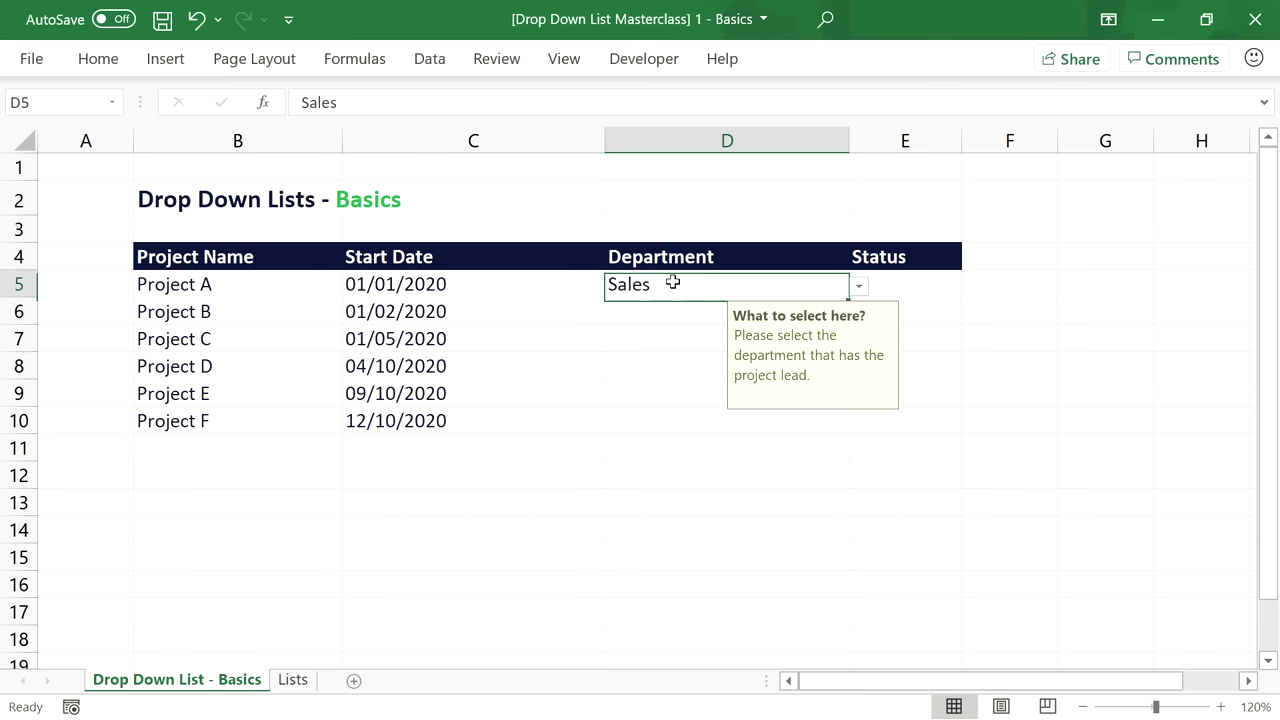
Clear D5 again and reopen its Data Validation settings.
key("Delete")
left_click(432, 62)
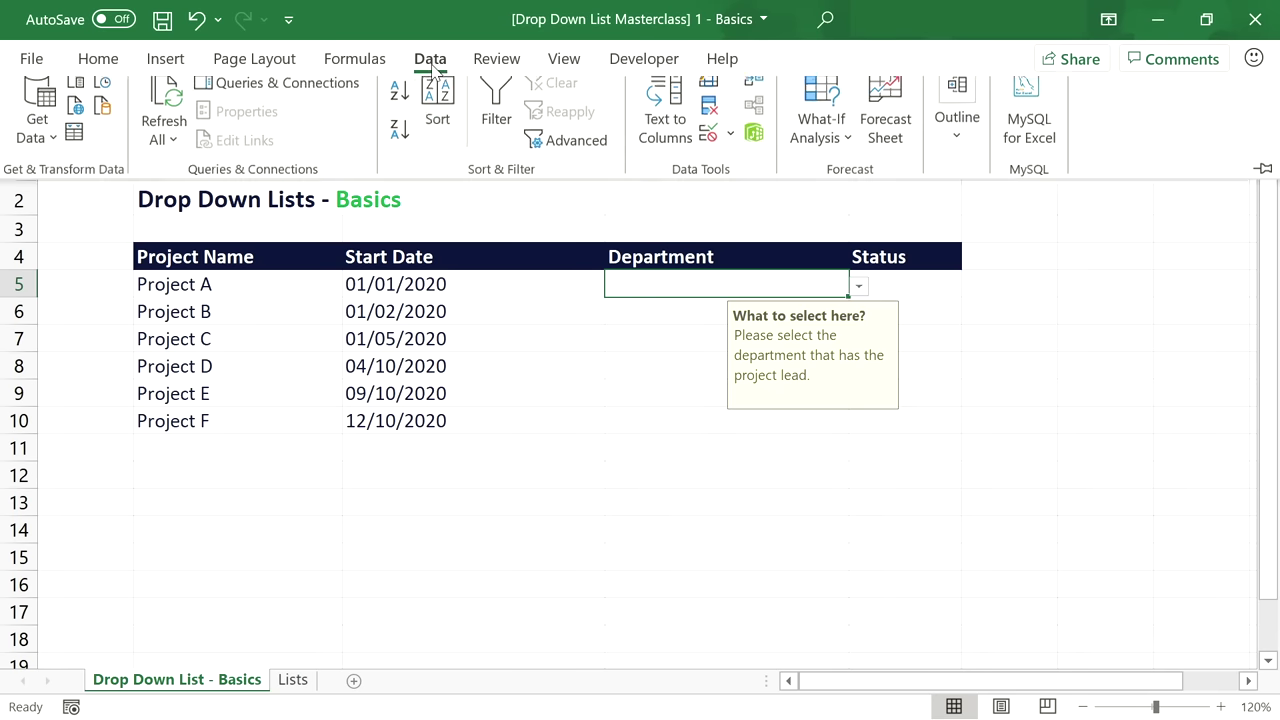
left_click(712, 150)
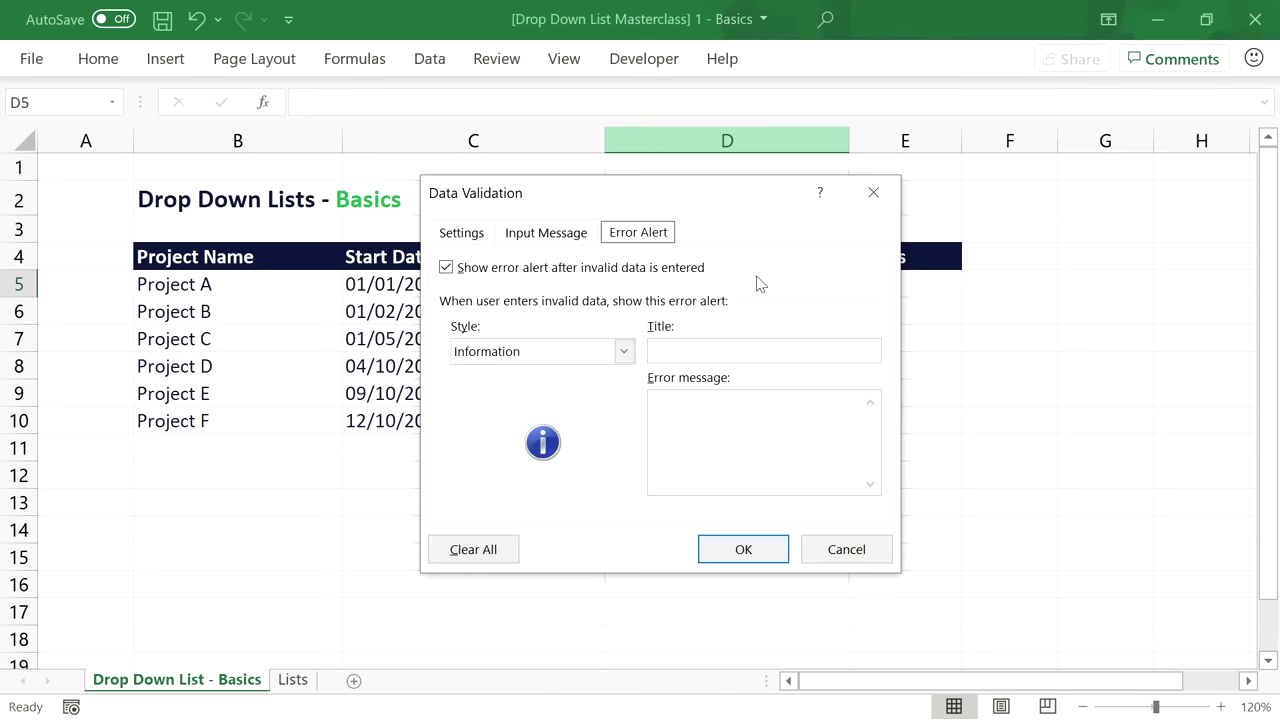
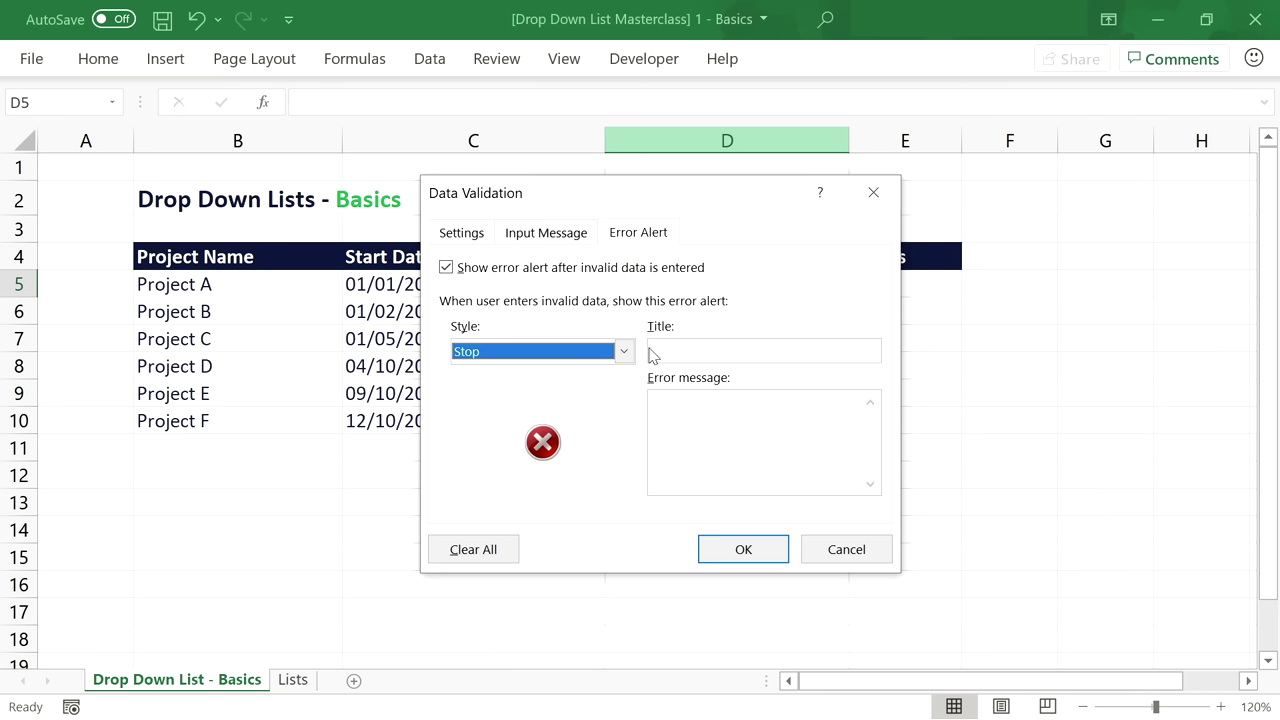
Give D5's rule a Stop alert titled 'Unknown Department' with message 'Please select a department from the list.'.
left_click(668, 346)
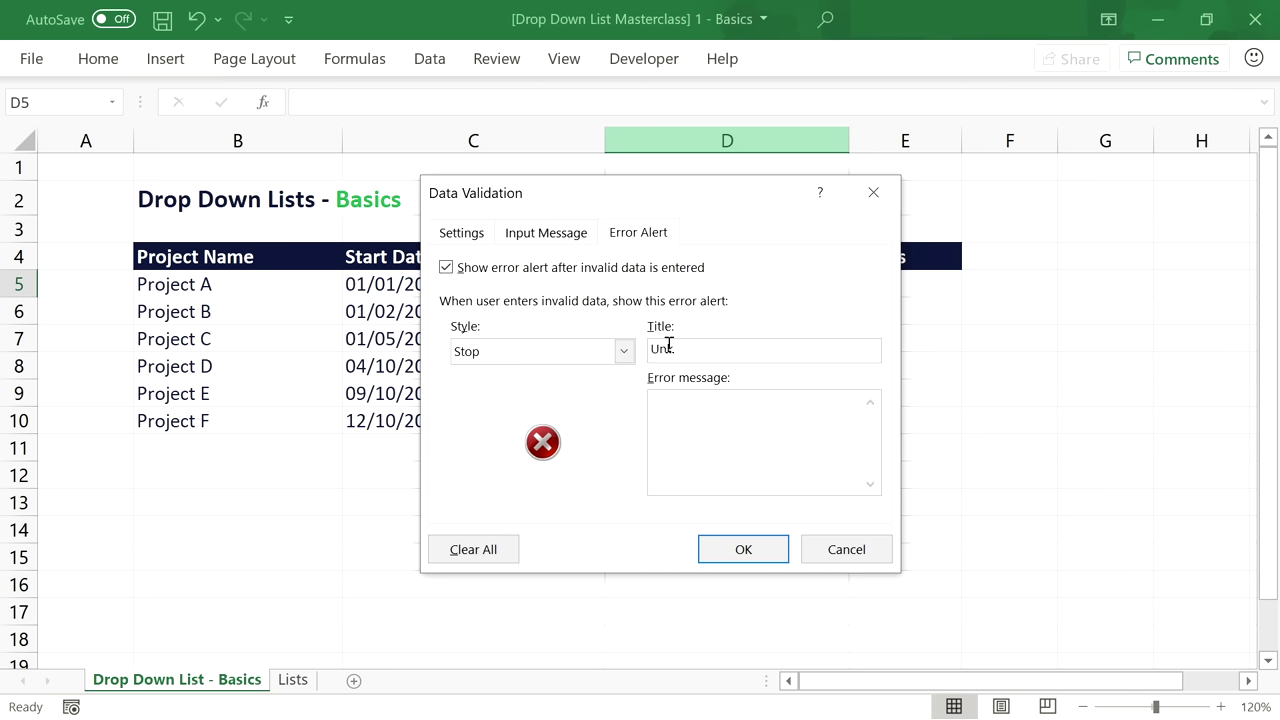
type("Pleas")
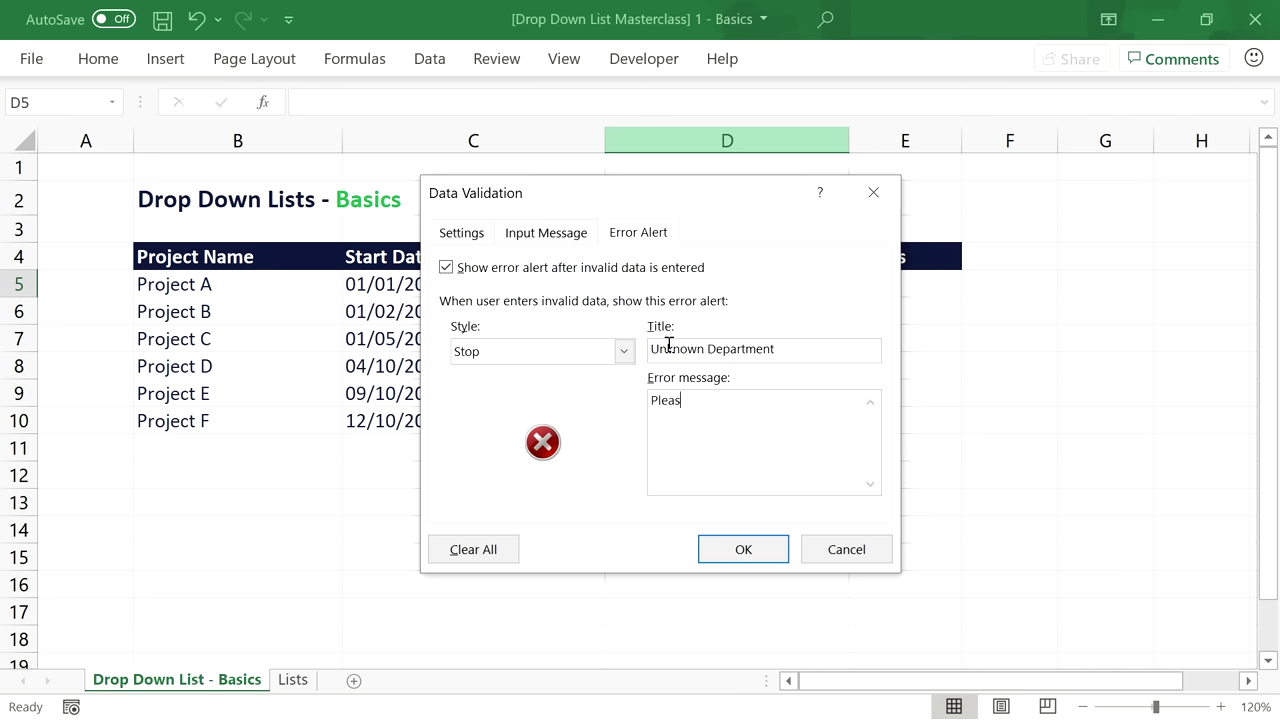
type("e select a department from the list.")
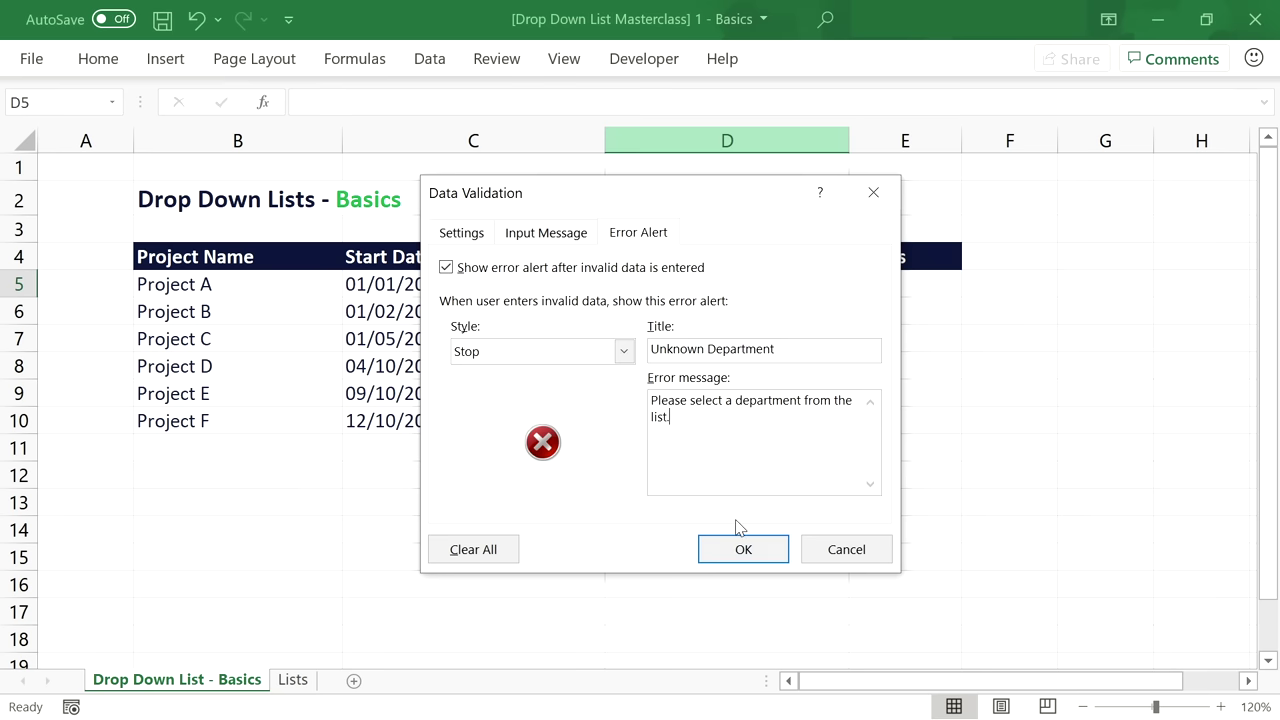
left_click(746, 549)
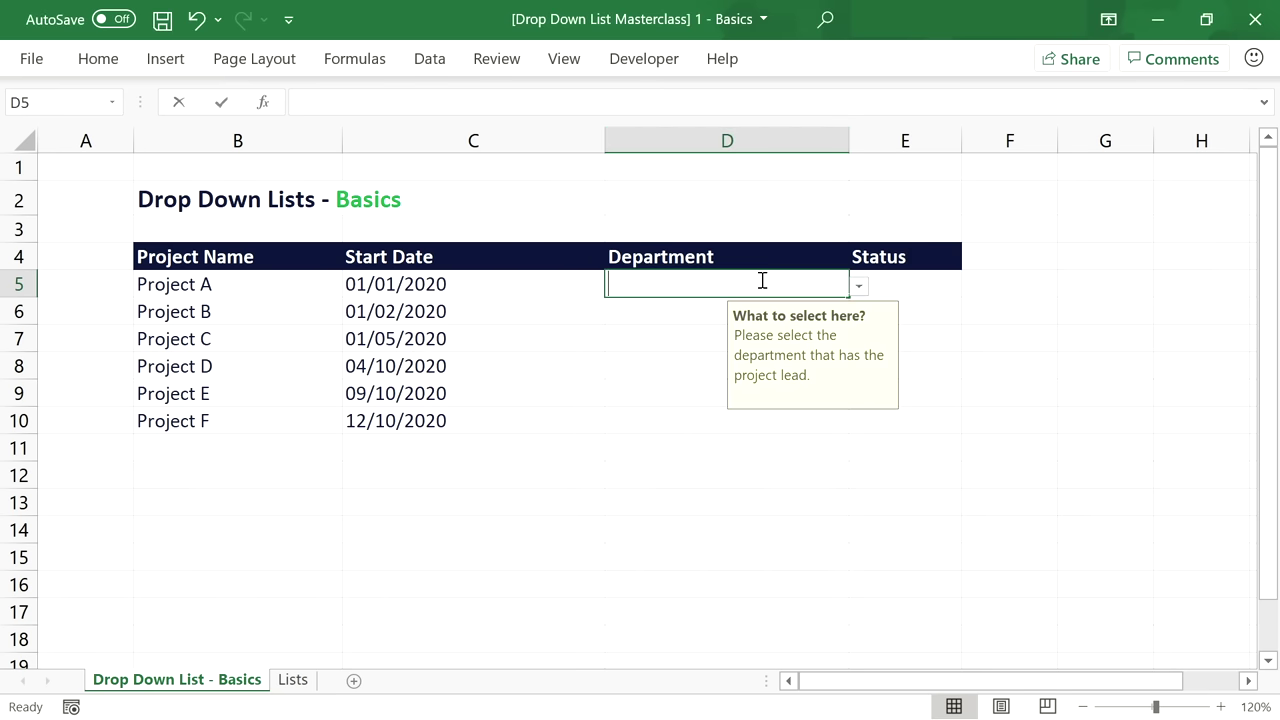
Test the rule by entering Sales in D5, then cancel the rejected entry.
type("Sales")
key("Return")
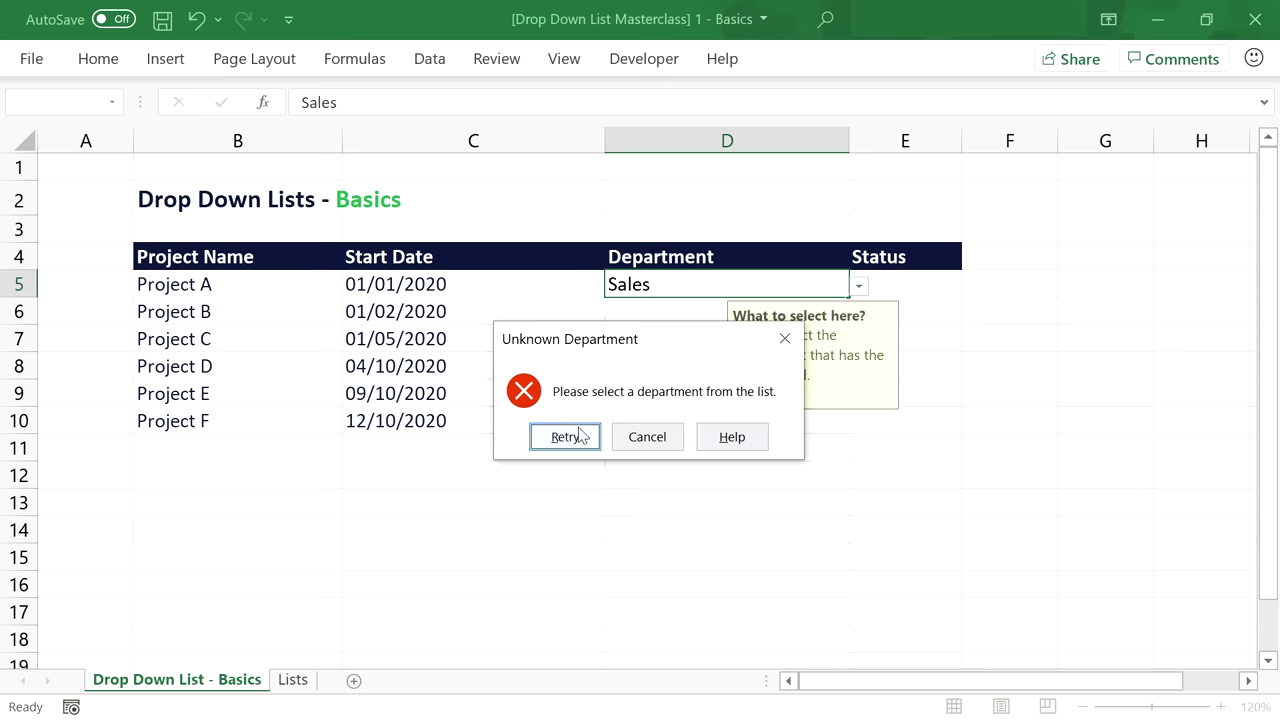
left_click(646, 438)
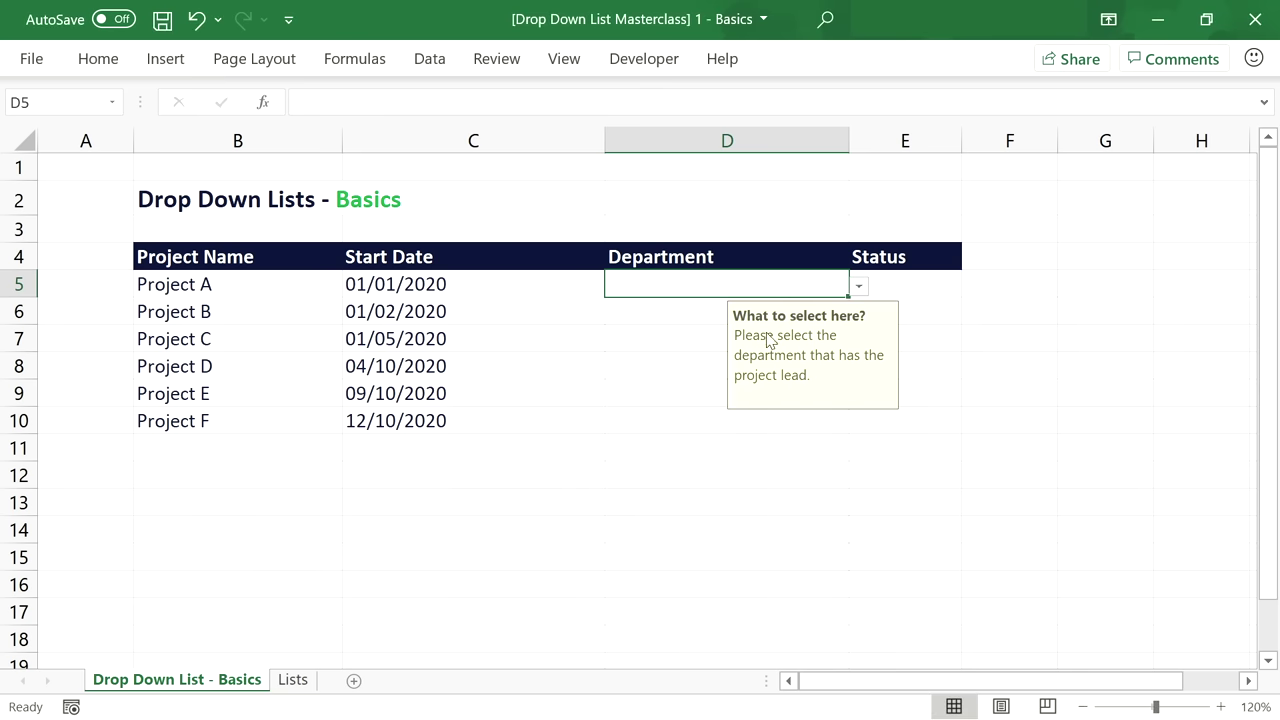
left_click(921, 281)
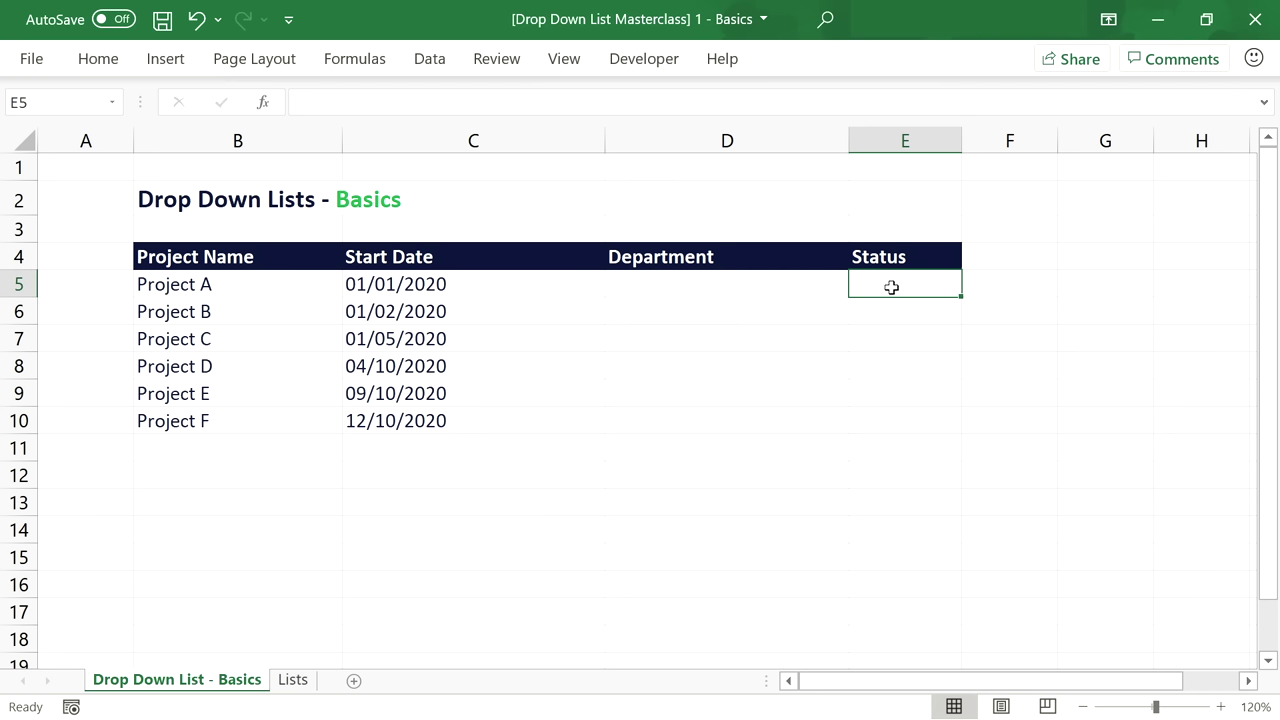
On the Lists sheet, enter the heading 'Project Status' in C4 with Proposed below it.
left_click(292, 680)
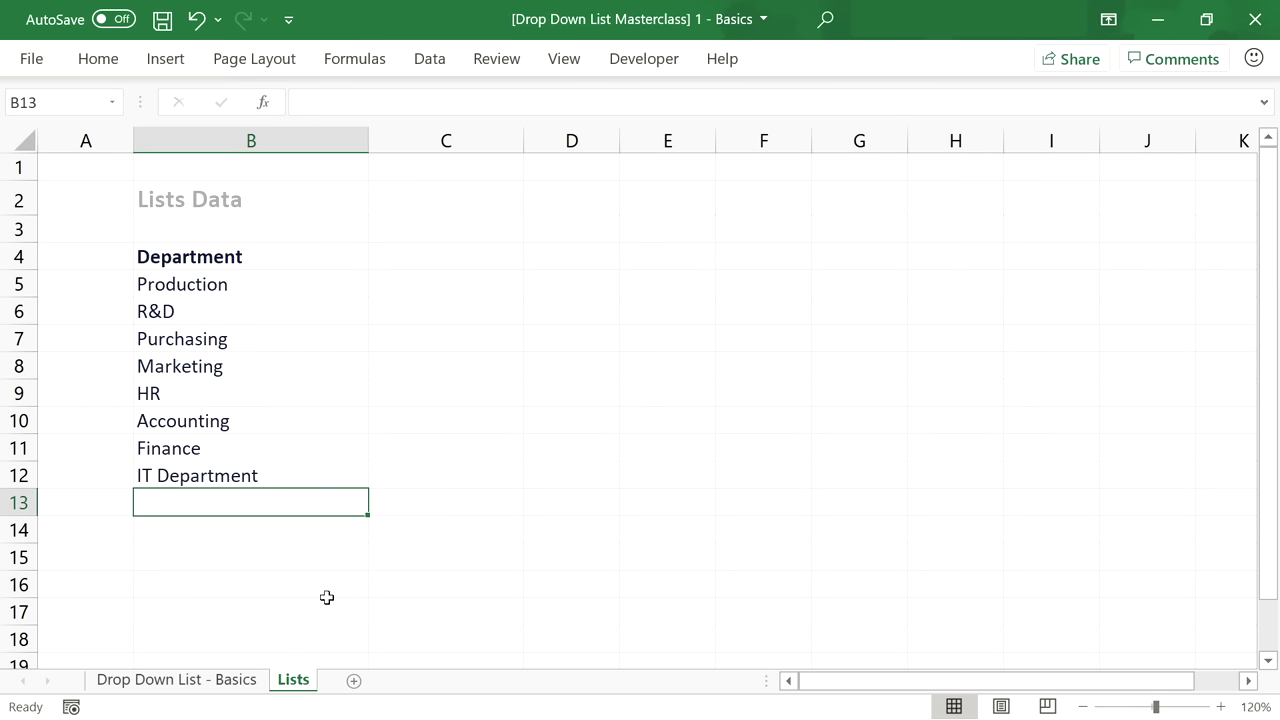
left_click(405, 257)
type("Pro")
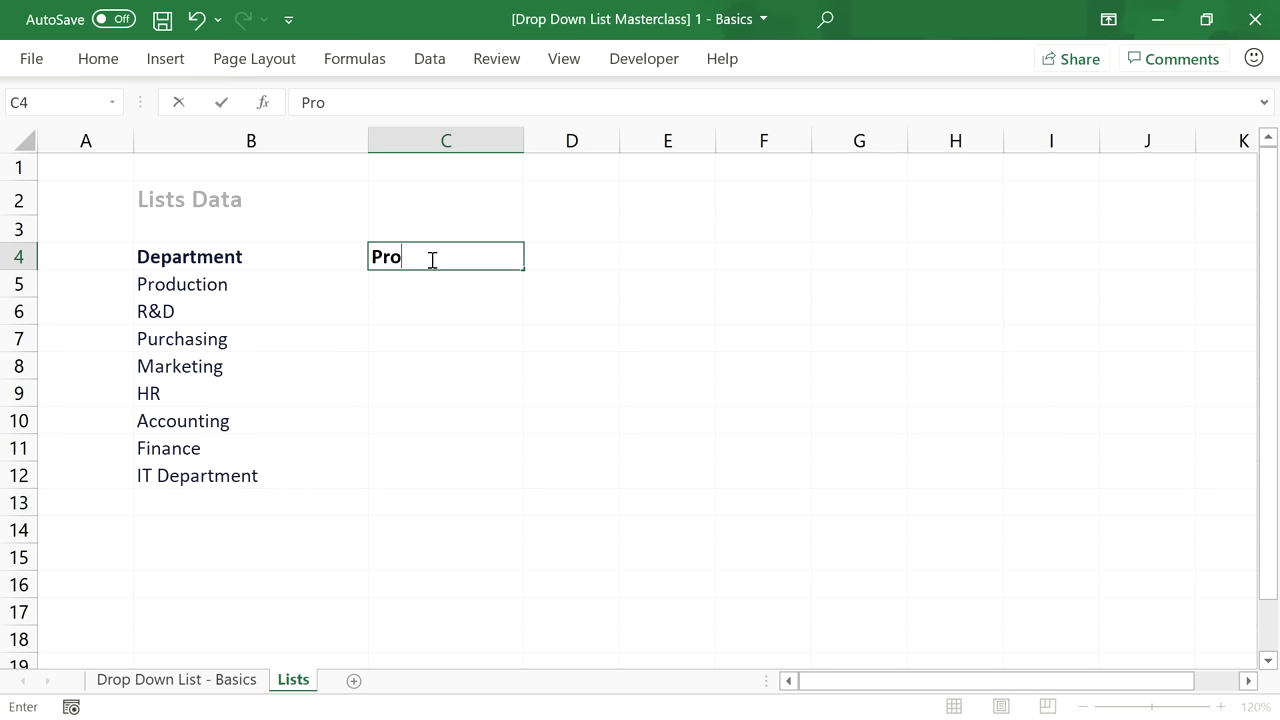
type("ject Status")
key("Return")
type("Proposed")
key("Return")
Add Active, On Hold, Completed and Cancelled beneath, then return to the Basics sheet.
type("Active")
key("Return")
type("On Hold")
key("Return")
type("Completed")
key("Return")
type("Cancelled")
key("Return")
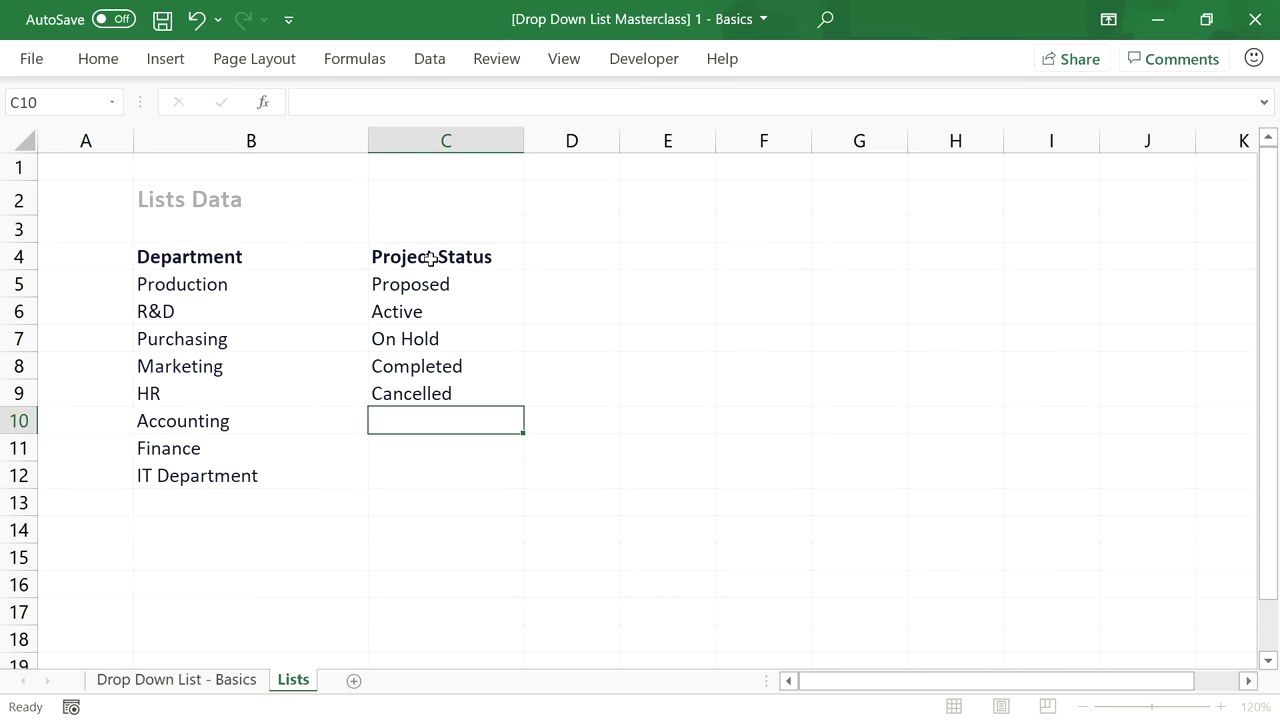
left_click(250, 680)
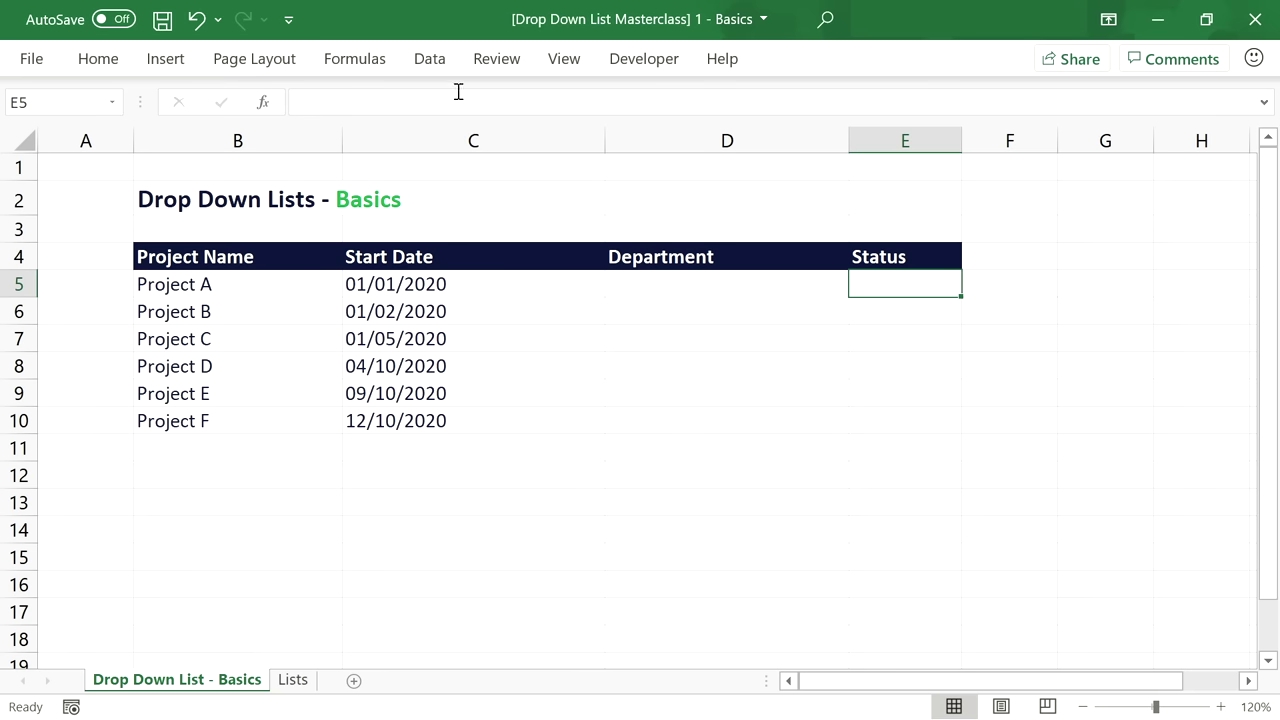
Set E5's validation to a List sourced from Lists!$C$5:$C$9.
left_click(440, 60)
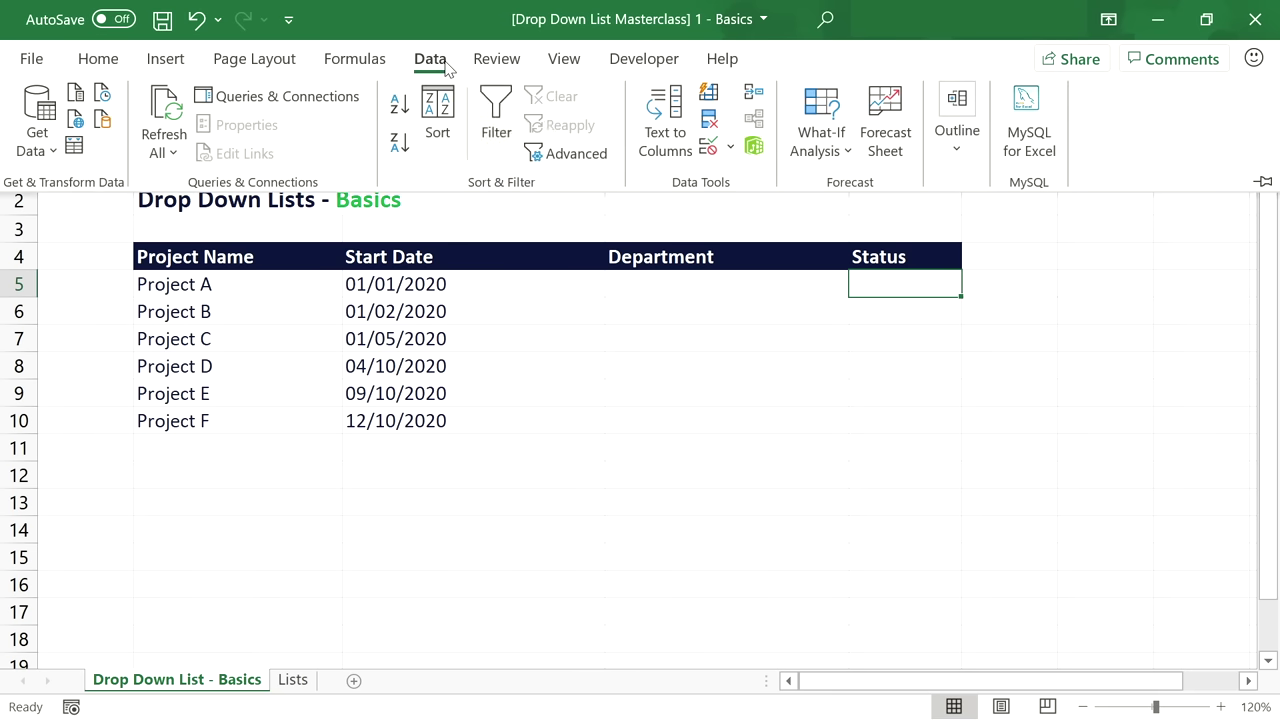
left_click(716, 147)
left_click(489, 236)
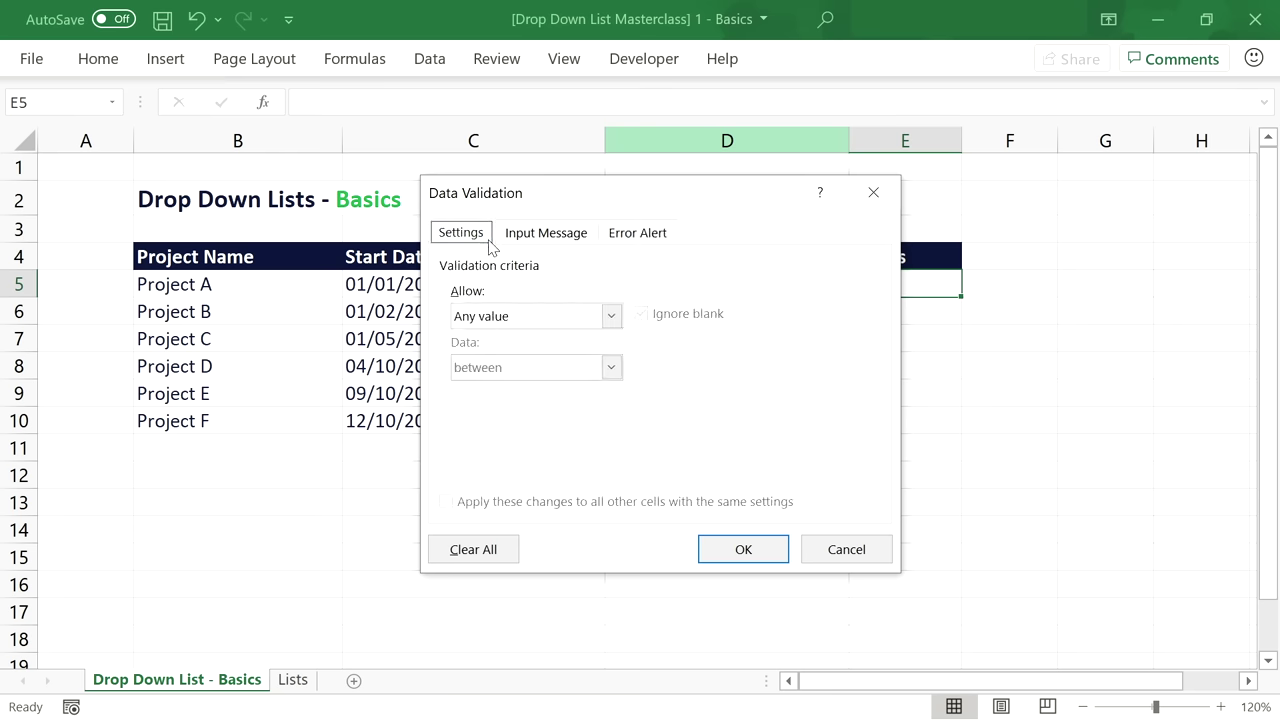
left_click(611, 318)
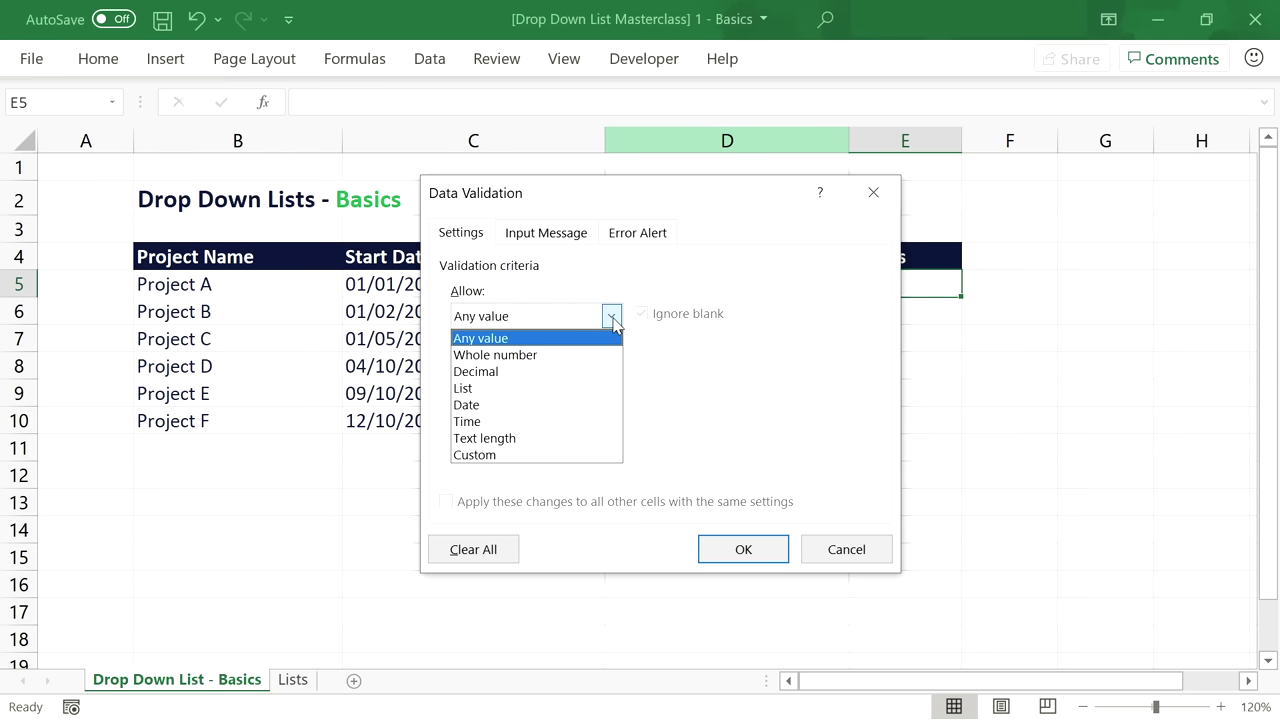
left_click(605, 390)
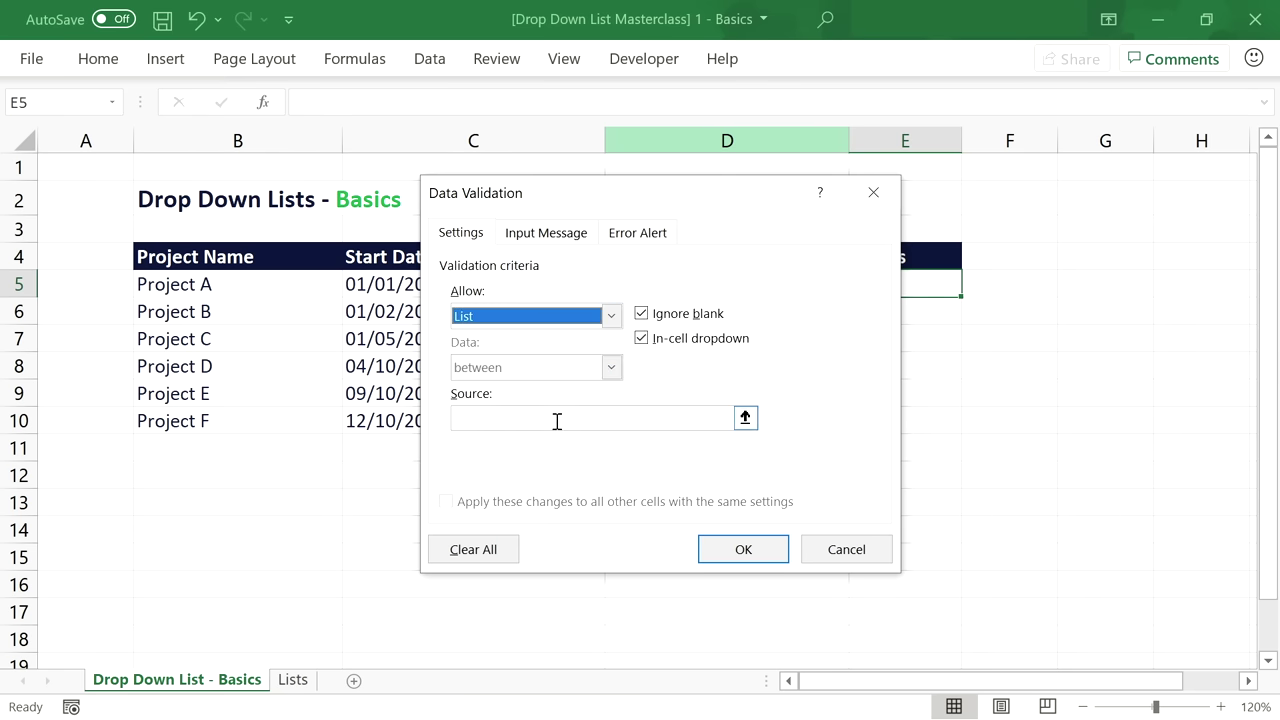
left_click(557, 421)
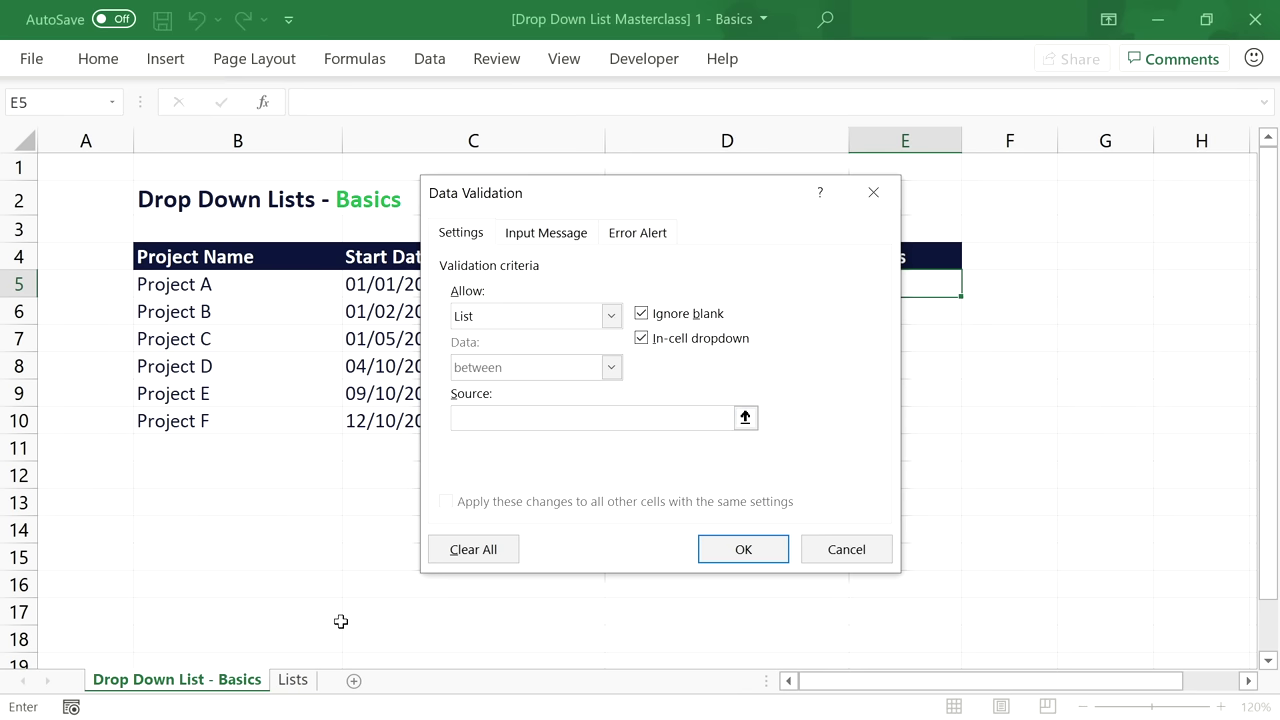
left_click(298, 680)
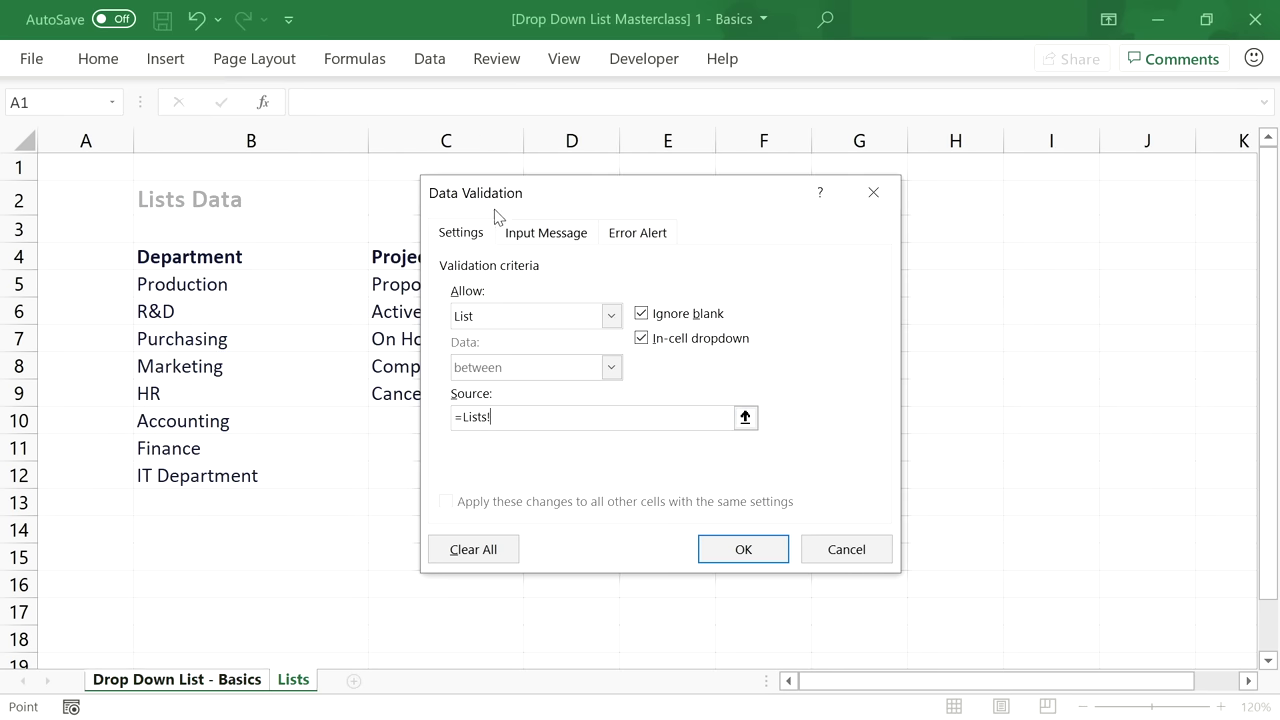
left_click_drag(517, 192, 685, 187)
left_click_drag(462, 273, 462, 388)
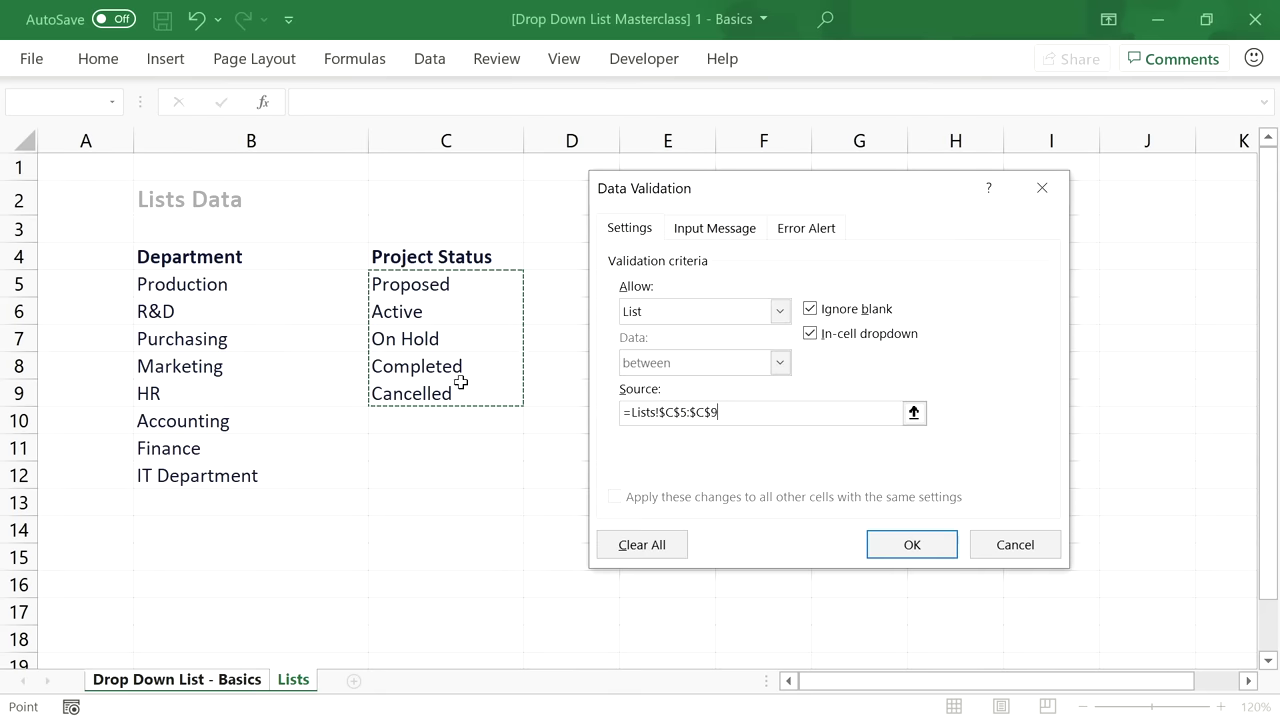
left_click(911, 545)
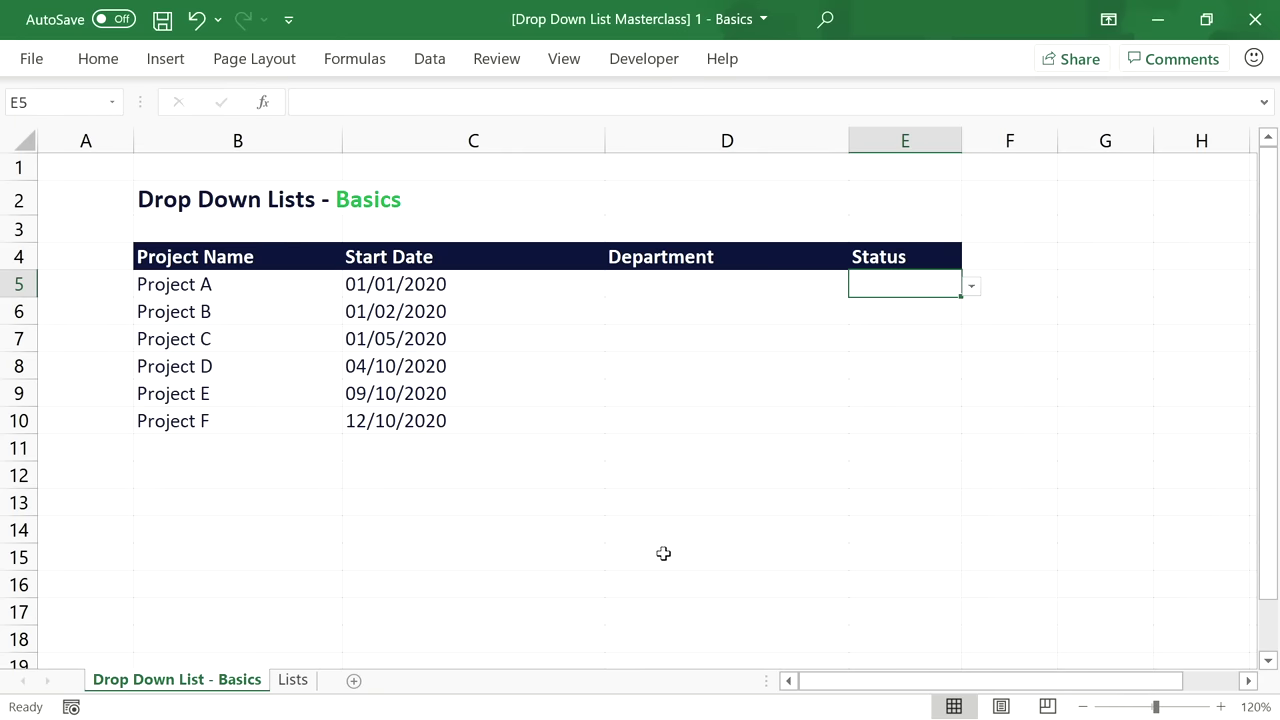
Try Active and then Proposed in E5's status drop-down, then clear E5.
left_click(969, 285)
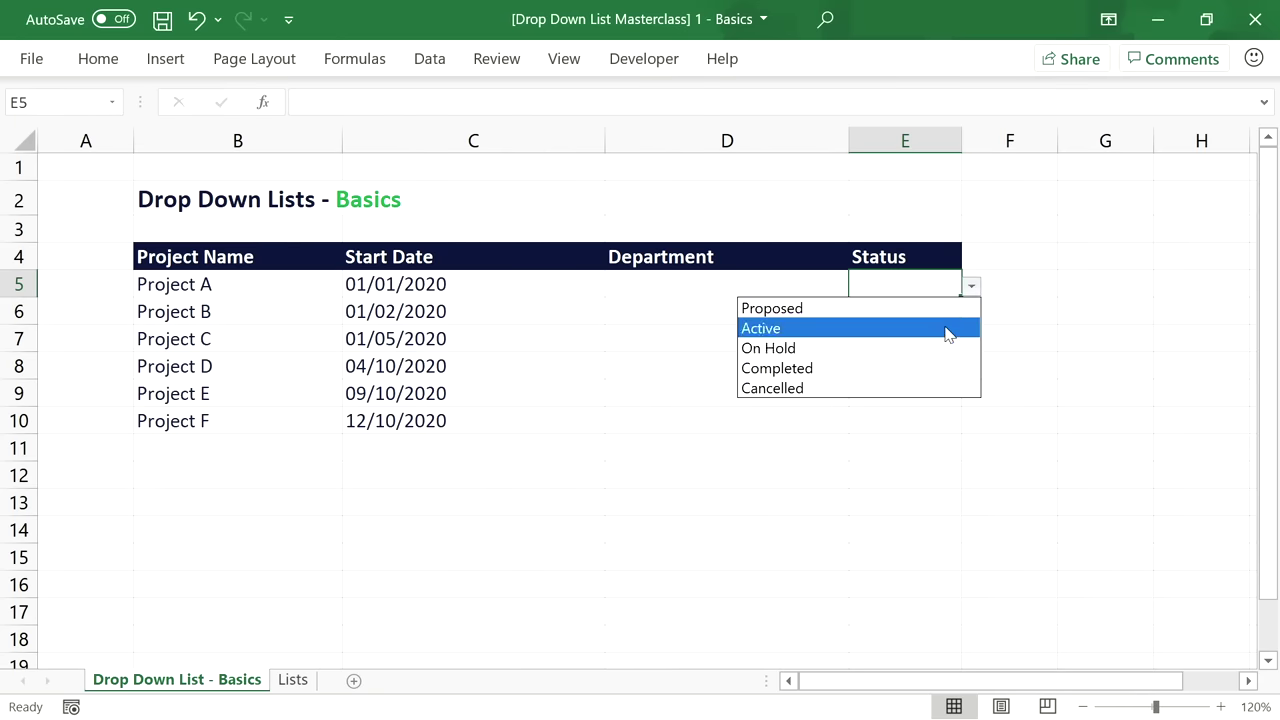
left_click(953, 329)
left_click(971, 288)
left_click(943, 303)
key("Delete")
Pick R&D for D5 and Proposed for E5 from their drop-downs.
left_click(800, 283)
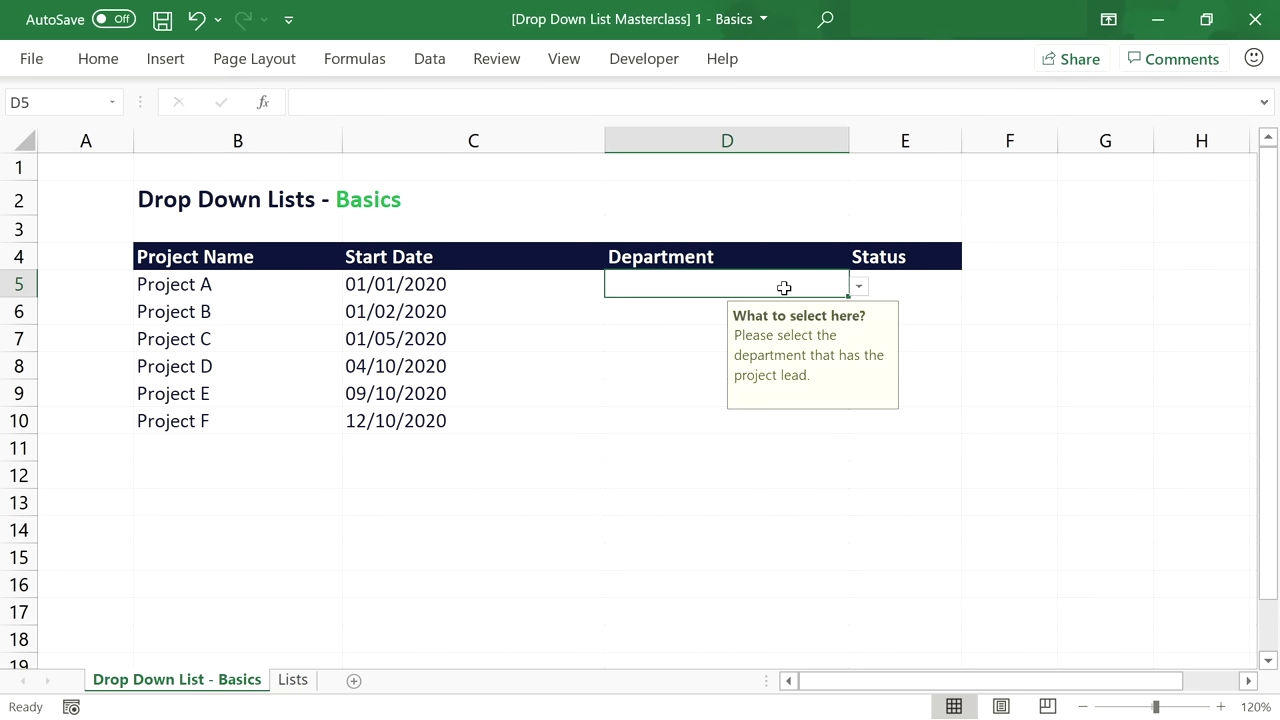
left_click(858, 286)
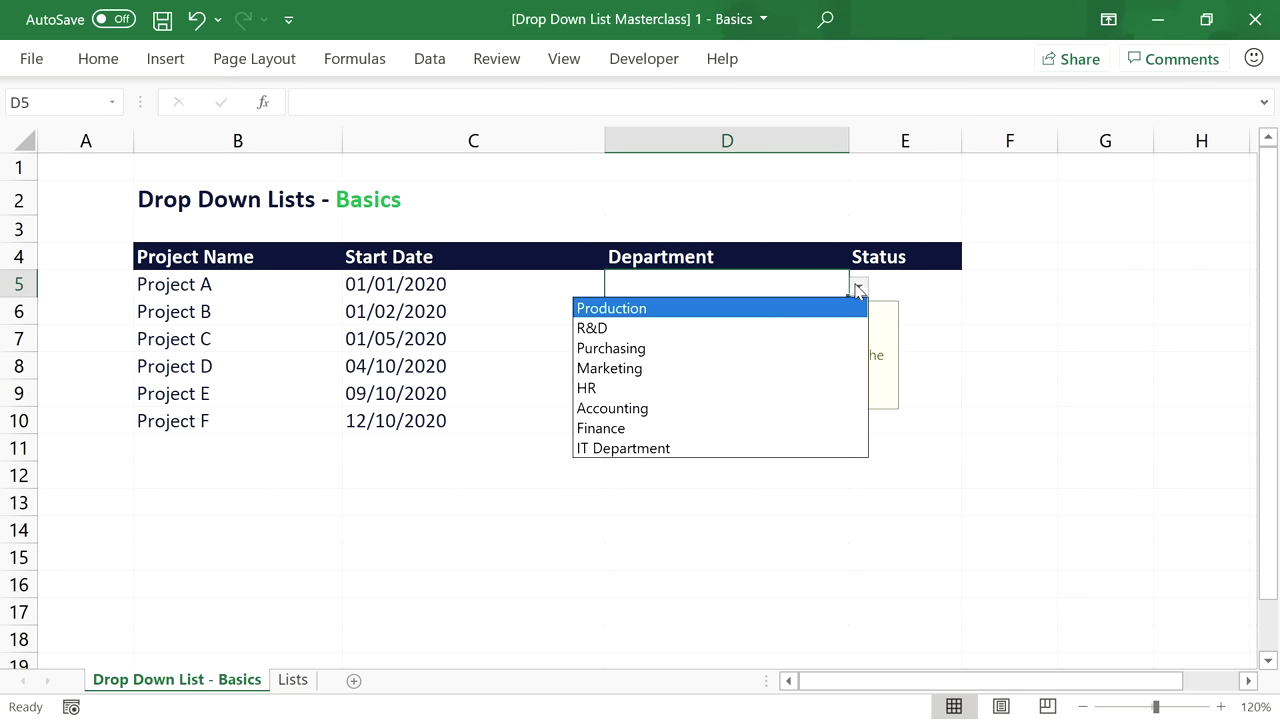
left_click(742, 330)
left_click(918, 288)
left_click(973, 287)
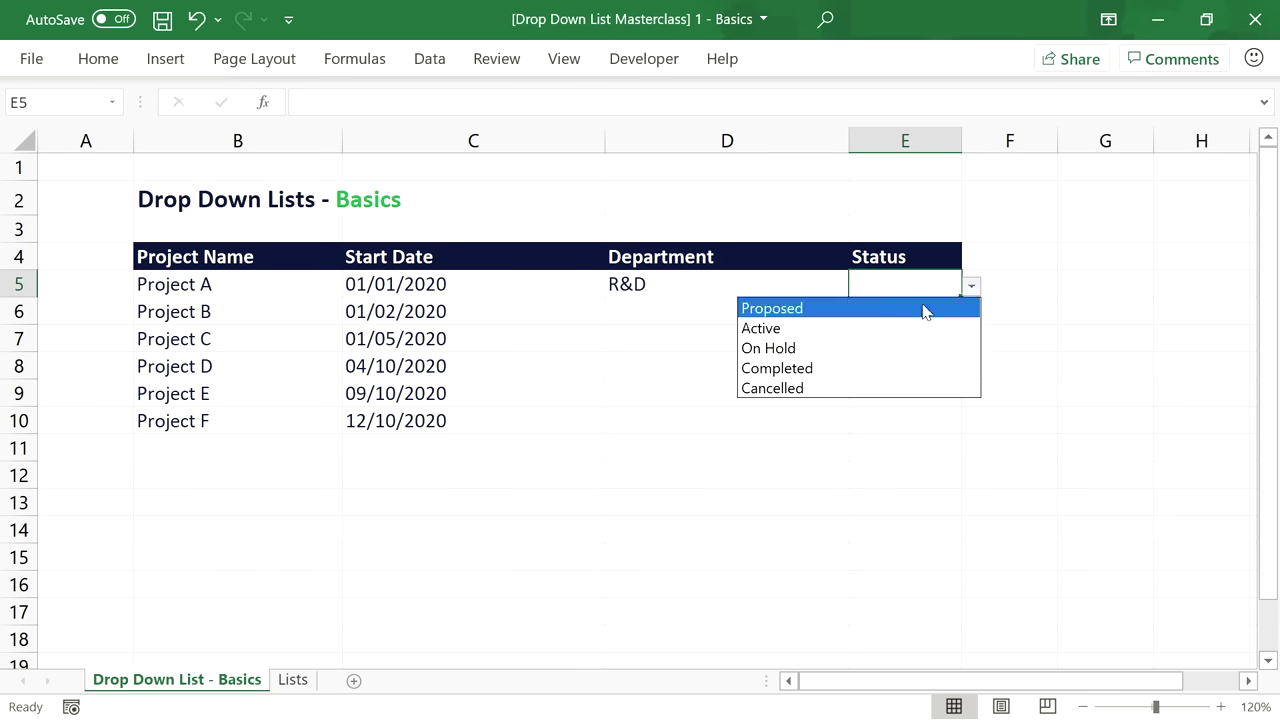
left_click(897, 310)
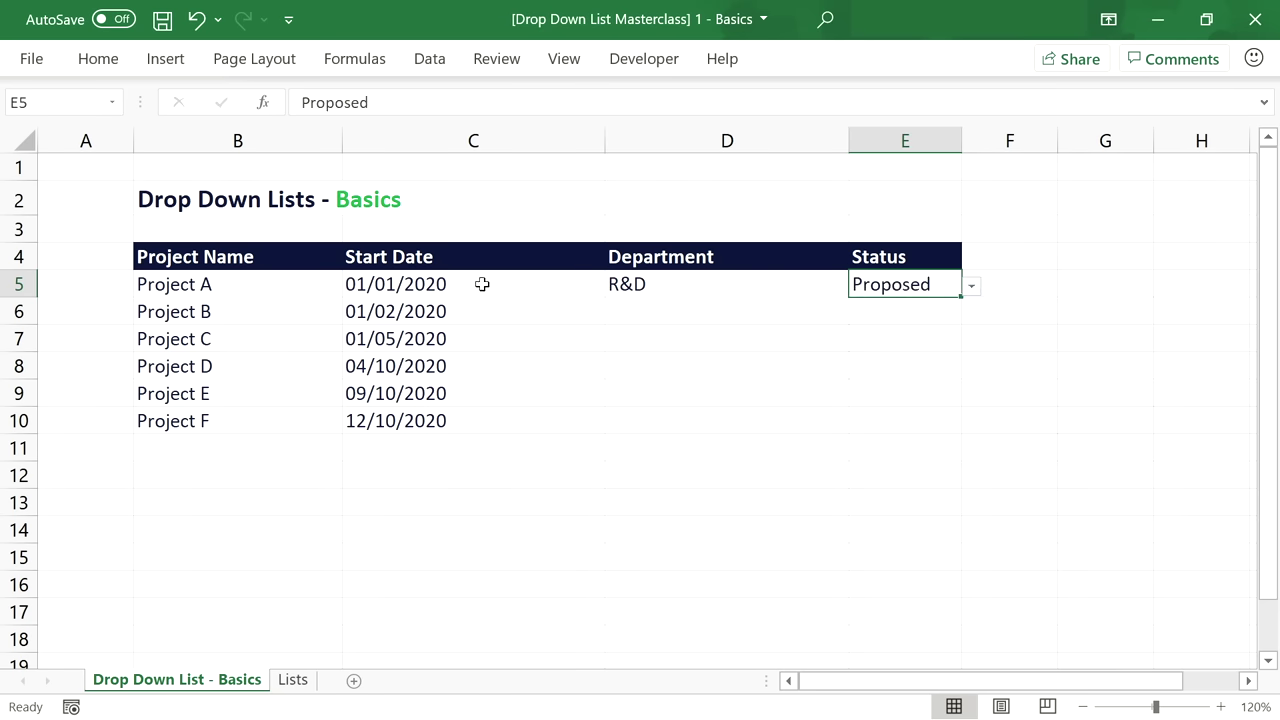
left_click(693, 310)
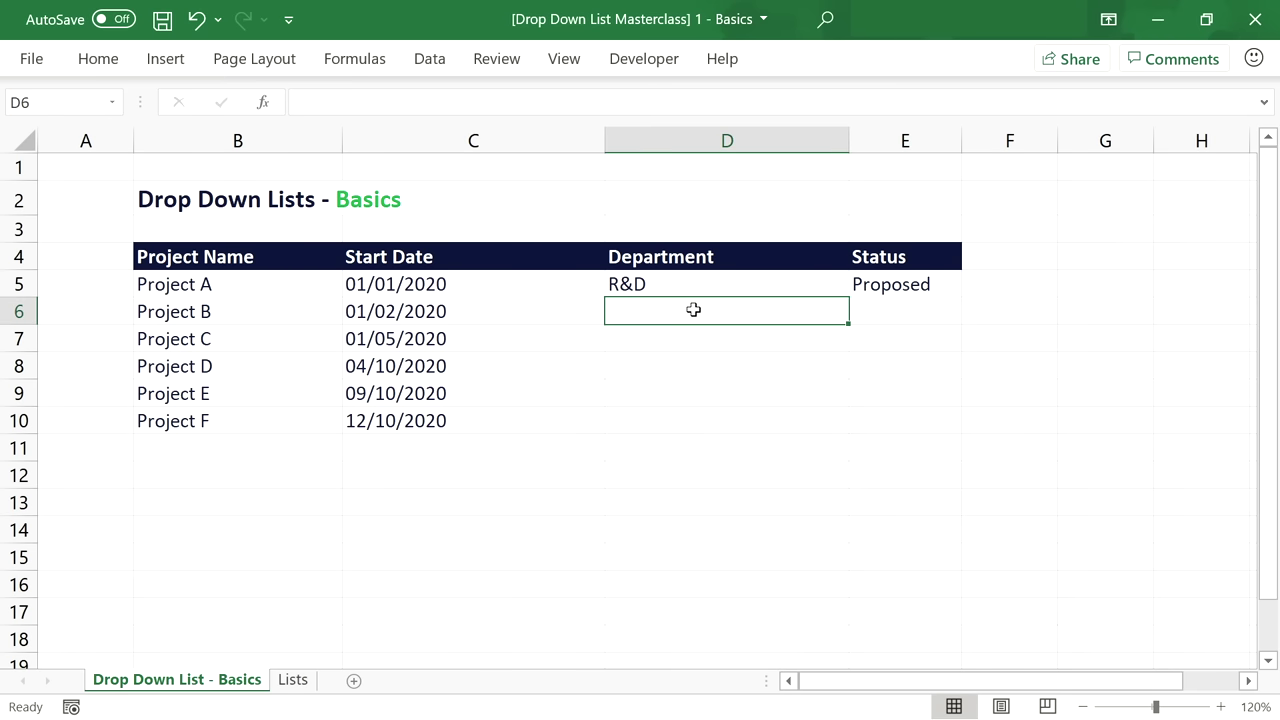
left_click(890, 313)
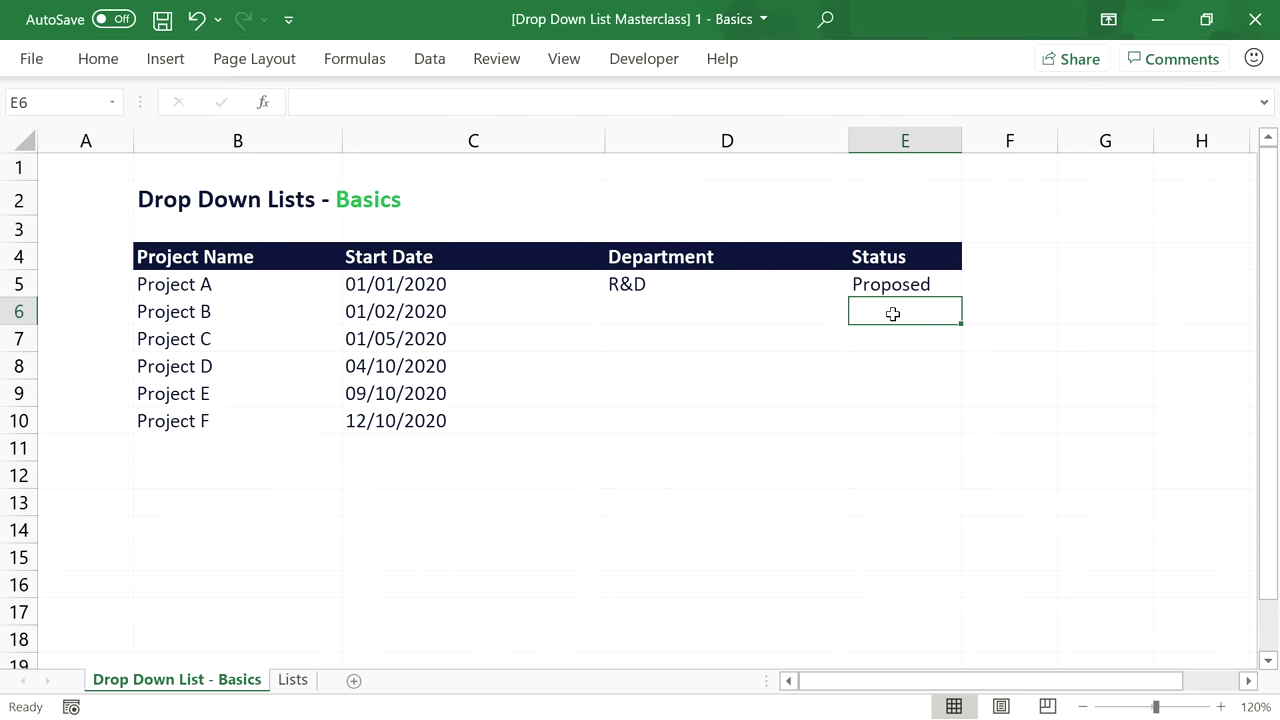
left_click(790, 309)
left_click(868, 309)
left_click_drag(800, 285, 880, 283)
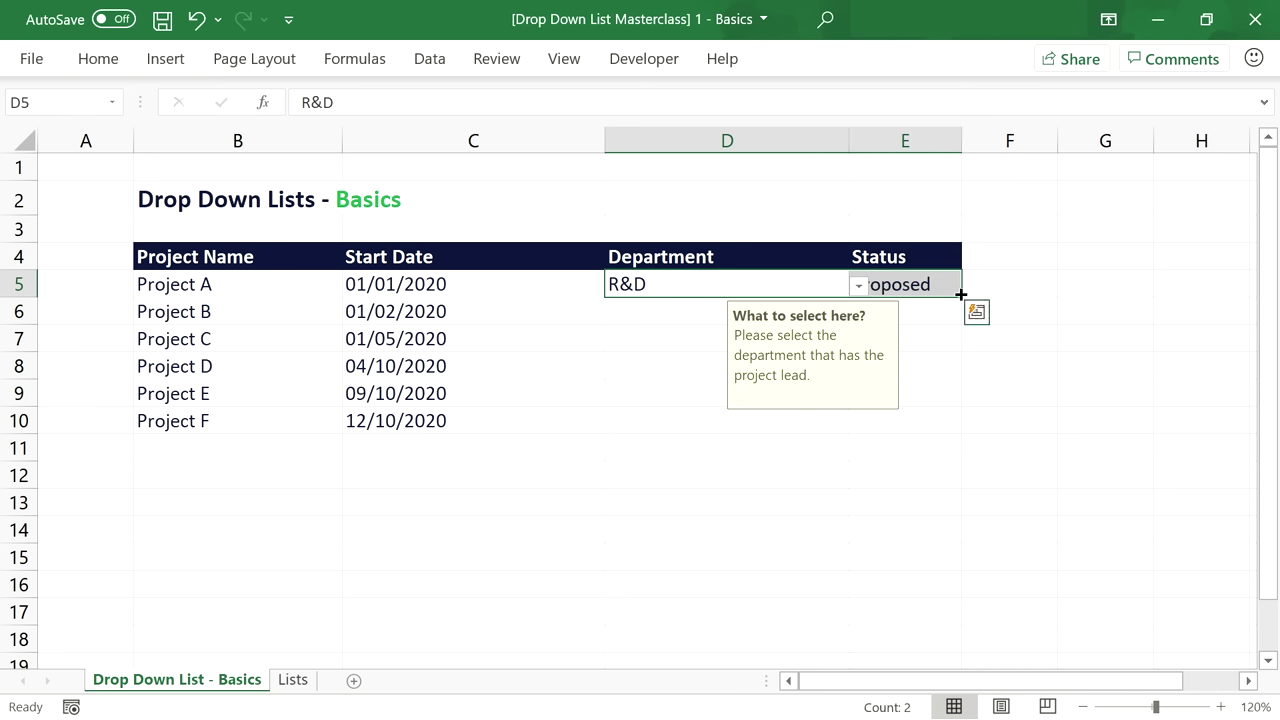
left_click_drag(960, 295, 945, 430)
left_click(682, 332)
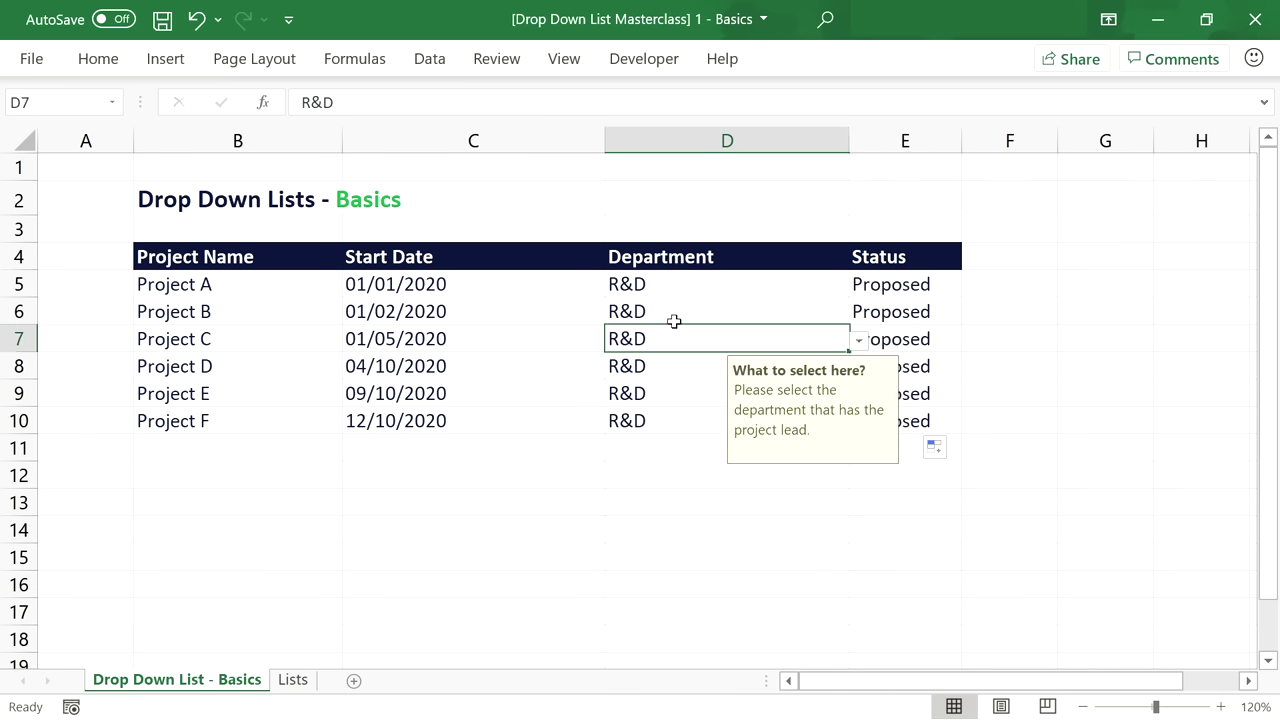
left_click(735, 311)
left_click_drag(735, 311, 900, 417)
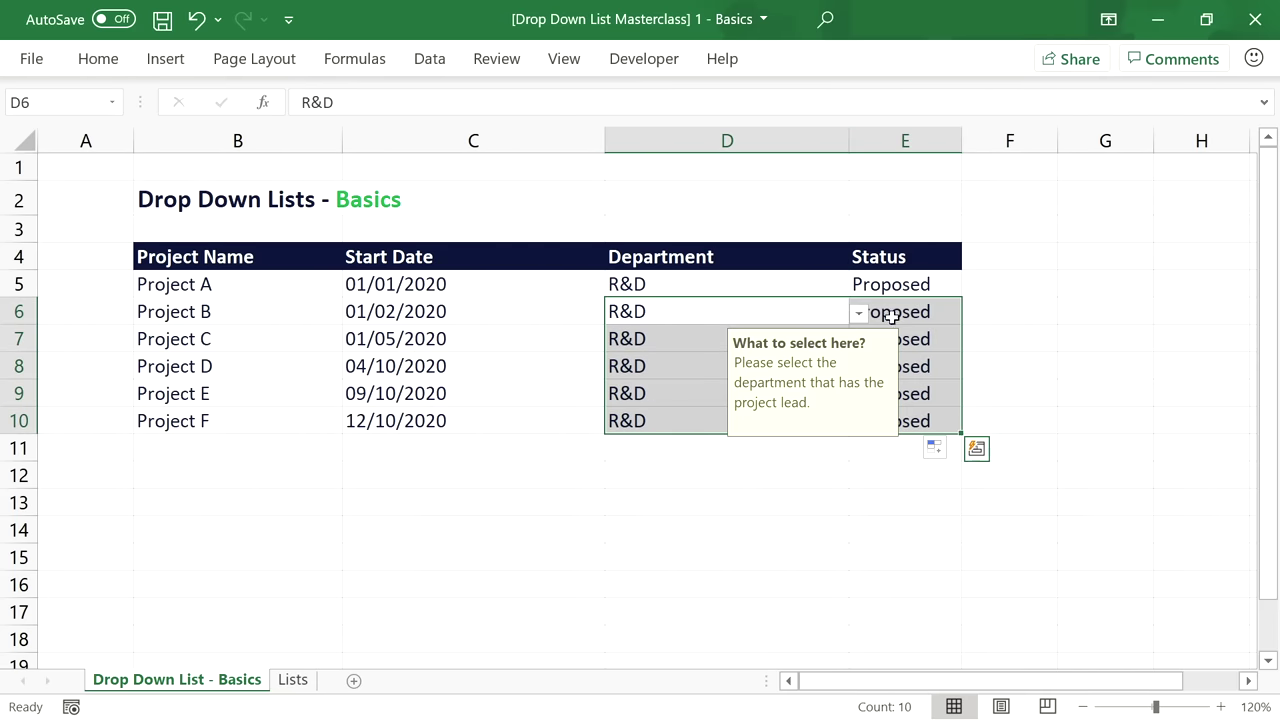
key("Delete")
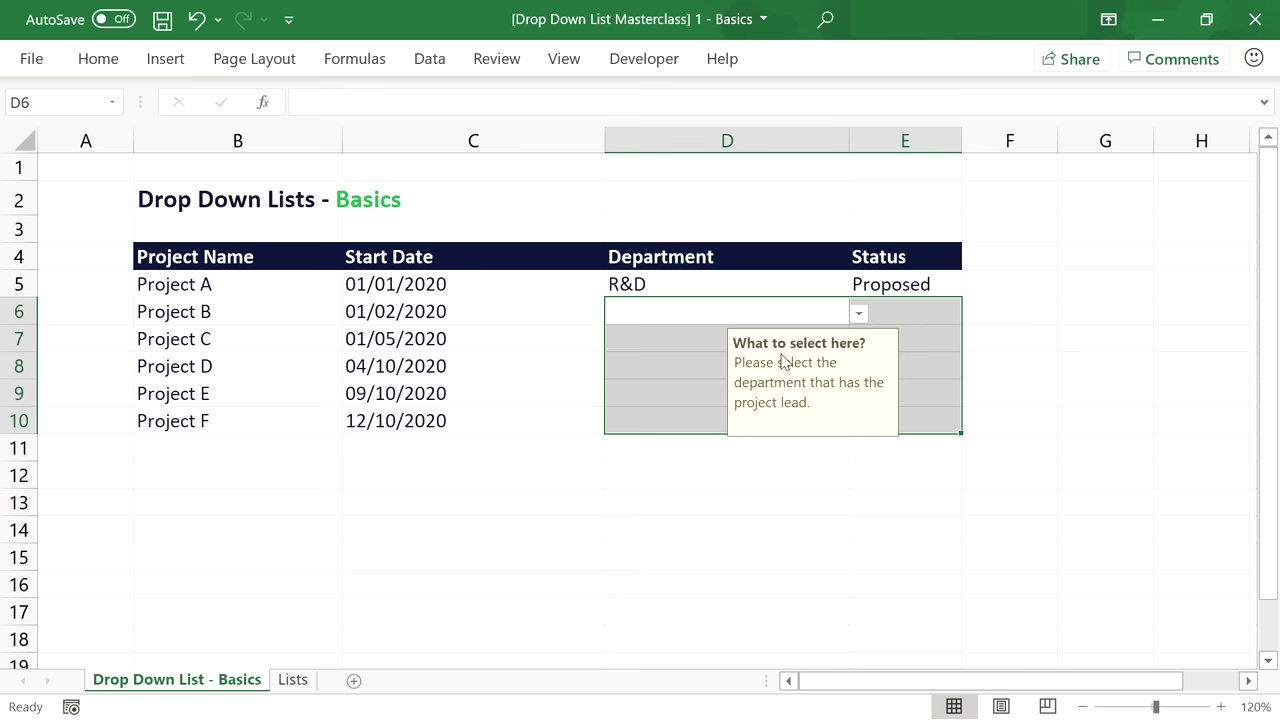
left_click(771, 314)
left_click(737, 337)
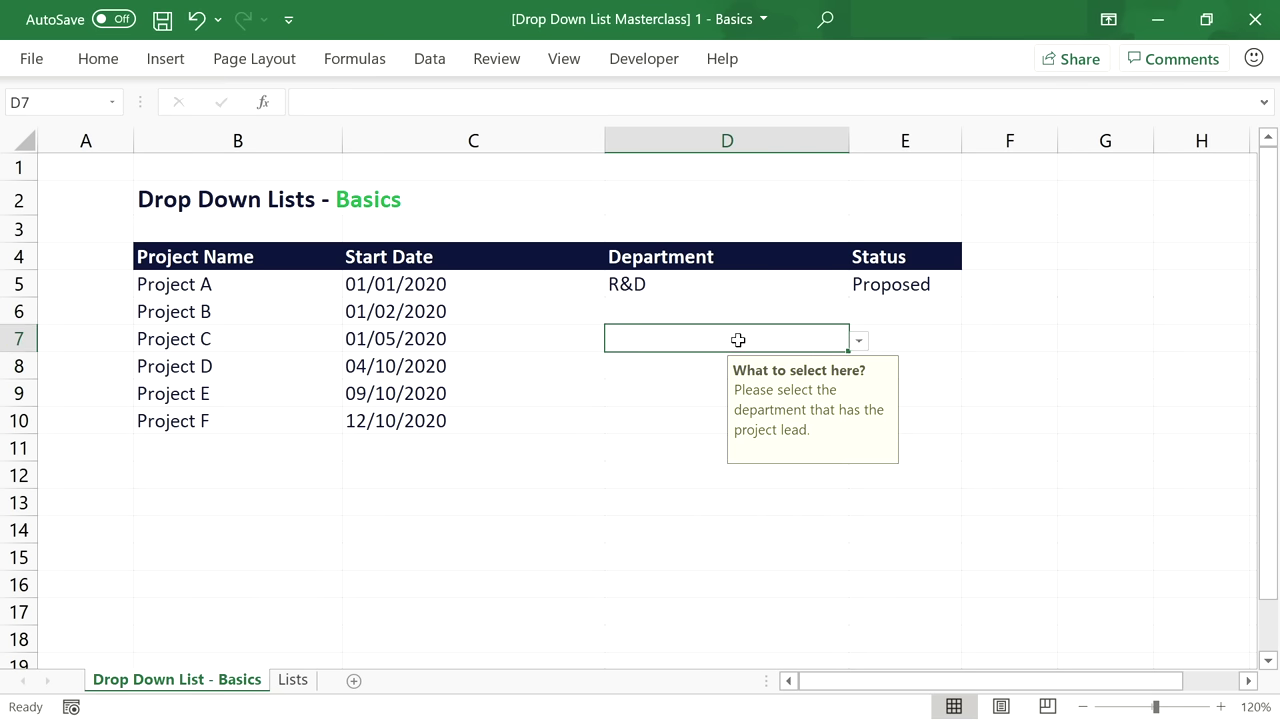
left_click(826, 308)
left_click(859, 314)
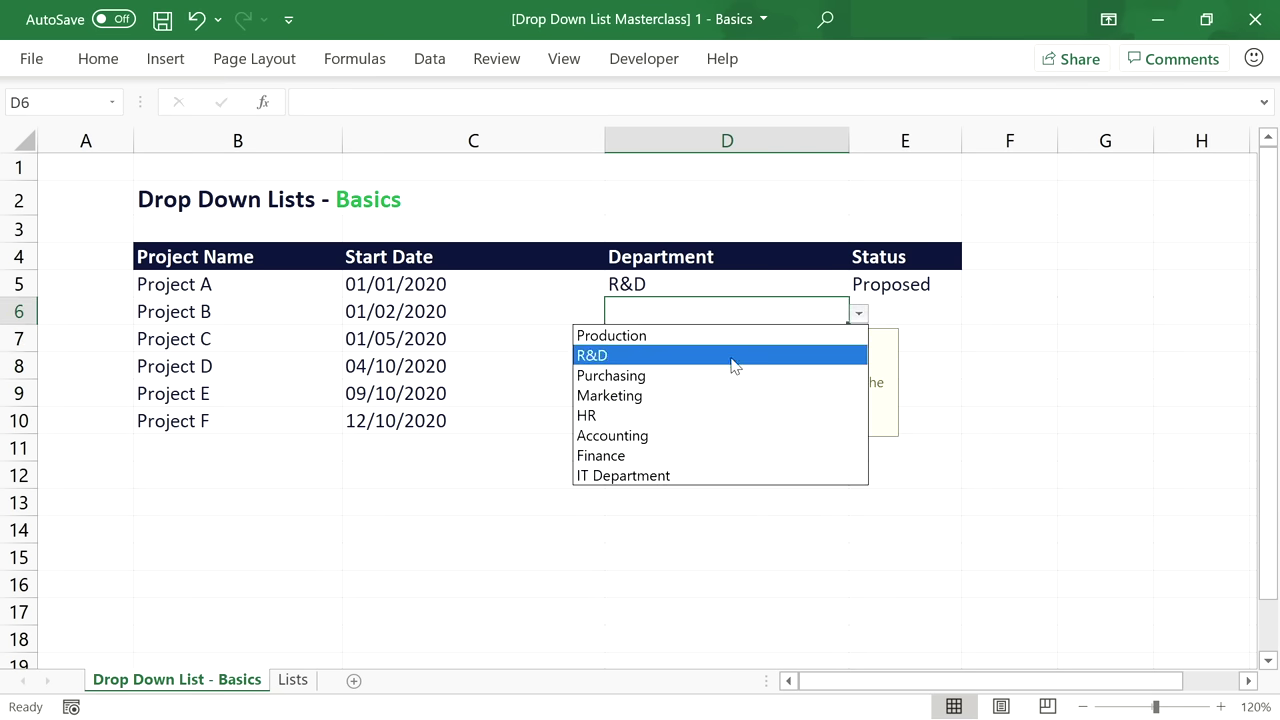
key("Escape")
left_click(678, 421)
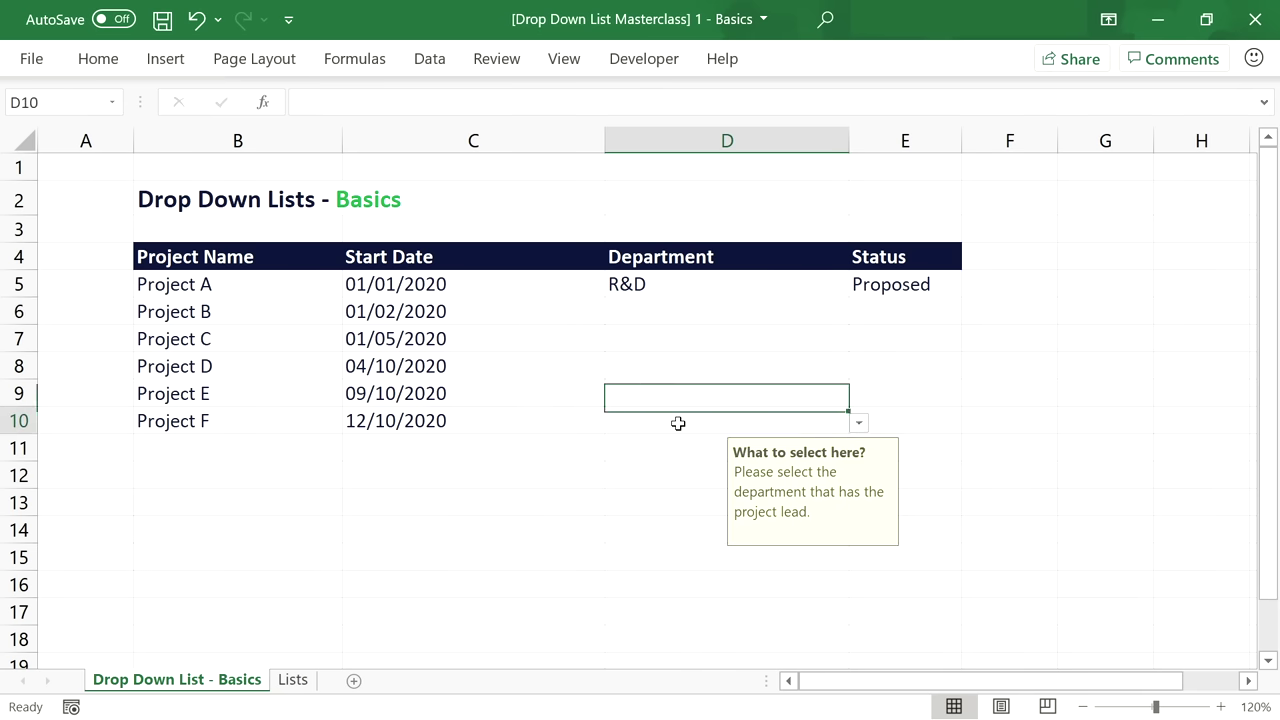
left_click(859, 423)
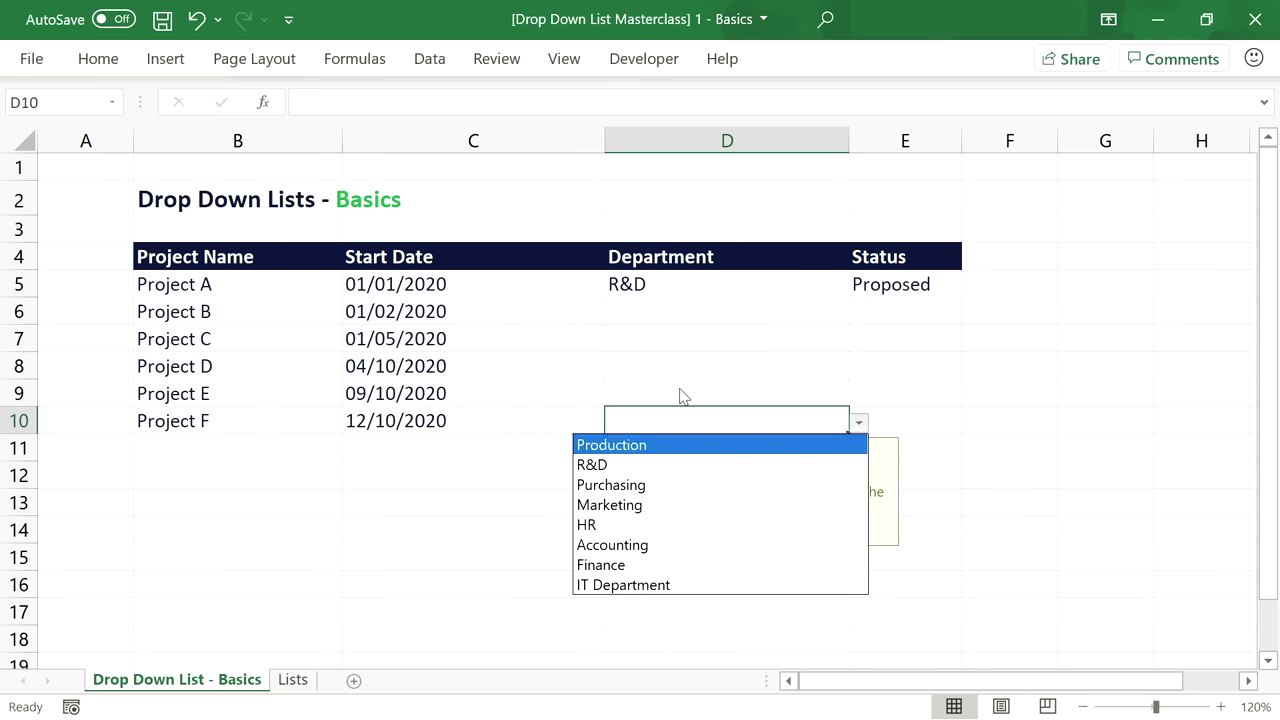
key("Escape")
left_click(862, 337)
left_click(971, 343)
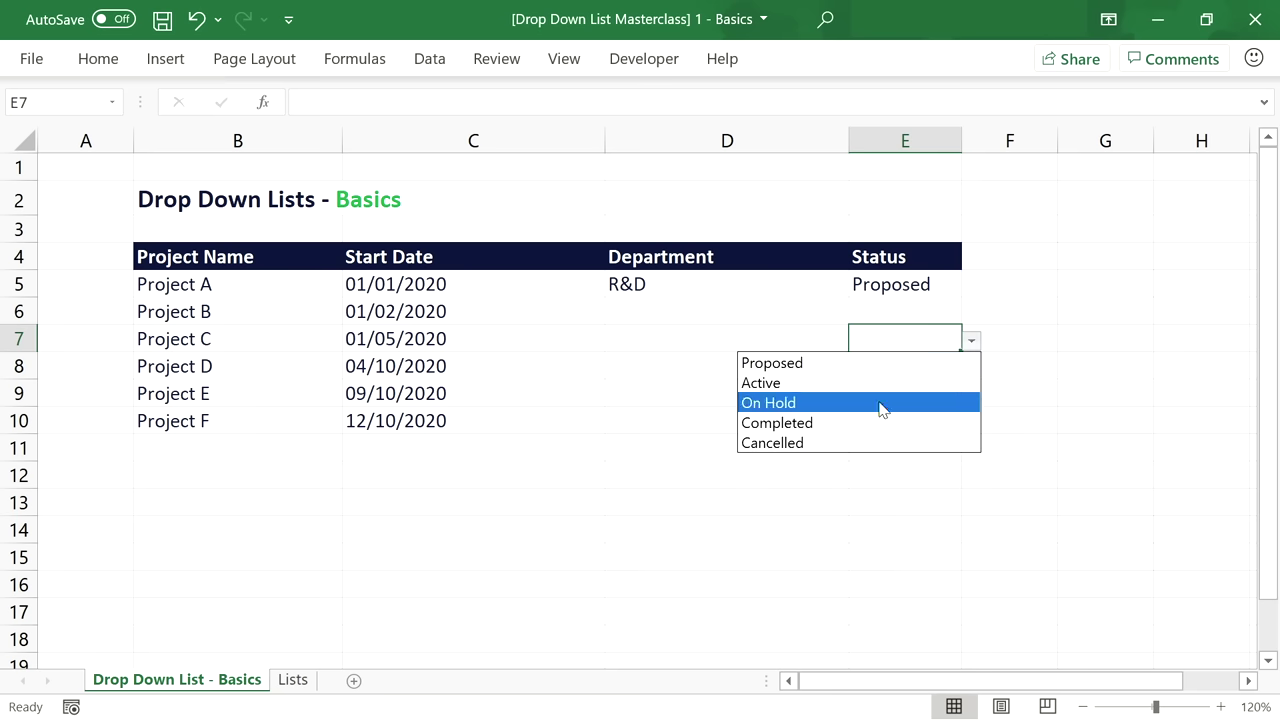
left_click(890, 338)
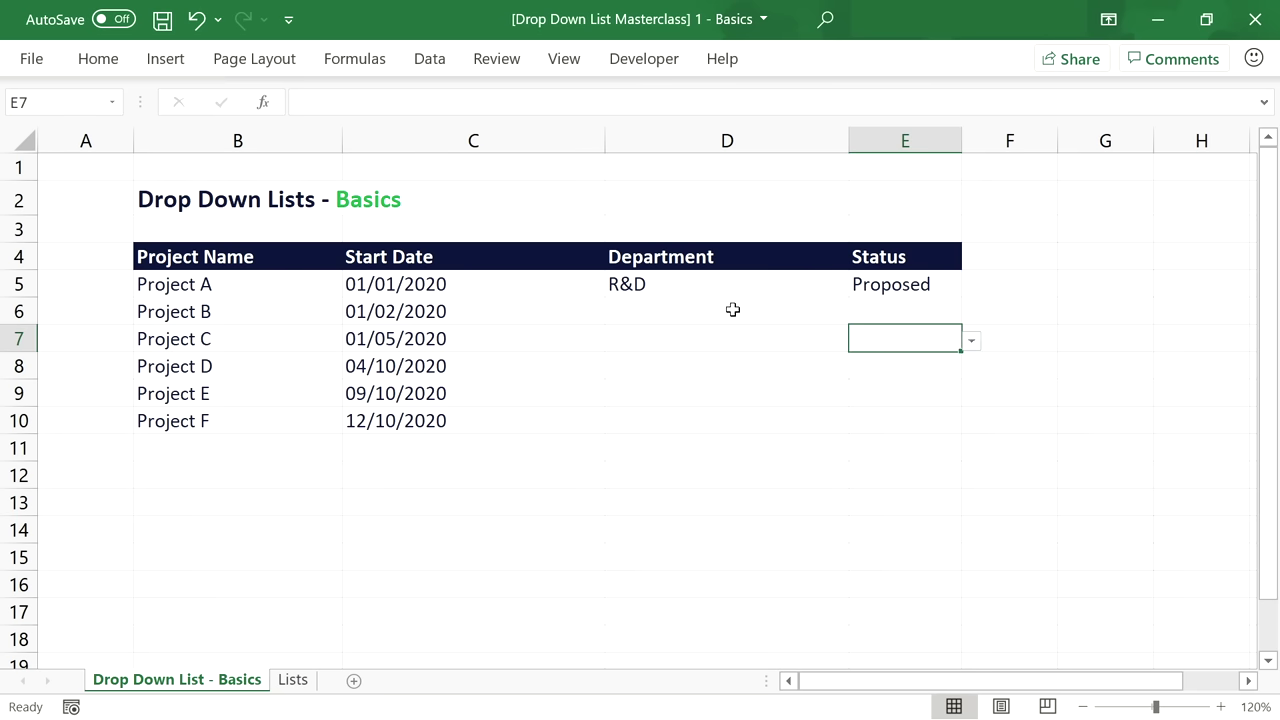
key("ctrl+z")
key("ctrl+z")
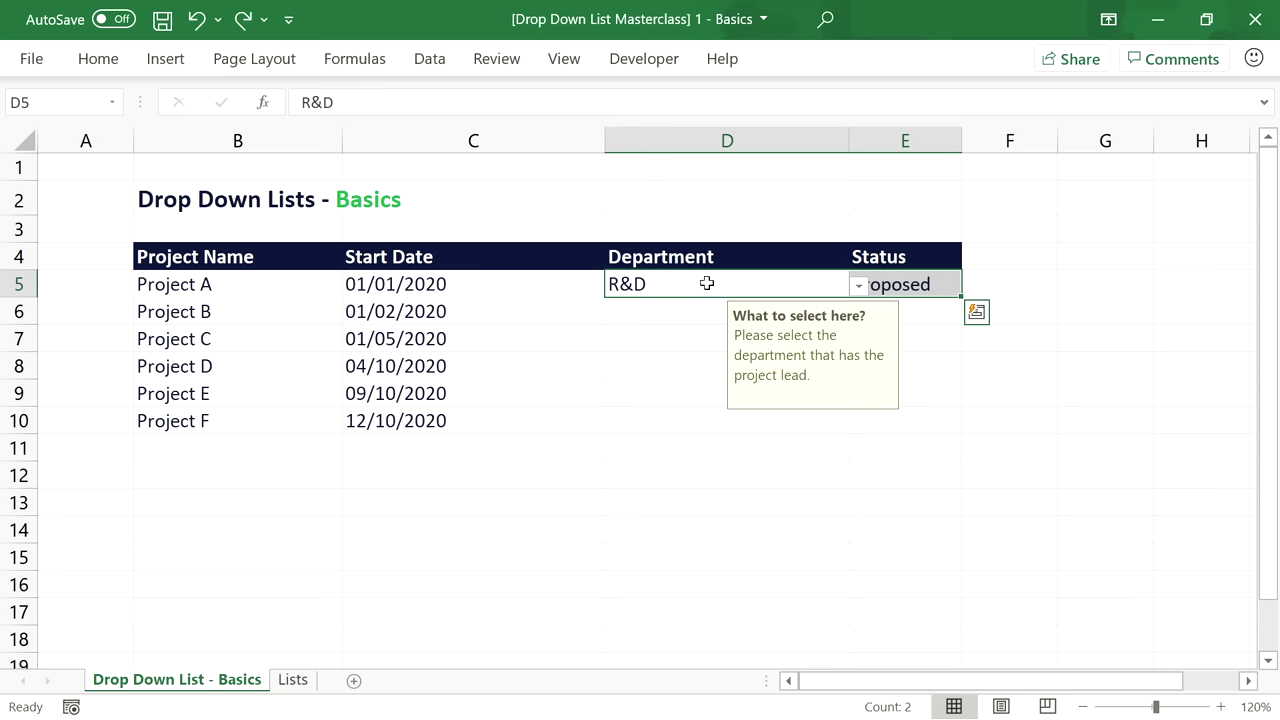
Copy D5:E5 and paste only its validation onto D6:E10 with Paste Special.
key("ctrl+c")
left_click_drag(691, 306, 935, 421)
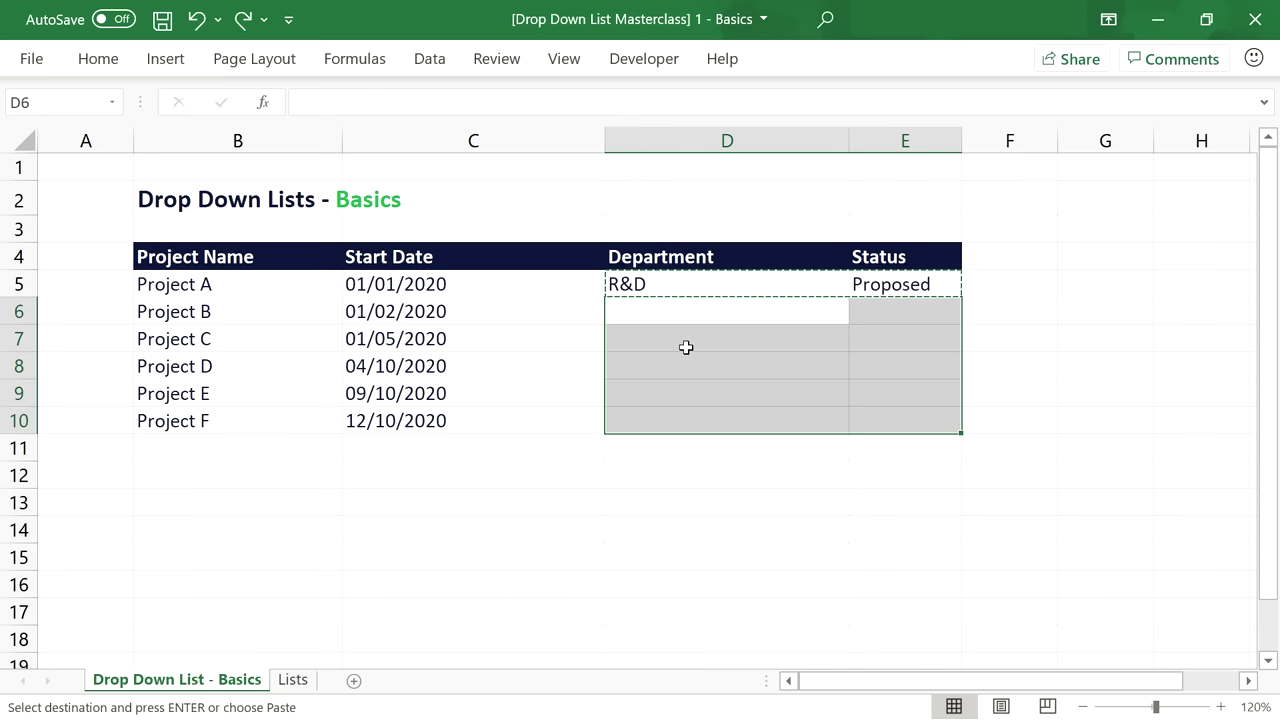
right_click(686, 347)
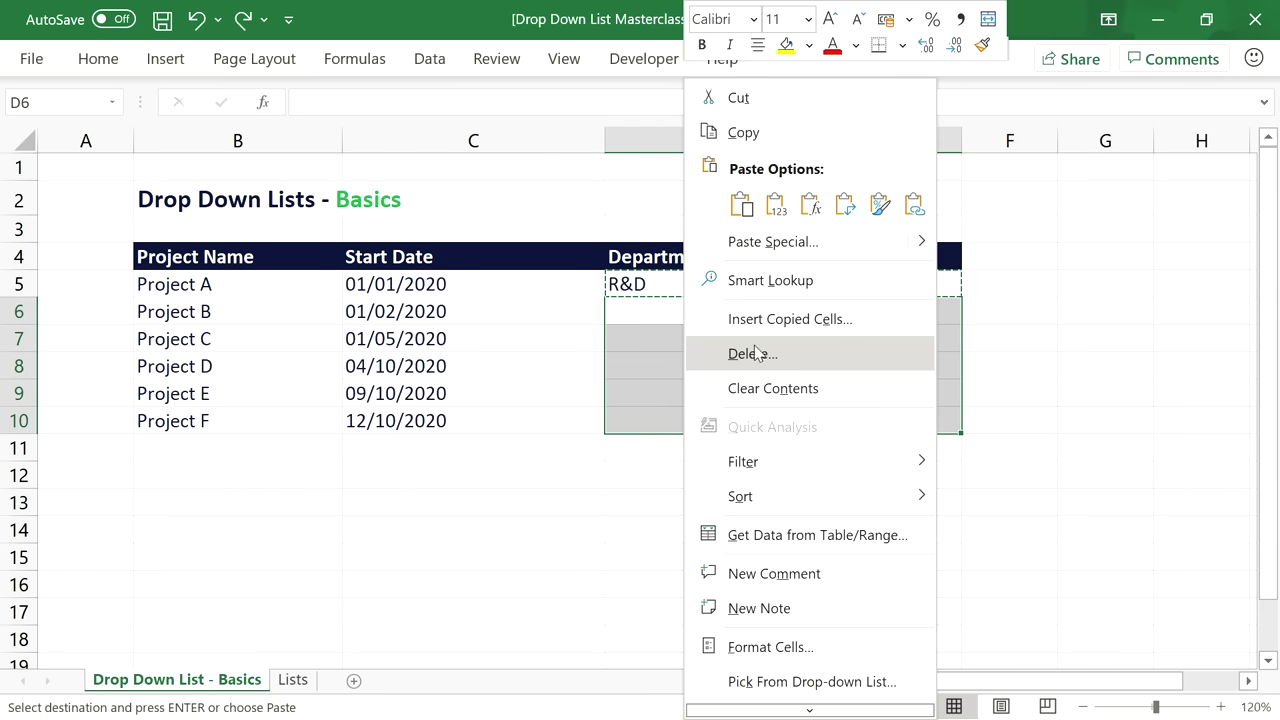
left_click(806, 248)
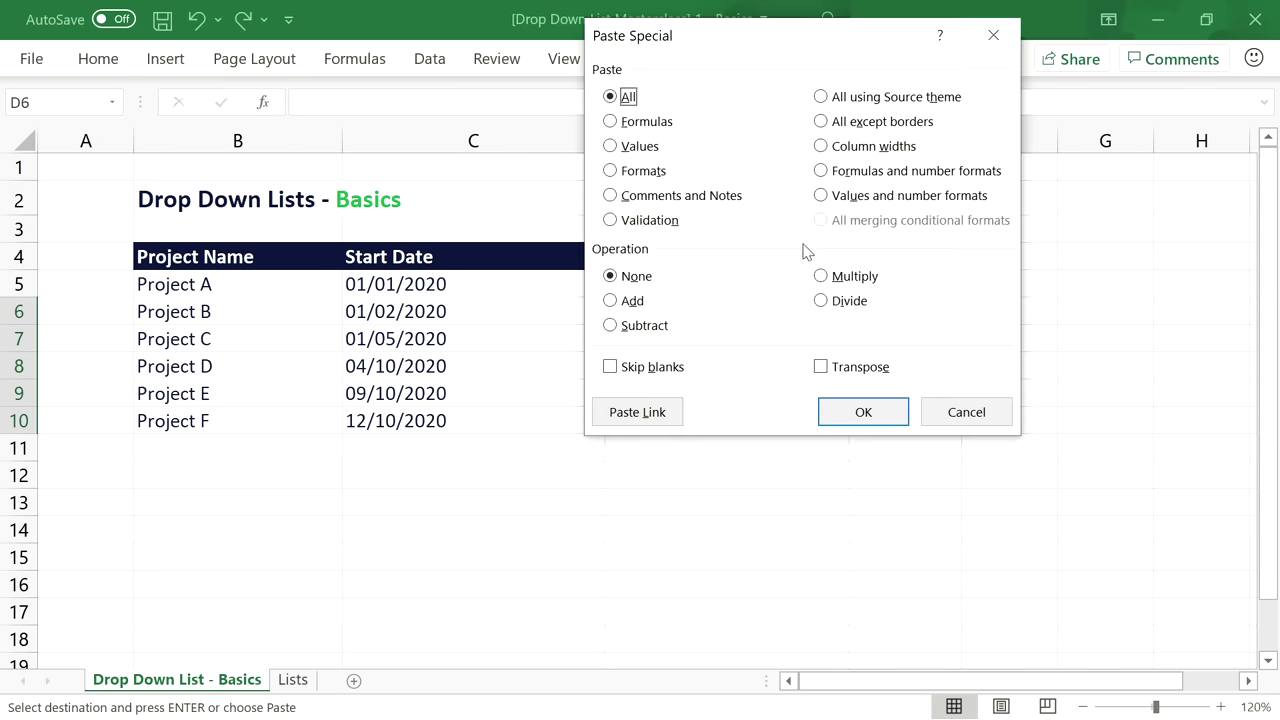
left_click(612, 222)
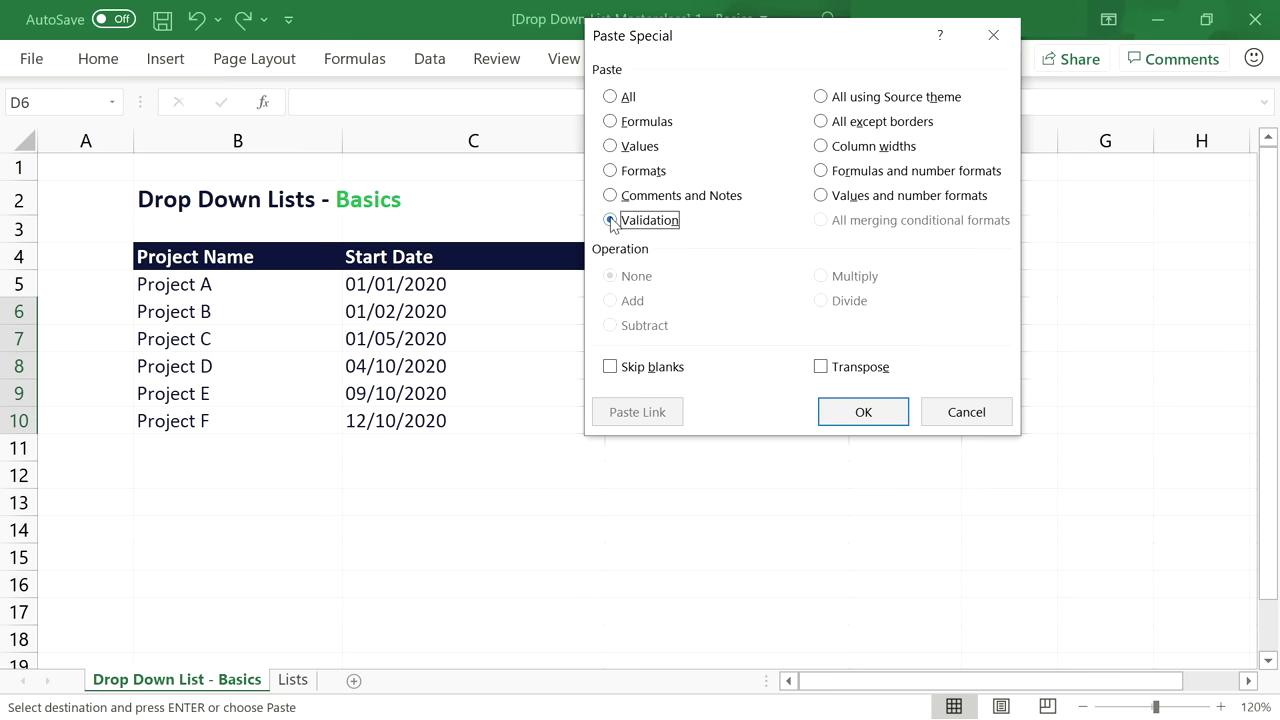
left_click(866, 414)
left_click(690, 447)
key("Escape")
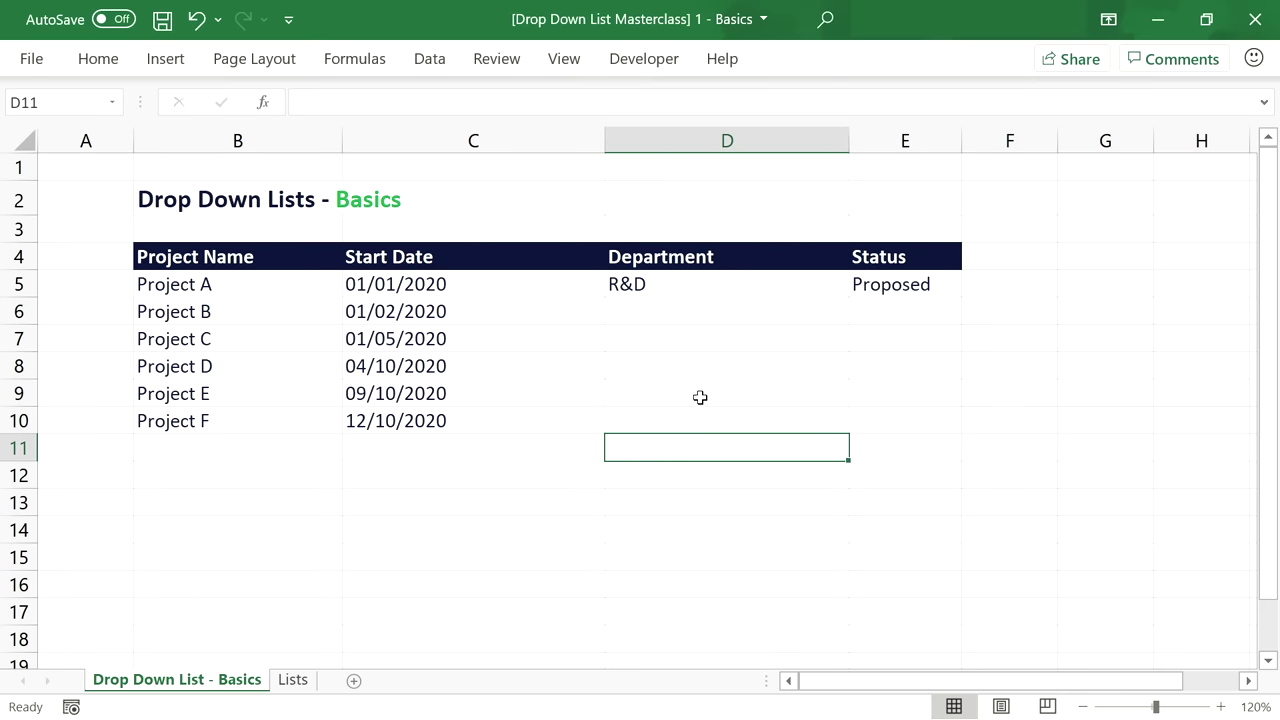
Set Project B's department to Purchasing and status to Active.
left_click(702, 316)
left_click(859, 314)
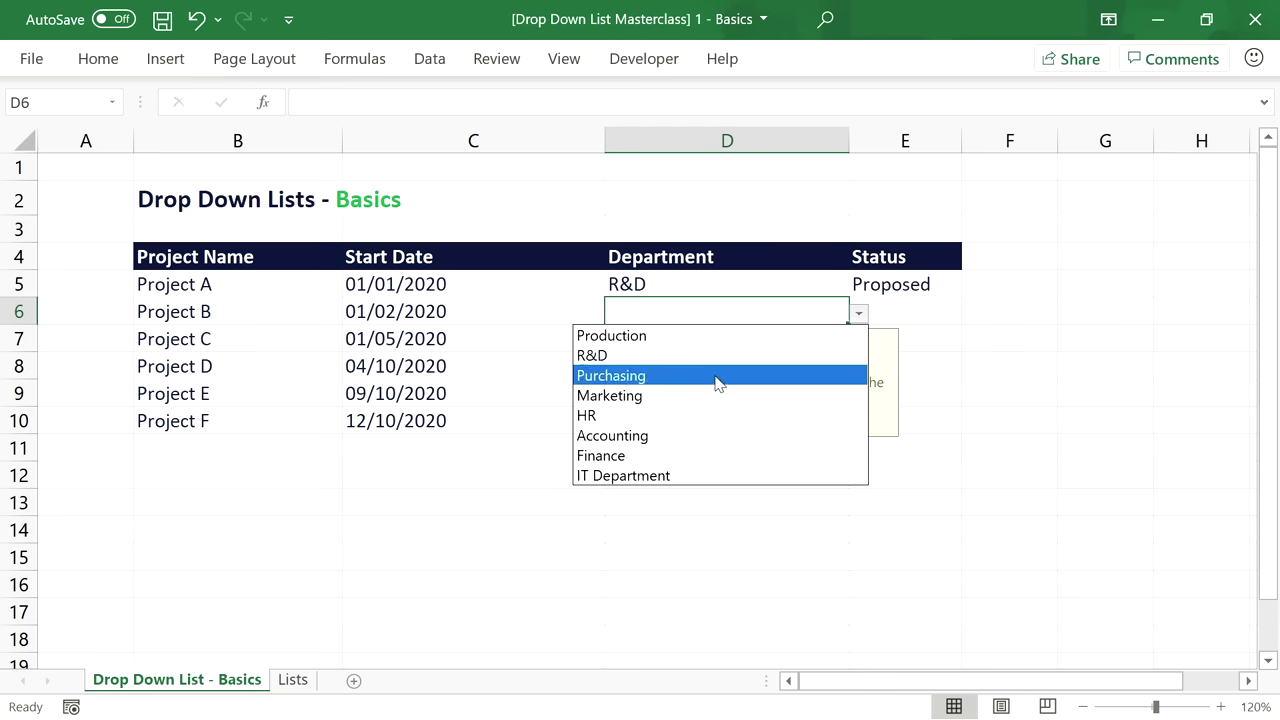
left_click(718, 380)
left_click(943, 311)
left_click(971, 314)
left_click(940, 356)
Set Project C's department to Marketing and status to Completed.
left_click(766, 338)
left_click(862, 343)
left_click(755, 421)
left_click(908, 336)
left_click(971, 343)
left_click(903, 423)
Set Project D's department to Accounting and status to Cancelled.
left_click(749, 366)
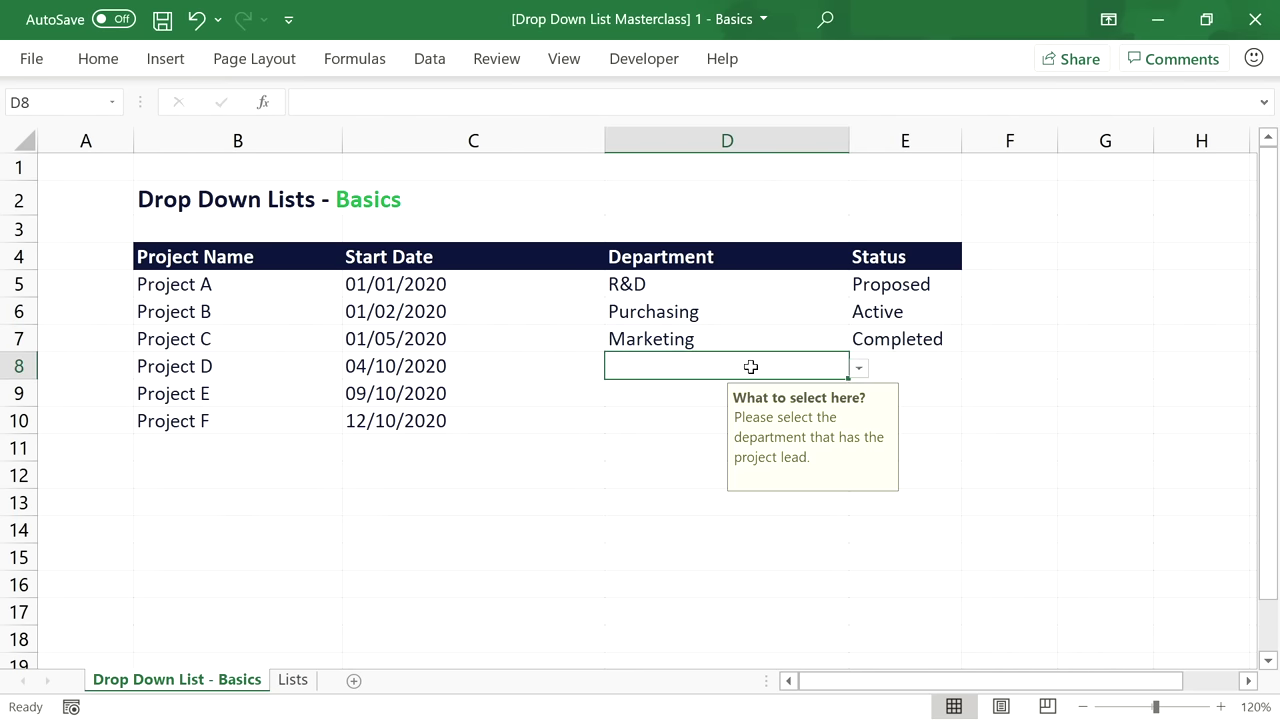
left_click(858, 369)
left_click(789, 489)
left_click(906, 372)
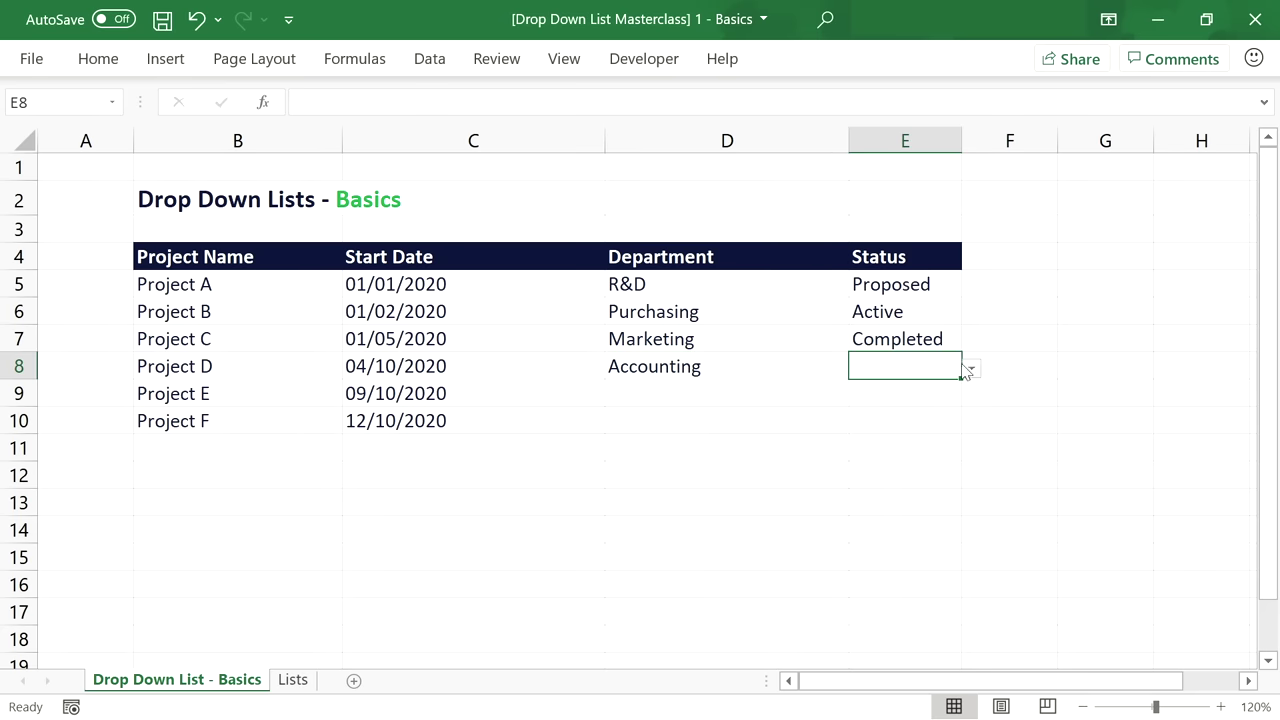
left_click(970, 370)
left_click(918, 467)
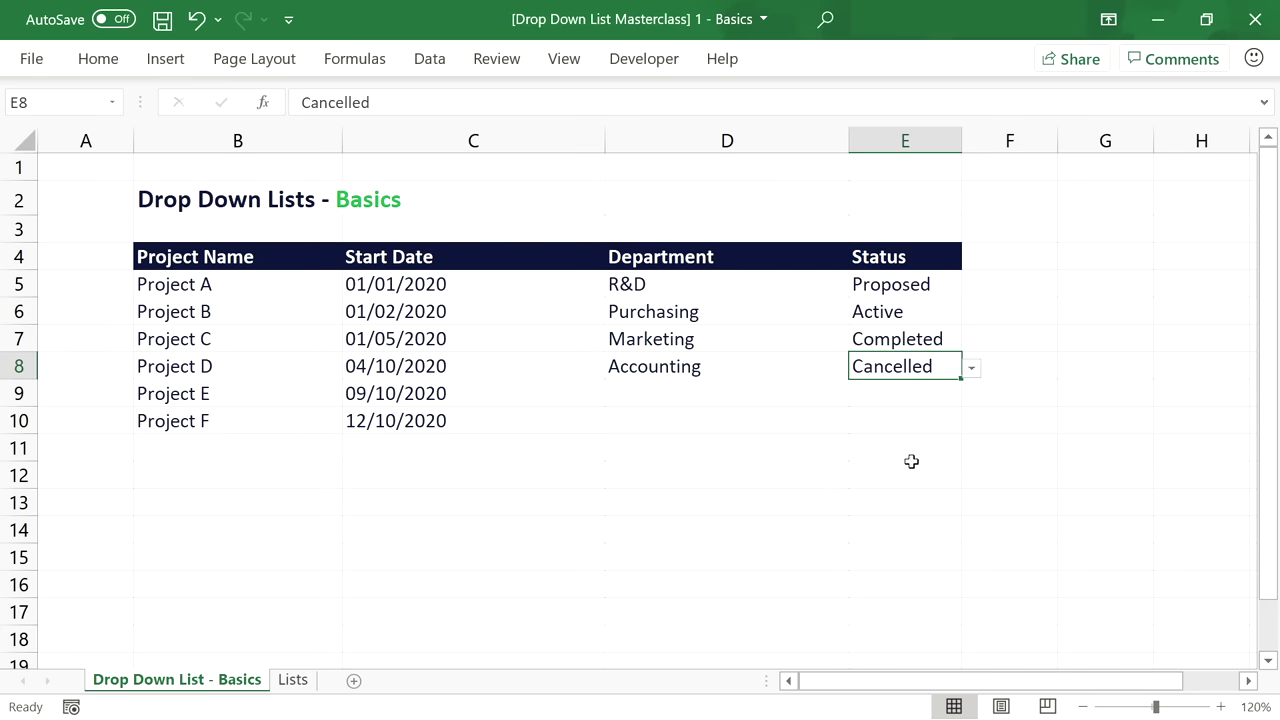
left_click(640, 392)
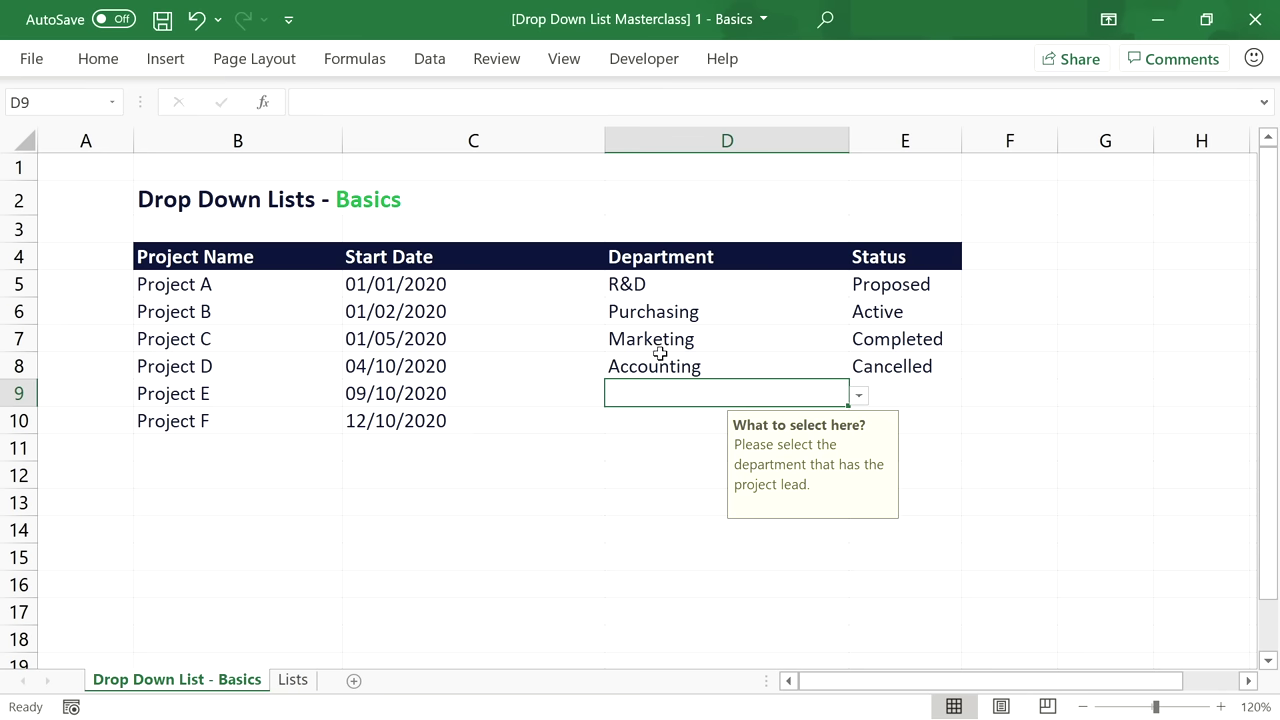
Reselect the Department rule's source as Lists B5:B10, Production through Accounting.
left_click(702, 284)
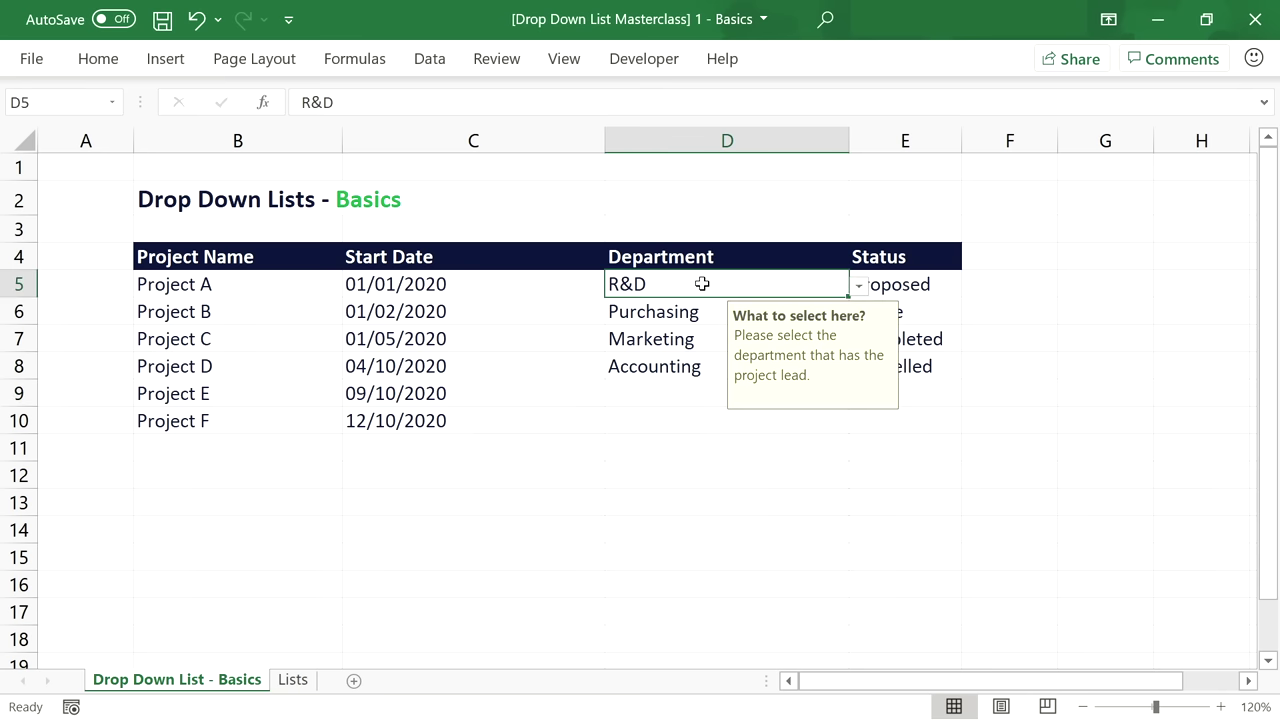
left_click(424, 62)
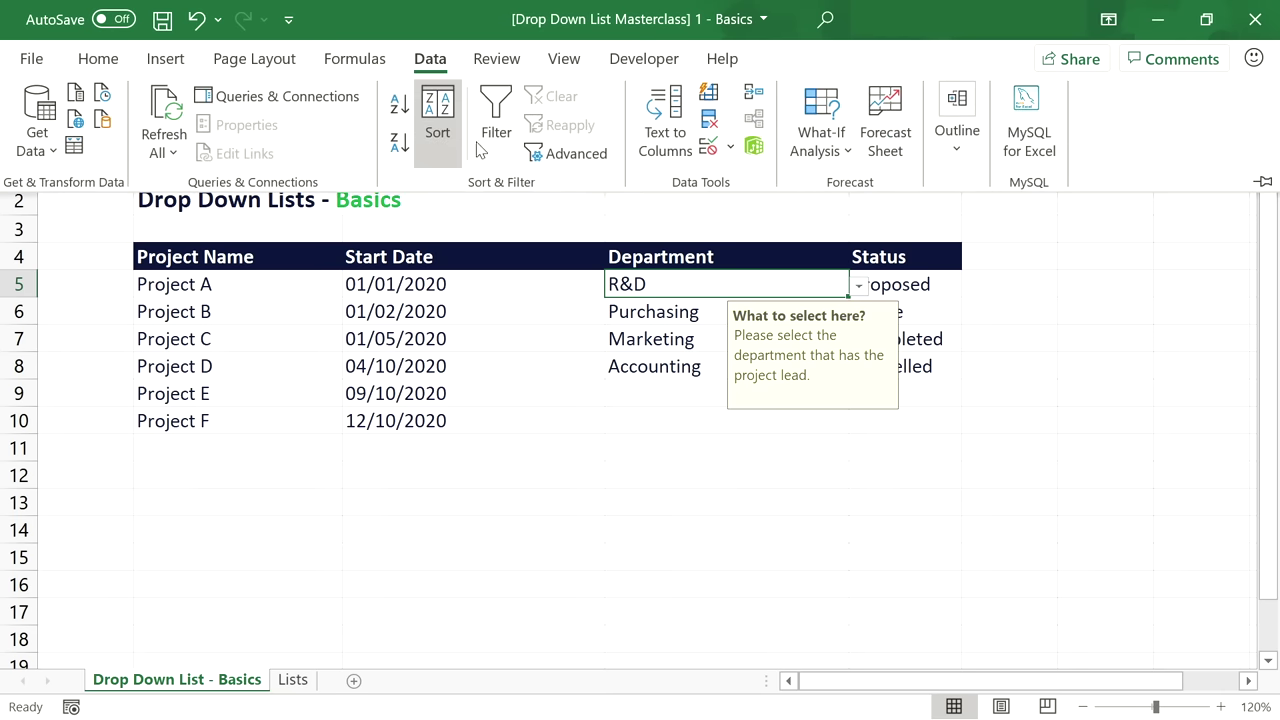
left_click(709, 146)
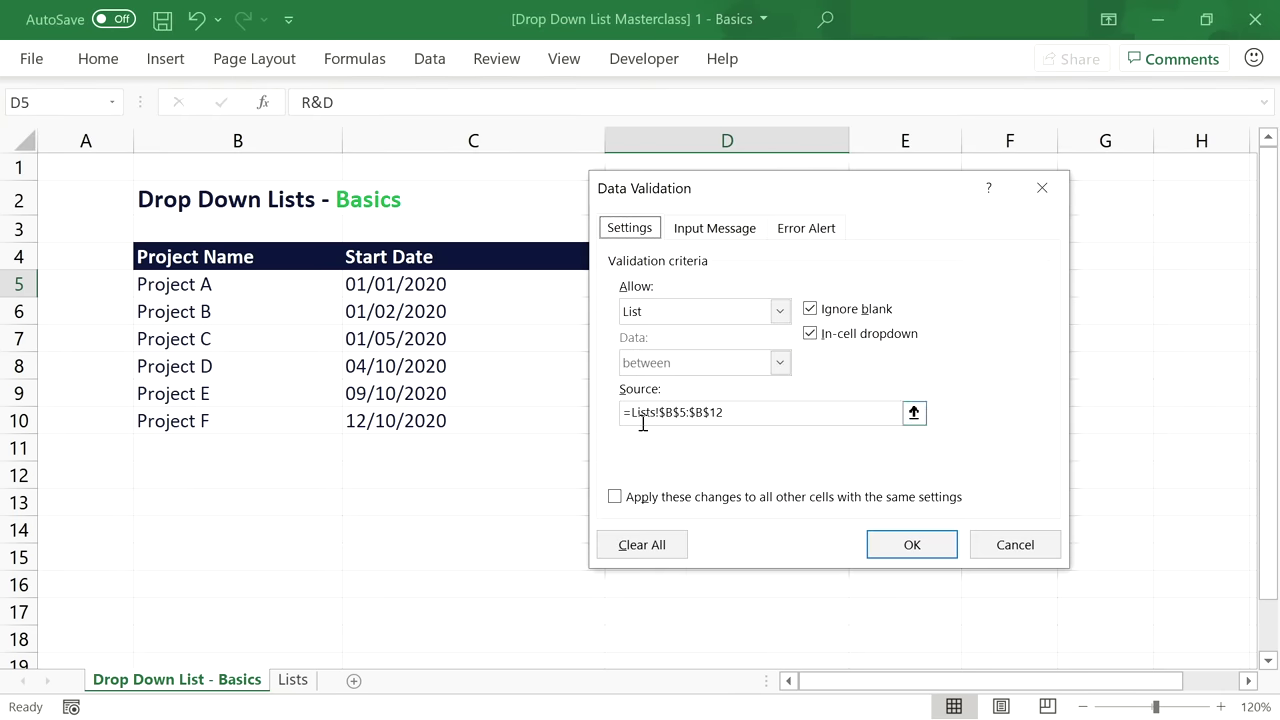
key("ctrl+Page_Down")
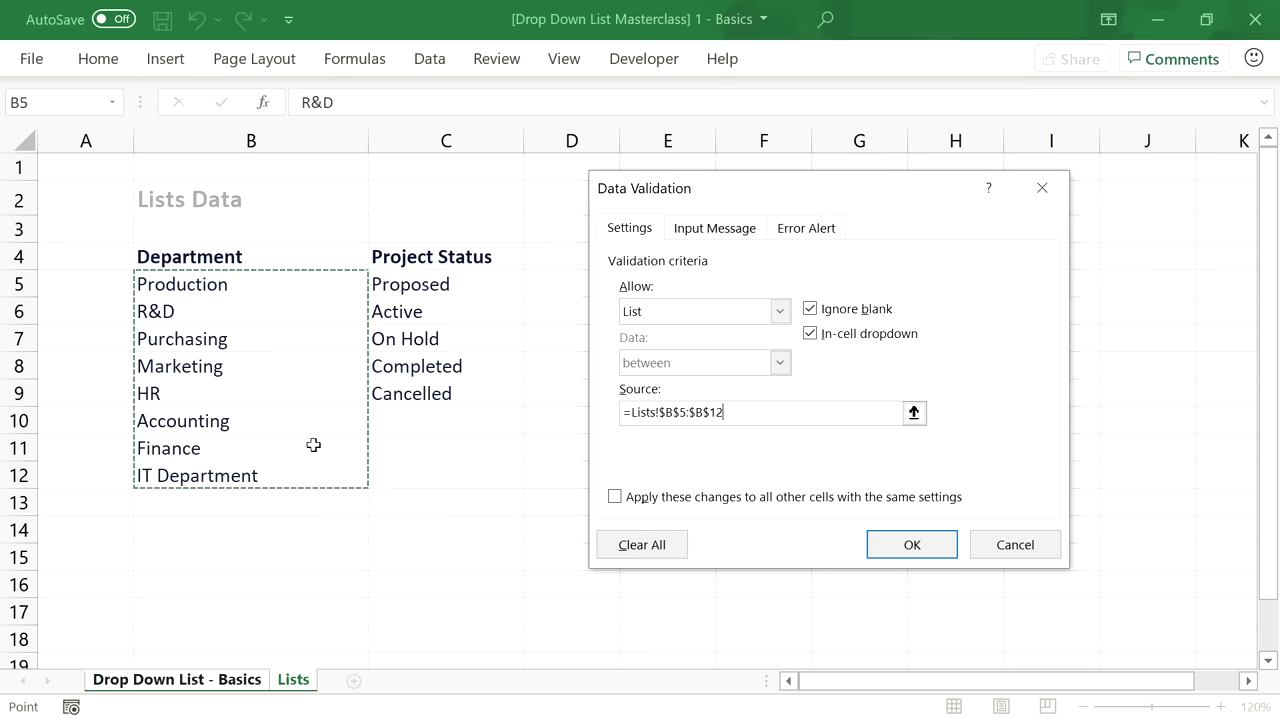
left_click(214, 421)
left_click_drag(214, 421, 226, 294)
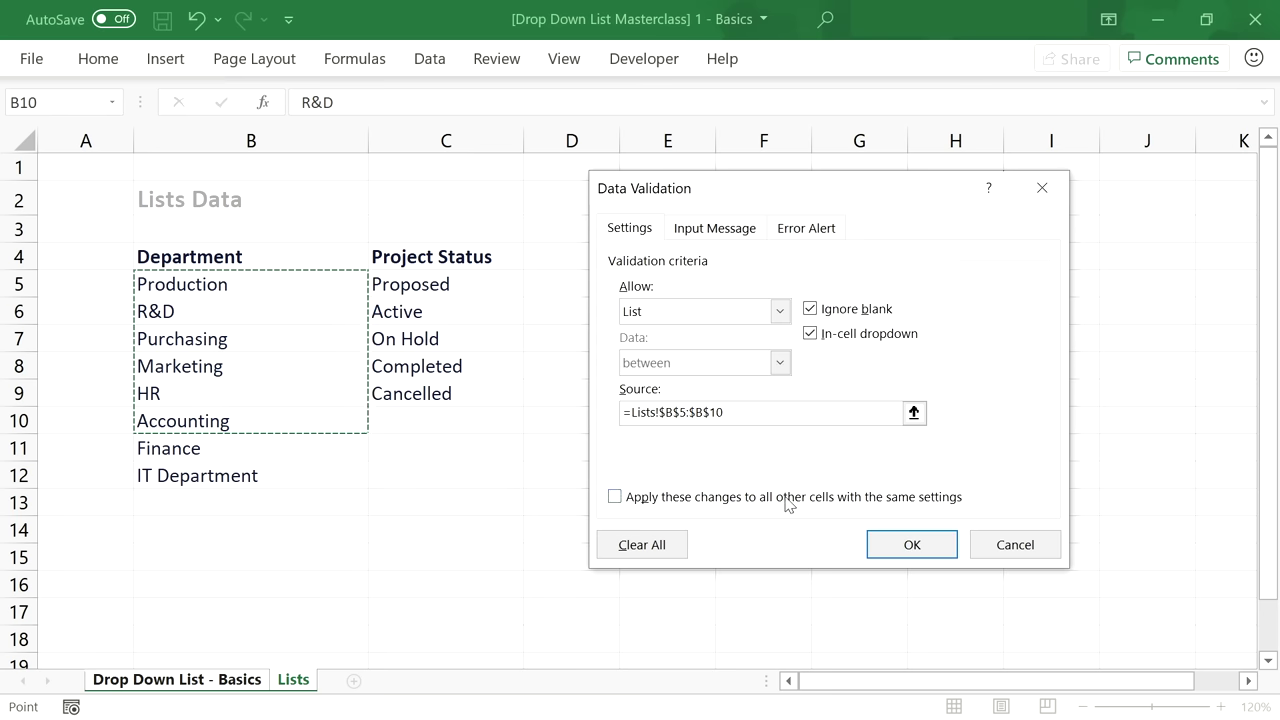
Apply the changed source to all cells with the same settings, D5:D10, and confirm.
left_click(614, 497)
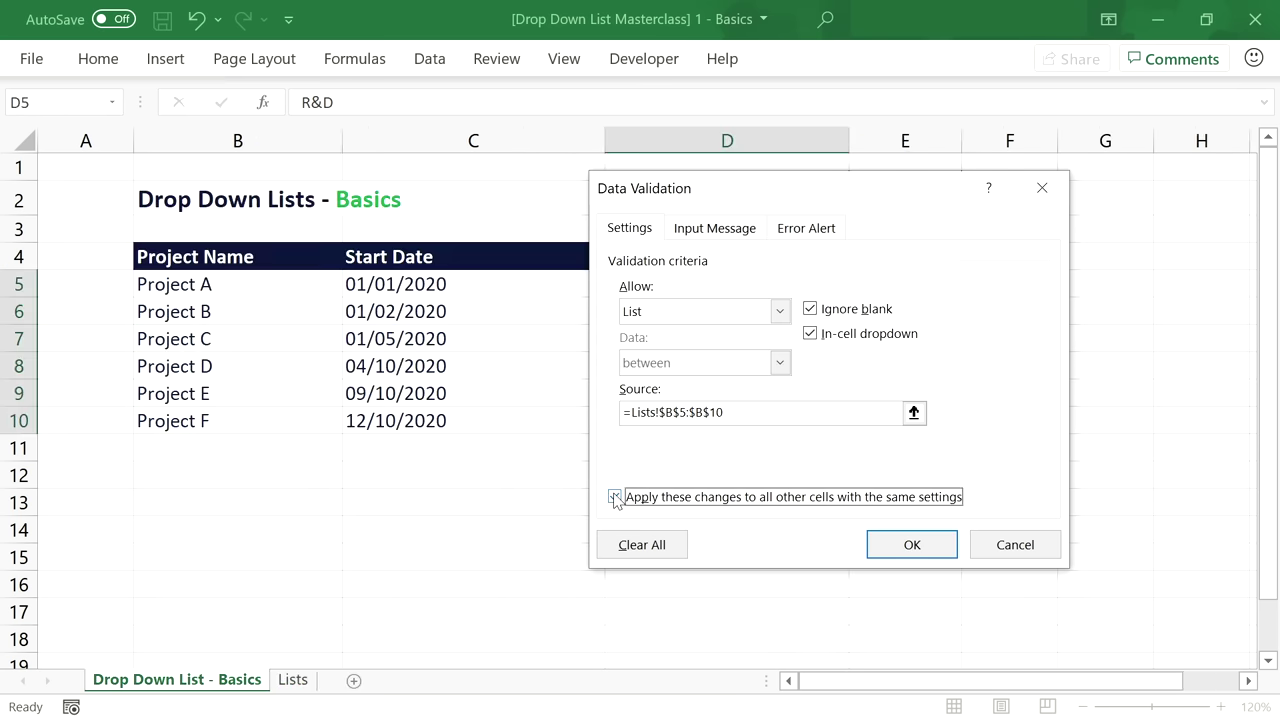
left_click_drag(768, 197, 281, 194)
left_click(128, 494)
left_click(128, 494)
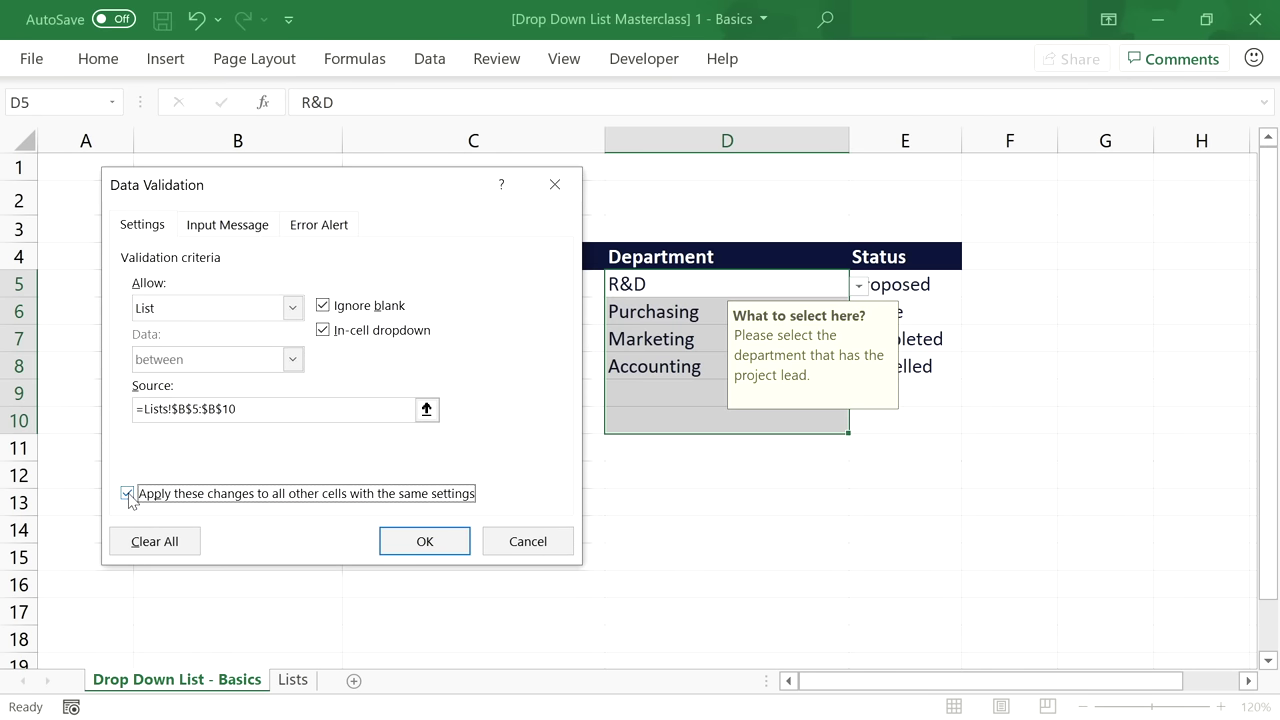
left_click(128, 494)
left_click(128, 494)
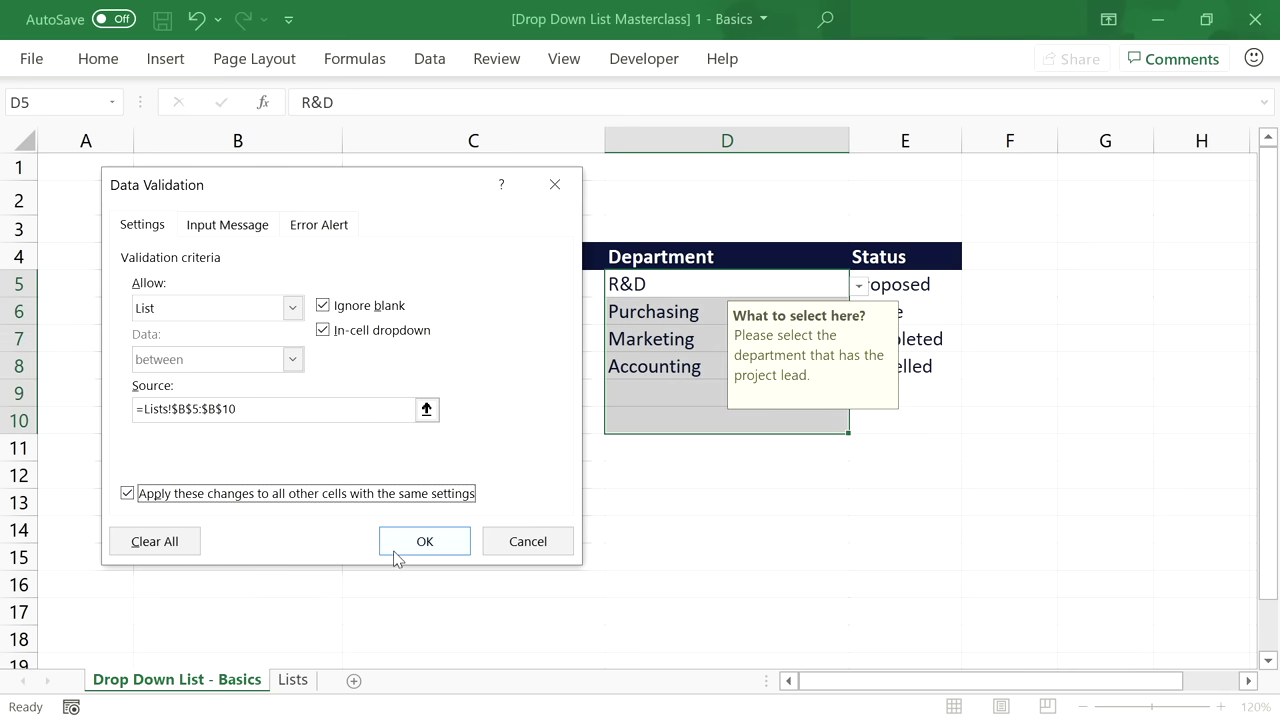
left_click(426, 542)
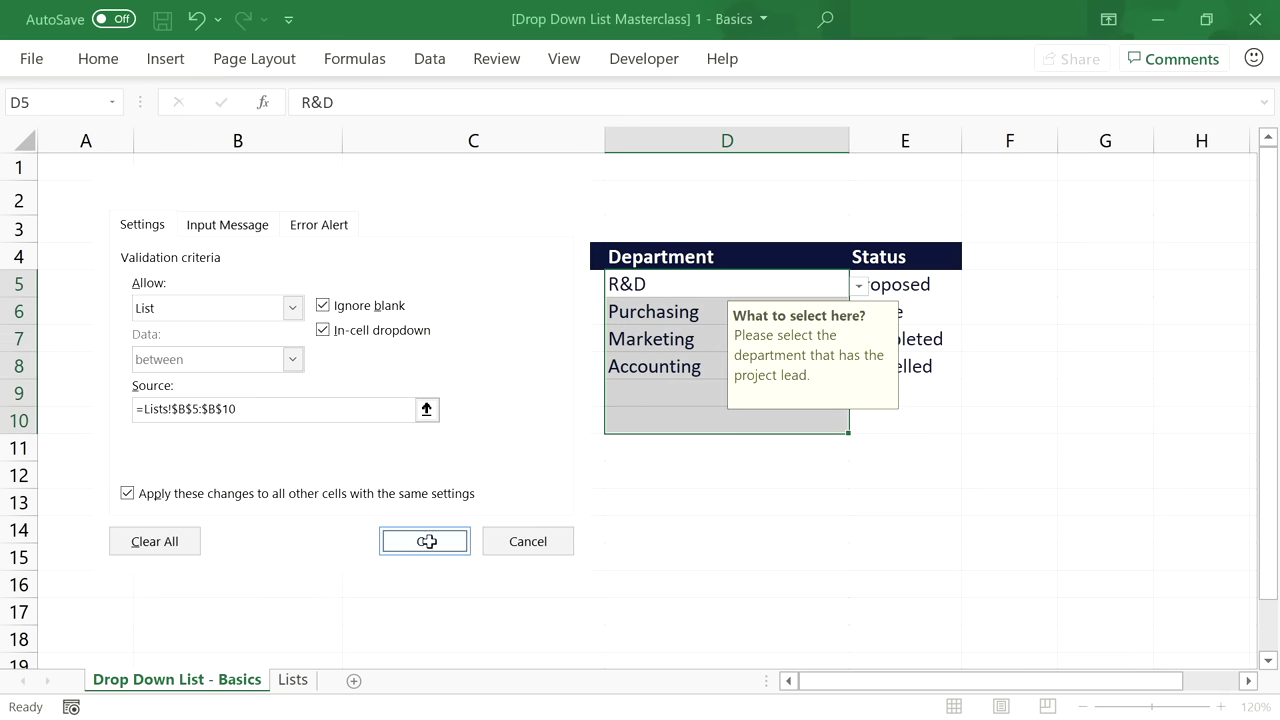
Check D5's list still shows R&D, then set Project E to Marketing and Proposed.
left_click(685, 290)
left_click(862, 286)
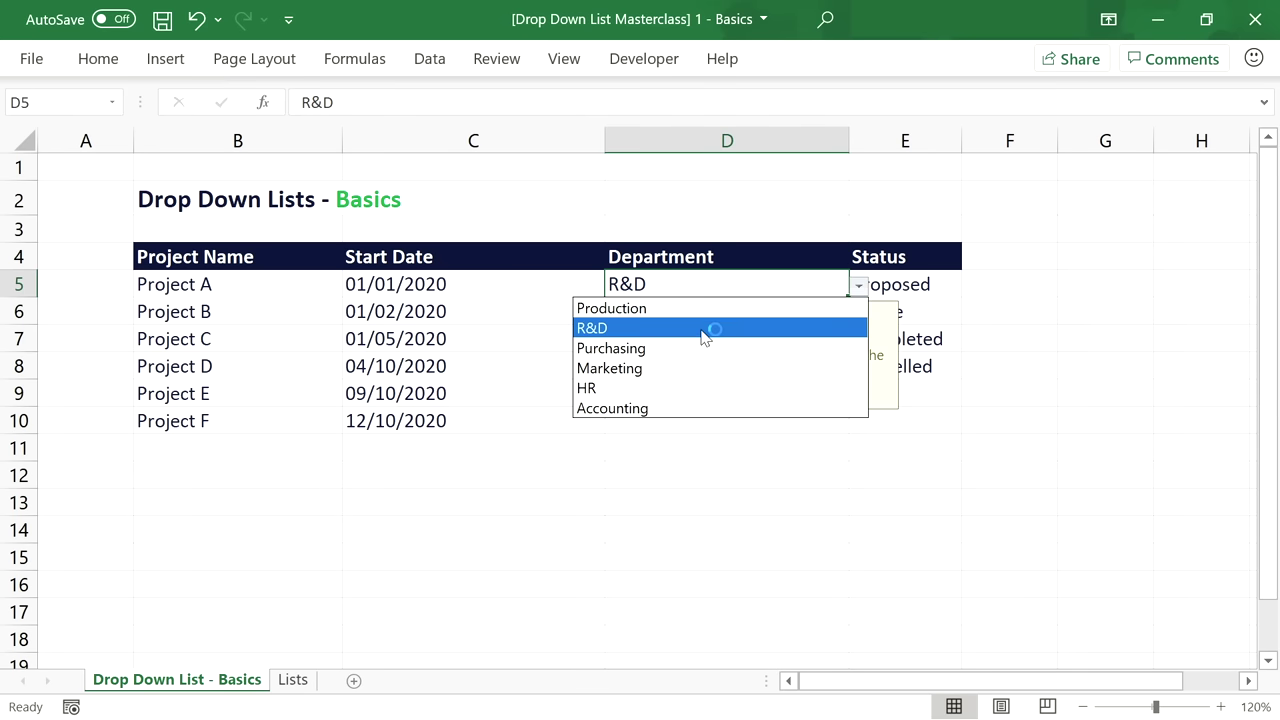
left_click(744, 287)
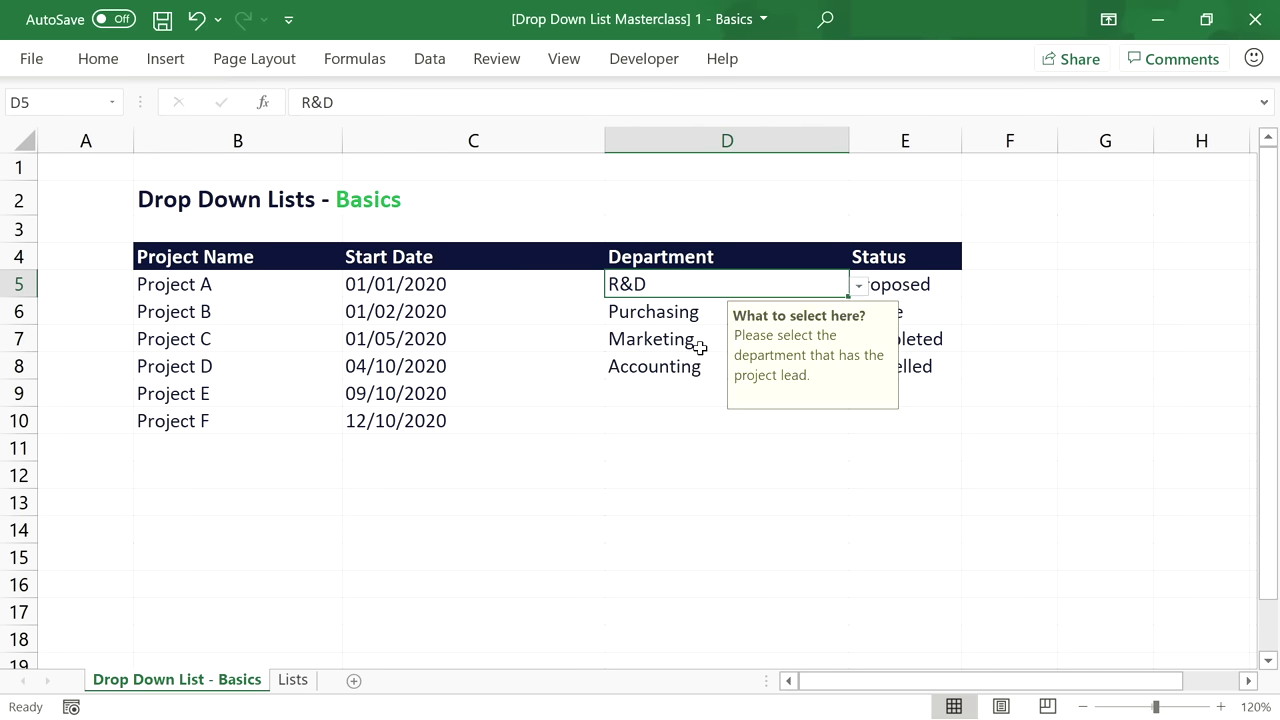
left_click(675, 394)
left_click(859, 395)
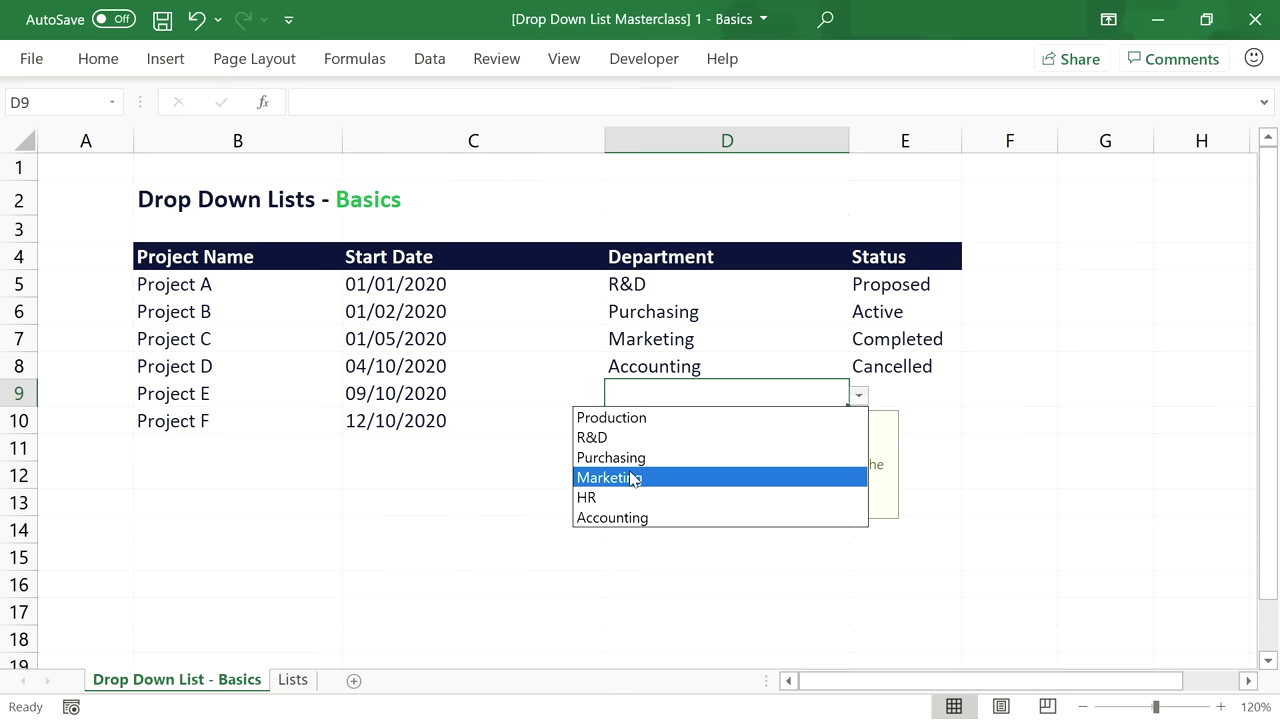
left_click(632, 478)
left_click(896, 388)
left_click(971, 396)
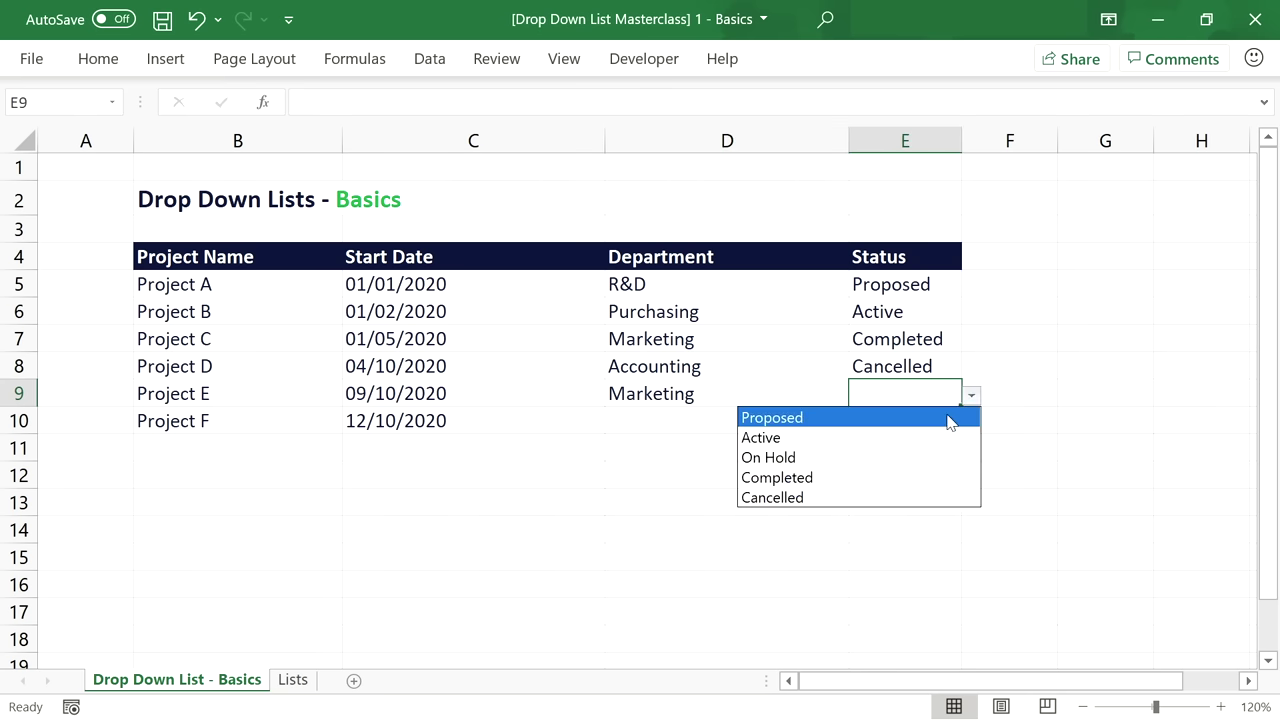
left_click(950, 420)
Set Project F's department to HR and status to Completed.
left_click(830, 420)
left_click(858, 422)
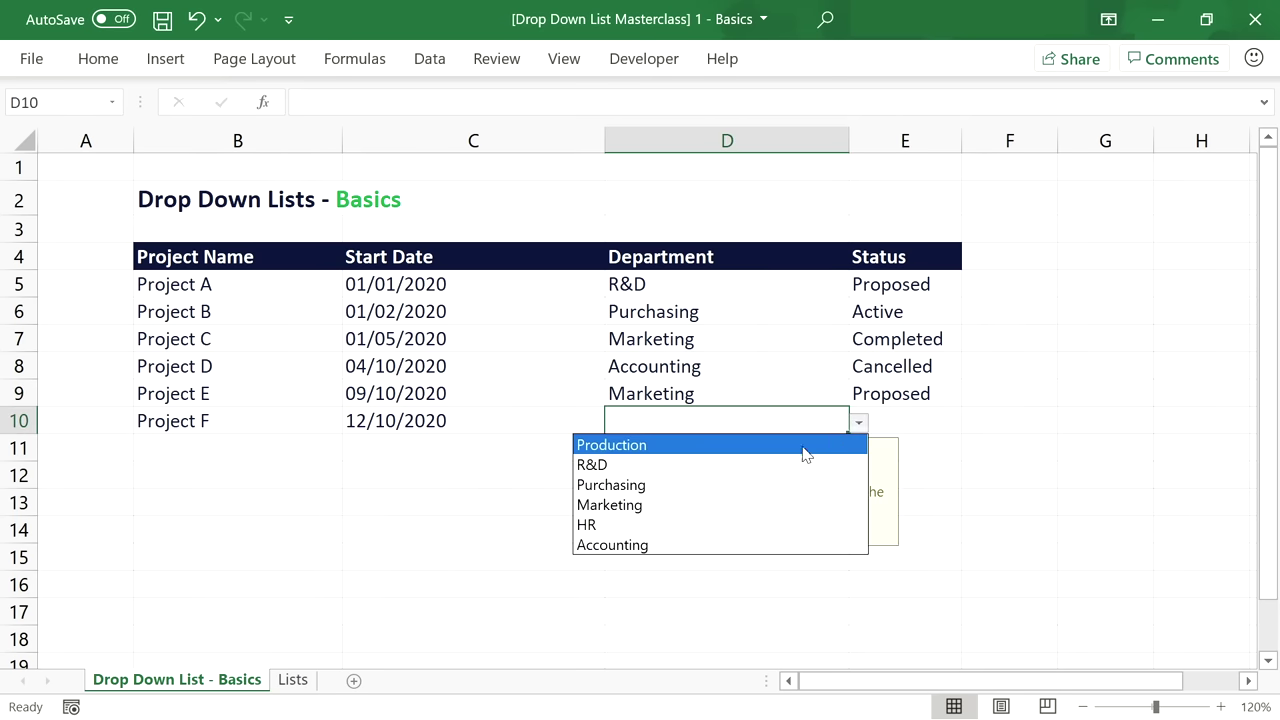
left_click(734, 524)
left_click(931, 423)
left_click(971, 423)
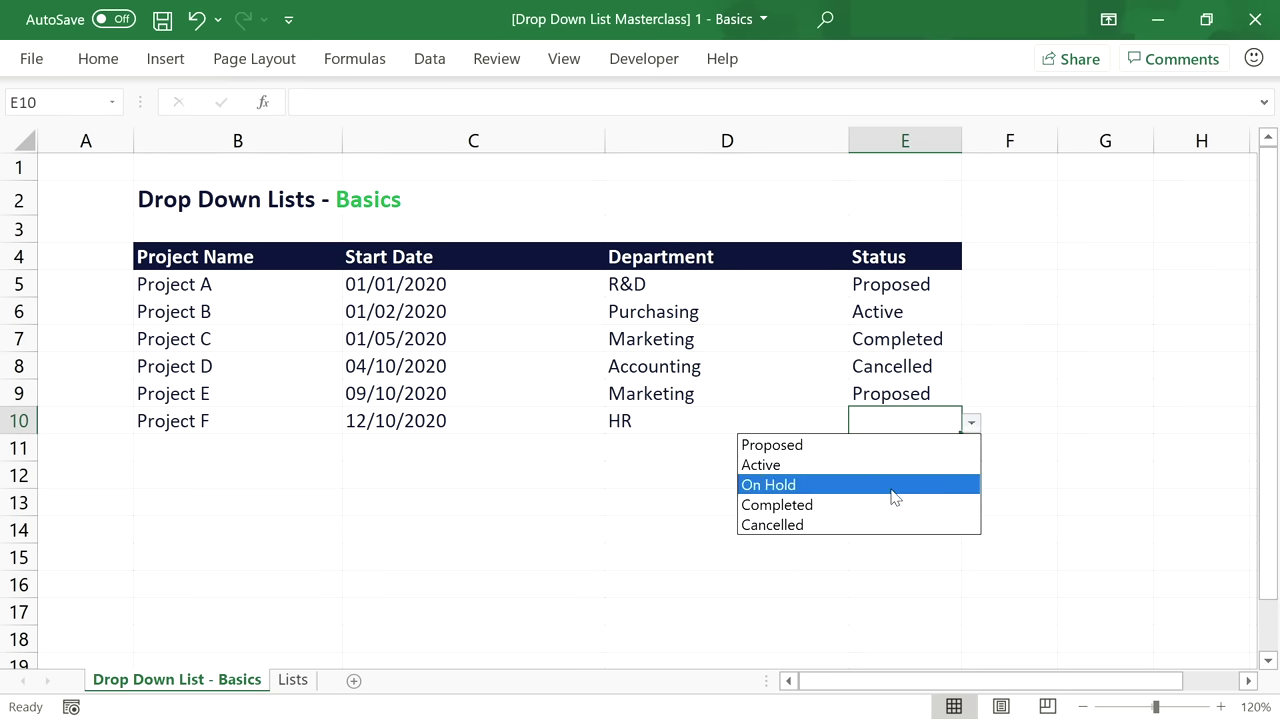
left_click(880, 506)
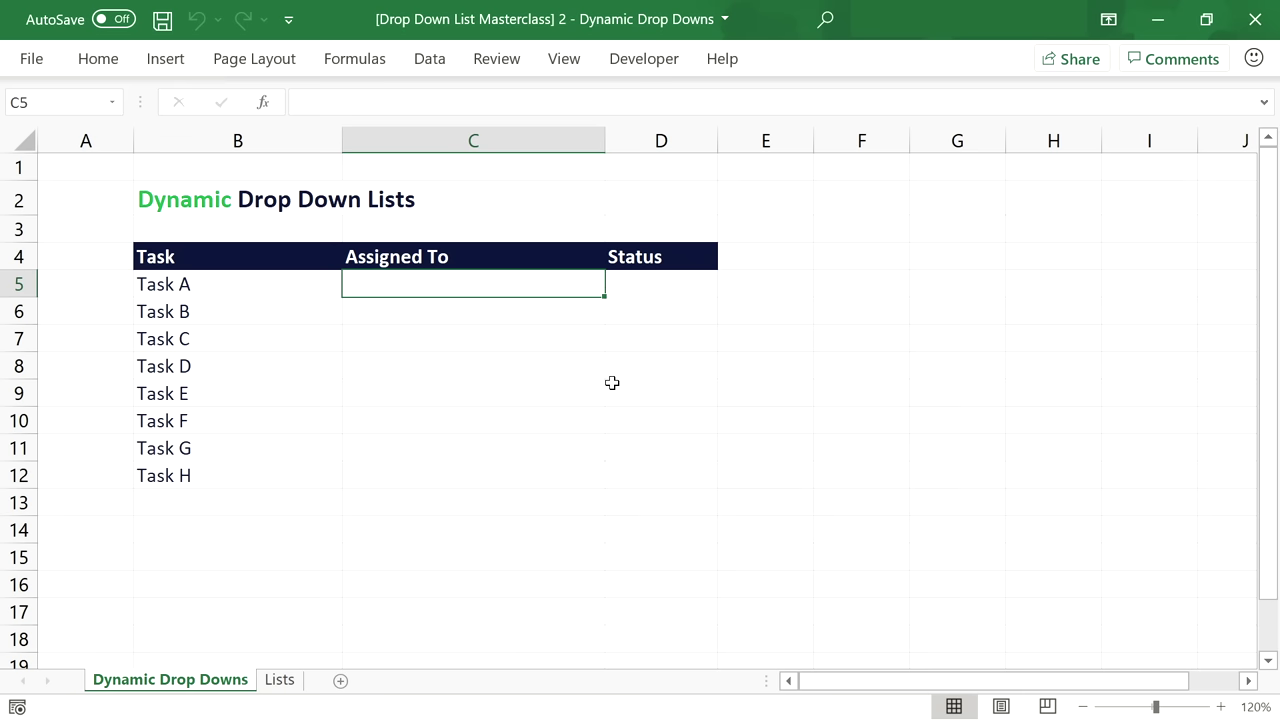
Review the task names B5:B12 and the blank Assigned To and Status cells, ending on C5.
left_click_drag(263, 284, 263, 469)
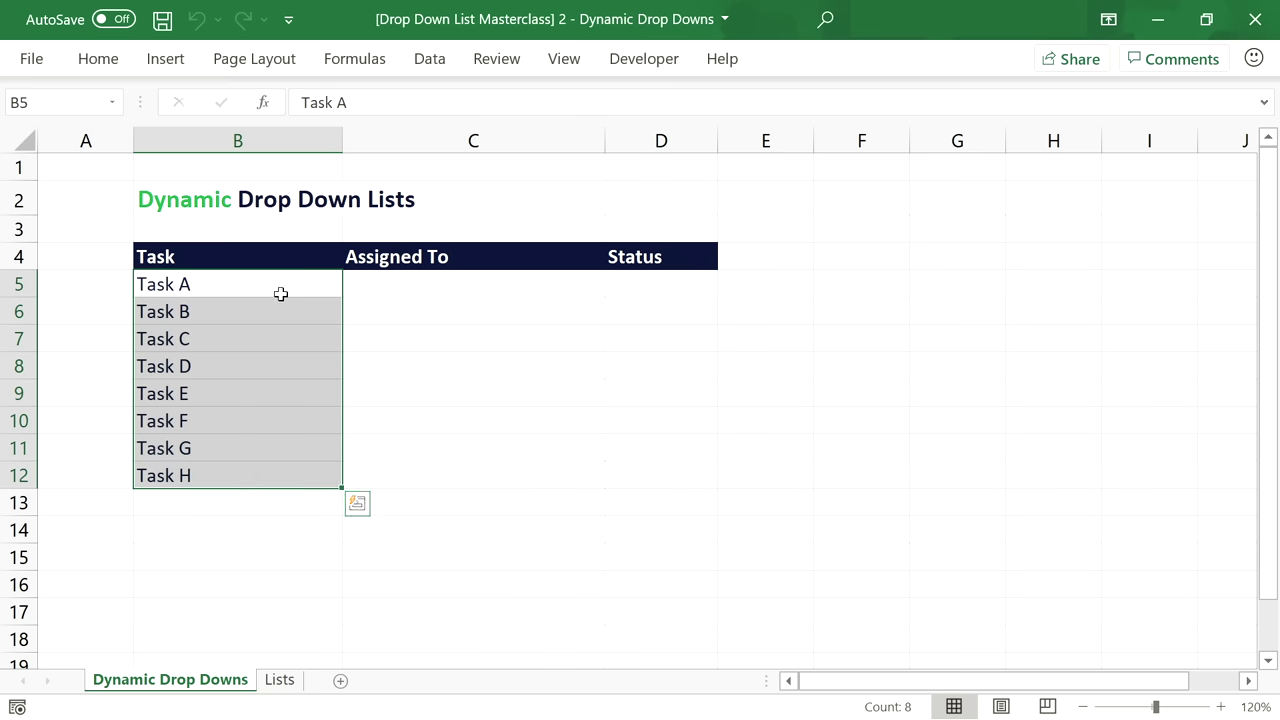
left_click(445, 287)
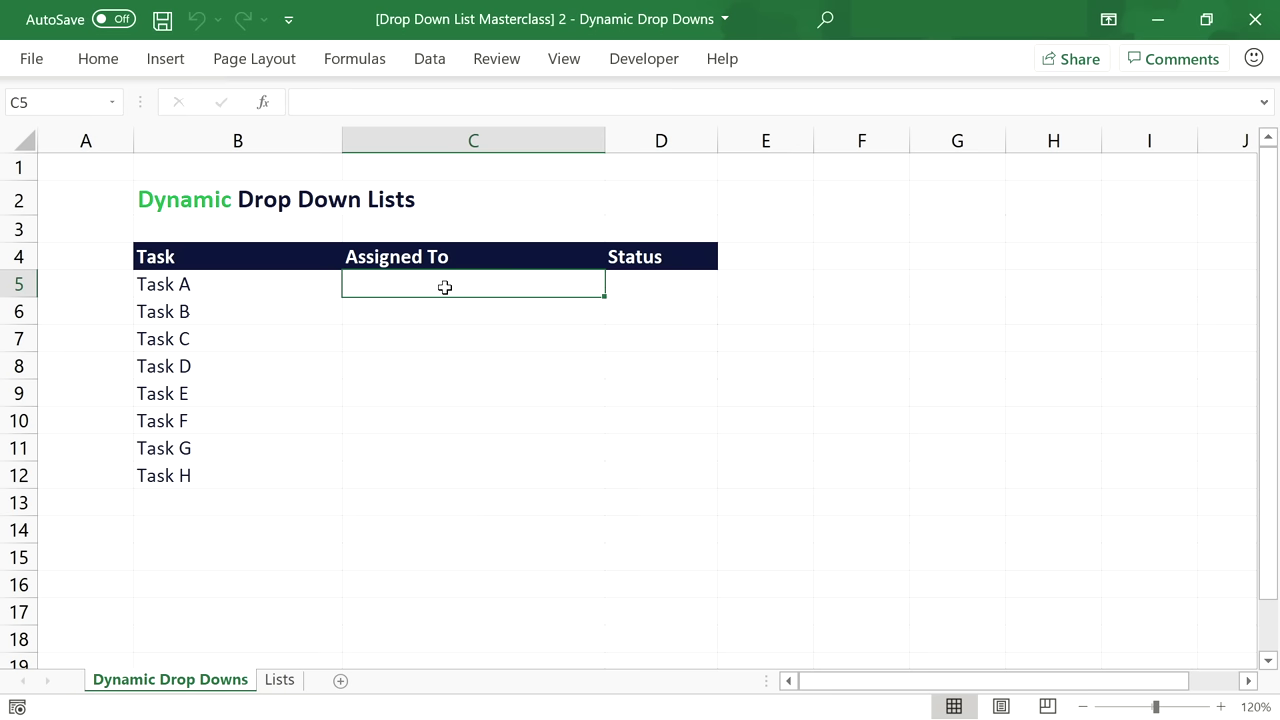
left_click(646, 289)
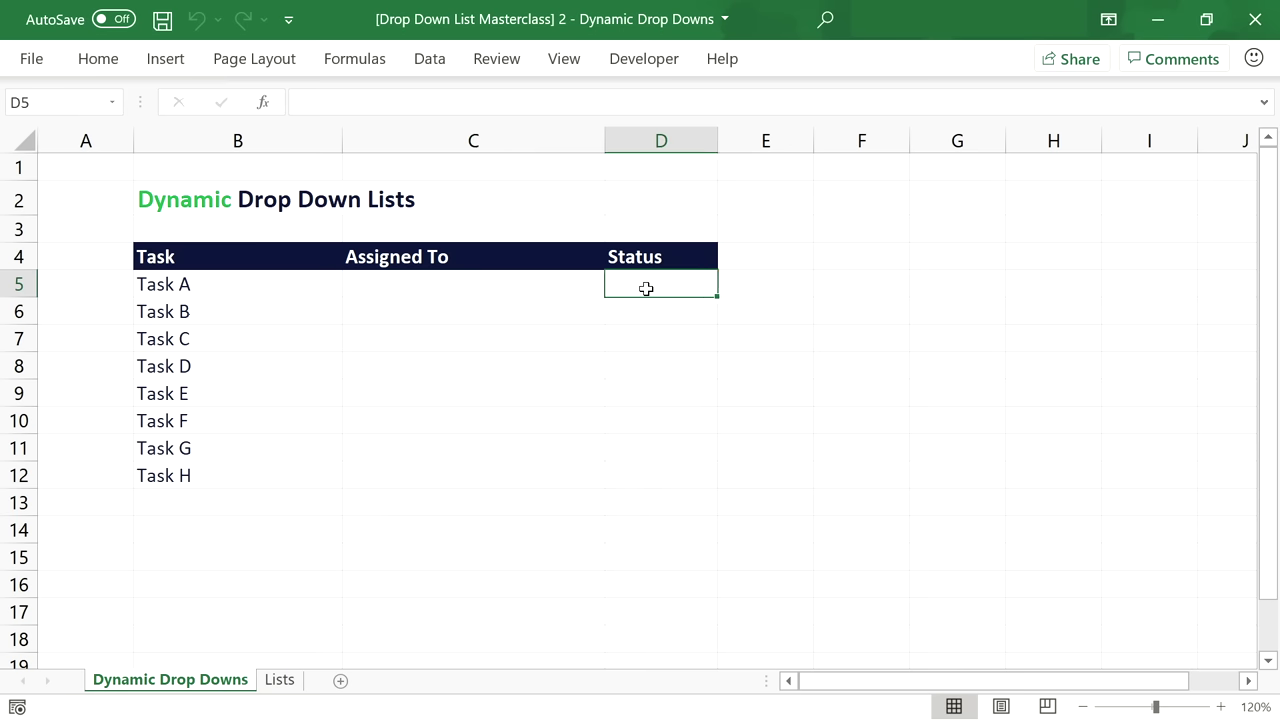
left_click(434, 292)
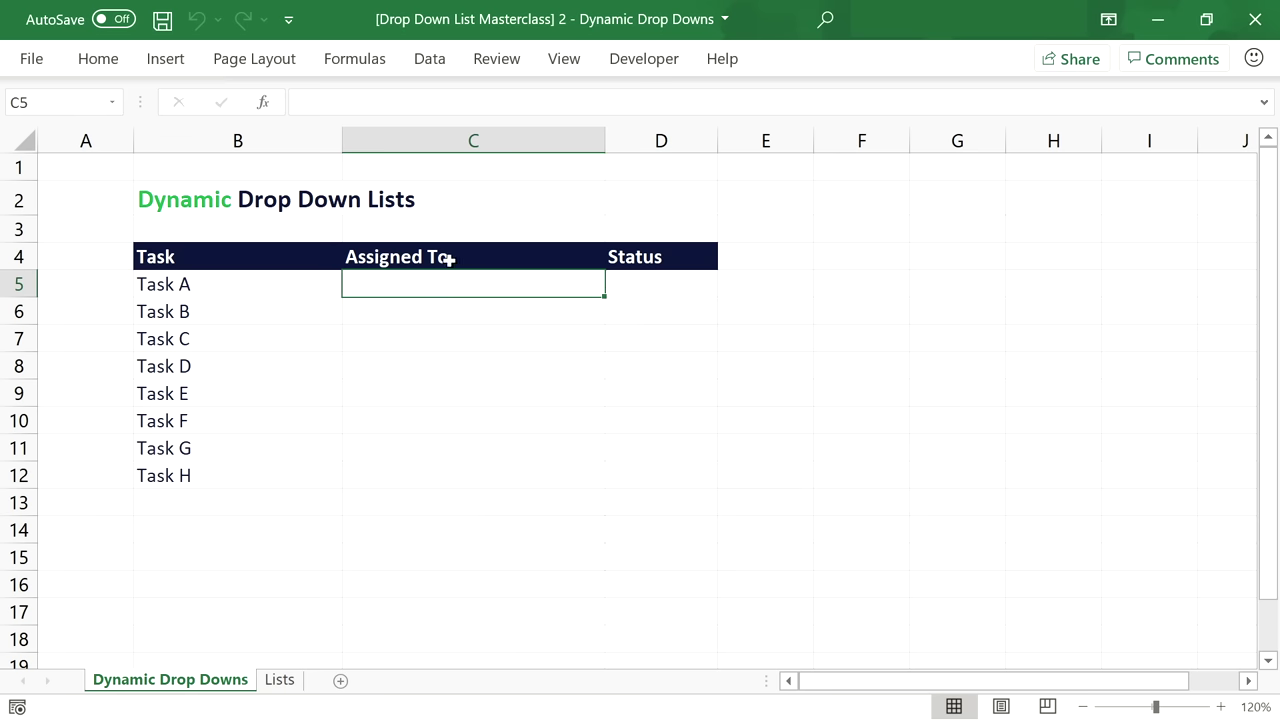
Set C5's validation to List, with the team members in Lists!B5:B11 as source.
left_click(430, 60)
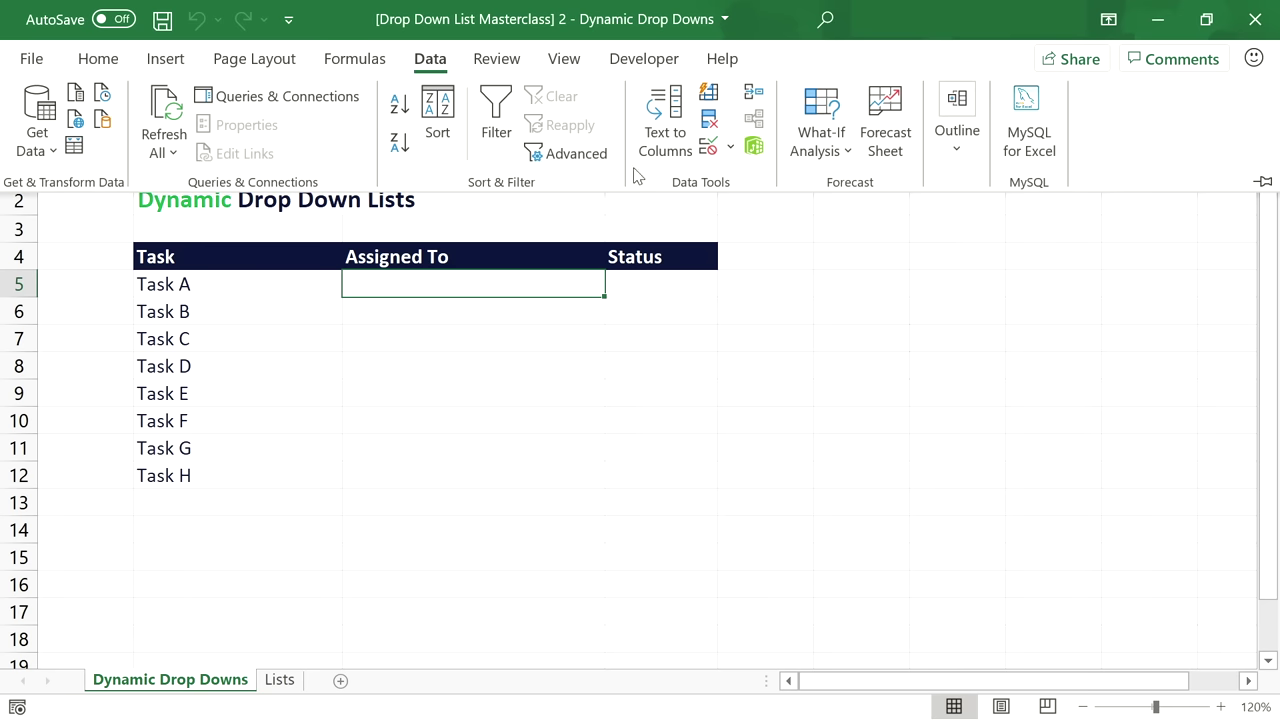
left_click(703, 156)
left_click(721, 322)
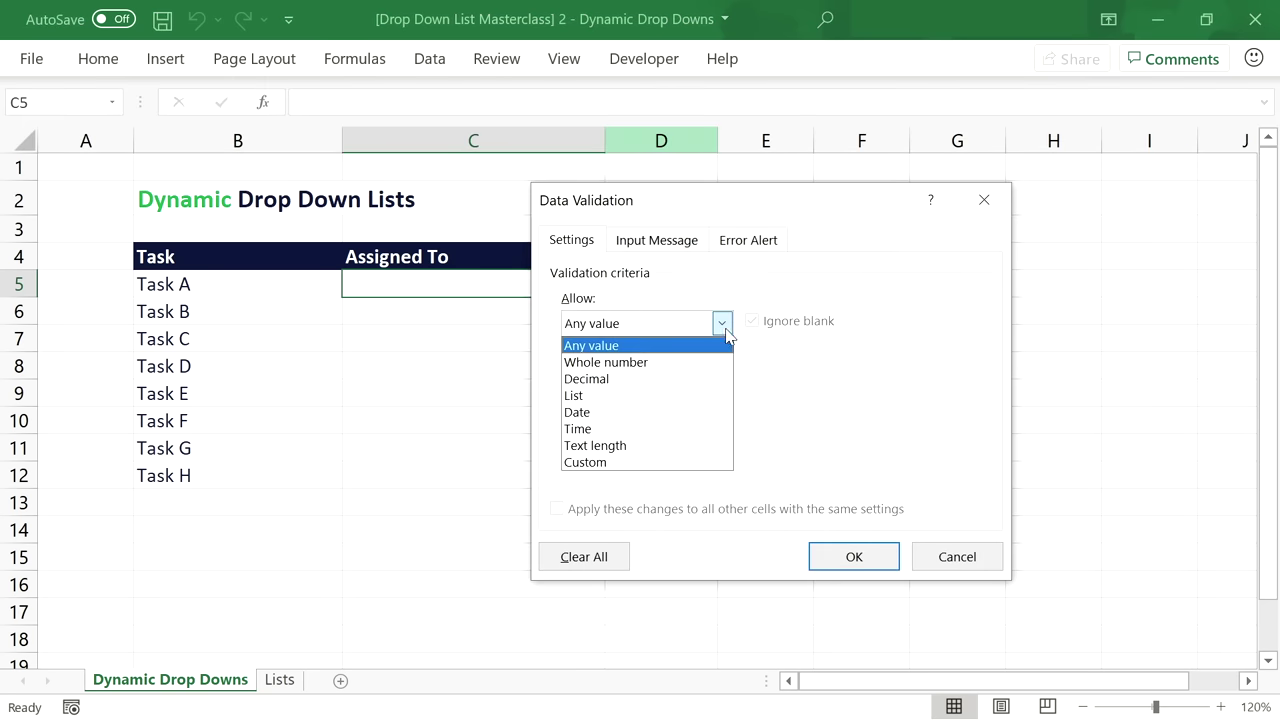
left_click(701, 396)
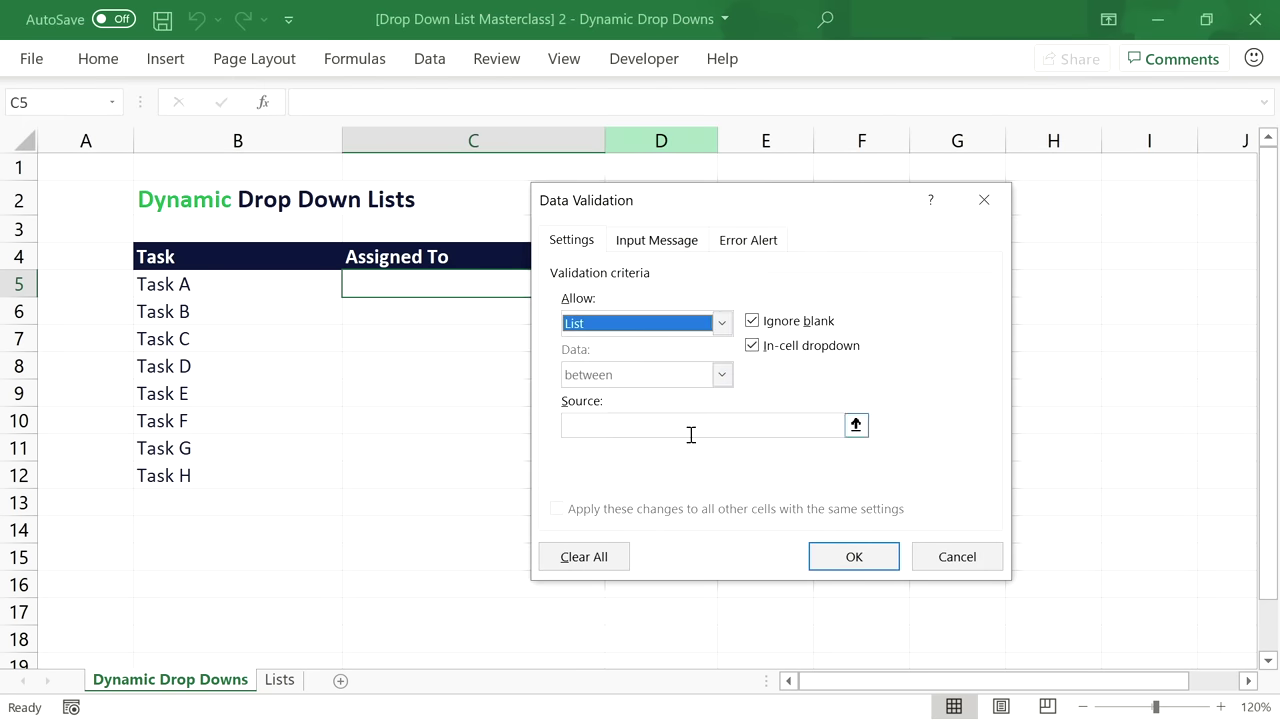
left_click(690, 434)
left_click(282, 679)
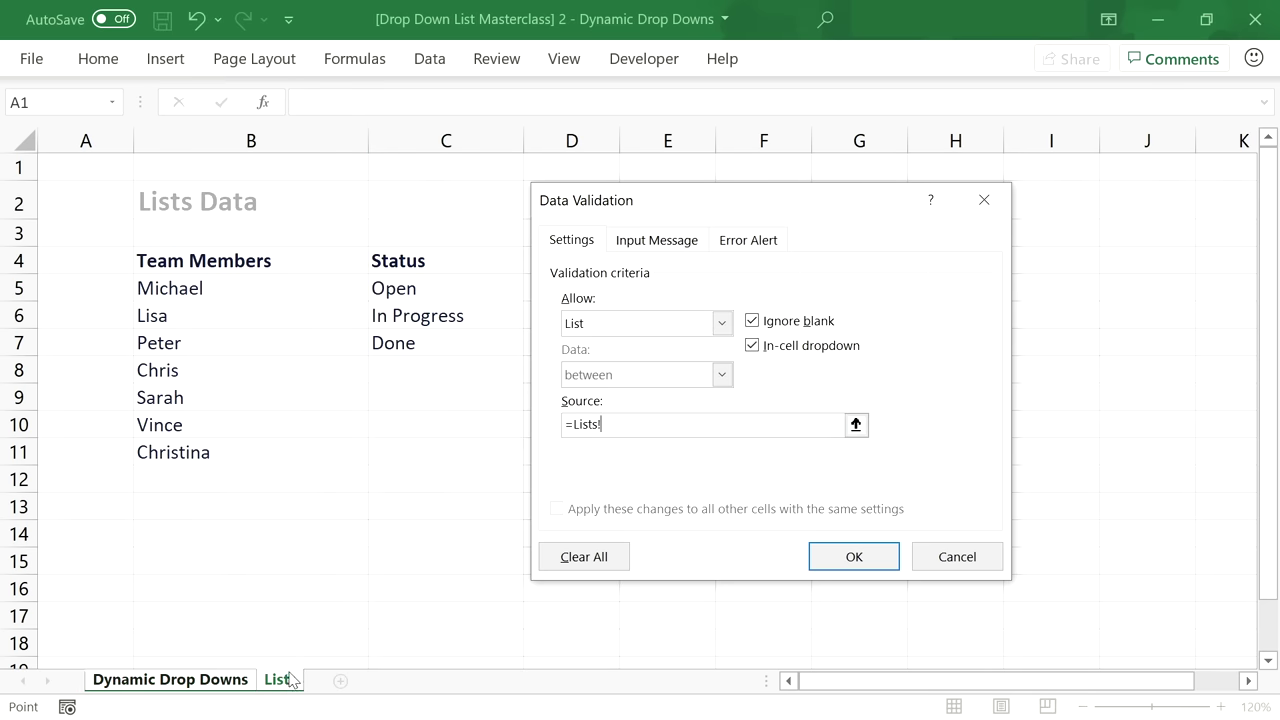
left_click_drag(209, 289, 209, 451)
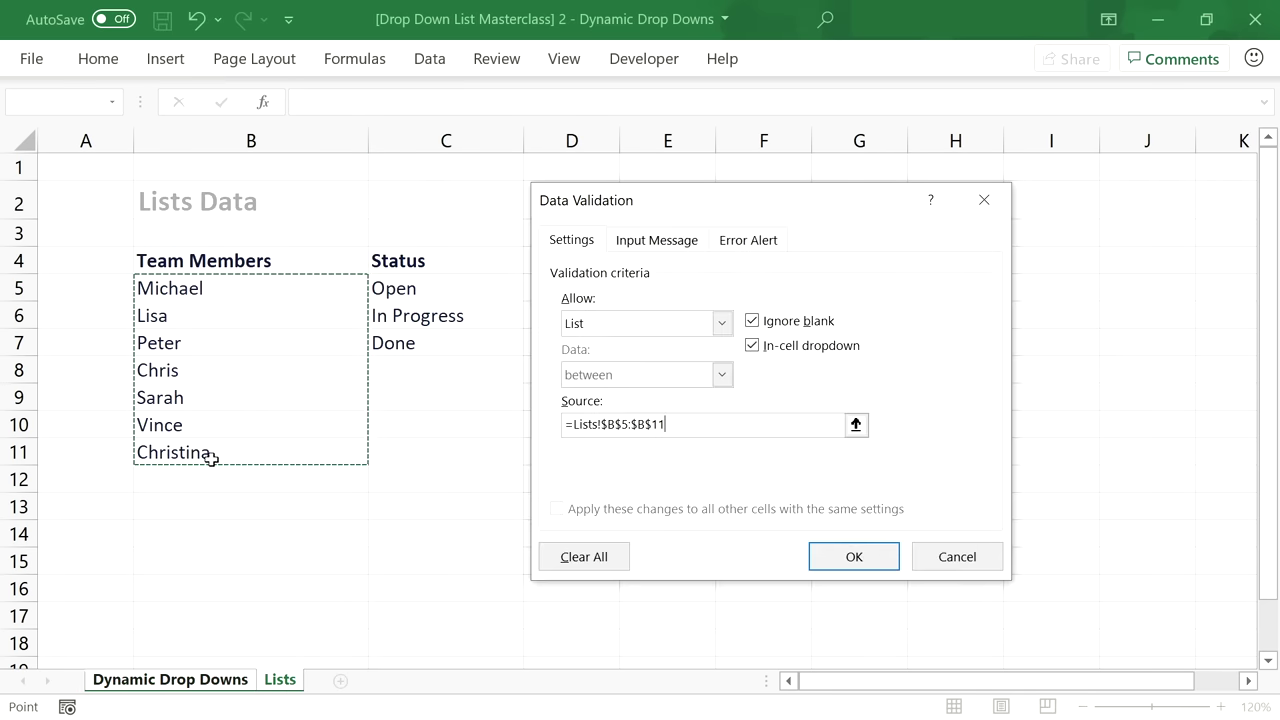
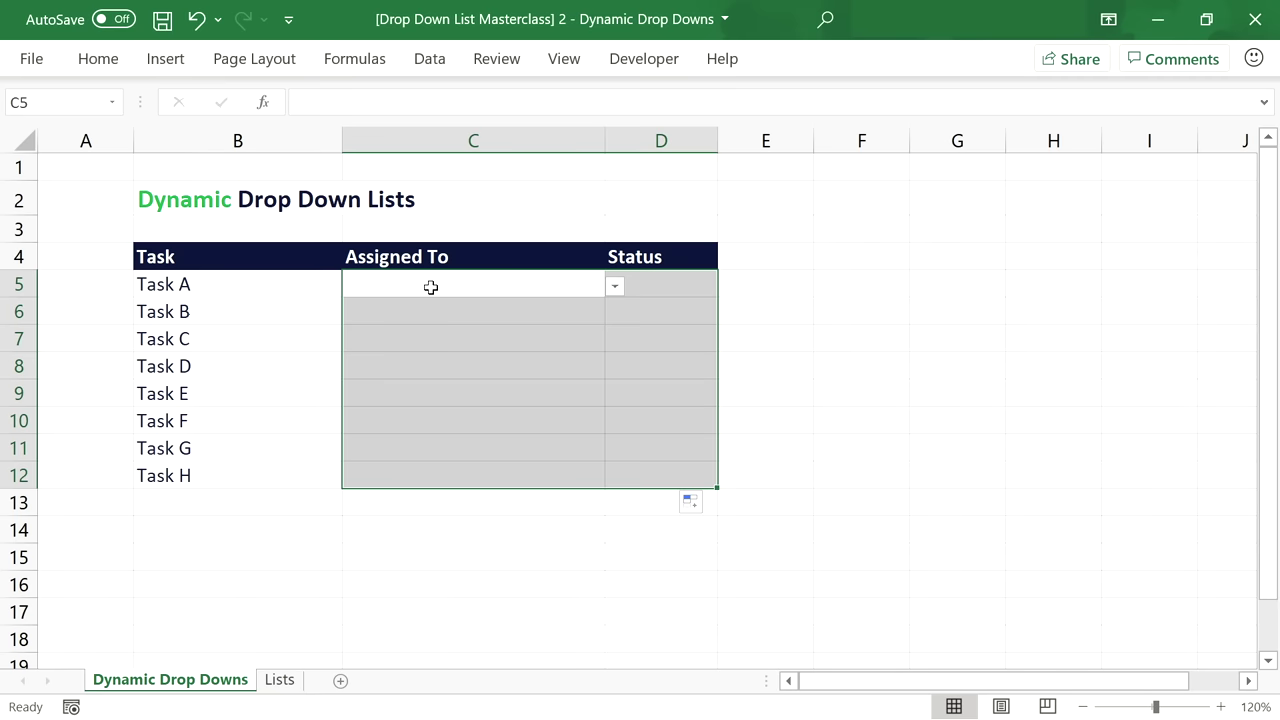
Assign a team member to Task A and set its status to Open.
left_click(465, 285)
left_click(615, 286)
left_click(537, 328)
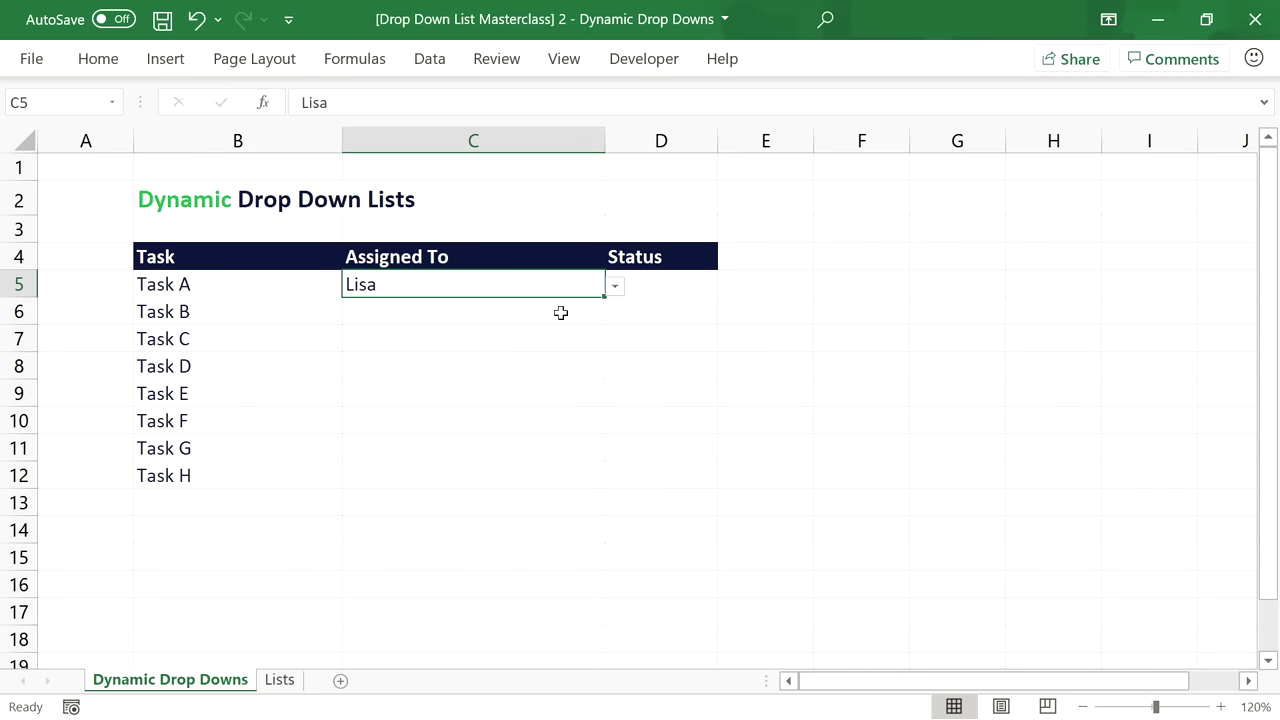
left_click(674, 286)
left_click(727, 287)
left_click(690, 309)
Assign a team member to Task B and set its status to In Progress.
left_click(549, 314)
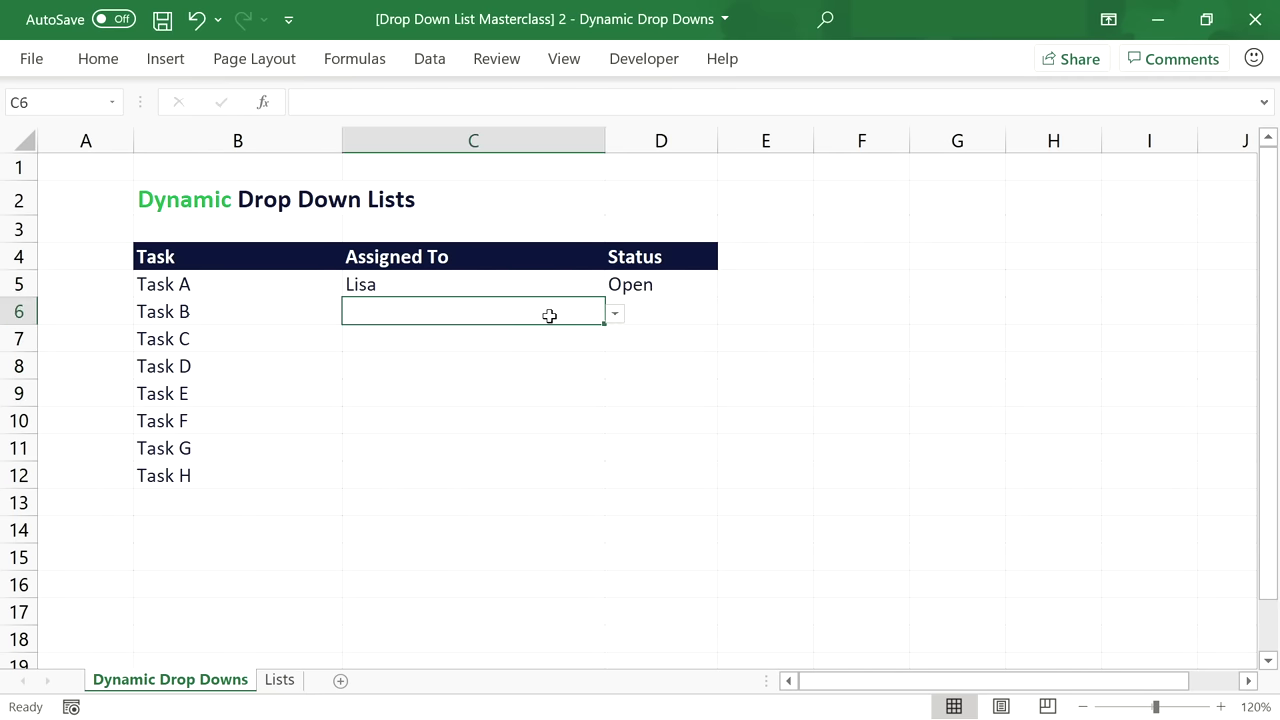
left_click(615, 313)
left_click(509, 371)
left_click(672, 313)
left_click(727, 313)
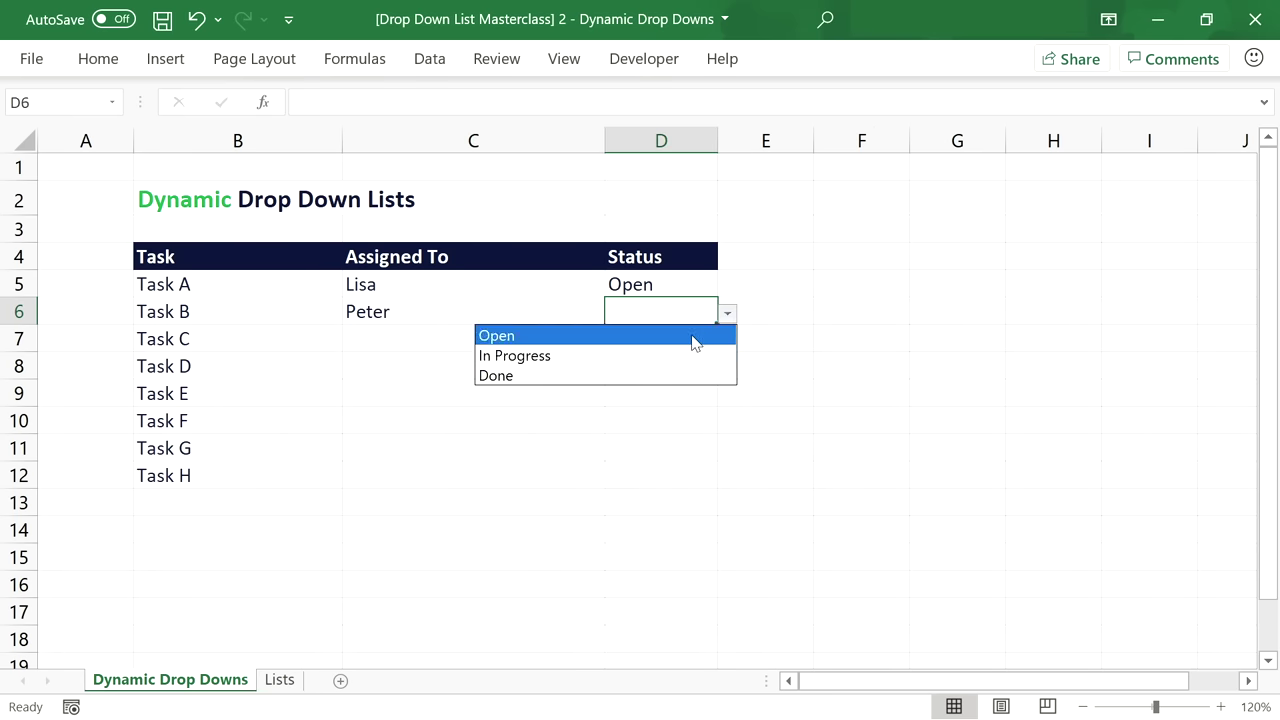
left_click(655, 354)
Assign a team member to Task C and set its status to Done.
left_click(597, 339)
left_click(615, 340)
left_click(540, 442)
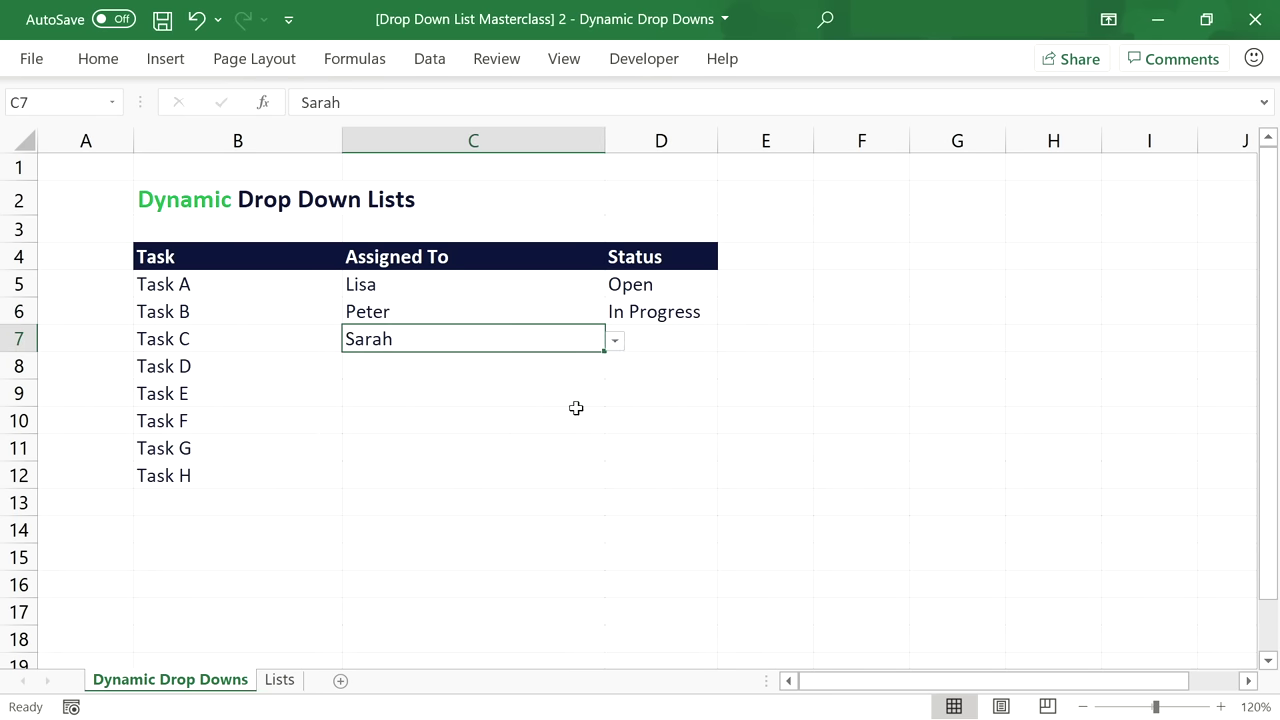
left_click(660, 339)
left_click(727, 340)
left_click(637, 401)
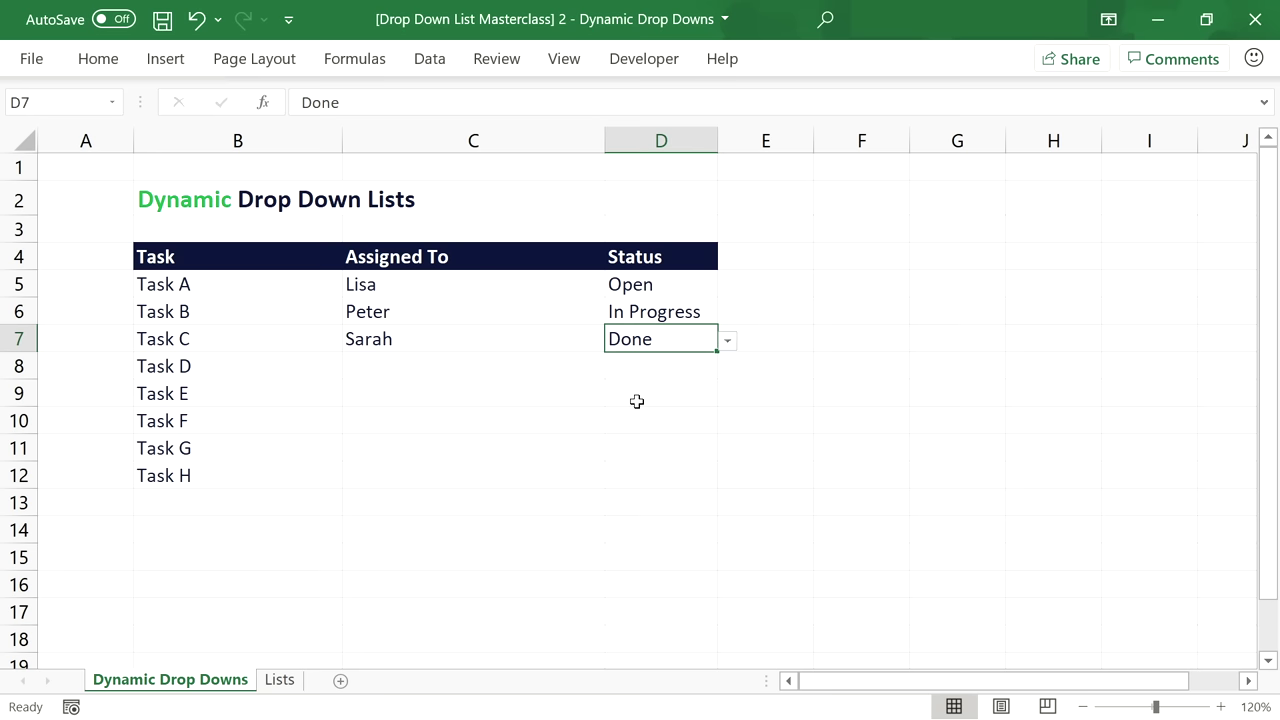
Recheck Task A's status and assignee choices without changes, then go to the Lists sheet.
left_click(650, 286)
left_click(729, 288)
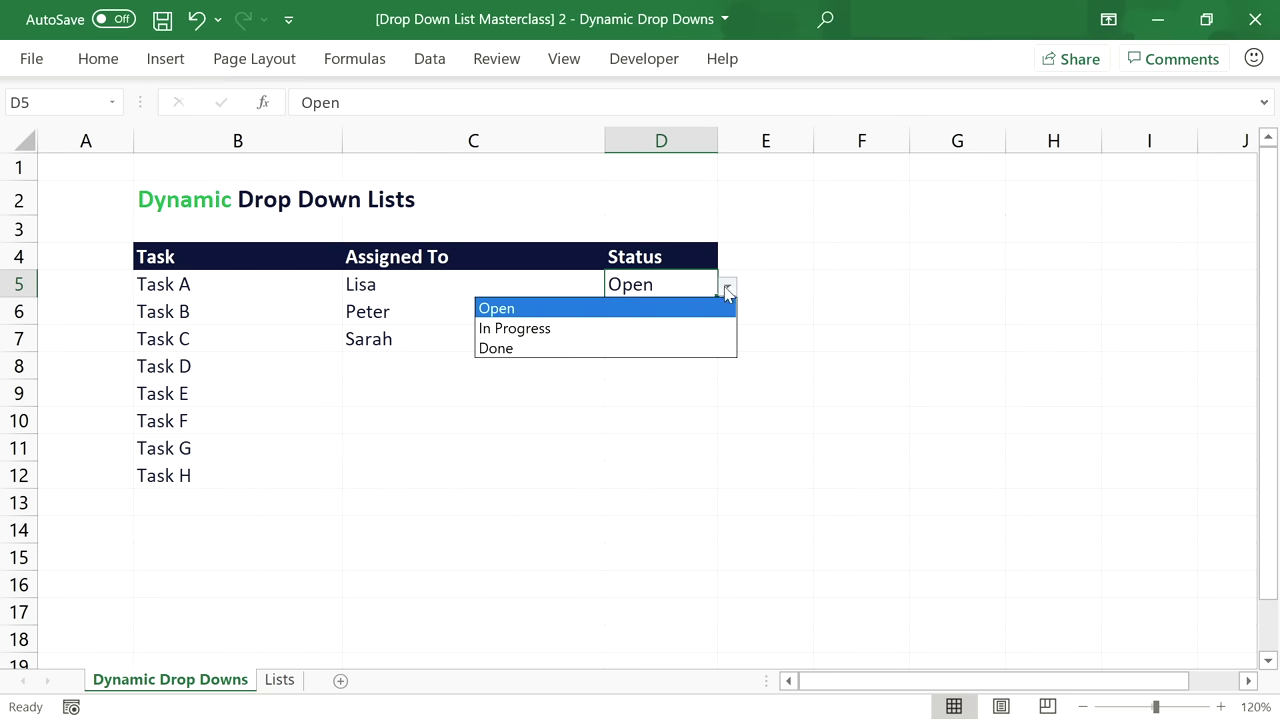
left_click(727, 286)
left_click(513, 285)
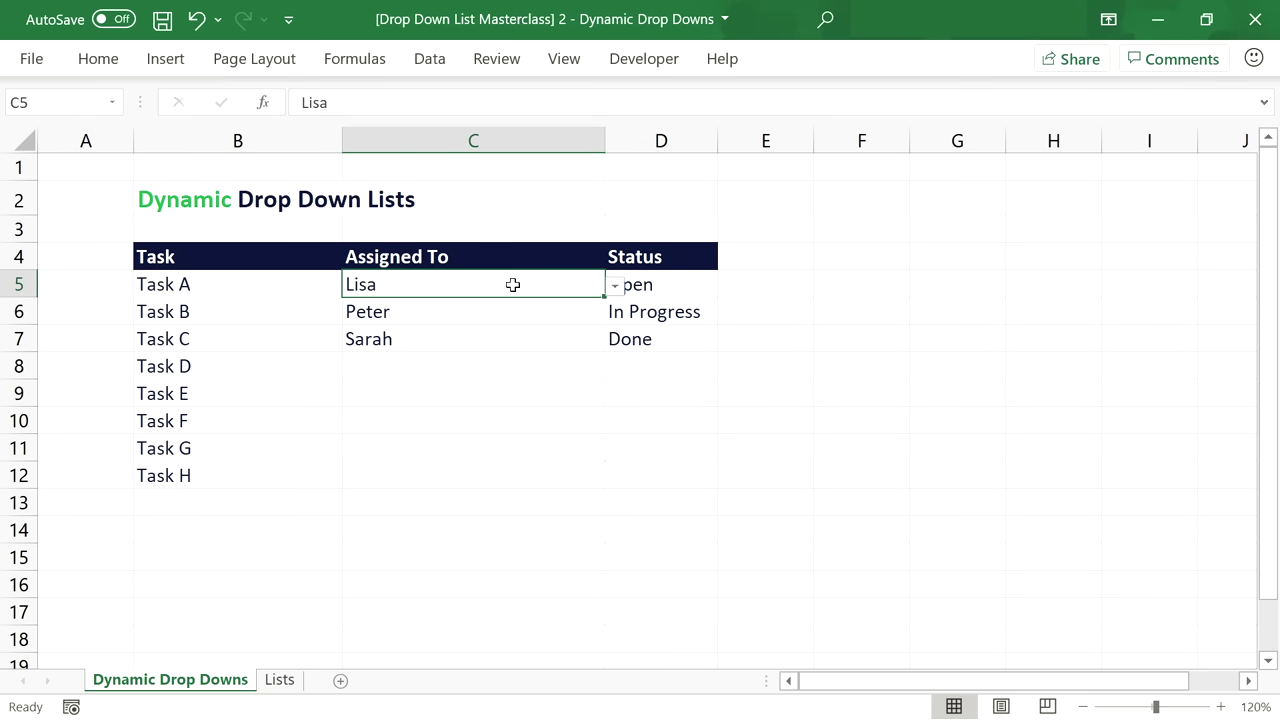
left_click(615, 286)
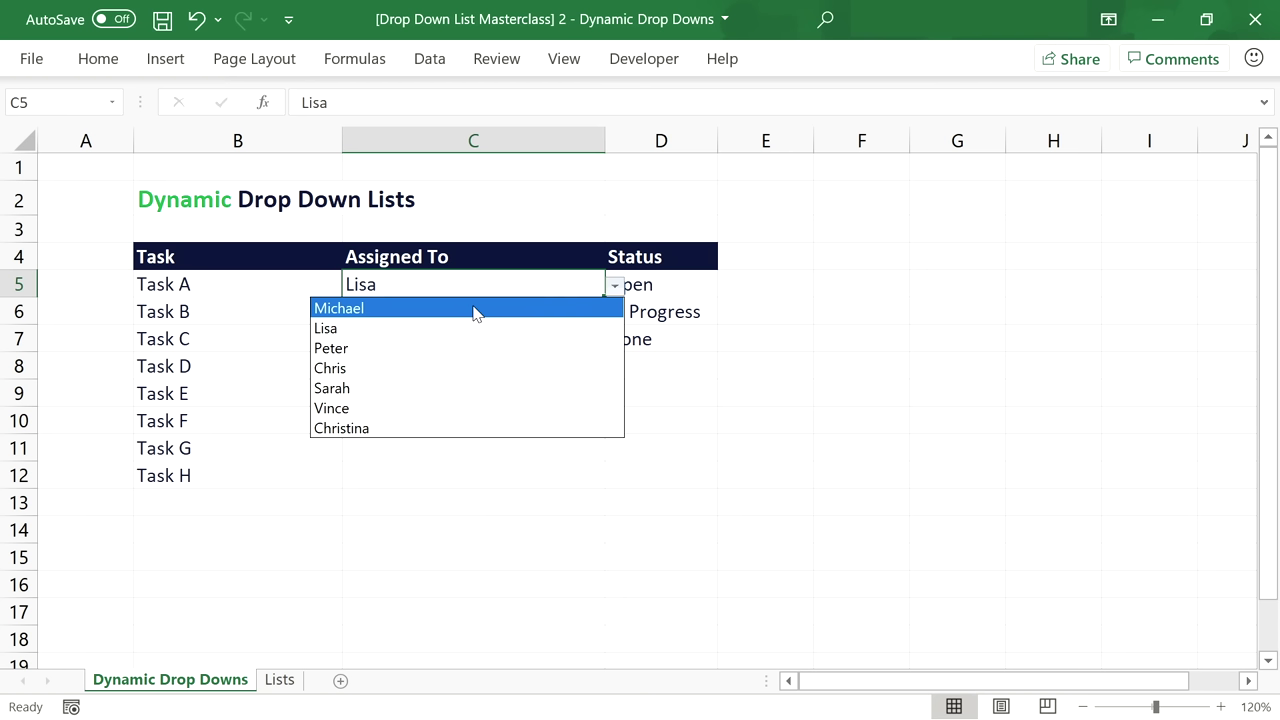
left_click(477, 282)
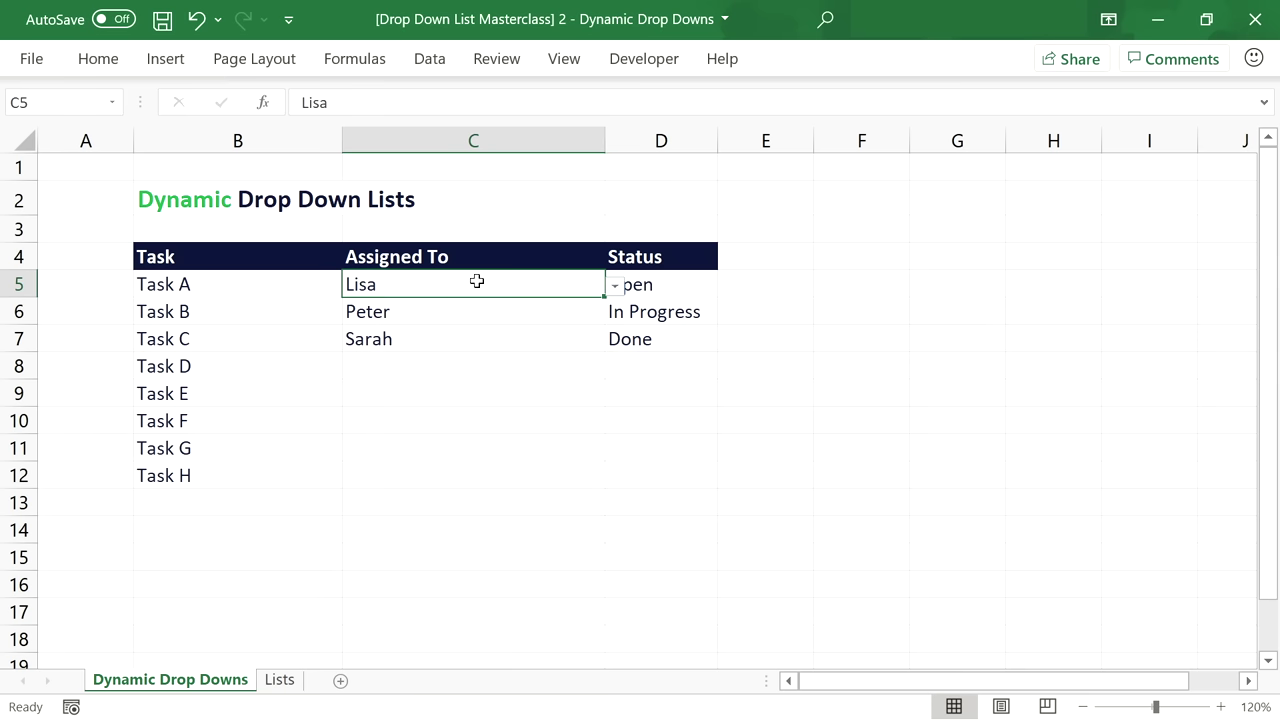
left_click(284, 683)
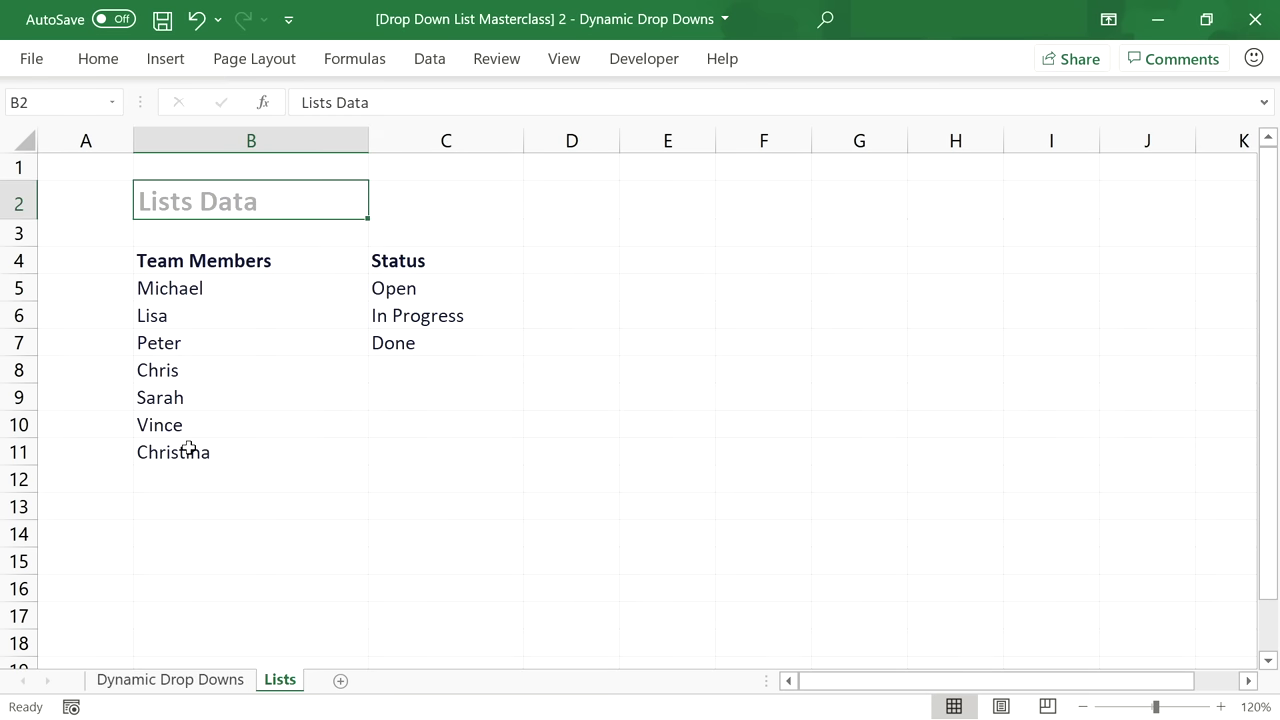
Add Tina as a new team member in B12 on the Lists sheet.
left_click(188, 484)
type("Tina")
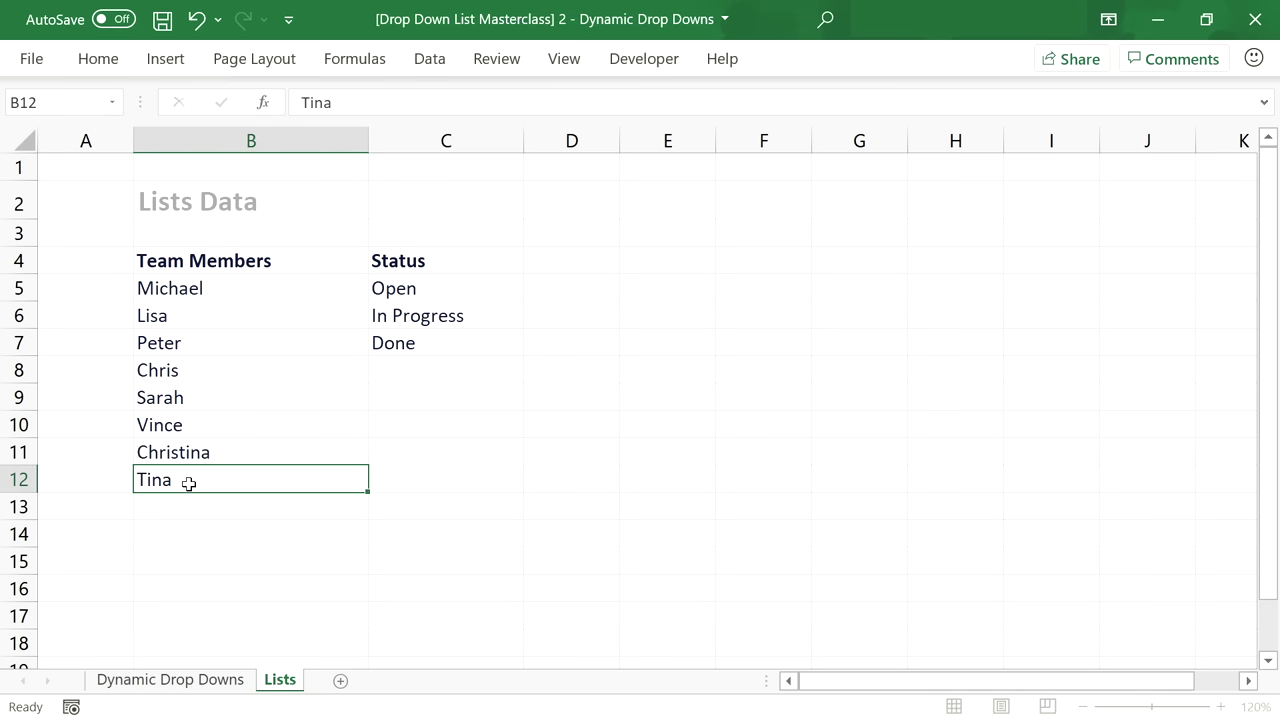
key("Return")
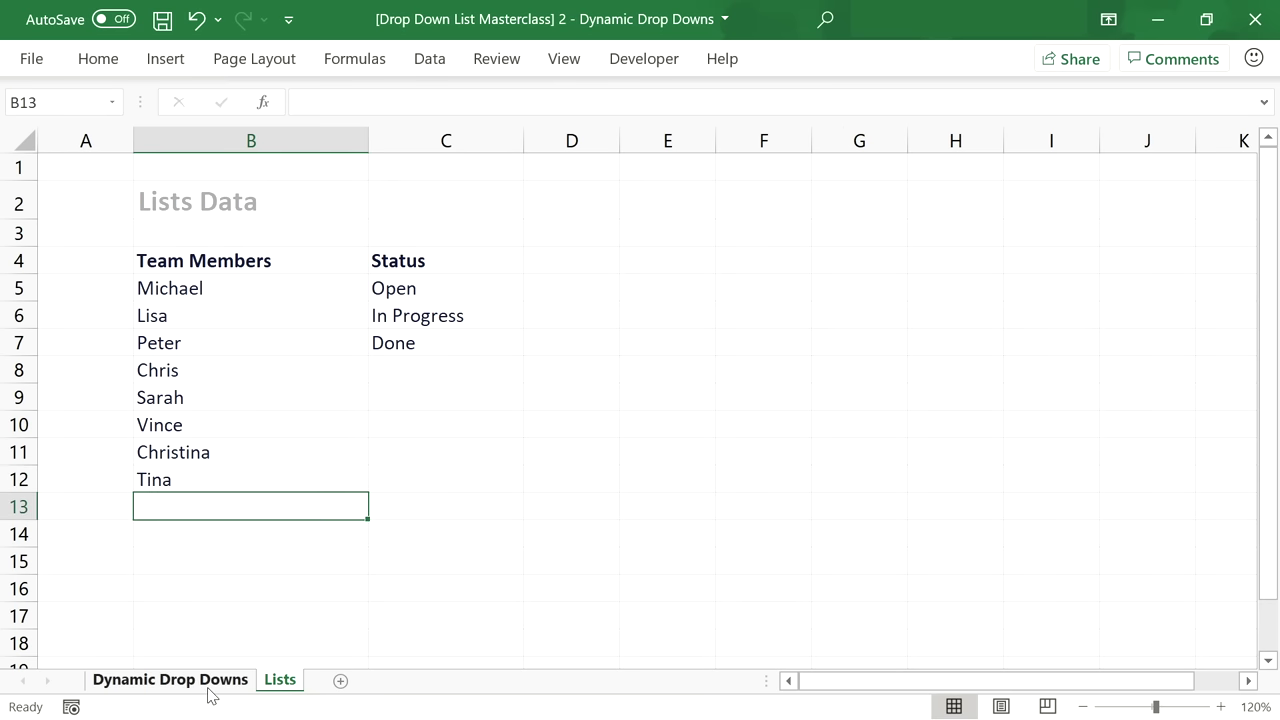
Check C5's drop-down and its validation source =Lists!$B$5:$B$11, then return to Lists.
left_click(208, 685)
left_click(613, 288)
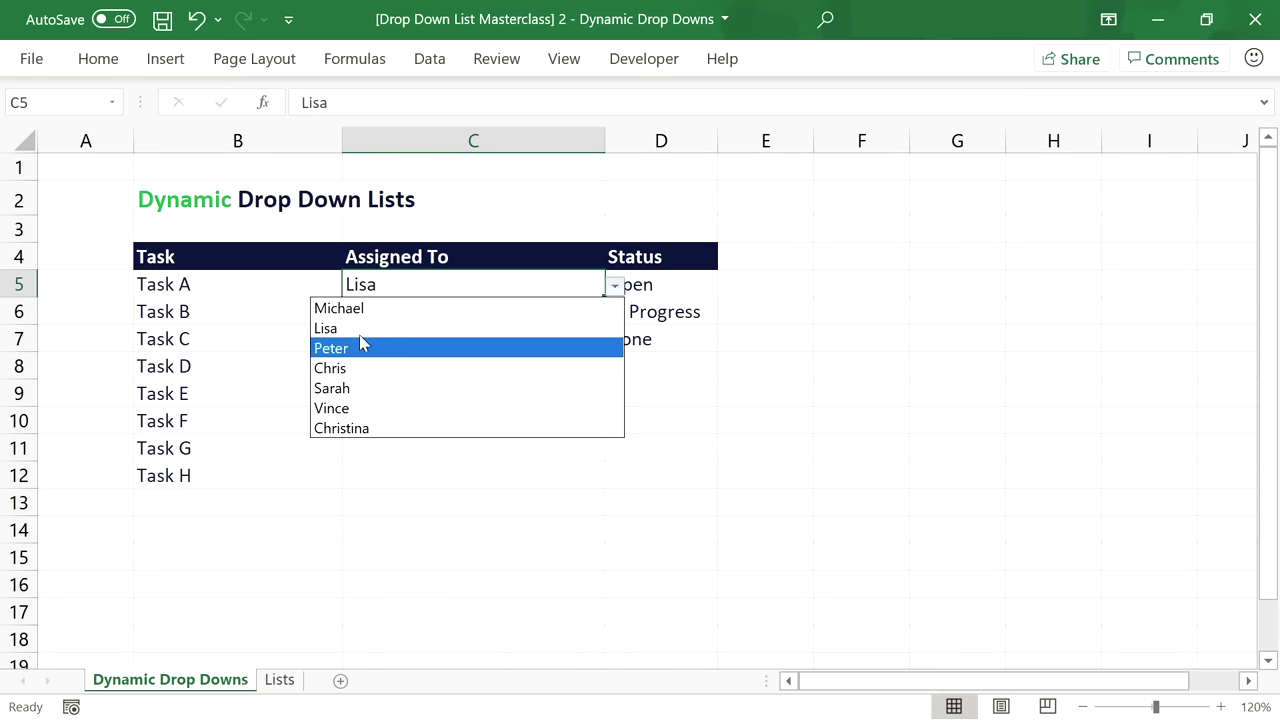
left_click(616, 288)
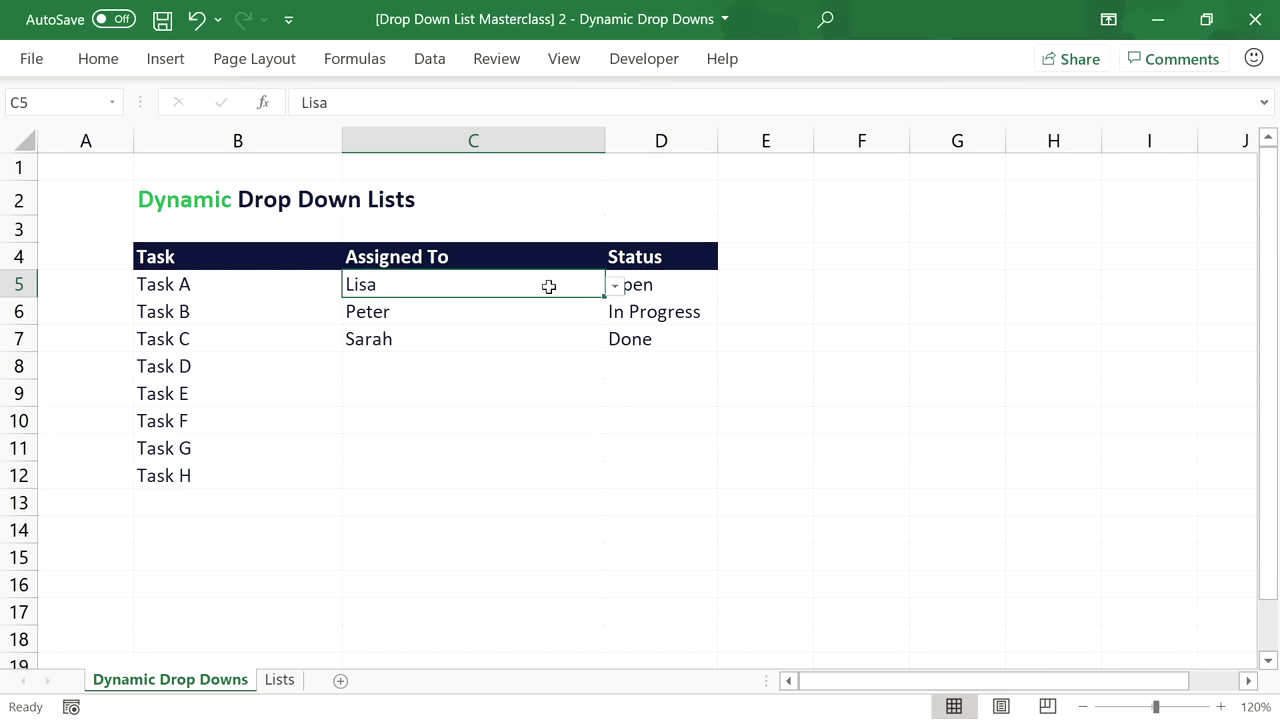
left_click(430, 58)
left_click(708, 146)
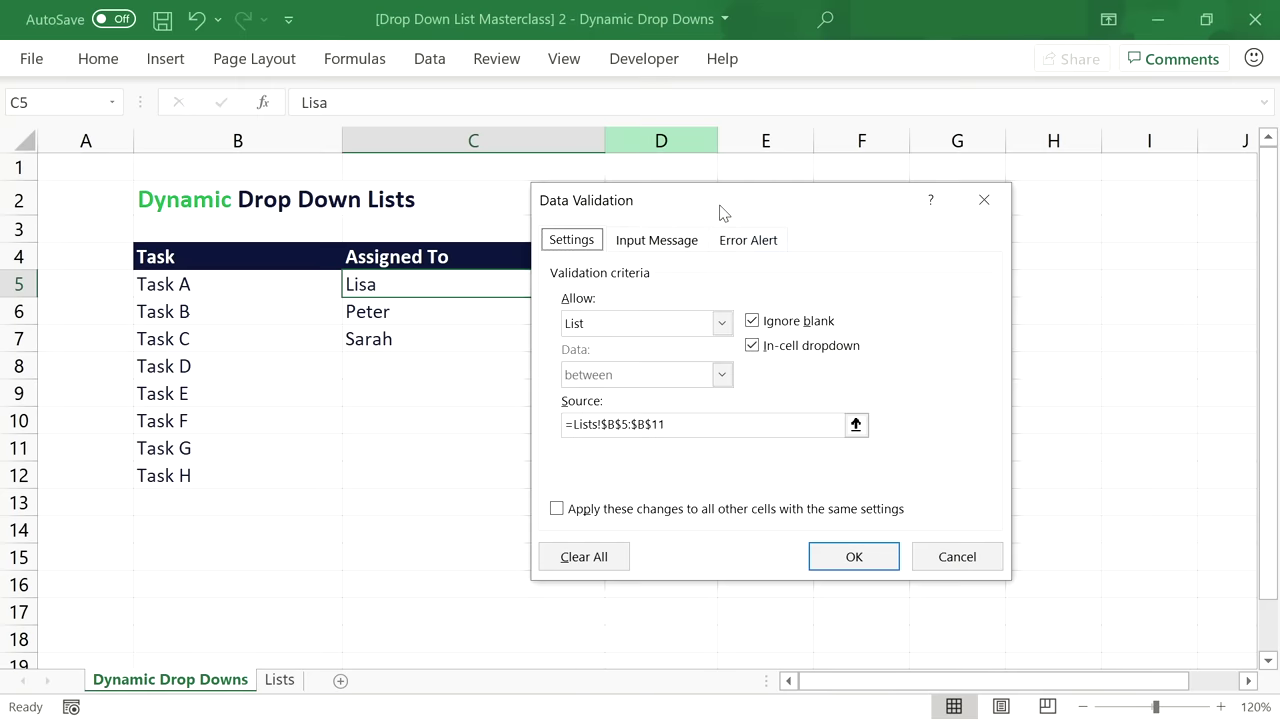
left_click(693, 432)
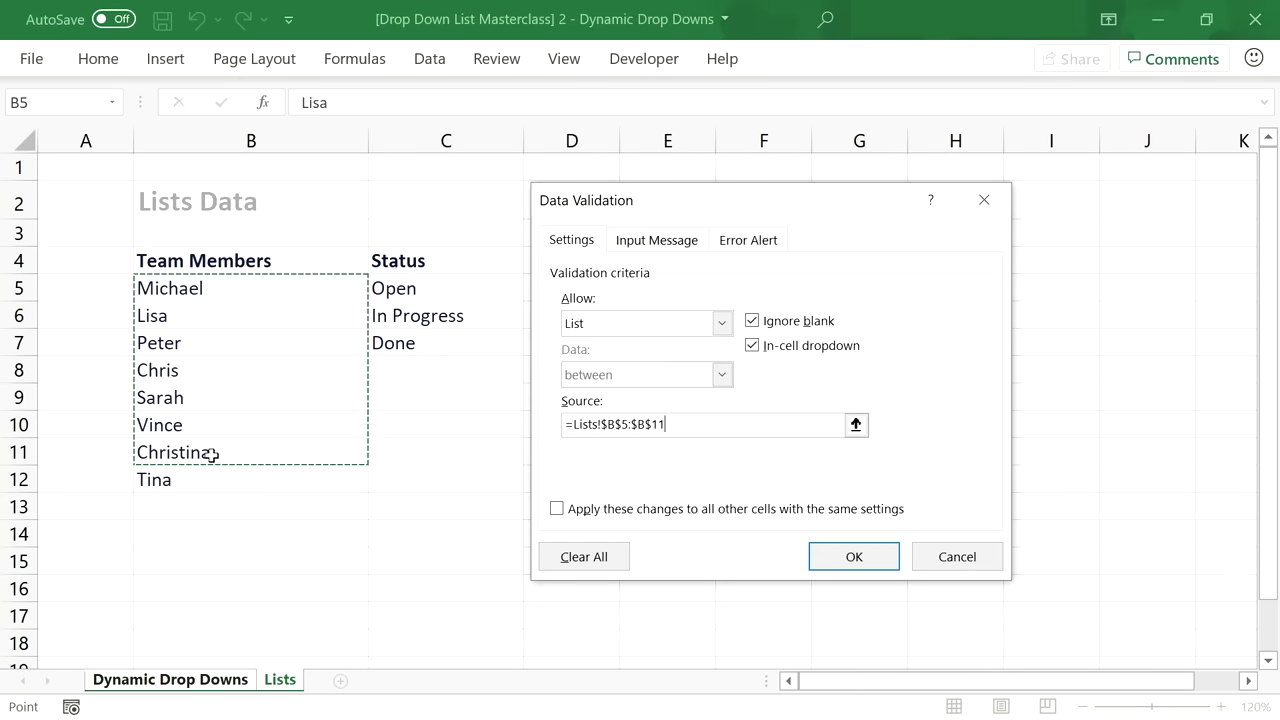
left_click(935, 564)
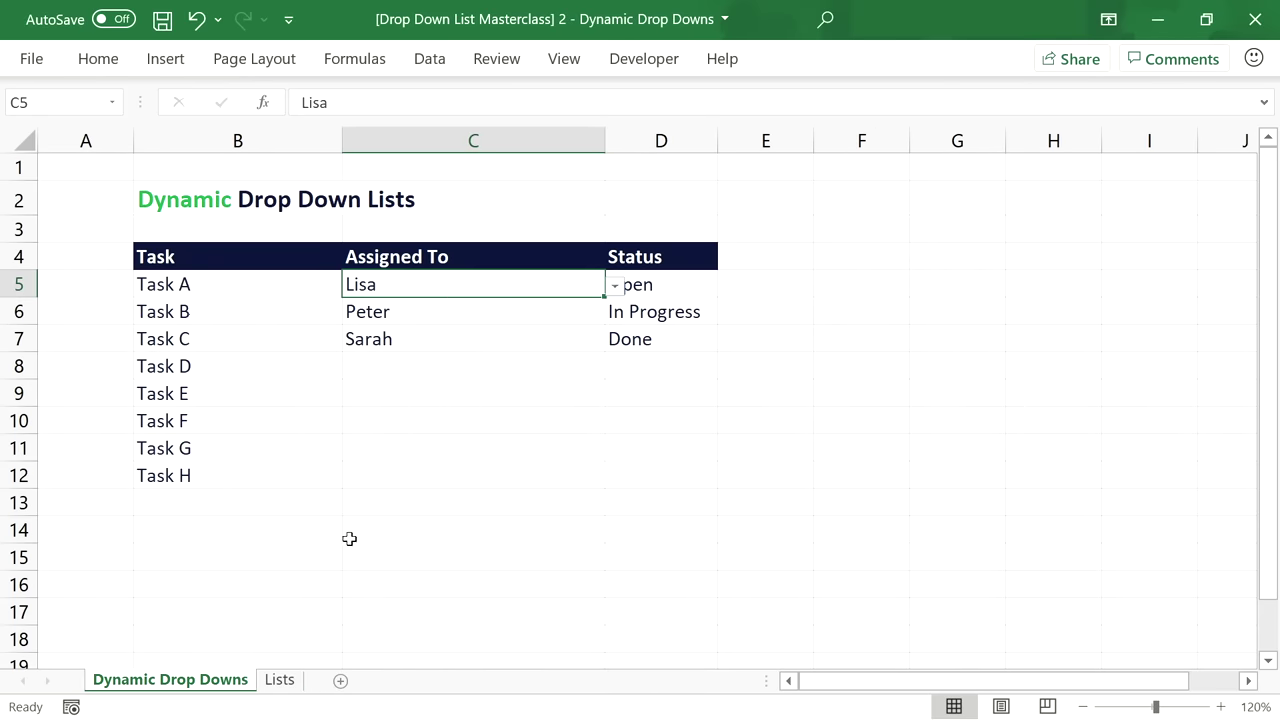
left_click(279, 680)
left_click(218, 257)
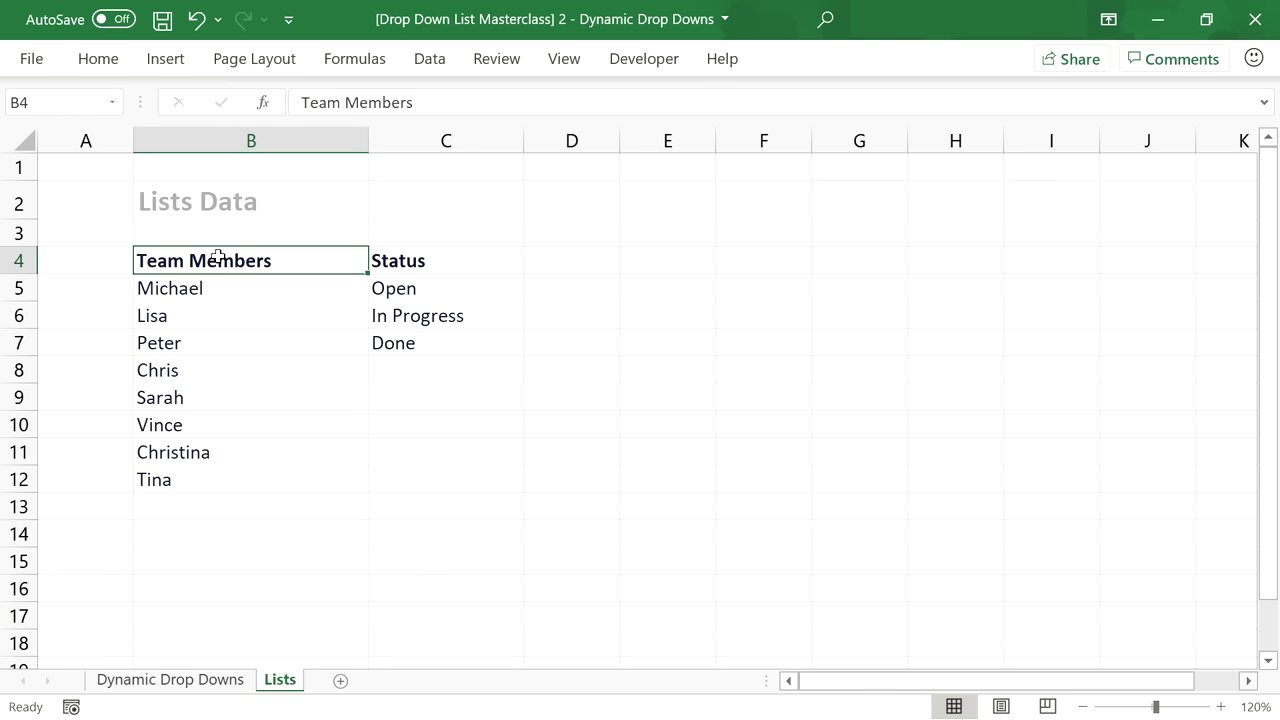
Make B4:B12 a table with headers and table style None.
left_click_drag(218, 257, 224, 472)
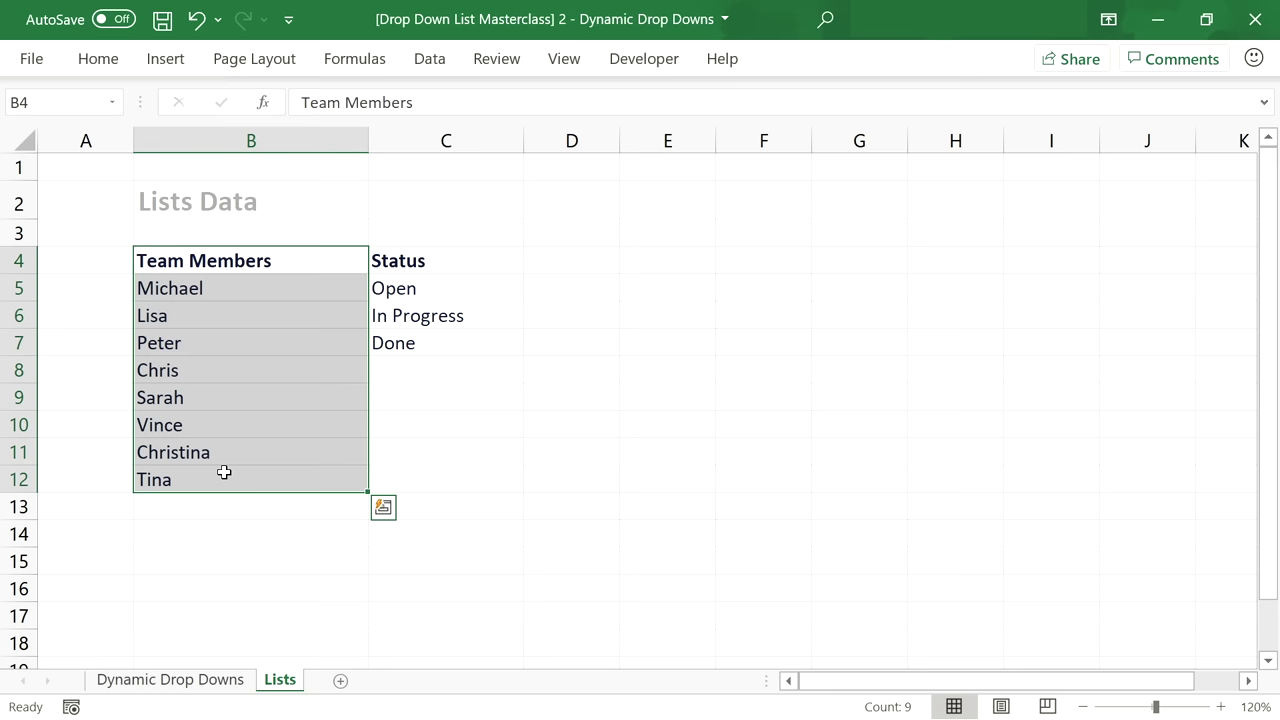
key("ctrl+t")
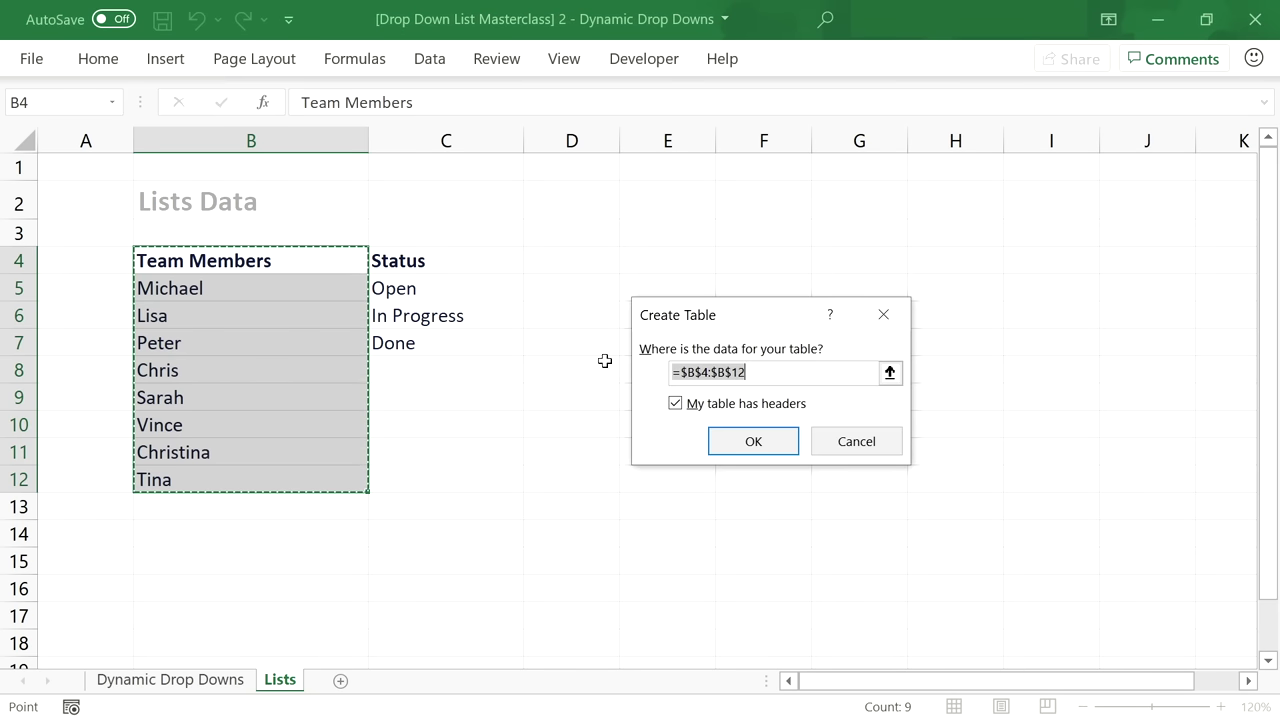
left_click(750, 441)
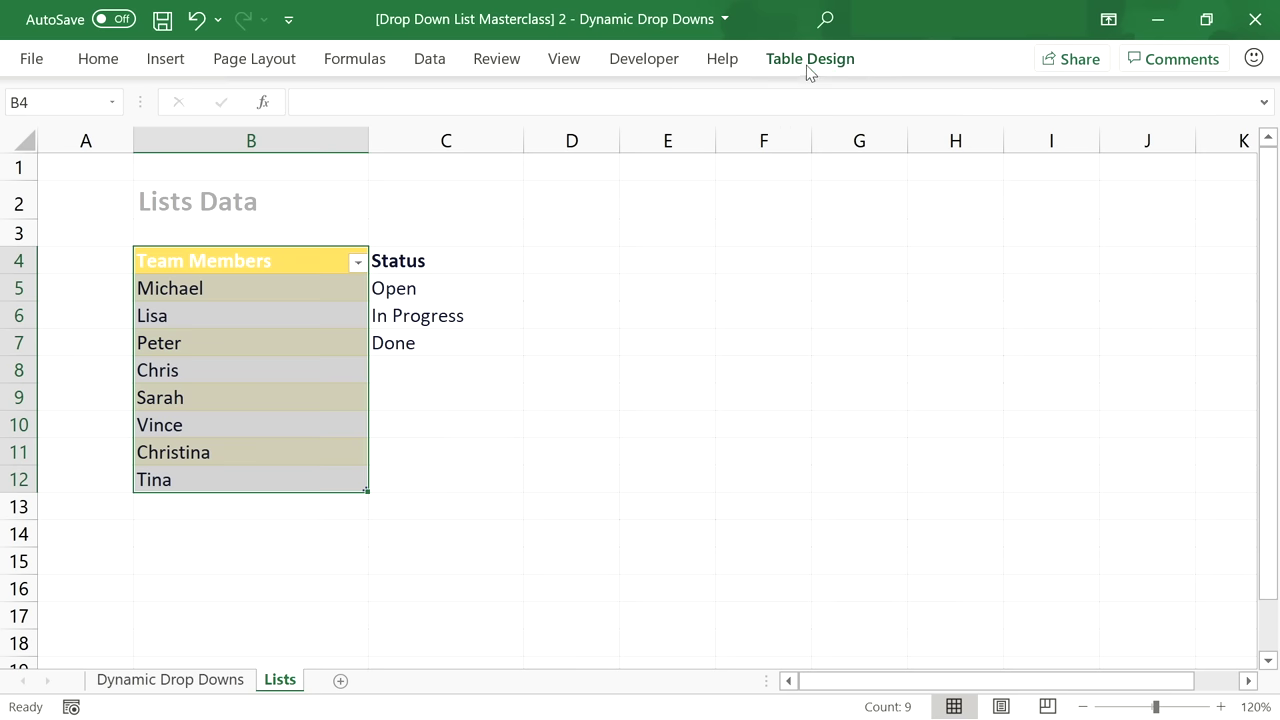
left_click(810, 60)
left_click(1176, 140)
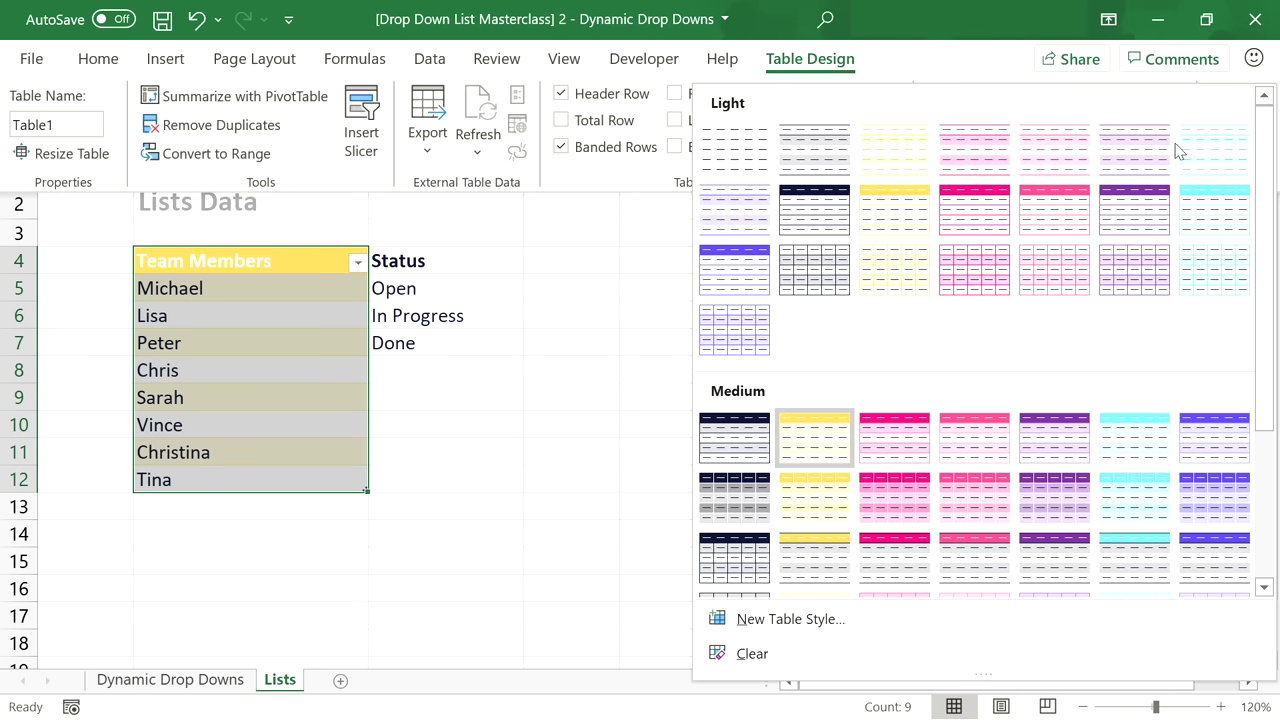
left_click(754, 166)
Name the table TeamTable and go back to the Dynamic Drop Downs sheet.
double_click(66, 120)
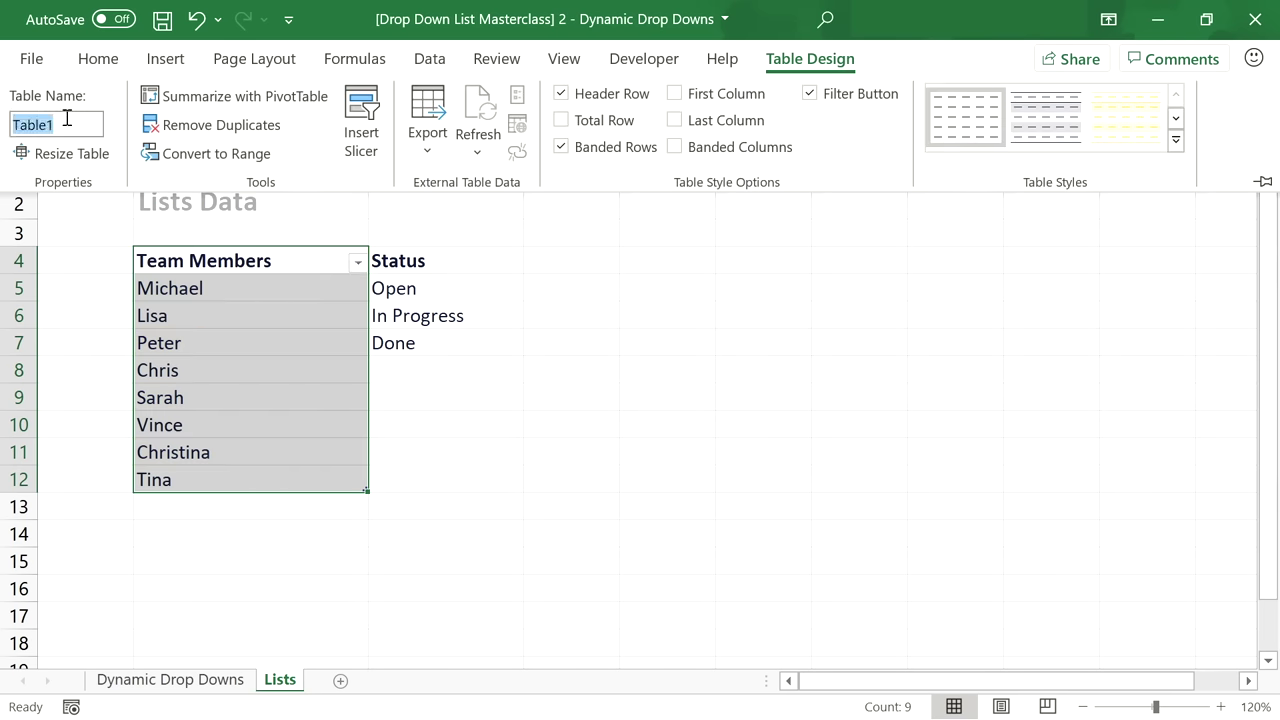
type("Team")
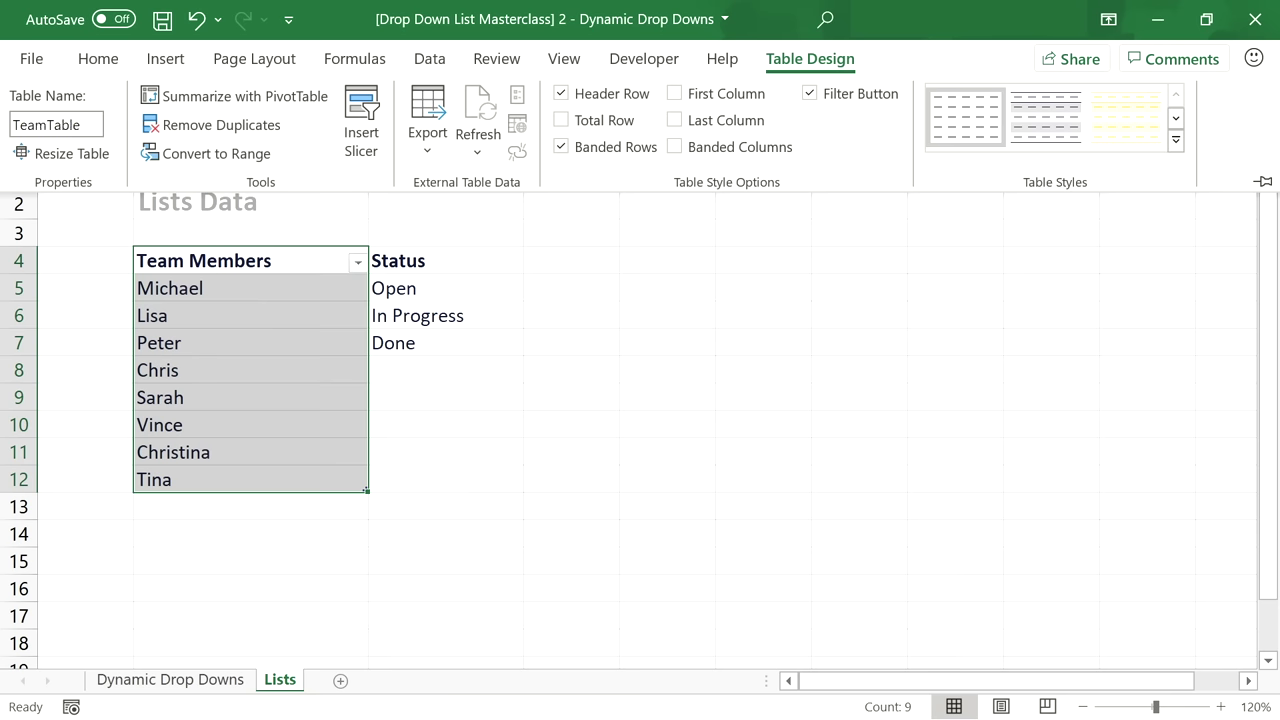
type("Table")
left_click(200, 263)
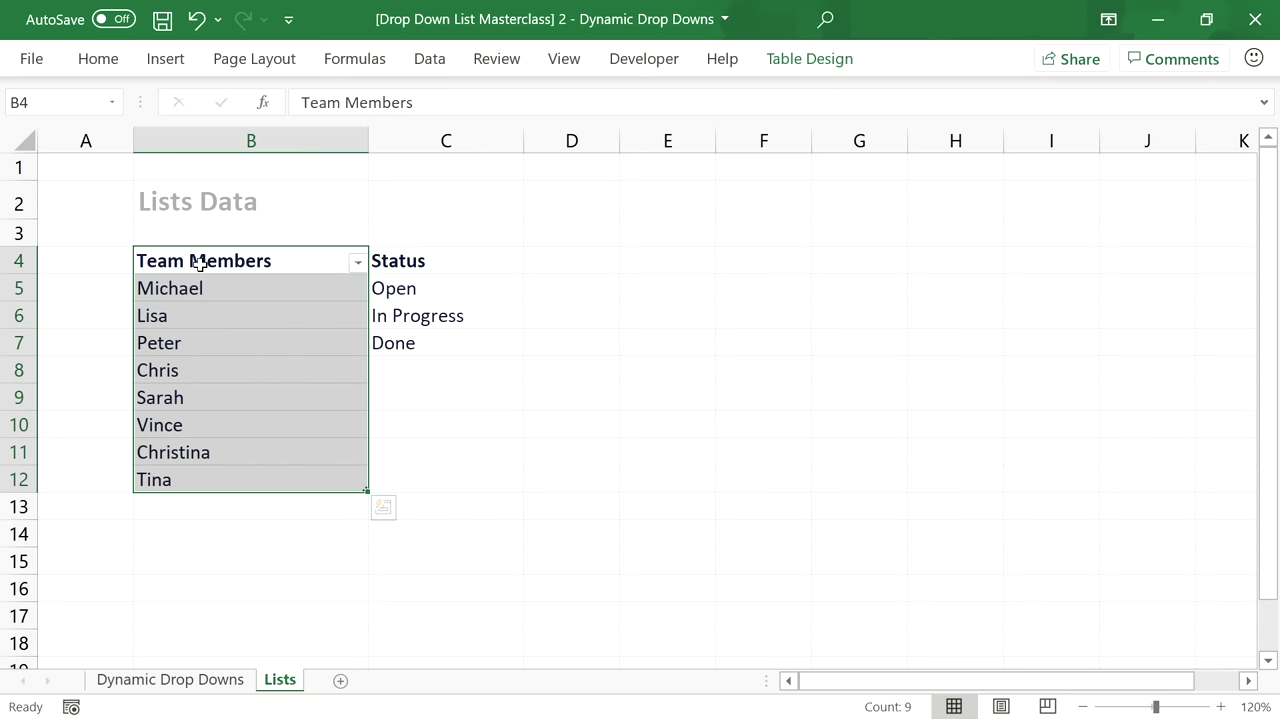
left_click(205, 682)
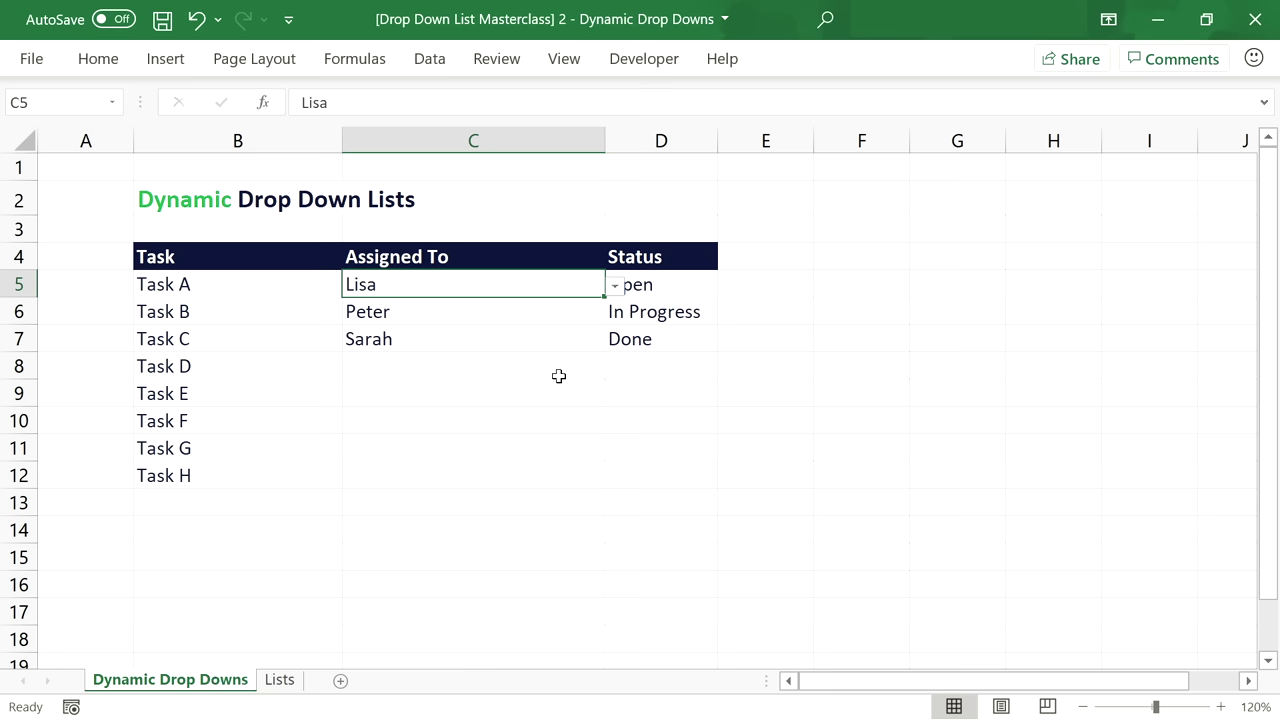
Set the Assigned To validation source to =INDIRECT("TeamTable") for all matching cells.
left_click(430, 58)
left_click(709, 146)
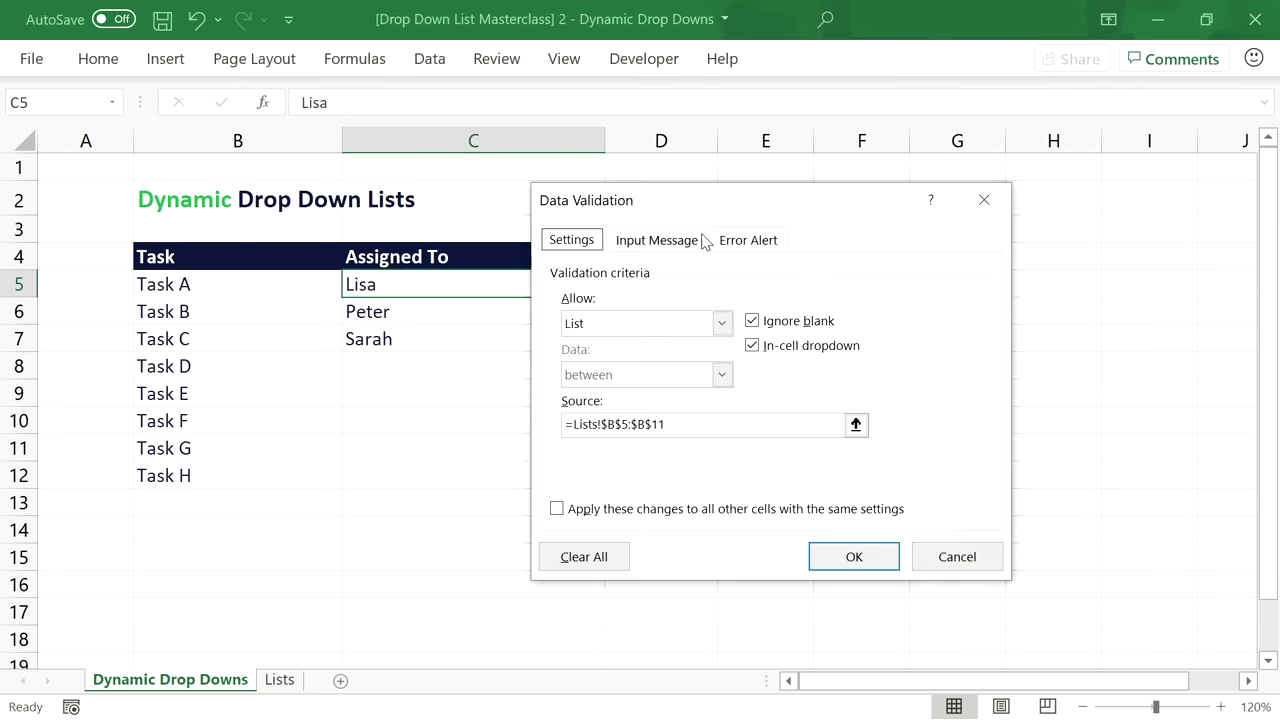
key("ctrl+Page_Down")
key("shift+Home")
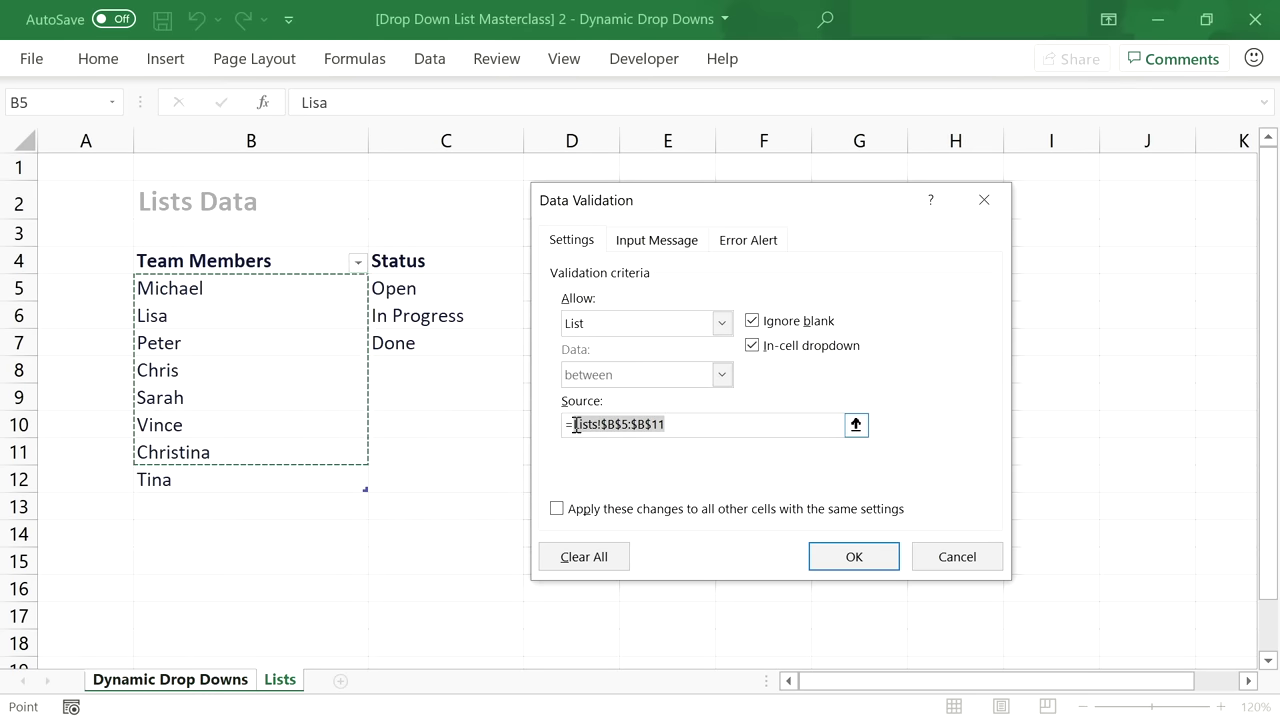
type("=TeamTable")
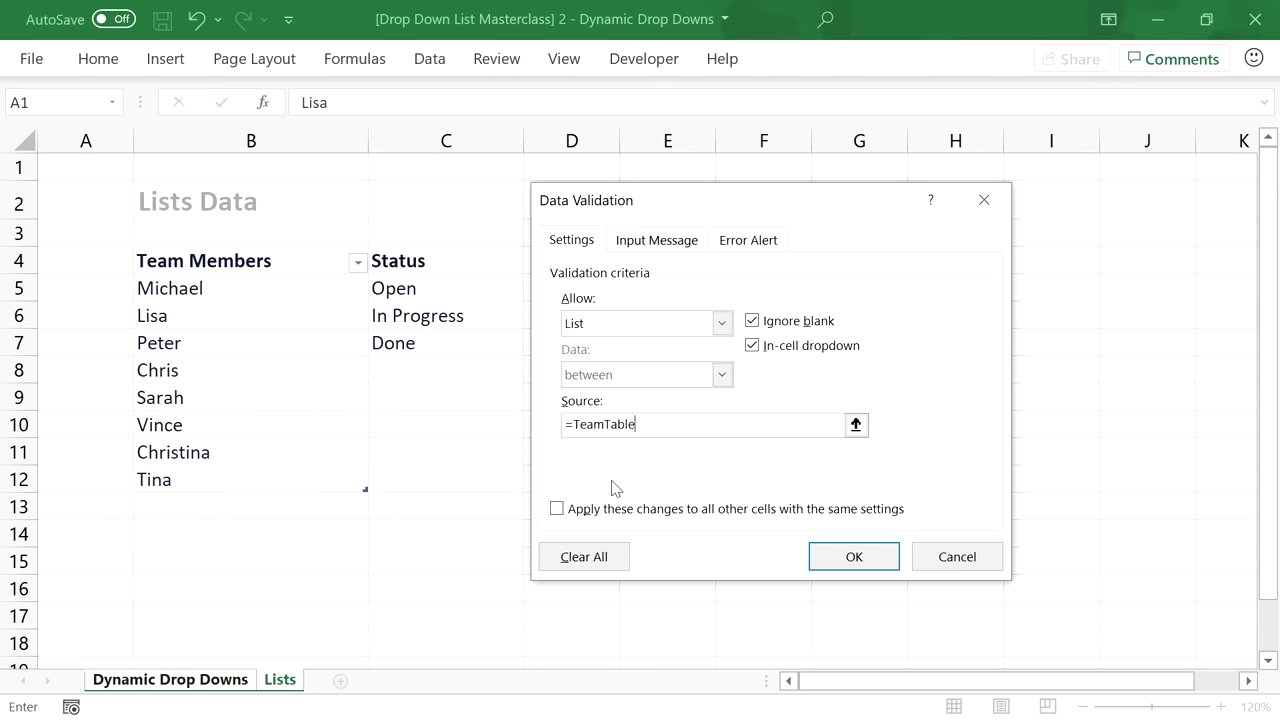
left_click(877, 558)
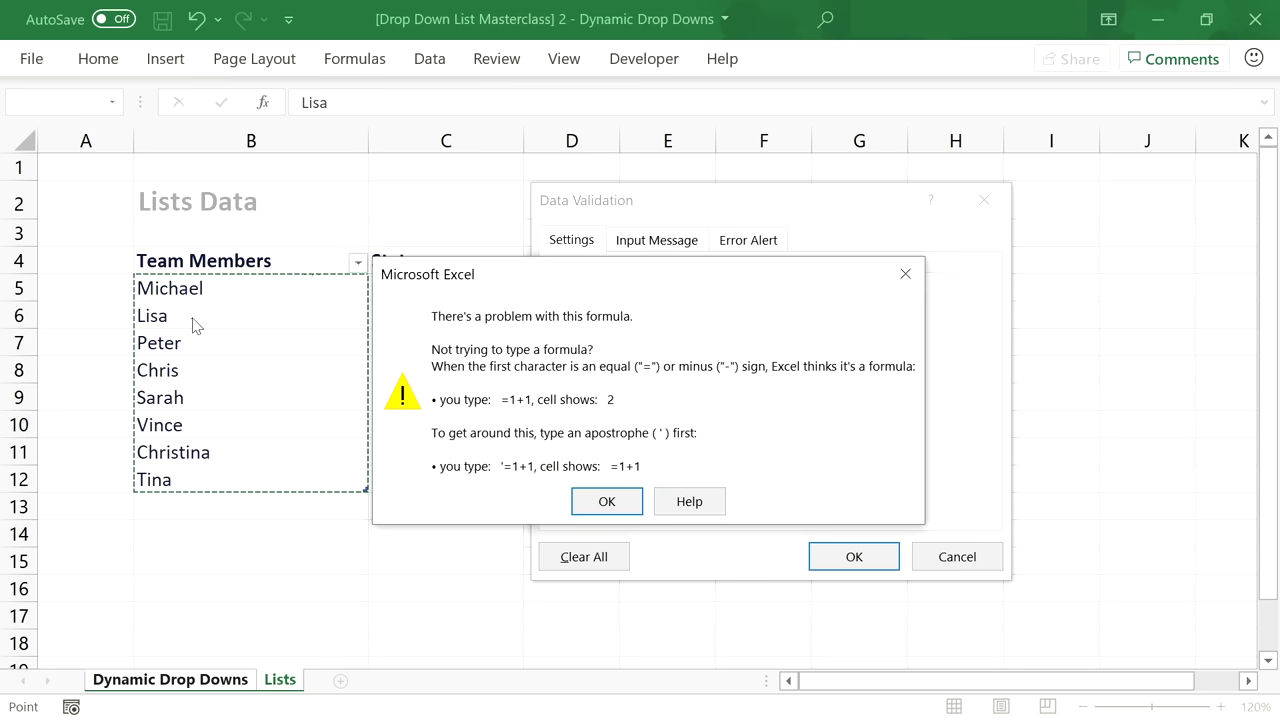
left_click(606, 501)
left_click(573, 425)
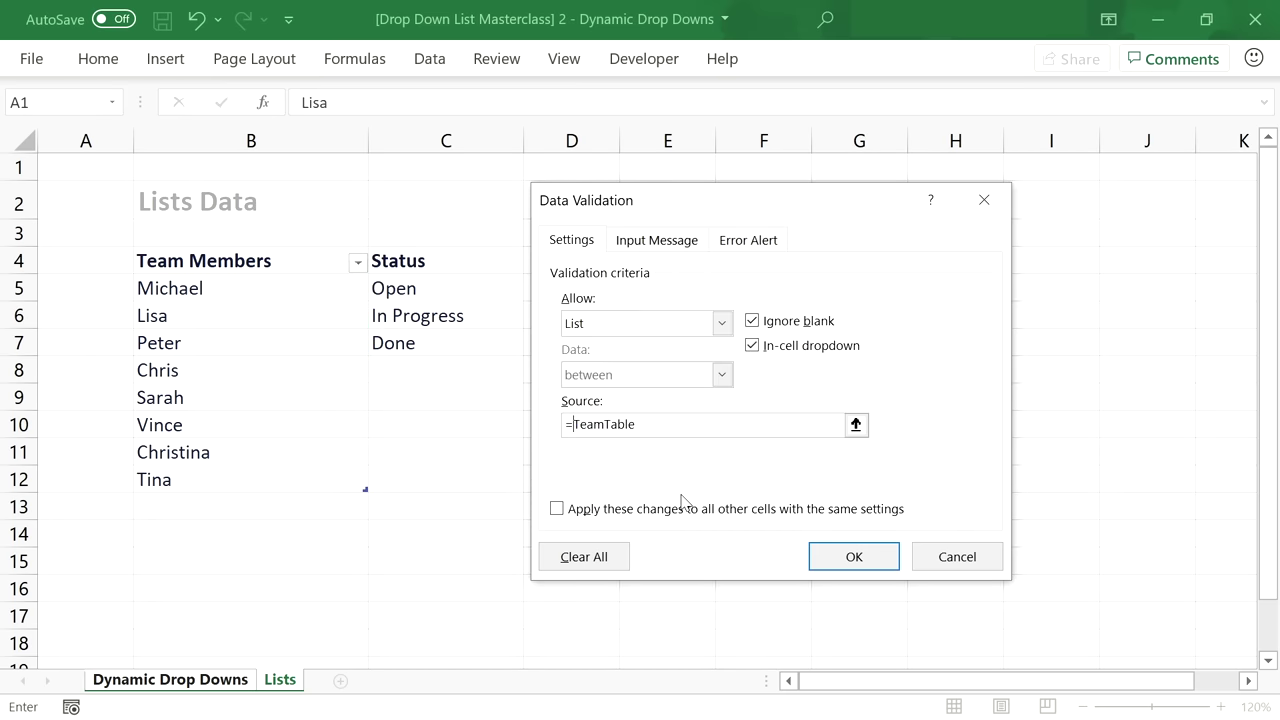
type("INDIRECT(\"")
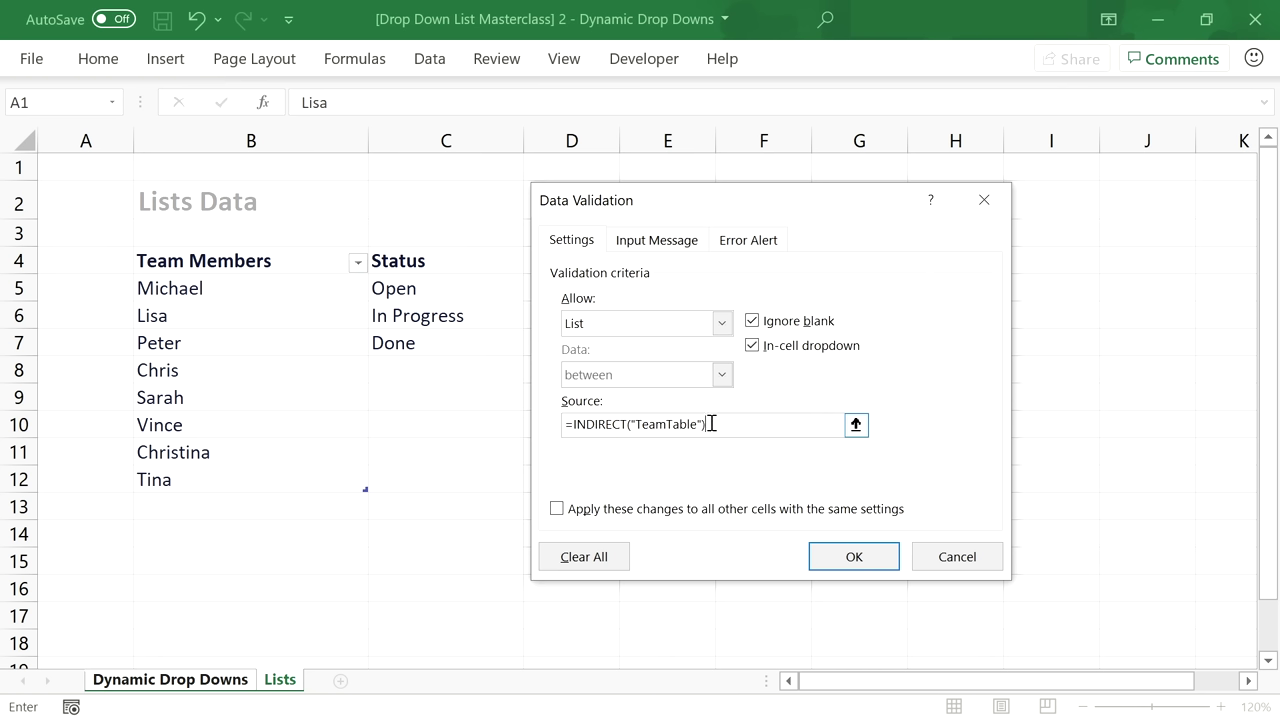
left_click(557, 509)
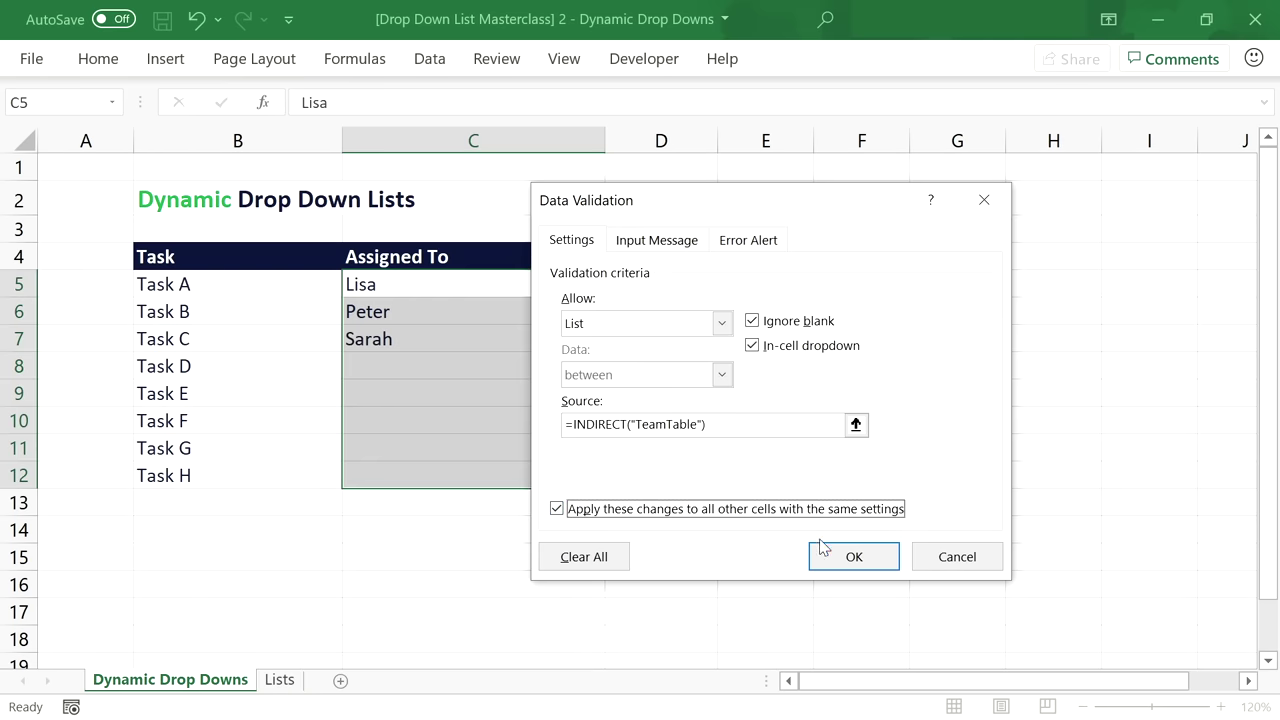
left_click(848, 557)
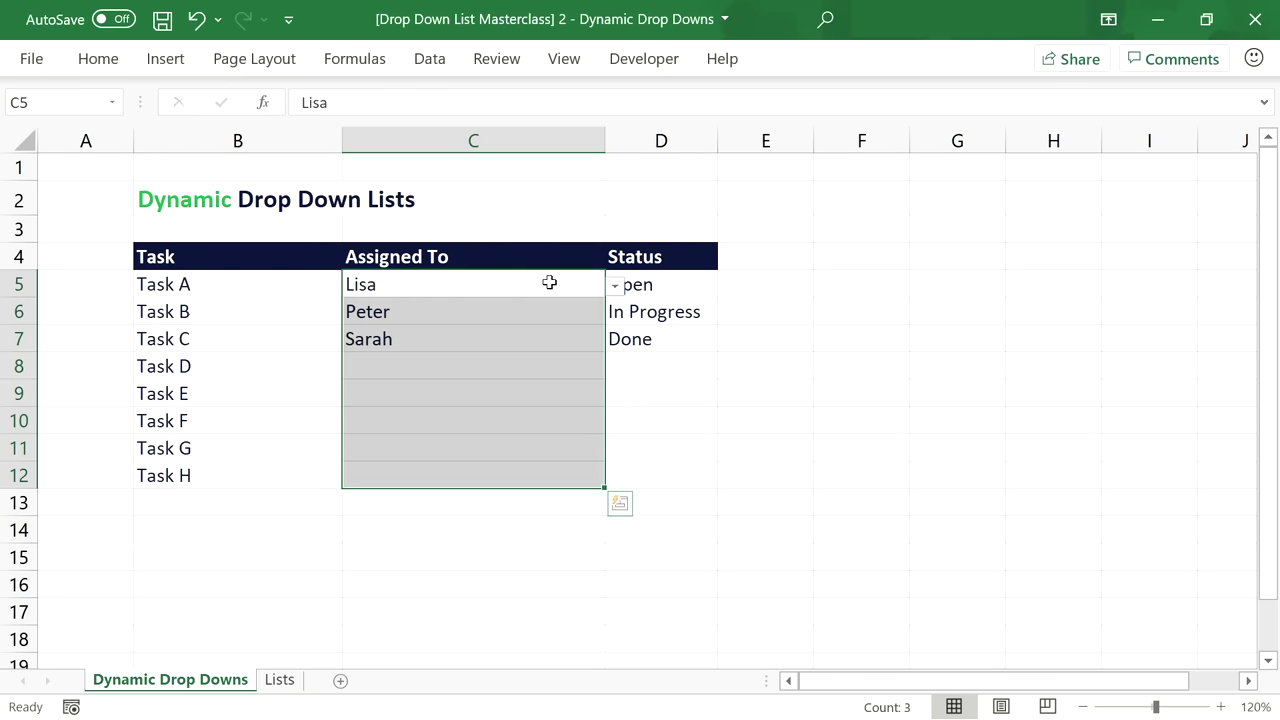
Assign Tina to Task A and keep Peter on Task B.
left_click(551, 282)
left_click(614, 286)
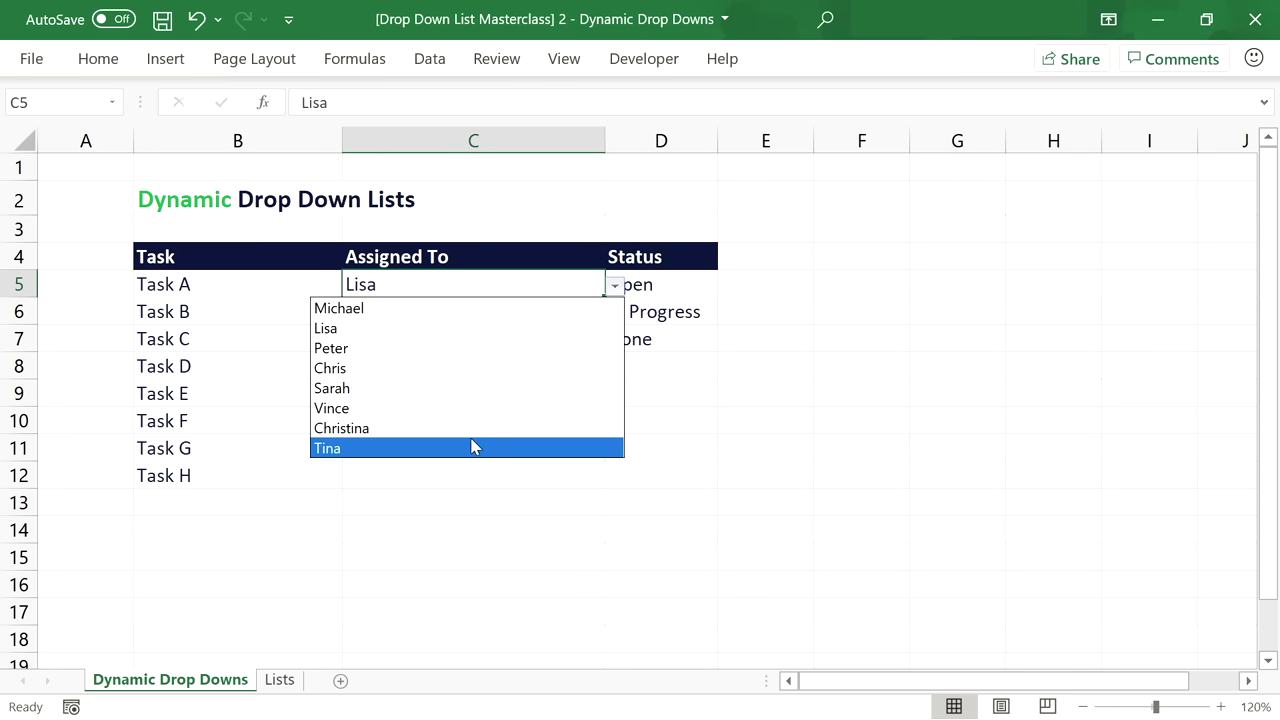
left_click(473, 447)
left_click(535, 313)
left_click(612, 315)
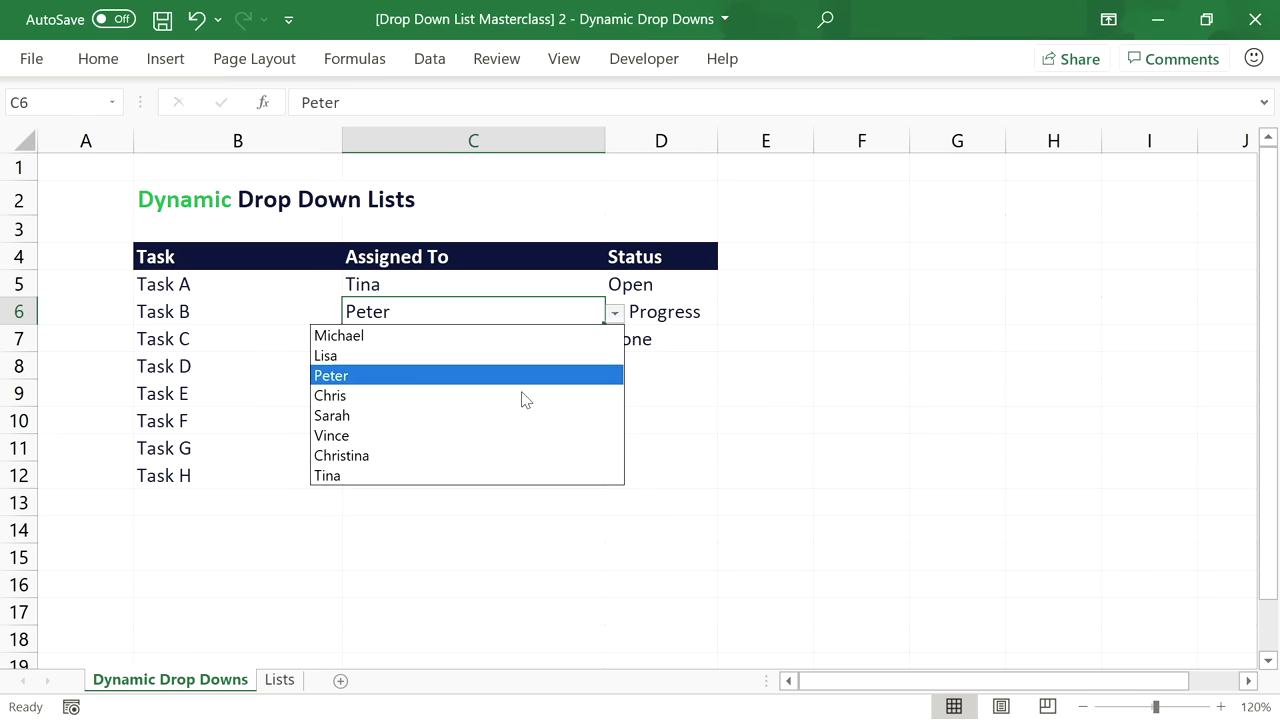
left_click(585, 375)
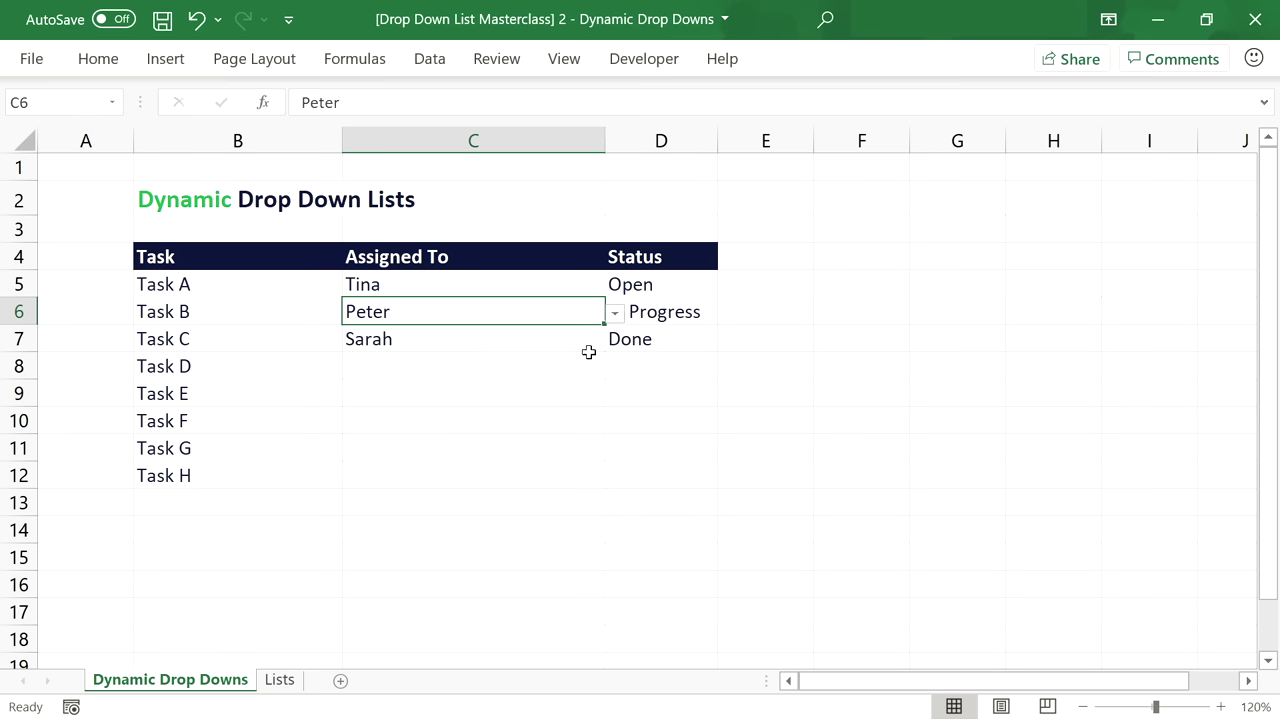
Add Thomas below Tina on Lists and check whether the assignee drop-downs list him.
left_click(279, 680)
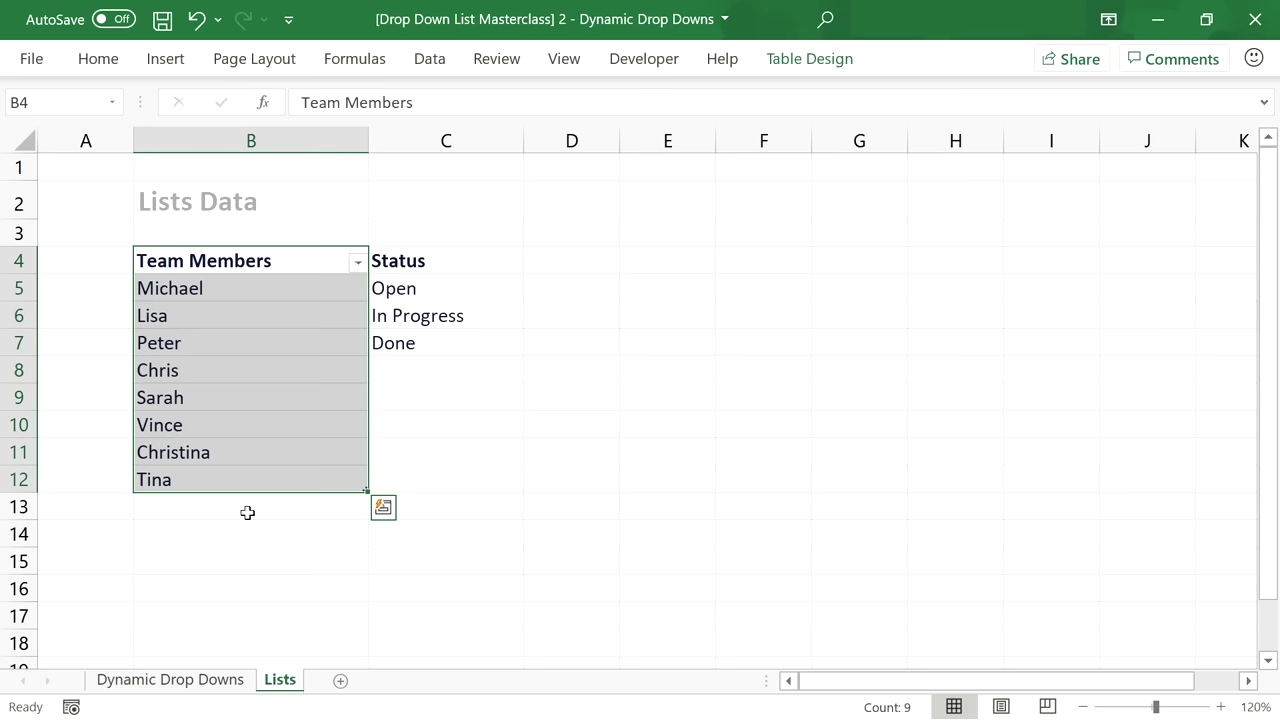
left_click(247, 512)
type("Thomas")
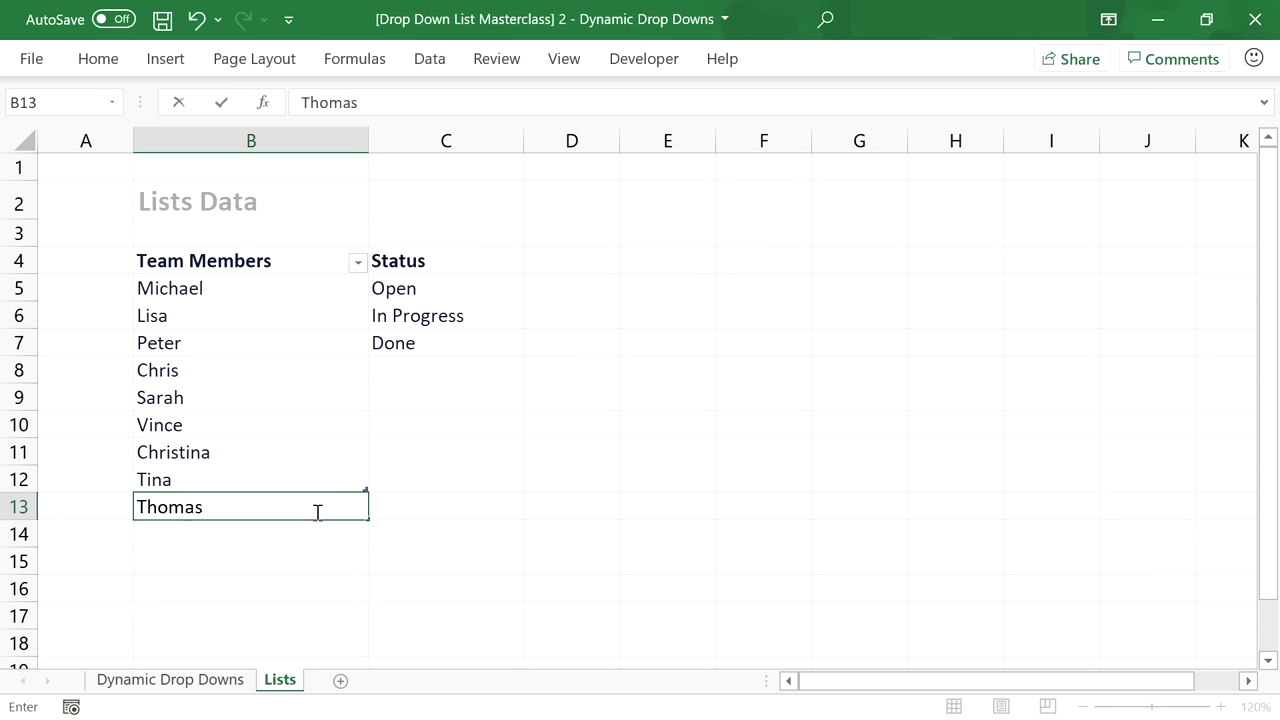
key("Return")
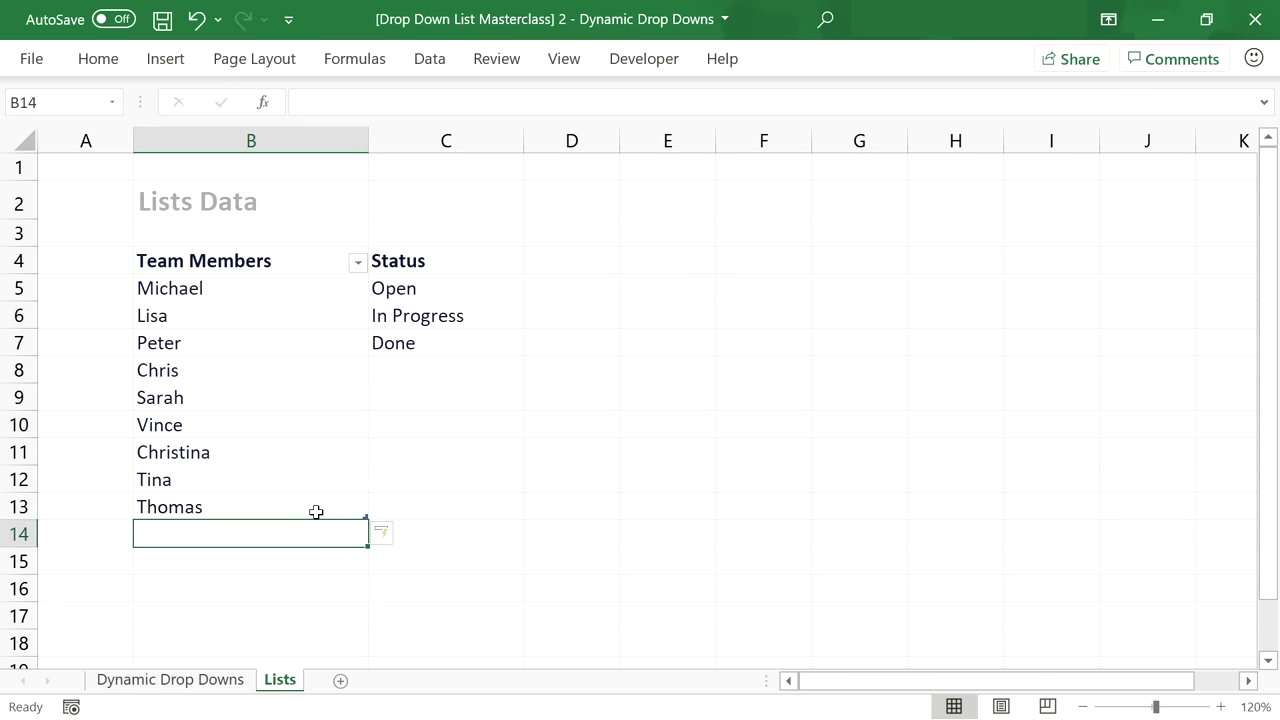
left_click(232, 679)
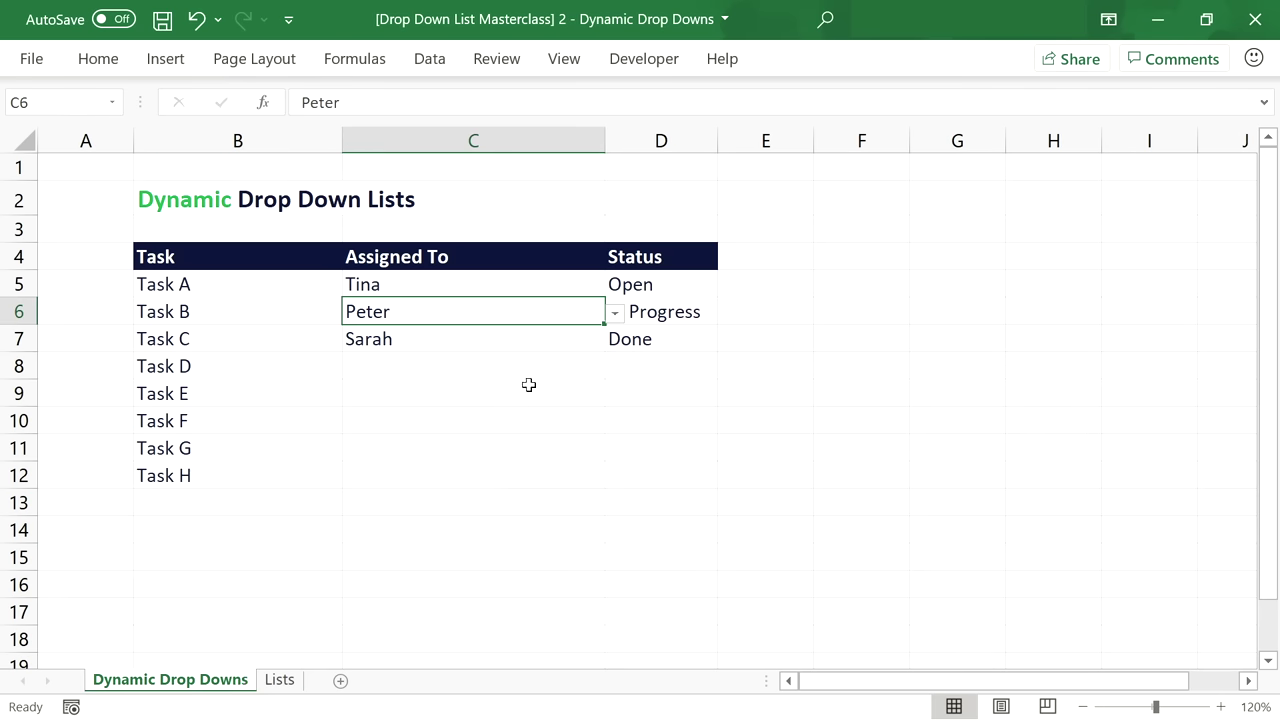
left_click(614, 316)
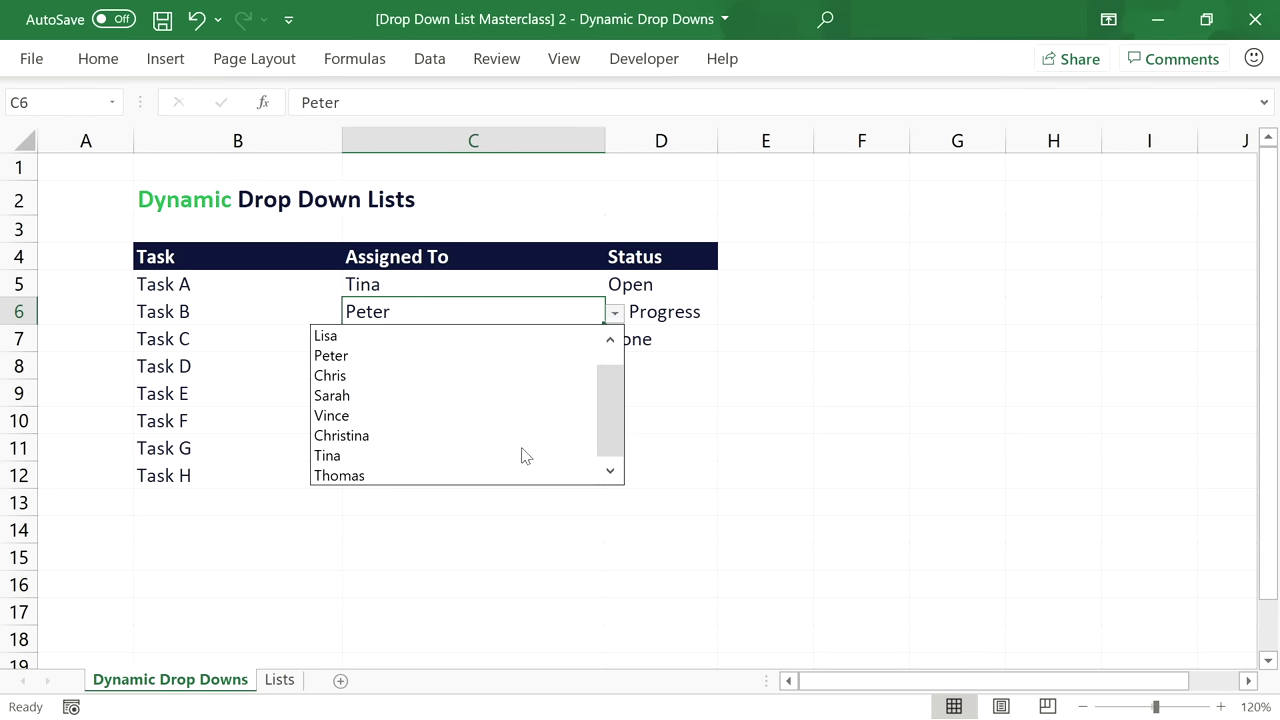
left_click(613, 318)
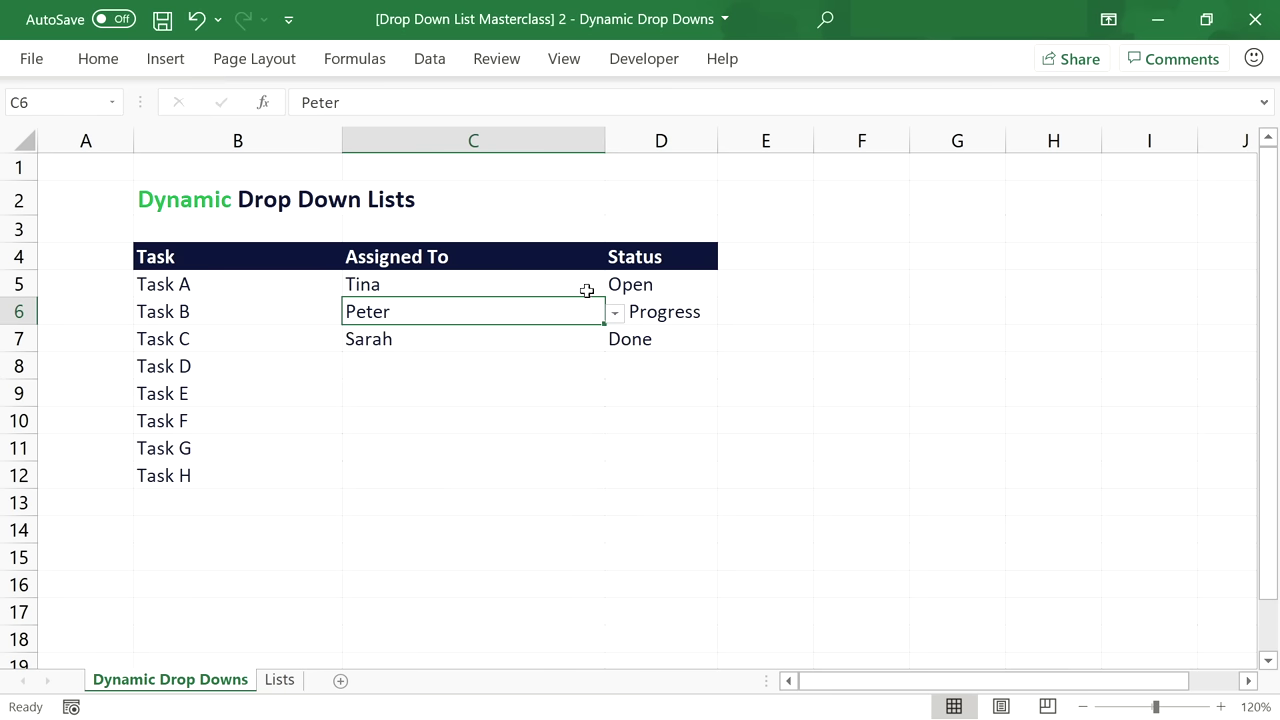
left_click(588, 288)
left_click(614, 286)
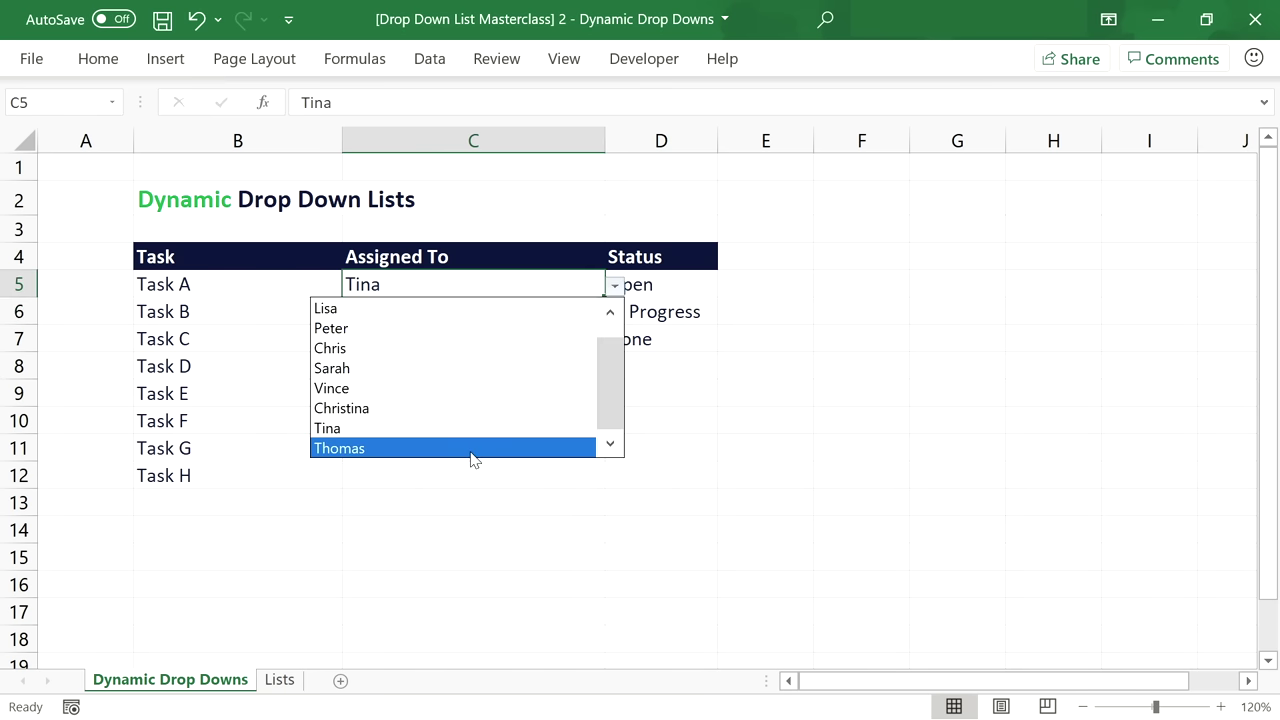
left_click(616, 287)
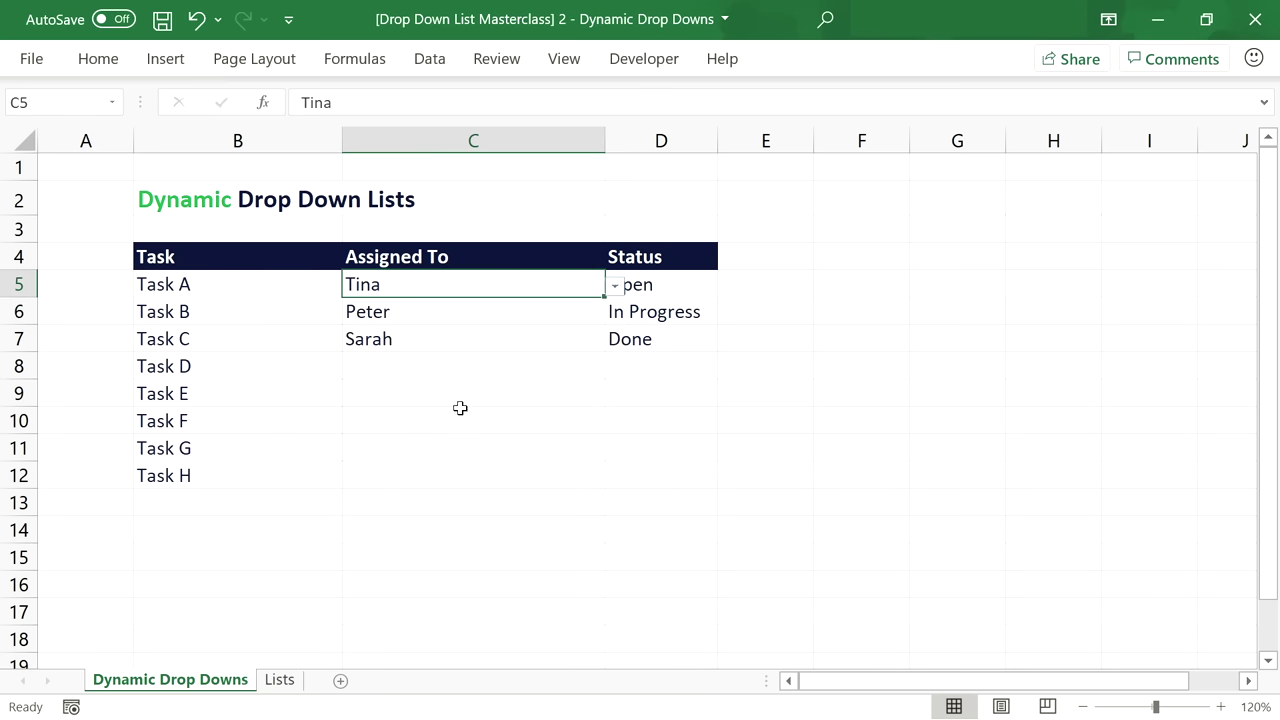
Clear Tina and Thomas from B12:B13 and recheck C5's name list.
left_click(285, 680)
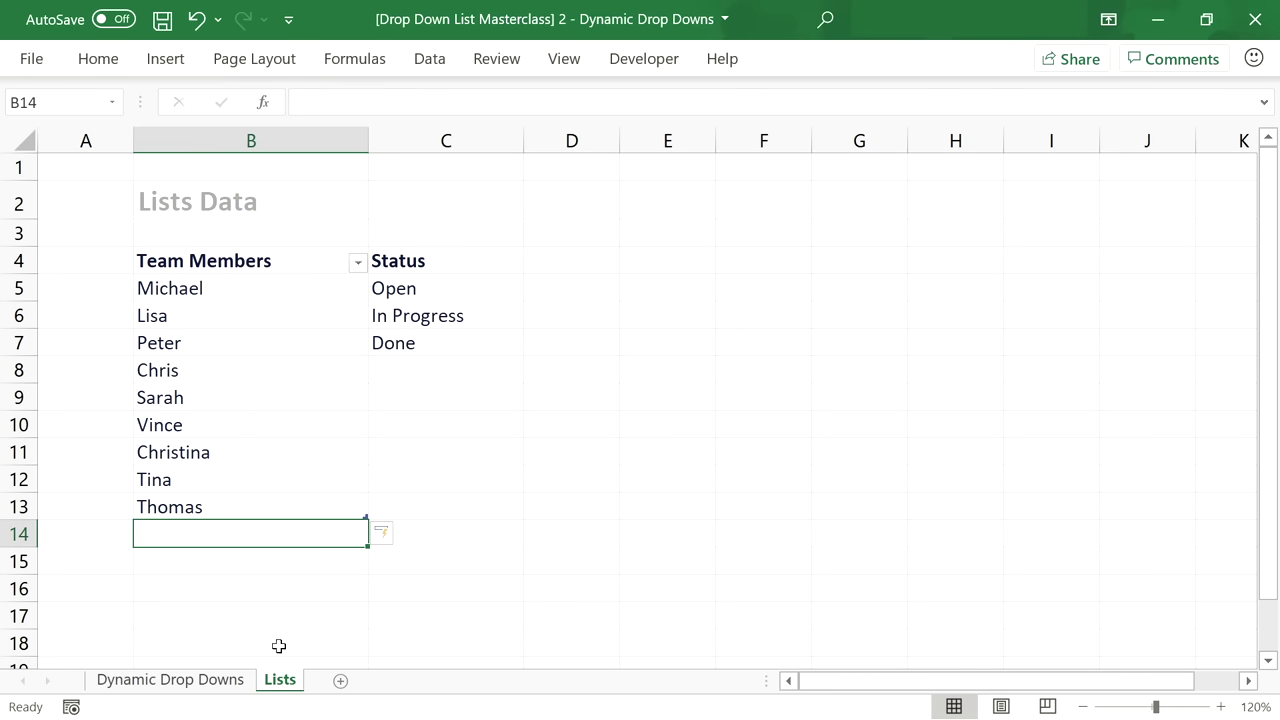
left_click_drag(280, 508, 287, 481)
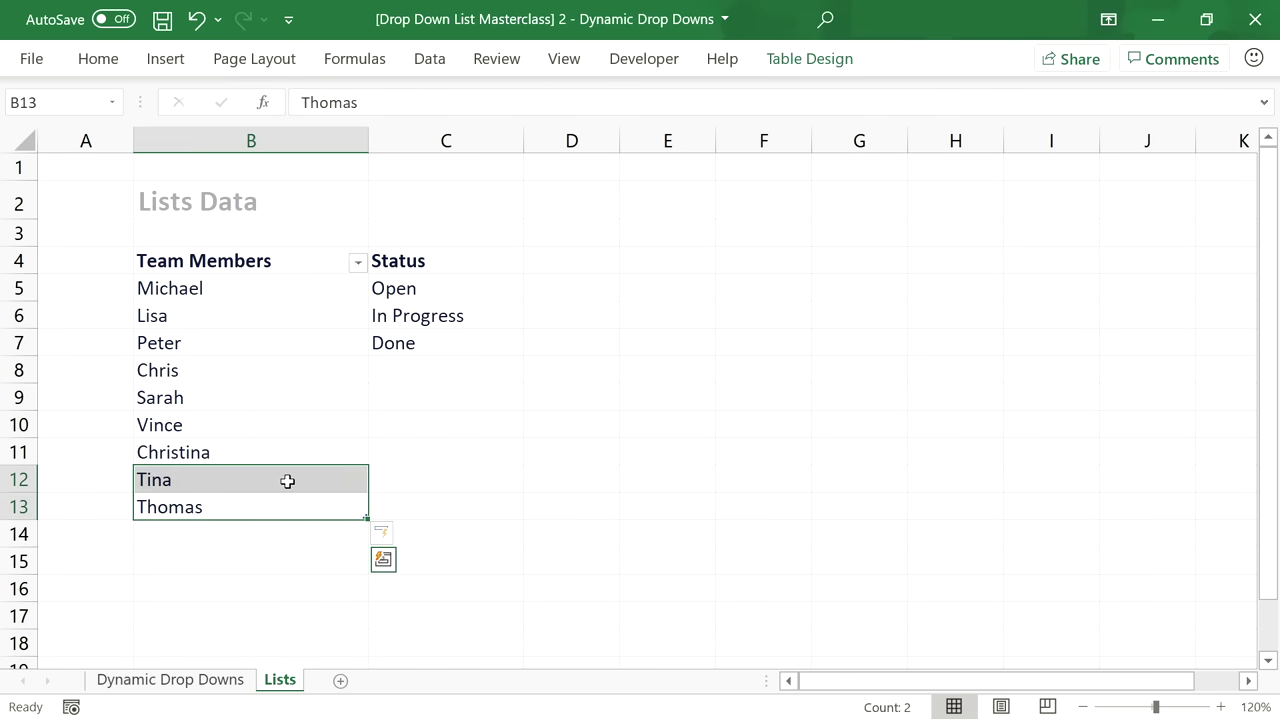
key("Delete")
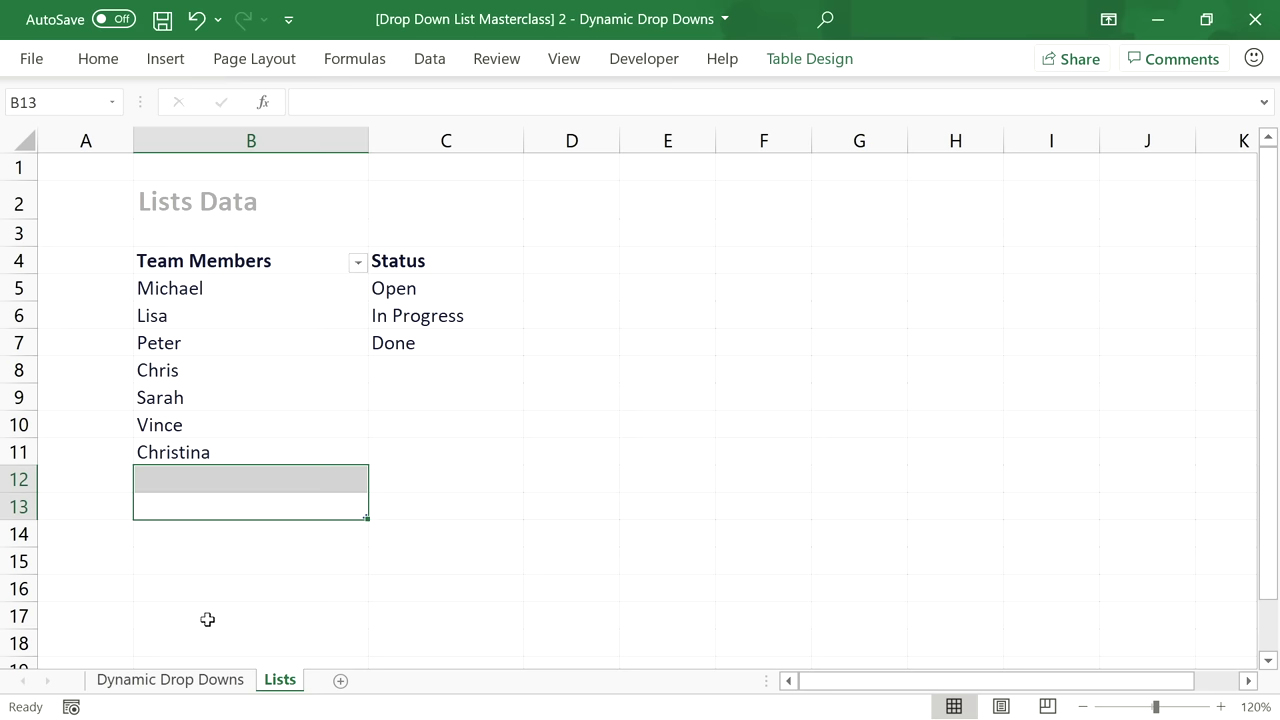
left_click(205, 680)
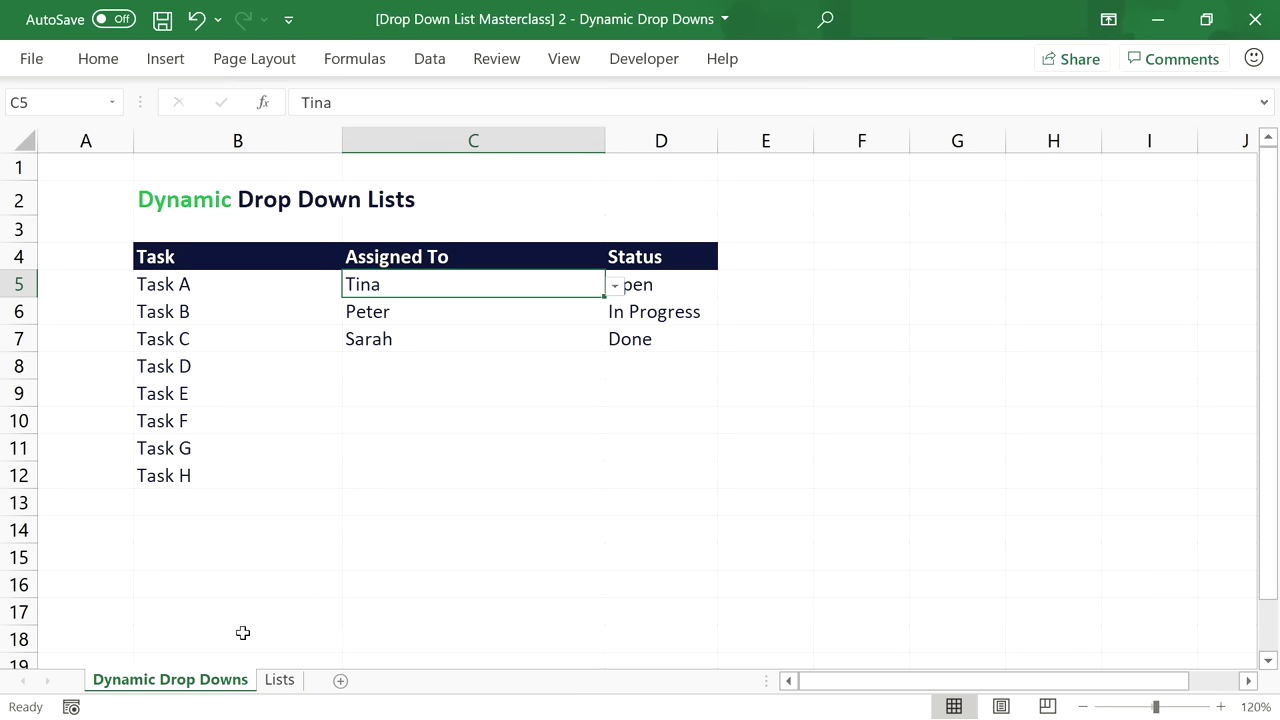
left_click(615, 286)
left_click_drag(603, 342, 604, 355)
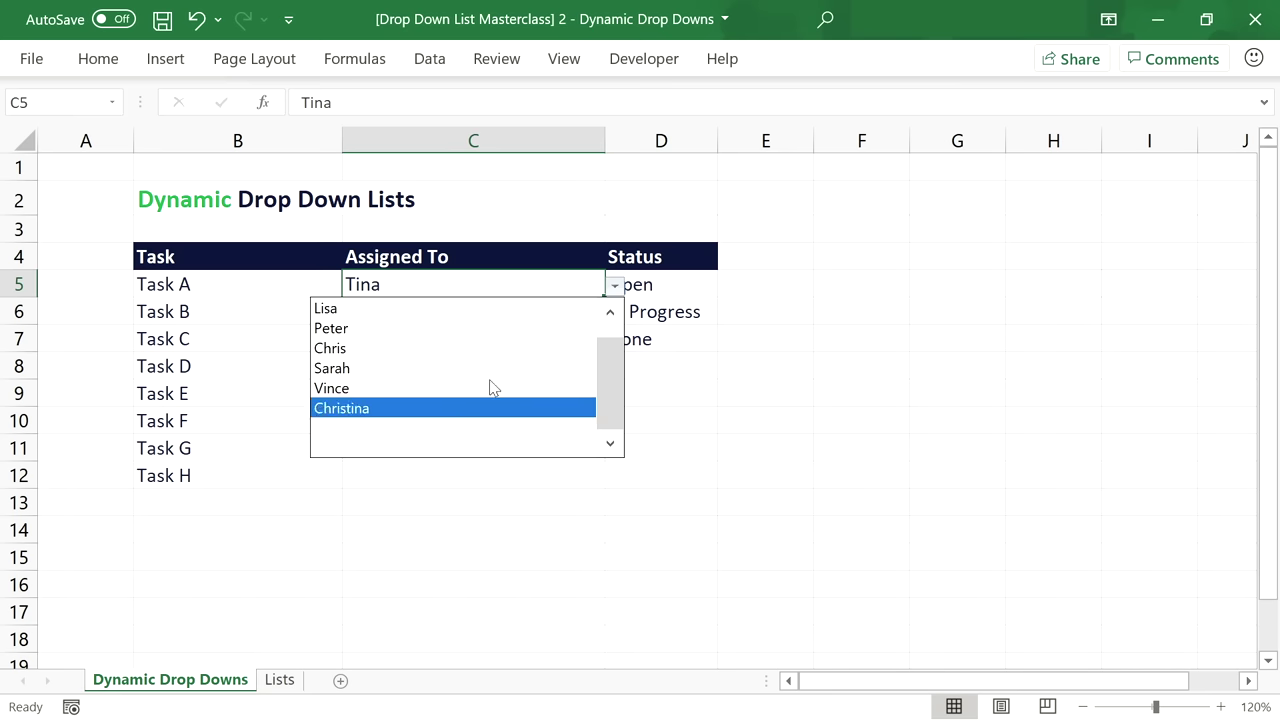
left_click_drag(606, 364, 617, 350)
left_click(617, 286)
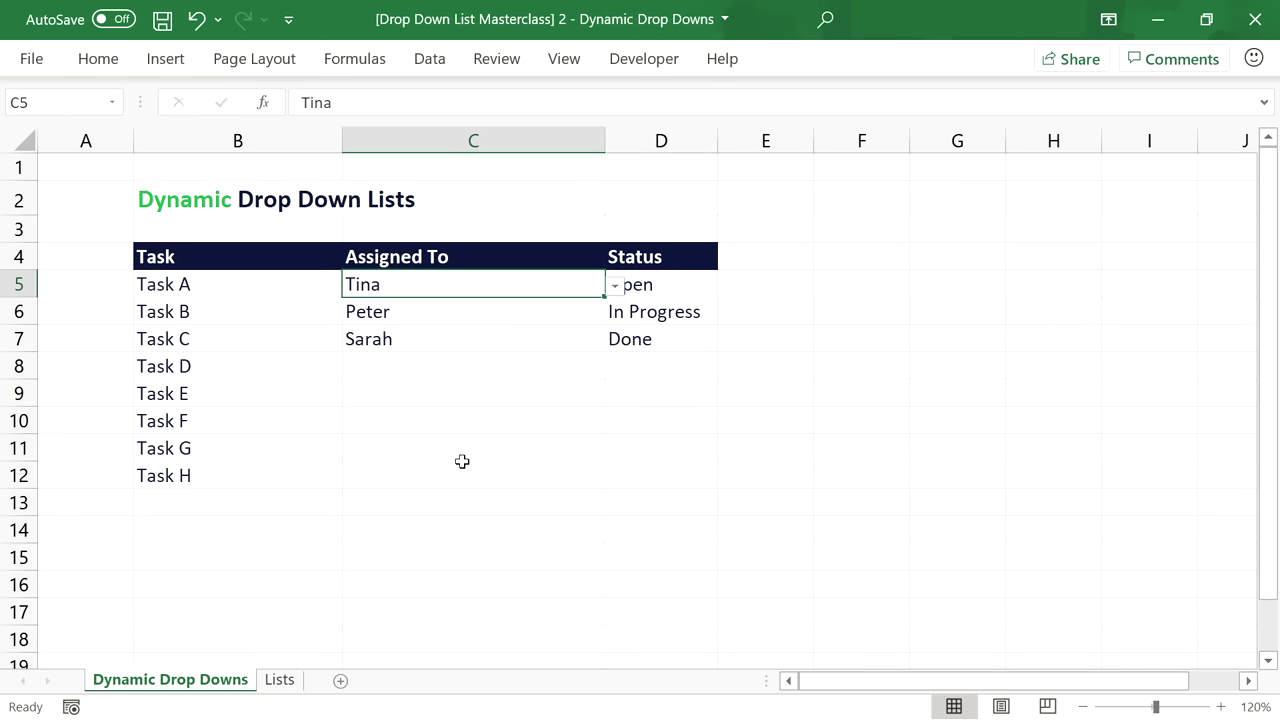
Resize the Team Members table so it ends at Christina in row 11.
left_click(282, 683)
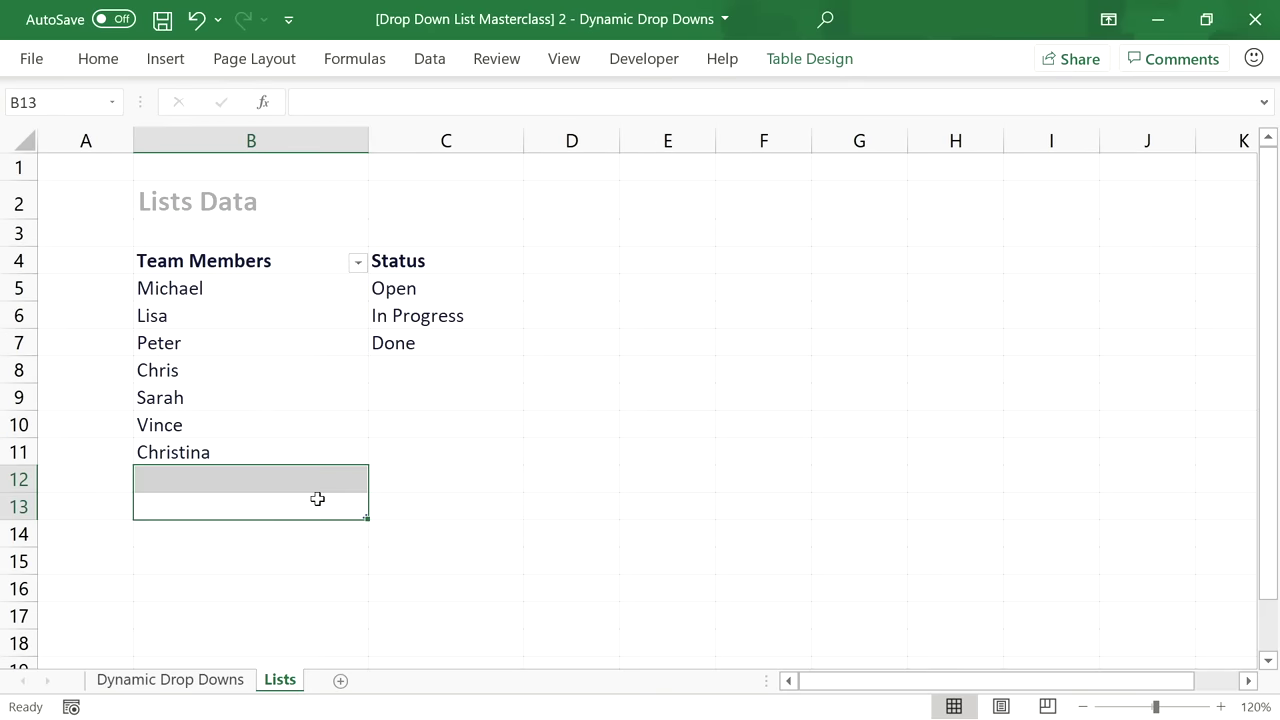
left_click(326, 533)
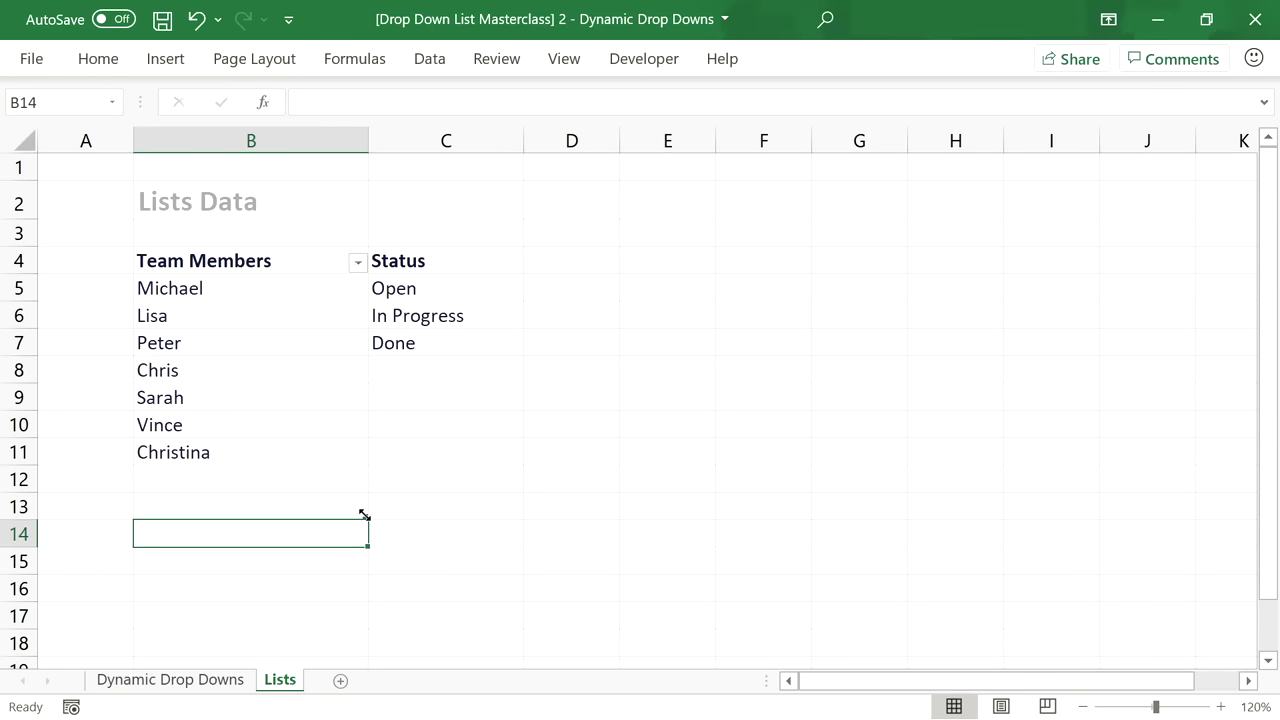
left_click_drag(365, 507, 360, 466)
left_click(265, 441)
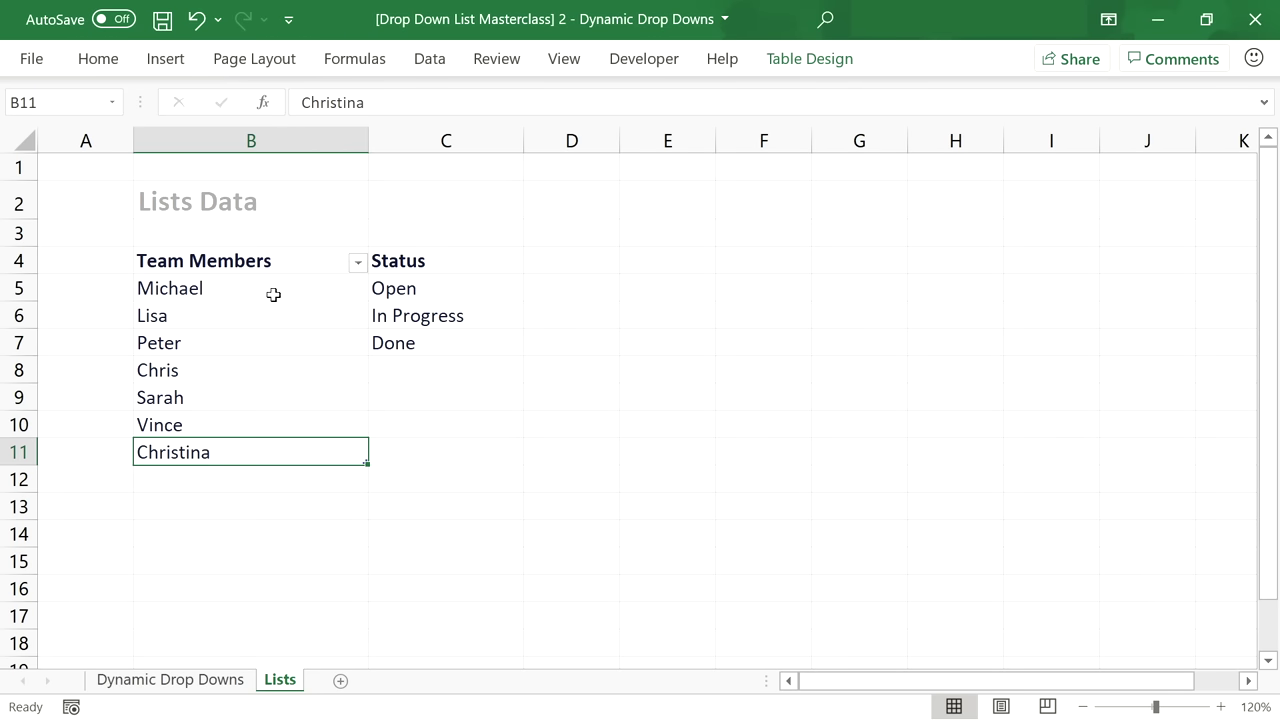
Convert the Team Members table B4:B11 back to a normal range.
left_click_drag(276, 266, 265, 448)
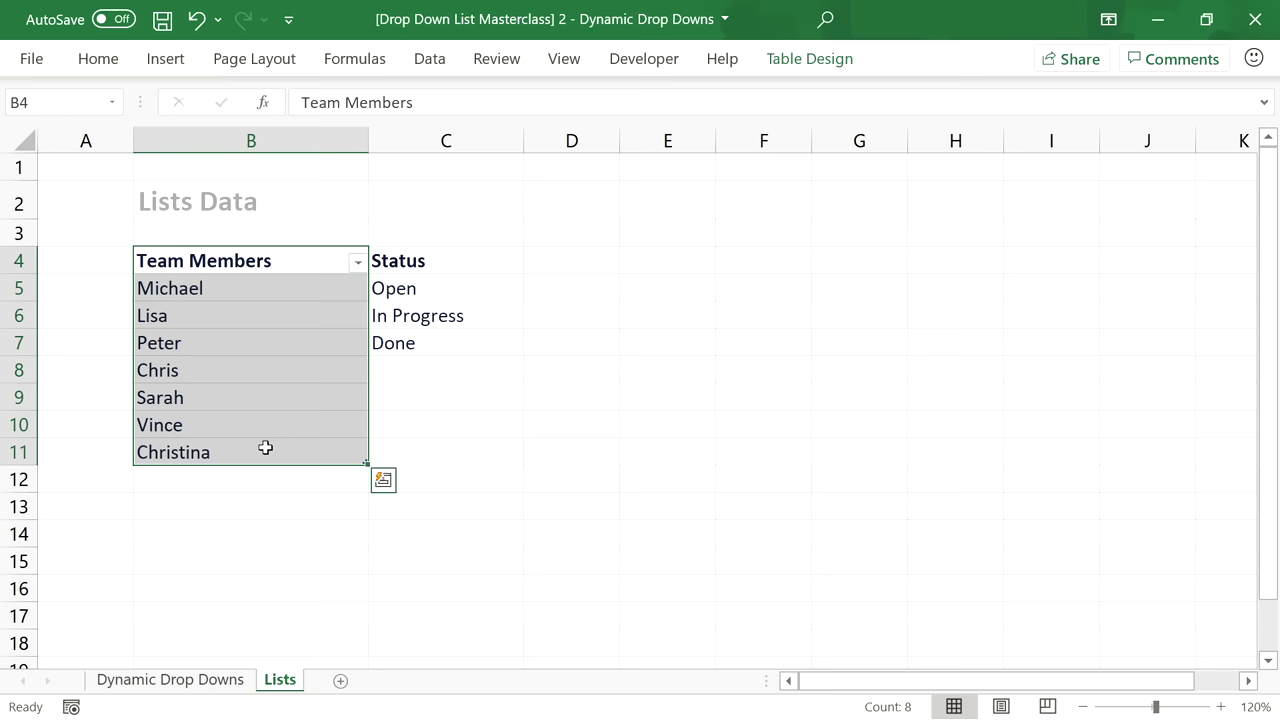
left_click(810, 59)
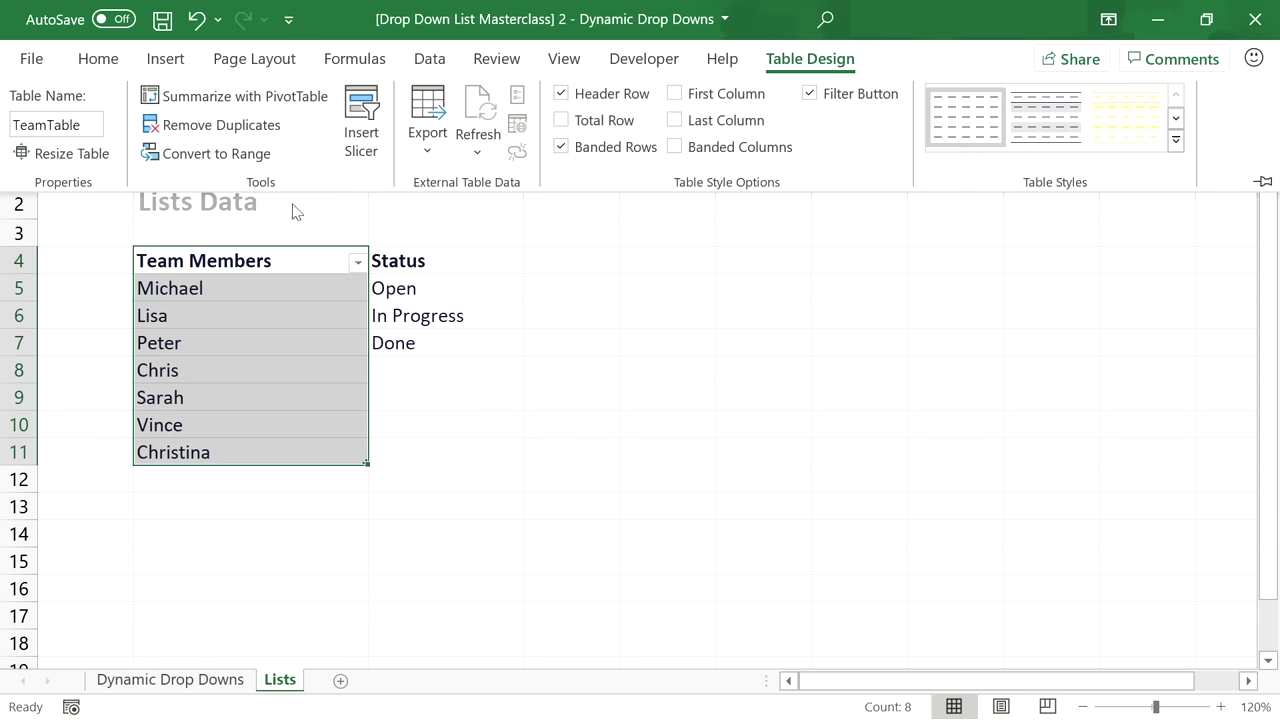
left_click(230, 168)
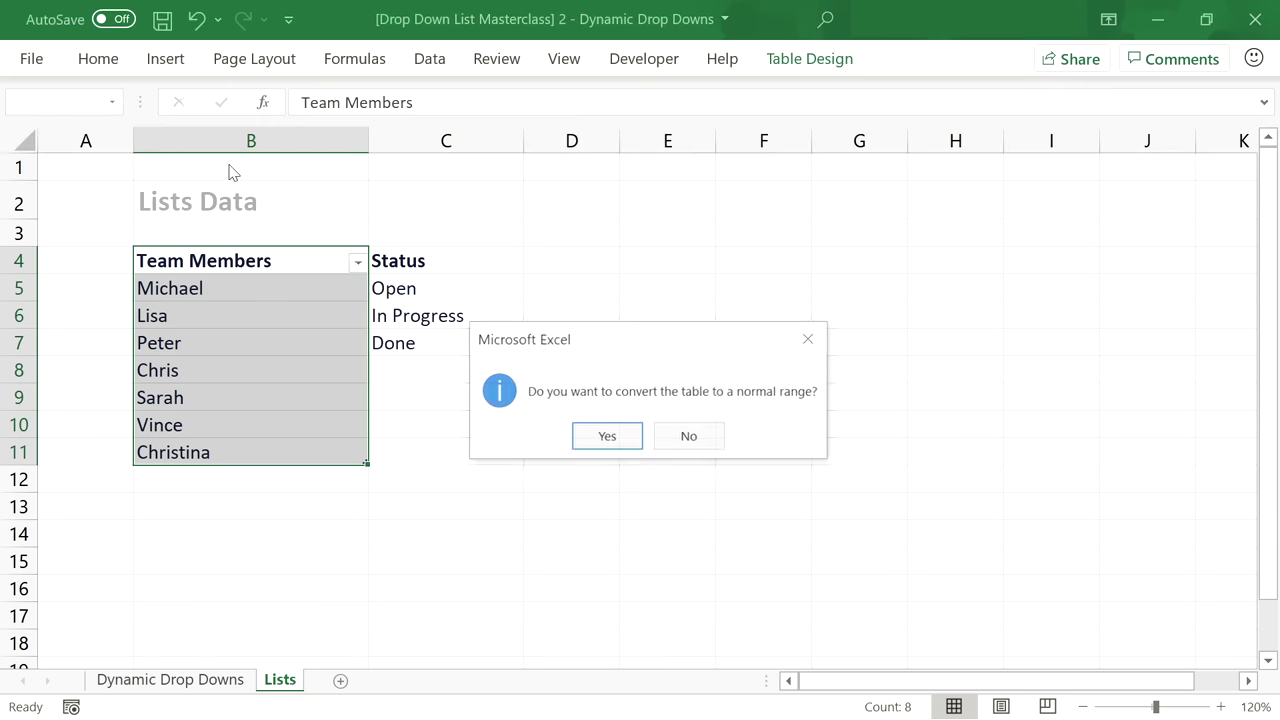
left_click(603, 436)
left_click(646, 283)
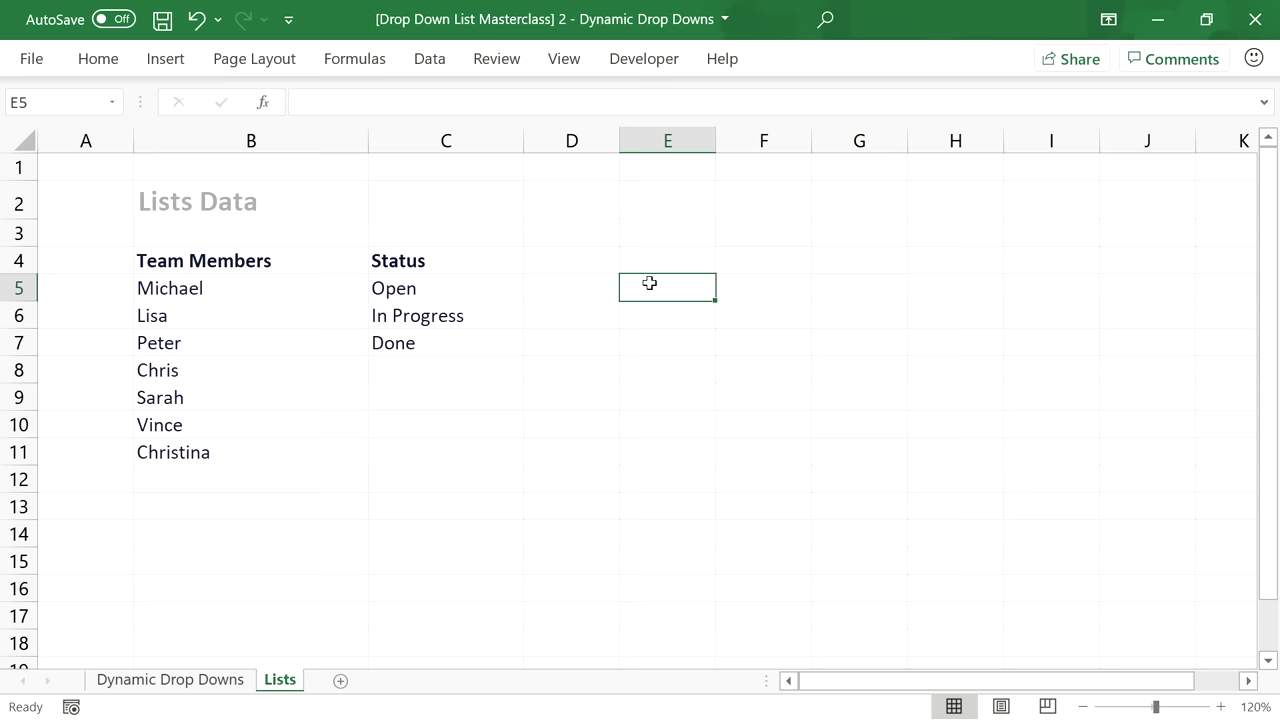
Begin E5's formula as =OFFSET($B$5,,,COUNTA( with an absolute B5 anchor.
type("=OFFSET(")
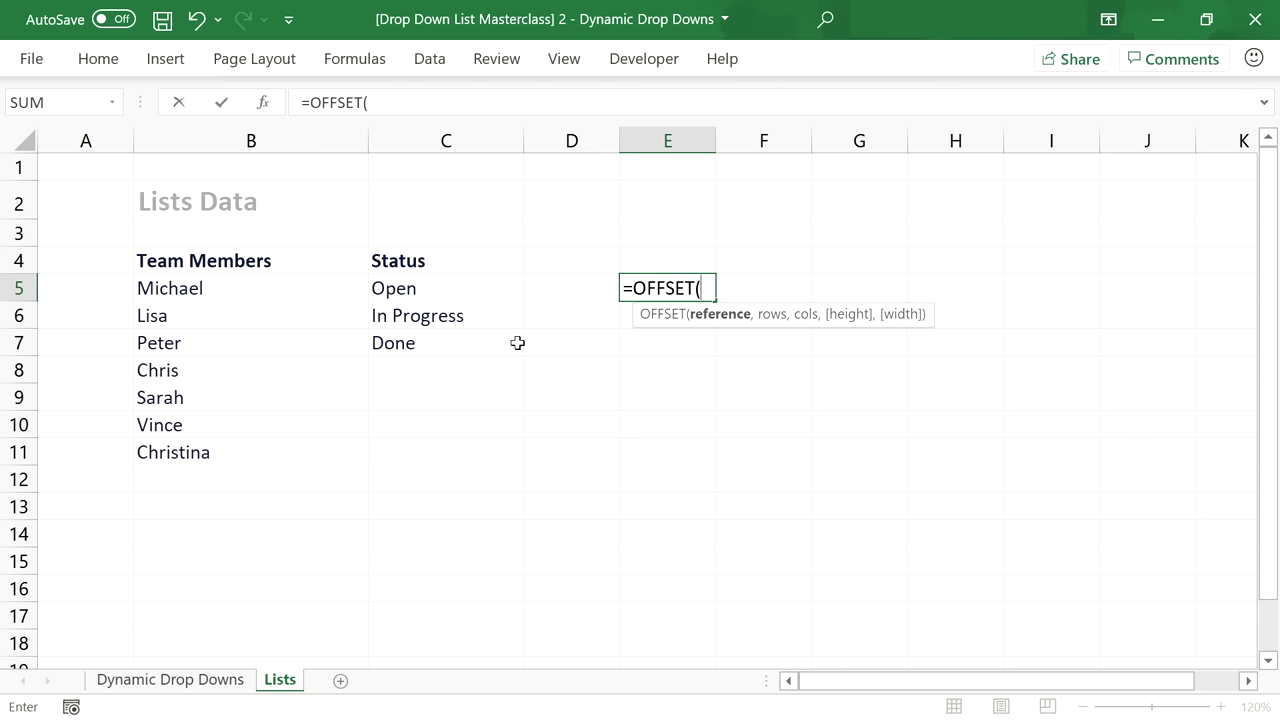
left_click(221, 288)
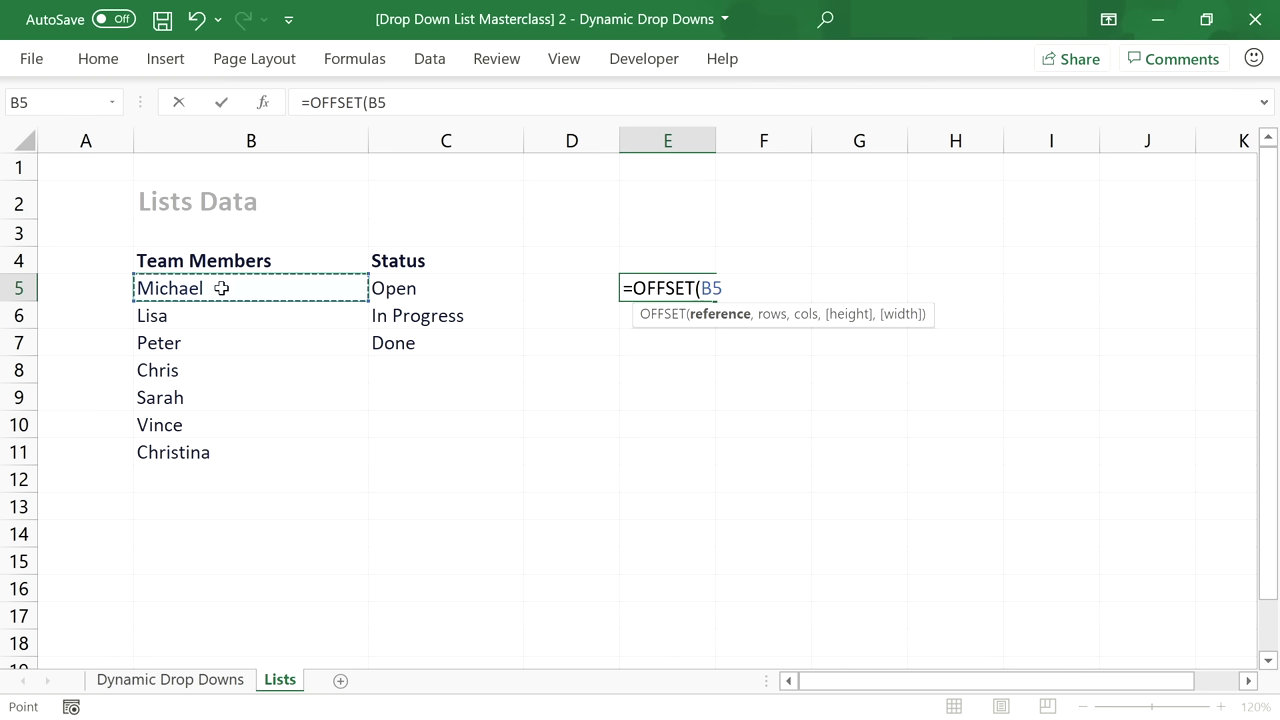
key("F4")
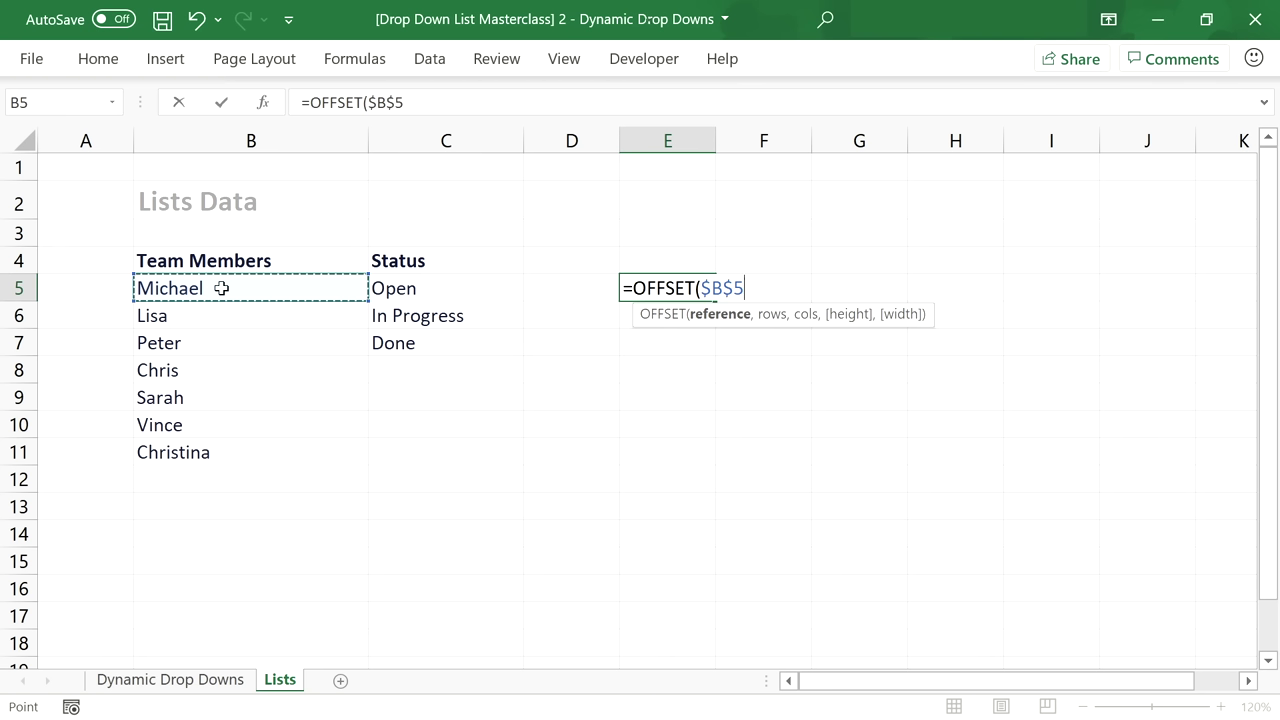
type(",")
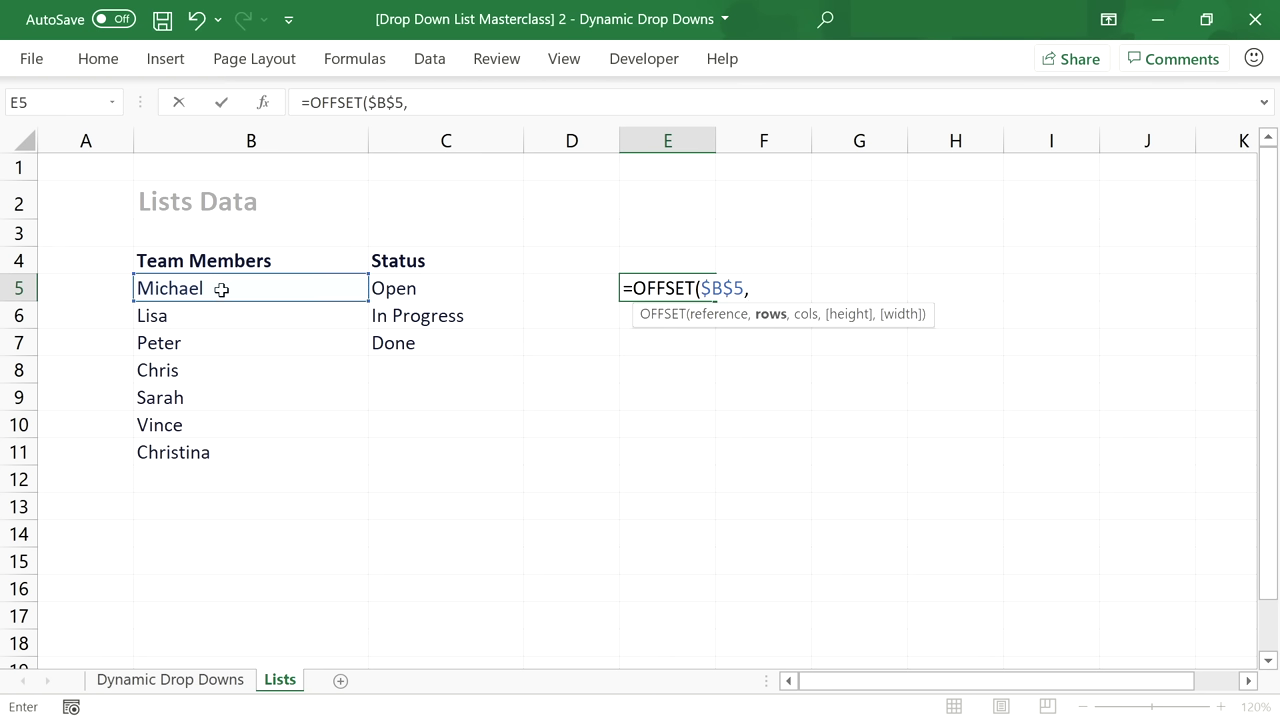
type(",,")
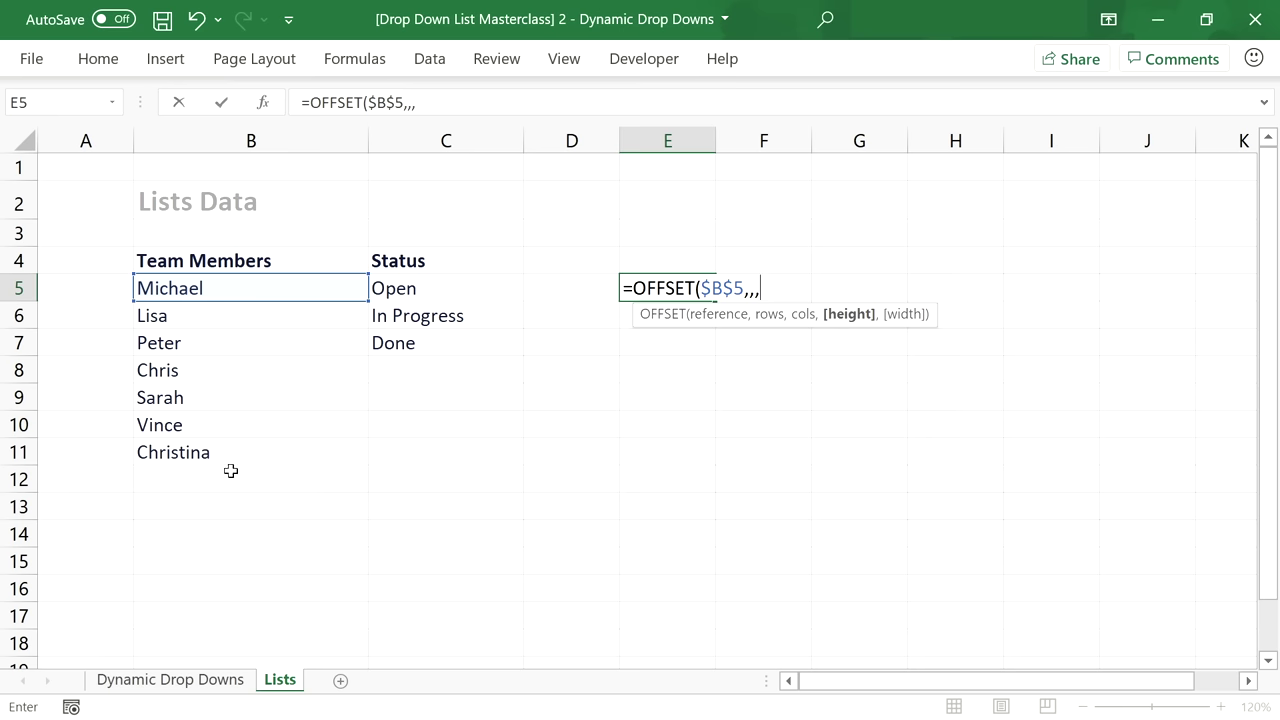
type("COU")
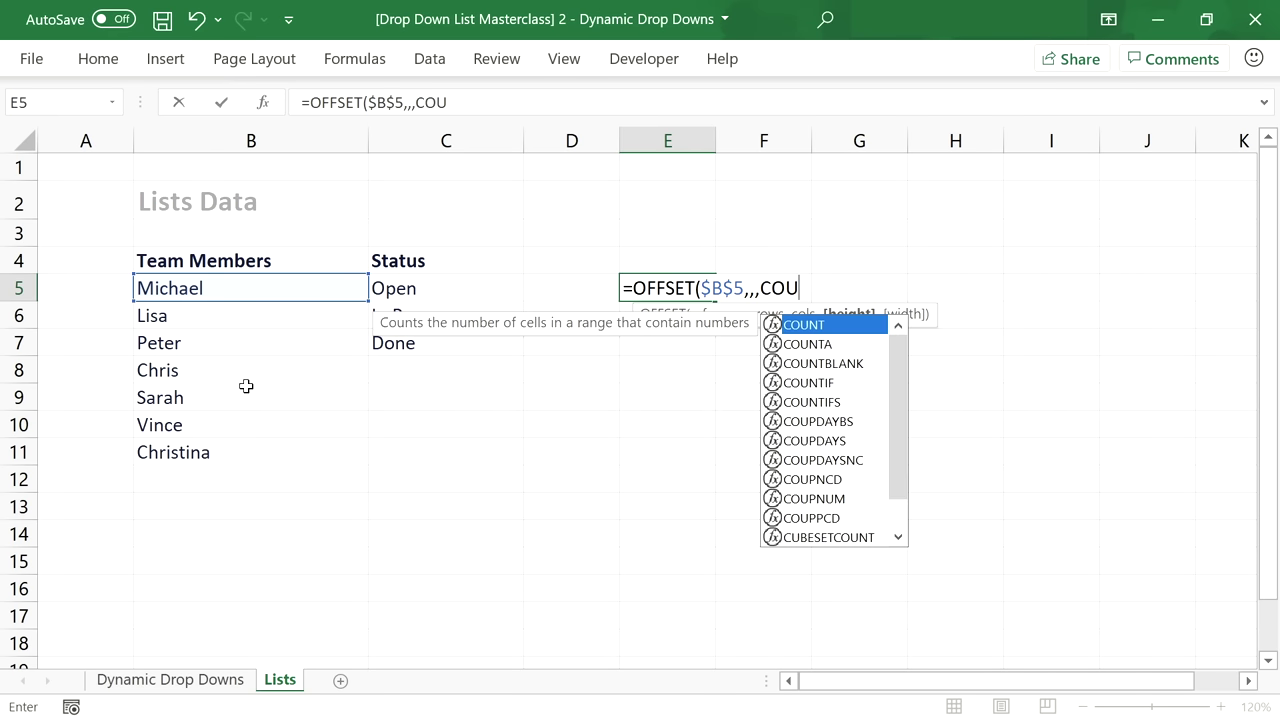
type("NTA(")
key("BackSpace")
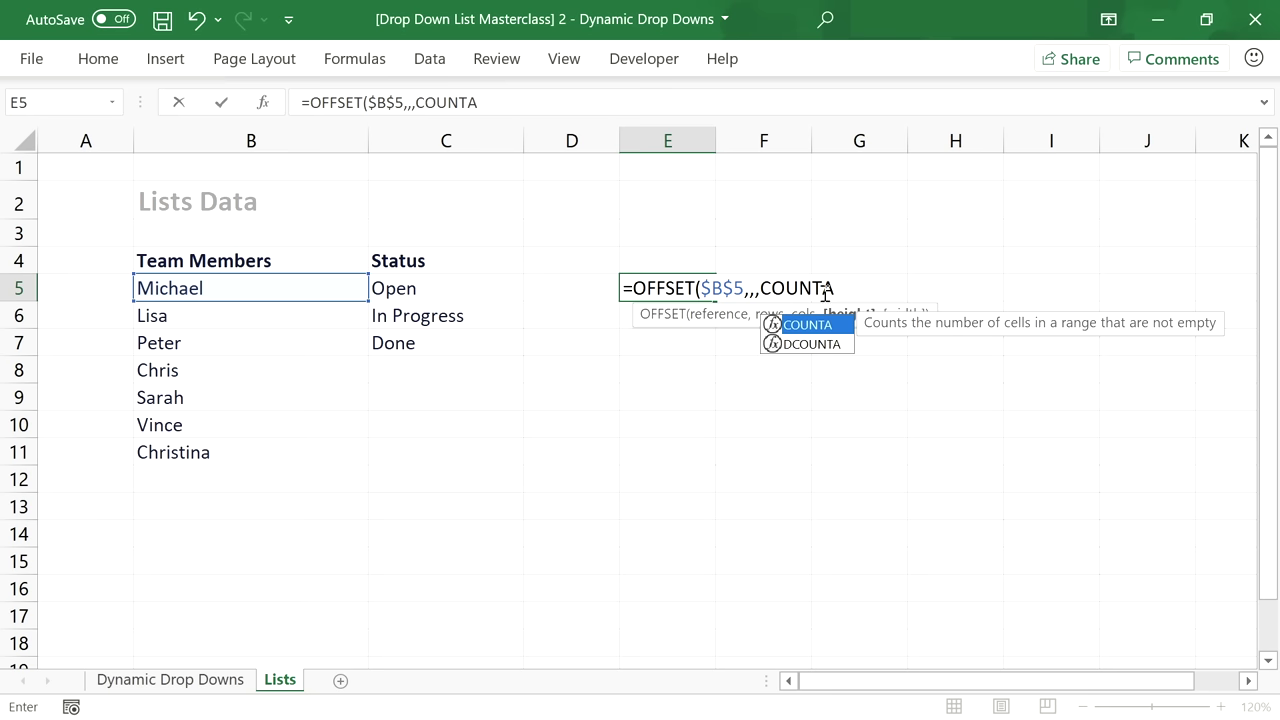
type("(")
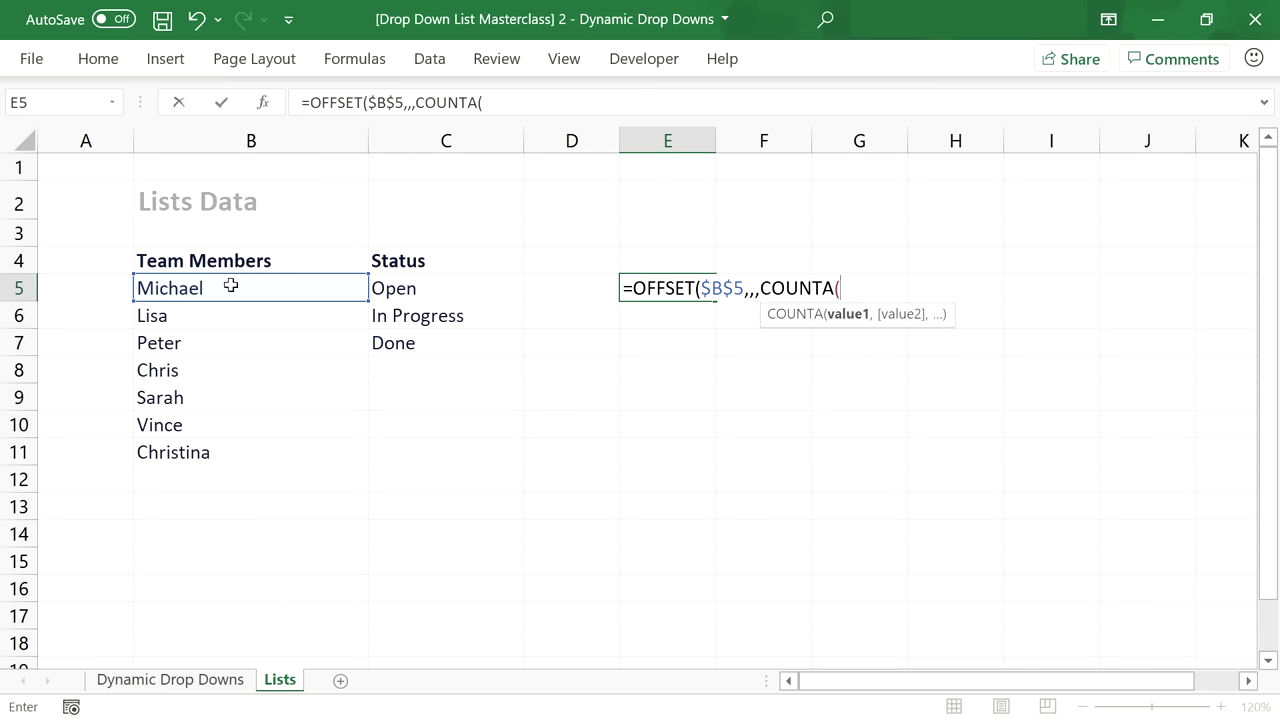
Finish it with the absolute range $B$5:$B$104, spilling seven names into E5:E11.
left_click(230, 286)
key("F8")
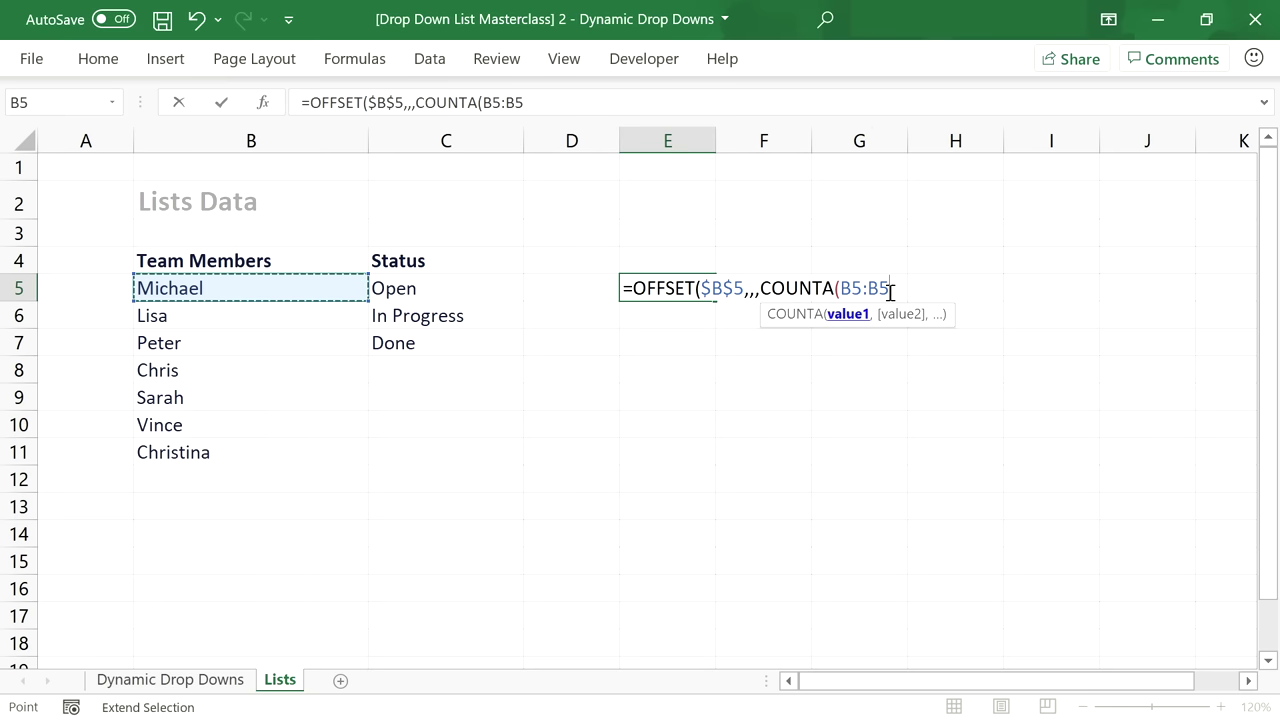
key("BackSpace")
type("104")
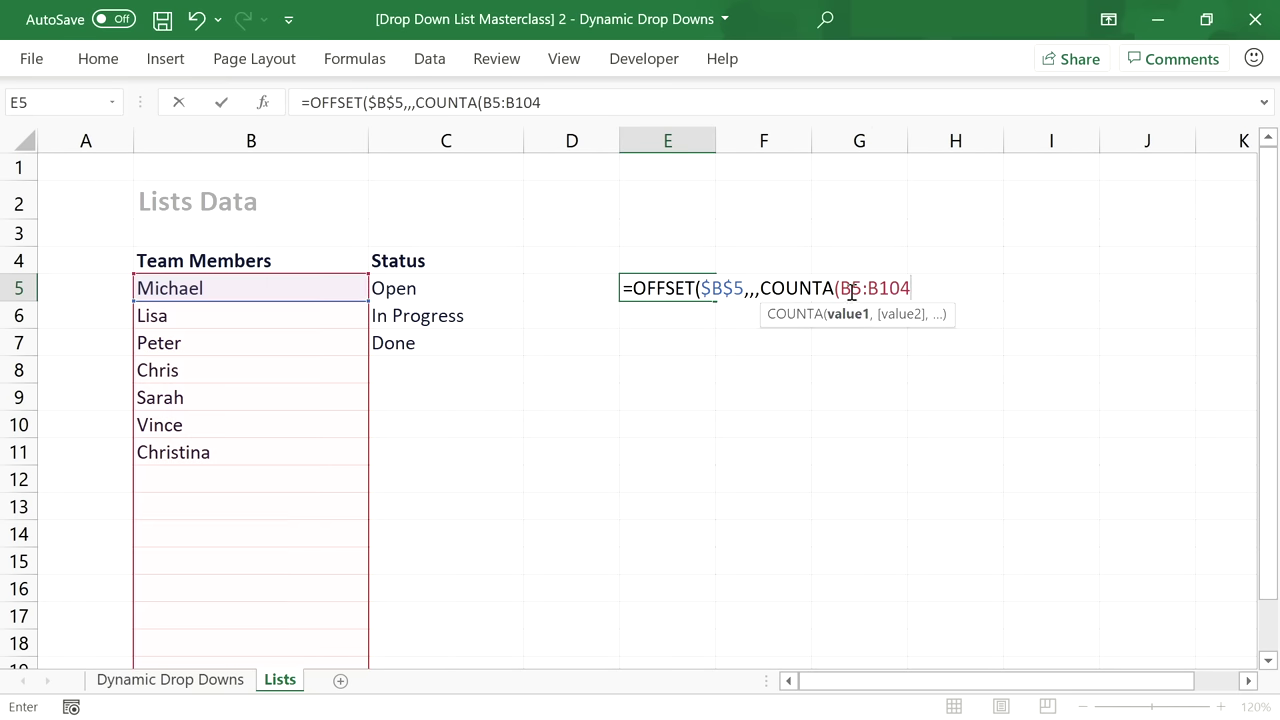
left_click(851, 290)
key("F4")
left_click(917, 288)
key("F4")
left_click(967, 285)
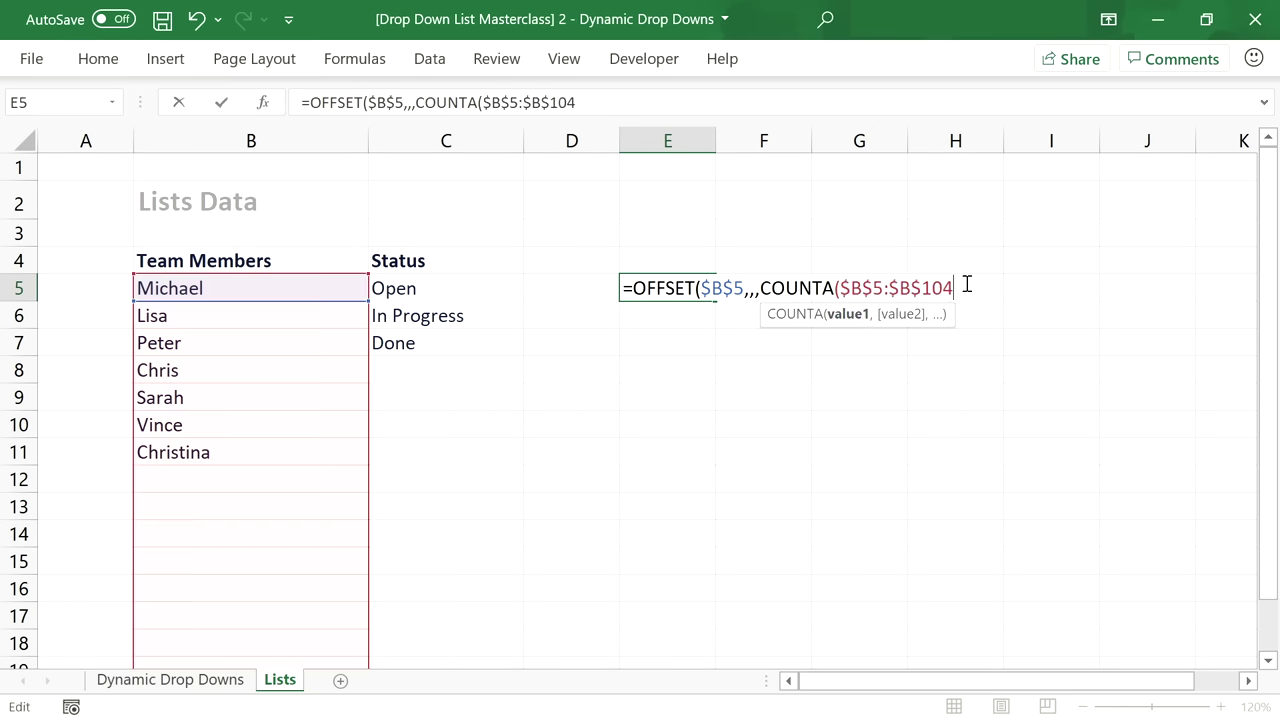
type("))")
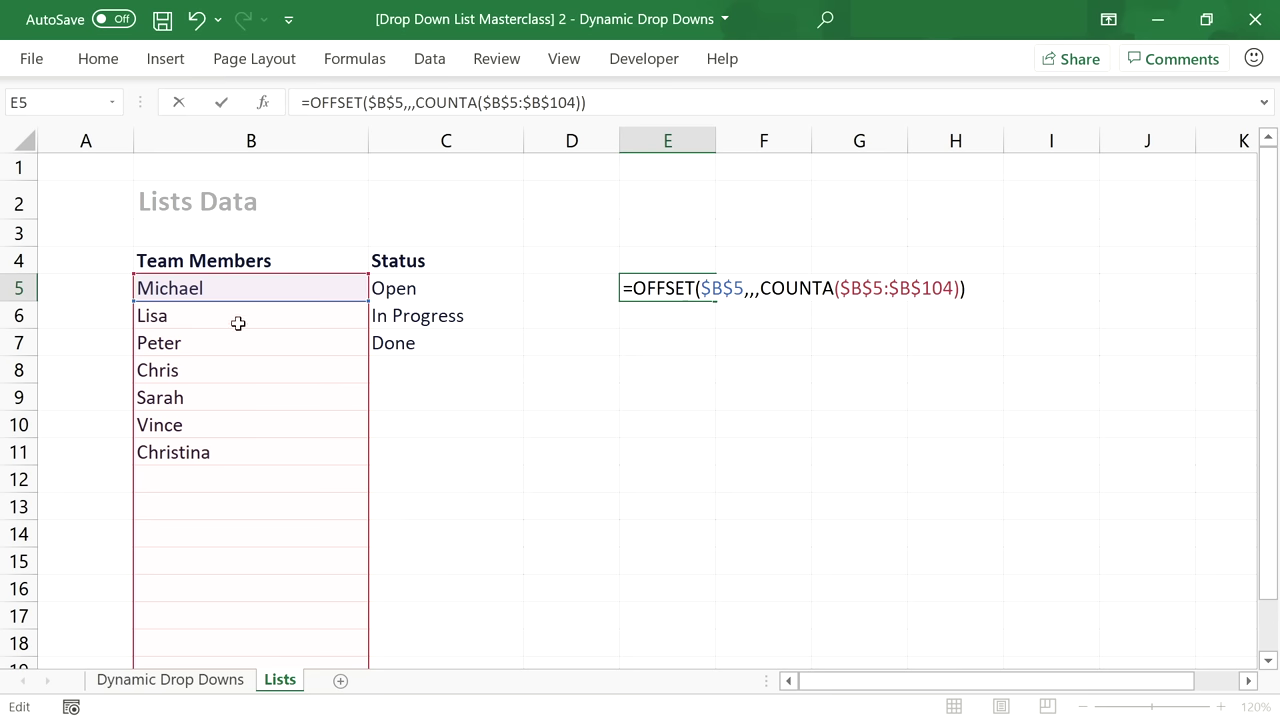
key("Return")
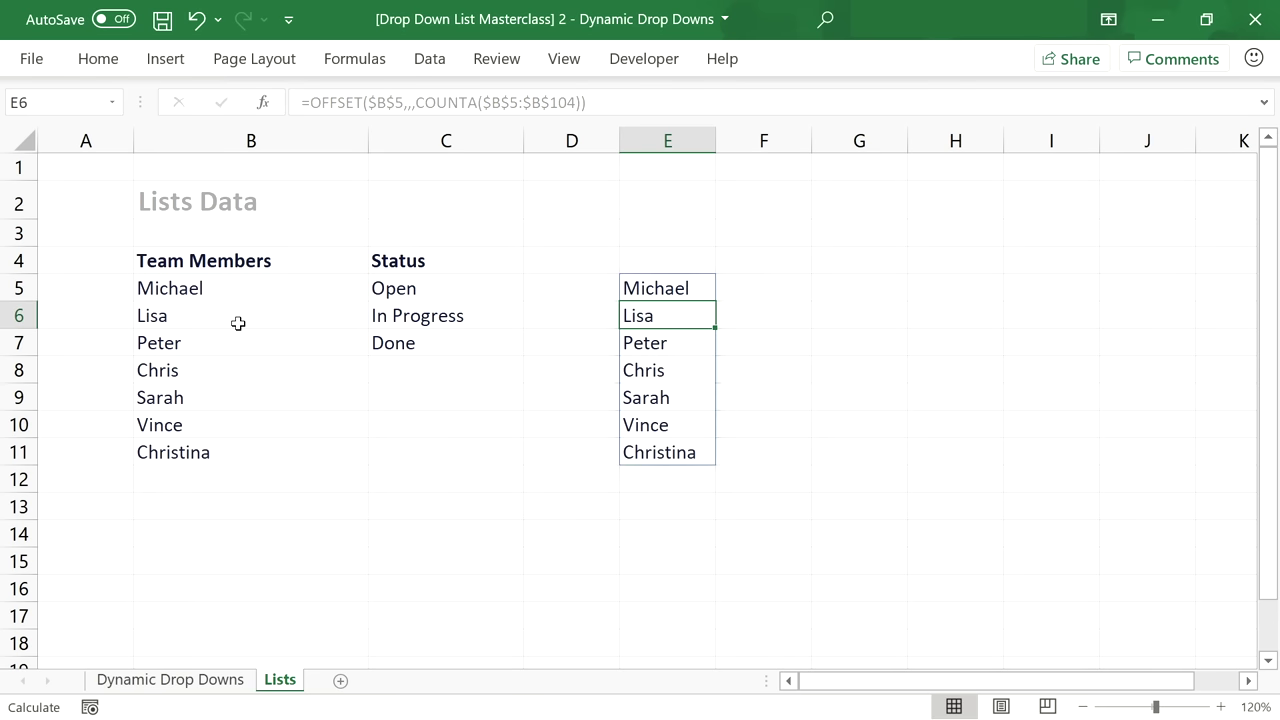
left_click(672, 288)
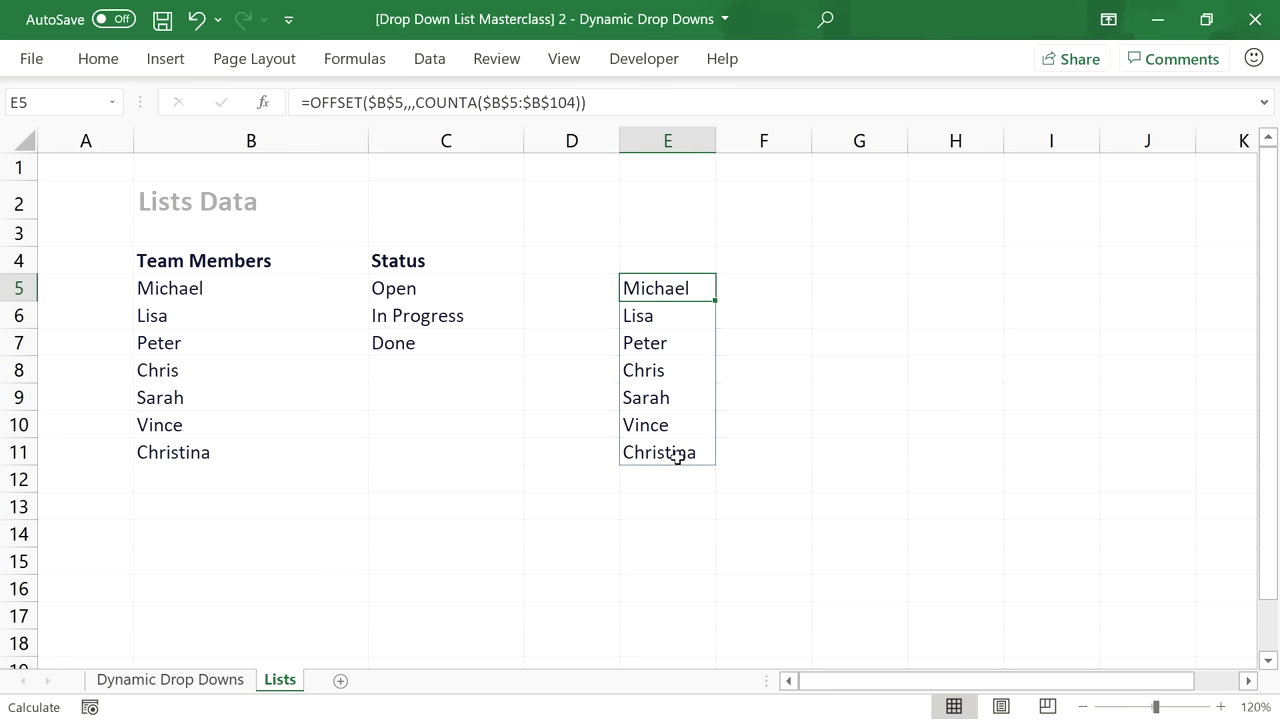
Add Tina in B12 and confirm the E5 spill picks her up.
left_click(247, 472)
type("t")
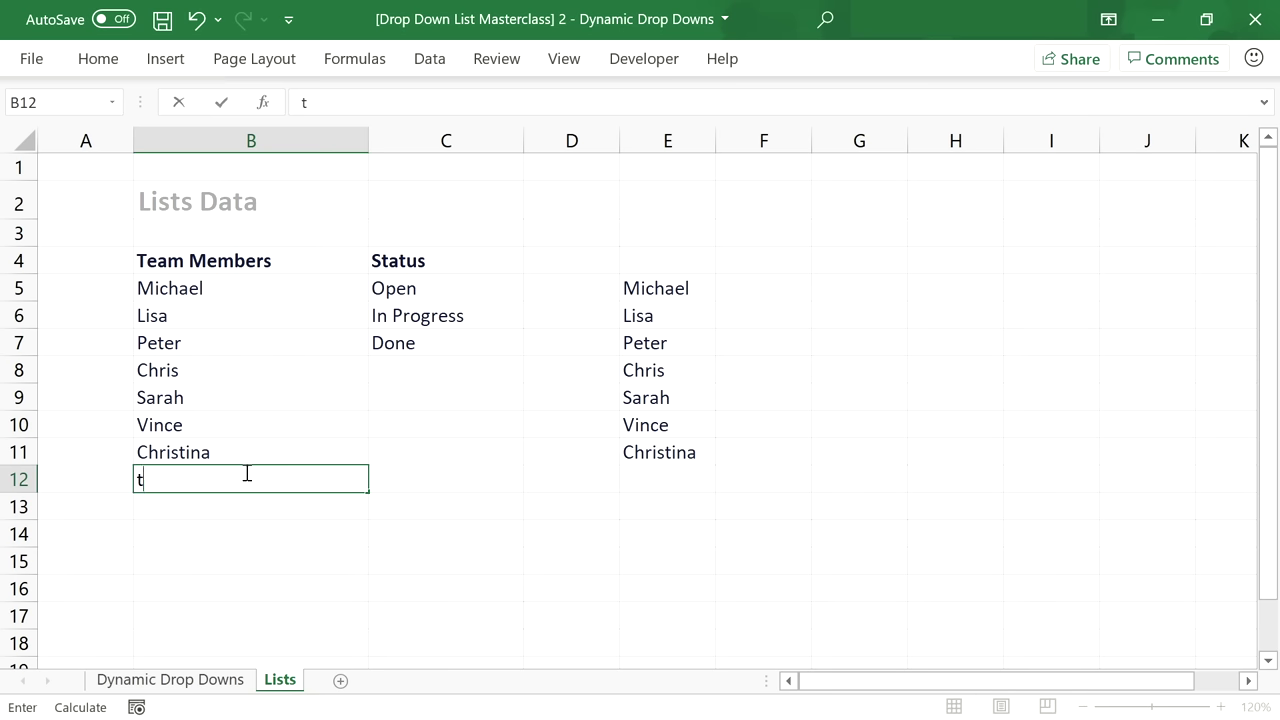
type("ina")
key("BackSpace")
key("BackSpace")
key("BackSpace")
key("BackSpace")
type("Tina")
key("Return")
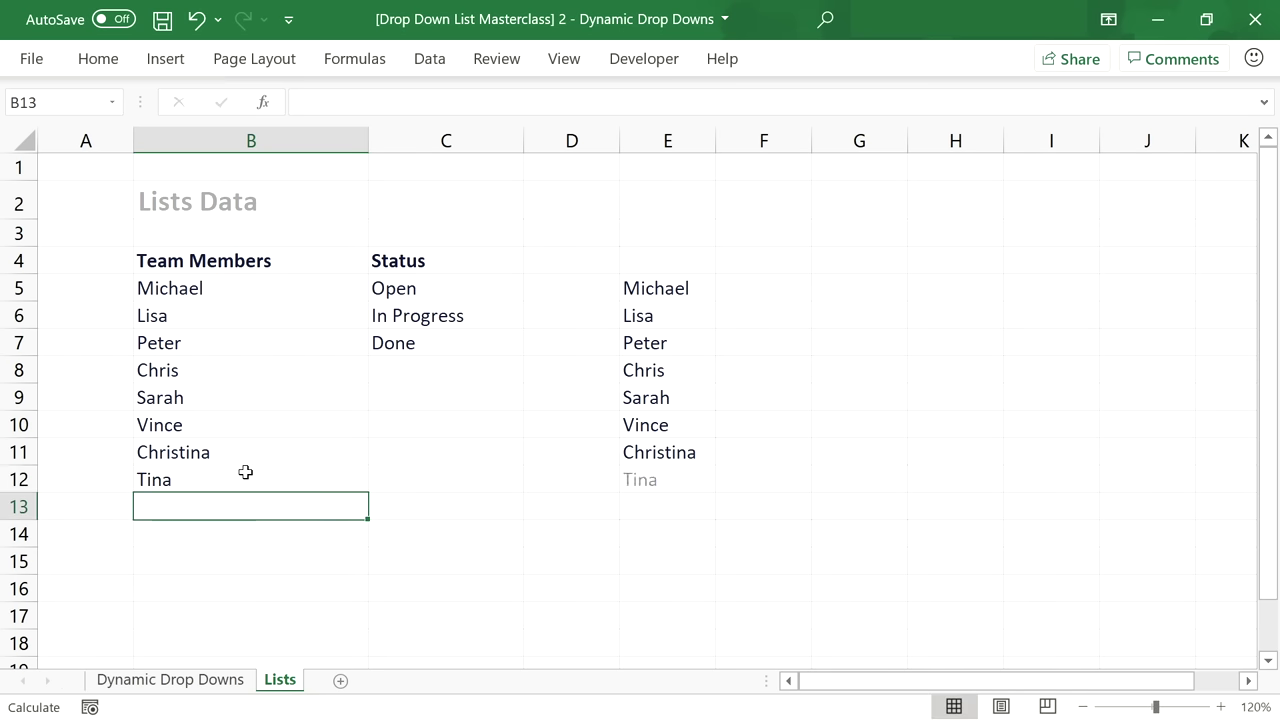
left_click(657, 285)
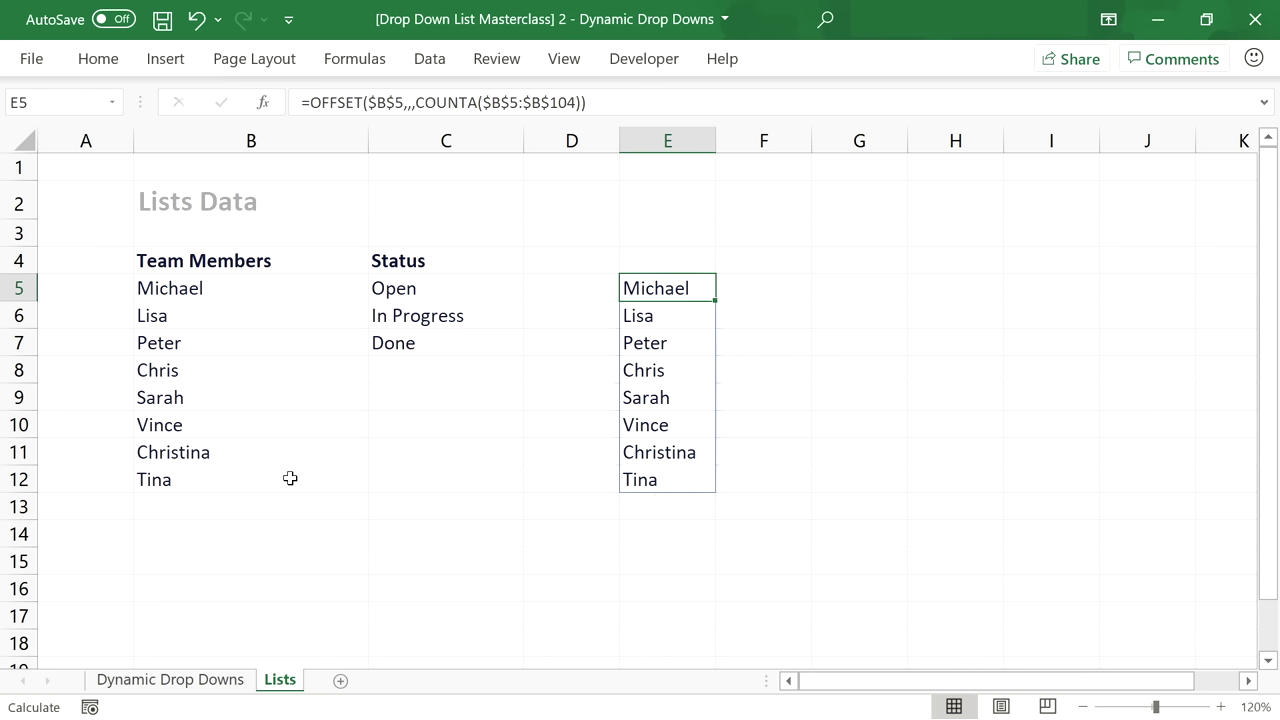
Clear B11:B12 and E5's test formula, then return to Dynamic Drop Downs.
left_click_drag(290, 478, 291, 457)
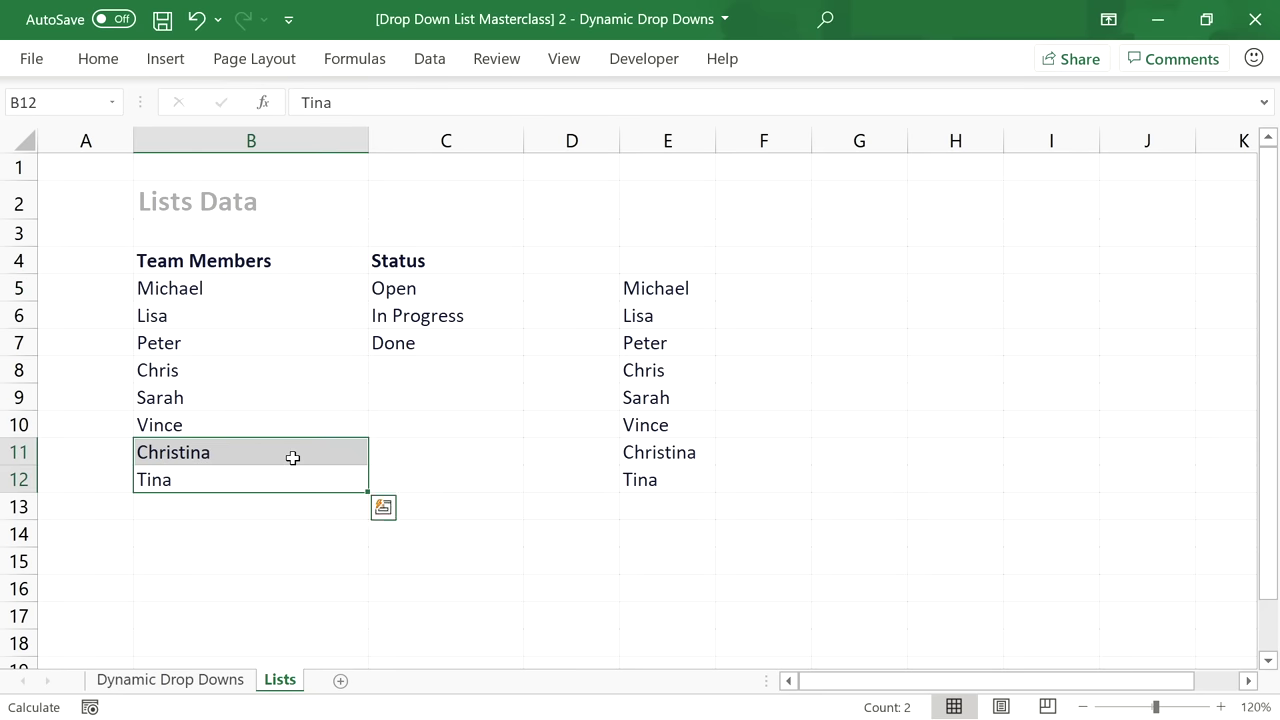
key("Delete")
left_click(629, 420)
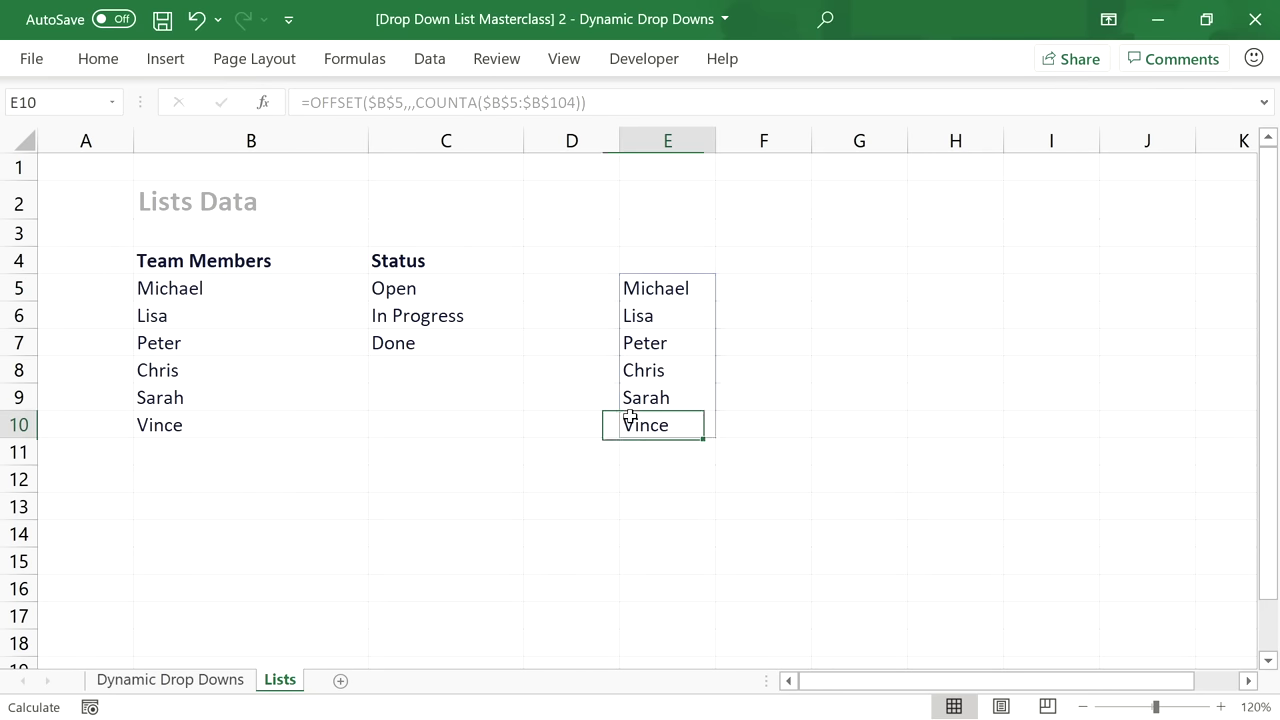
left_click(664, 288)
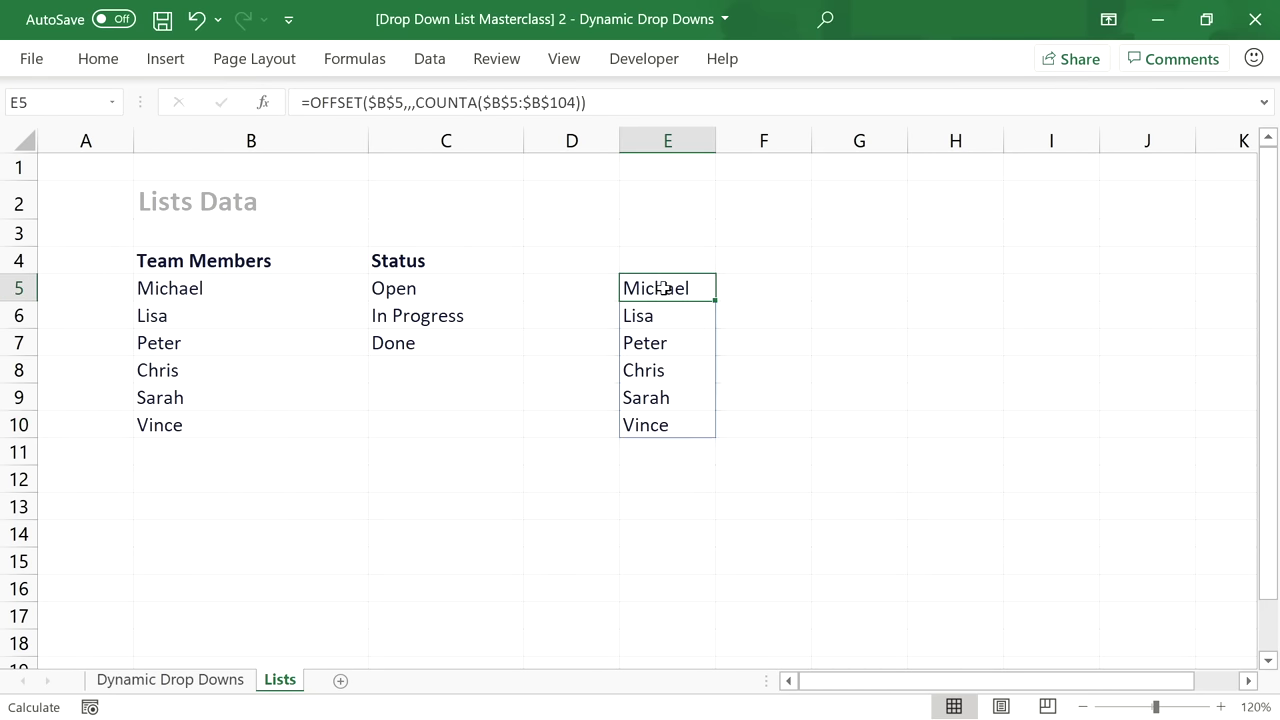
key("Delete")
left_click(212, 688)
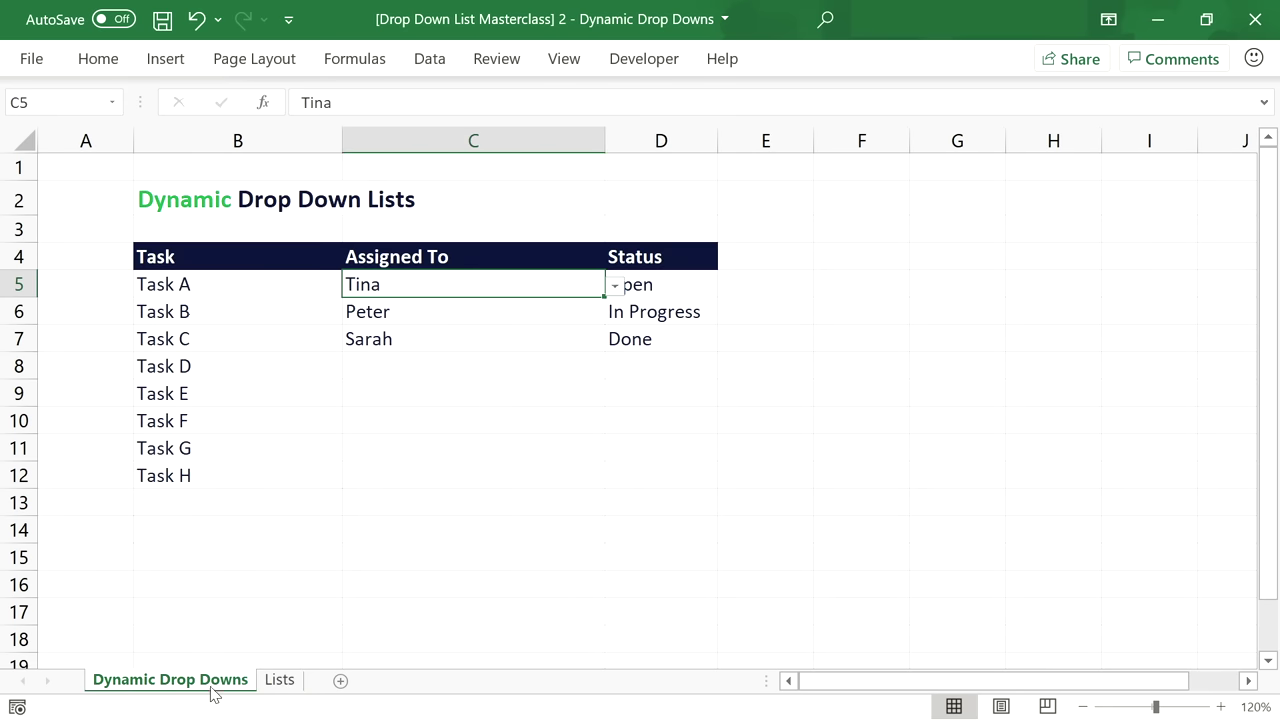
In C5's Data Validation, apply to all matching cells and start the source with OFFSET(.
left_click(430, 60)
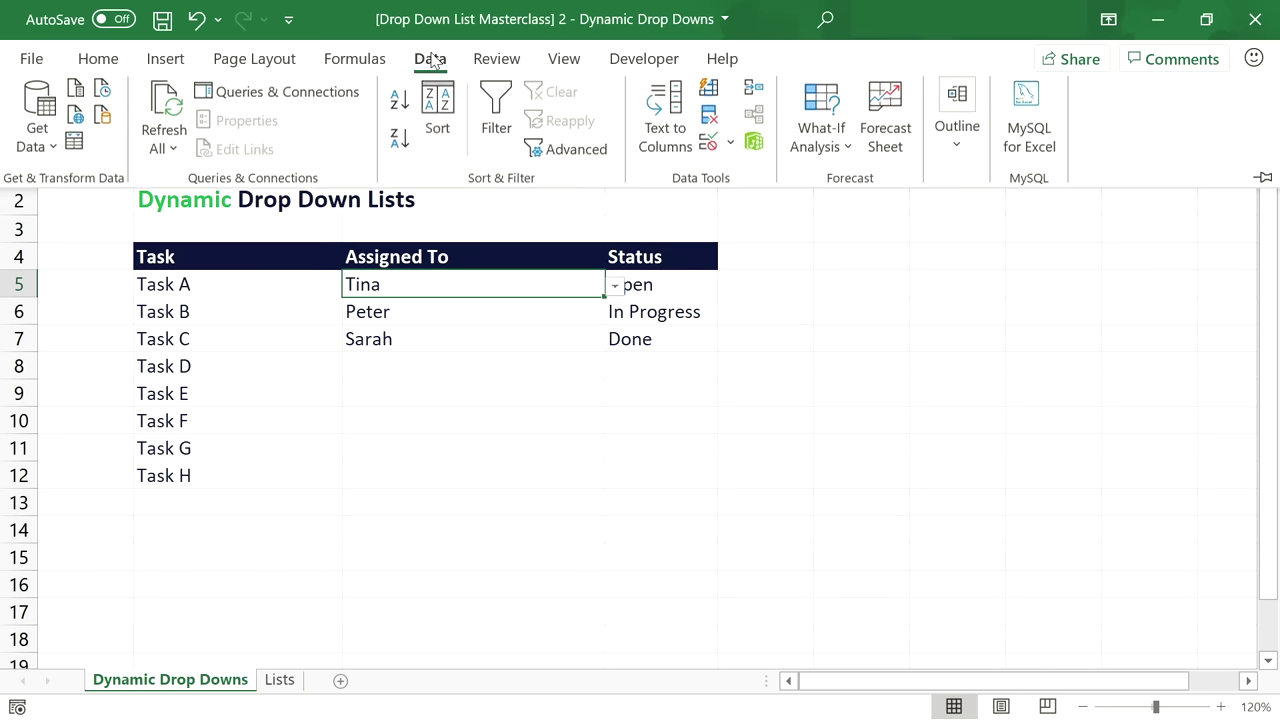
left_click(709, 142)
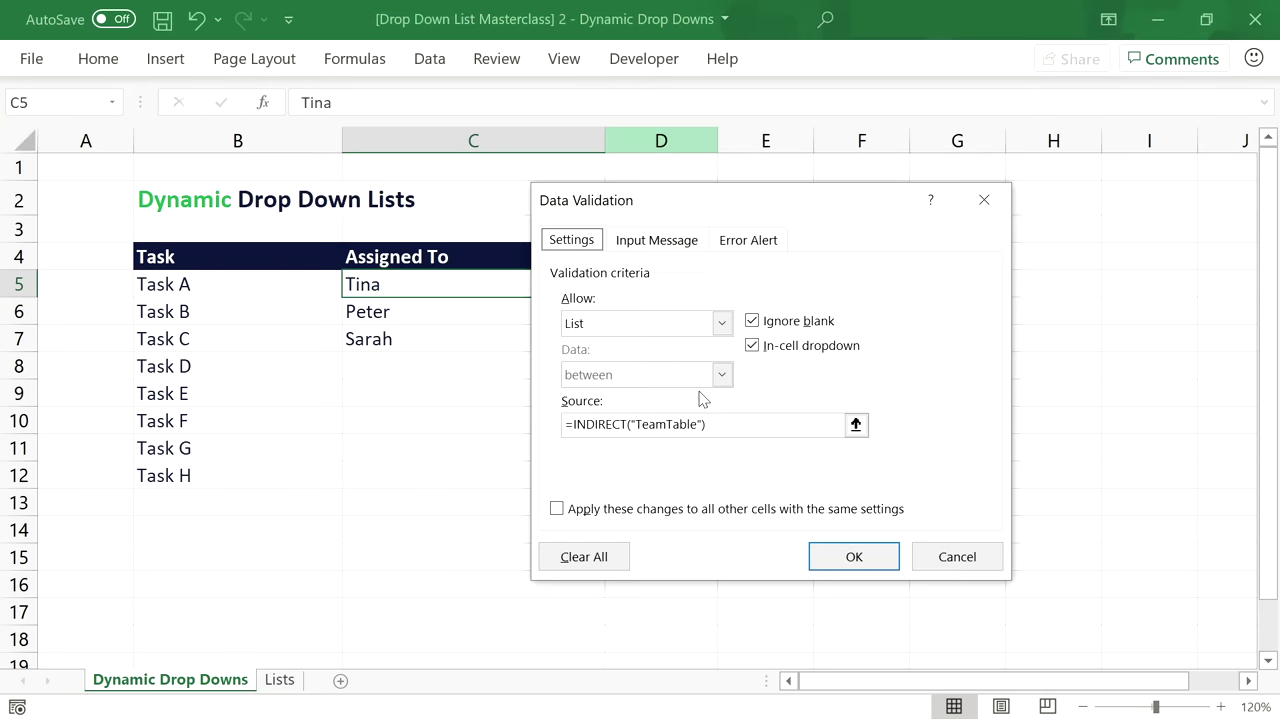
left_click(556, 509)
left_click_drag(710, 424, 575, 430)
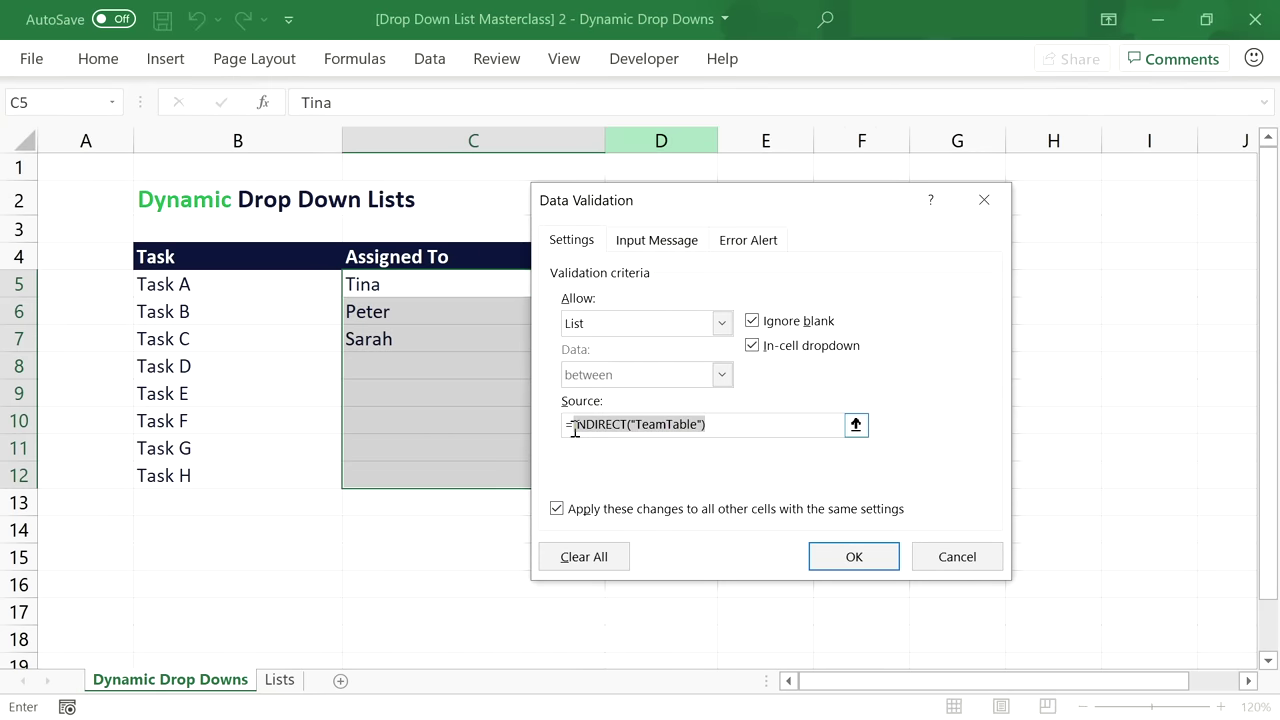
type("OFFSET(")
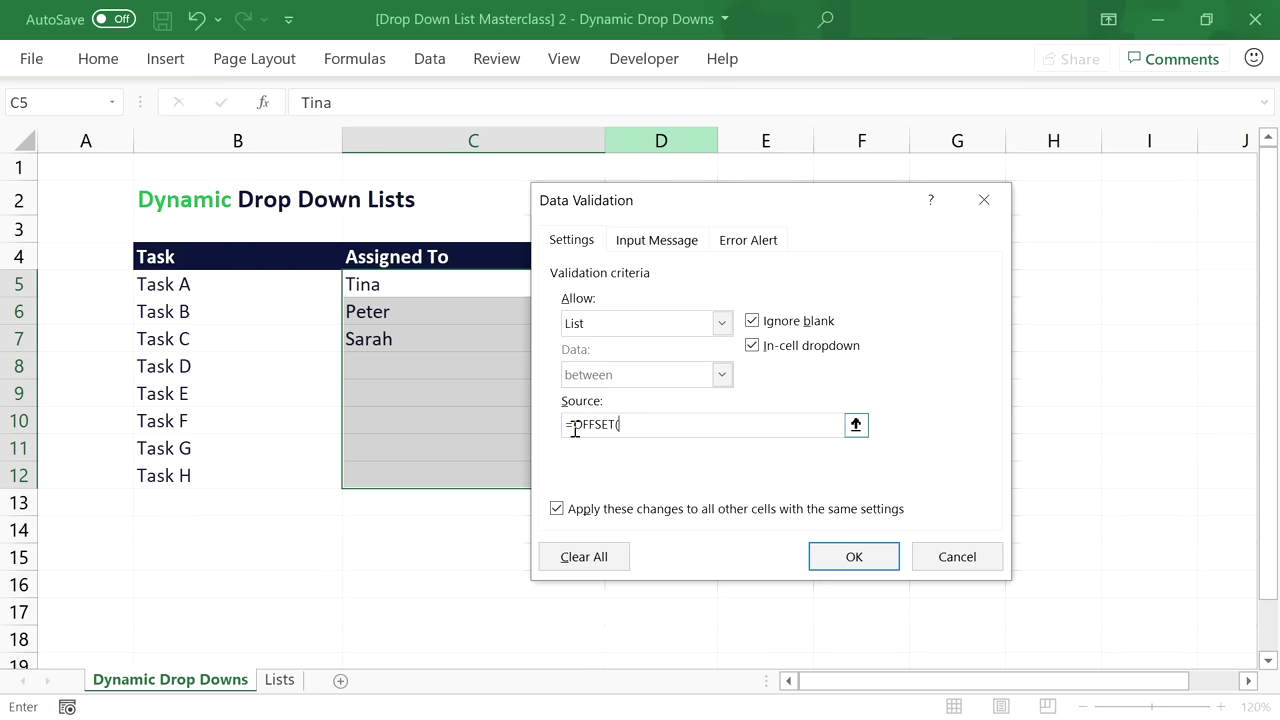
Complete the source as =OFFSET(Lists!$B$5,,,COUNTA(Lists!$B$5:$B$104)) and confirm it.
left_click(280, 680)
left_click(251, 289)
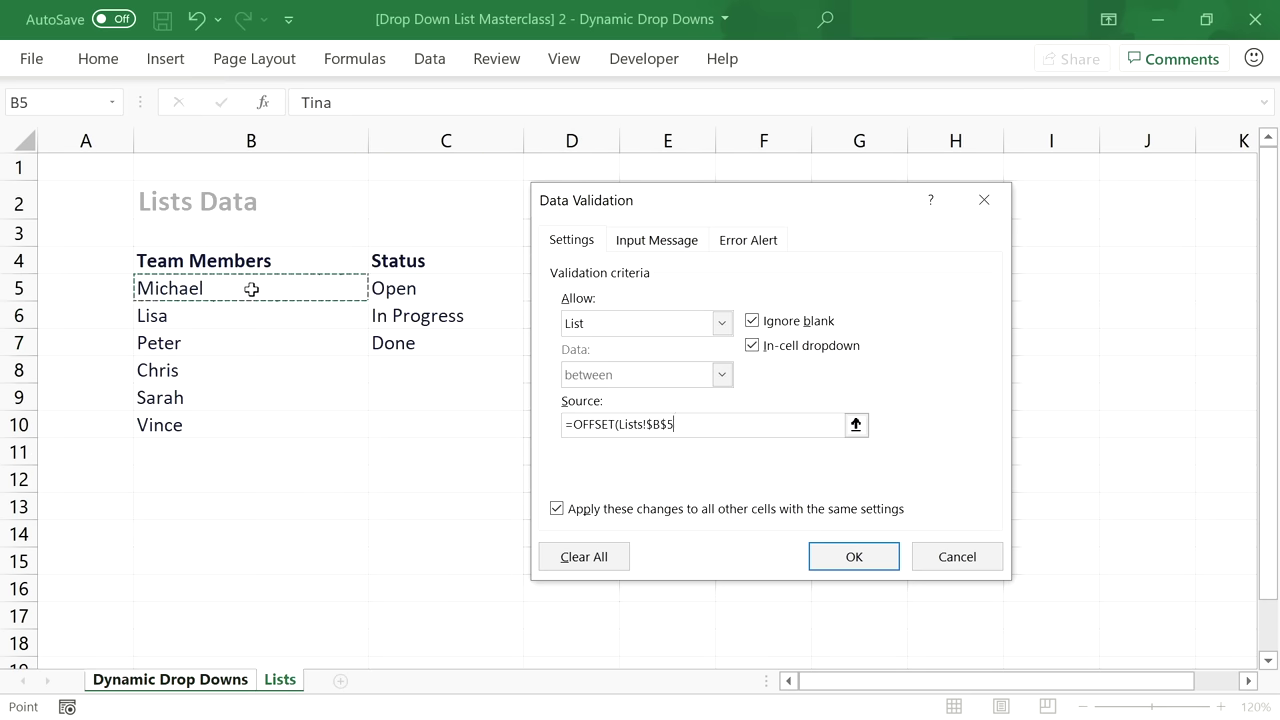
type(",,,")
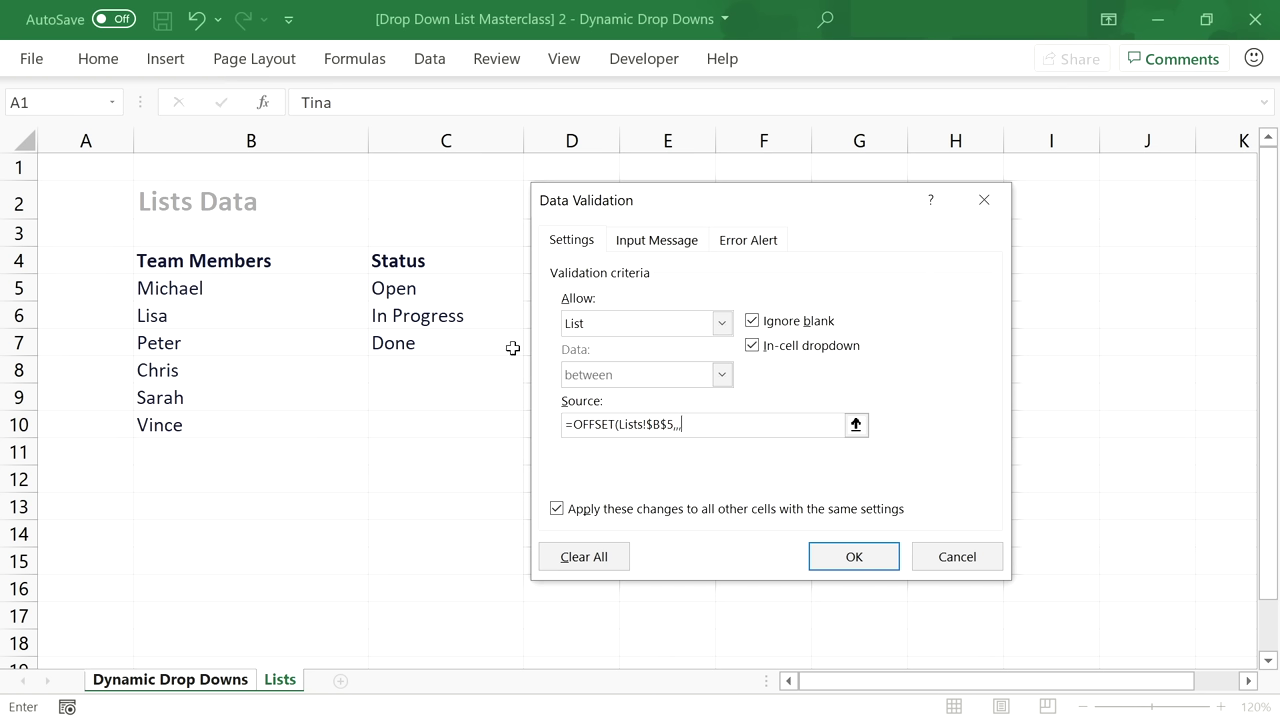
type("COUNTA(")
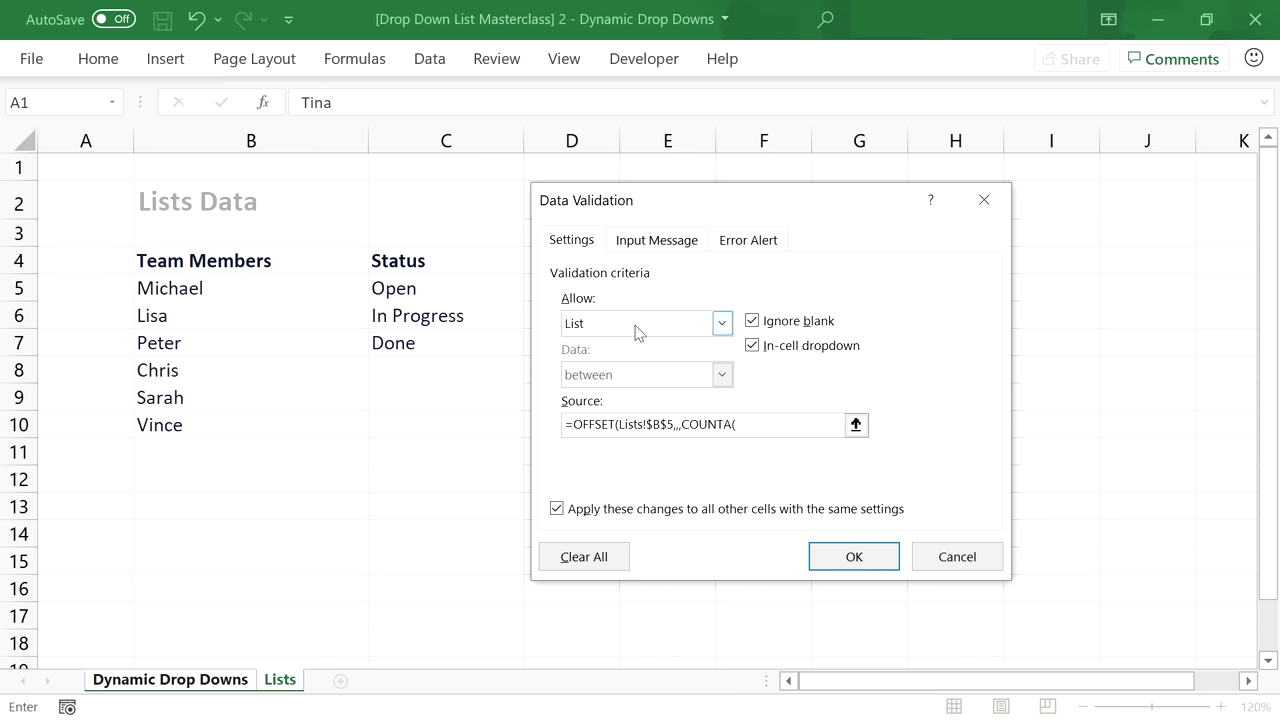
left_click(243, 287)
key("F8")
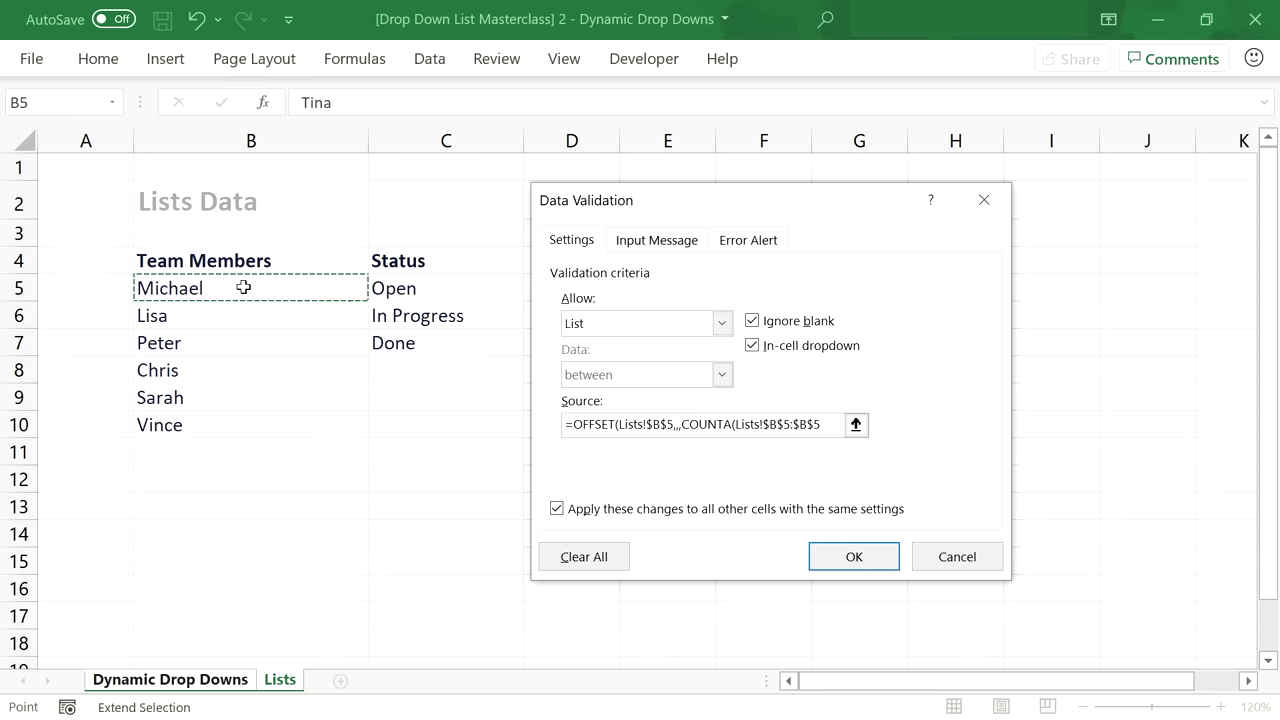
left_click(820, 425)
key("BackSpace")
type("1")
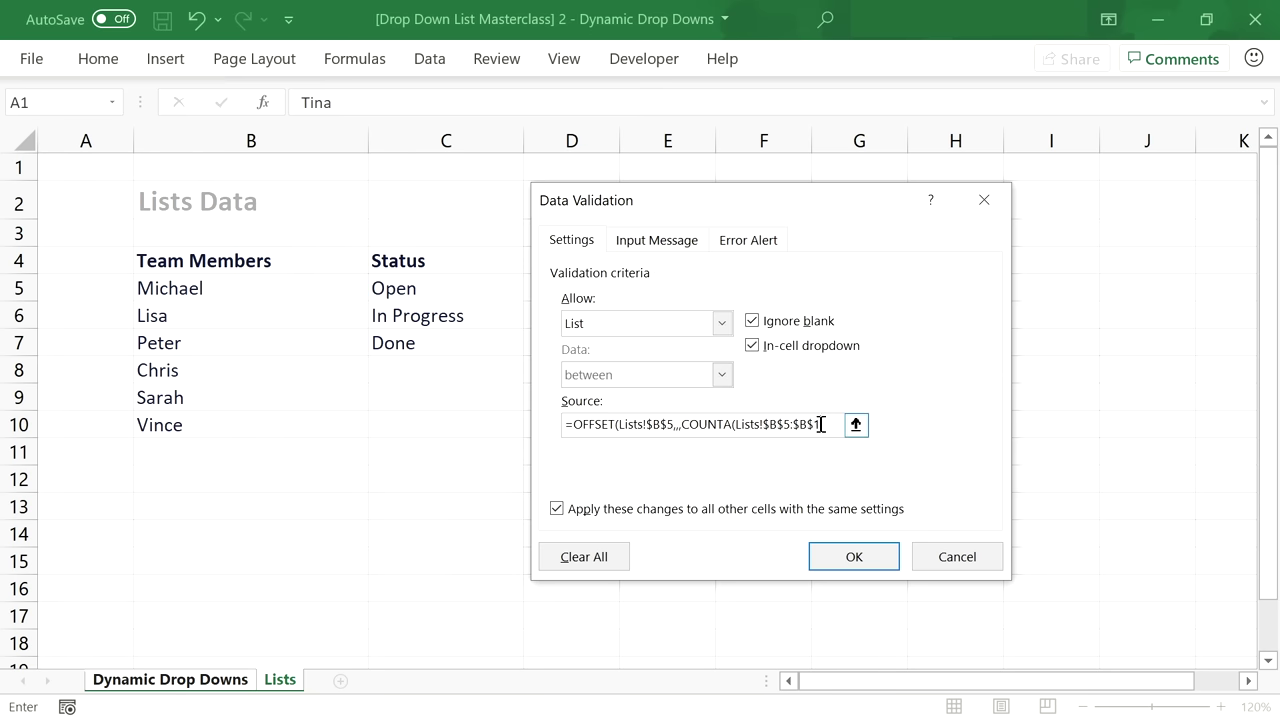
type("04))")
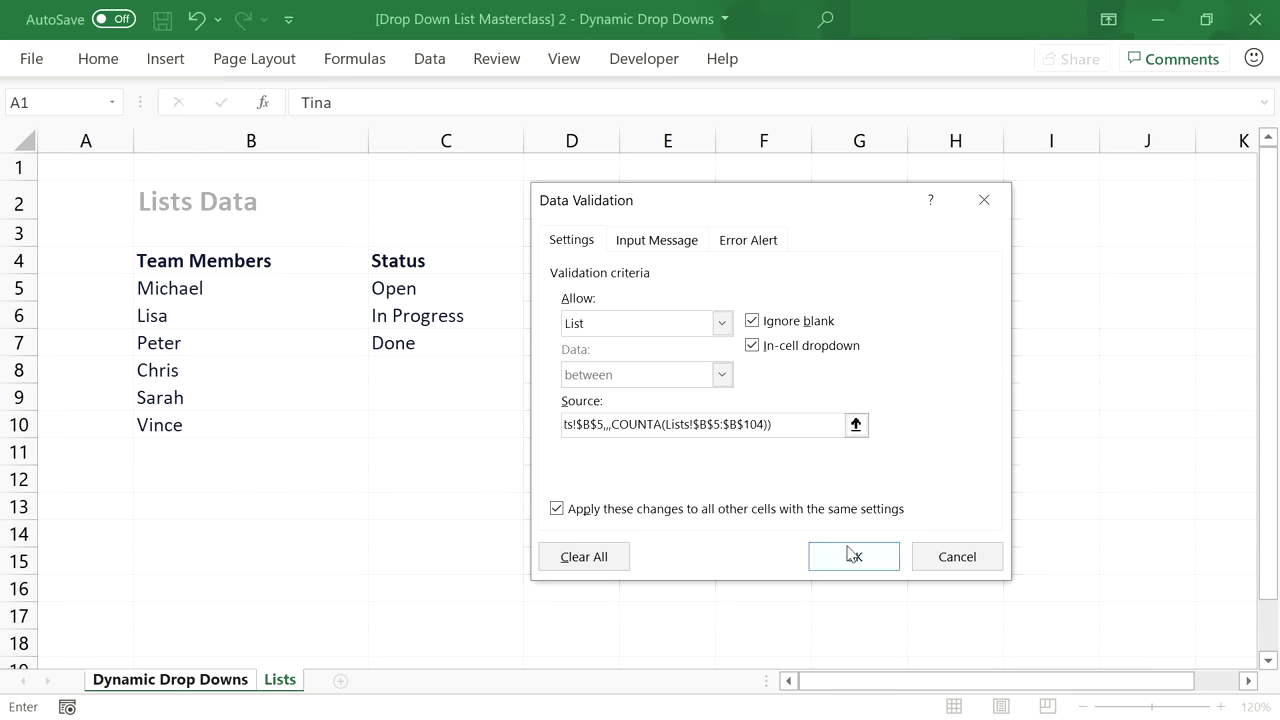
left_click(851, 559)
left_click(511, 285)
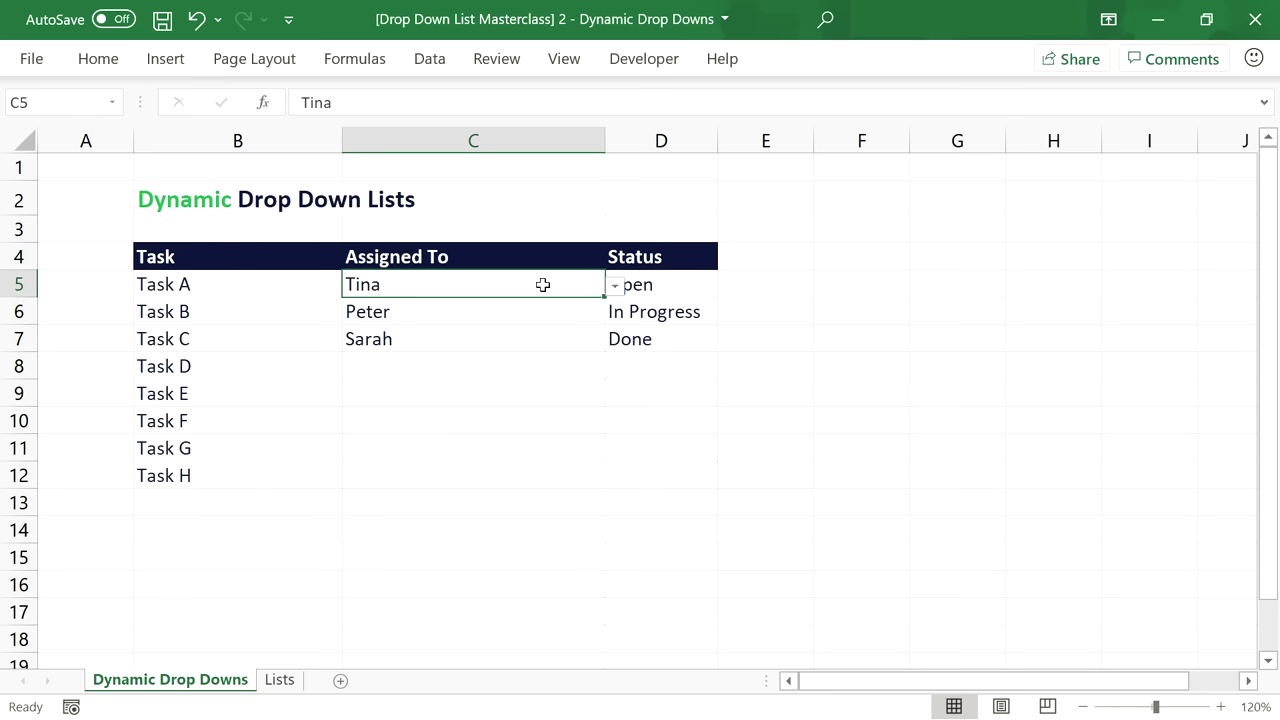
Inspect the assignee drop-downs for Tasks A and B, leaving Peter unchanged.
left_click(615, 289)
left_click(615, 289)
left_click(598, 310)
left_click(615, 316)
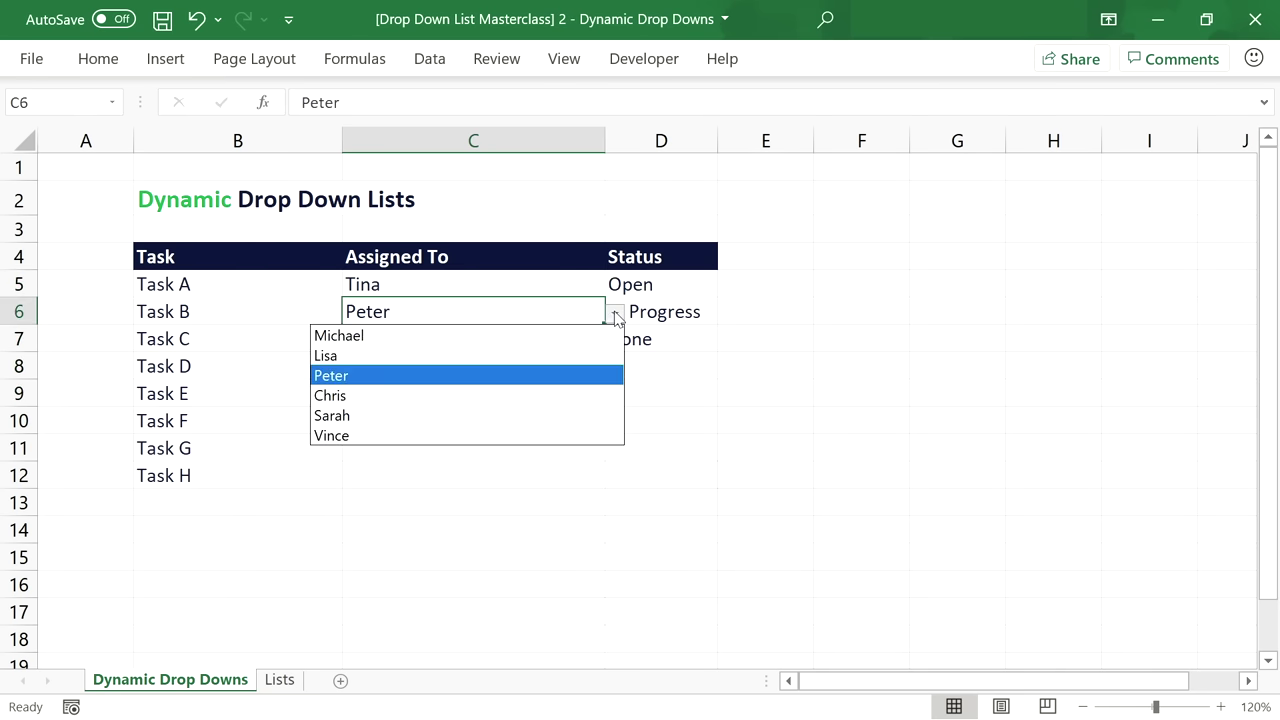
left_click(615, 316)
Add Thomas below Vince on the Lists sheet and confirm he appears in C6's drop-down.
left_click(280, 680)
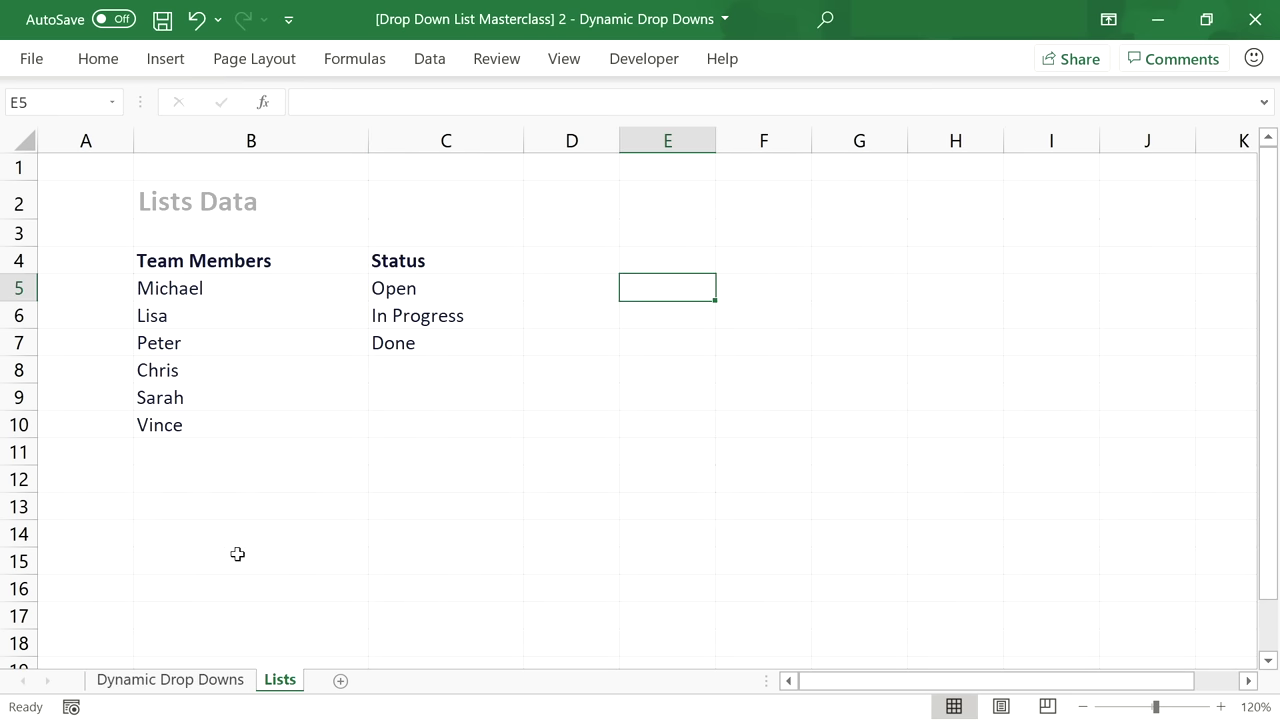
left_click(225, 445)
type("Thomas")
key("Return")
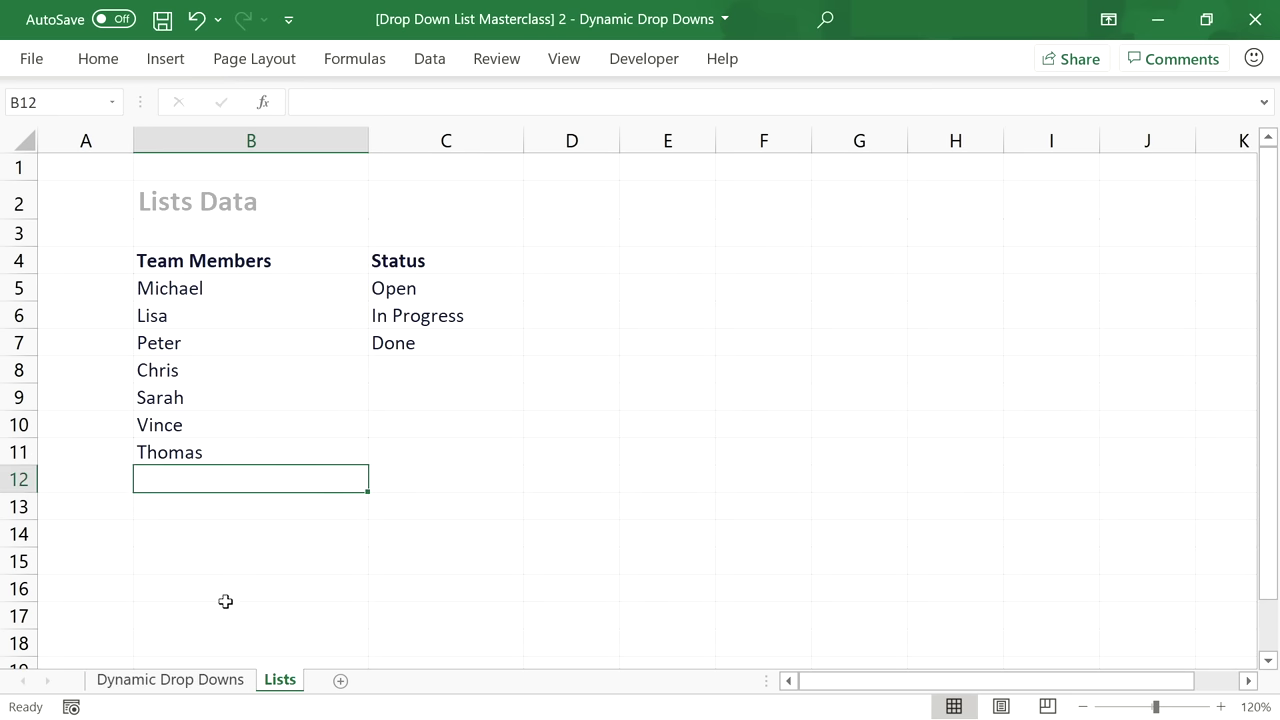
left_click(228, 680)
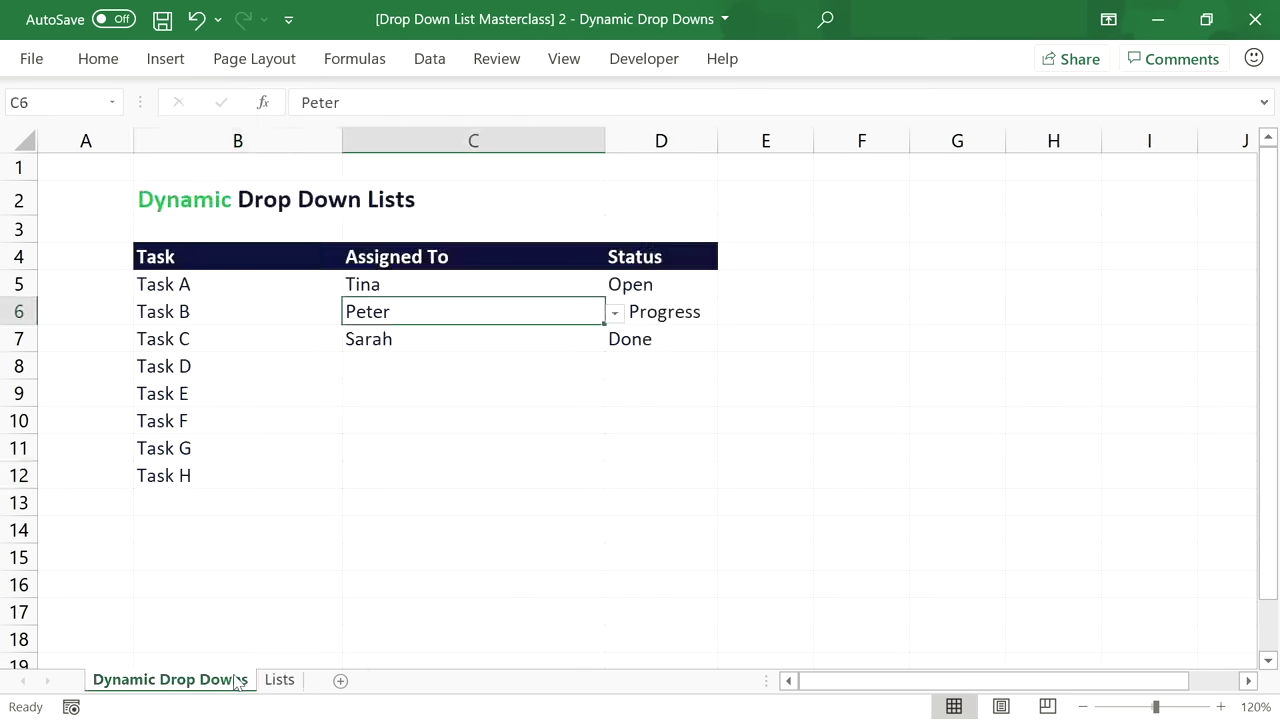
left_click(615, 316)
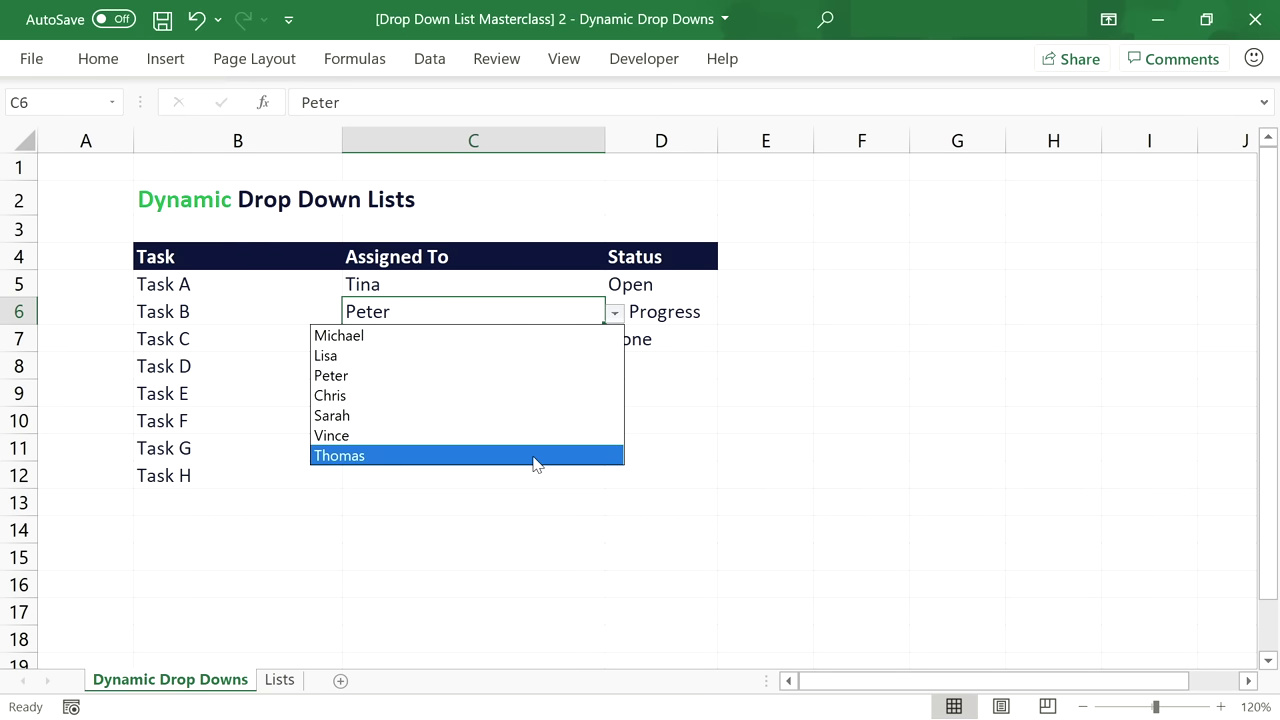
left_click(615, 314)
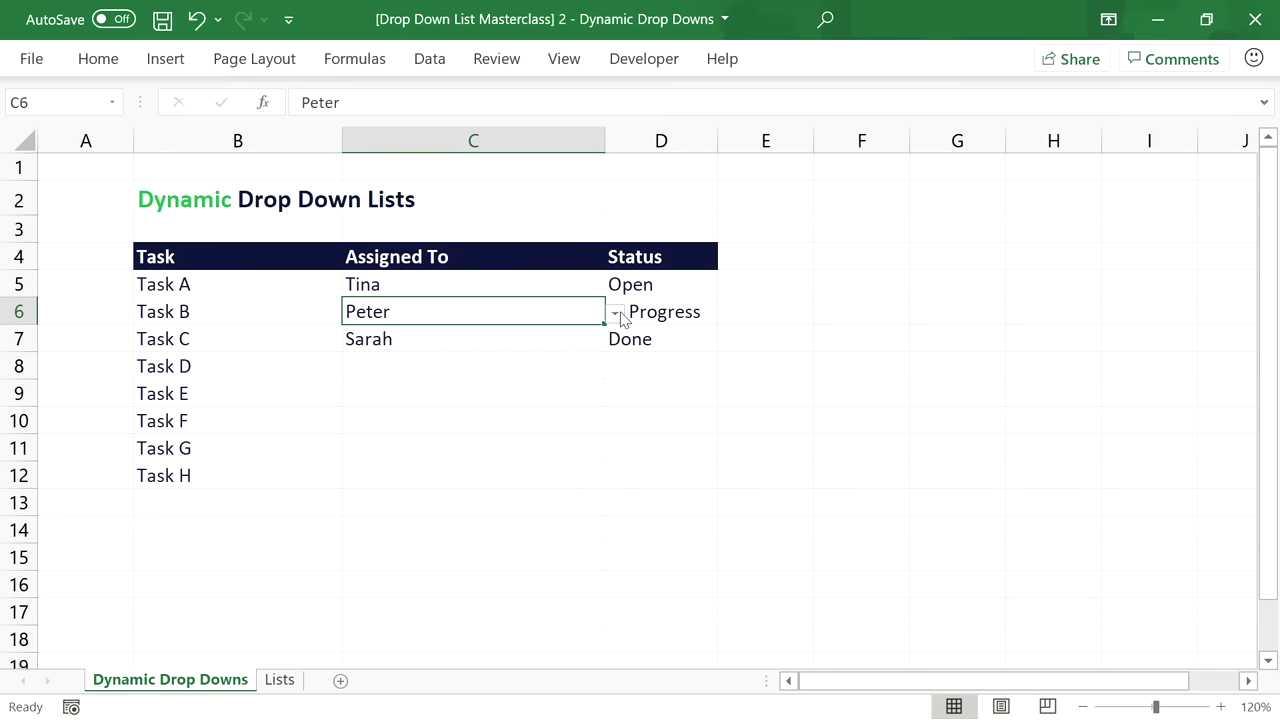
Delete the last three team member names and check C6's shortened name list.
left_click(280, 680)
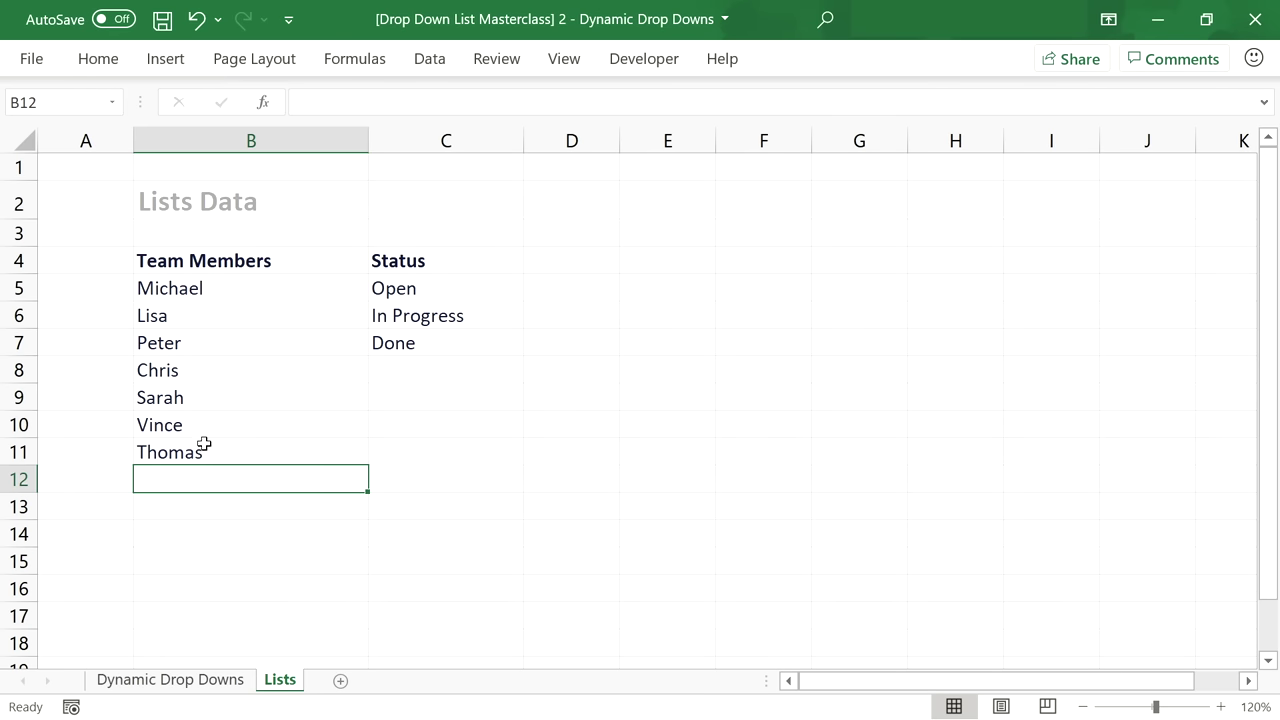
left_click_drag(208, 400, 220, 444)
key("Delete")
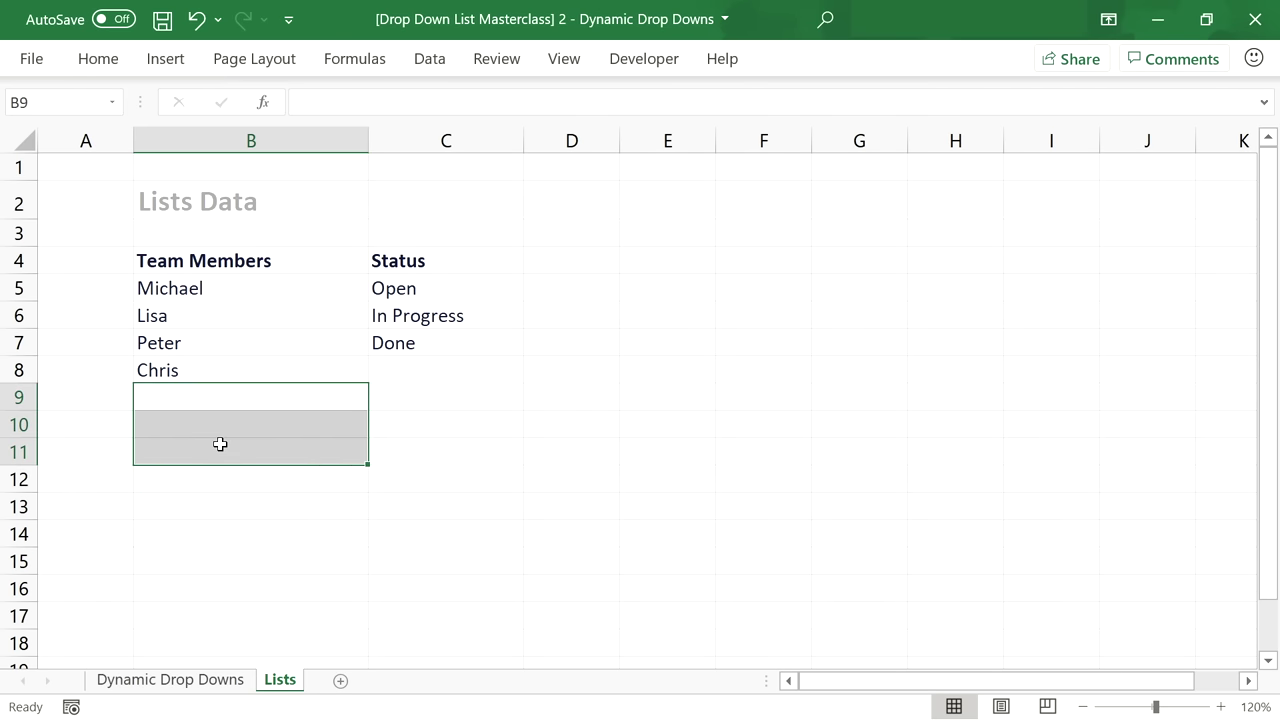
left_click(185, 684)
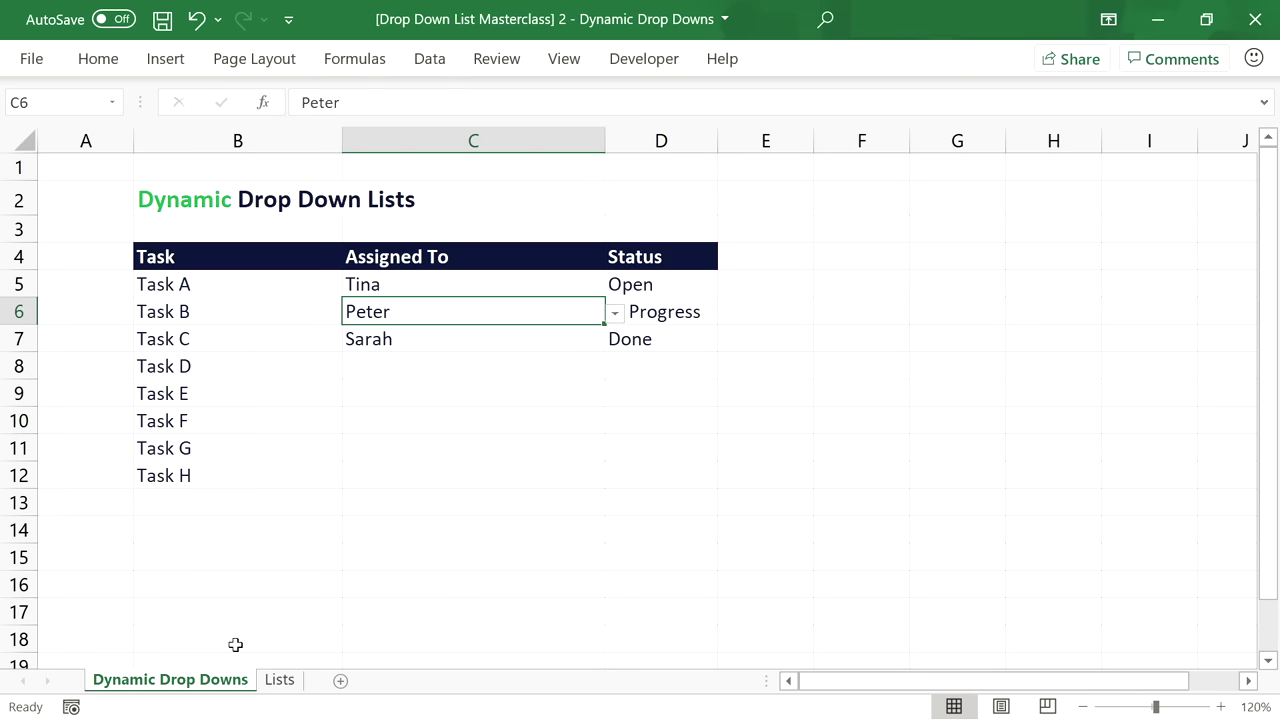
left_click(614, 313)
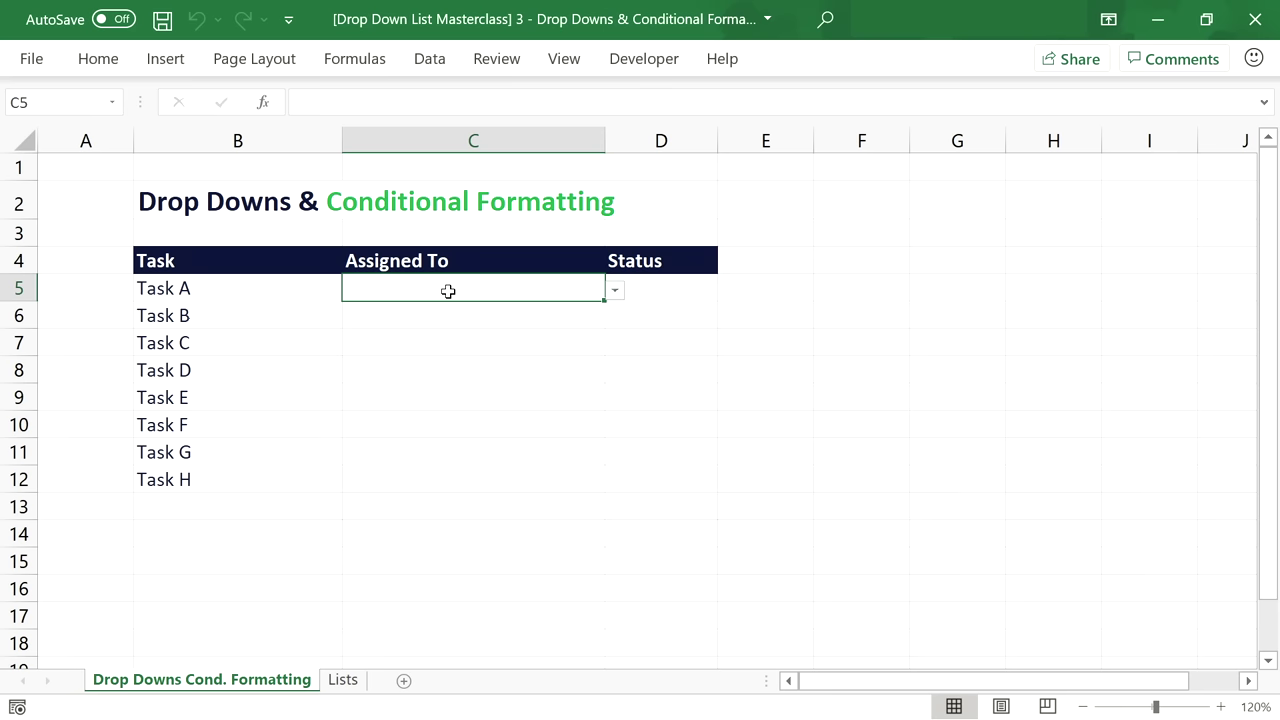
Check D5's Status choices (Open, In Progress, Done) without picking one, then select D5:D12.
left_click(657, 284)
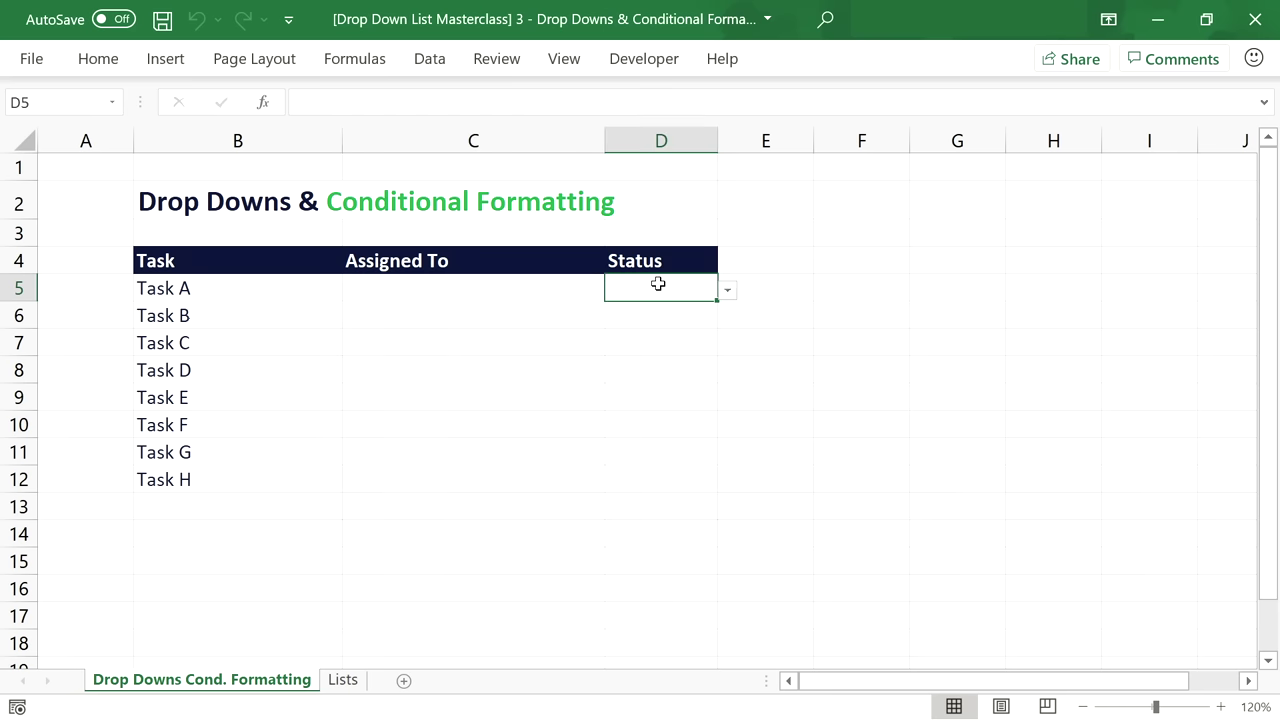
left_click(727, 291)
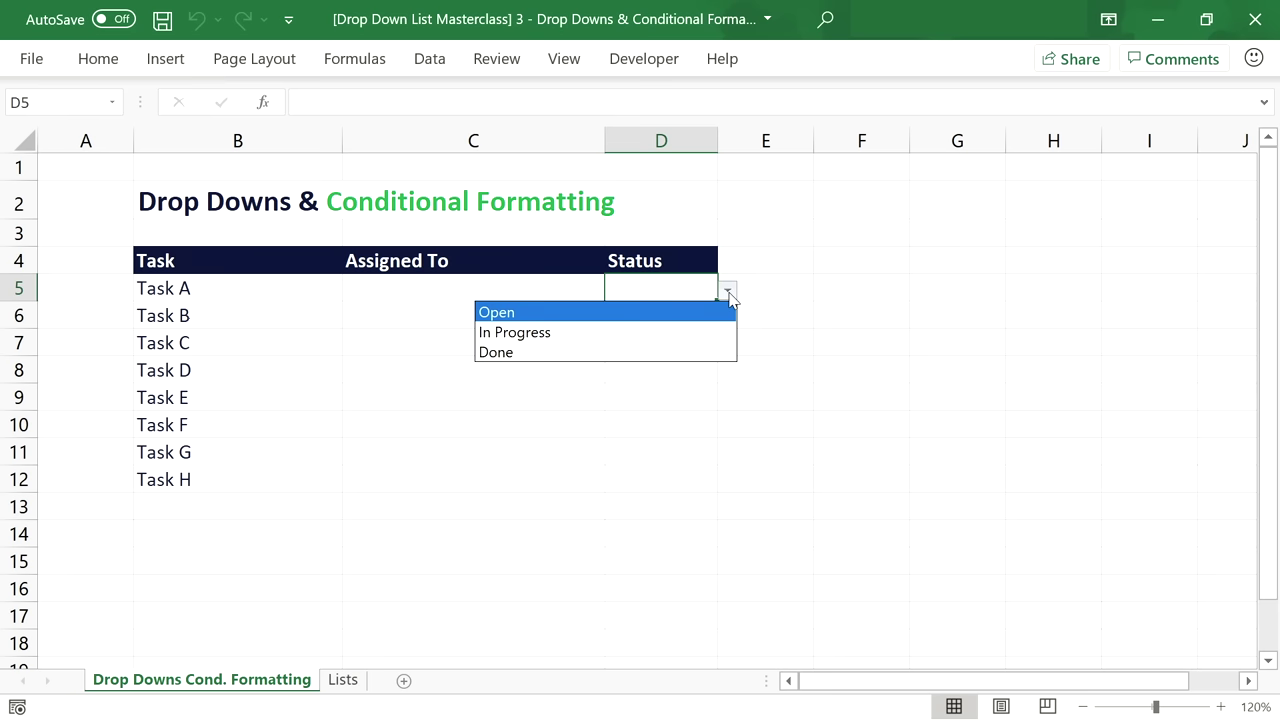
left_click(728, 293)
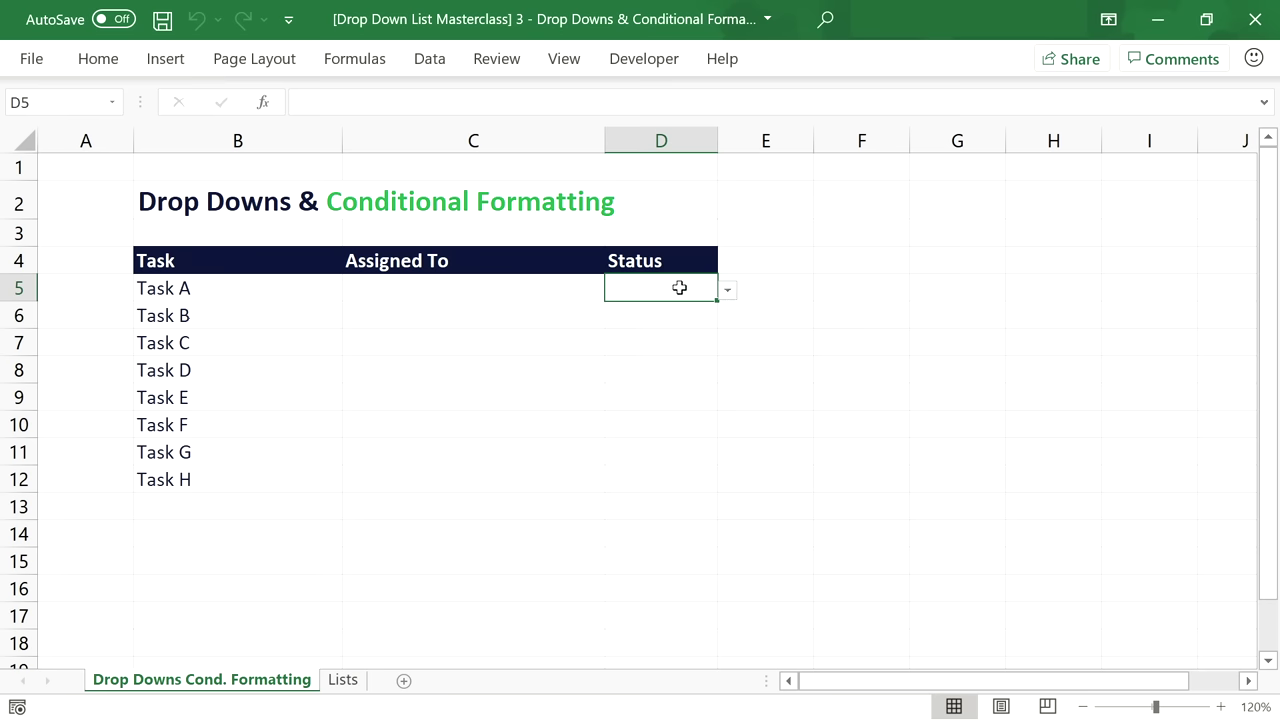
left_click_drag(679, 287, 661, 477)
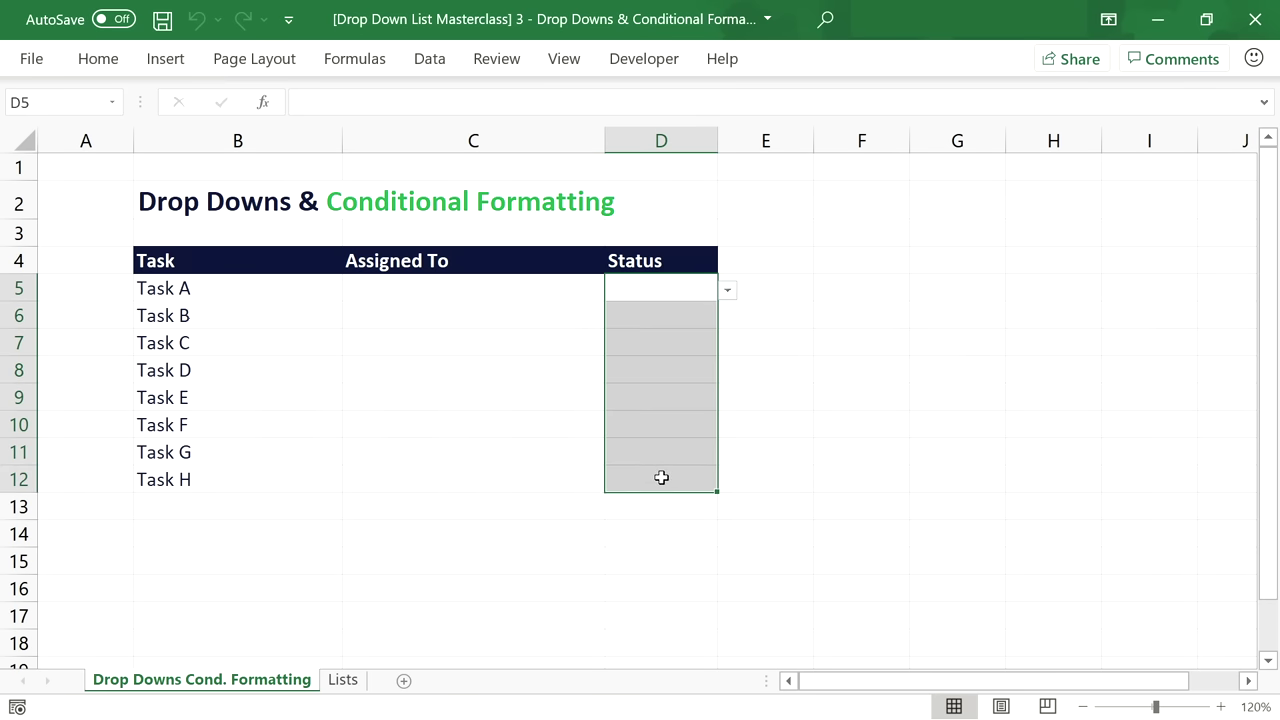
Start a new formula-based conditional formatting rule for D5:D12 using =$D5="Done".
left_click(101, 66)
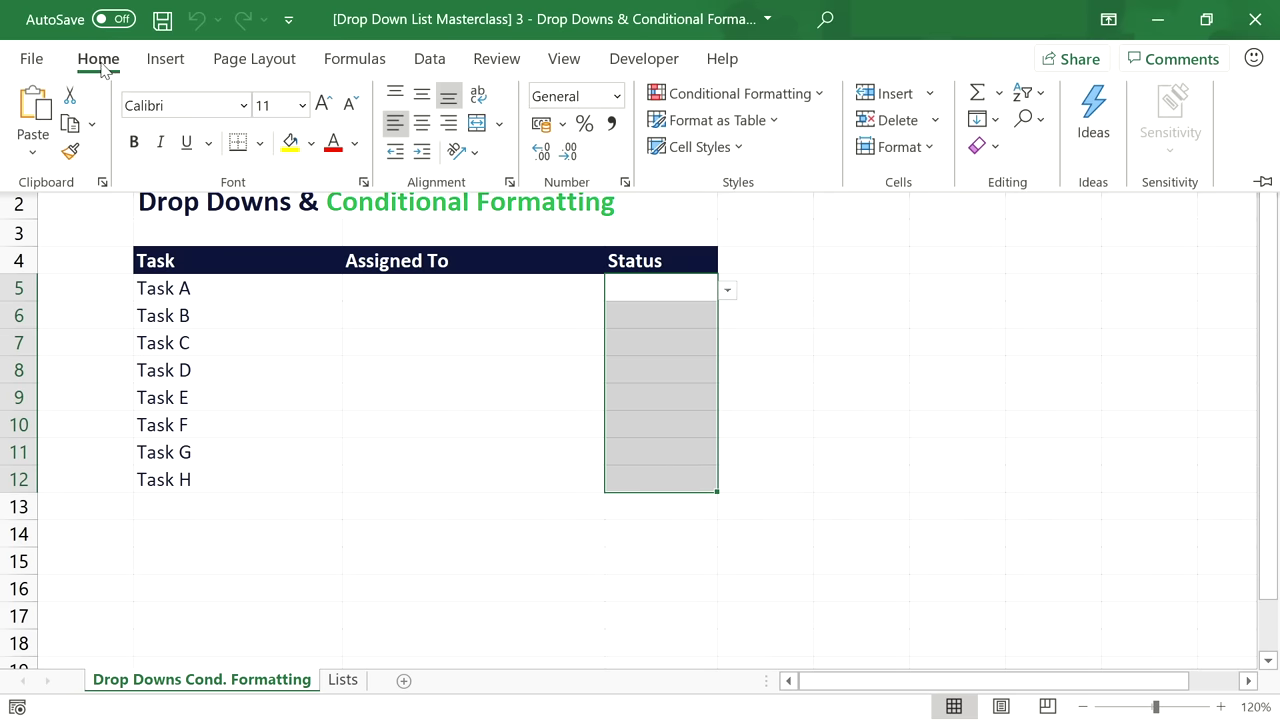
left_click(737, 93)
left_click(766, 410)
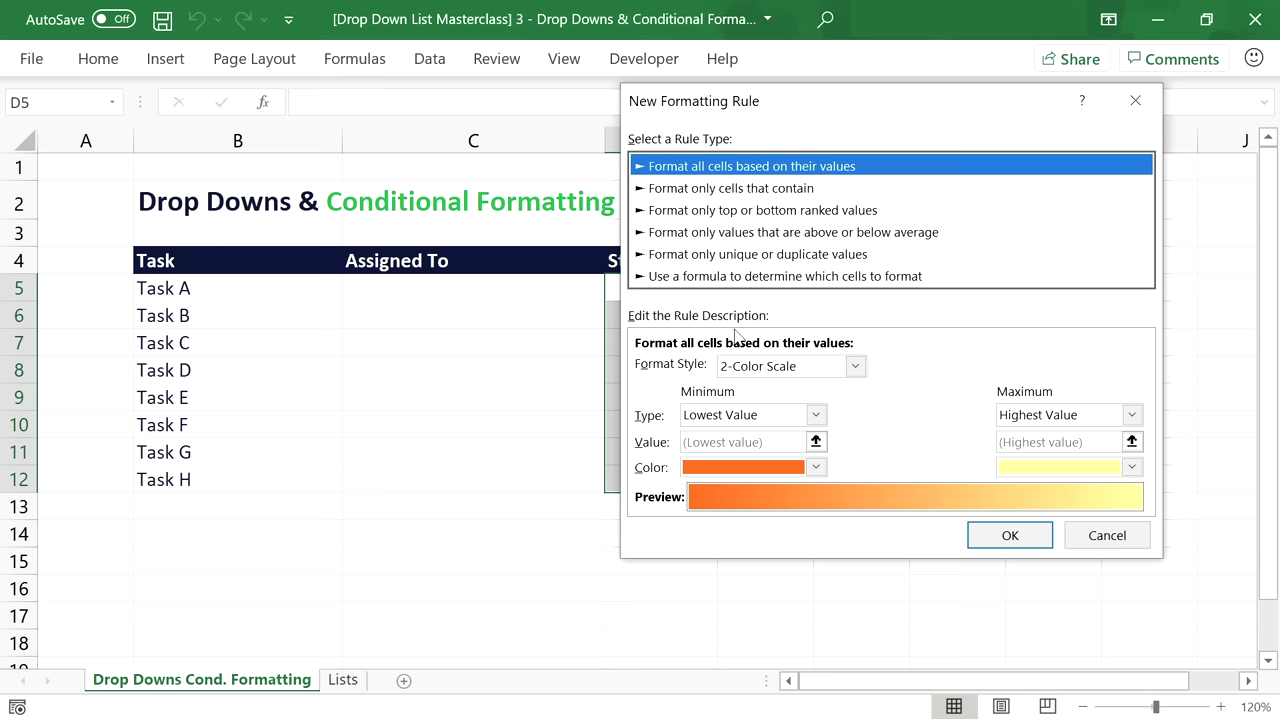
left_click(747, 276)
left_click(732, 366)
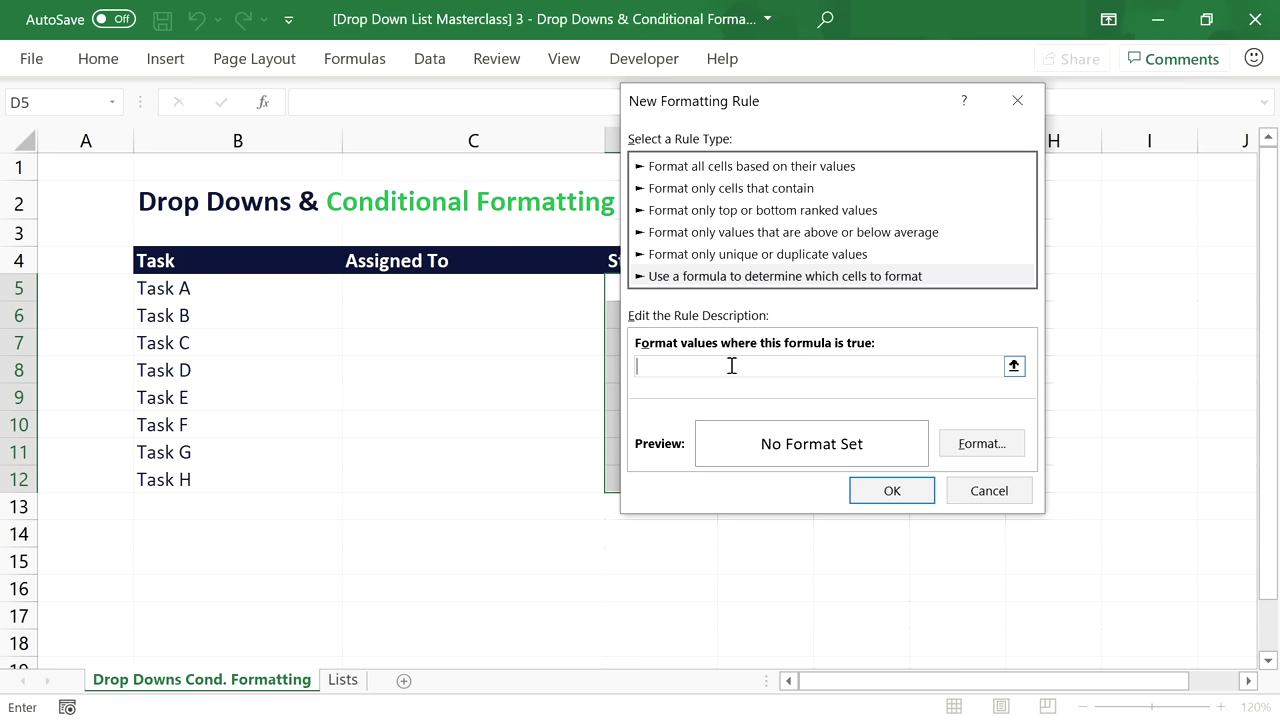
left_click_drag(792, 108, 918, 107)
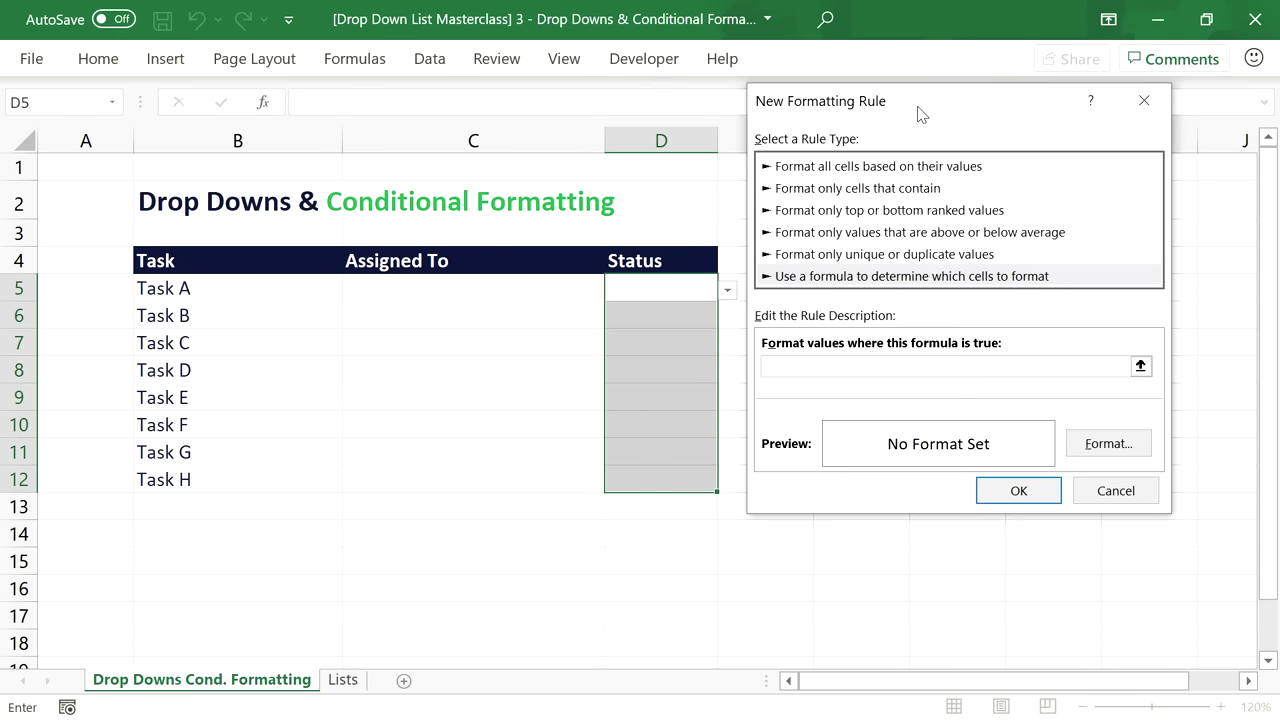
type("=")
left_click(657, 292)
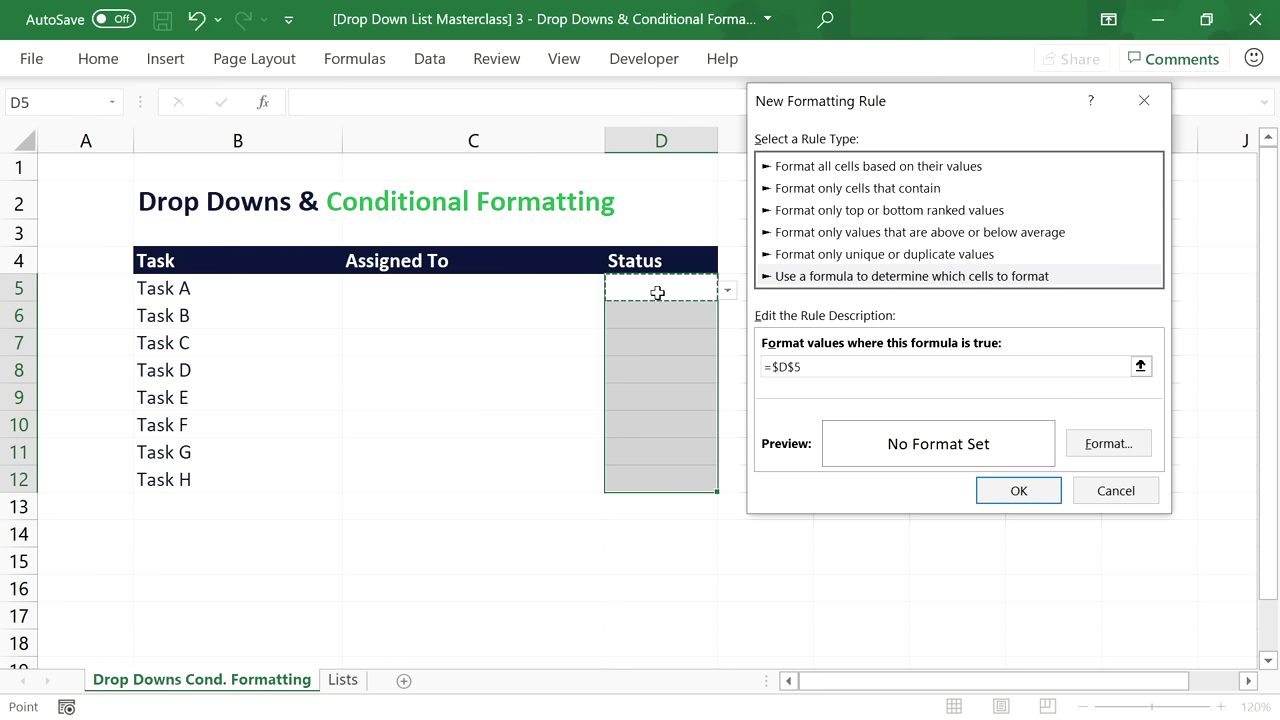
key("F4")
key("F4")
type("=\"Done")
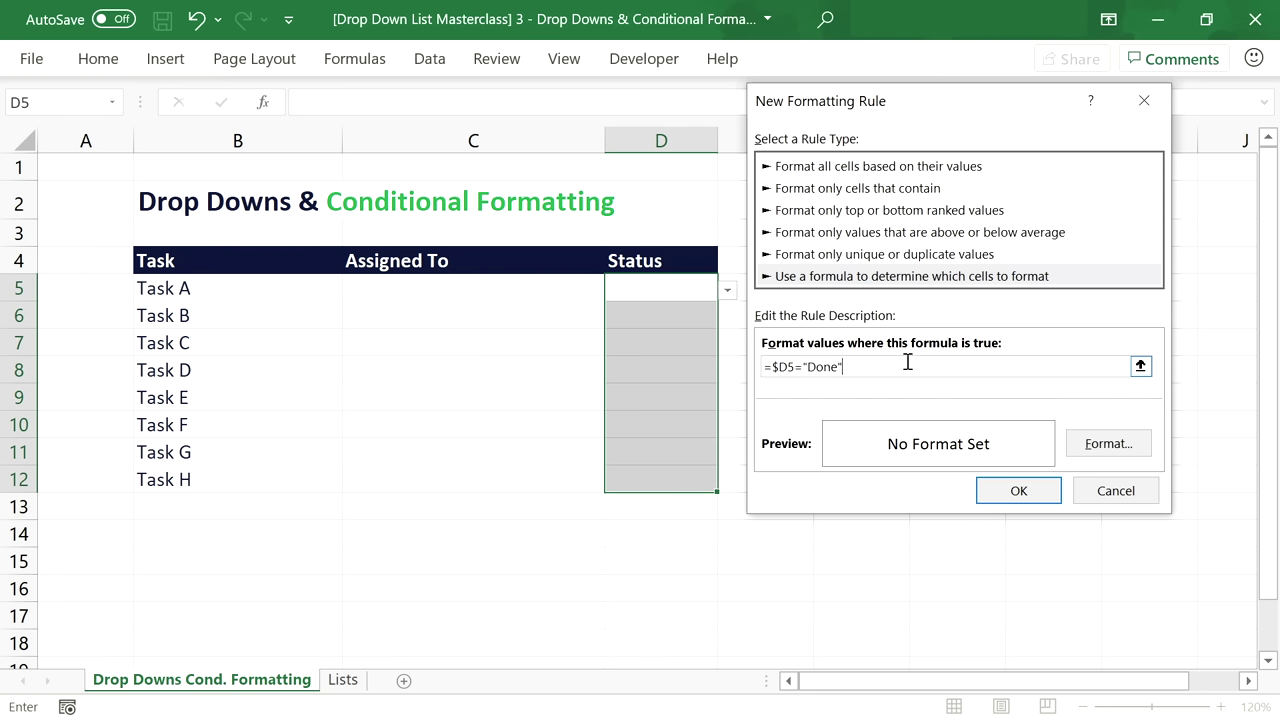
Format the Done rule with a green fill and white font, and save it.
left_click(1088, 445)
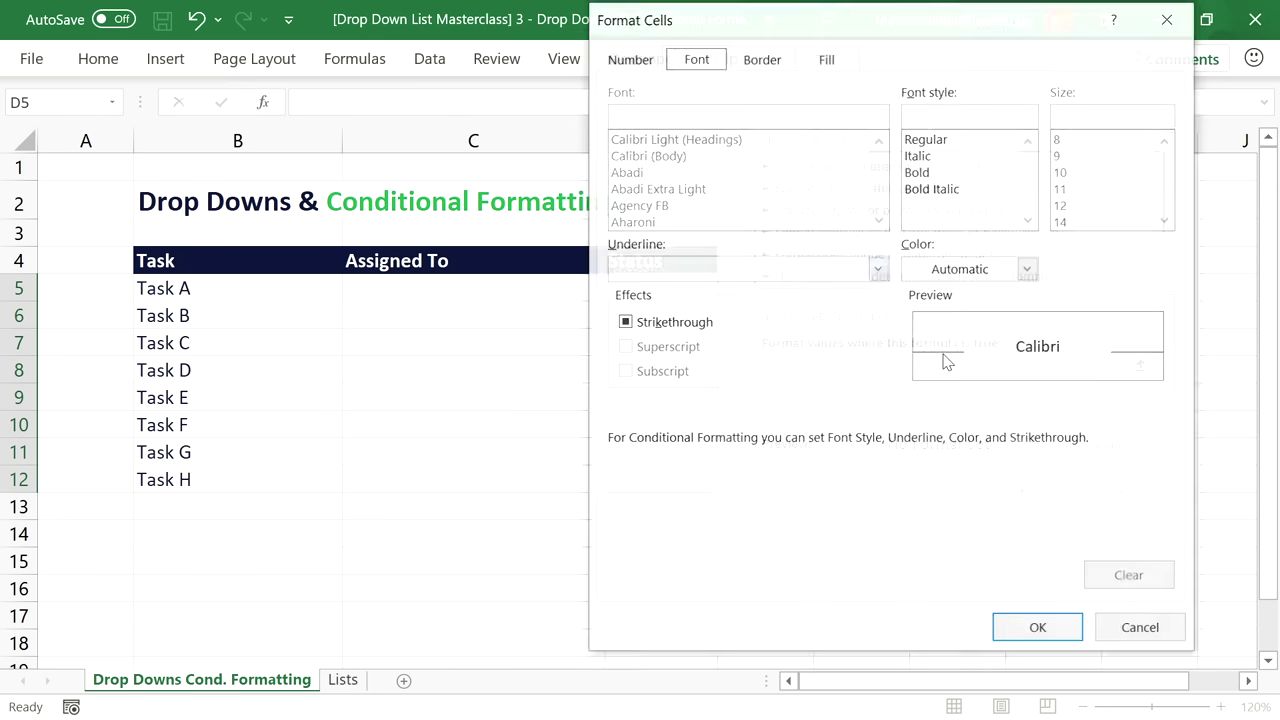
left_click(827, 55)
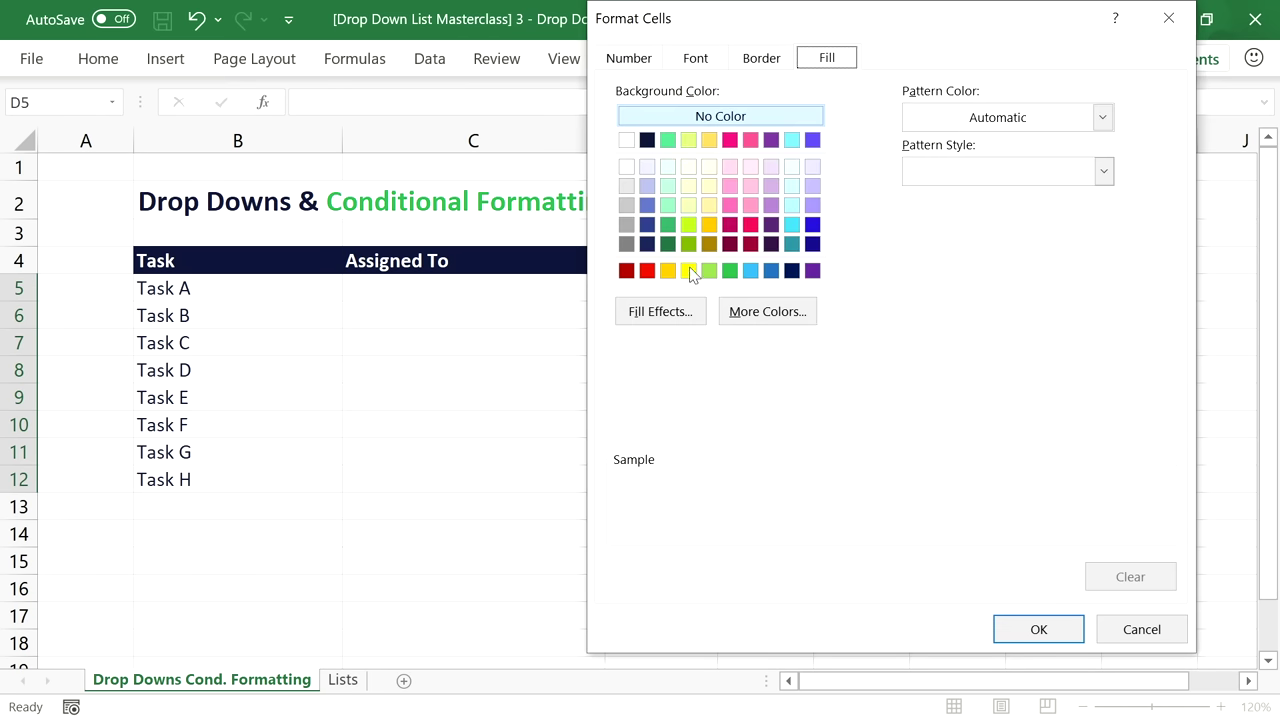
left_click(730, 270)
left_click(702, 62)
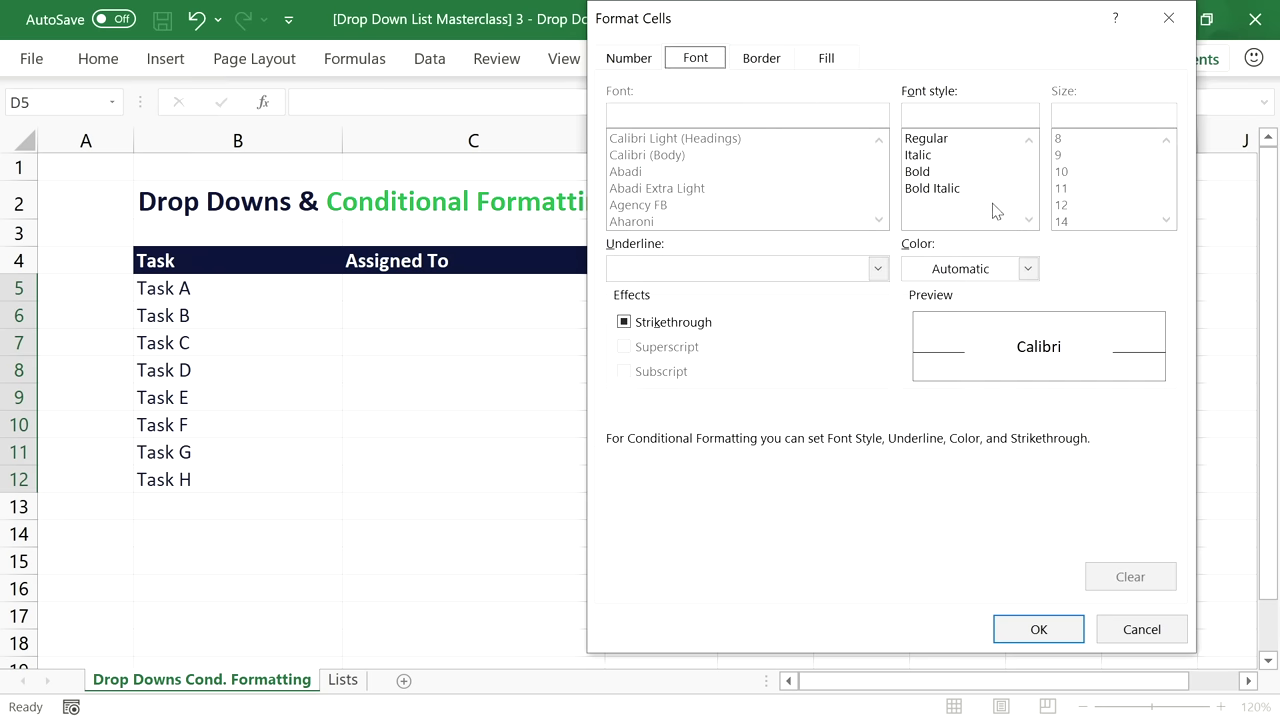
left_click(1027, 268)
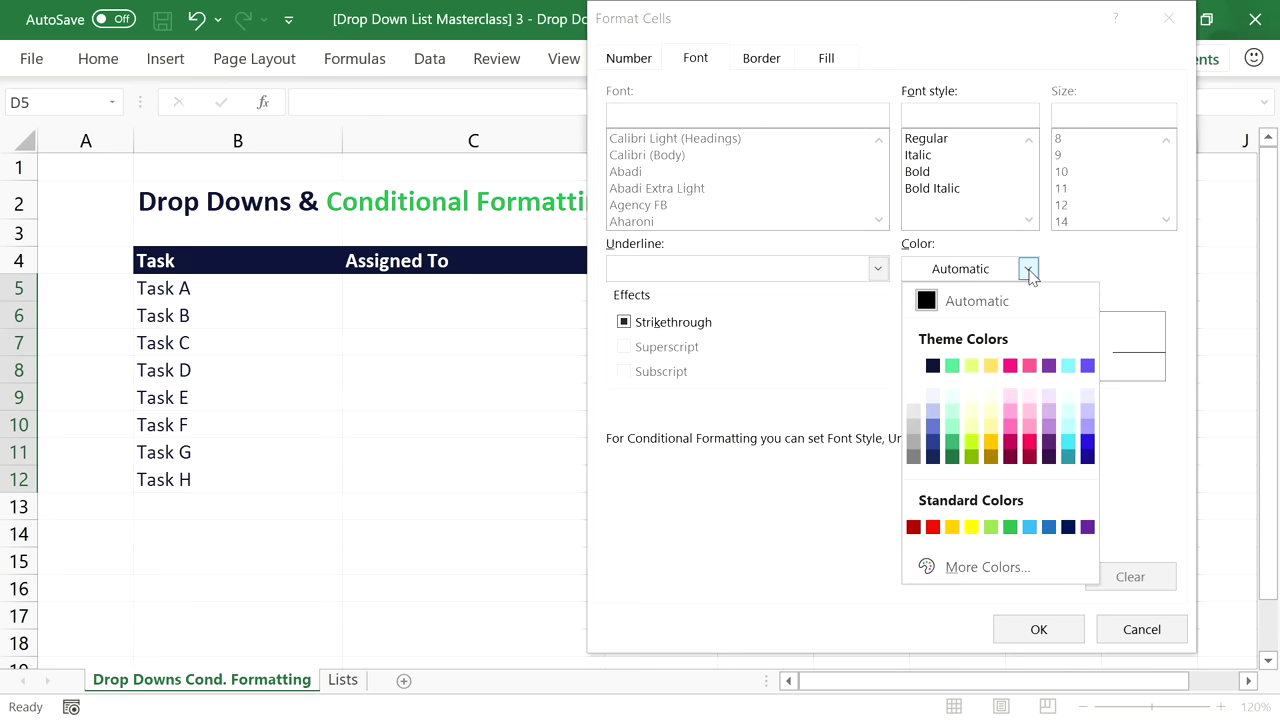
left_click(914, 366)
left_click(1040, 627)
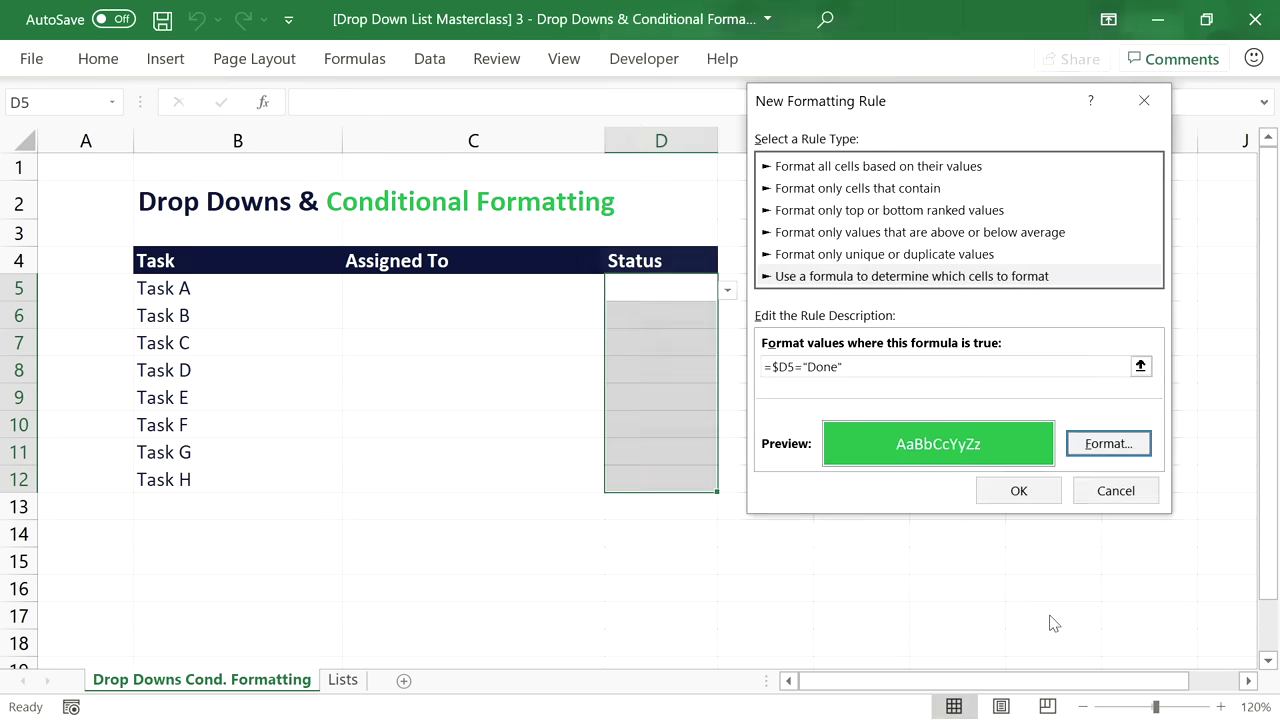
left_click(1017, 491)
Test the rule by setting D5 and D6 to Done, then clear both and reselect D5:D12.
left_click(702, 291)
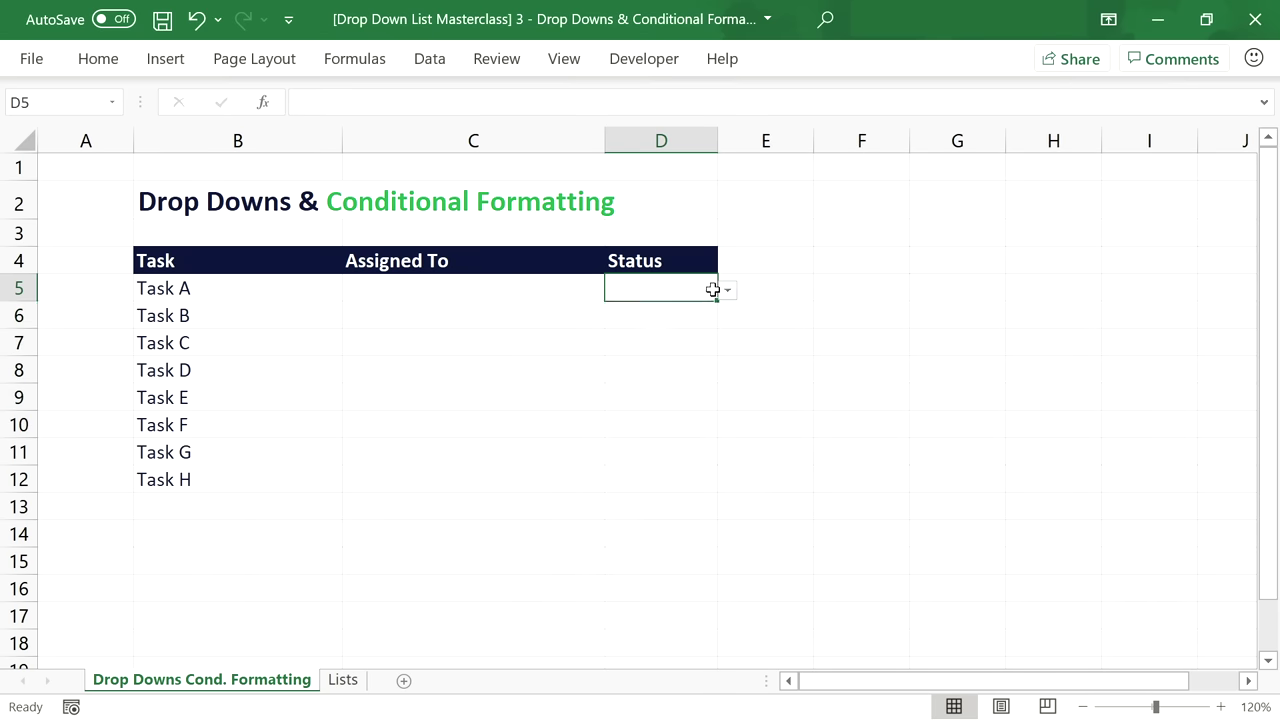
left_click(727, 290)
left_click(643, 352)
left_click(663, 324)
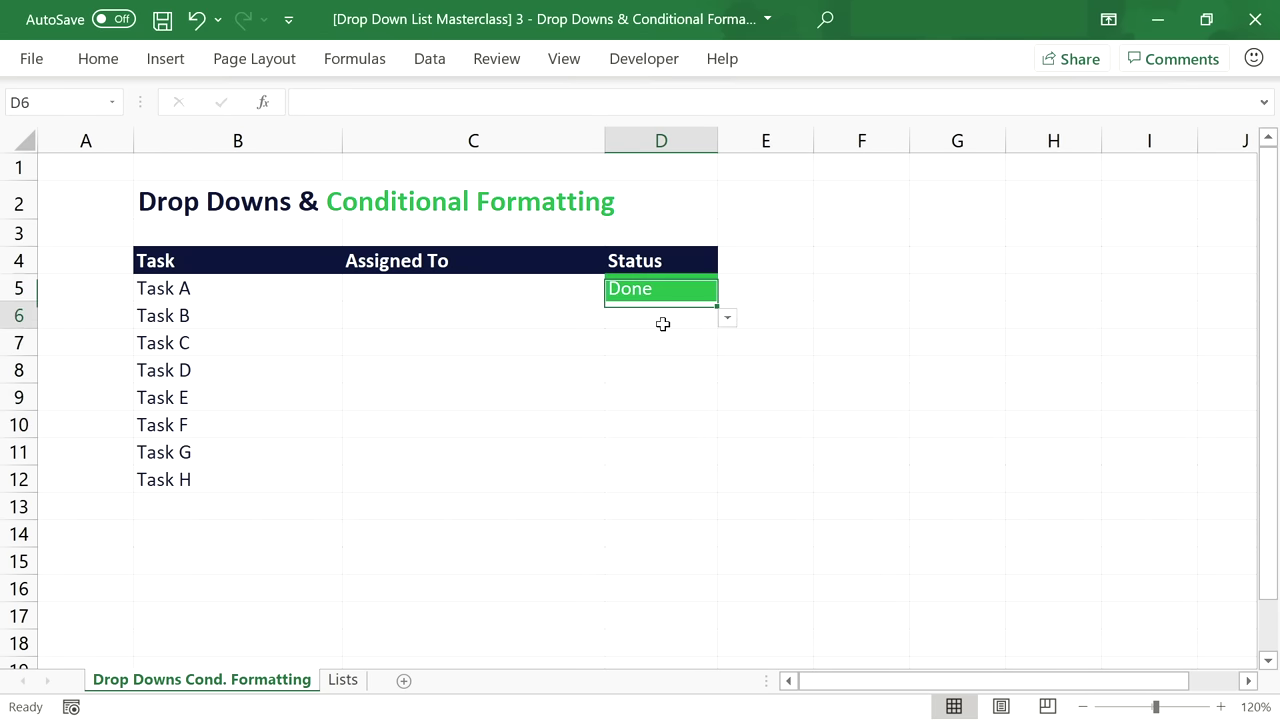
left_click(727, 317)
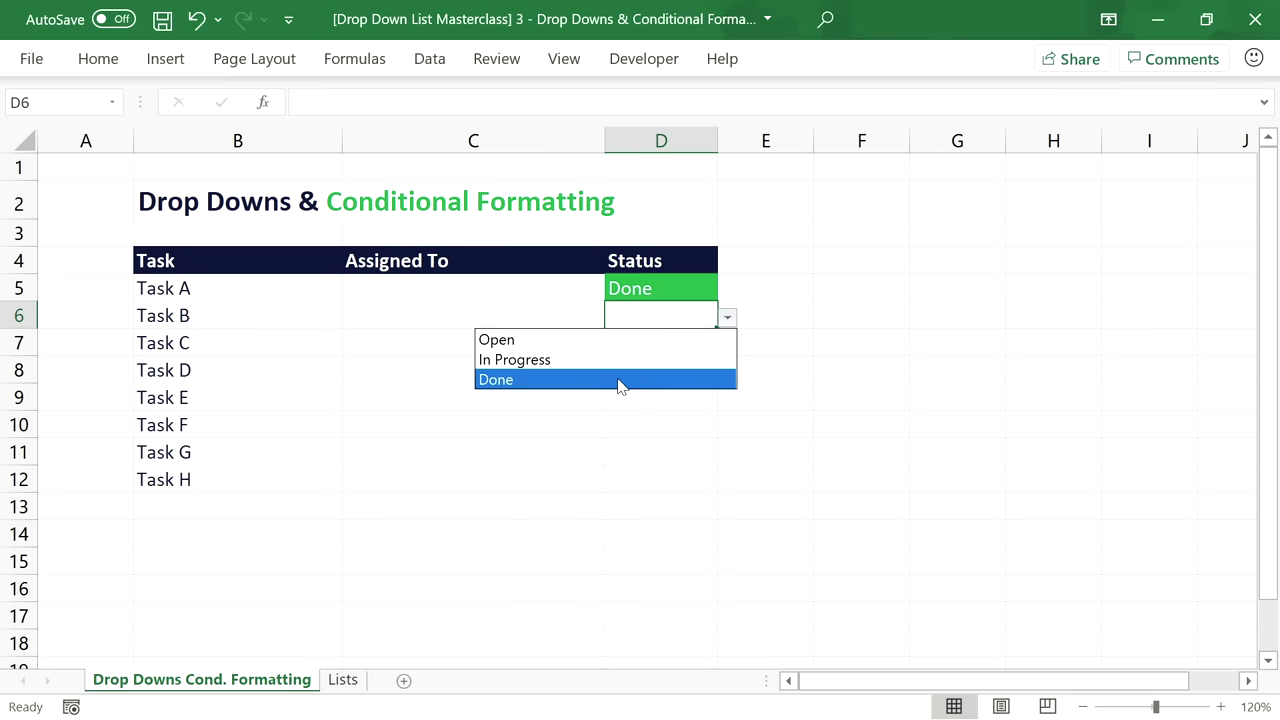
left_click(619, 382)
left_click(727, 318)
left_click(648, 340)
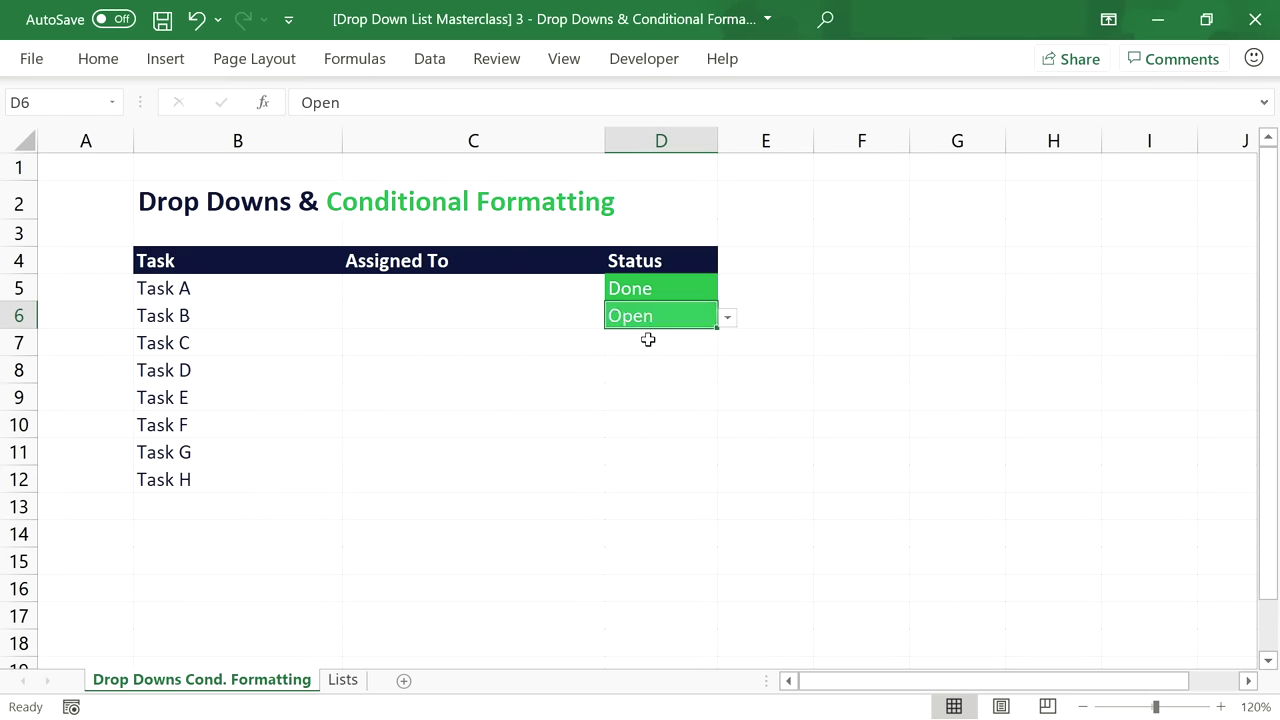
key("Delete")
left_click(651, 286)
key("Delete")
left_click_drag(651, 286, 657, 479)
Start a second formula rule for the Status cells using =$D5="In Progress".
left_click(98, 62)
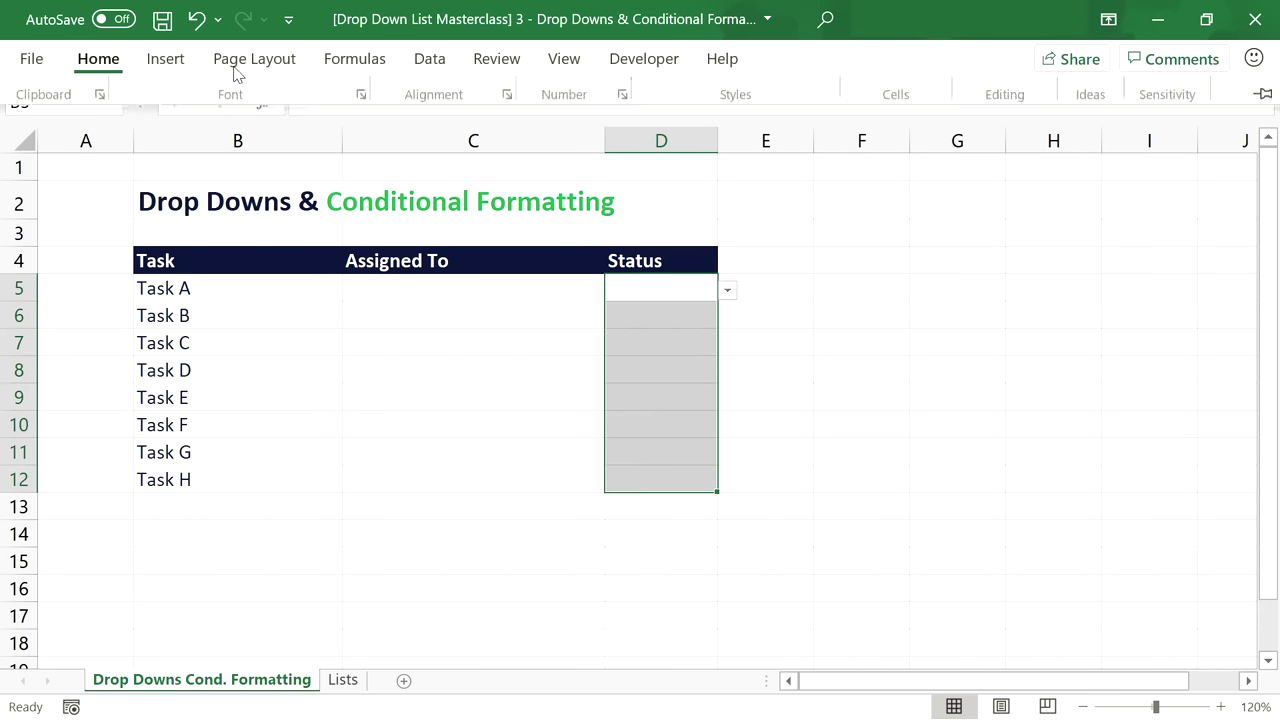
left_click(735, 94)
left_click(720, 411)
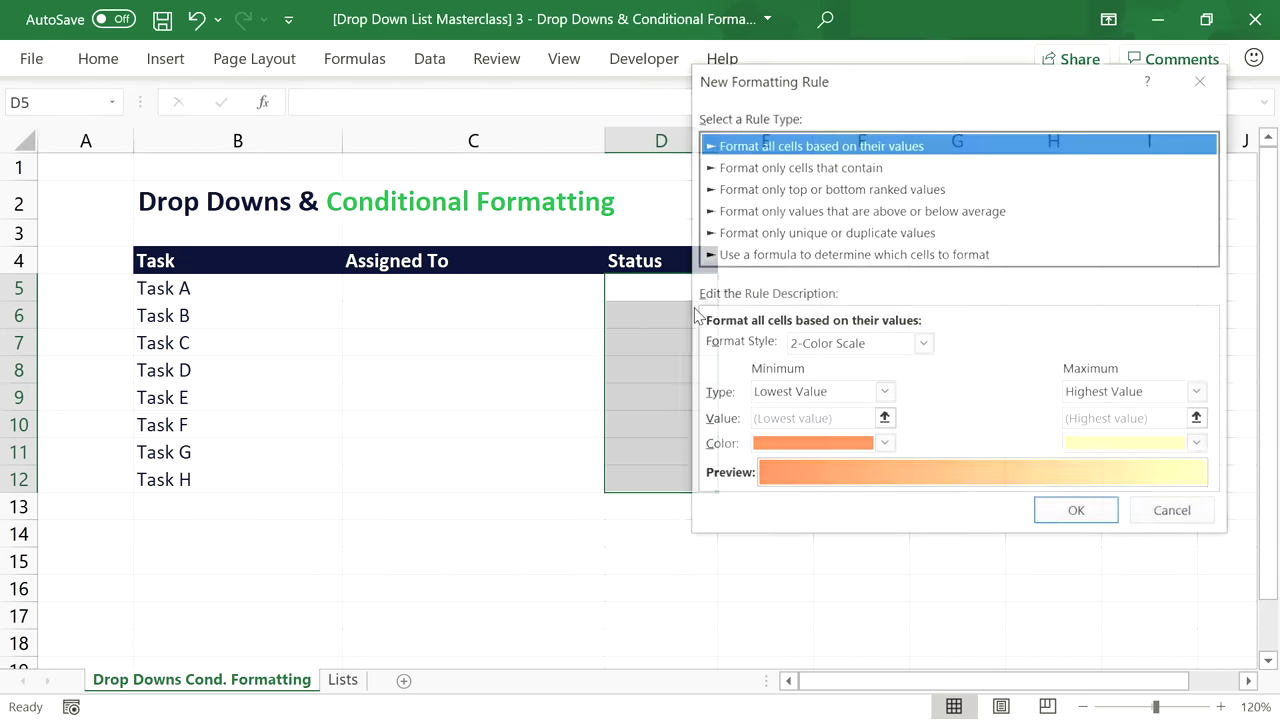
left_click(766, 255)
left_click(757, 344)
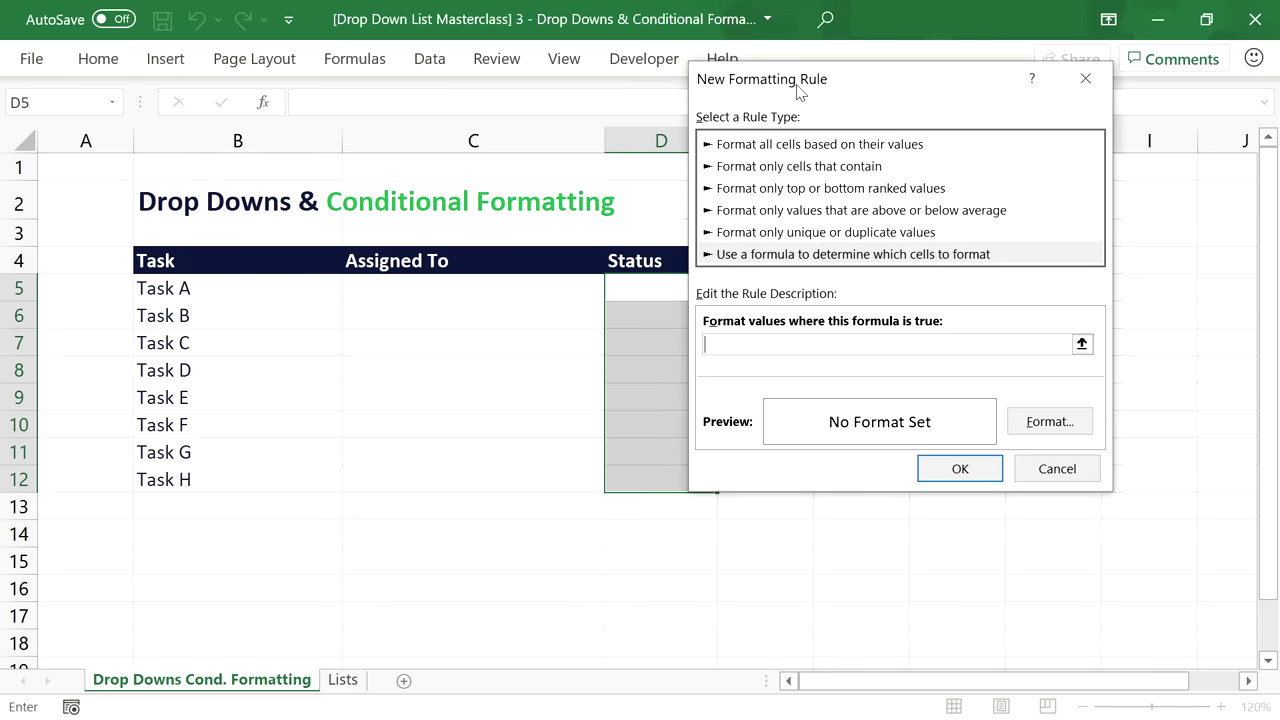
left_click_drag(799, 91, 829, 103)
left_click(672, 284)
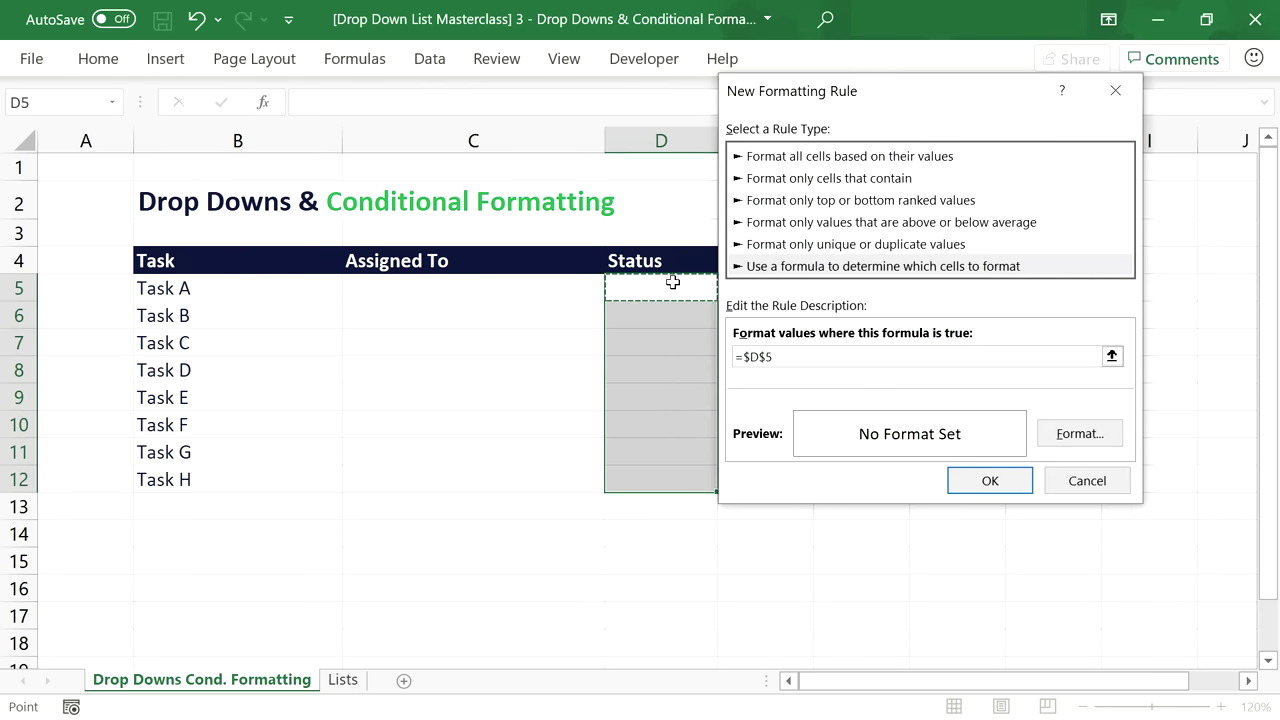
key("F4")
key("F4")
type("=")
left_click(790, 356)
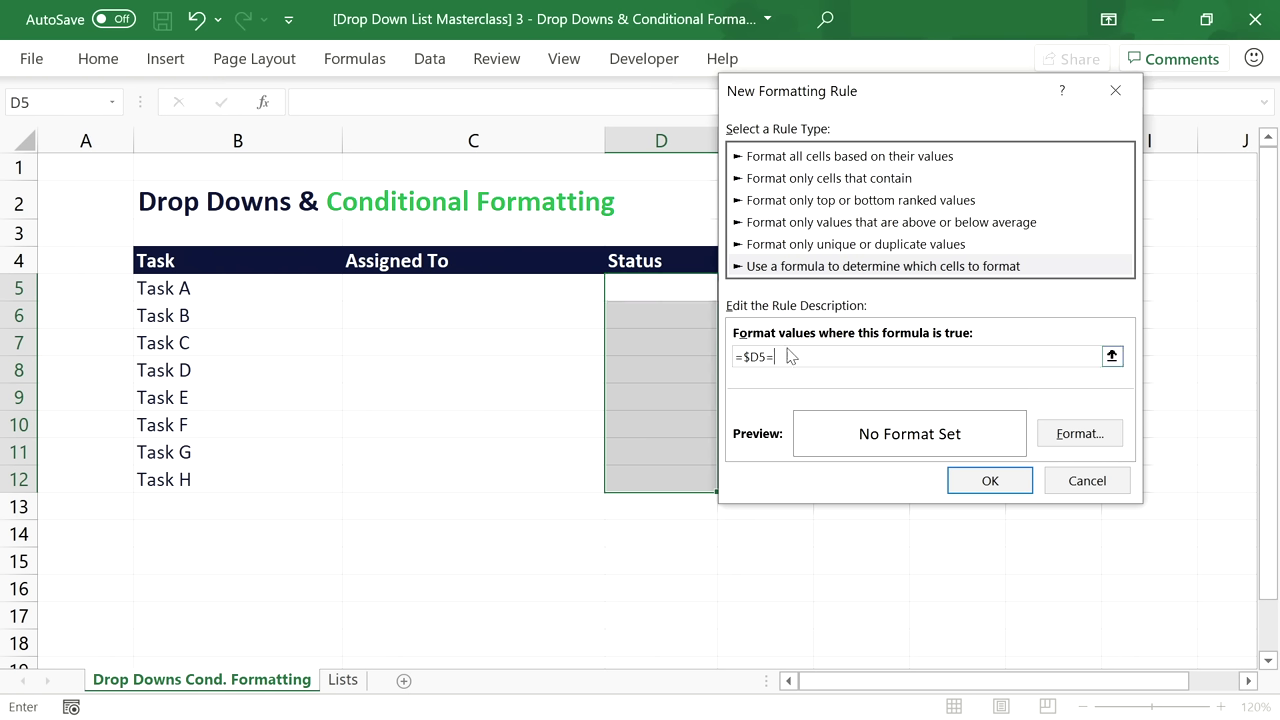
type("\"In Progress")
Give the In Progress rule a grey fill and white font, and save it.
left_click(1080, 433)
left_click(893, 59)
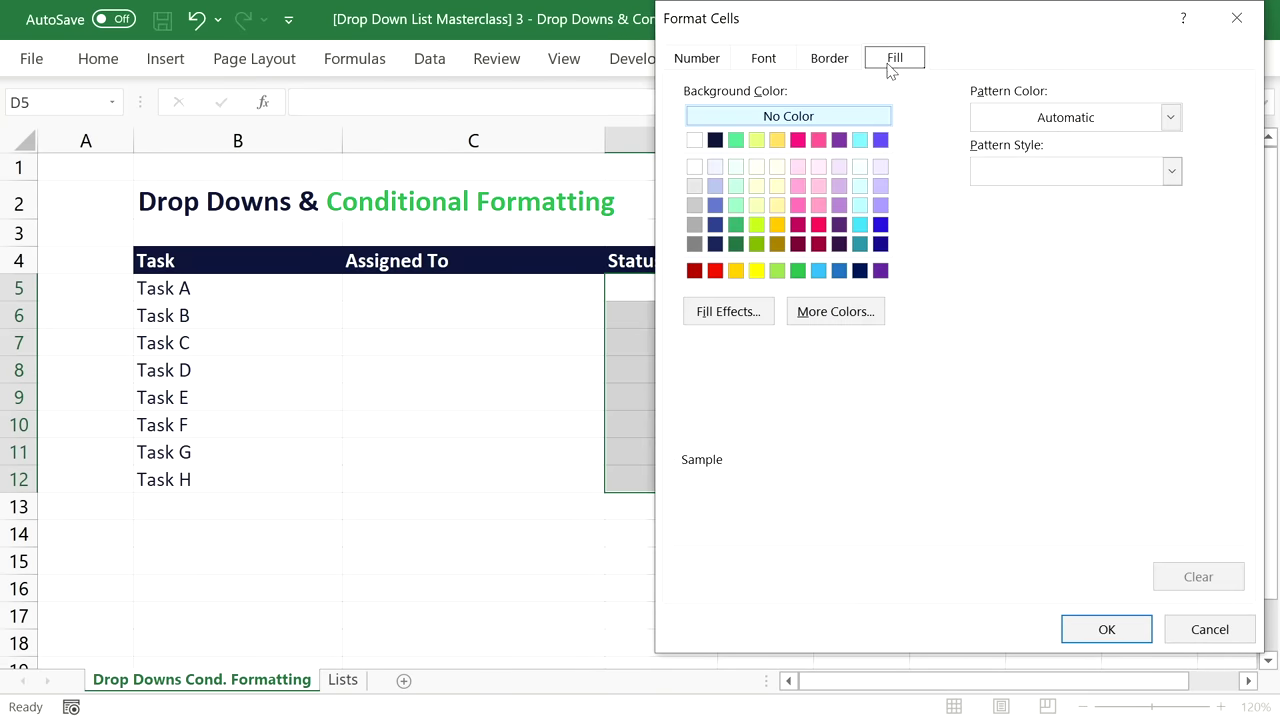
left_click(694, 205)
left_click(762, 60)
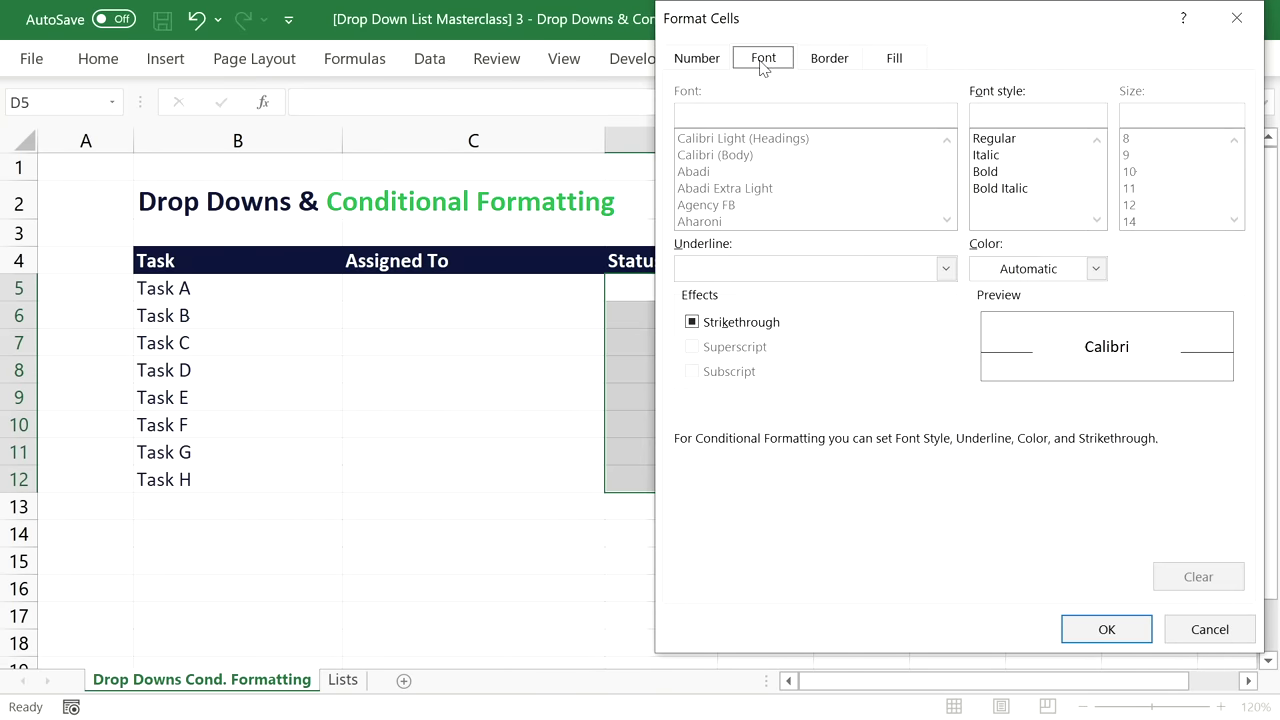
left_click(1096, 268)
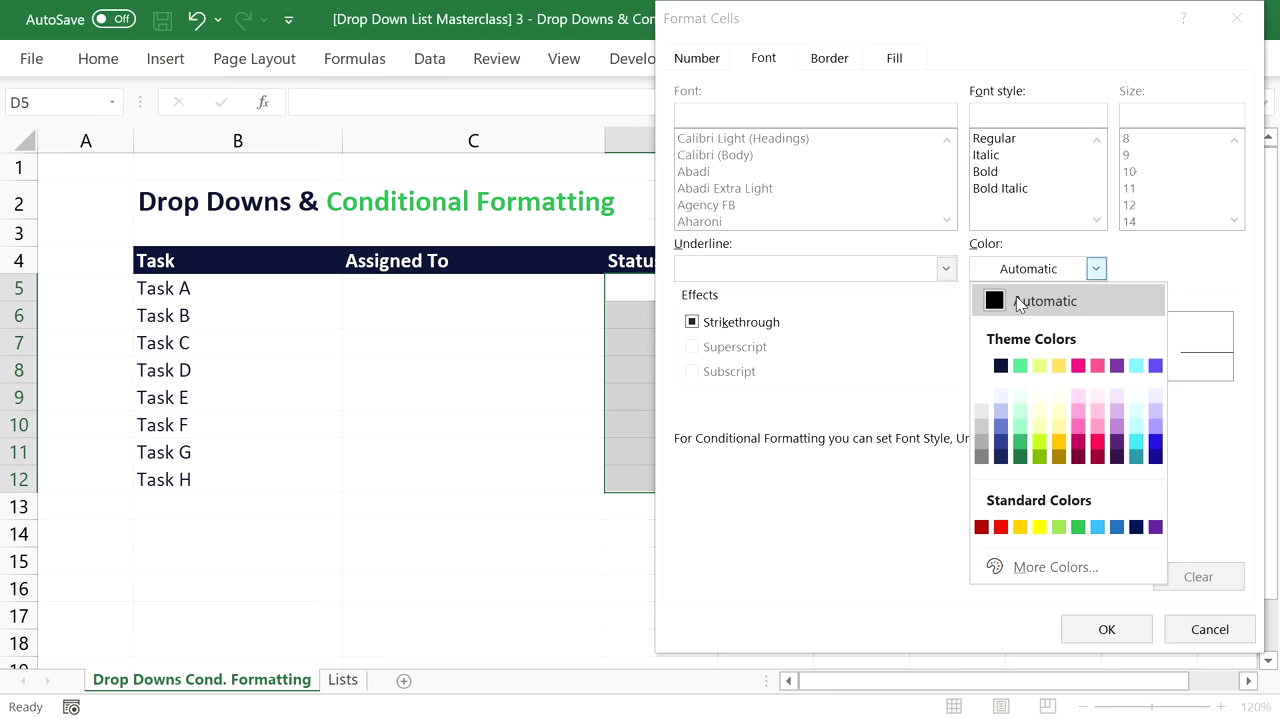
left_click(981, 365)
left_click(1130, 630)
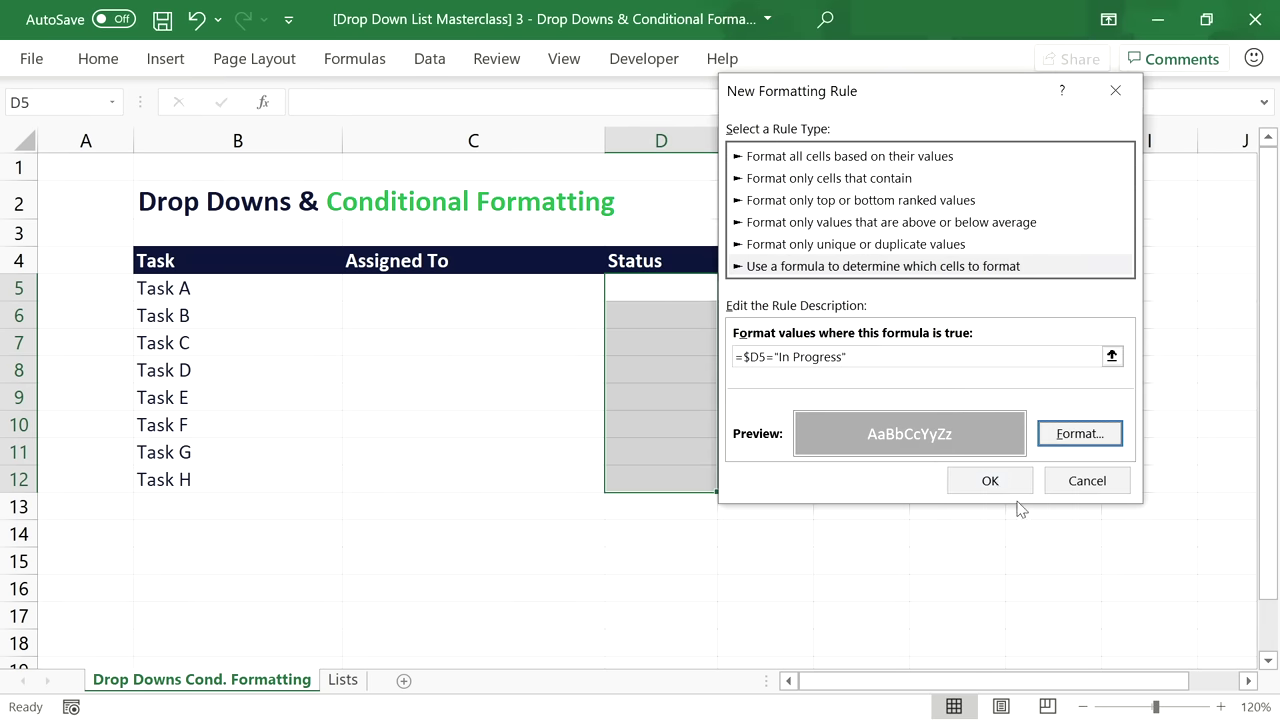
left_click(990, 480)
left_click(680, 295)
left_click(727, 291)
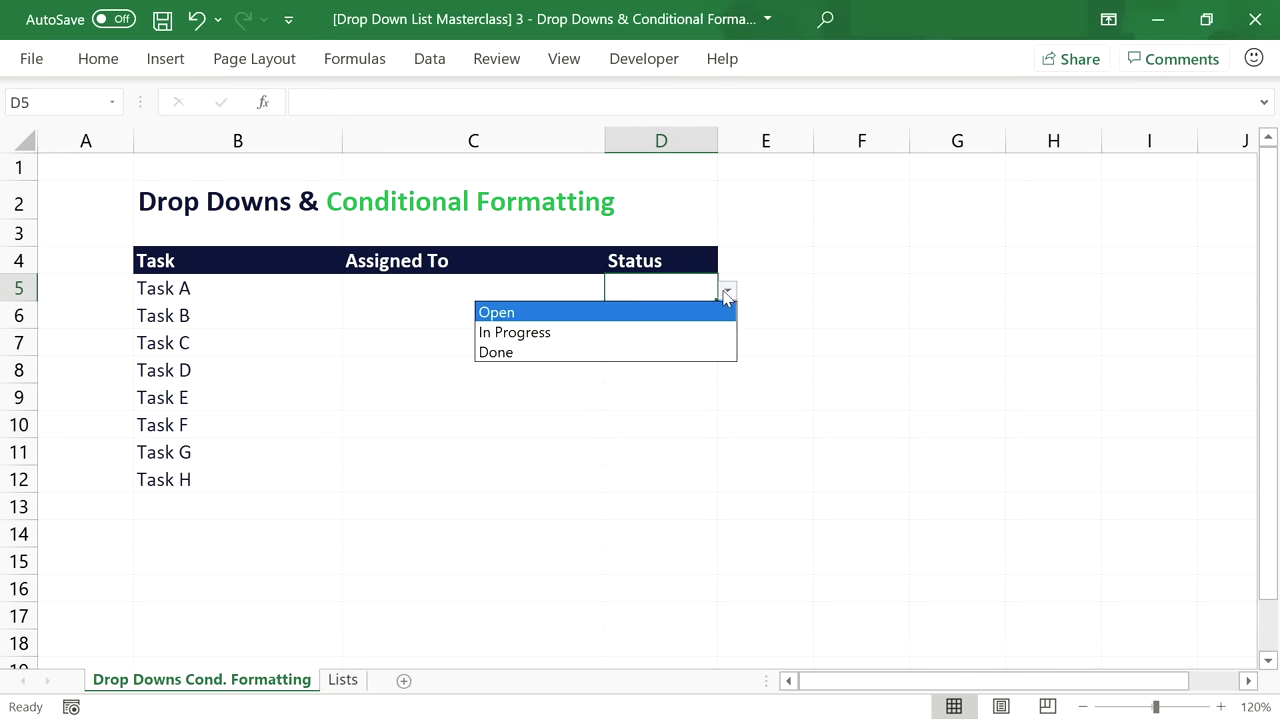
Set Tasks A–E to In Progress, Done, Open, In Progress and Done, then view C5's name list.
left_click(707, 331)
left_click(711, 317)
left_click(727, 318)
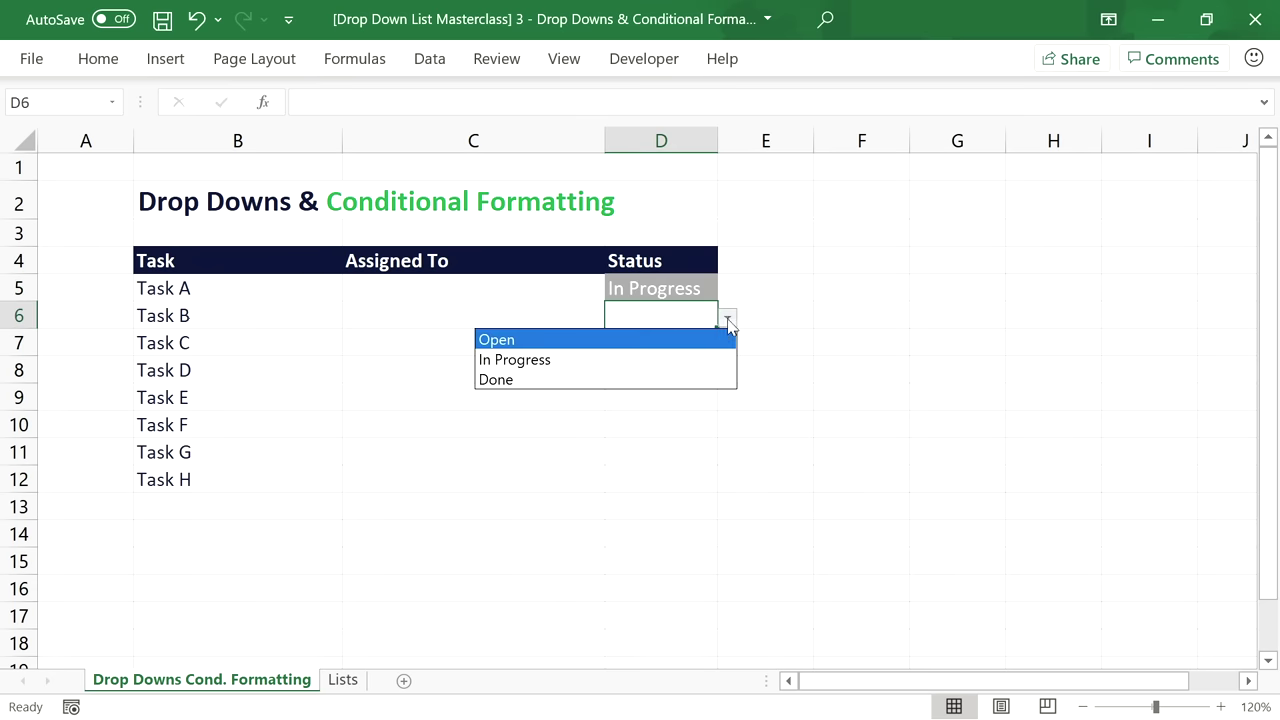
left_click(705, 379)
left_click(710, 344)
left_click(727, 344)
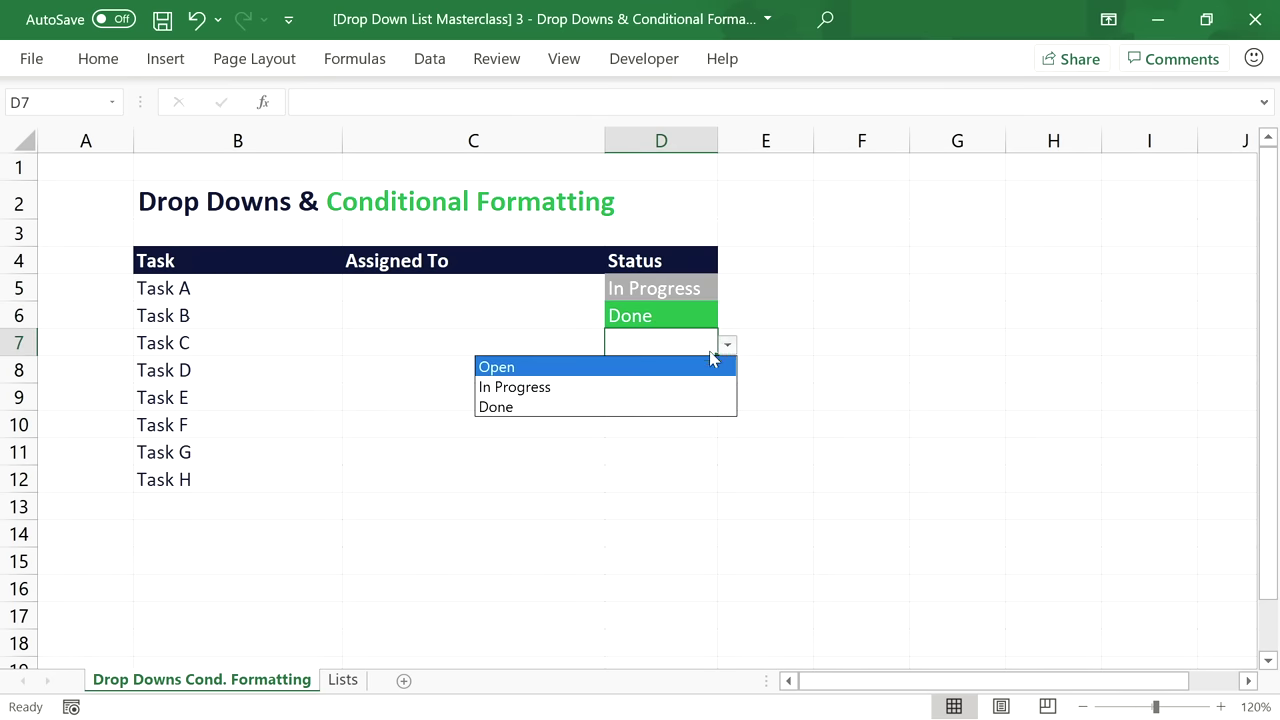
left_click(705, 366)
left_click(691, 370)
left_click(727, 371)
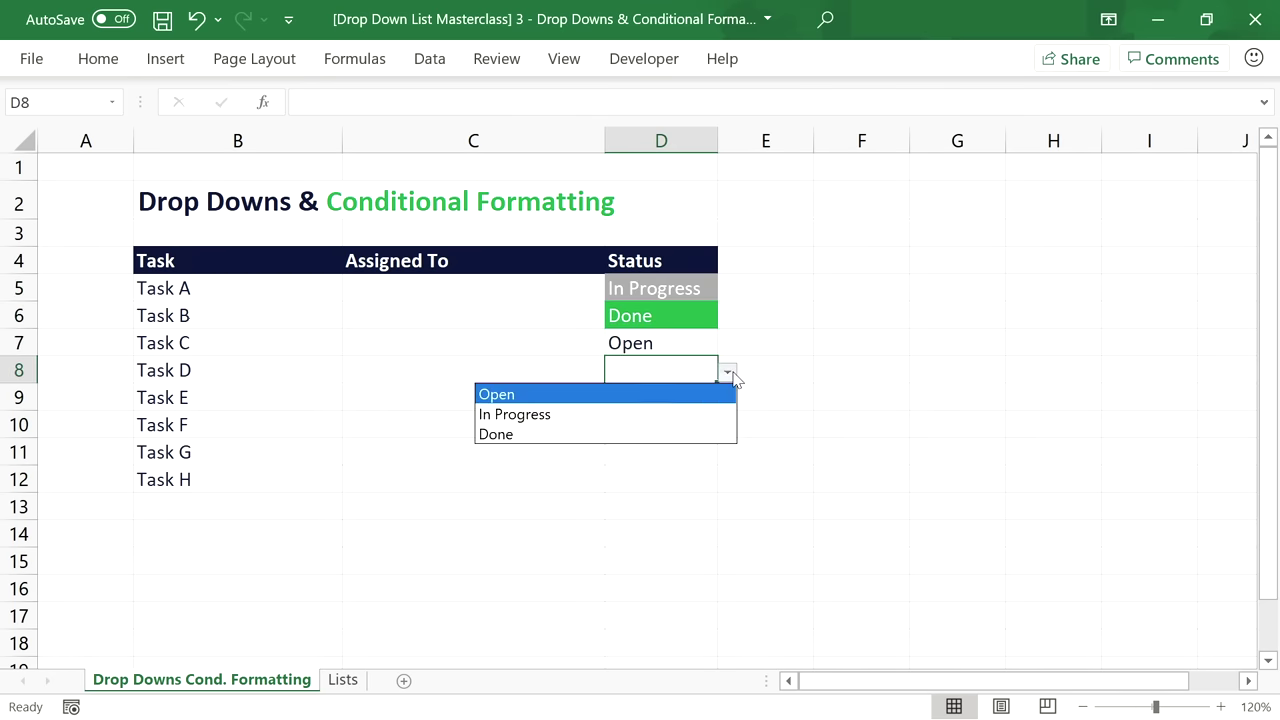
left_click(682, 410)
left_click(685, 402)
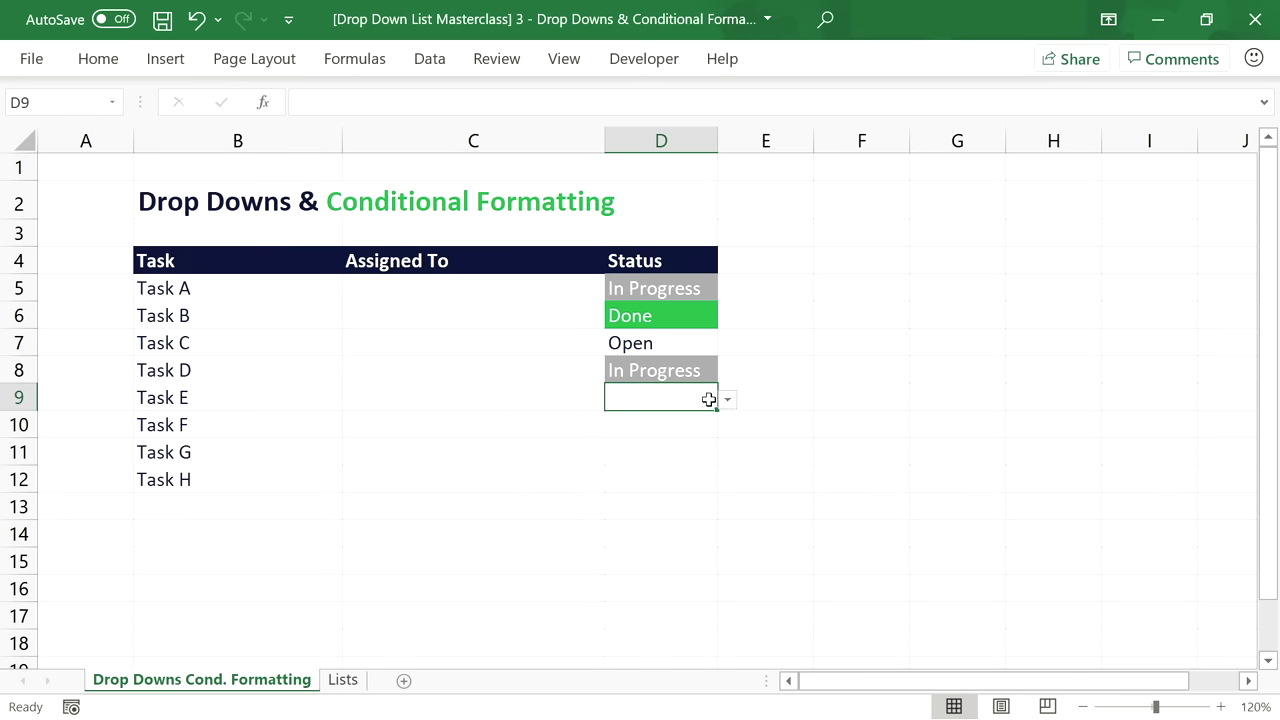
left_click(727, 398)
left_click(682, 456)
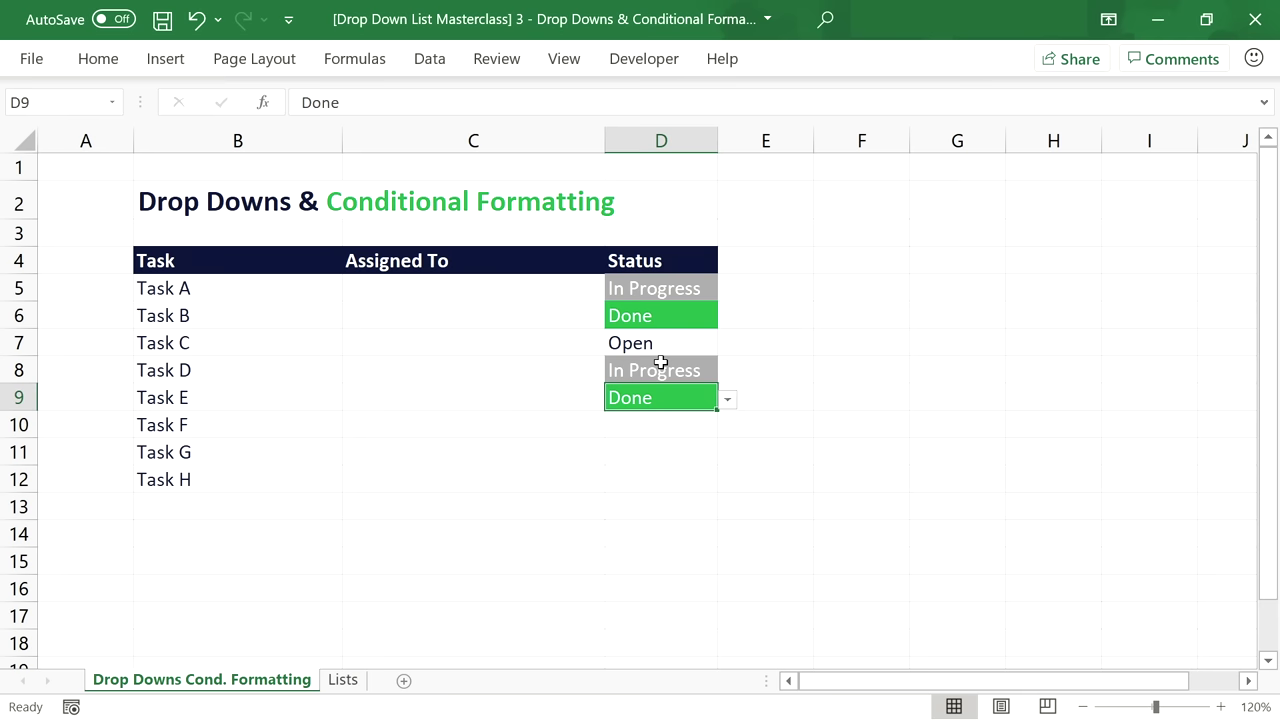
left_click(498, 287)
left_click(613, 292)
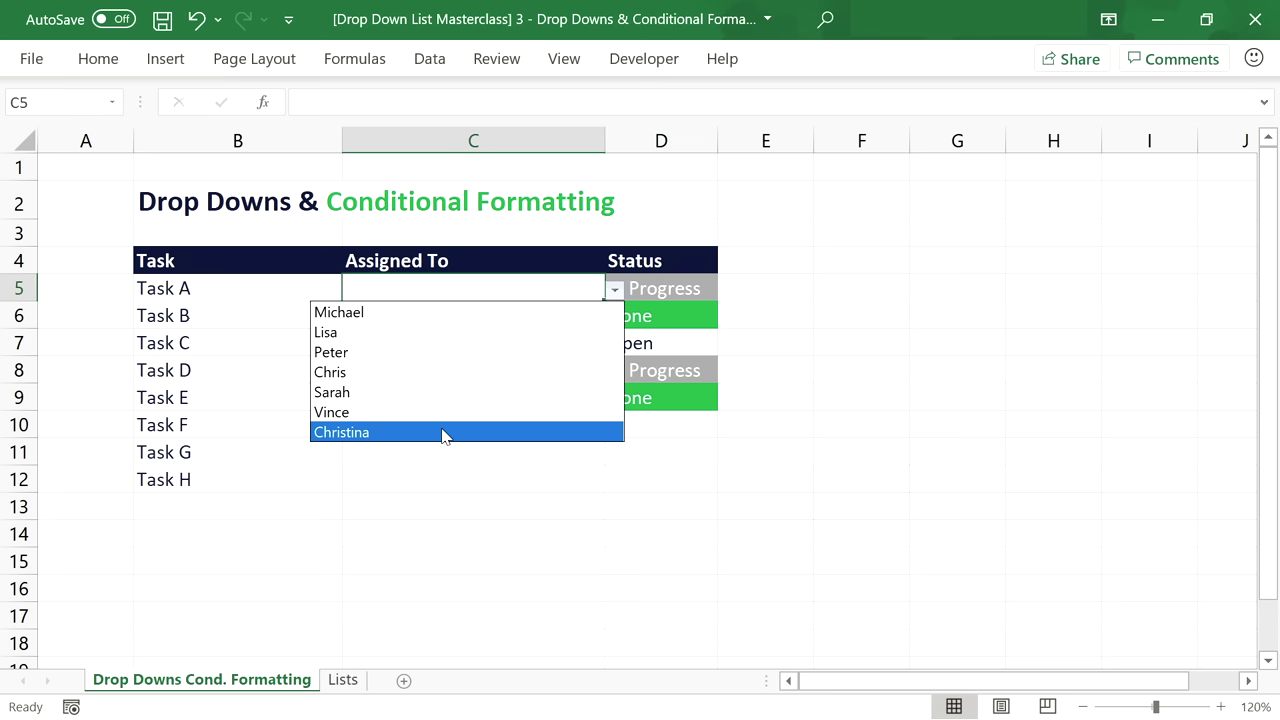
Insert a narrow spacer column C before Assigned To in the task table.
left_click(458, 288)
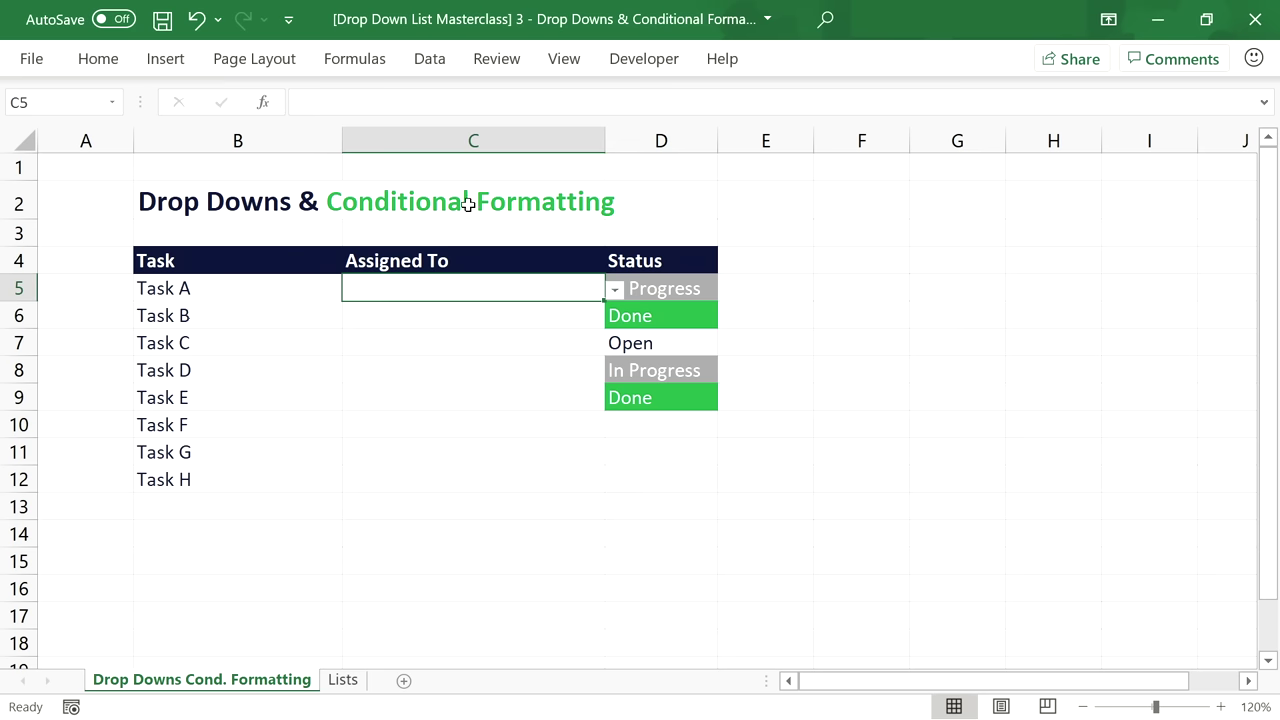
left_click(473, 141)
right_click(473, 145)
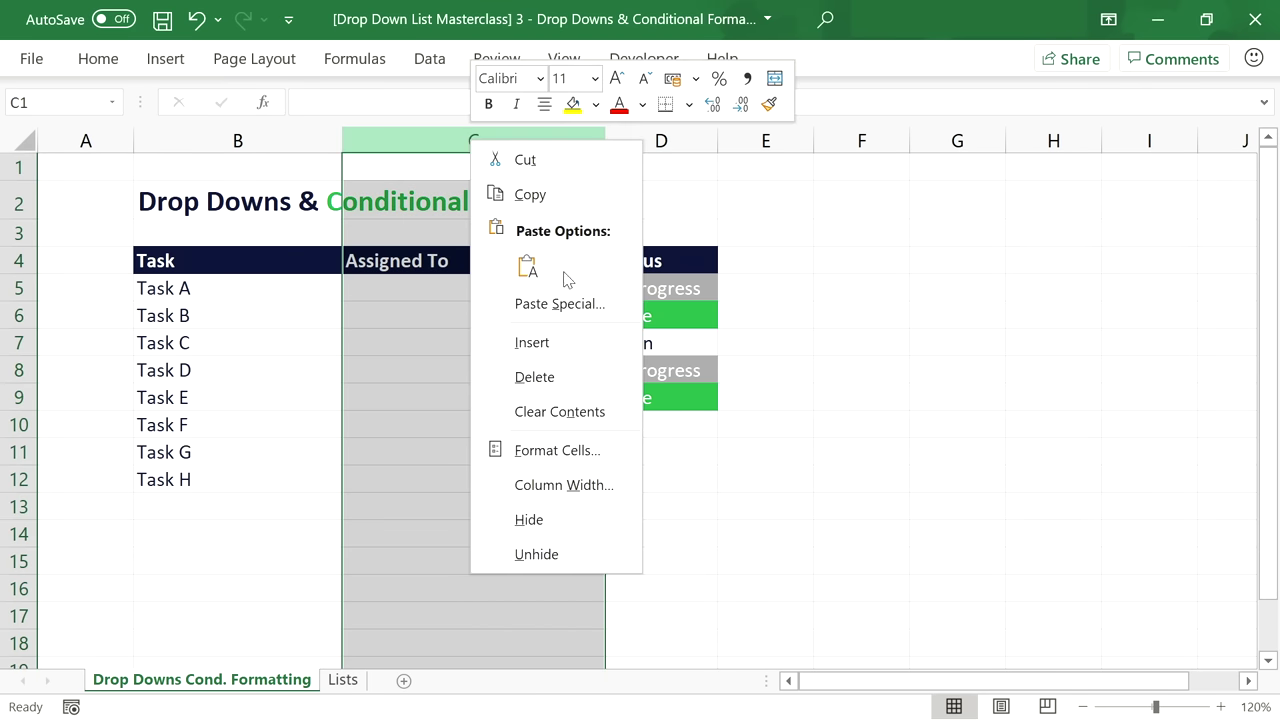
left_click(532, 342)
left_click_drag(551, 143, 354, 166)
left_click(350, 288)
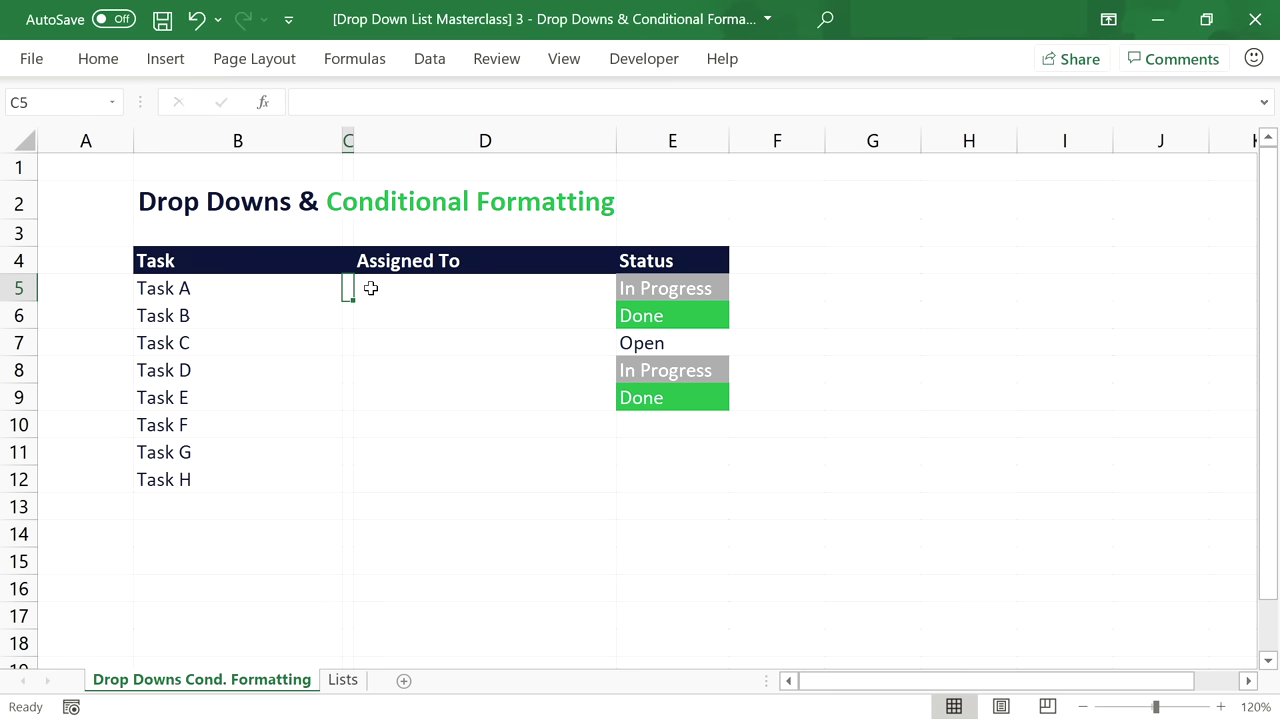
left_click(376, 289)
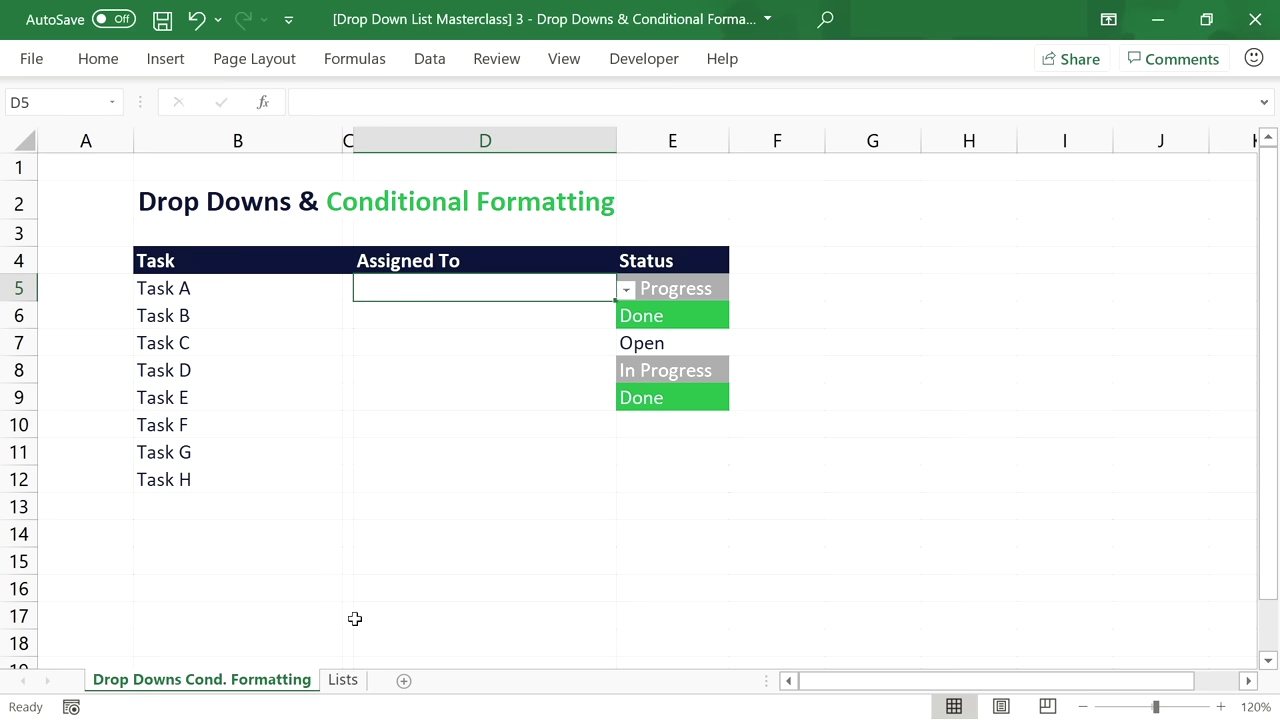
On the Lists sheet, insert two columns before Status, narrow column C, and select B5:C5.
left_click(345, 685)
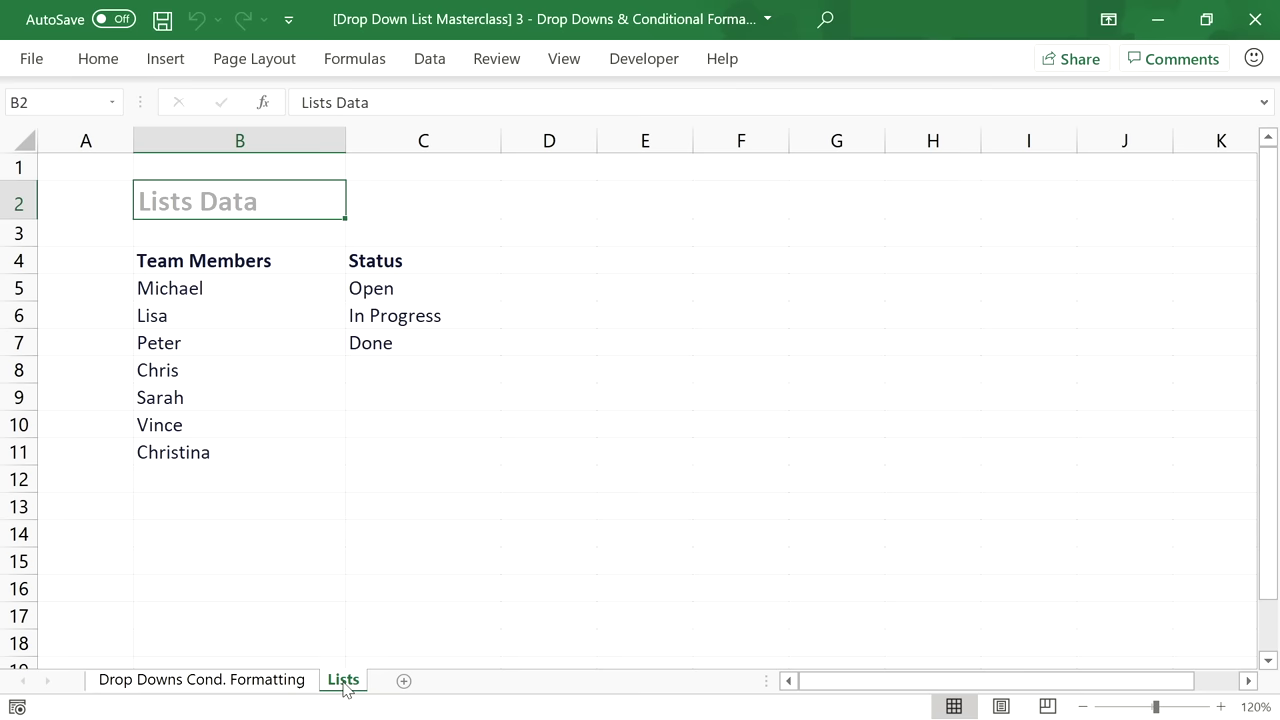
left_click(423, 140)
right_click(411, 151)
left_click(466, 354)
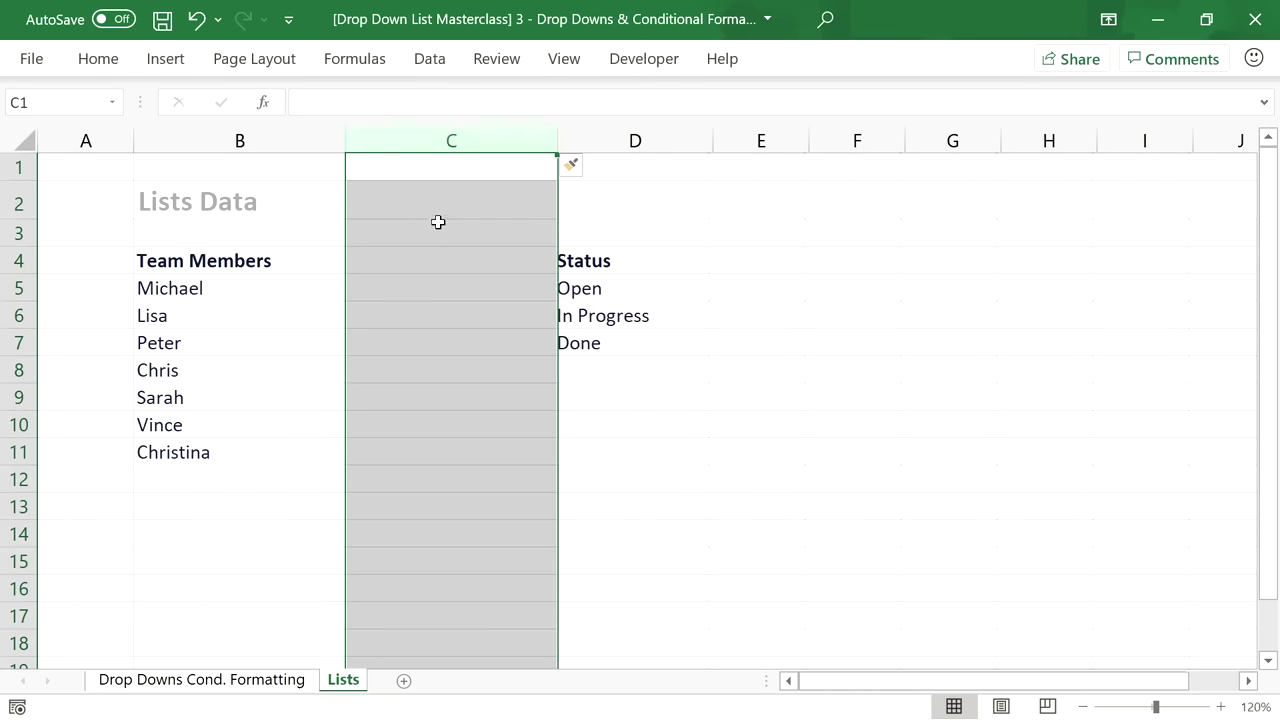
left_click(537, 140)
right_click(530, 142)
left_click(628, 360)
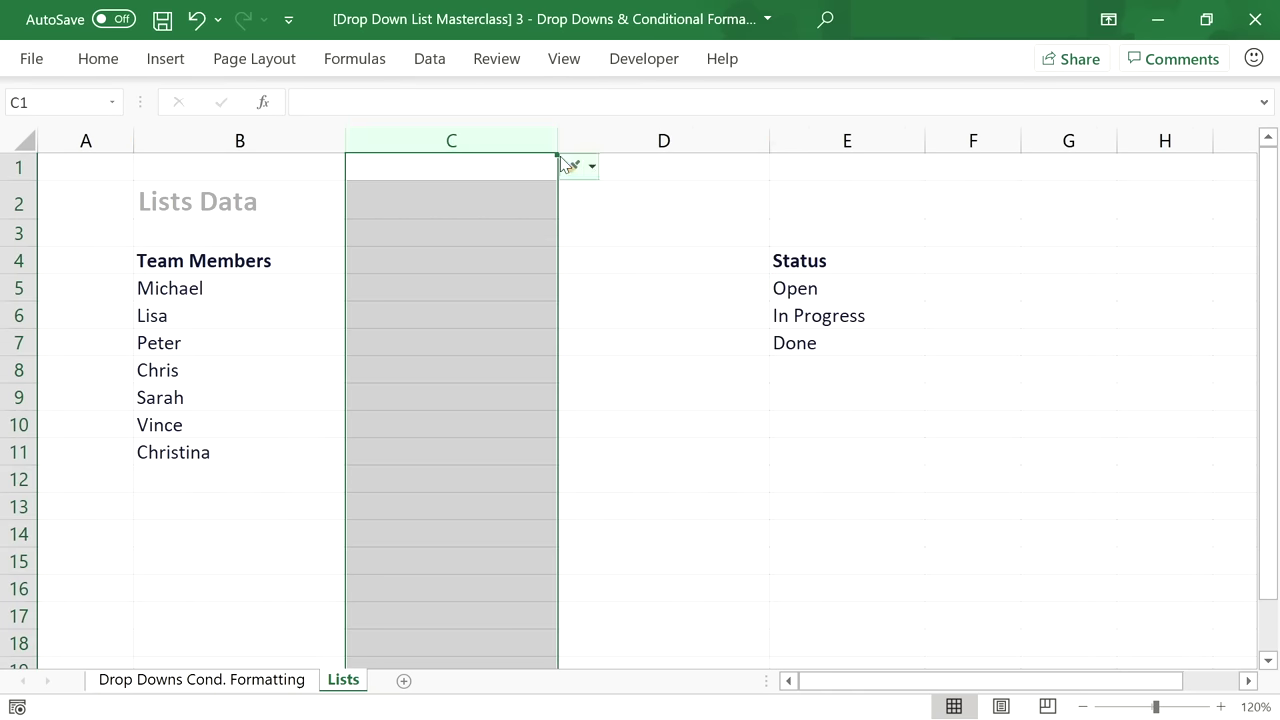
left_click_drag(557, 141, 466, 159)
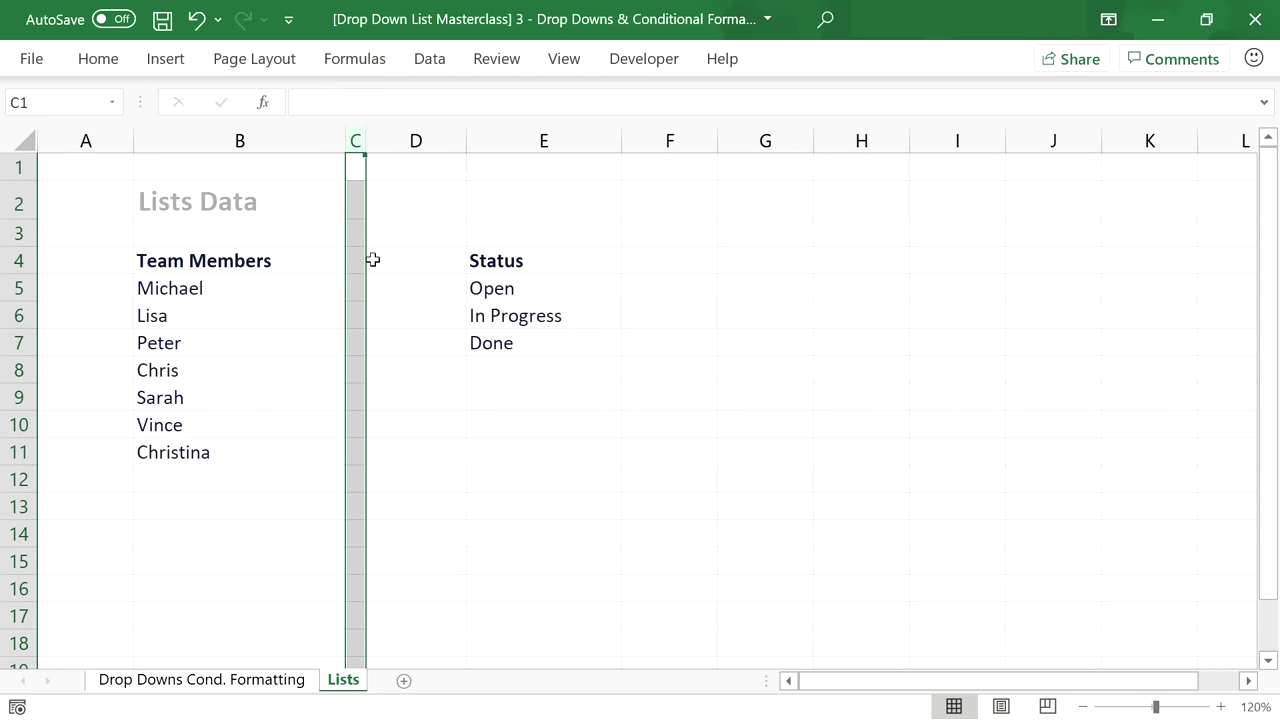
left_click(208, 295)
left_click_drag(314, 294, 354, 291)
Apply a top border to B5:C5 and a bottom border to B12:C12 on Lists.
left_click(97, 56)
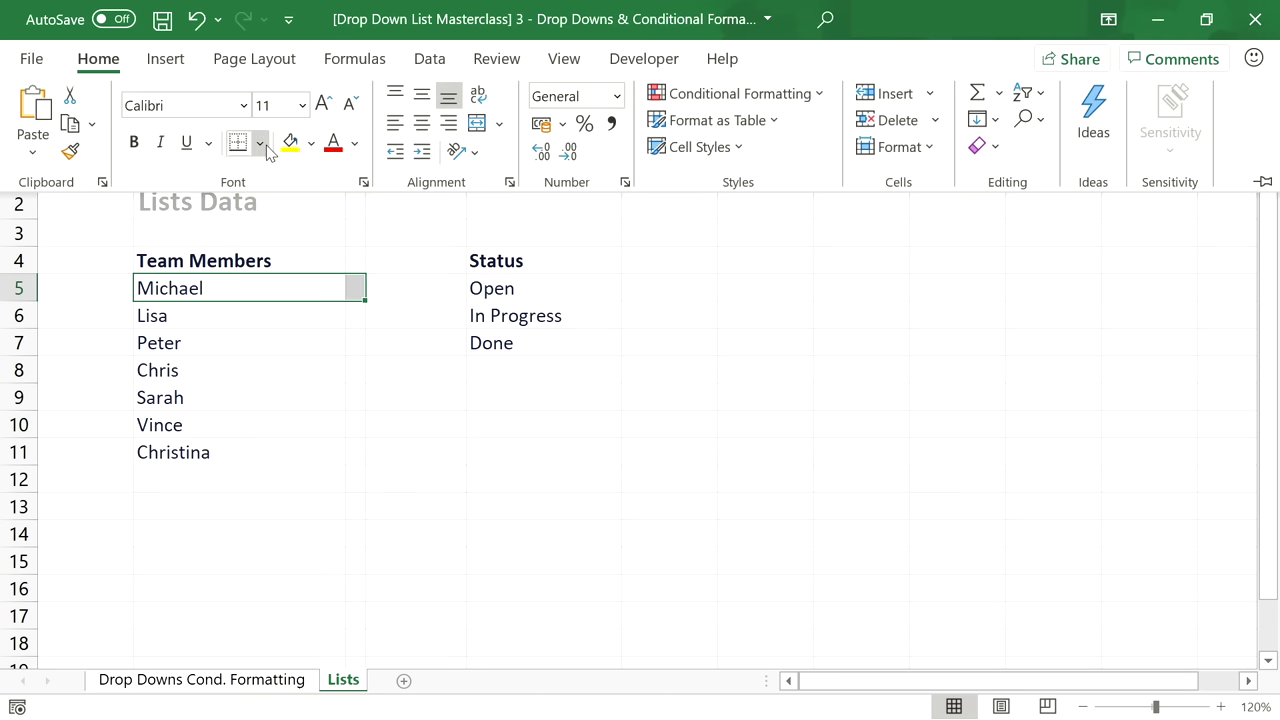
left_click(259, 142)
left_click(312, 252)
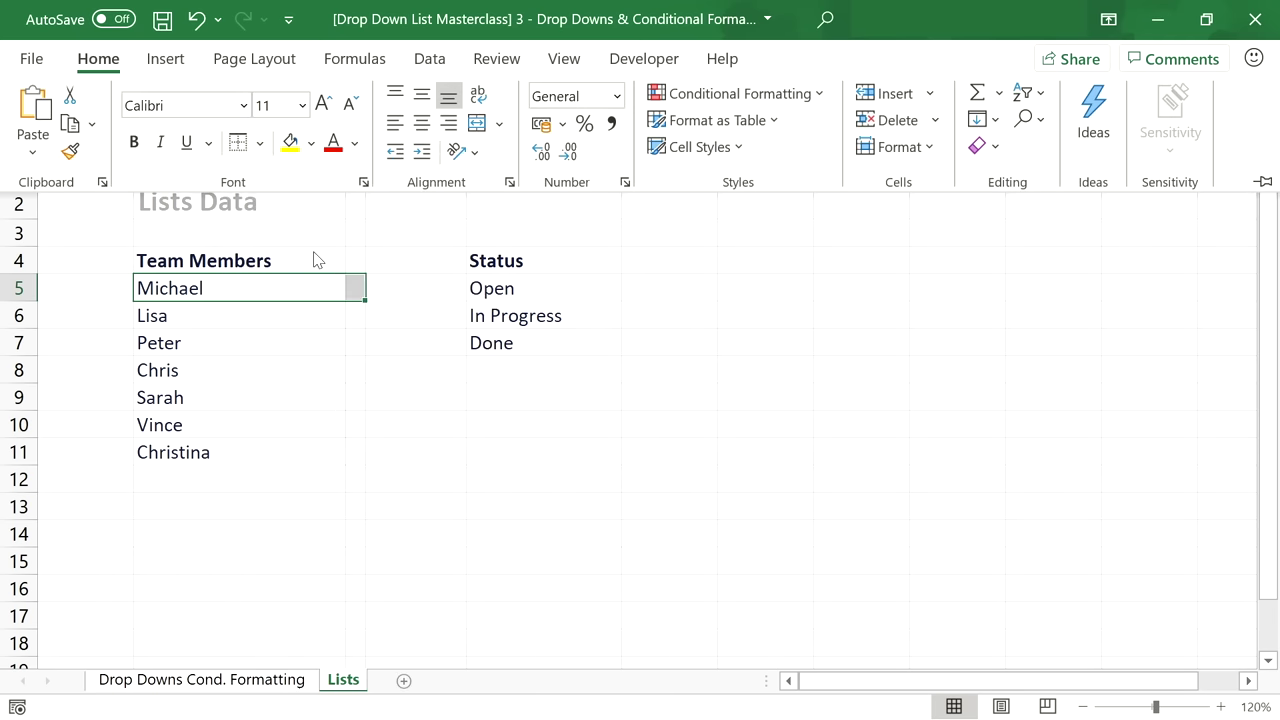
left_click(239, 481)
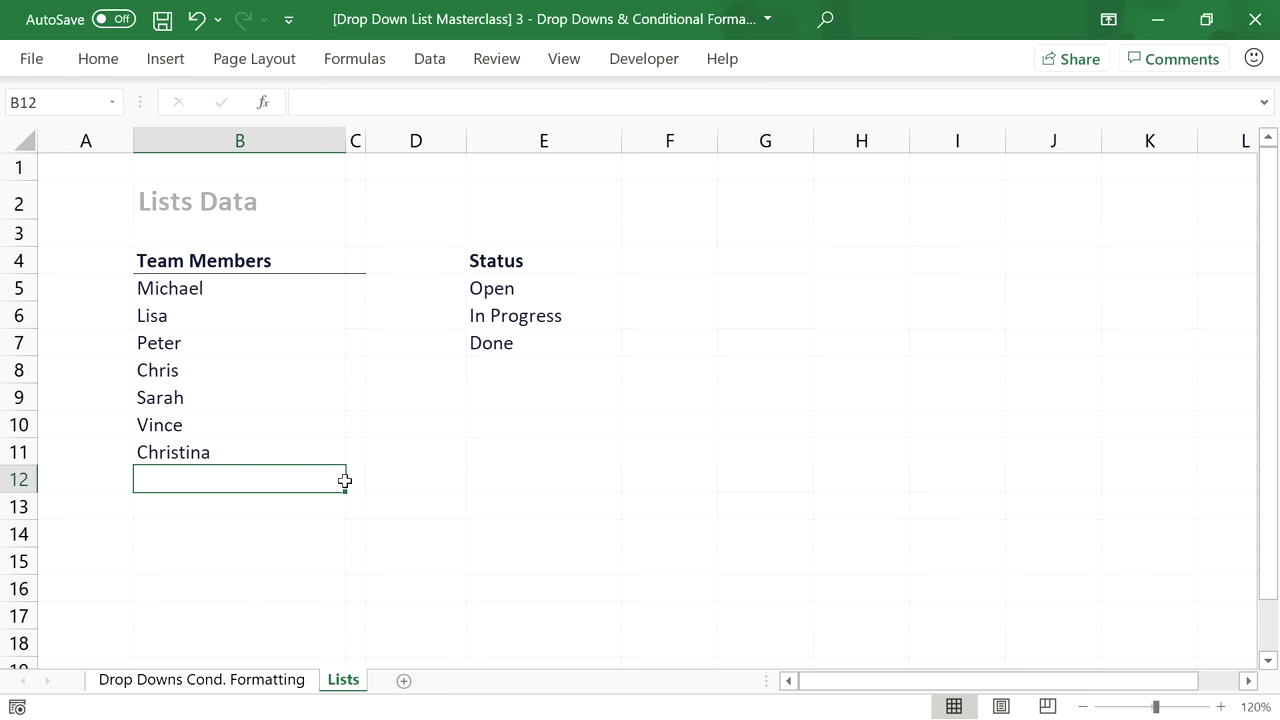
left_click_drag(344, 481, 356, 481)
left_click(100, 60)
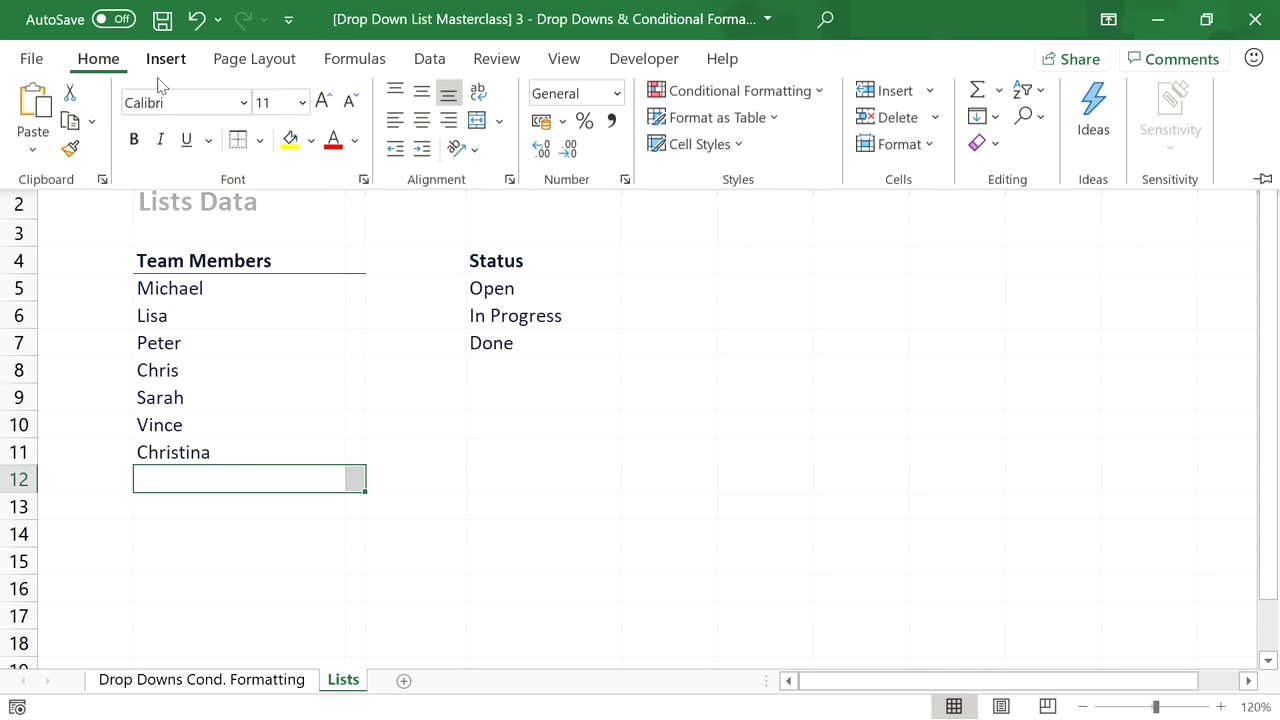
left_click(259, 142)
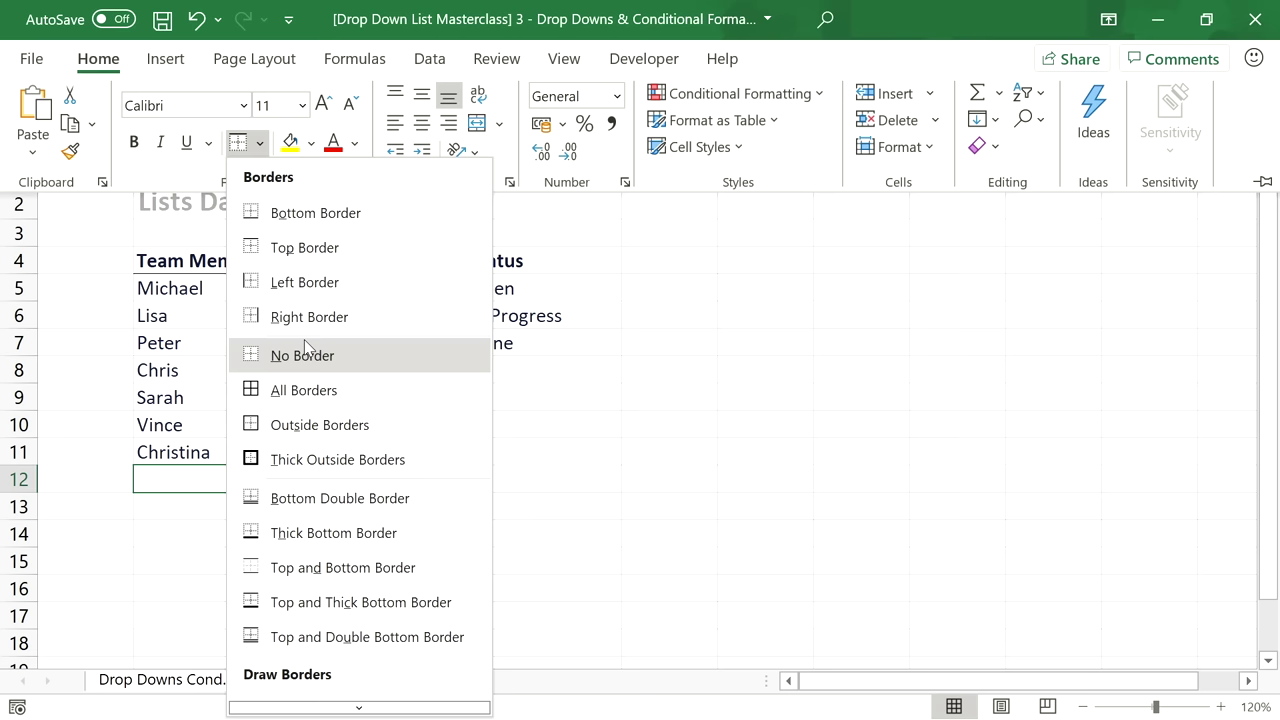
left_click(320, 213)
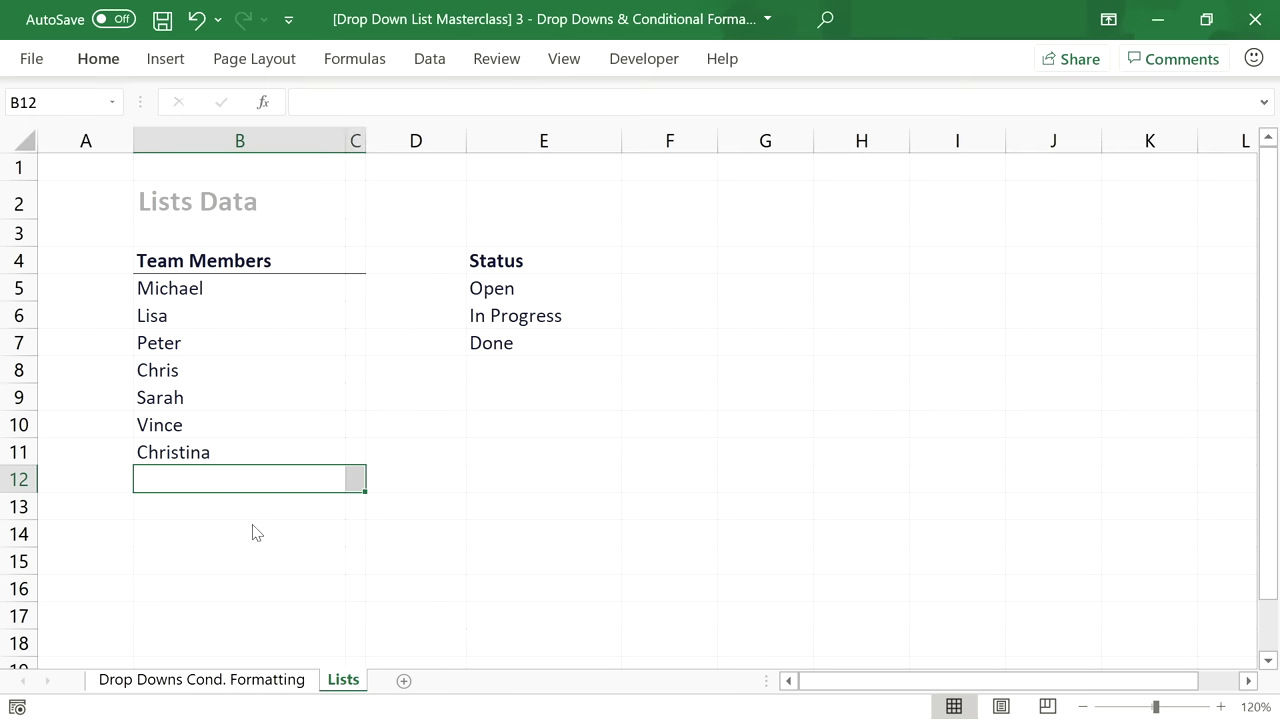
left_click(256, 533)
left_click_drag(234, 486, 239, 298)
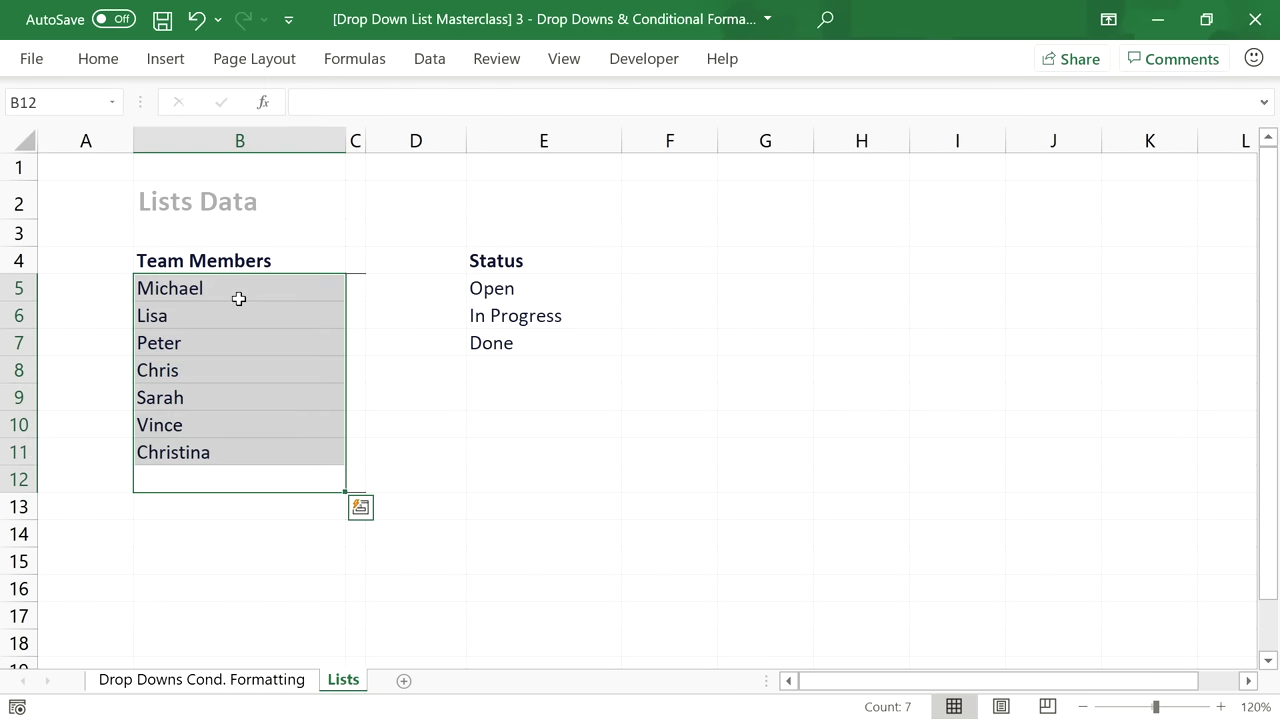
left_click(255, 688)
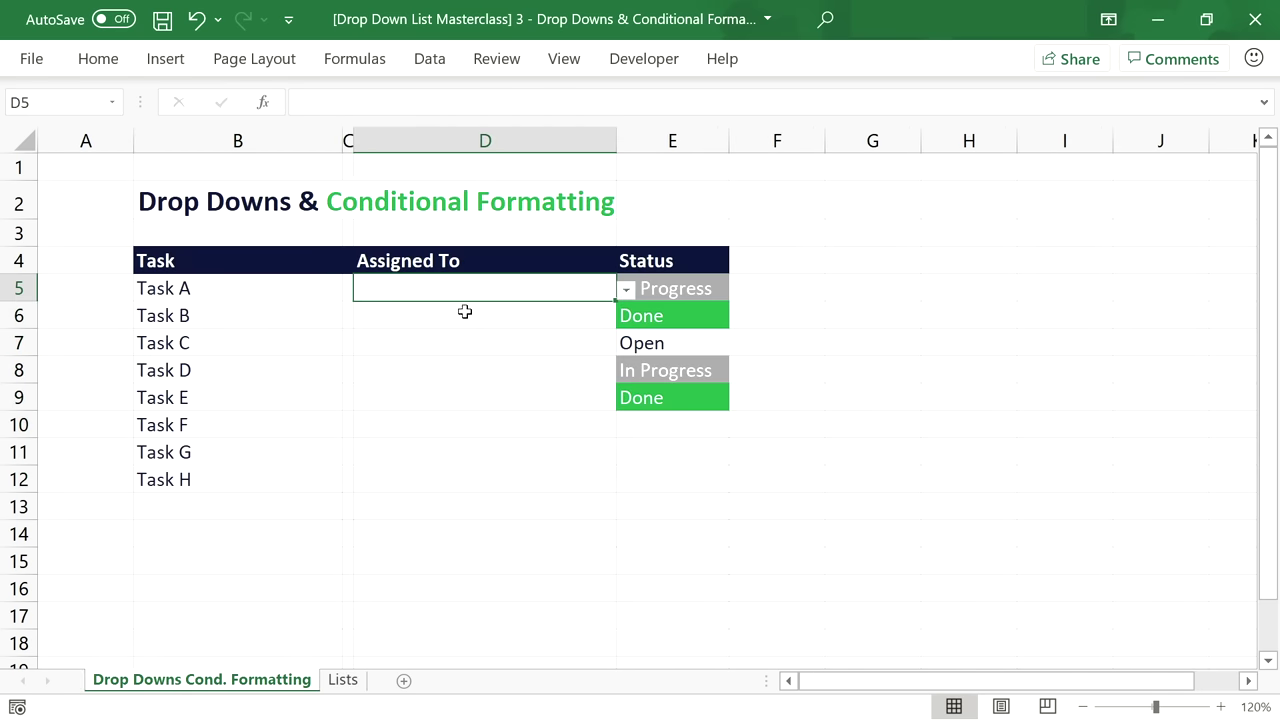
Select spacer cells C5:C12 and start a new formula-based conditional formatting rule.
left_click_drag(363, 290, 354, 496)
left_click(96, 60)
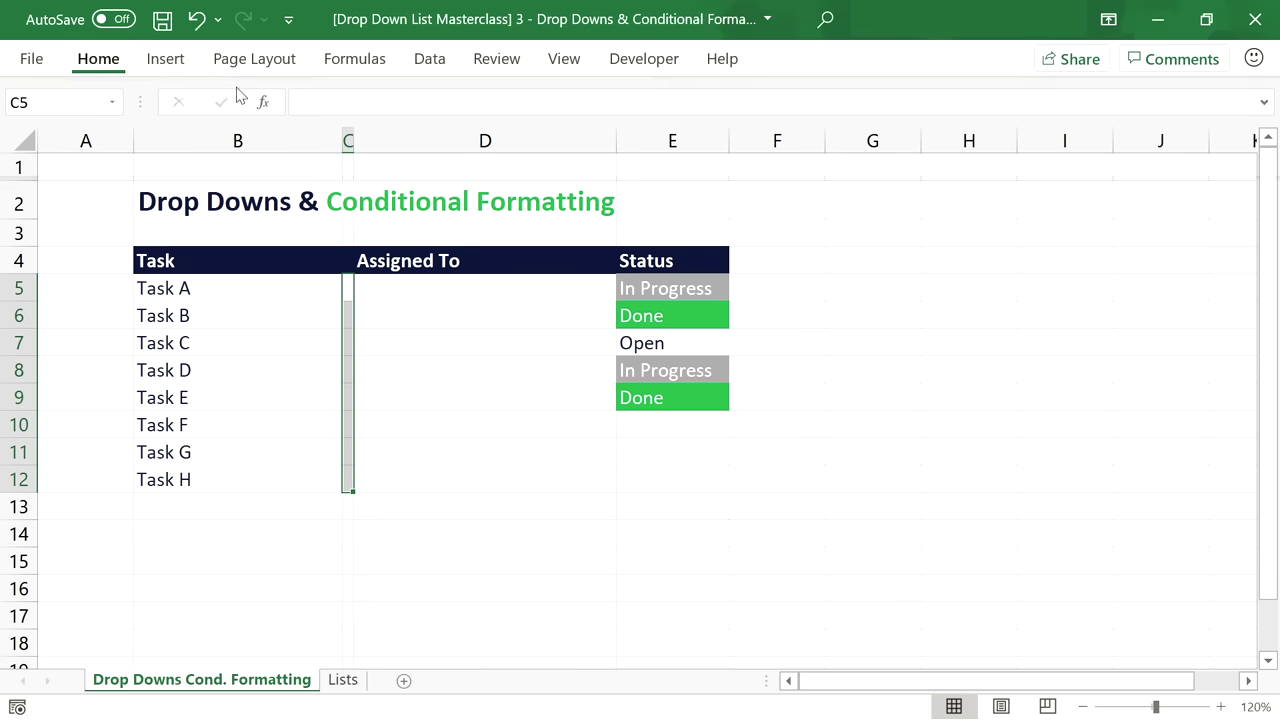
left_click(724, 95)
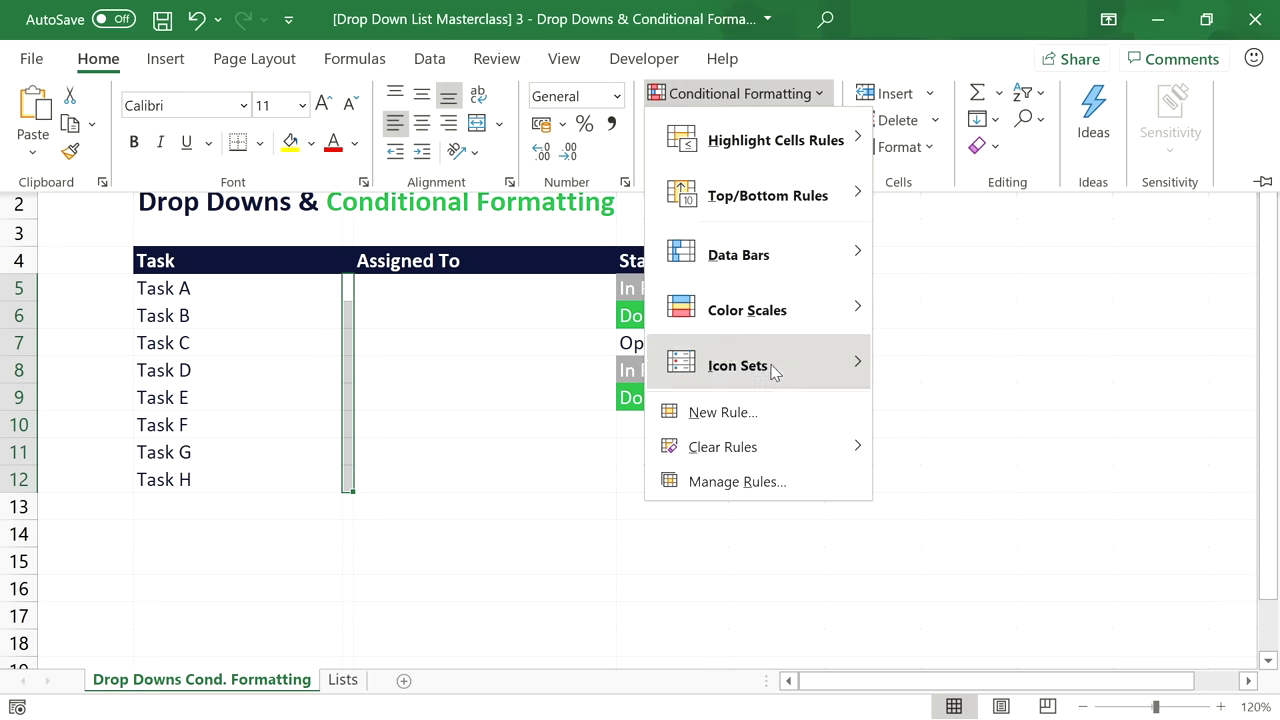
left_click(756, 426)
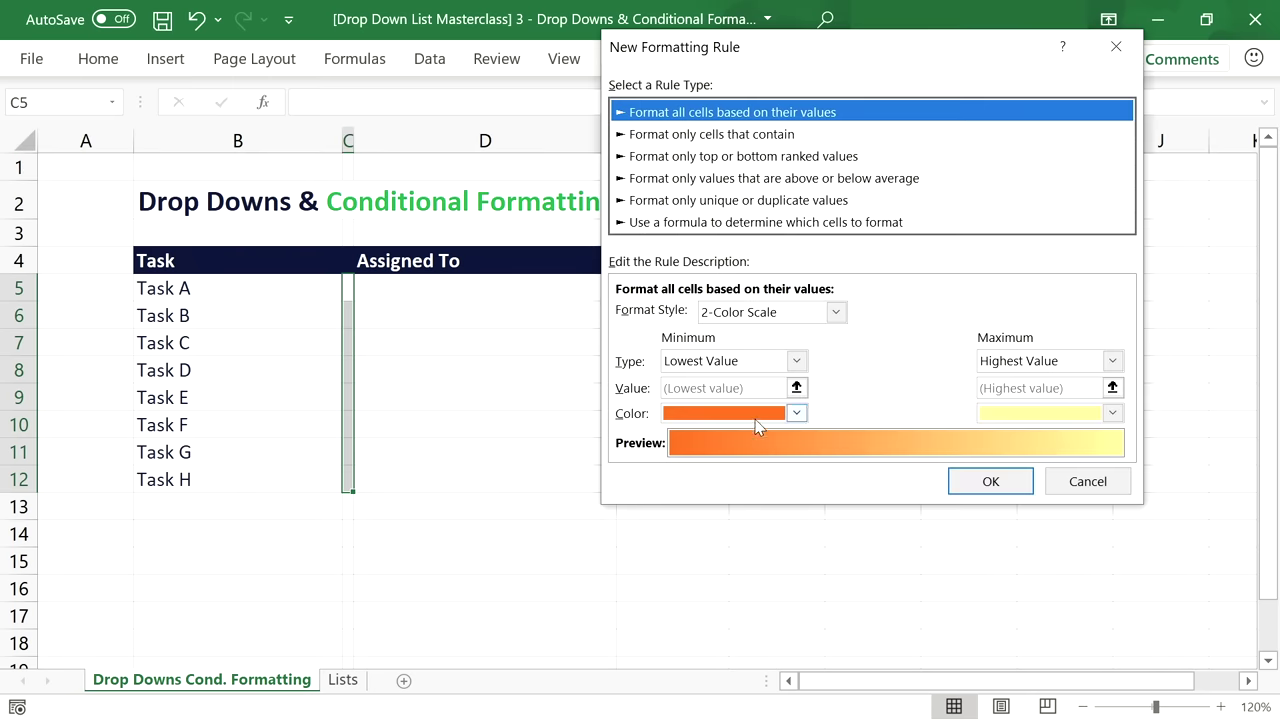
left_click(733, 223)
left_click(712, 316)
left_click(712, 316)
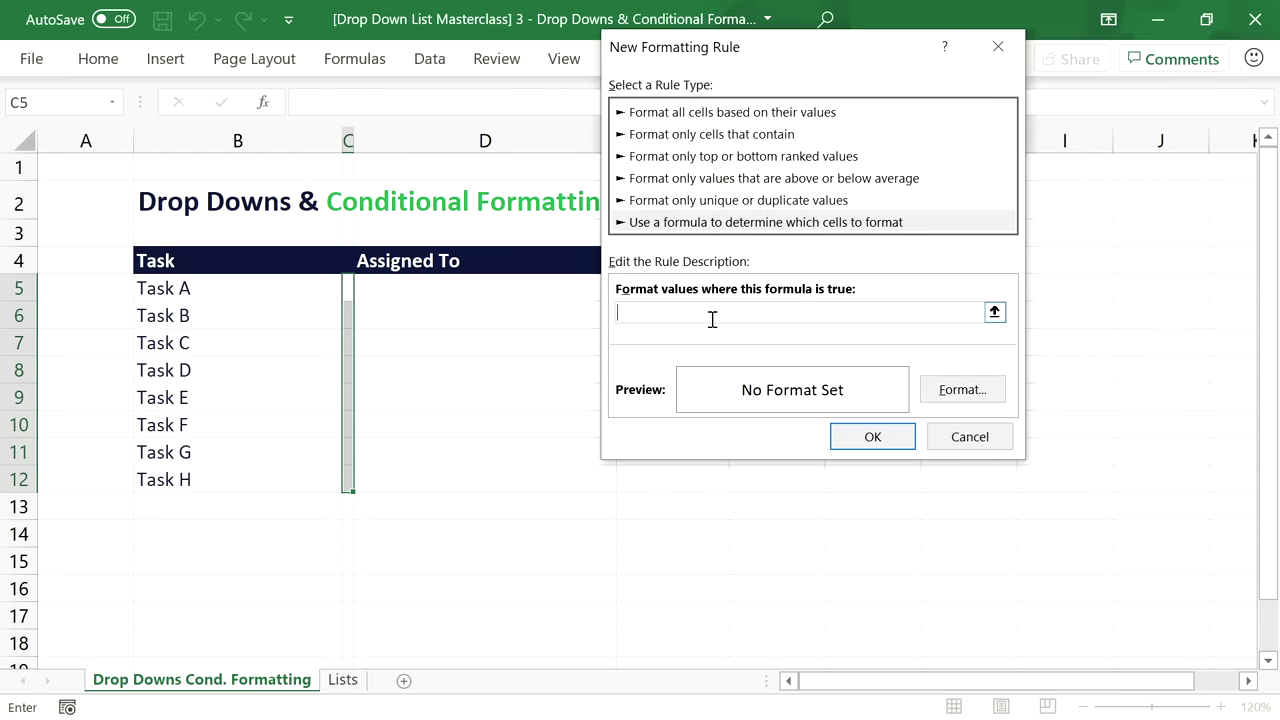
Enter the rule formula =$D5=Lists!$B$5, pointing at the first team member on Lists.
left_click(411, 294)
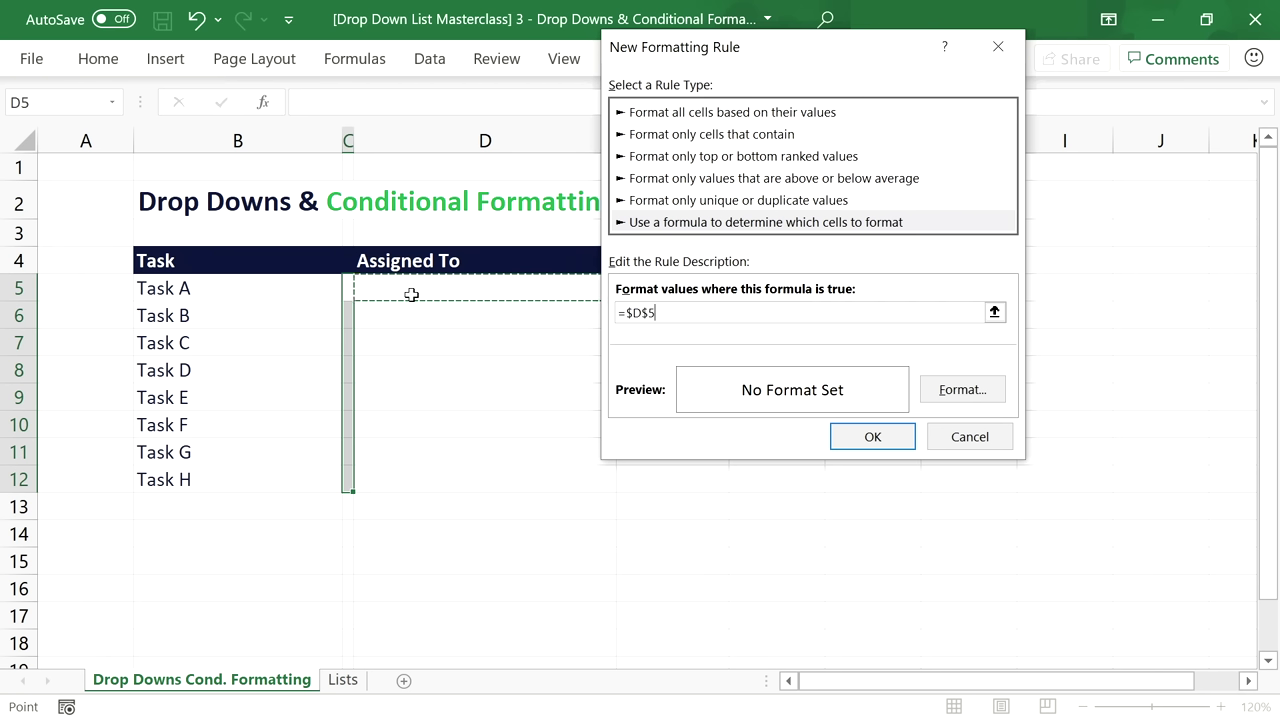
key("F4")
key("F4")
type("=\"Michae")
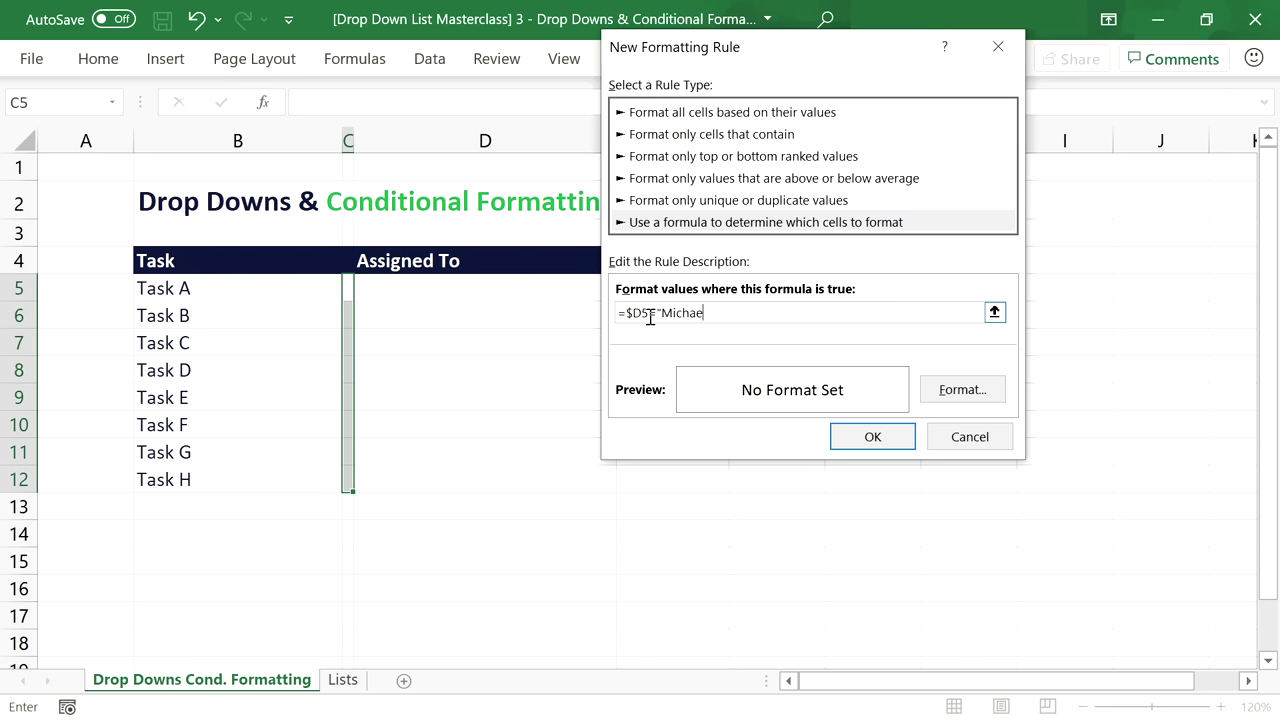
key("BackSpace")
key("BackSpace")
key("BackSpace")
key("BackSpace")
key("BackSpace")
key("BackSpace")
key("BackSpace")
left_click(352, 686)
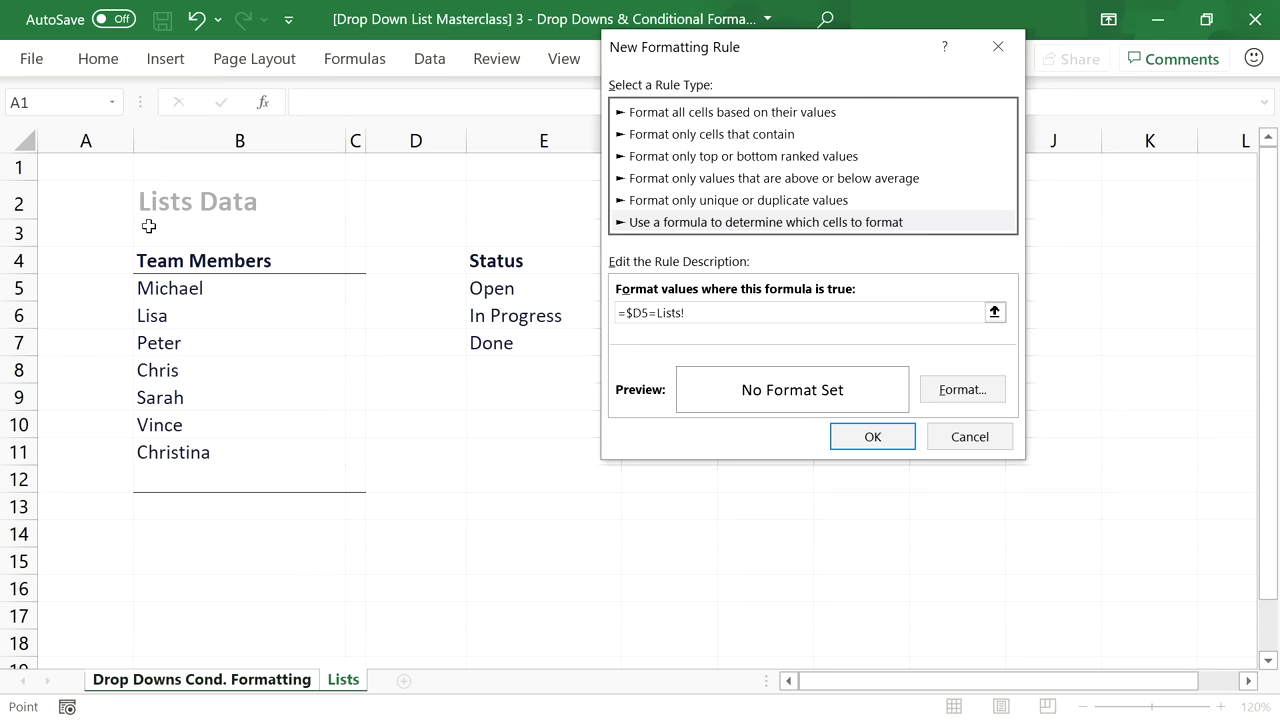
left_click(172, 287)
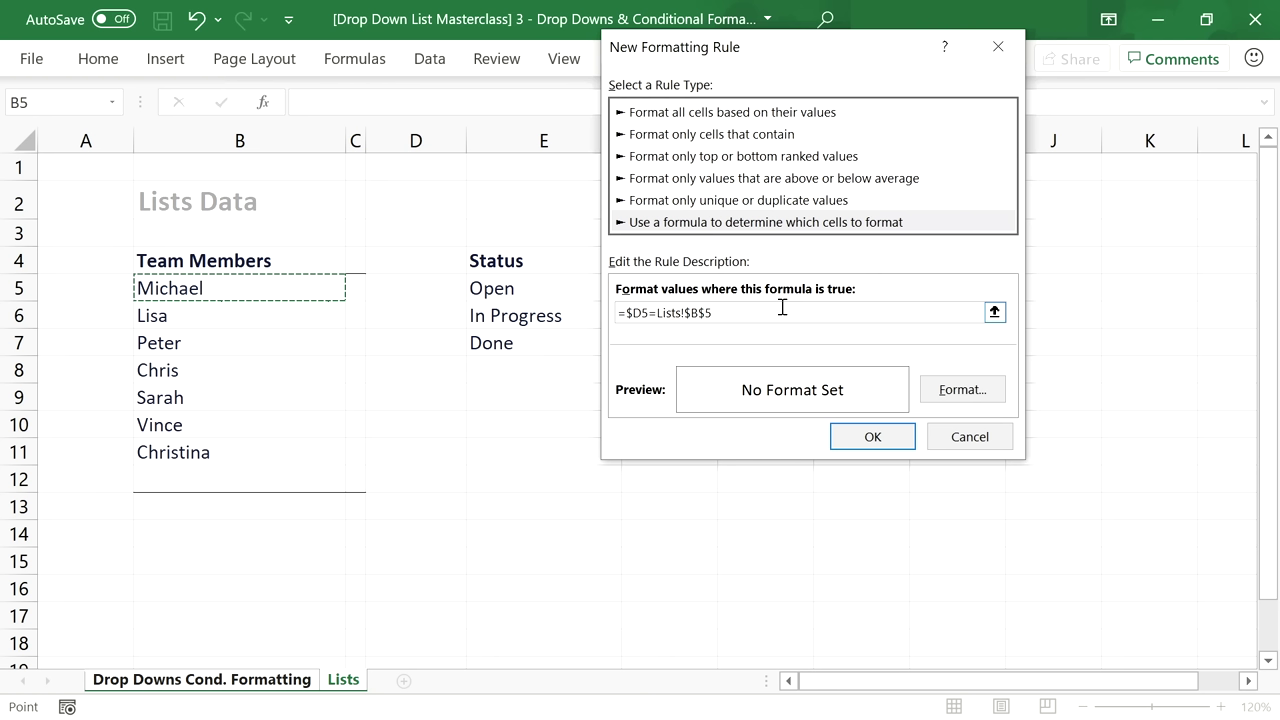
left_click(950, 390)
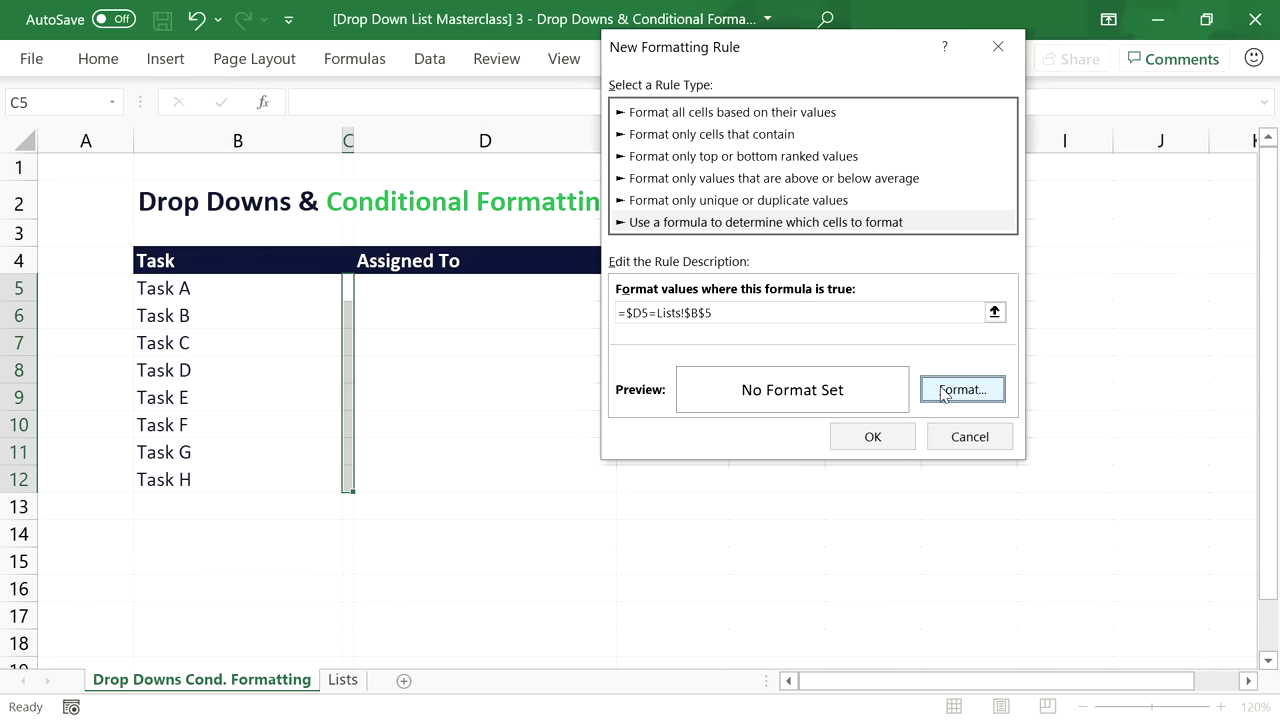
Give the =$D5=Lists!$B$5 rule a green fill, copy its formula, and save the rule.
left_click(806, 60)
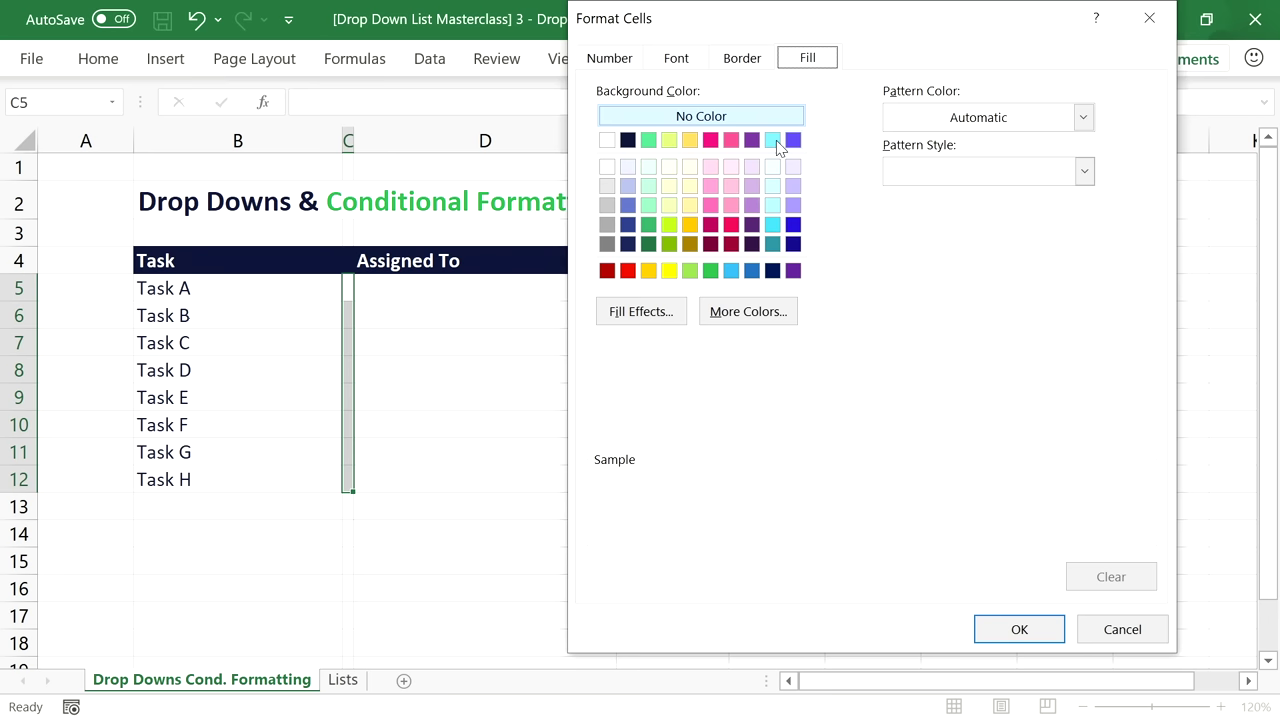
left_click(656, 140)
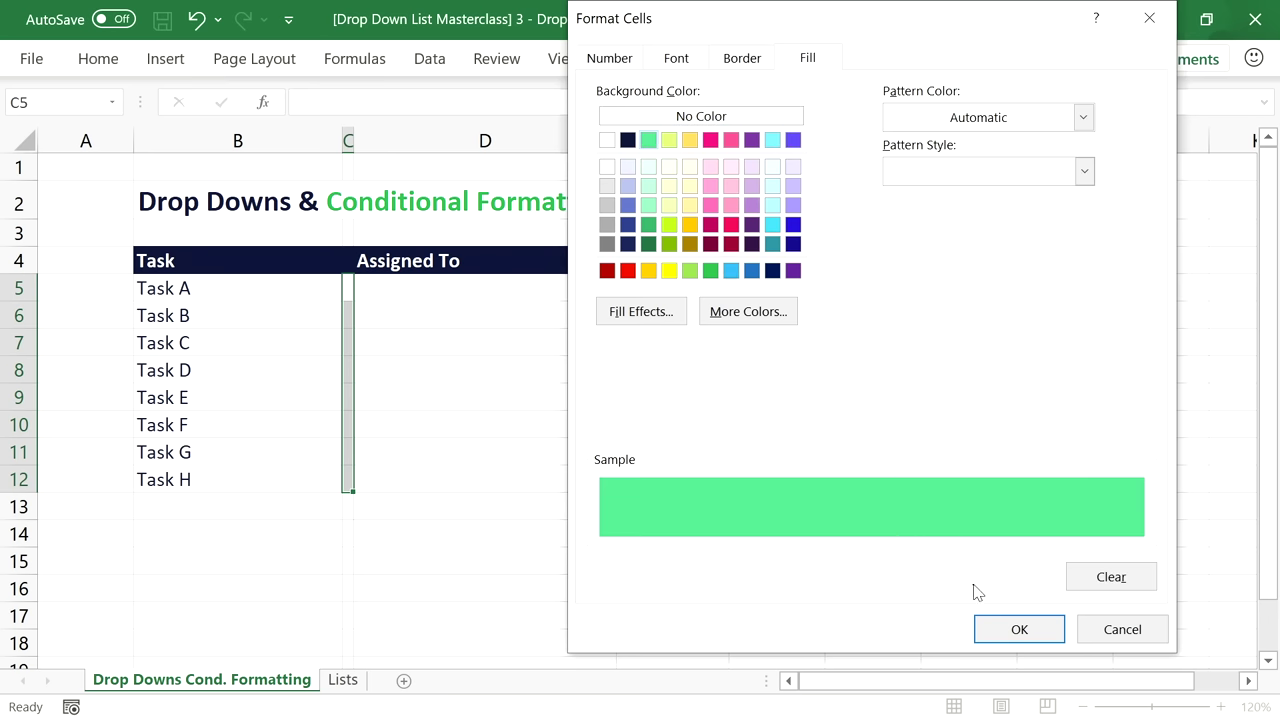
left_click(1018, 629)
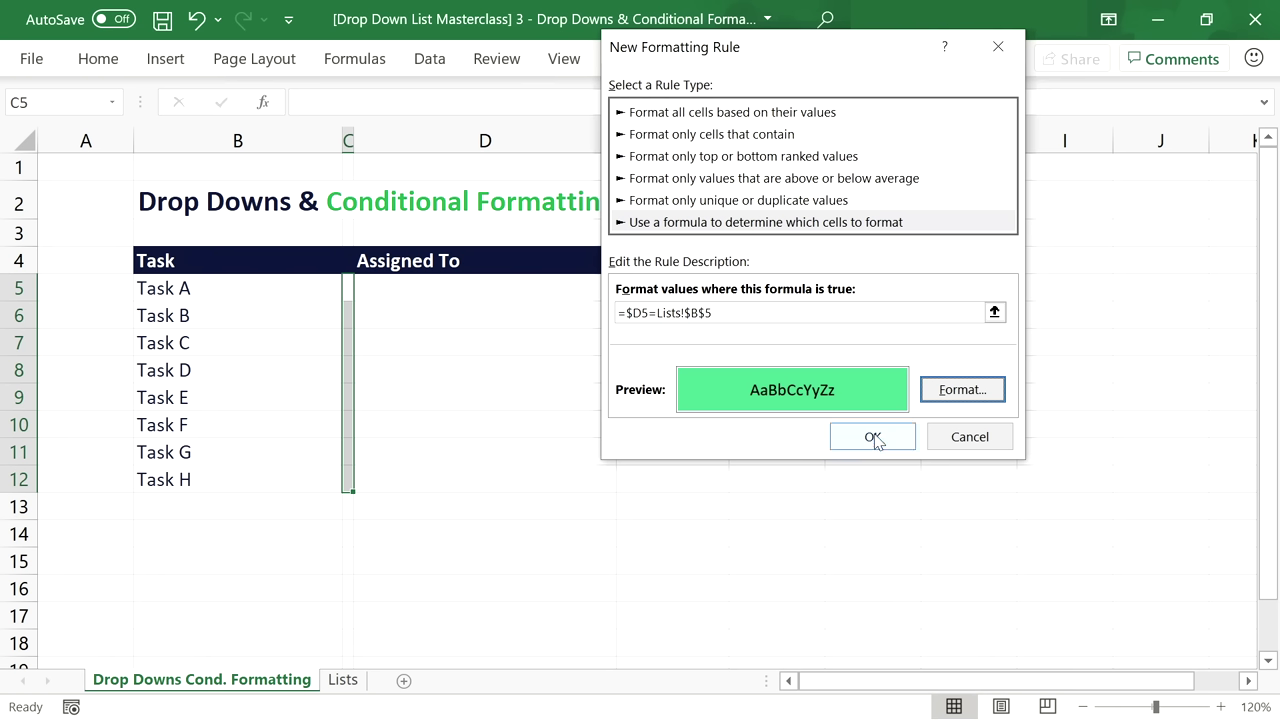
left_click_drag(758, 313, 597, 311)
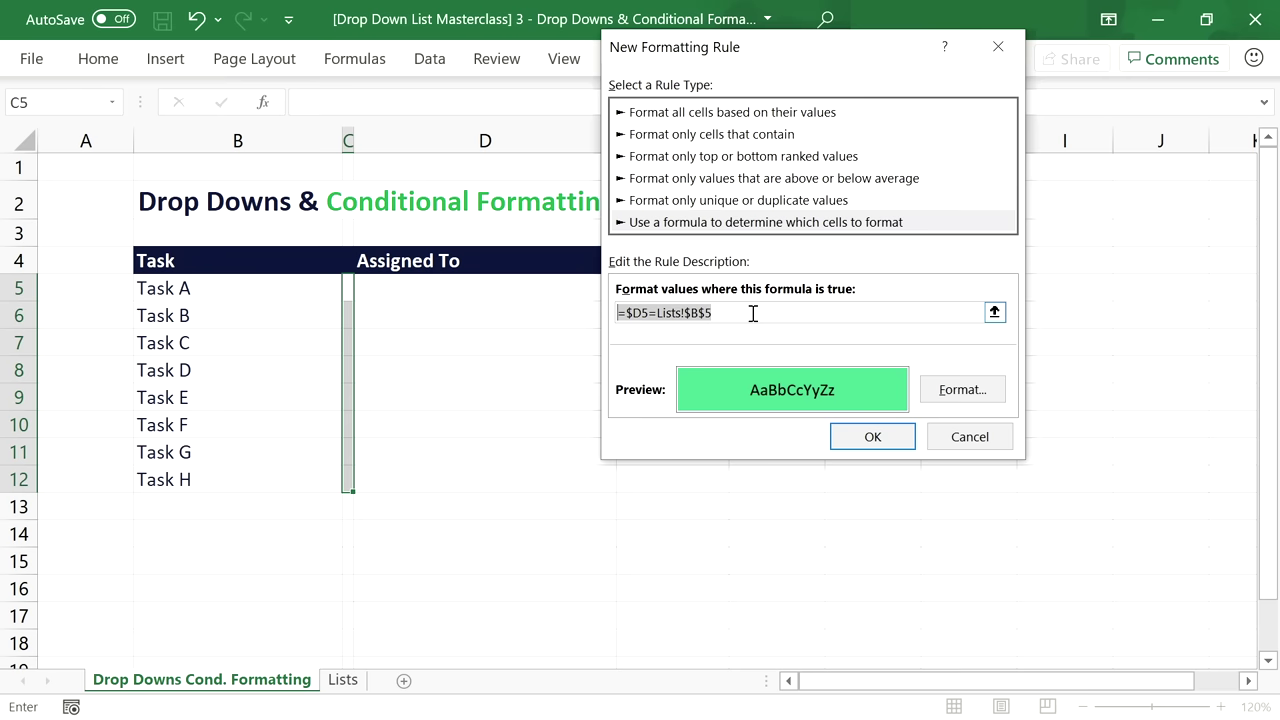
left_click(866, 436)
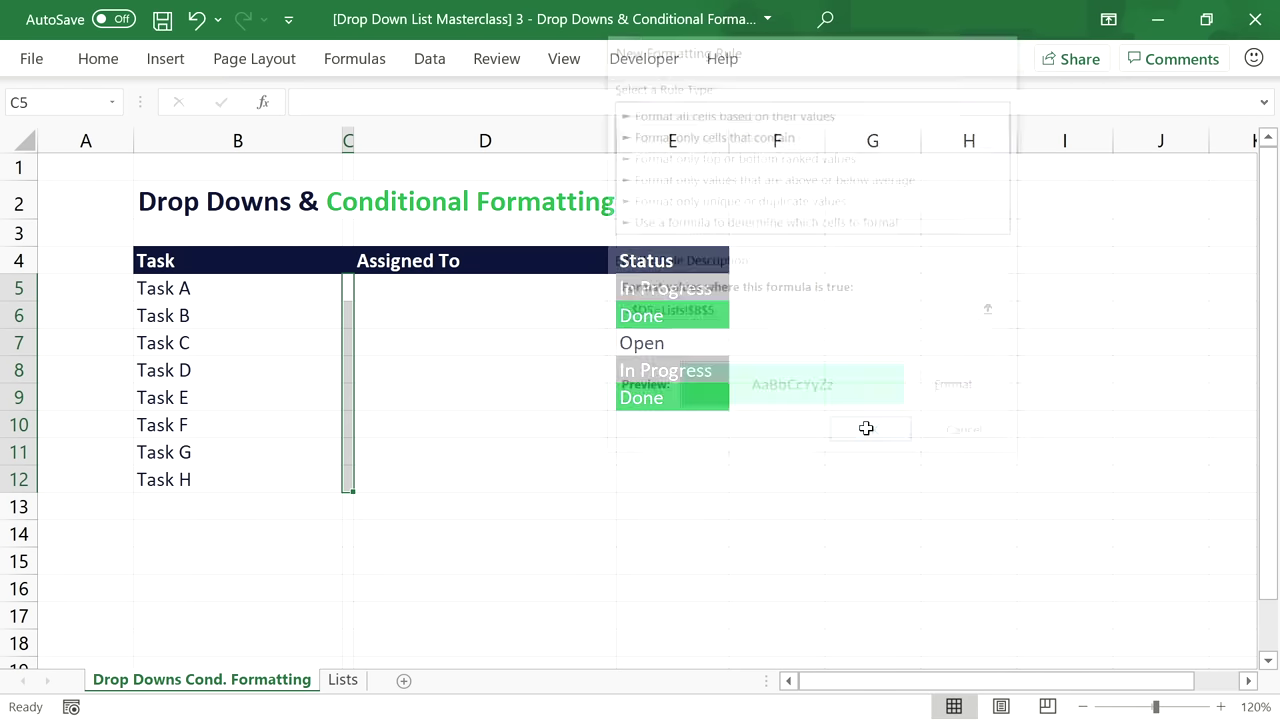
Start a new formula rule for the spacer cells with the pasted formula =$D5=Lists!$B$6.
left_click(116, 62)
left_click(680, 94)
left_click(722, 505)
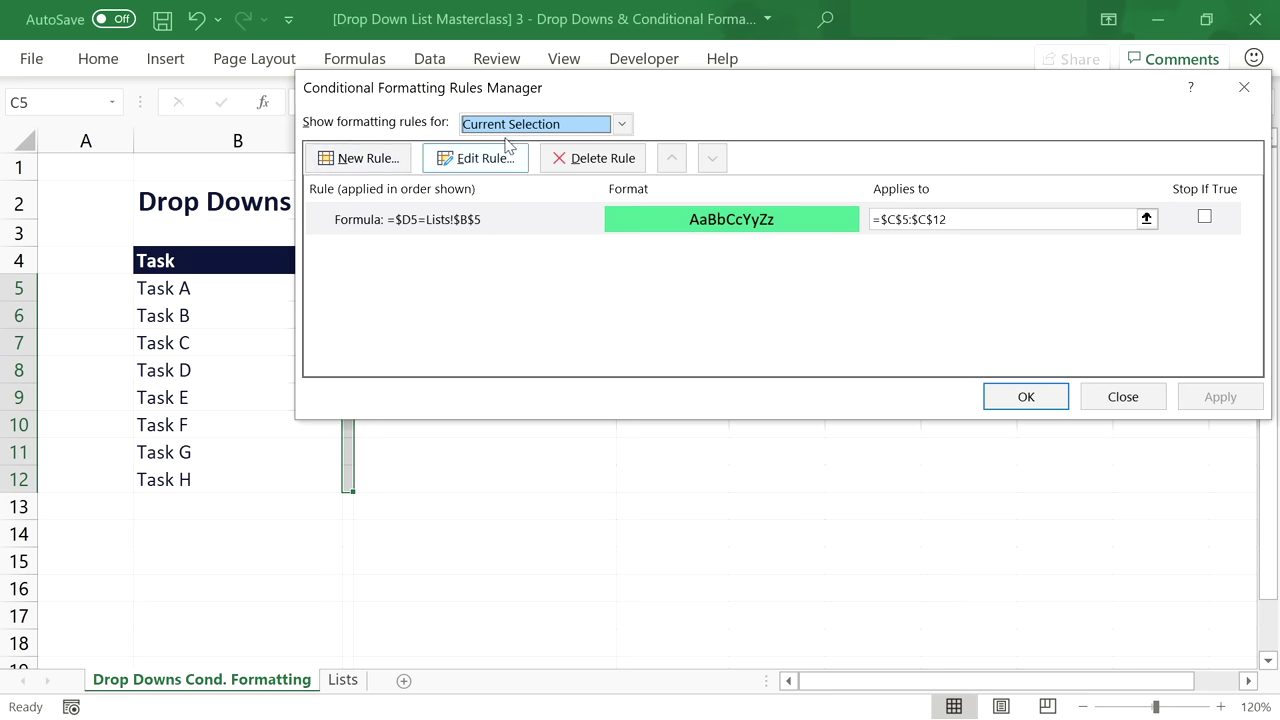
left_click_drag(529, 91, 545, 142)
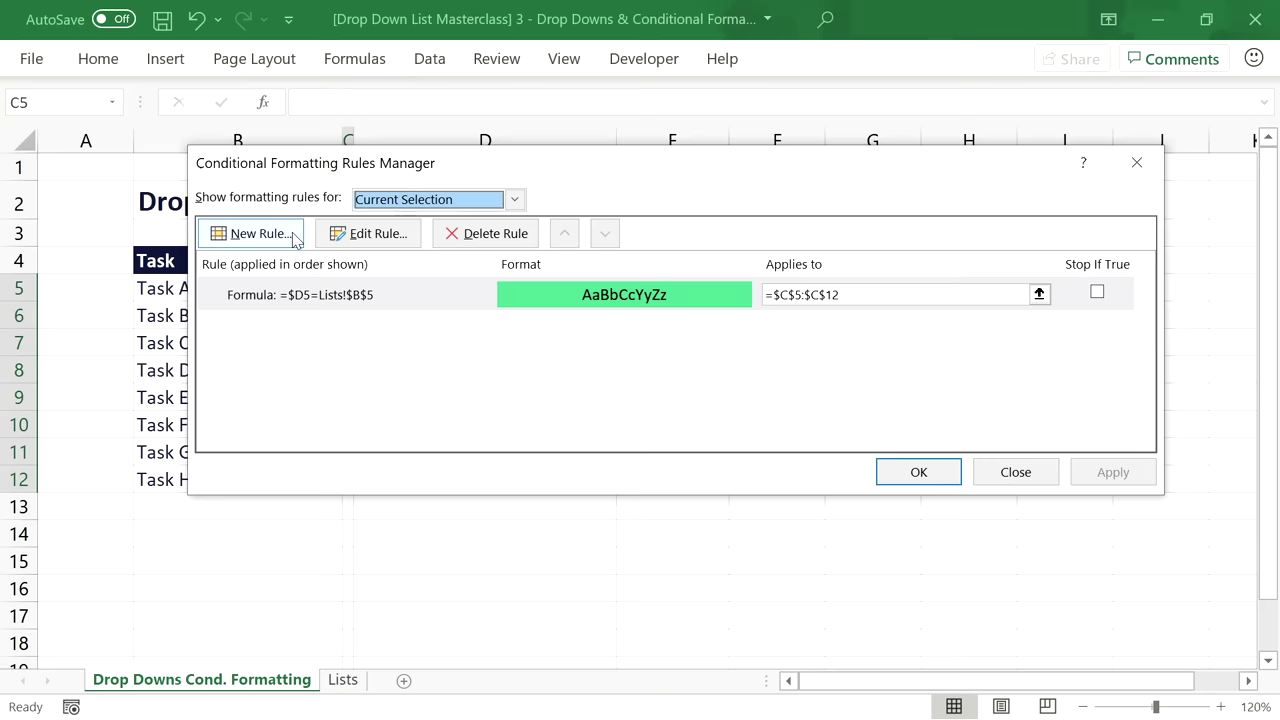
left_click(255, 234)
left_click(527, 275)
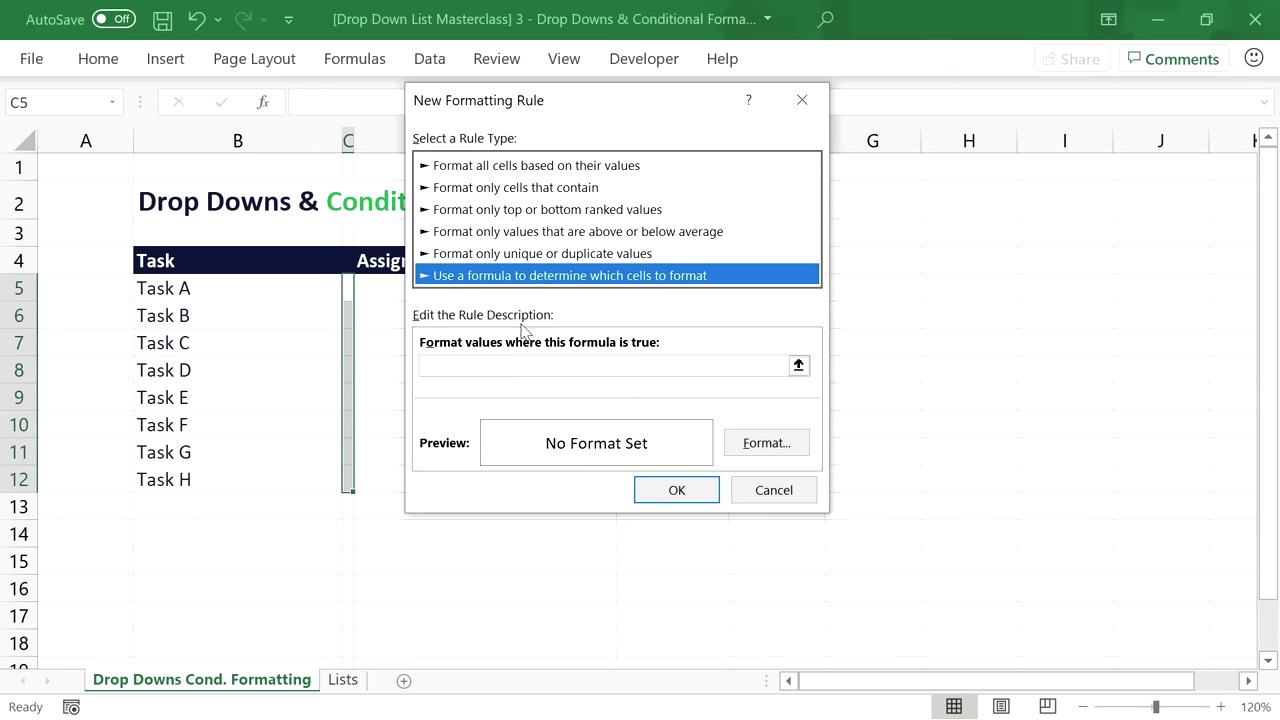
left_click(518, 367)
key("ctrl+v")
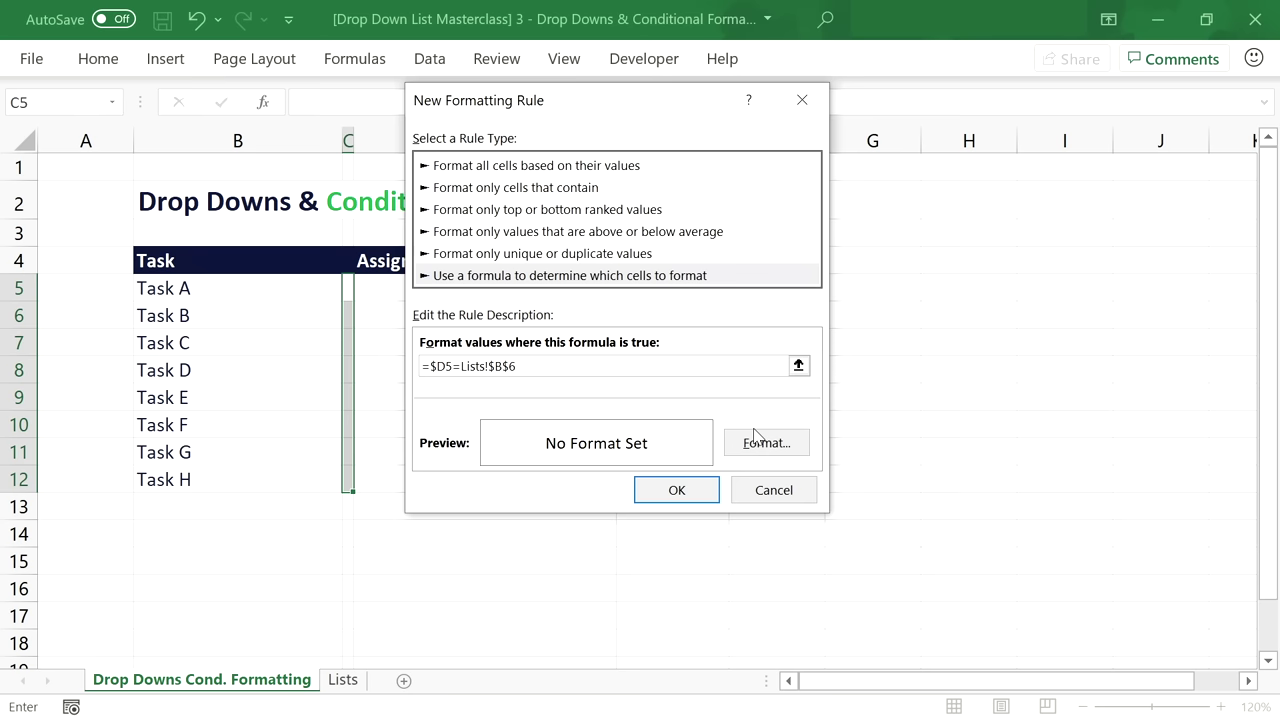
Give the Lists!$B$6 rule a yellow-green fill, save it, and begin another formula rule.
left_click(758, 440)
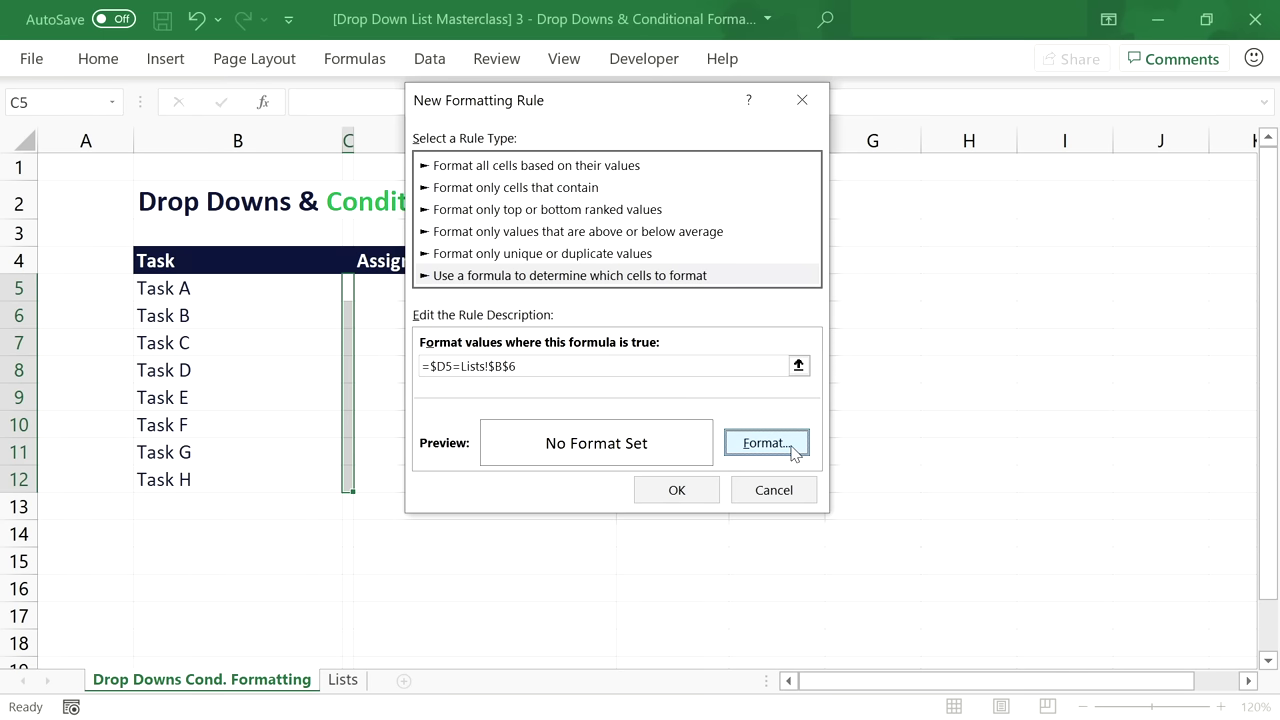
left_click(474, 140)
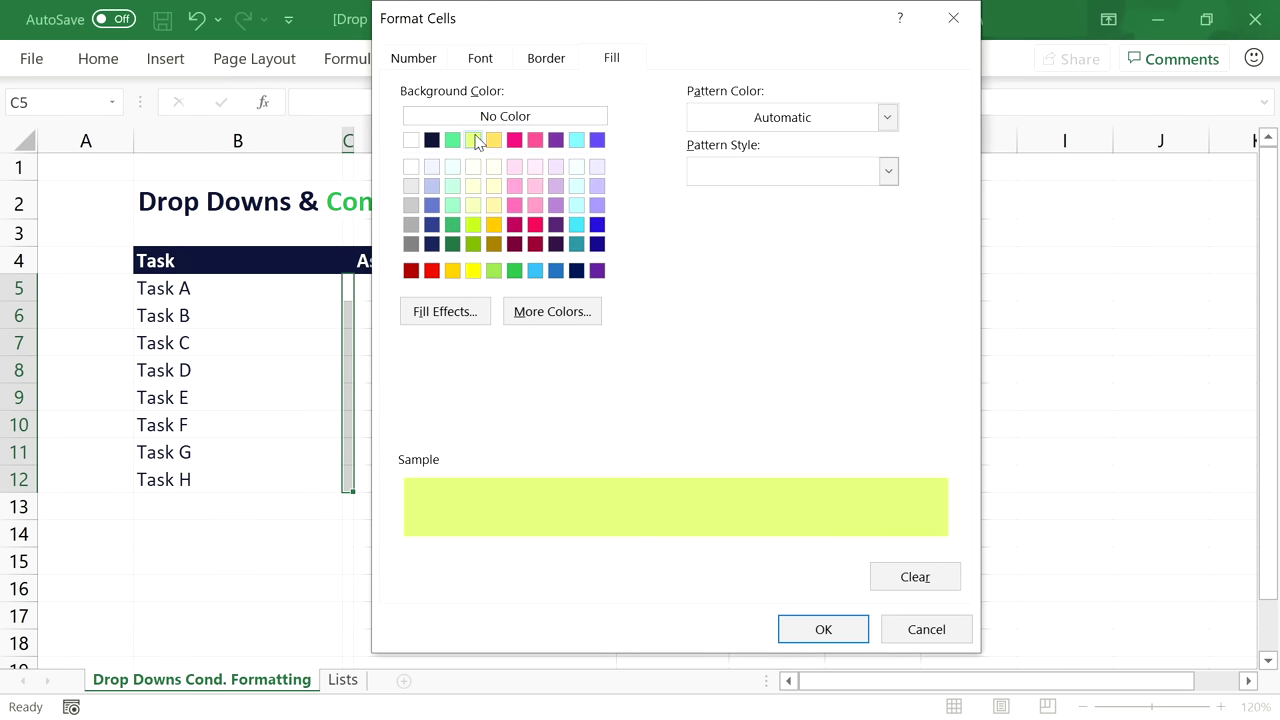
left_click(812, 638)
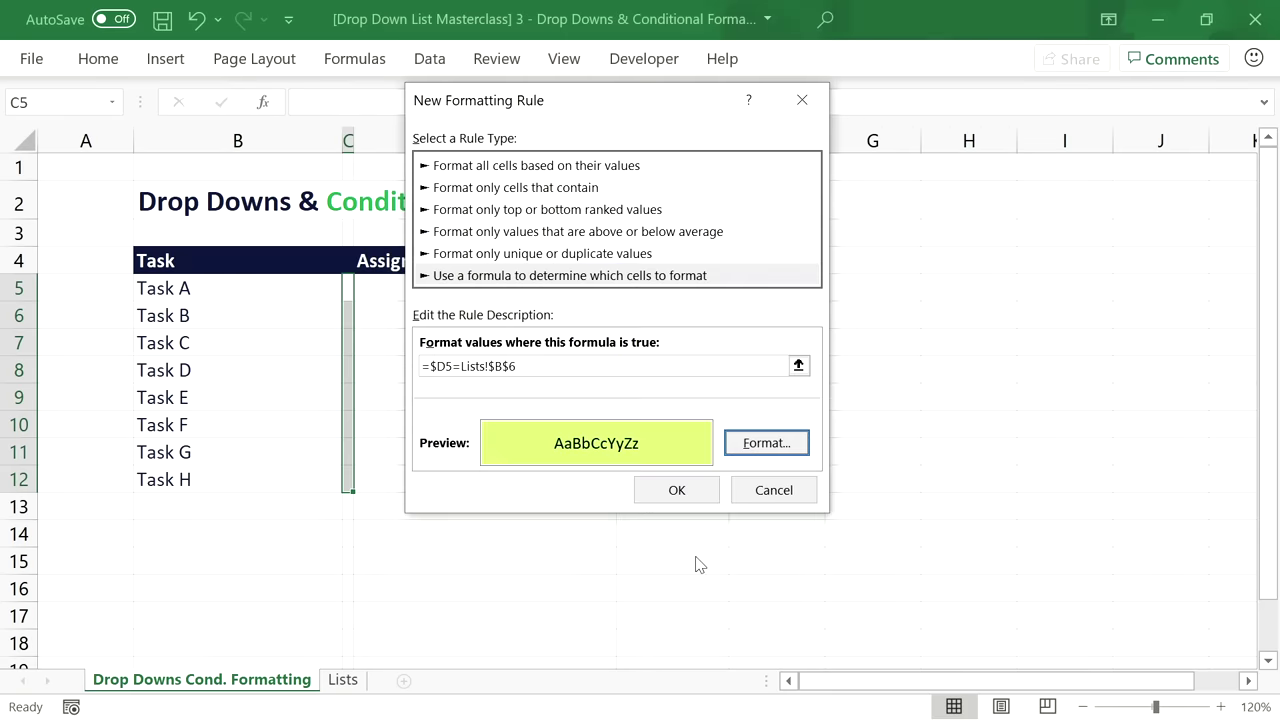
left_click(670, 491)
left_click(251, 233)
left_click(569, 275)
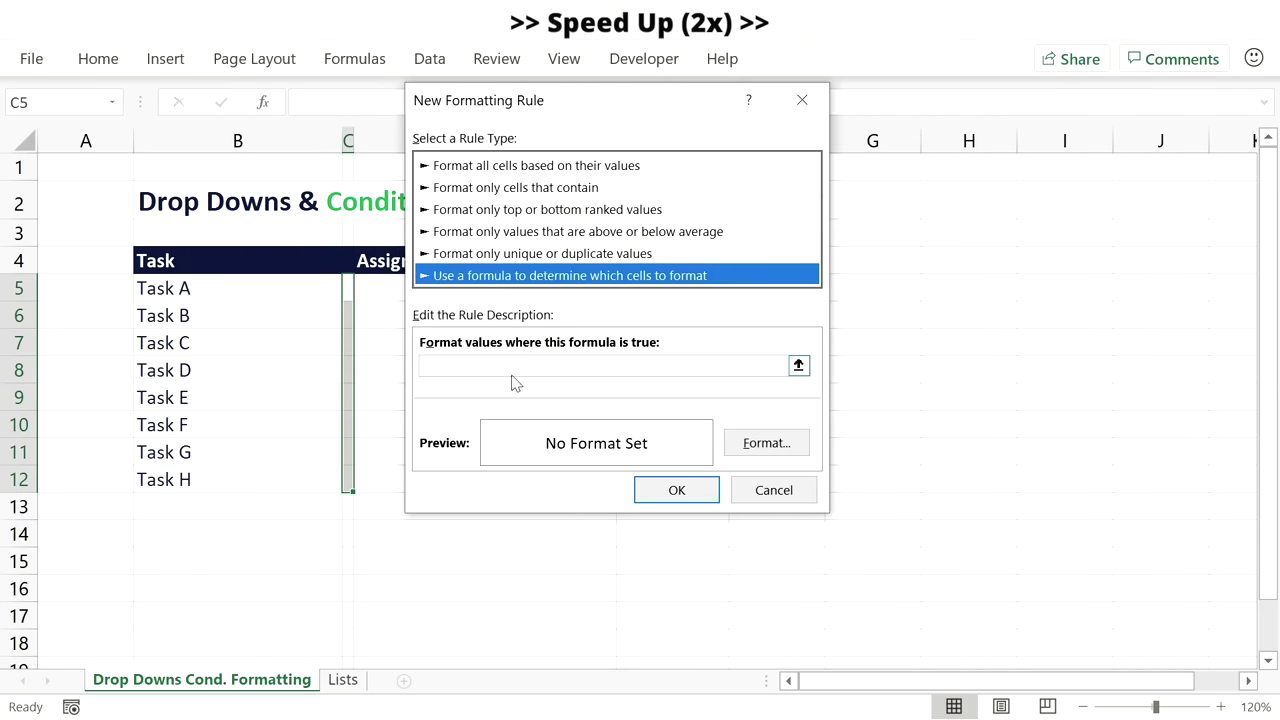
Add a yellow-fill rule for the formula =$D5=Lists!$B$7.
left_click(528, 366)
type("=$D5=Lists!$B$6")
key("BackSpace")
type("7")
left_click(766, 442)
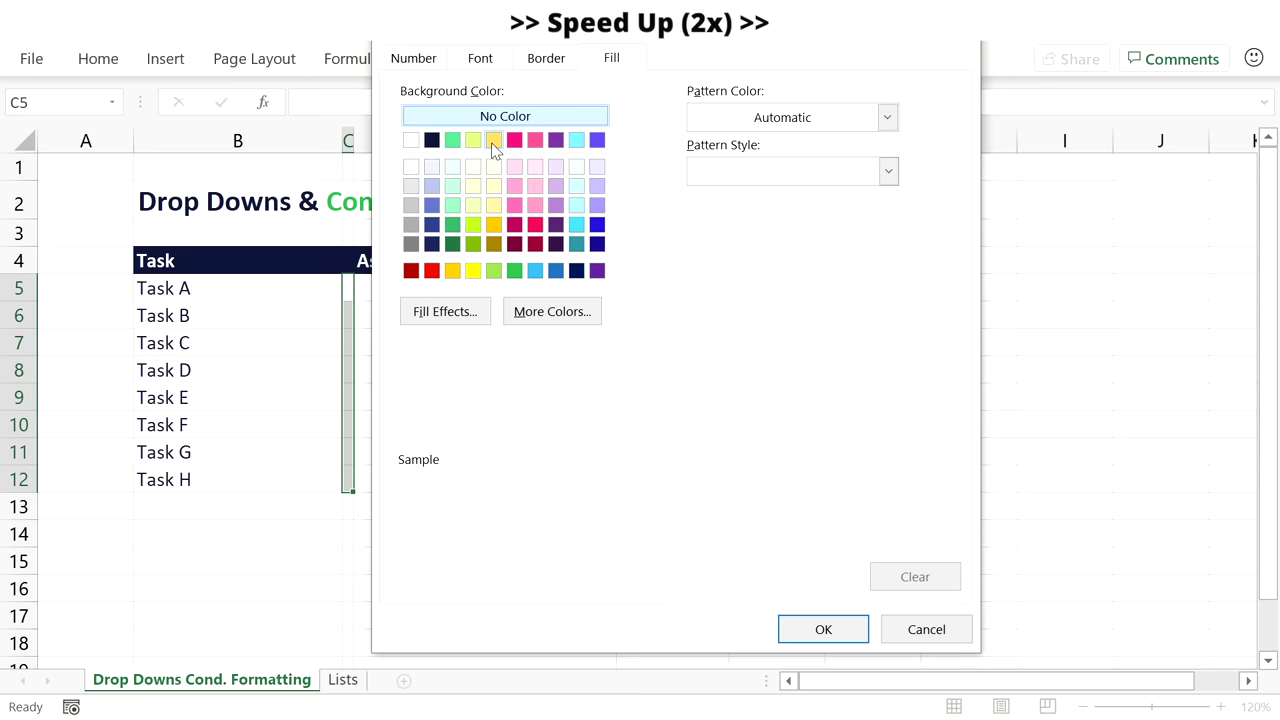
left_click(493, 160)
left_click(822, 626)
left_click(676, 489)
Add a pink-fill rule for the formula =$D5=Lists!$B$8.
left_click(257, 232)
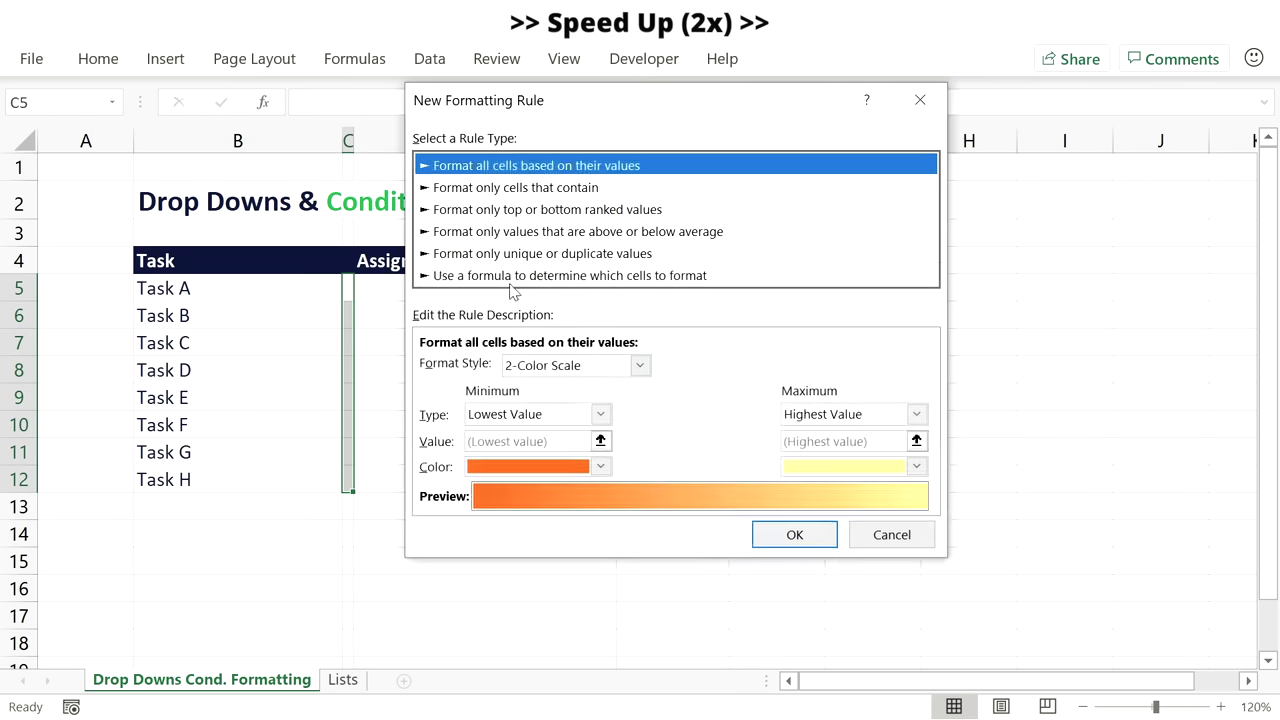
left_click(514, 275)
left_click(528, 364)
type("=$D5=Lists!$B$5")
type("8")
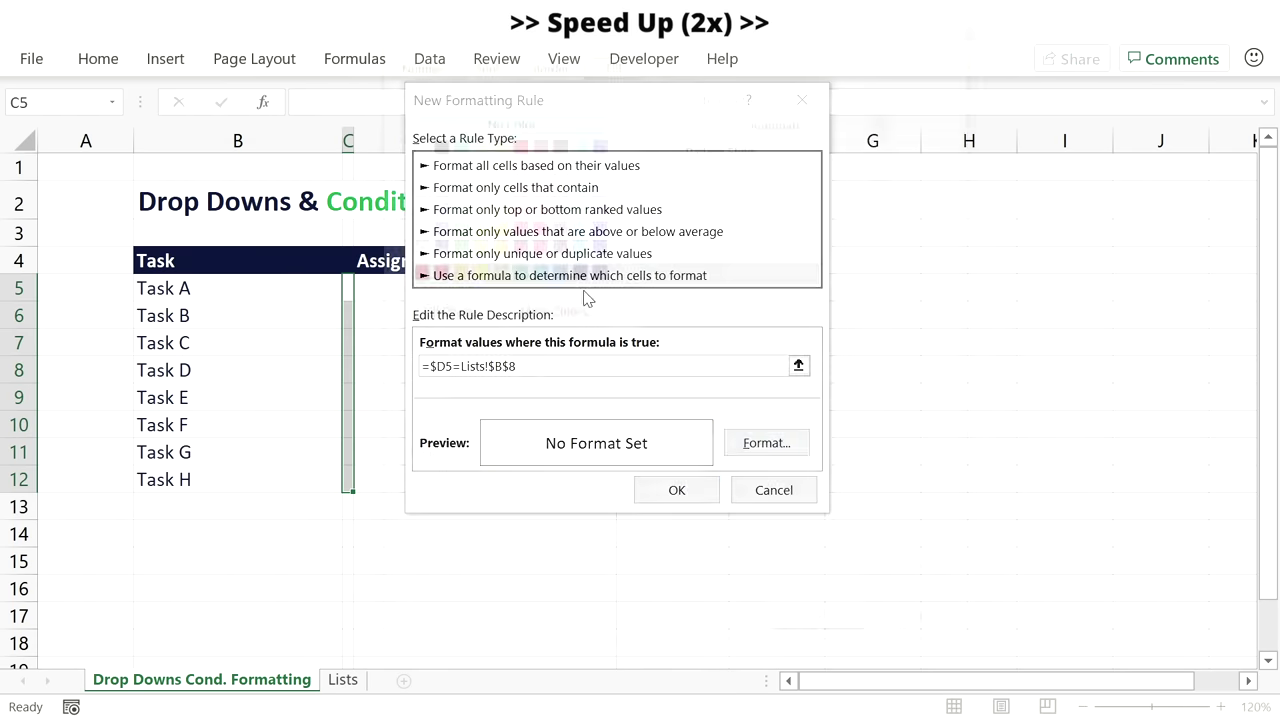
left_click(766, 442)
left_click(514, 158)
left_click(822, 626)
left_click(676, 489)
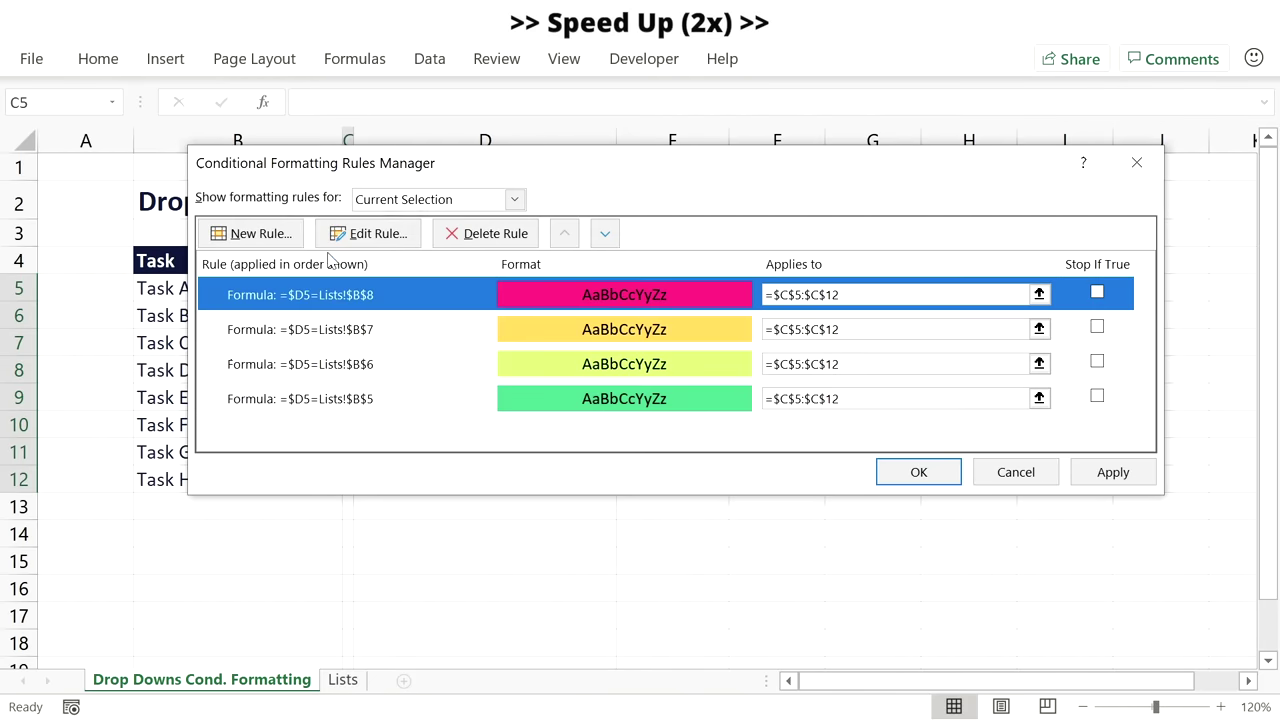
Add a lighter-pink-fill rule for the formula =$D5=Lists!$B$9.
left_click(257, 232)
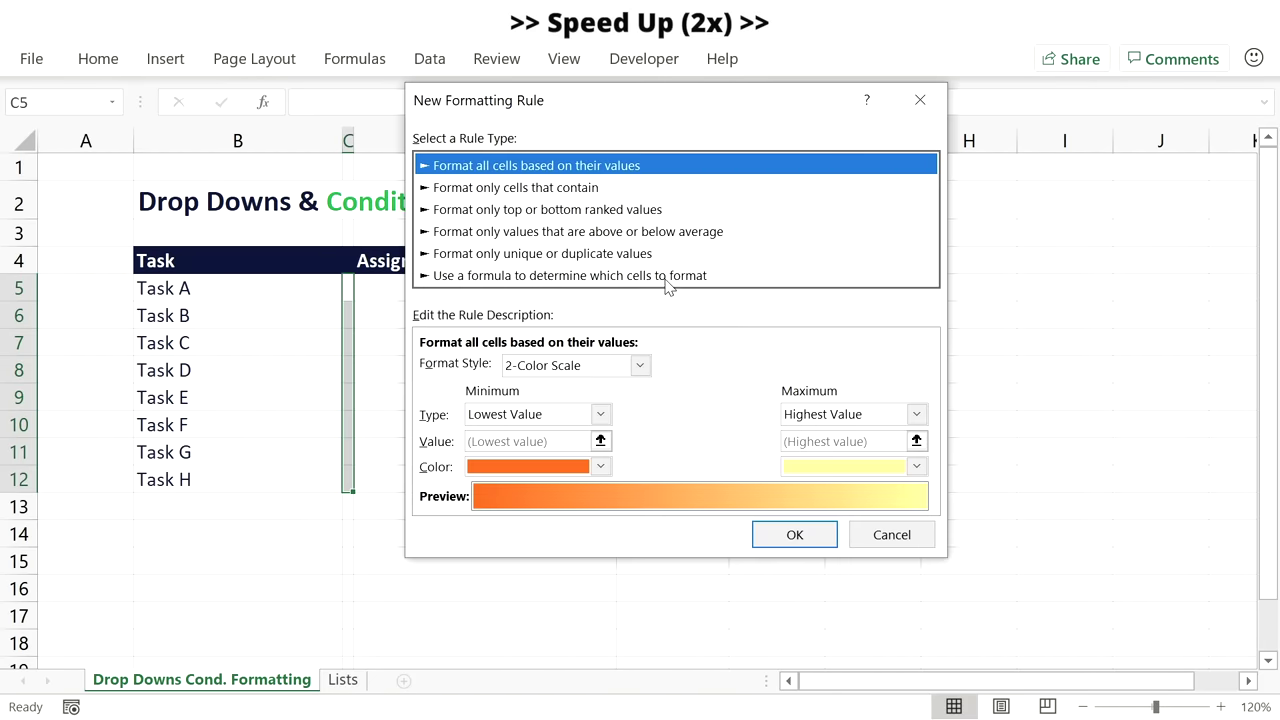
left_click(660, 276)
left_click(614, 368)
type("=$D5=Lists!$B$5")
key("BackSpace")
type("9")
left_click(766, 442)
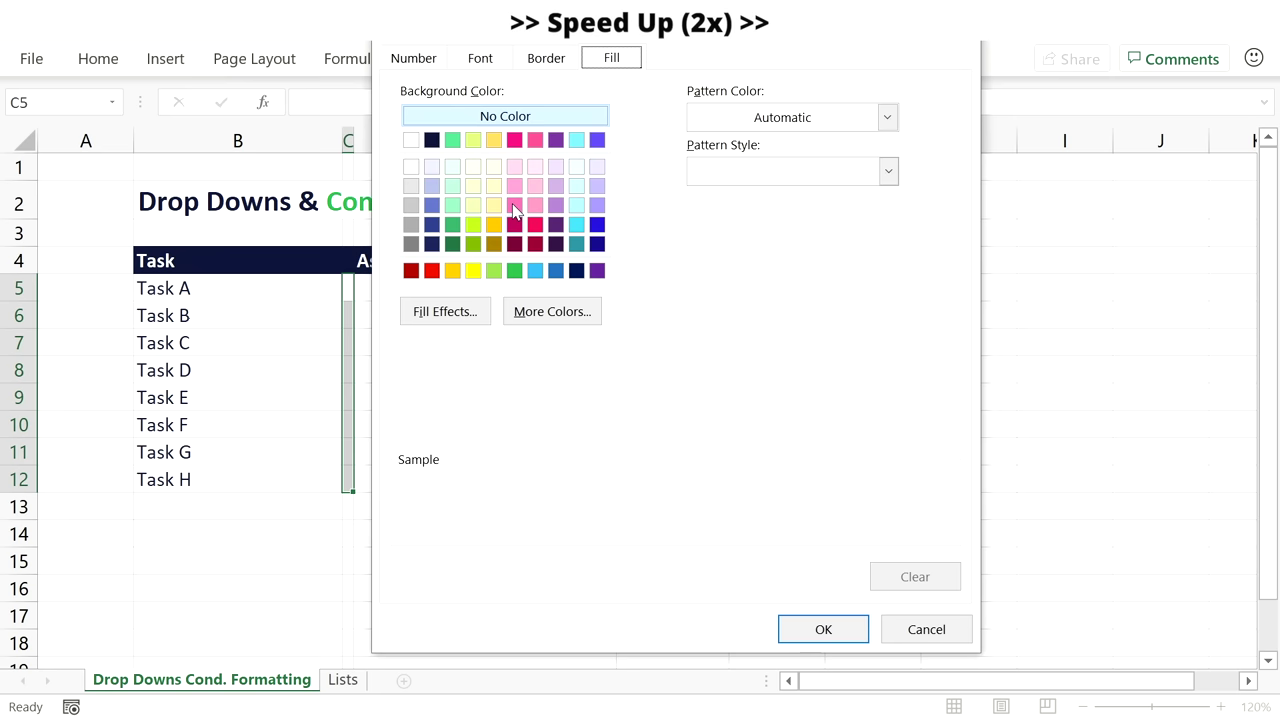
left_click(516, 156)
left_click(823, 626)
left_click(700, 492)
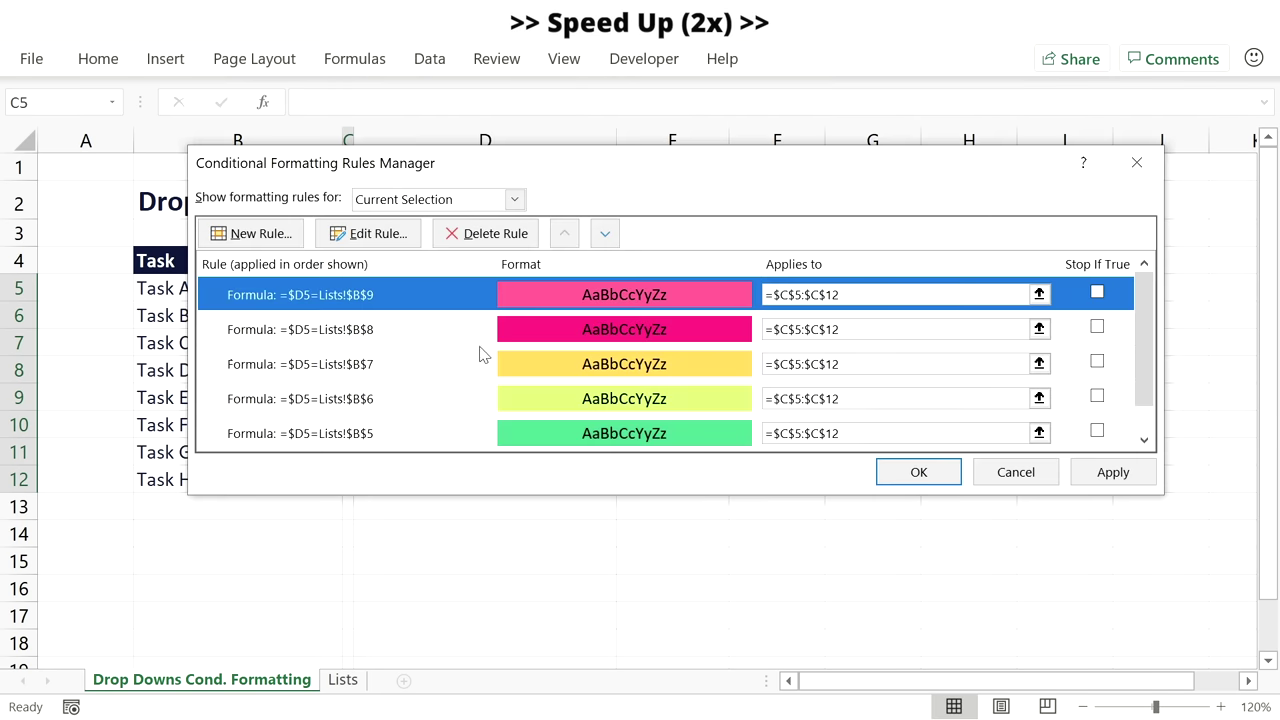
Add a purple-fill rule for the formula =$D5=Lists!$B$10.
left_click(257, 232)
left_click(545, 276)
left_click(590, 367)
type("=$D5=Lists!$B$5")
key("BackSpace")
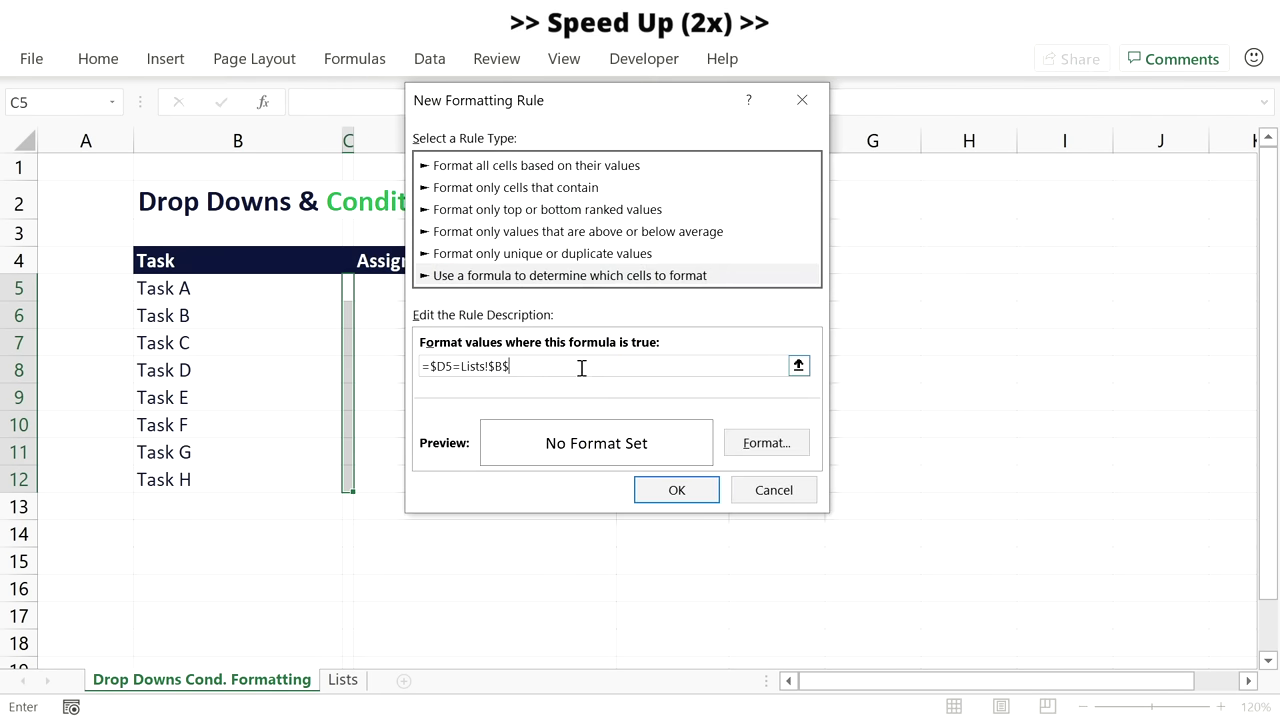
type("10")
left_click(766, 442)
left_click(577, 150)
left_click(823, 627)
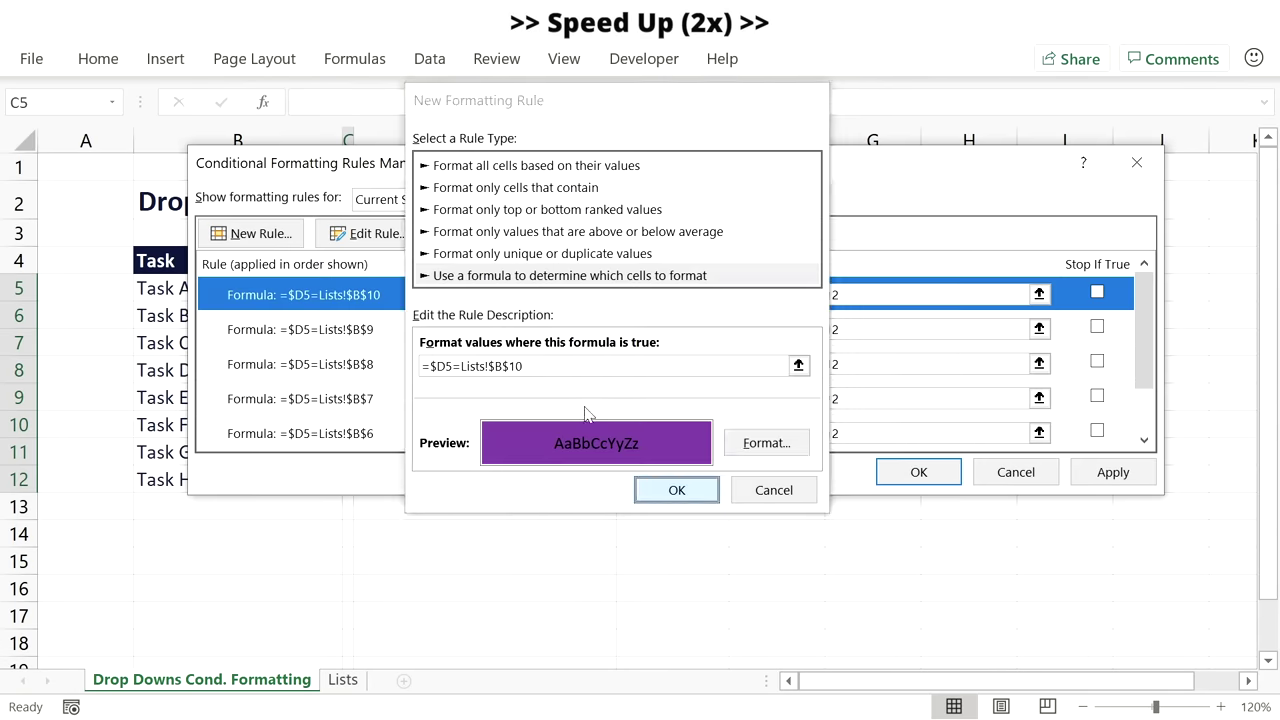
left_click(677, 490)
Add a cyan-fill rule for the formula =$D5=Lists!$B$11.
left_click(257, 232)
left_click(545, 276)
left_click(697, 367)
type("=$D5=Lists!$B$5")
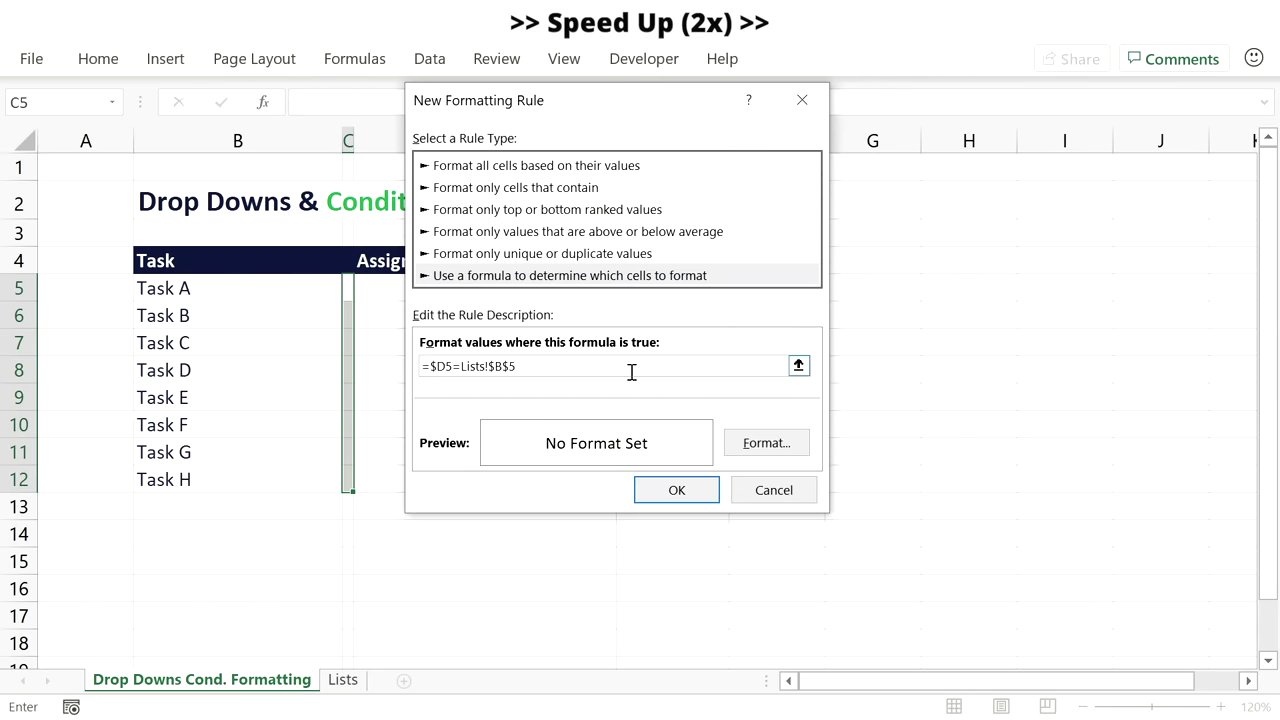
type("11")
left_click(768, 444)
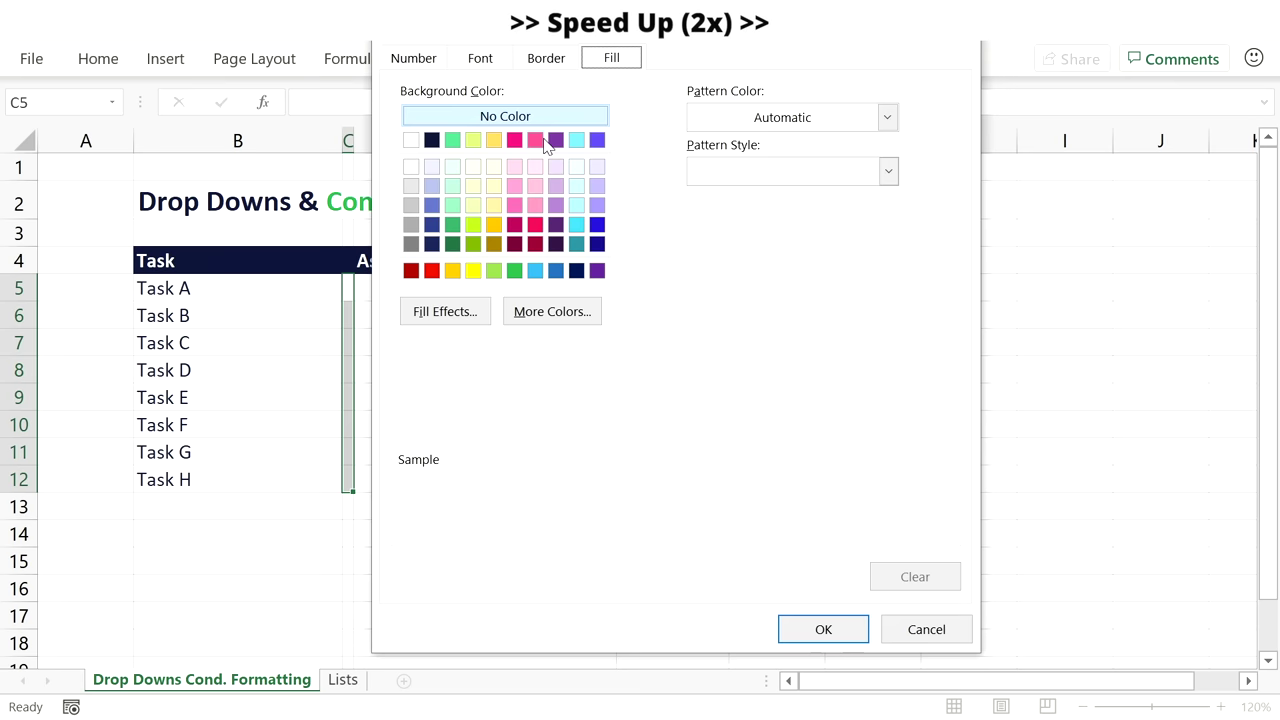
left_click(576, 139)
left_click(823, 629)
left_click(677, 490)
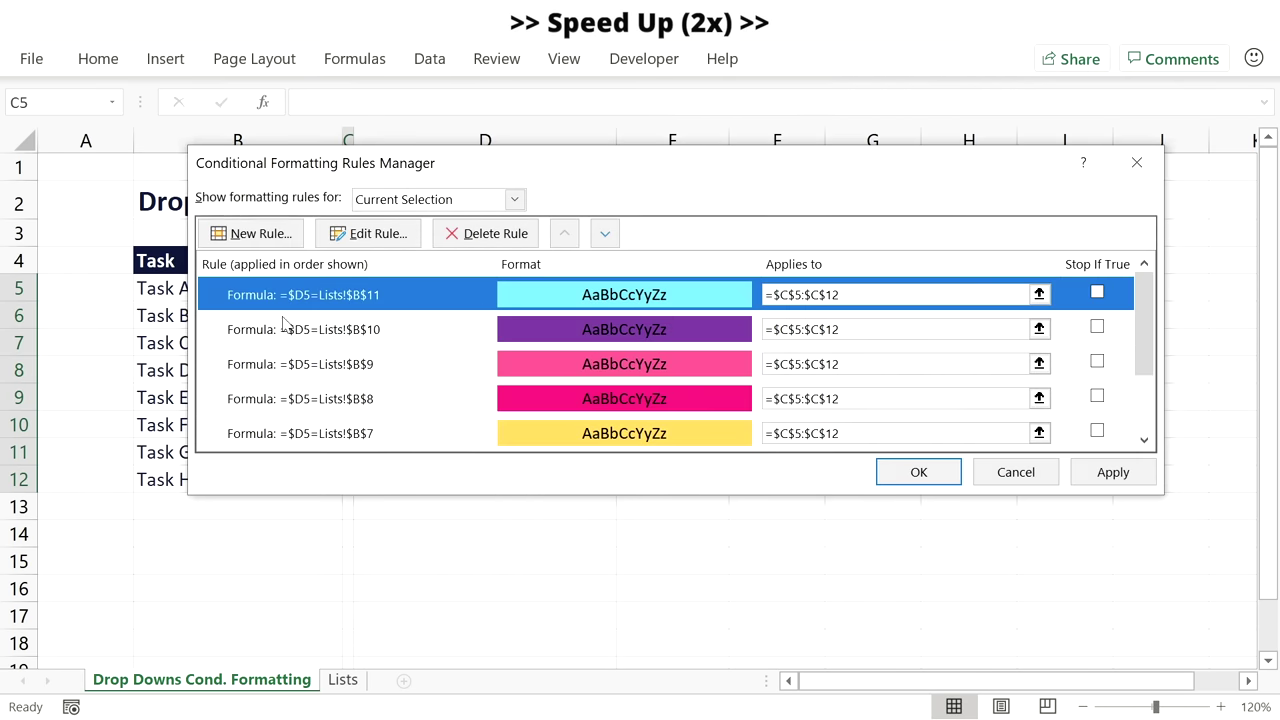
Add a violet-fill rule for the formula =$D5=Lists!$B$12.
left_click(257, 232)
left_click(570, 275)
left_click(677, 369)
type("=$D5=Lists!$B$5")
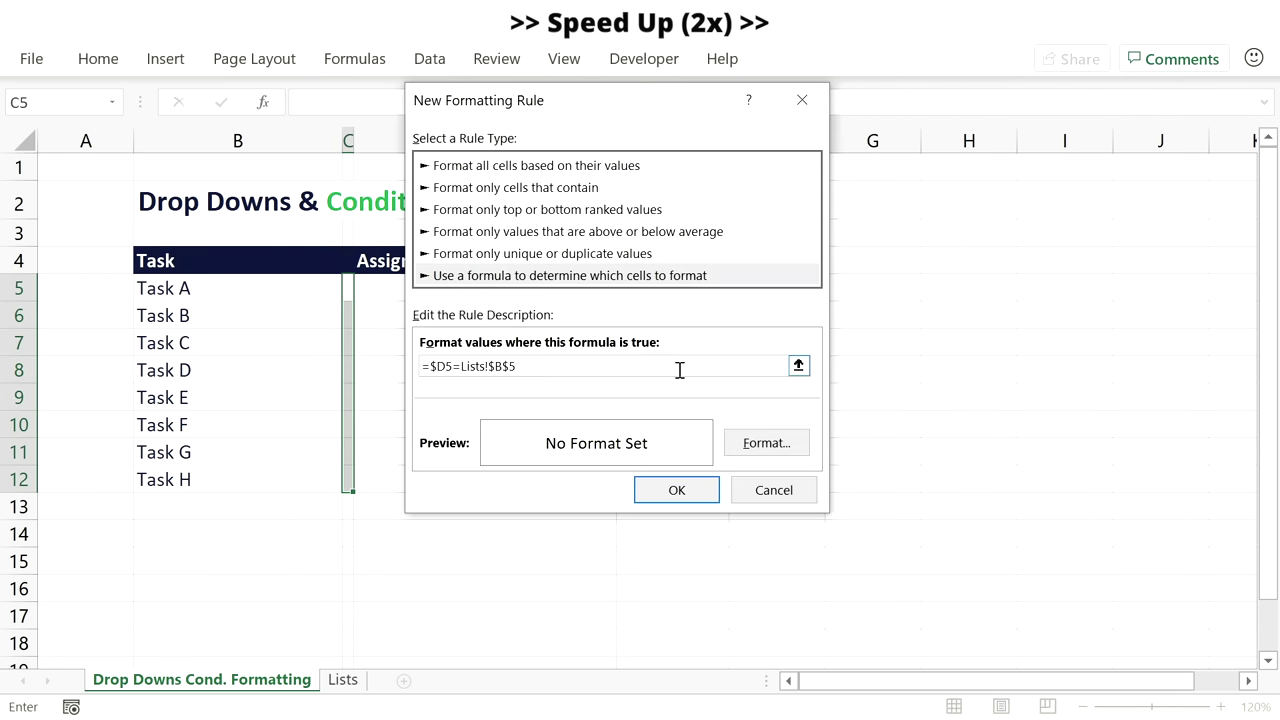
key("BackSpace")
type("12")
left_click(766, 442)
left_click(592, 248)
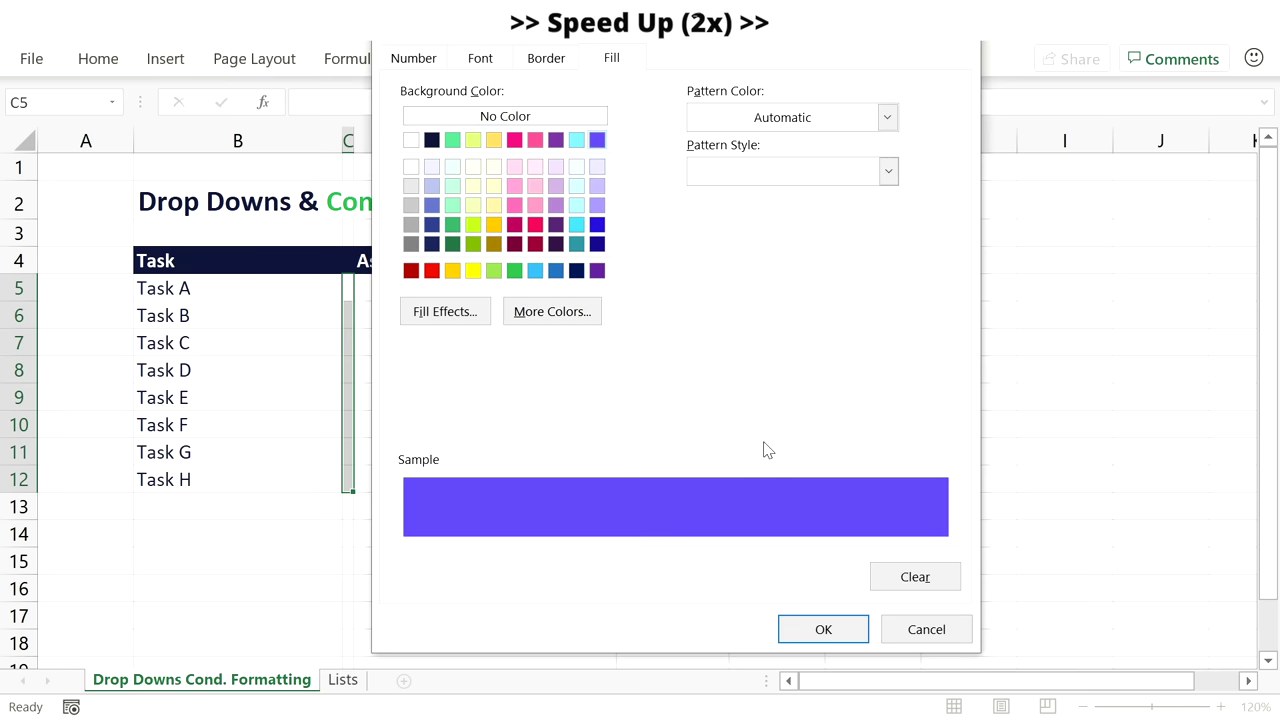
left_click(796, 629)
left_click(659, 494)
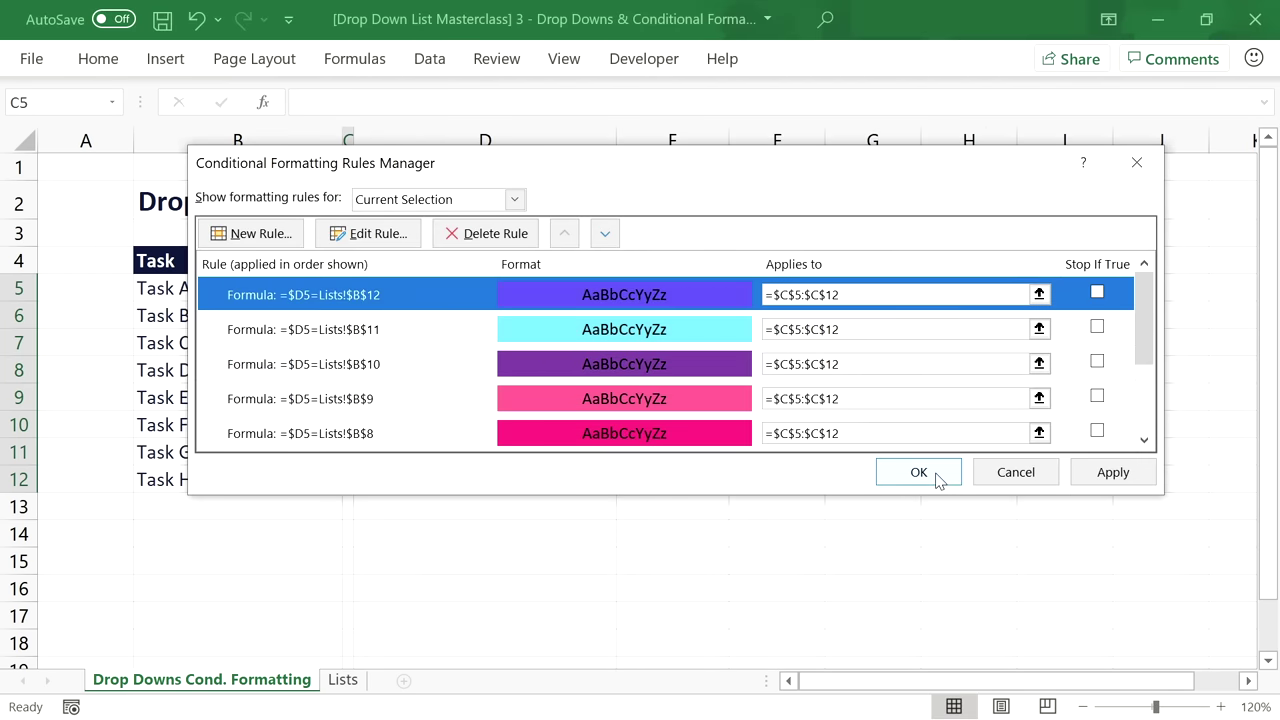
Apply all the rules, check the spacer cells C5:C12, and return to cell D5.
left_click(918, 472)
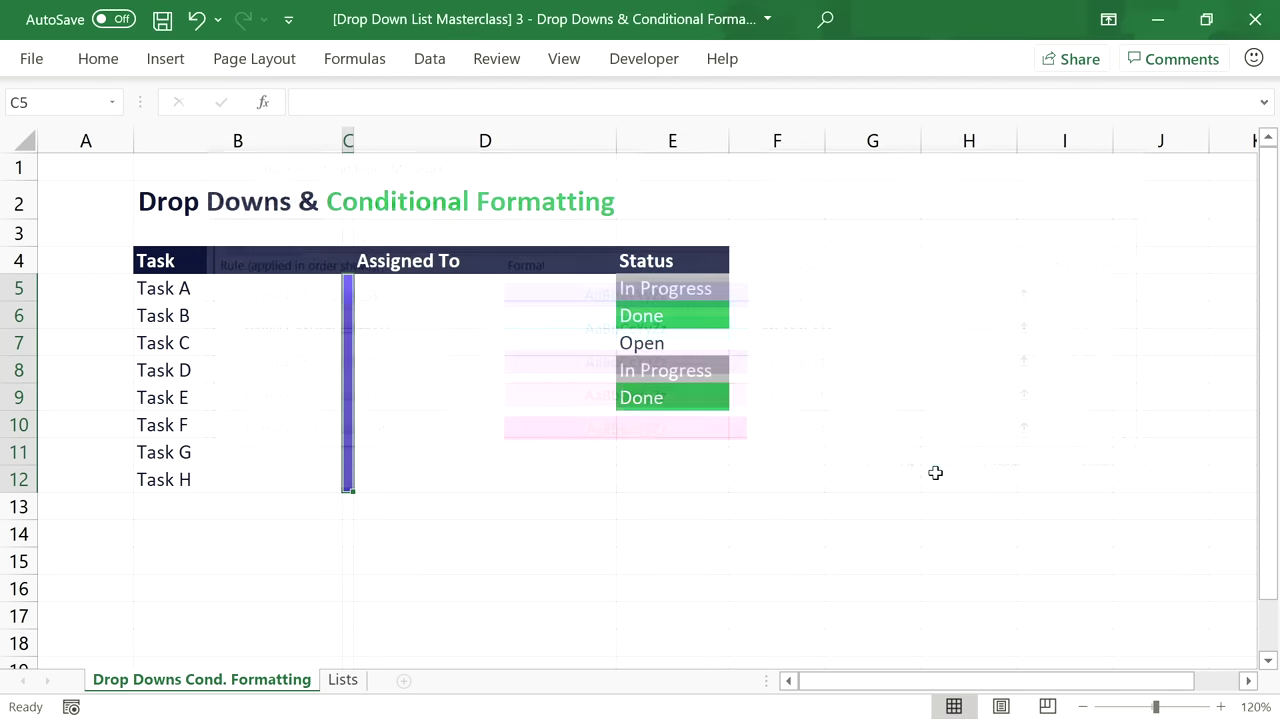
left_click(439, 294)
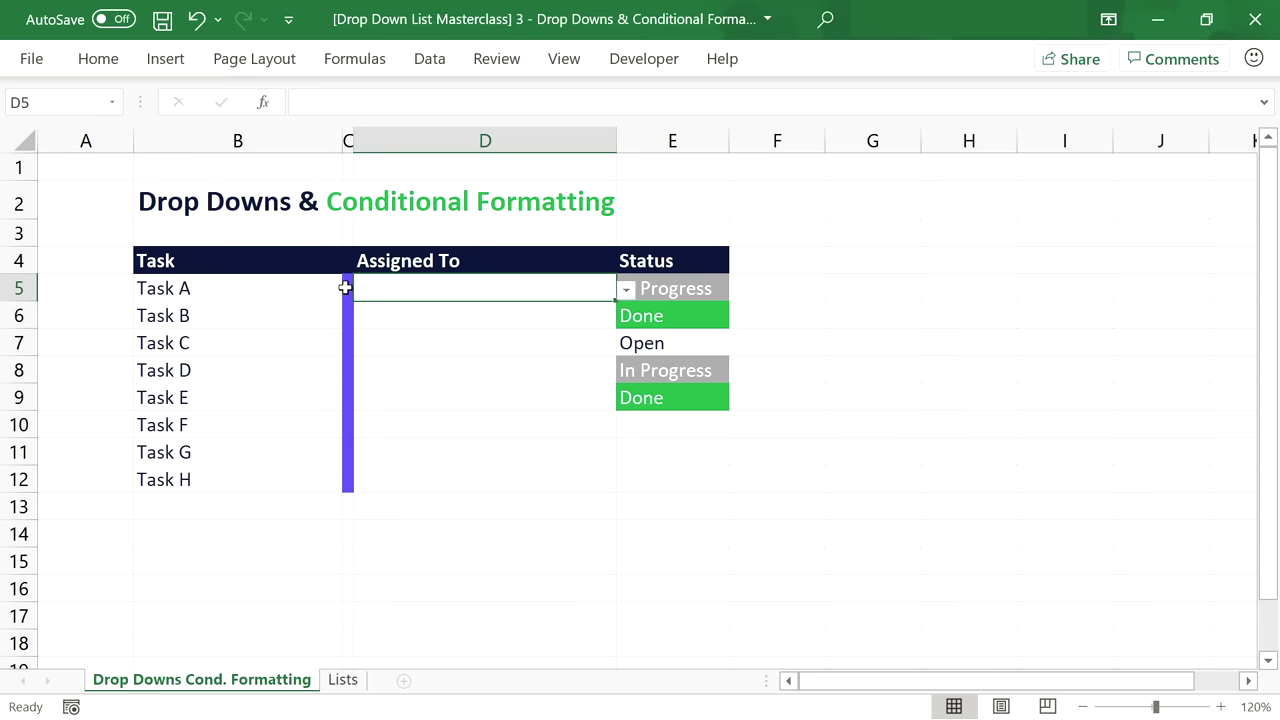
left_click_drag(348, 288, 348, 492)
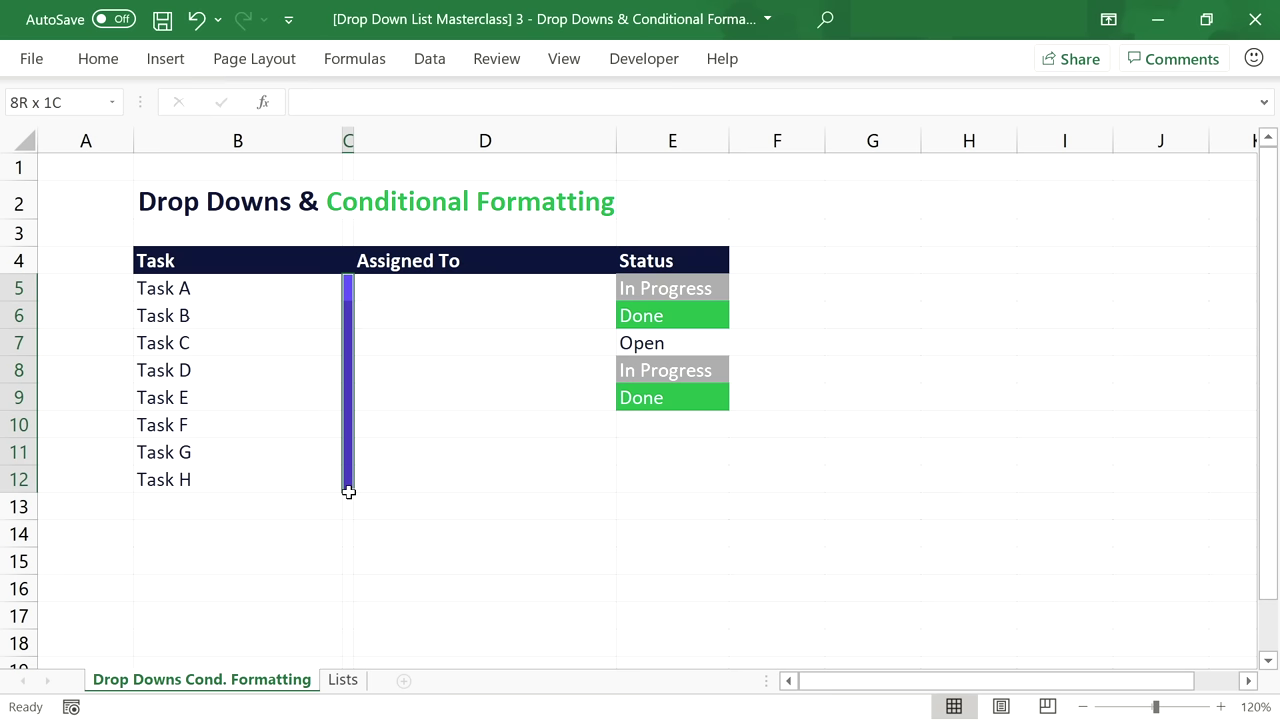
left_click(405, 297)
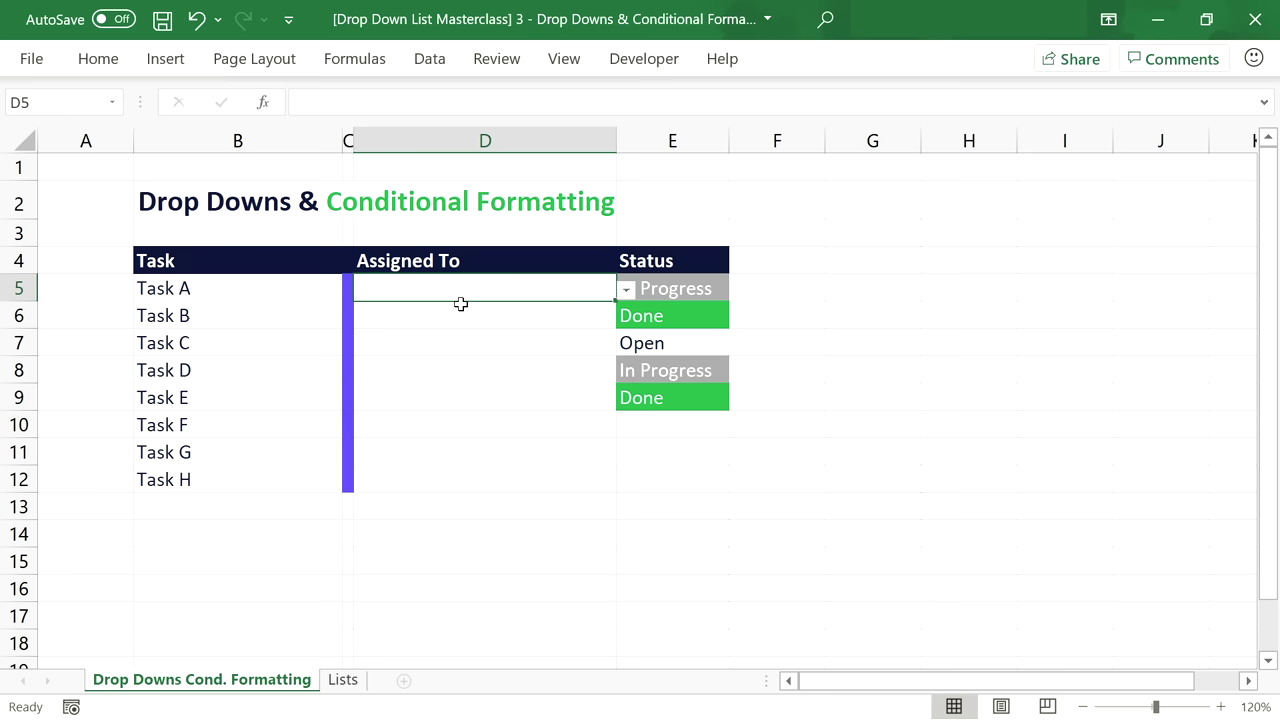
Assign Michael to Tasks A and C and Peter to Task D.
left_click(626, 290)
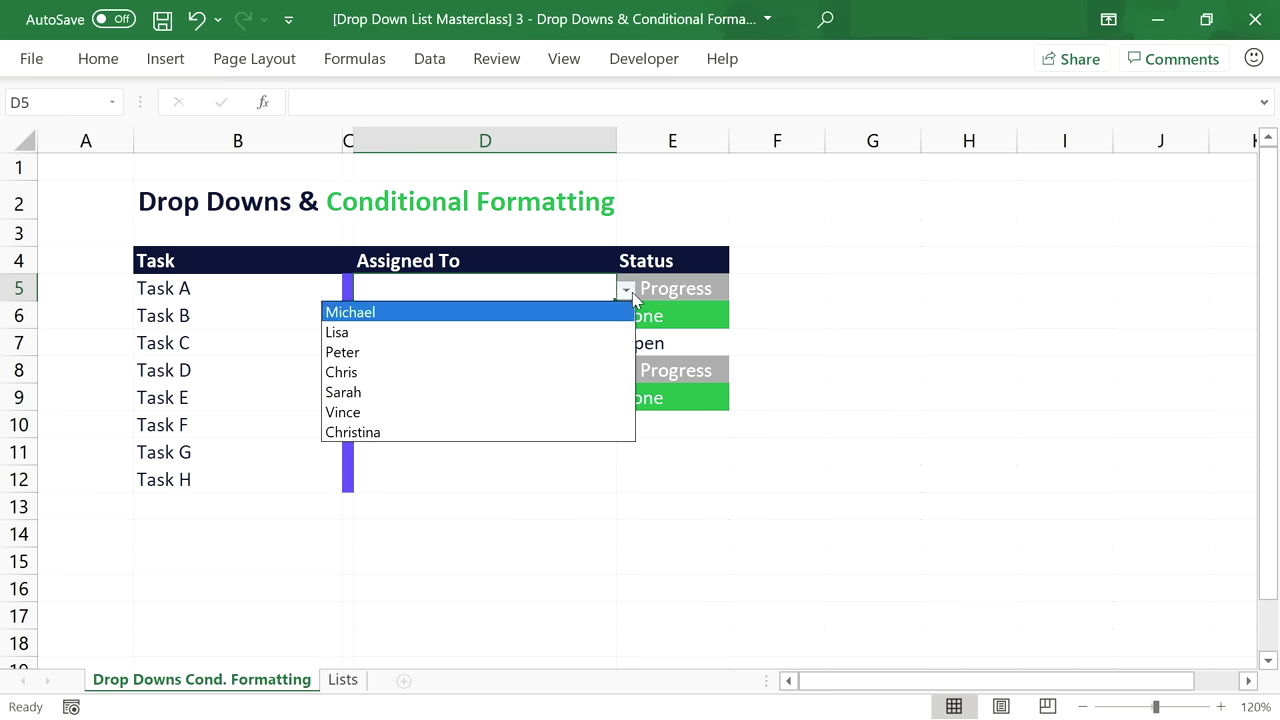
left_click(453, 312)
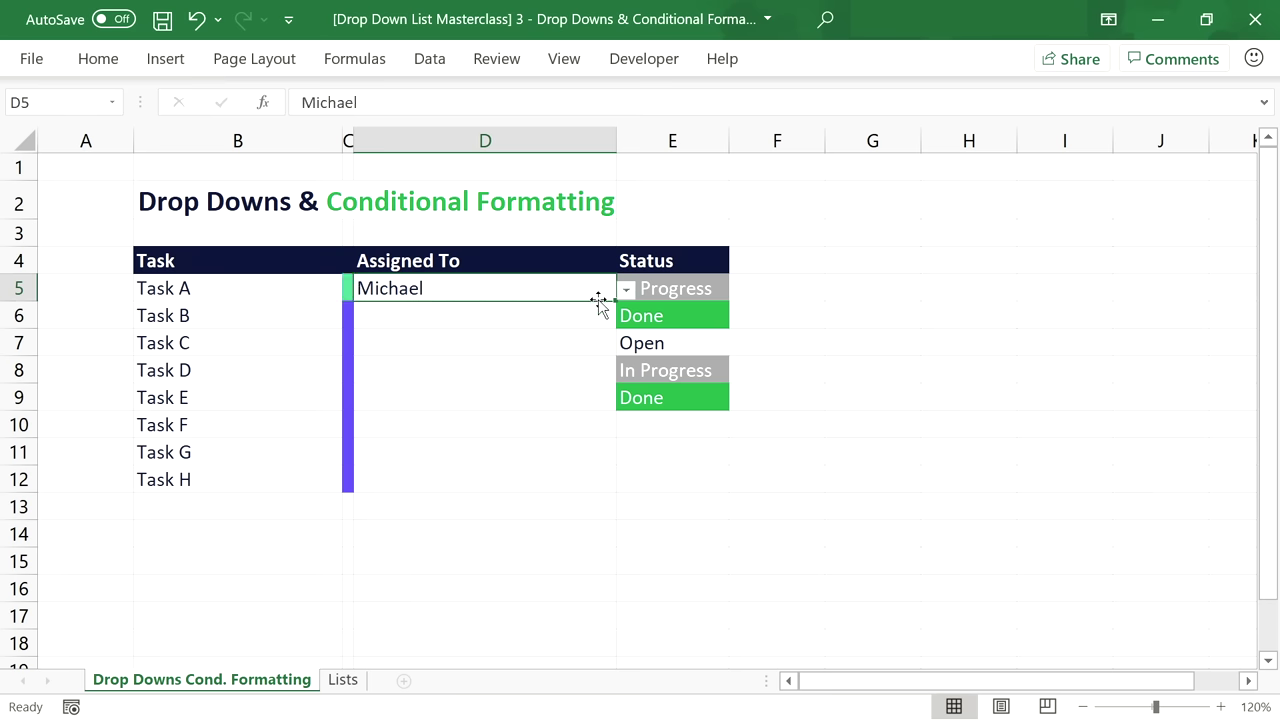
left_click(590, 340)
left_click(626, 345)
left_click(543, 368)
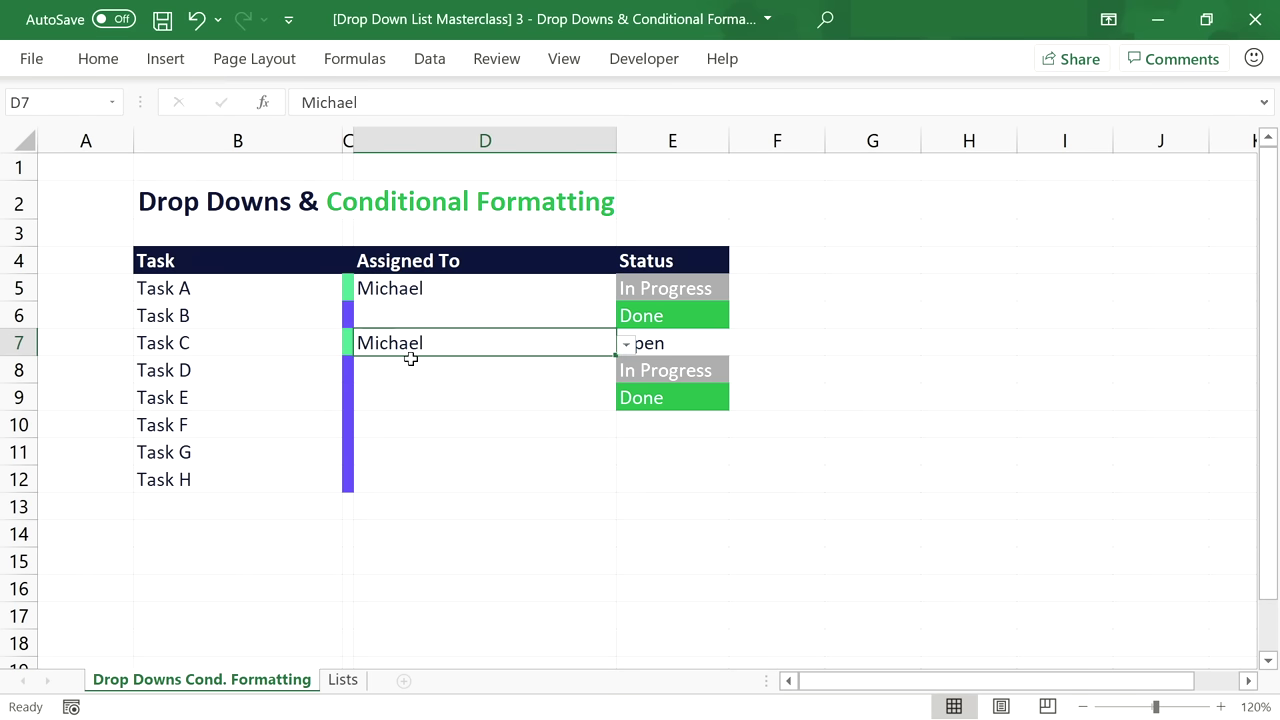
left_click(585, 371)
left_click(626, 370)
left_click(455, 432)
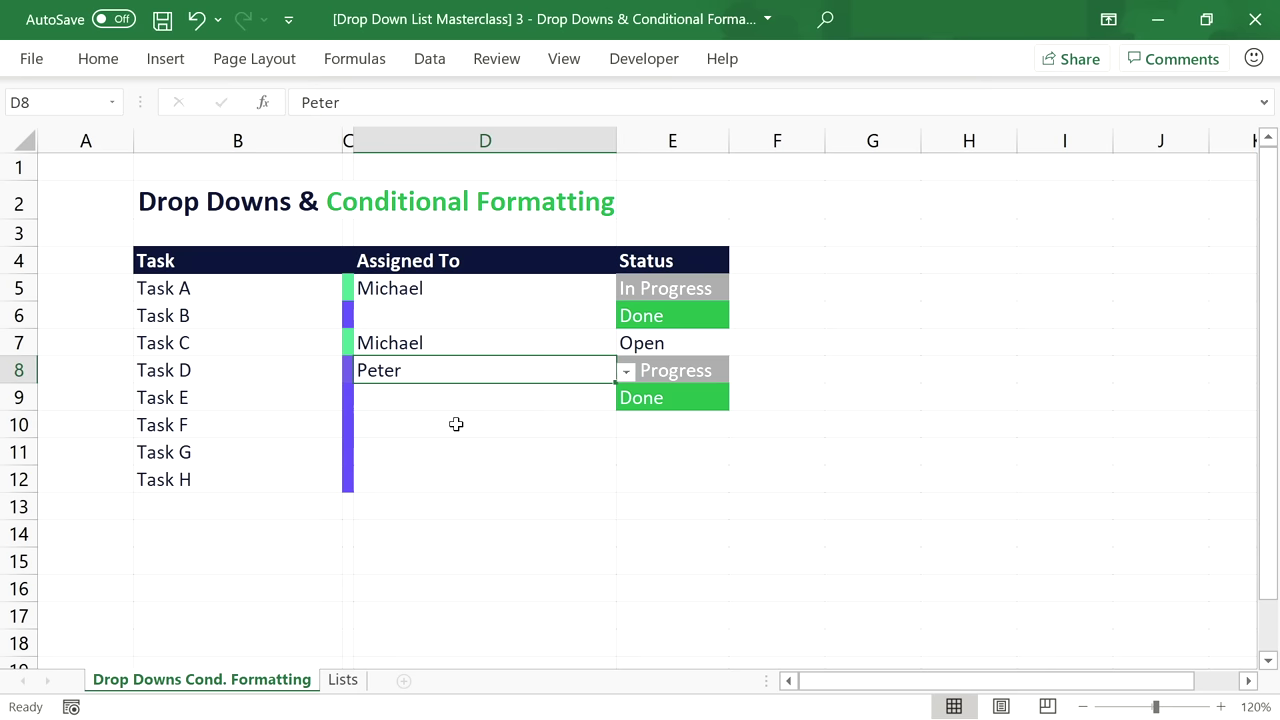
Assign Sarah to Task B, then select the spacer cells C5:C12.
left_click(593, 316)
left_click(627, 320)
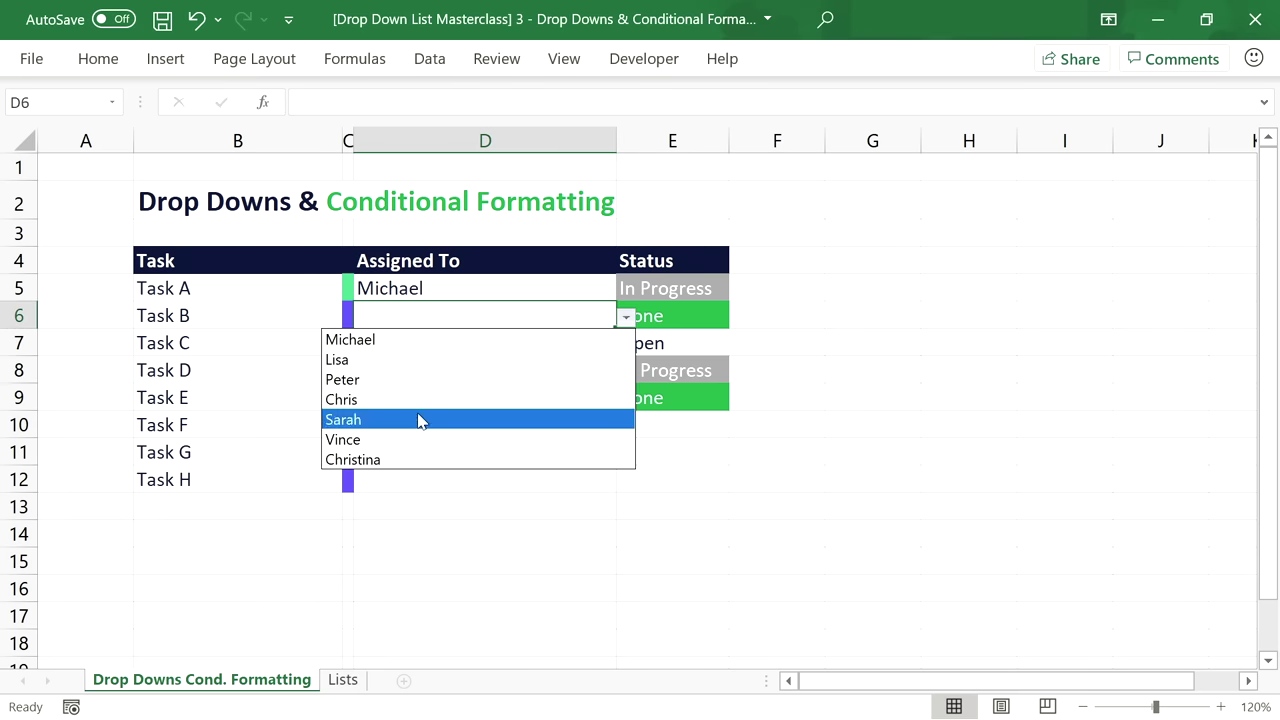
left_click(420, 420)
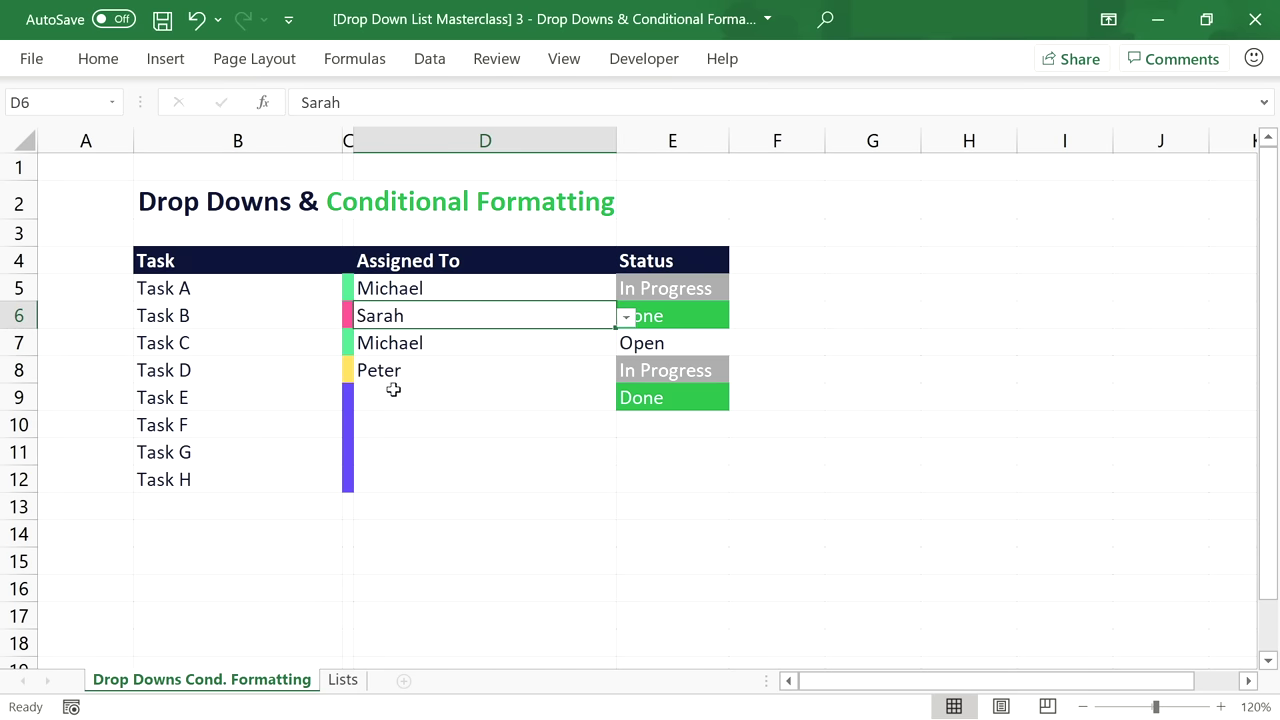
left_click(365, 288)
left_click(350, 288)
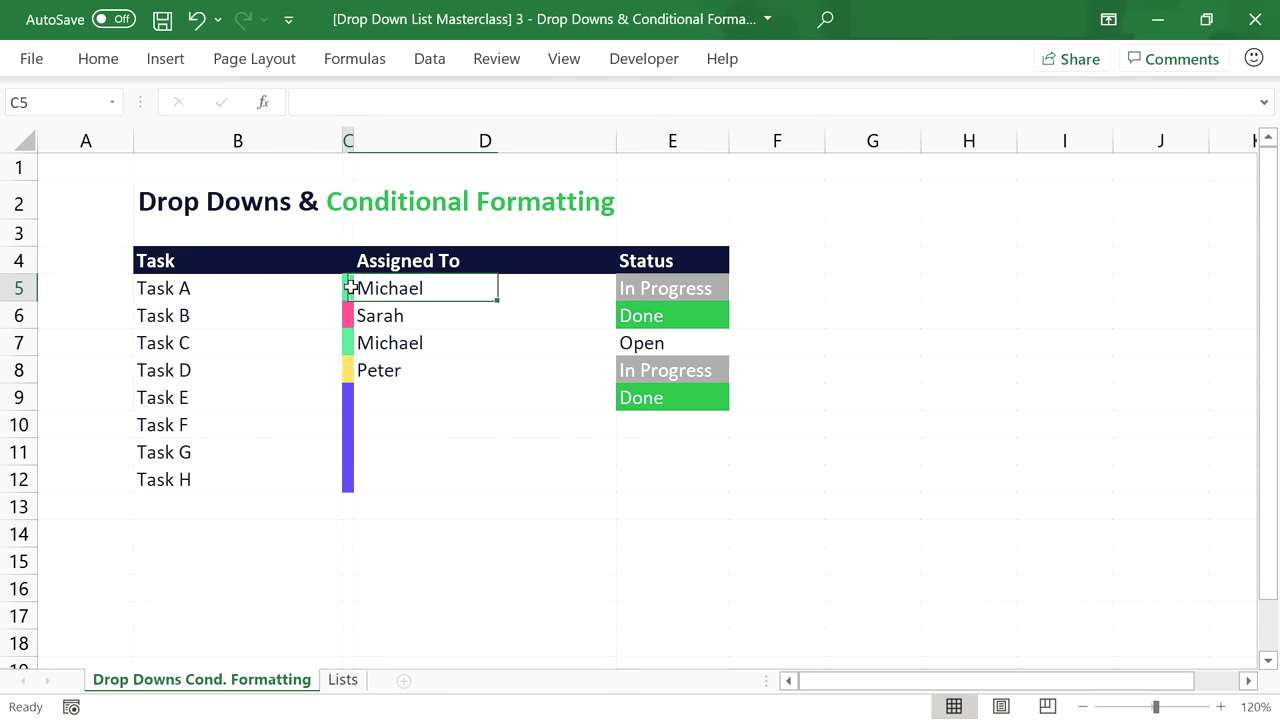
left_click_drag(350, 288, 346, 486)
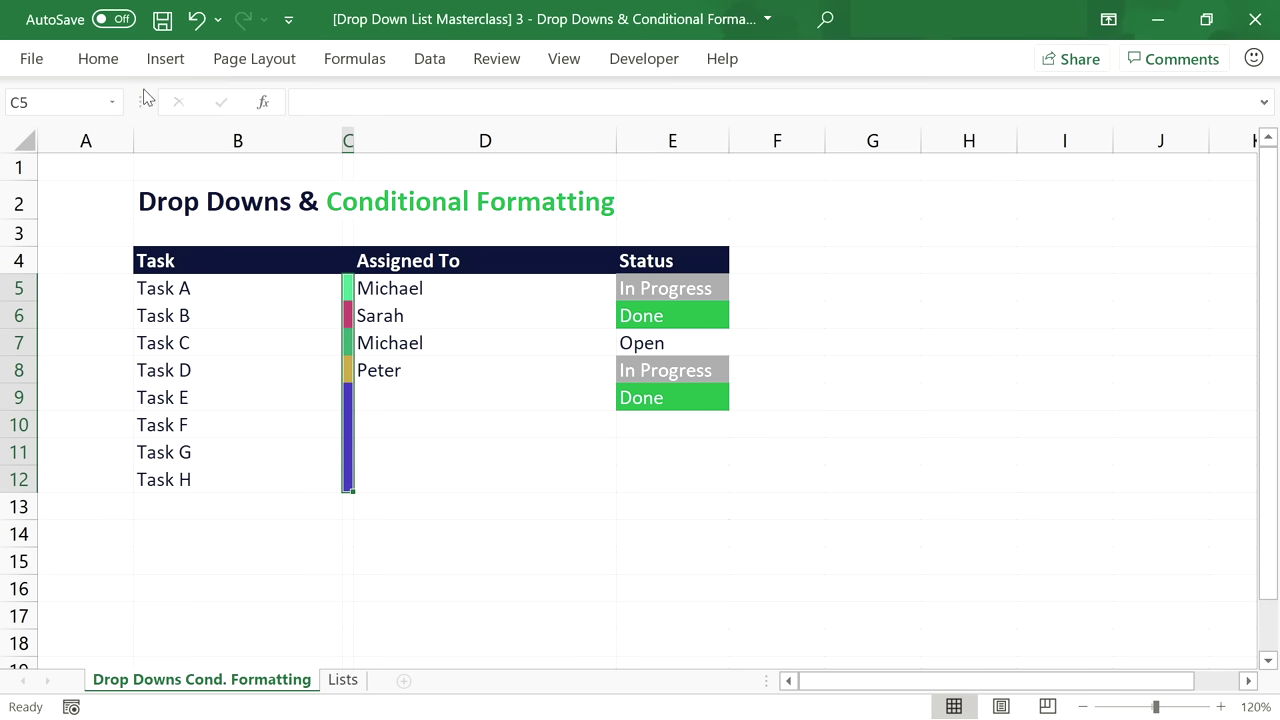
Create a new formula rule =$D5="" for the spacer cells in the Rules Manager.
left_click(98, 58)
left_click(740, 93)
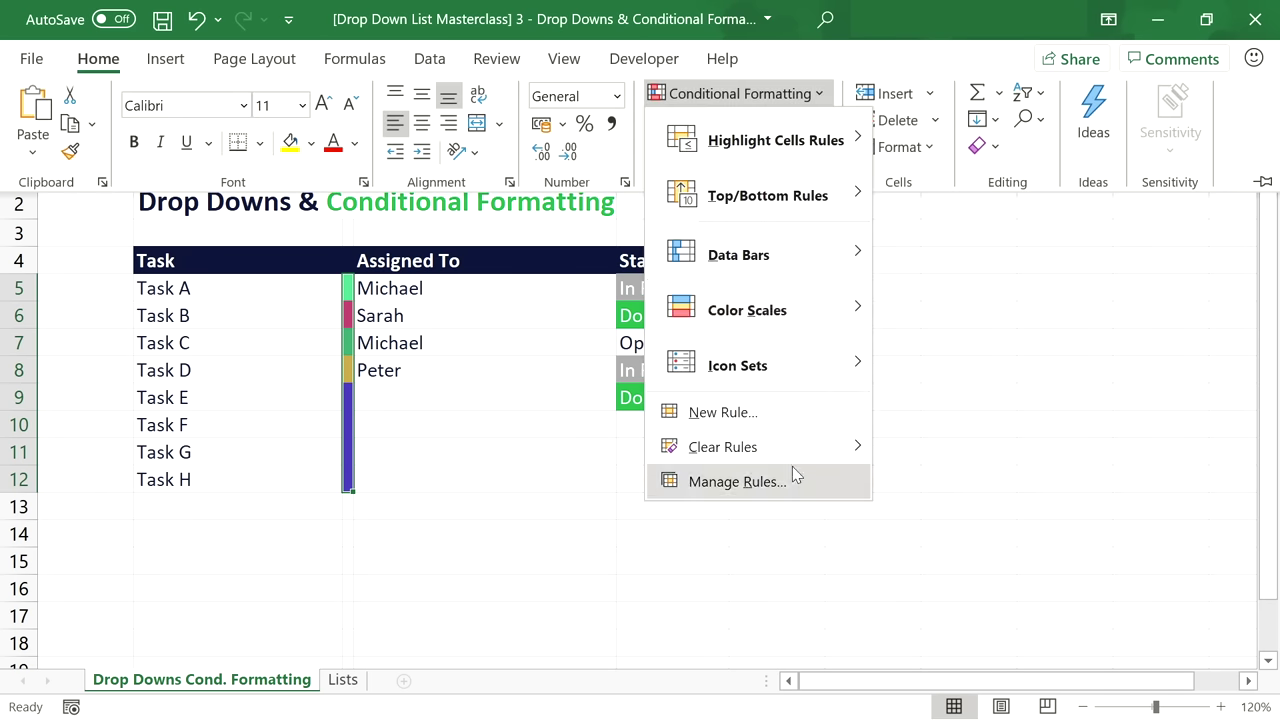
left_click(793, 474)
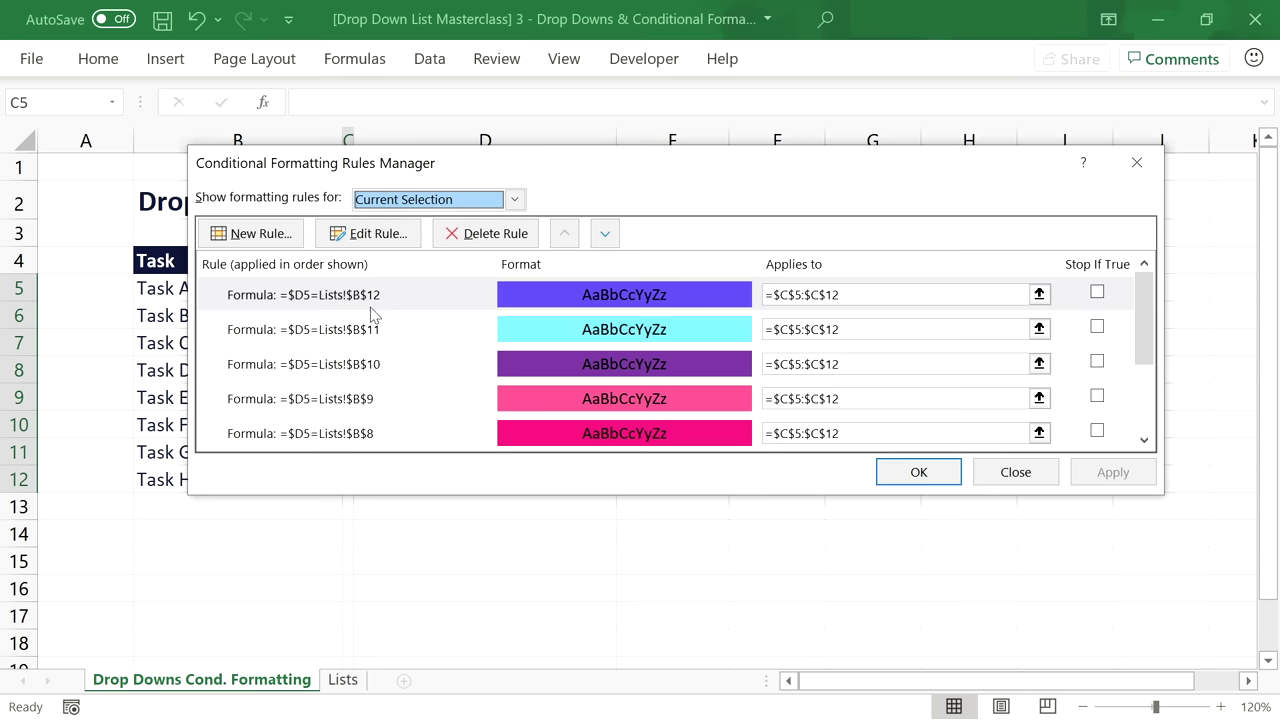
left_click(252, 233)
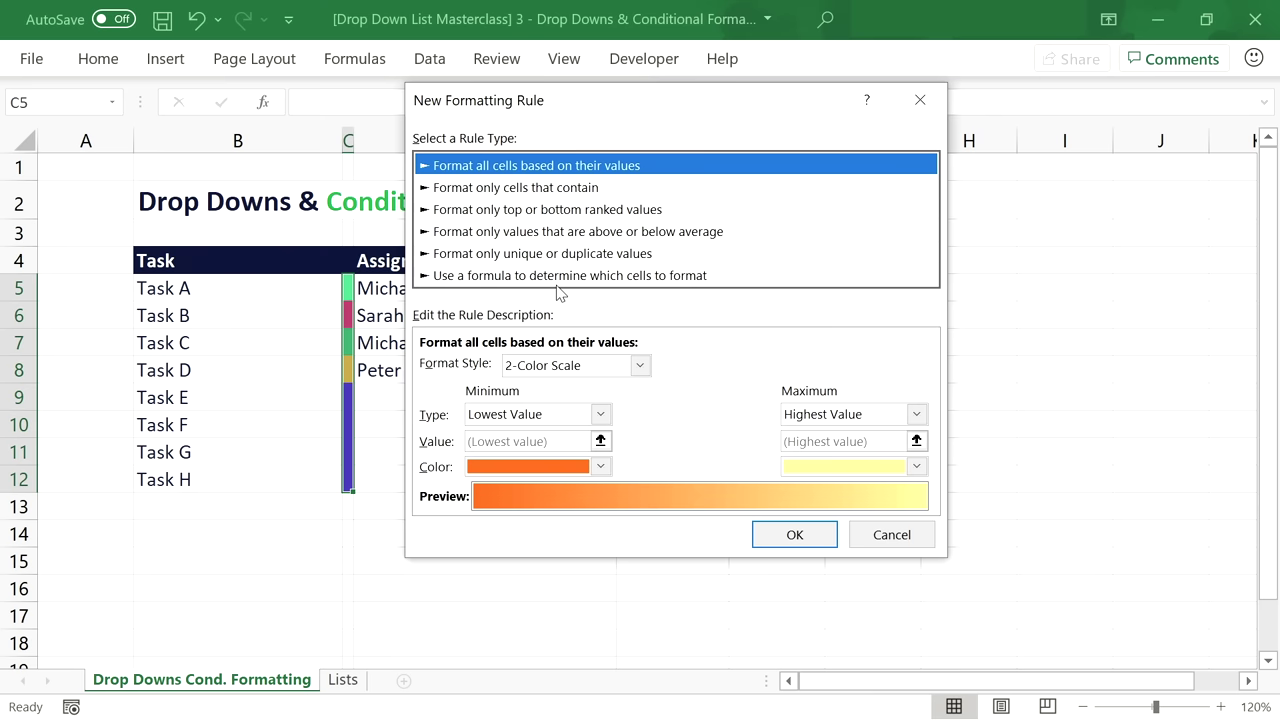
left_click(560, 277)
left_click(569, 365)
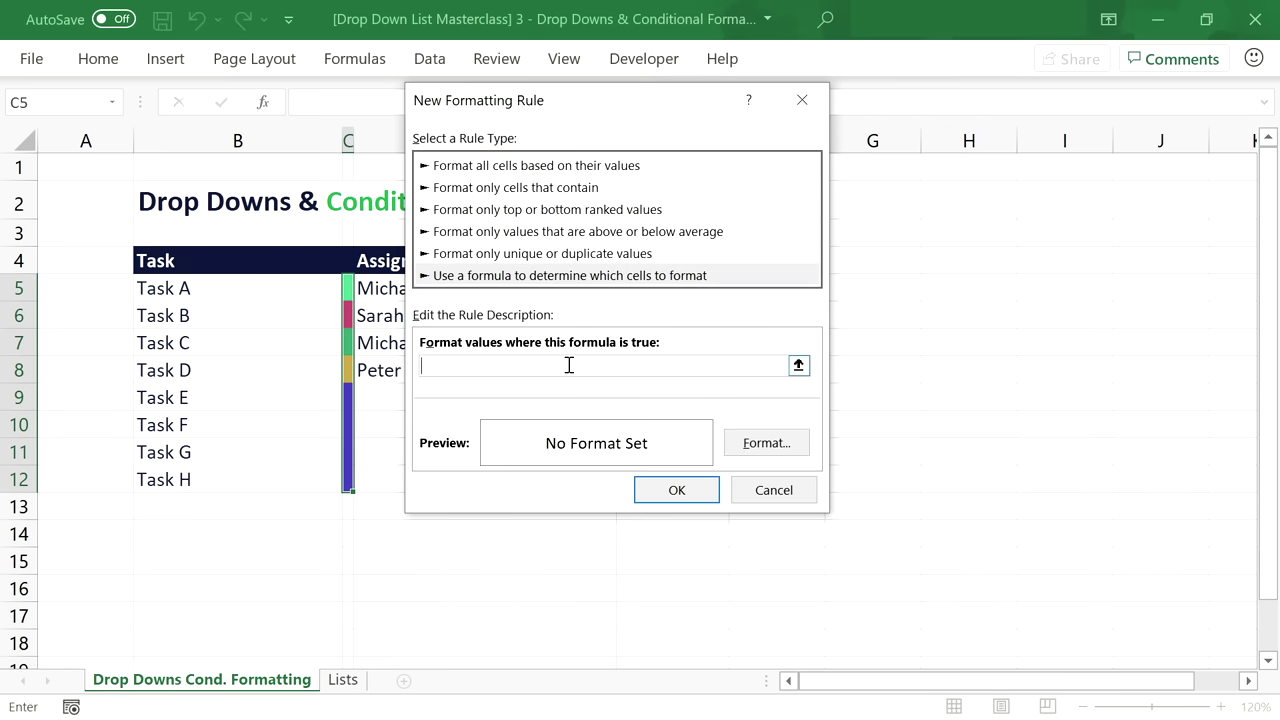
left_click_drag(585, 112, 924, 134)
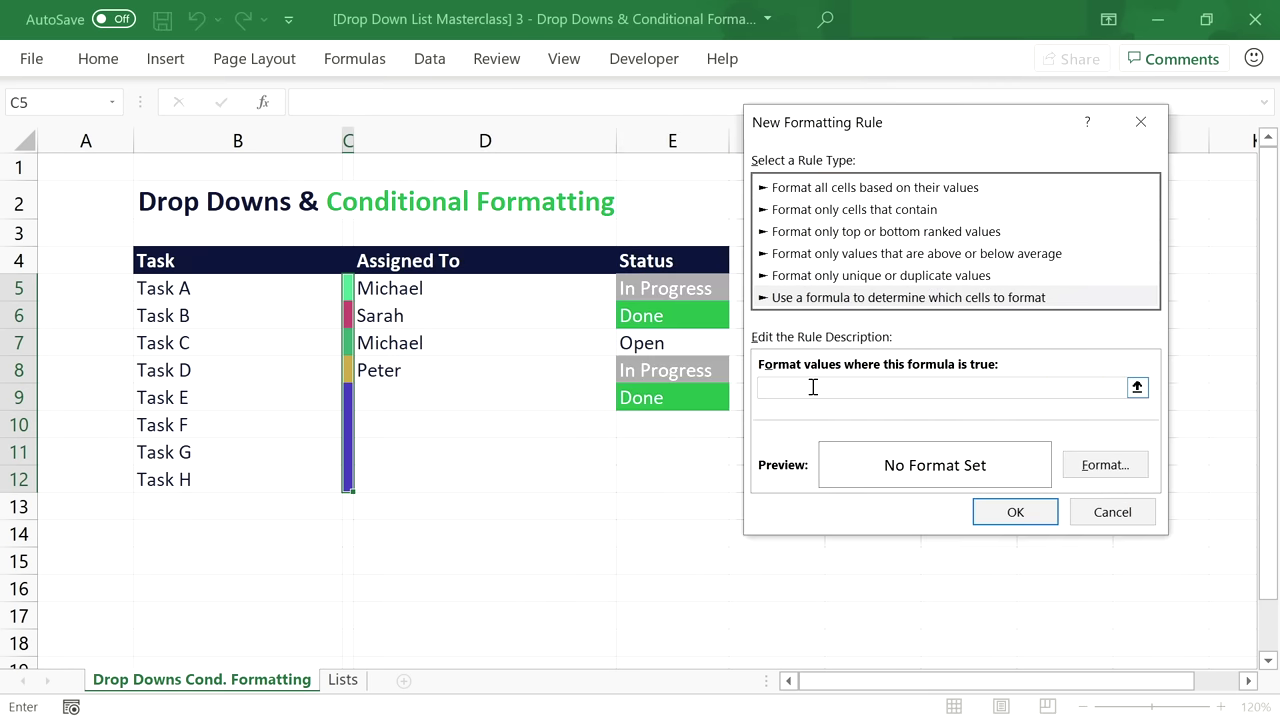
type("=")
left_click(486, 293)
key("F4")
key("F4")
type("=\"\"")
Save the blank-check rule without a format, enable Stop If True, and apply the rules.
left_click(1015, 512)
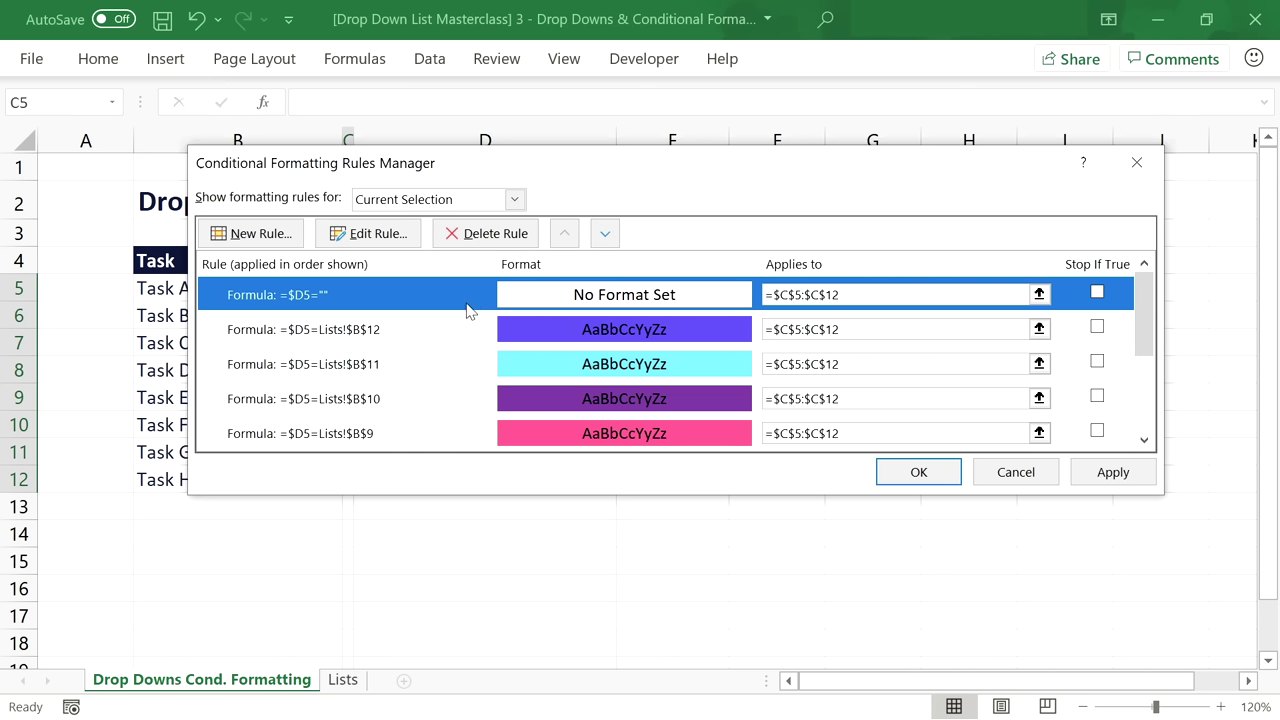
left_click(1096, 294)
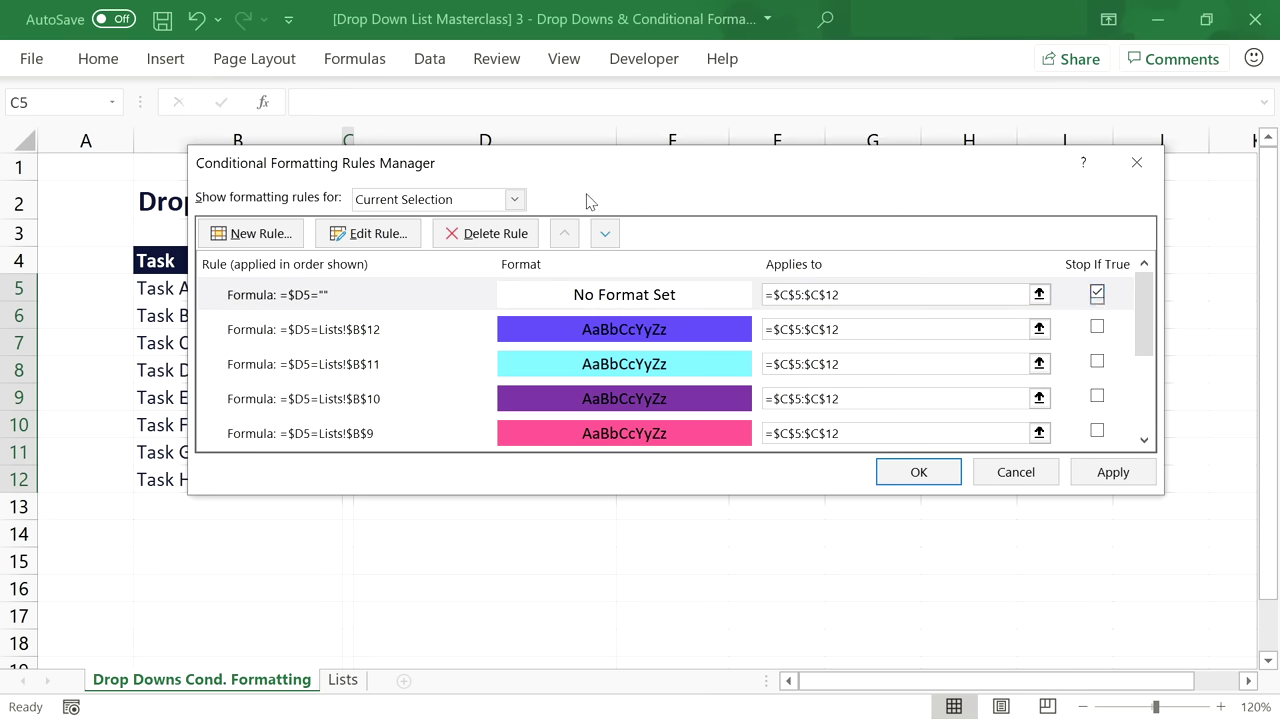
left_click_drag(615, 179, 891, 171)
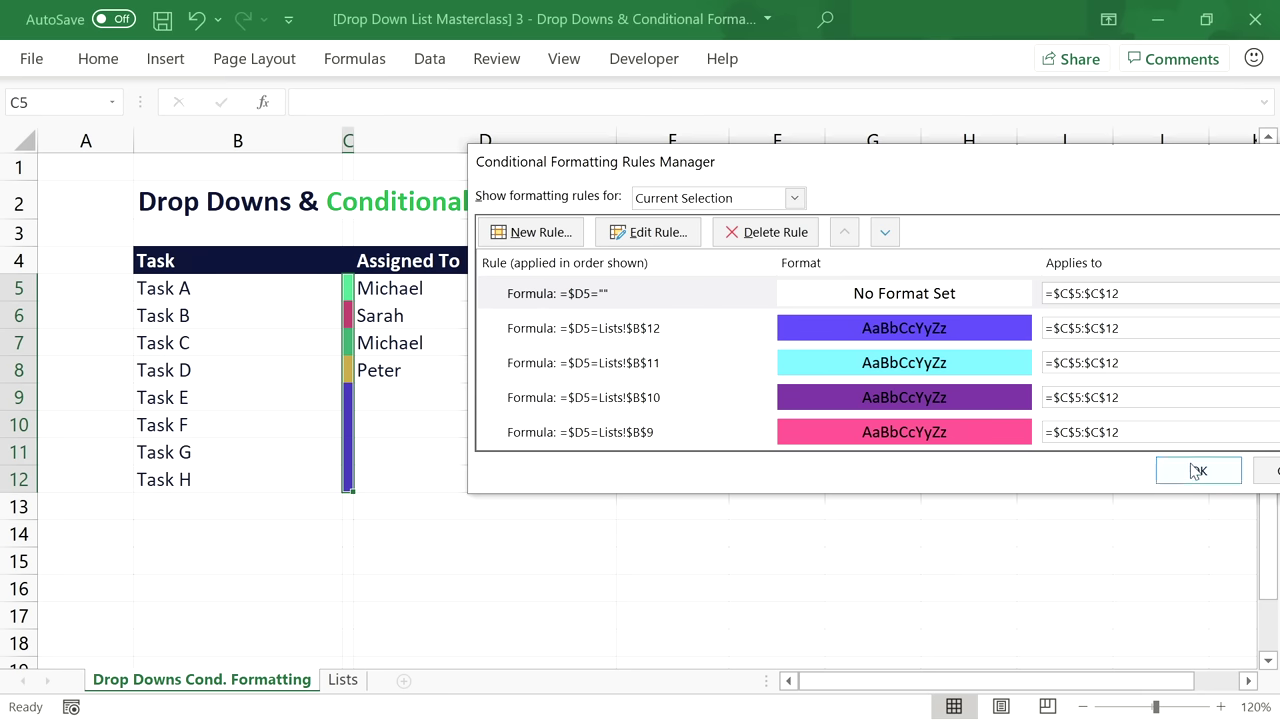
left_click_drag(1080, 175, 838, 194)
left_click(962, 490)
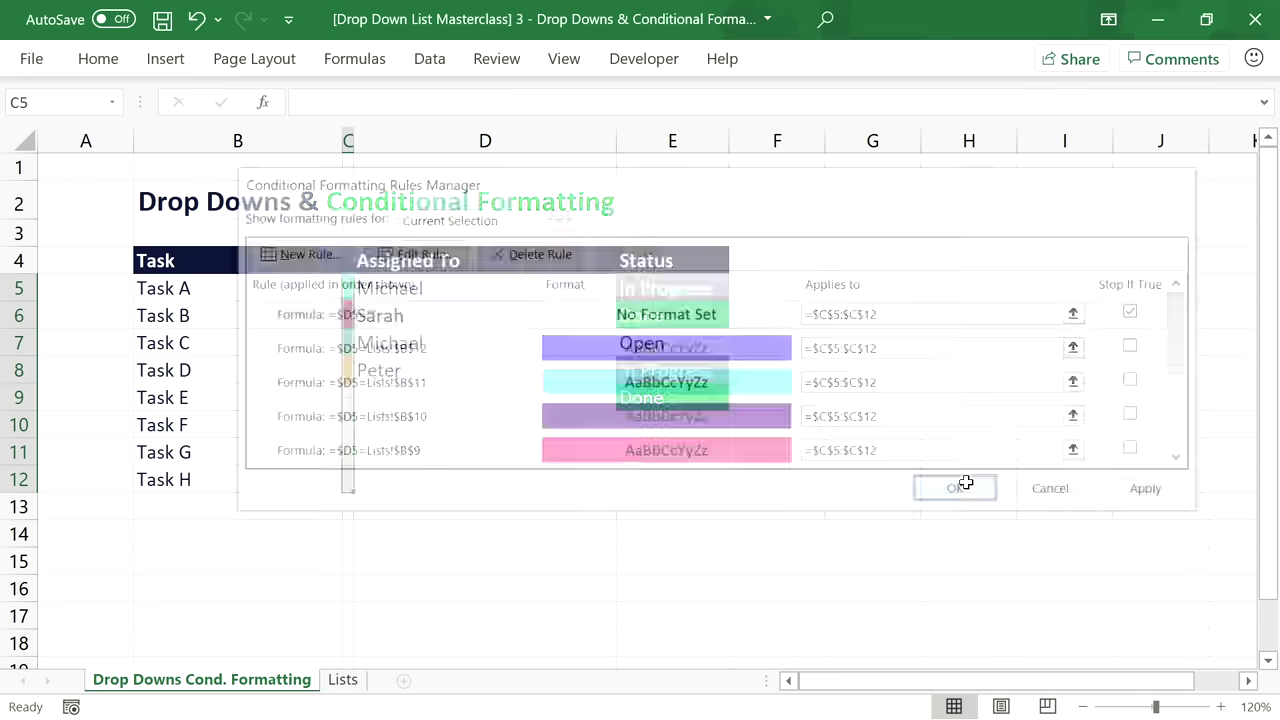
Reassign Task D from Peter to Chris.
left_click(380, 418)
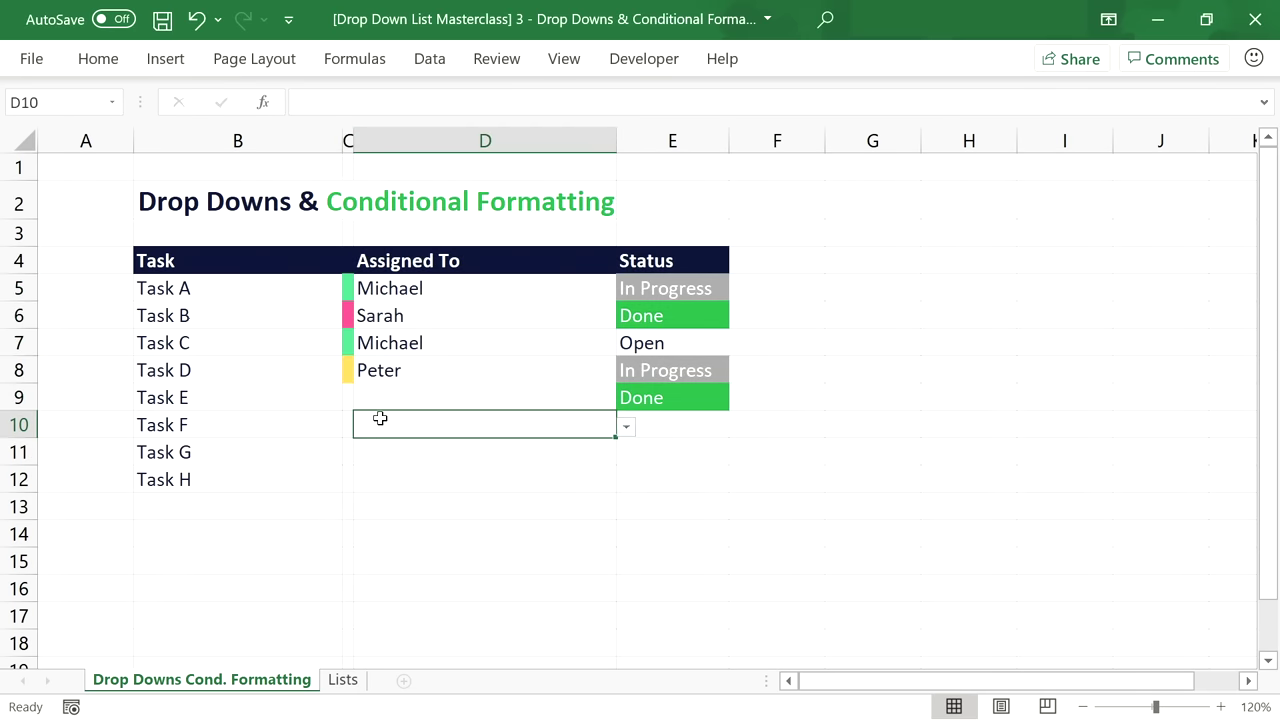
left_click(479, 364)
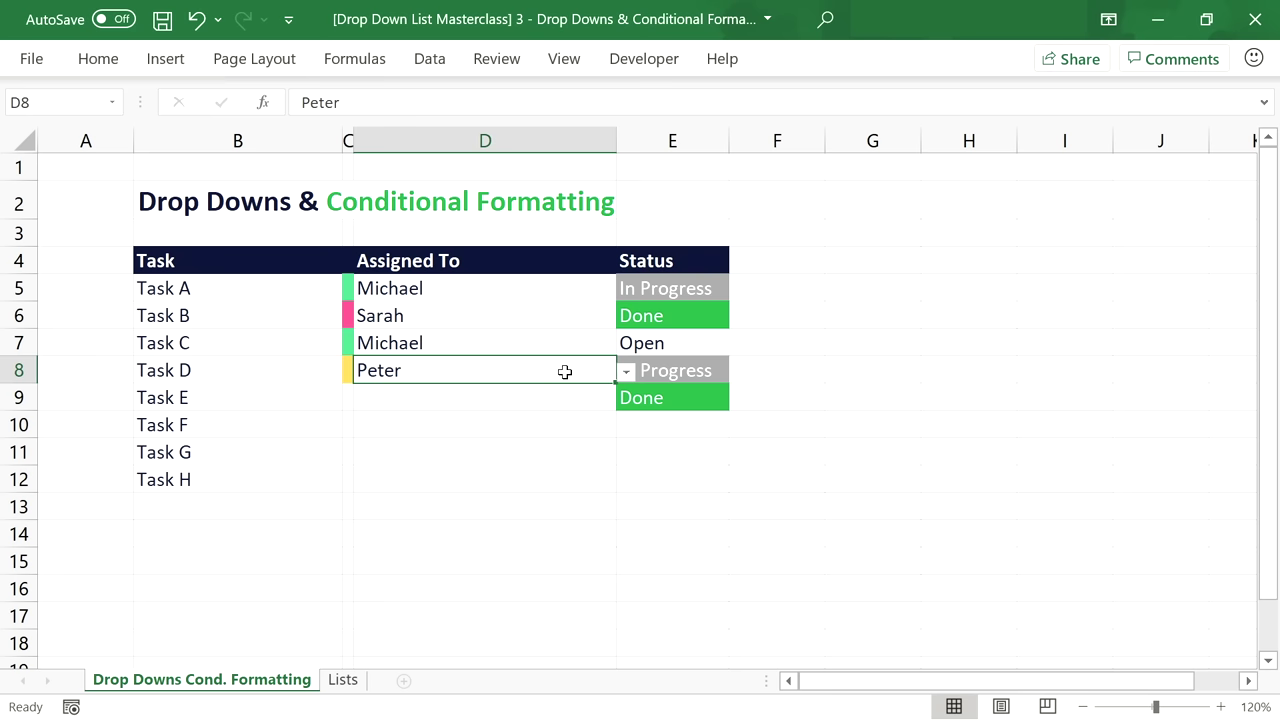
key("Delete")
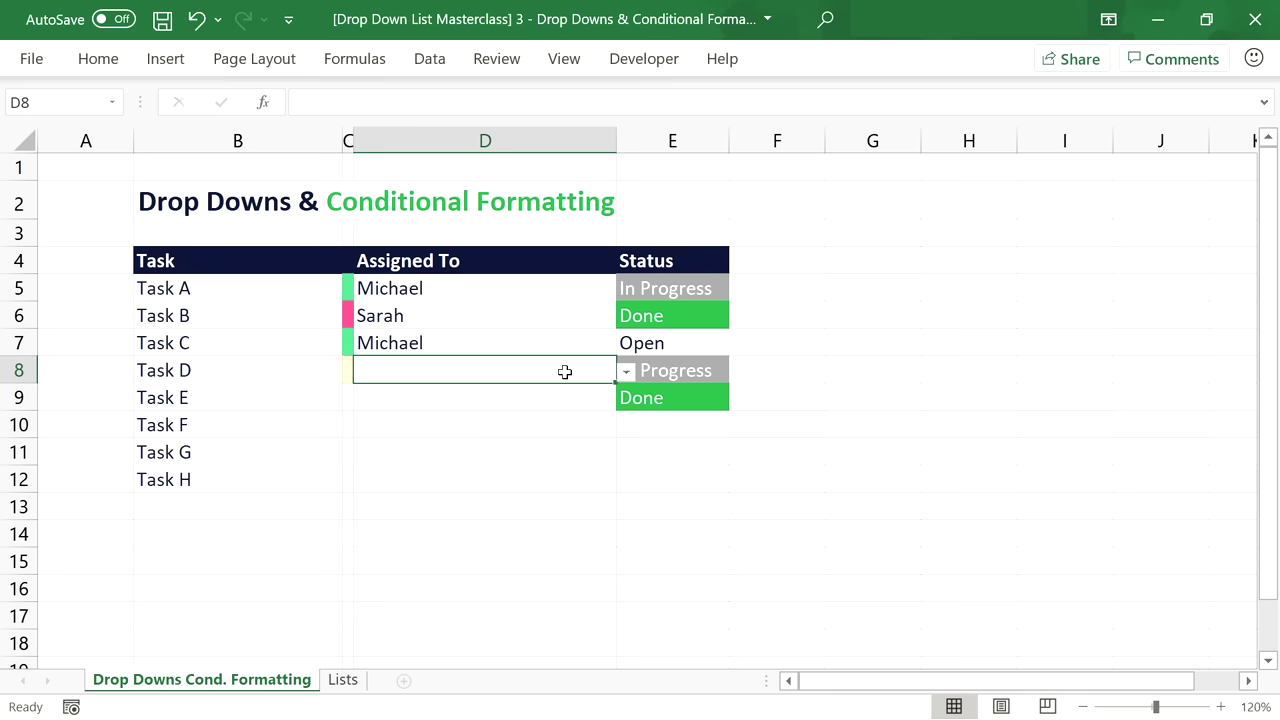
left_click(626, 371)
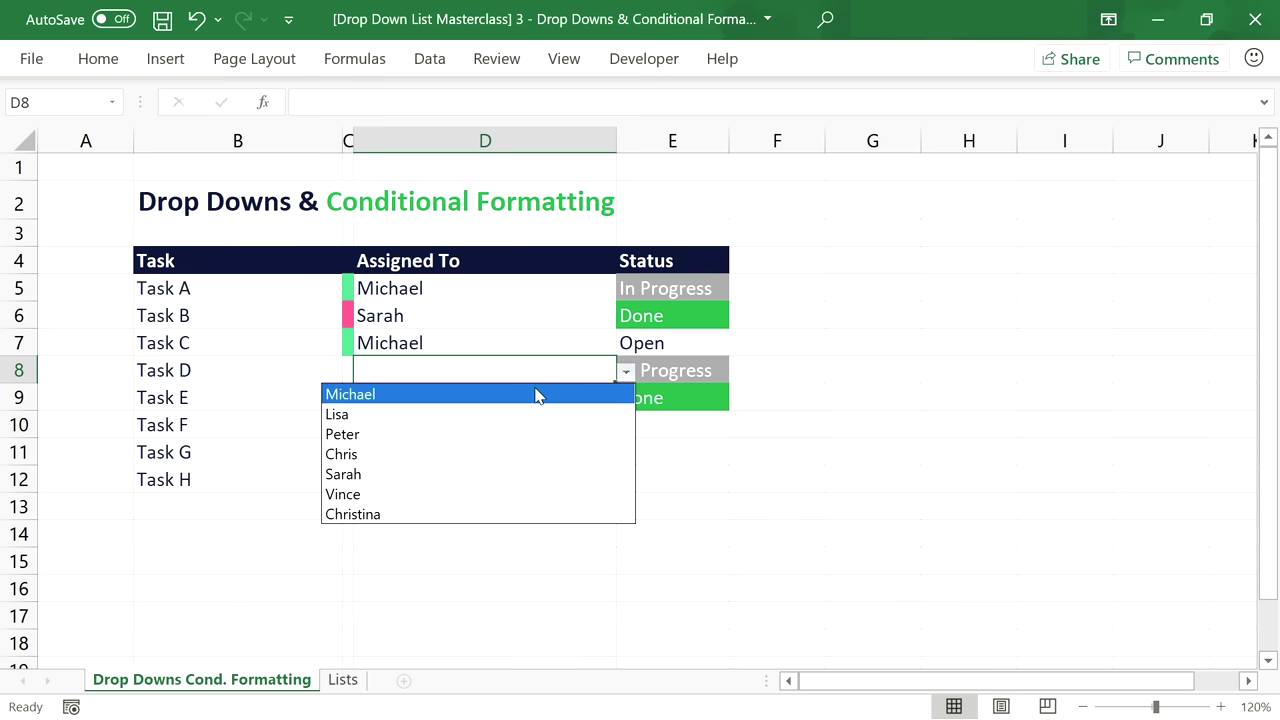
left_click(418, 453)
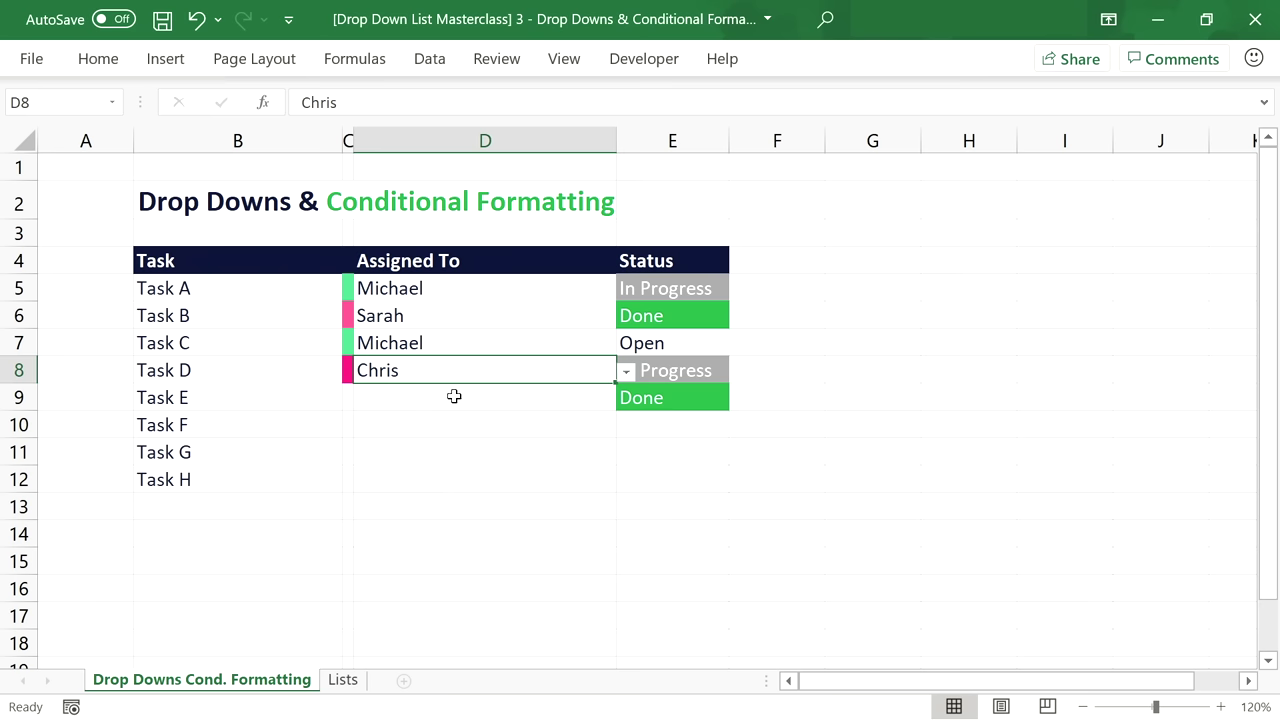
Select the assignees D5:D8, then pick Peter in the Lists sheet's team members list.
left_click_drag(462, 375, 460, 289)
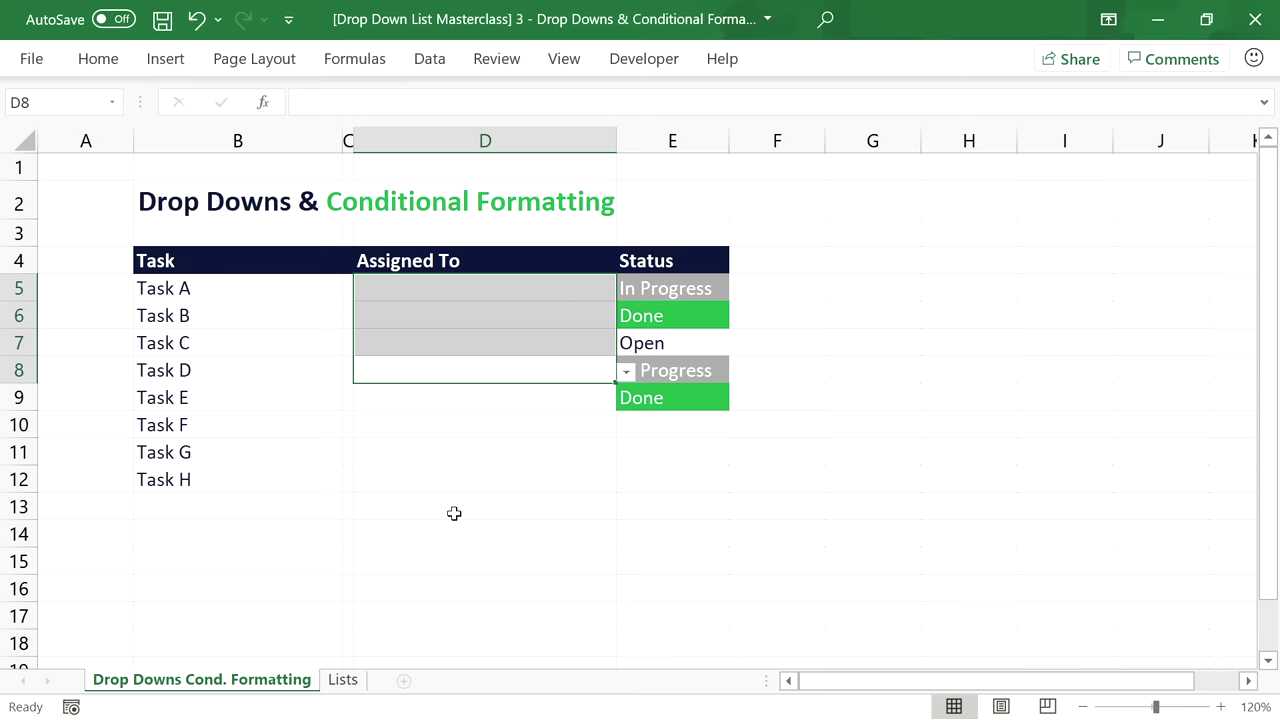
left_click(338, 682)
left_click(228, 333)
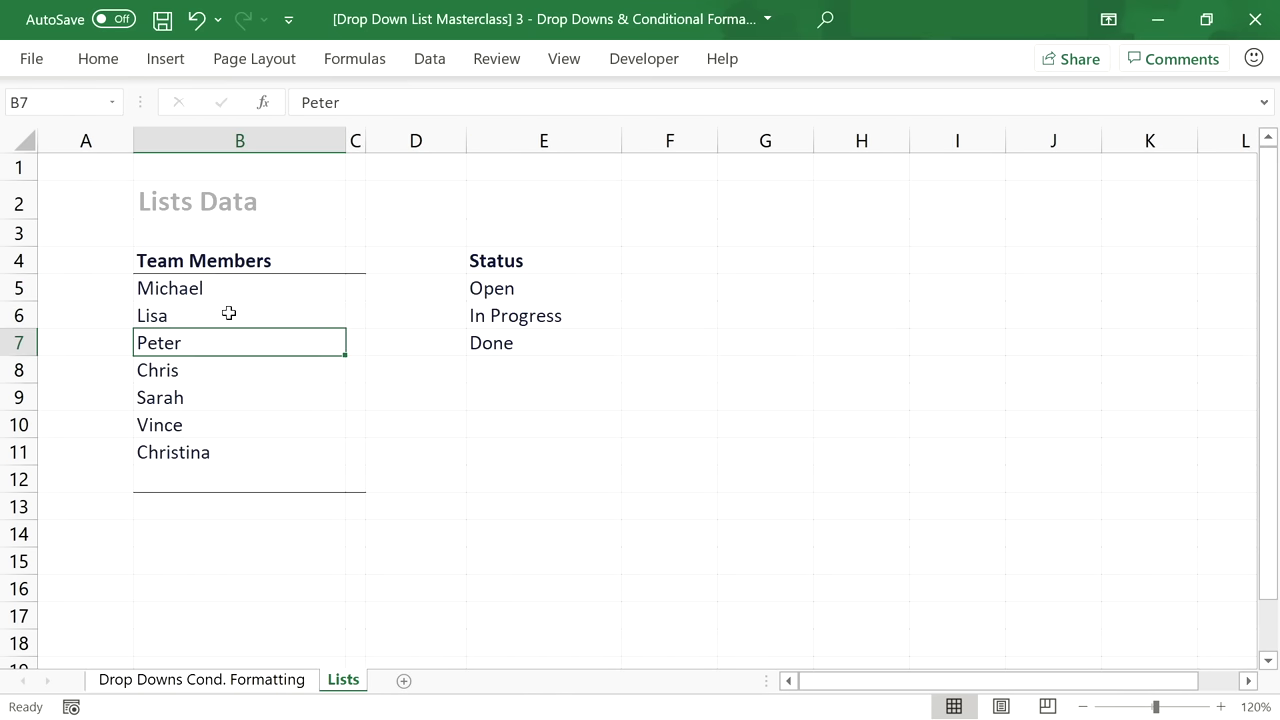
Delete members Peter through Christina, then assign Tasks A–C to Lisa, Michael and Michael.
left_click_drag(228, 316, 217, 455)
key("Delete")
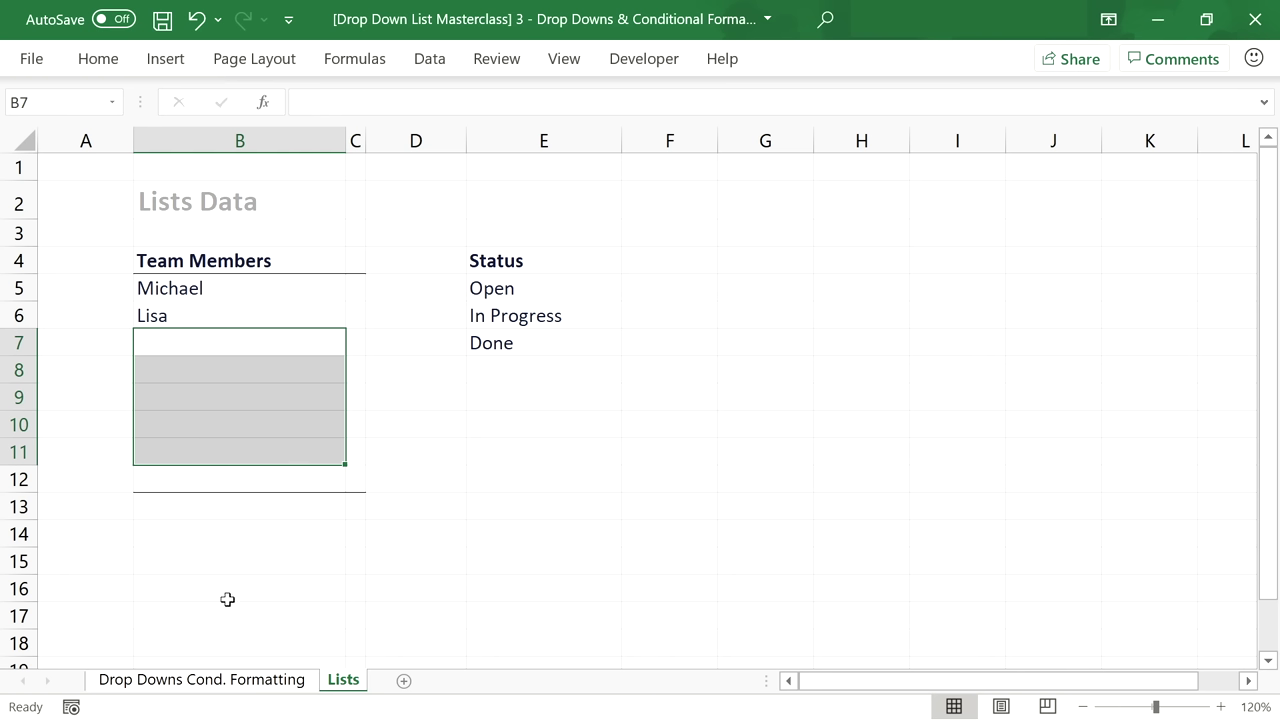
left_click(233, 679)
left_click(483, 294)
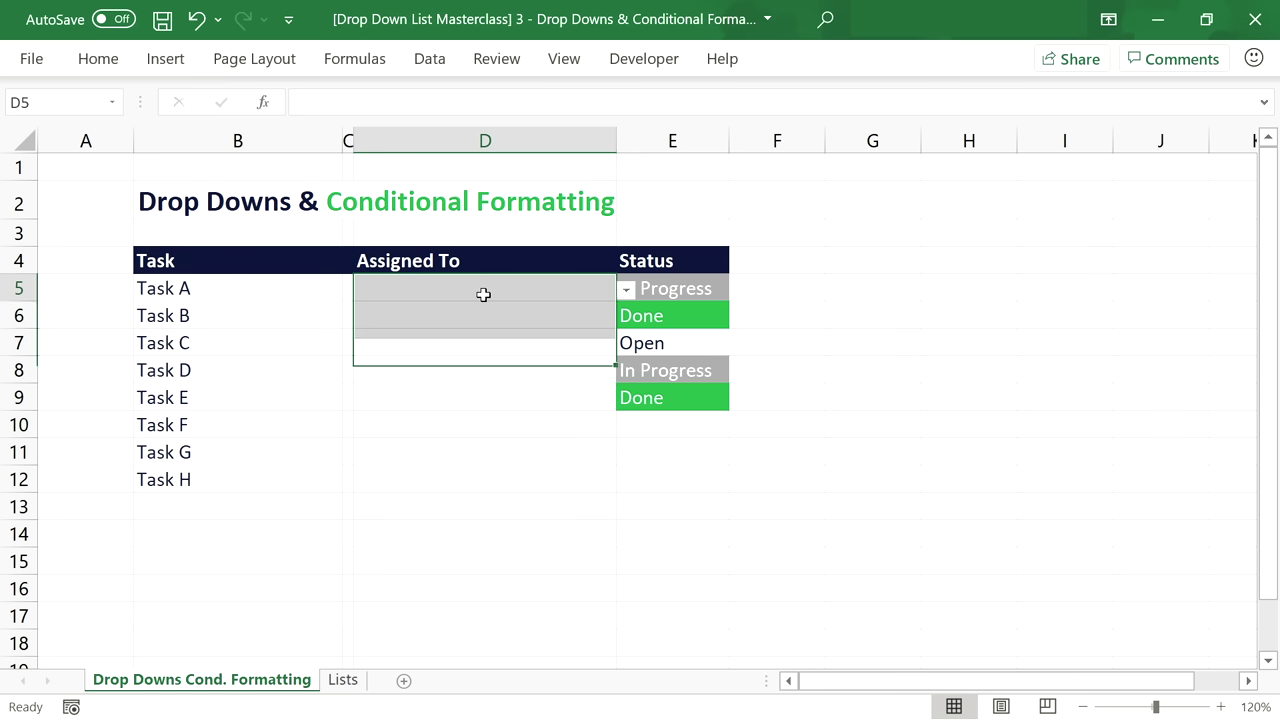
left_click(626, 290)
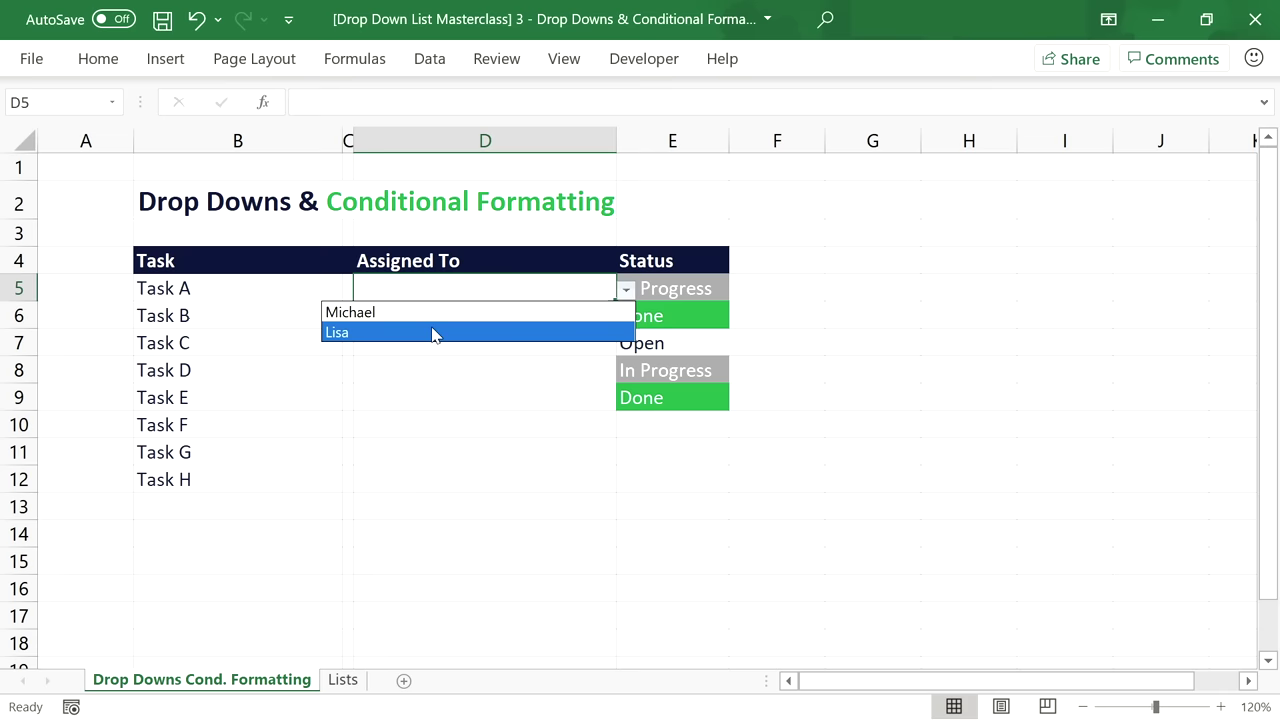
left_click(431, 334)
left_click(608, 313)
left_click(626, 316)
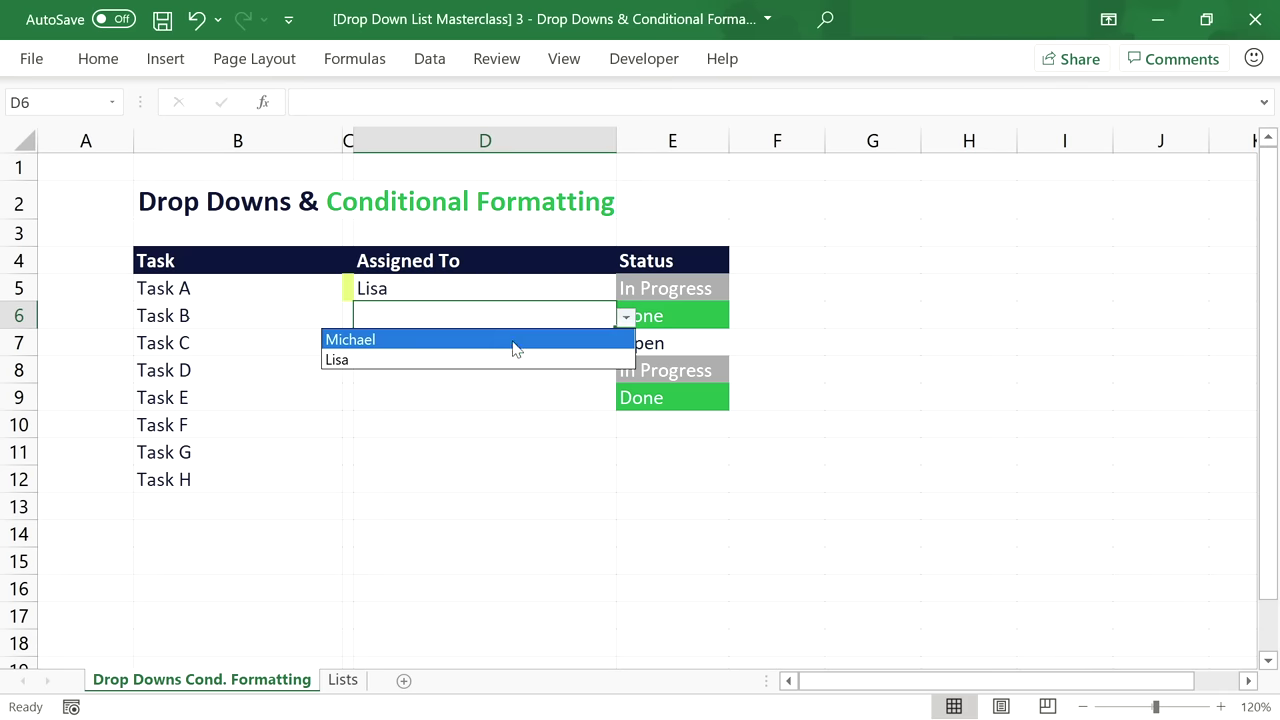
left_click(514, 340)
left_click(565, 332)
left_click(625, 343)
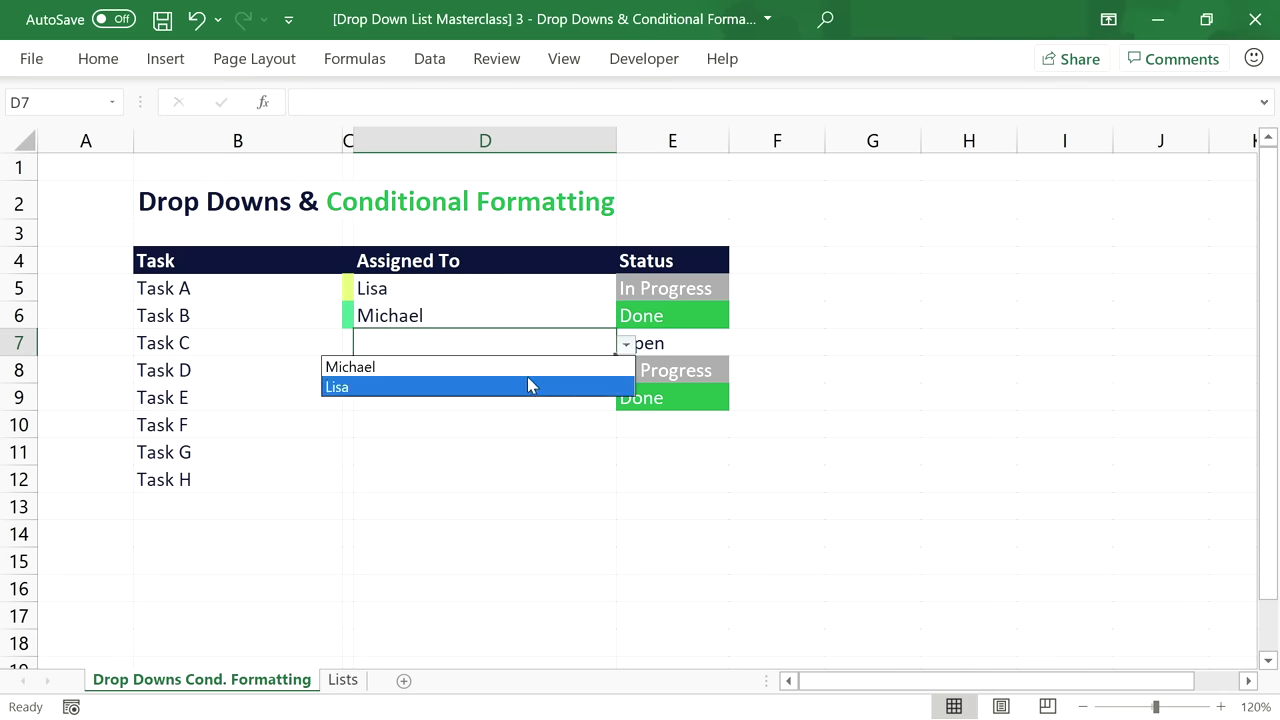
left_click(500, 366)
On the Lists sheet, enter Tina, Thomas and Chris as team members from B7 down.
left_click(340, 680)
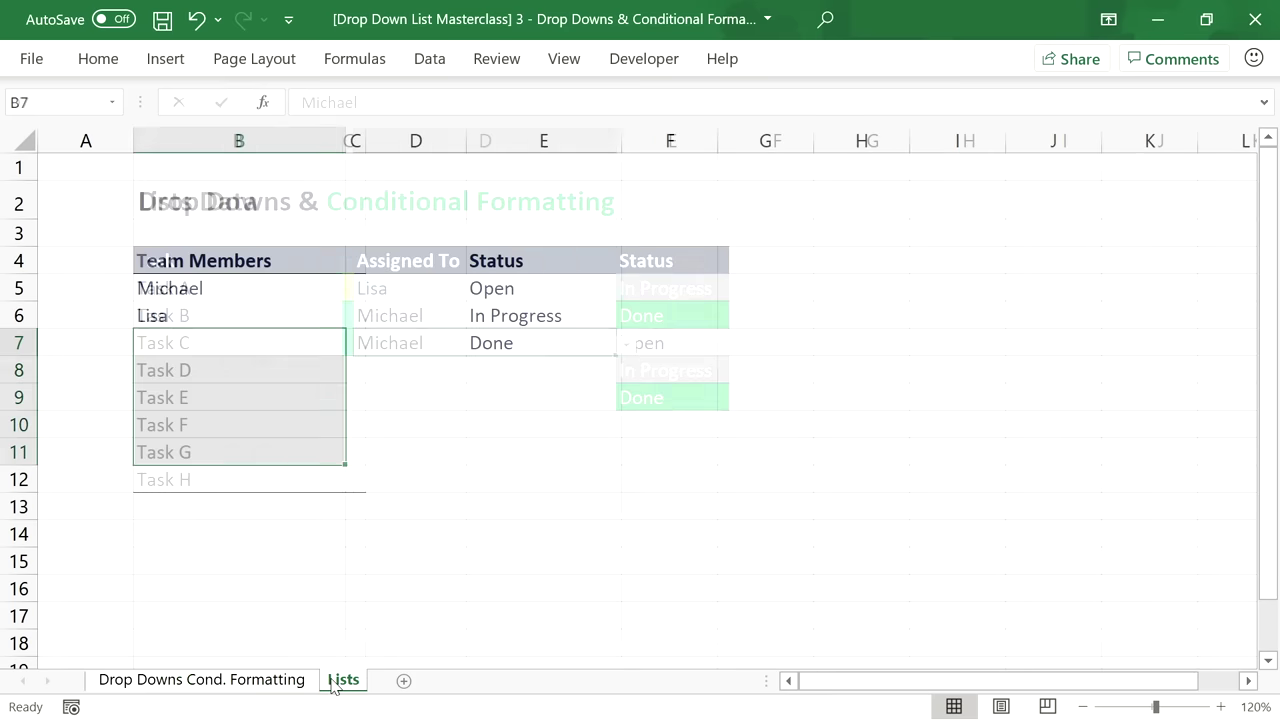
left_click(220, 349)
type("Tina")
key("Return")
type("Thomas")
key("Return")
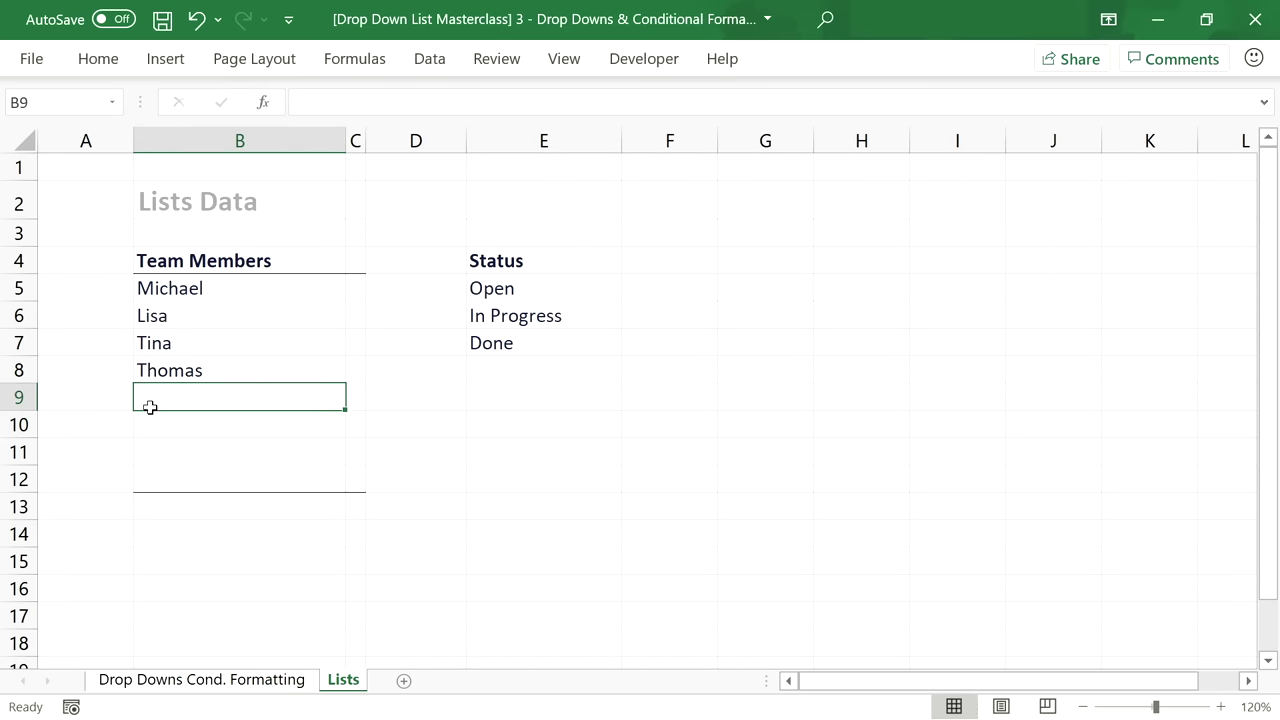
type("Chris")
key("Return")
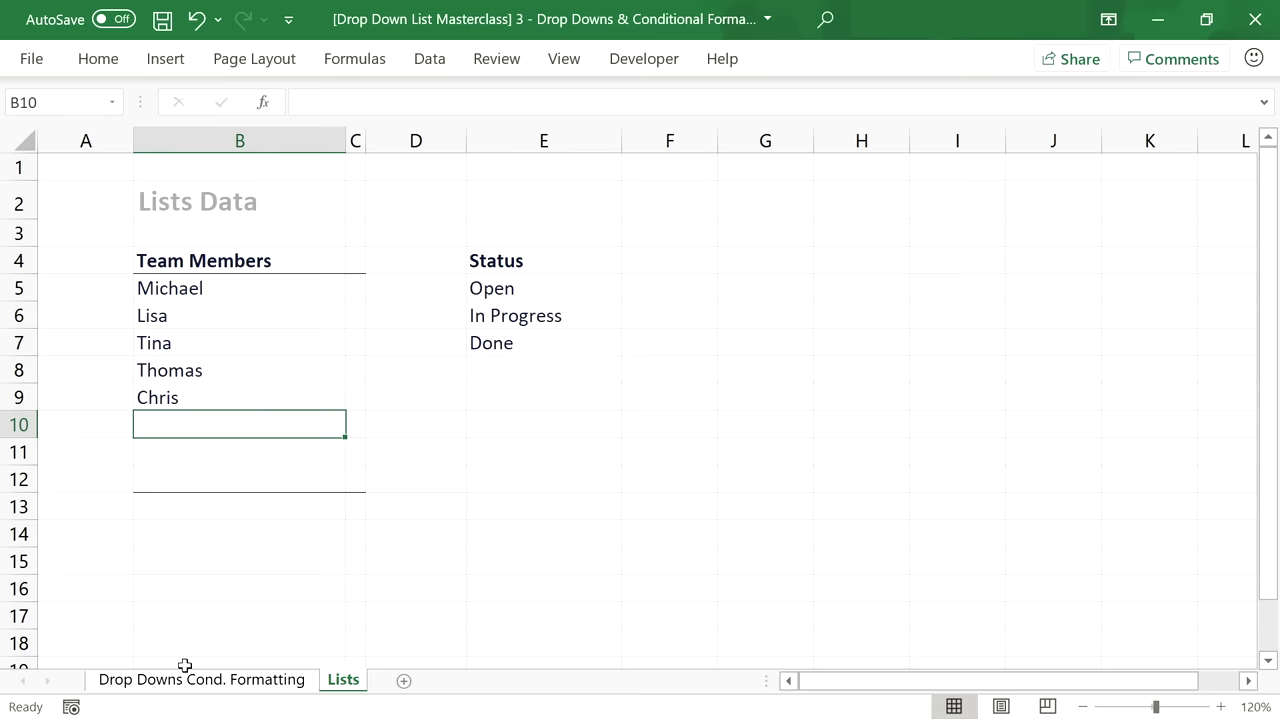
Assign Task E to Thomas and leave Task F's assignee empty.
left_click(189, 679)
left_click(503, 390)
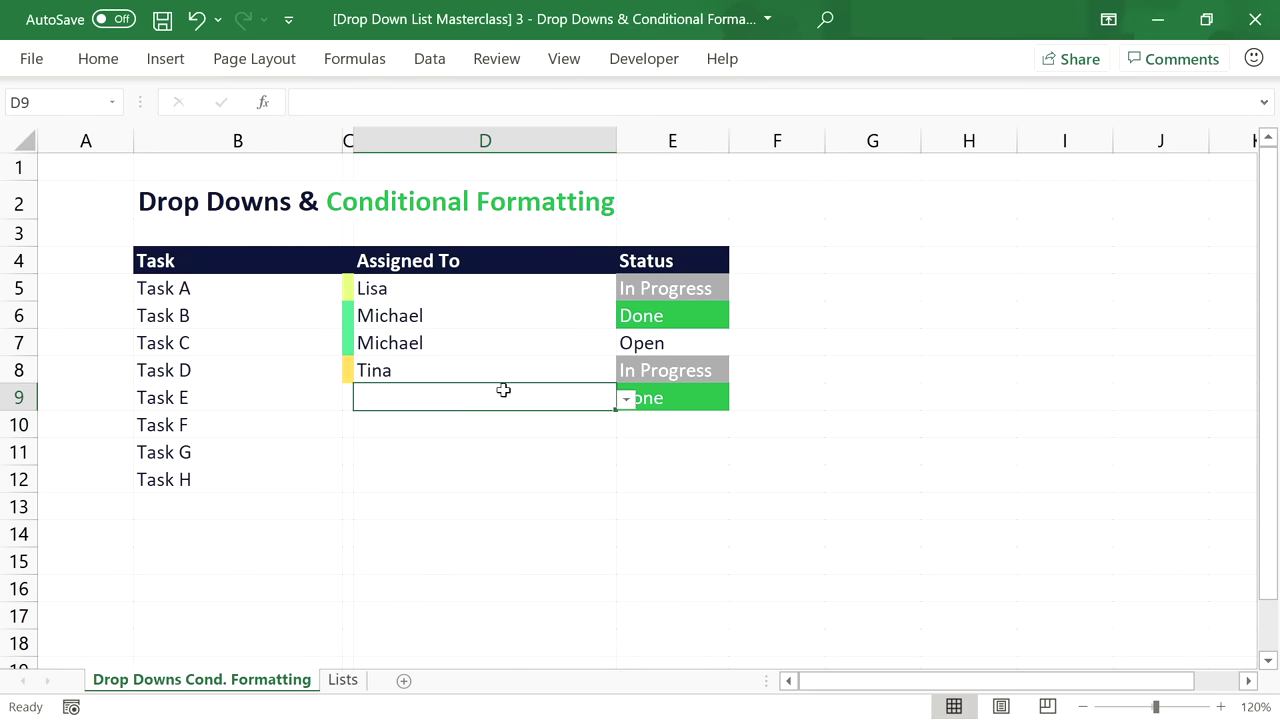
left_click(627, 400)
left_click(429, 483)
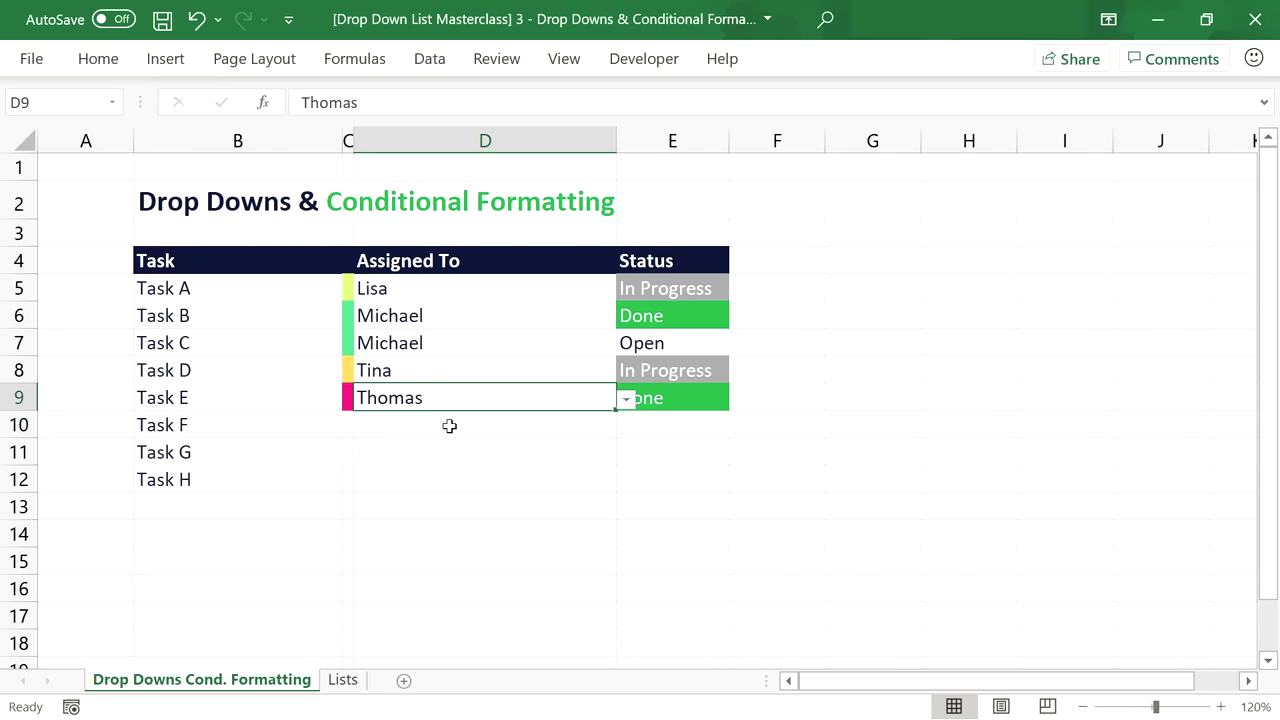
left_click(449, 426)
left_click(627, 427)
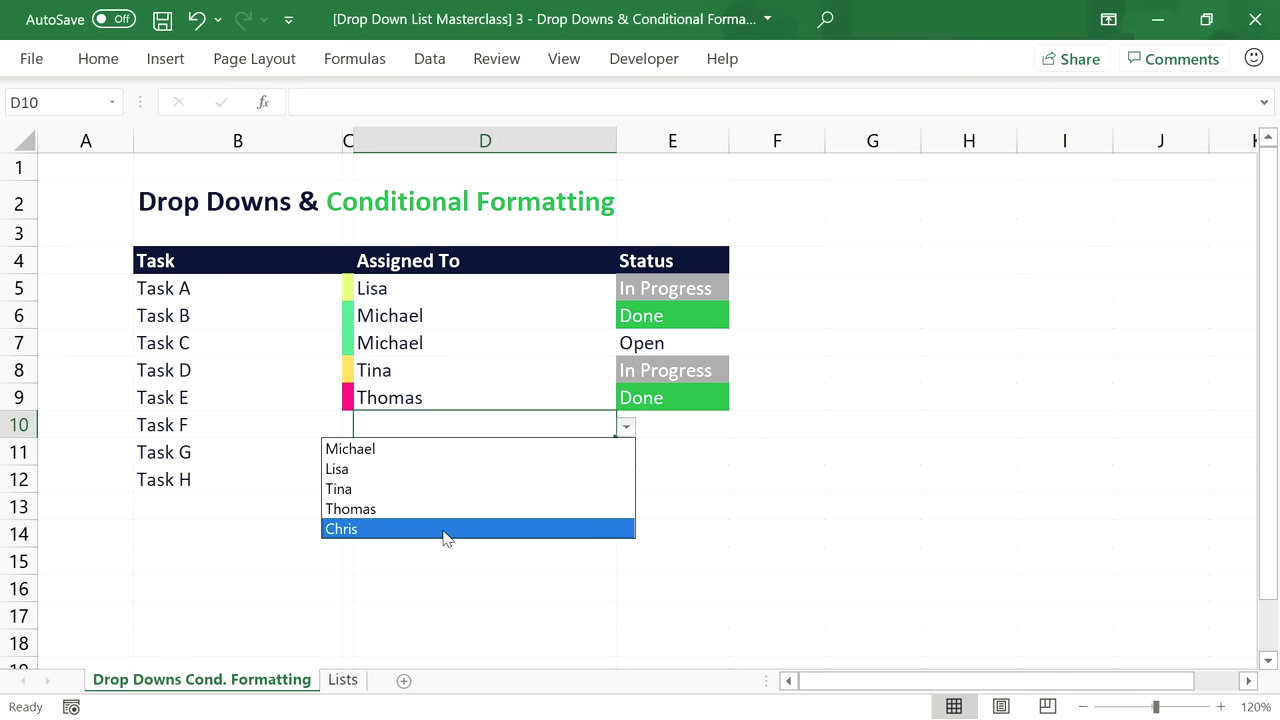
left_click(443, 530)
left_click(627, 427)
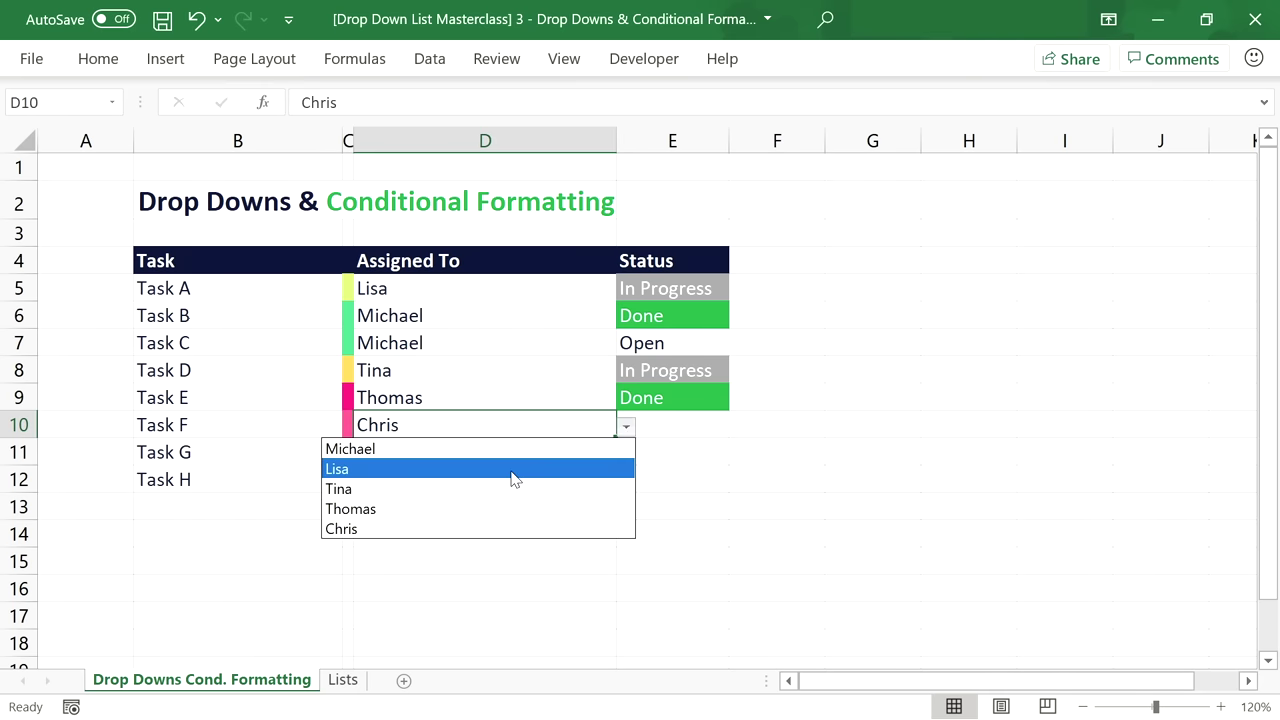
left_click(511, 470)
key("Delete")
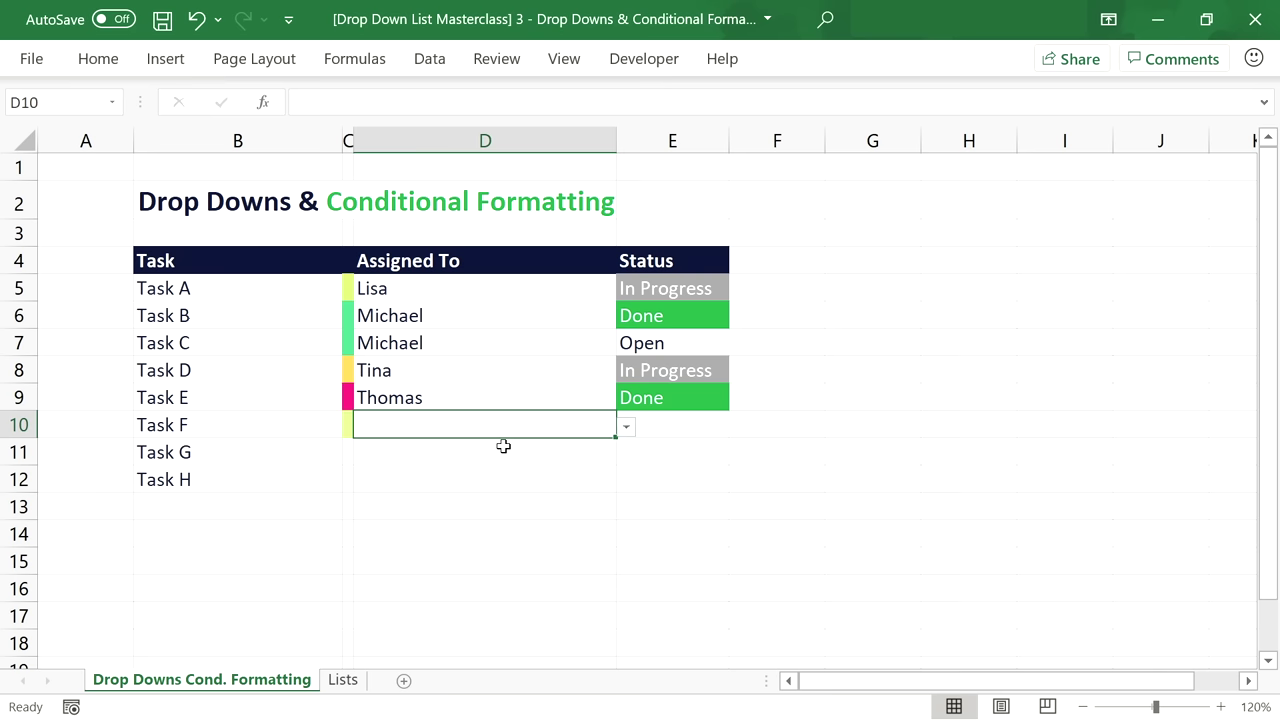
left_click(484, 290)
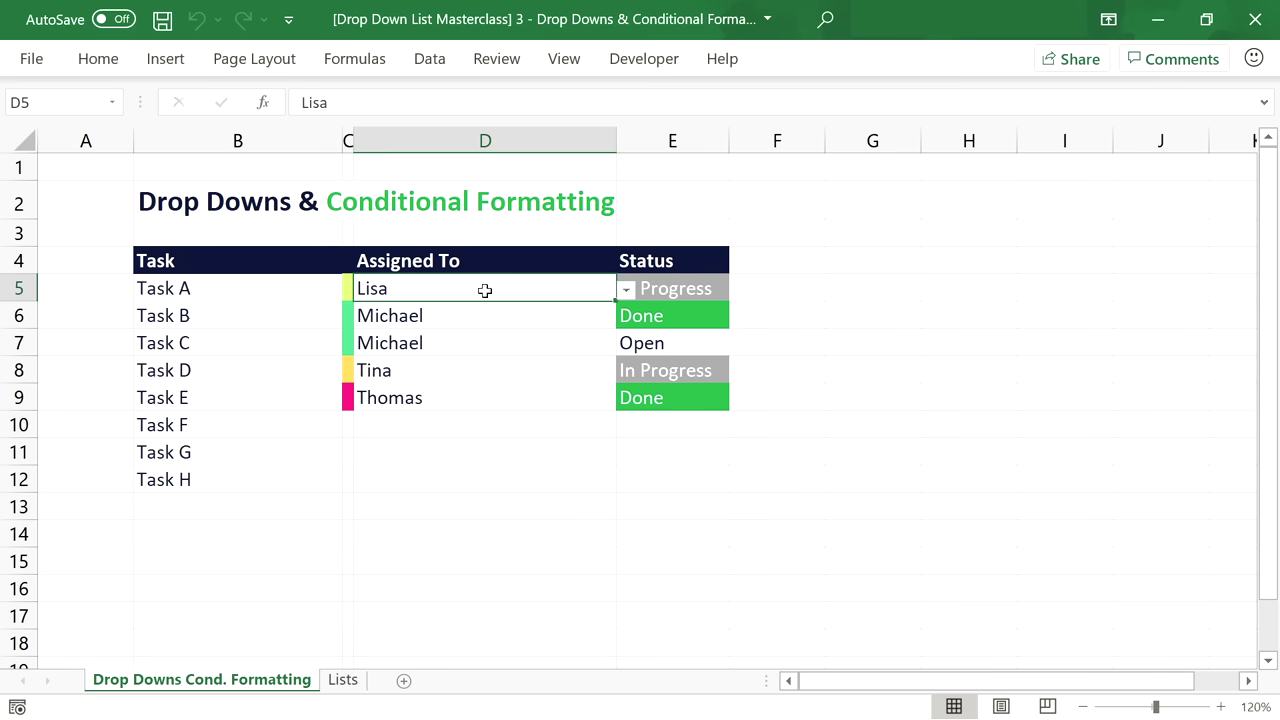
On the Lists sheet, give cell C5 beside Michael a light green fill.
left_click(343, 680)
left_click(353, 282)
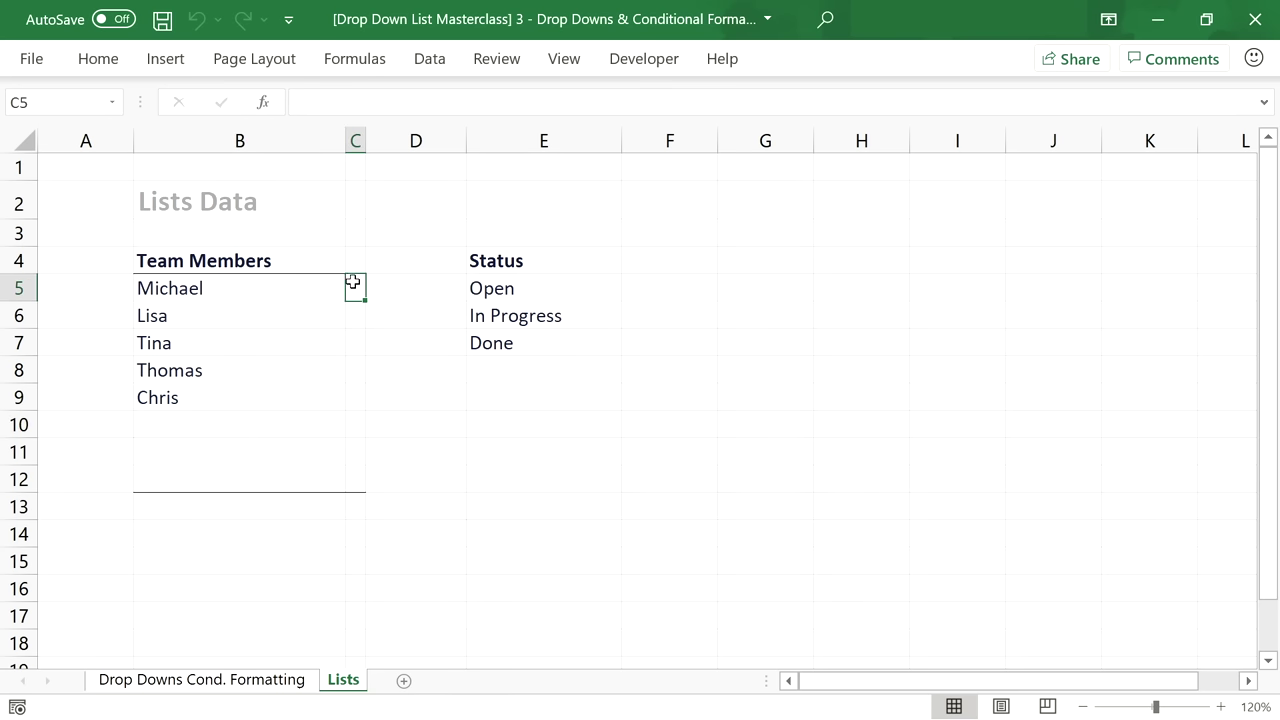
left_click_drag(355, 283, 358, 478)
left_click(240, 290)
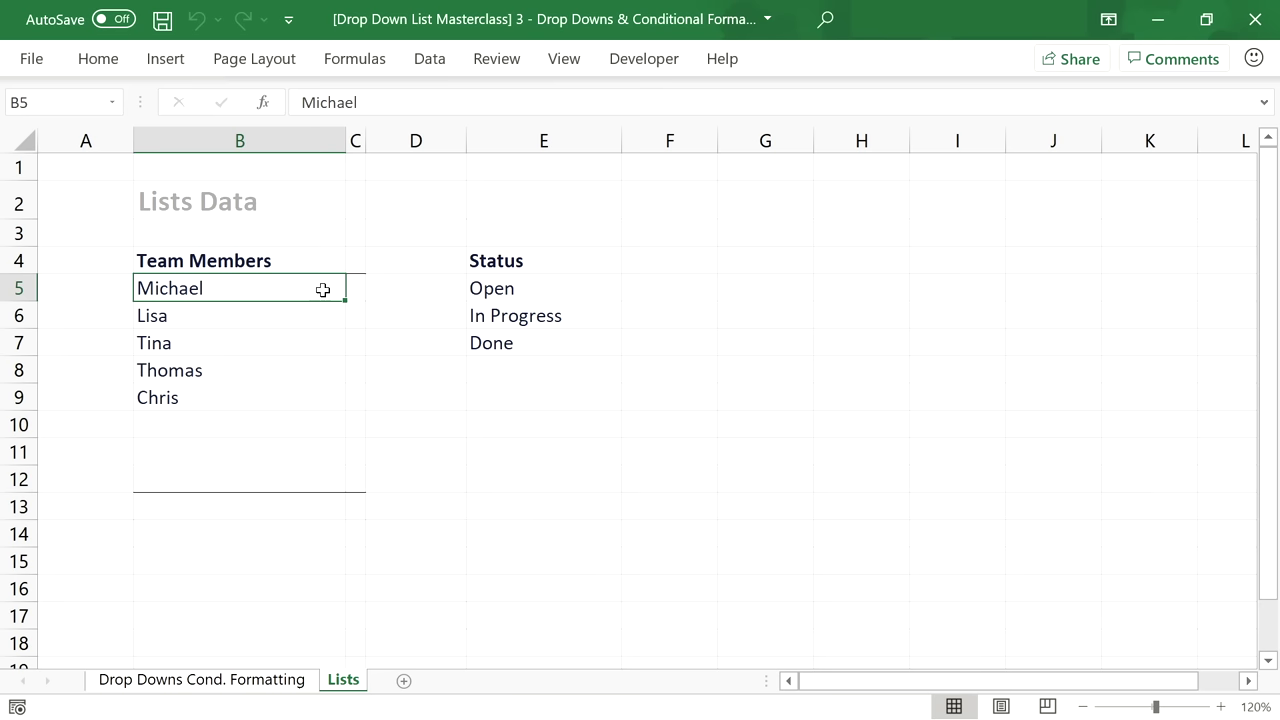
left_click(358, 288)
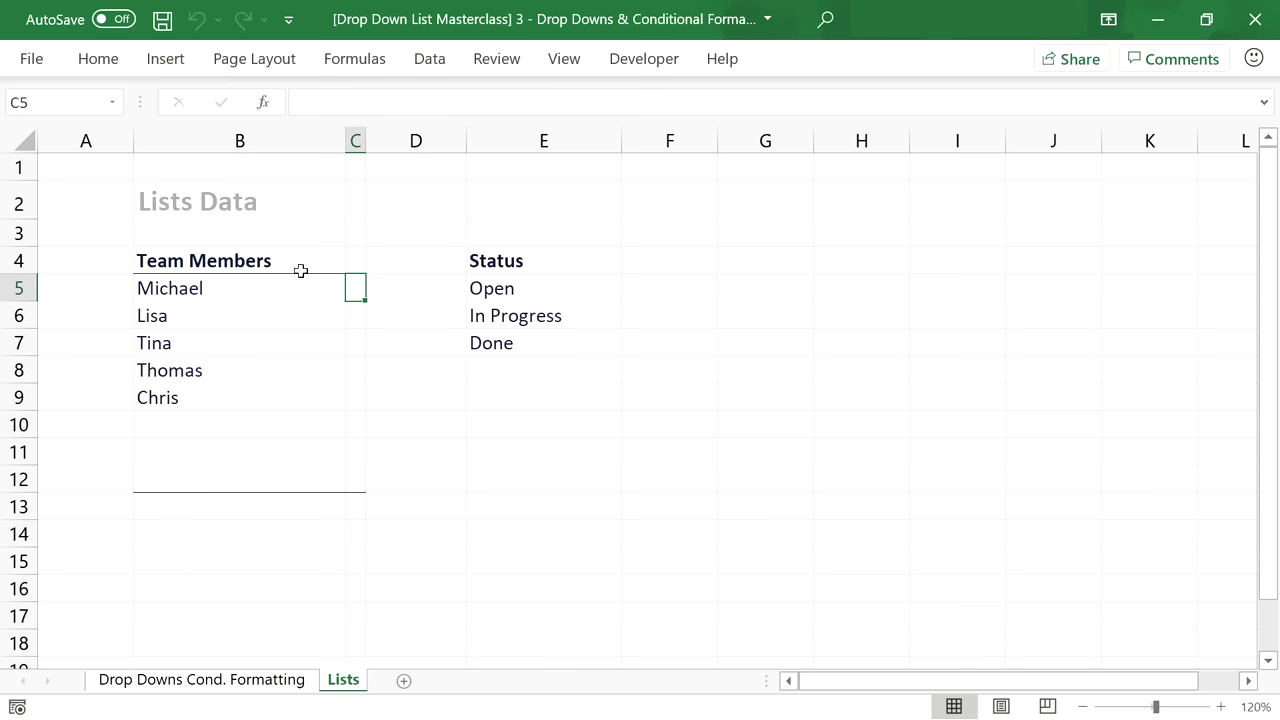
left_click(98, 58)
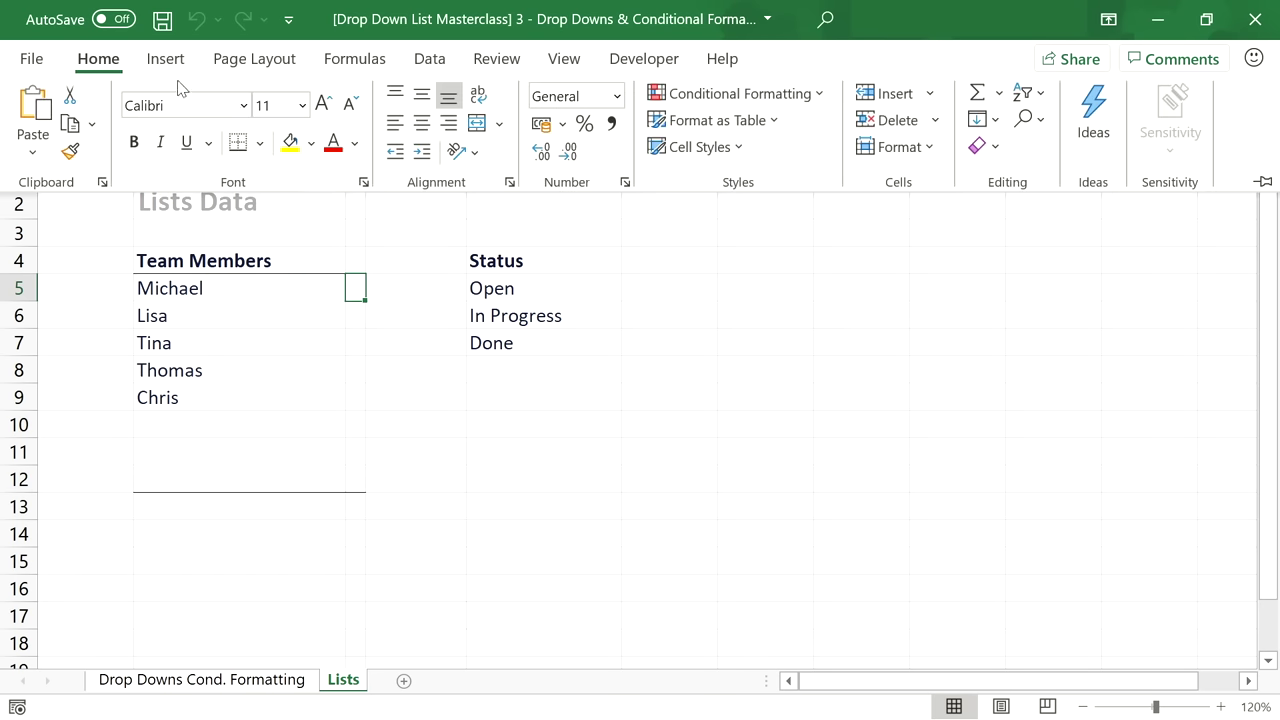
left_click(311, 143)
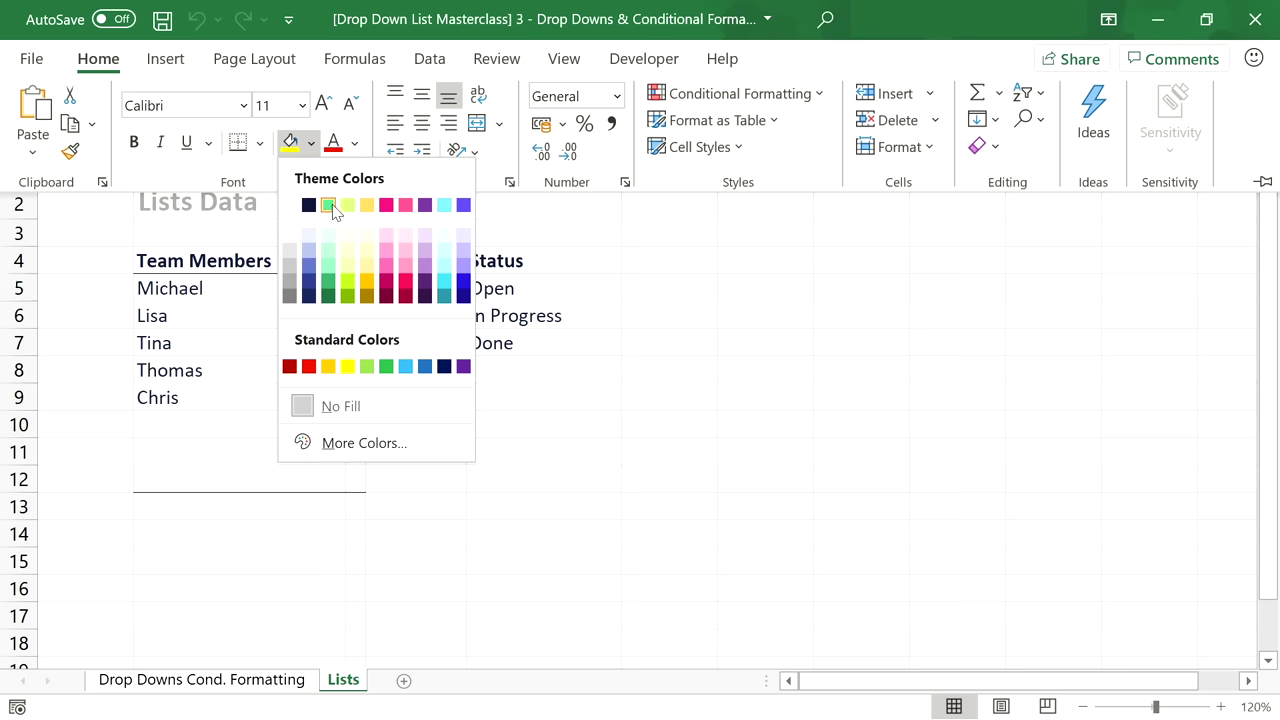
left_click(329, 205)
Try a yellow-green fill on C6, then undo the trial fills and select C5:C12.
left_click(354, 315)
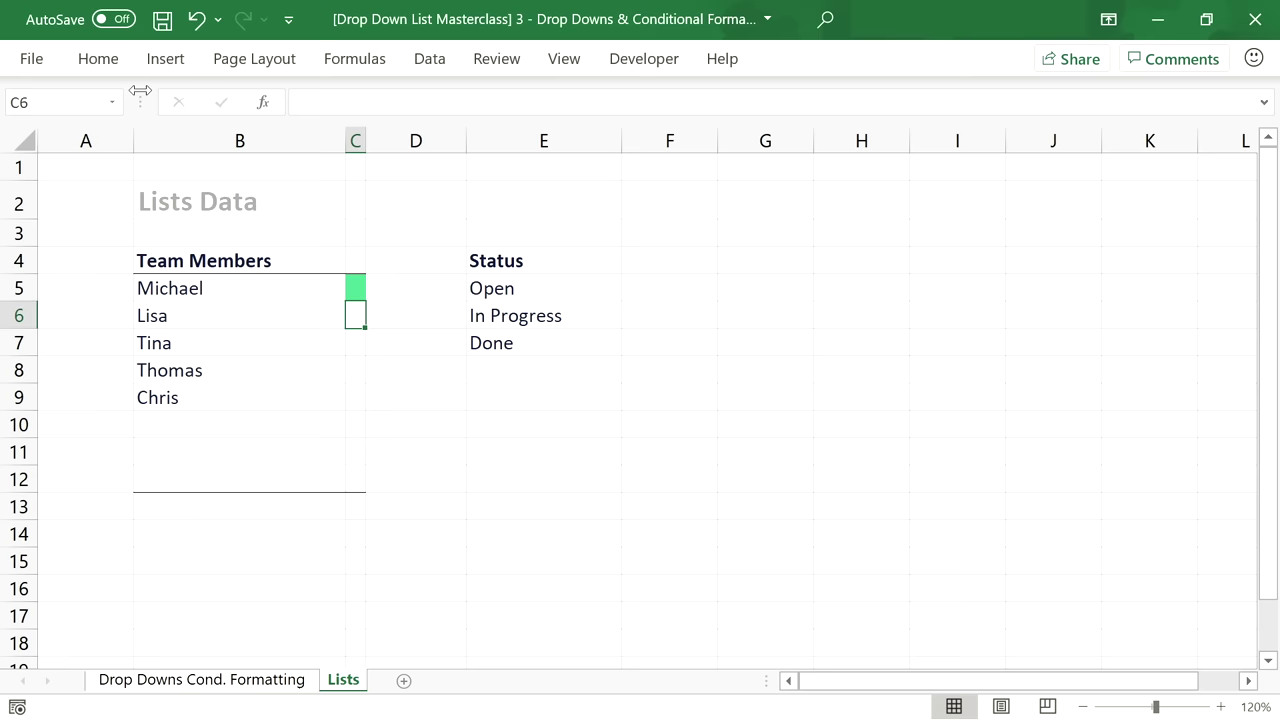
left_click(100, 60)
left_click(311, 143)
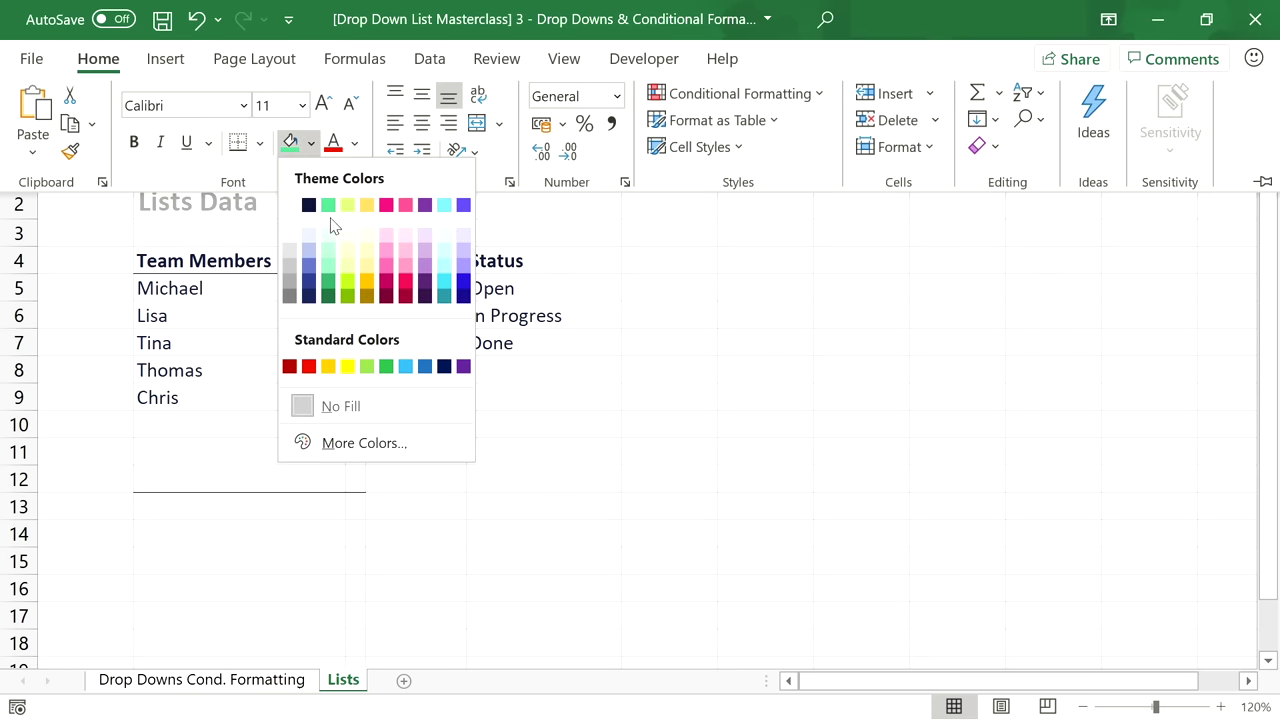
left_click(347, 205)
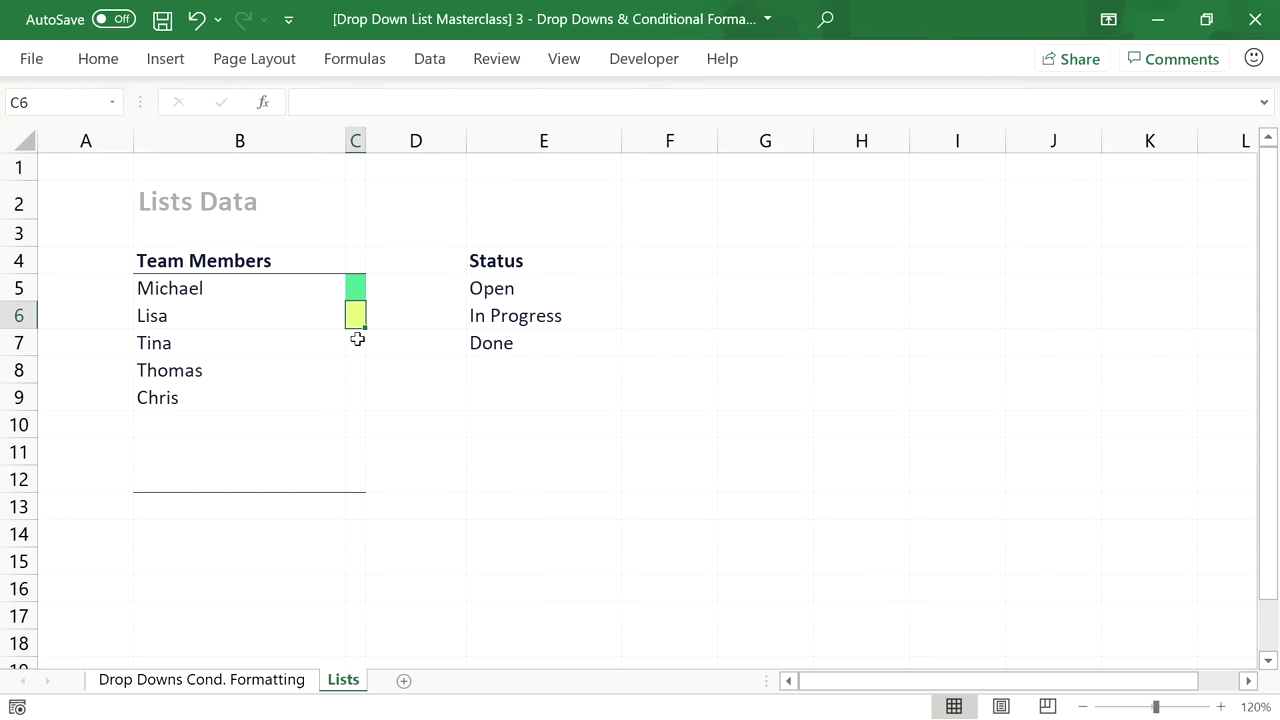
key("ctrl+z")
key("ctrl+z")
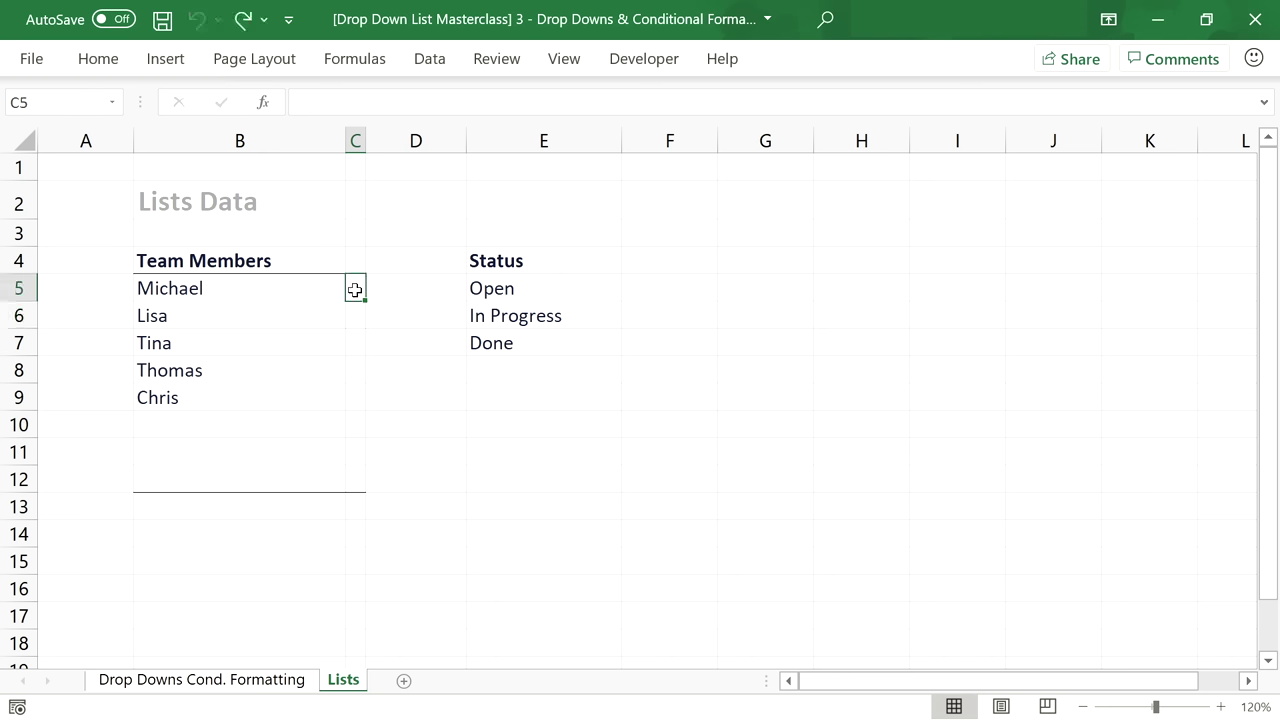
left_click_drag(355, 294, 354, 477)
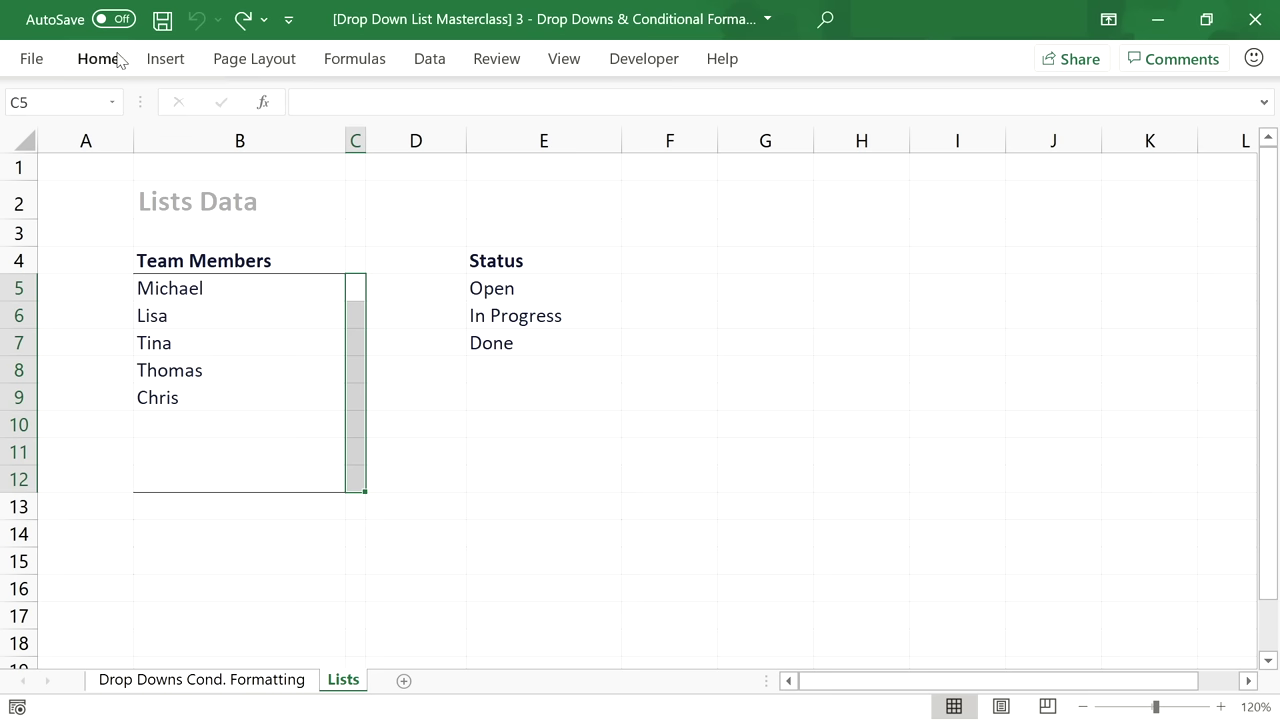
For C5, start a new formula-based conditional formatting rule referencing Michael's cell $B$5.
left_click(358, 286)
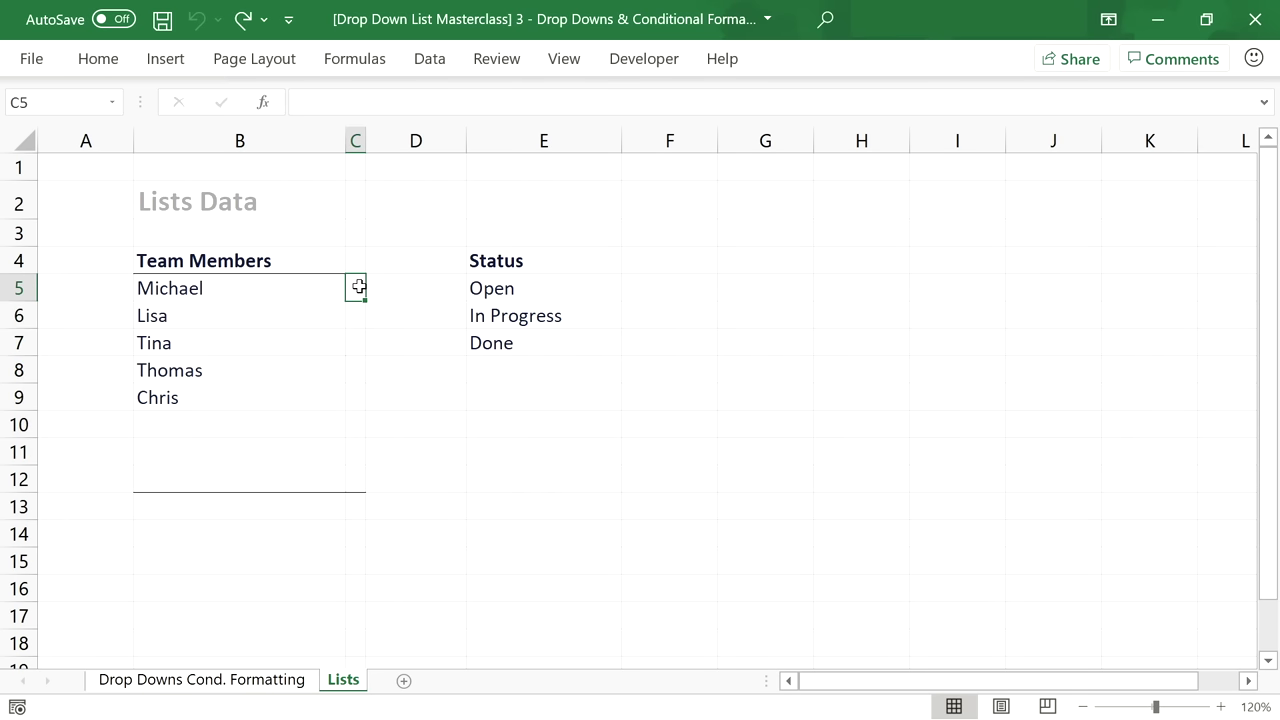
left_click(170, 59)
left_click(150, 58)
left_click(104, 58)
left_click(685, 97)
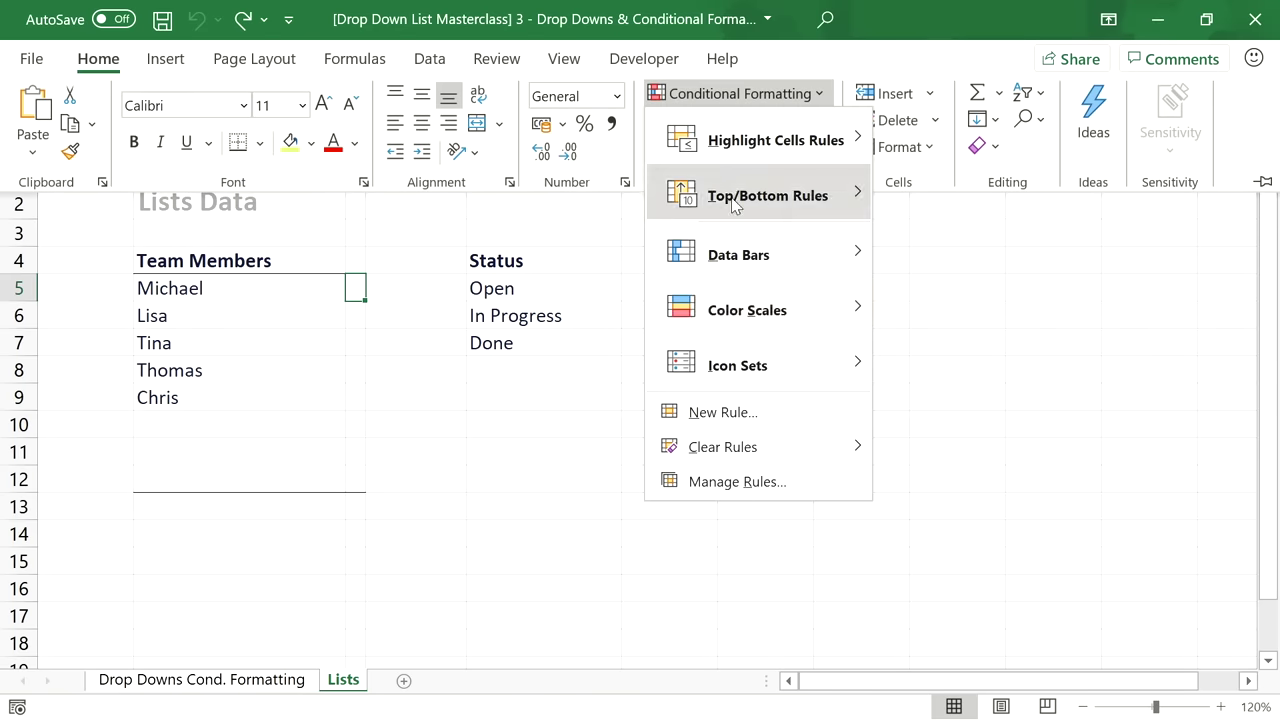
left_click(762, 413)
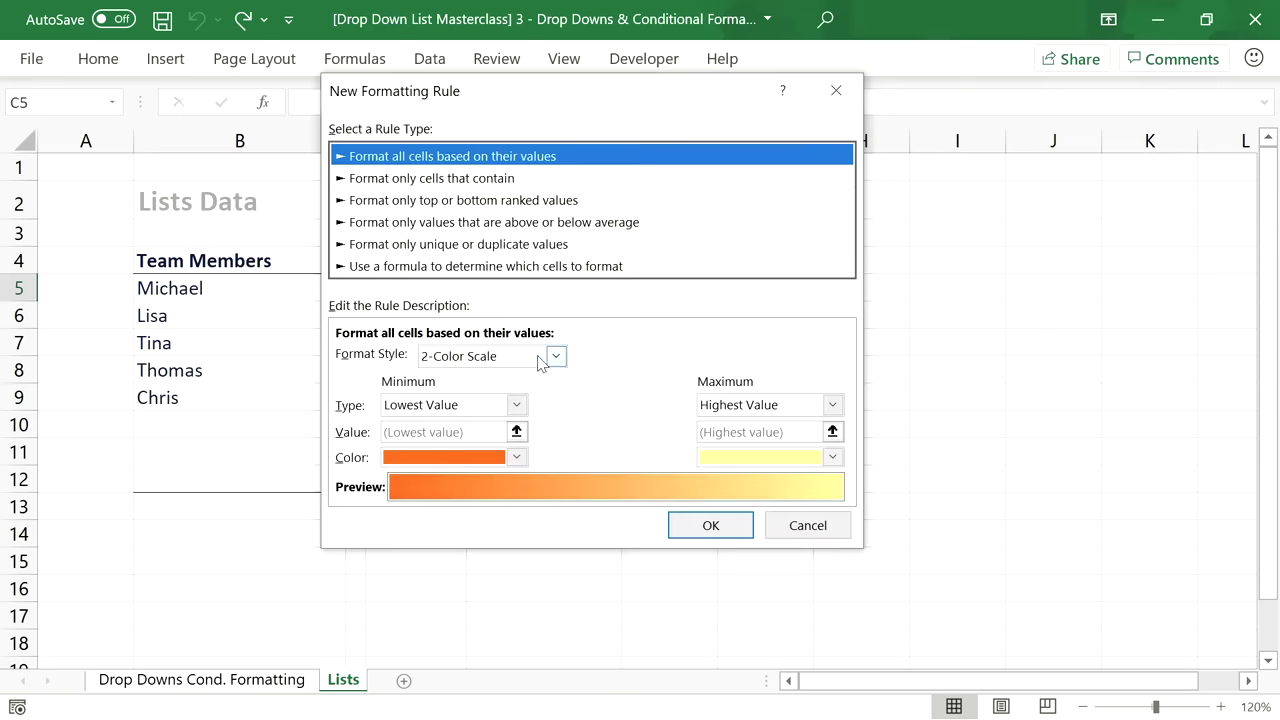
left_click(470, 266)
left_click(466, 357)
type("=NOT(")
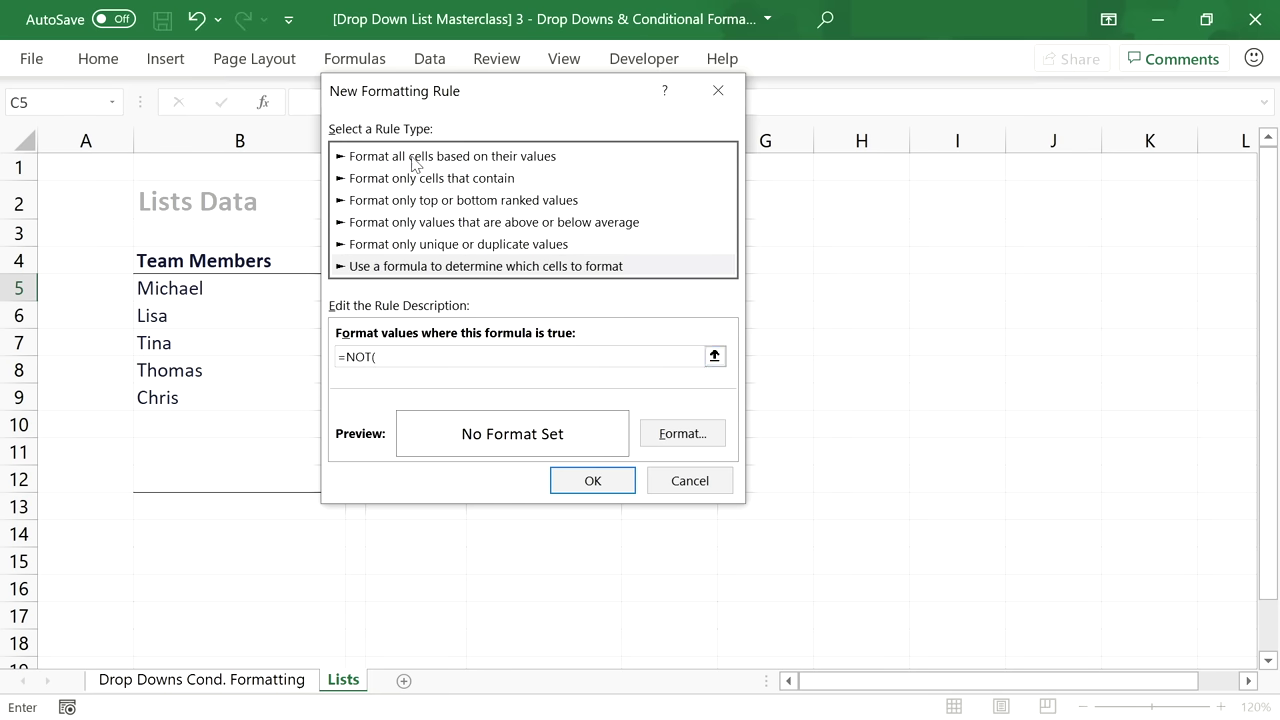
left_click_drag(459, 100, 596, 117)
left_click(258, 283)
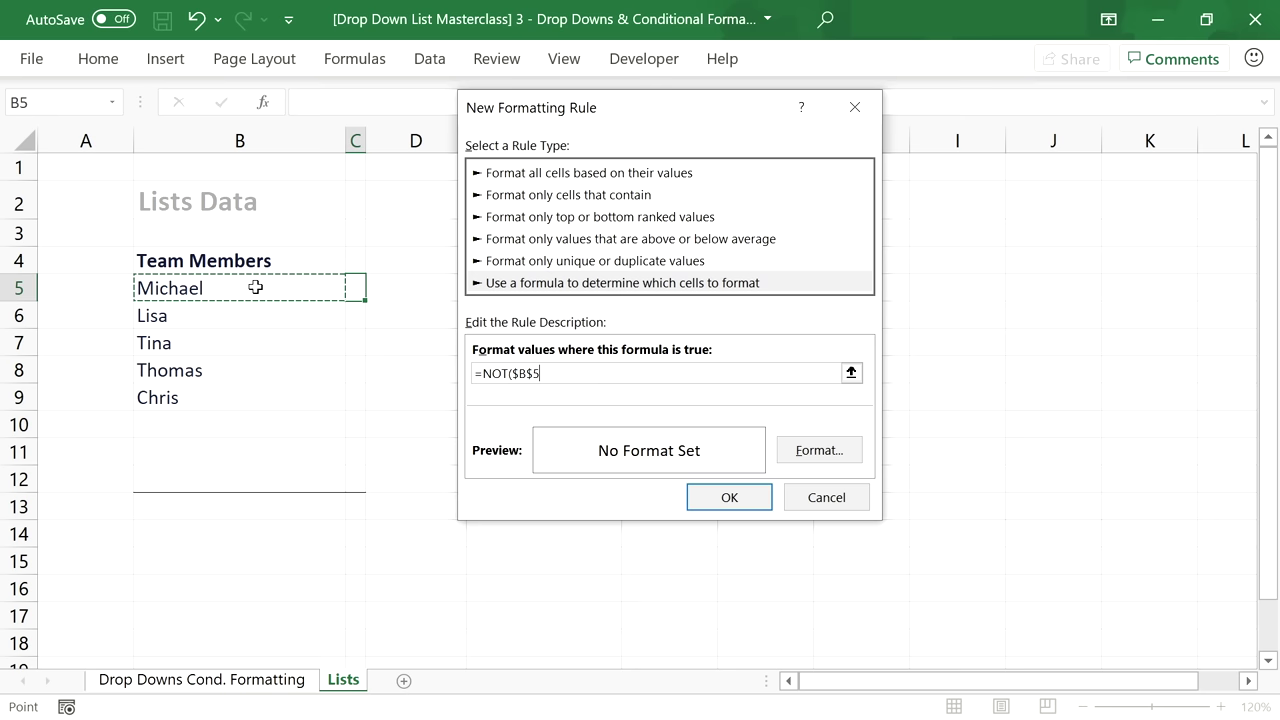
type("=")
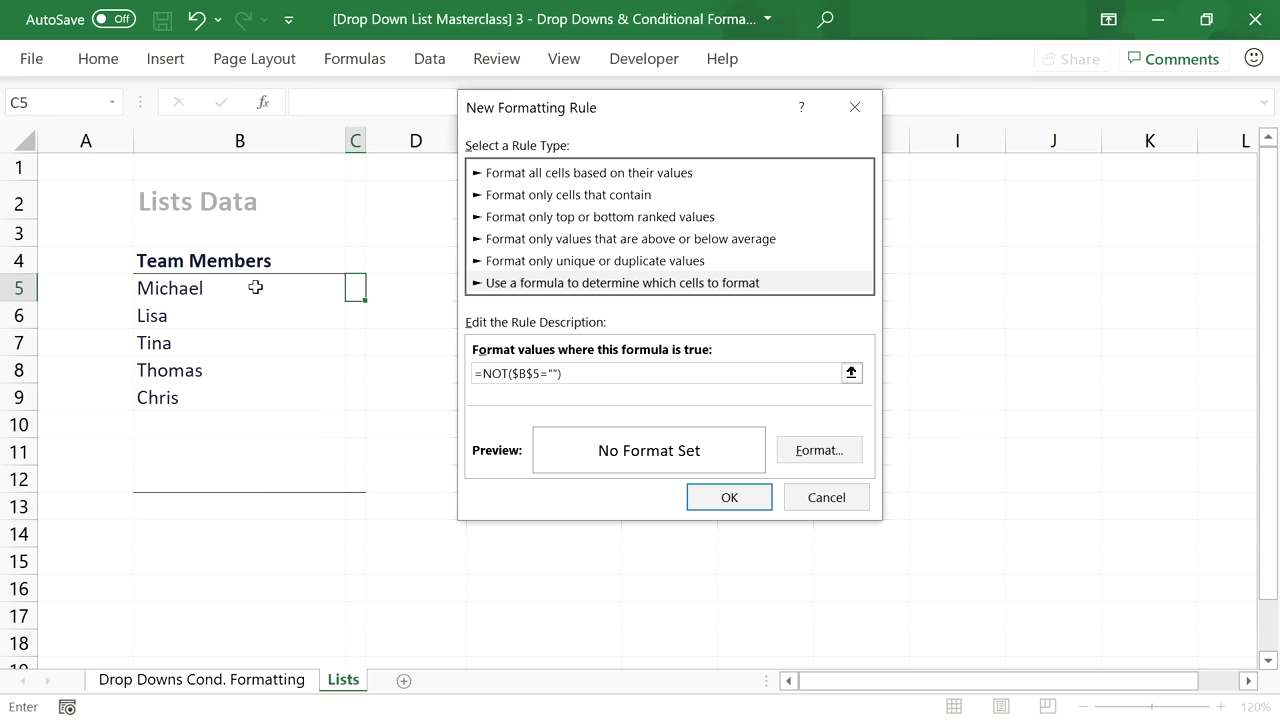
Give the =NOT($B$5="") rule a green fill and apply it to C5.
left_click(819, 450)
left_click(524, 62)
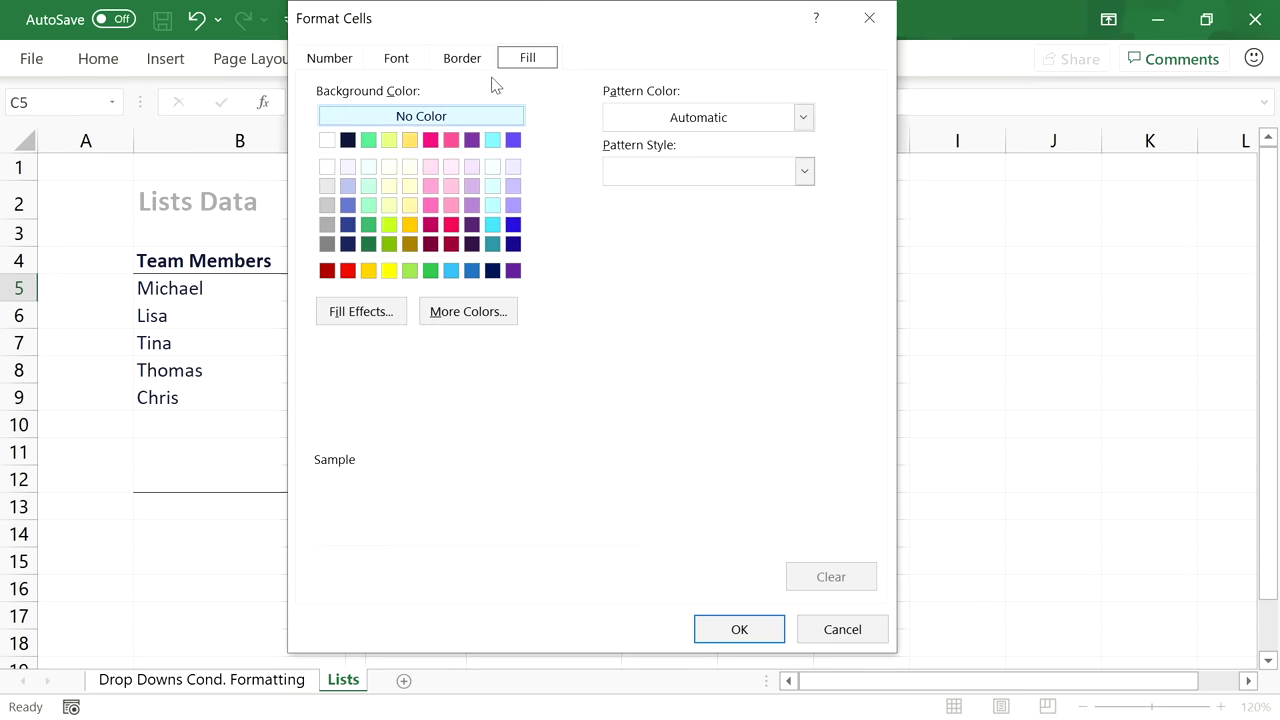
left_click(368, 139)
left_click(720, 617)
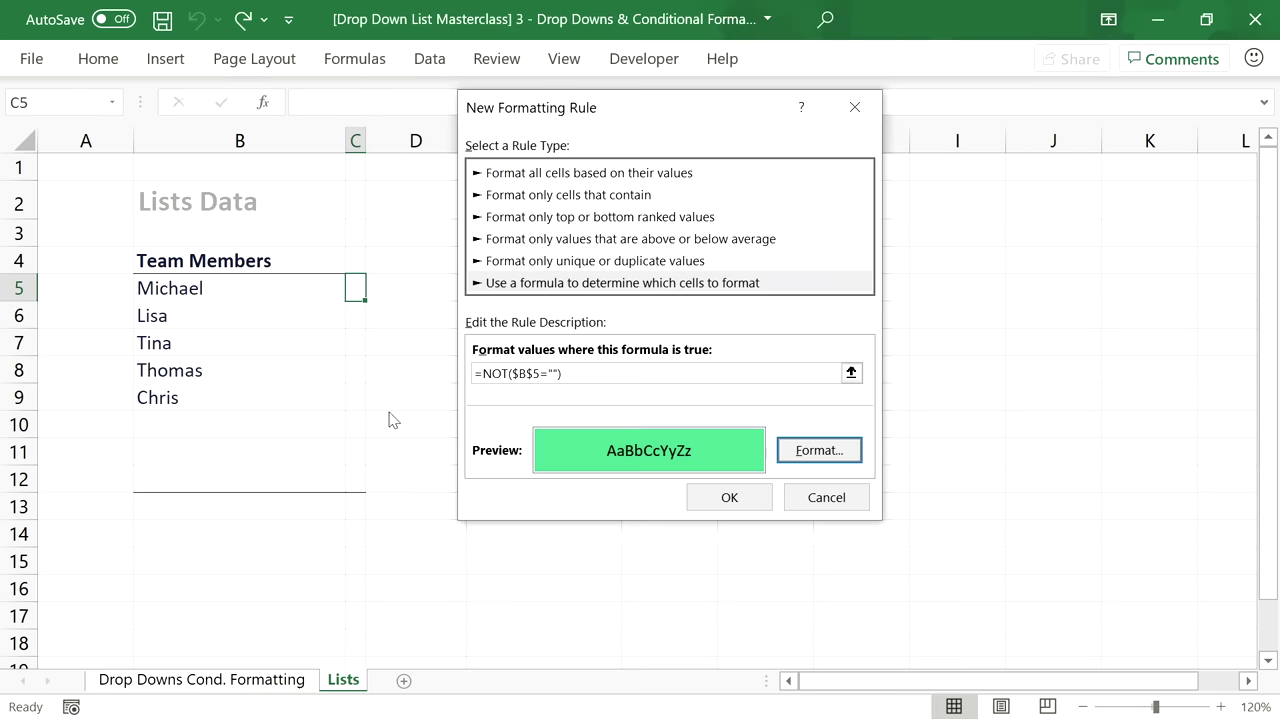
left_click(545, 365)
key("ctrl+c")
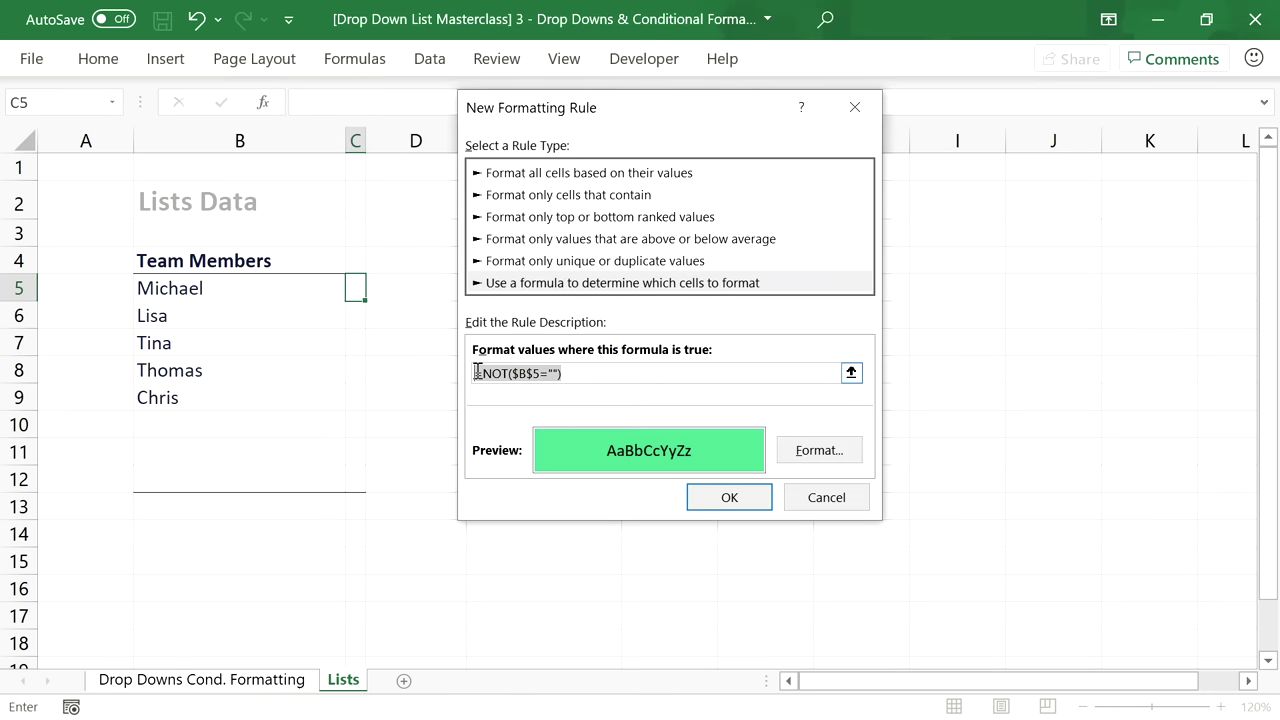
left_click(735, 497)
left_click(357, 317)
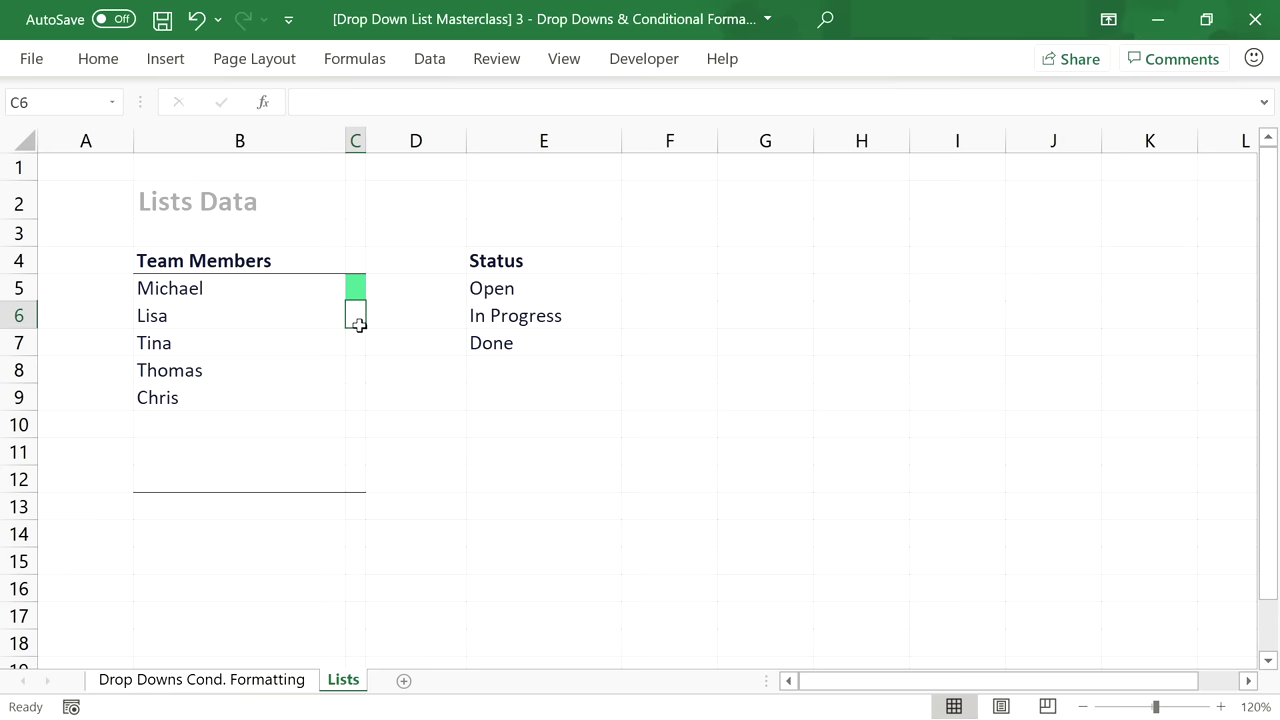
Add a formula rule =NOT($B$6="") giving C6 a yellow fill.
left_click(98, 58)
left_click(740, 93)
left_click(733, 412)
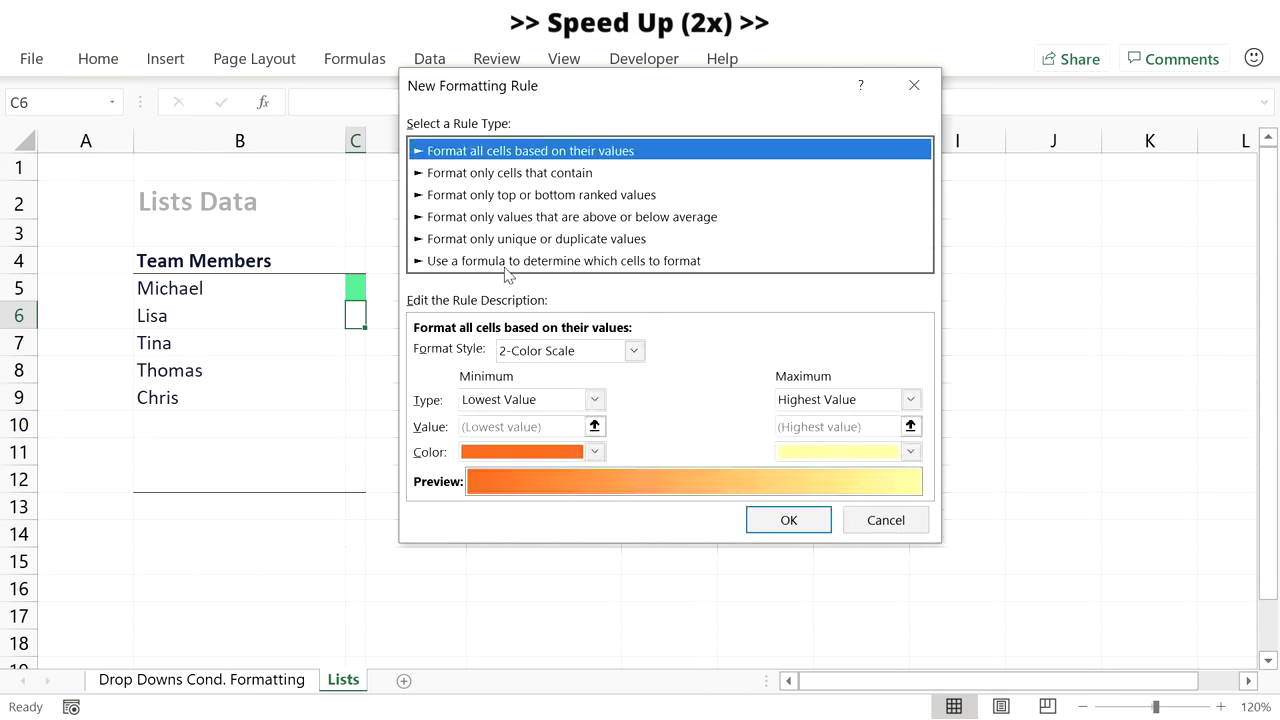
left_click(564, 260)
key("ctrl+v")
type("6")
left_click(760, 428)
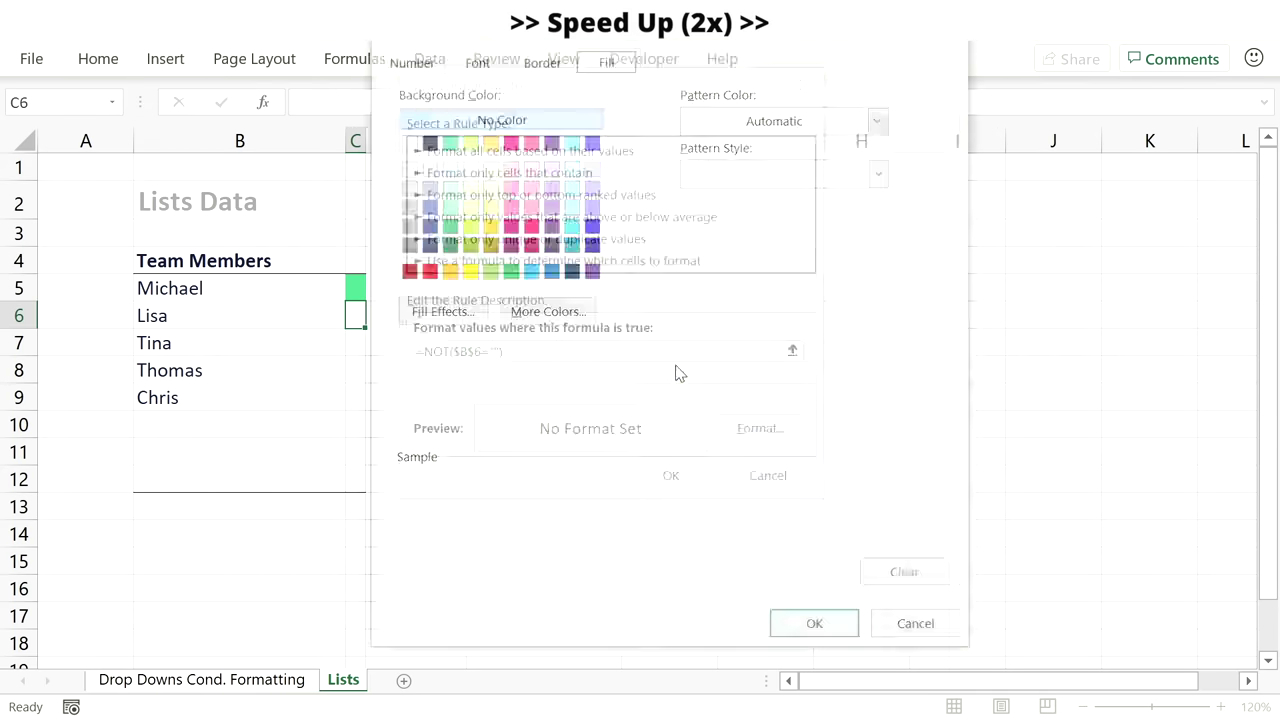
left_click(484, 176)
left_click(817, 626)
left_click(671, 475)
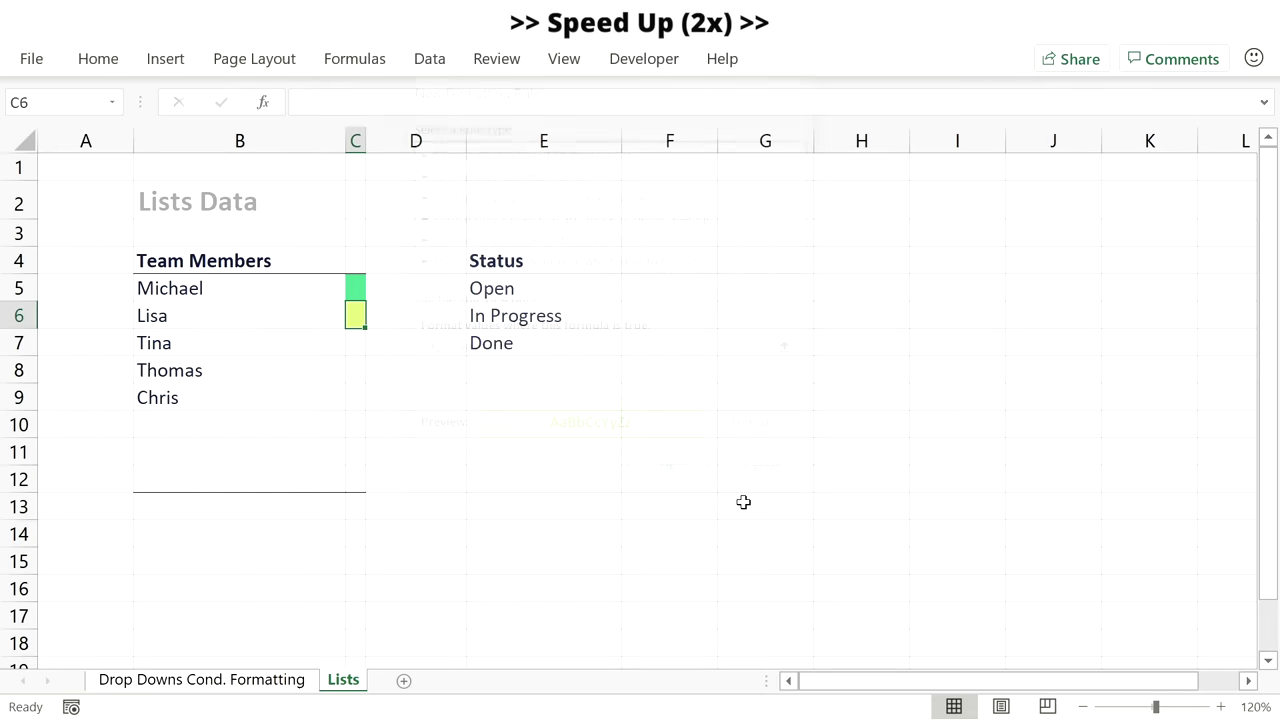
Give C7 a yellow fill rule using =NOT($B$7="").
left_click(355, 342)
left_click(98, 58)
left_click(740, 93)
left_click(720, 412)
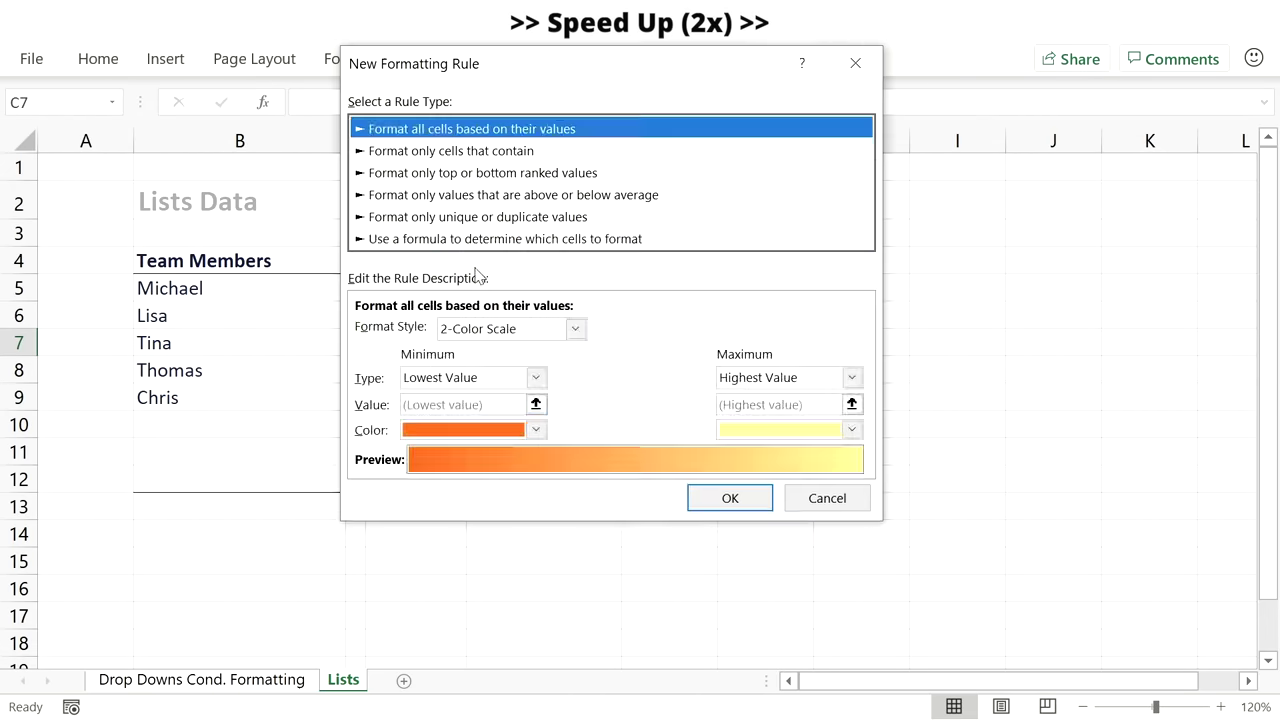
left_click(564, 238)
key("ctrl+v")
left_click(422, 330)
key("BackSpace")
type("7")
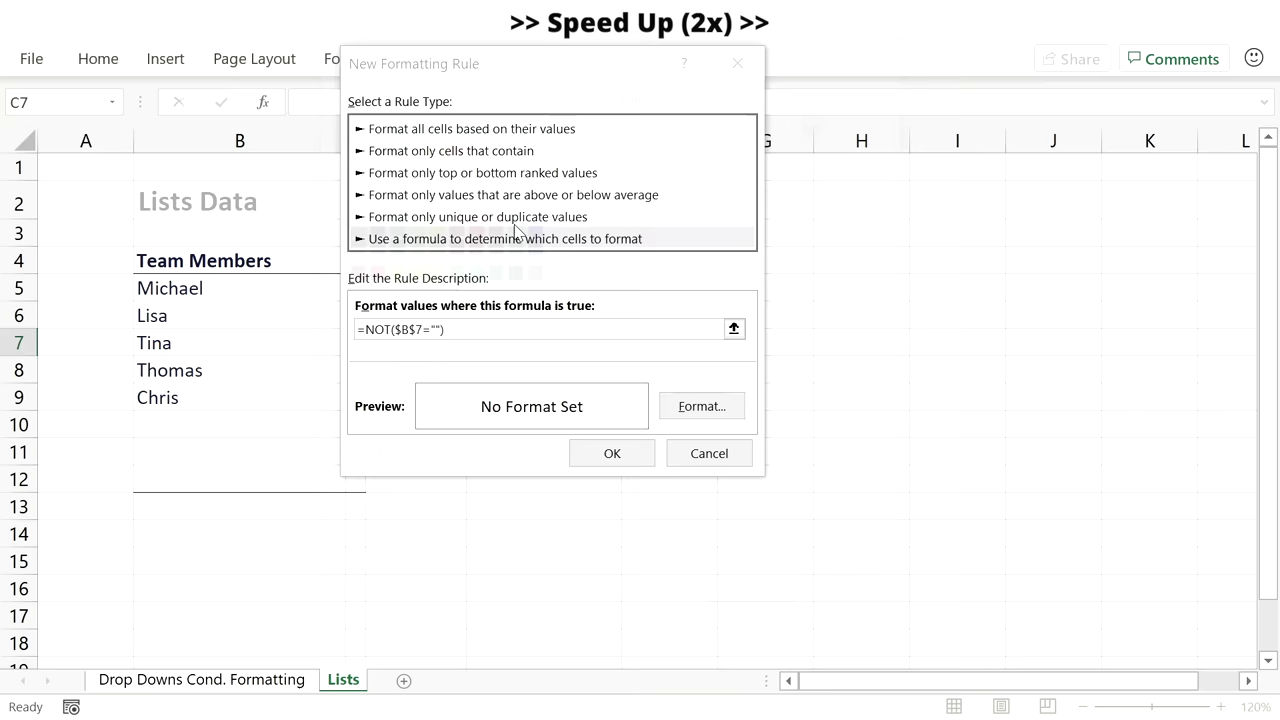
left_click(701, 406)
left_click(484, 176)
left_click(757, 628)
left_click(612, 453)
Give C8 a deep pink fill rule using =NOT($B$8="").
left_click(358, 370)
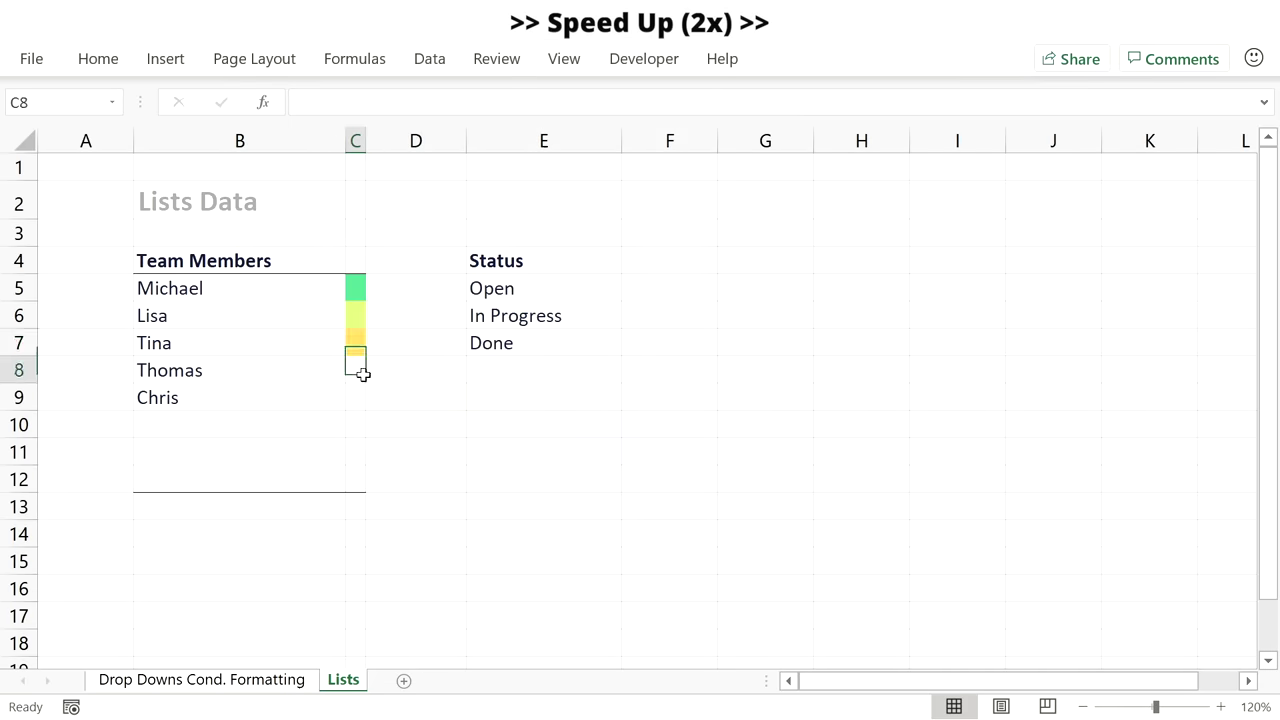
left_click(98, 58)
left_click(740, 93)
left_click(738, 424)
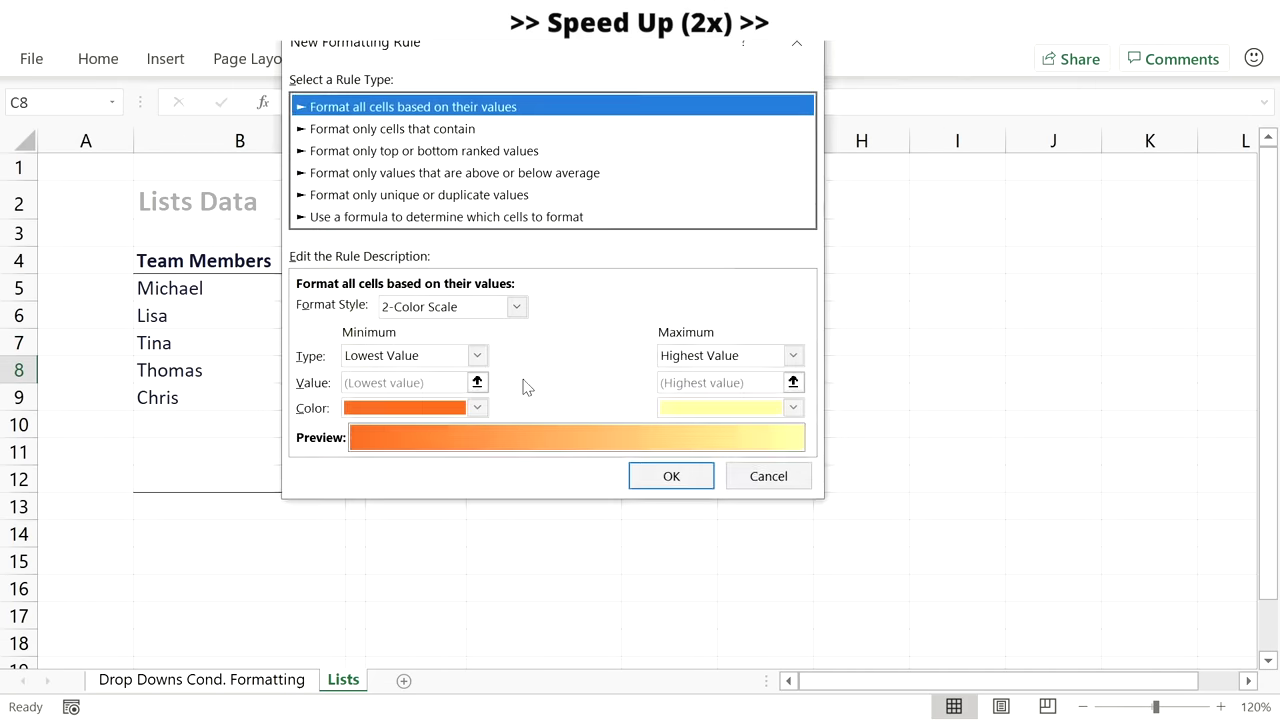
left_click(475, 216)
left_click(383, 307)
key("ctrl+v")
key("BackSpace")
type("8")
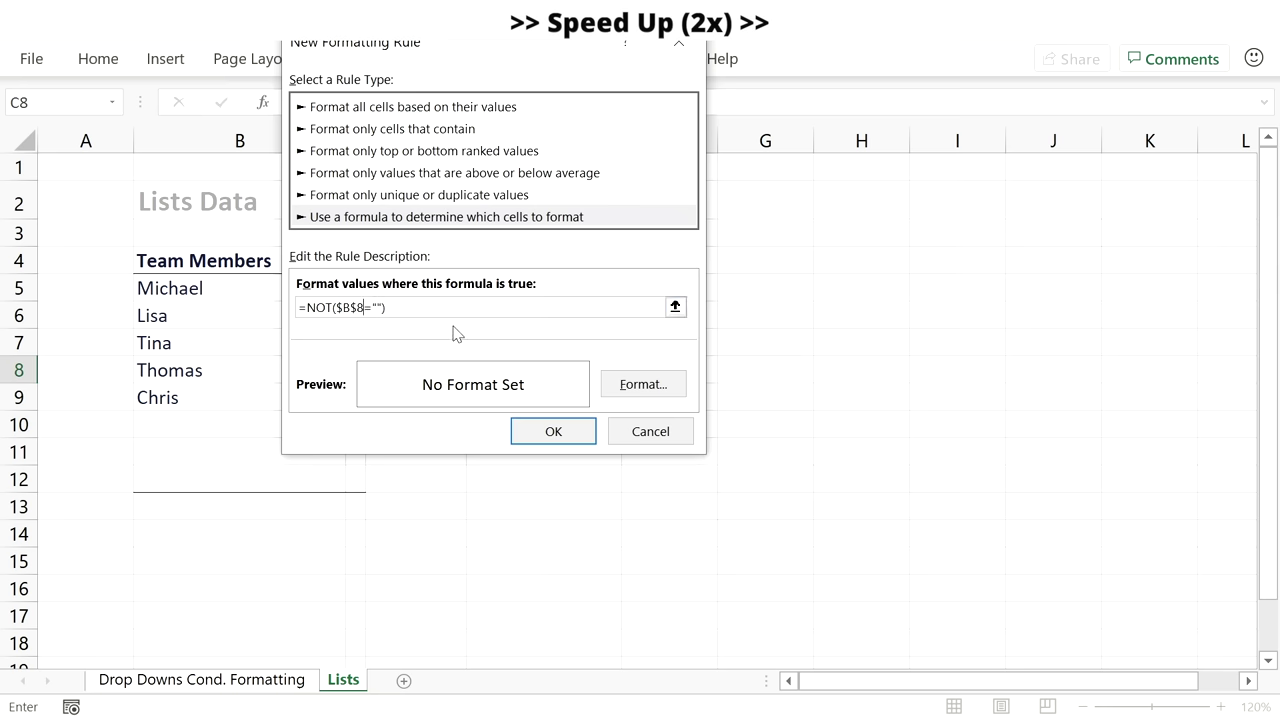
left_click(643, 384)
left_click(399, 147)
left_click(697, 628)
left_click(553, 431)
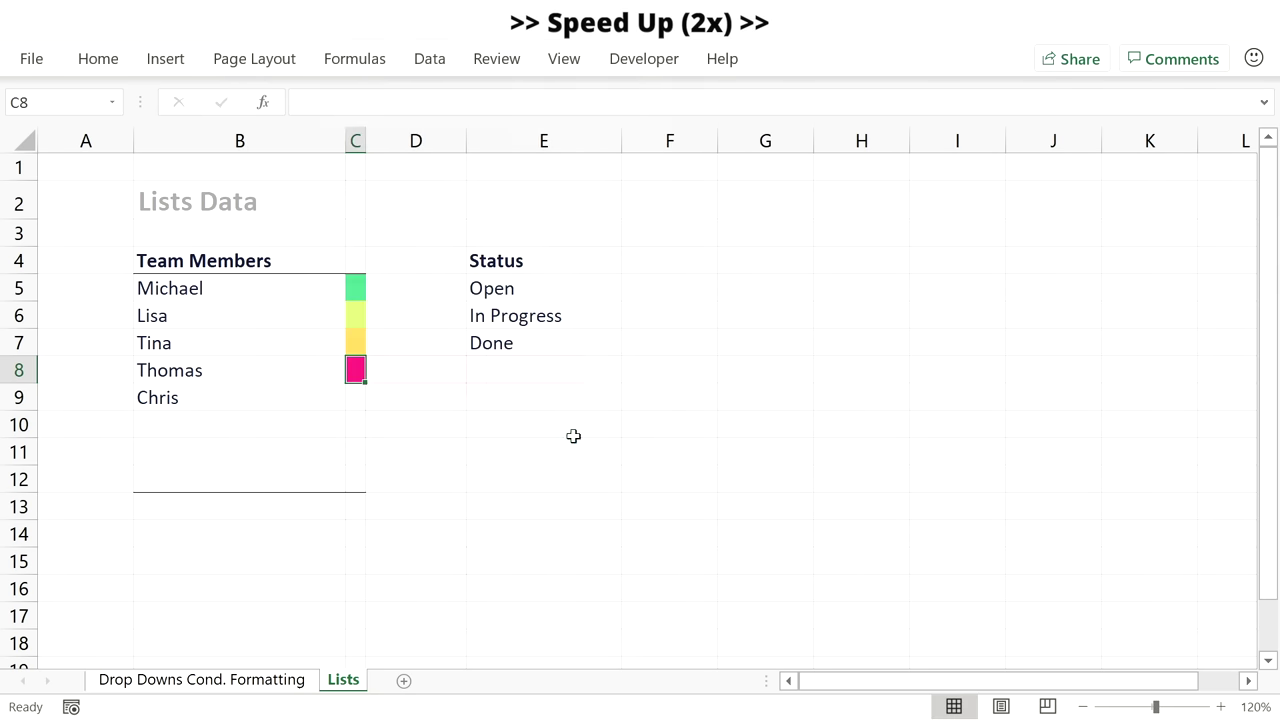
Give C9 a lighter pink fill rule based on the presence-check formula.
left_click(357, 397)
left_click(98, 58)
left_click(700, 100)
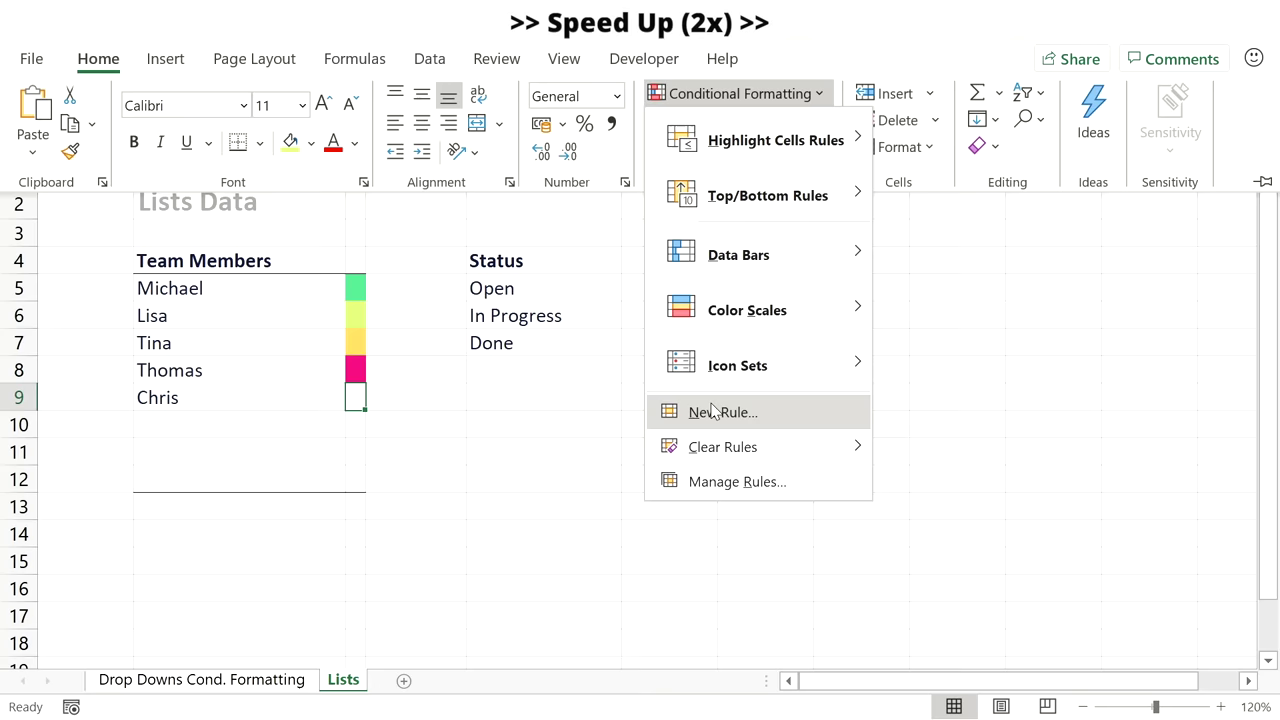
left_click(708, 409)
left_click(388, 194)
left_click(310, 287)
type("=NOT($B$5=\"\")")
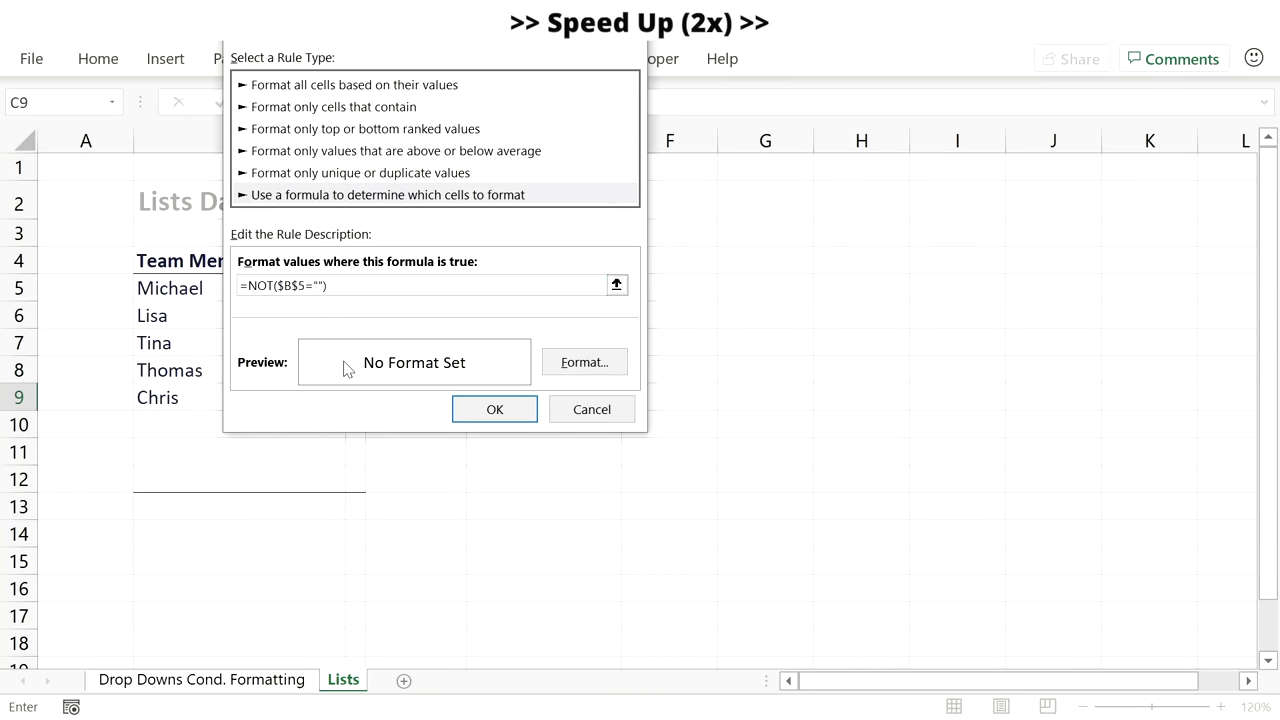
left_click(585, 362)
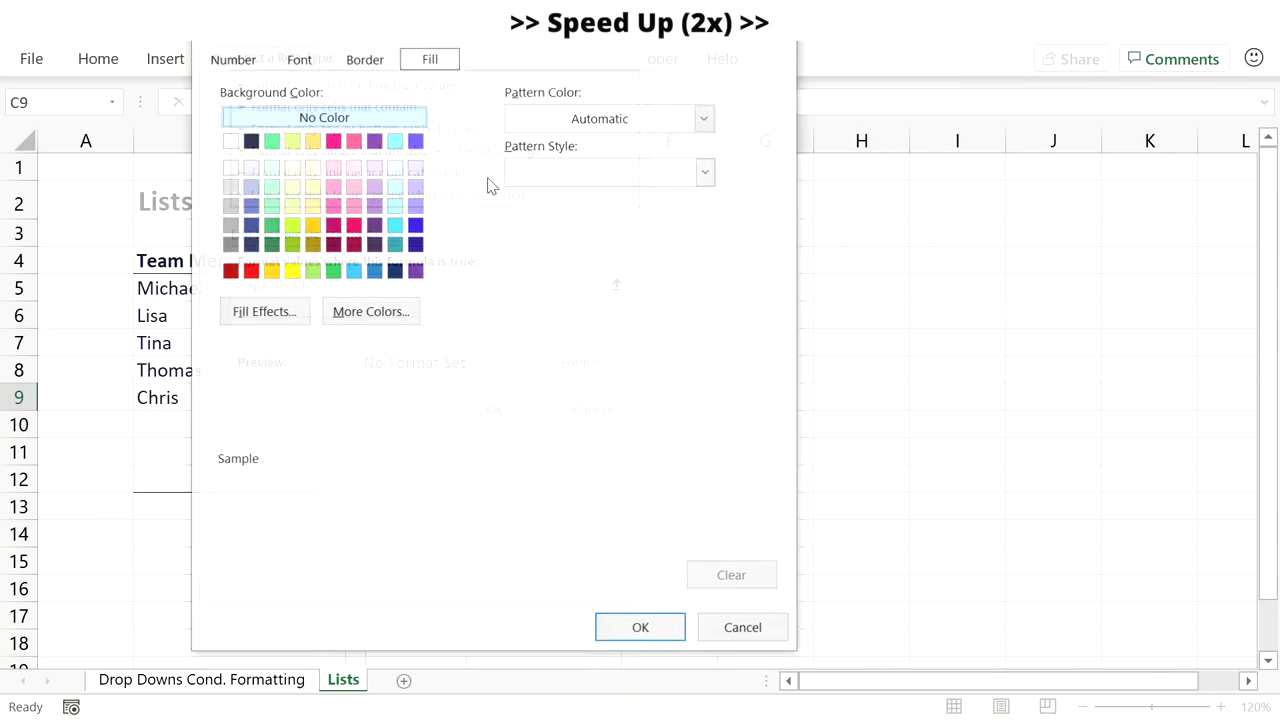
left_click(353, 140)
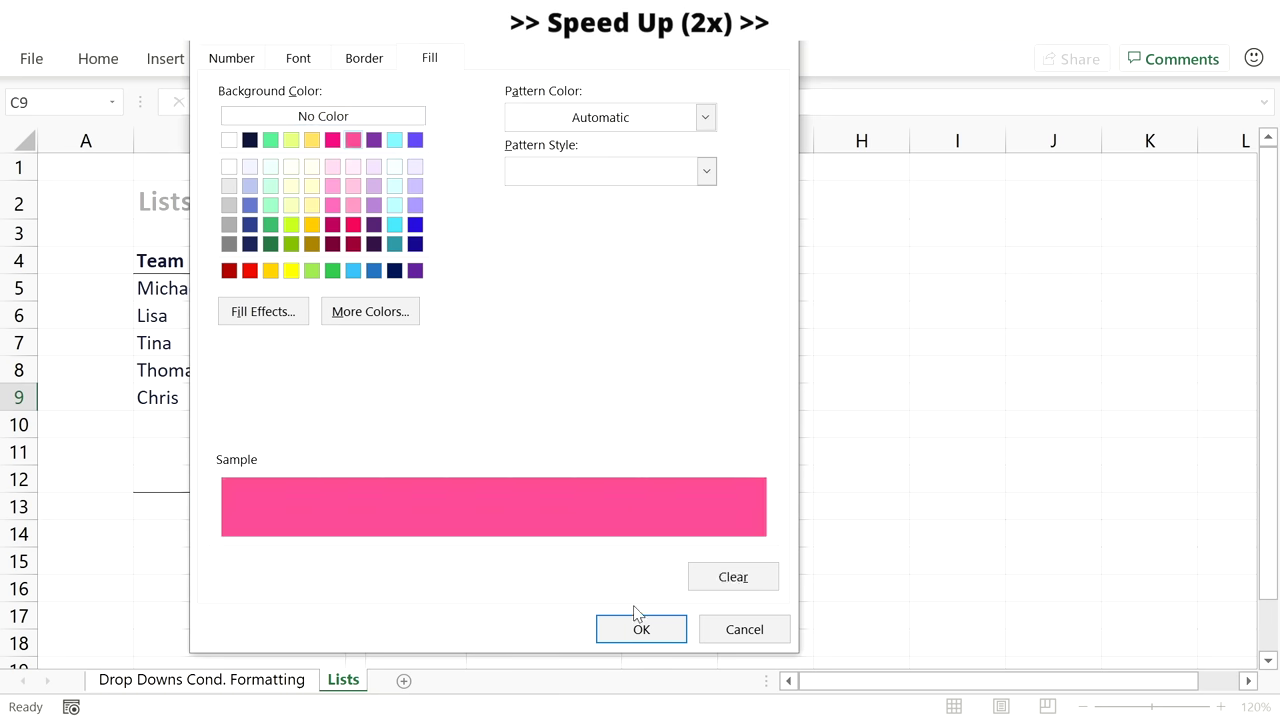
left_click(641, 629)
left_click(491, 409)
Give C10 a purple fill rule using =NOT($B$10="").
left_click(352, 425)
left_click(98, 58)
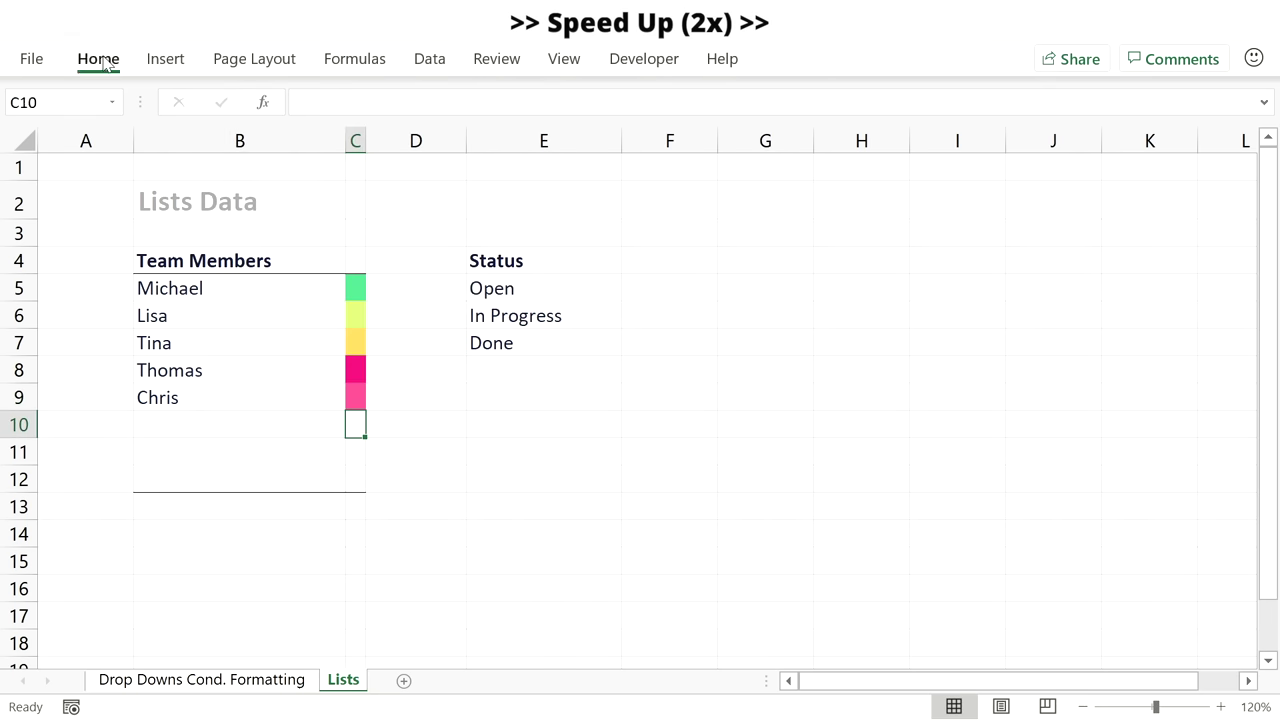
left_click(730, 94)
left_click(718, 411)
left_click(311, 194)
left_click(313, 286)
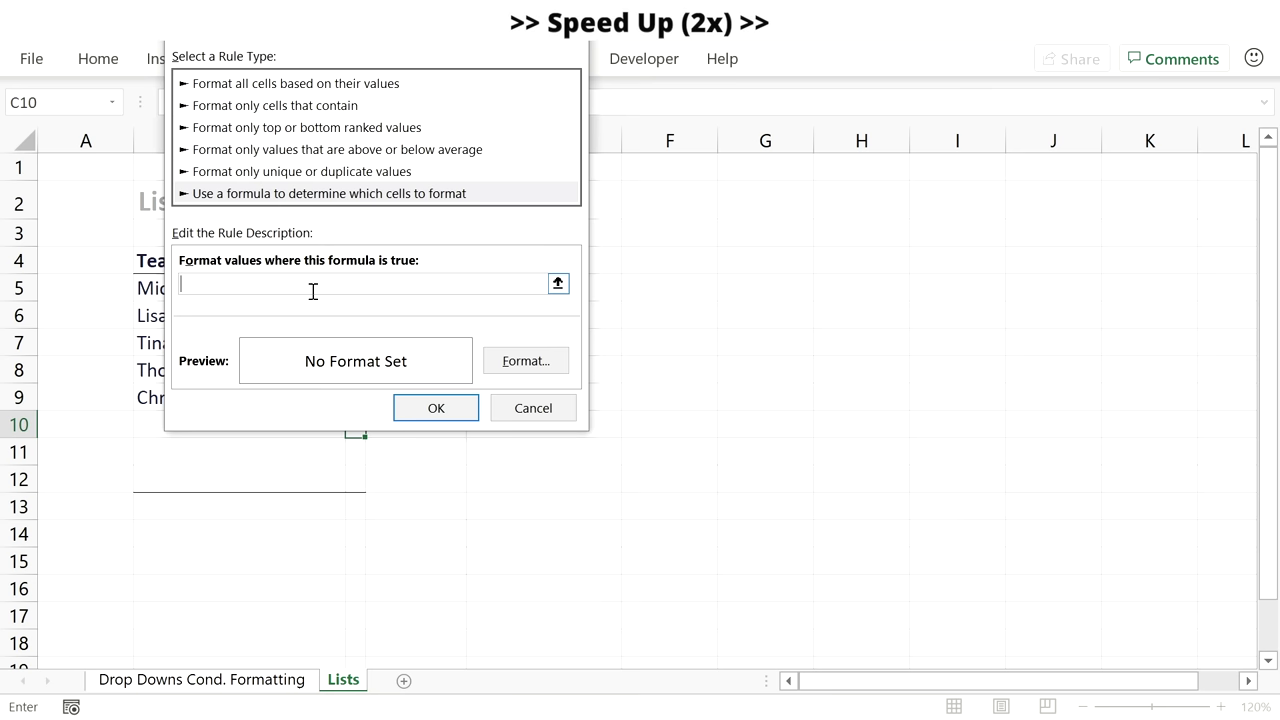
type("=NOT($B$5=\"\")")
type("10")
left_click(522, 361)
left_click(346, 269)
left_click(580, 624)
left_click(436, 408)
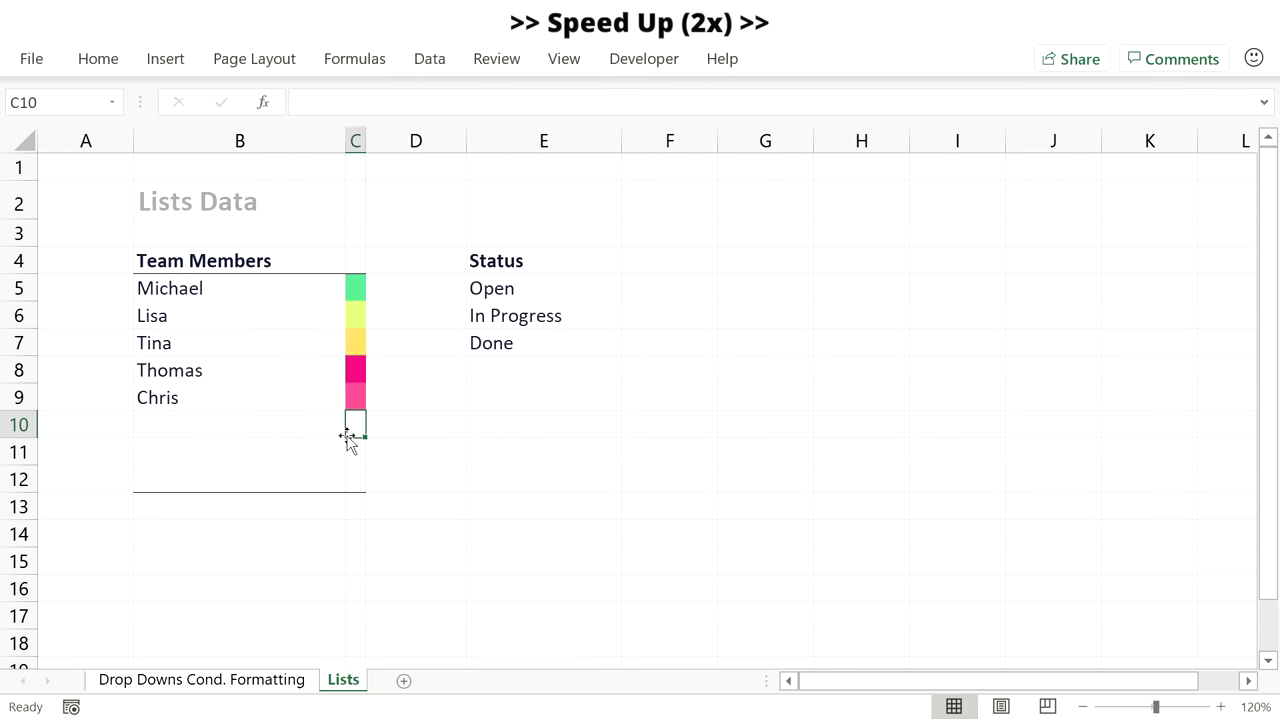
Give C11 a light cyan fill rule using =NOT($B$11="").
left_click(355, 445)
left_click(98, 58)
left_click(735, 93)
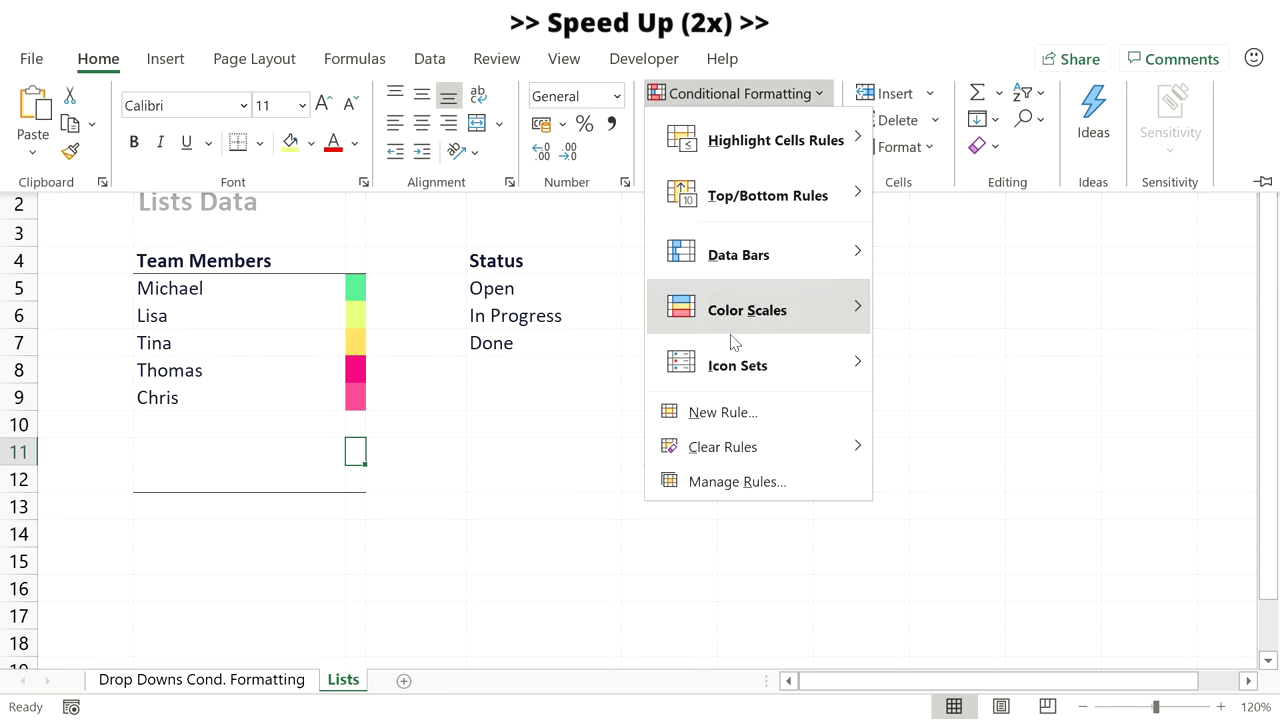
left_click(691, 414)
left_click(300, 193)
left_click(310, 284)
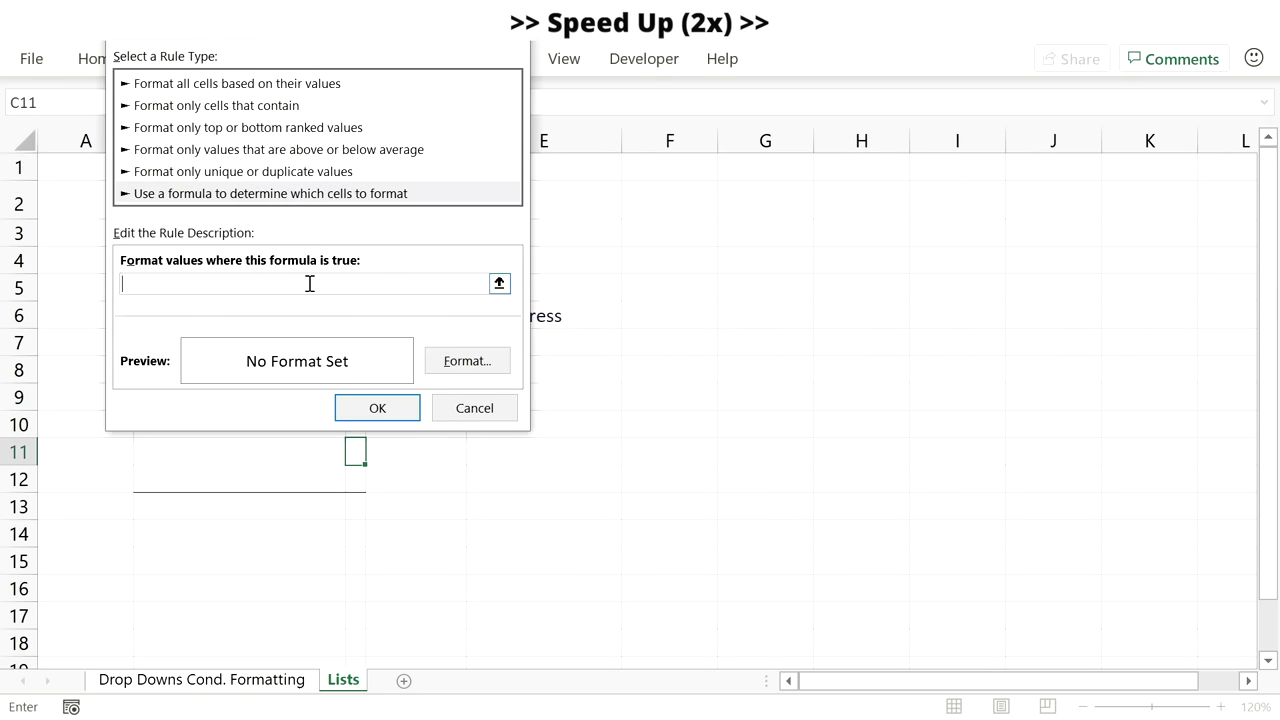
type("=NOT(B$5=\"\")")
left_click(186, 284)
key("BackSpace")
type("11")
left_click(440, 361)
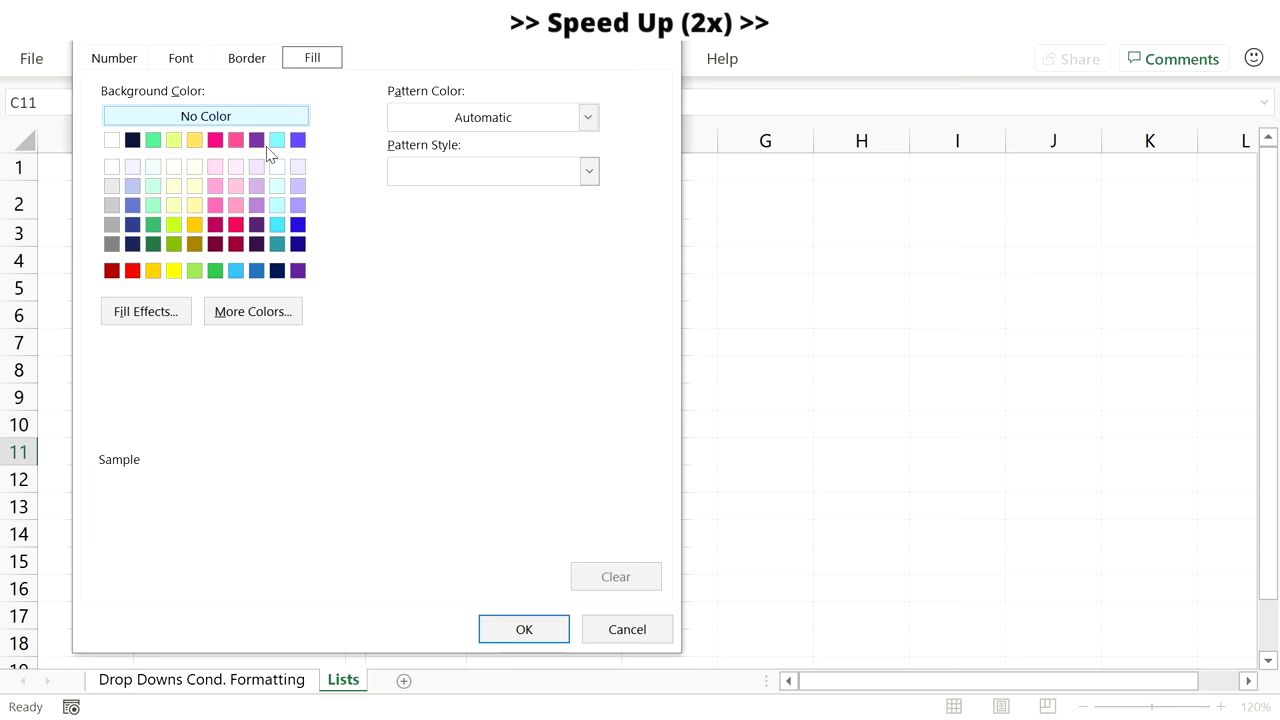
left_click(277, 139)
left_click(524, 629)
left_click(388, 402)
Give C12 a violet fill rule using =NOT($B$12="").
key("Down")
left_click(98, 58)
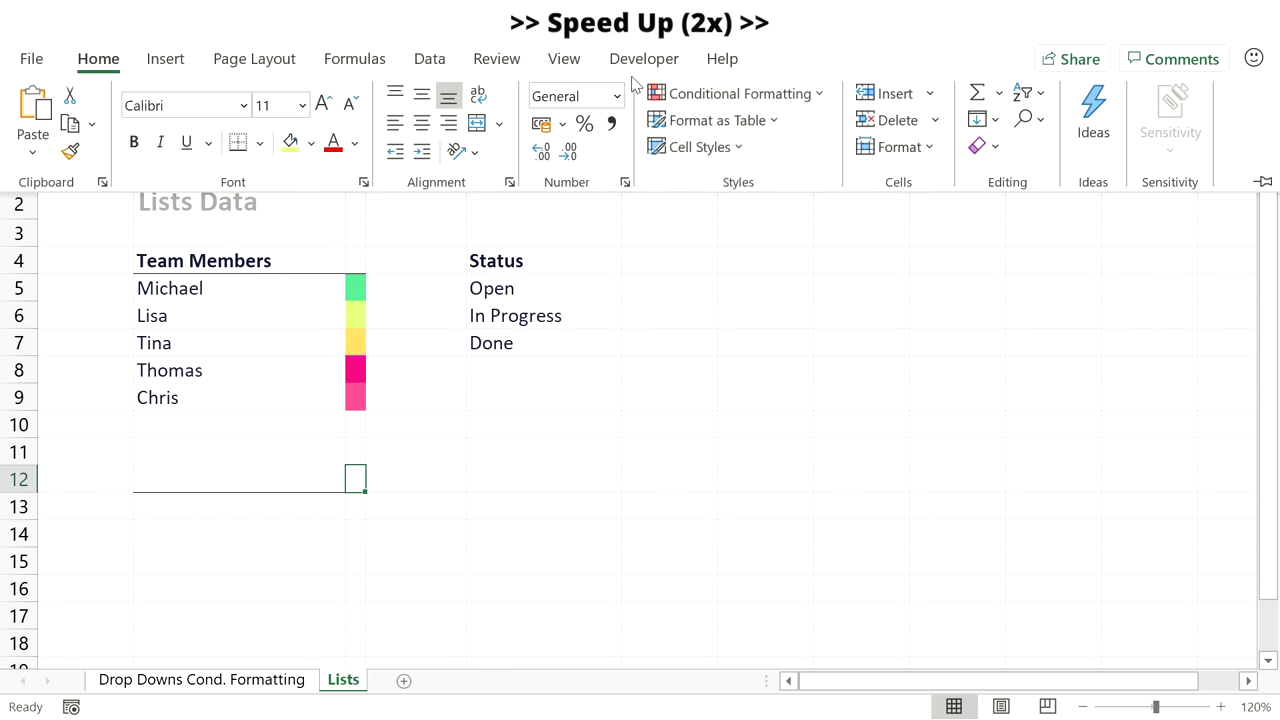
left_click(735, 93)
left_click(714, 411)
left_click(300, 193)
left_click(226, 288)
type("=NOT($B$5=\"\")")
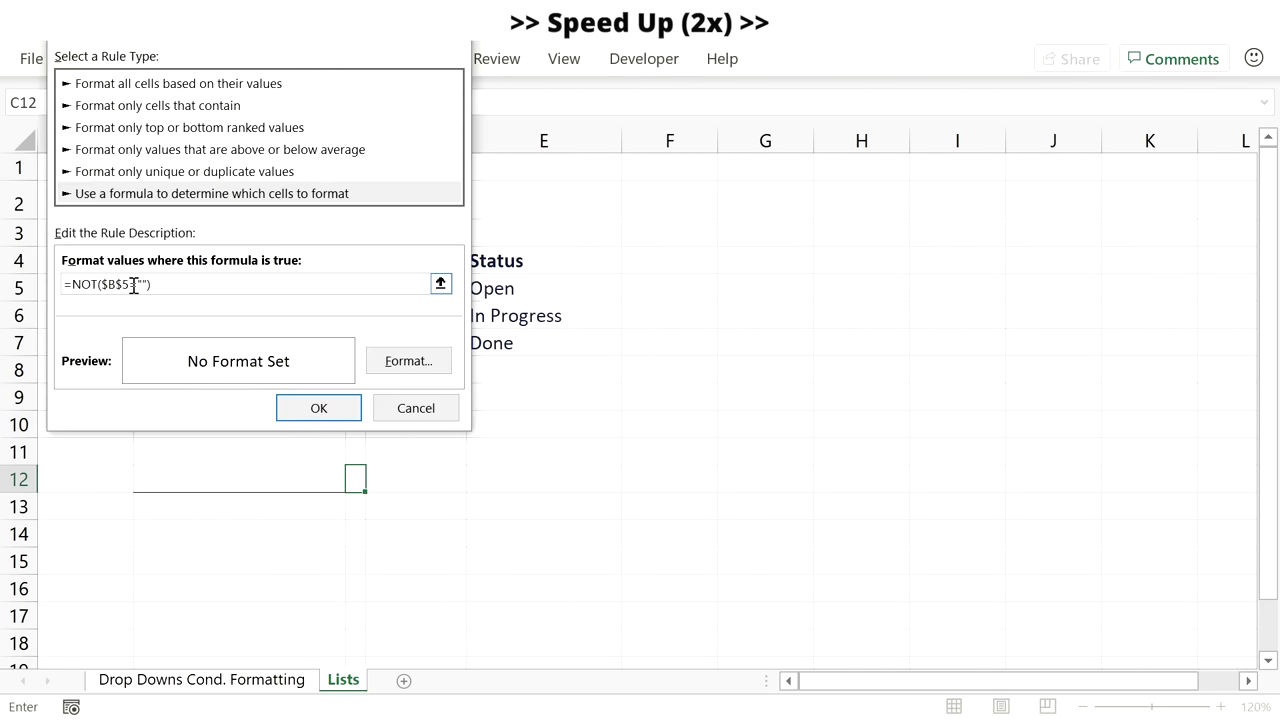
type("12")
left_click(408, 361)
left_click(237, 142)
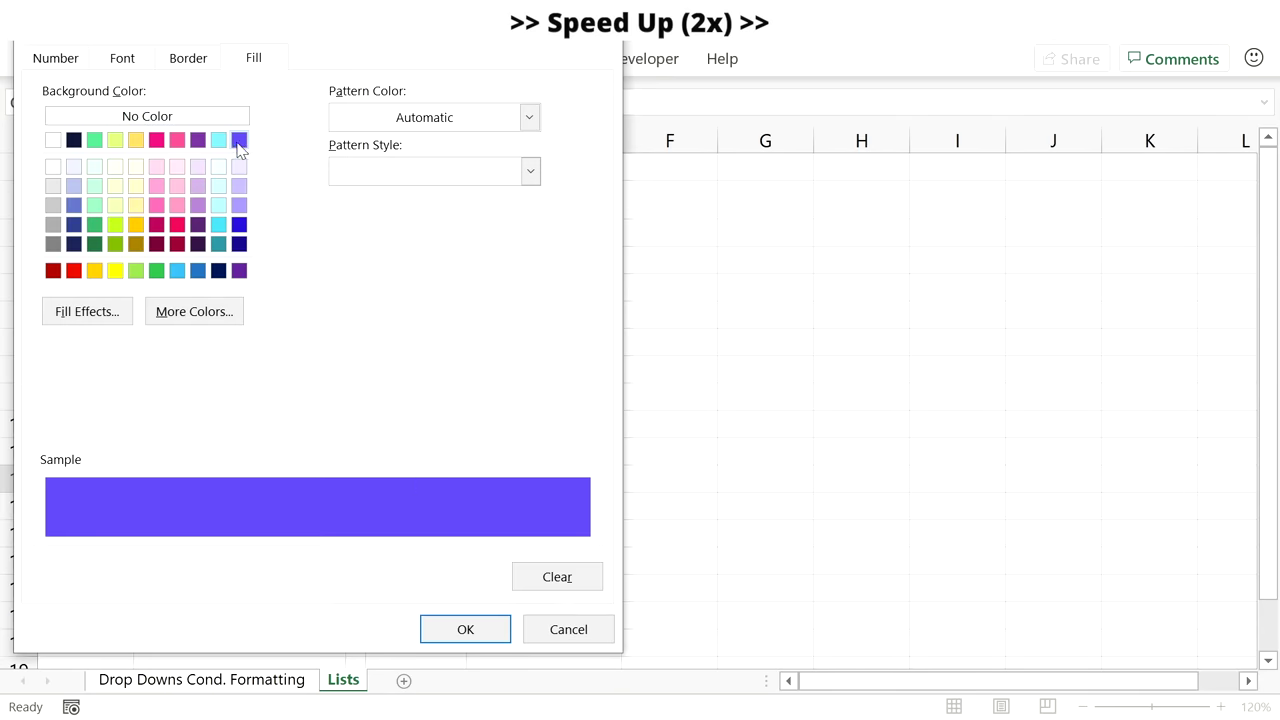
left_click(463, 629)
left_click(318, 408)
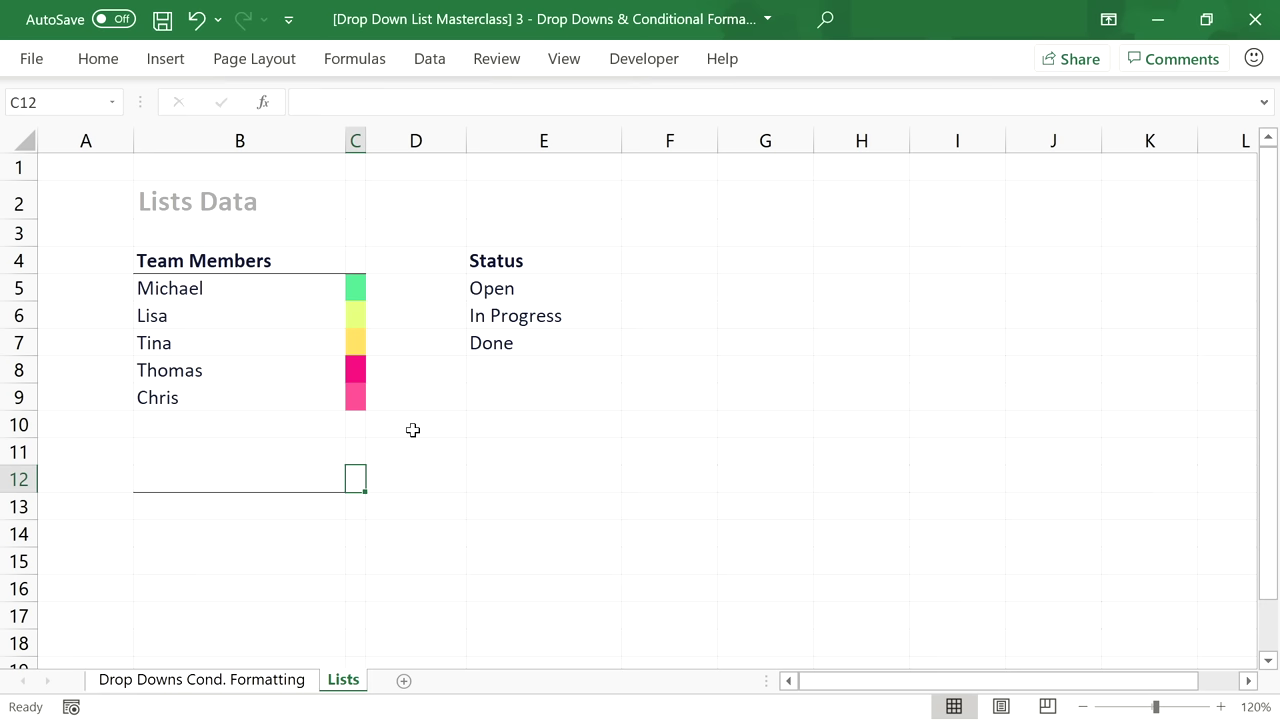
Clear B8:B9 and enter Thomas, Eva, Nina and Tina into B8 through B11.
left_click(170, 397)
key("Delete")
left_click(200, 366)
key("Delete")
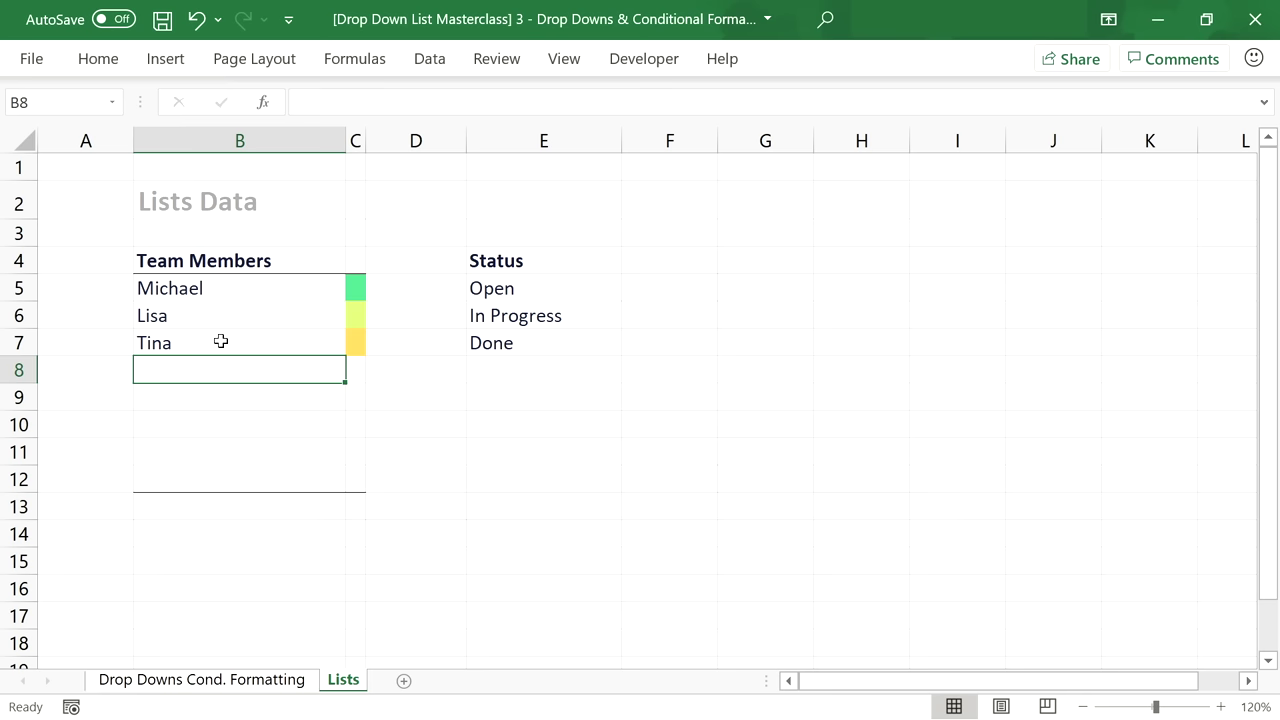
type("Thomas")
key("Return")
type("Eva")
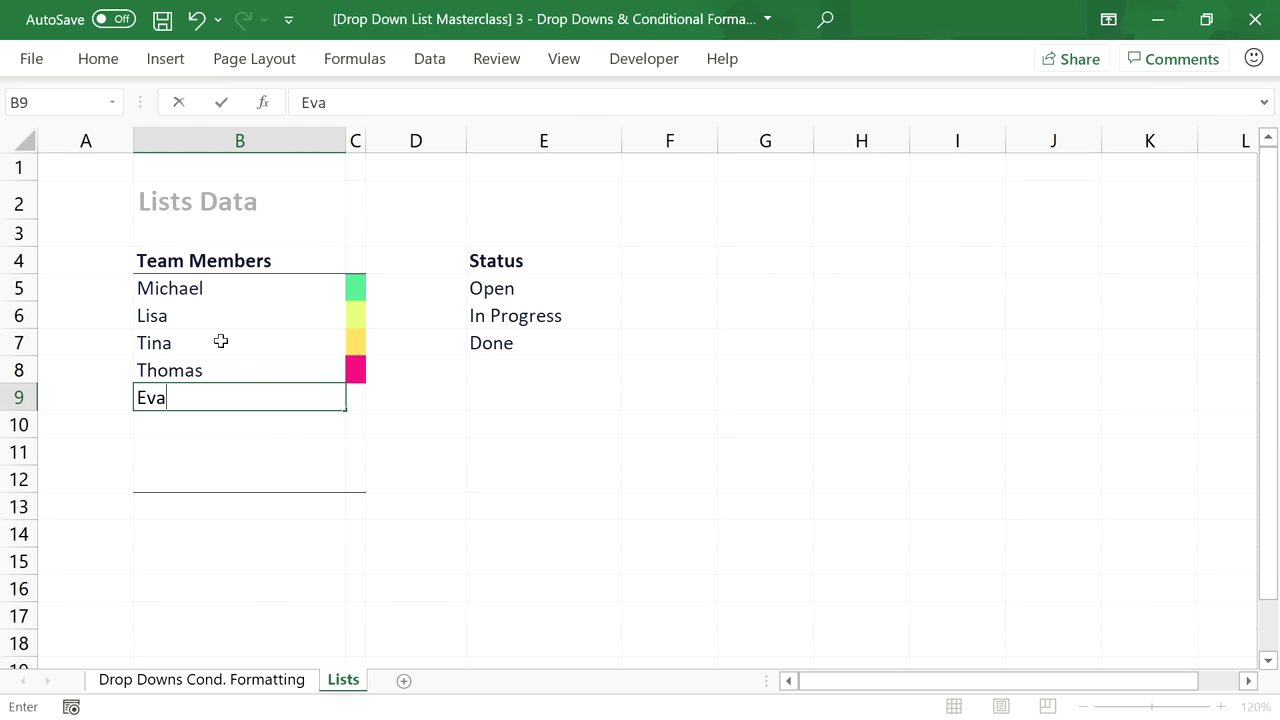
key("Return")
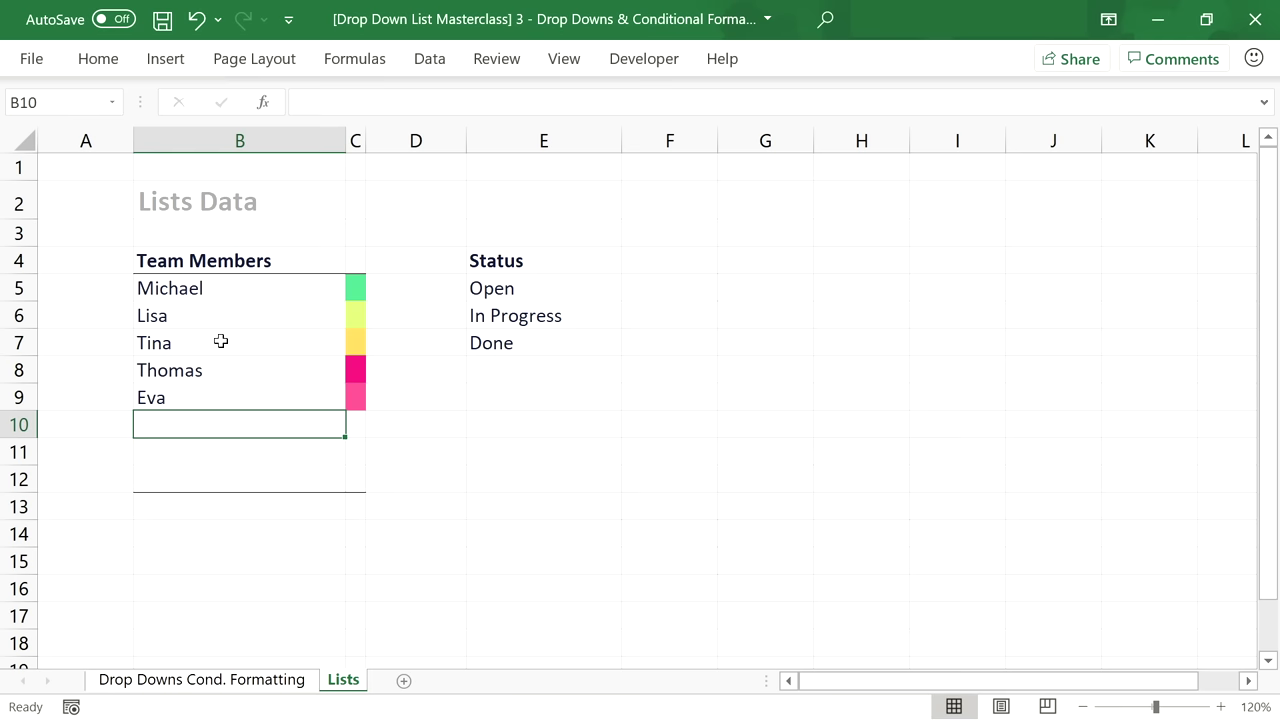
type("Nina")
key("Return")
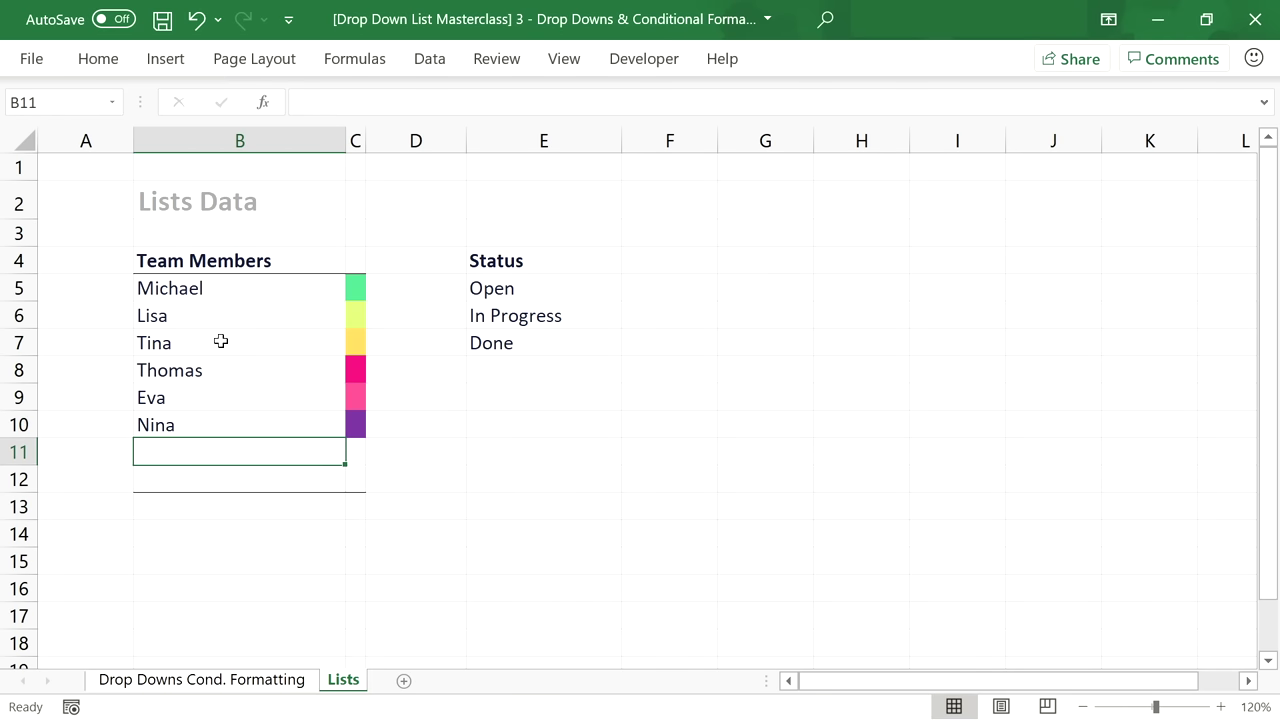
type("Tina")
key("Return")
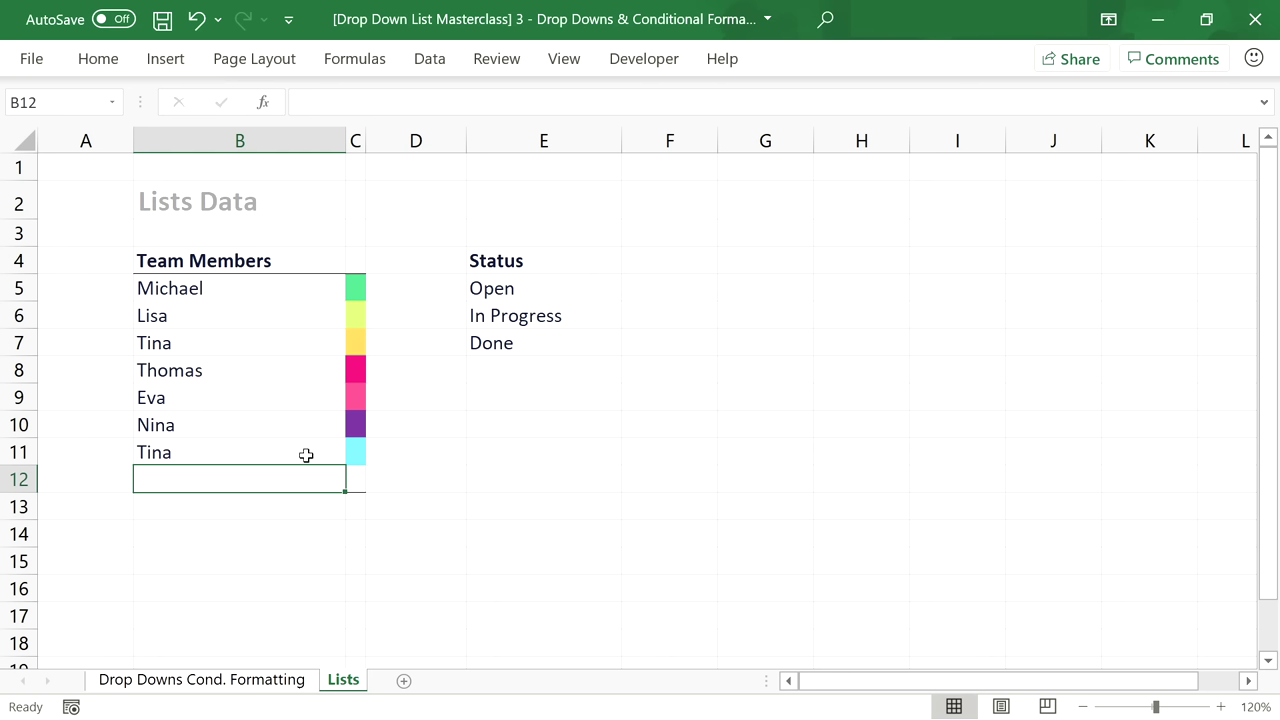
left_click(297, 682)
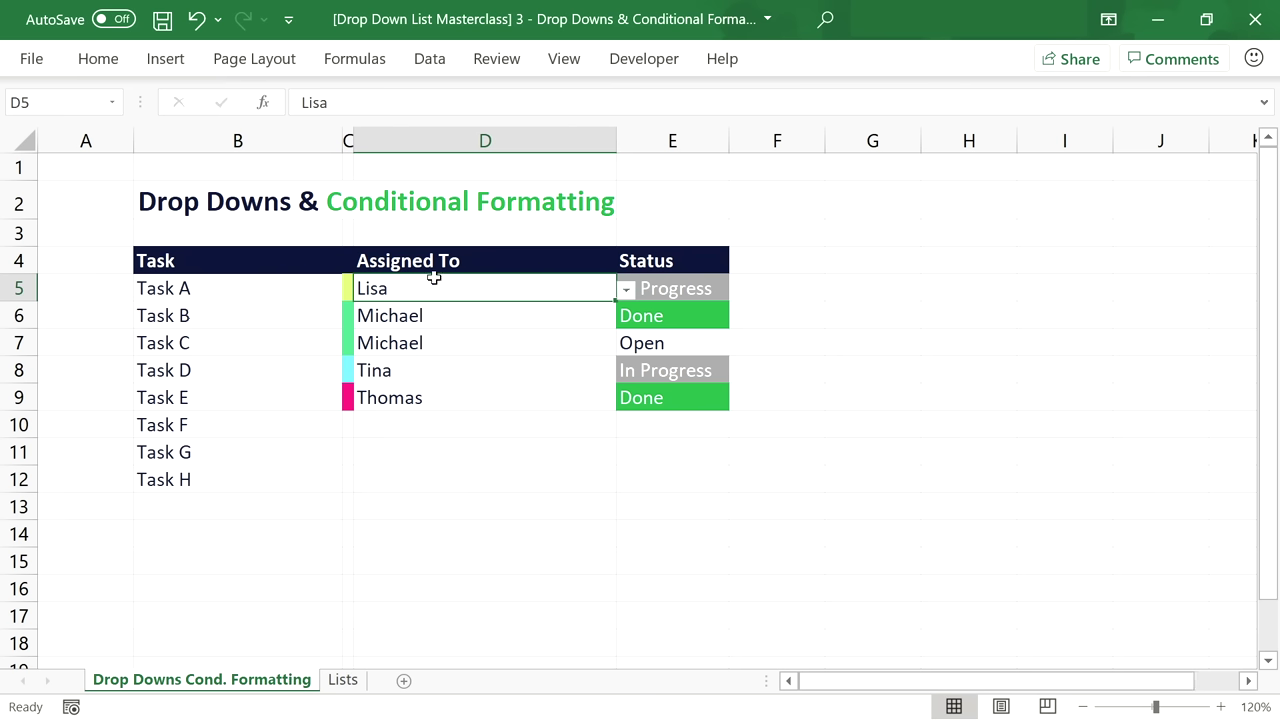
Clear the Assigned To cells D5:D9, then assign Nina to Task A and Tina to Task B.
left_click_drag(432, 278, 439, 397)
key("Delete")
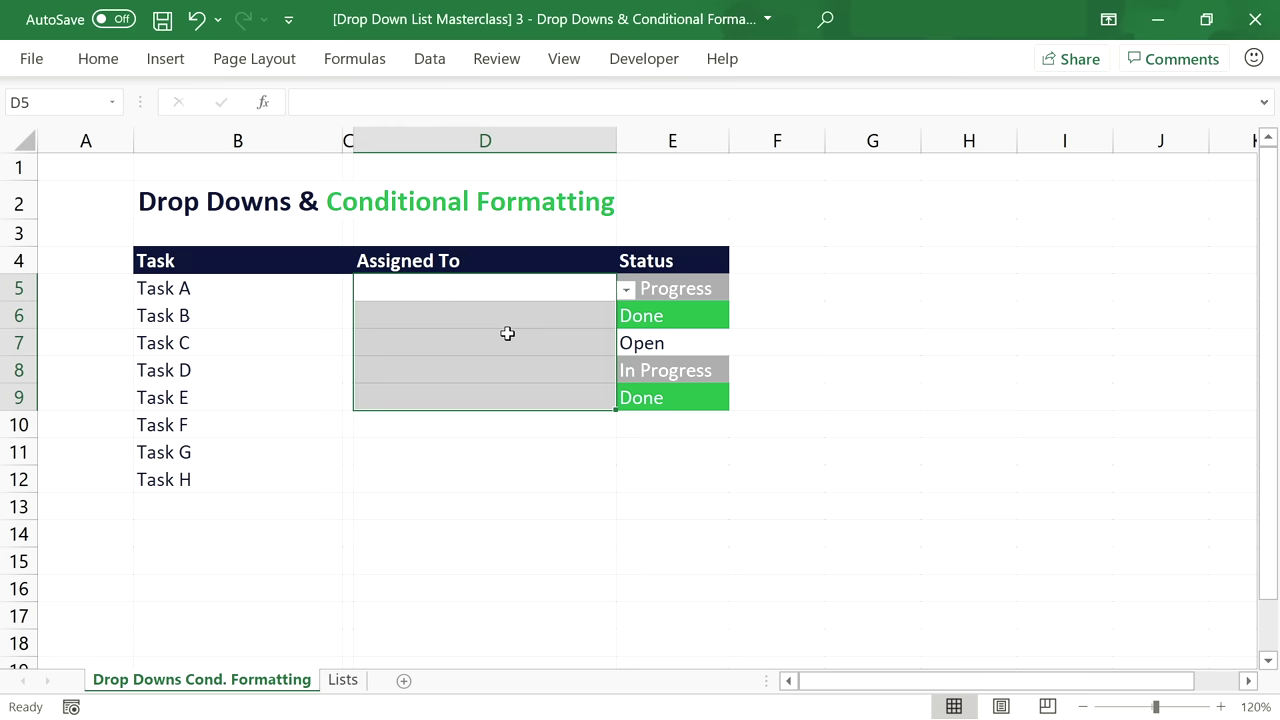
left_click(555, 289)
left_click(625, 289)
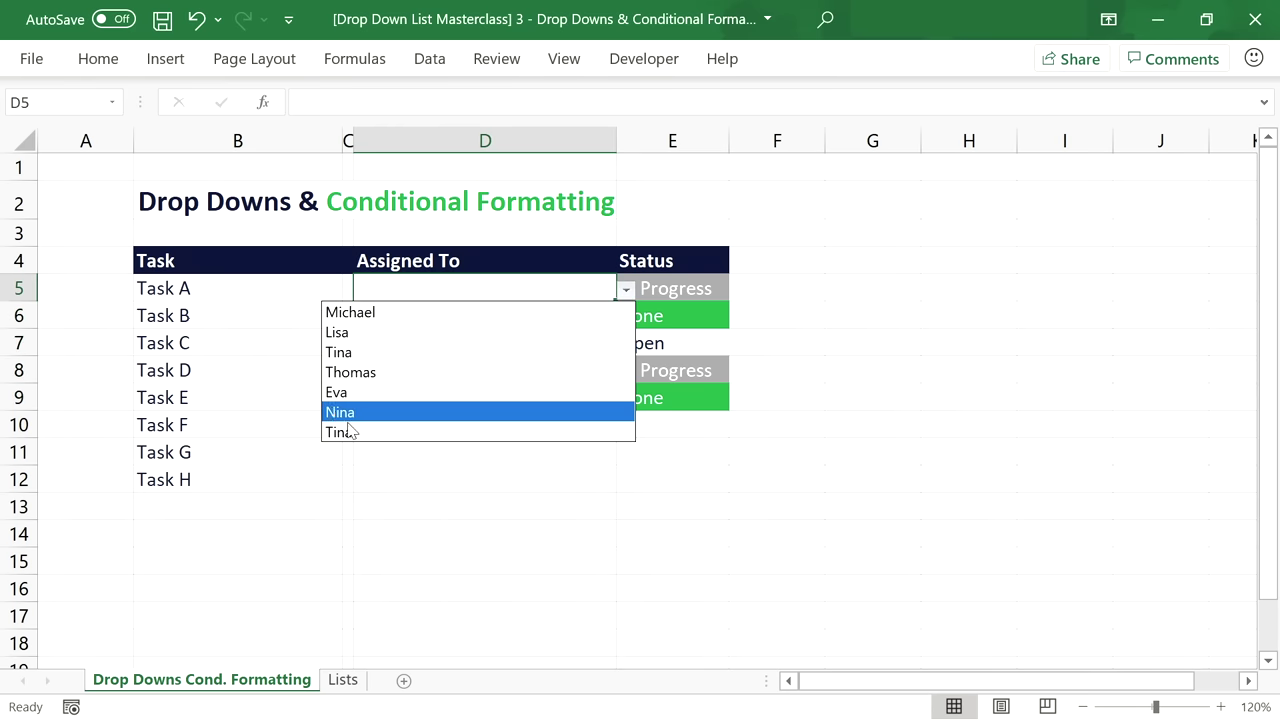
left_click(366, 413)
left_click(423, 323)
left_click(627, 317)
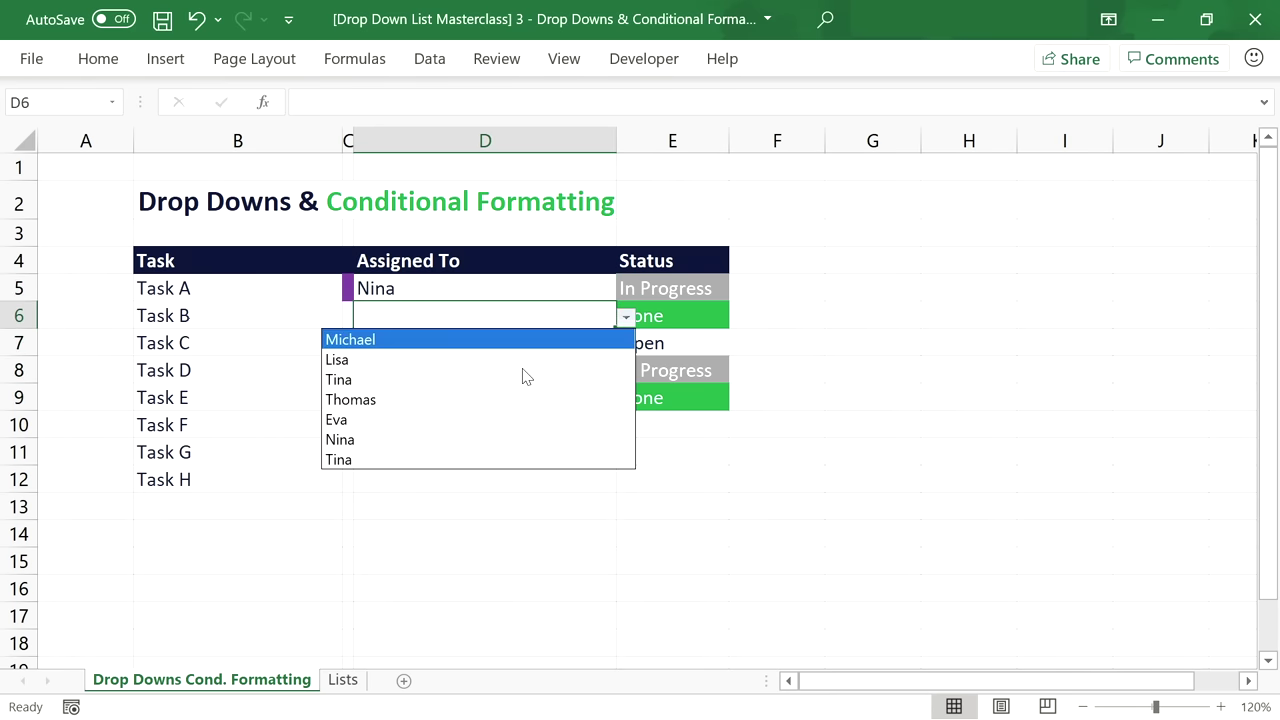
left_click(392, 459)
After checking the Lists sheet, assign Thomas to Task C in D7.
left_click(343, 680)
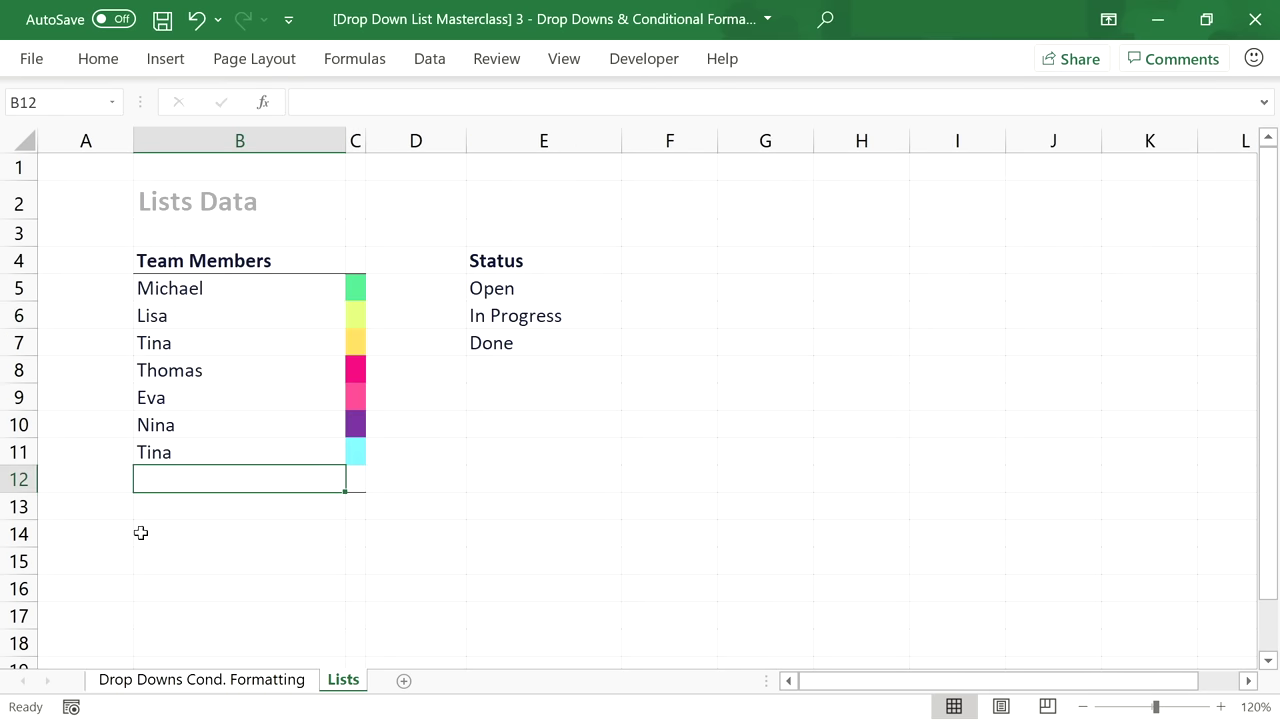
left_click(247, 680)
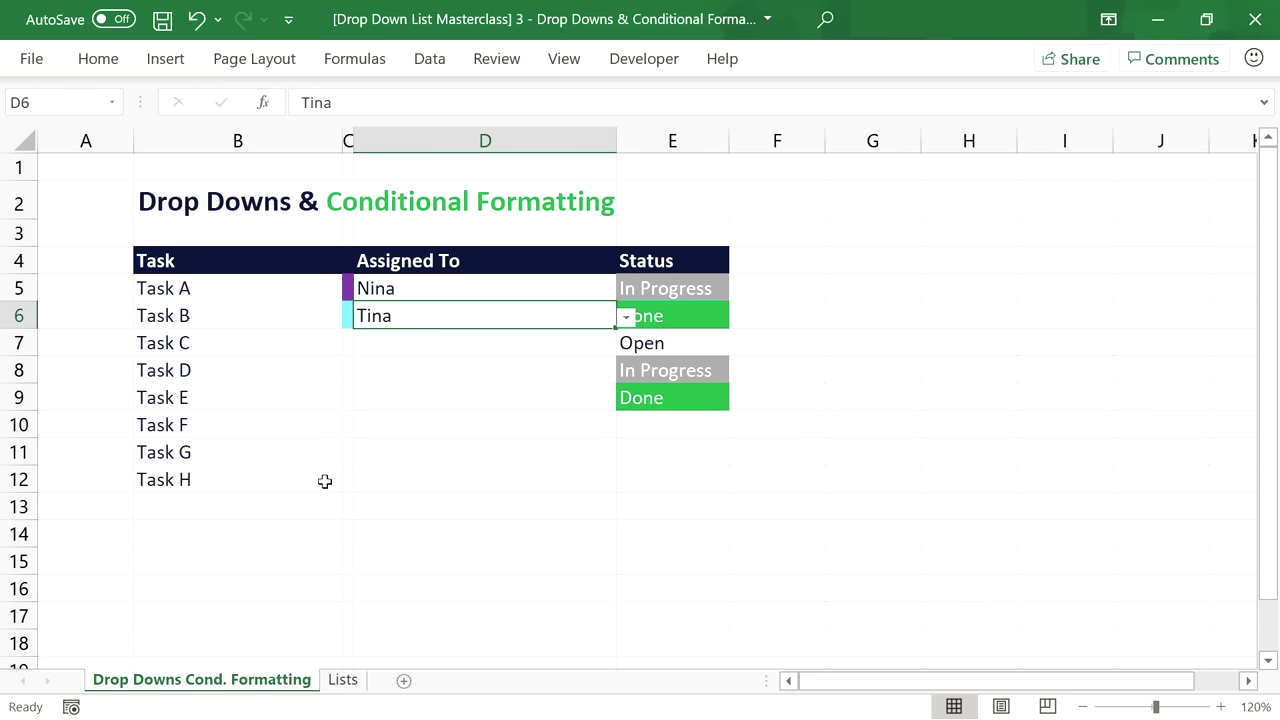
left_click(455, 343)
left_click(624, 346)
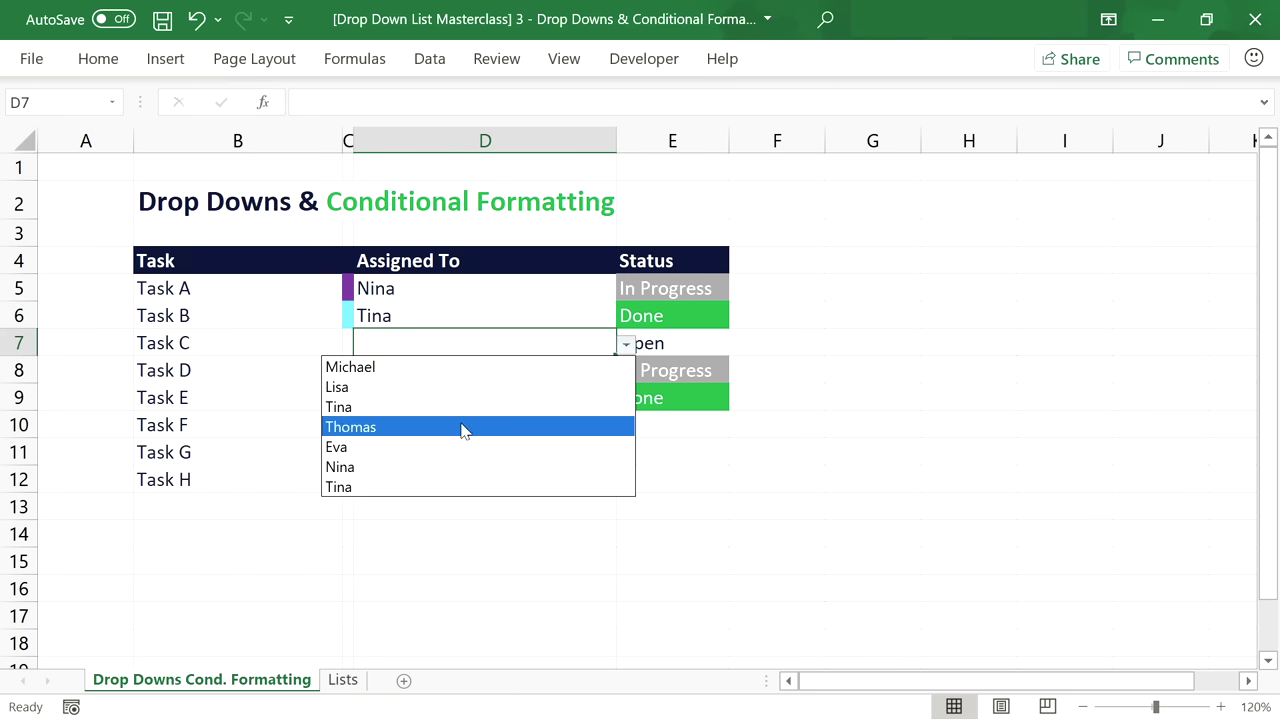
left_click(463, 427)
left_click(483, 370)
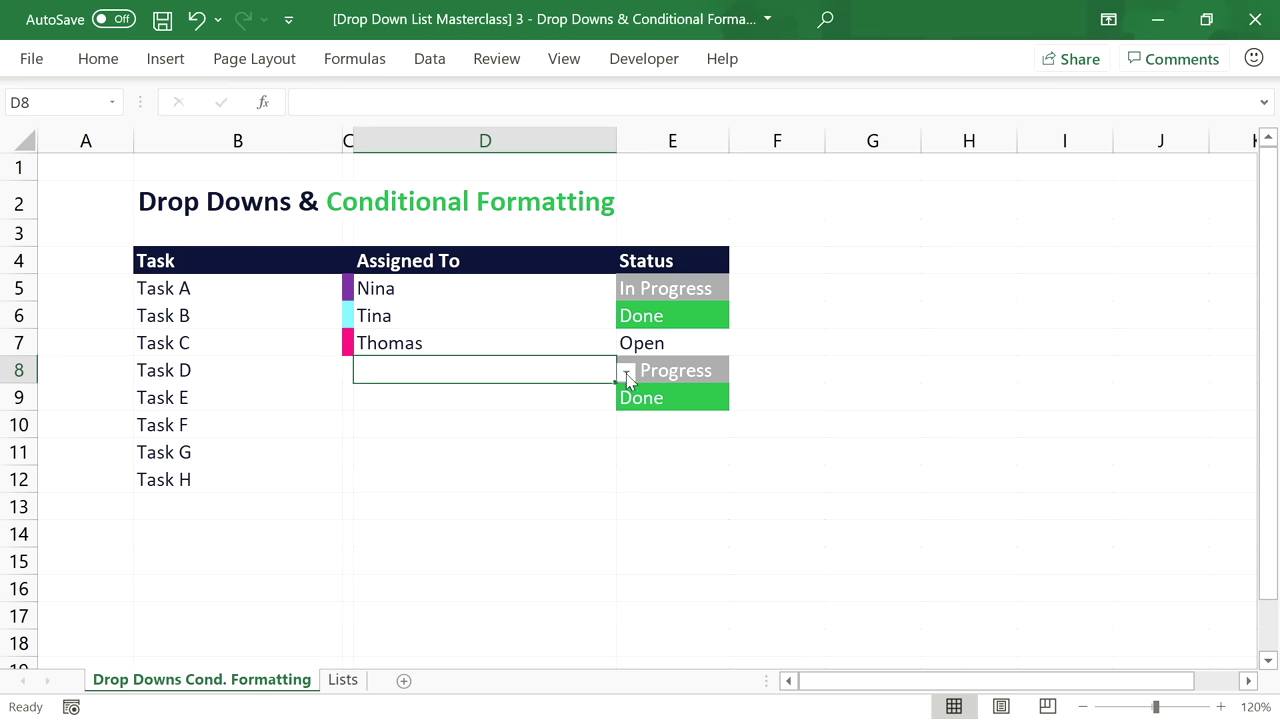
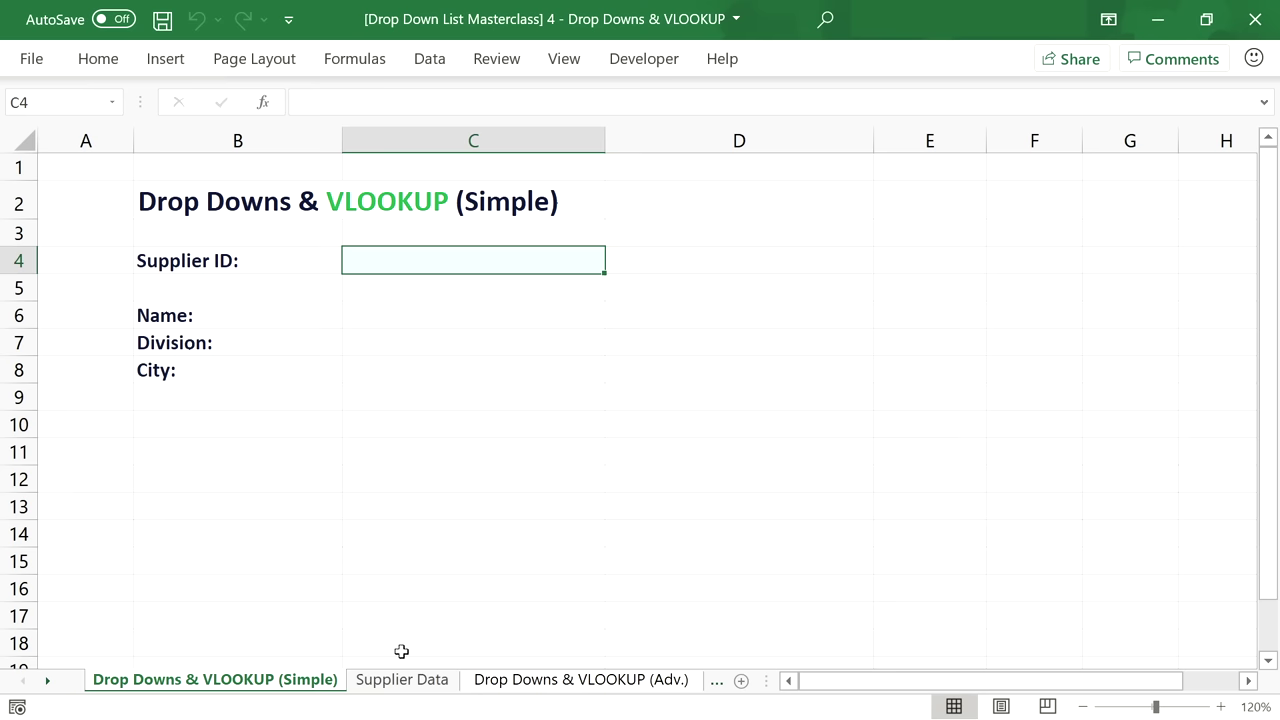
Review the Supplier ID, Name, Division and City columns on the Supplier Data sheet.
left_click(408, 684)
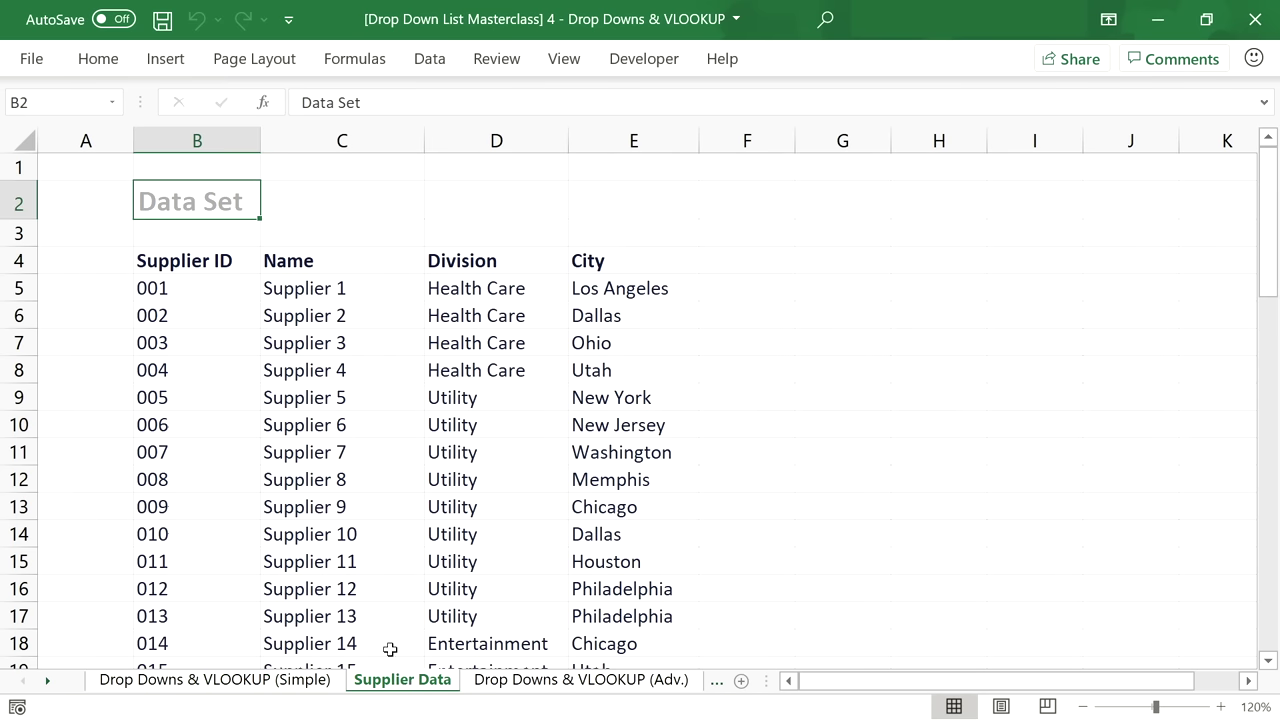
left_click(200, 259)
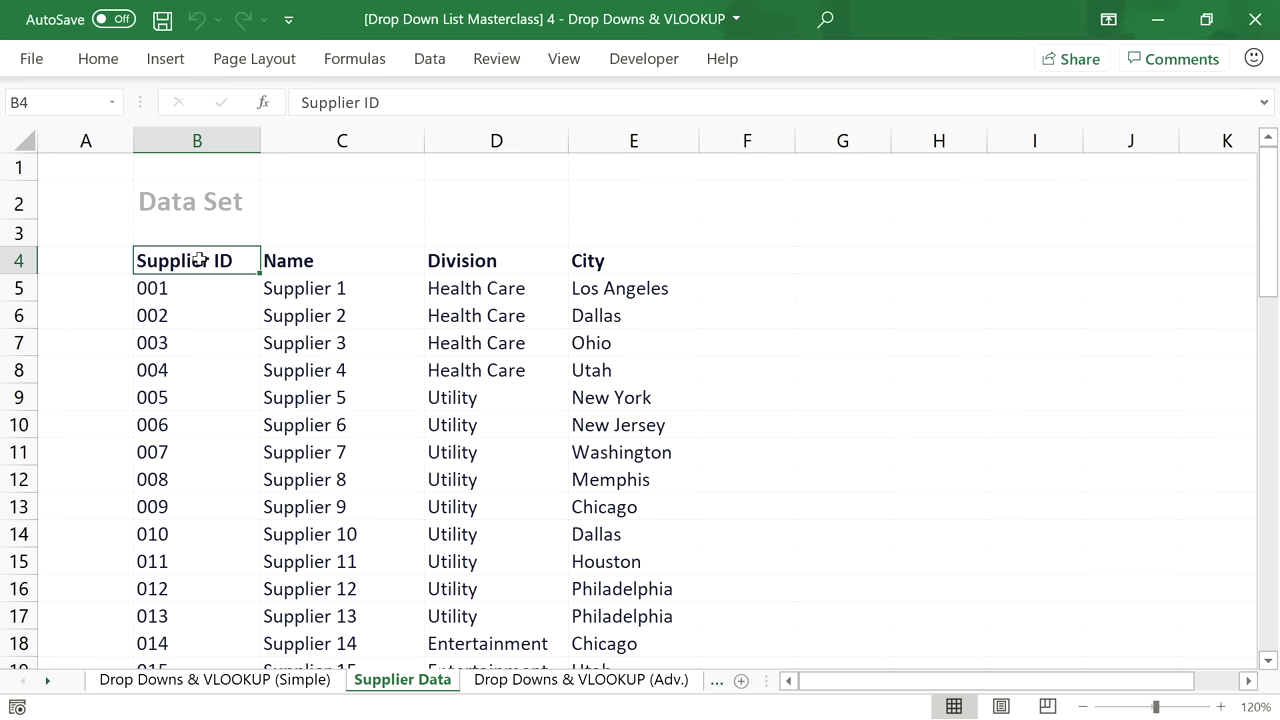
left_click(200, 288)
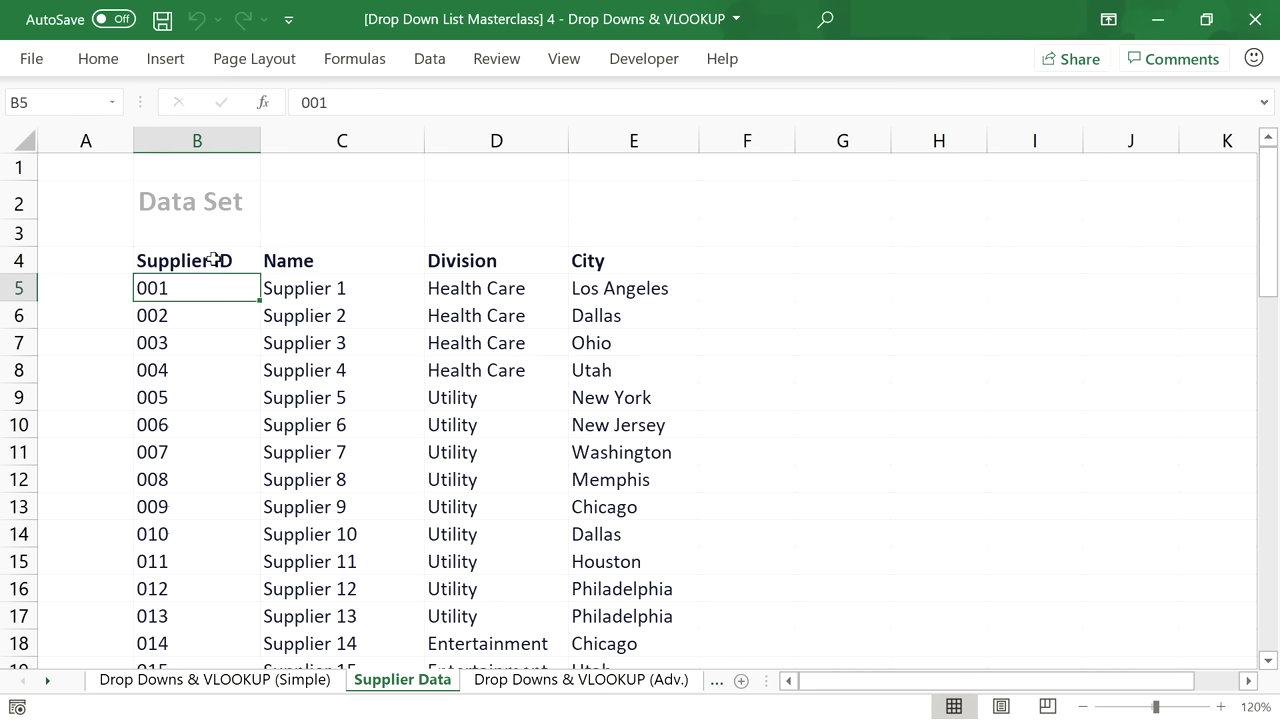
left_click(327, 259)
left_click_drag(327, 259, 586, 262)
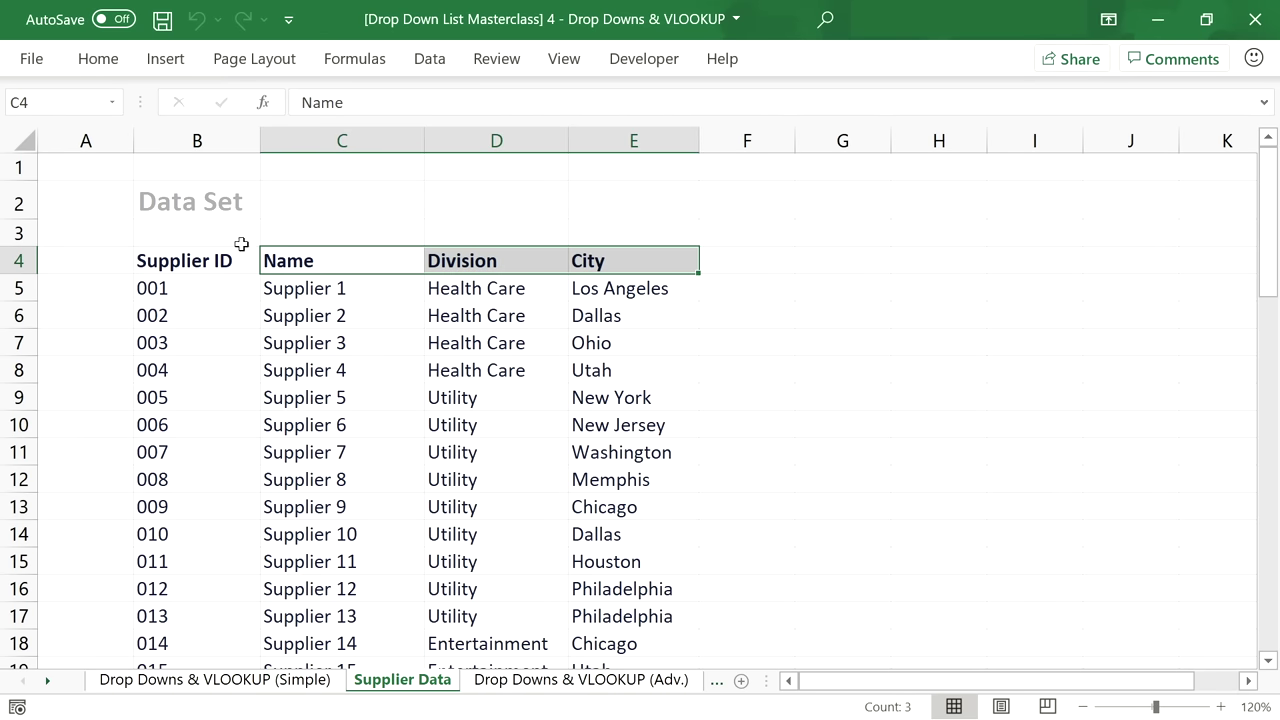
left_click(232, 207)
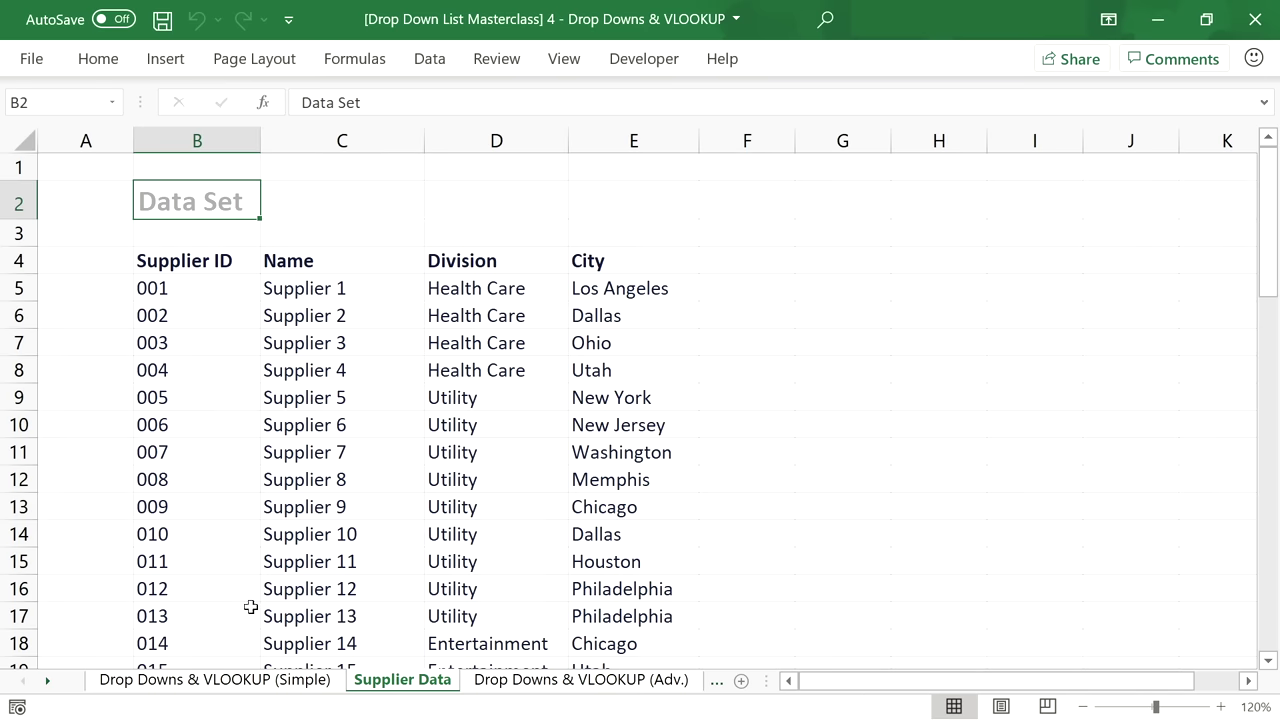
left_click(262, 680)
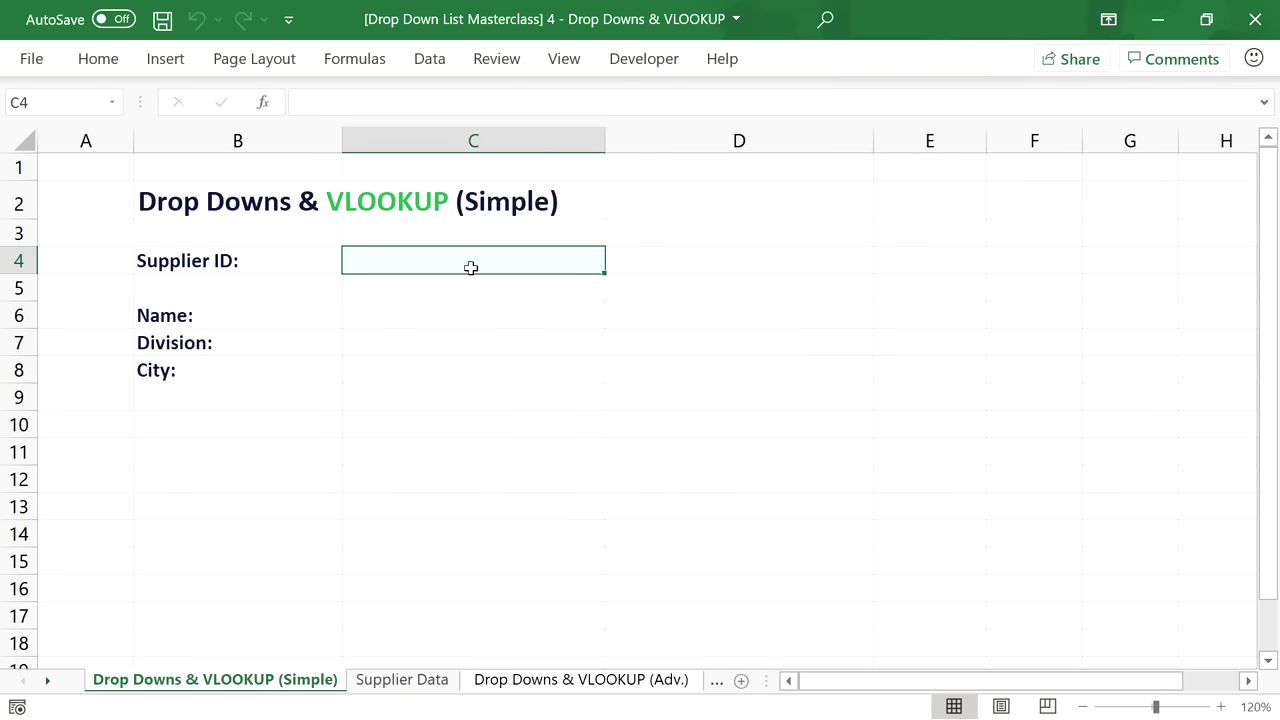
Give C4 list validation with source =OFFSET('Supplier Data'!$B$5,,,COUNTA('Supplier Data'!$B$5:$B$100)).
left_click(435, 64)
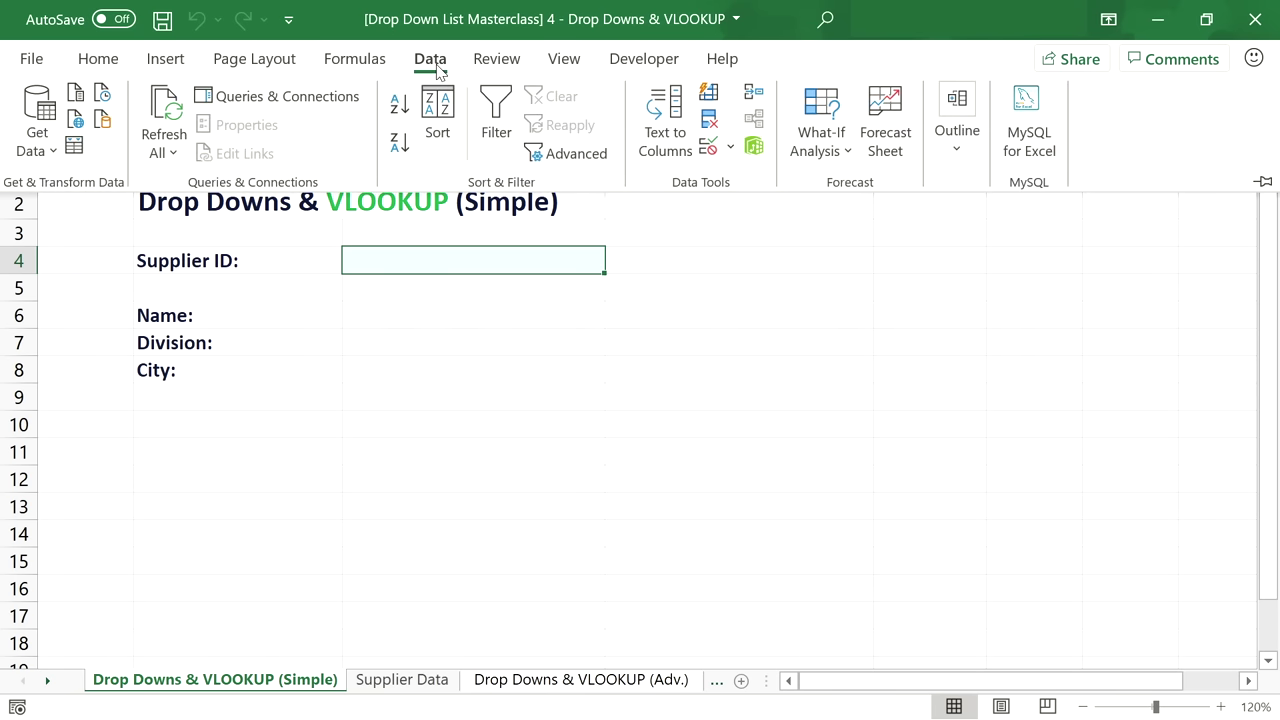
left_click(708, 148)
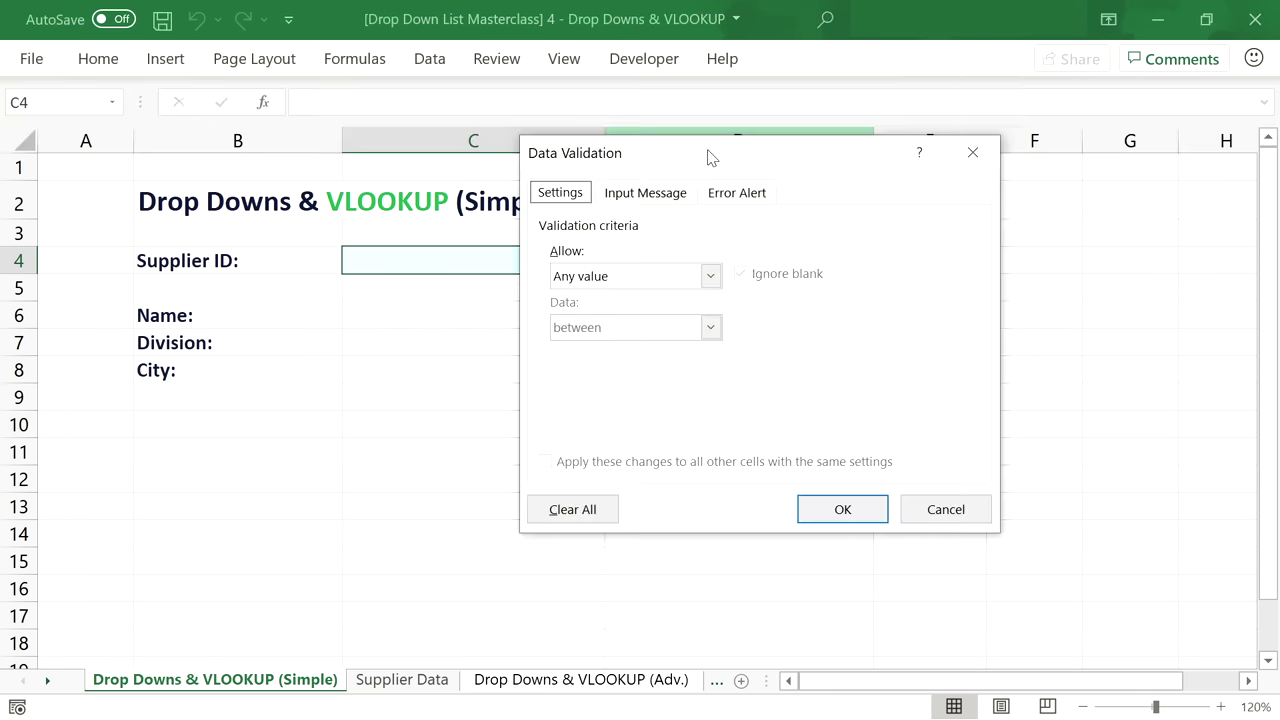
left_click(710, 276)
left_click(696, 349)
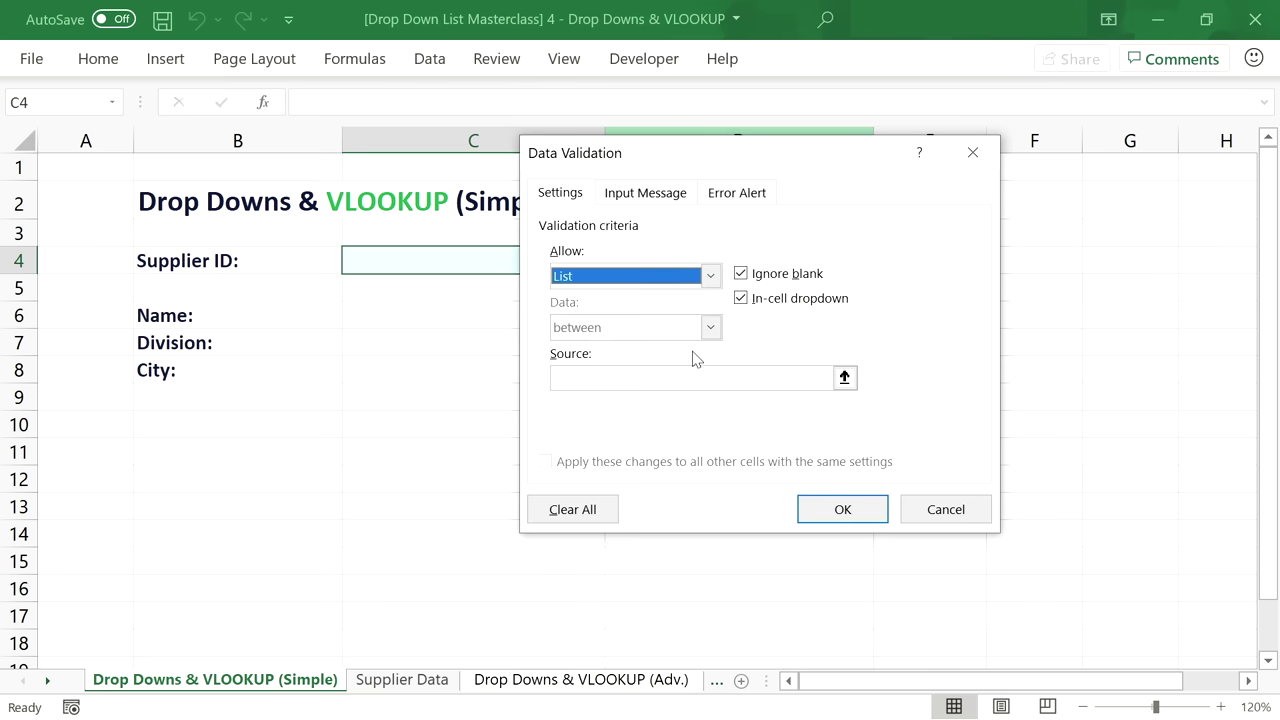
left_click(692, 378)
type("=OFFSET(")
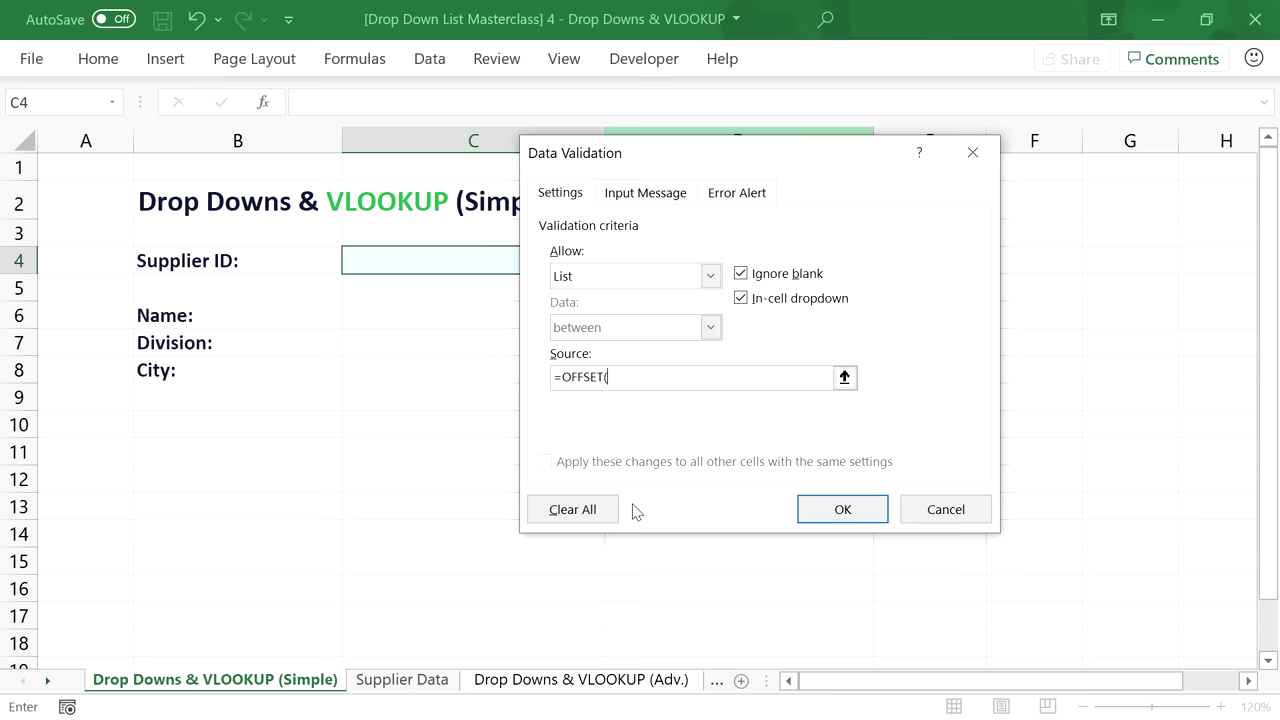
left_click(436, 684)
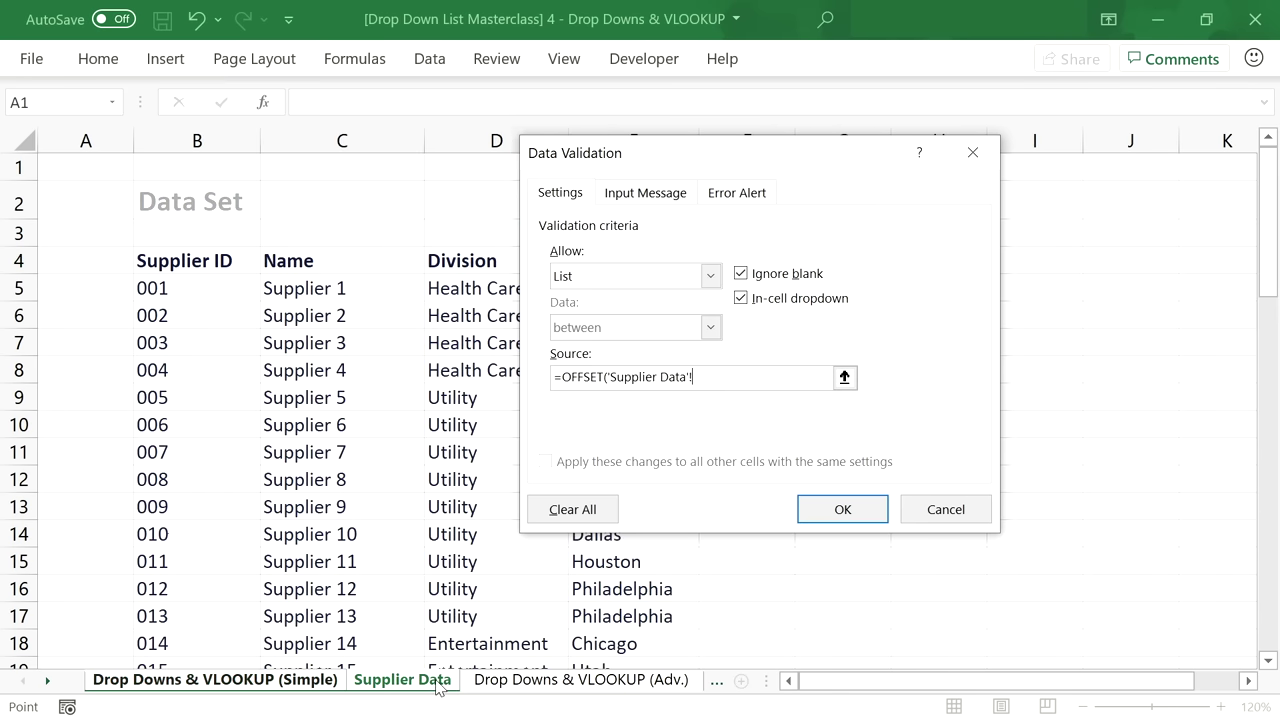
left_click(197, 286)
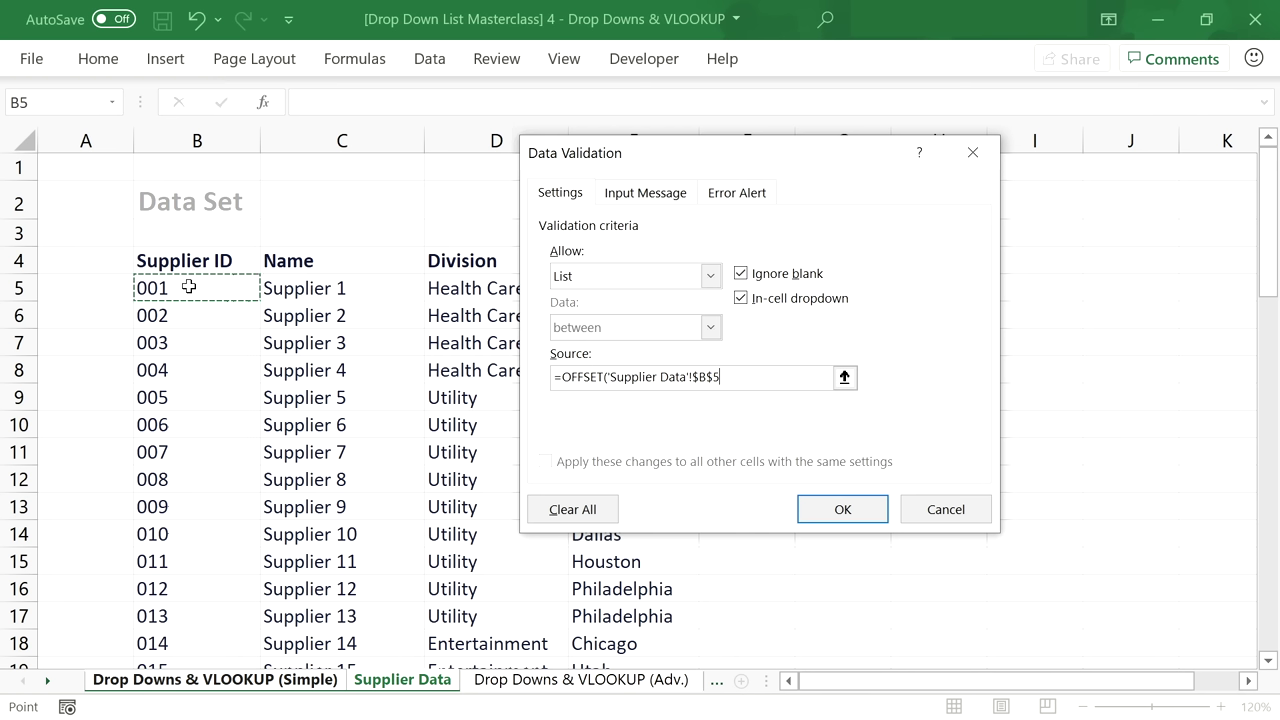
type(",,,COUNTA(")
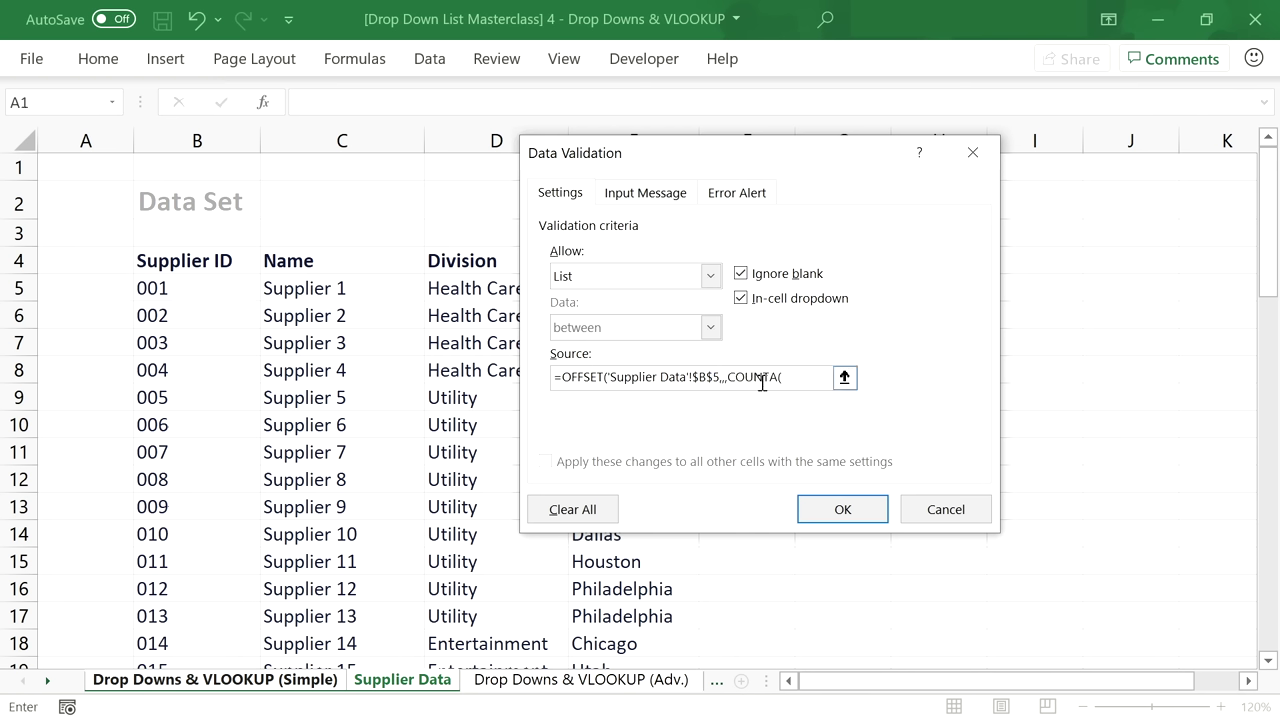
left_click(171, 286)
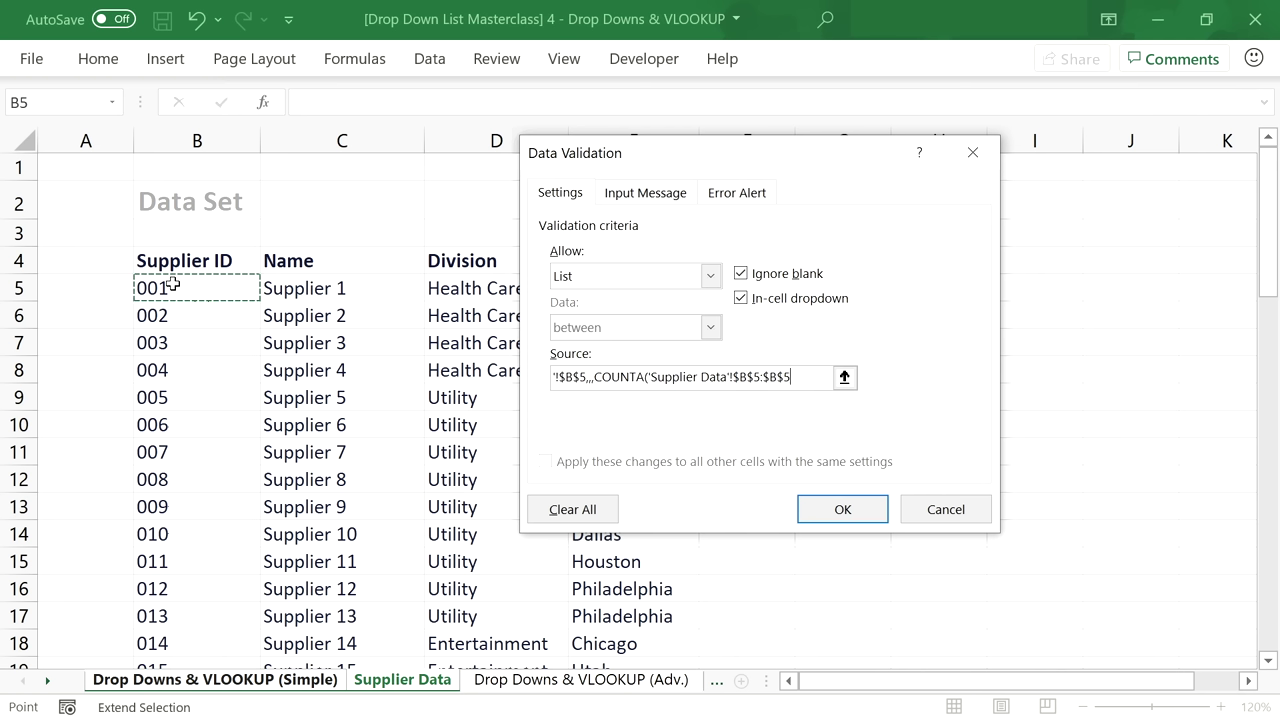
left_click(810, 376)
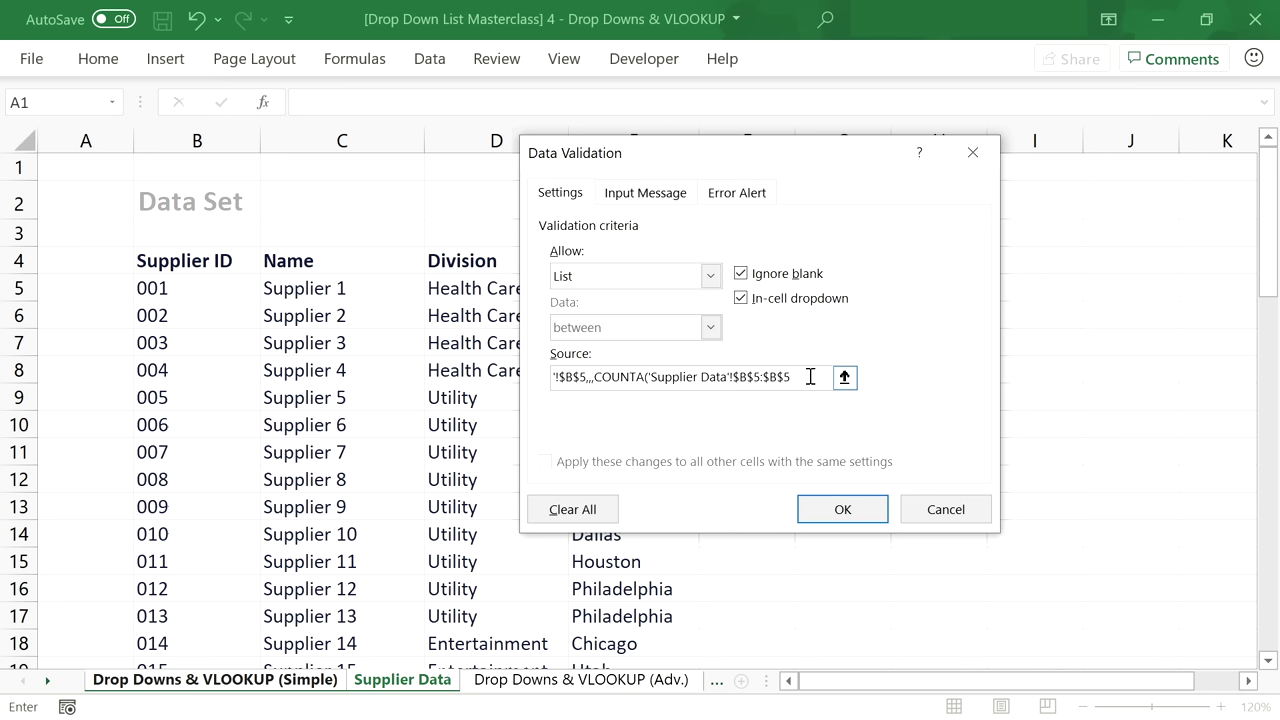
type("100000))")
key("Tab")
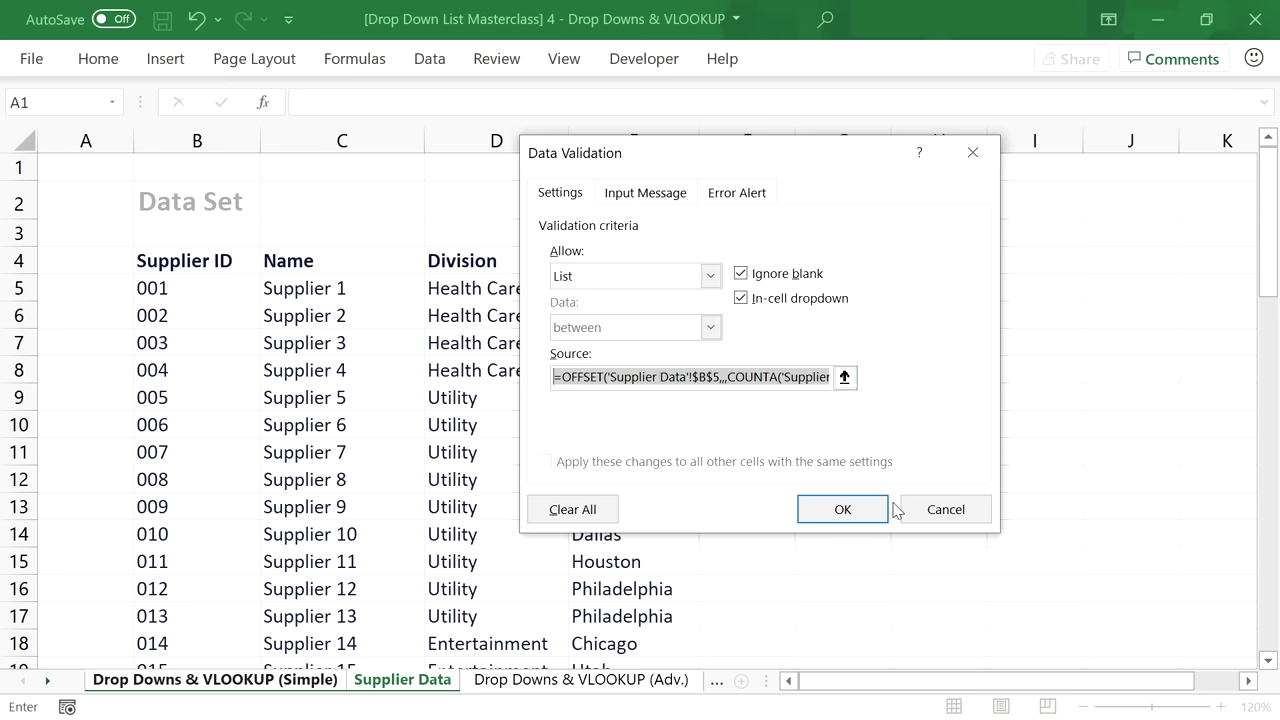
left_click(879, 511)
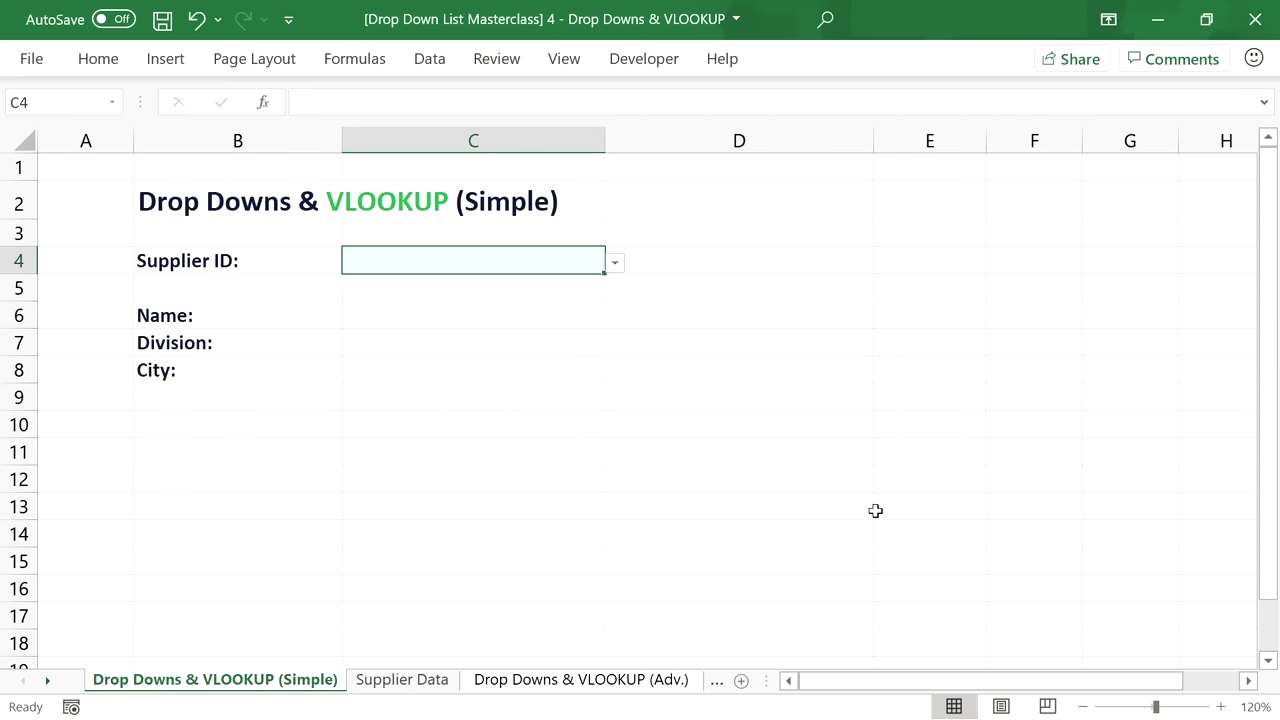
Test C4's drop-down by choosing supplier IDs 001 and 004, then clear the cell.
left_click(617, 265)
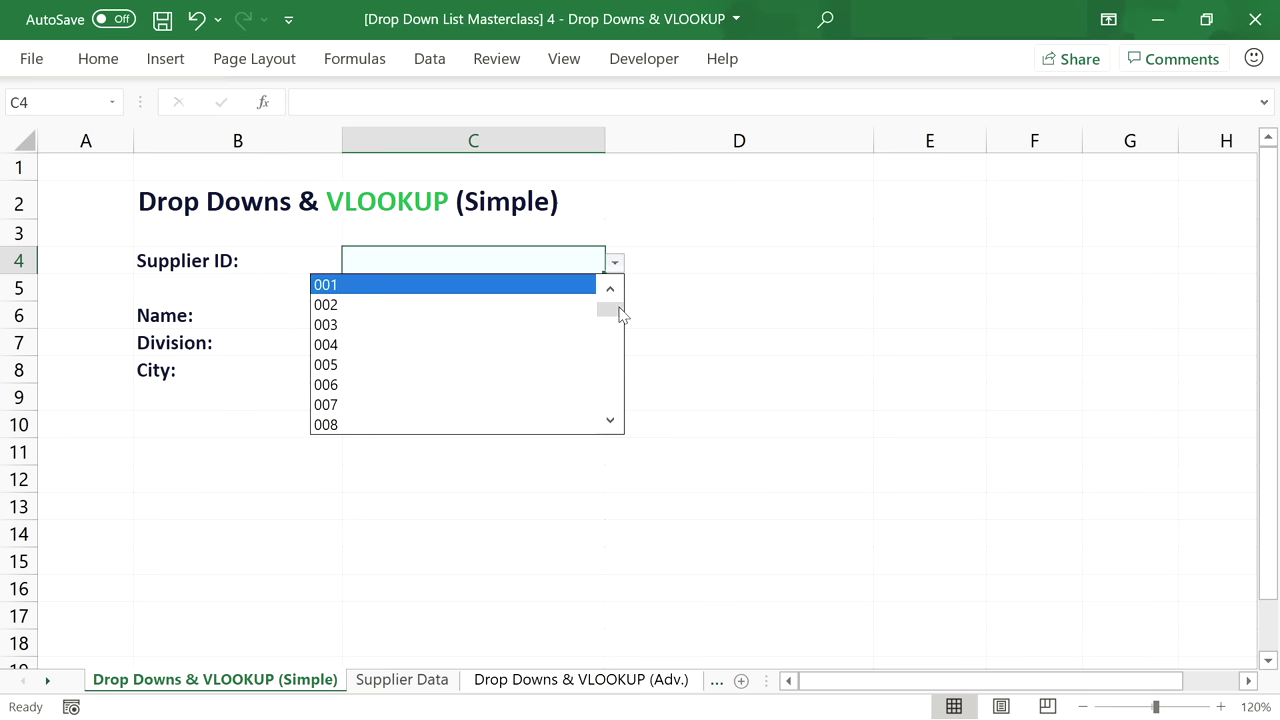
left_click_drag(619, 314, 610, 298)
left_click(486, 288)
left_click(615, 264)
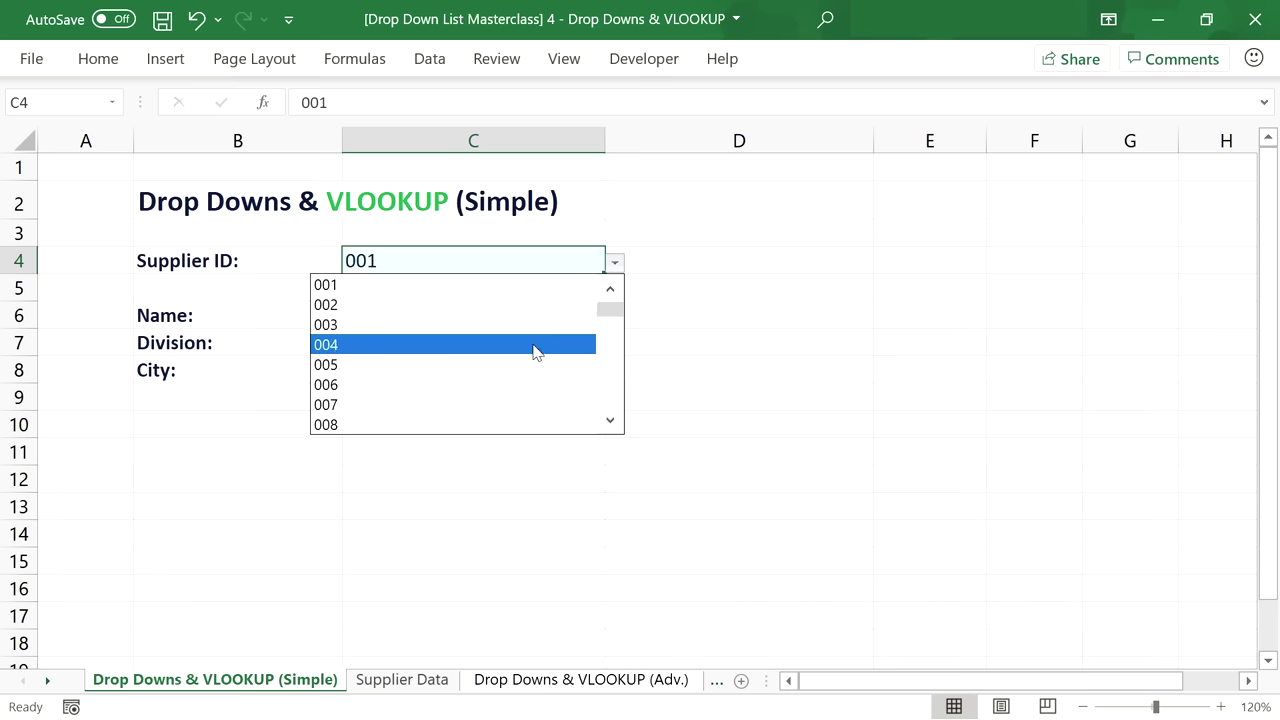
left_click(534, 350)
left_click(615, 262)
left_click(550, 267)
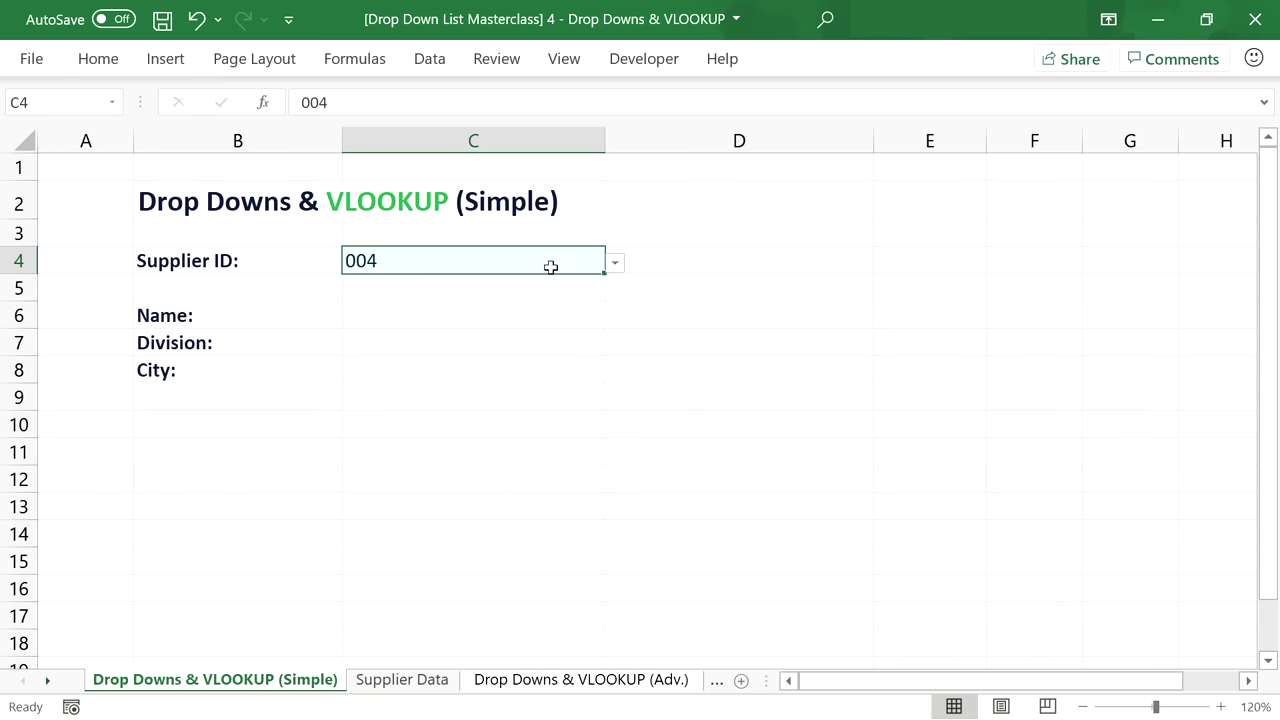
key("Delete")
Enter =VLOOKUP(C4,'Supplier Data'!B4:E100000,2,FALSE) in C6 to return the supplier name.
left_click(486, 313)
type("=")
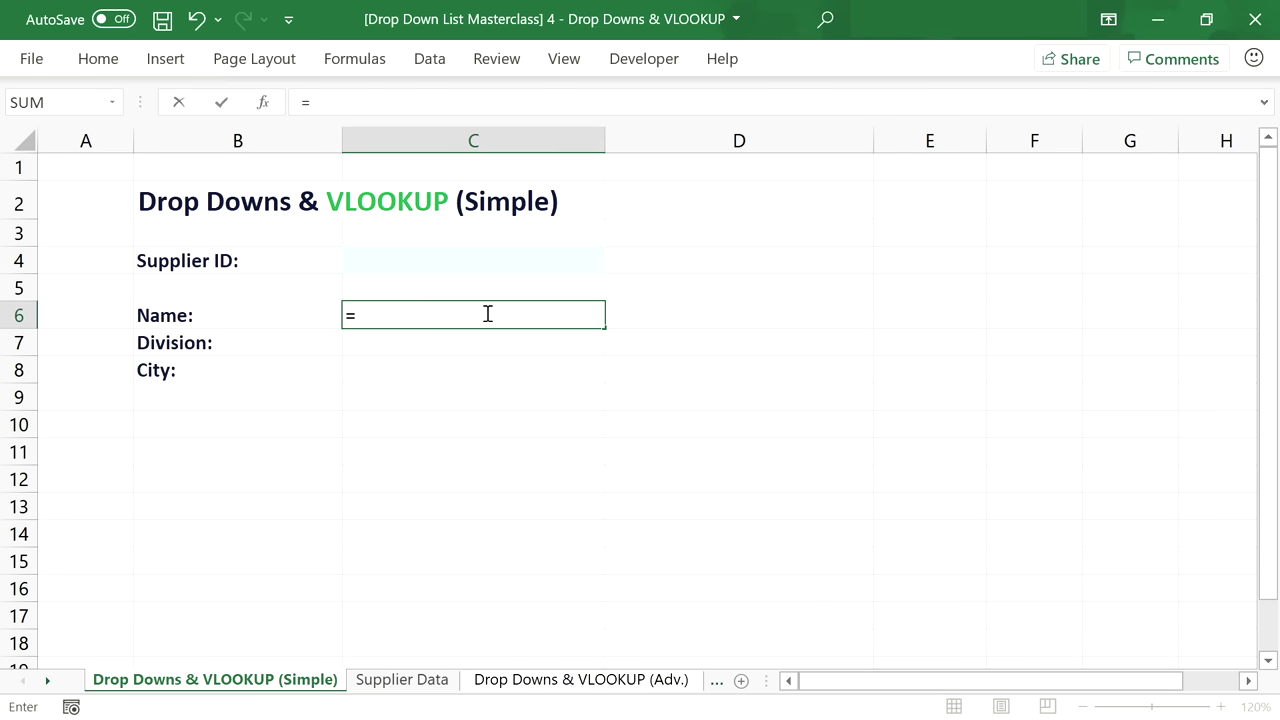
type("VLO")
key("BackSpace")
type("L")
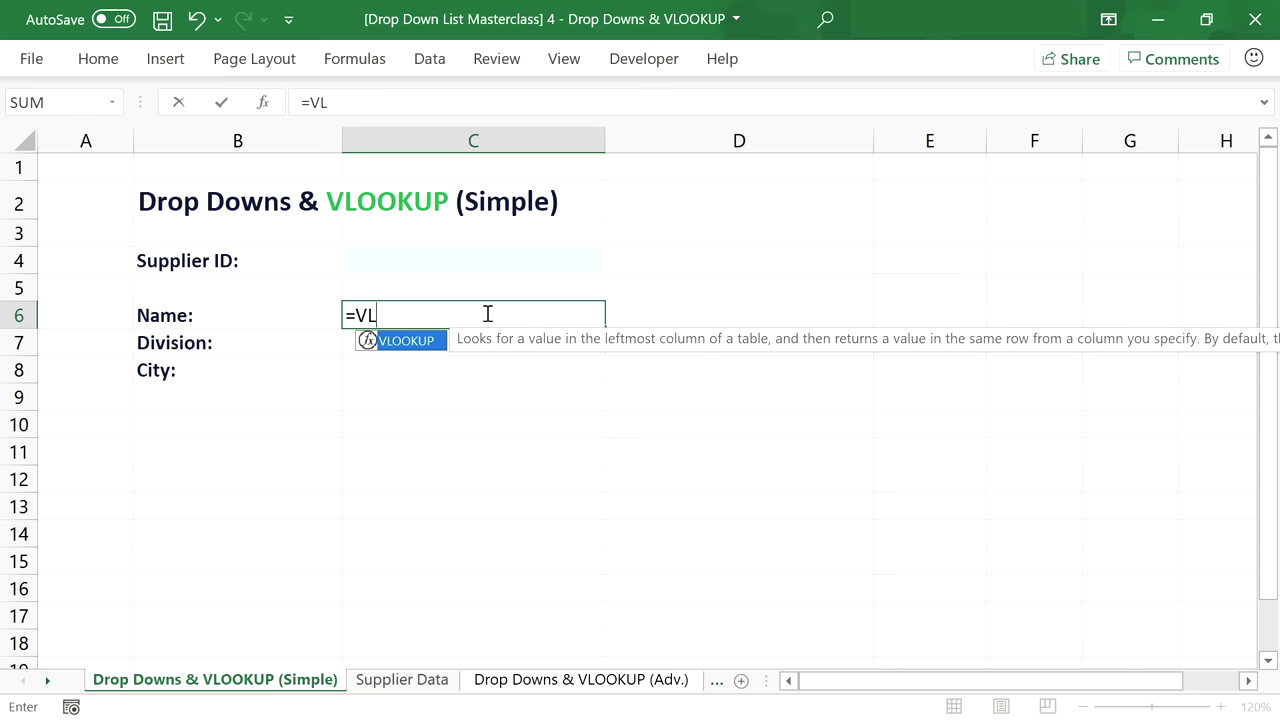
type("OOKUP(")
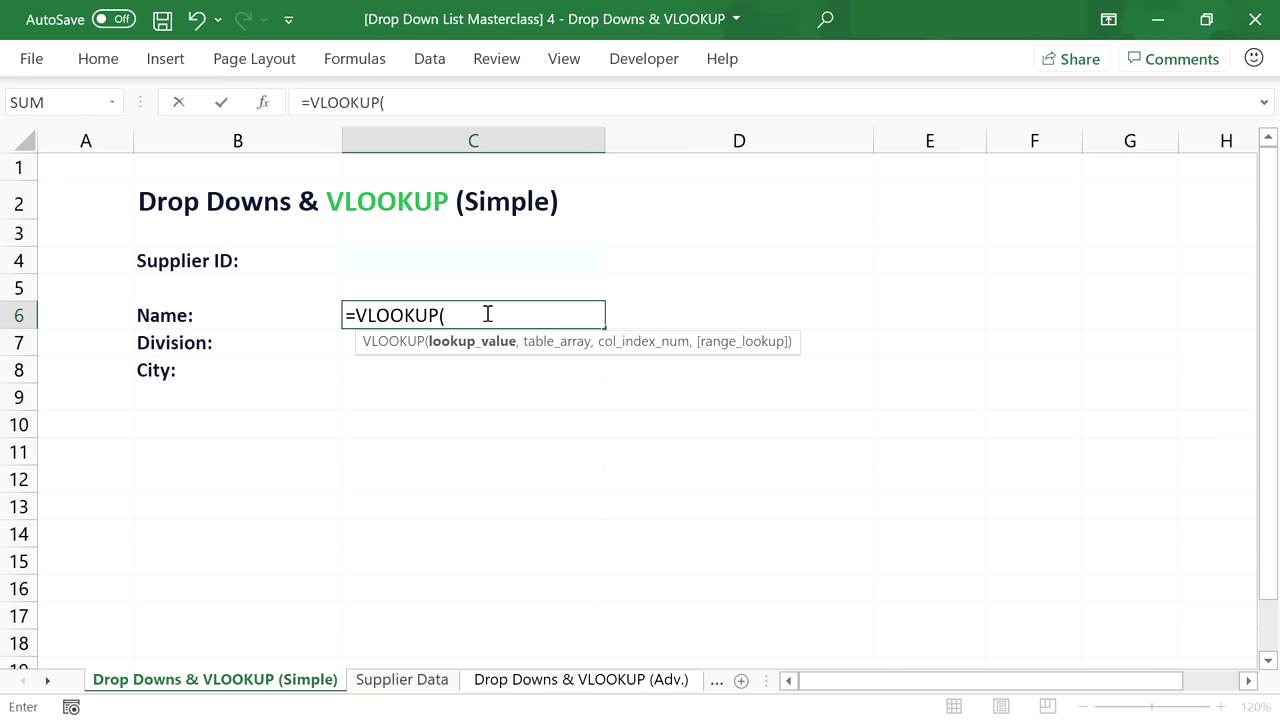
left_click(455, 258)
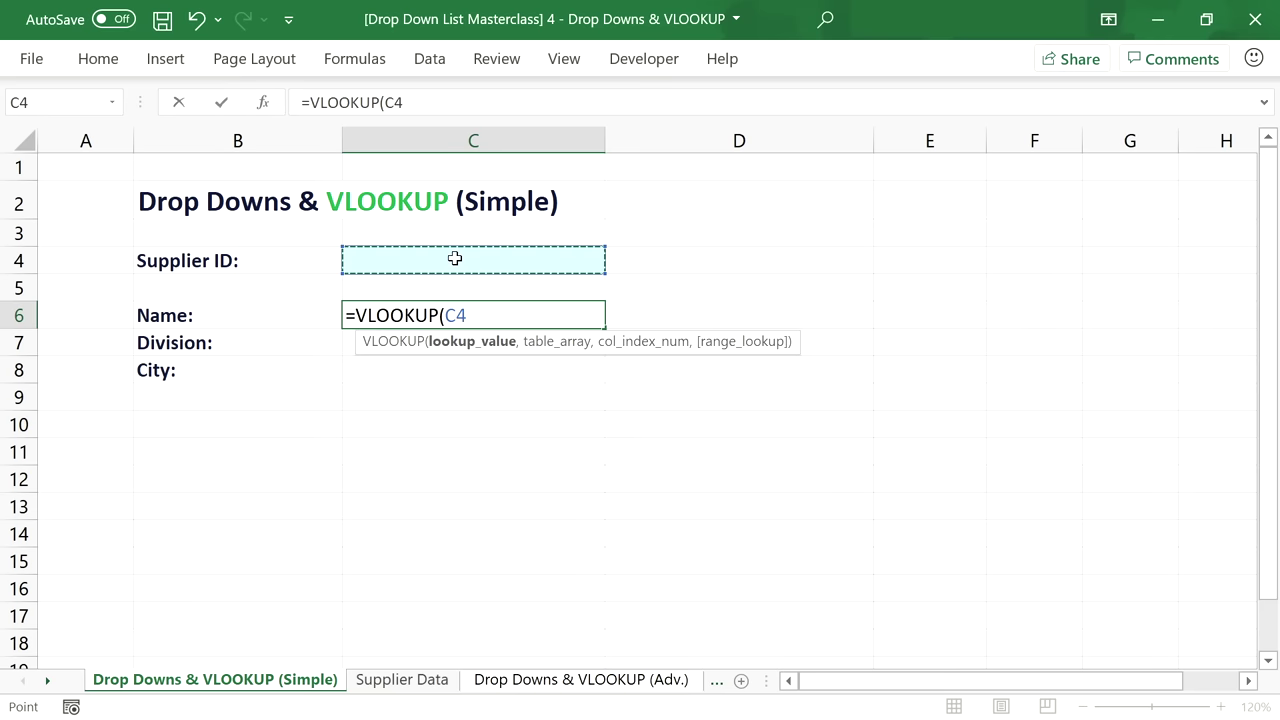
type(",")
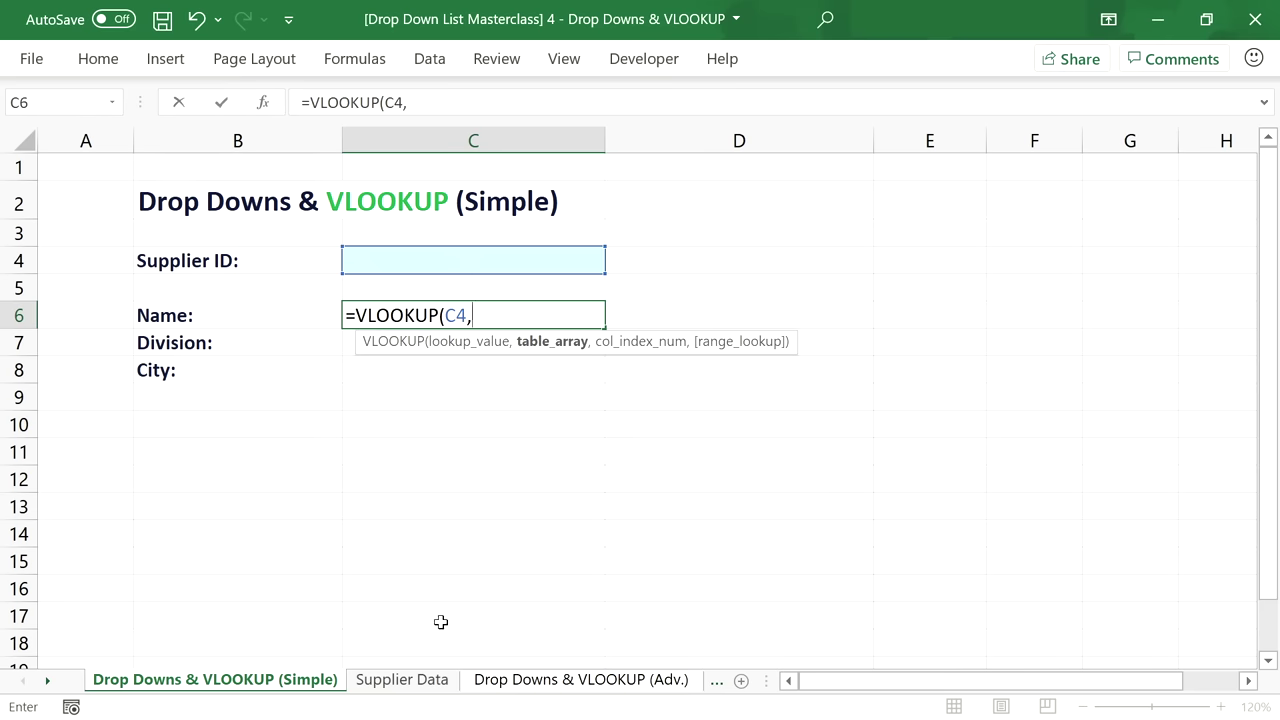
left_click(391, 680)
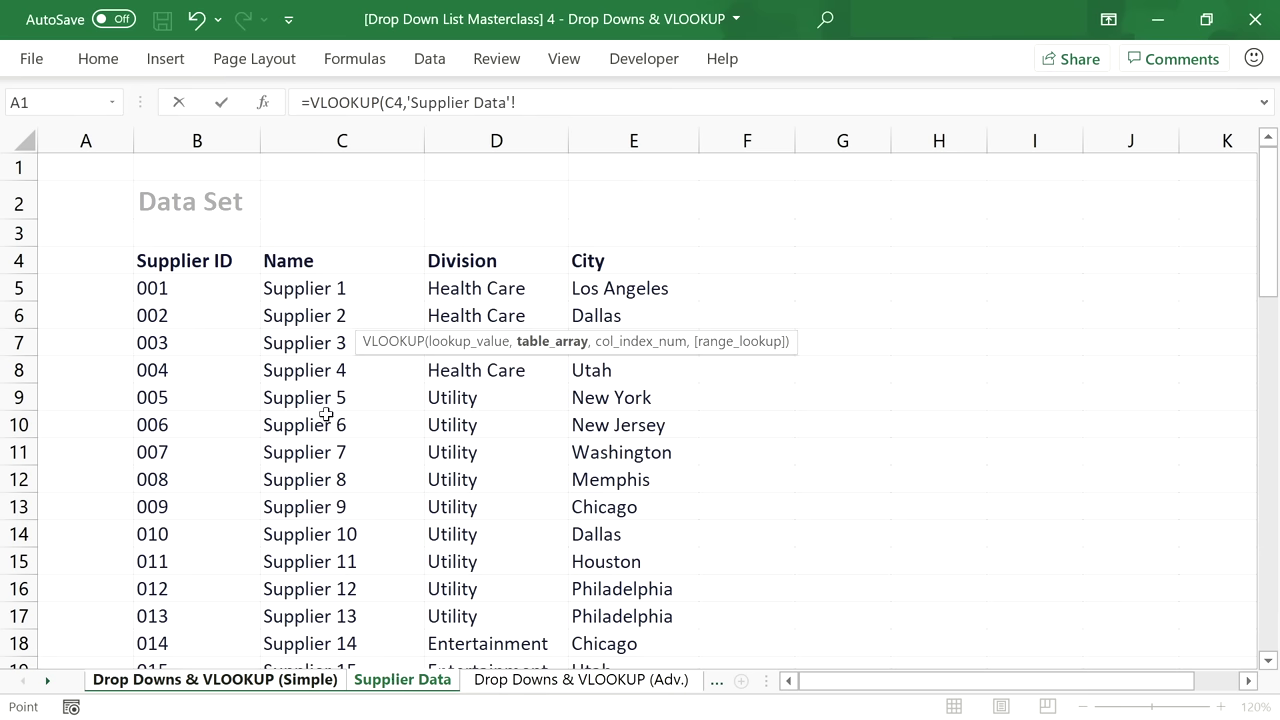
left_click(219, 262)
key("shift+Right")
key("shift+Right")
key("shift+Right")
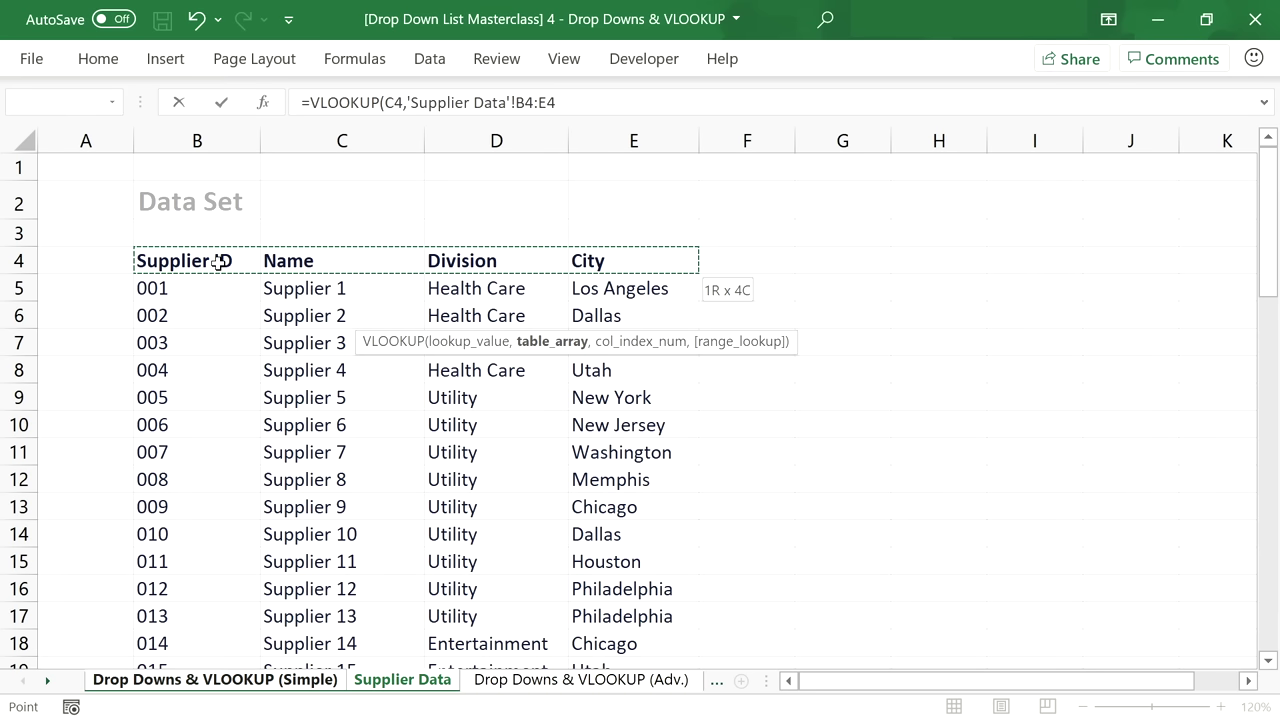
left_click(562, 101)
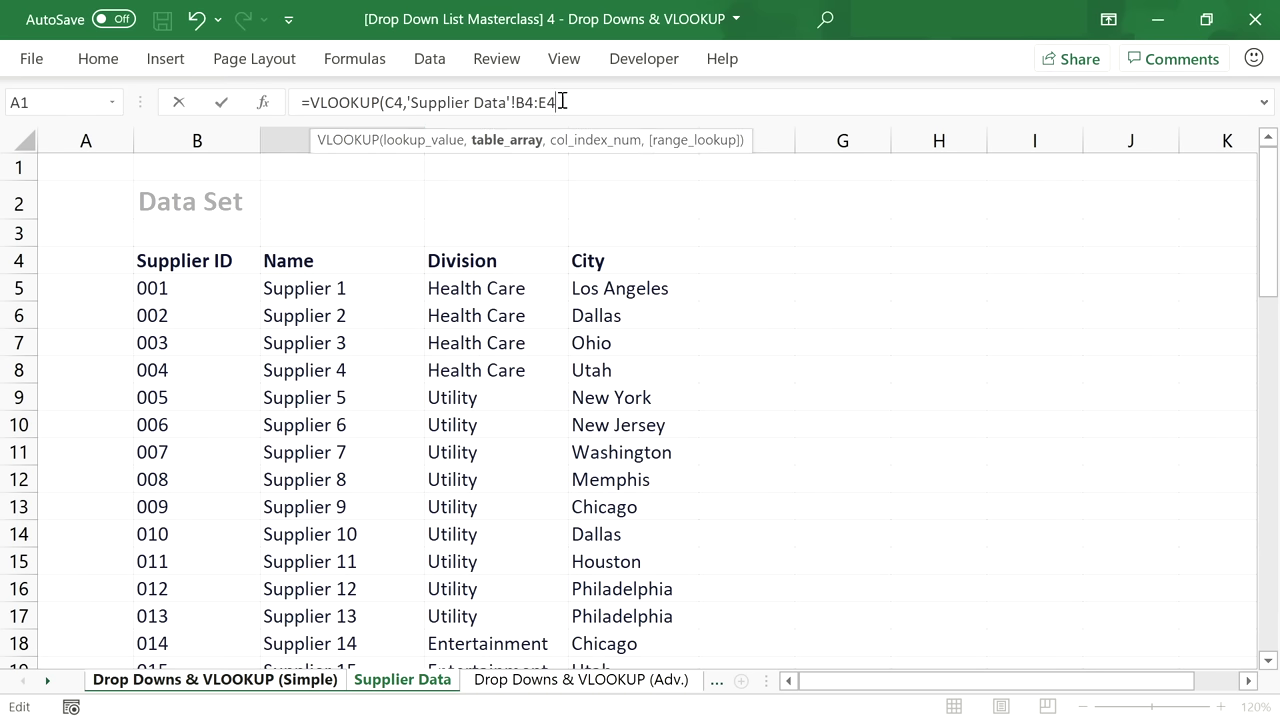
key("BackSpace")
type("100000,")
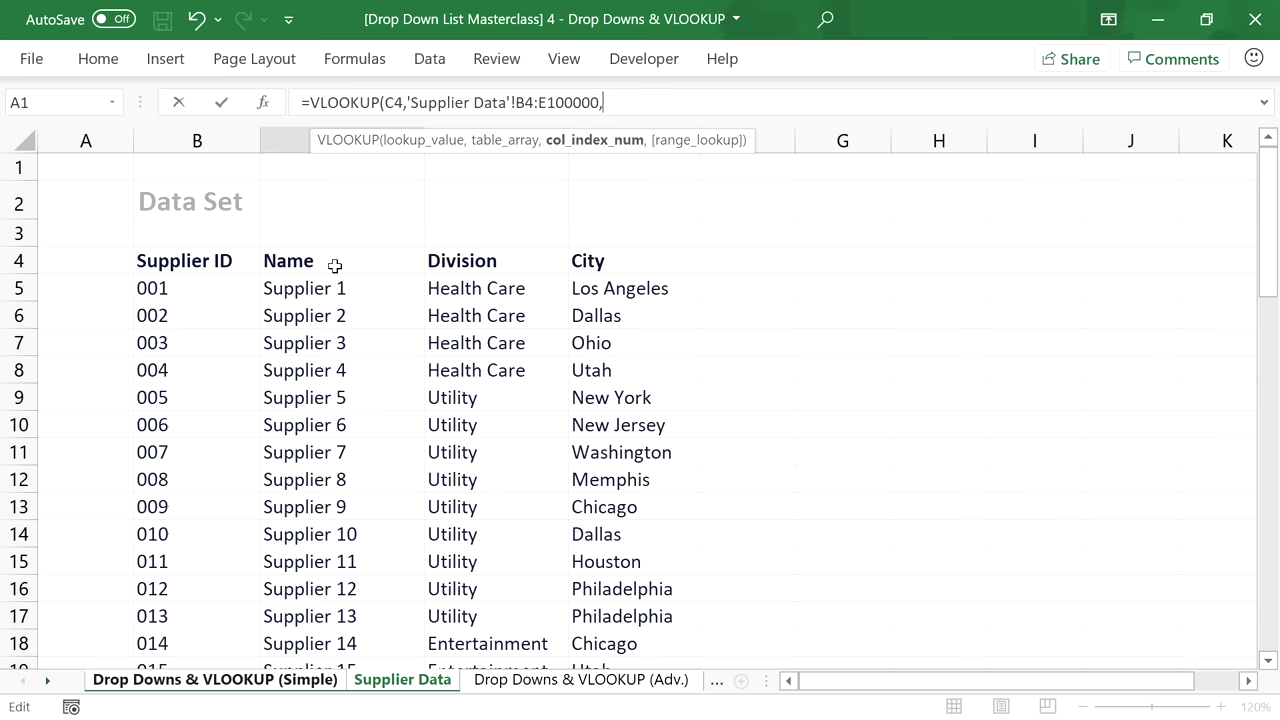
type("2,")
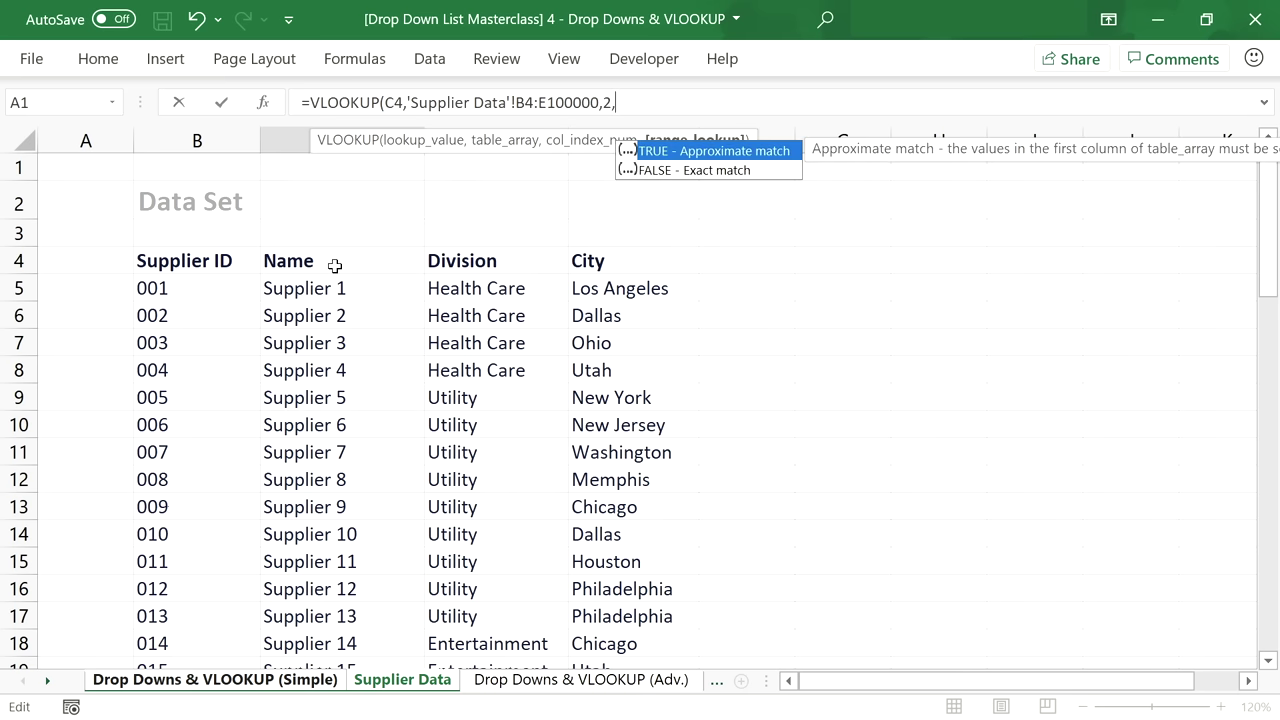
type("FALSE)")
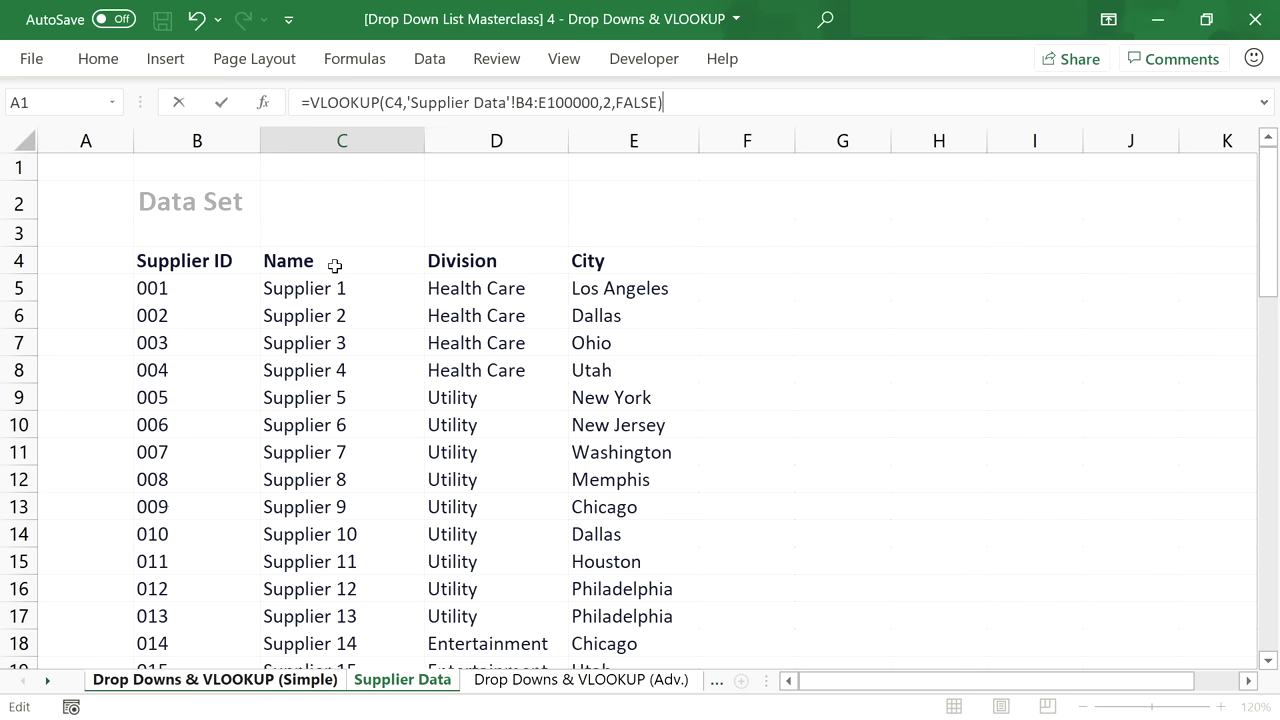
key("Return")
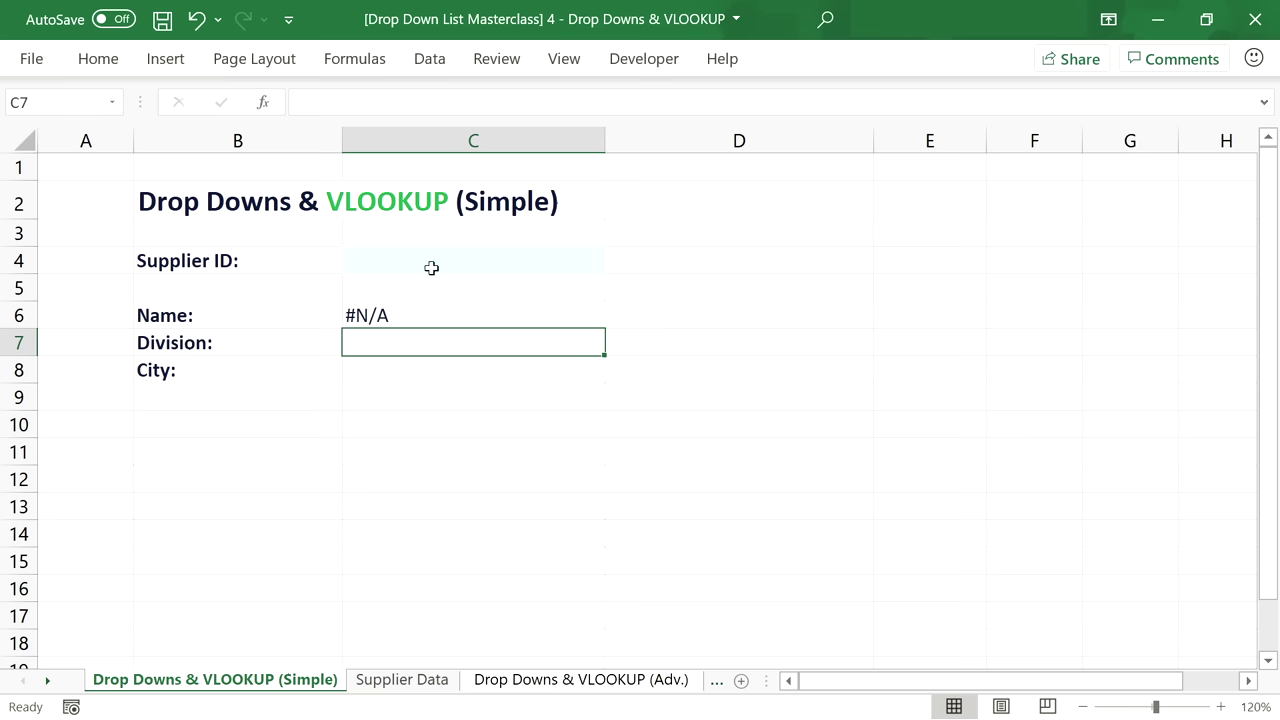
Wrap C6's lookup in IFNA so it shows "No Data" instead of #N/A.
left_click(452, 318)
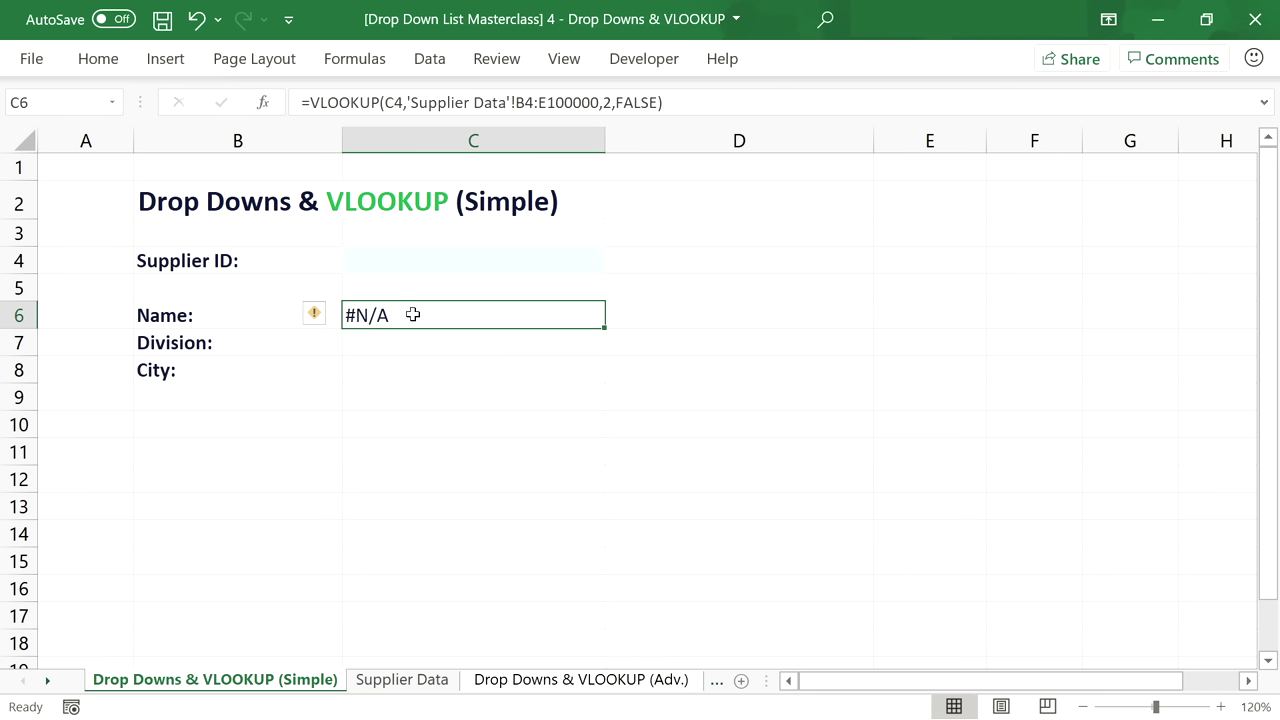
left_click(314, 101)
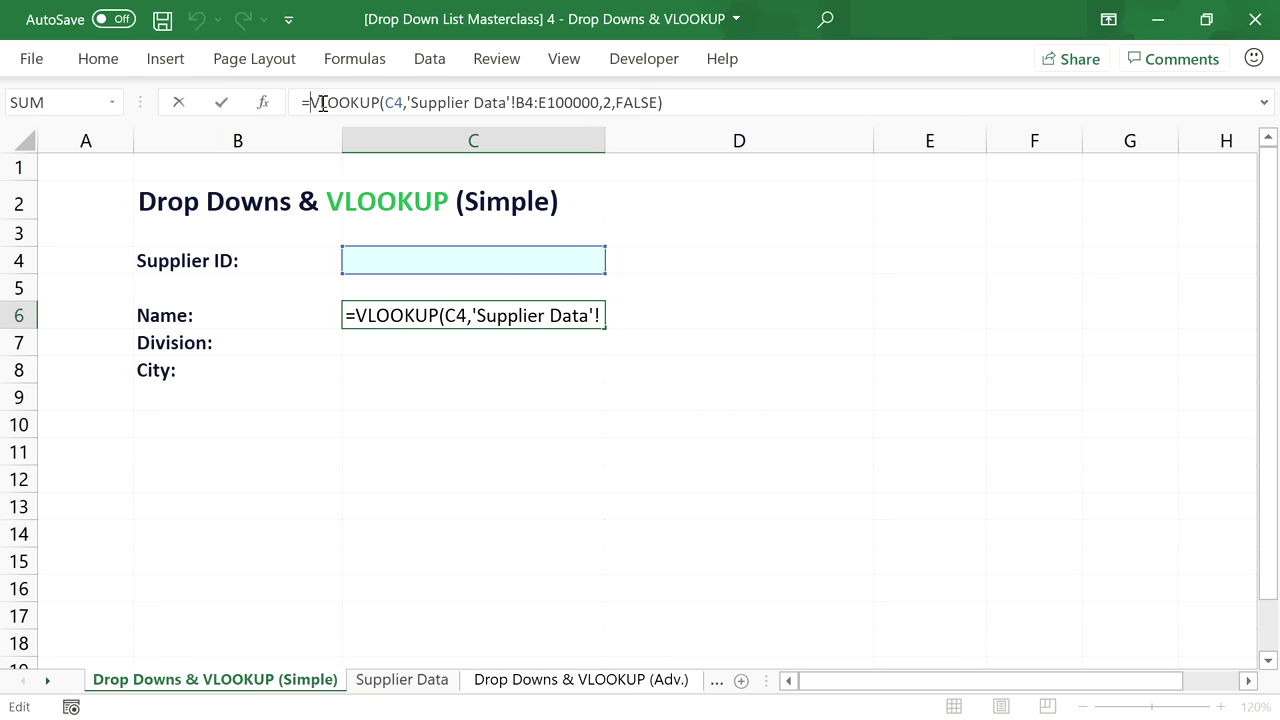
type("I")
type("FNA")
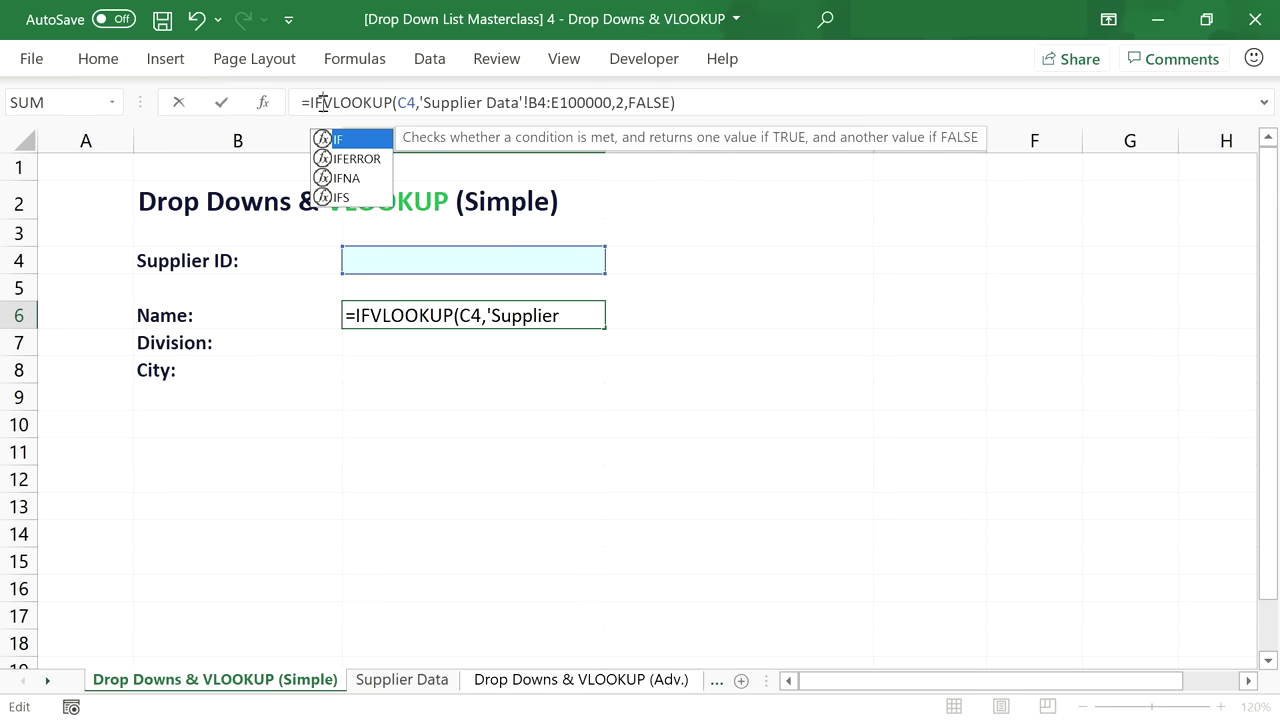
type("(")
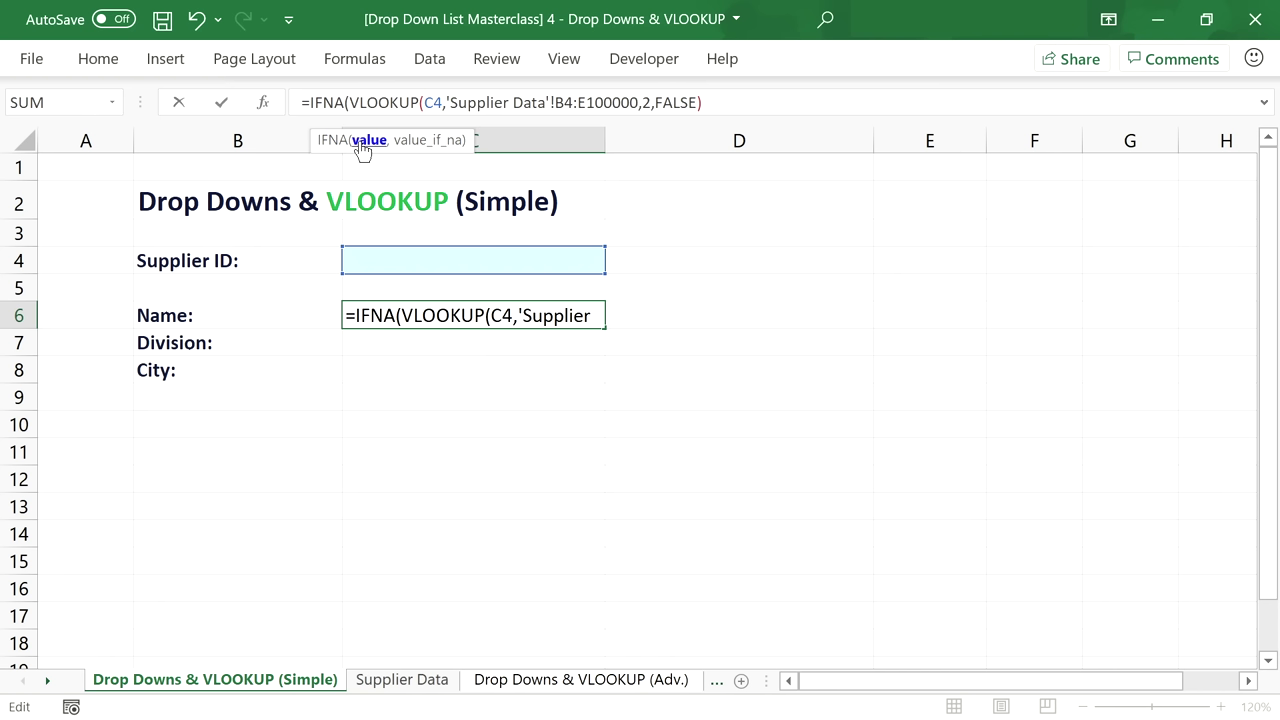
left_click(719, 97)
type(",")
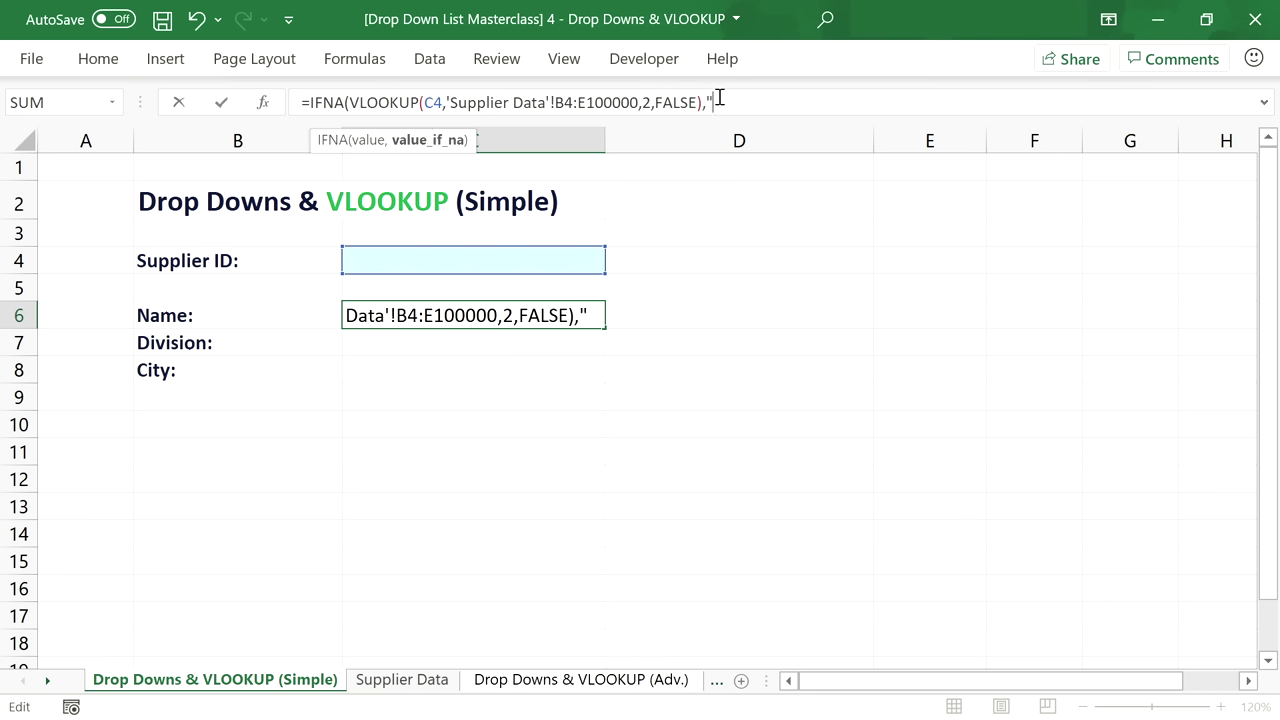
type("\"No Data")
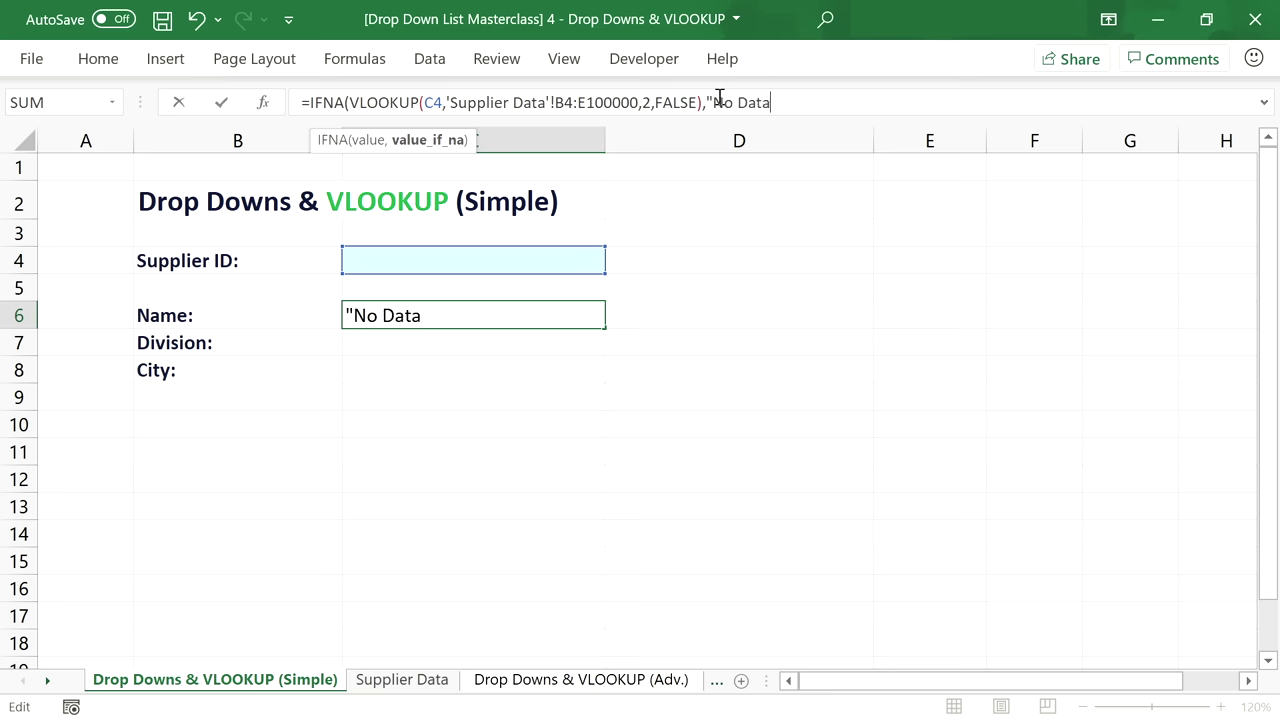
type("\")")
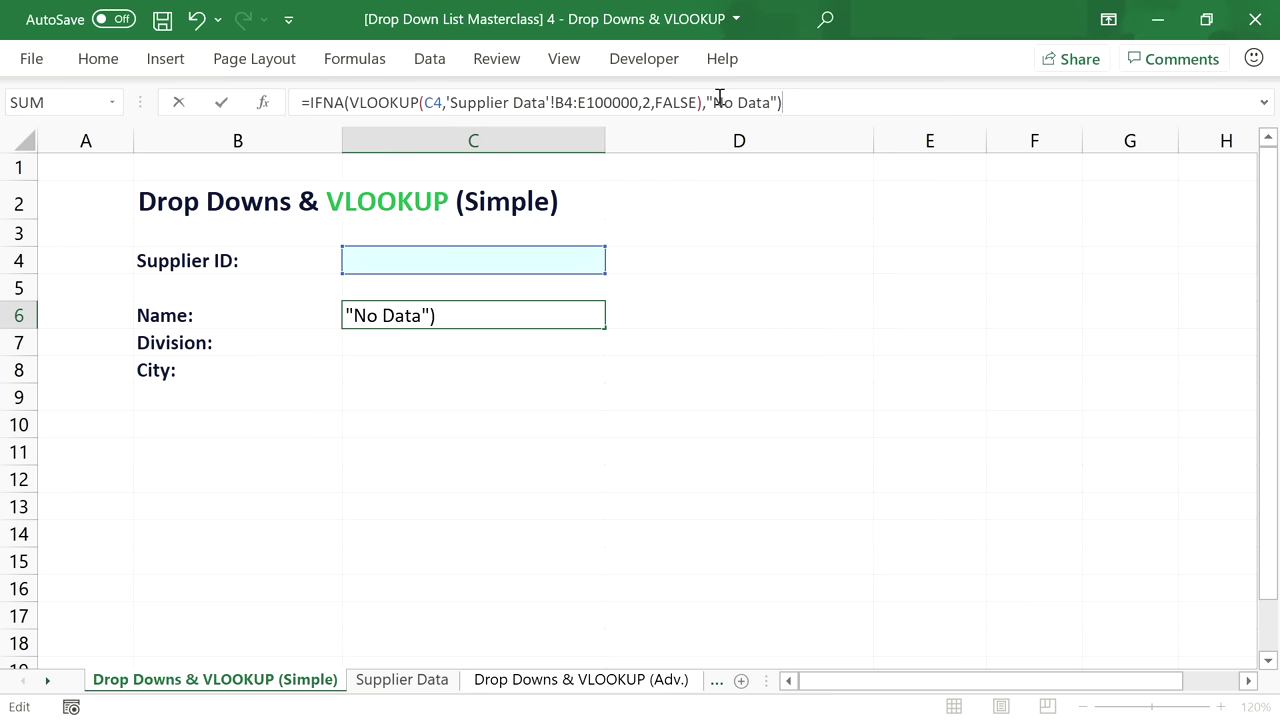
key("Return")
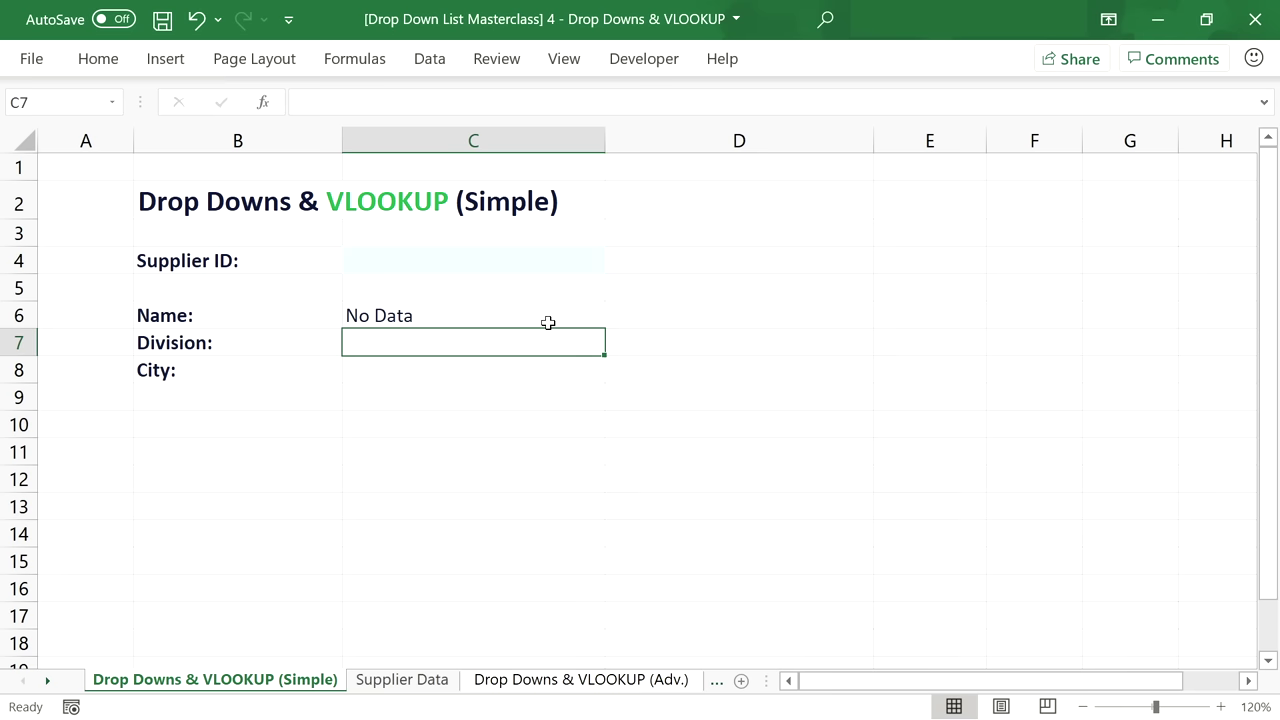
Copy the IFNA lookup into Division cell C7 with column index 3.
left_click(548, 322)
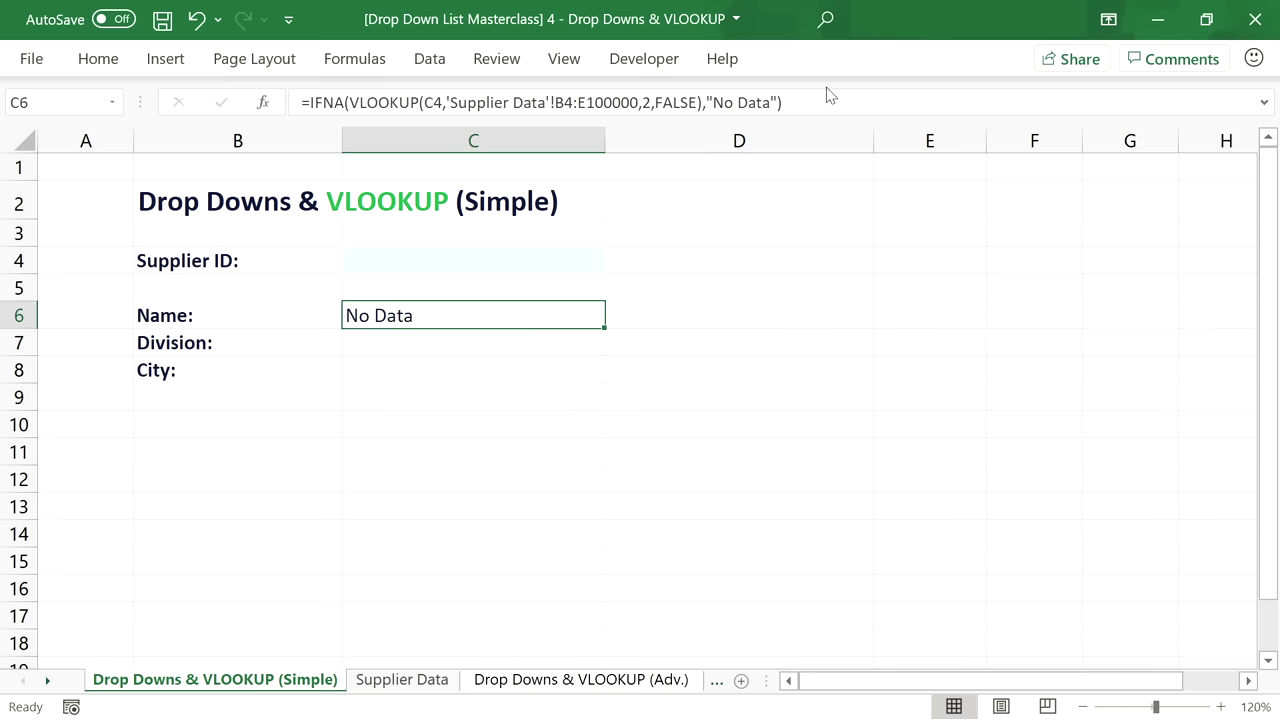
left_click_drag(810, 104, 278, 124)
key("ctrl+c")
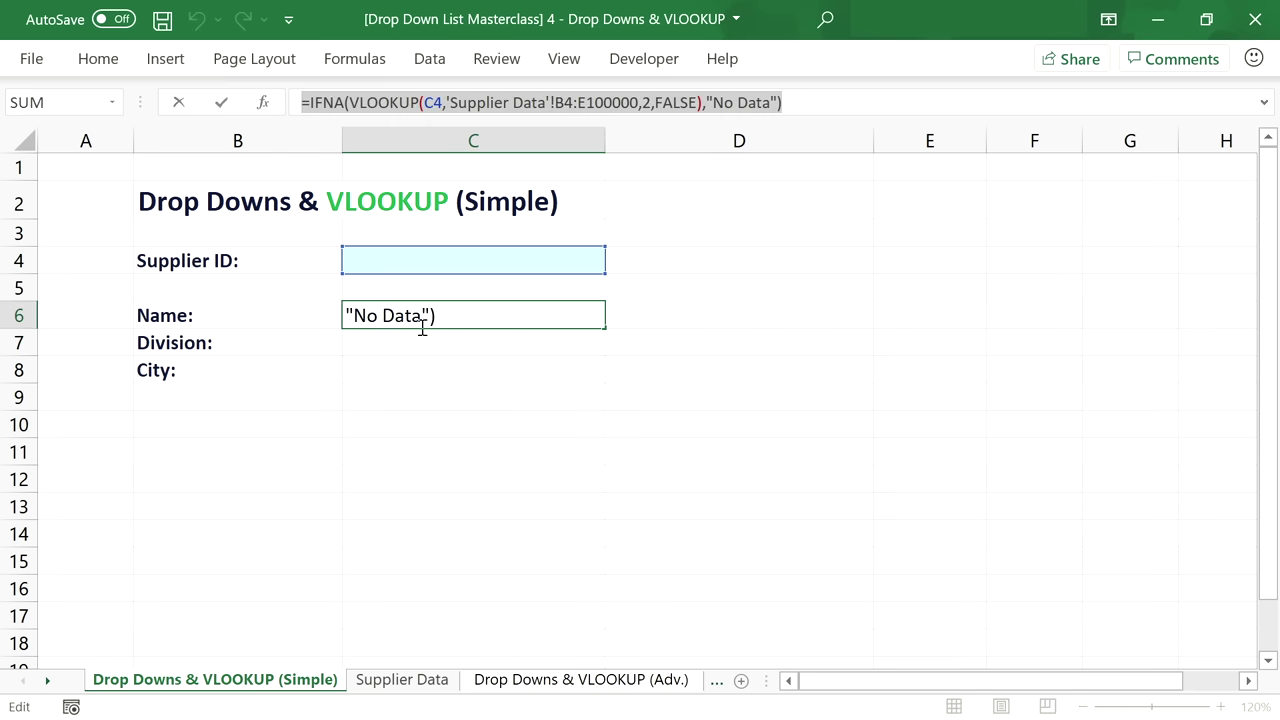
key("Escape")
left_click(434, 340)
left_click(434, 100)
key("ctrl+v")
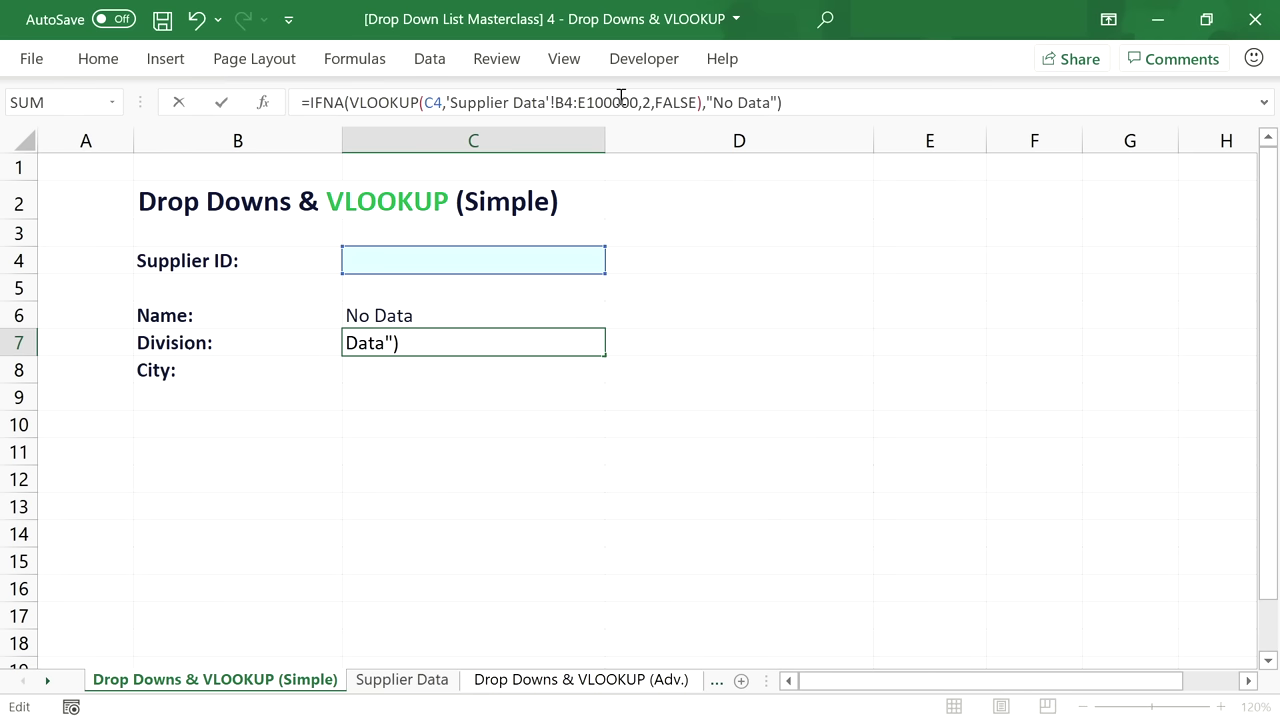
left_click(648, 102)
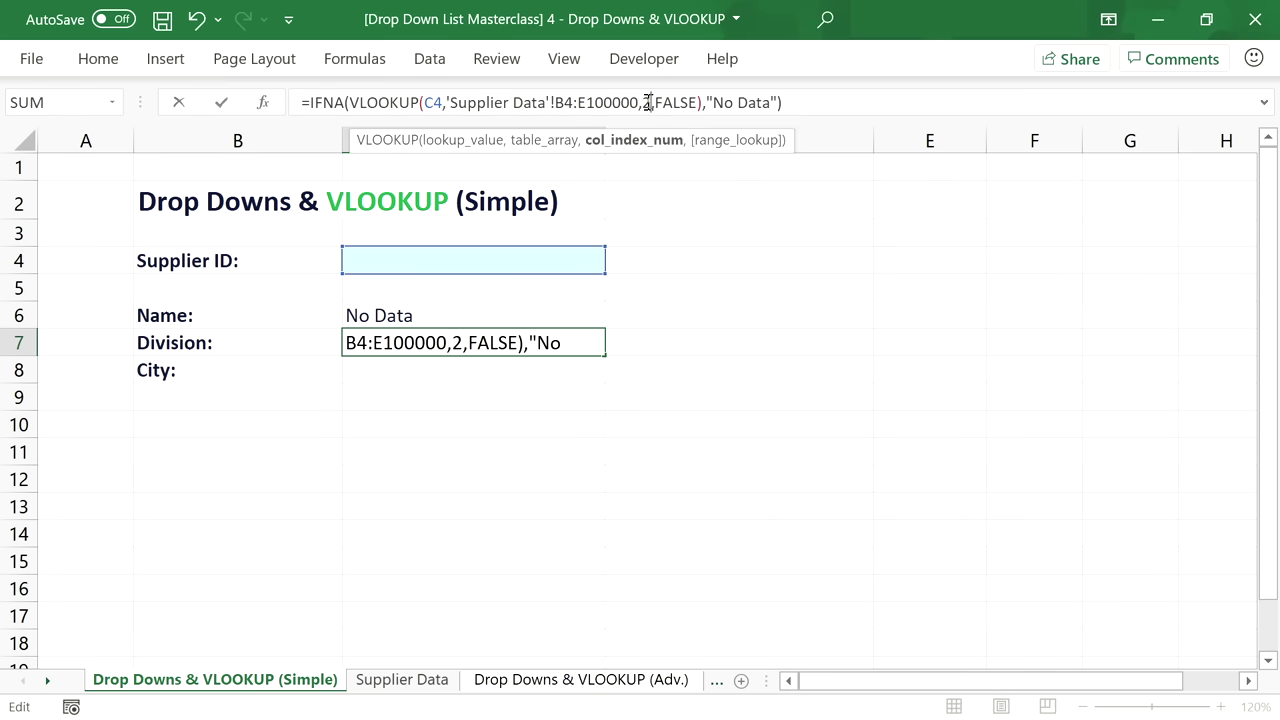
key("BackSpace")
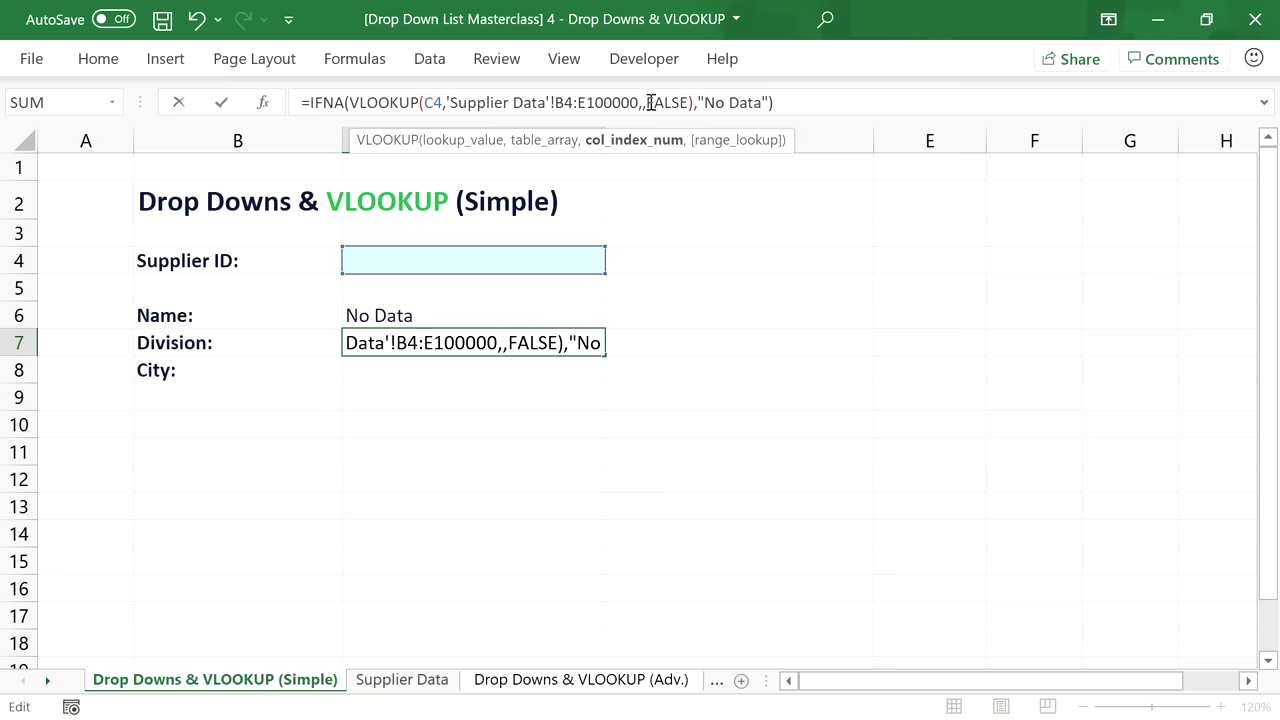
type("3")
key("Return")
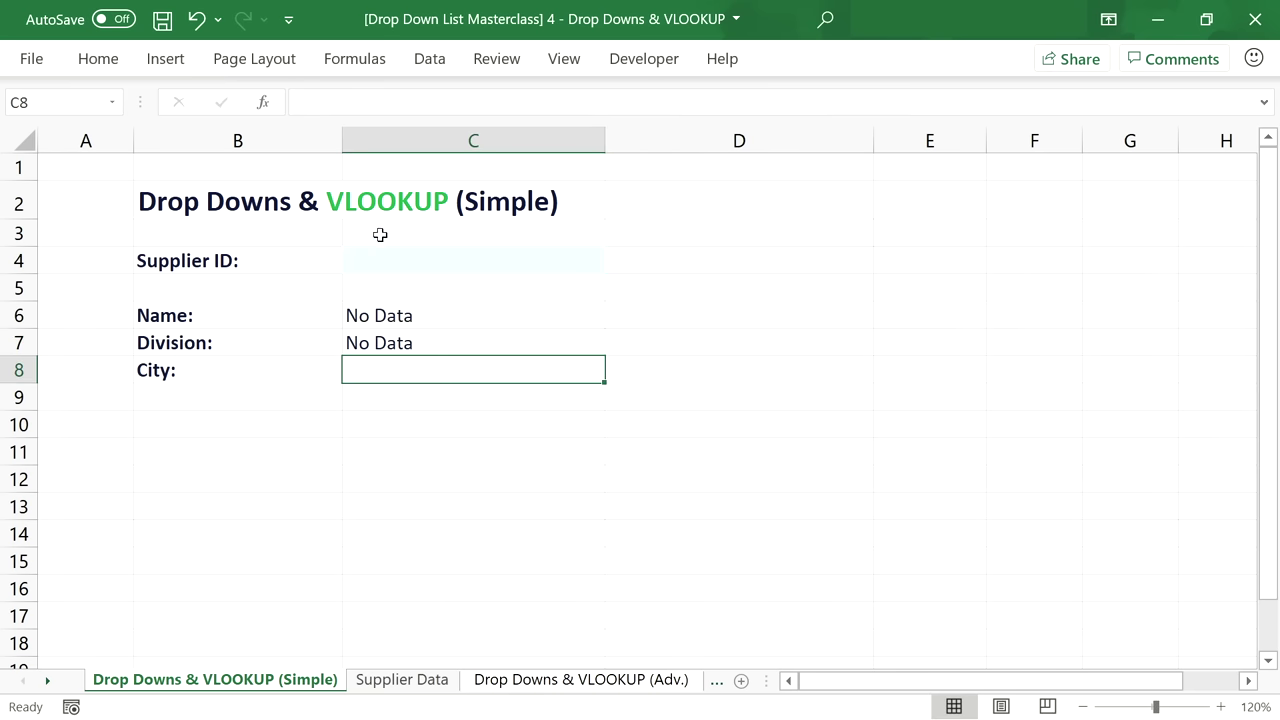
Paste the IFNA lookup into City cell C8 with column index 4.
left_click(369, 106)
key("ctrl+v")
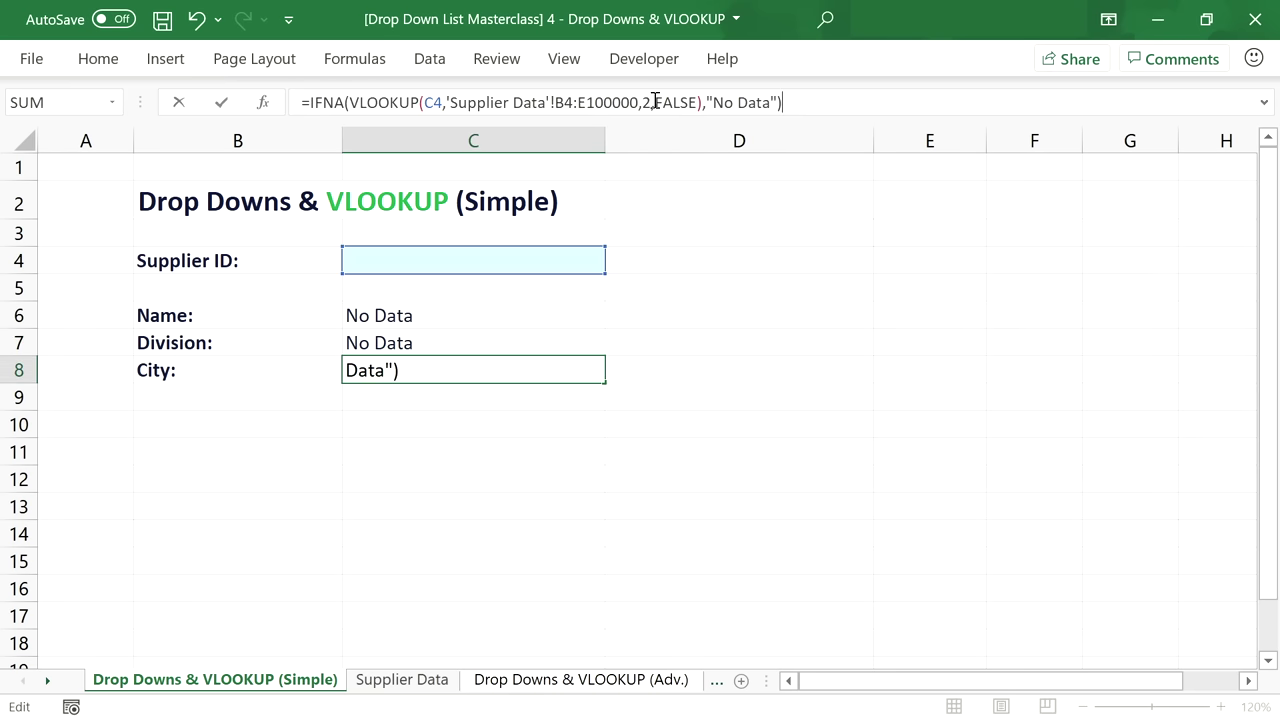
left_click(651, 102)
key("BackSpace")
type("4")
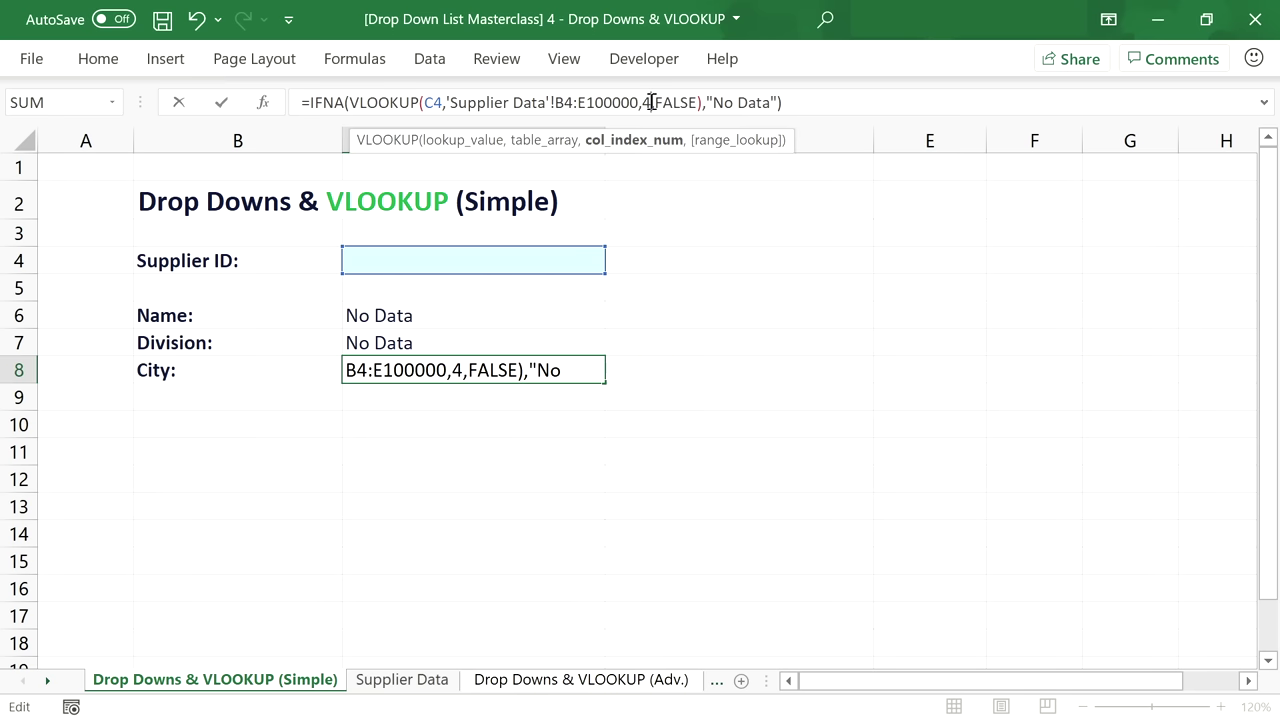
key("Return")
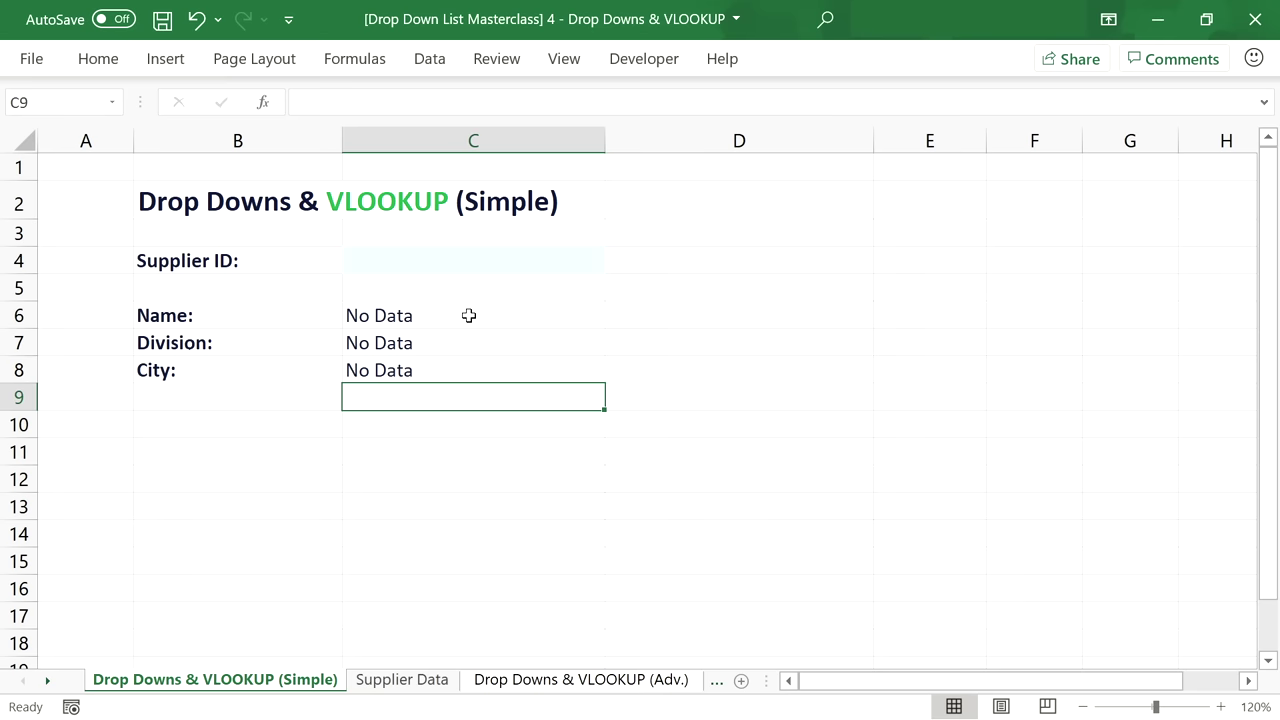
left_click(494, 262)
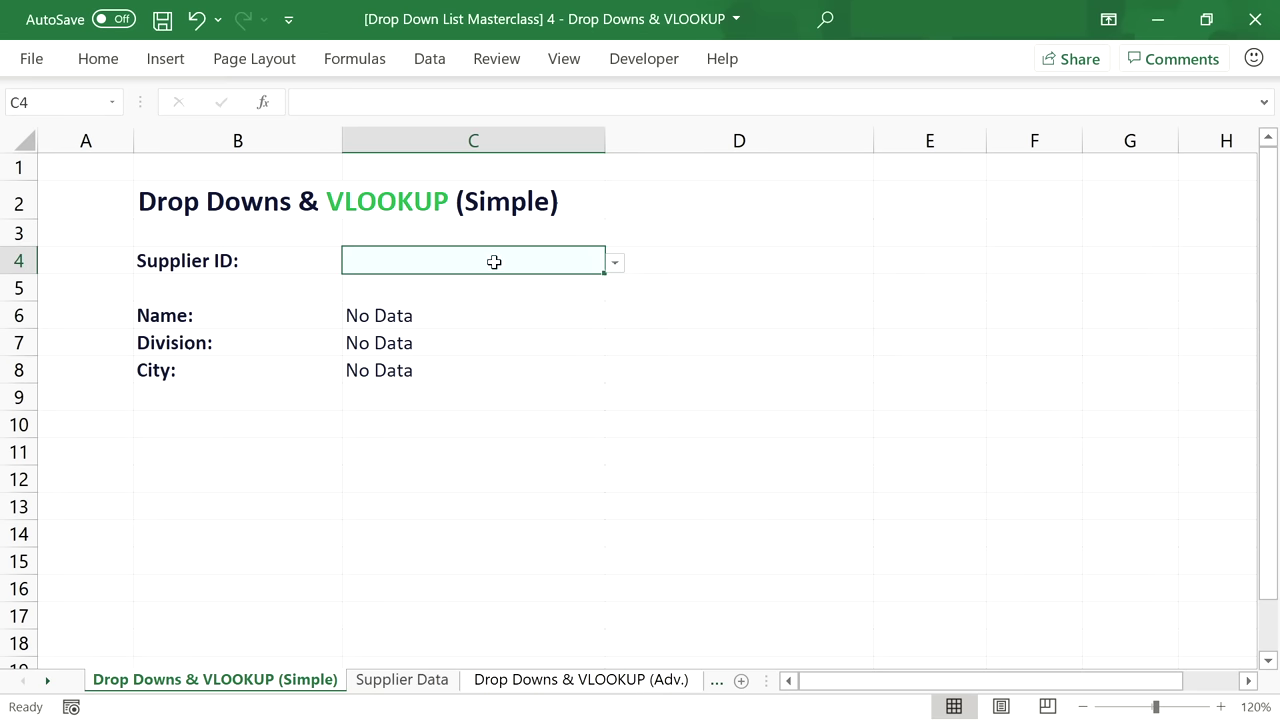
Test the Supplier ID with values 014, 019 and 025.
left_click(616, 263)
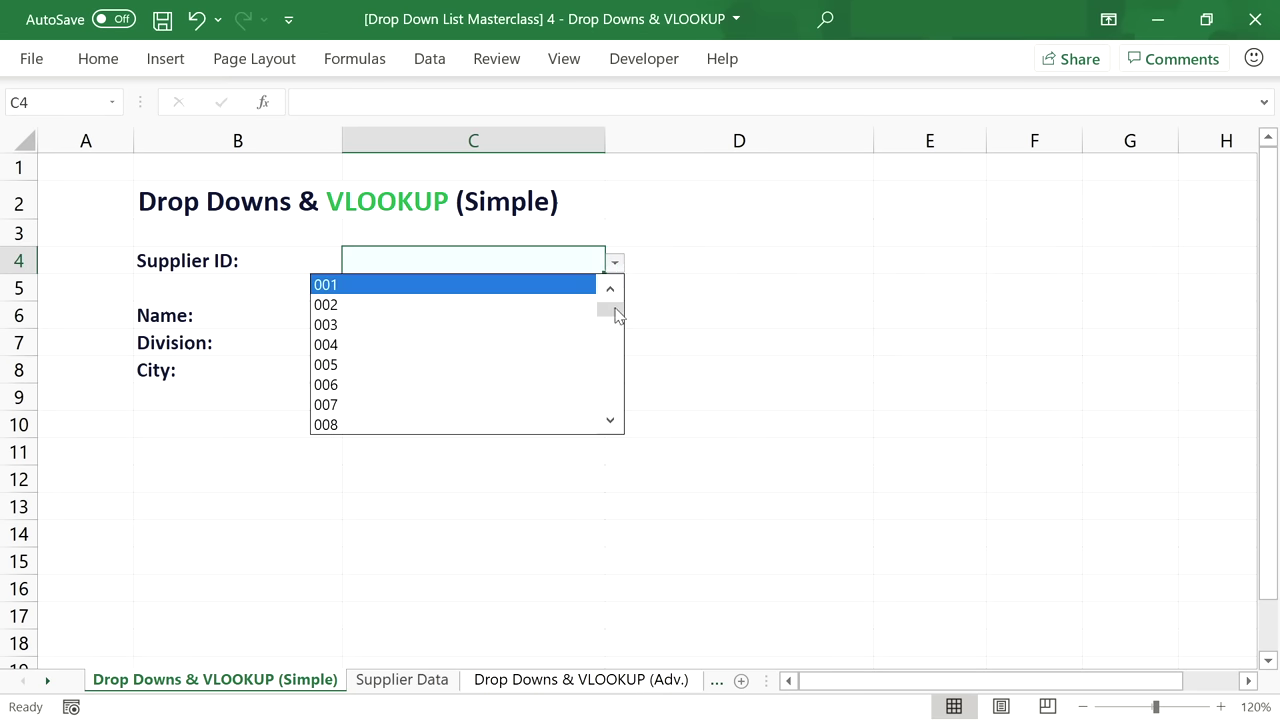
left_click_drag(617, 312, 614, 334)
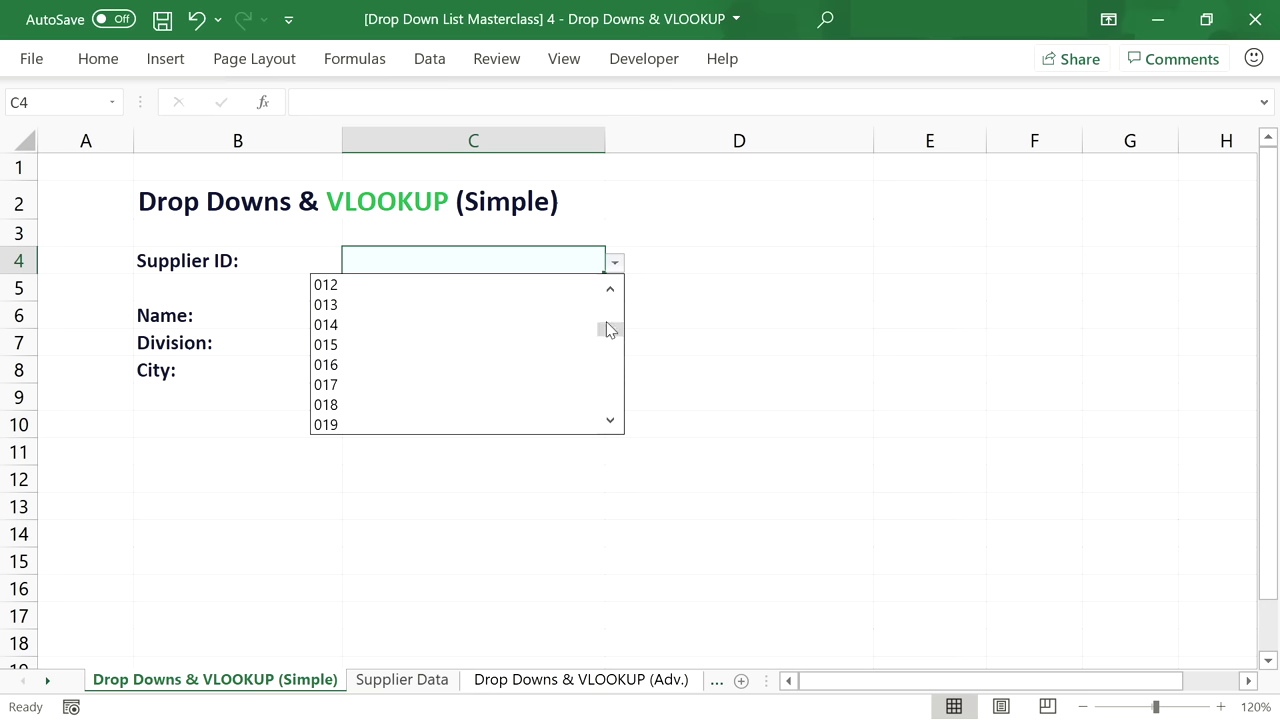
key("Escape")
type("014")
key("Return")
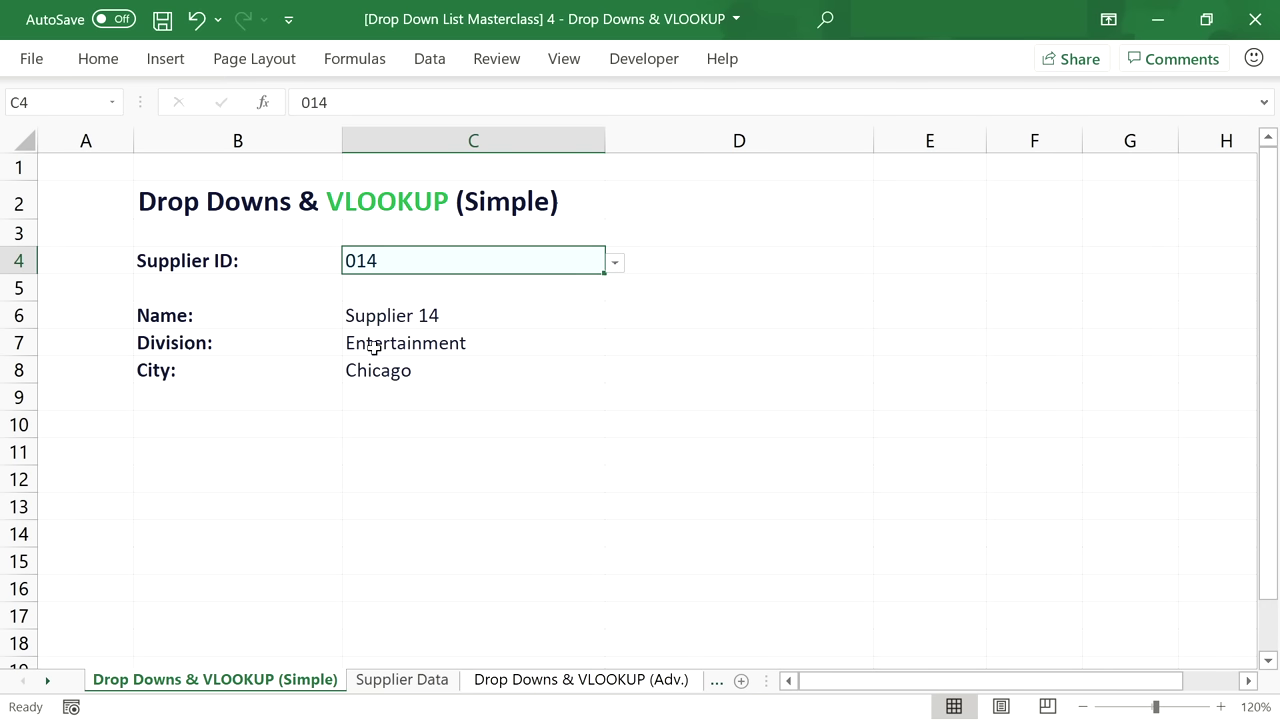
left_click(615, 264)
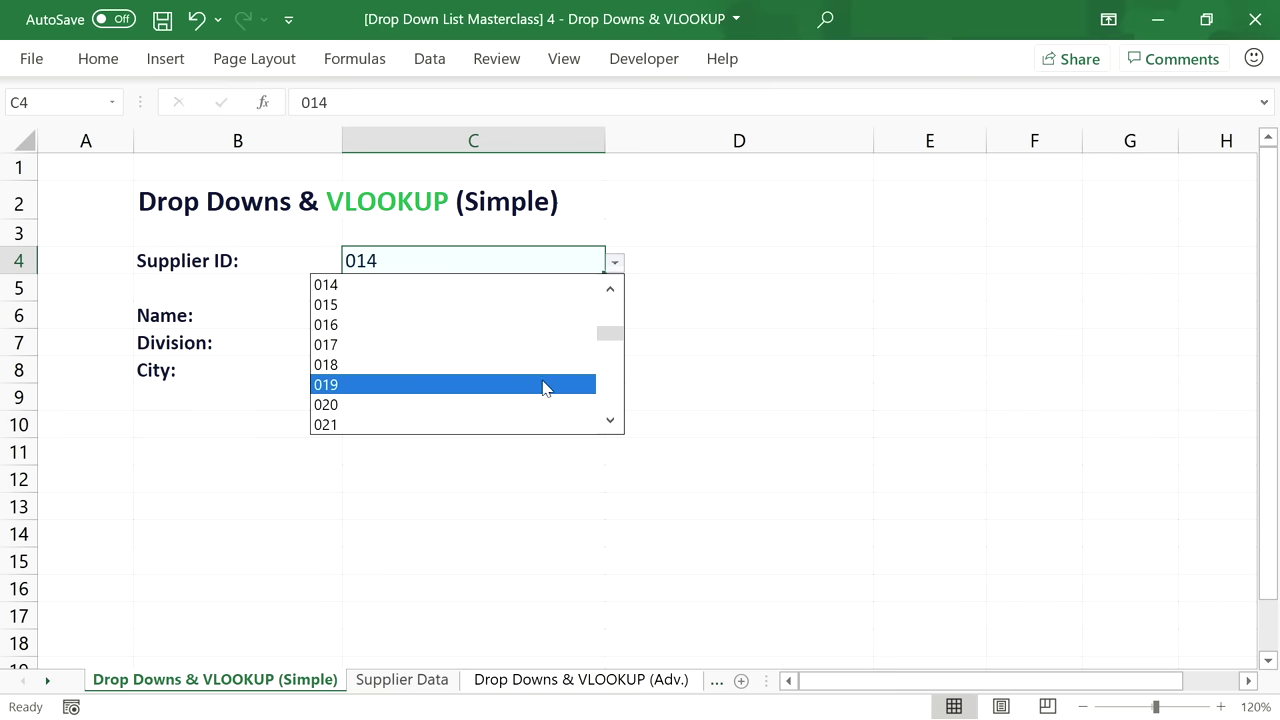
left_click(543, 385)
left_click(615, 264)
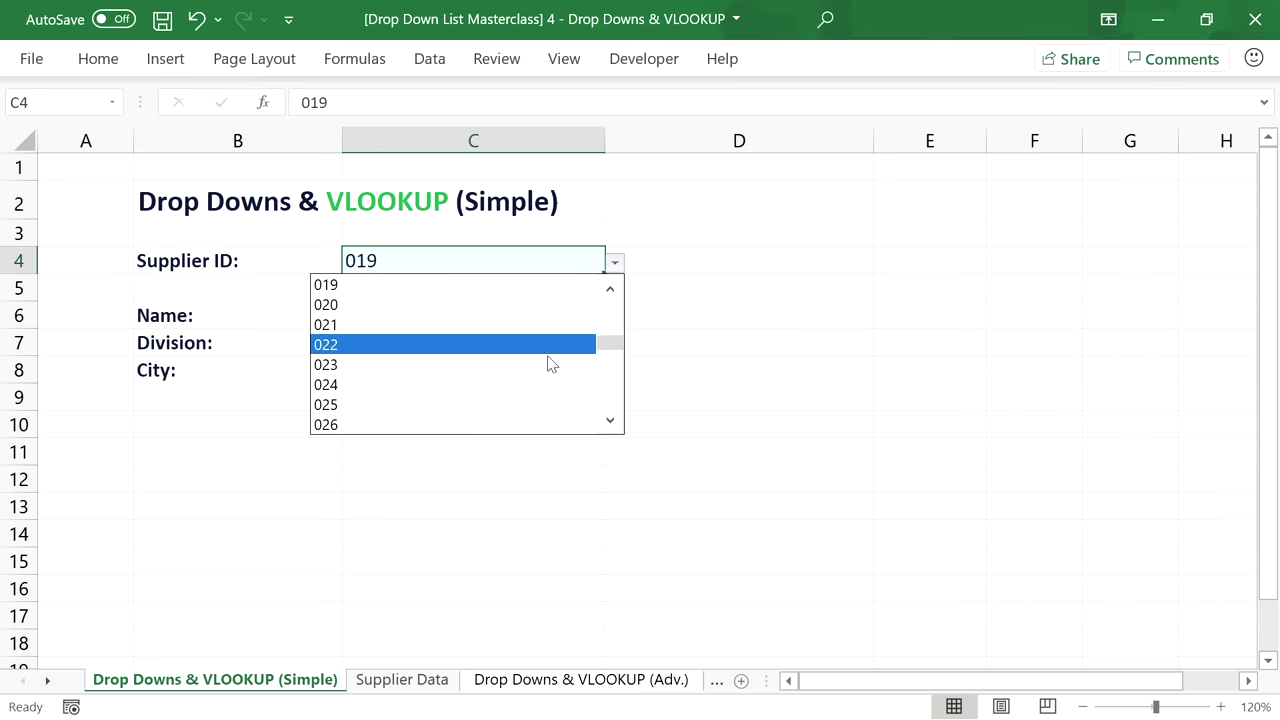
left_click(531, 405)
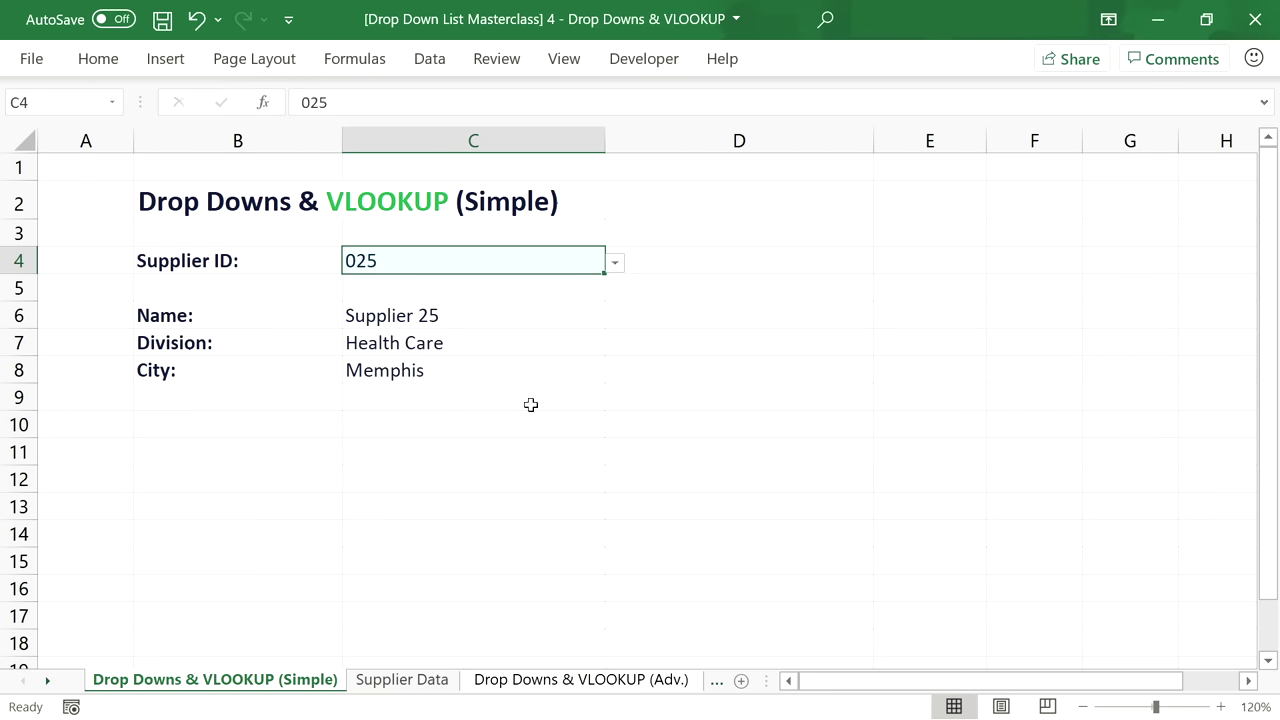
Choose supplier IDs 040 and then 052, then go to the Drop Downs & VLOOKUP (Adv.) sheet.
left_click(612, 266)
left_click_drag(616, 355, 618, 375)
left_click(523, 404)
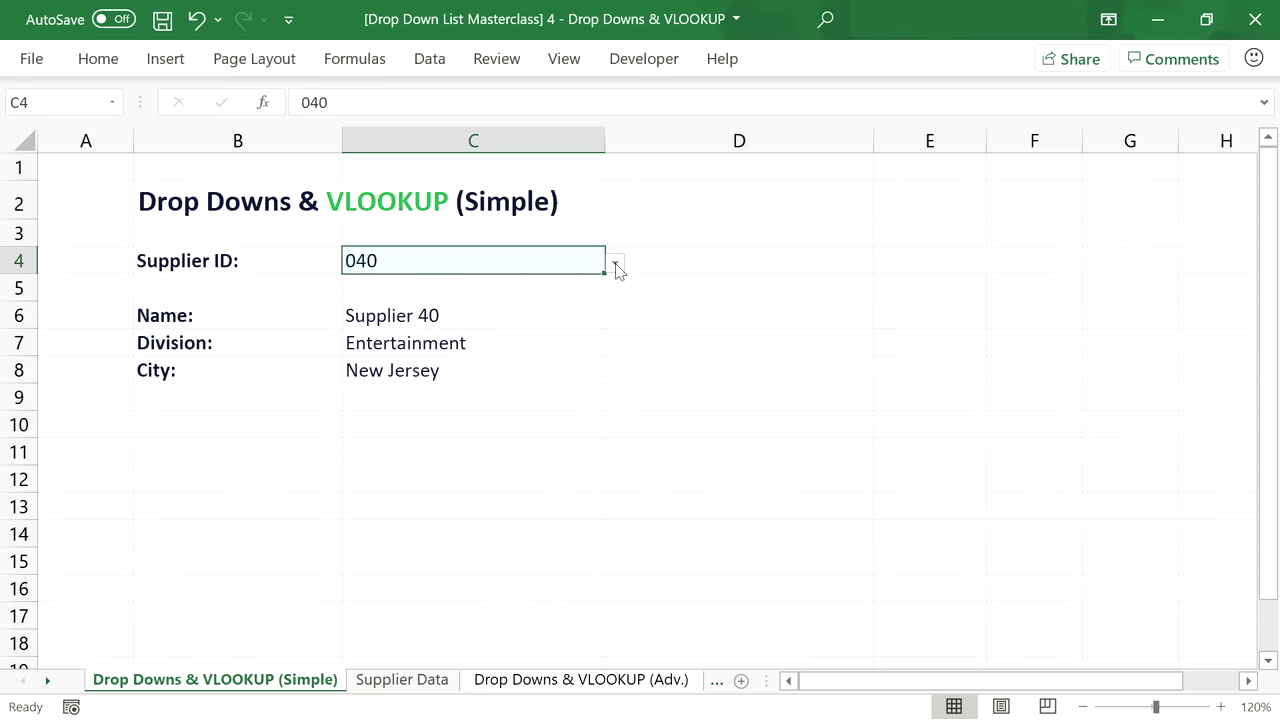
left_click(614, 266)
left_click_drag(603, 380, 605, 408)
left_click(492, 403)
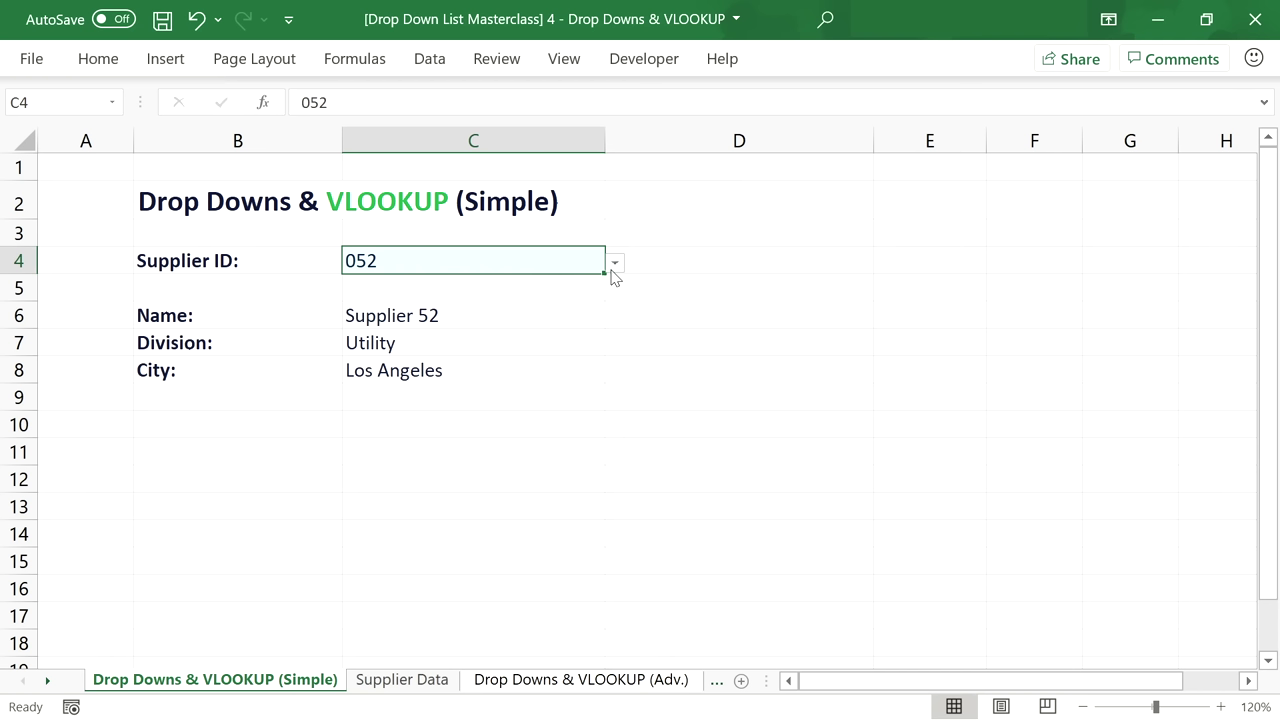
left_click(605, 680)
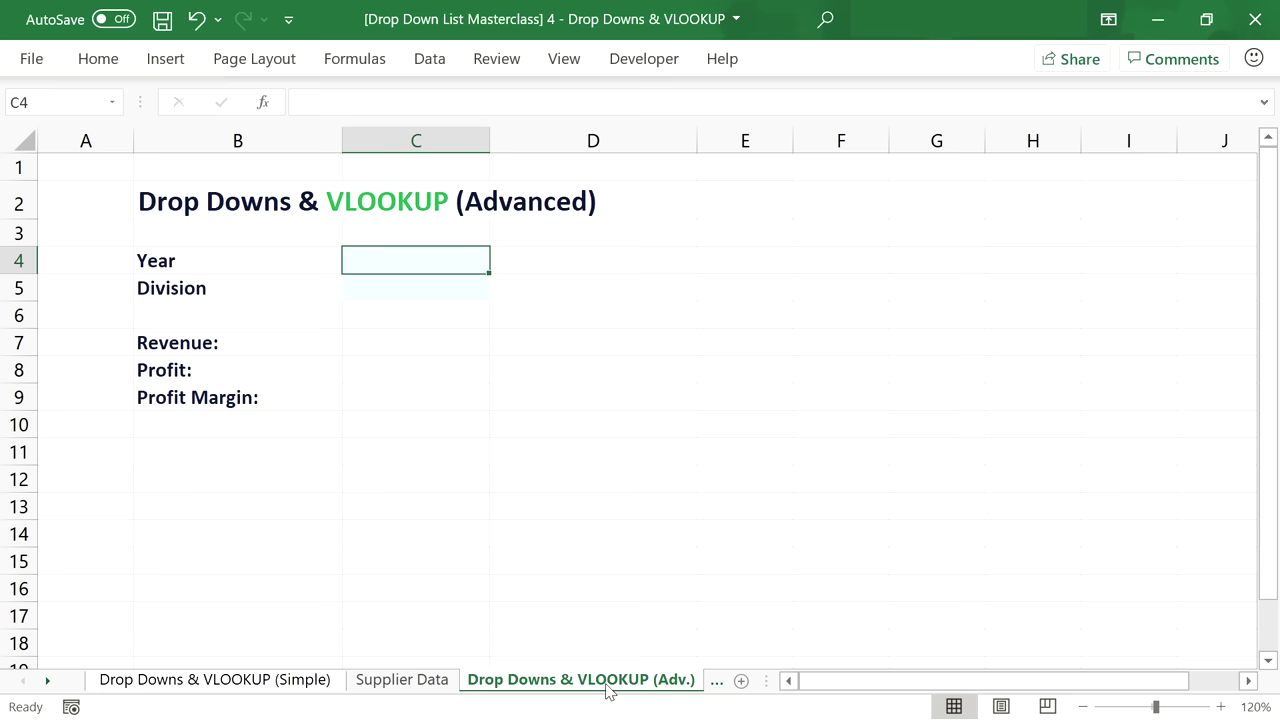
left_click(716, 680)
left_click(516, 688)
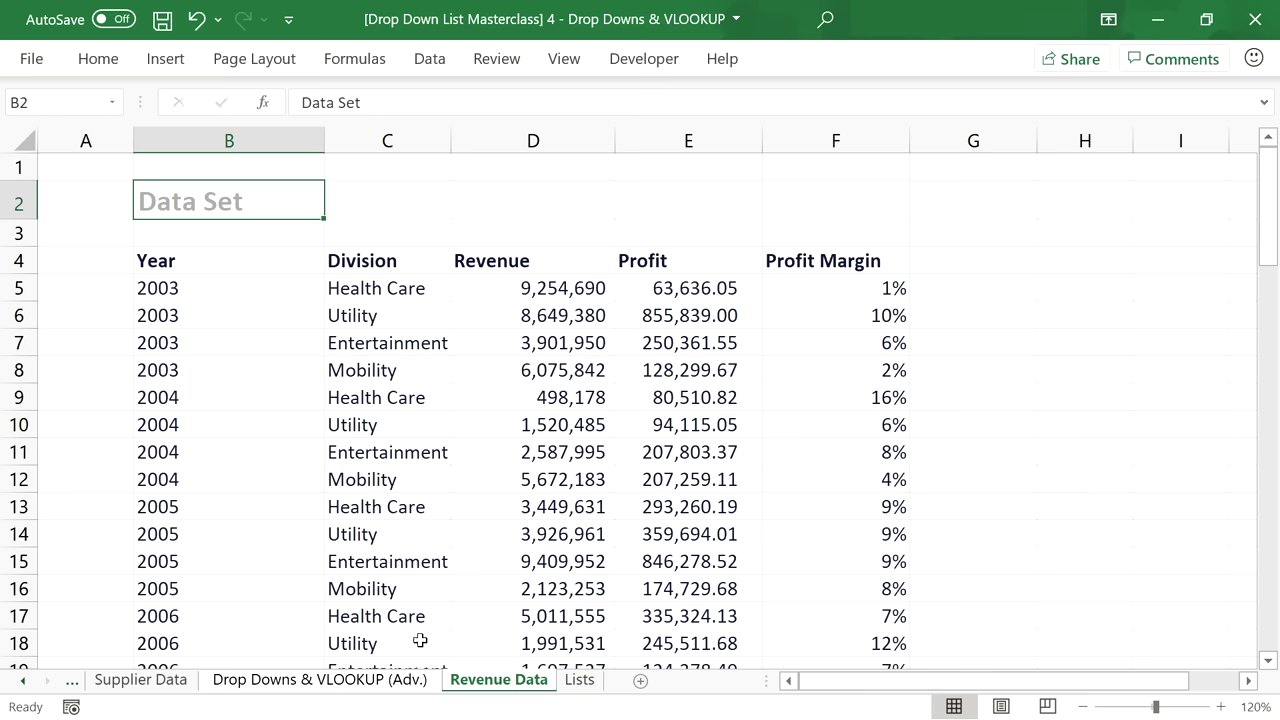
left_click(220, 259)
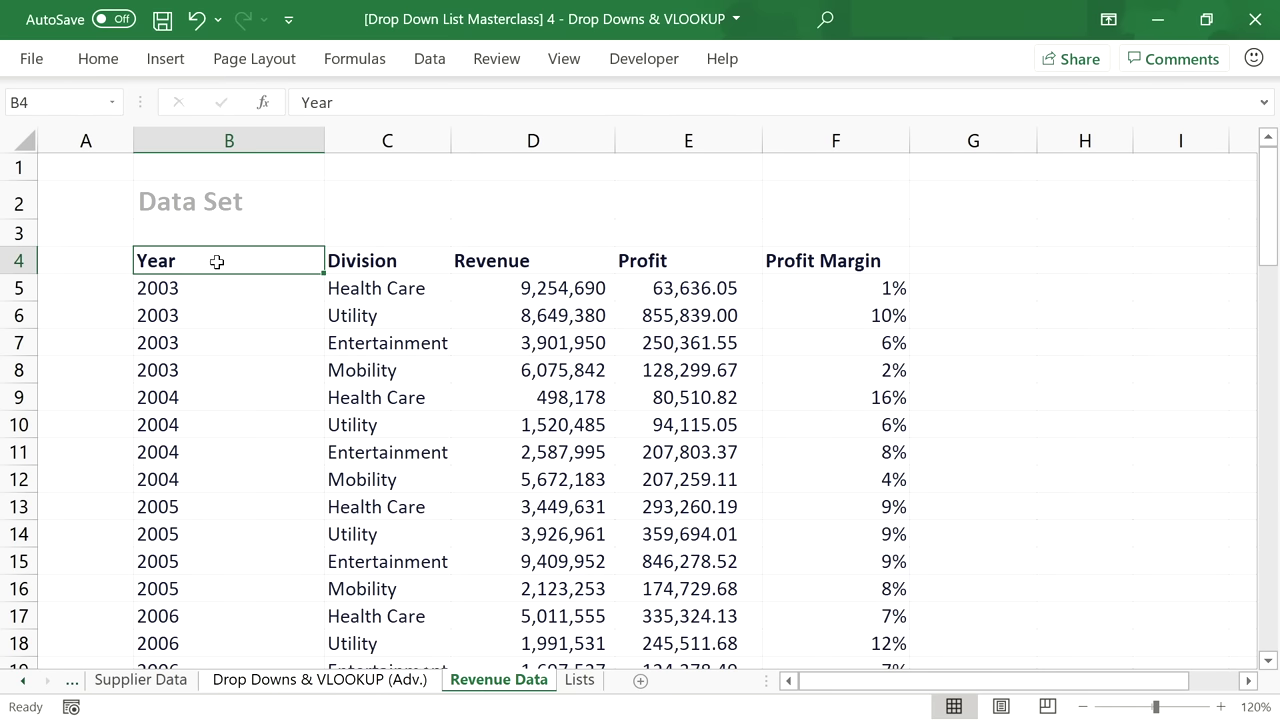
left_click(362, 259)
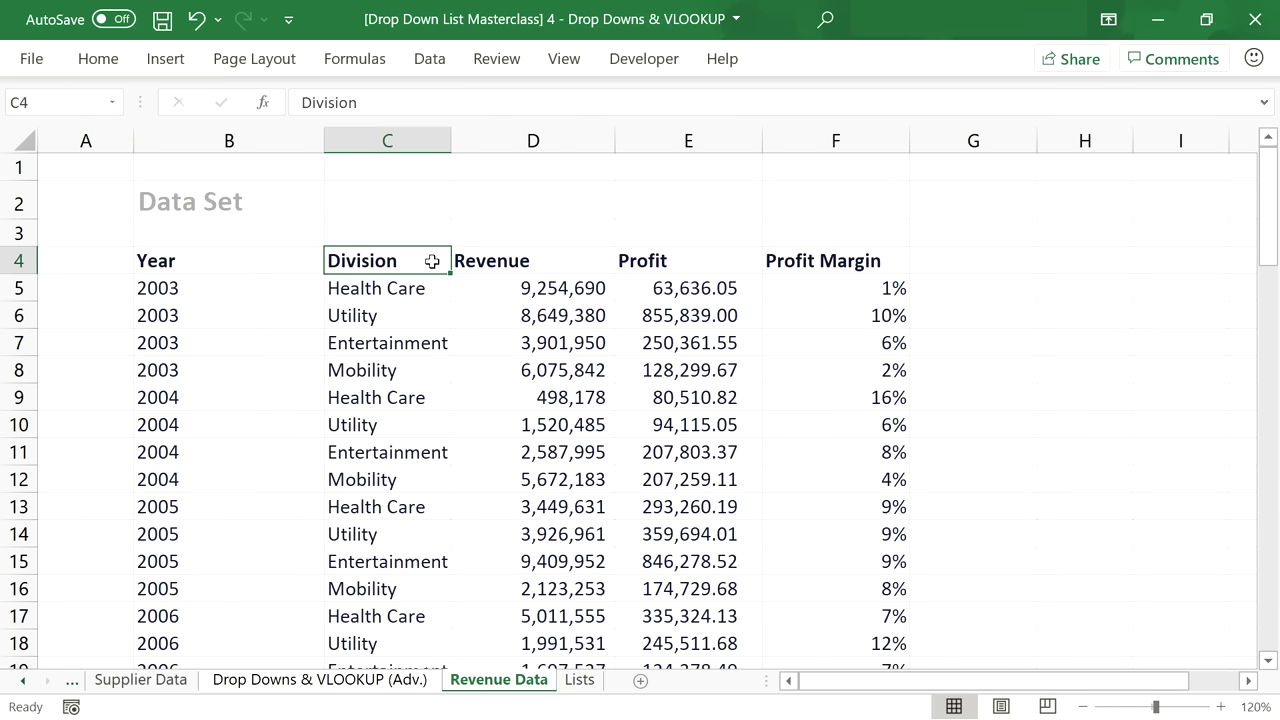
left_click(503, 263)
left_click_drag(503, 263, 809, 257)
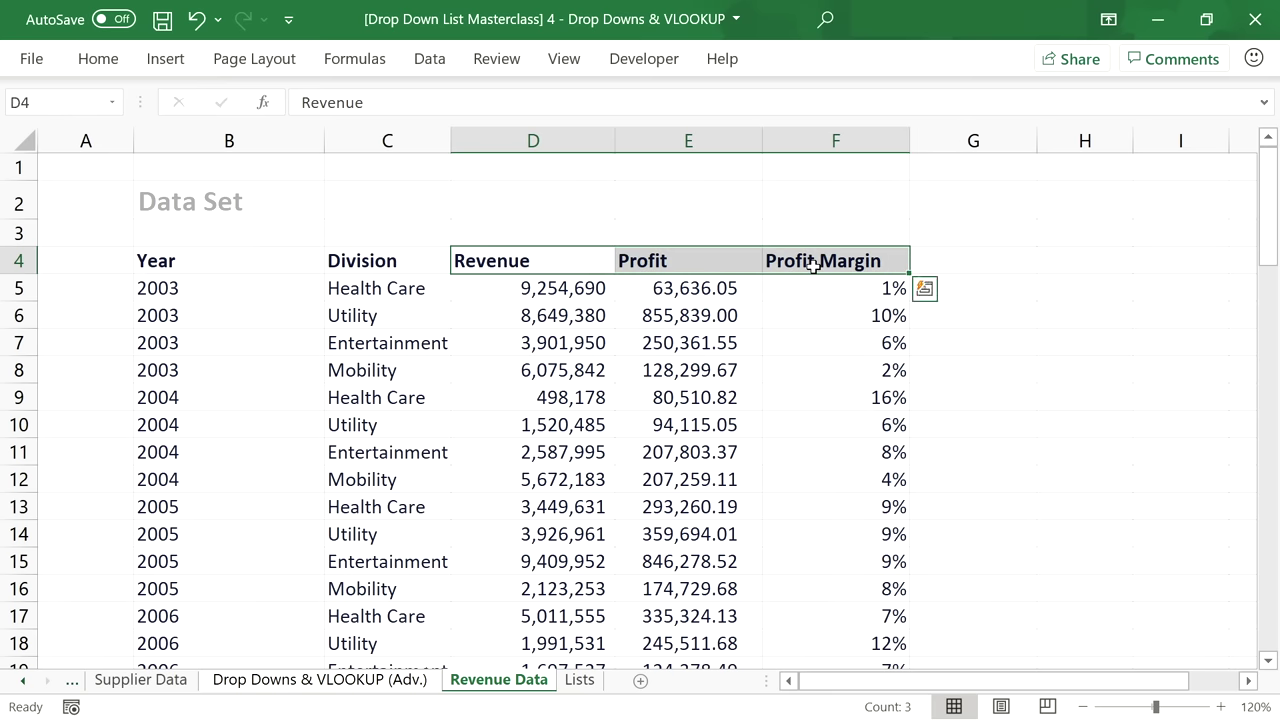
left_click_drag(218, 251, 360, 261)
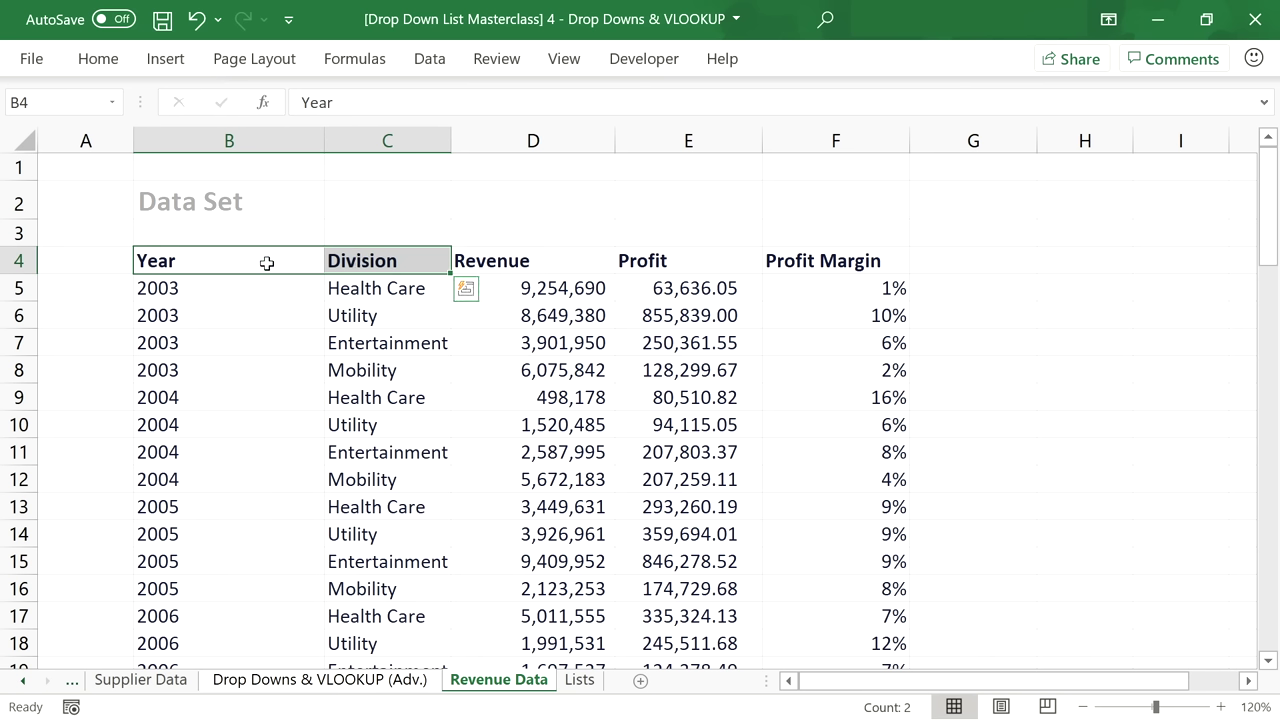
left_click(267, 263)
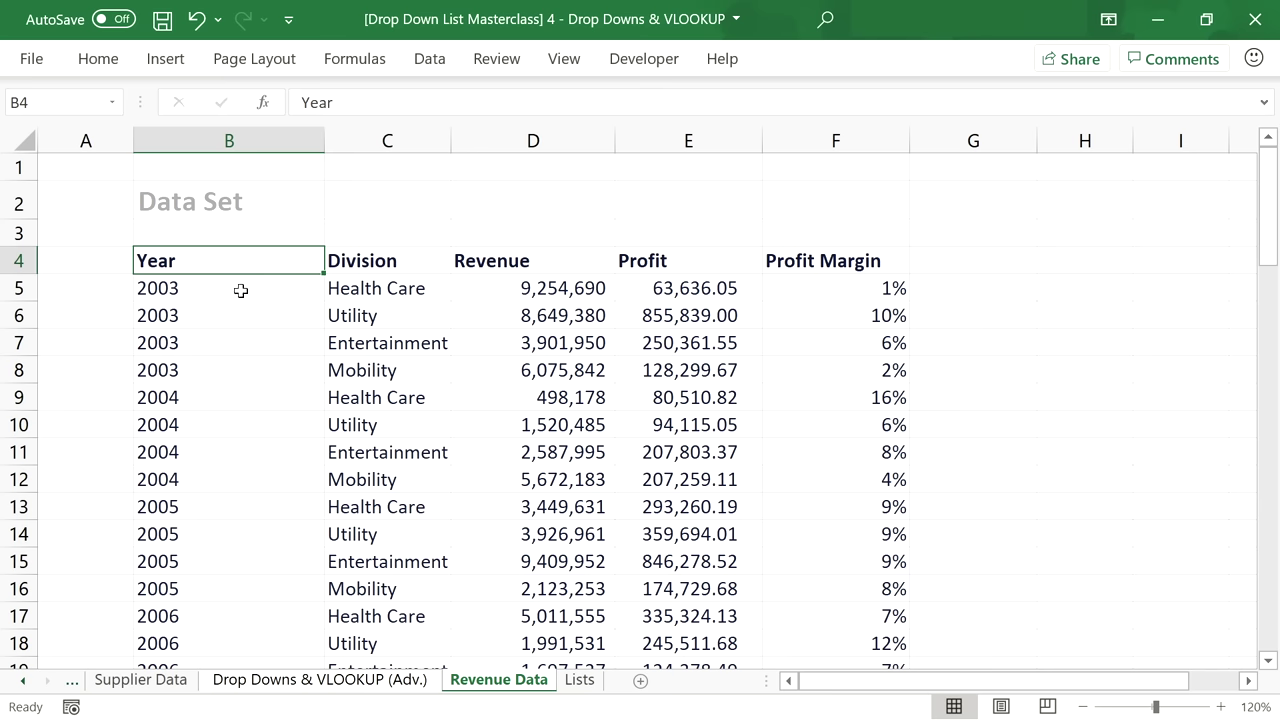
left_click_drag(240, 289, 240, 380)
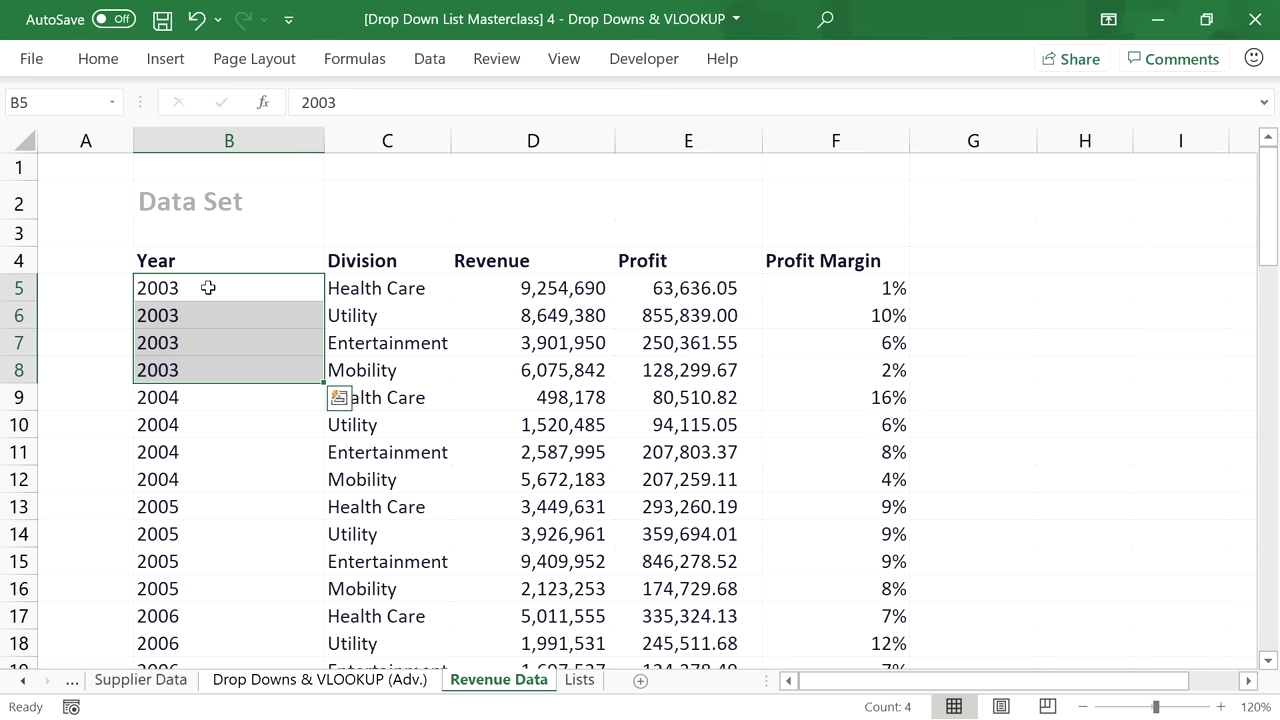
left_click_drag(370, 288, 373, 397)
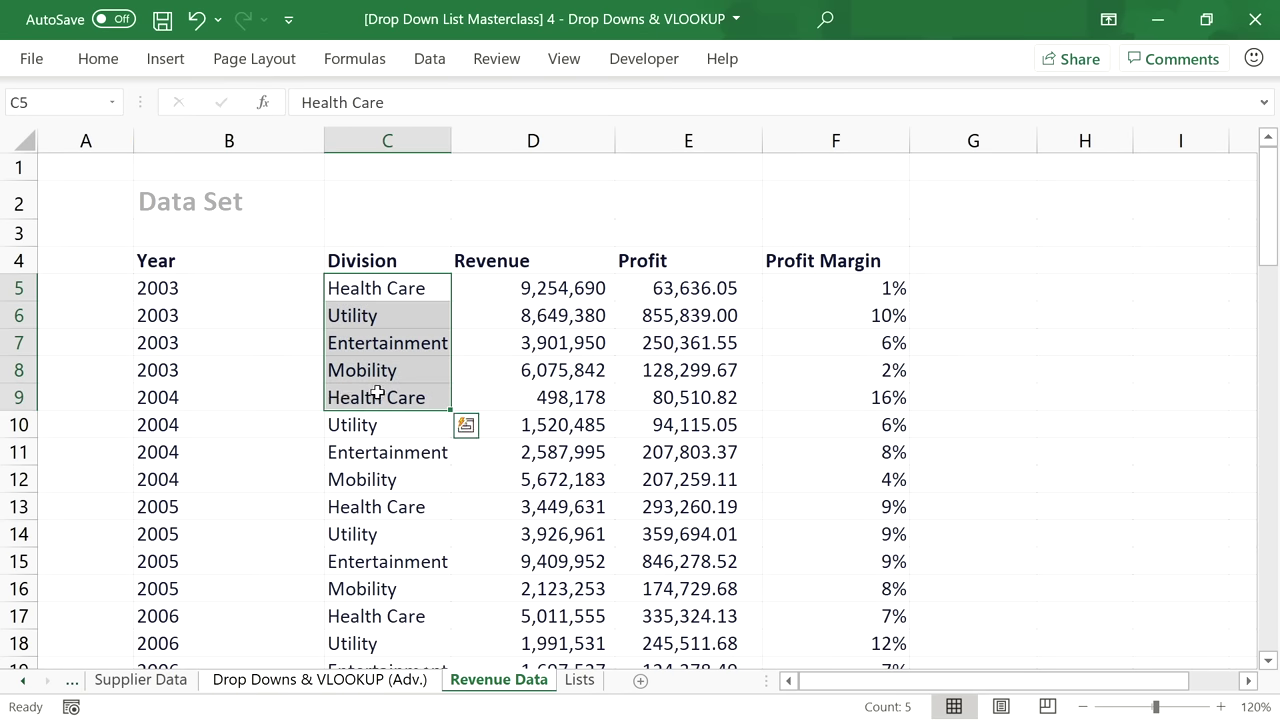
left_click(373, 288)
left_click(373, 397)
left_click(370, 506)
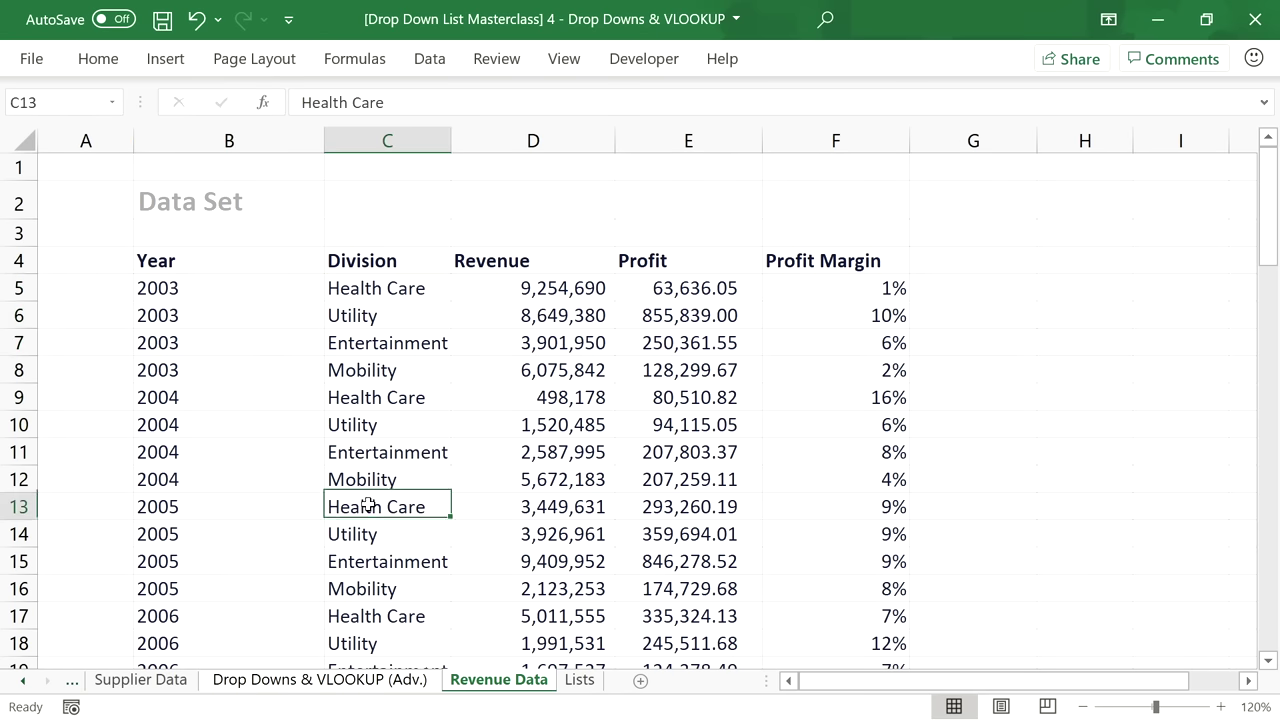
left_click(386, 316)
left_click(340, 289)
left_click(265, 290)
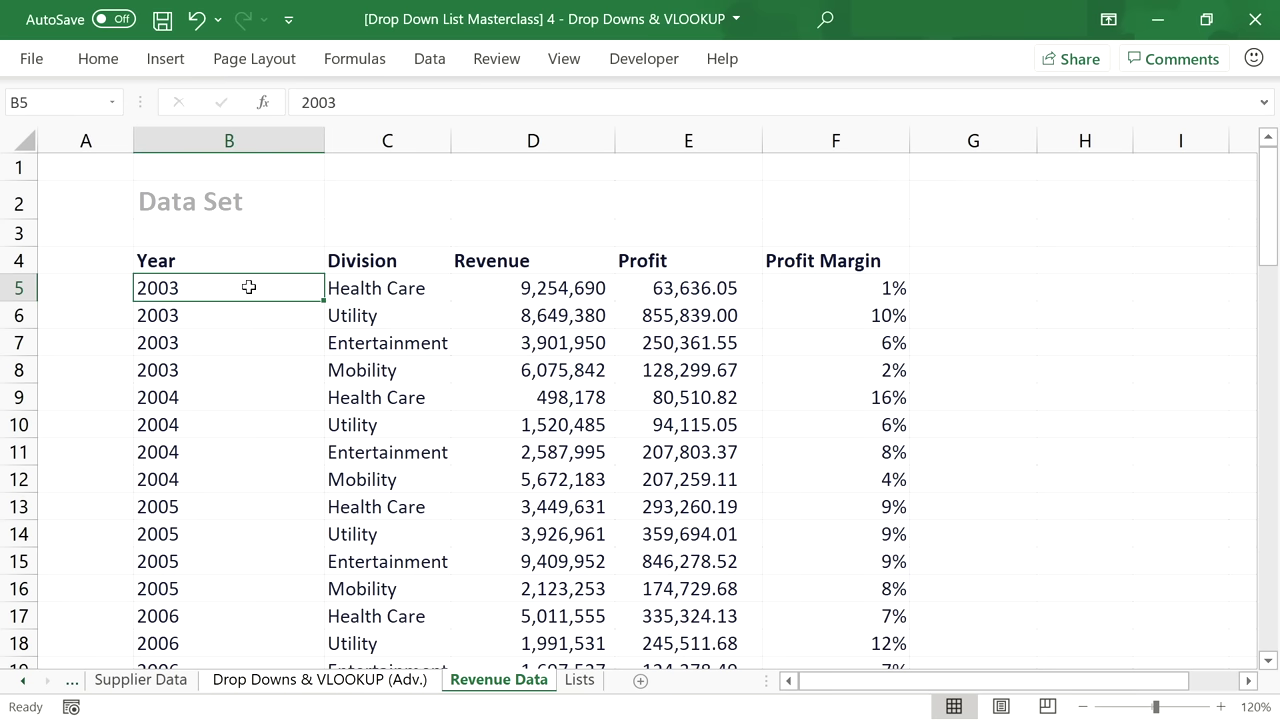
left_click_drag(266, 288, 370, 288)
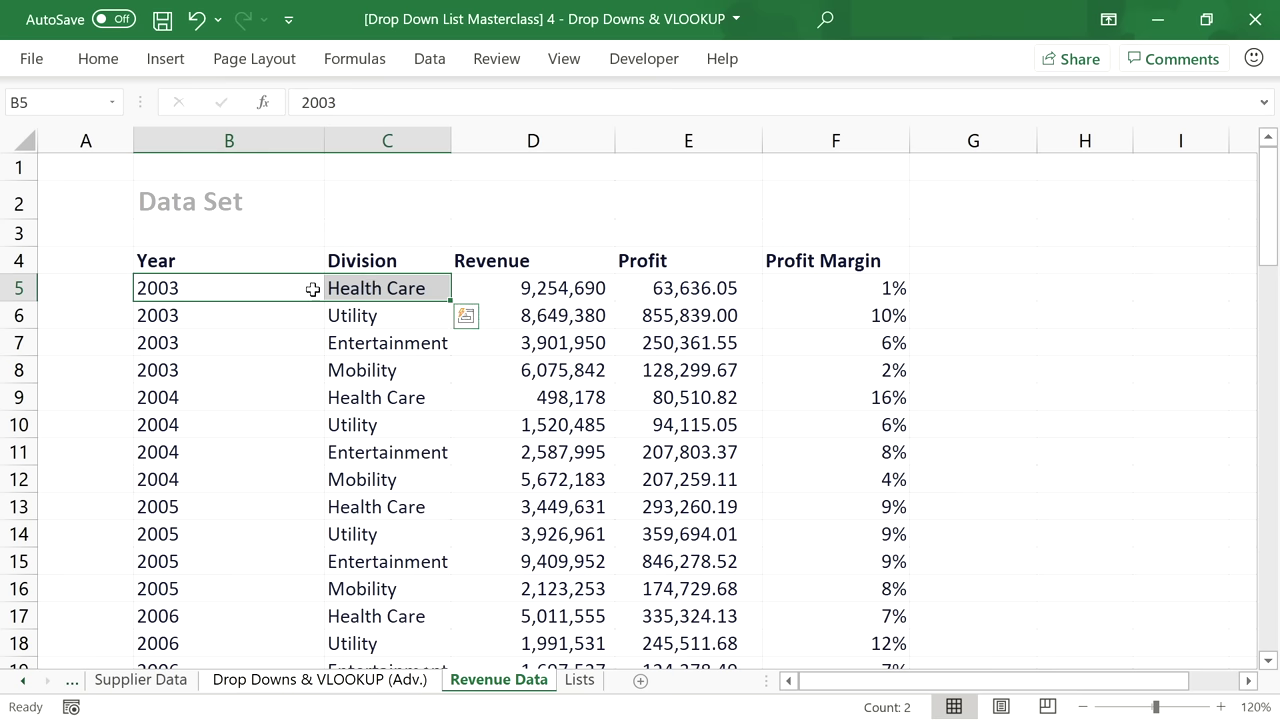
left_click_drag(228, 318, 370, 316)
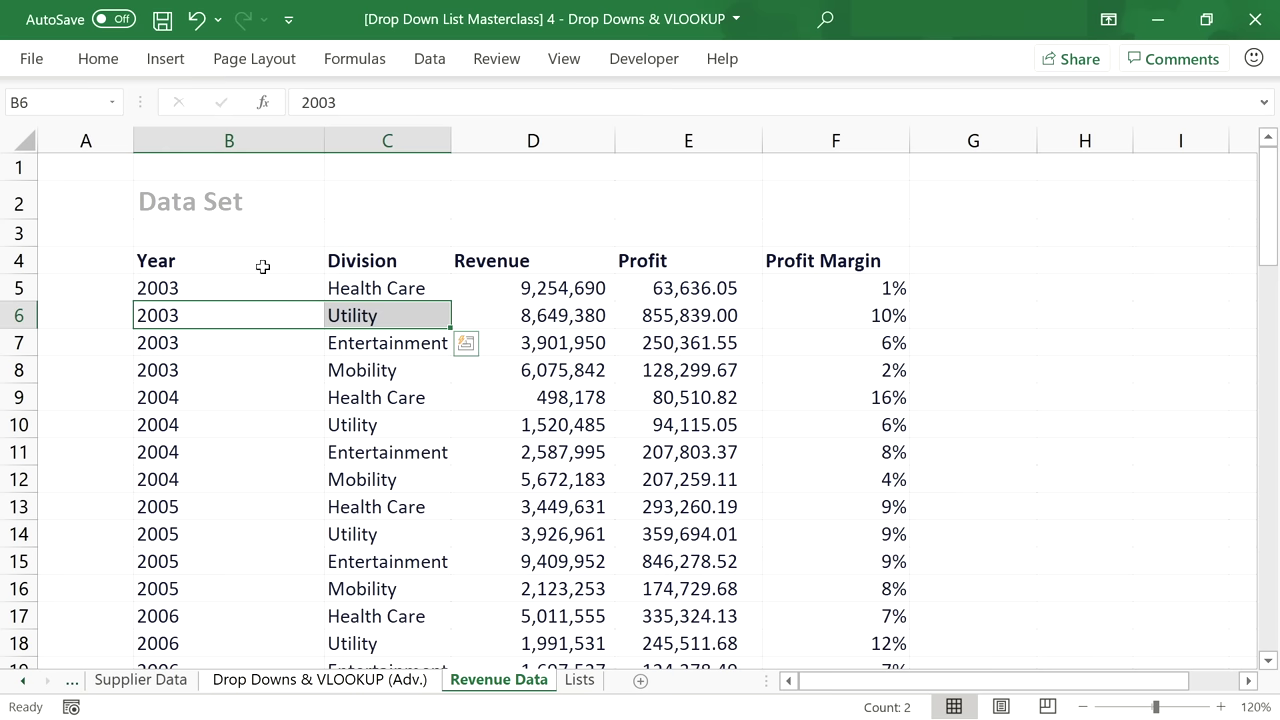
left_click(263, 267)
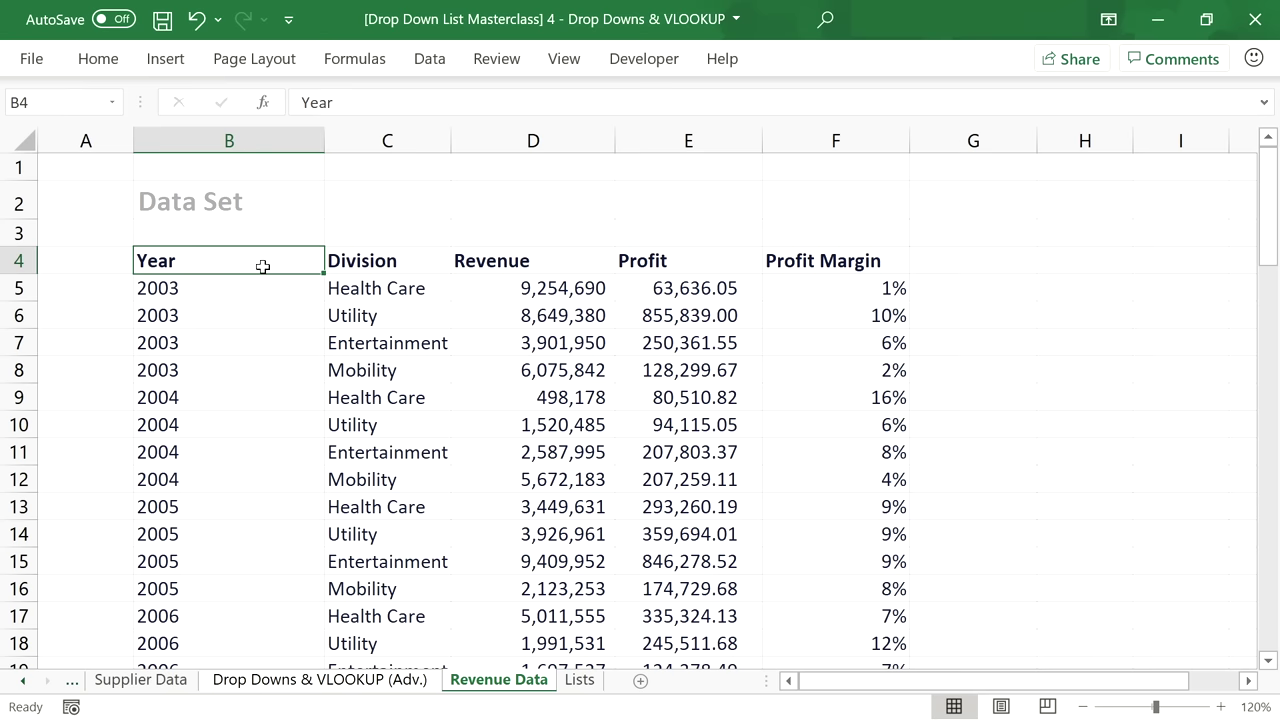
Copy the revenue table B4:F76 and paste it starting at C4.
key("ctrl+shift+Right")
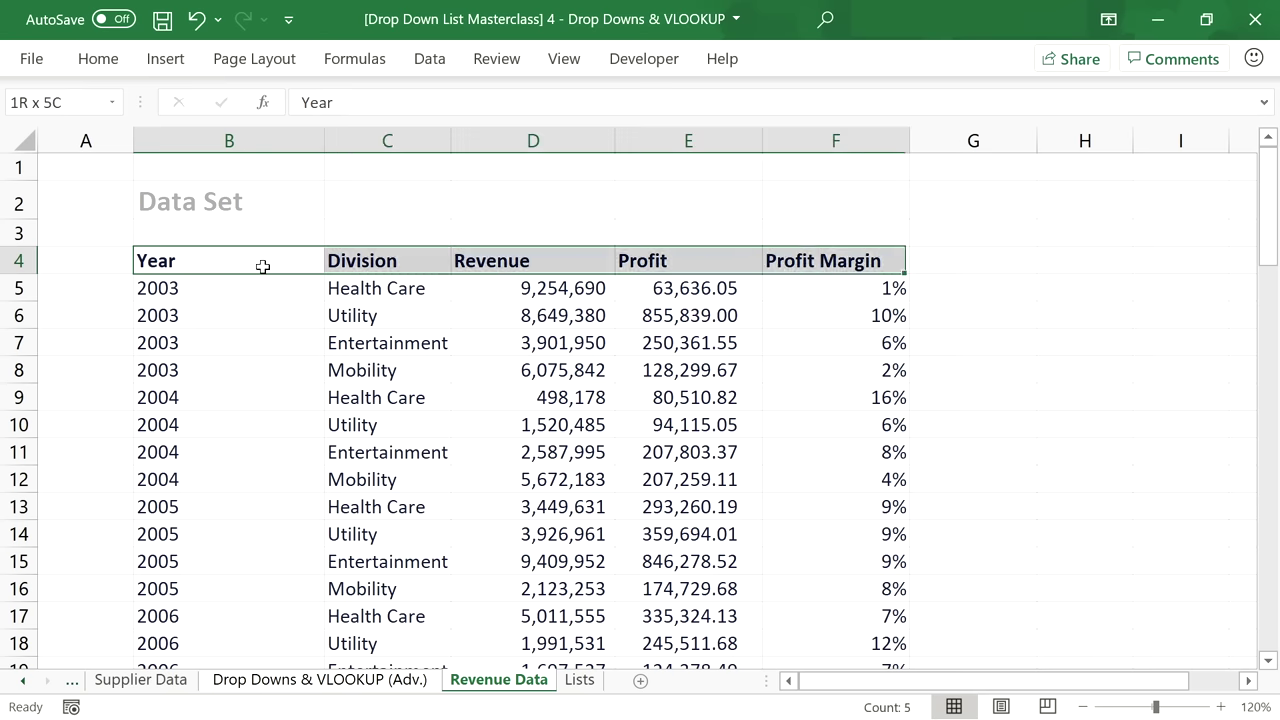
key("ctrl+shift+Down")
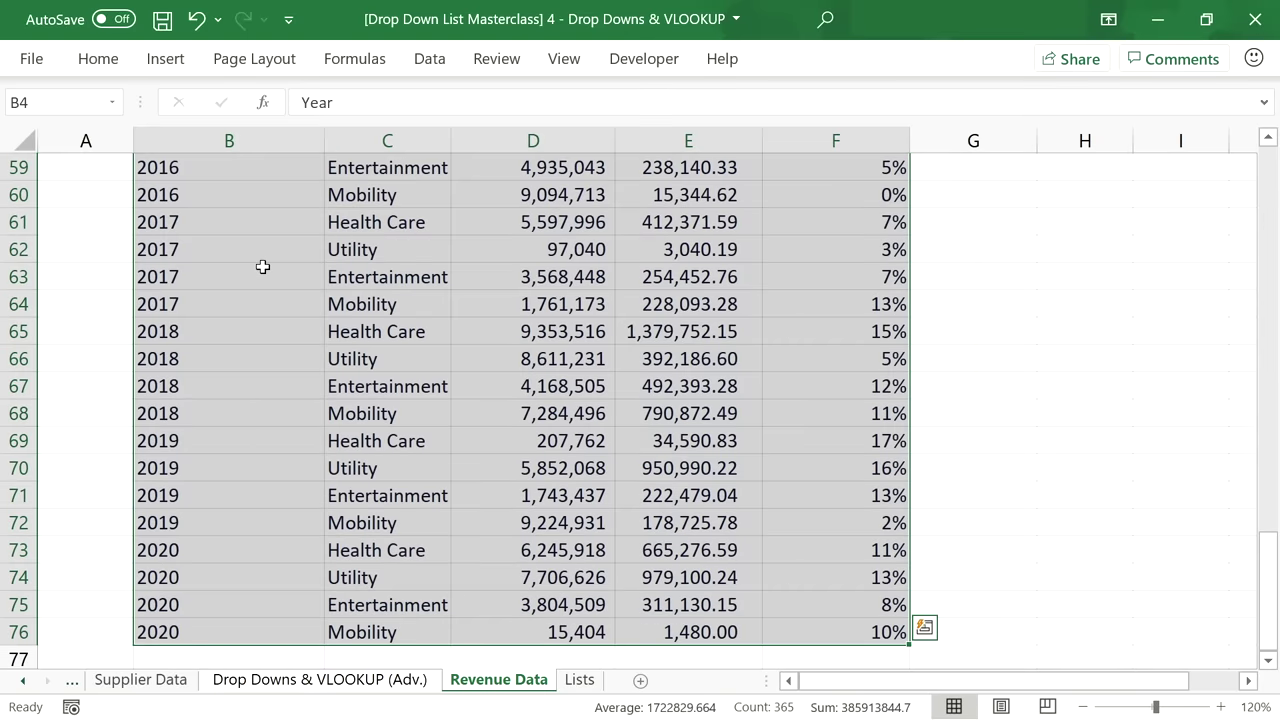
key("ctrl+c")
scroll(262, 267, "up", 20)
left_click(334, 260)
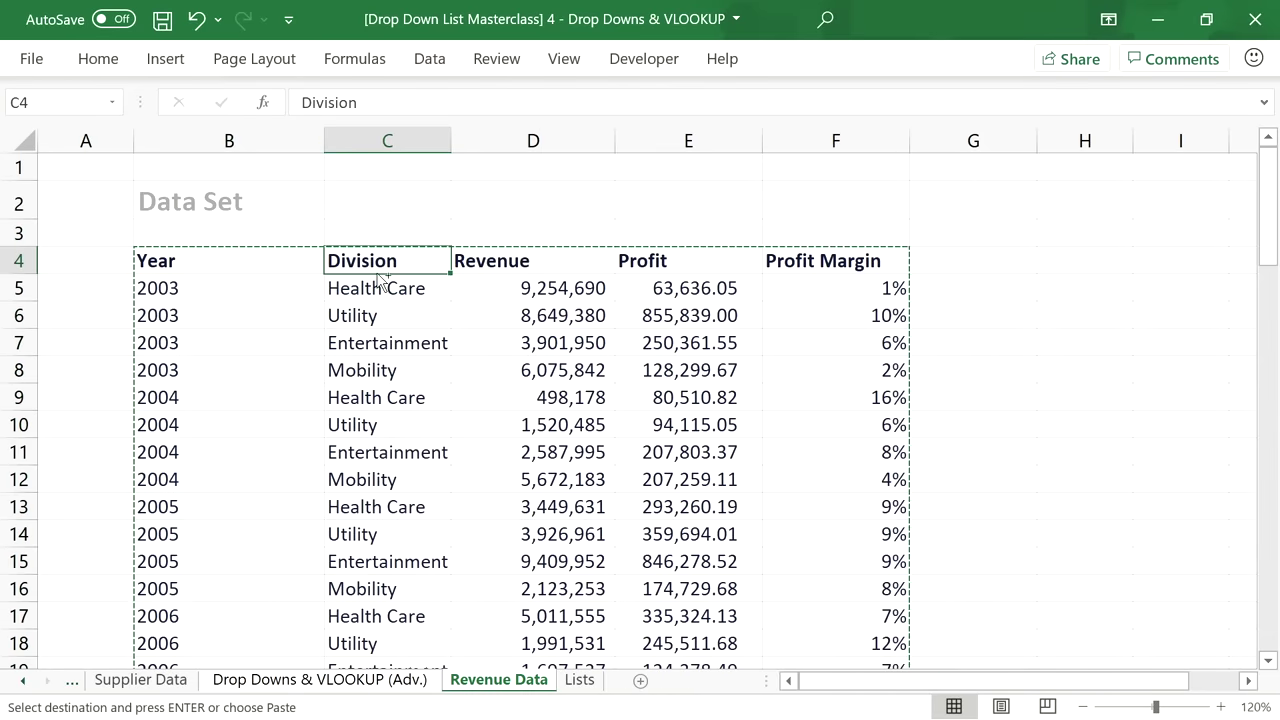
key("ctrl+v")
Add a bold 'Composed Key' header in B4.
left_click(286, 260)
type("Compos")
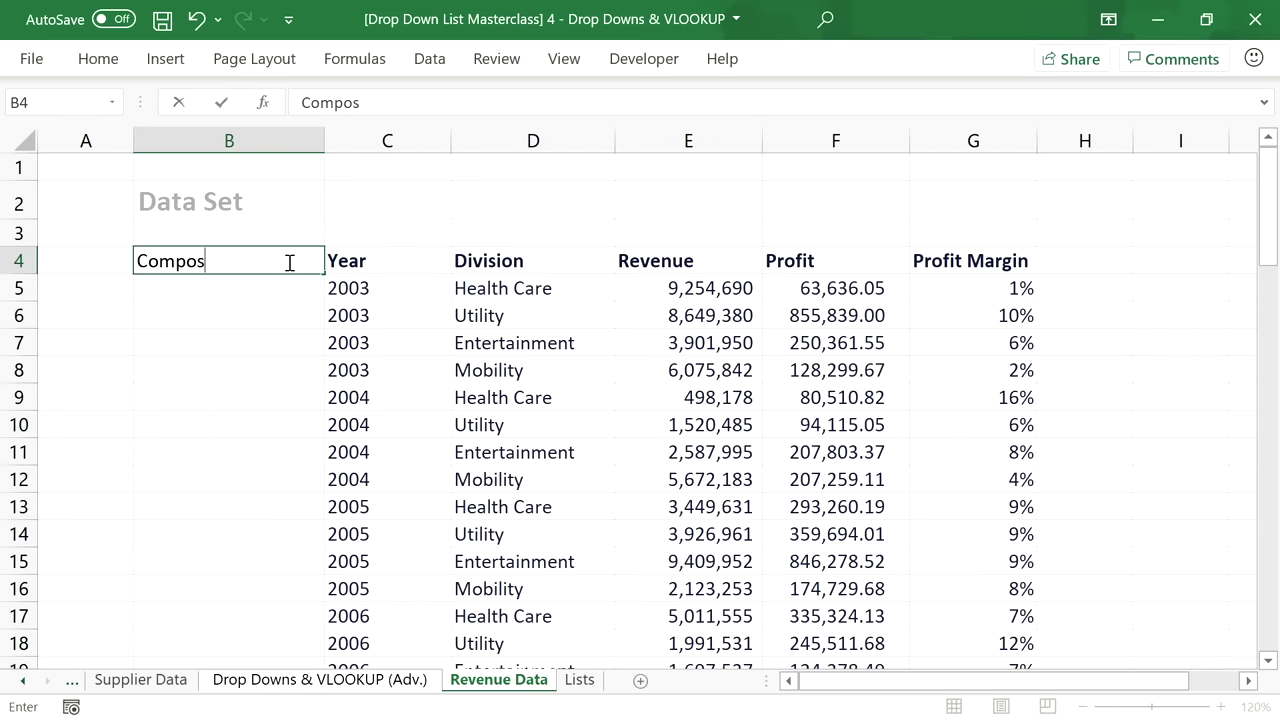
type("ed Key")
key("Return")
left_click(277, 255)
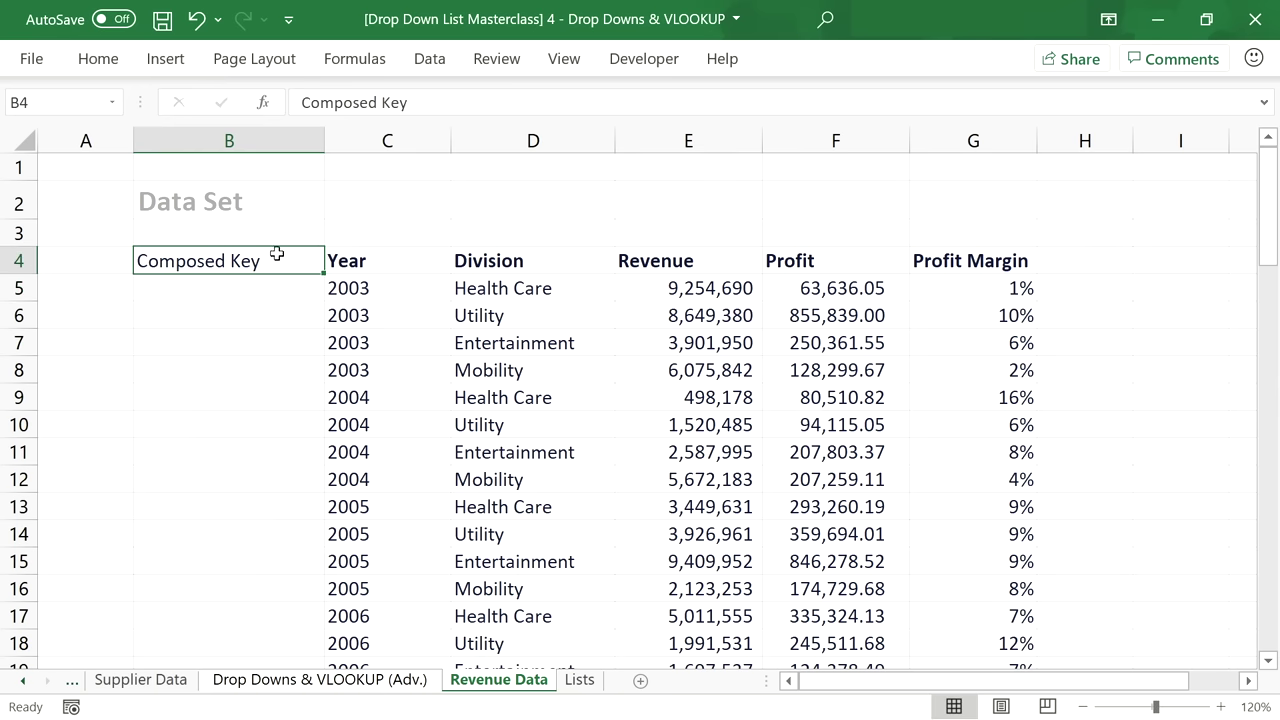
left_click(98, 58)
left_click(133, 141)
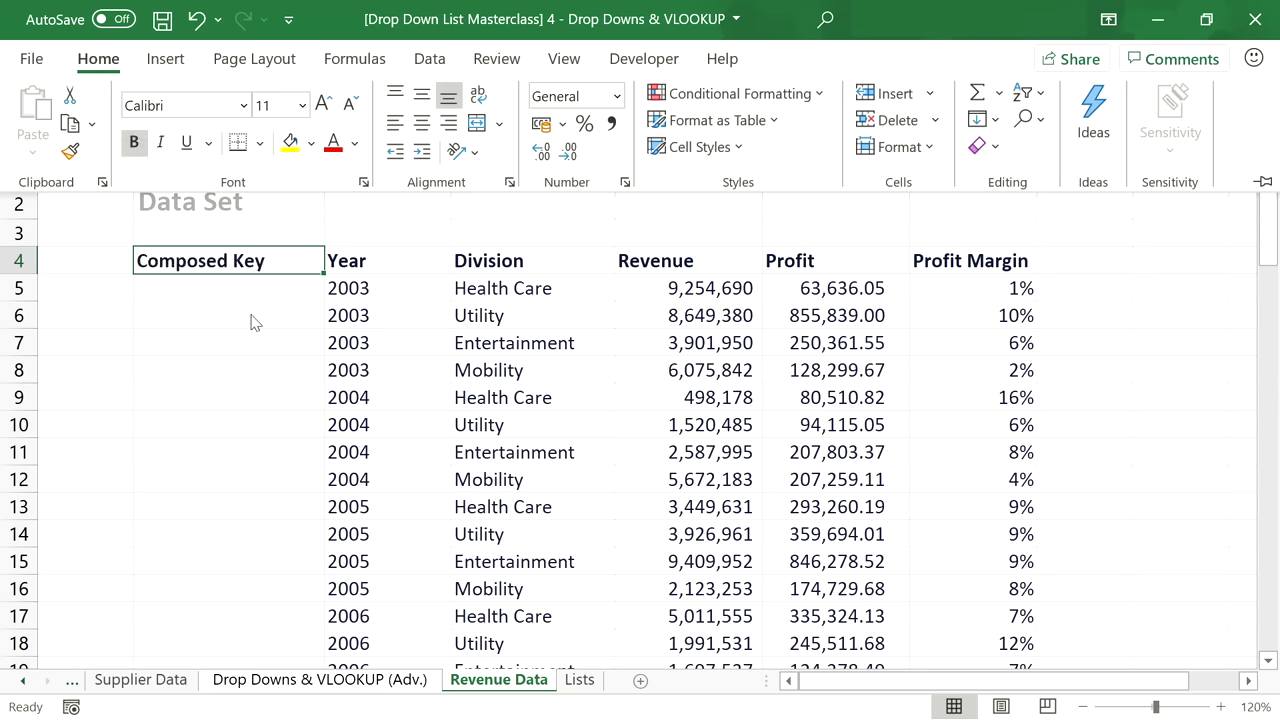
left_click(268, 298)
Enter =C5&D5 in B5 and fill it down through row 76.
left_click(271, 300)
type("=")
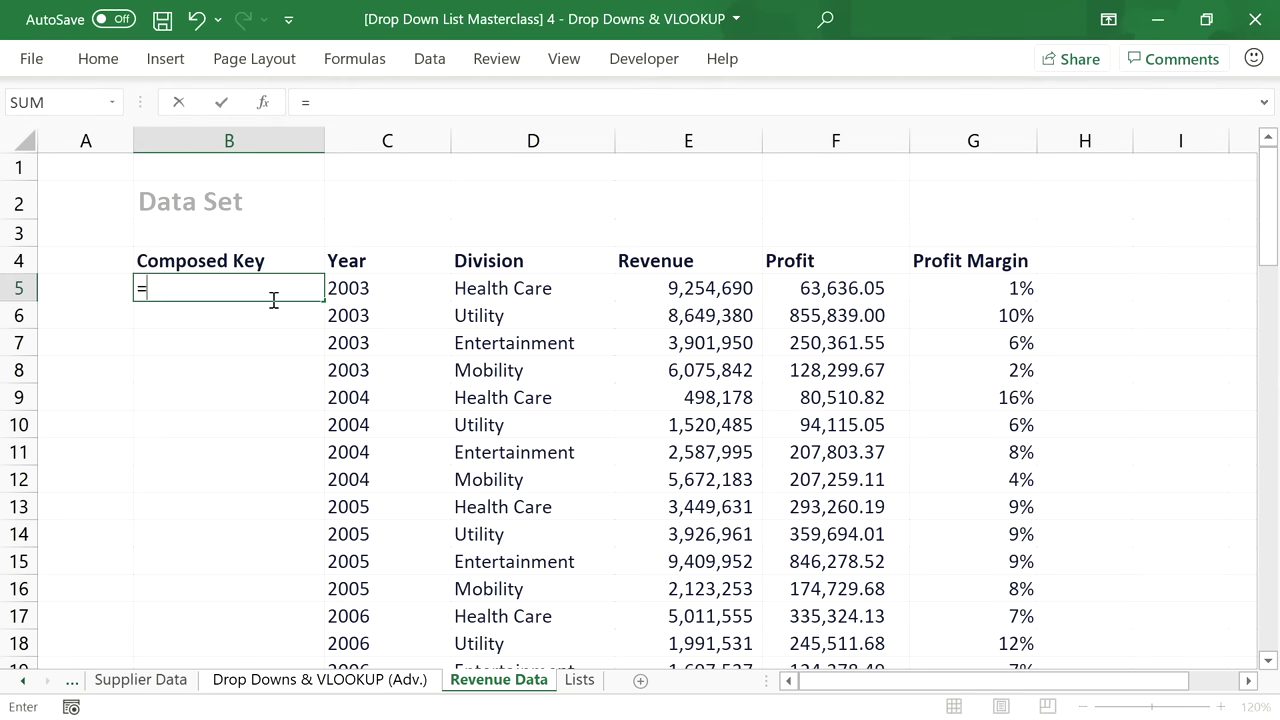
left_click(350, 293)
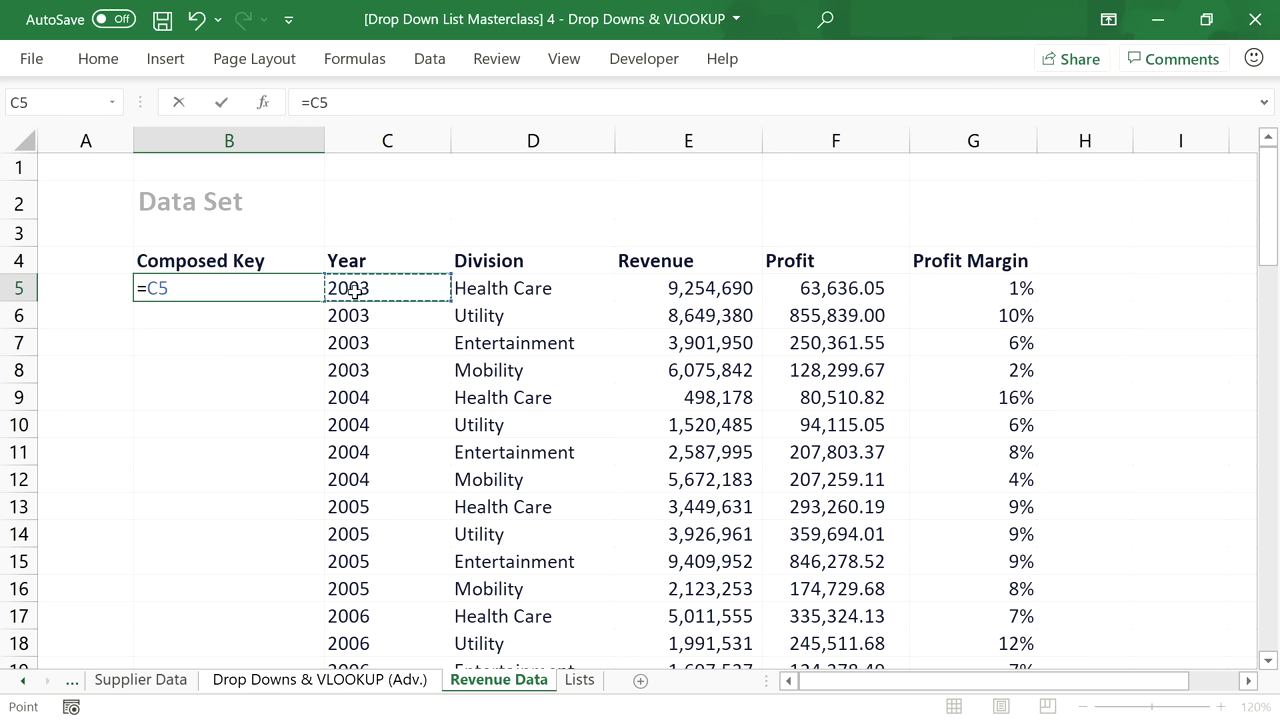
type("&")
left_click(490, 292)
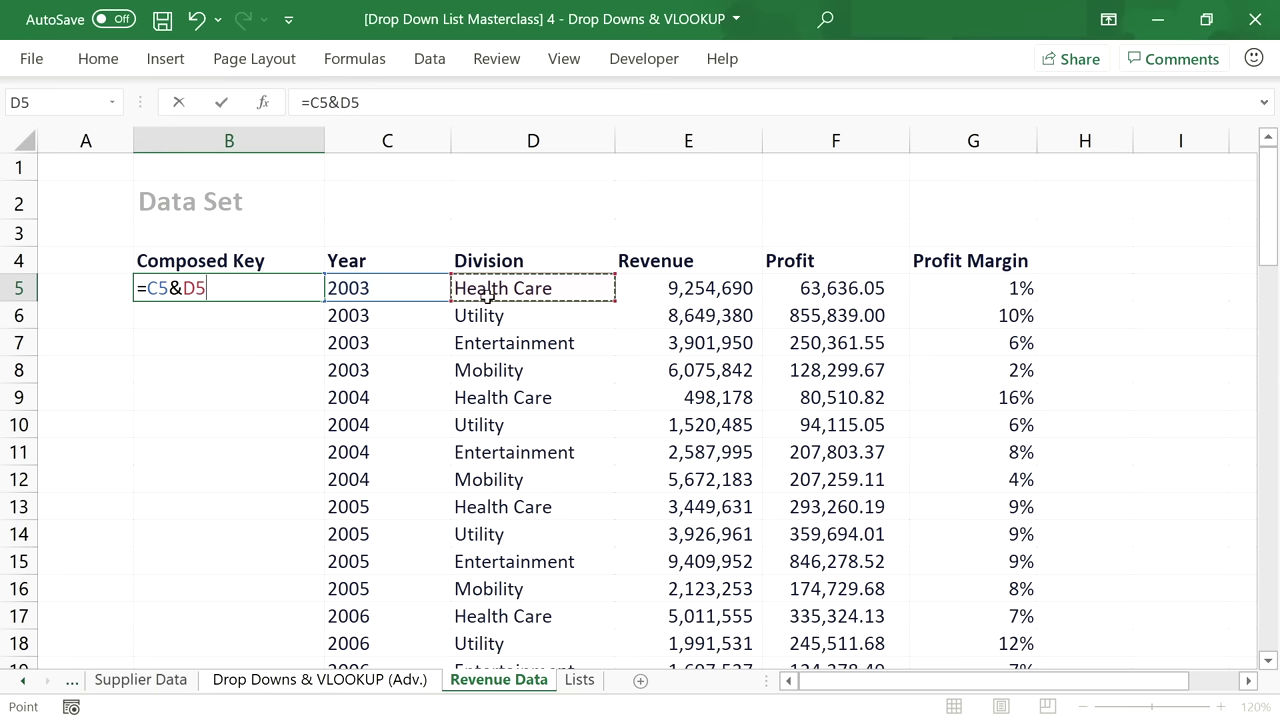
key("Return")
left_click(202, 288)
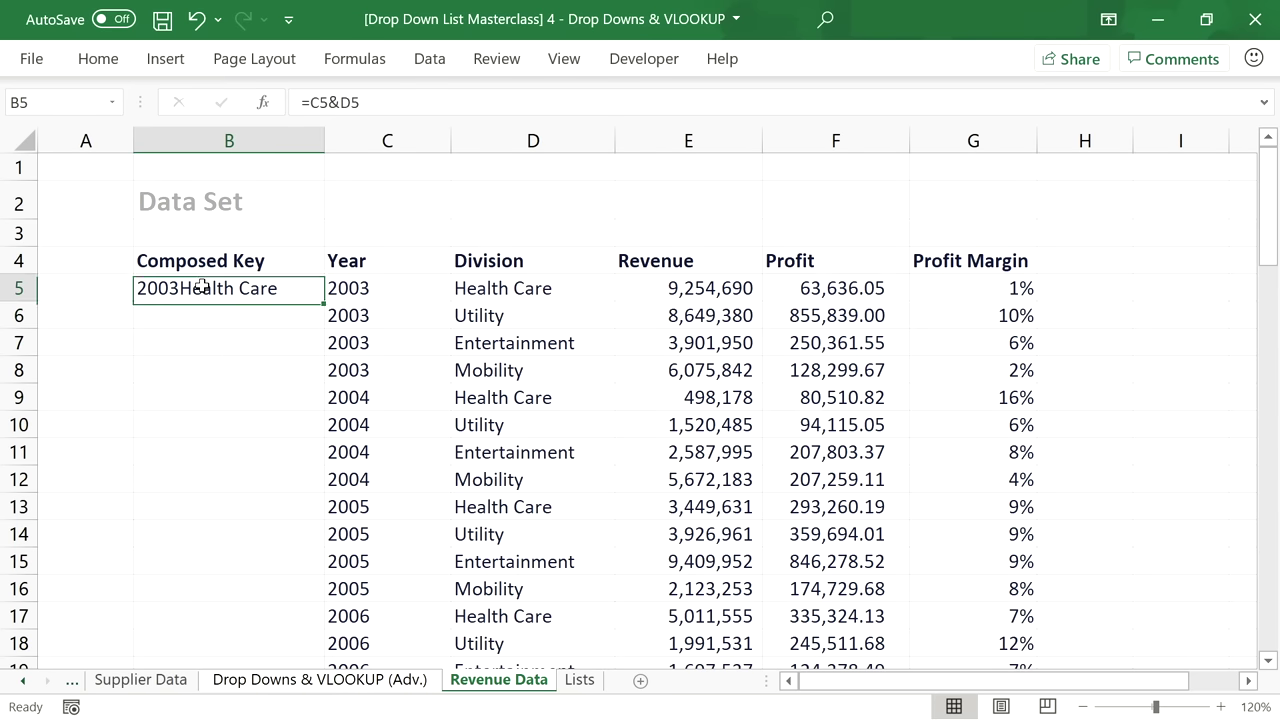
double_click(328, 301)
scroll(328, 301, "down", 20)
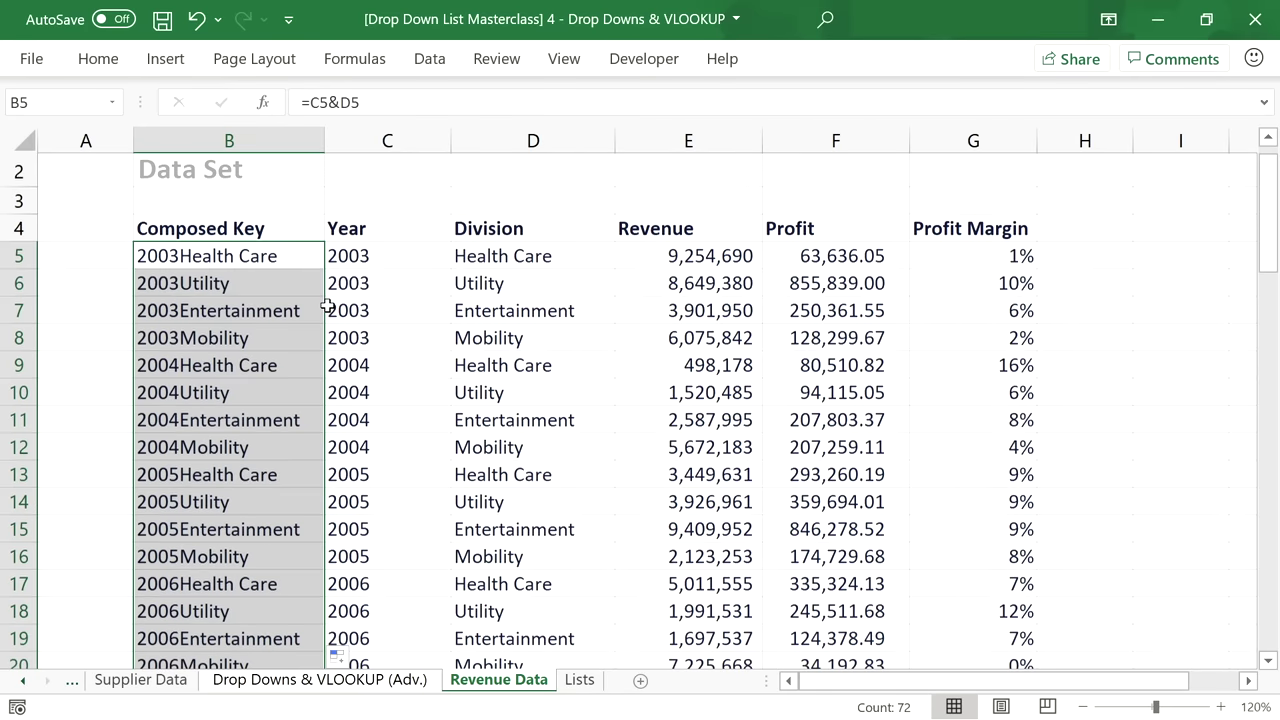
scroll(330, 315, "up", 20)
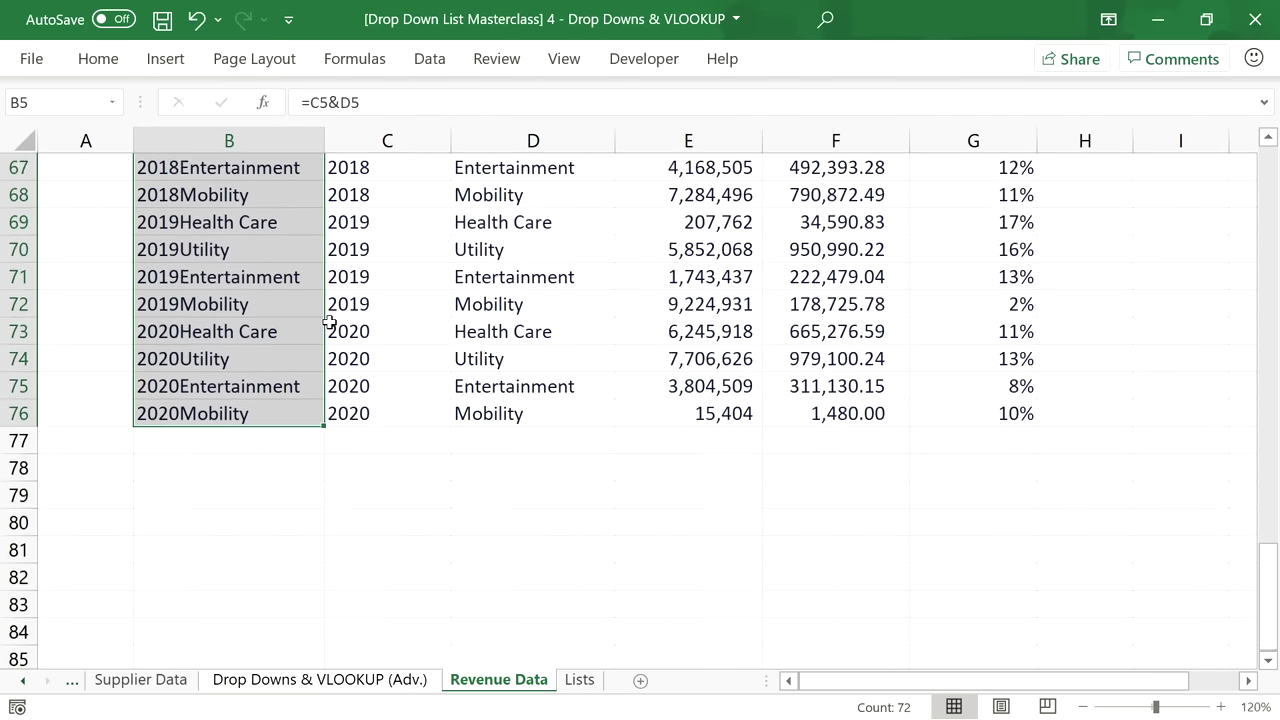
left_click(287, 263)
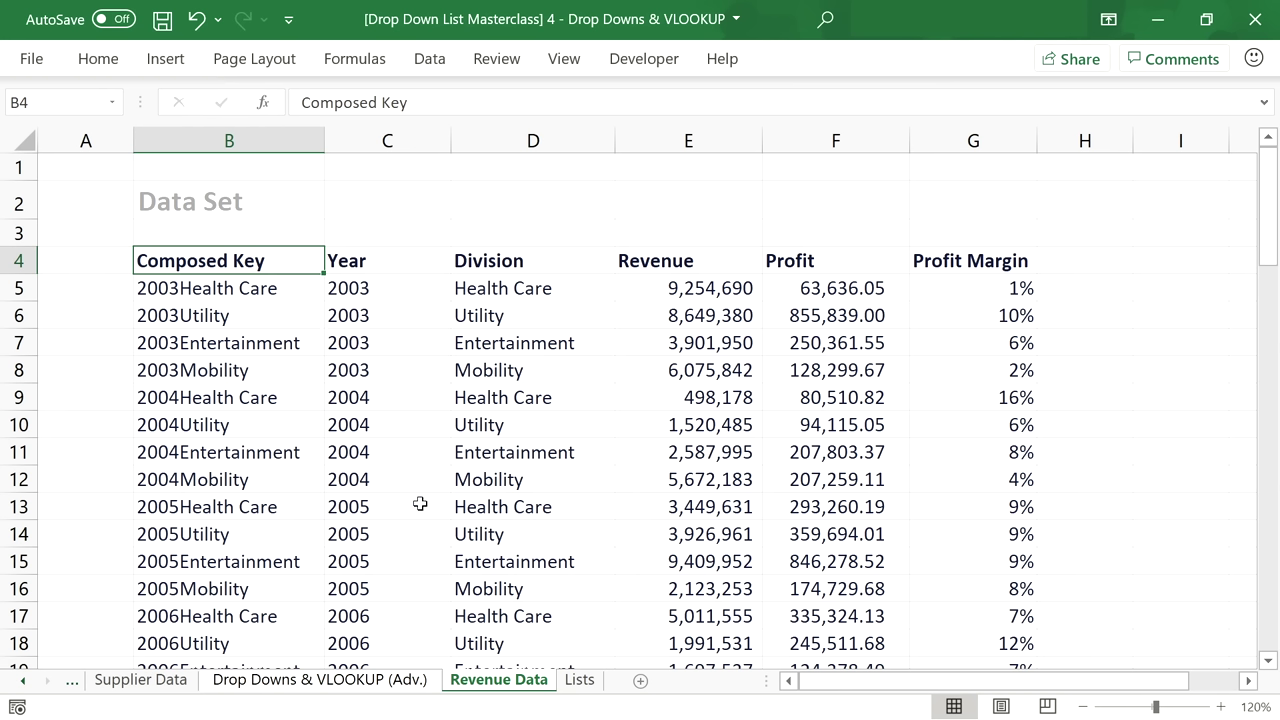
Check the Adv. sheet, select the Revenue Data year values from C5, then move to Lists.
left_click(406, 680)
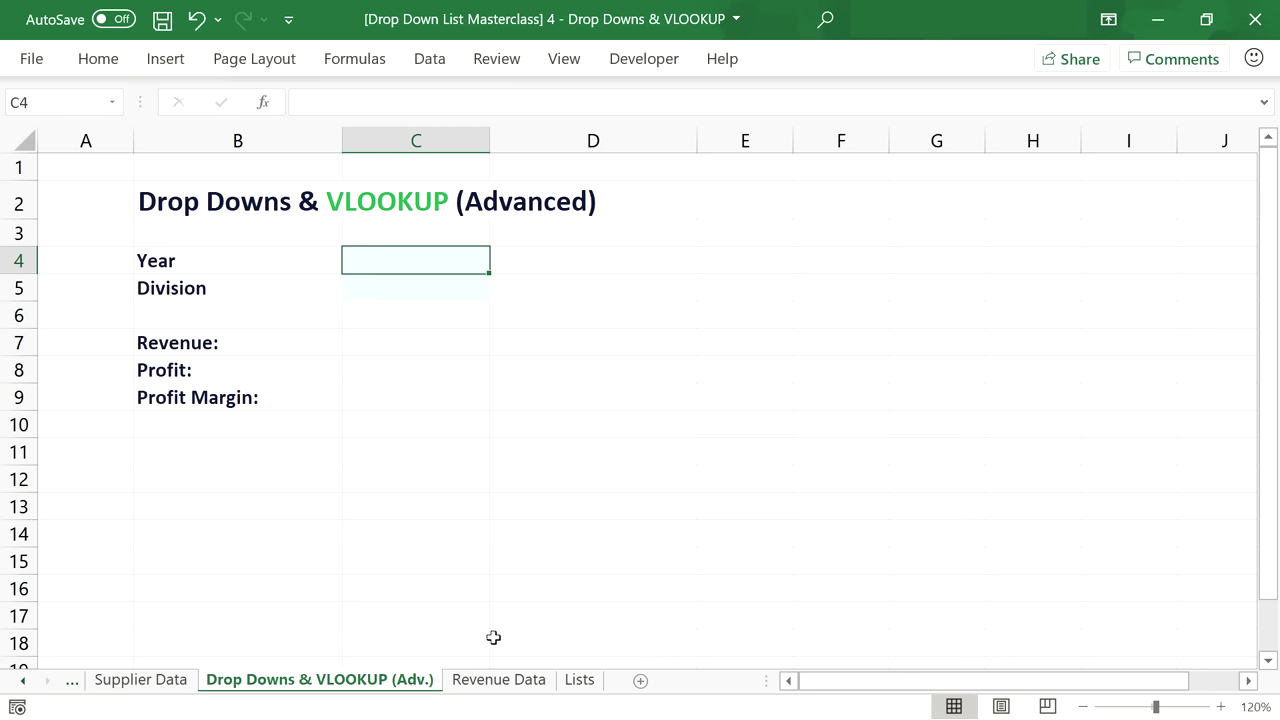
left_click(518, 680)
left_click(355, 291)
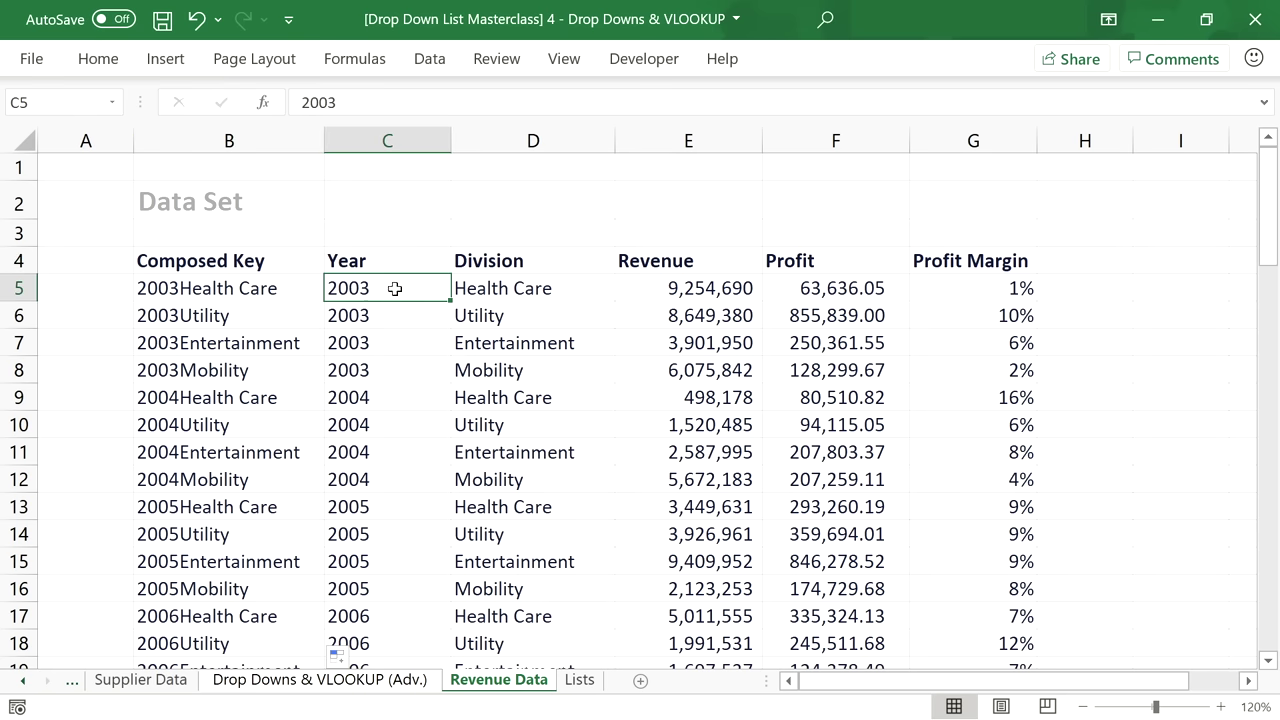
left_click_drag(395, 288, 400, 479)
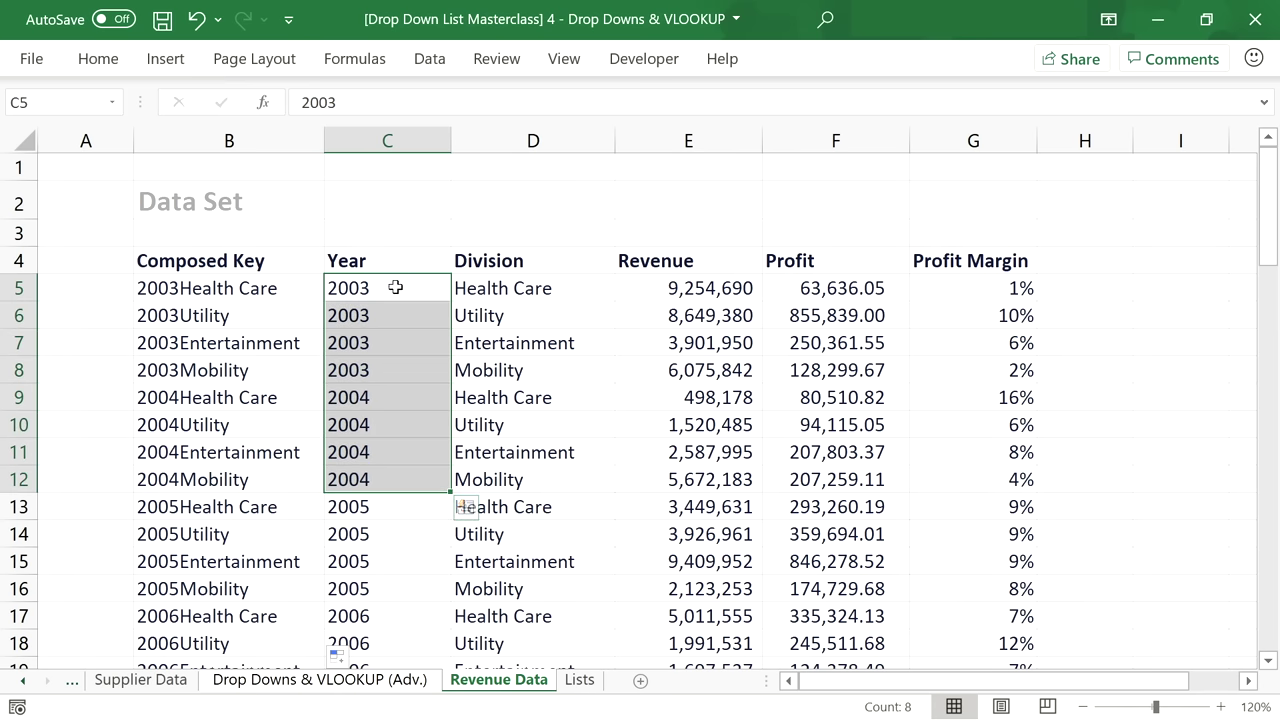
left_click(397, 288)
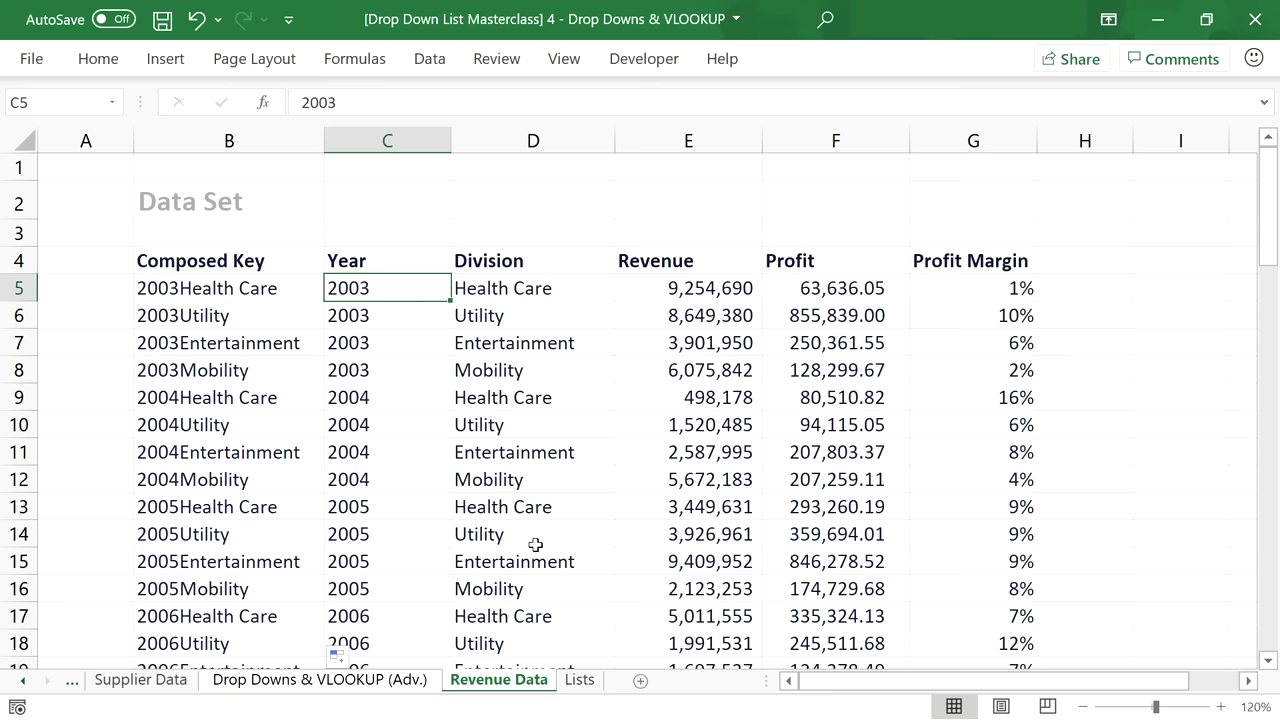
left_click(580, 680)
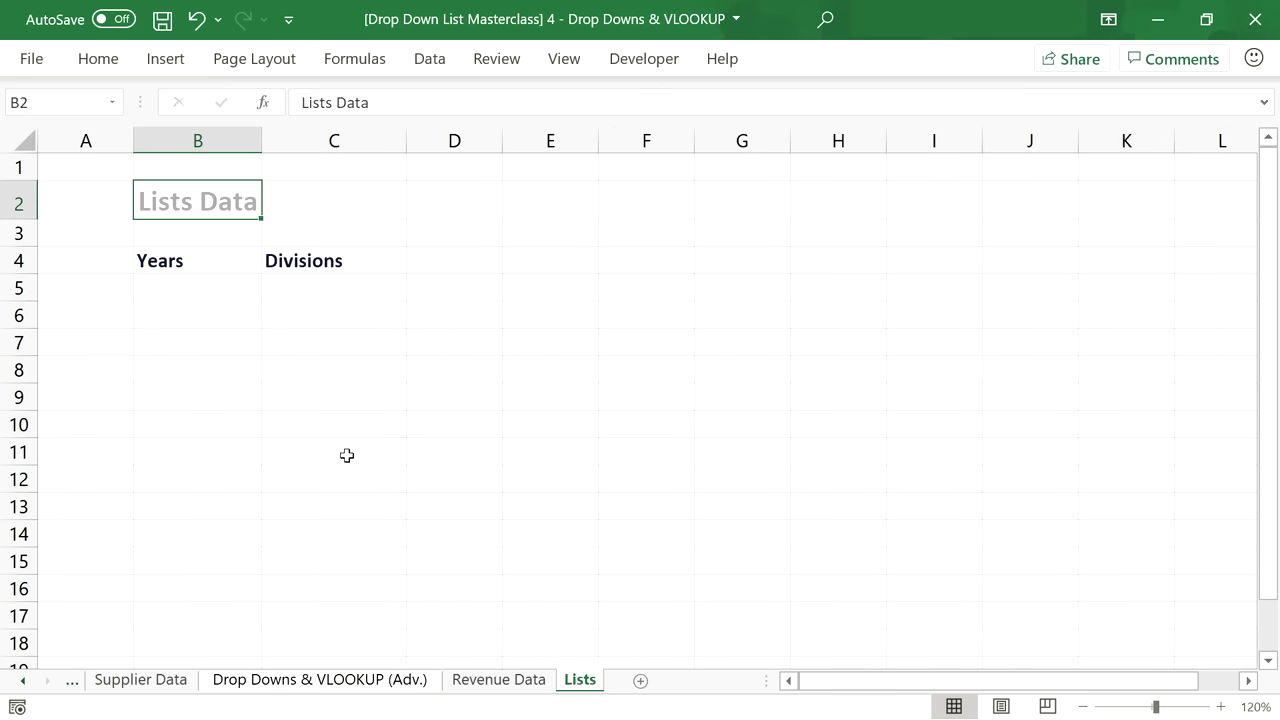
In Lists!B5 begin =UNIQUE(OFFSET( anchored at absolute 'Revenue Data'!$C$5.
left_click(199, 291)
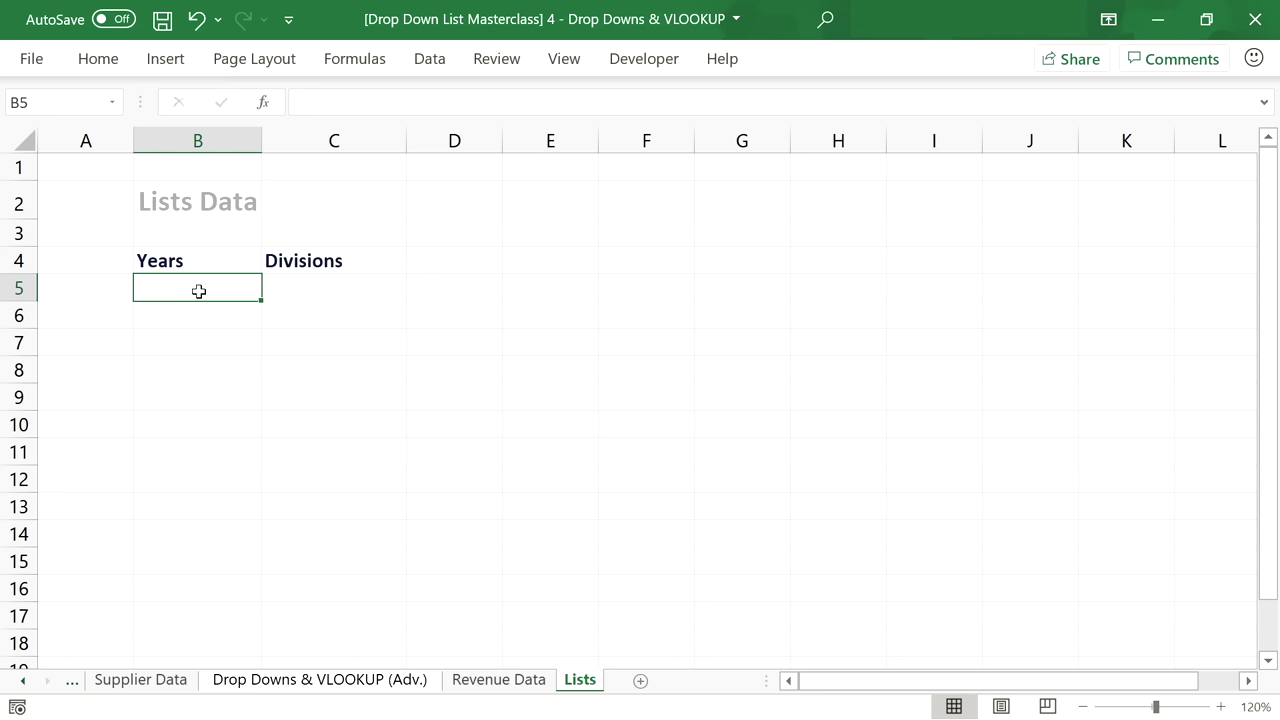
type("=UNIQUE(")
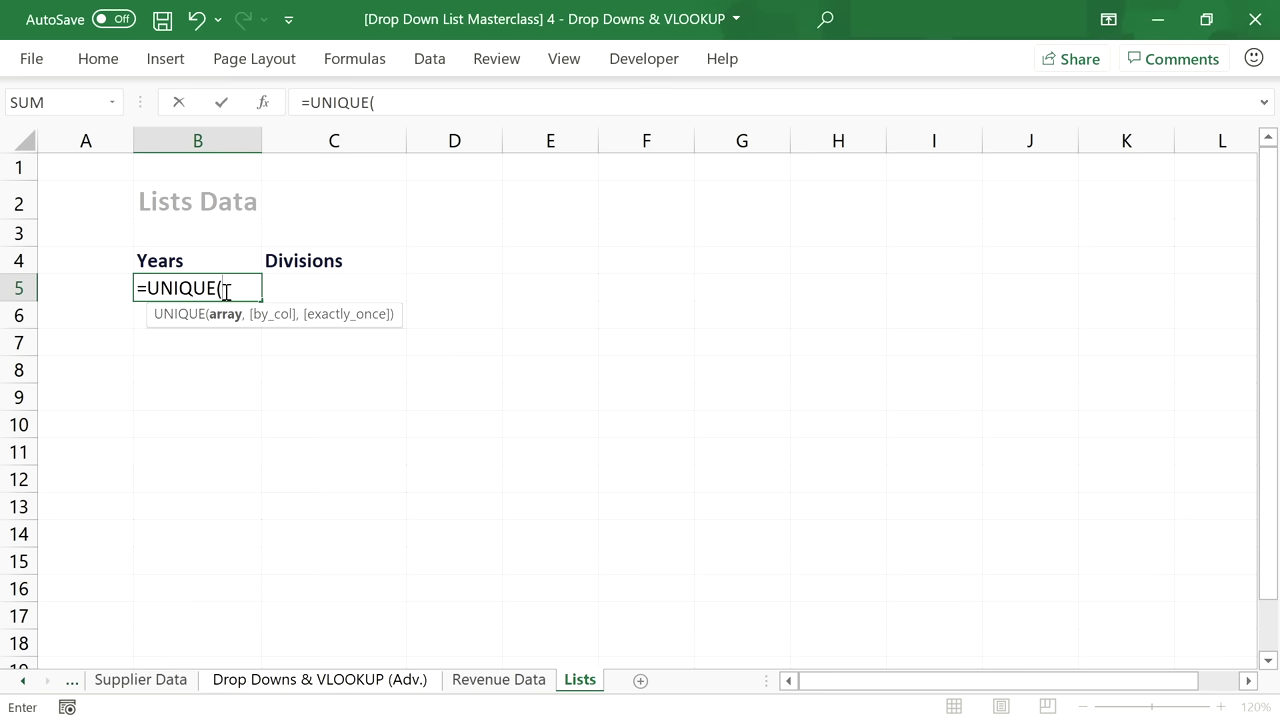
type("OFFSET(")
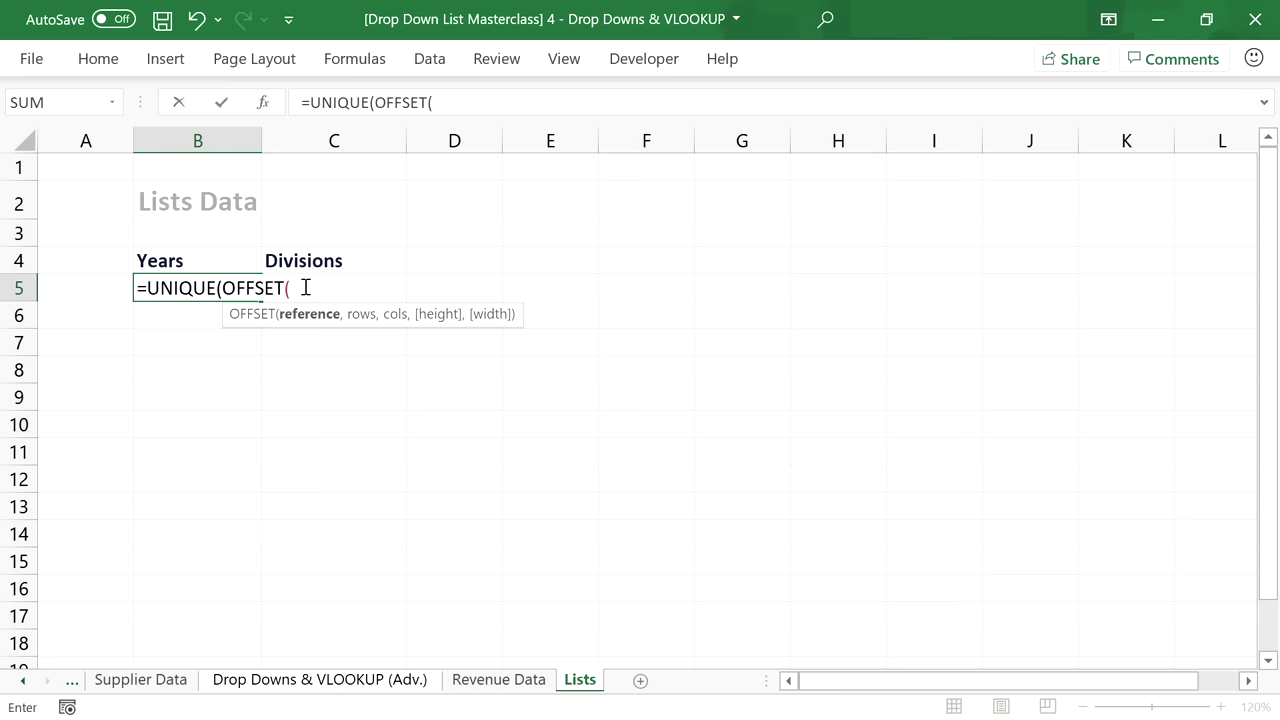
left_click(505, 681)
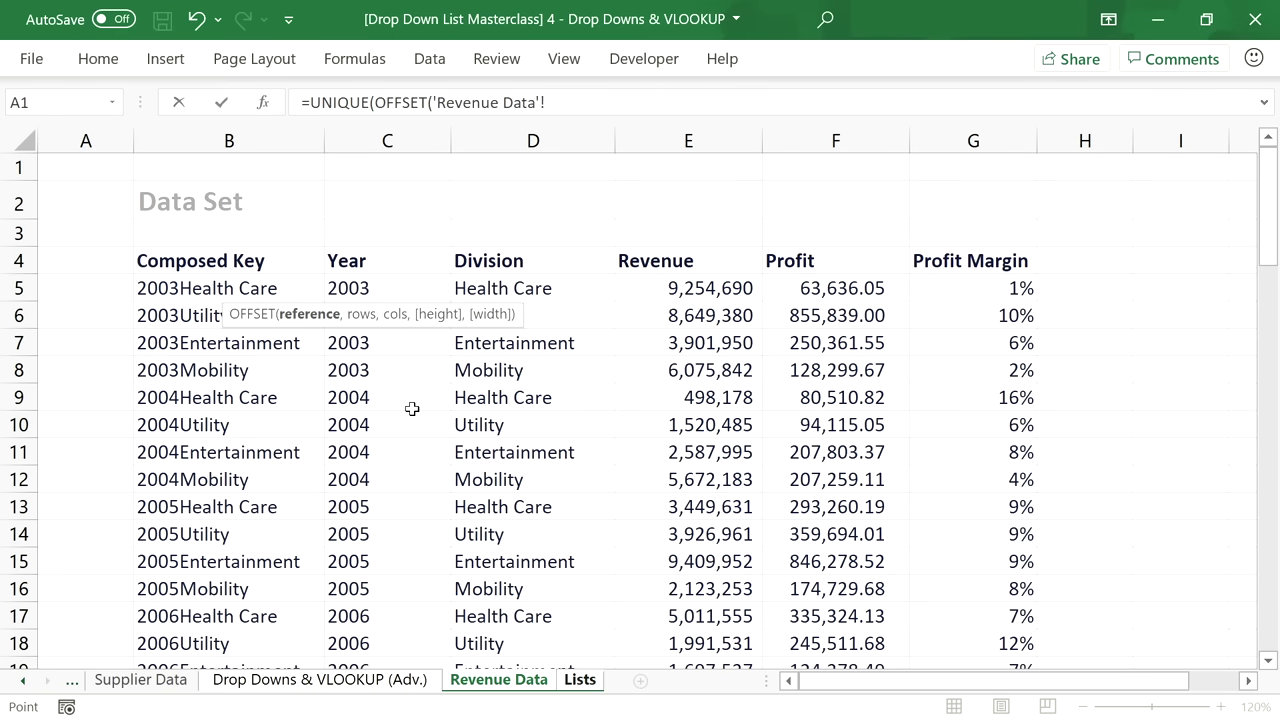
left_click(373, 289)
key("F4")
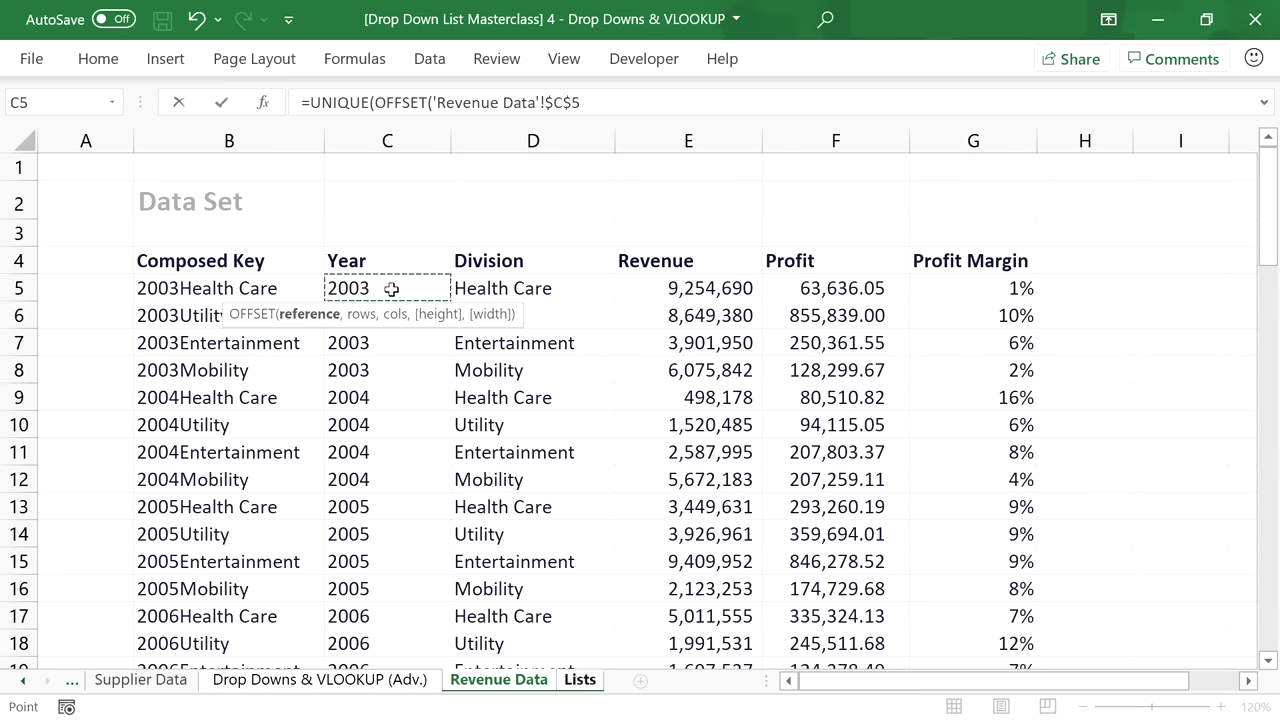
Finish with COUNTA('Revenue Data'!$C$5:$C$100000) as the height and commit so years spill.
left_click(604, 101)
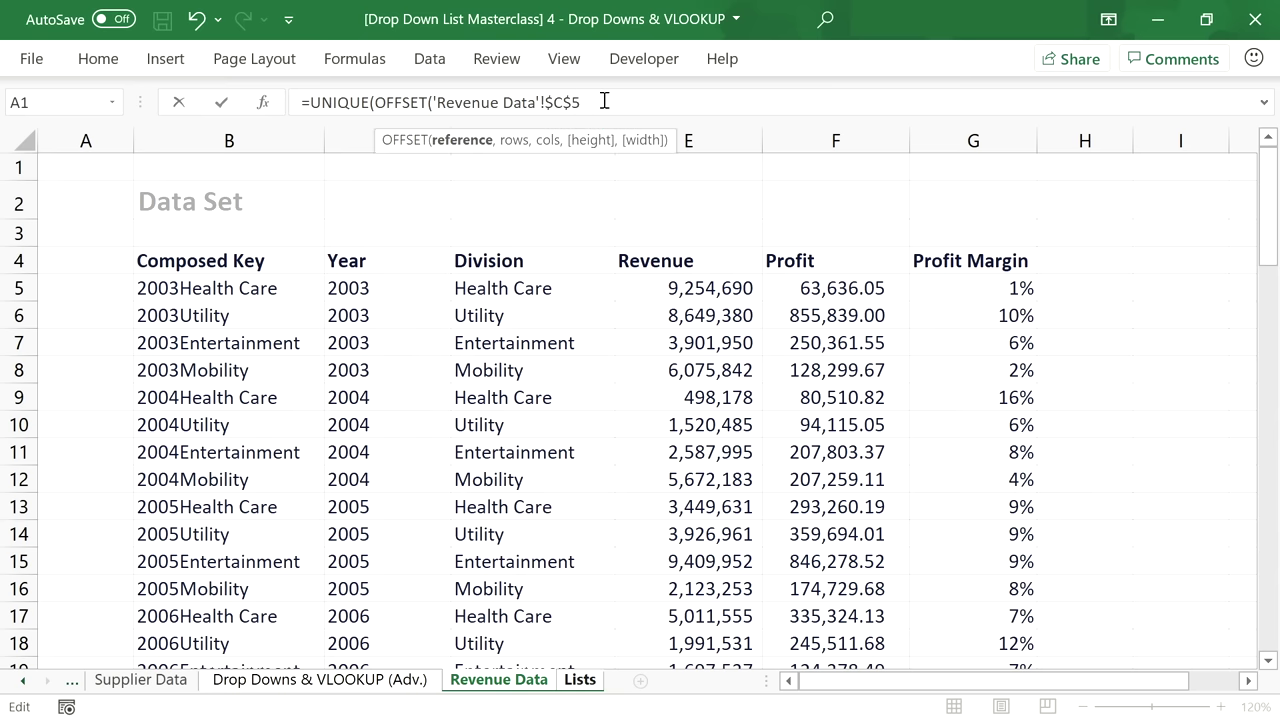
type(",,,COUNTA")
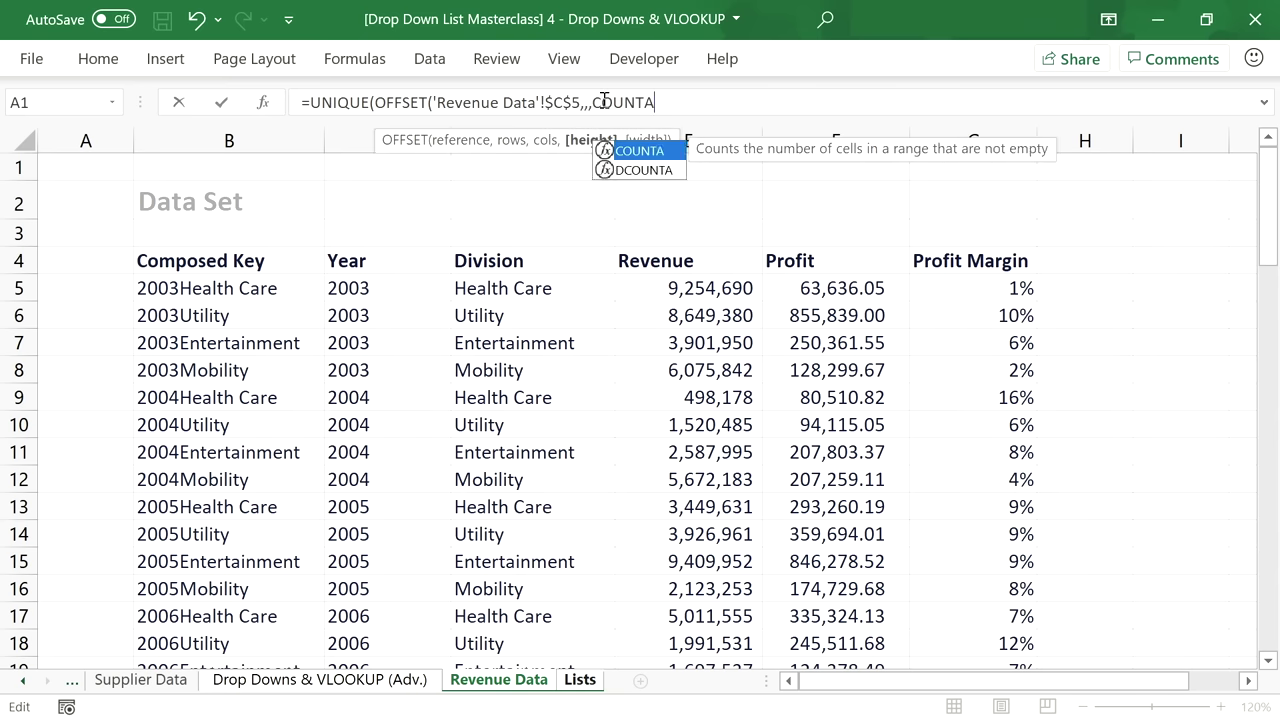
type("(")
left_click(399, 292)
key("F8")
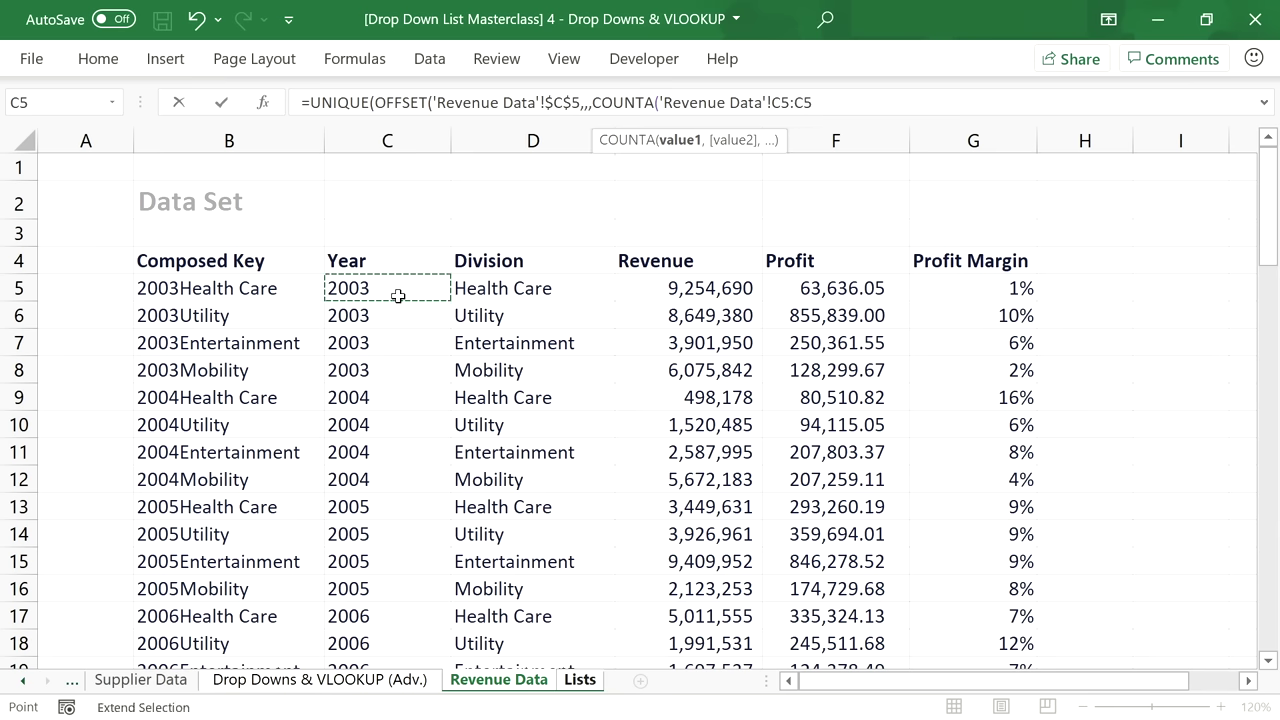
left_click(818, 106)
type("10000")
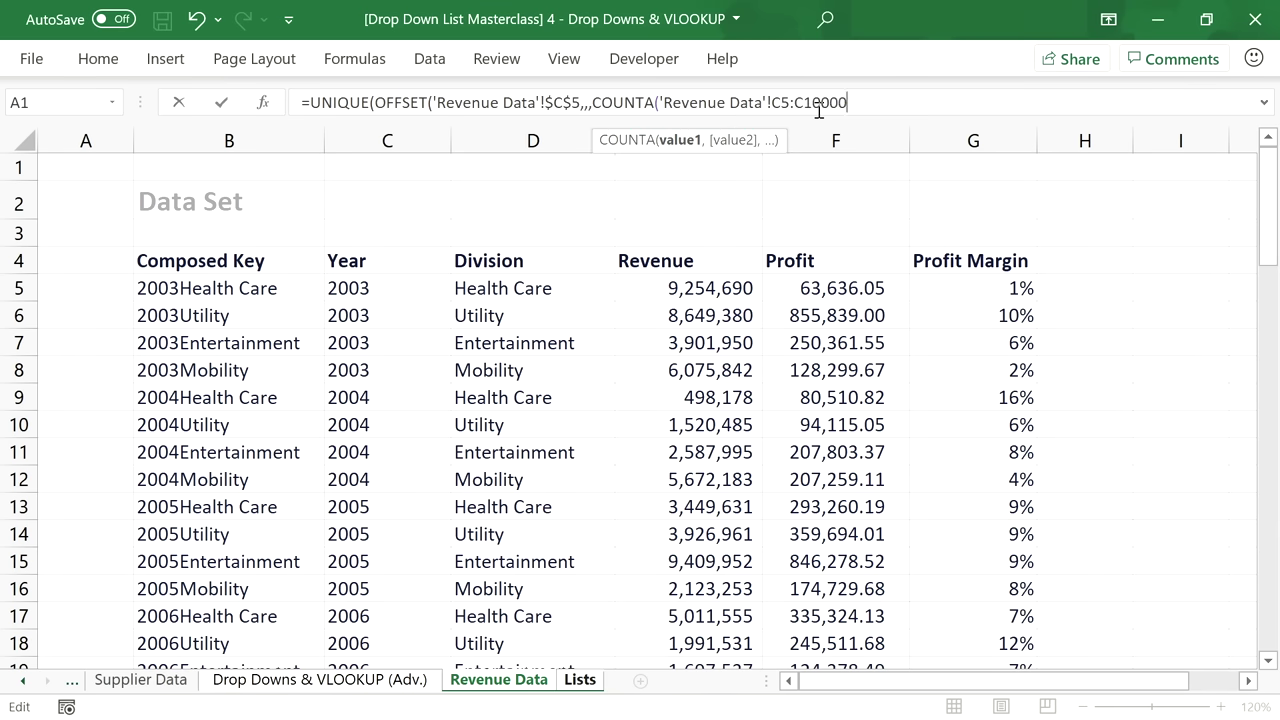
type("0)))")
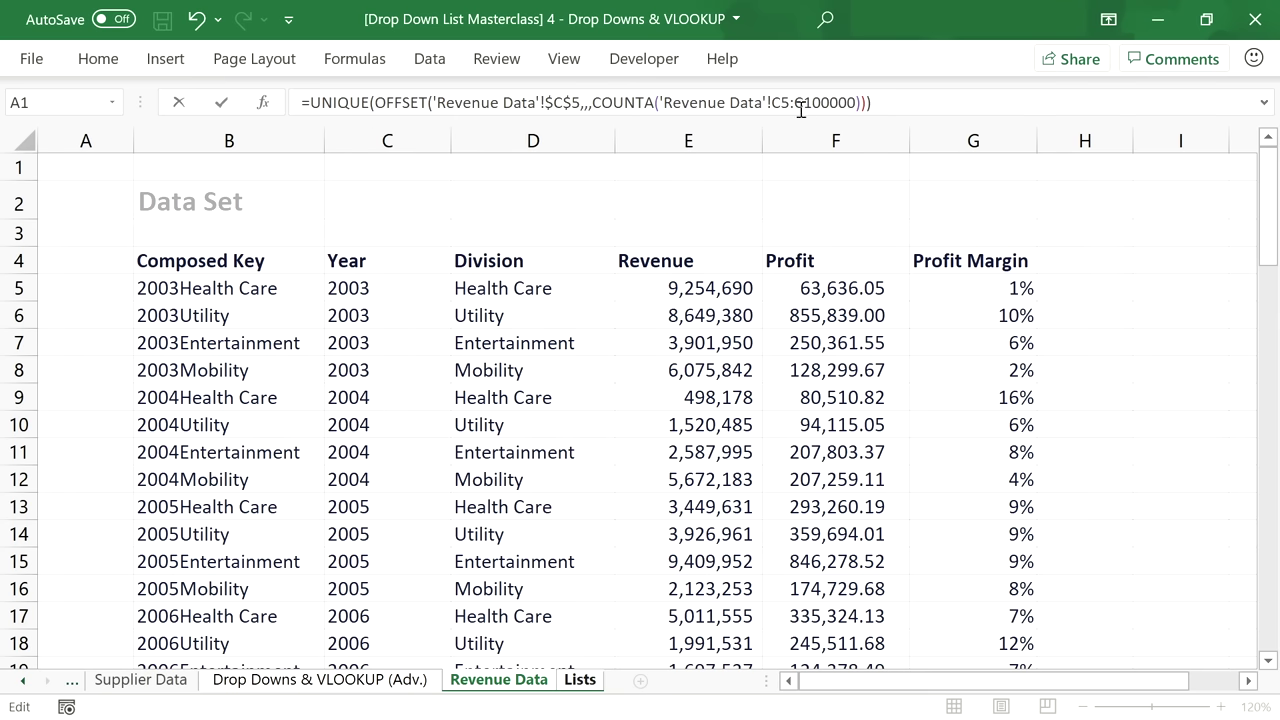
left_click(782, 107)
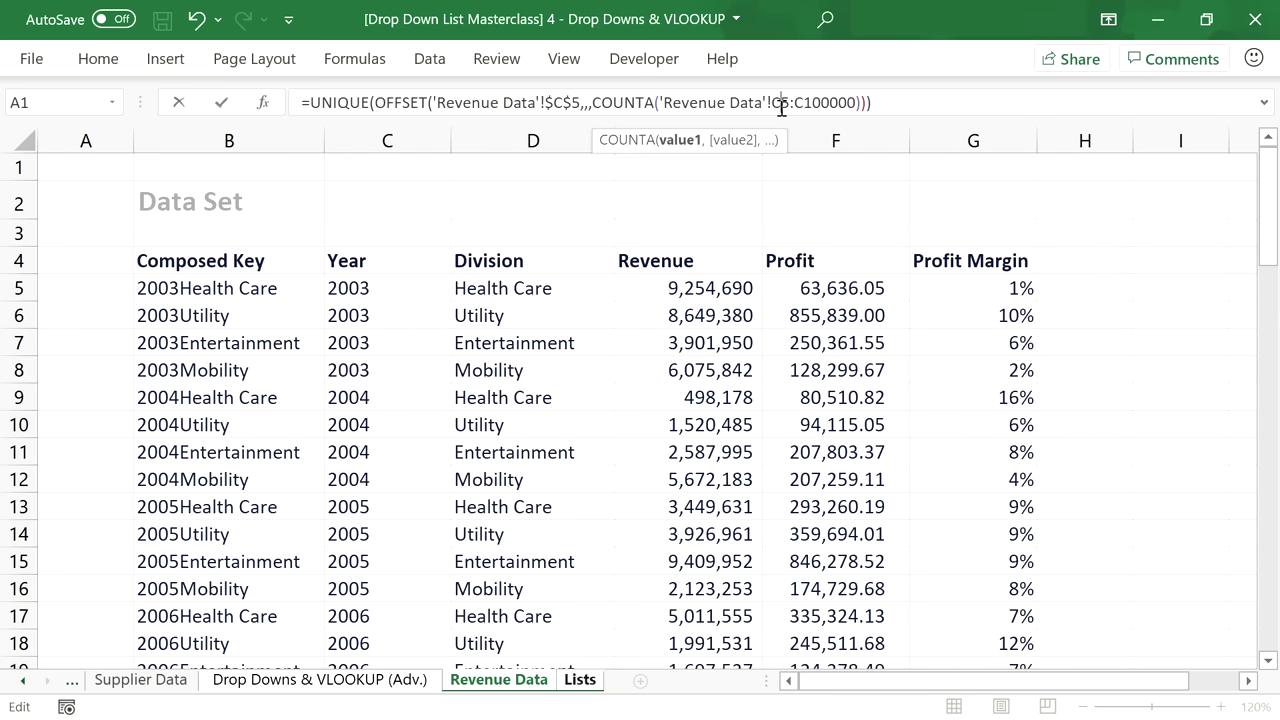
key("F4")
left_click(855, 102)
key("F4")
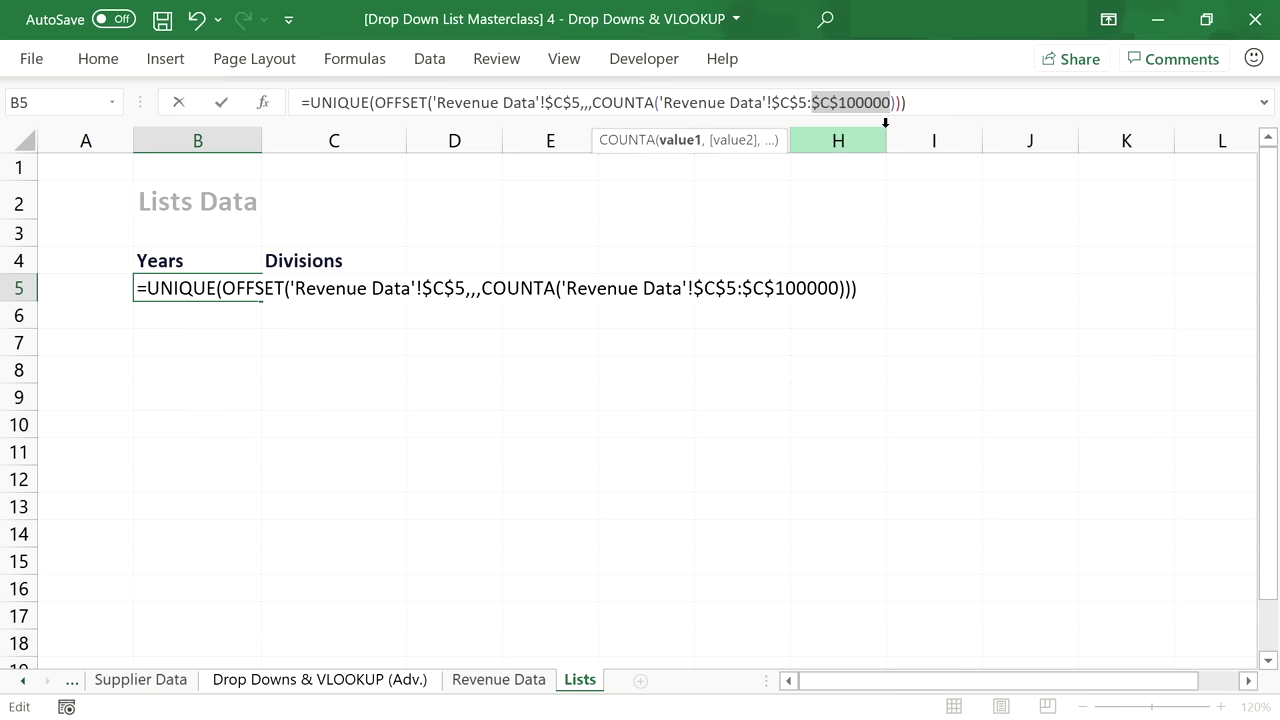
key("Return")
Copy the B5 years formula and paste it into cell C5 under Divisions.
scroll(237, 347, "down", 1)
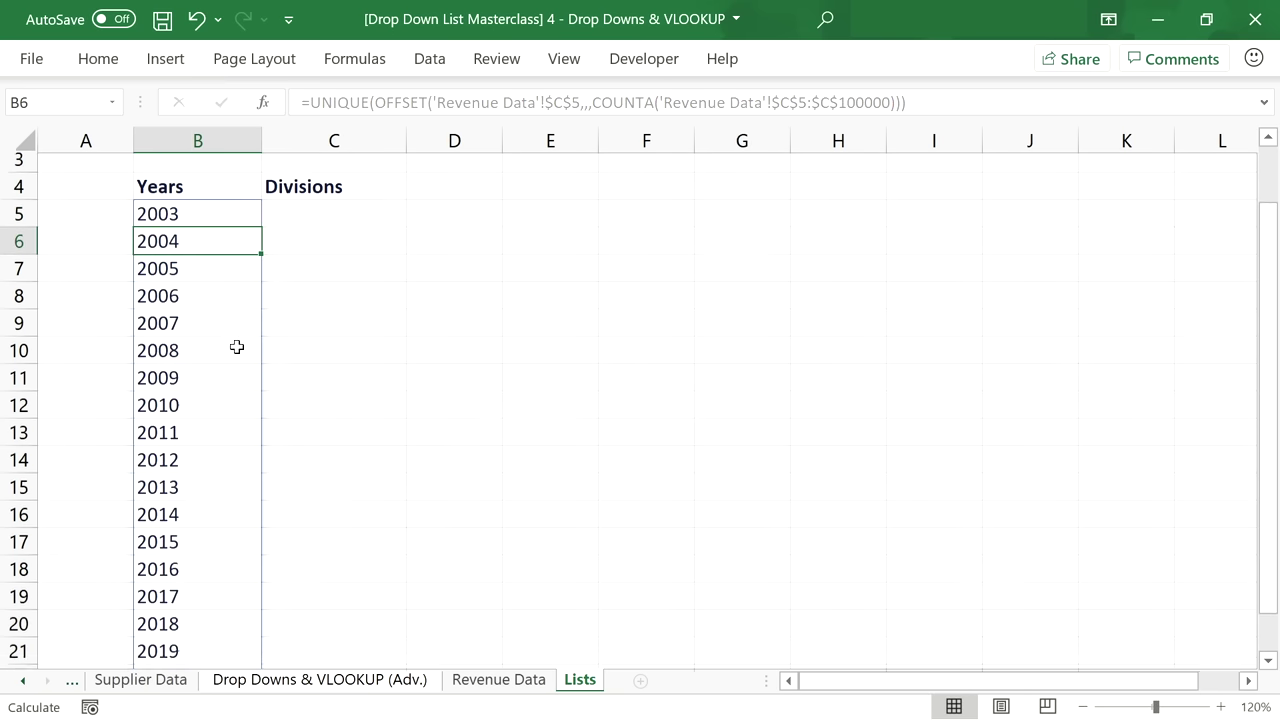
scroll(234, 352, "down", 2)
scroll(236, 360, "up", 1)
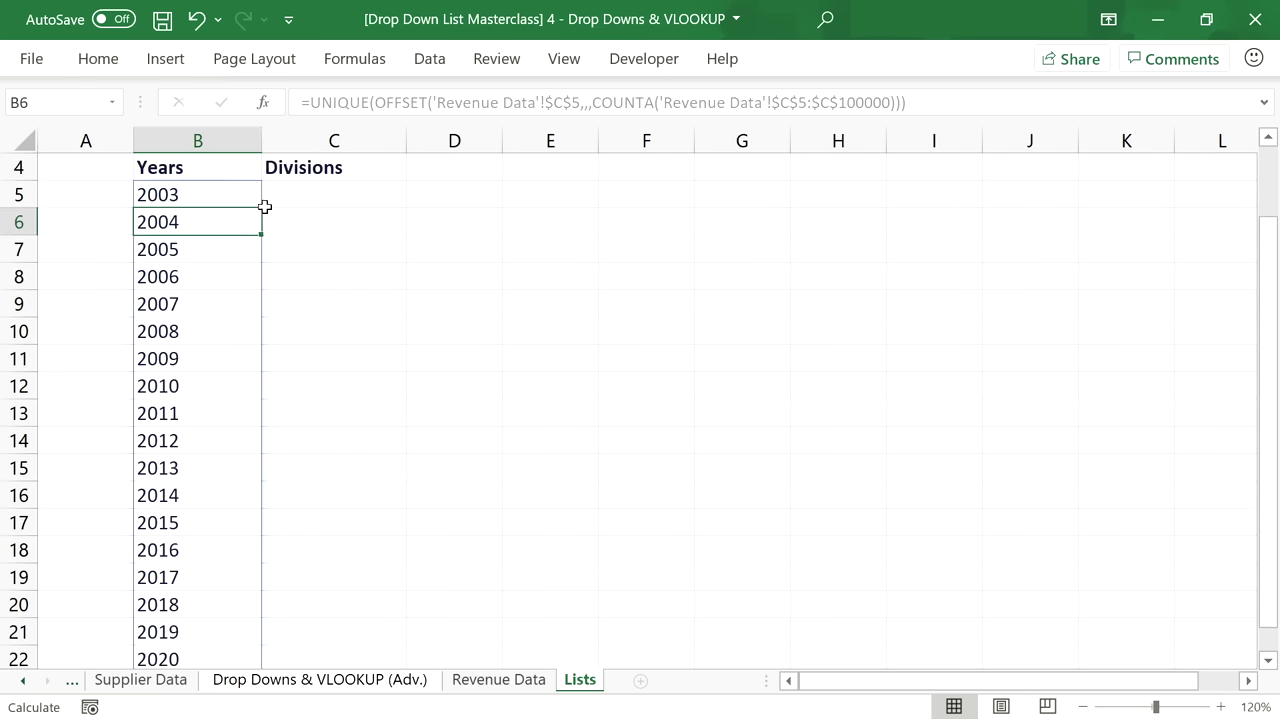
left_click(251, 194)
left_click(930, 102)
left_click_drag(907, 103, 277, 117)
key("ctrl+c")
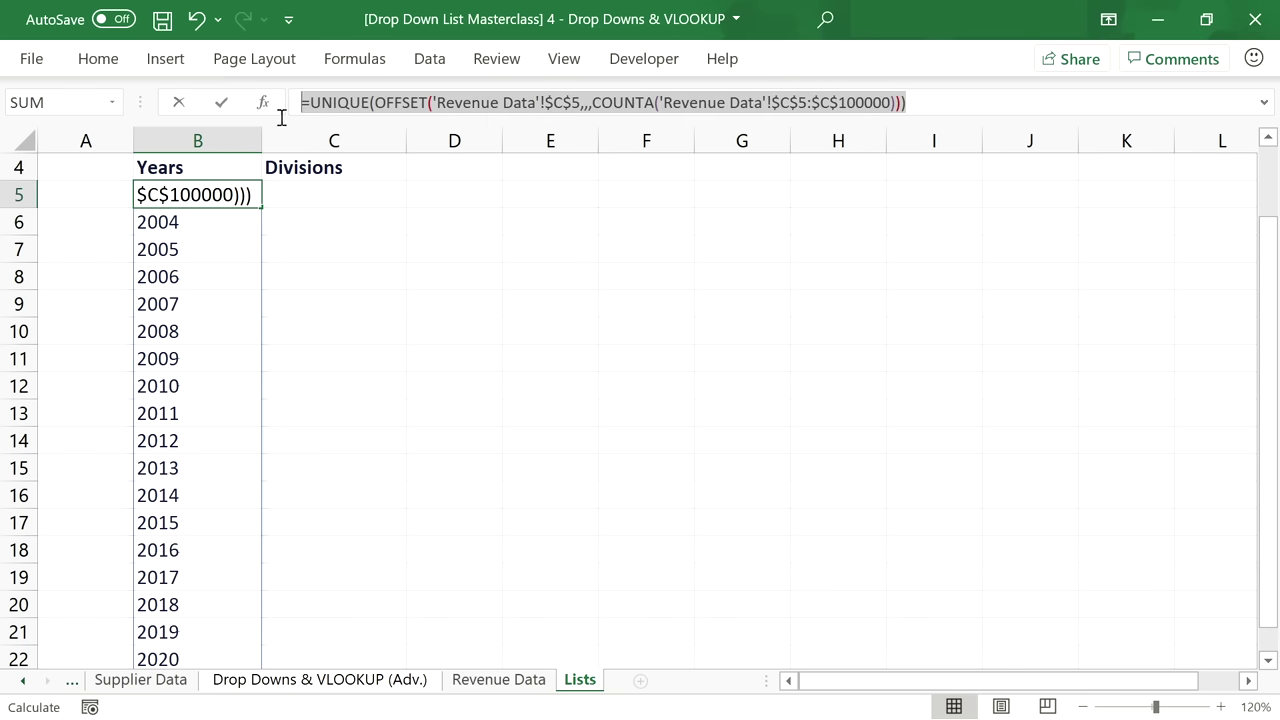
key("Escape")
left_click(329, 197)
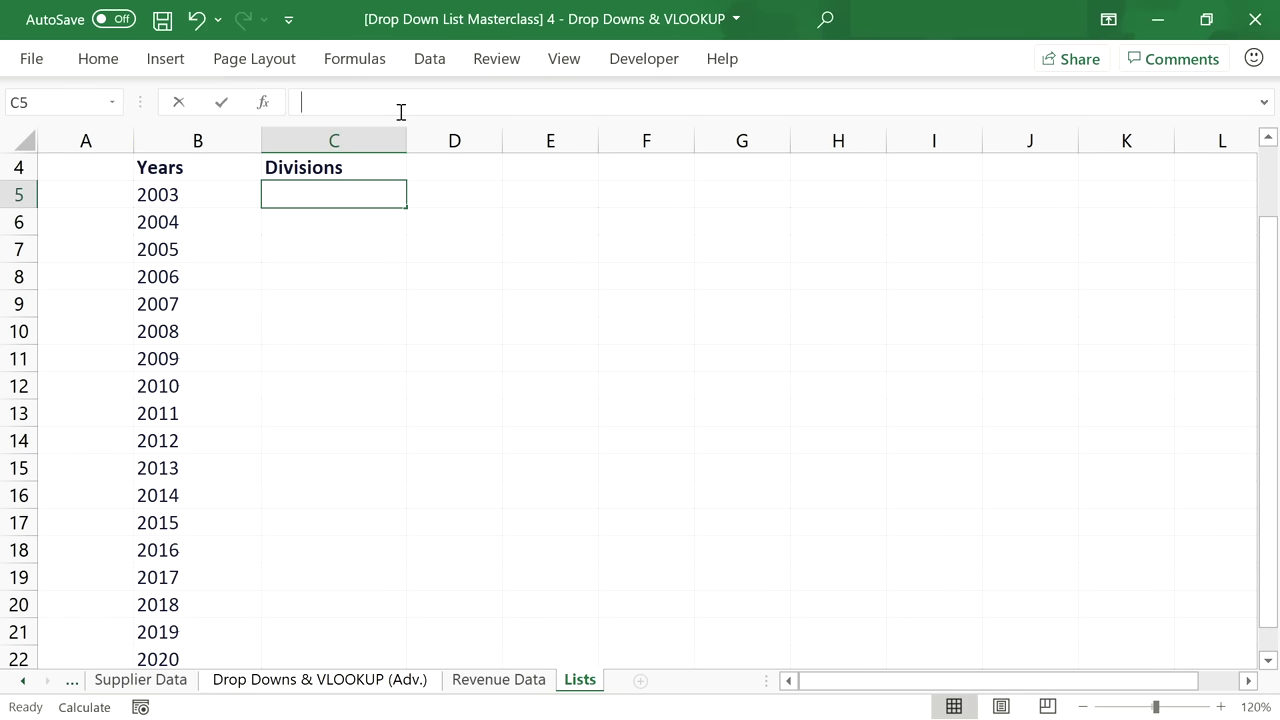
left_click(400, 108)
key("ctrl+v")
Switch the pasted formula's column C references to D so the unique divisions spill down.
left_click(558, 102)
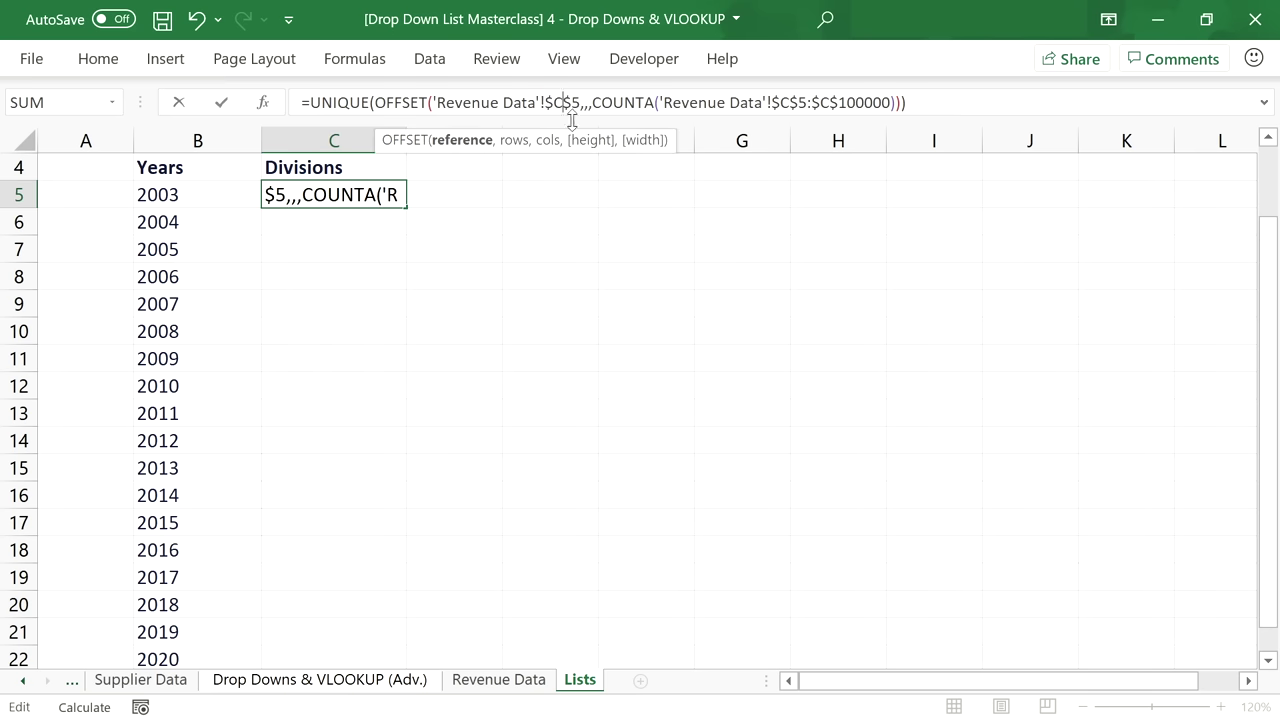
key("BackSpace")
type("D")
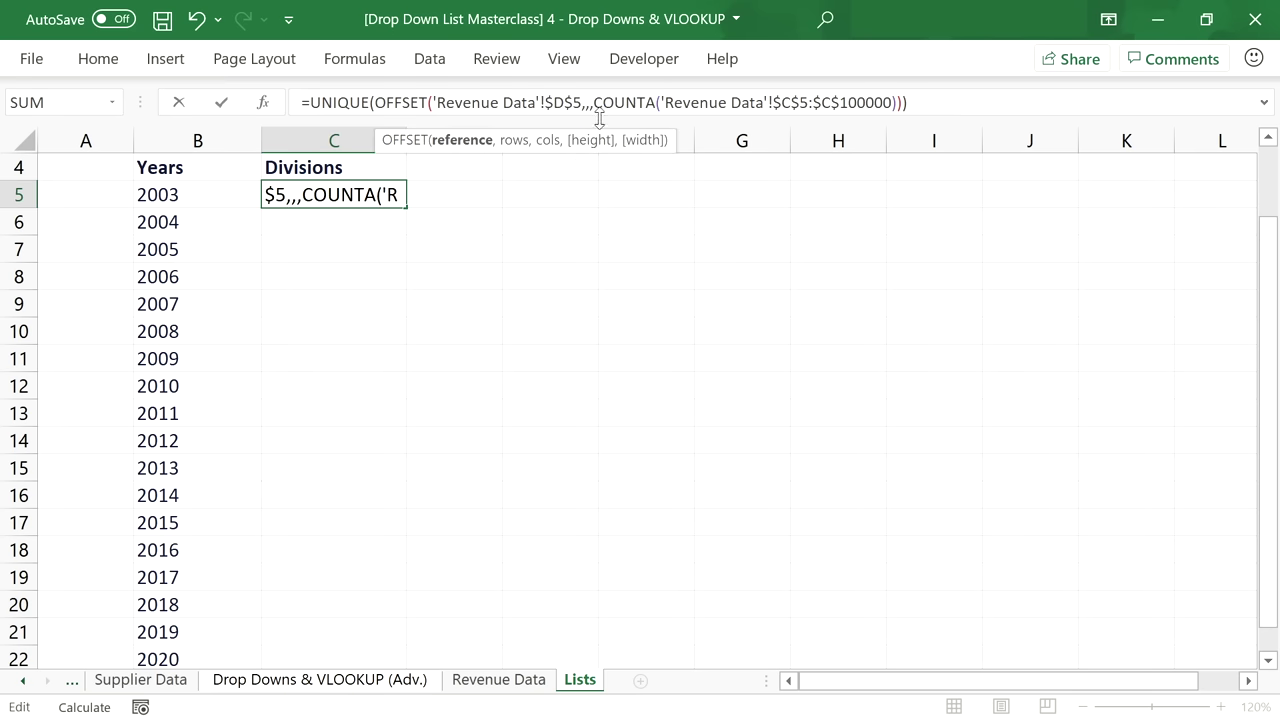
left_click(791, 102)
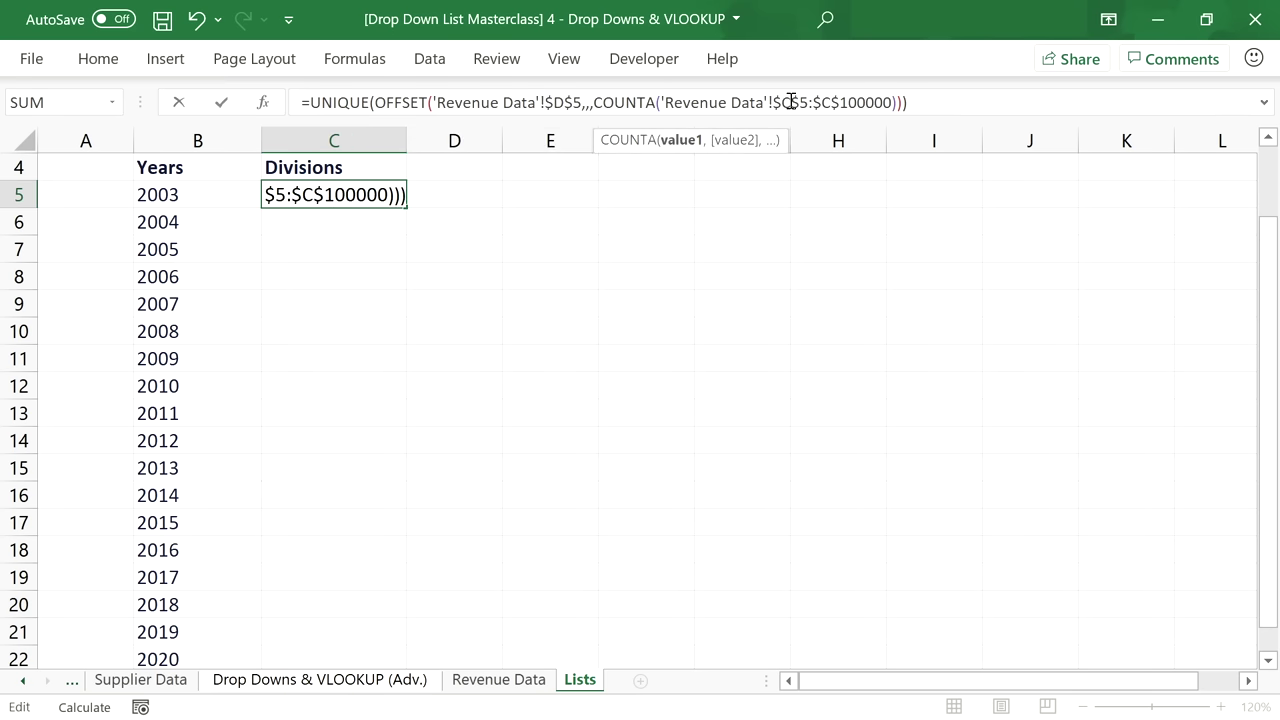
key("BackSpace")
type("d")
key("BackSpace")
type("D")
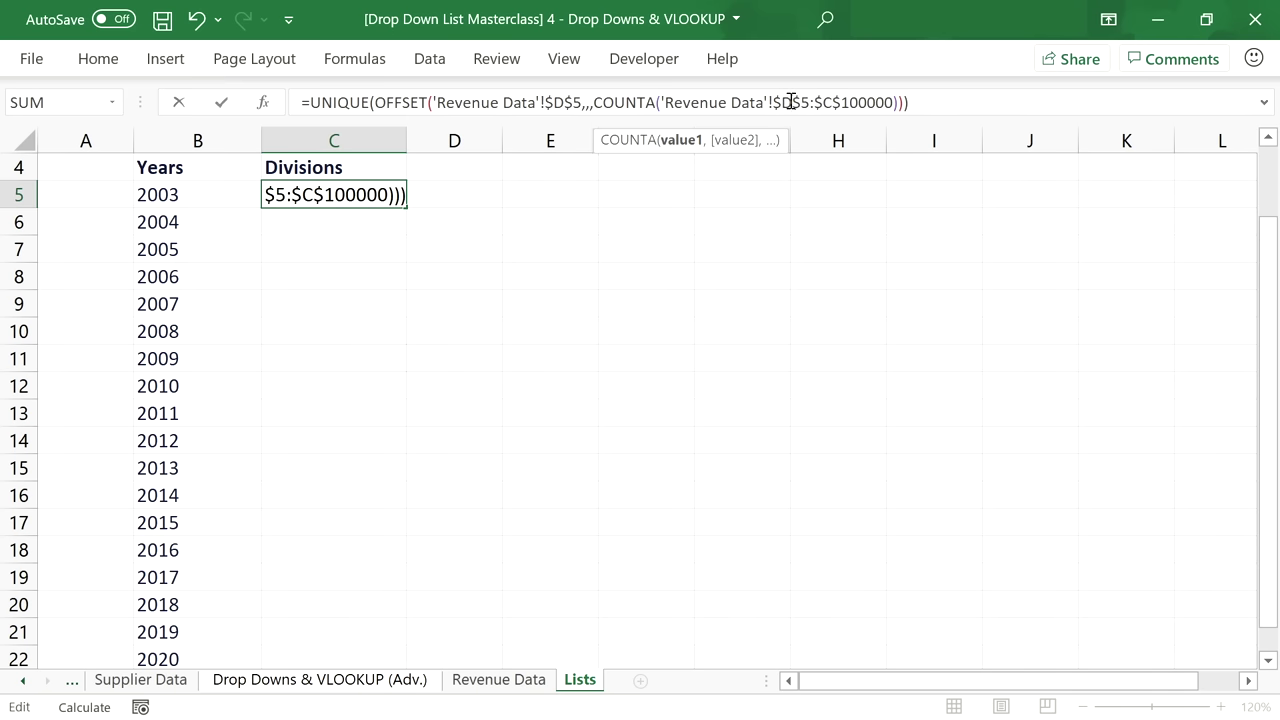
left_click(832, 102)
key("BackSpace")
type("D")
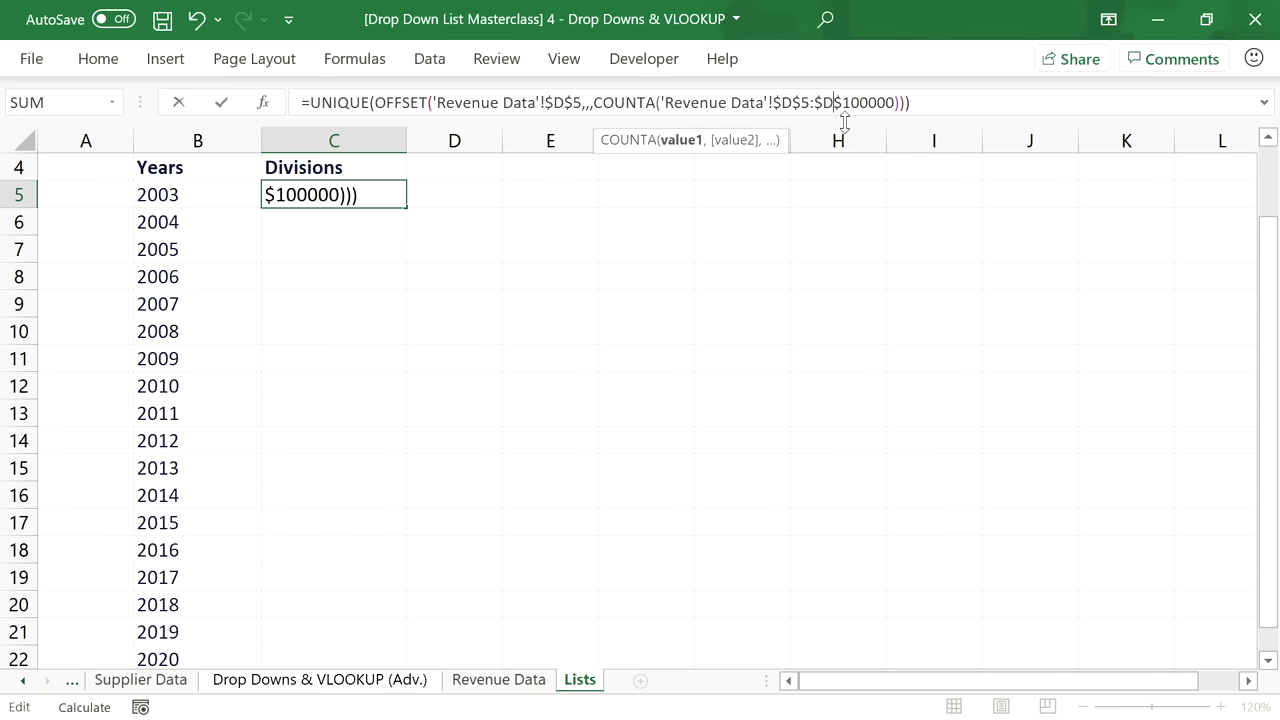
key("Return")
Check the spilled divisions in C5:C8, then return to the Drop Downs & VLOOKUP (Adv.) sheet.
scroll(443, 300, "up", 1)
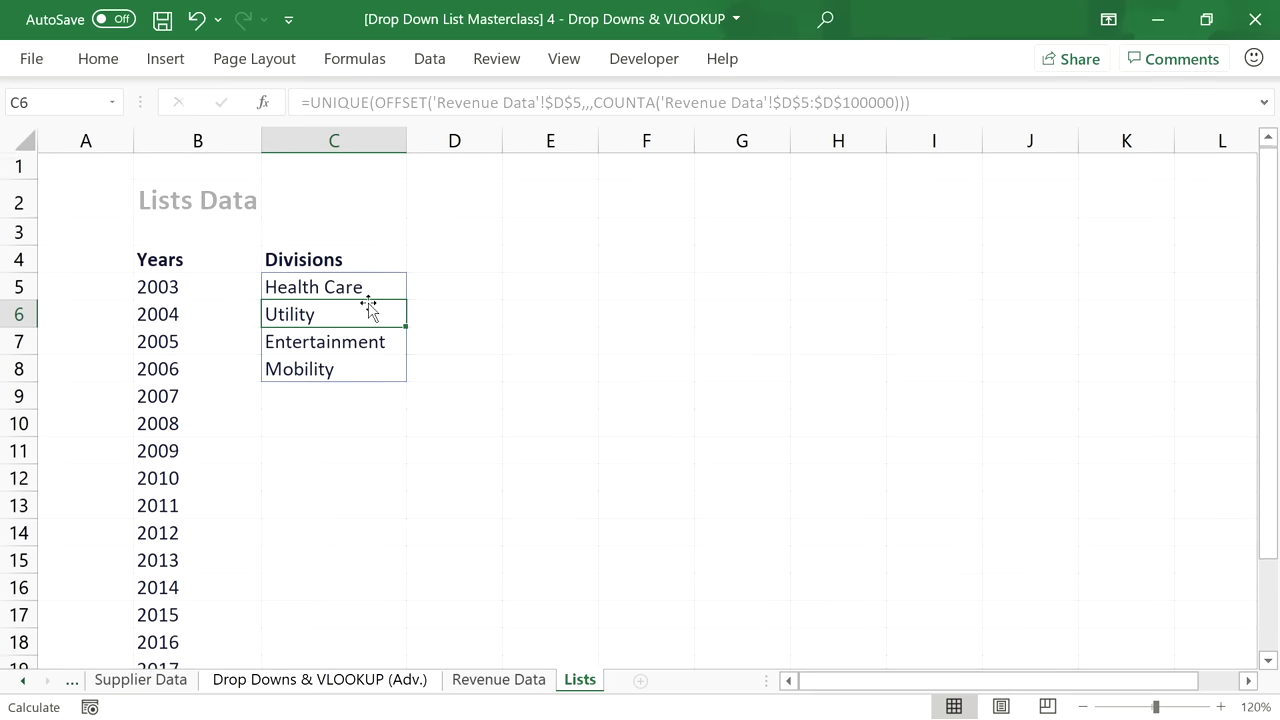
left_click(358, 288)
left_click_drag(358, 288, 343, 370)
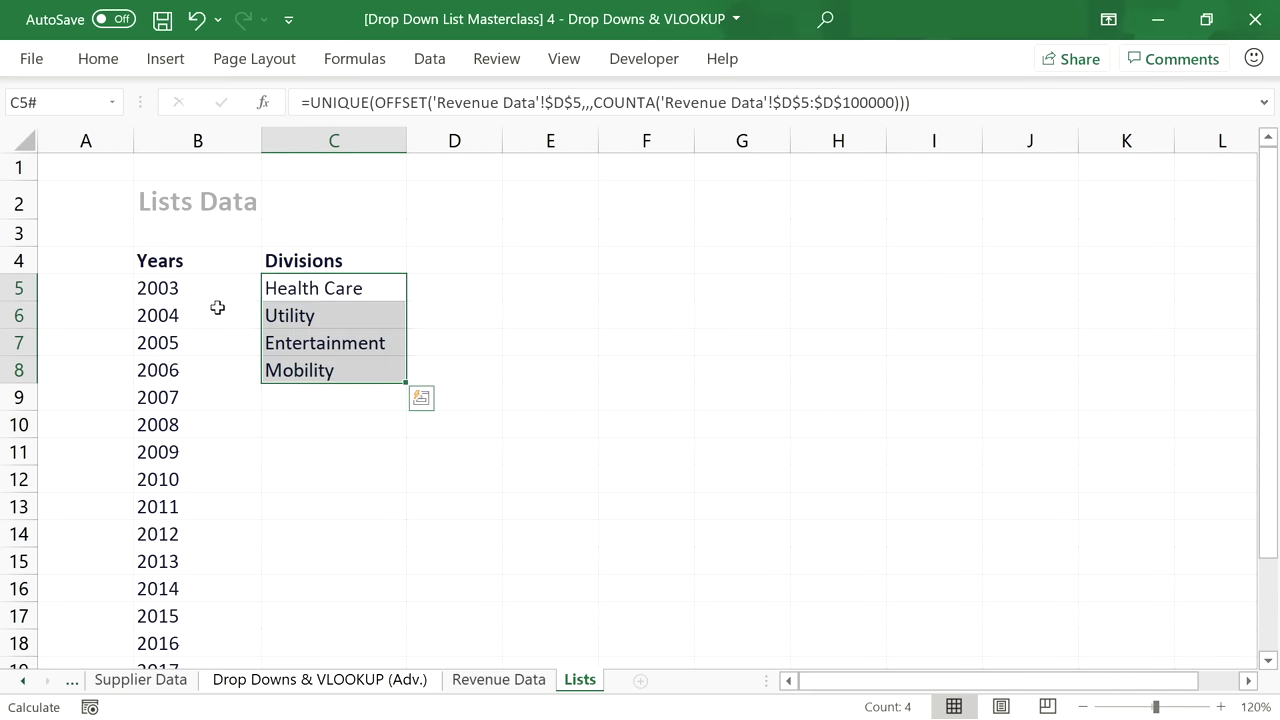
left_click(205, 290)
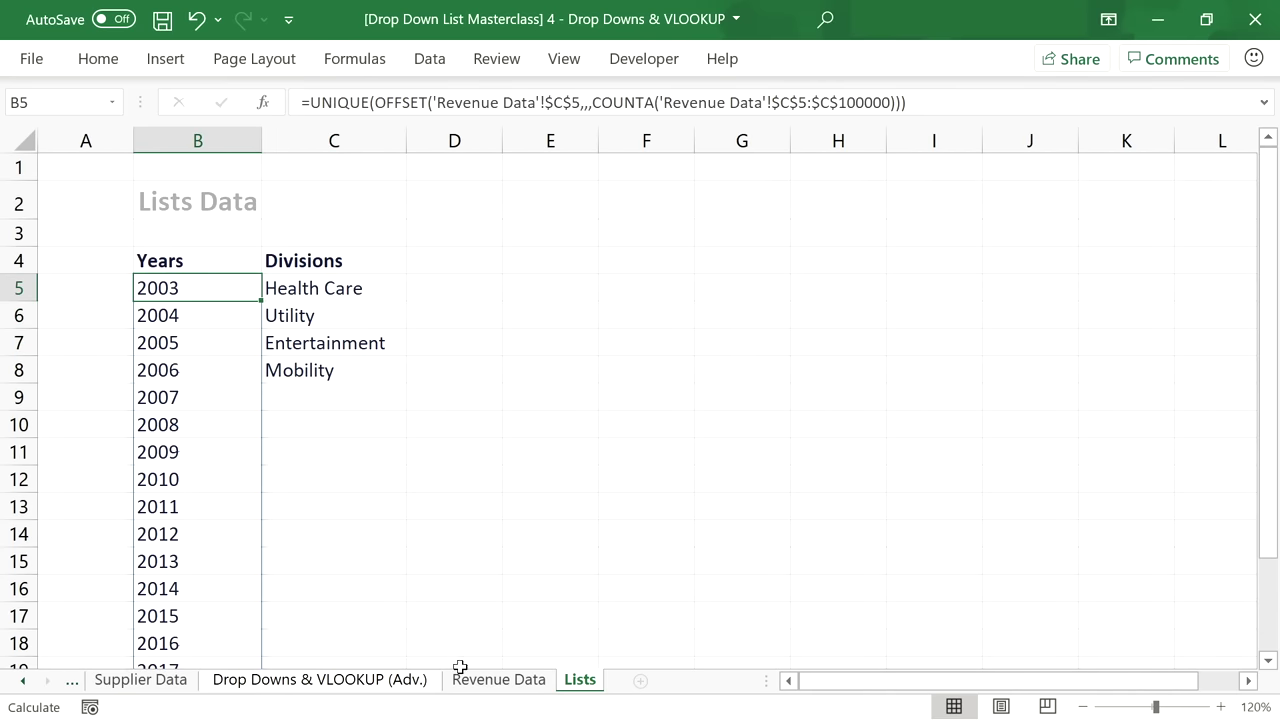
left_click(412, 681)
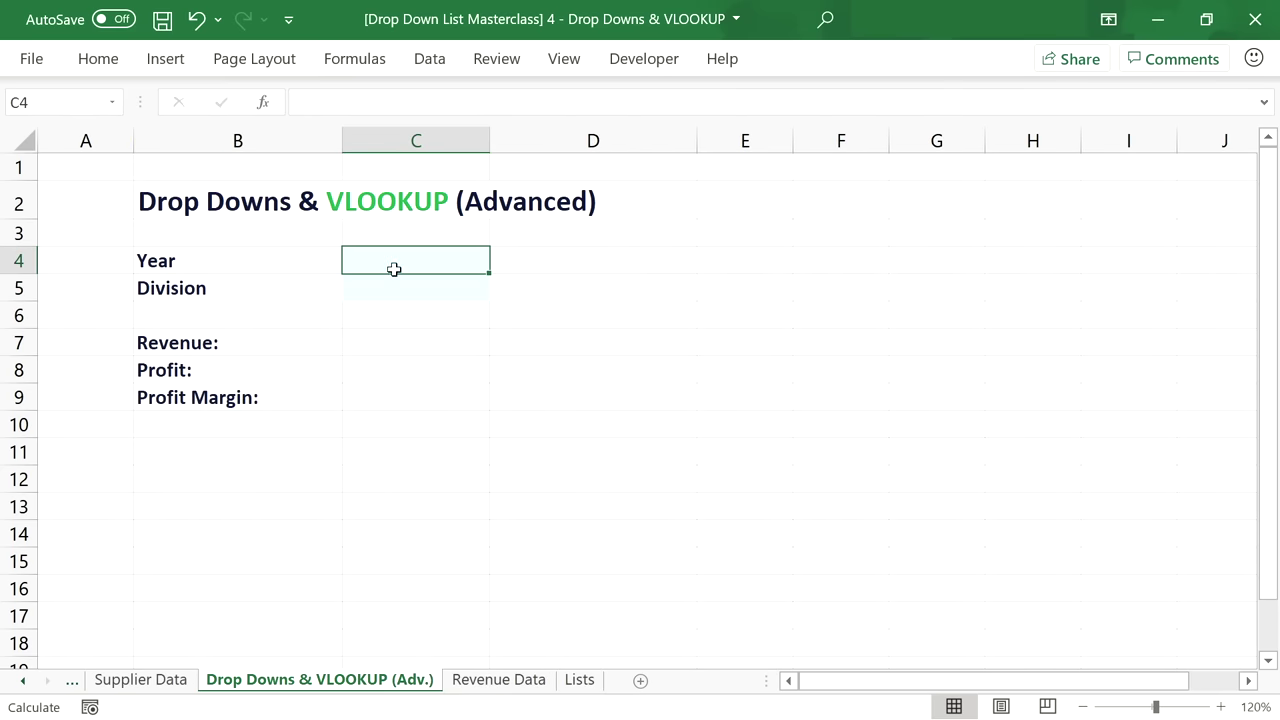
Set Data Validation on the Year cell C4 to allow a List.
left_click(432, 59)
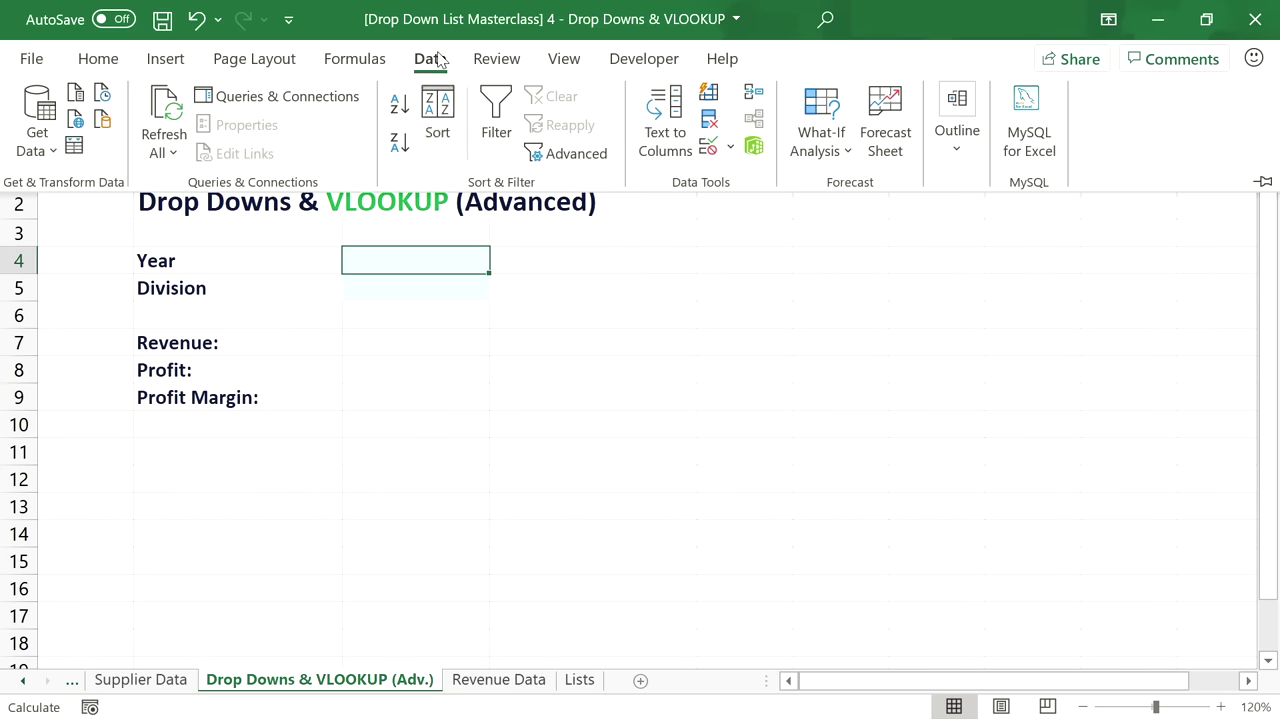
left_click(708, 146)
left_click(710, 276)
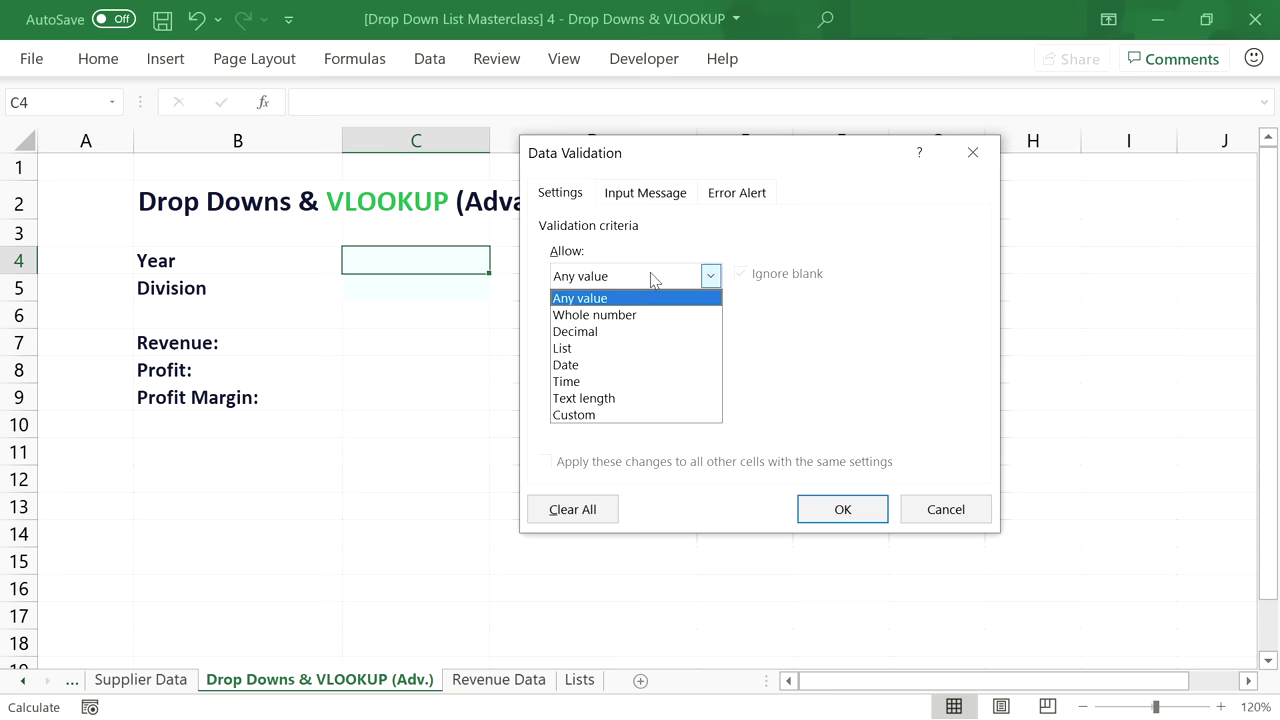
left_click(634, 345)
left_click(635, 380)
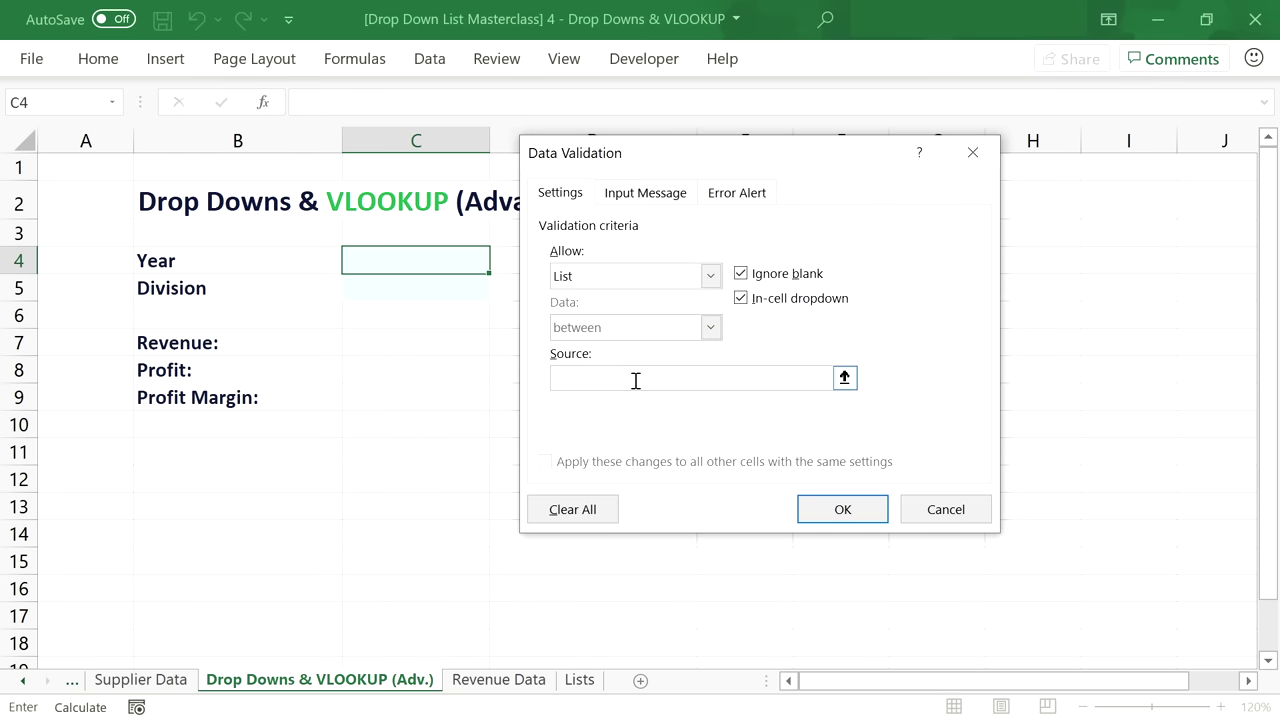
type("=OFFSET(")
Set the list source to =Lists!$B$5# and confirm the validation.
left_click(580, 679)
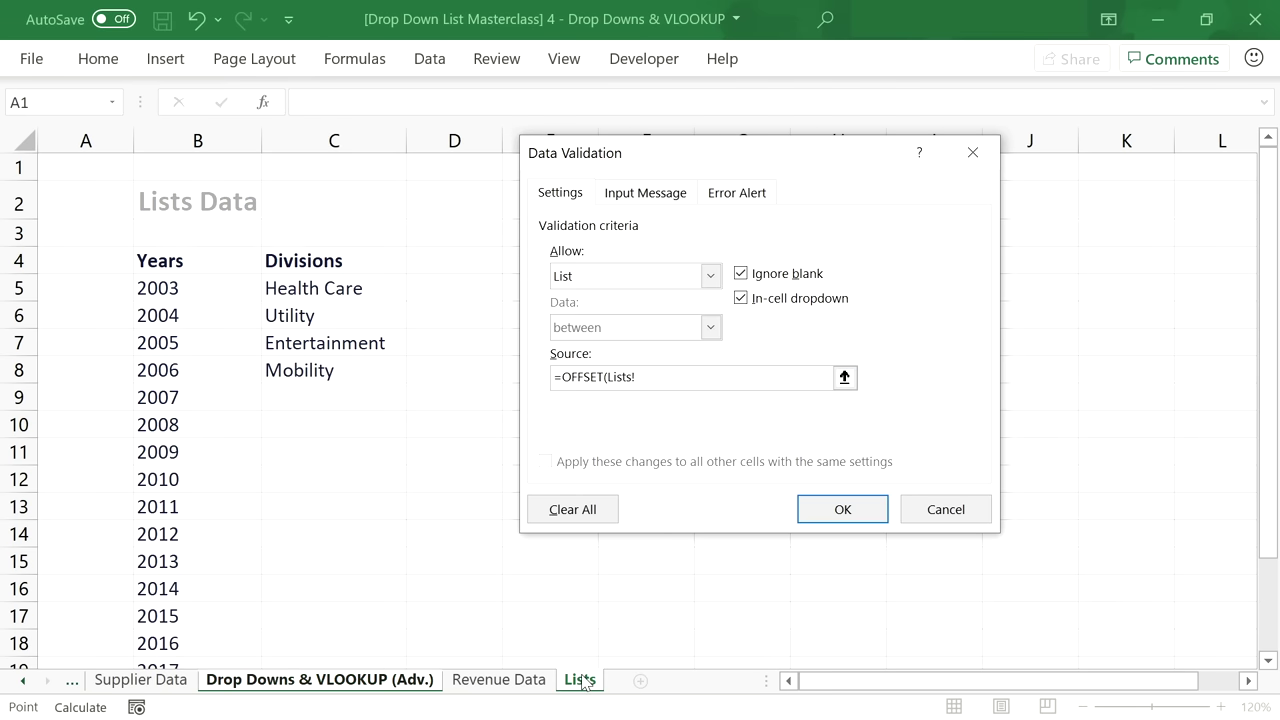
scroll(190, 458, "down", 1)
scroll(191, 460, "down", 1)
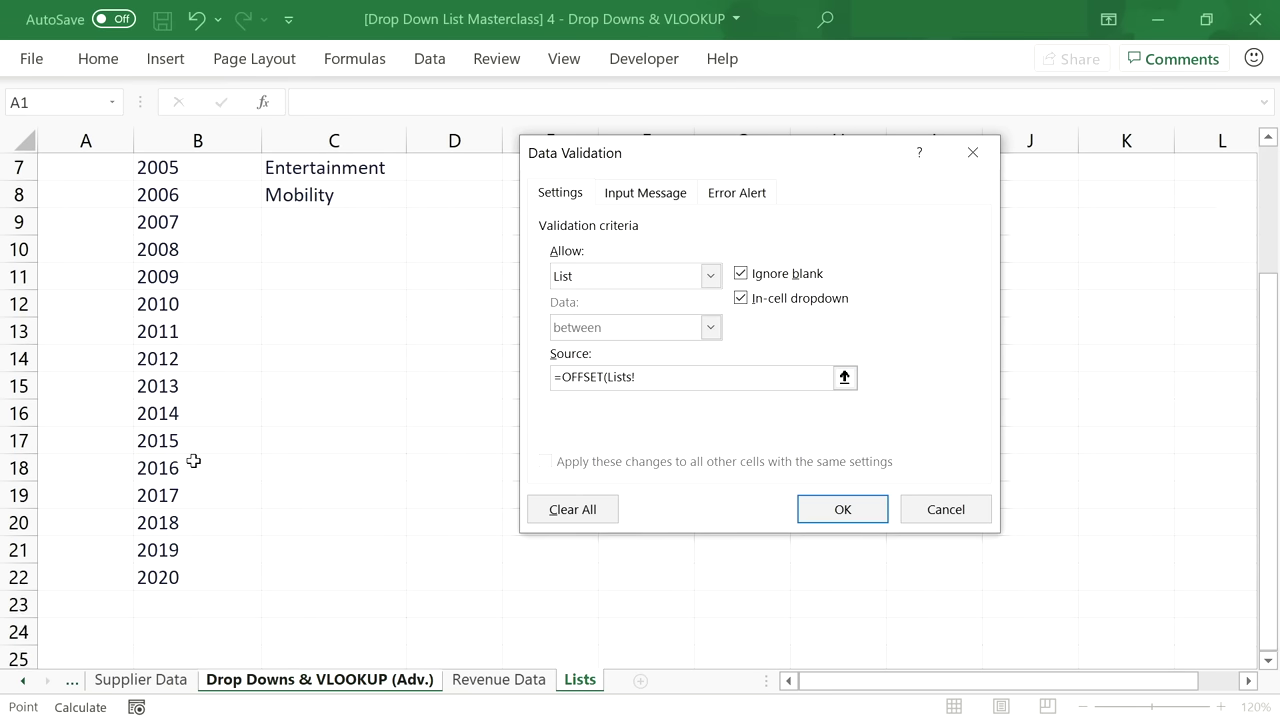
scroll(191, 460, "up", 1)
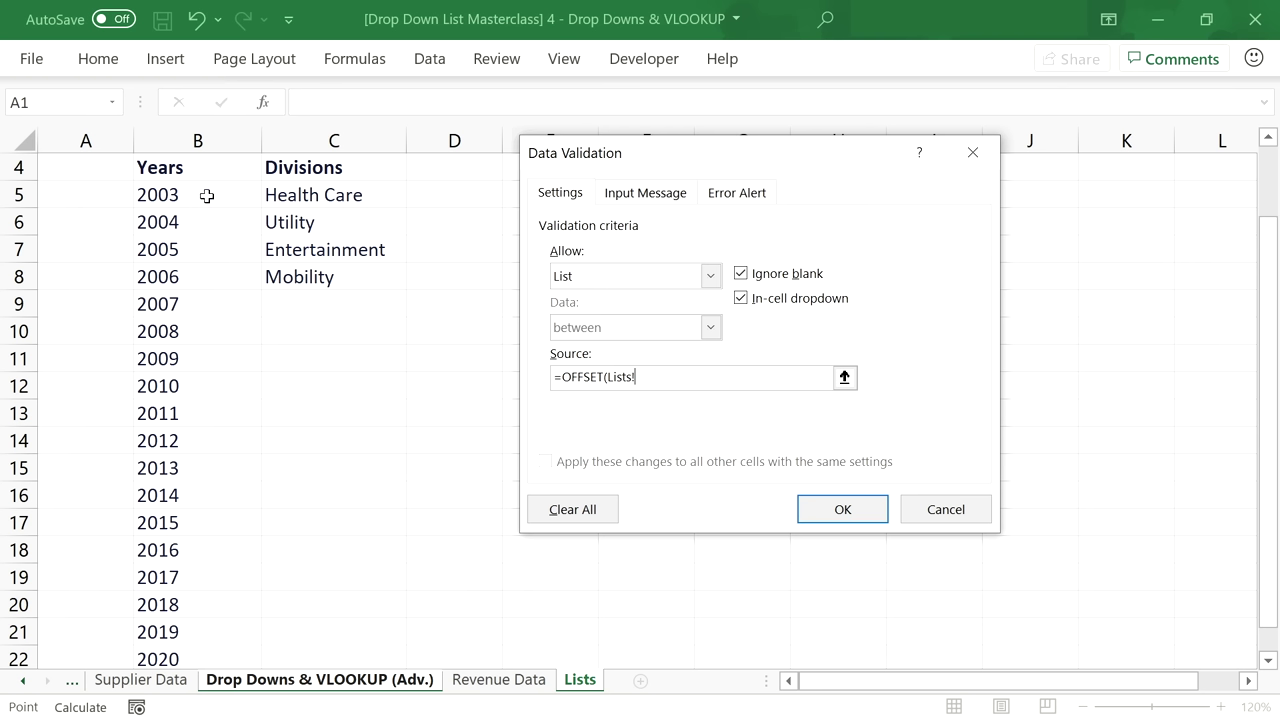
key("BackSpace")
key("BackSpace")
key("BackSpace")
key("BackSpace")
key("BackSpace")
key("BackSpace")
key("BackSpace")
key("BackSpace")
key("BackSpace")
key("BackSpace")
key("BackSpace")
key("BackSpace")
key("BackSpace")
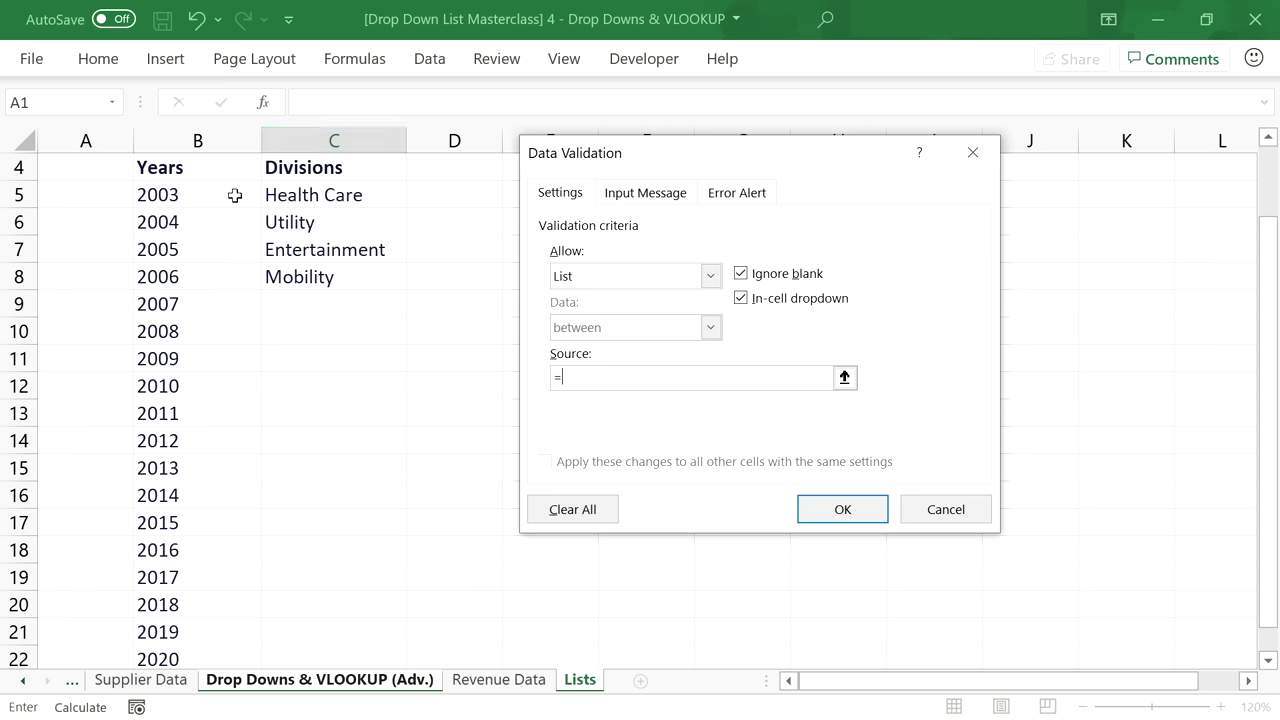
left_click(234, 195)
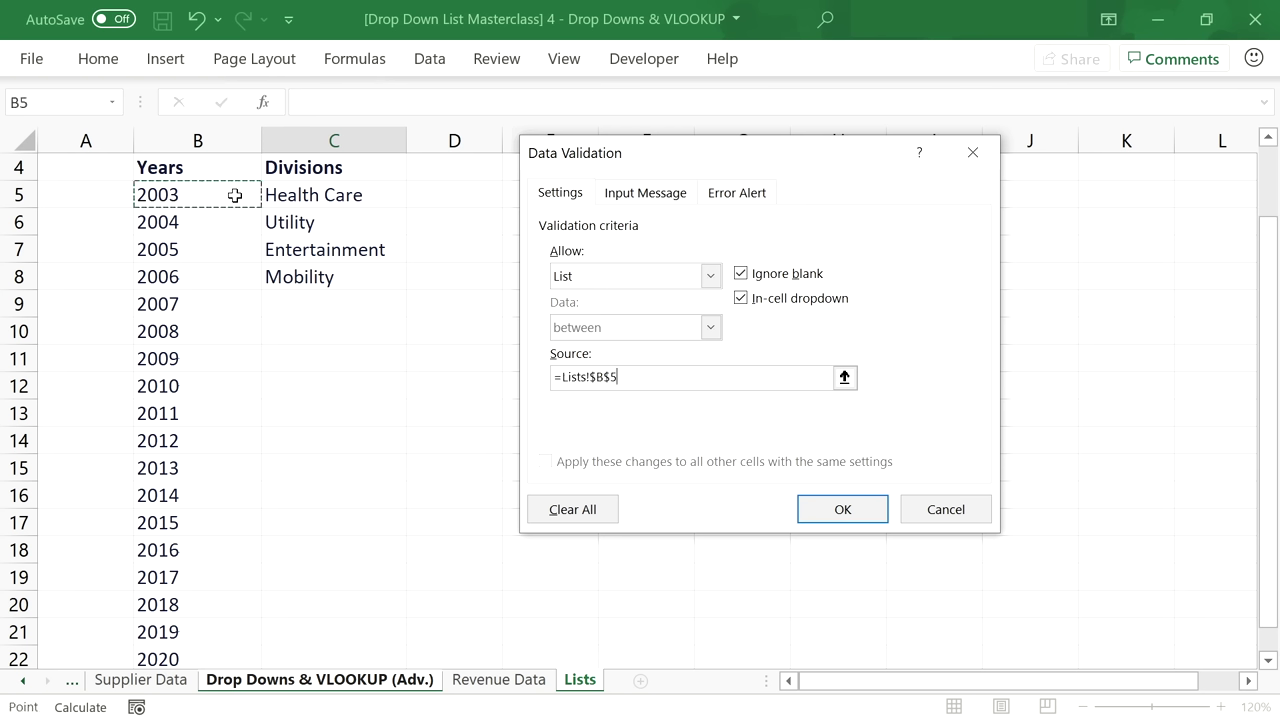
type("#")
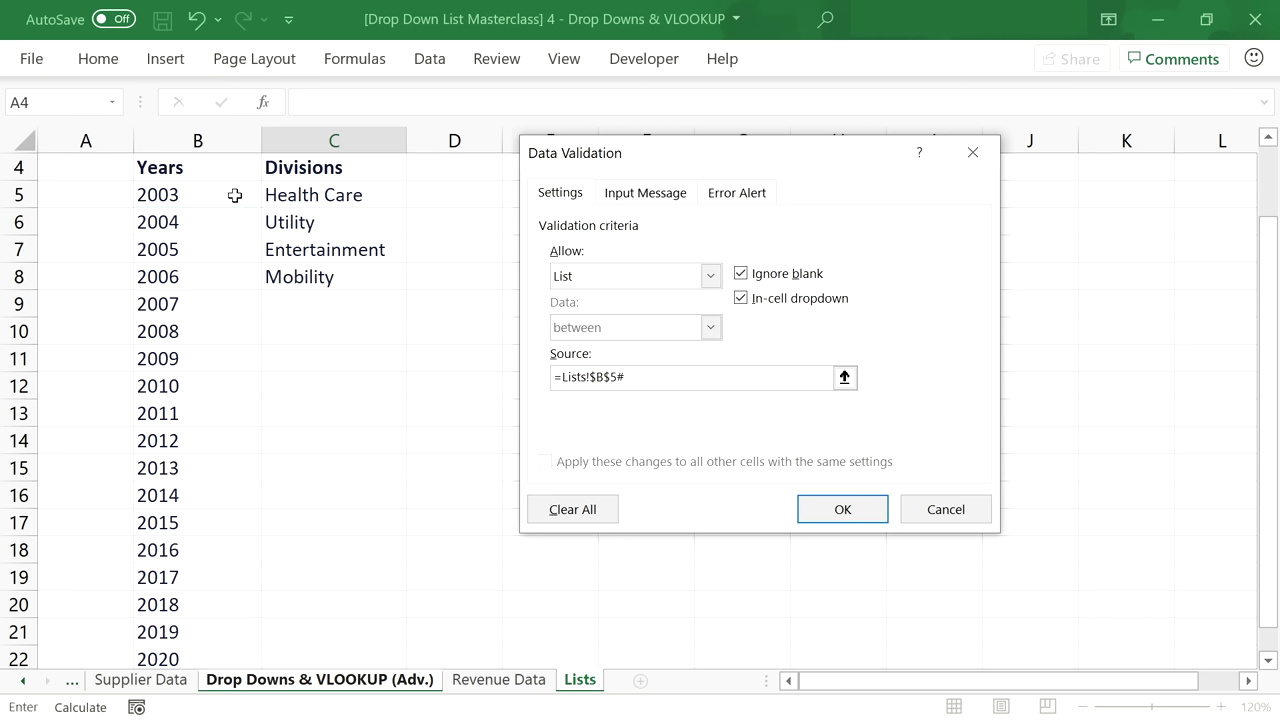
left_click(843, 509)
Open the C4 drop-down to verify the years 2003 onward appear.
left_click(499, 262)
scroll(503, 365, "down", 1)
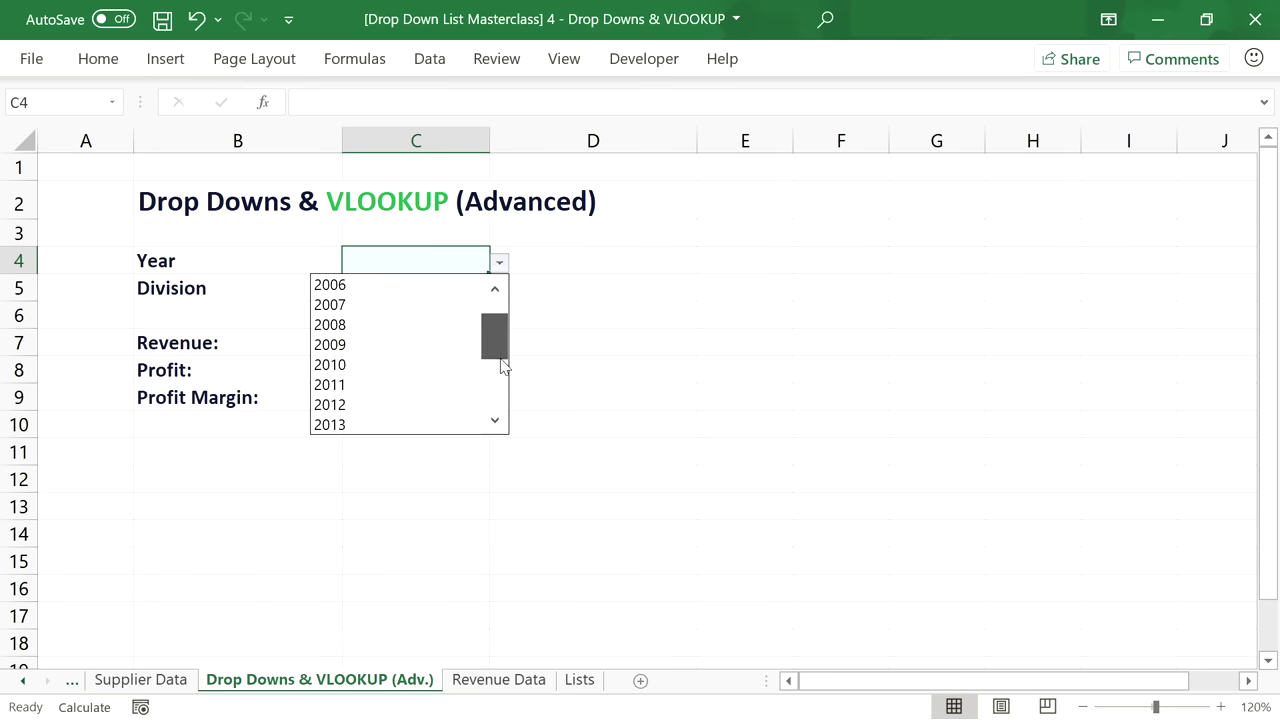
left_click_drag(502, 362, 488, 306)
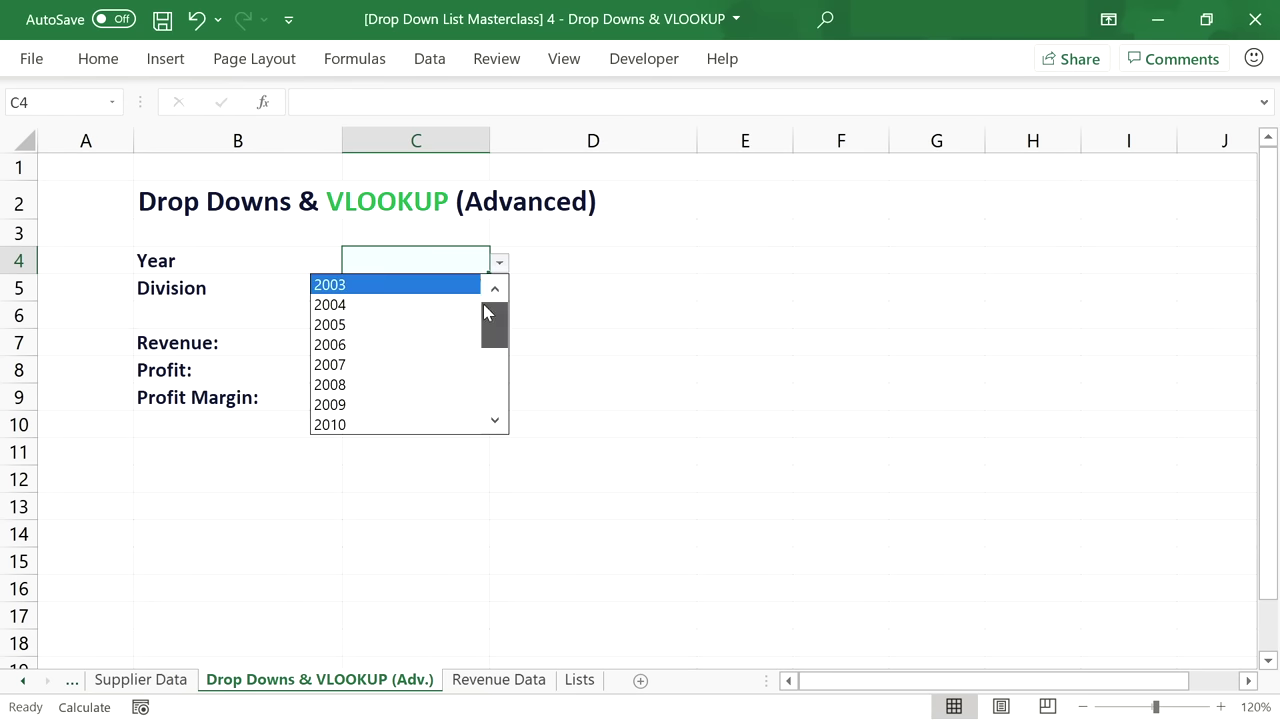
left_click(462, 249)
left_click(443, 280)
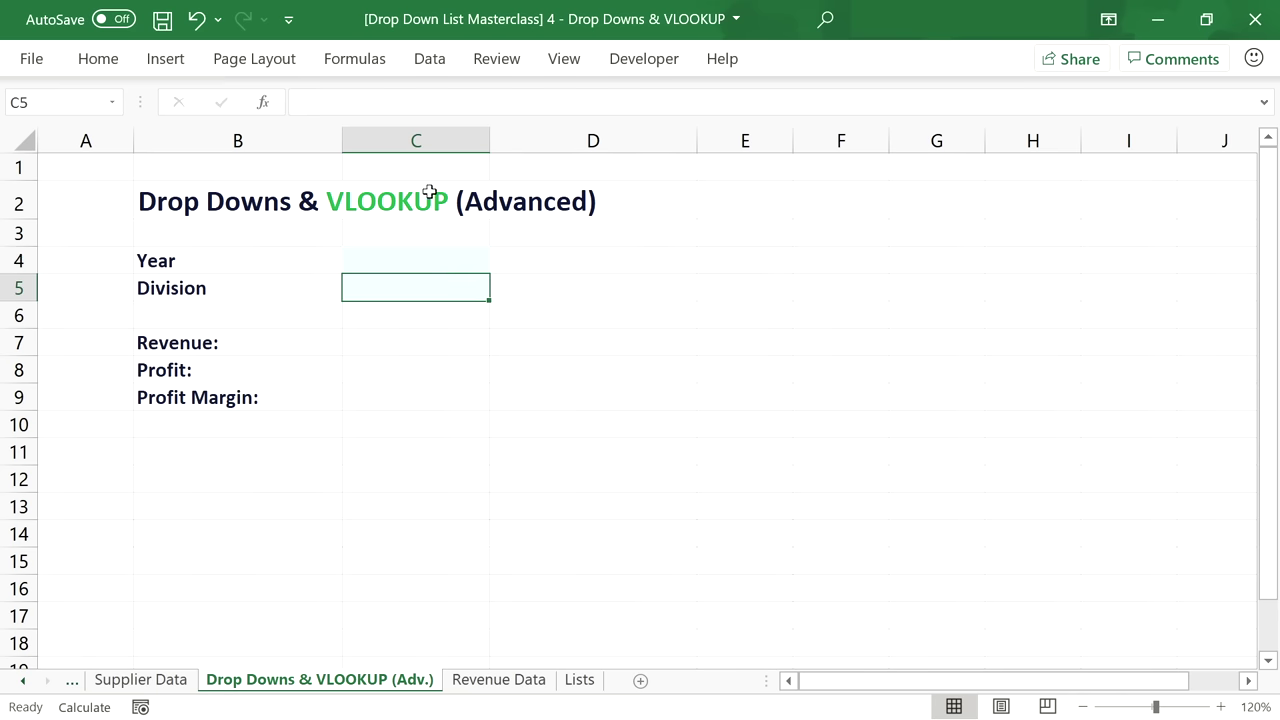
Give Division cell C5 List validation with source =Lists!$C$5#.
left_click(430, 58)
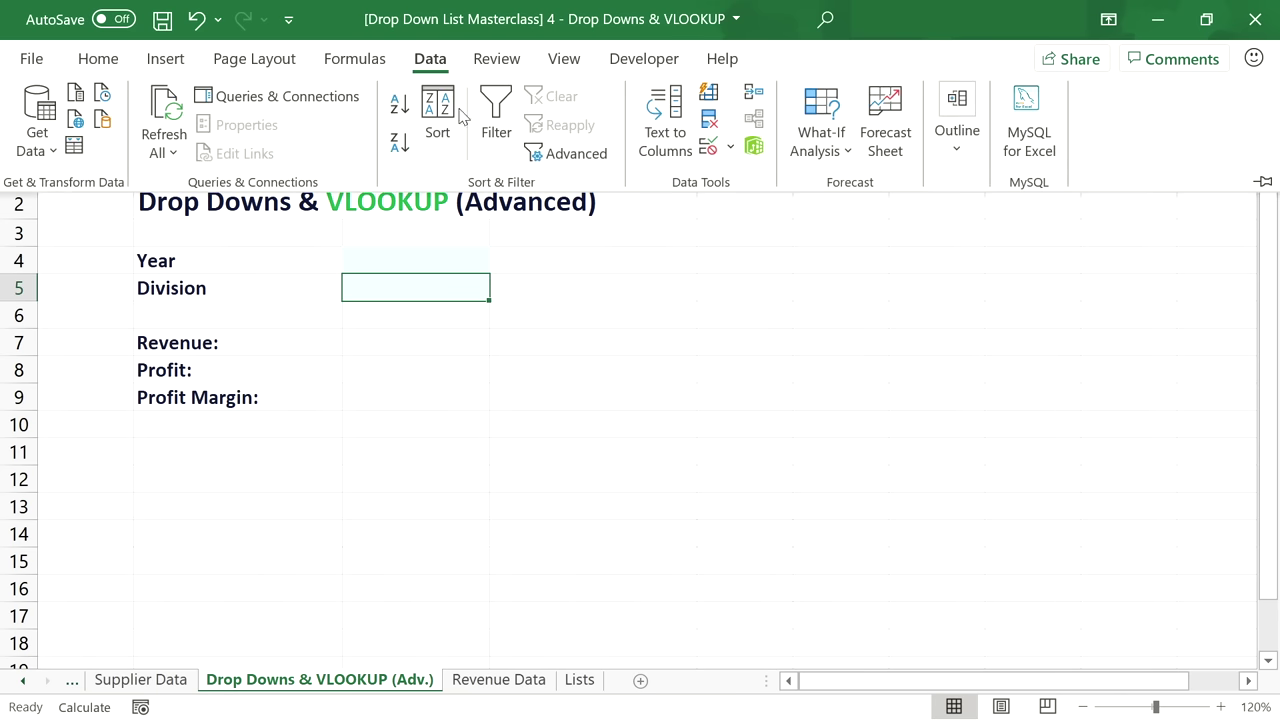
left_click(709, 146)
left_click(706, 275)
left_click(676, 349)
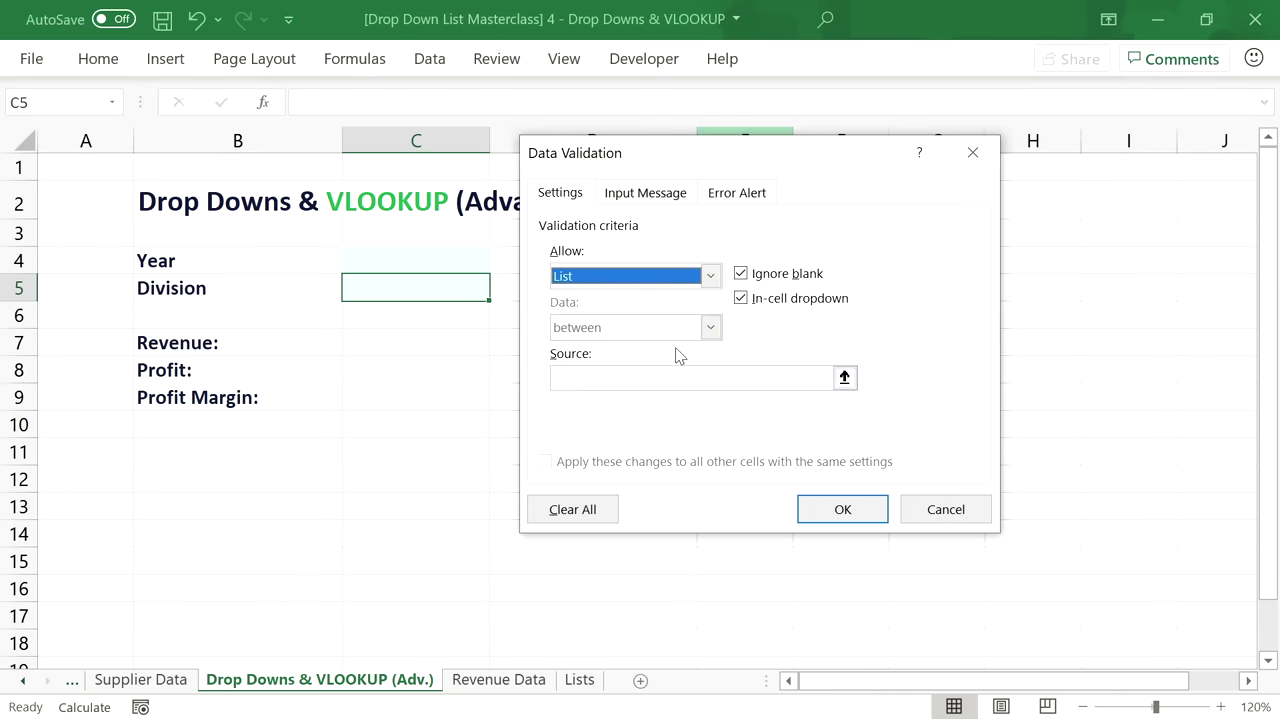
left_click(700, 377)
left_click(579, 679)
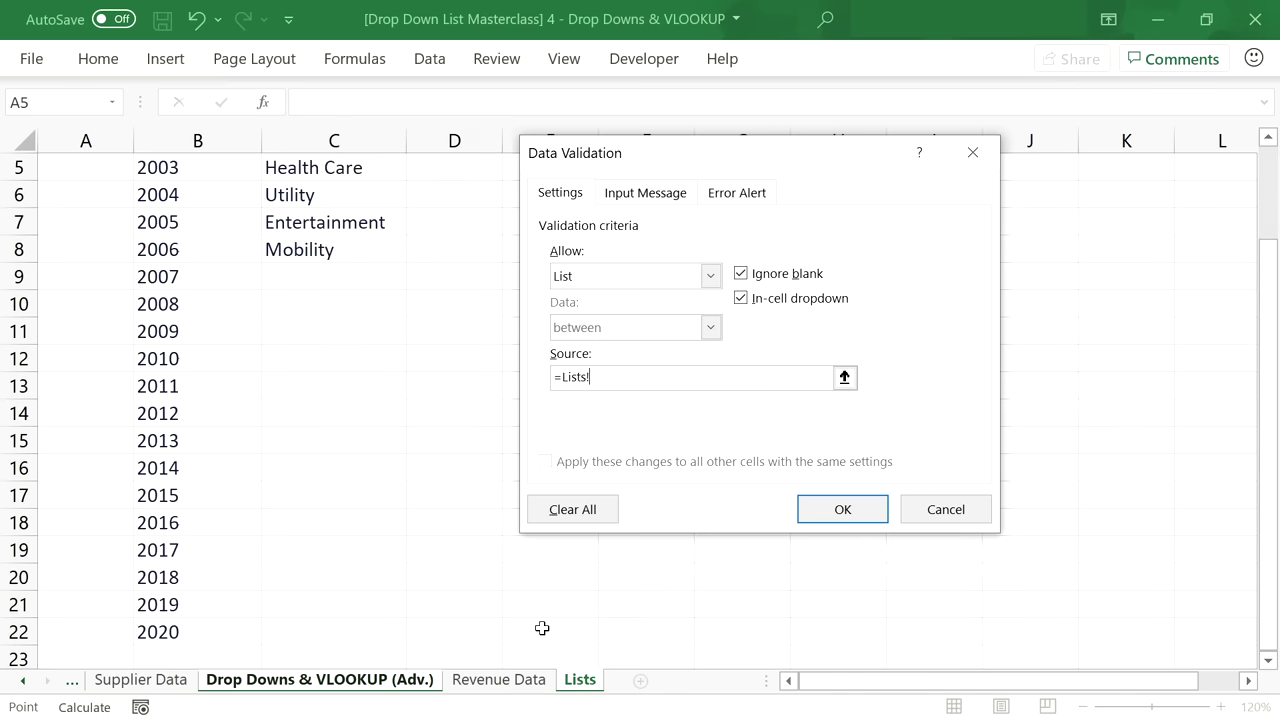
scroll(343, 306, "up", 1)
left_click(328, 264)
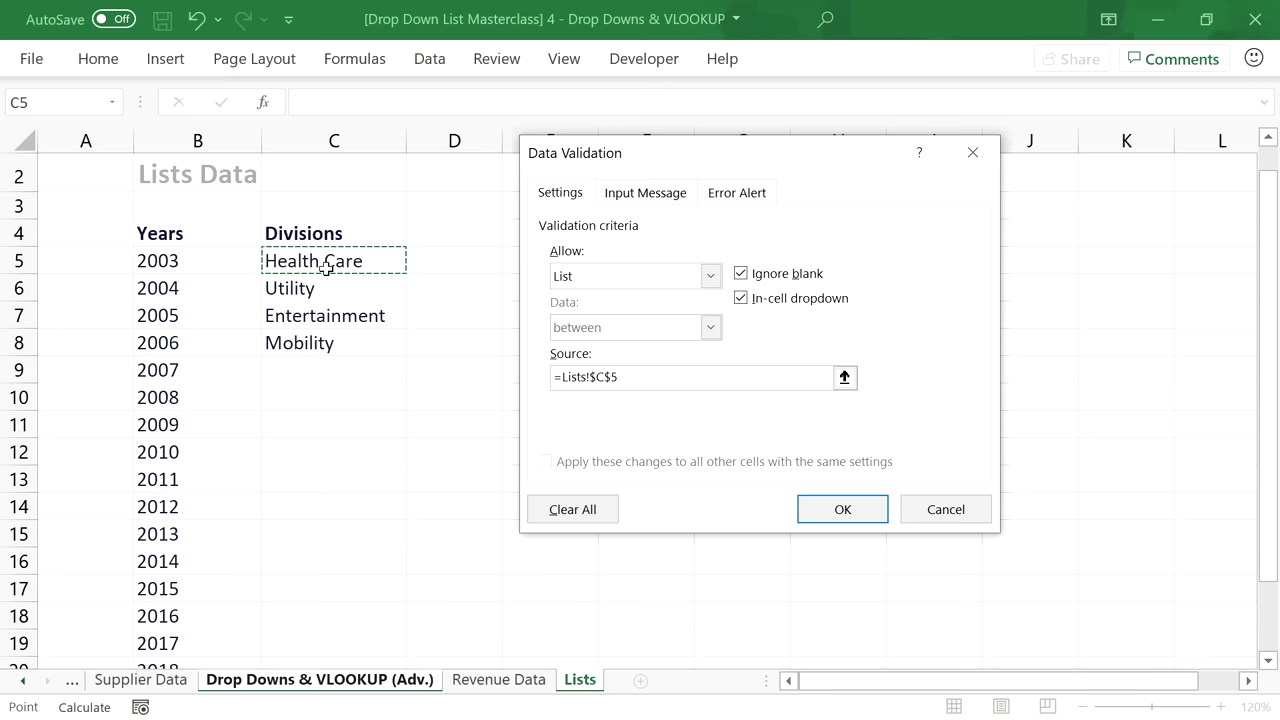
type("#")
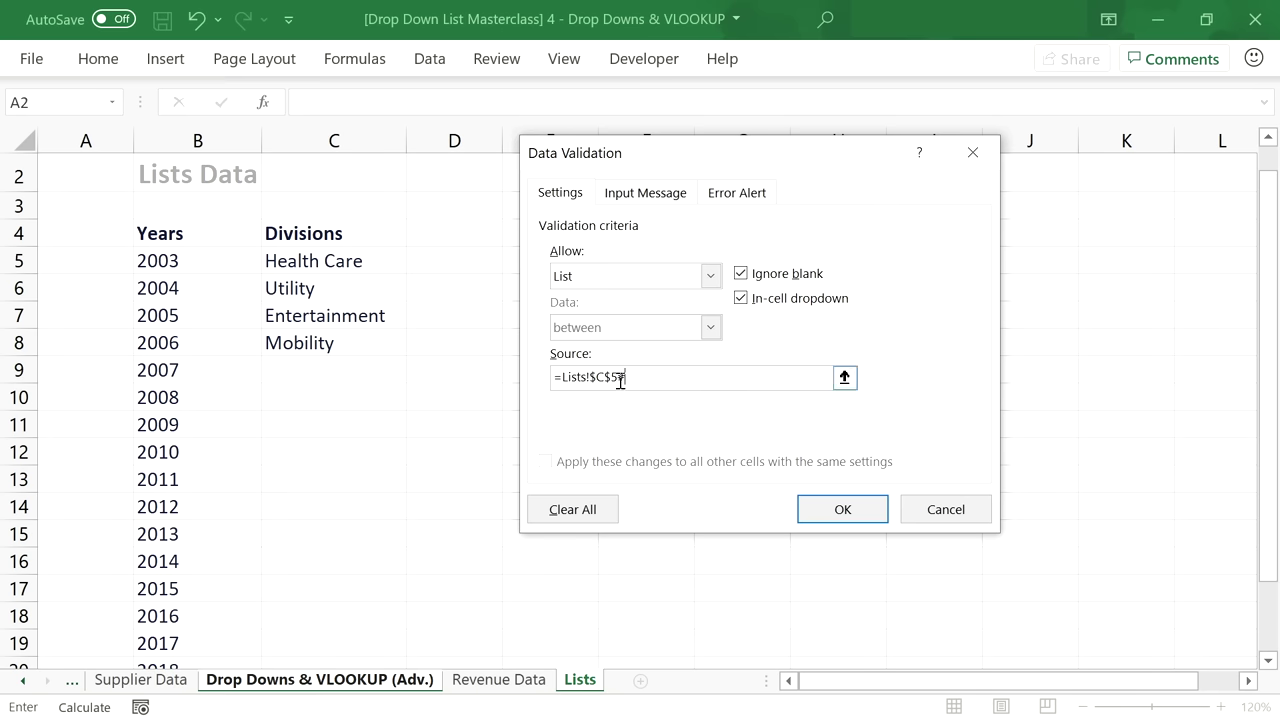
left_click(833, 516)
Test the Division and Year drop-downs, then move to Revenue cell C7.
left_click(497, 291)
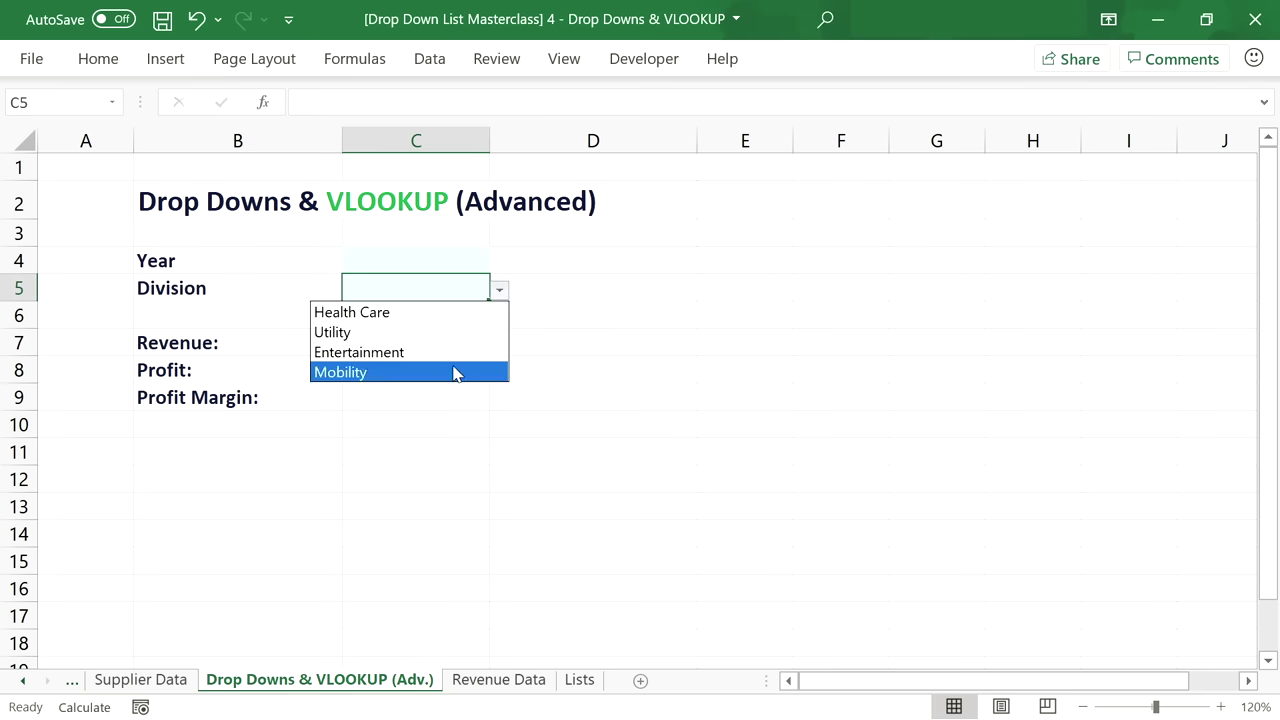
left_click(499, 292)
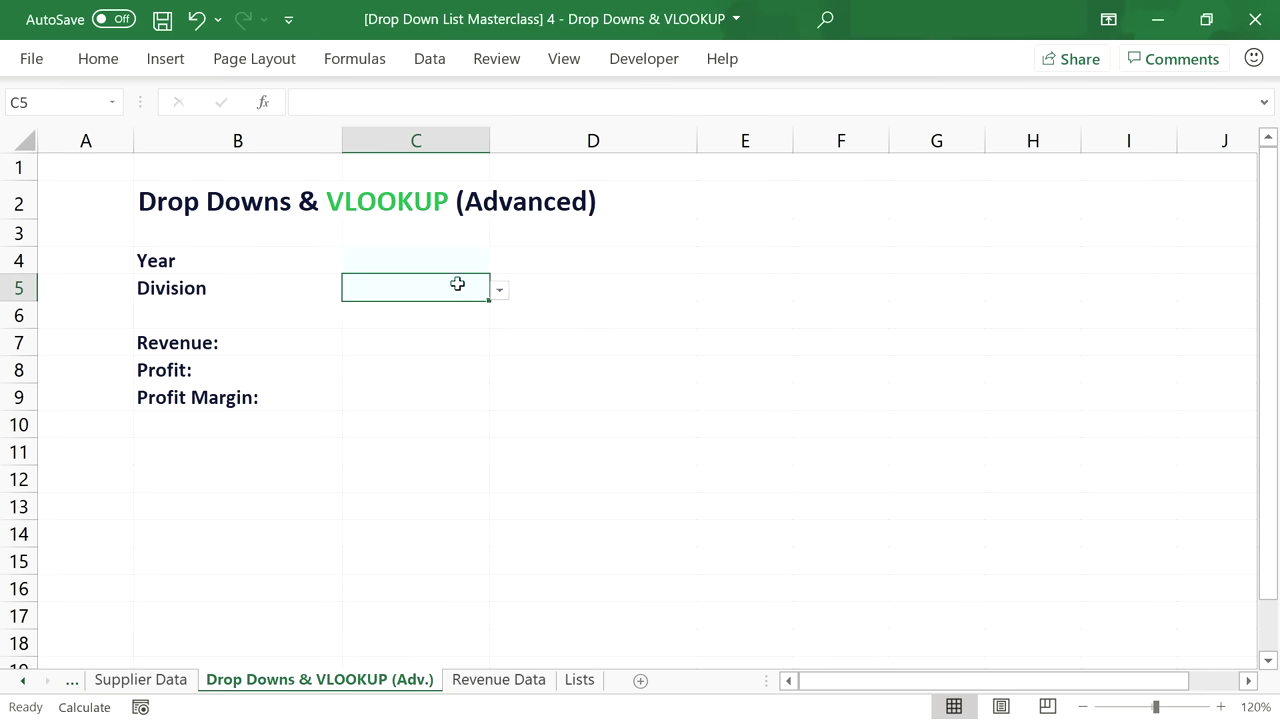
left_click(458, 251)
left_click(500, 261)
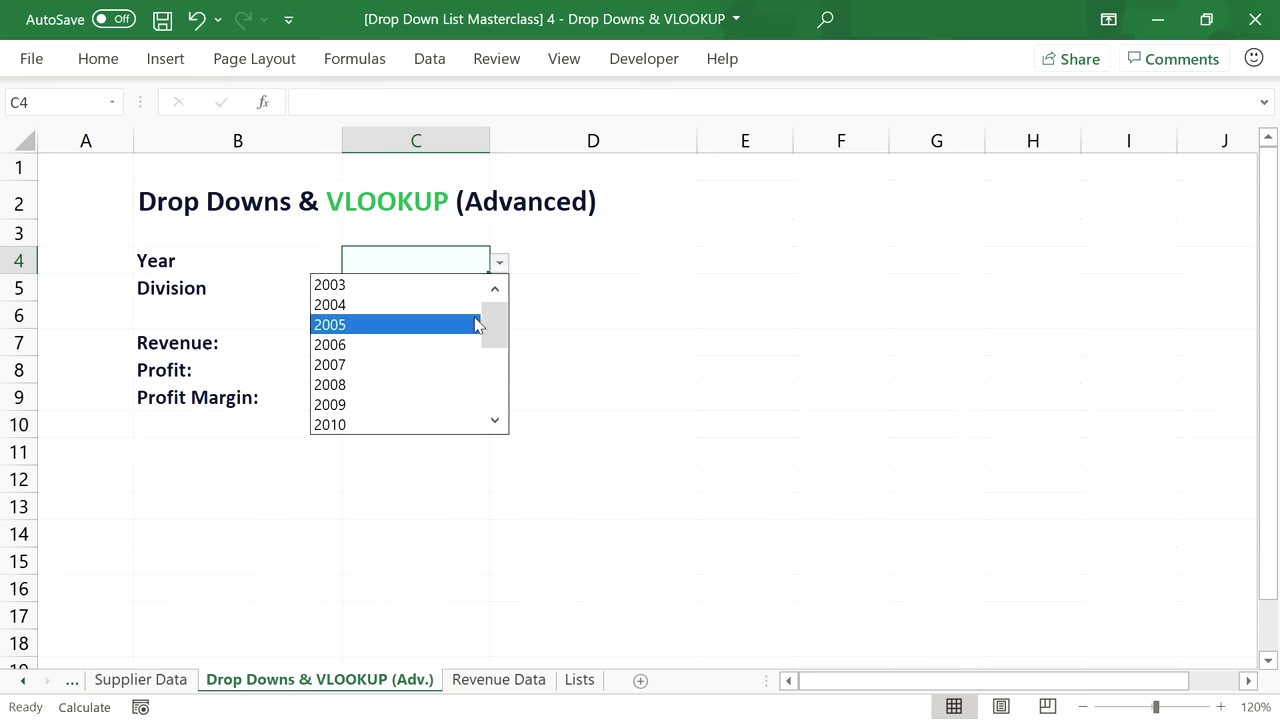
left_click_drag(486, 320, 497, 308)
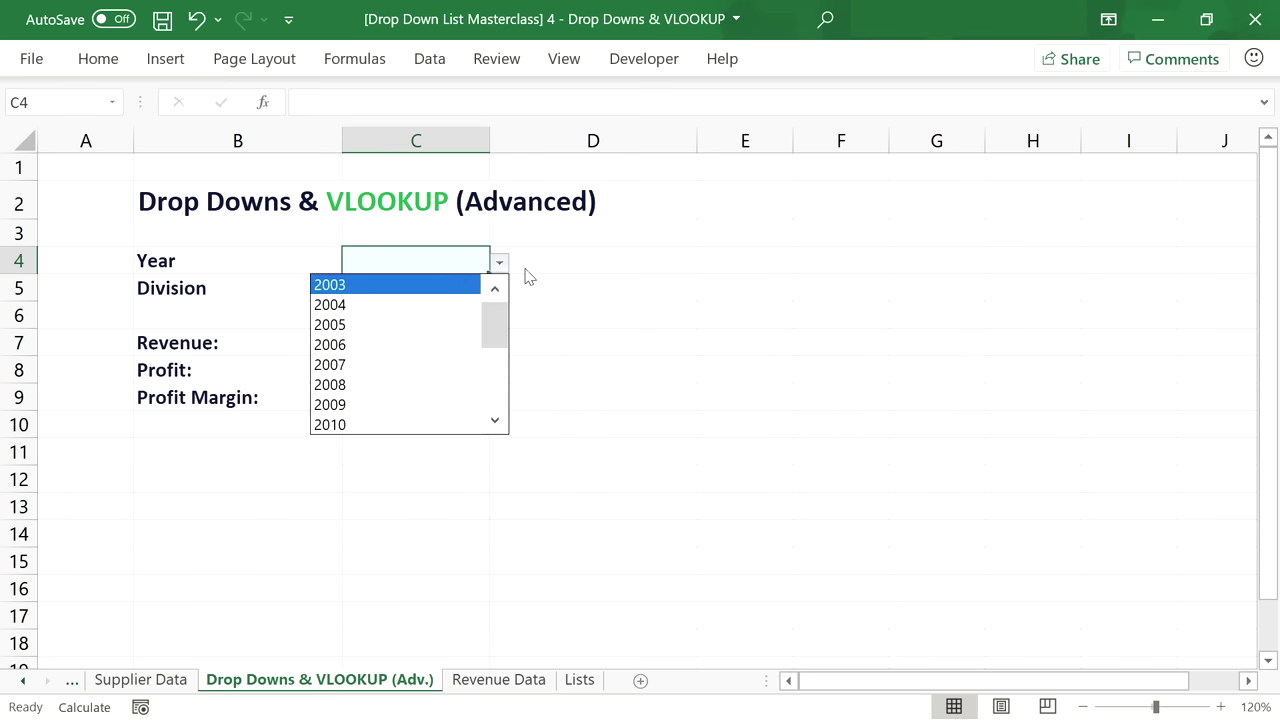
left_click(499, 262)
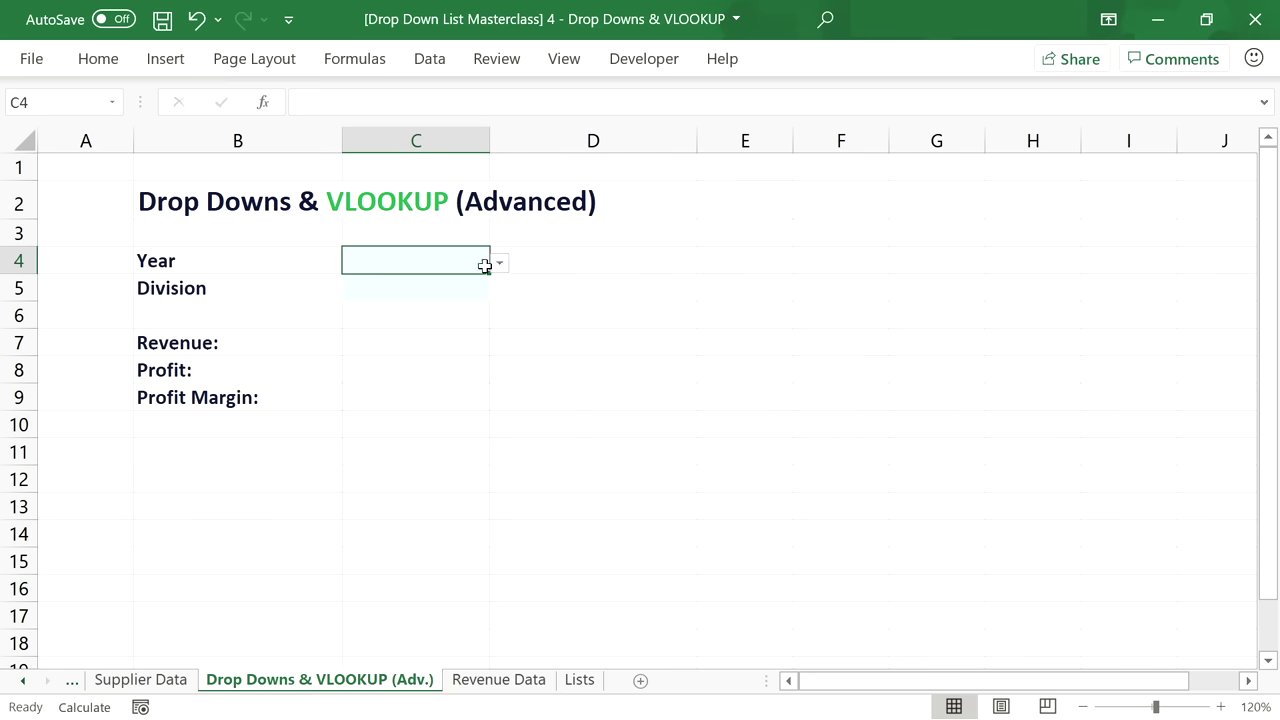
left_click(413, 335)
Start the C7 formula as =IFNA(VLOOKUP(C4&C5, using Year and Division as the lookup key.
type("=IF")
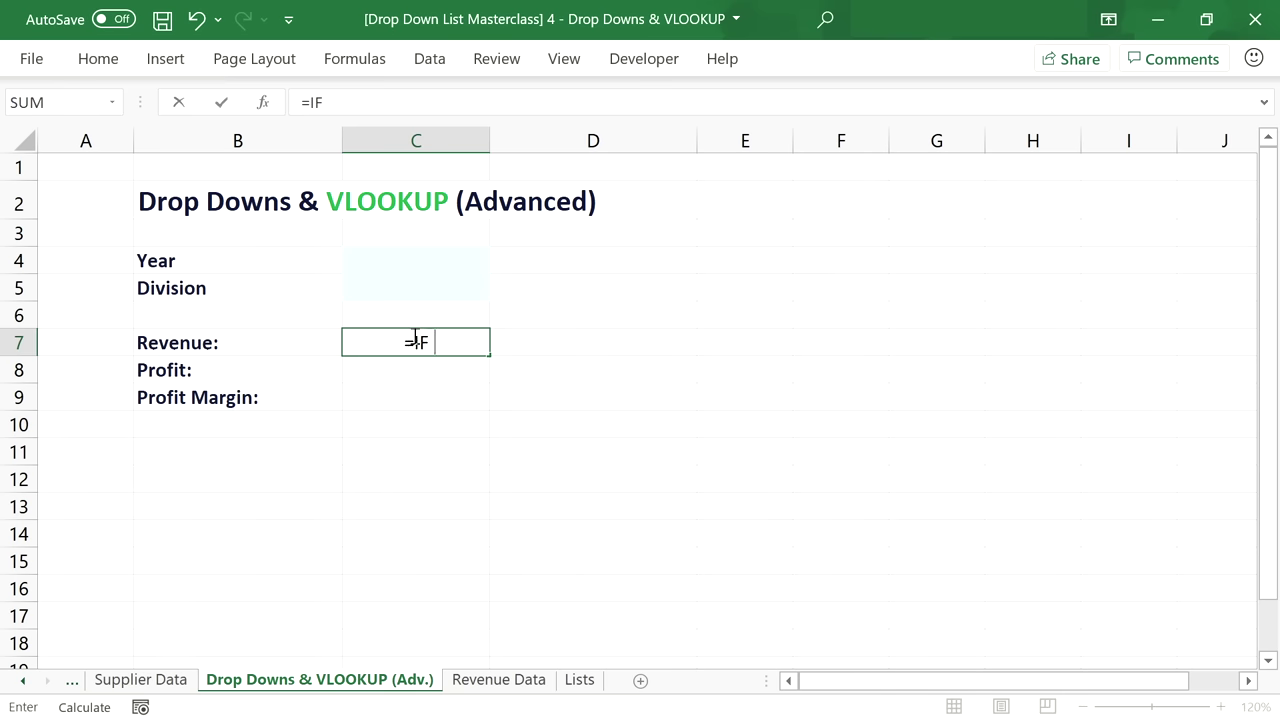
type("NA(VLOOKUI")
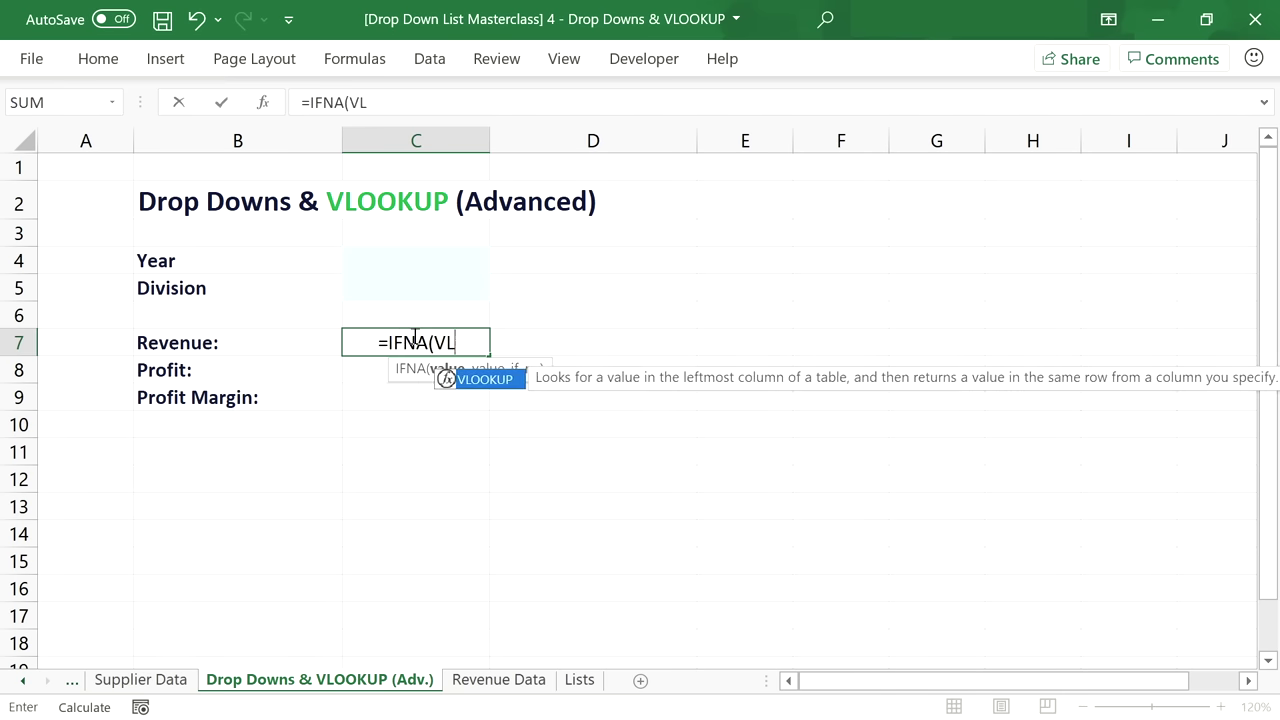
key("BackSpace")
type("P(")
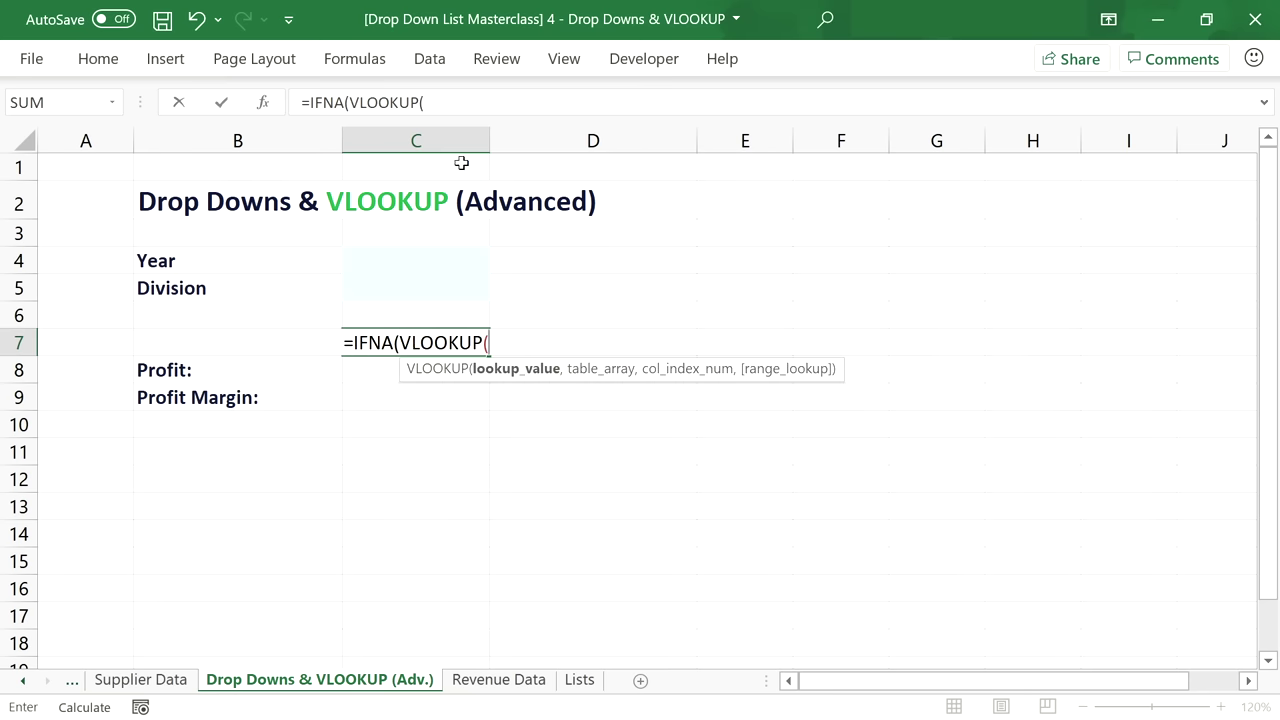
left_click(420, 260)
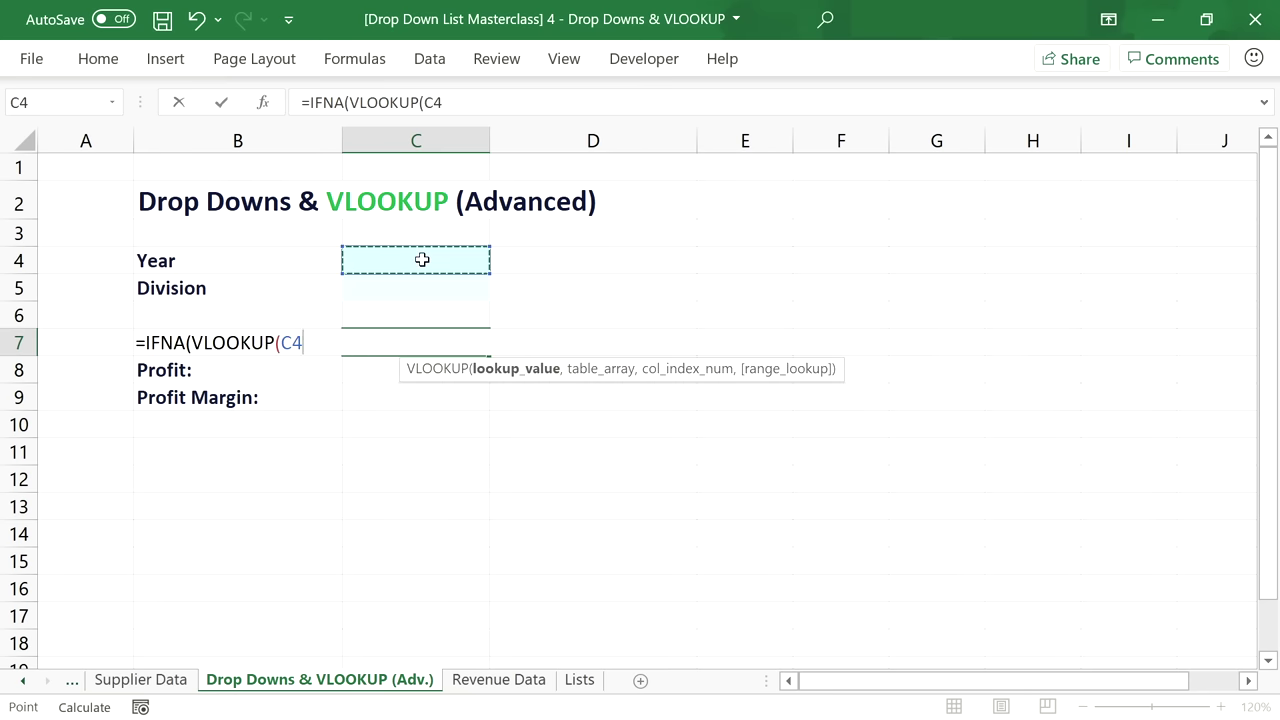
type("&")
left_click(424, 287)
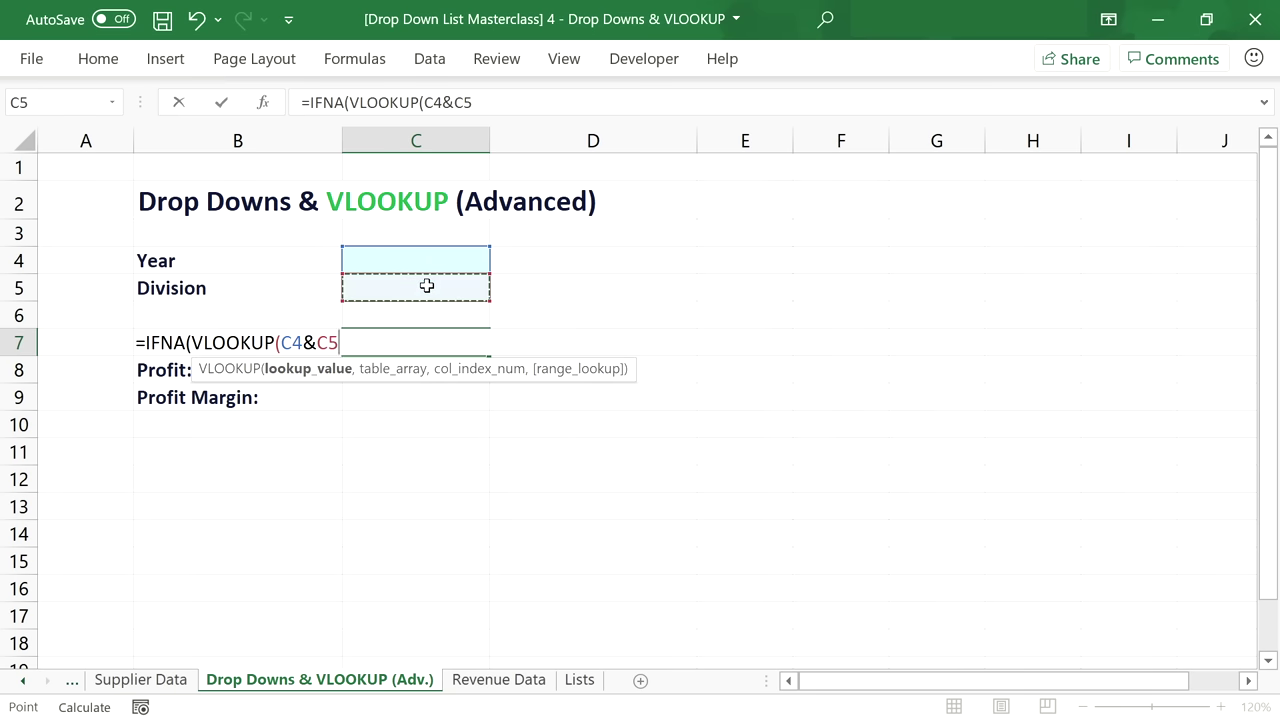
type(",")
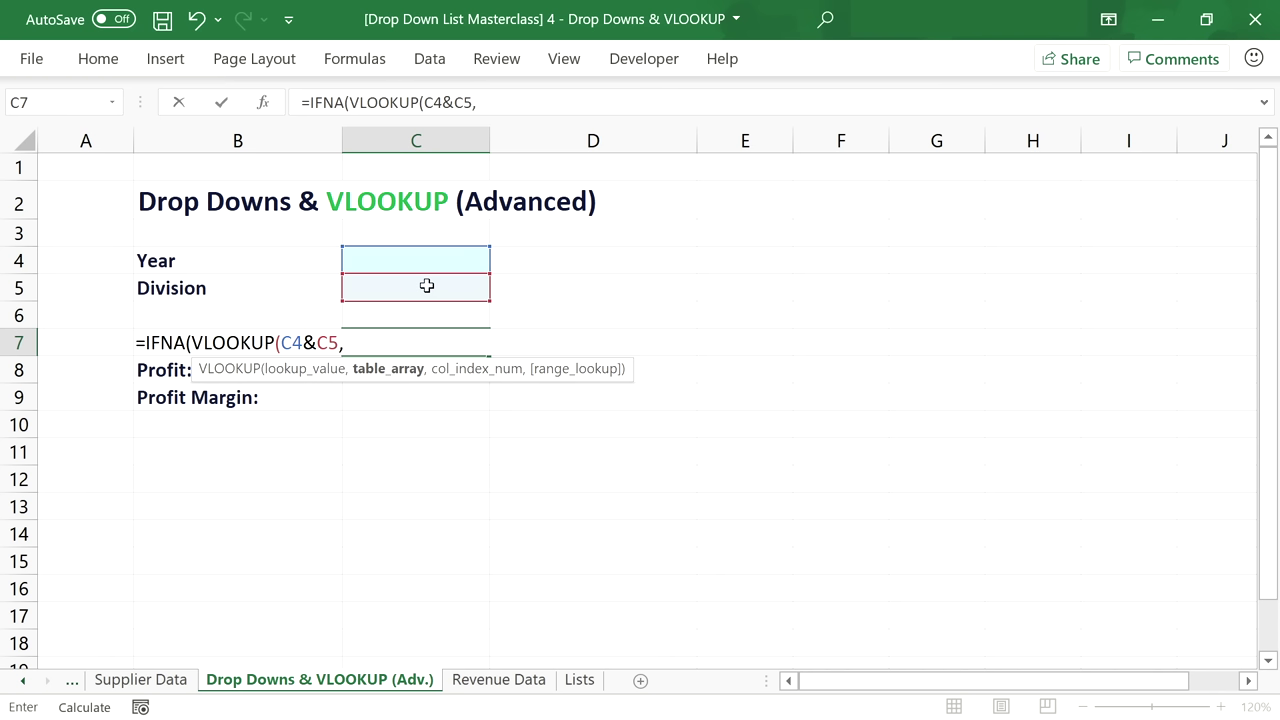
Set the lookup table to the absolute range 'Revenue Data'!$B$4:$G$100000.
left_click(503, 677)
left_click(283, 257)
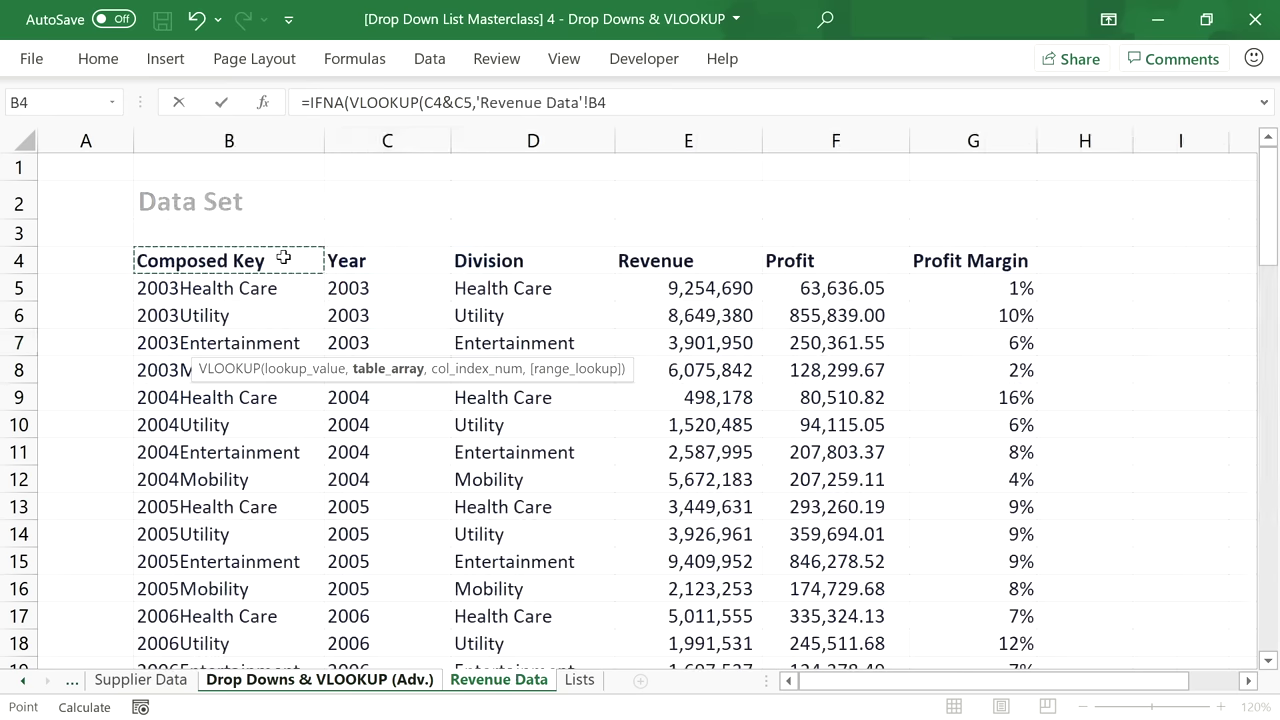
key("ctrl+shift+Right")
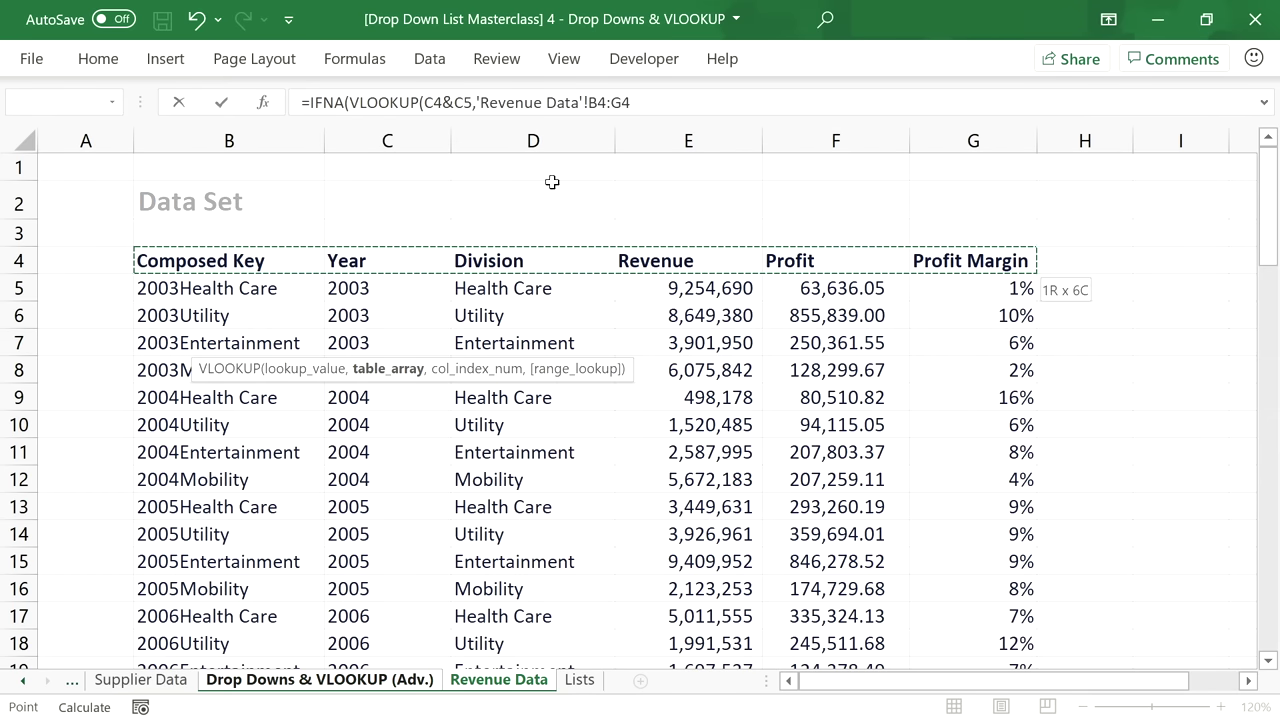
left_click(688, 93)
key("BackSpace")
type("1000")
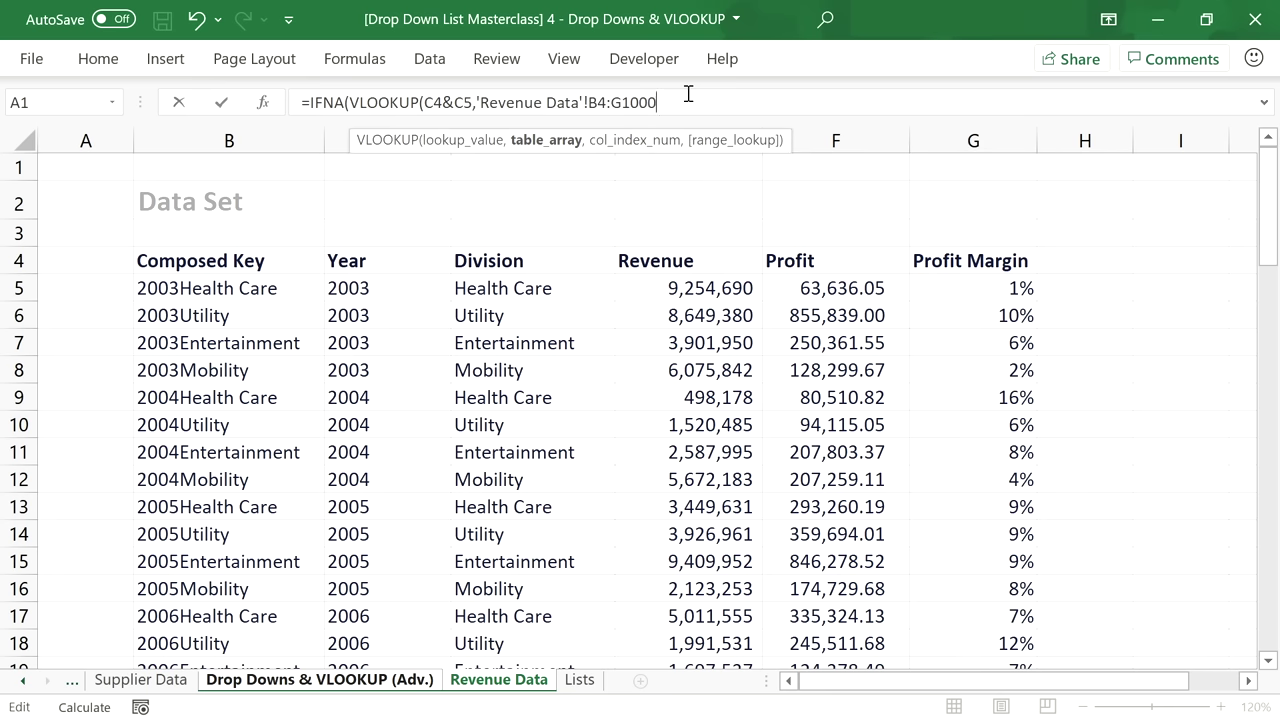
type("00")
left_click(601, 104)
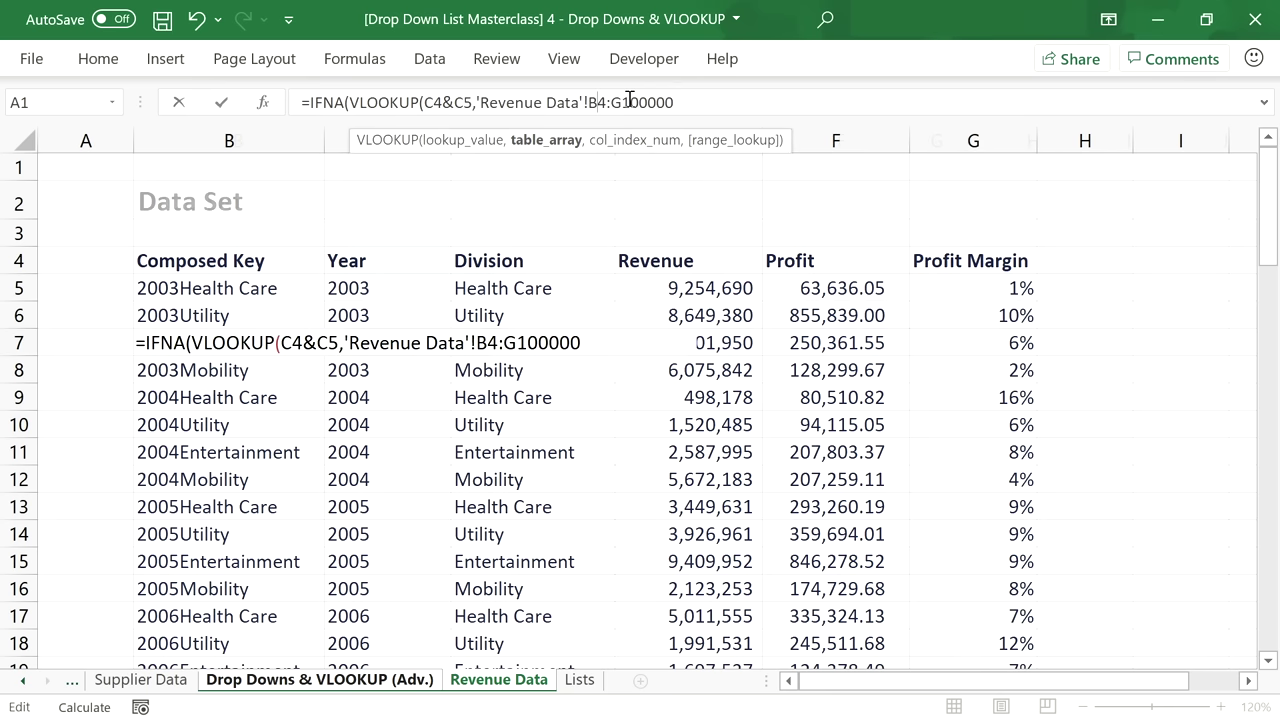
key("F4")
left_click(677, 102)
key("F4")
type(",")
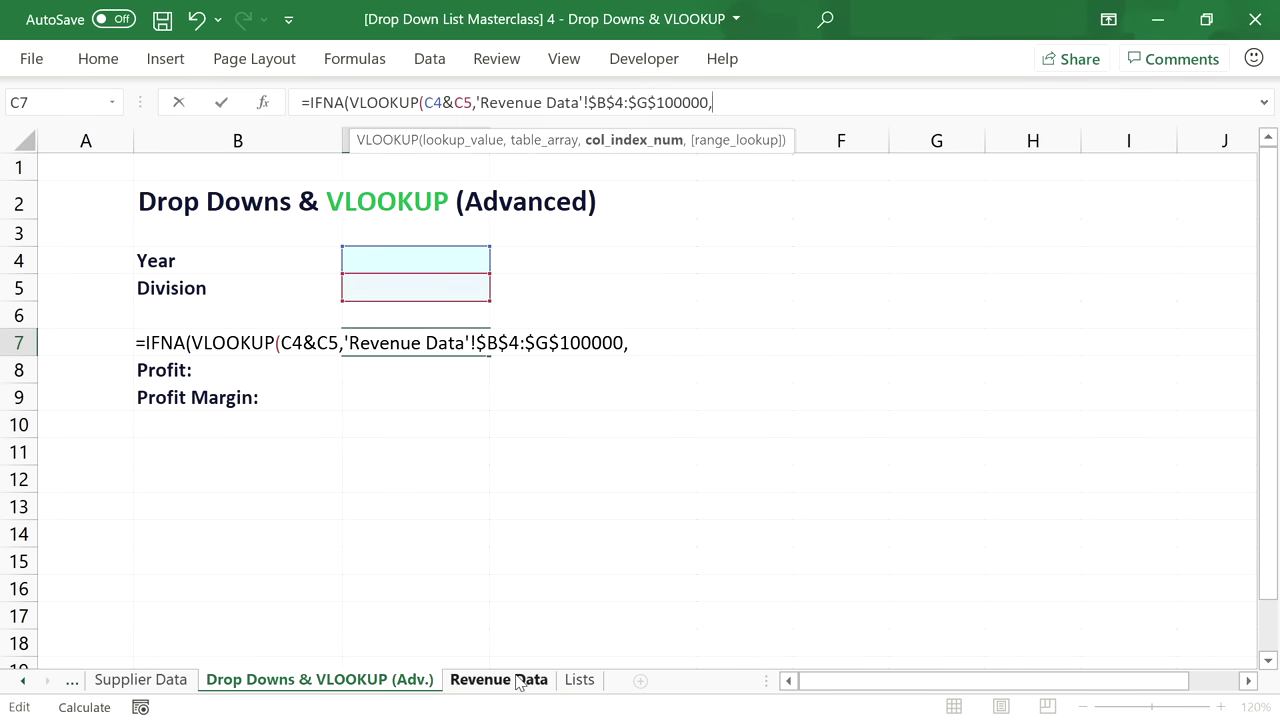
Finish the formula with column 4, FALSE and "No Data" fallback, and commit it.
left_click(498, 680)
key("BackSpace")
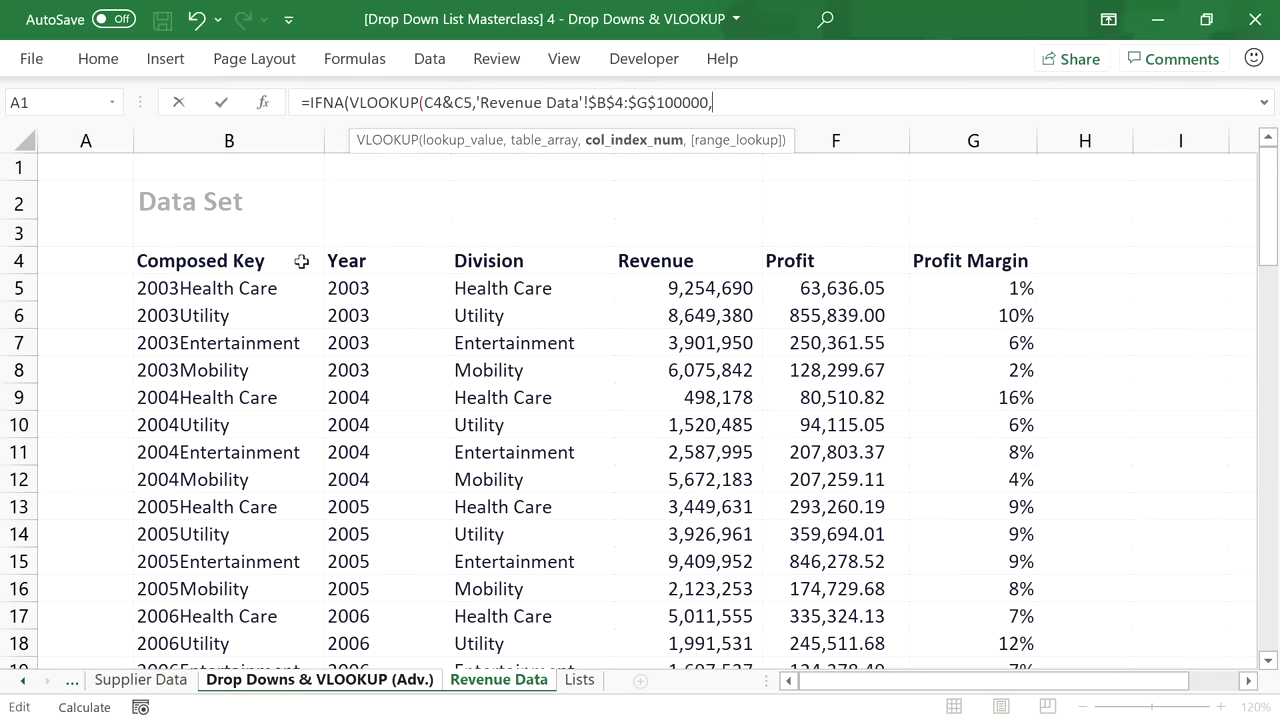
type("4,FALSE")
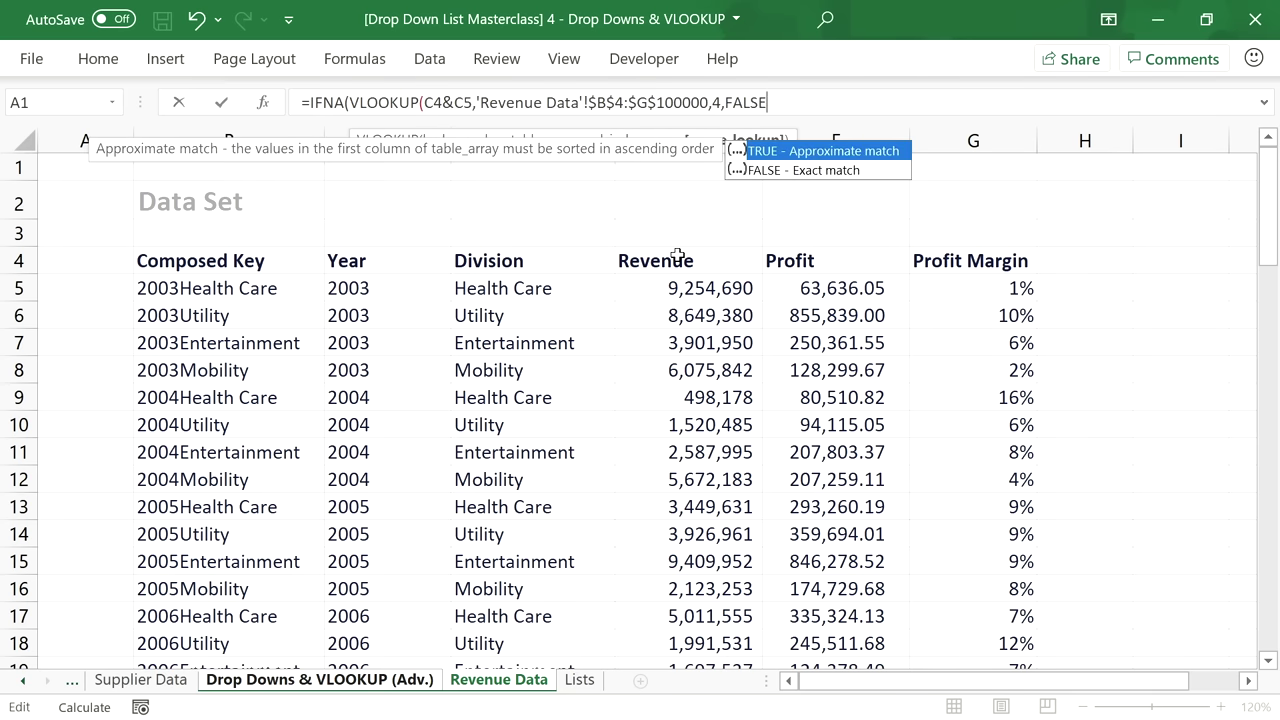
type("),")
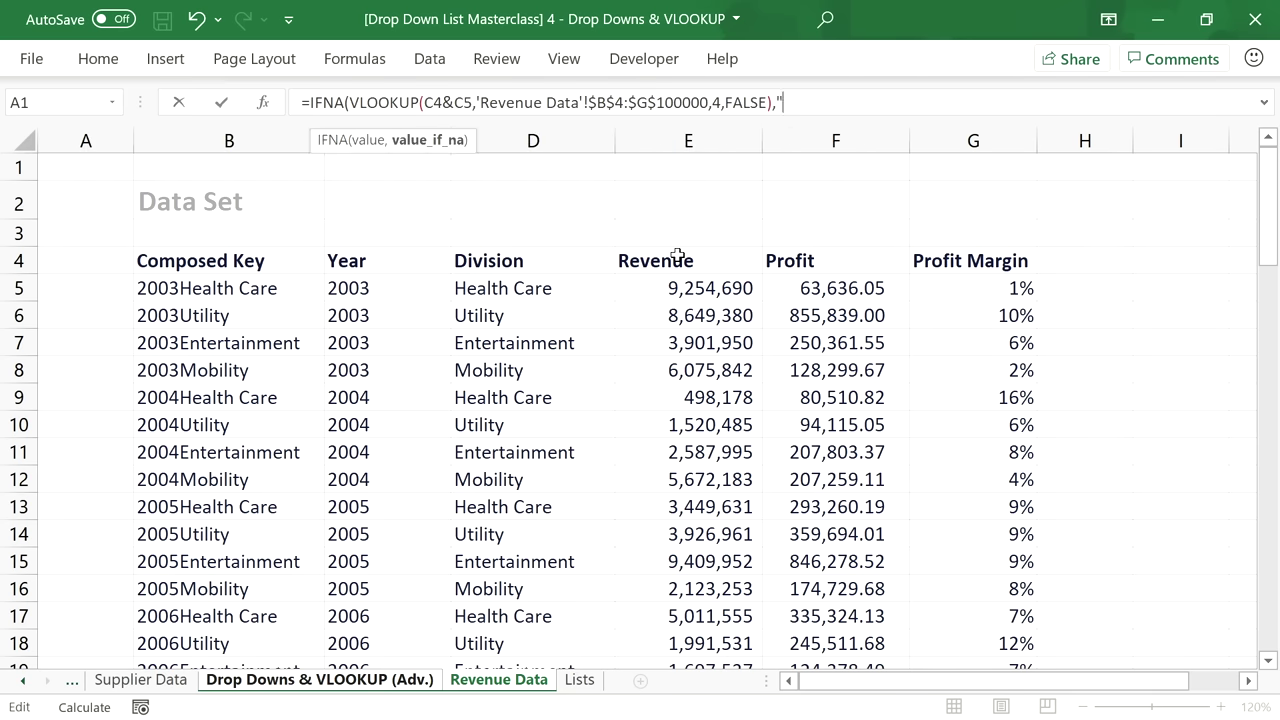
type("\"No Data\")")
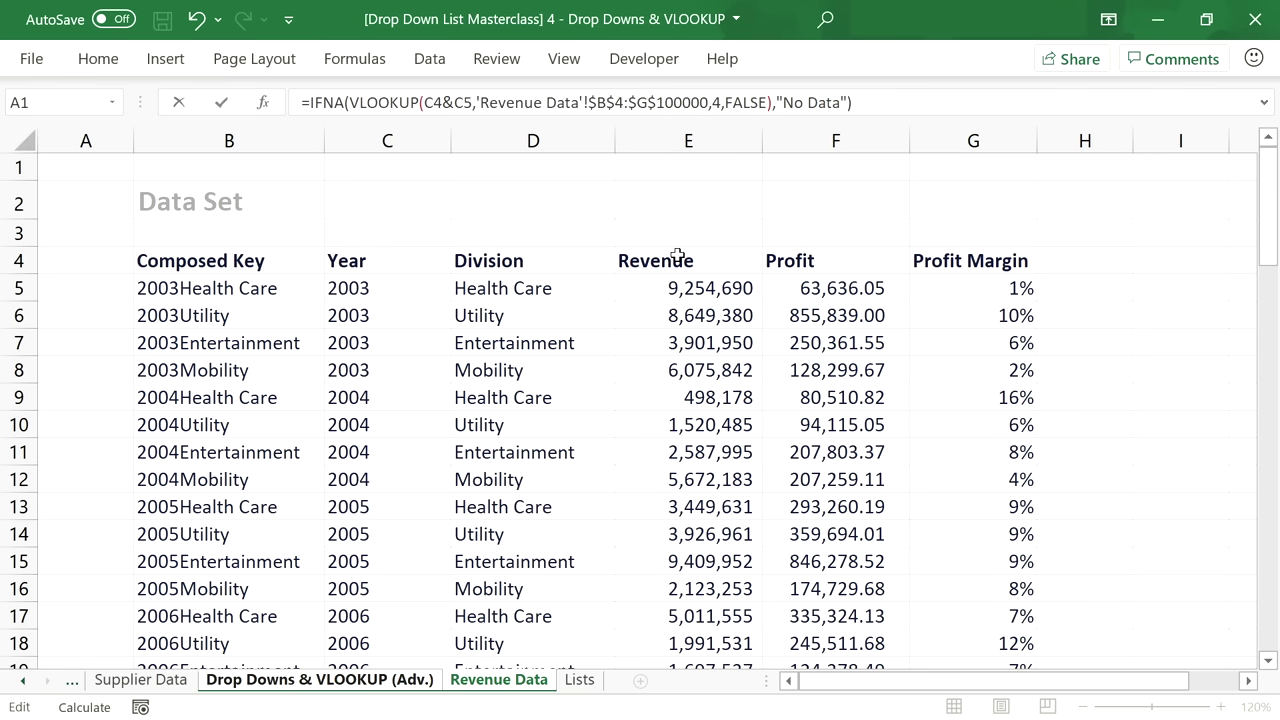
key("Return")
left_click(420, 343)
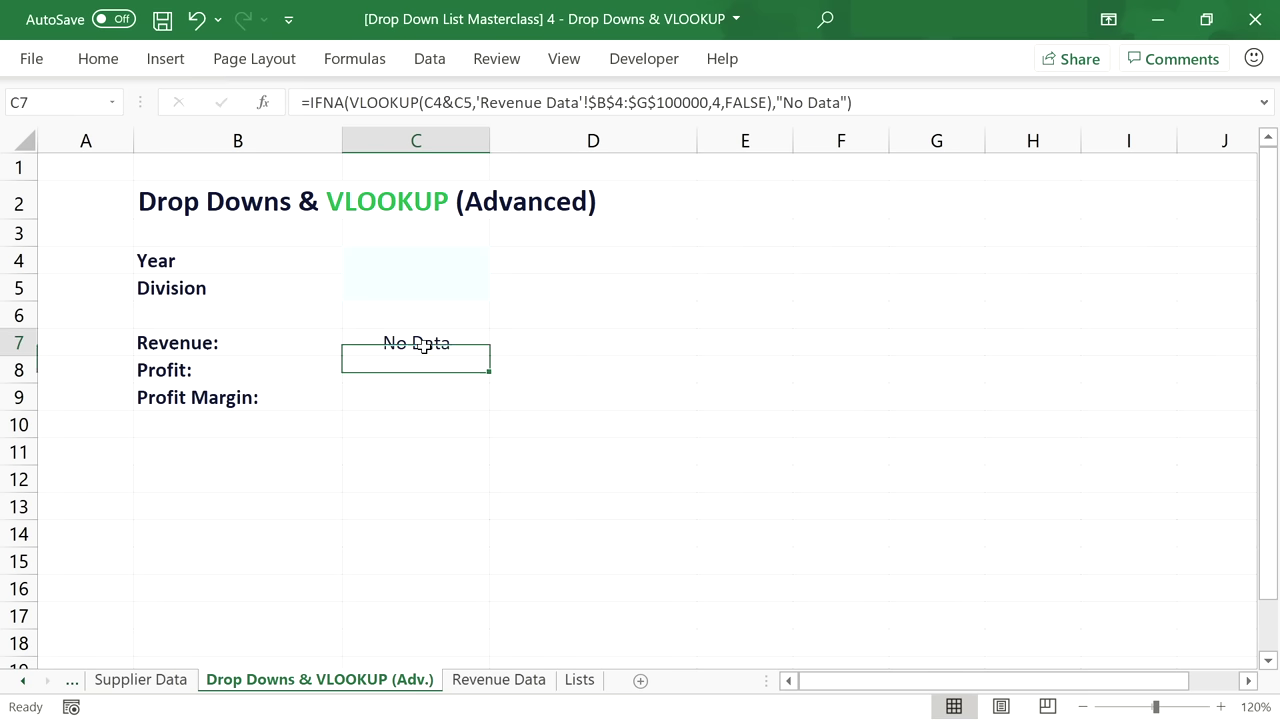
Copy the Revenue lookup formula into Profit, changing the column number to 5.
left_click_drag(858, 100, 296, 88)
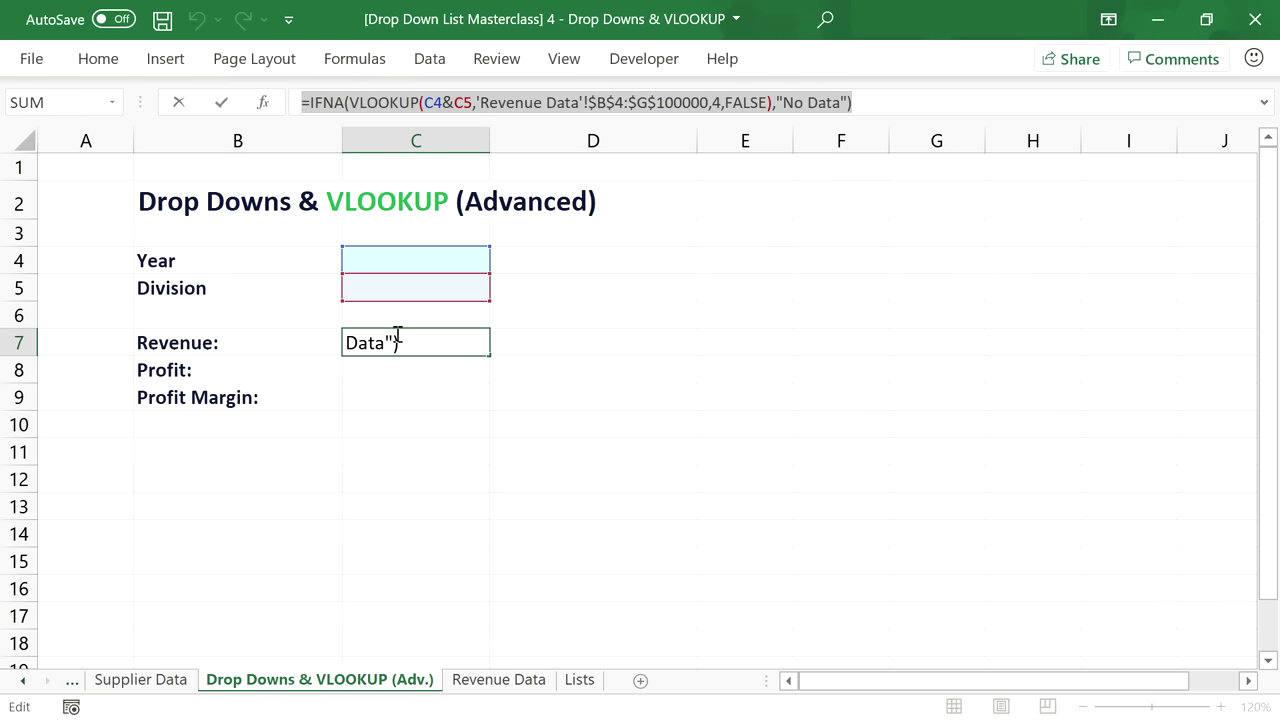
key("ctrl+c")
key("Return")
left_click(397, 103)
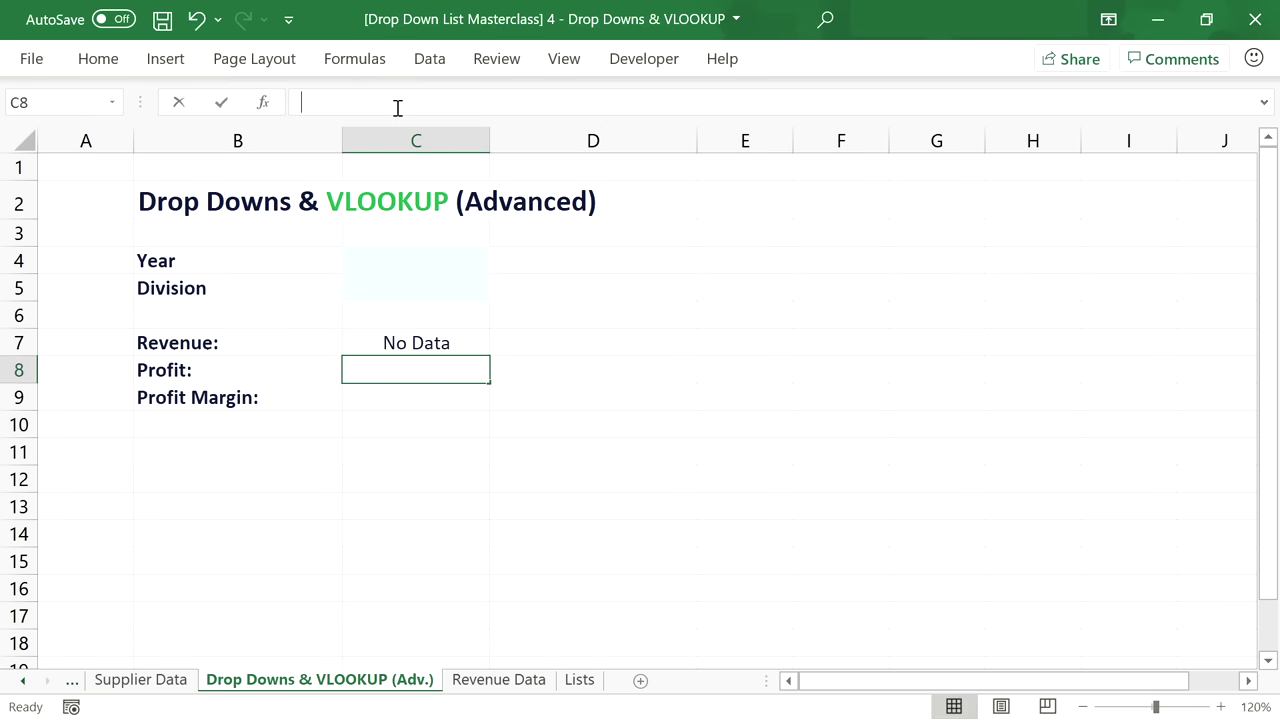
key("ctrl+v")
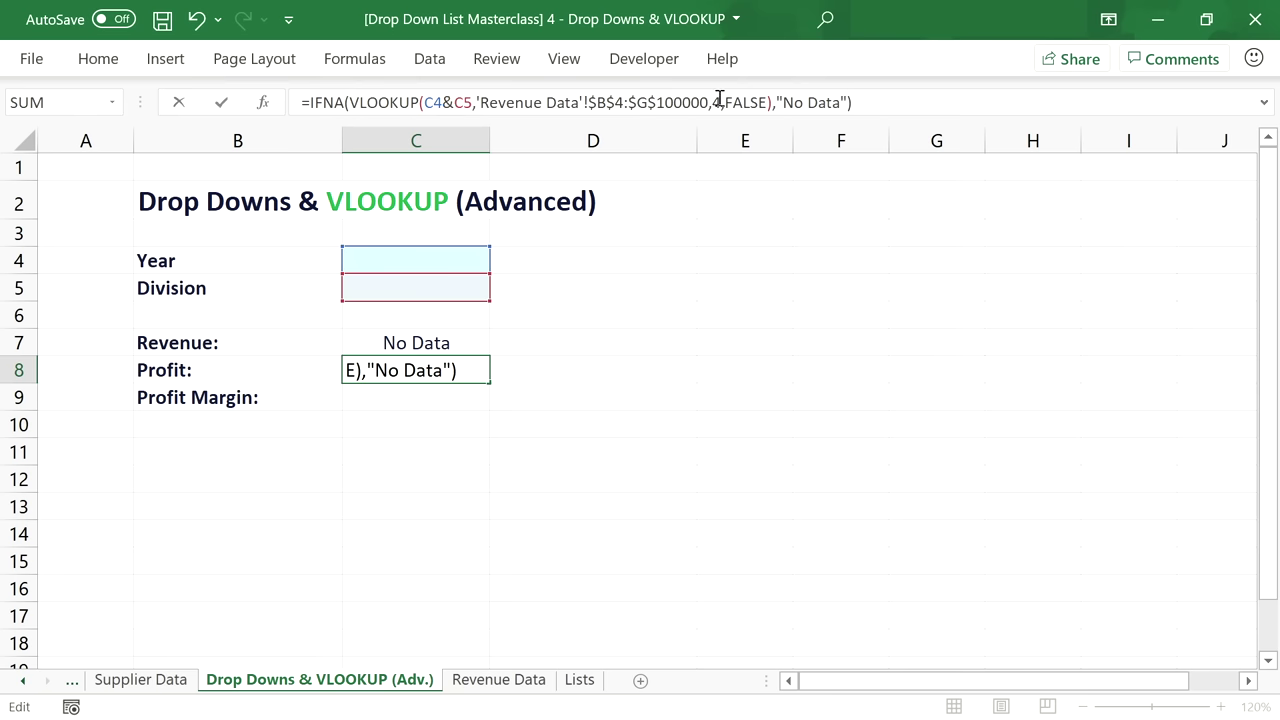
left_click(719, 100)
key("BackSpace")
type("5")
key("Return")
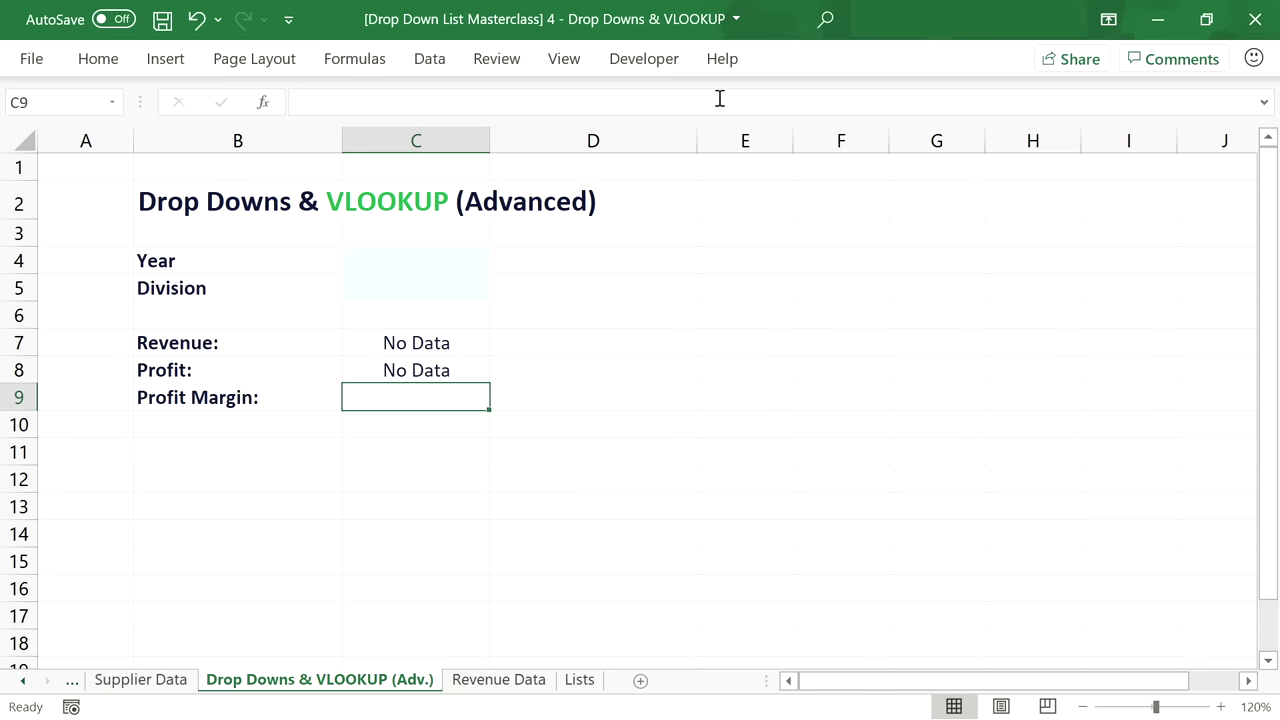
Paste the lookup formula into Profit Margin with column number 6.
left_click(719, 110)
key("ctrl+v")
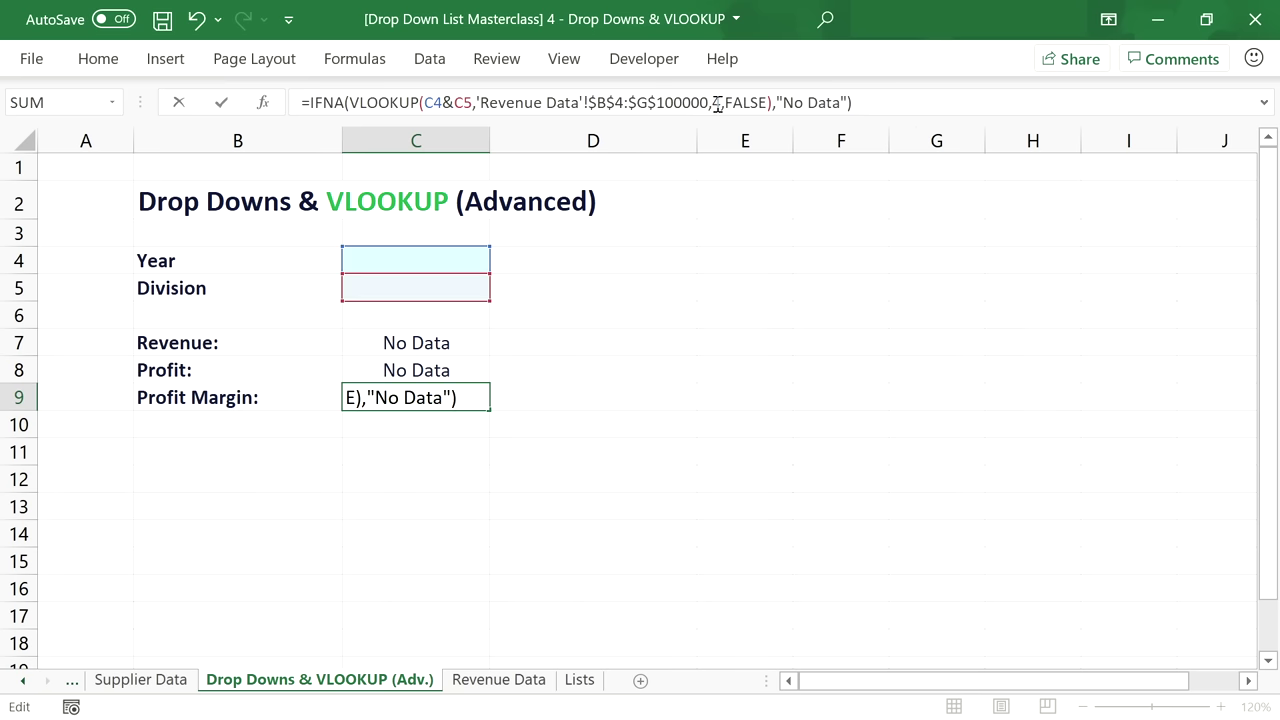
left_click(716, 103)
key("BackSpace")
type("6")
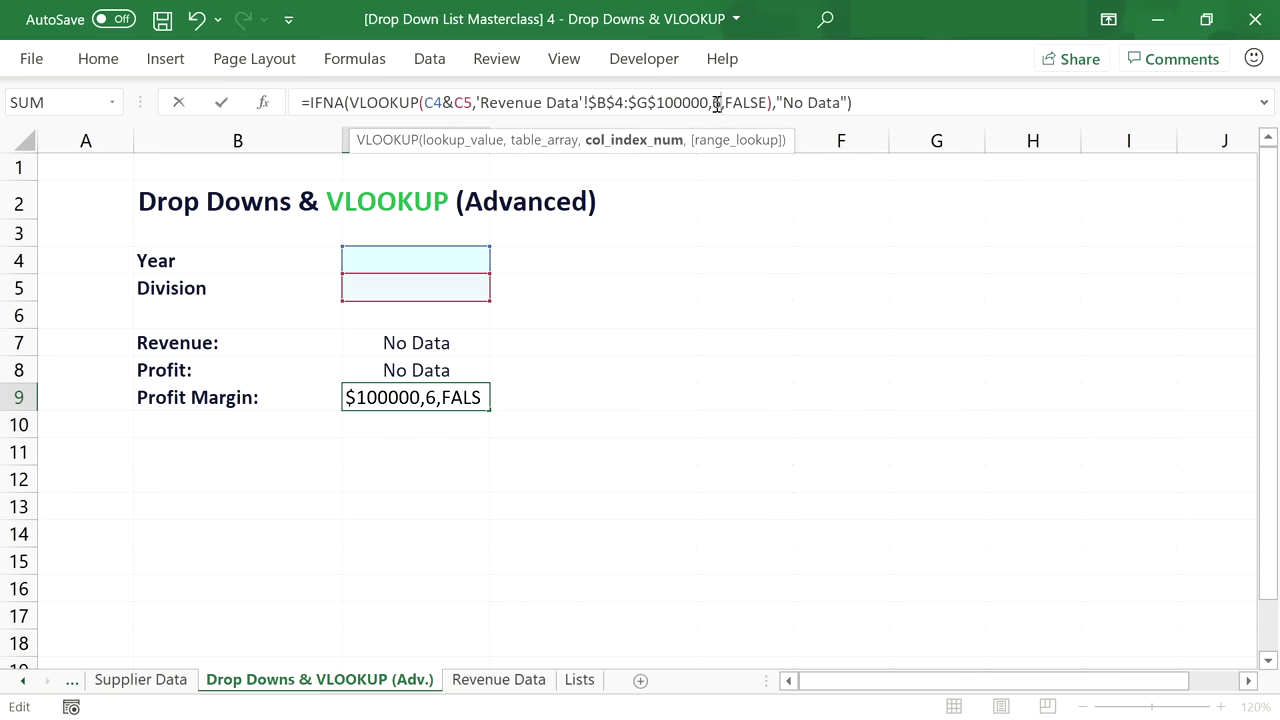
key("Return")
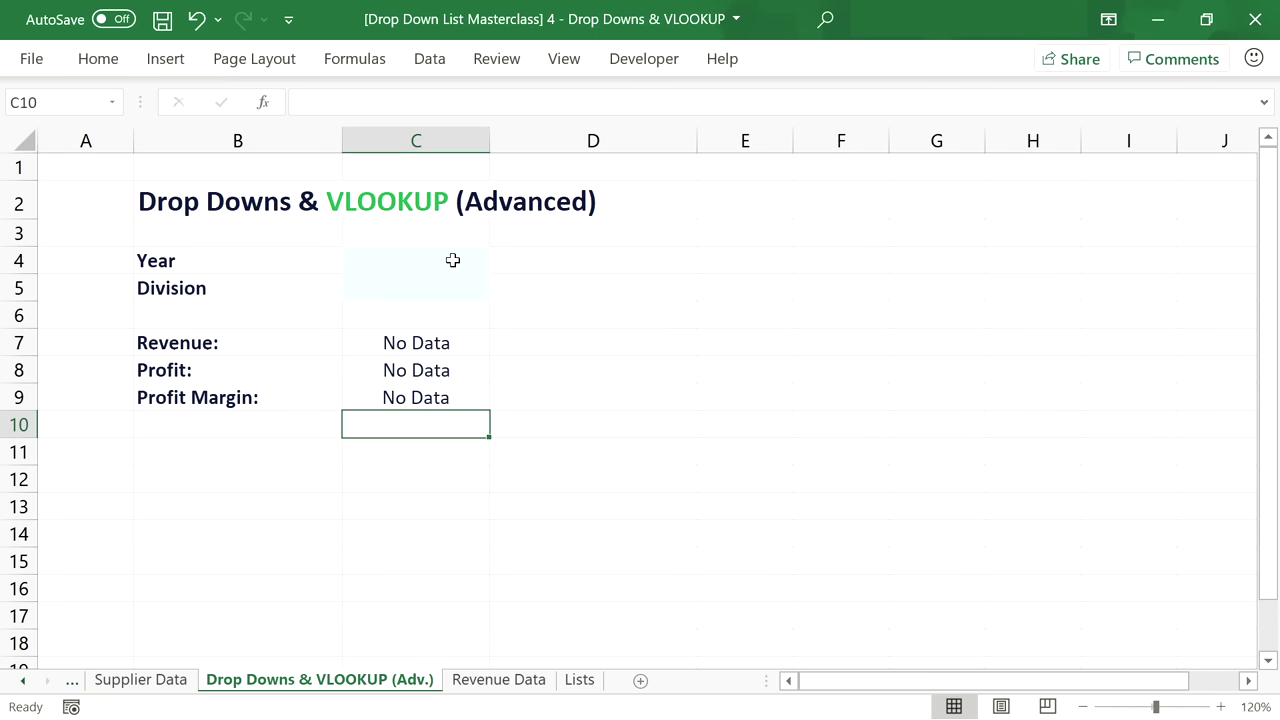
left_click(453, 260)
Choose year 2010 and division Utility, then select the result cells C7:C9.
left_click(496, 265)
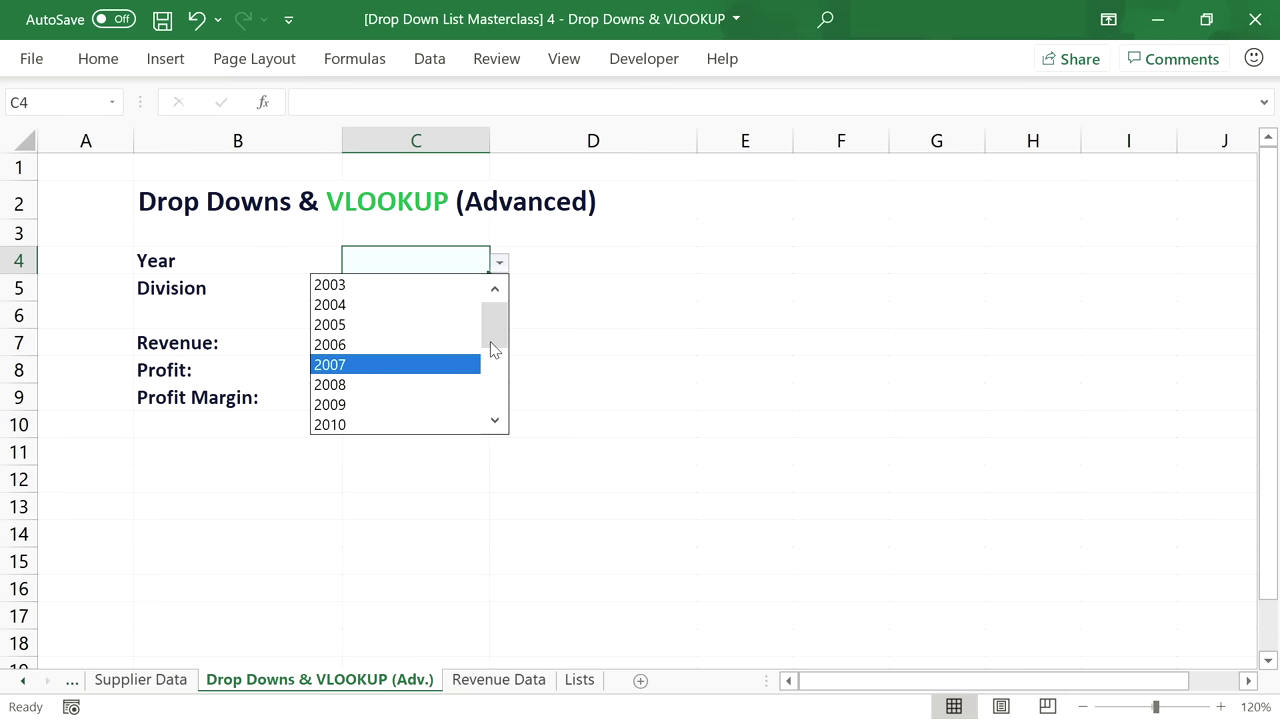
left_click_drag(489, 346, 491, 358)
left_click(386, 388)
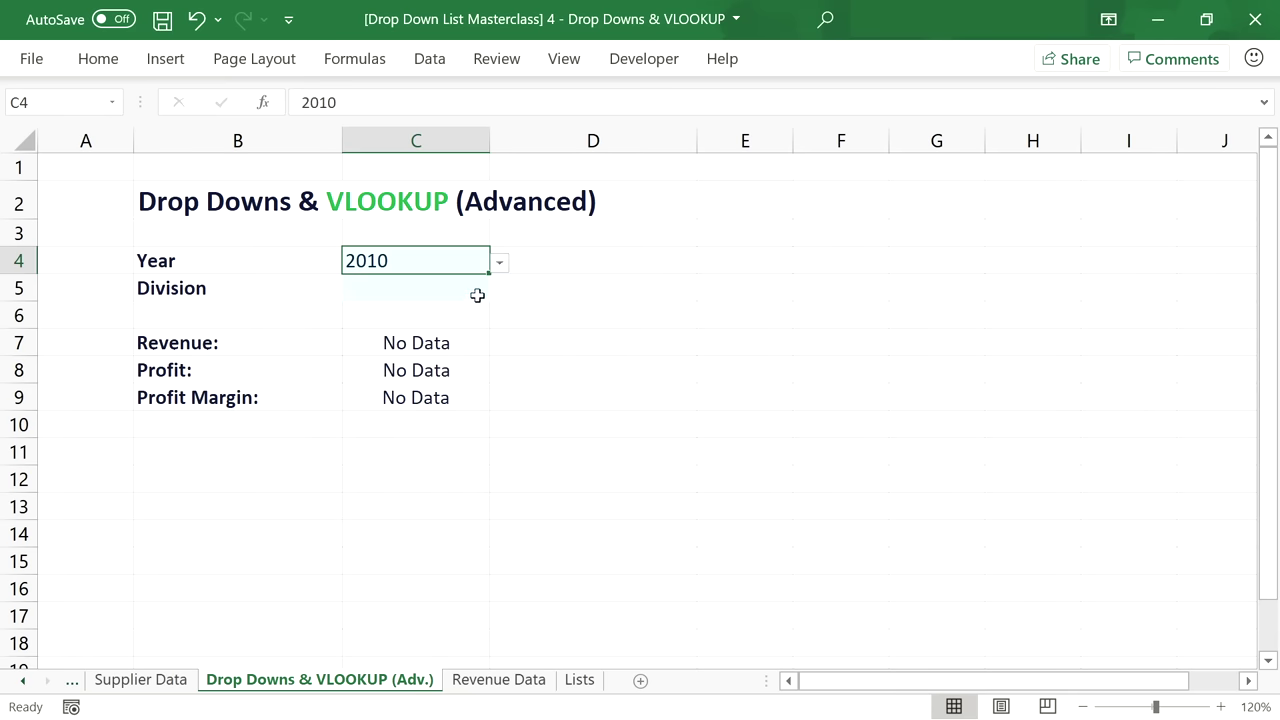
left_click(485, 292)
left_click(499, 290)
left_click(472, 337)
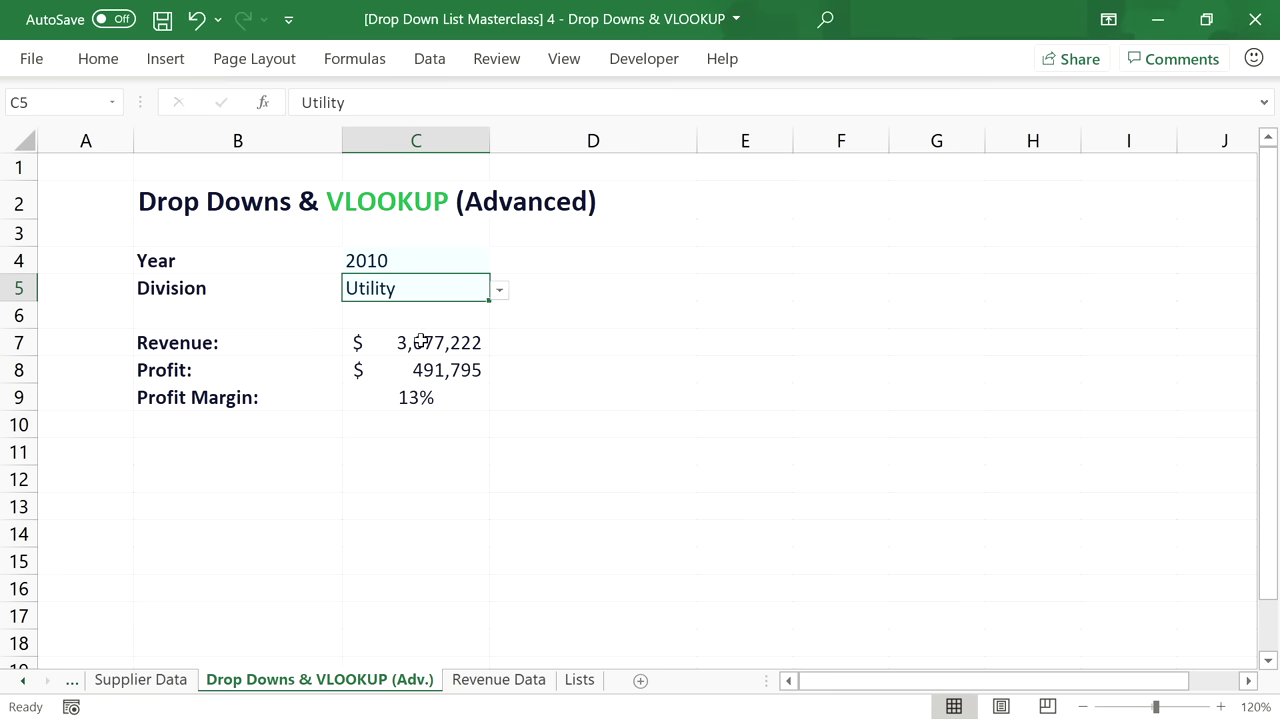
left_click_drag(420, 343, 423, 395)
Cycle the division through Health Care, Entertainment and finally Mobility.
left_click(423, 283)
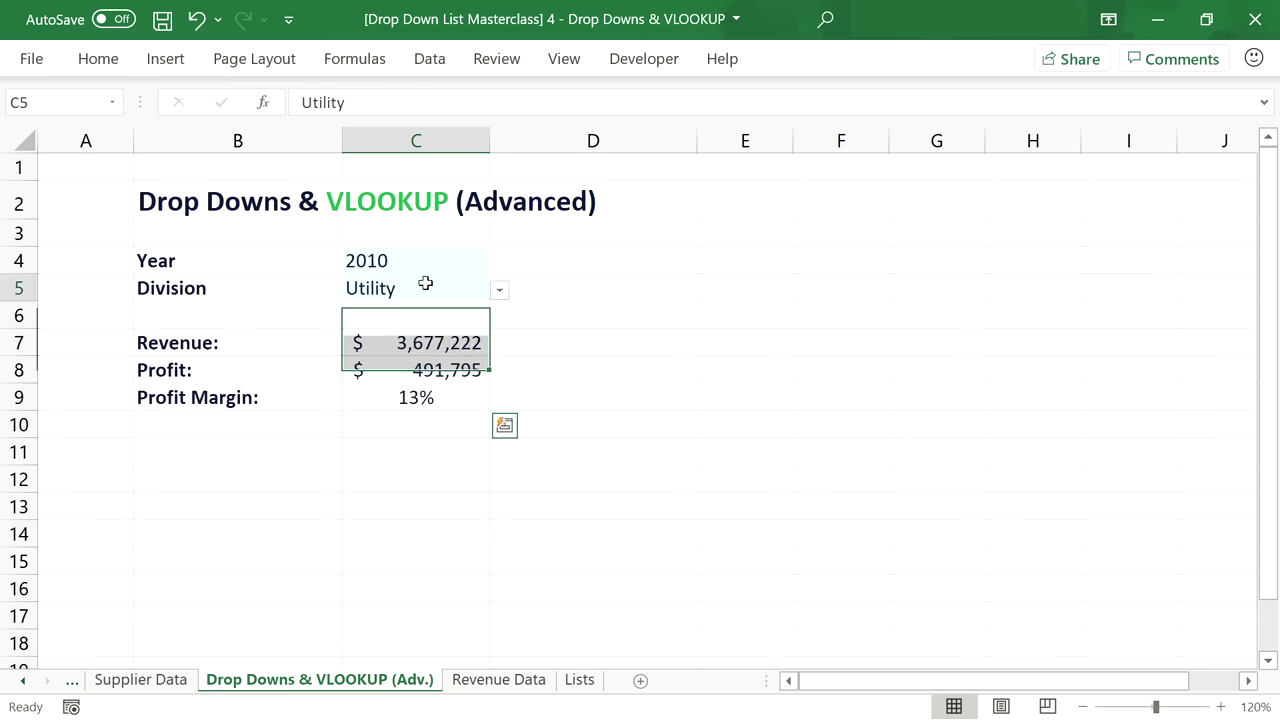
left_click(498, 292)
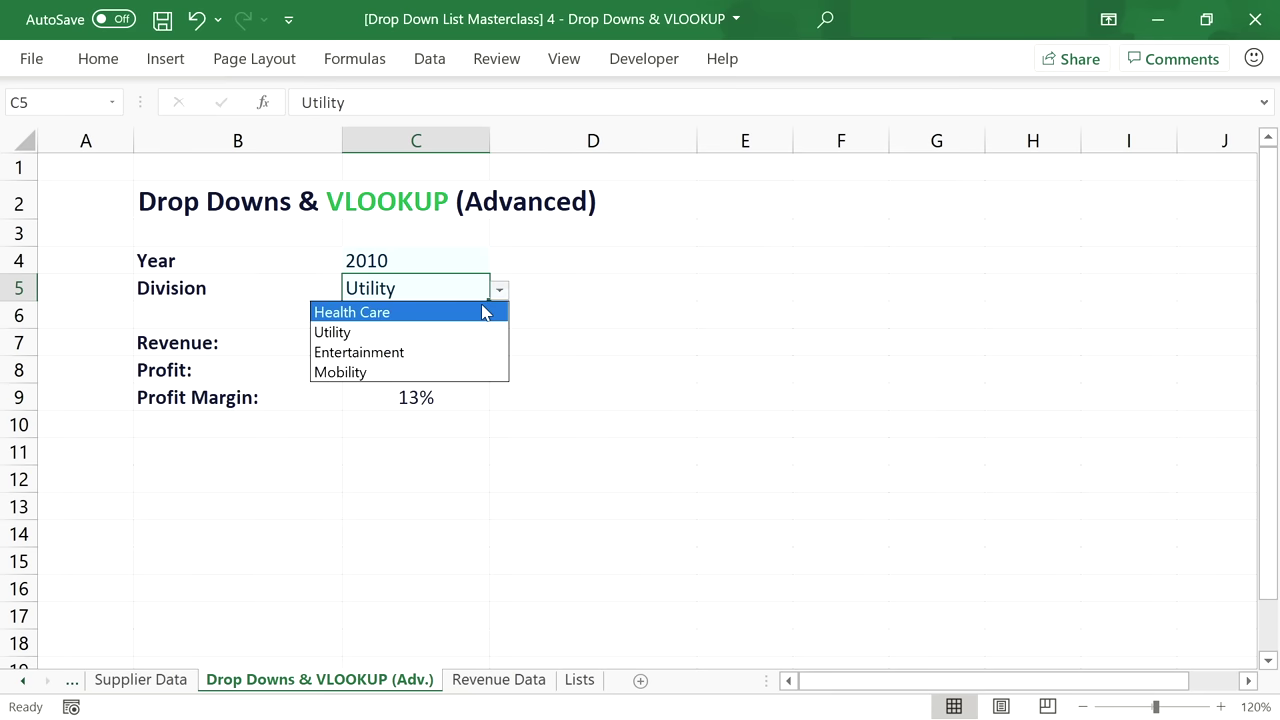
left_click(486, 312)
left_click(498, 292)
left_click(488, 355)
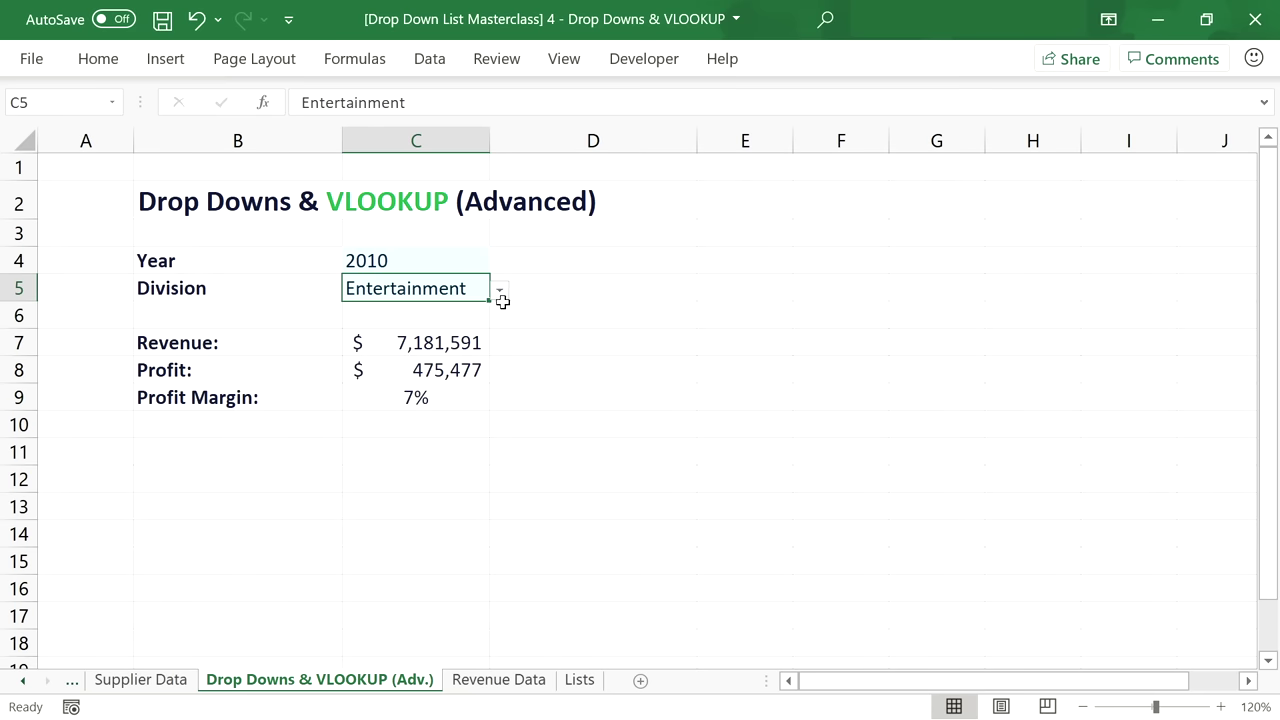
left_click(498, 292)
left_click(446, 374)
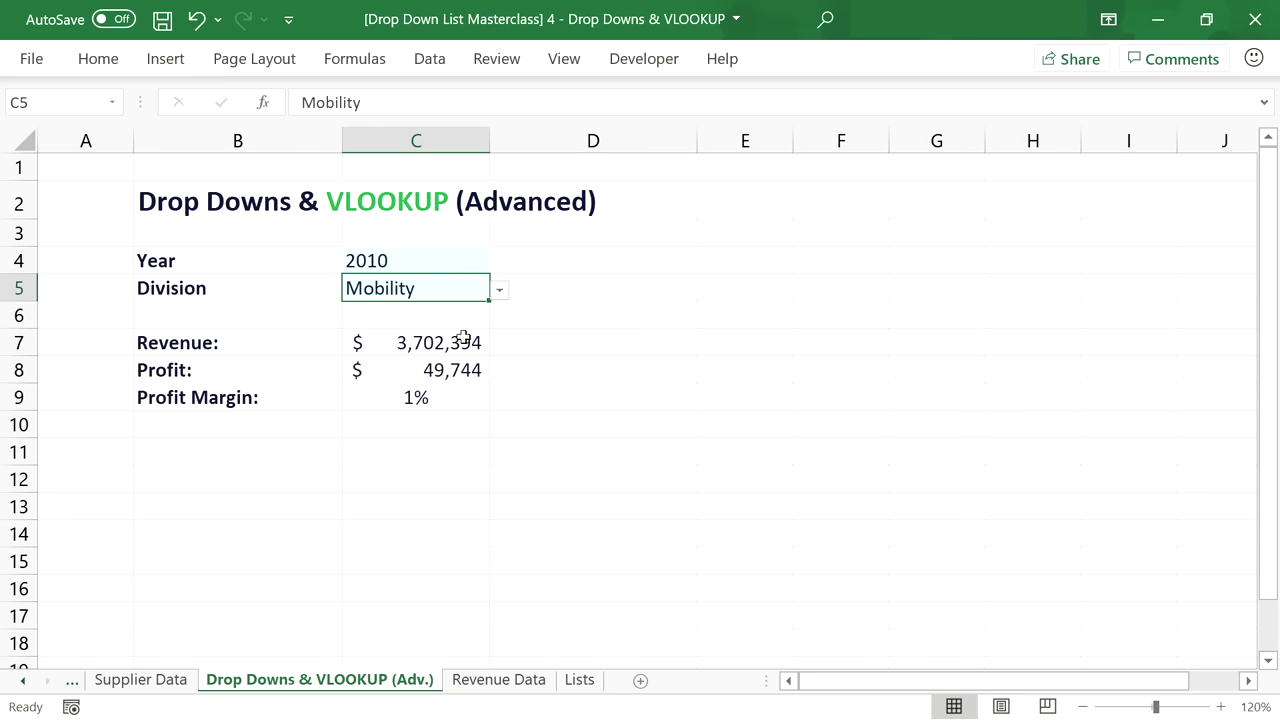
Cycle the year through 2012 and 2017, settling on 2019.
left_click(484, 264)
left_click(499, 263)
left_click(446, 325)
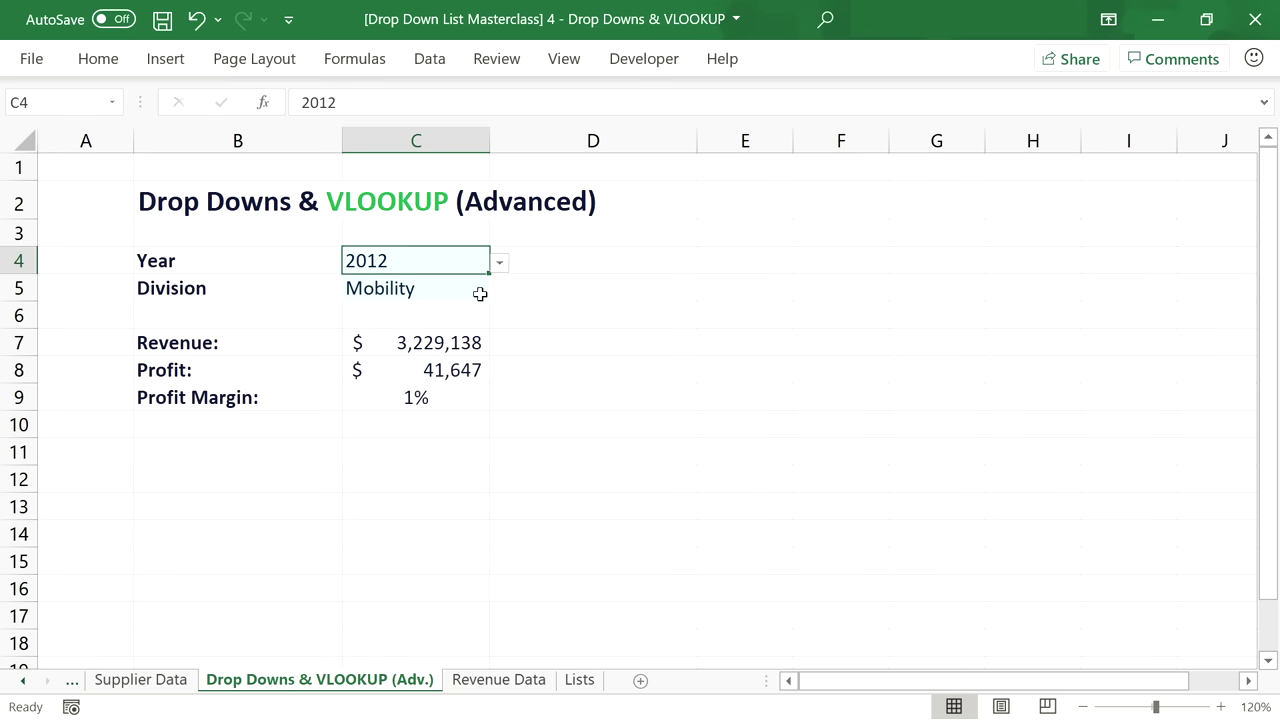
left_click(498, 262)
key("Escape")
left_click(425, 387)
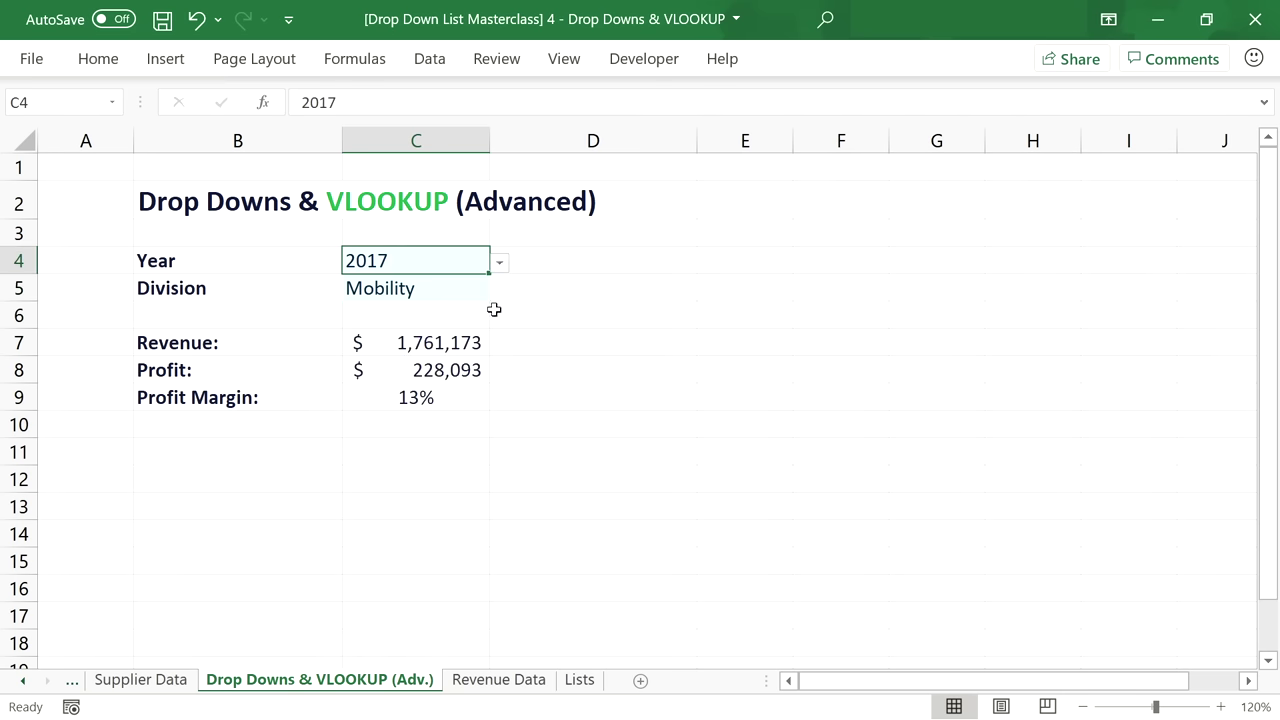
left_click(499, 262)
left_click(400, 405)
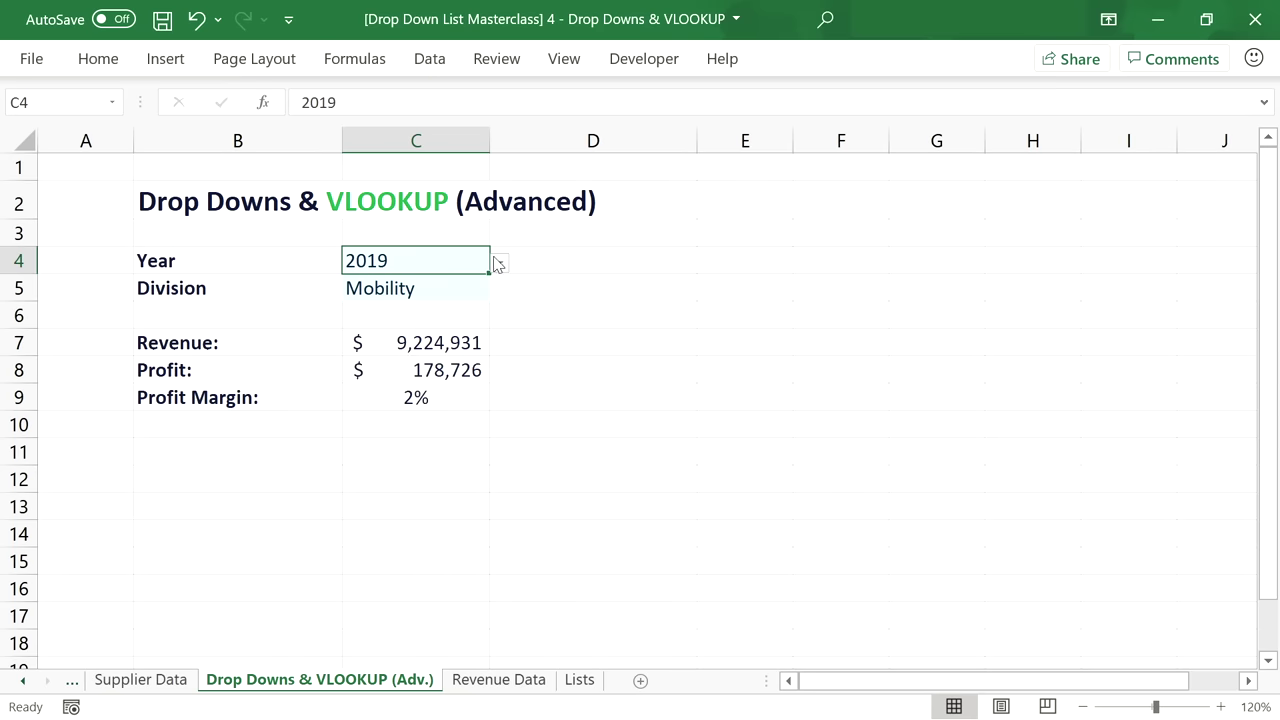
left_click(499, 262)
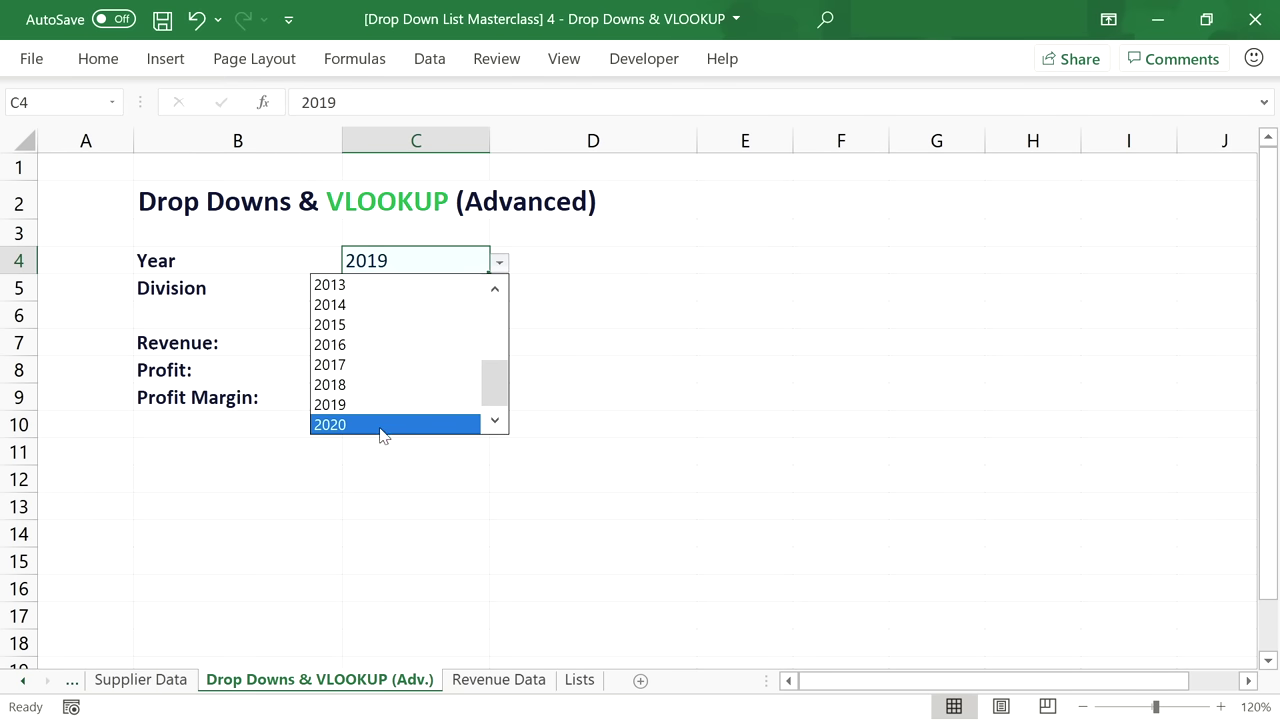
left_click(489, 270)
Check the division list unchanged, then switch to the Revenue Data sheet.
left_click(489, 289)
left_click(499, 289)
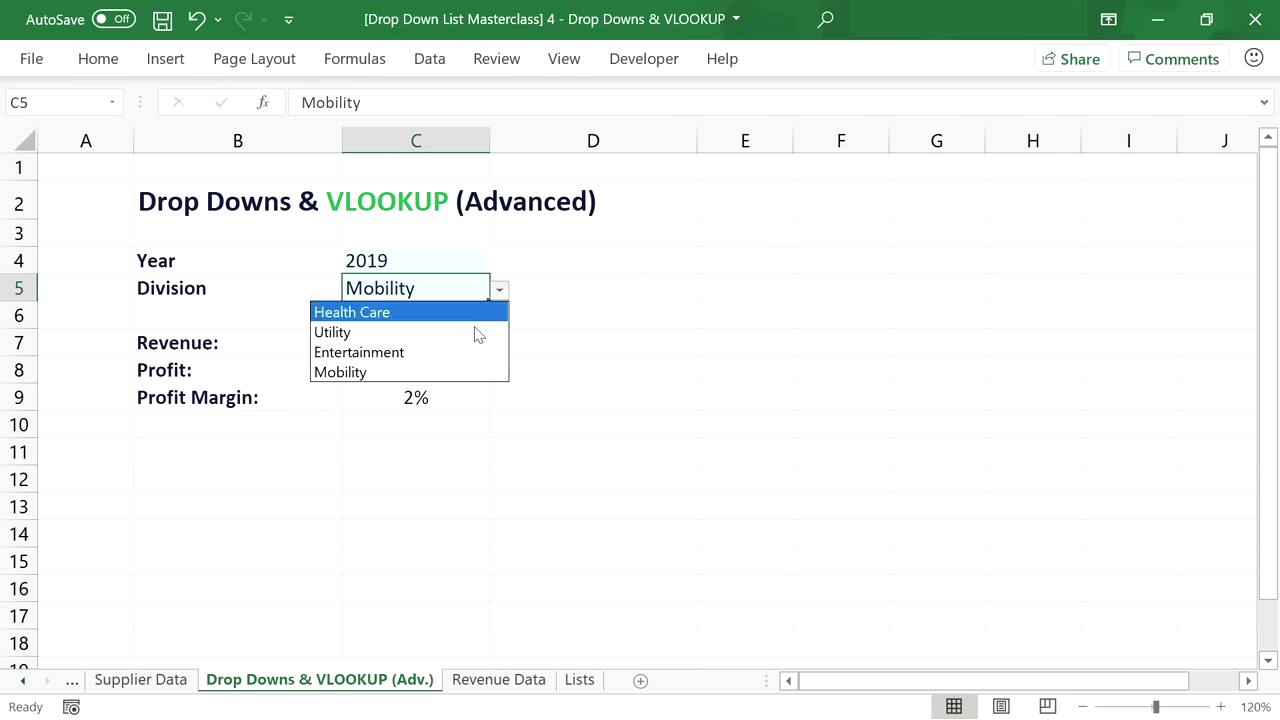
left_click(491, 682)
left_click(495, 682)
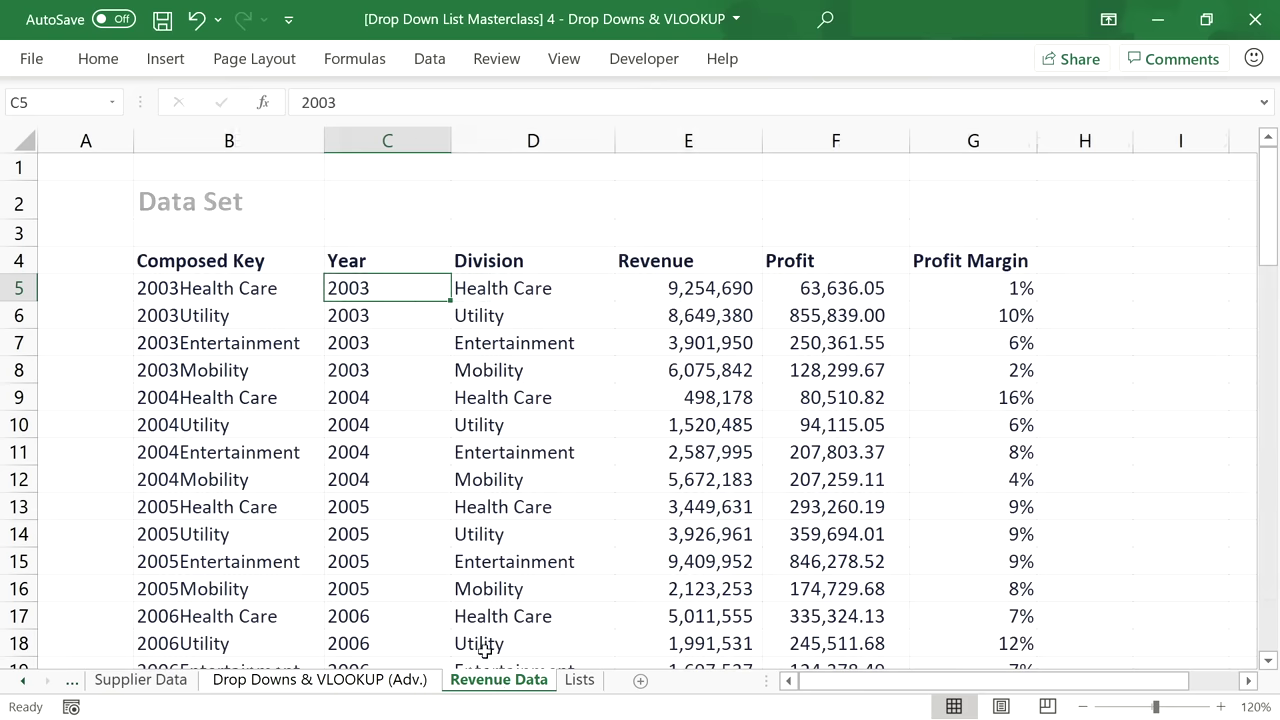
Add a Revenue Data row for 2021, Electricity, with revenue 10,000,000.
scroll(1241, 229, "down", 19)
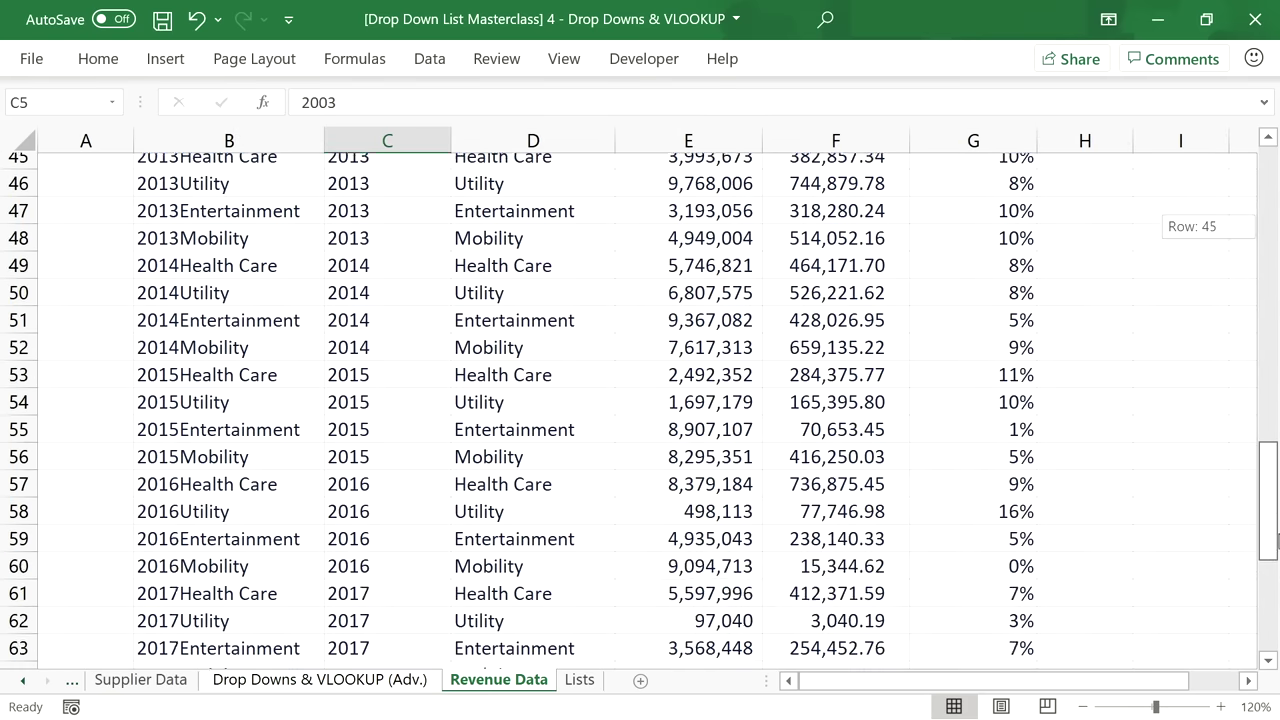
scroll(321, 546, "down", 3)
left_click(373, 414)
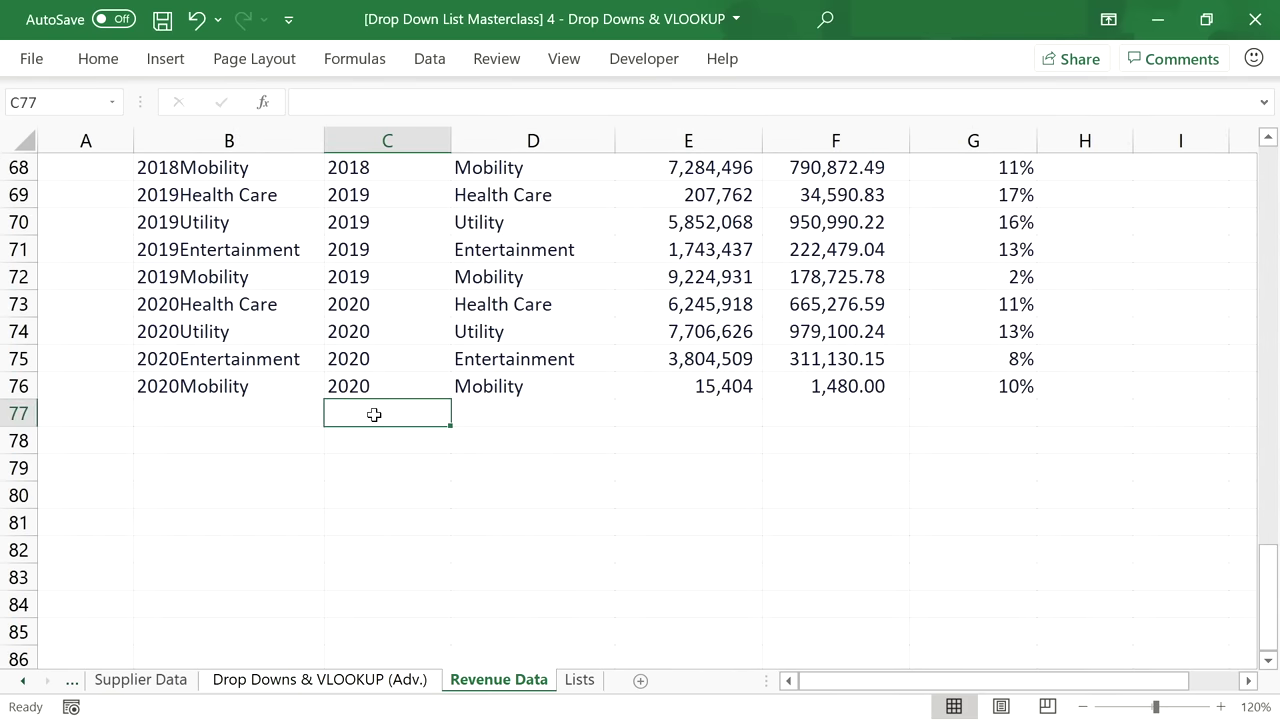
type("2021")
key("Tab")
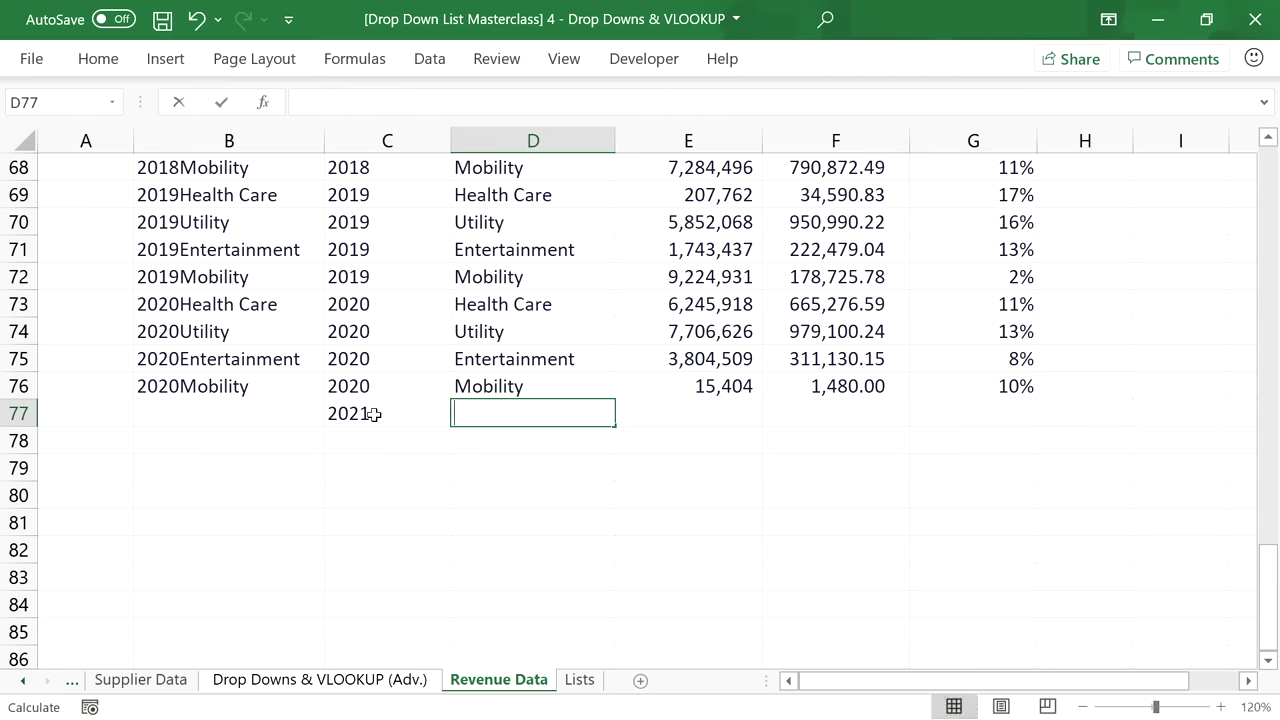
type("Electricity")
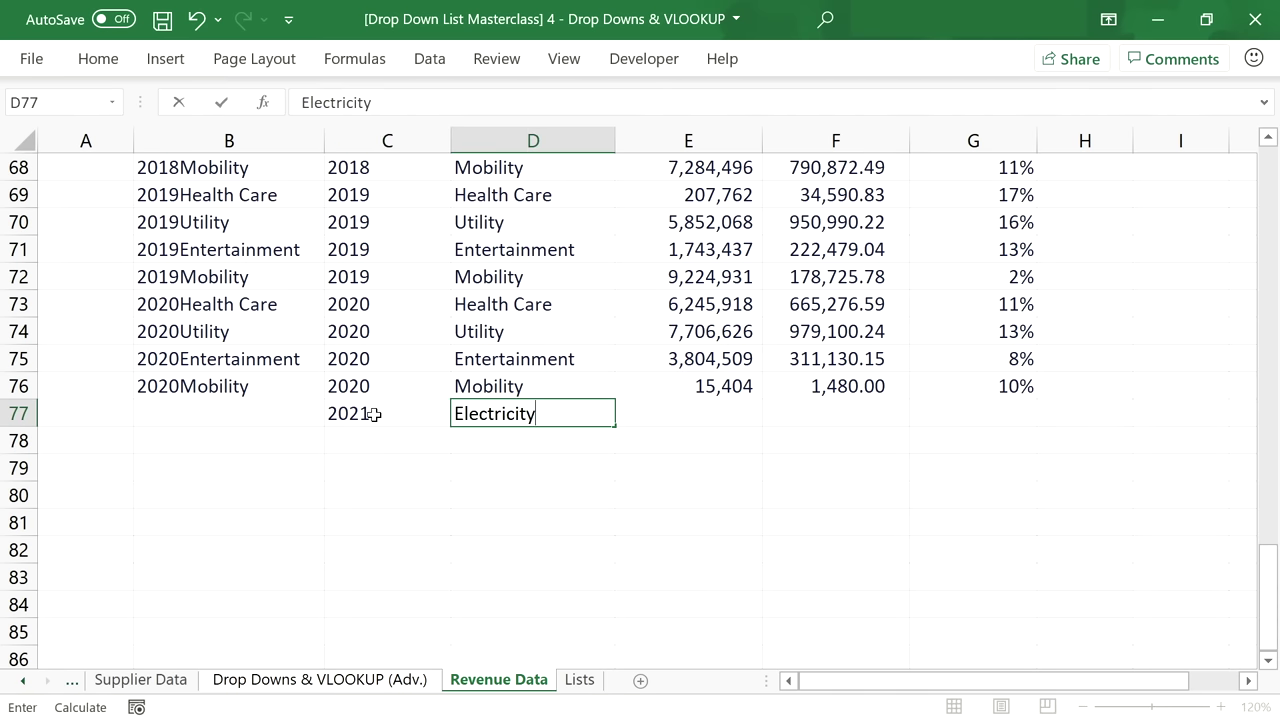
key("Tab")
type("10,000,0")
type("00000")
key("Return")
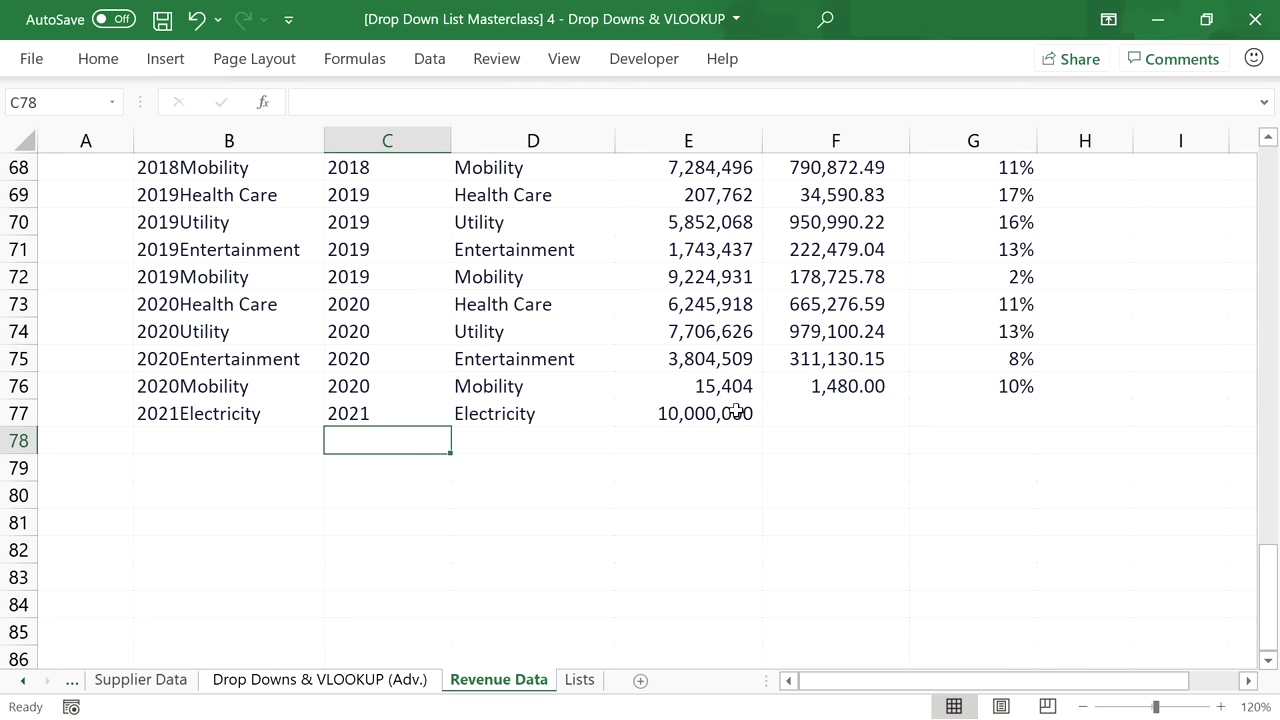
Enter profit 1500000 and a margin formula =F77/E77 formatted as a percentage.
left_click(817, 413)
type("1500000")
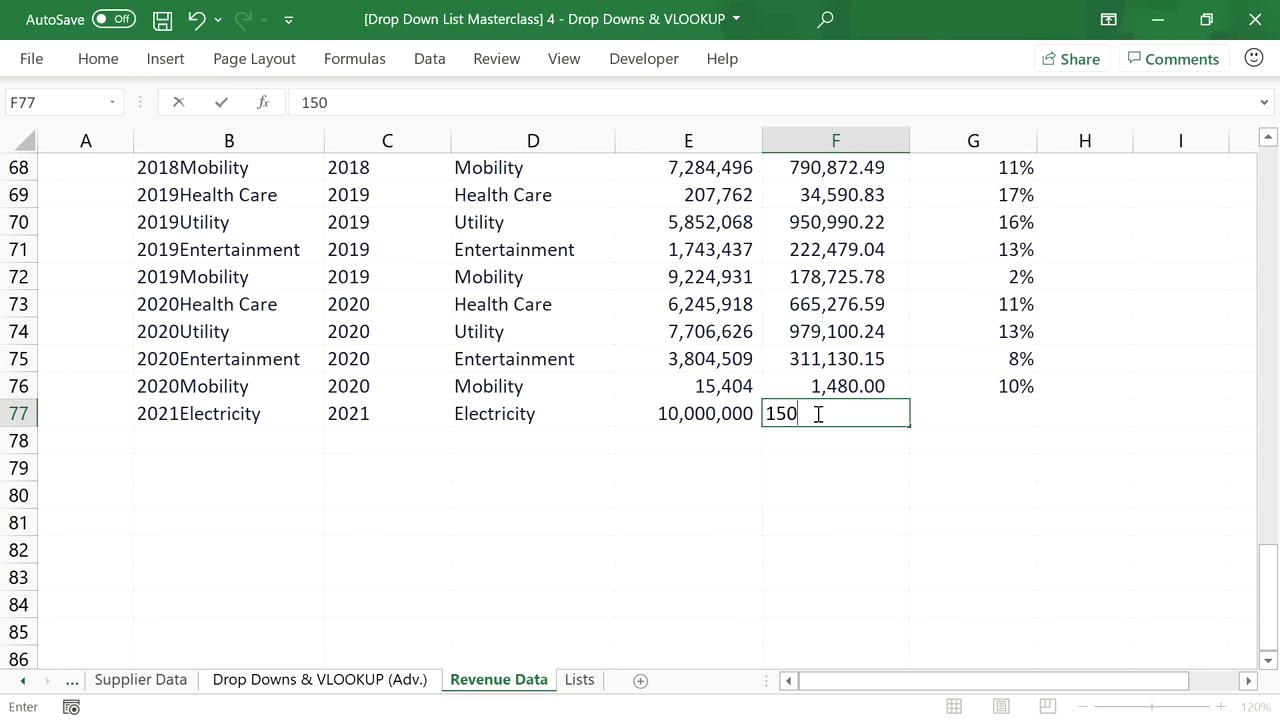
key("Tab")
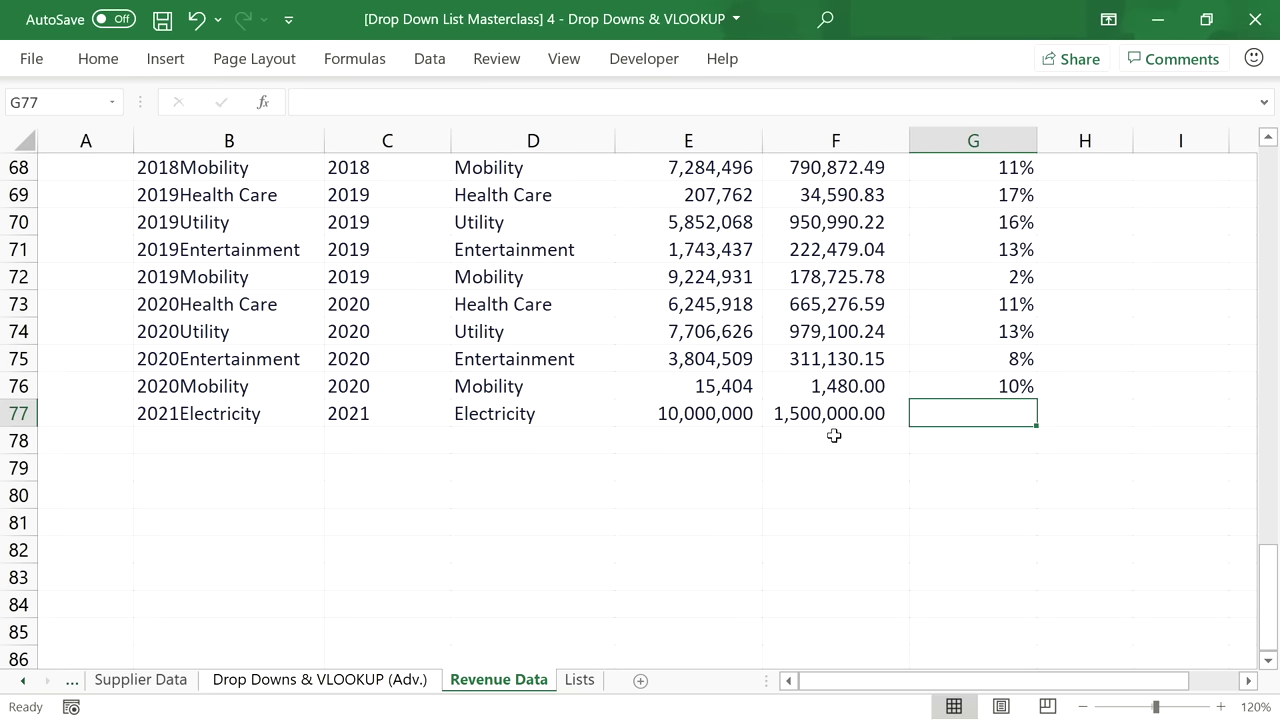
type("=")
key("Left")
type("/")
key("Left")
key("Left")
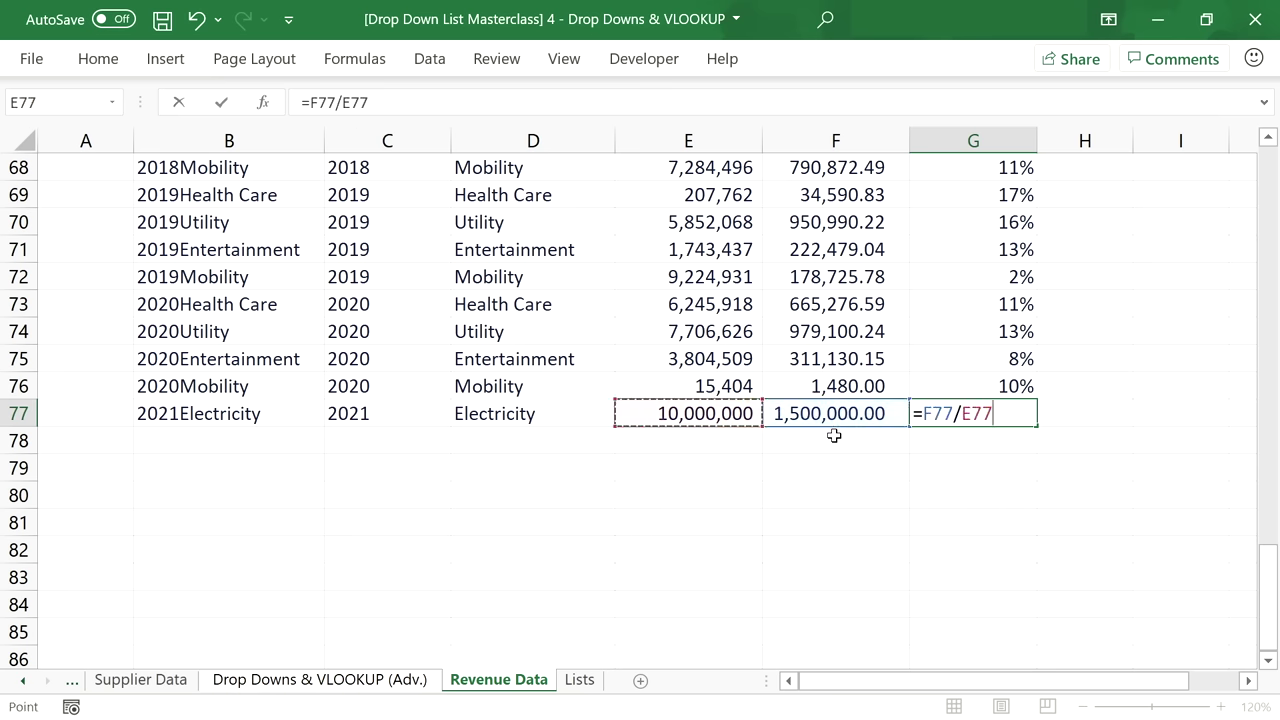
key("Return")
left_click(945, 416)
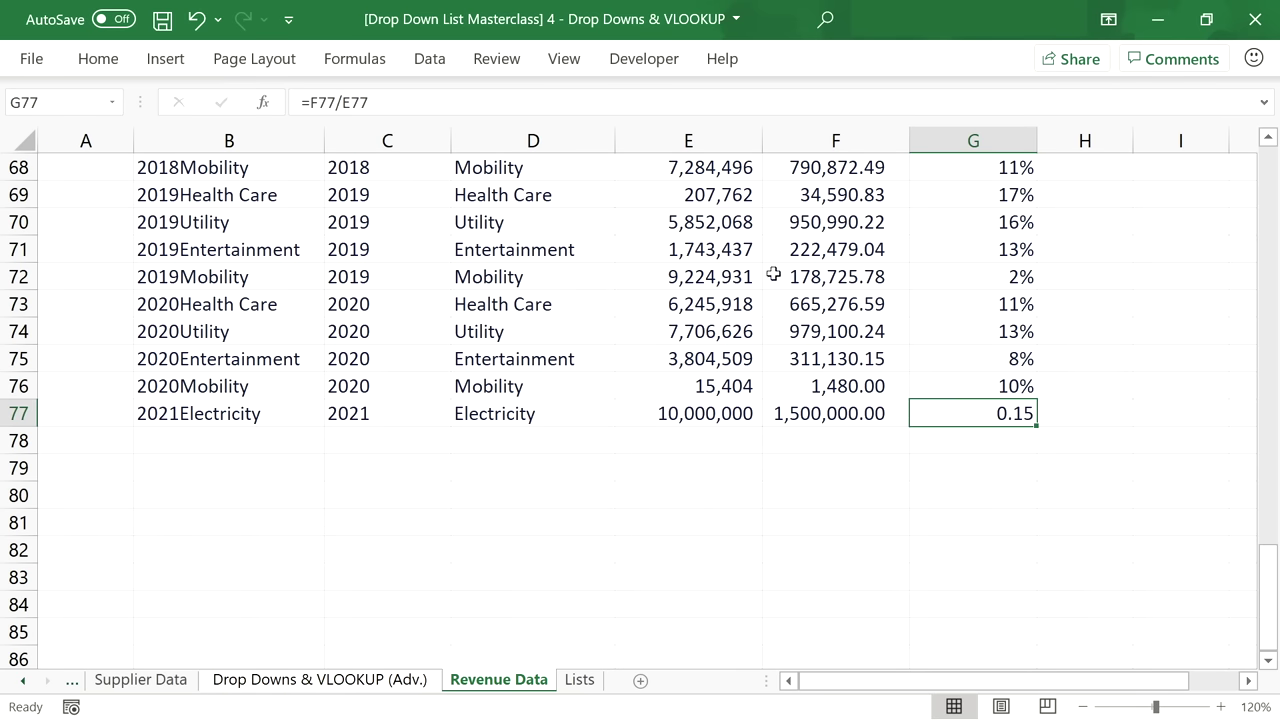
left_click(81, 63)
left_click(566, 124)
left_click(1002, 410)
Verify Electricity appears in the Lists sheet's Divisions, then go to Drop Downs & VLOOKUP (Adv.).
left_click(580, 680)
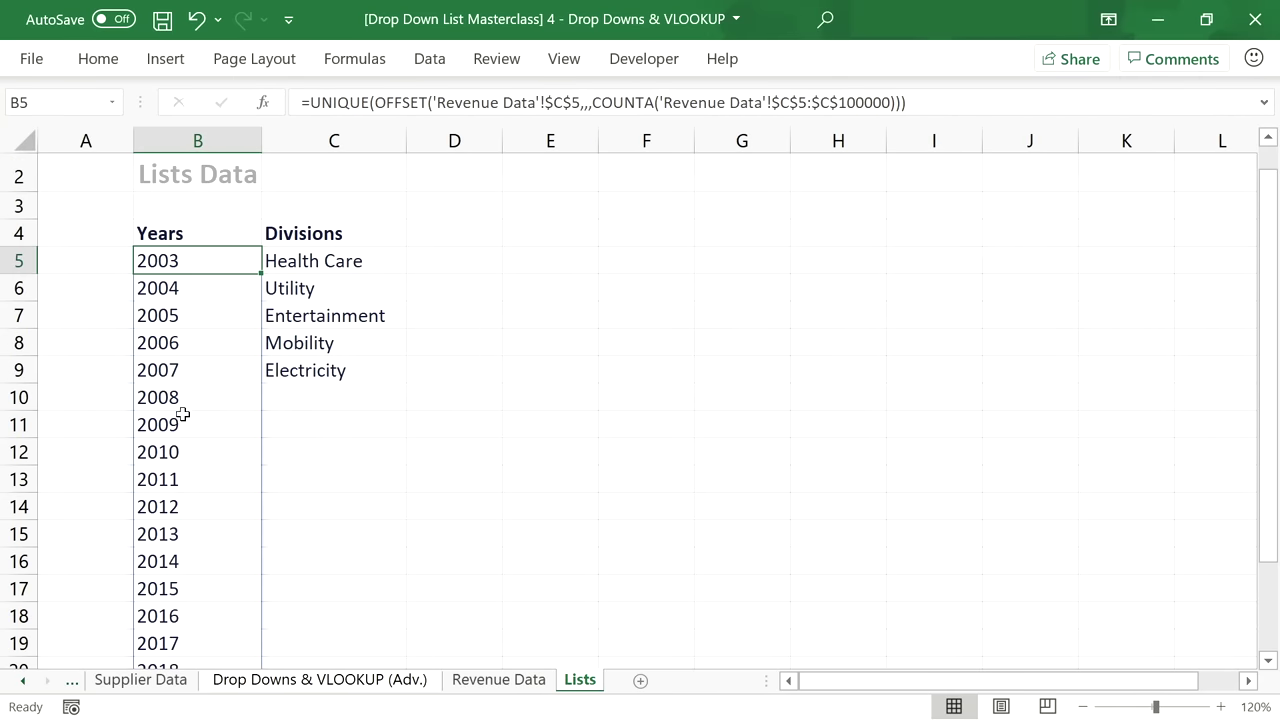
scroll(183, 414, "down", 2)
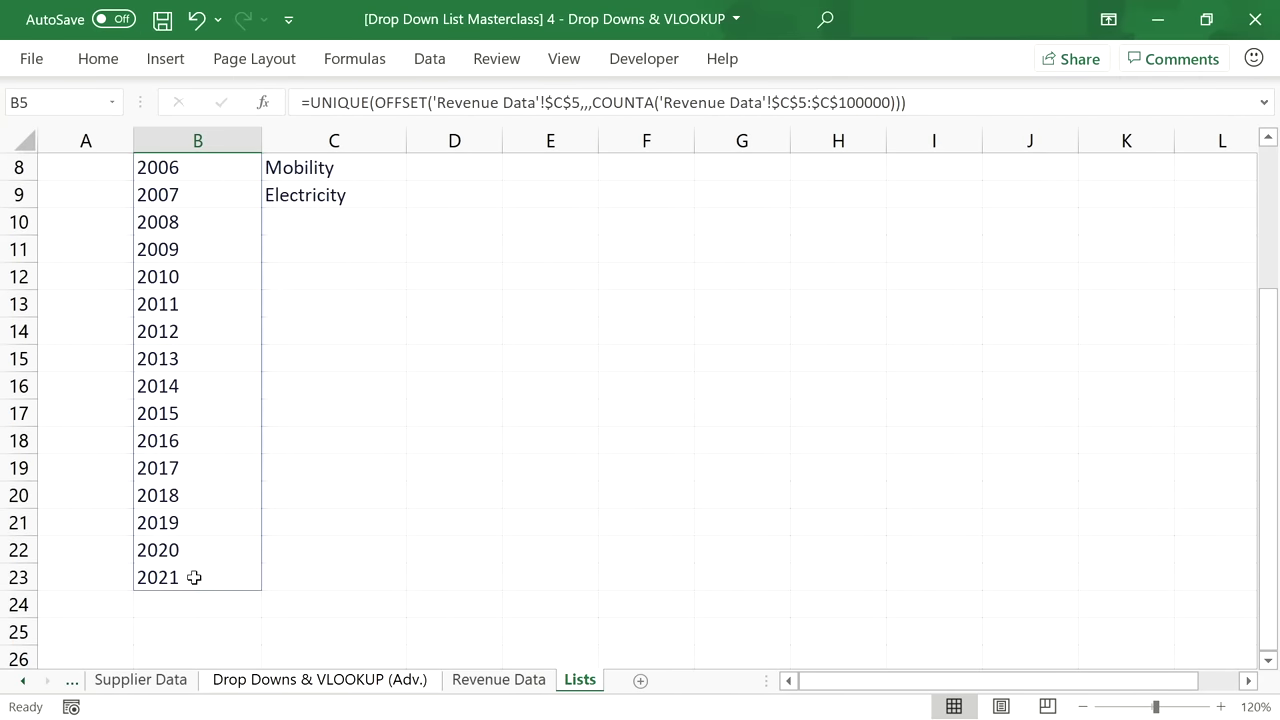
scroll(191, 577, "up", 1)
scroll(310, 285, "up", 1)
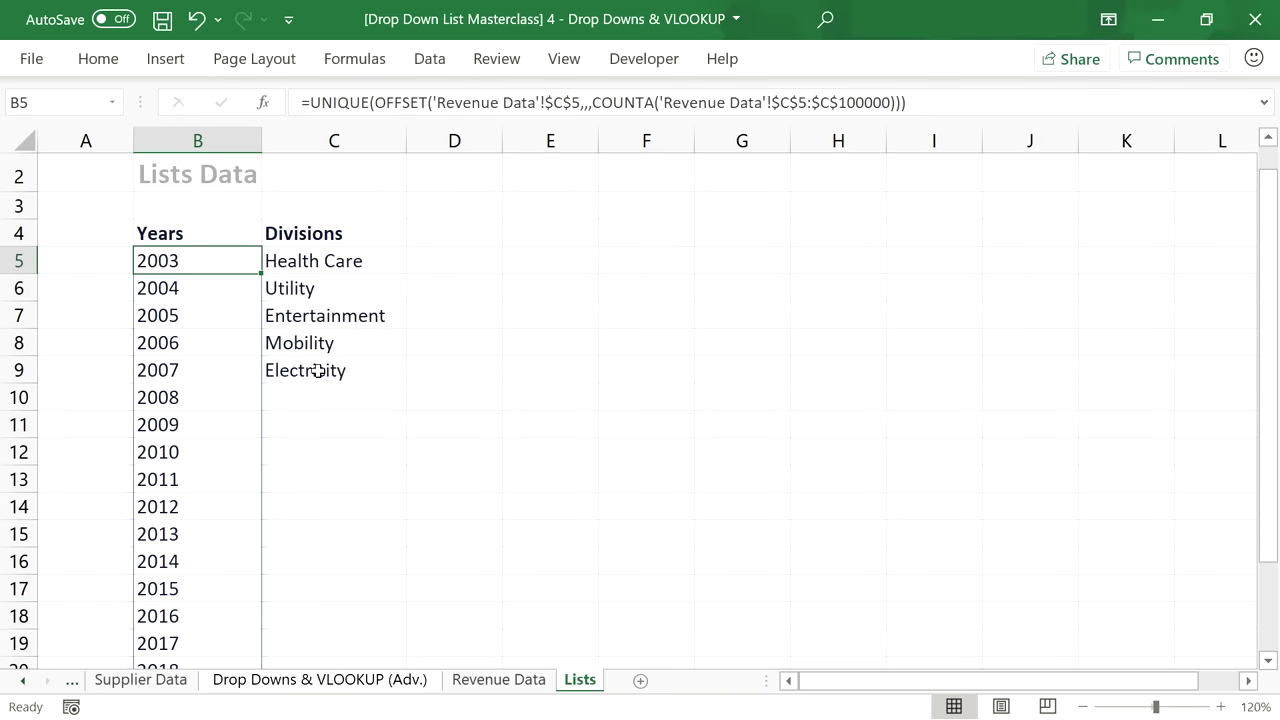
left_click(326, 378)
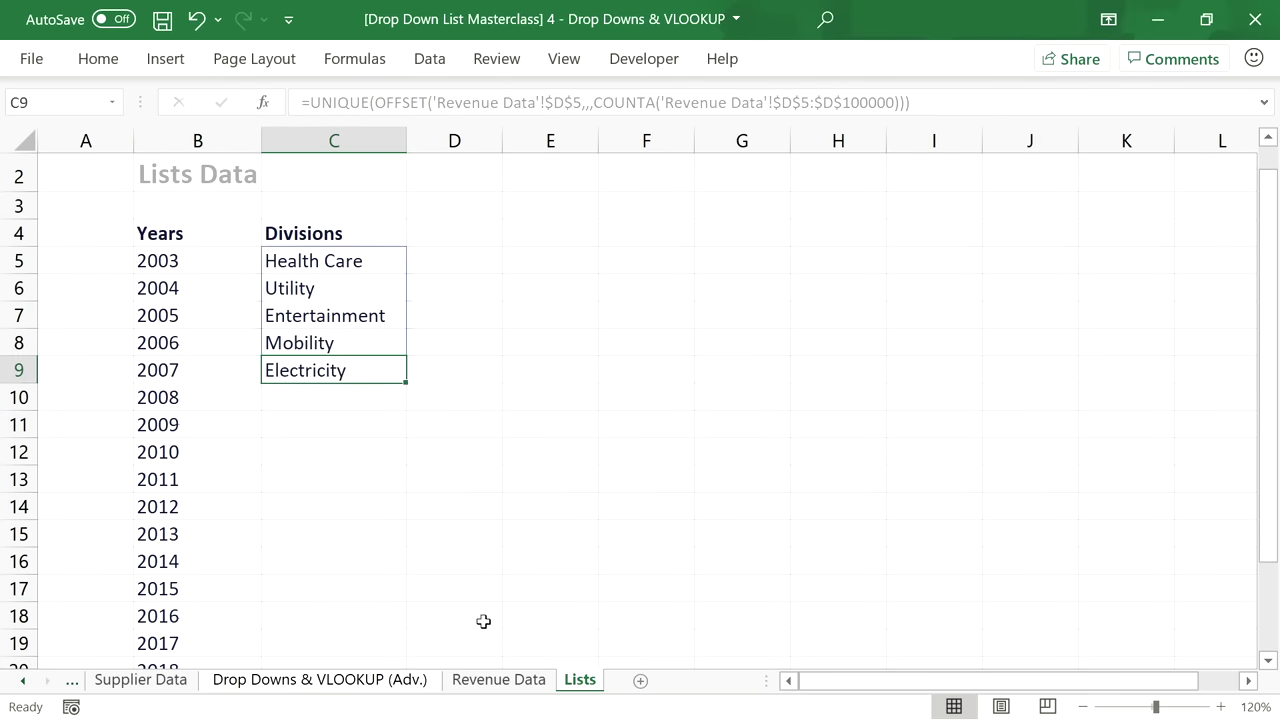
left_click(500, 681)
left_click(318, 680)
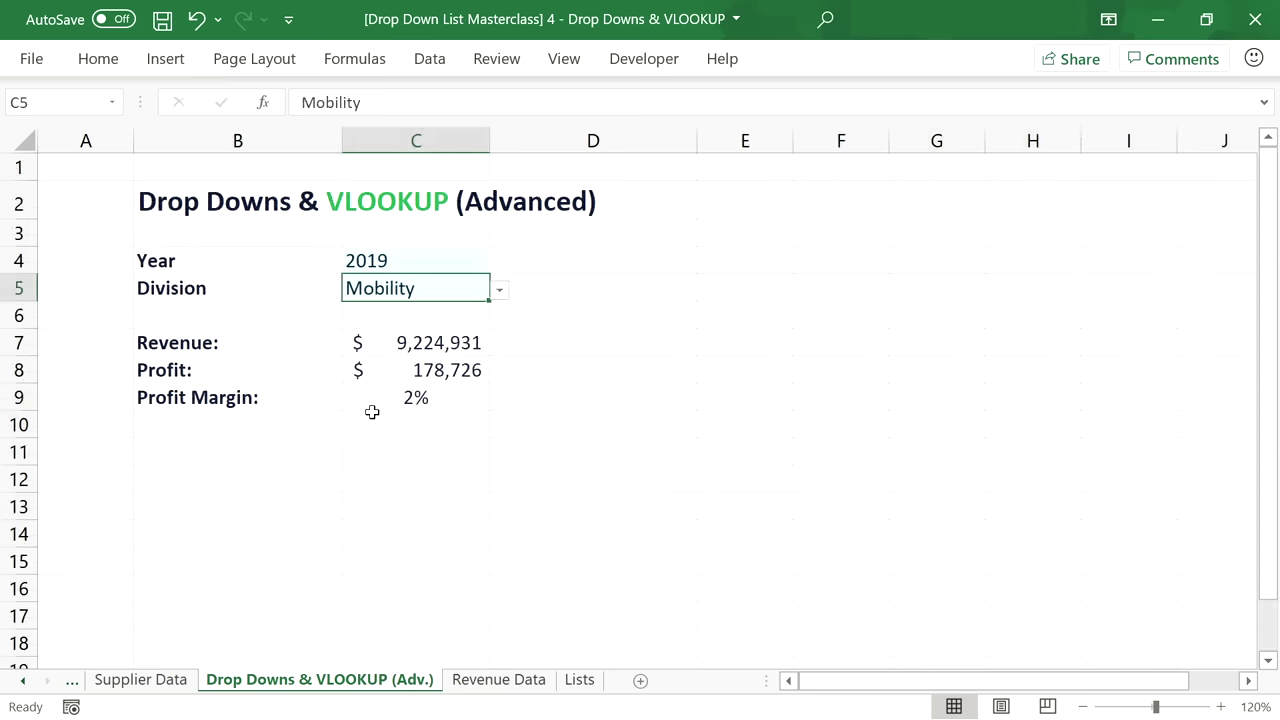
Pick 2021 in the Year dropdown (C4) and Electricity in the Division dropdown (C5).
left_click(477, 260)
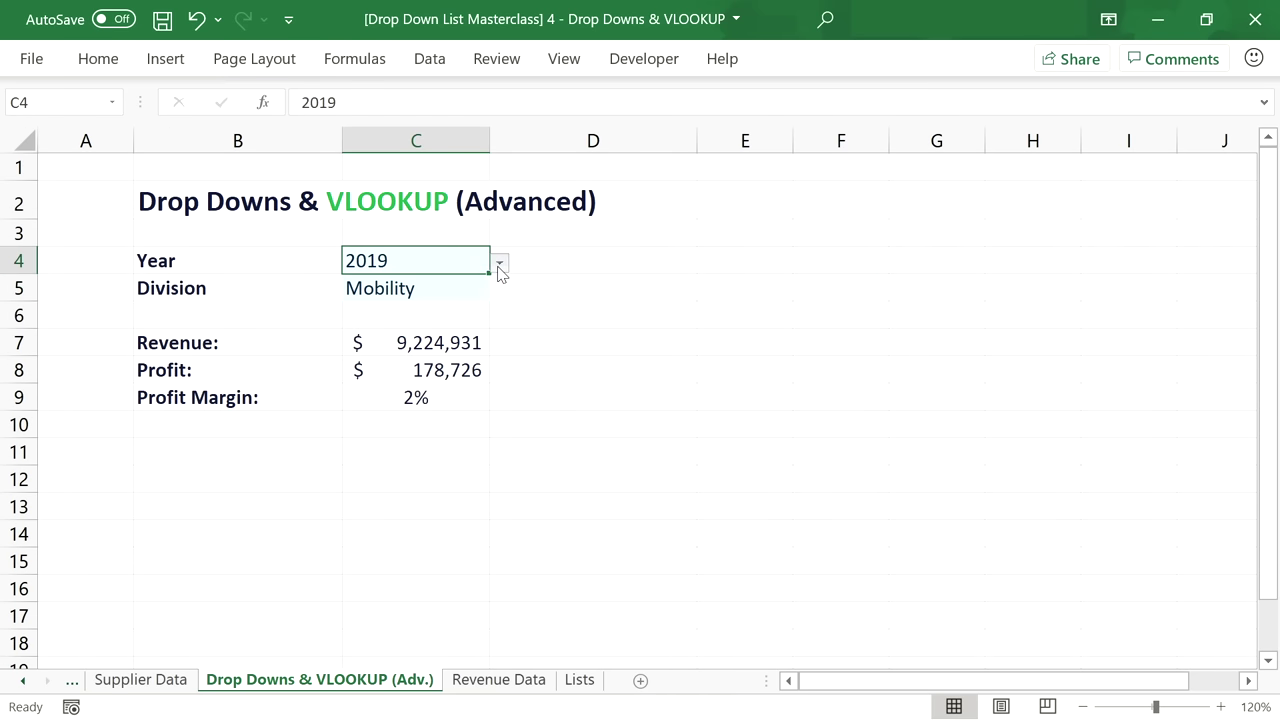
left_click(499, 262)
left_click(411, 425)
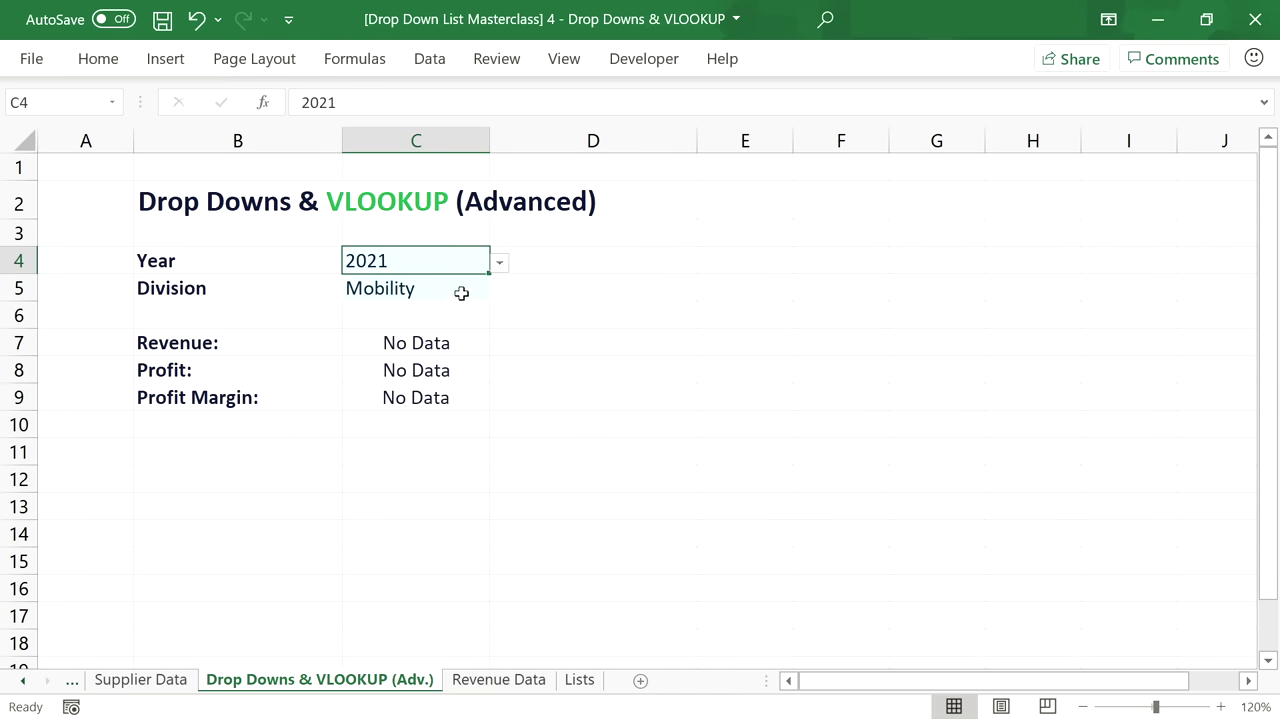
left_click(465, 290)
left_click(498, 291)
left_click(429, 390)
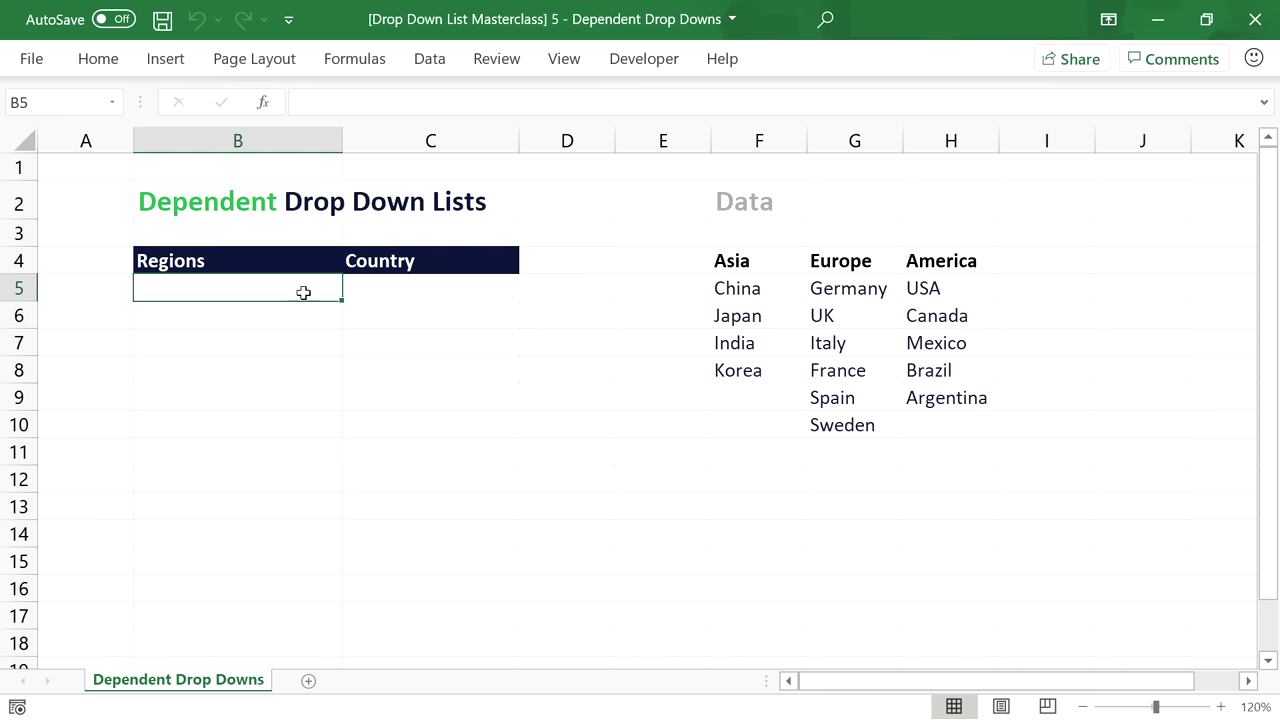
left_click_drag(731, 265, 931, 262)
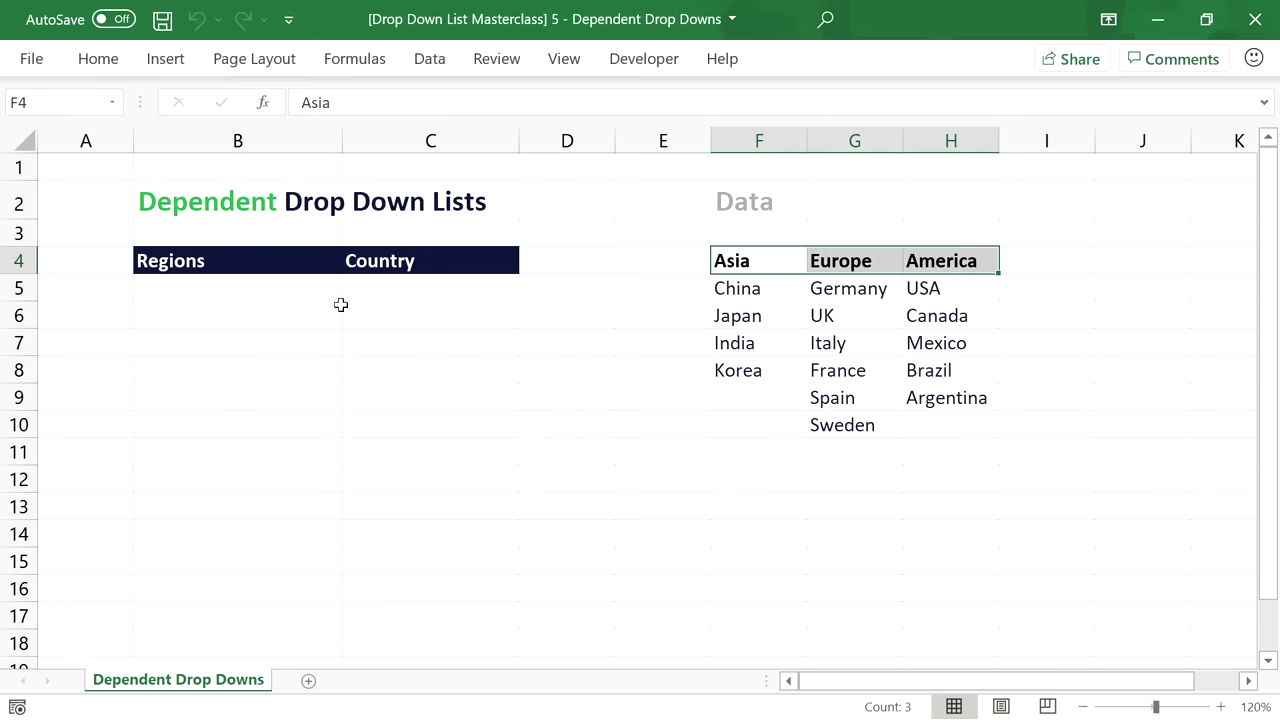
left_click(249, 288)
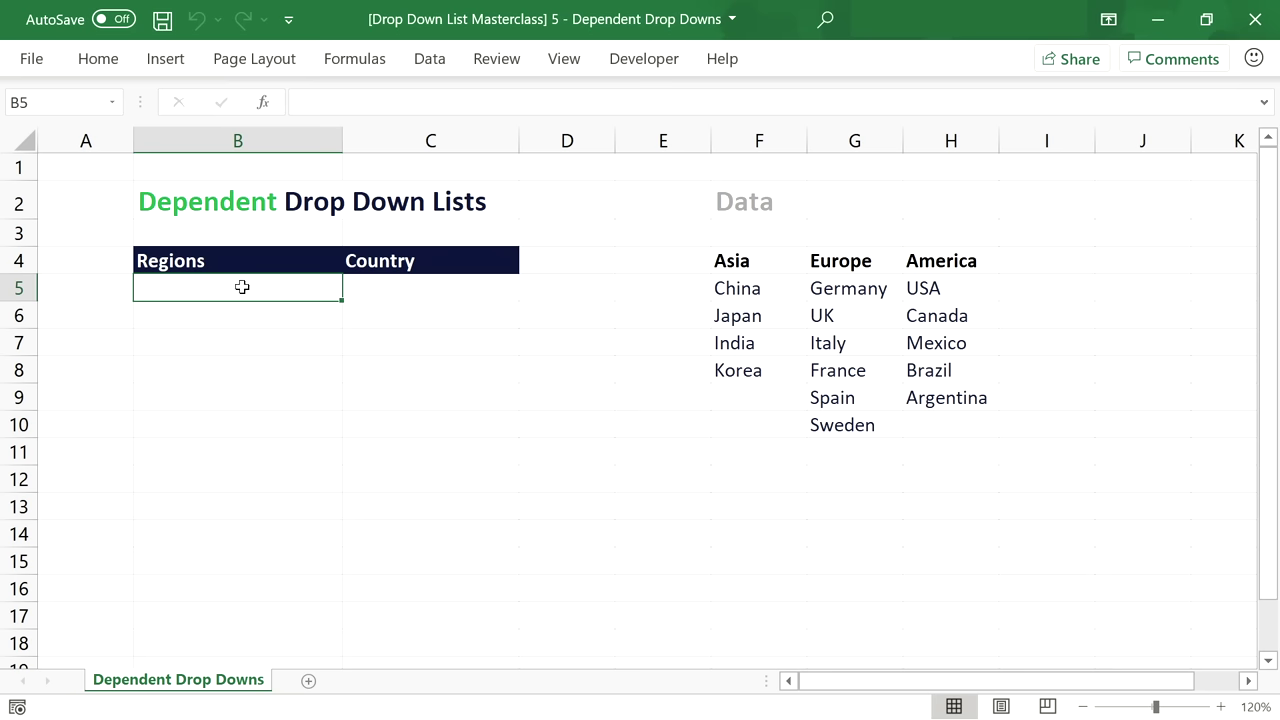
left_click(422, 289)
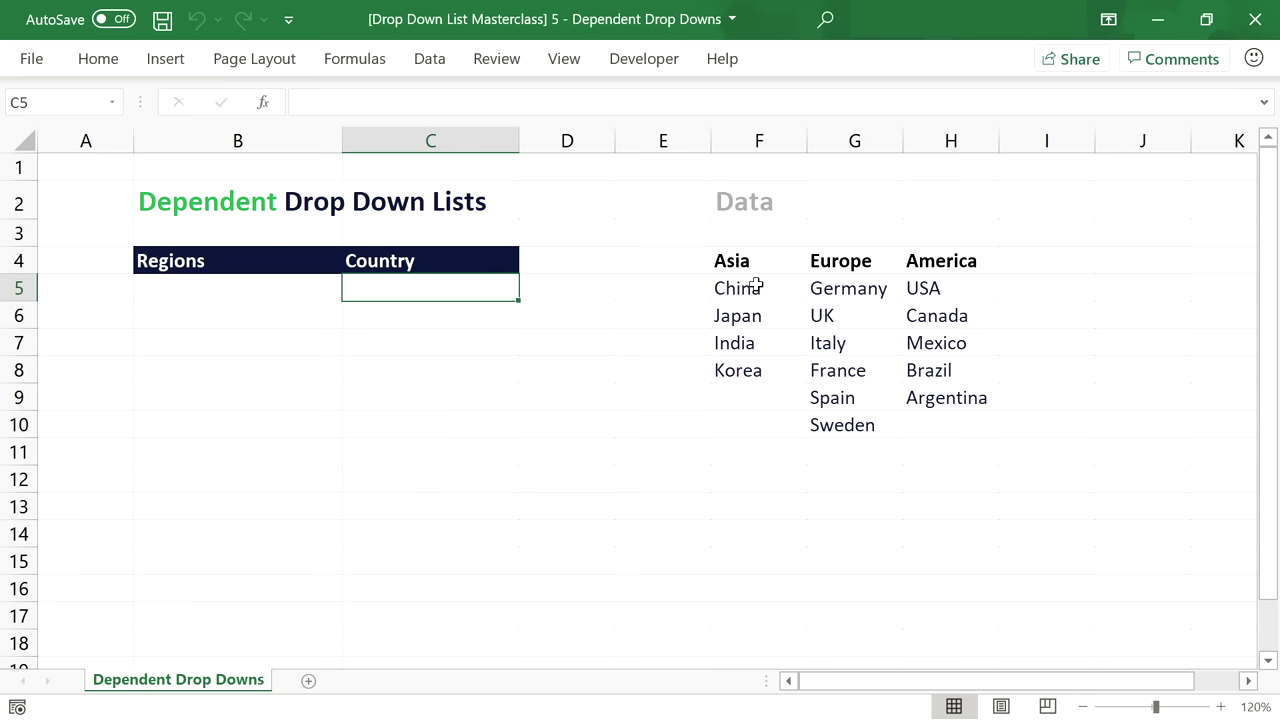
left_click_drag(755, 287, 757, 362)
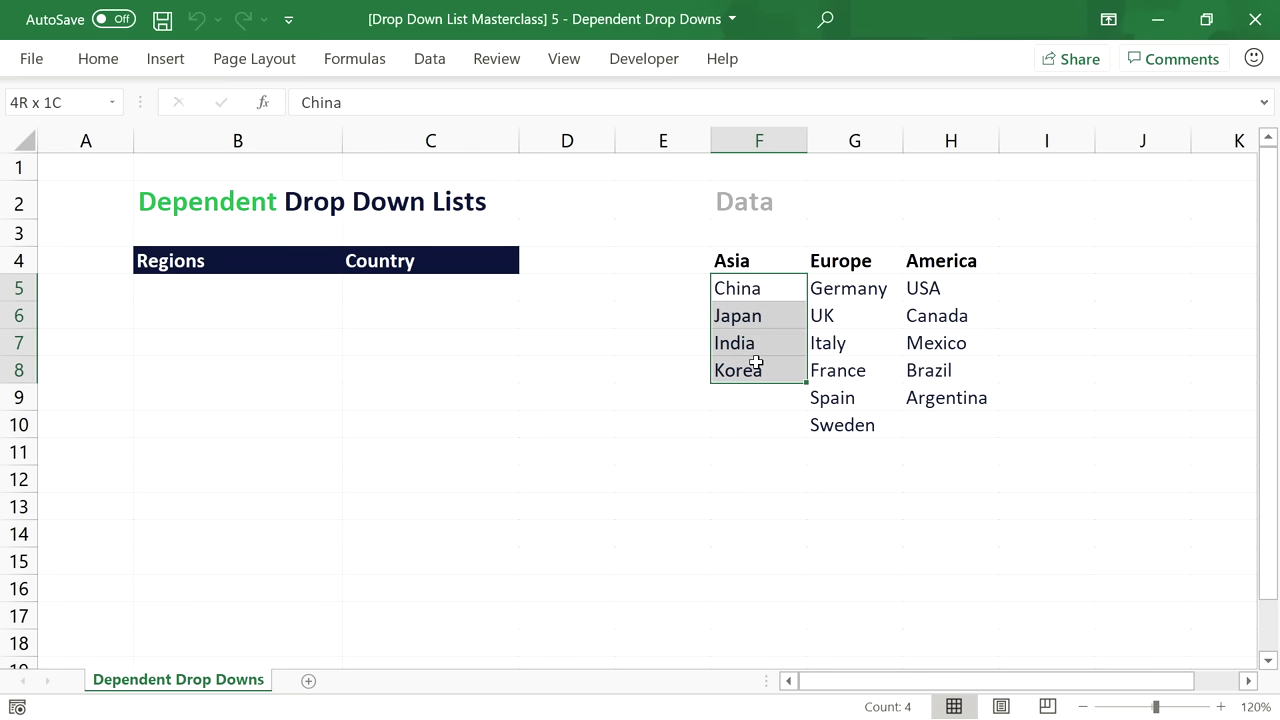
left_click_drag(840, 288, 846, 427)
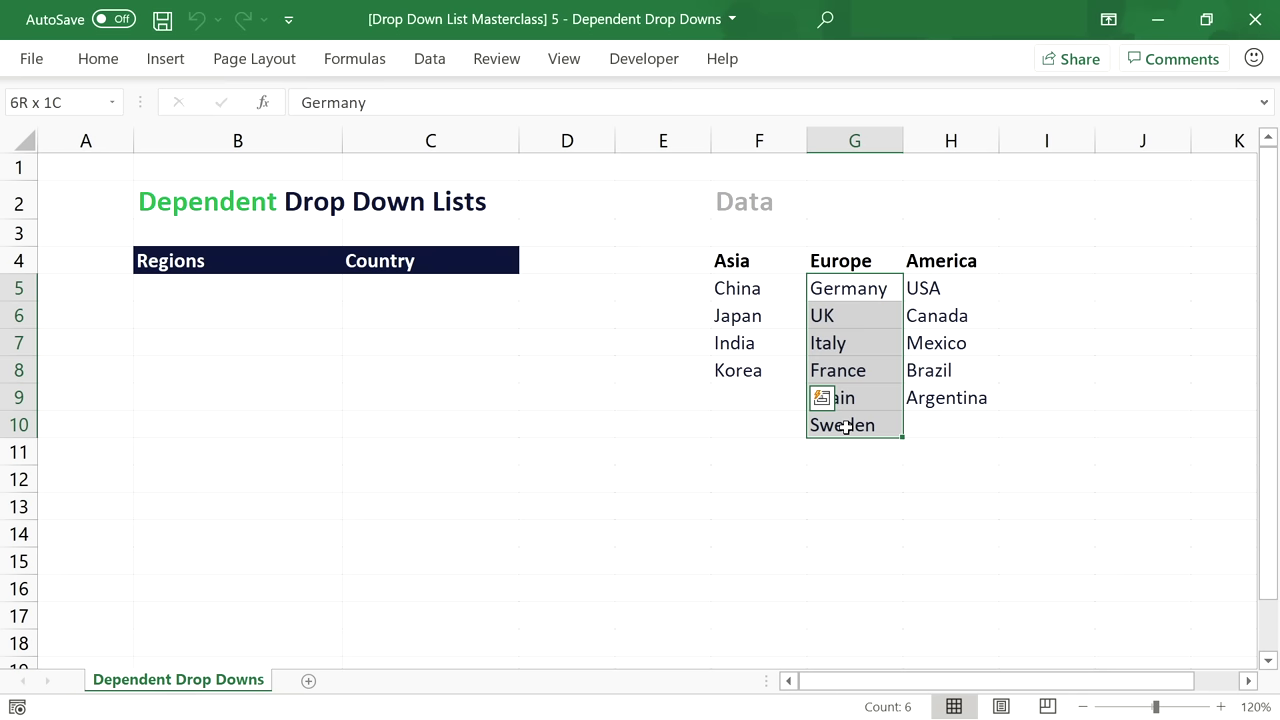
left_click_drag(920, 289, 931, 397)
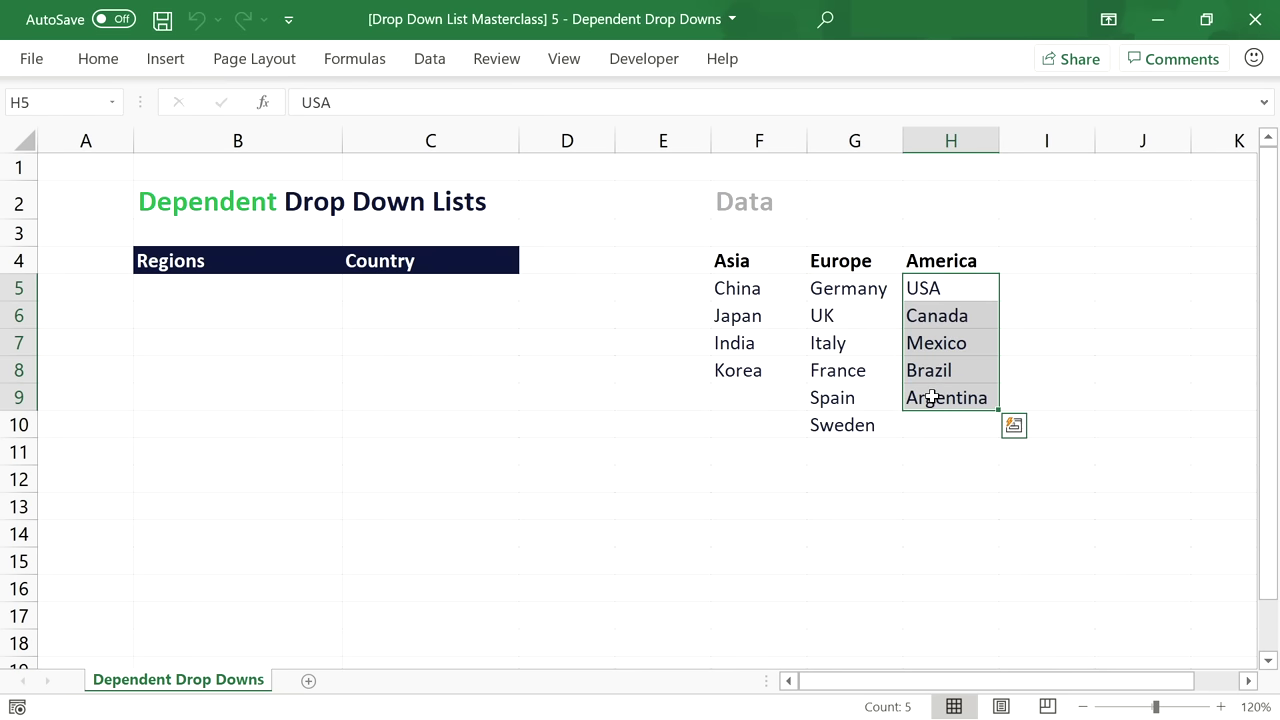
left_click(318, 292)
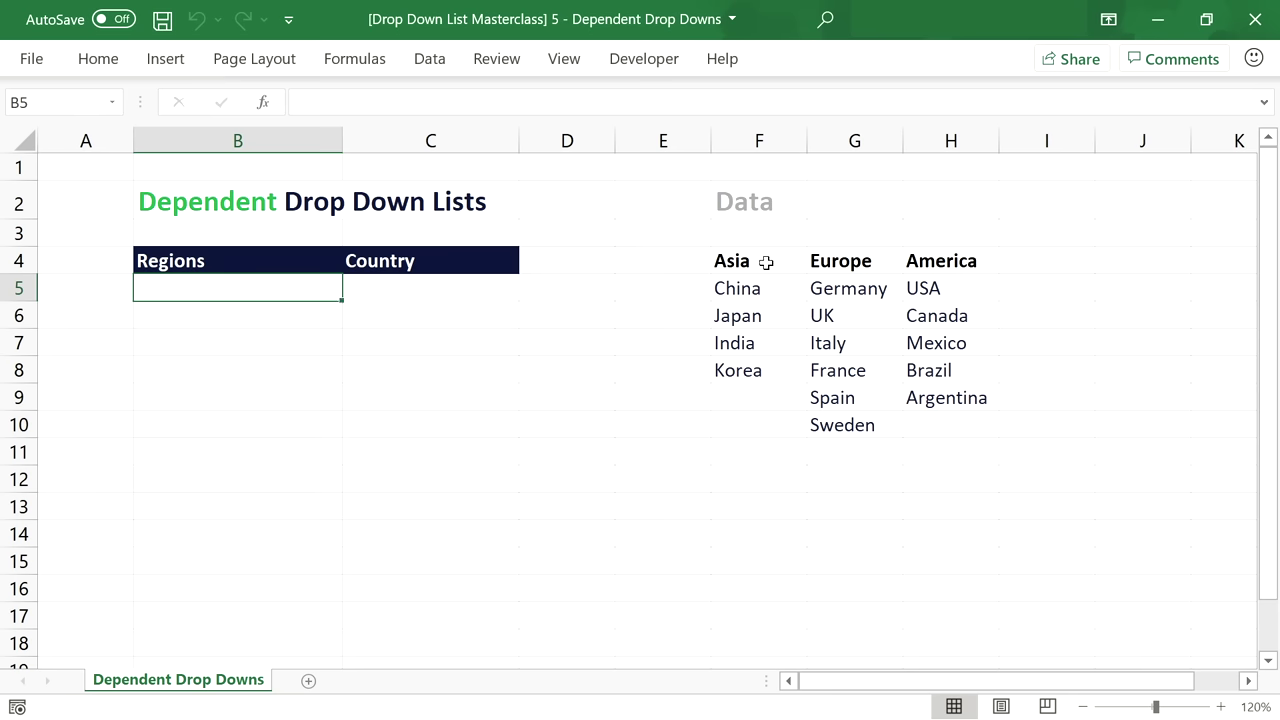
left_click_drag(765, 262, 934, 263)
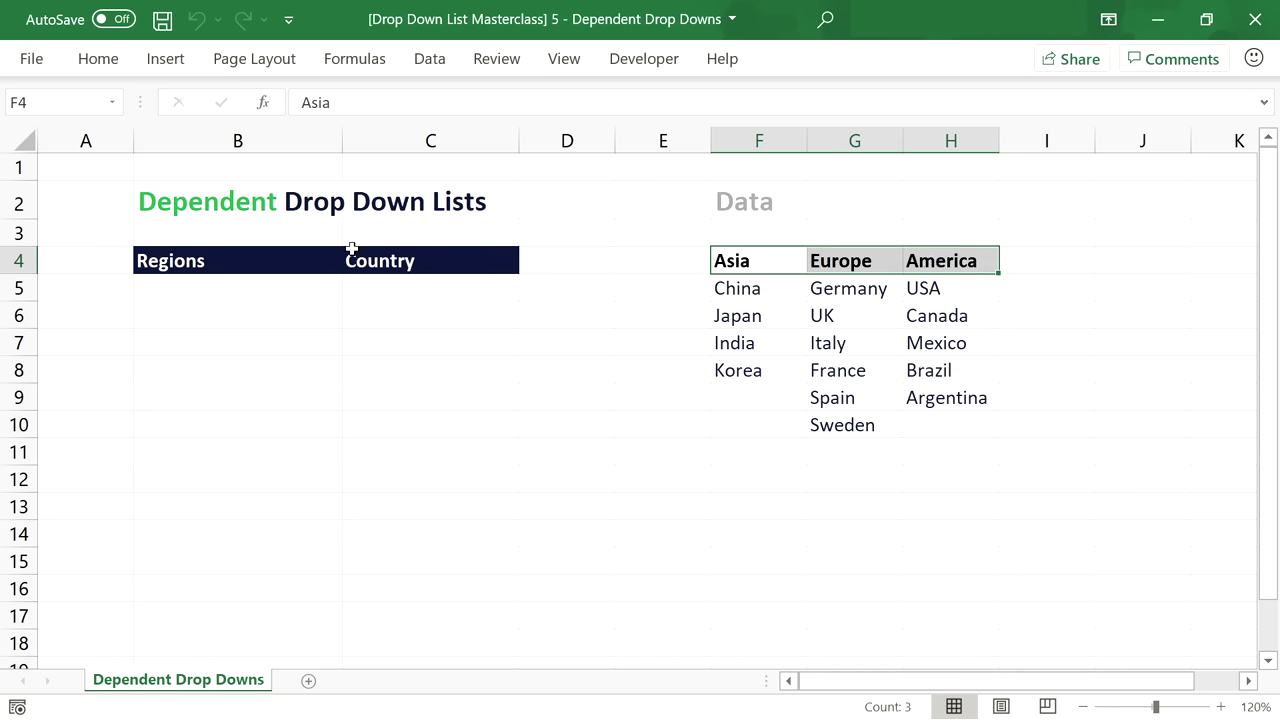
Name the region header range Regions and the China-to-Korea country range Asia.
left_click(71, 104)
type("Regions")
key("Return")
left_click(756, 289)
left_click_drag(757, 289, 767, 359)
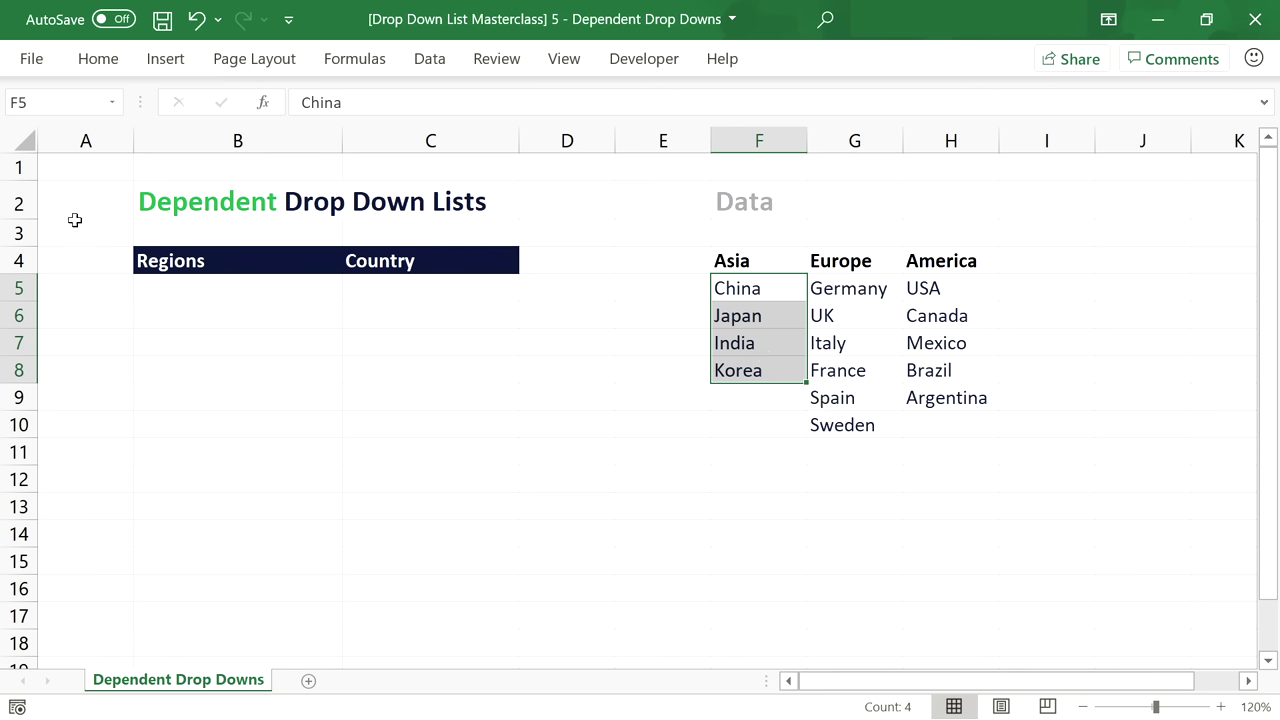
left_click(60, 92)
type("Asia")
key("Return")
Name the Germany-to-Sweden range Europe and the USA-to-Argentina range America.
left_click_drag(848, 288, 872, 422)
left_click(63, 101)
type("Europ")
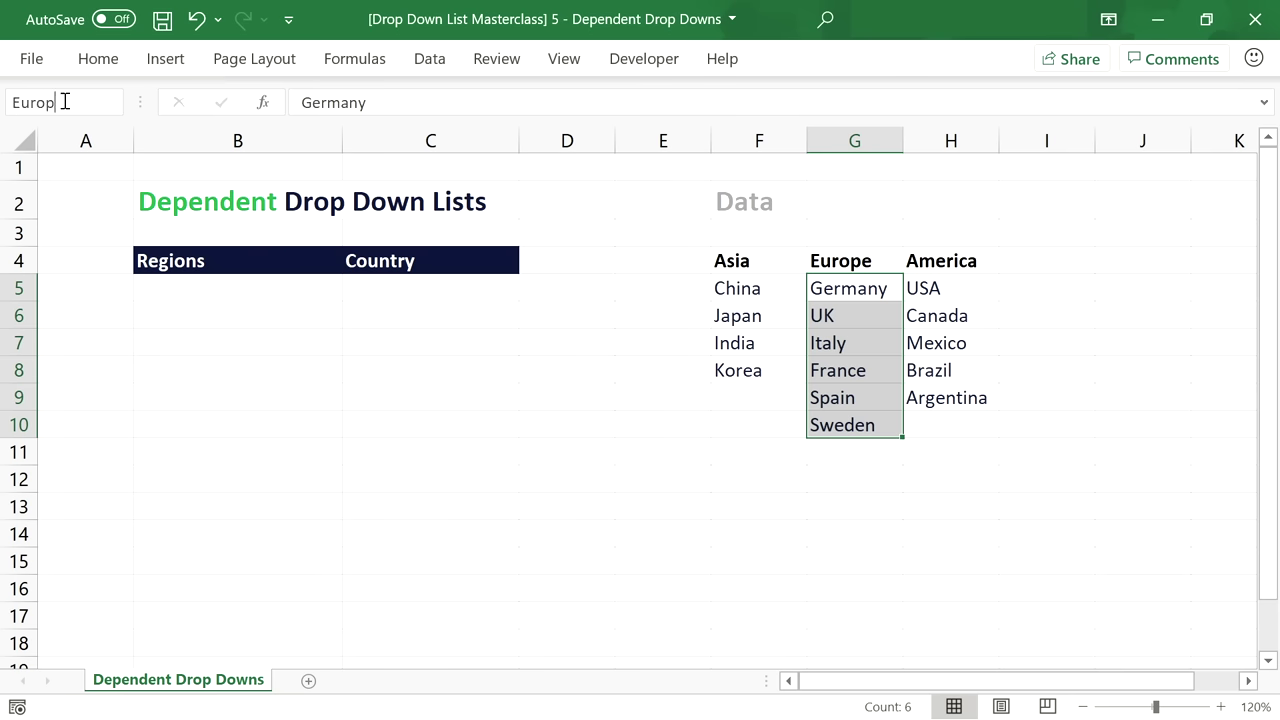
type("e")
key("Return")
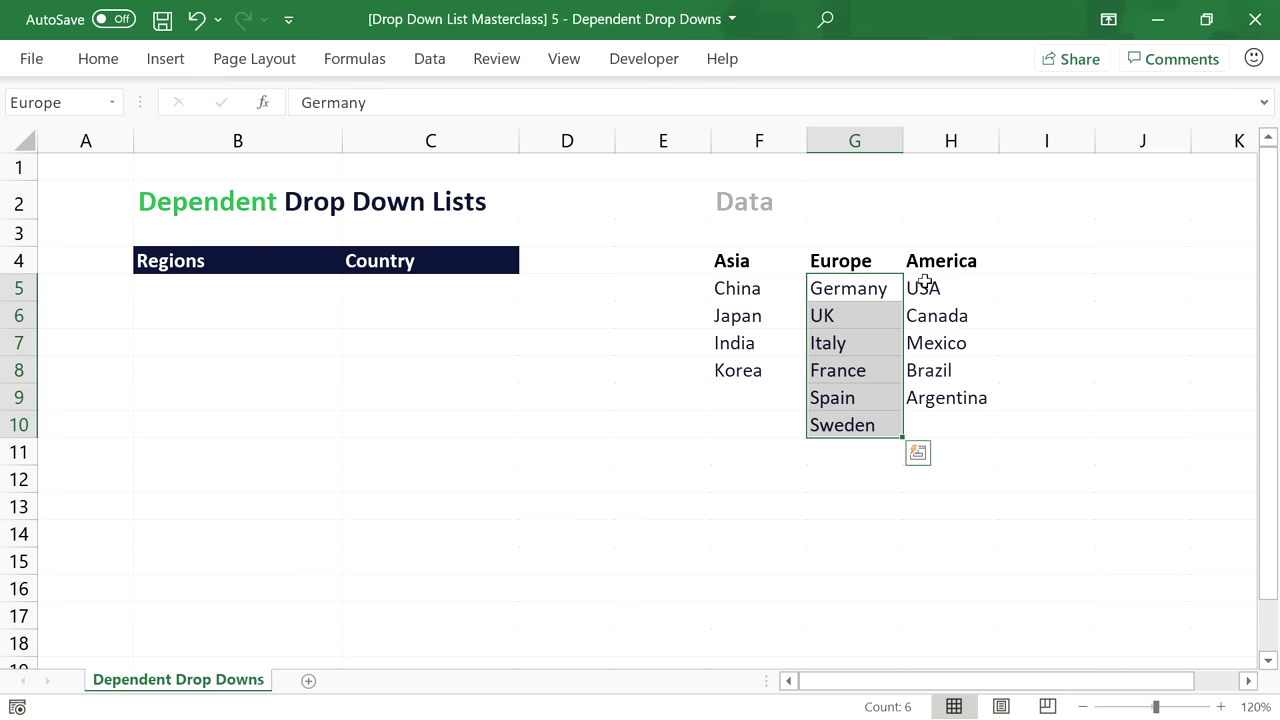
left_click_drag(917, 282, 965, 395)
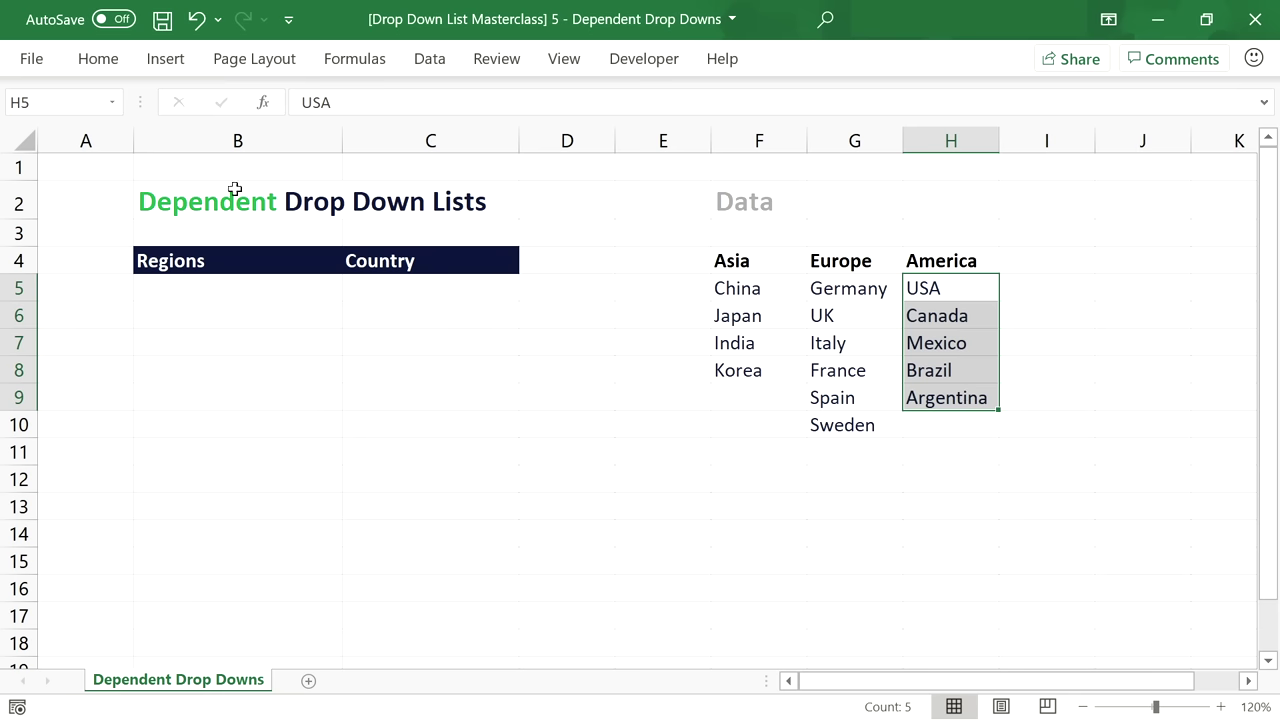
left_click(81, 103)
type("America")
key("Return")
left_click(232, 291)
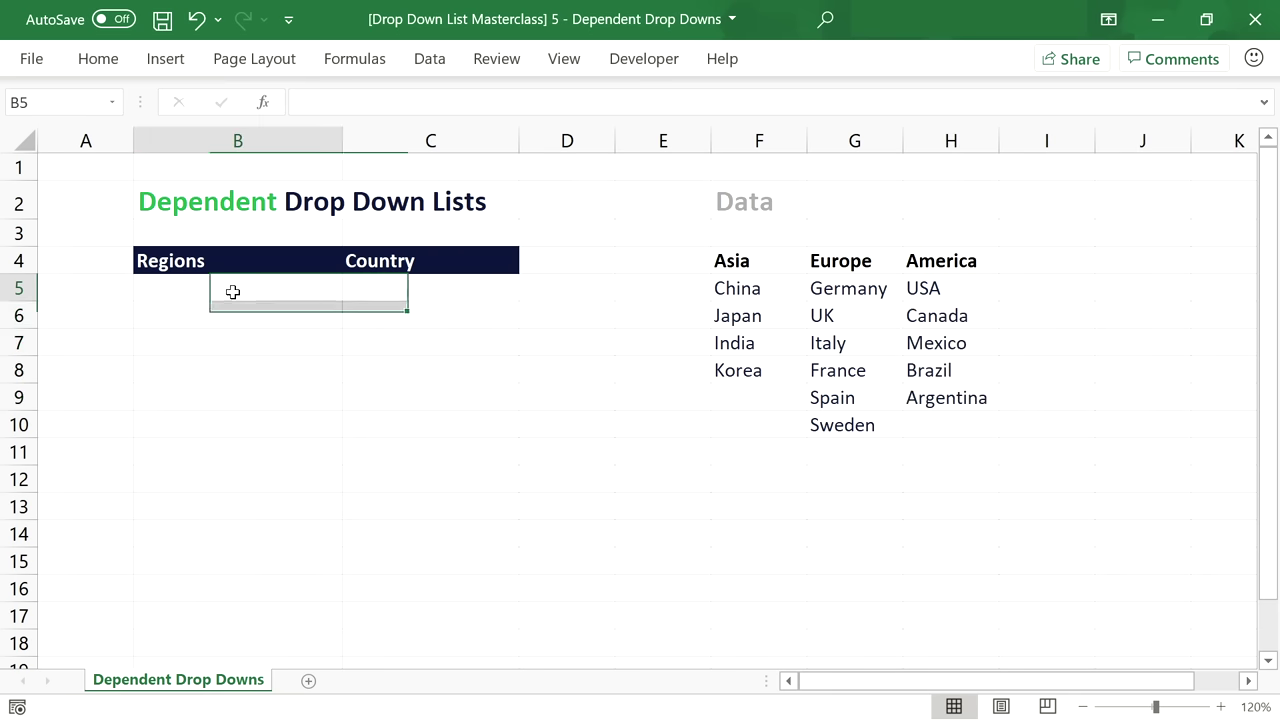
Give B5 list validation sourced from =Regions and check the Asia/Europe/America dropdown.
left_click(429, 58)
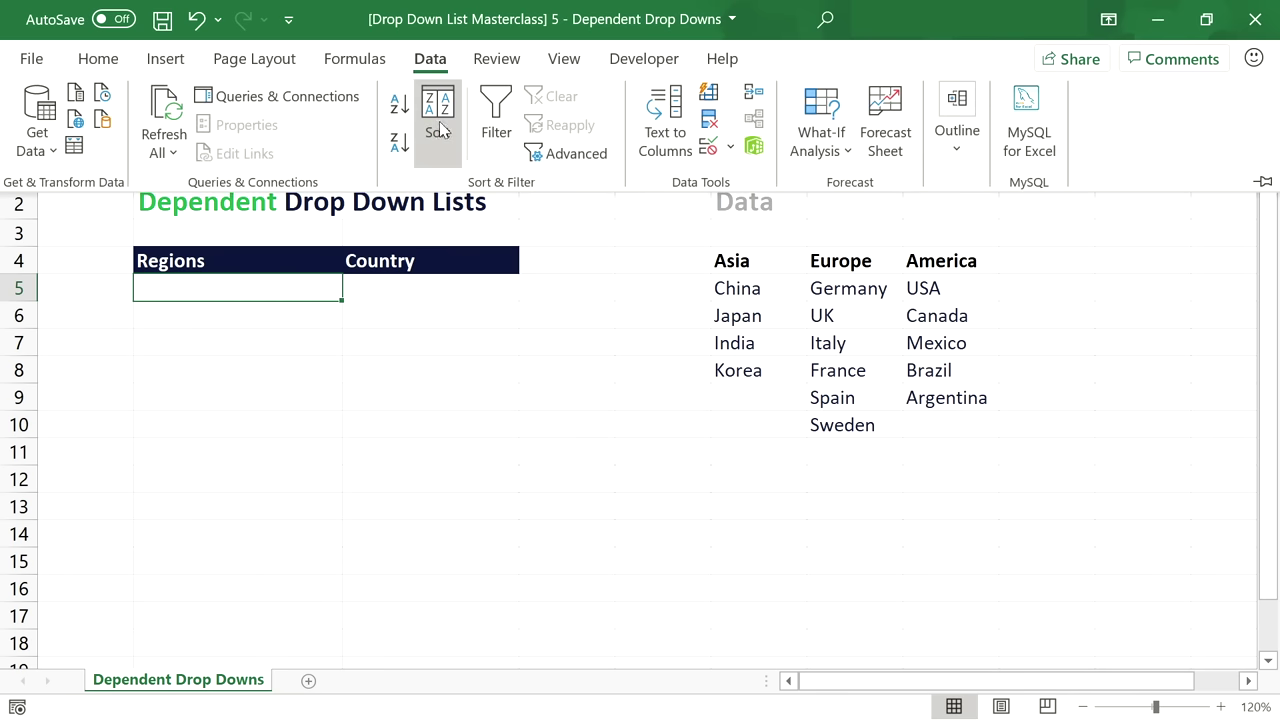
left_click(717, 158)
left_click_drag(557, 210, 773, 190)
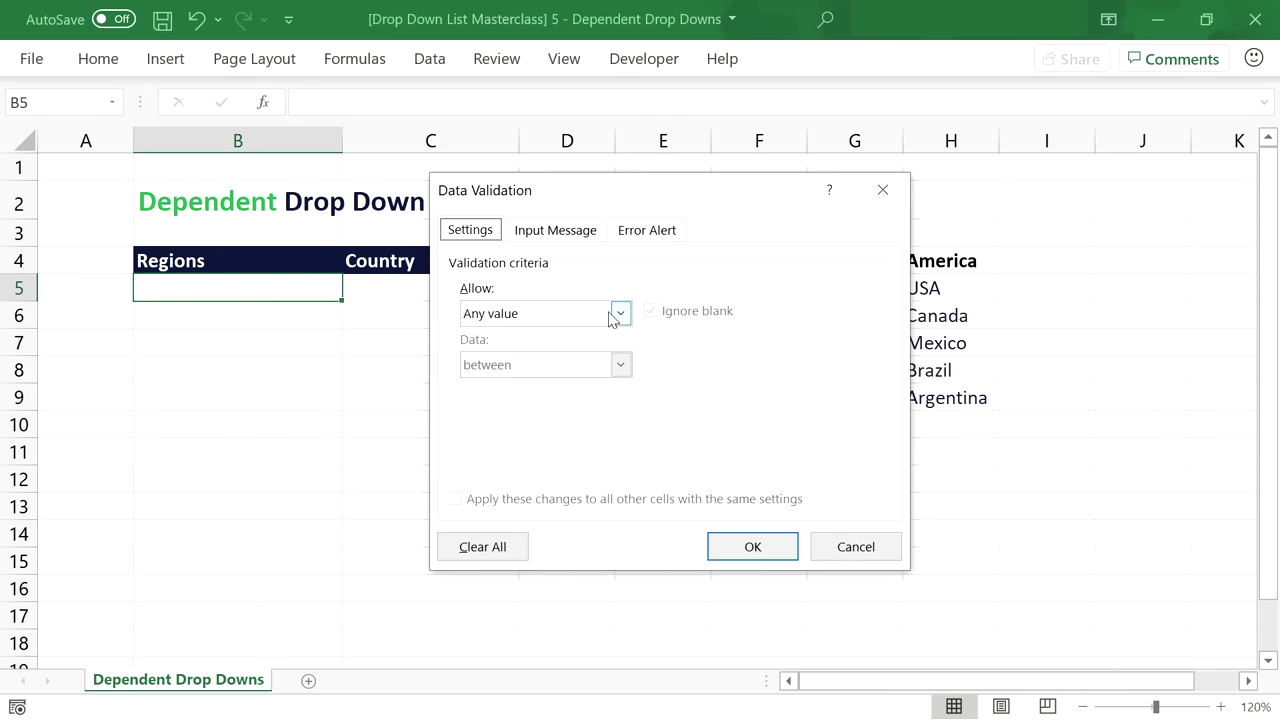
left_click(620, 313)
left_click(614, 386)
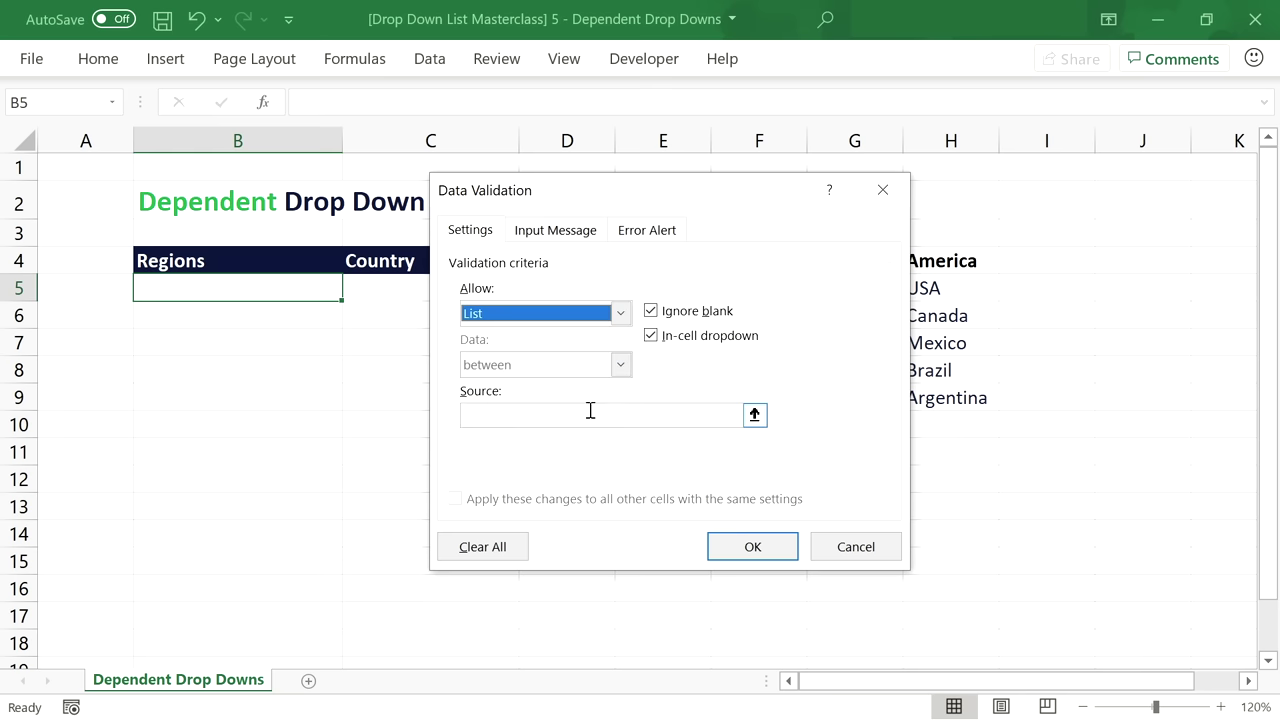
left_click(590, 412)
type("=Regions")
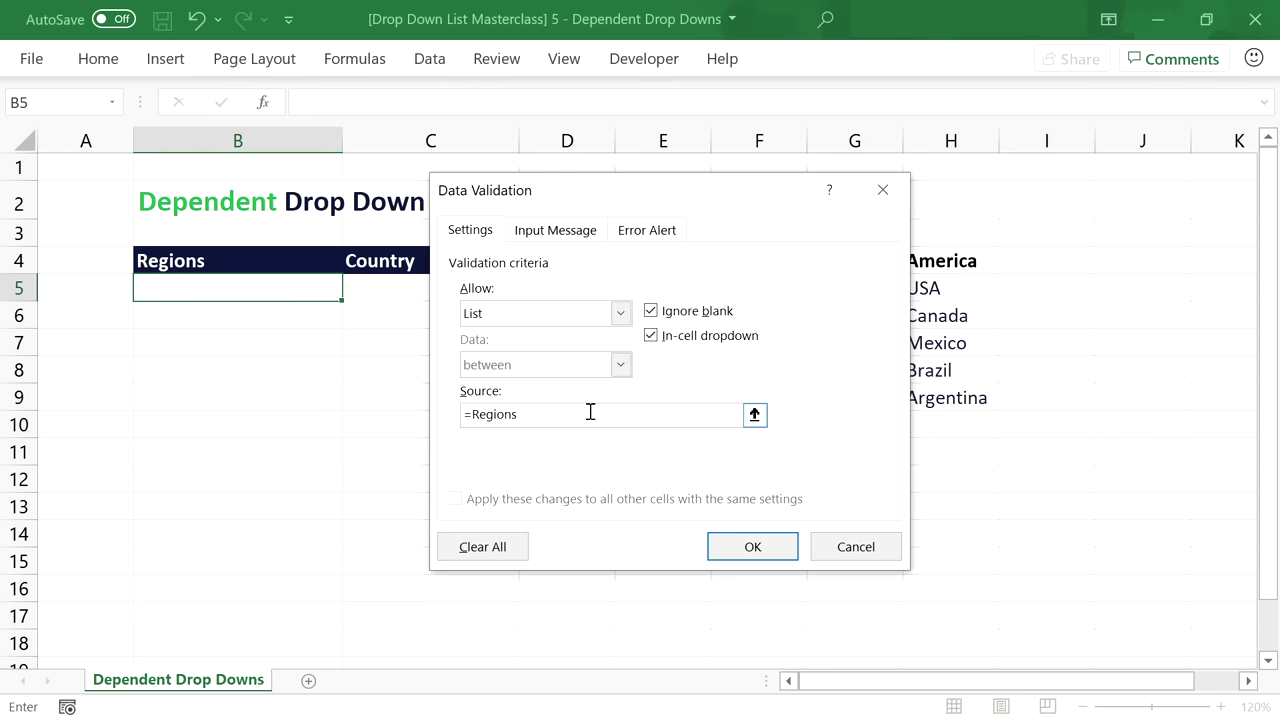
left_click_drag(705, 193, 474, 193)
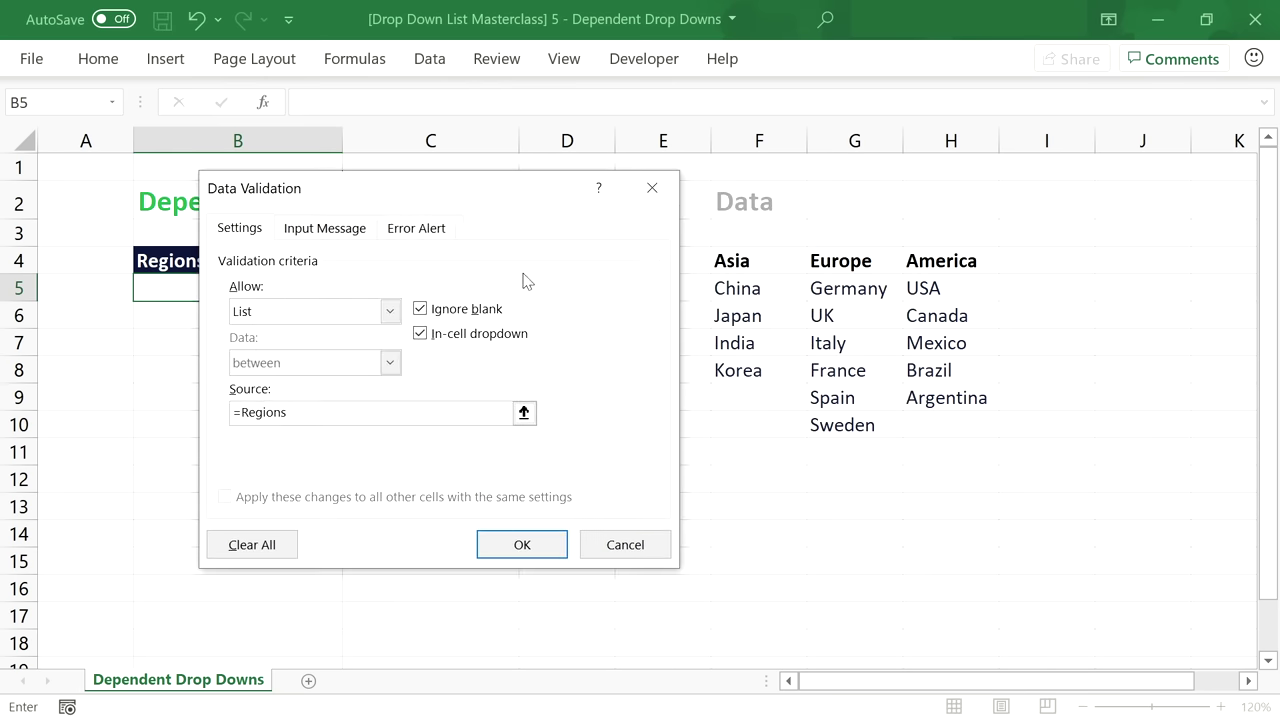
left_click(523, 543)
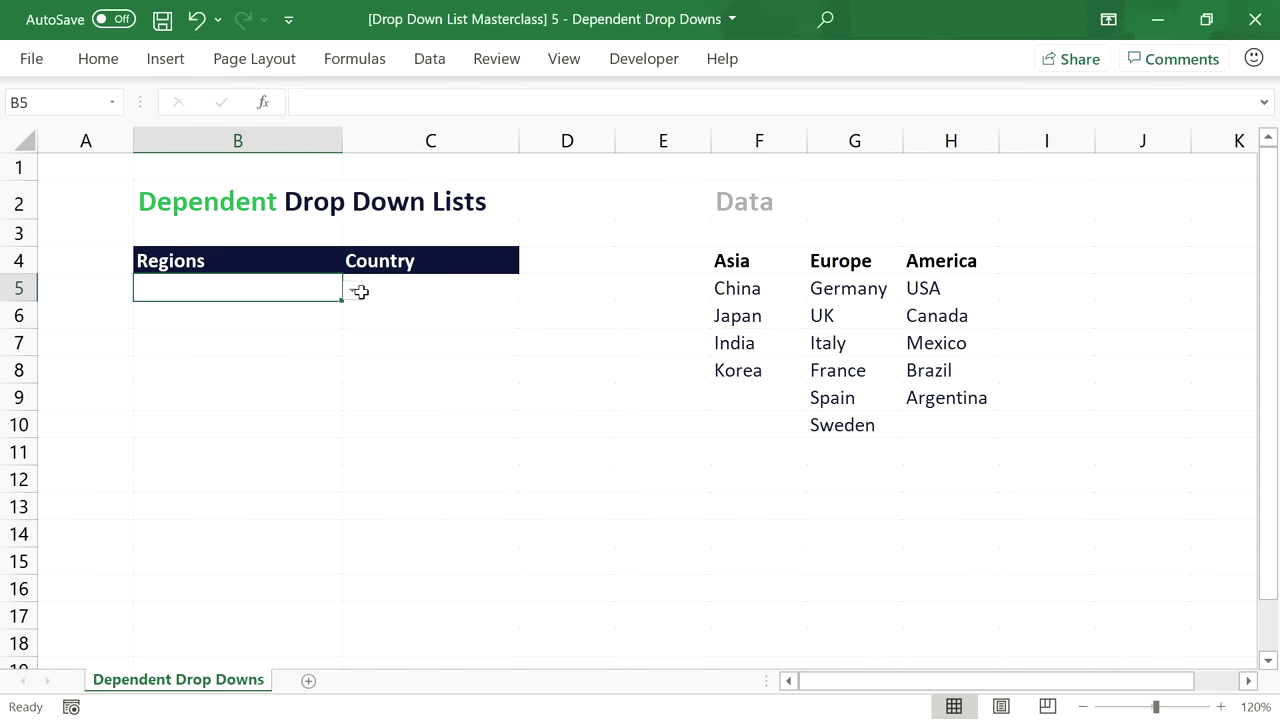
left_click(355, 290)
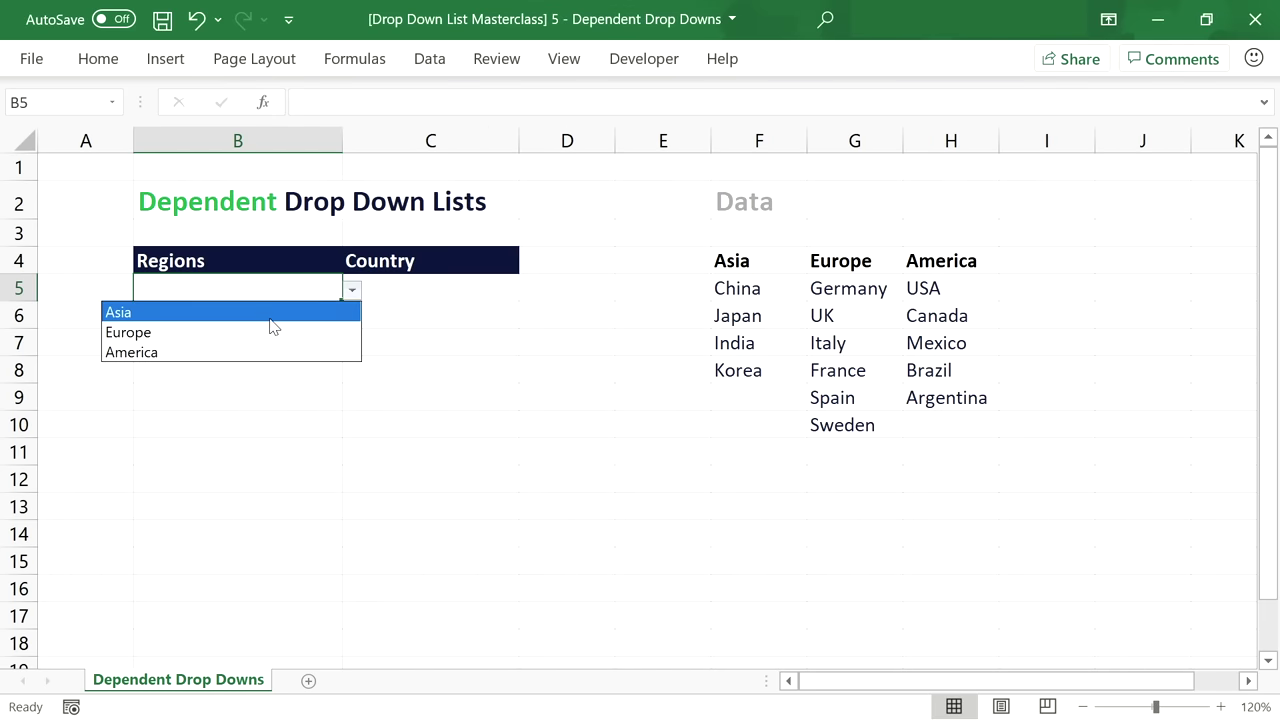
left_click(449, 295)
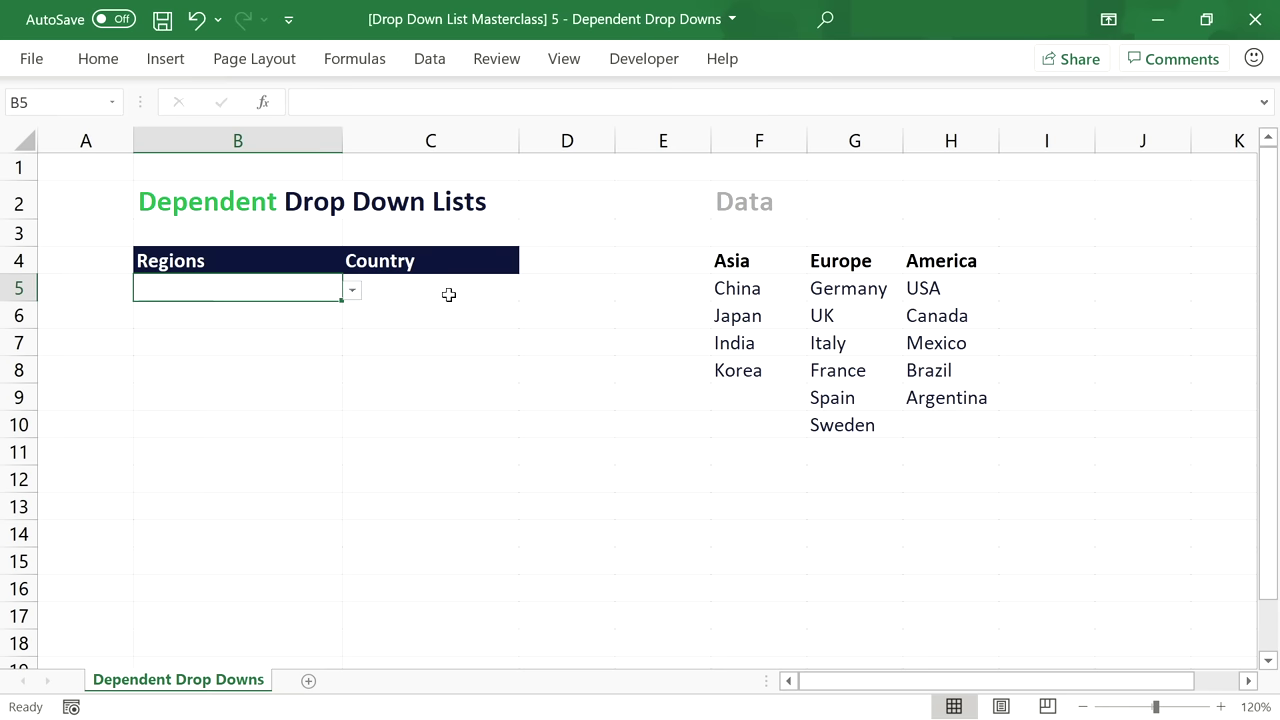
left_click(457, 289)
Give C5 list validation with source =INDIRECT($B5), accepting the empty-region error warning.
left_click(430, 60)
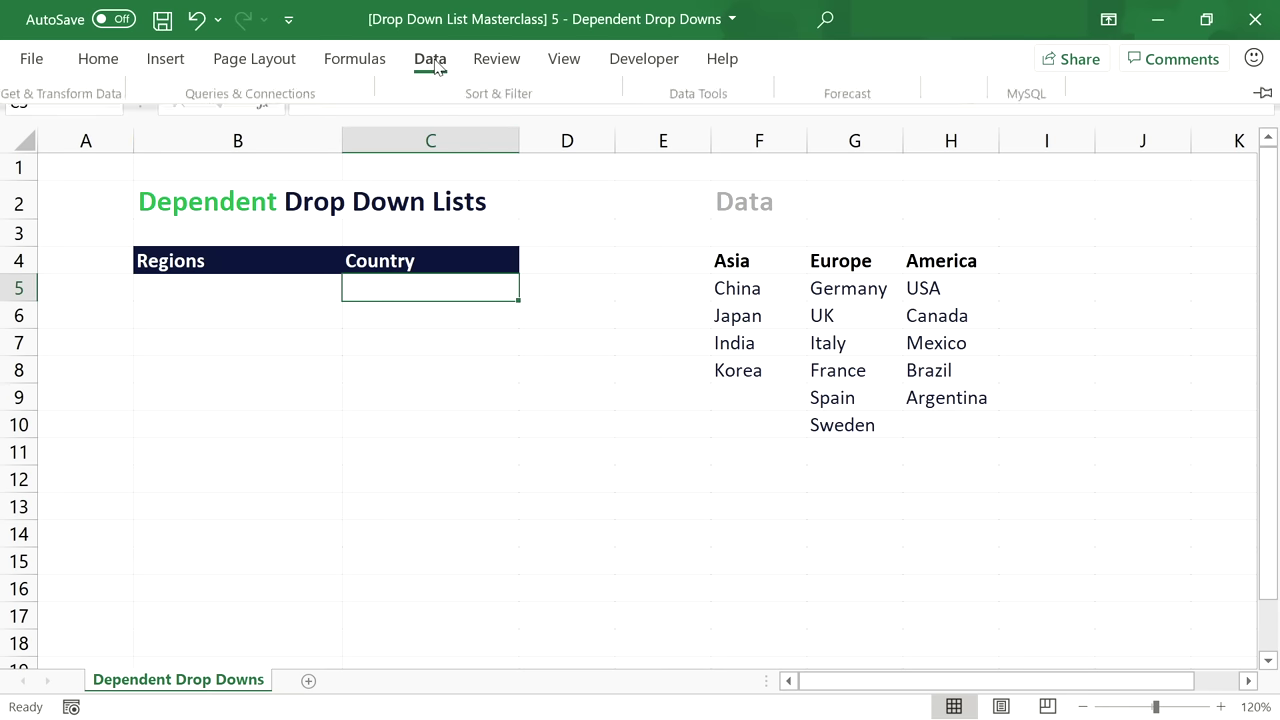
left_click(708, 146)
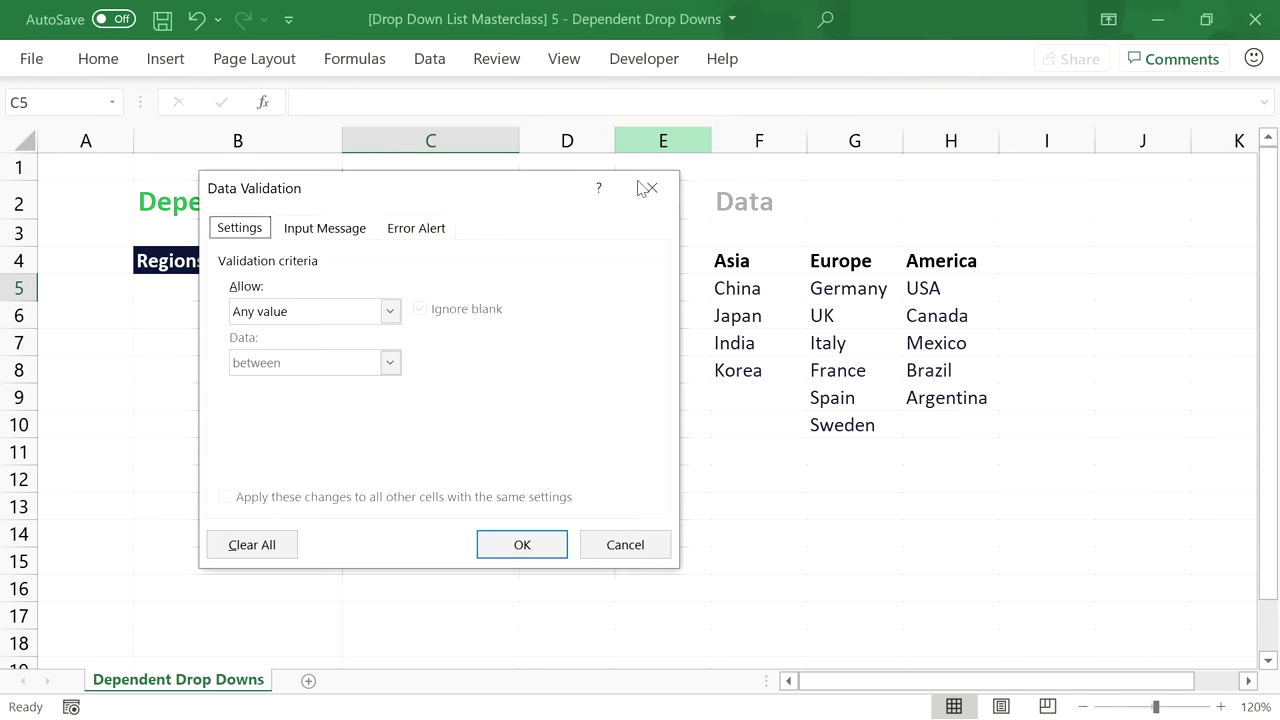
left_click_drag(461, 189, 467, 140)
left_click(392, 258)
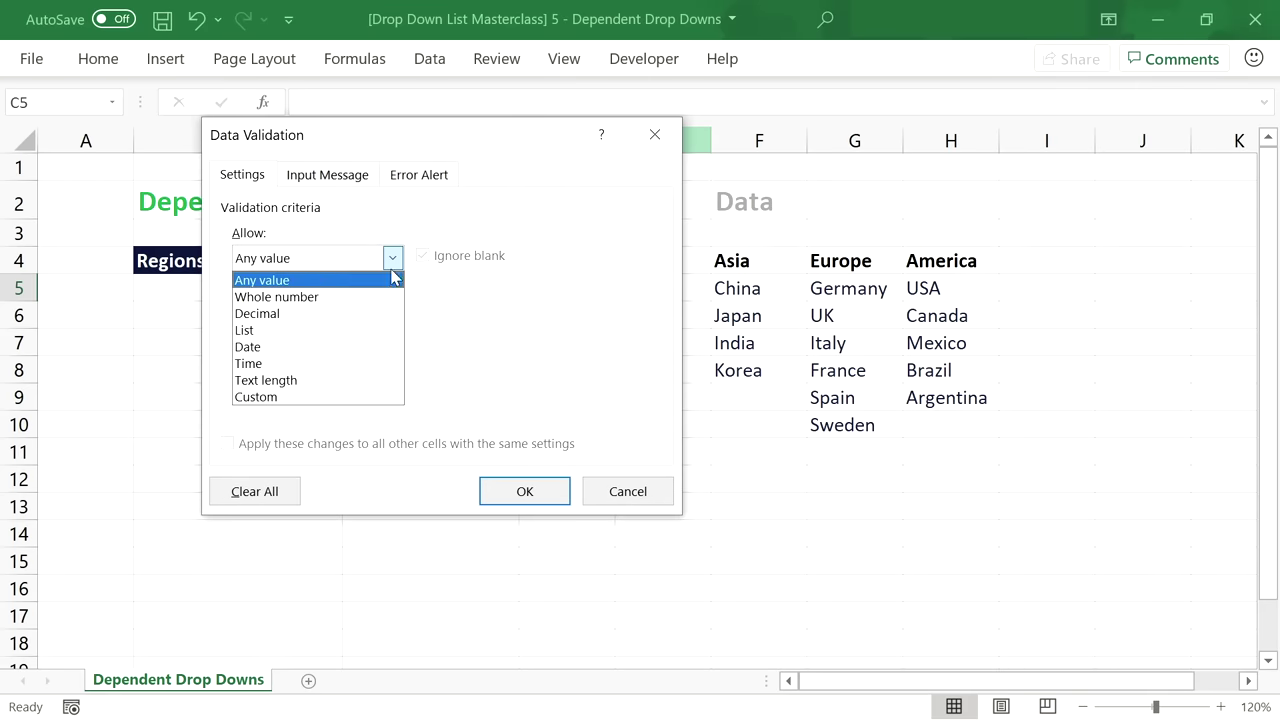
left_click(388, 330)
left_click(391, 362)
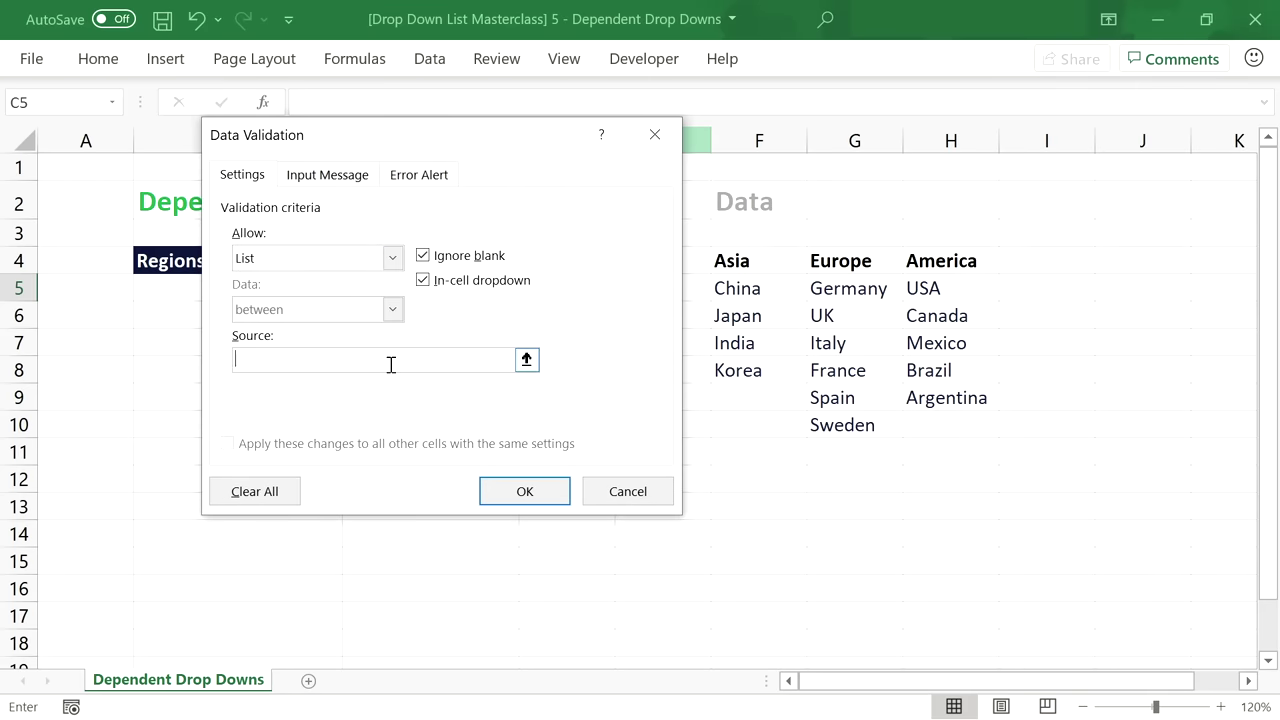
type("=")
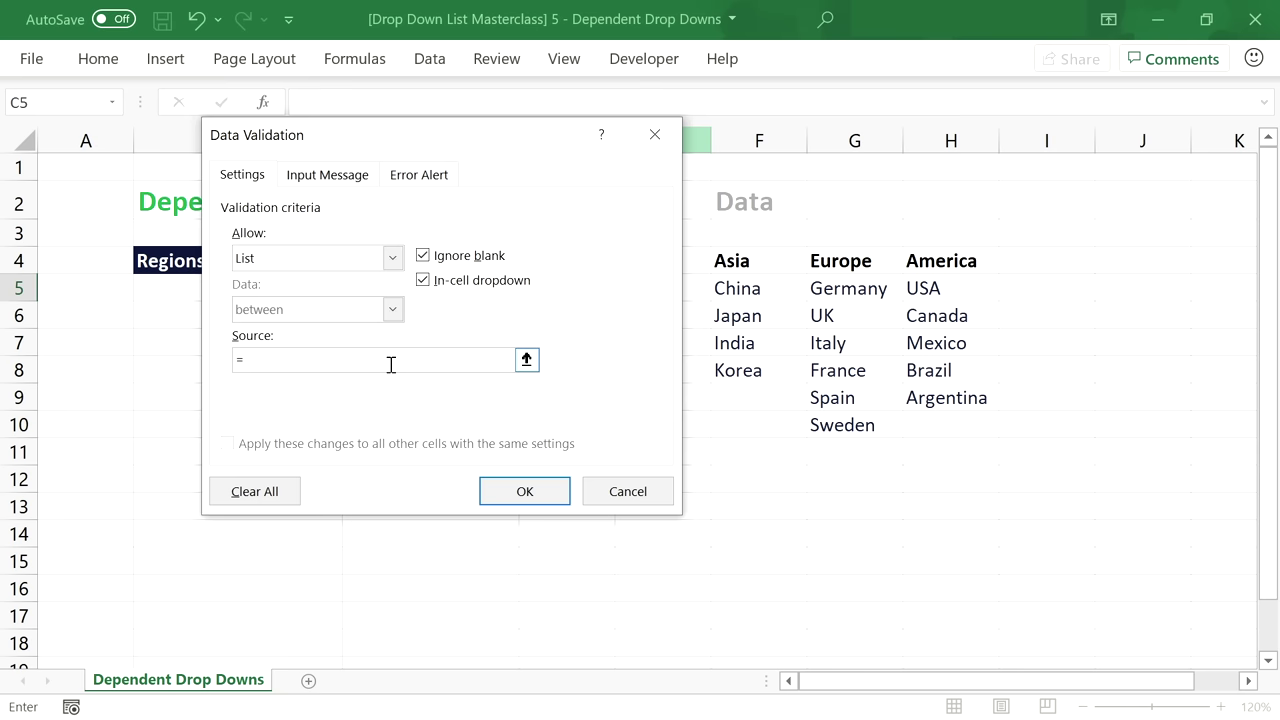
left_click_drag(406, 143, 634, 148)
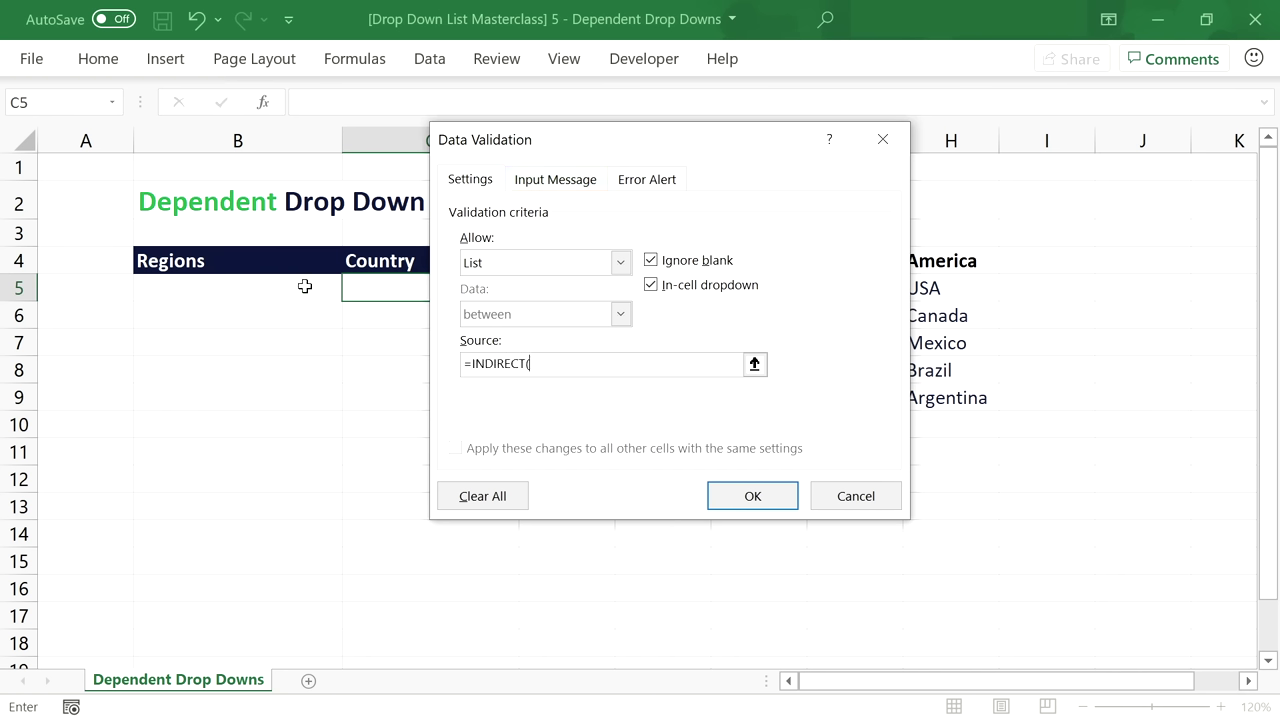
left_click(305, 286)
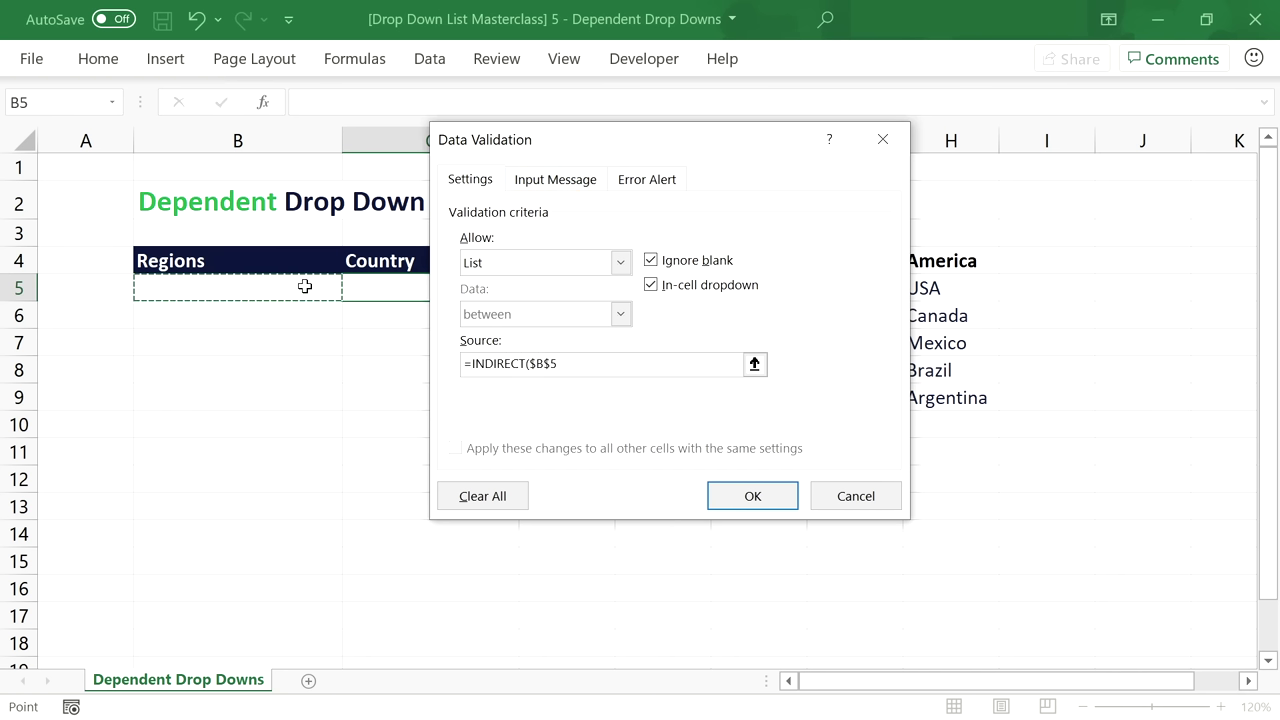
key("F4")
key("F4")
type(")")
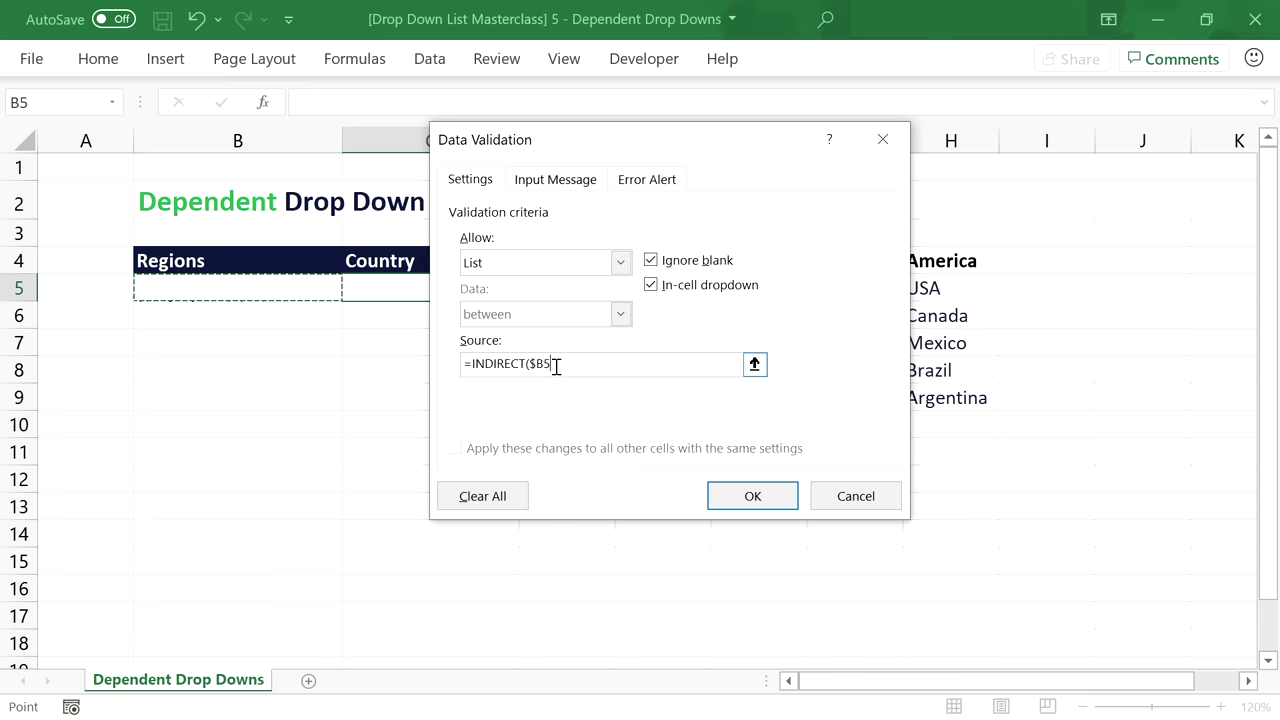
type(")")
left_click(752, 496)
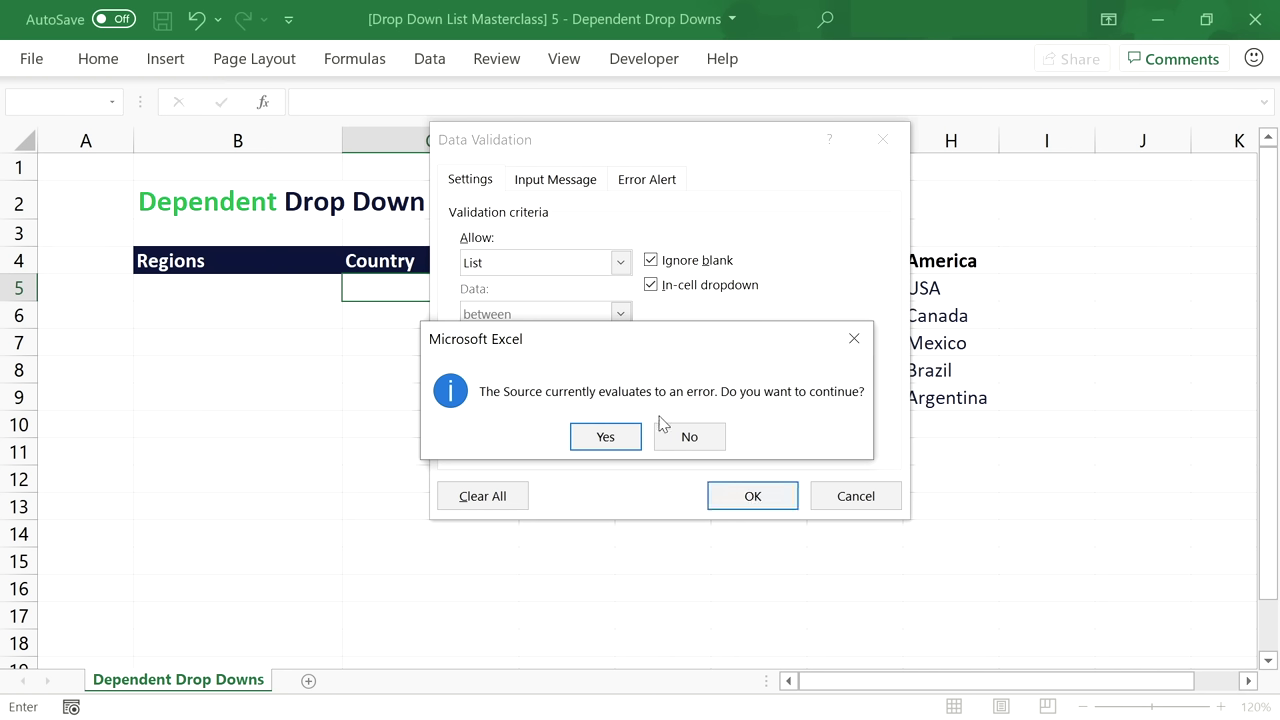
left_click(605, 437)
left_click(226, 289)
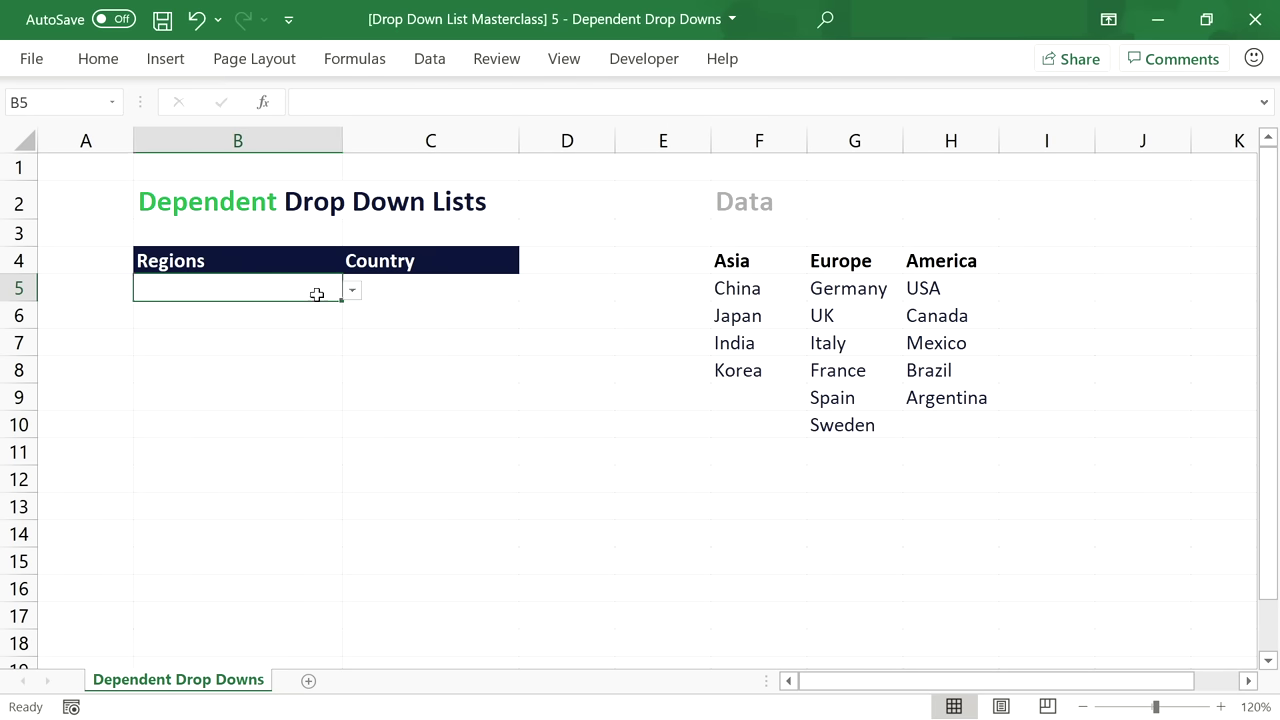
Choose Asia as the region and check Country lists only Asian countries.
left_click(355, 291)
left_click(338, 311)
left_click(440, 288)
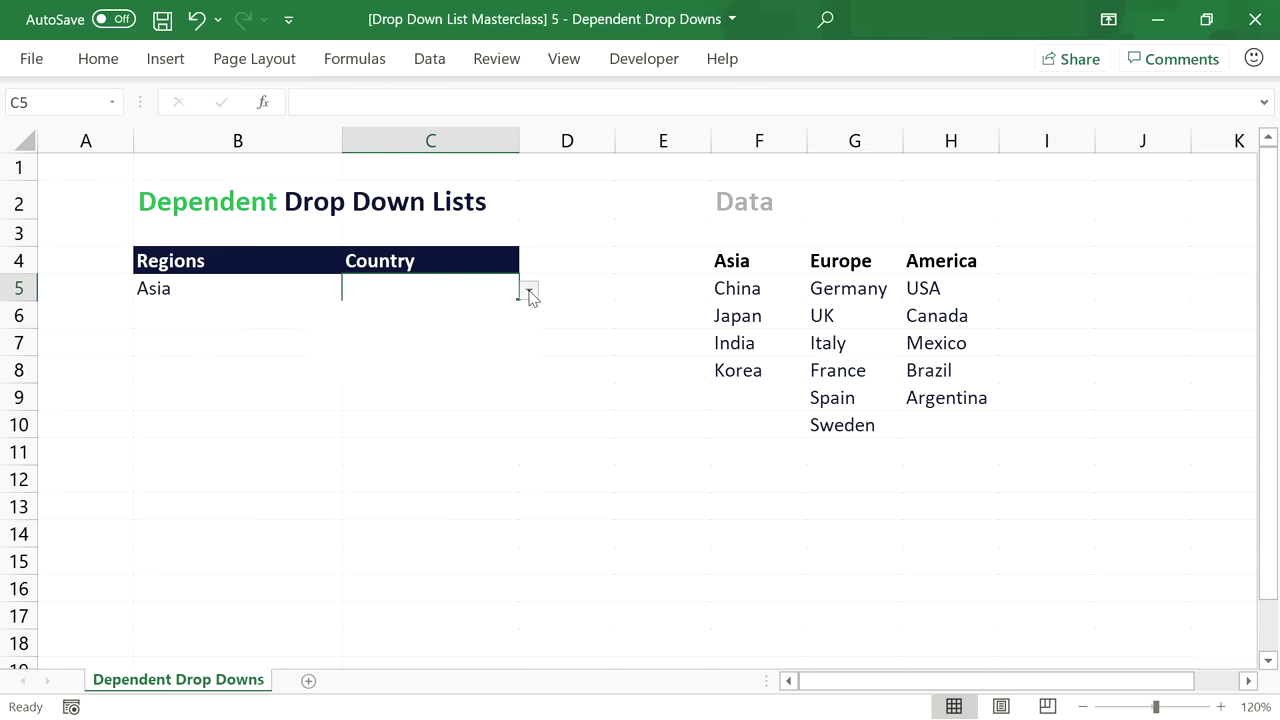
left_click(528, 291)
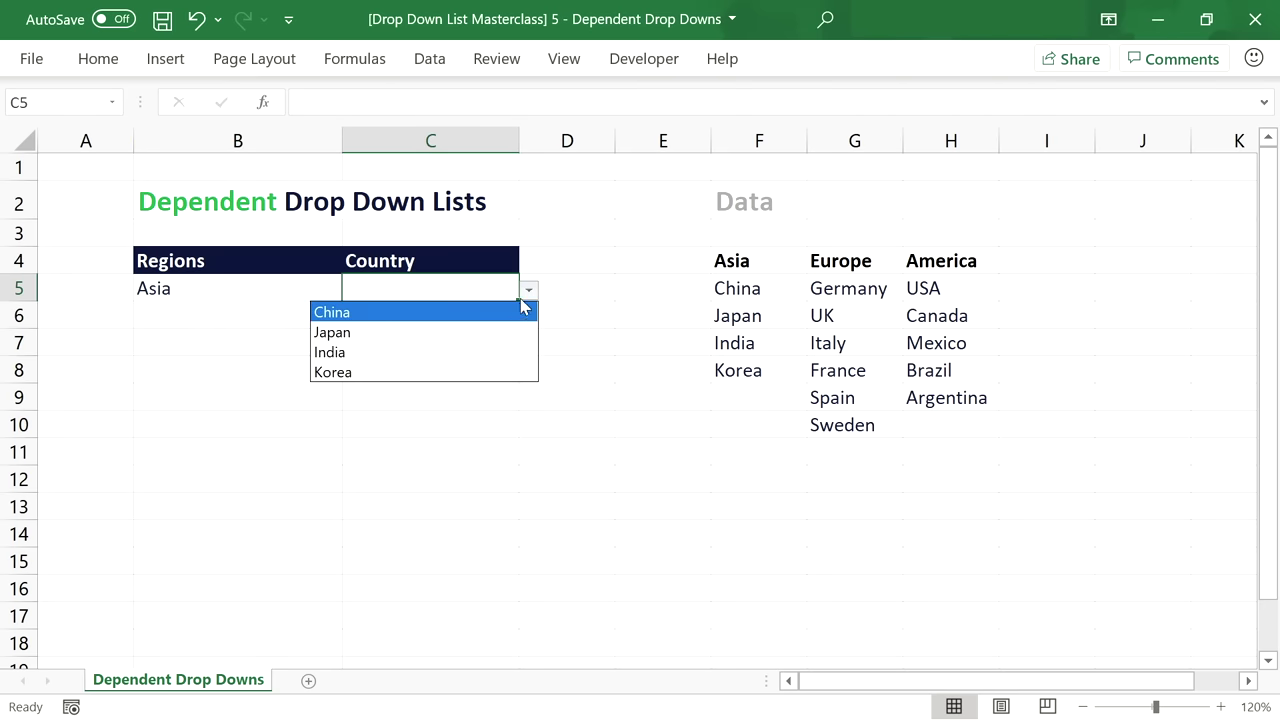
left_click(297, 289)
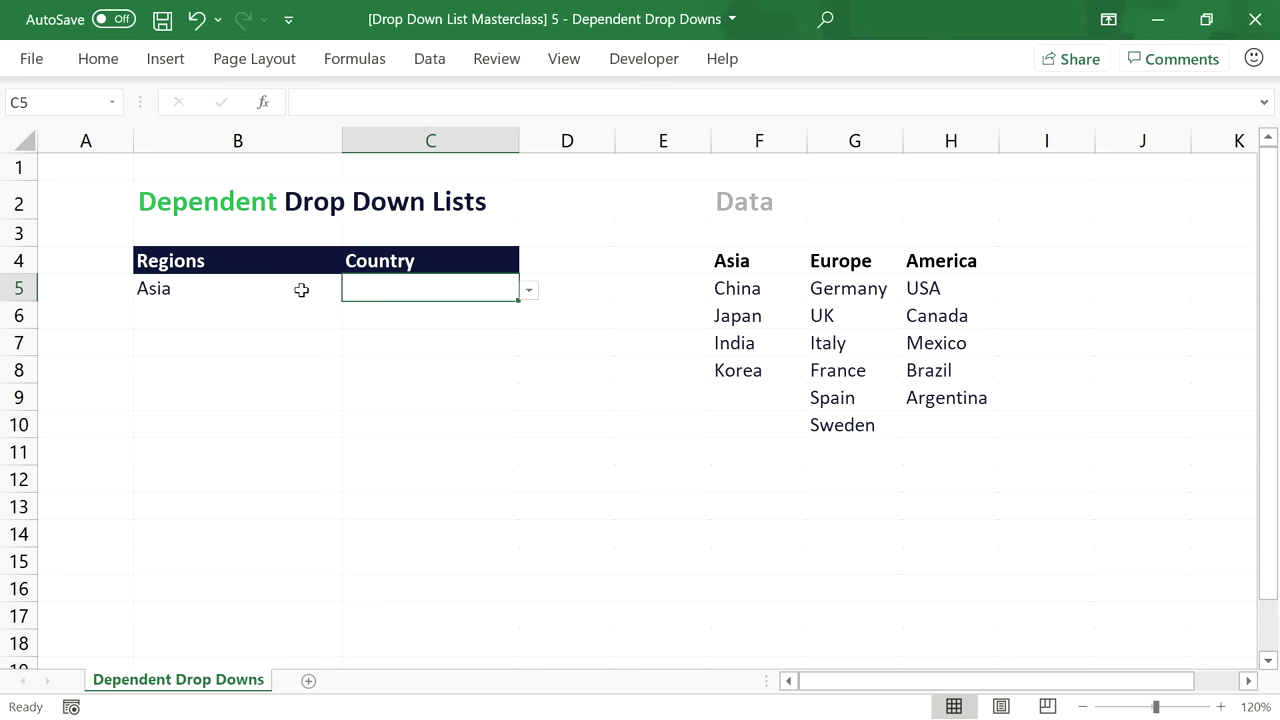
Choose Europe as the region and check Country lists only European countries.
left_click(352, 290)
left_click(337, 332)
left_click(420, 295)
left_click(528, 291)
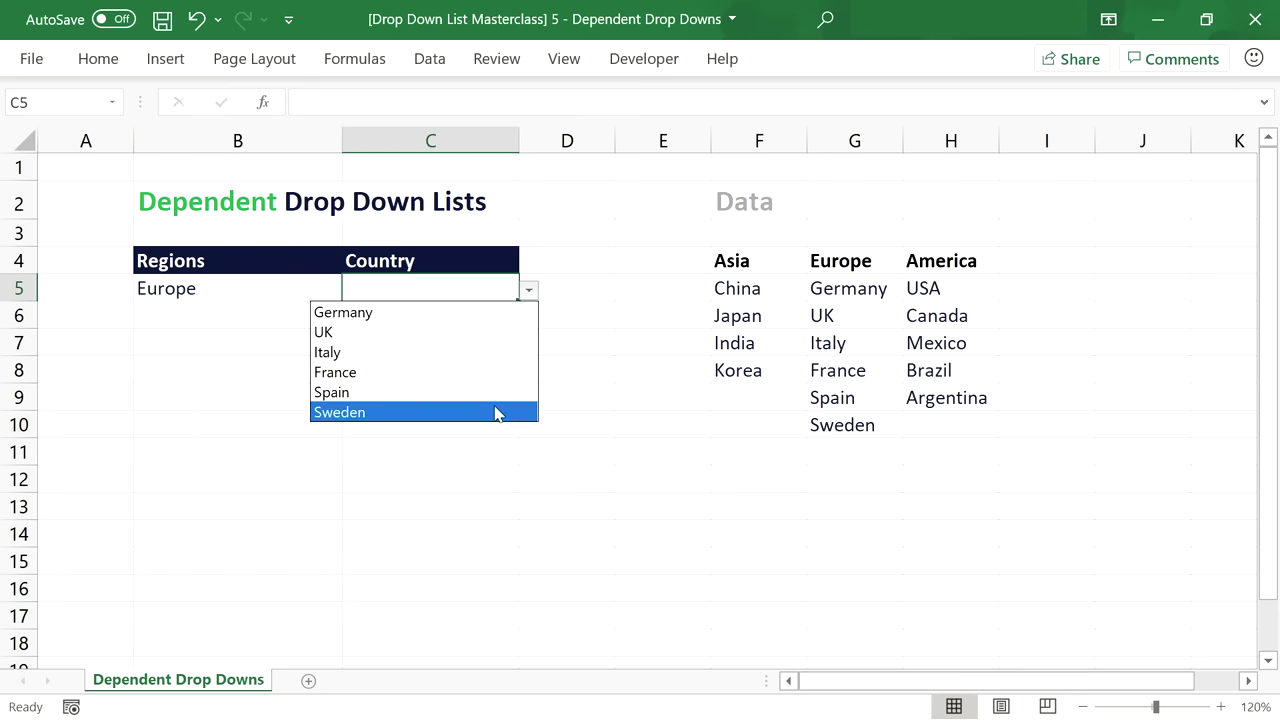
left_click(258, 291)
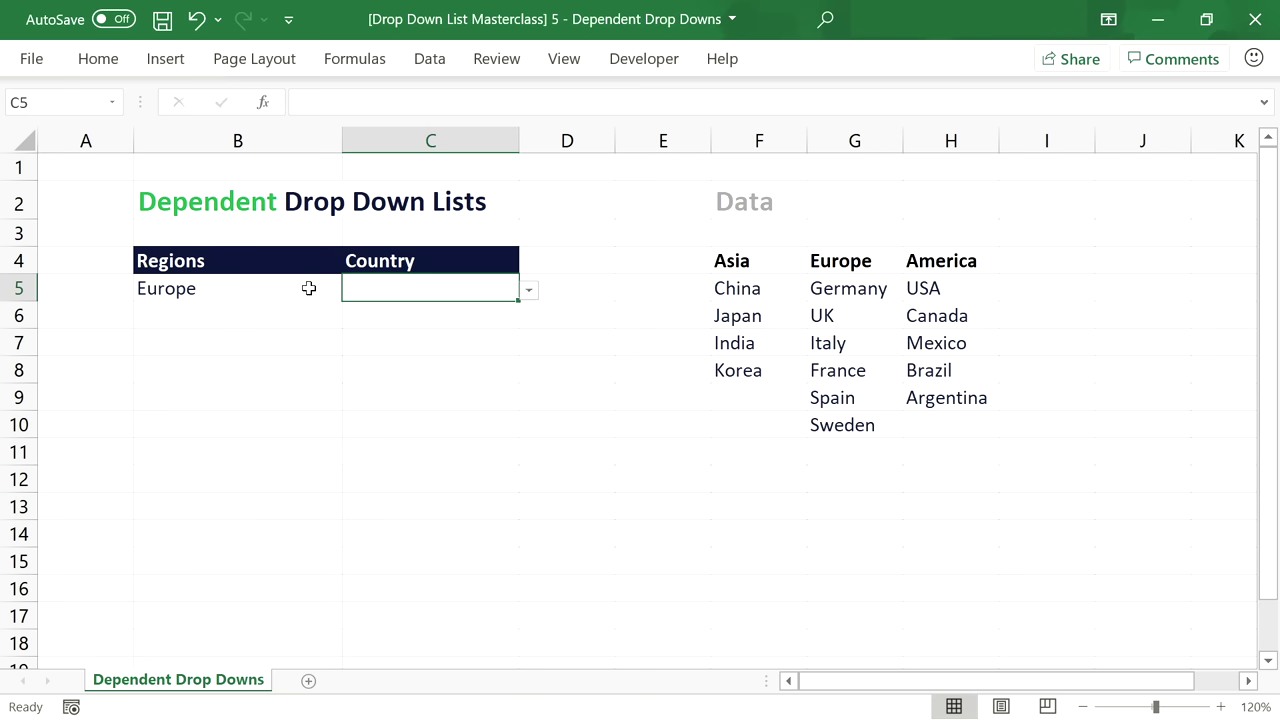
Choose America as the region and check Country offers USA, Canada, Mexico, Brazil, Argentina.
left_click(317, 290)
left_click(352, 290)
left_click(337, 349)
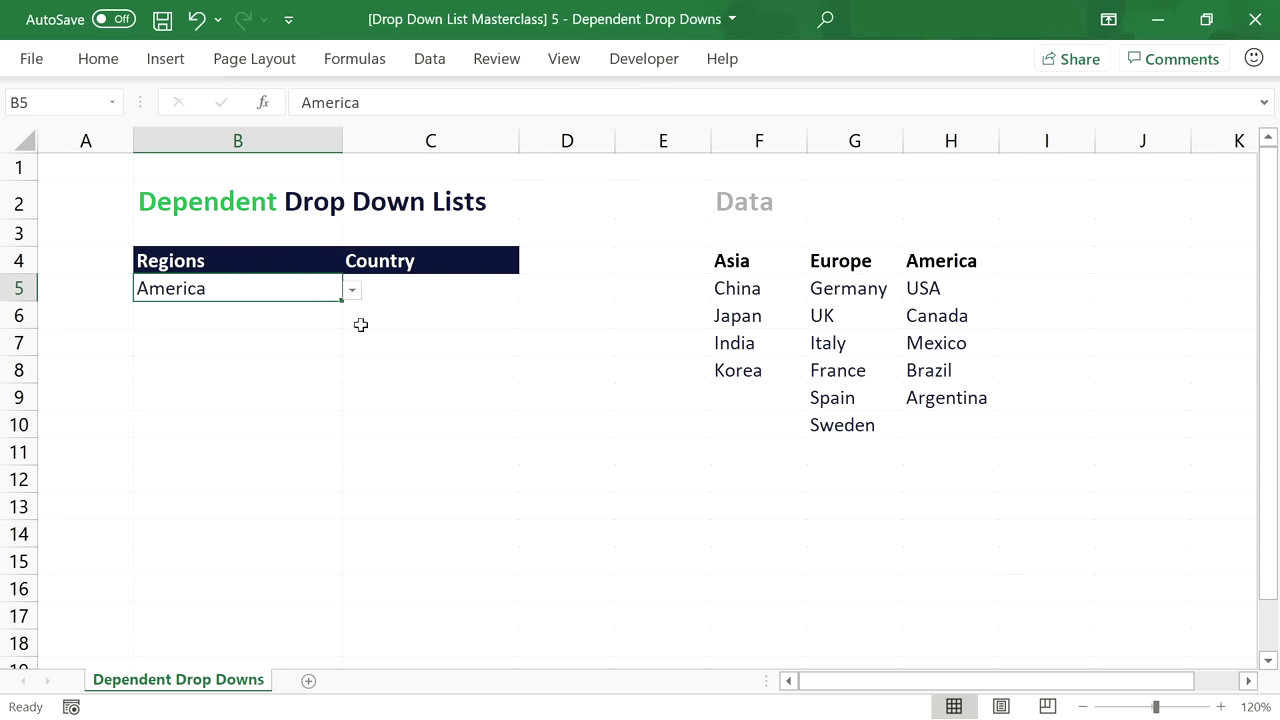
left_click(460, 291)
left_click(528, 291)
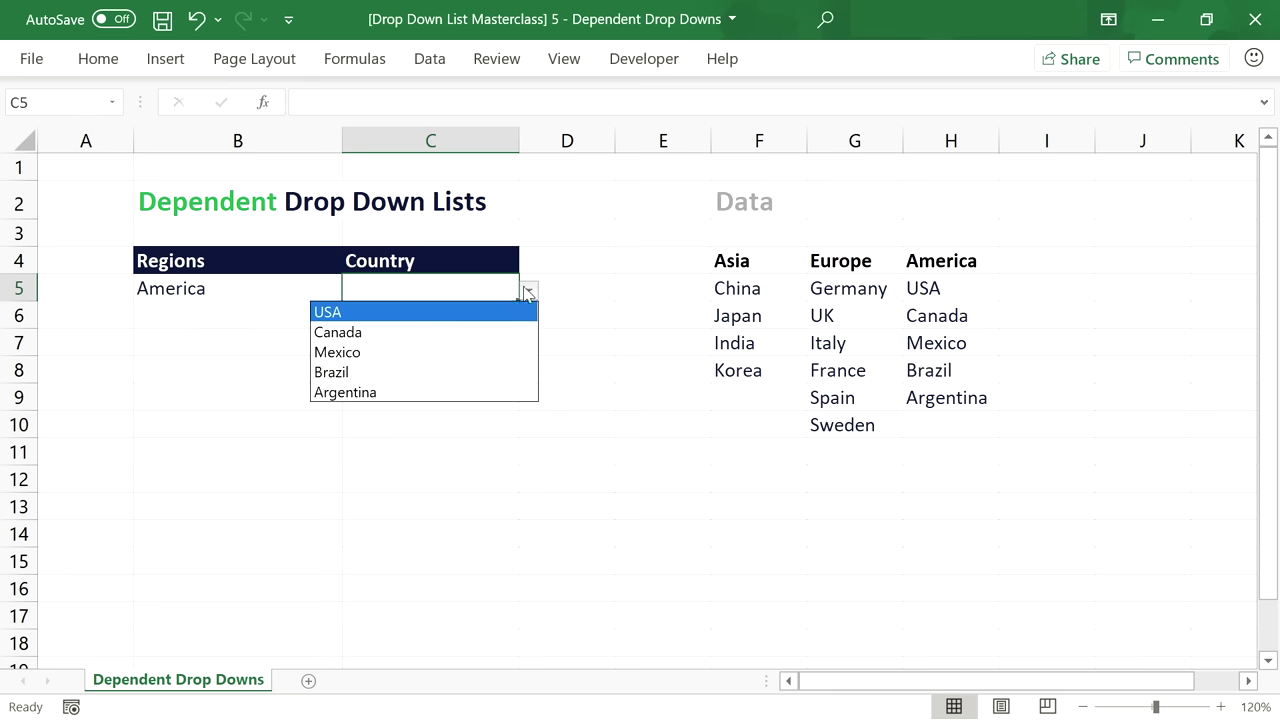
left_click(529, 290)
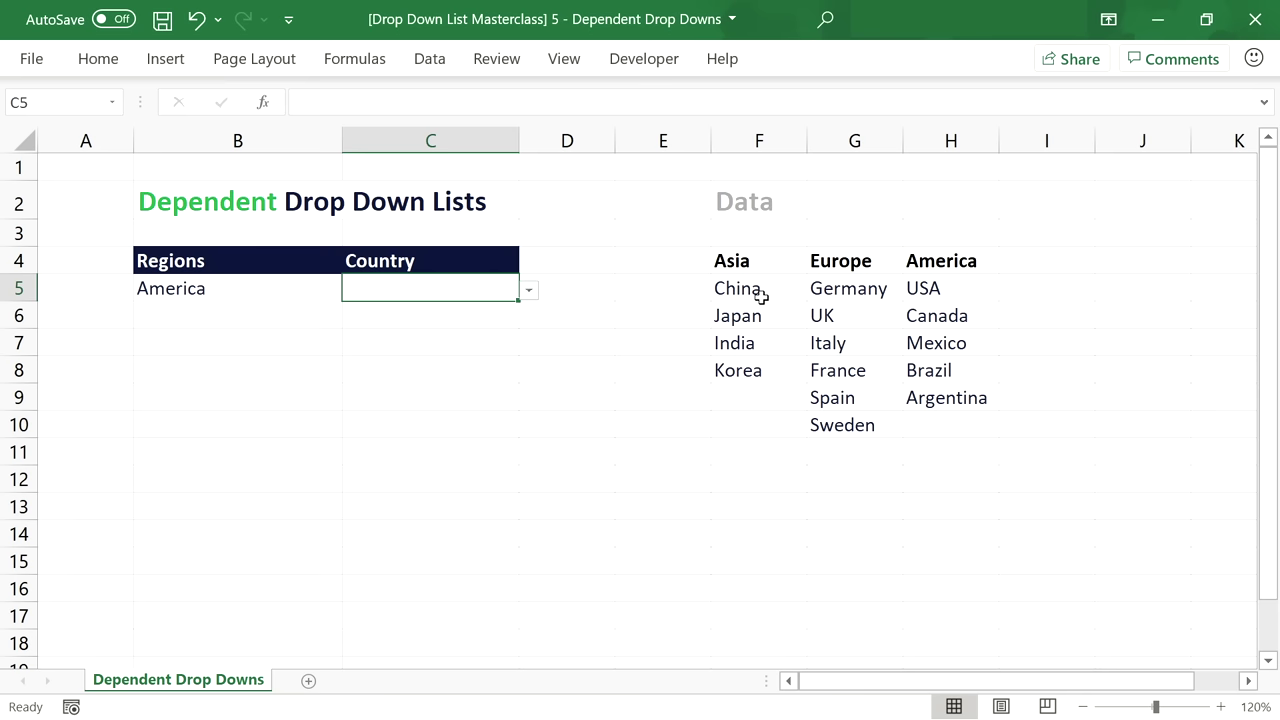
left_click(360, 62)
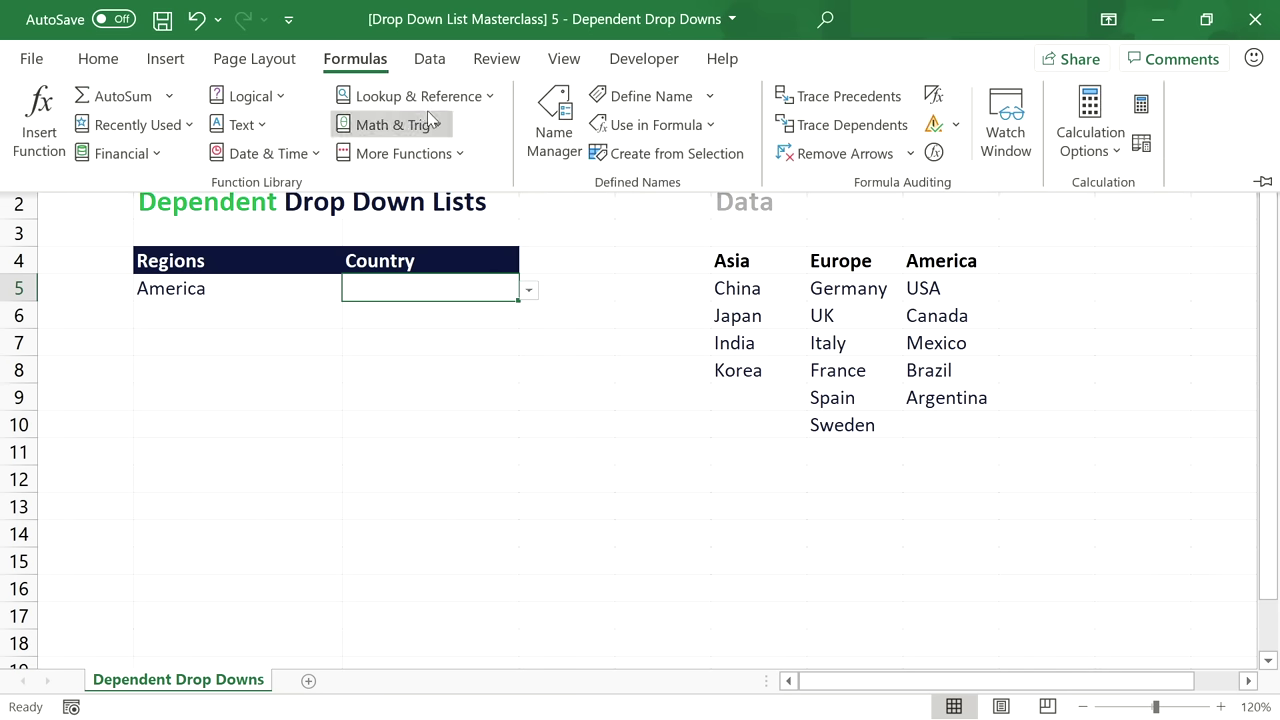
left_click(552, 124)
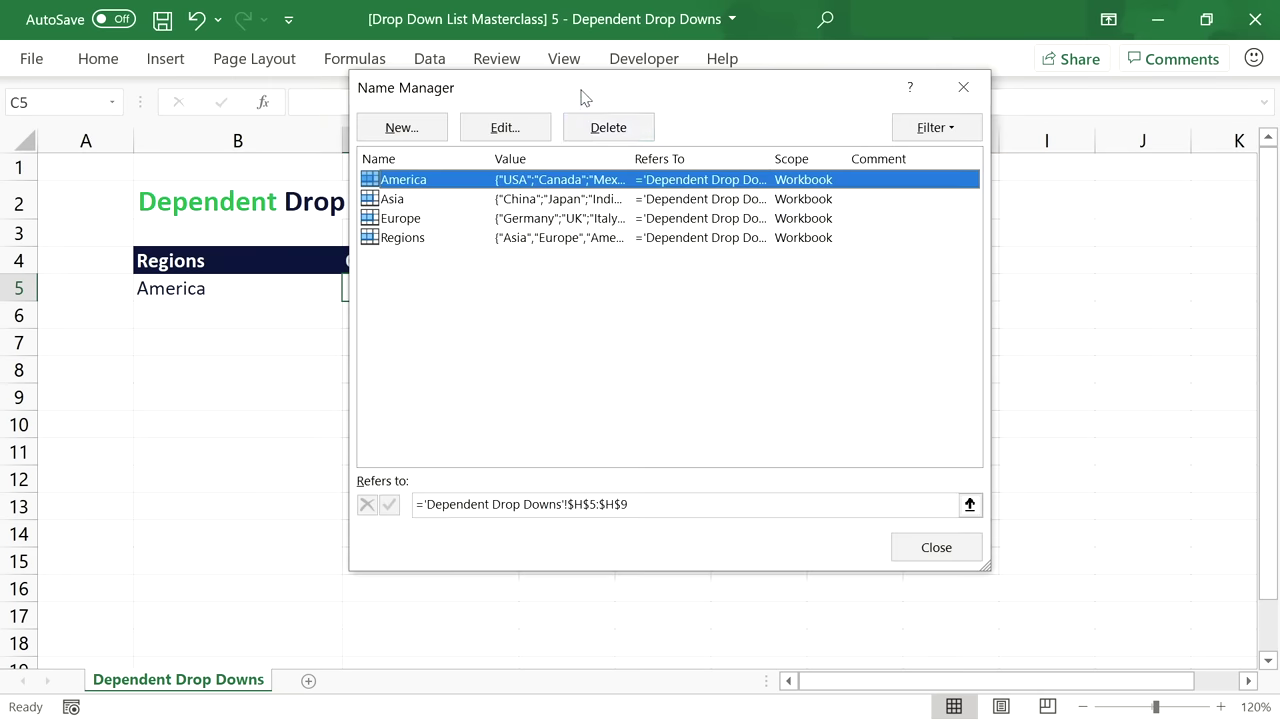
left_click(418, 229)
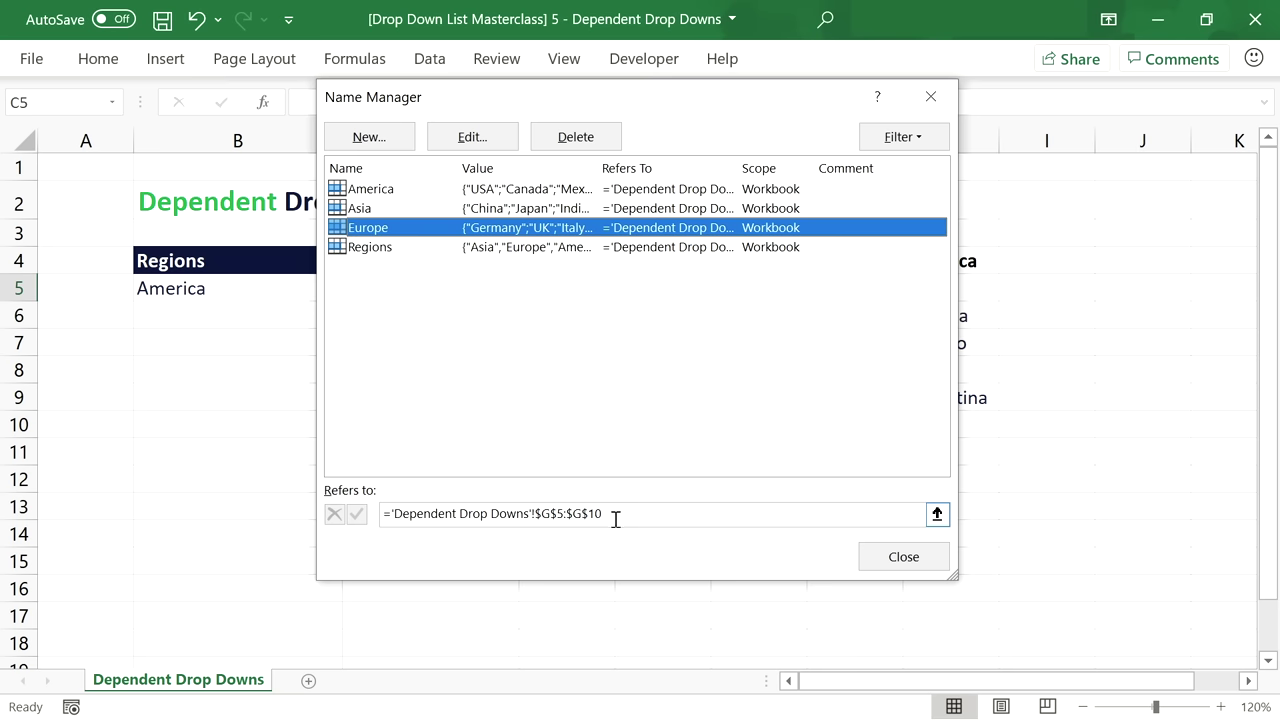
left_click(900, 557)
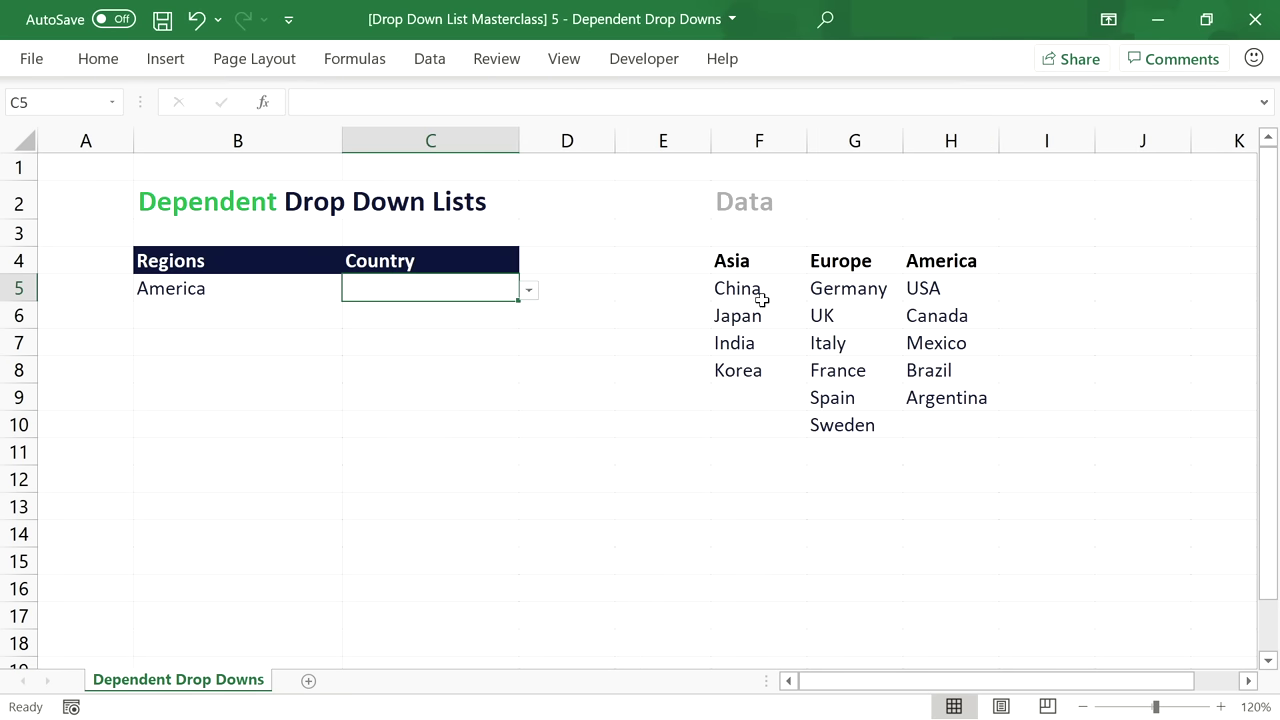
Convert the Asia, Europe and America country lists into tables with Ctrl+T.
left_click_drag(763, 256, 765, 362)
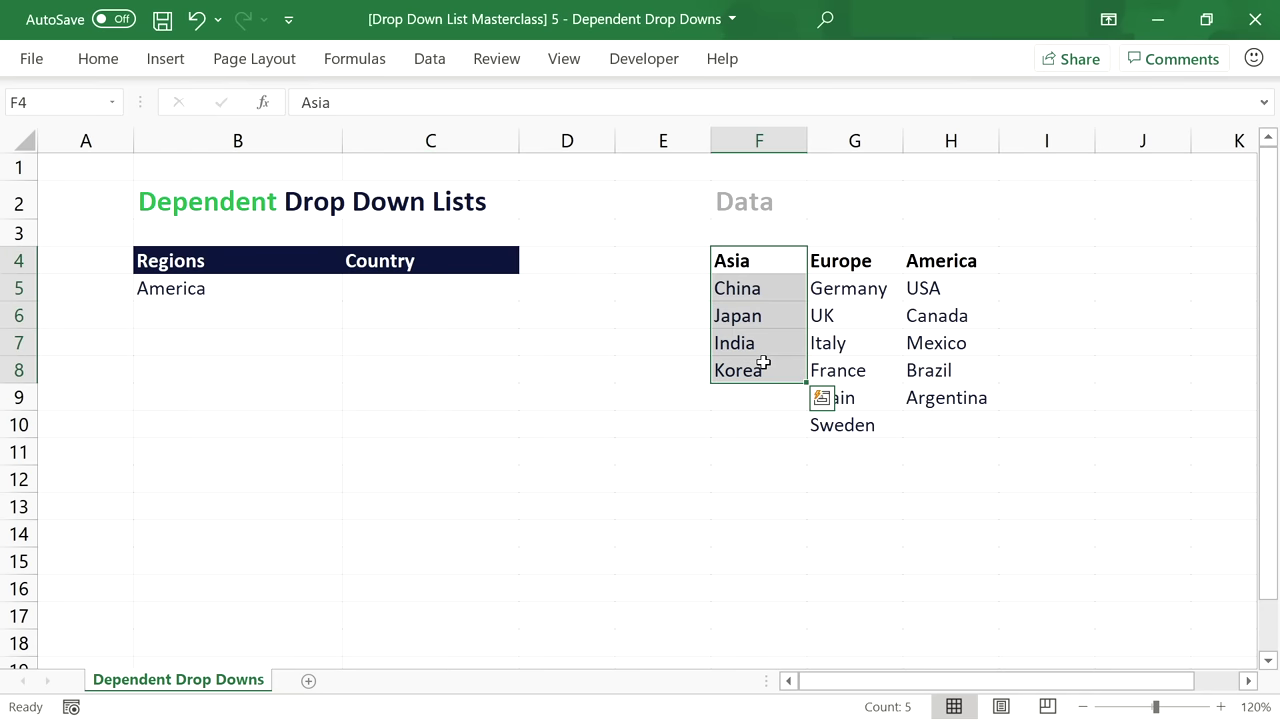
key("ctrl+t")
left_click(654, 391)
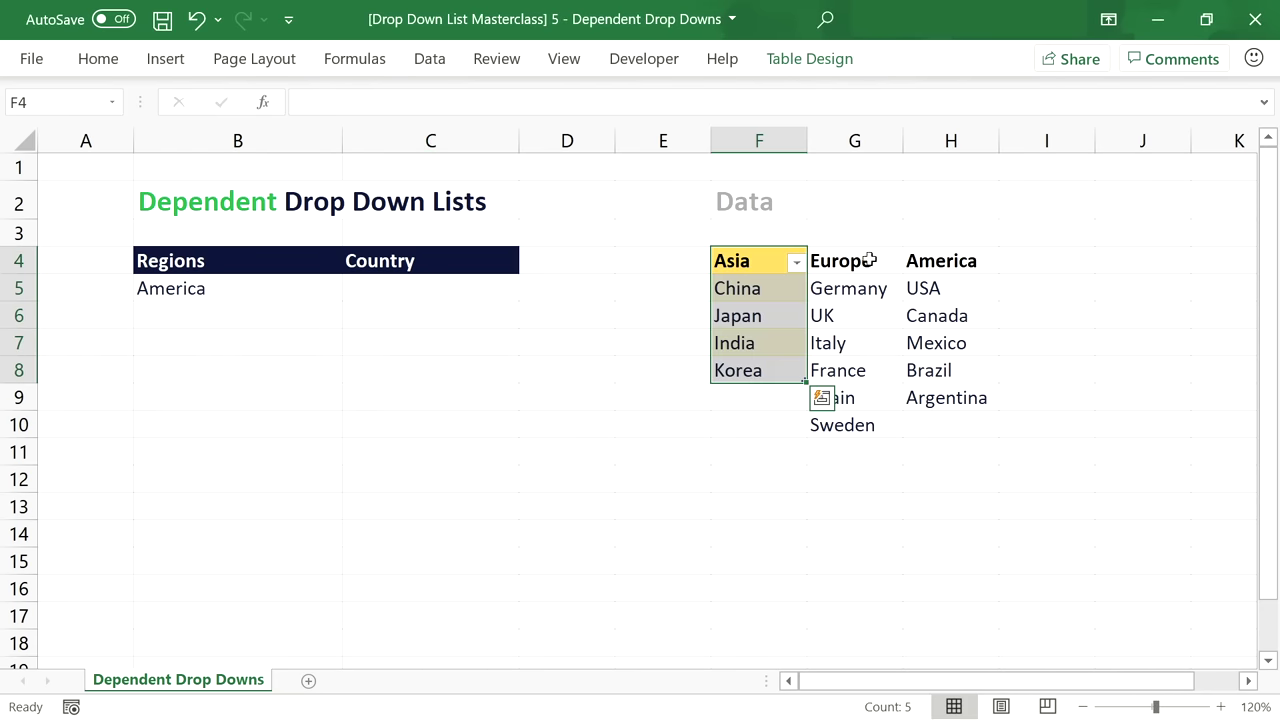
left_click_drag(869, 260, 891, 423)
key("ctrl+t")
left_click(637, 391)
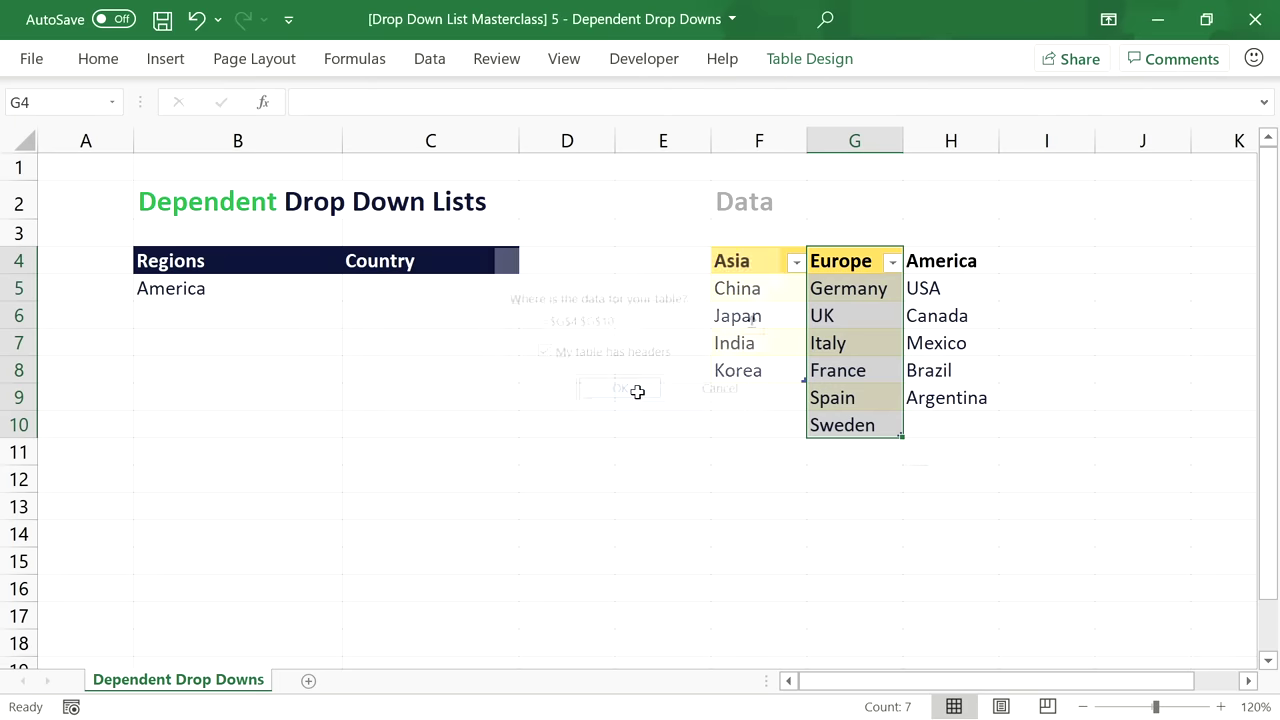
left_click_drag(966, 258, 969, 383)
key("ctrl+t")
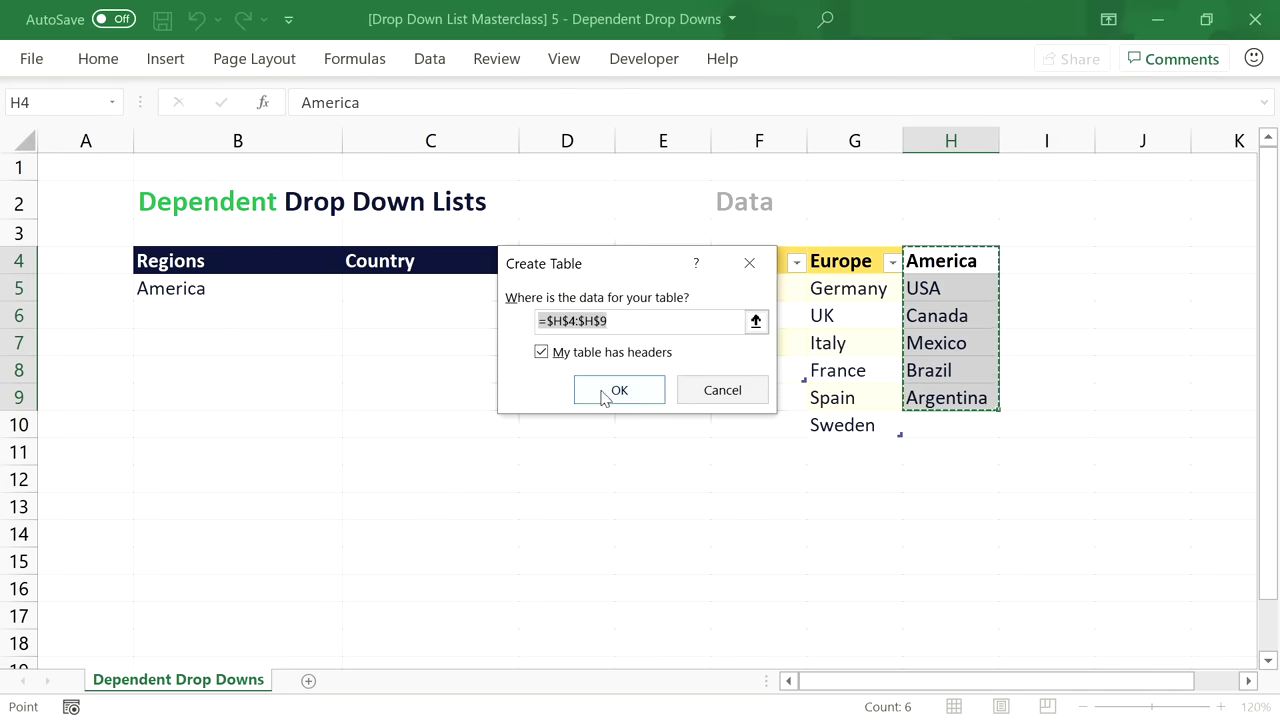
left_click(619, 390)
Rename the Asia table tblAsia and the Europe table tblEurope.
left_click(754, 263)
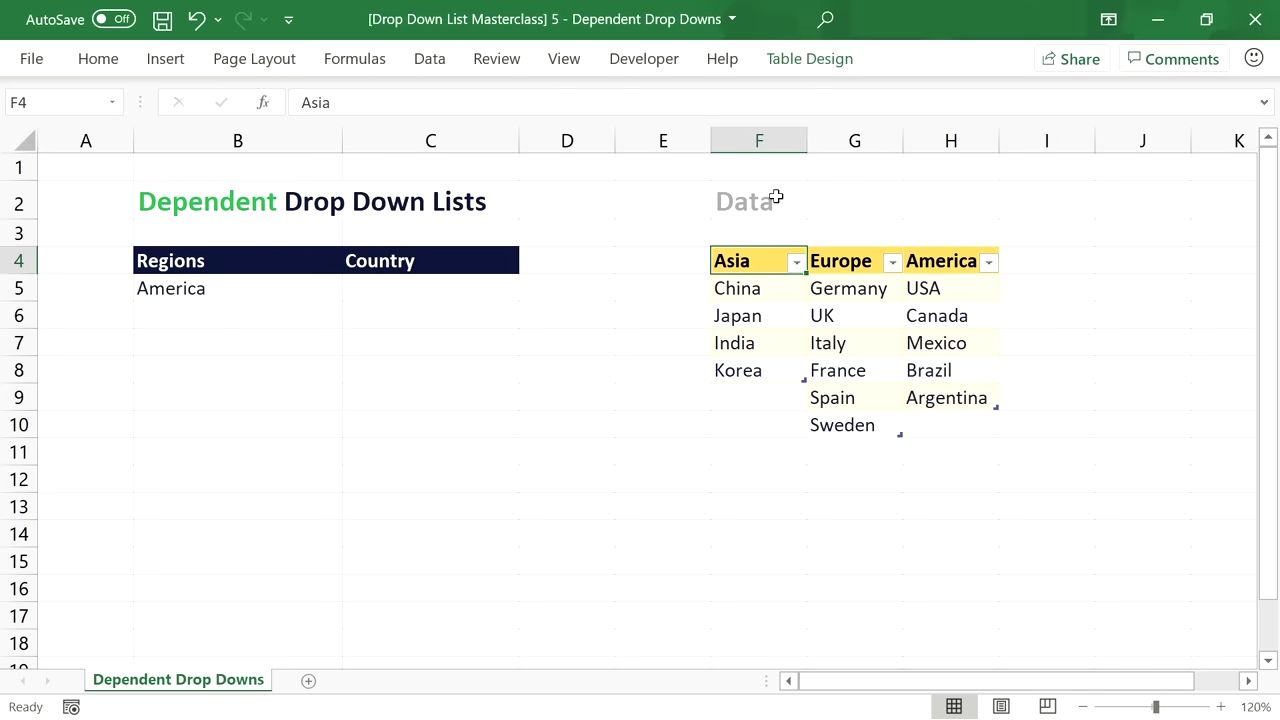
left_click(800, 64)
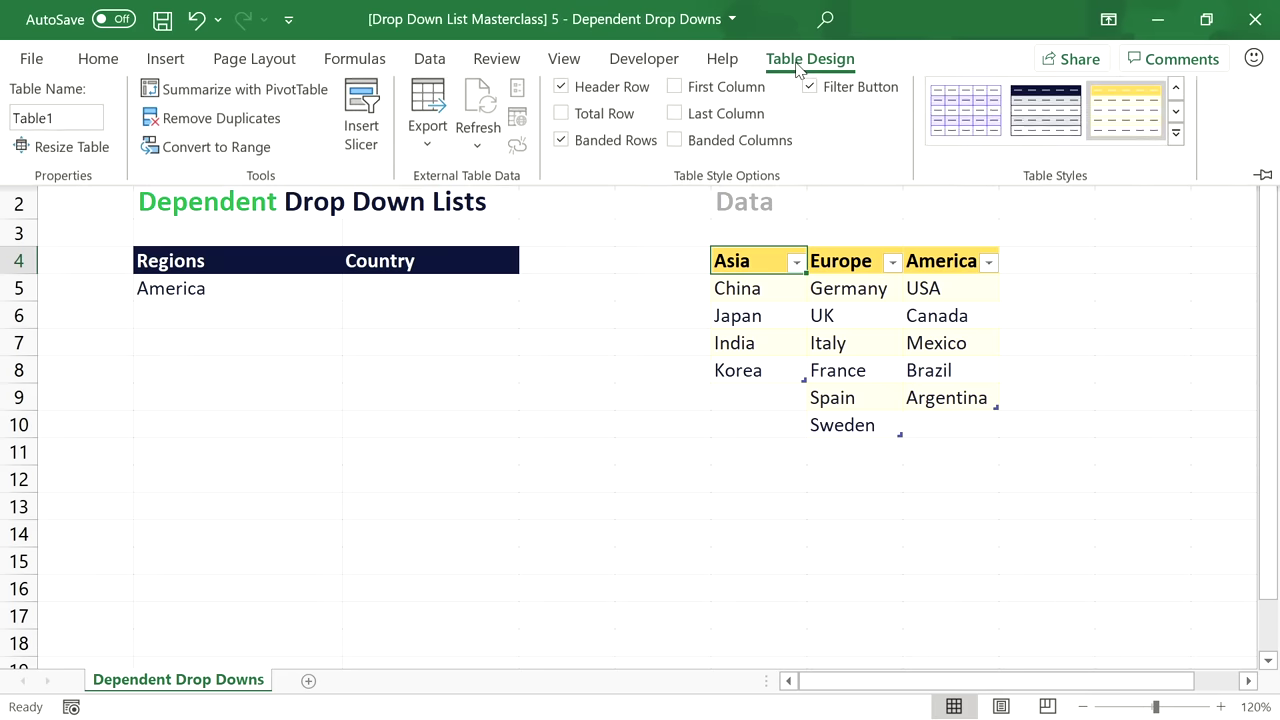
left_click(90, 128)
key("BackSpace")
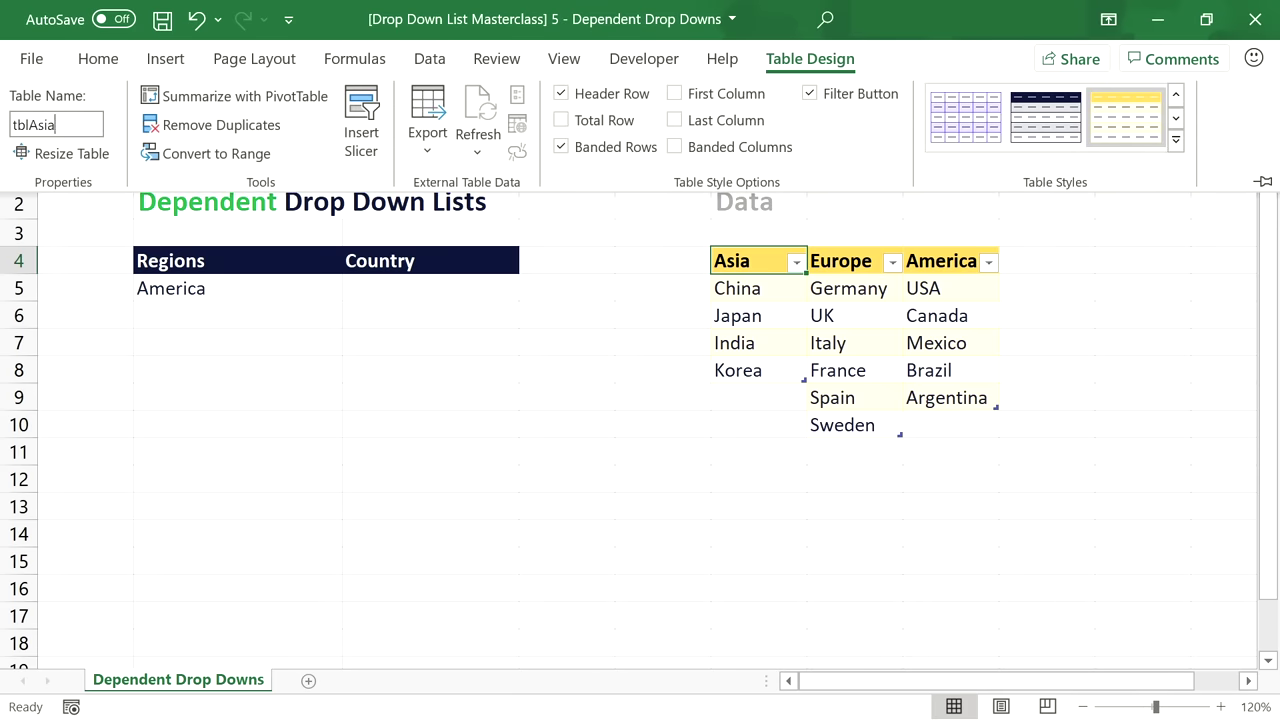
key("Return")
left_click(851, 260)
left_click(824, 64)
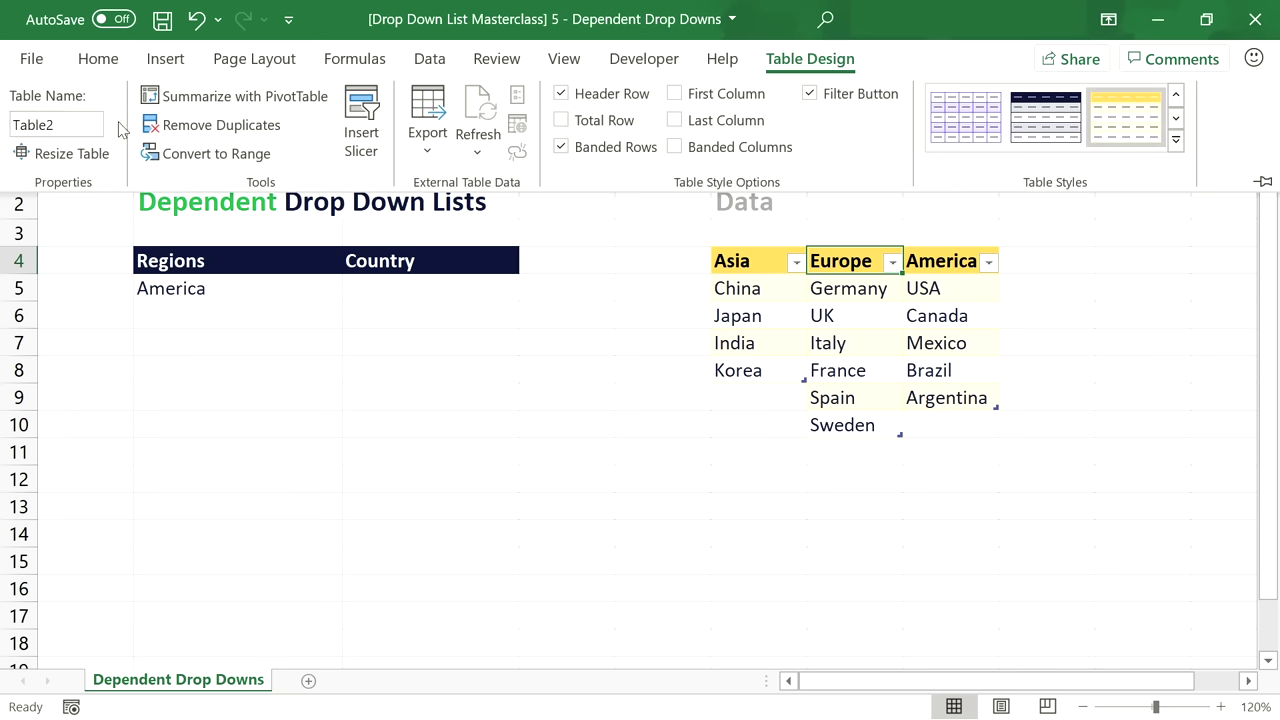
left_click(35, 118)
type("tblEurop")
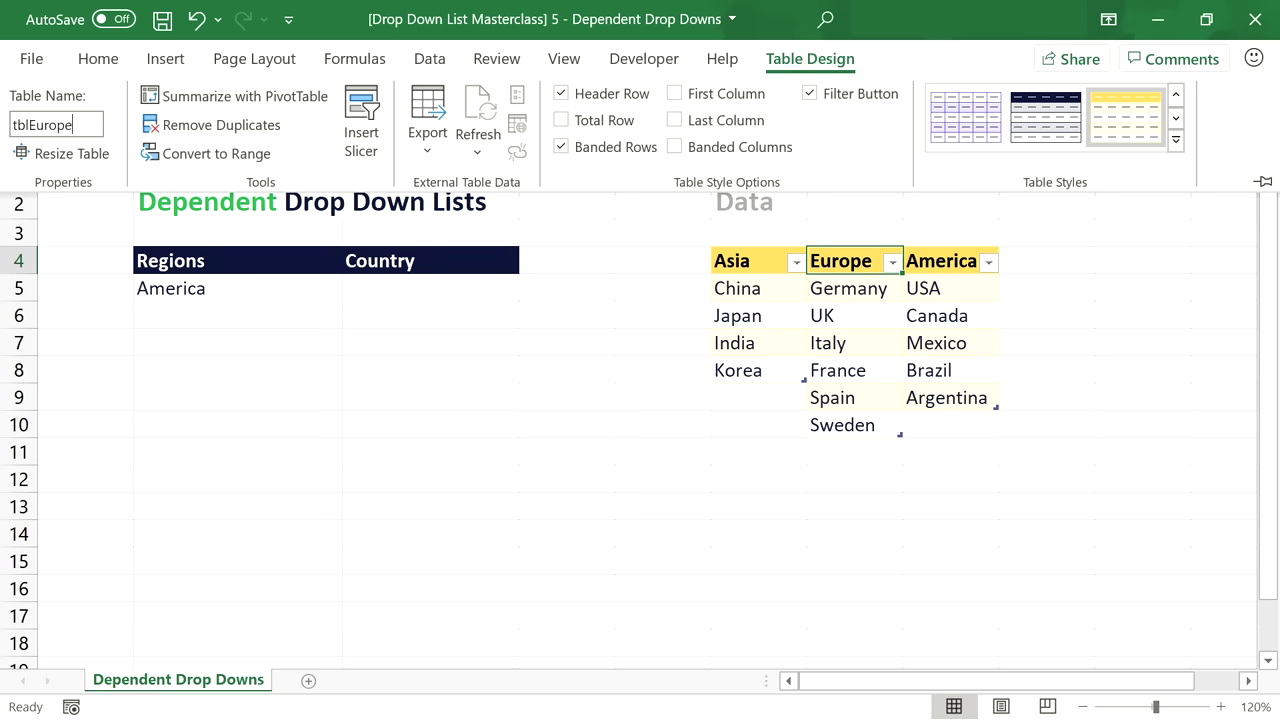
key("Return")
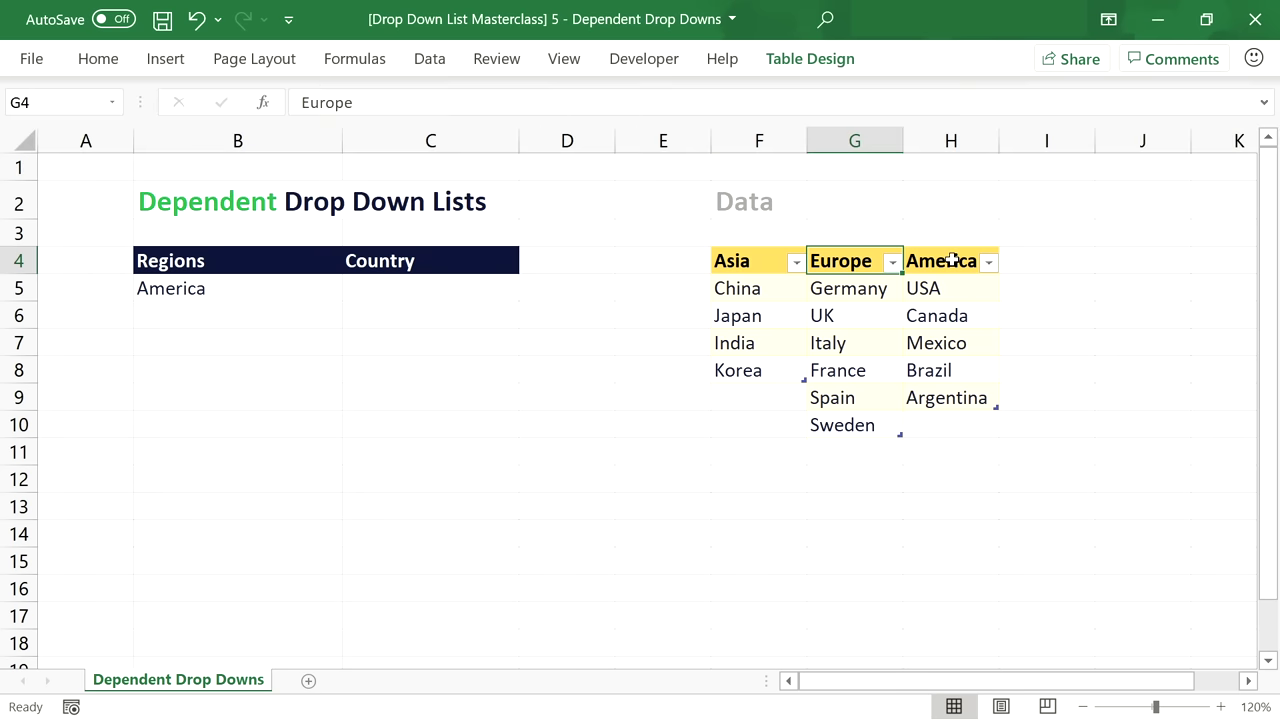
Rename the America table from Table3 to tblAmerica.
left_click(949, 260)
left_click(806, 62)
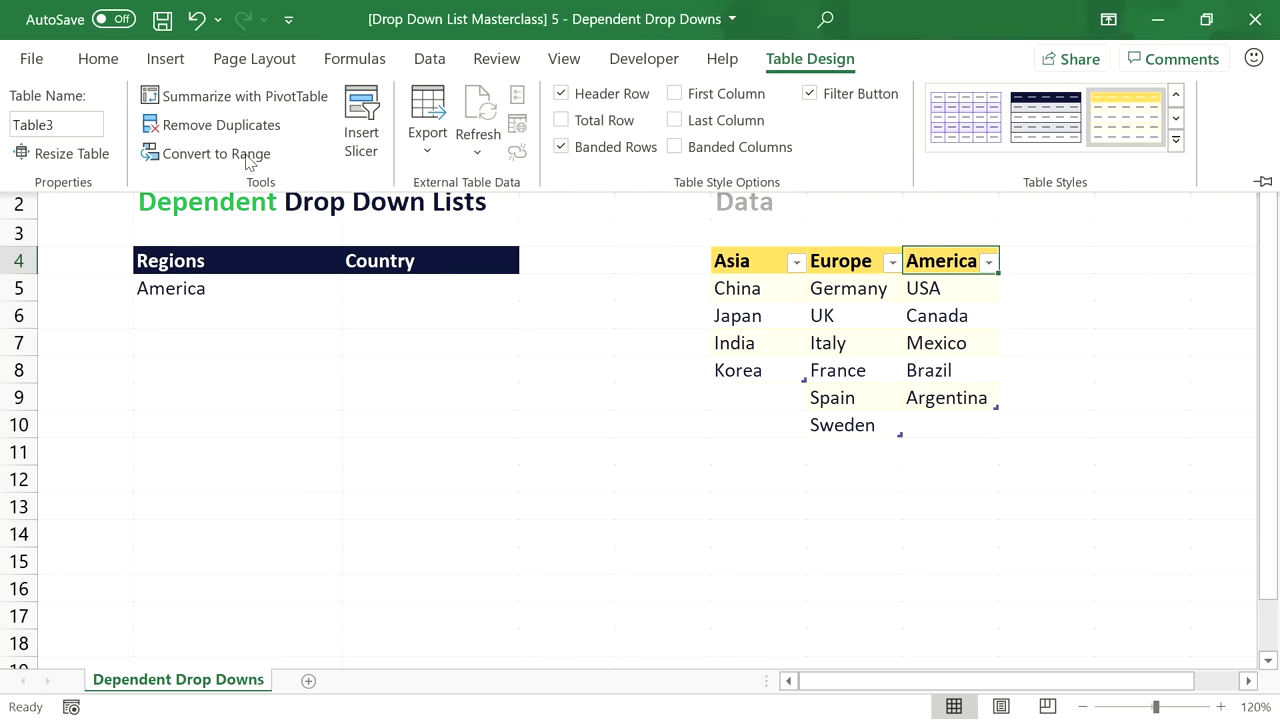
left_click(89, 129)
type("tbl")
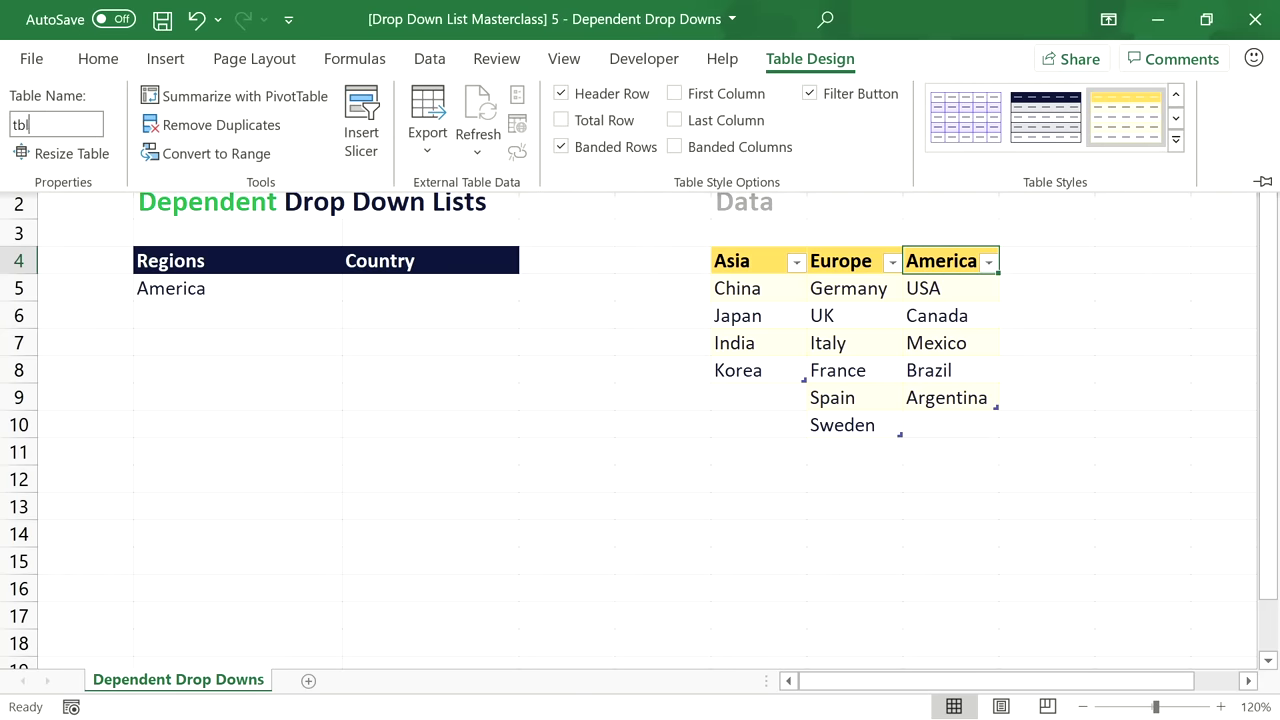
type("America")
left_click(755, 263)
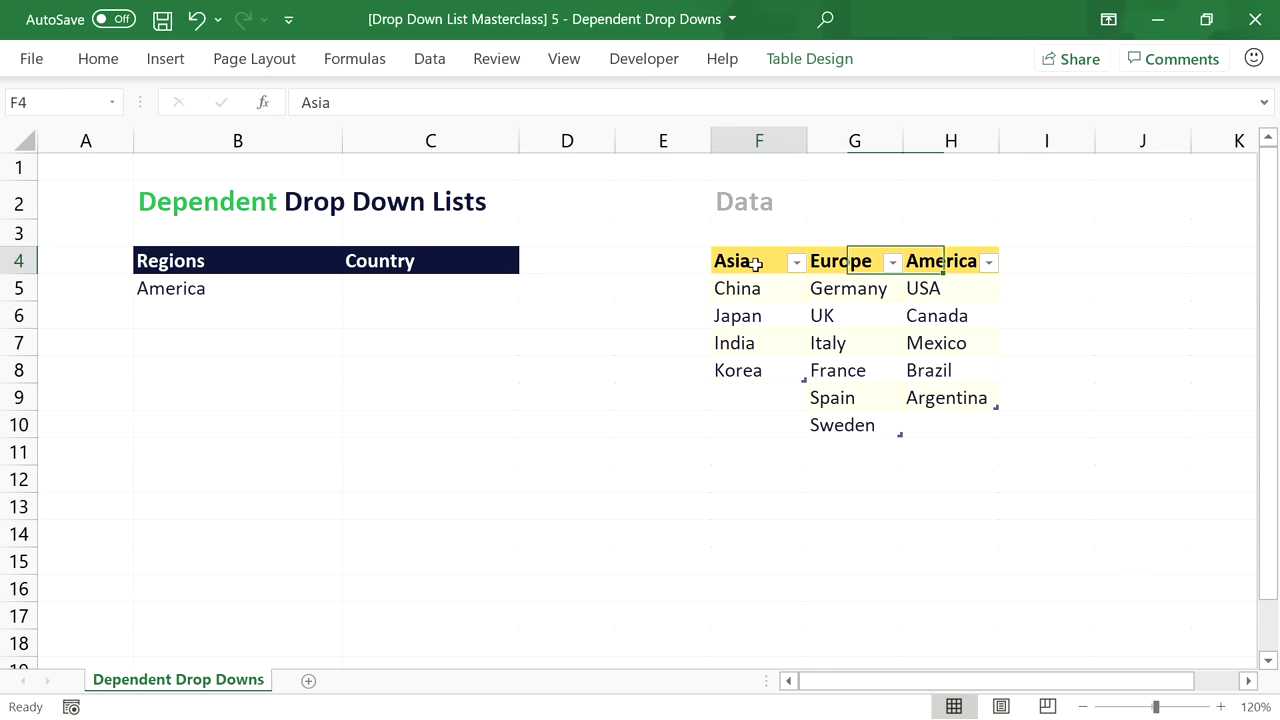
In Name Manager, redefine the Europe name as =tblEurope[Europe].
left_click(389, 64)
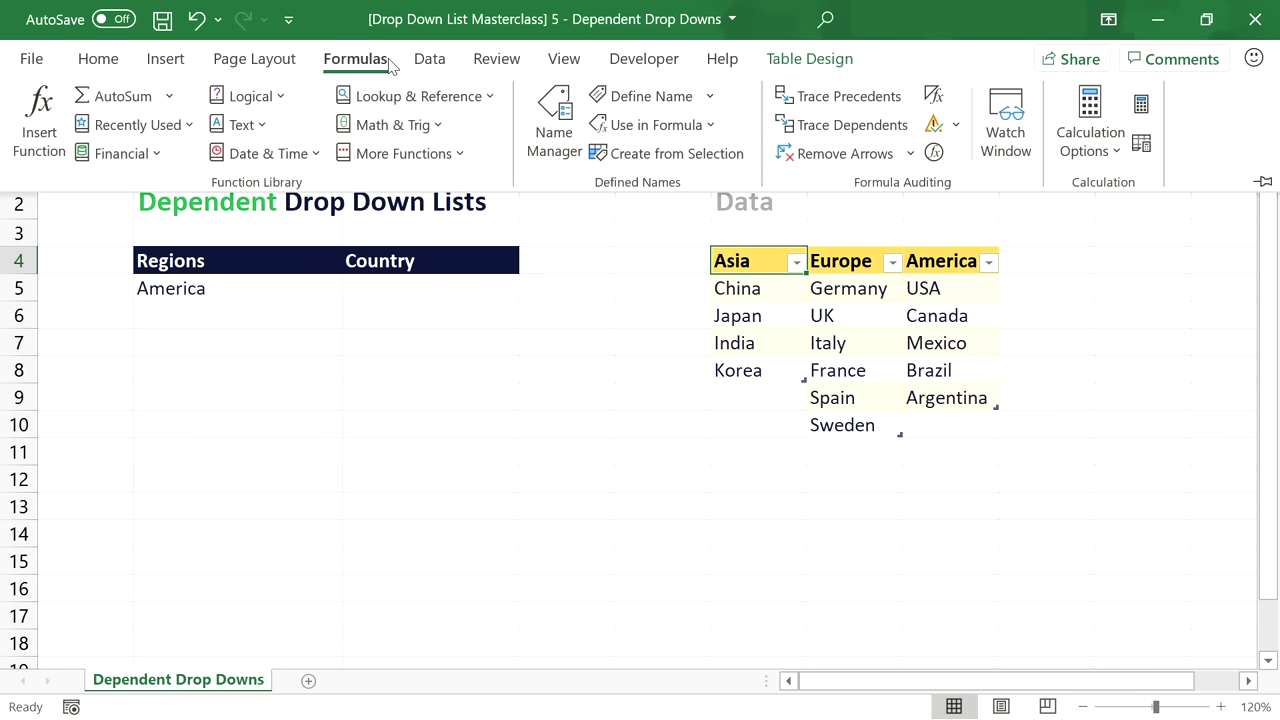
left_click(545, 112)
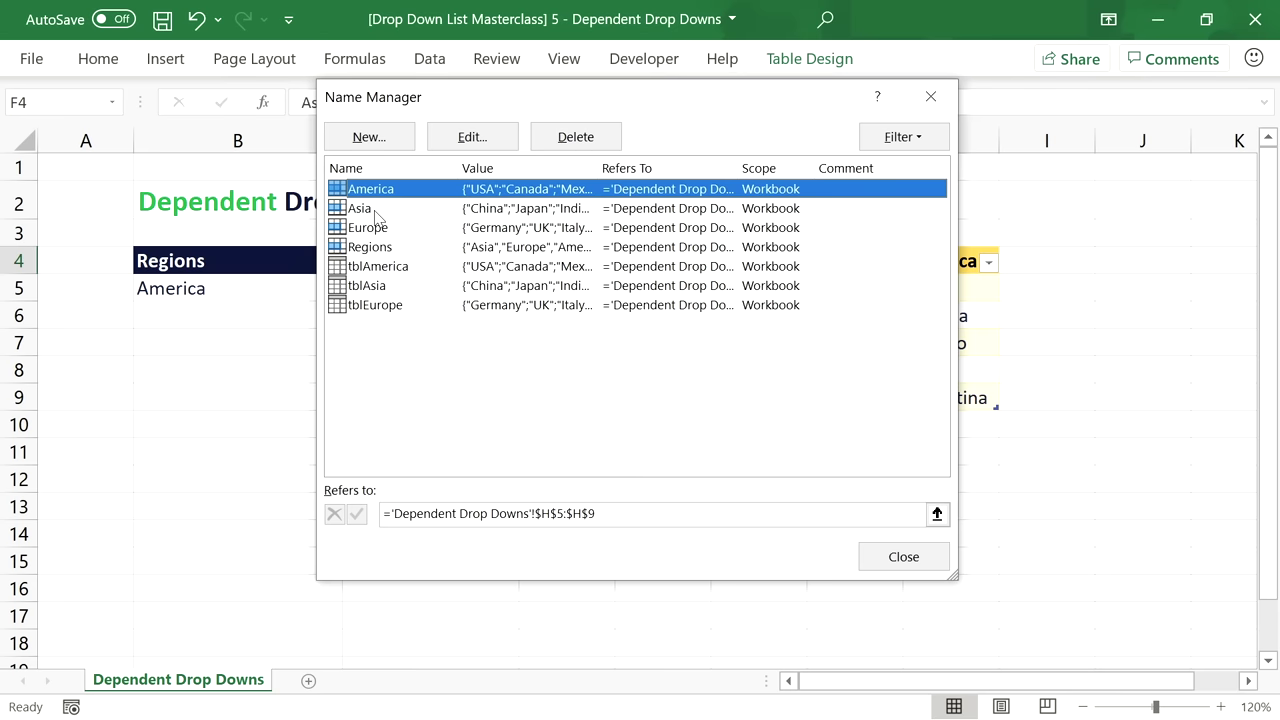
left_click(376, 210)
left_click(380, 228)
left_click(626, 514)
left_click_drag(626, 514, 391, 514)
type("tblEurope[")
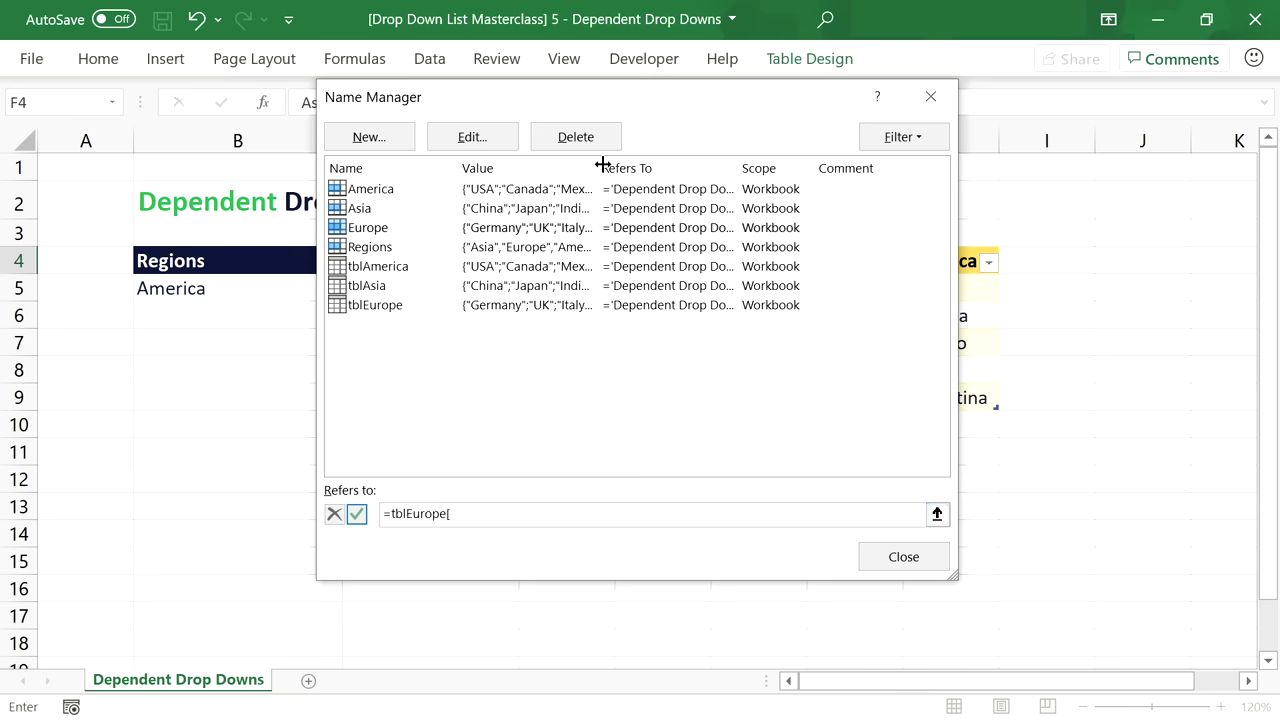
left_click_drag(688, 95, 432, 163)
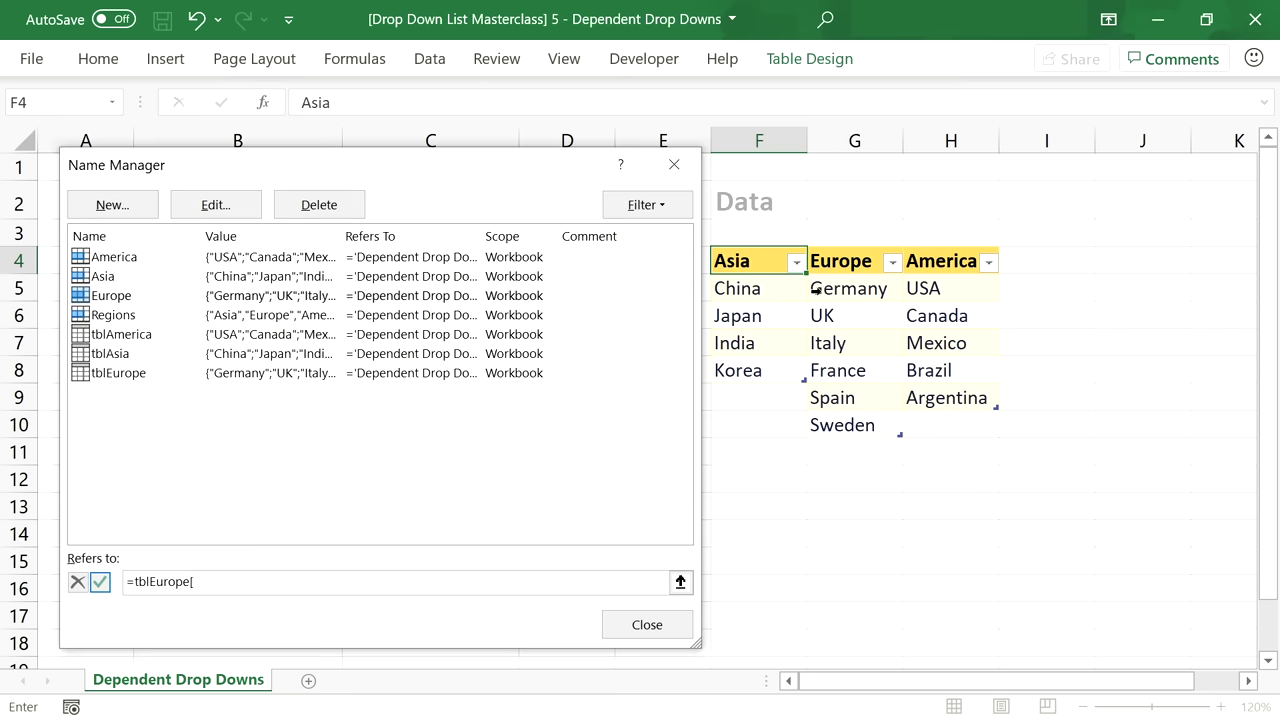
type("[Europe]")
key("Return")
left_click(257, 584)
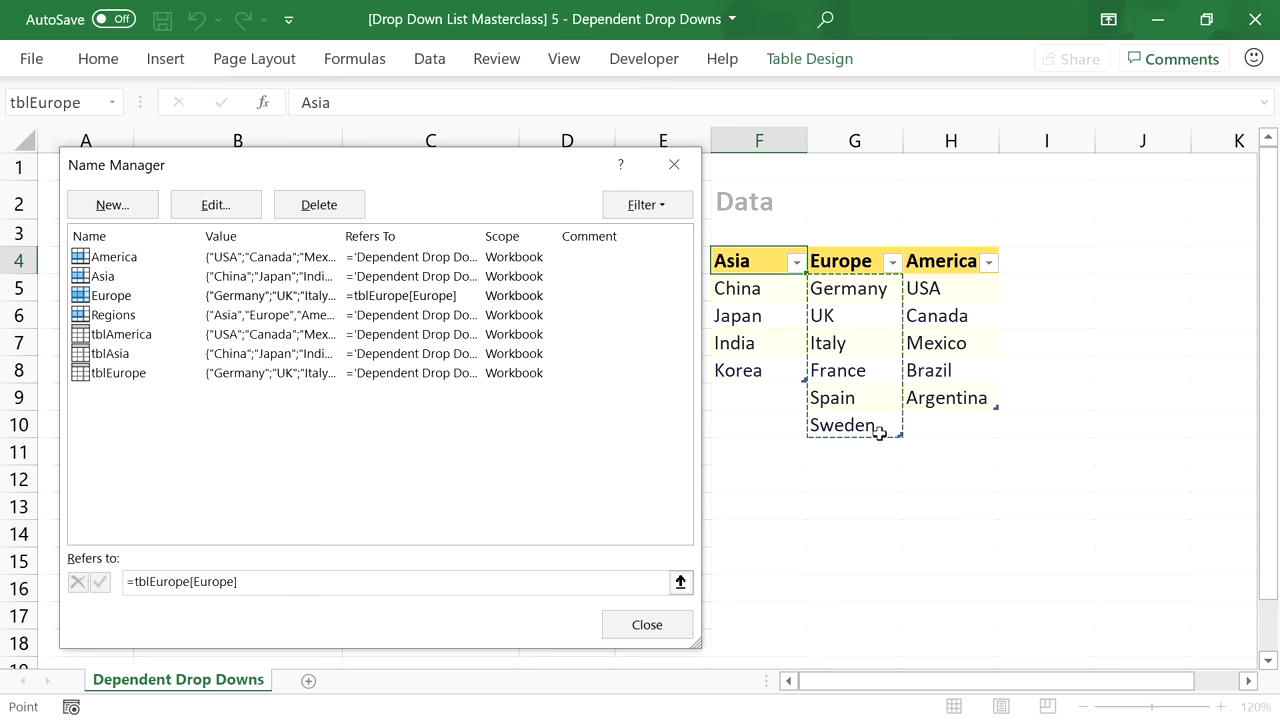
Redefine Asia as =tblAsia[Asia] and America as =tblAmerica[America], then close Name Manager.
left_click(145, 277)
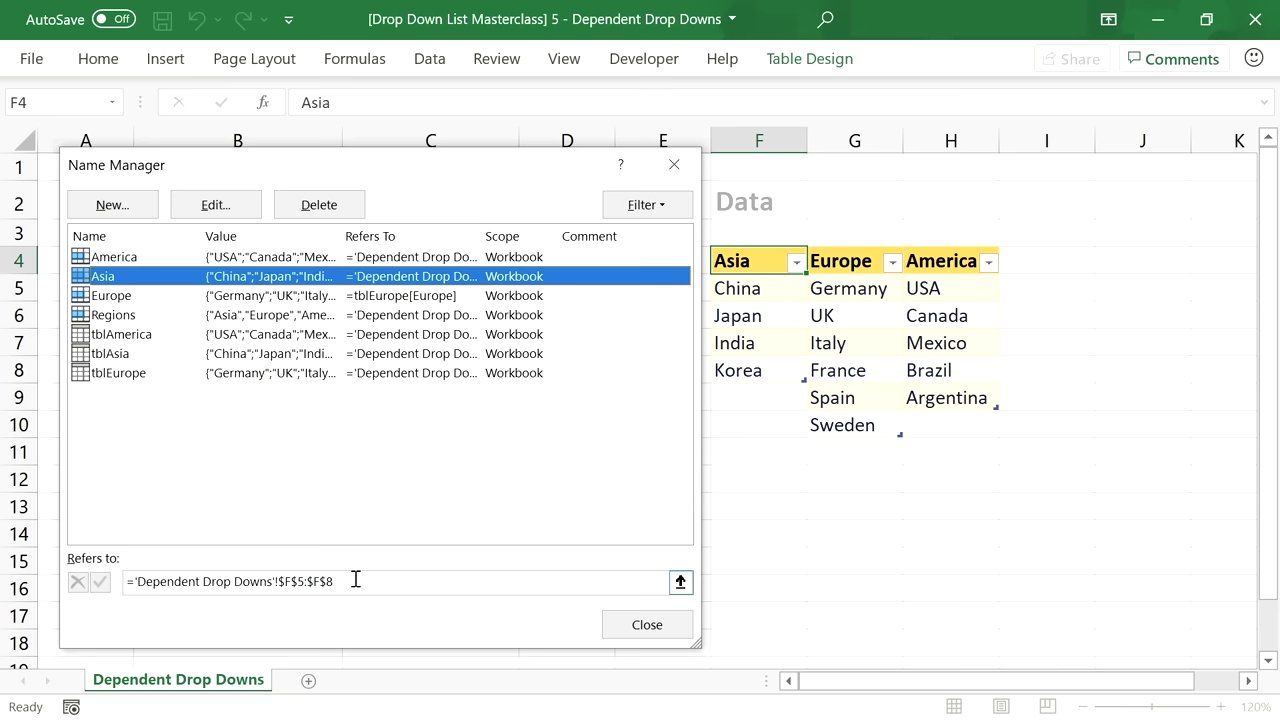
left_click_drag(352, 582, 134, 586)
type("=tblAsia[Asia")
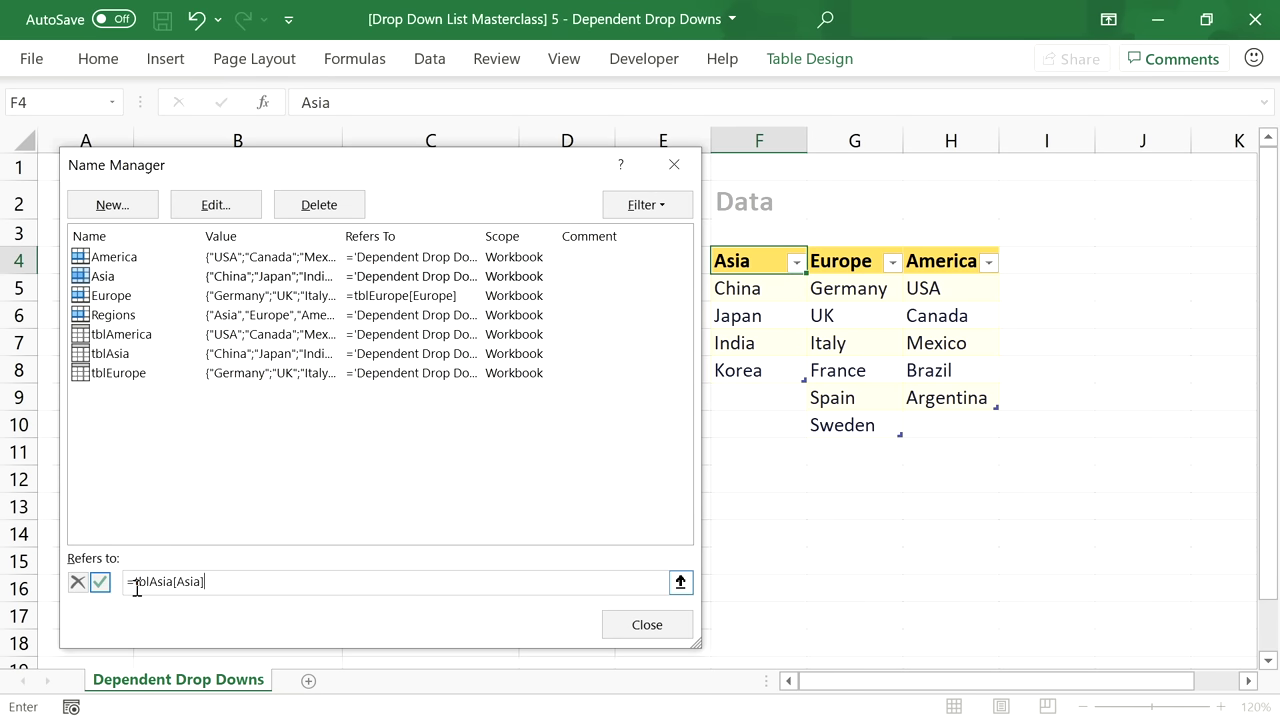
key("Return")
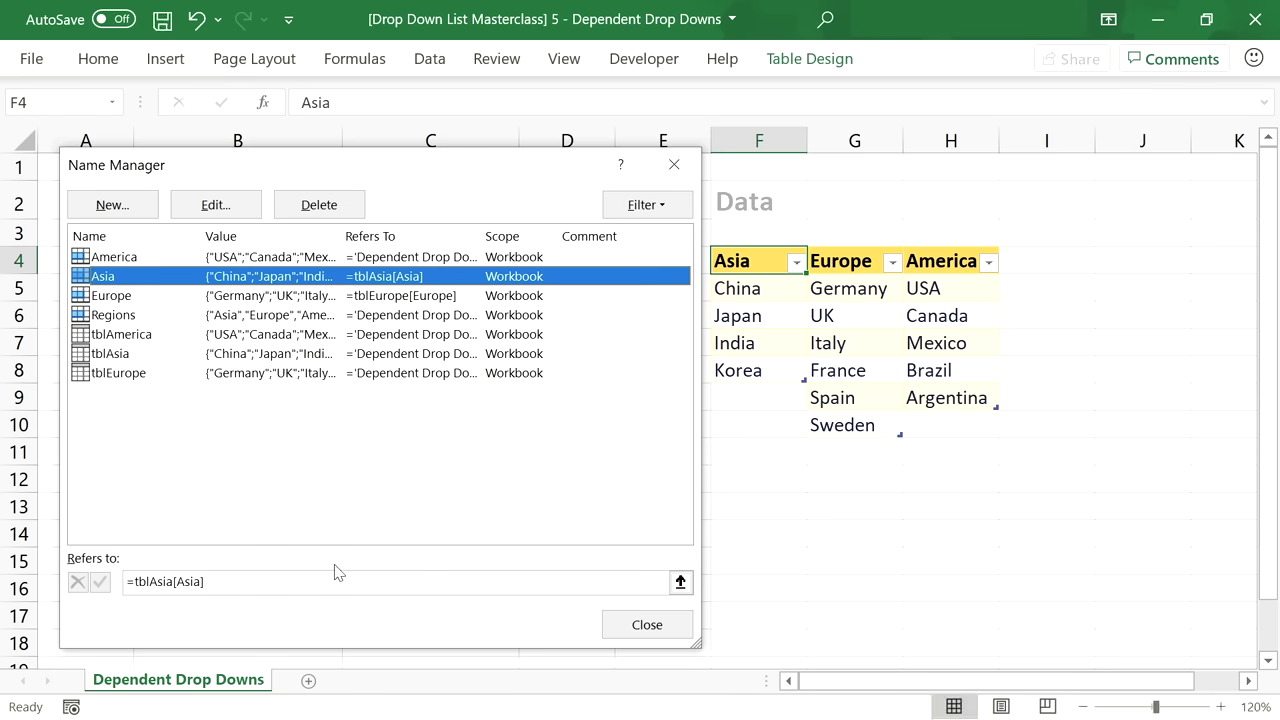
left_click(336, 580)
left_click(115, 257)
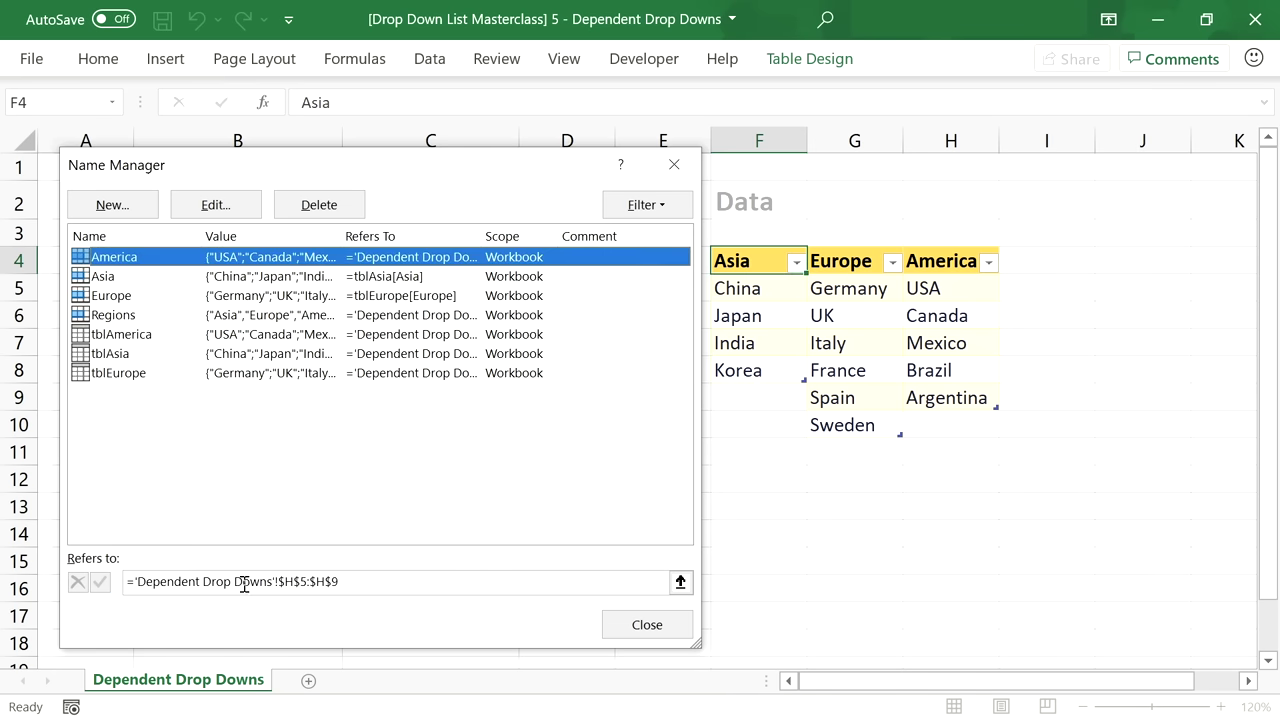
left_click_drag(360, 583, 134, 585)
type("=tb")
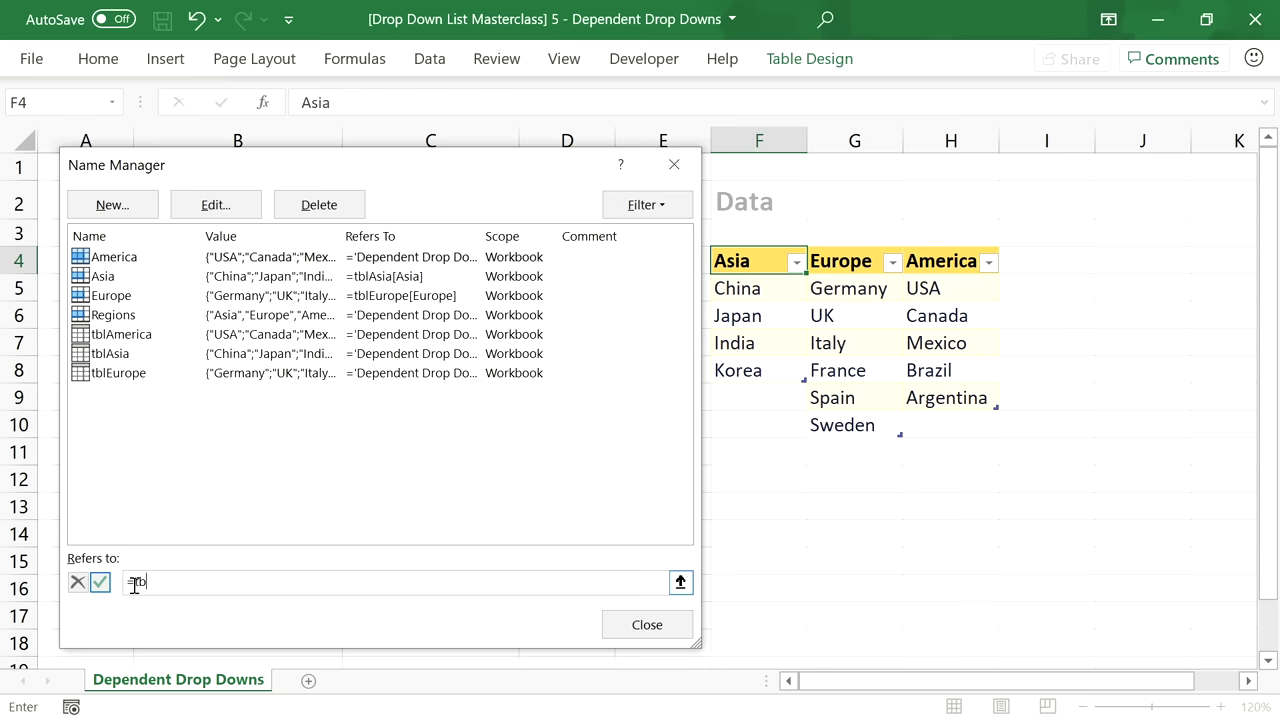
type("lAmerica[America]")
key("Return")
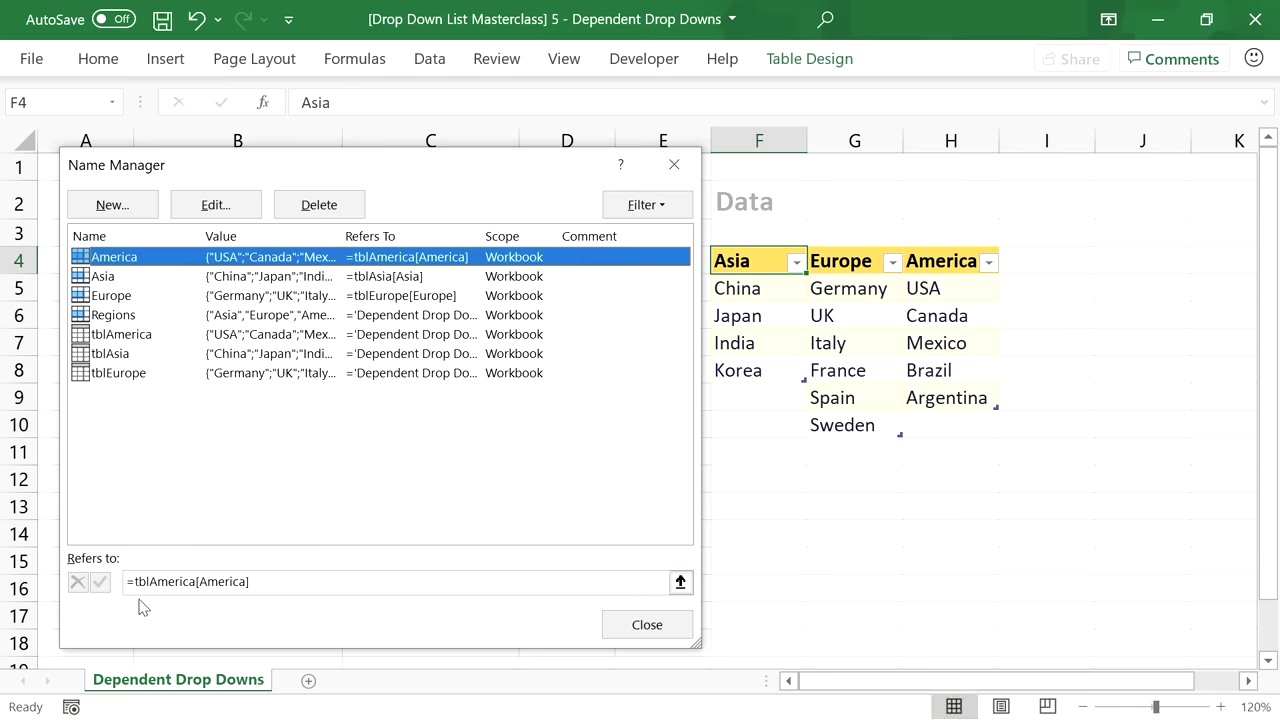
left_click(257, 586)
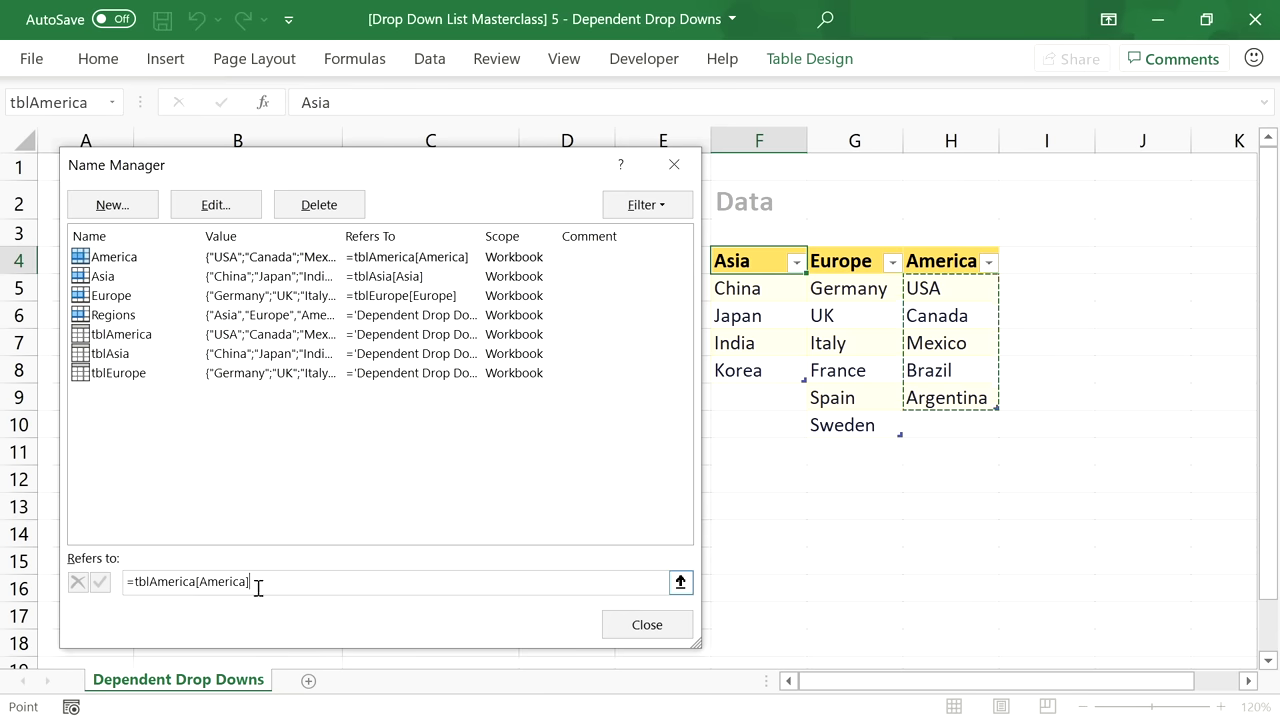
left_click(650, 624)
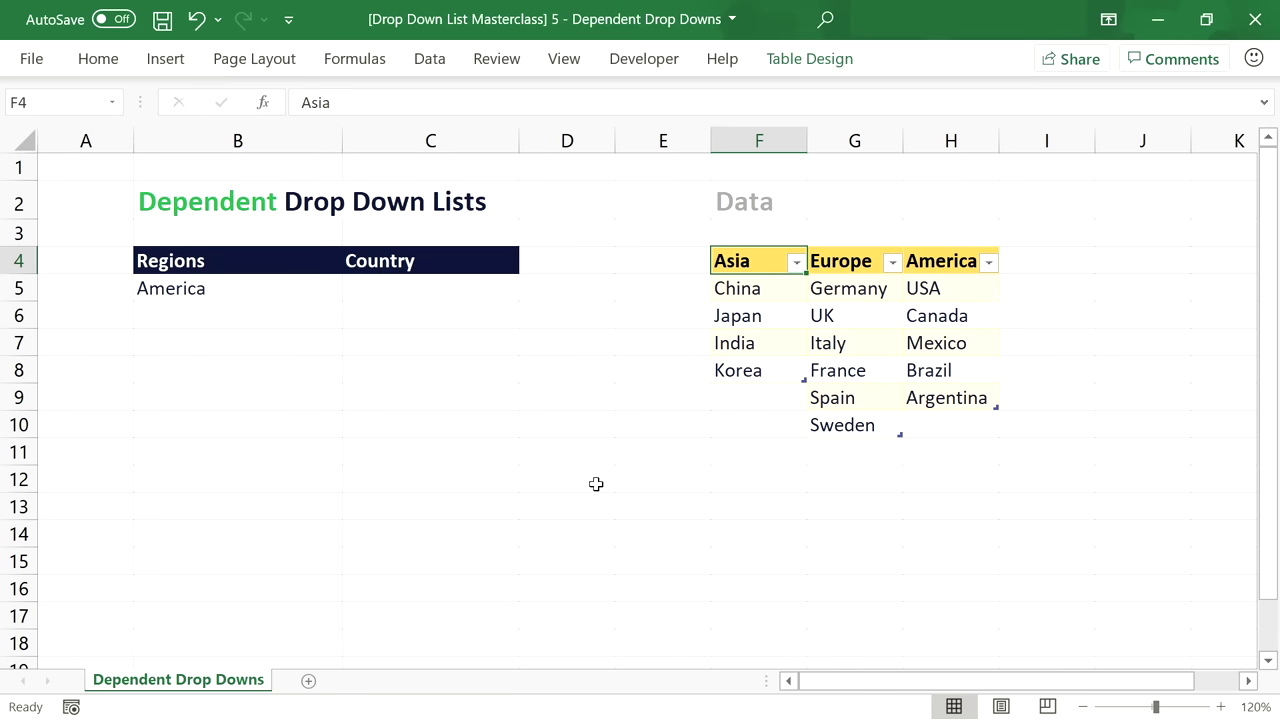
Add Peru and Chile below Argentina in the America column and confirm they appear in C5's Country list.
left_click(460, 292)
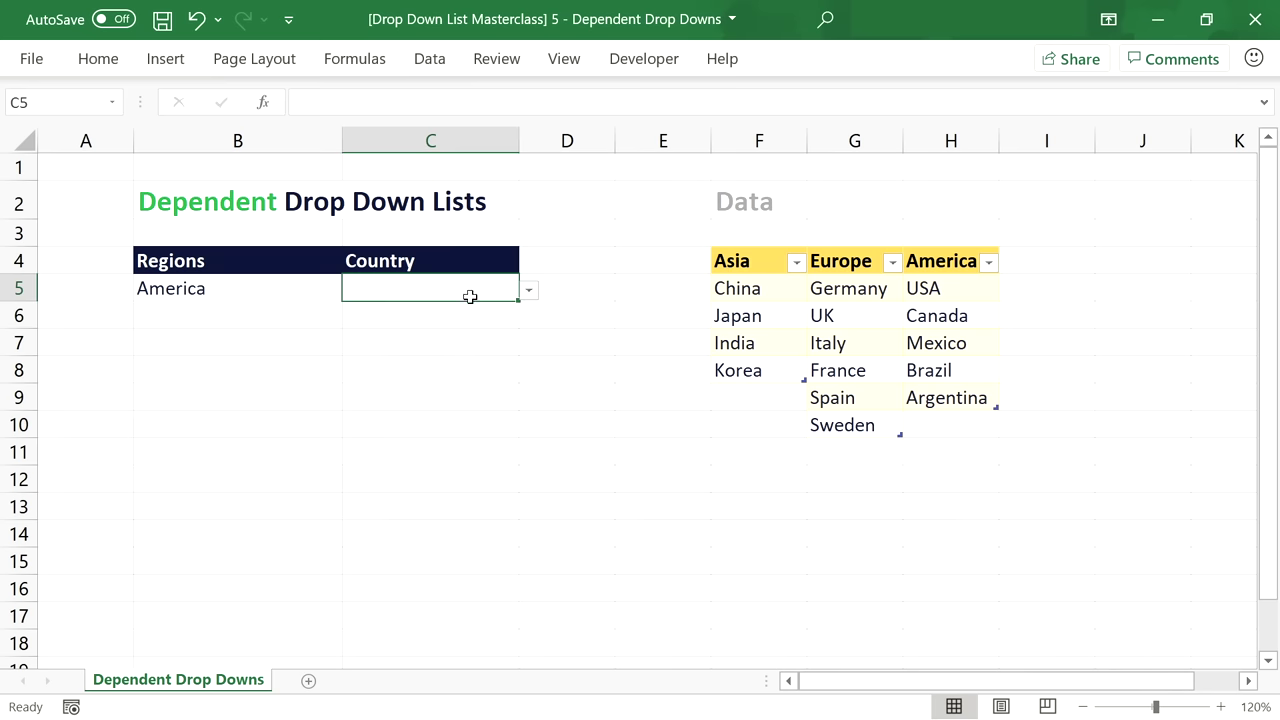
left_click(528, 292)
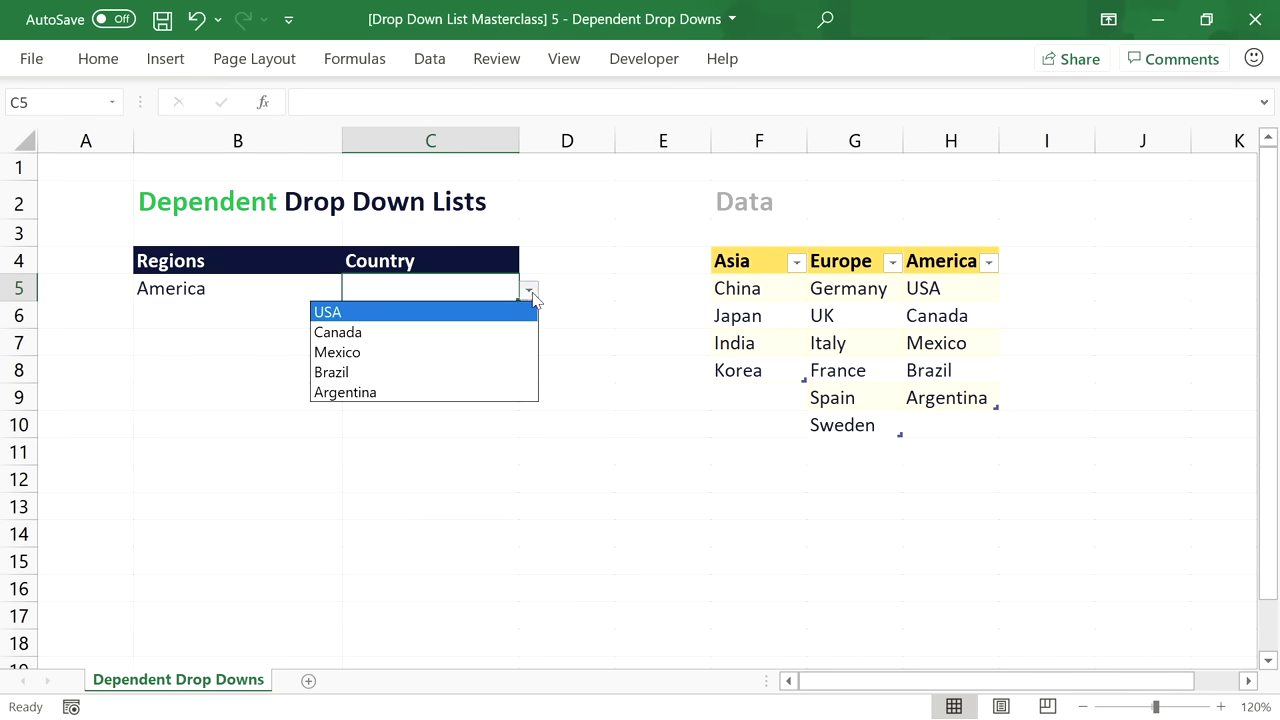
left_click(528, 292)
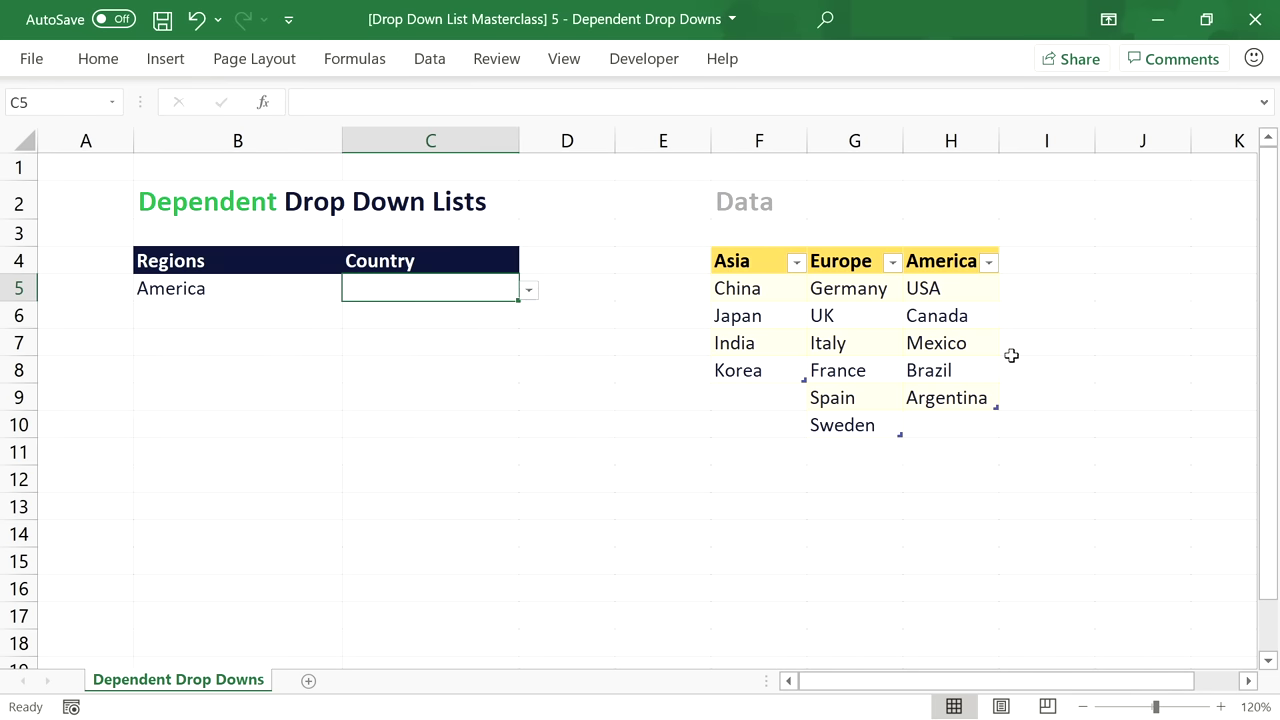
left_click(952, 424)
type("Peru")
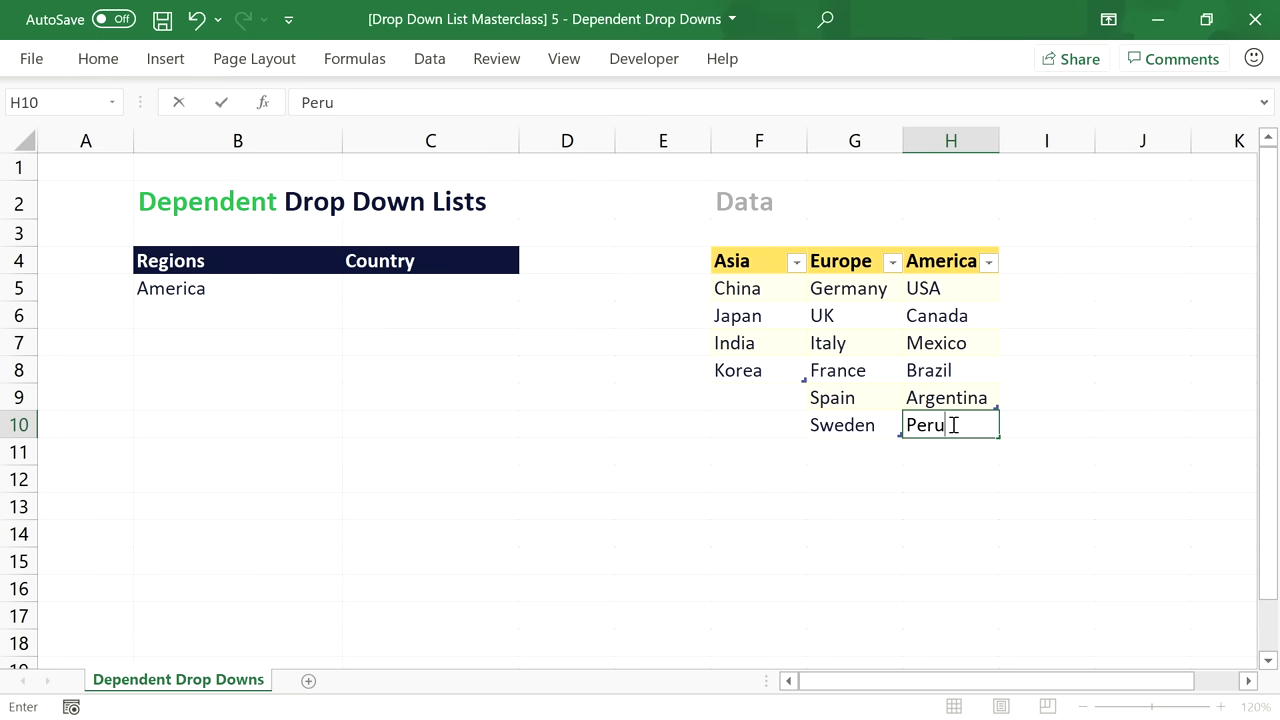
key("Return")
type("Chile")
key("Return")
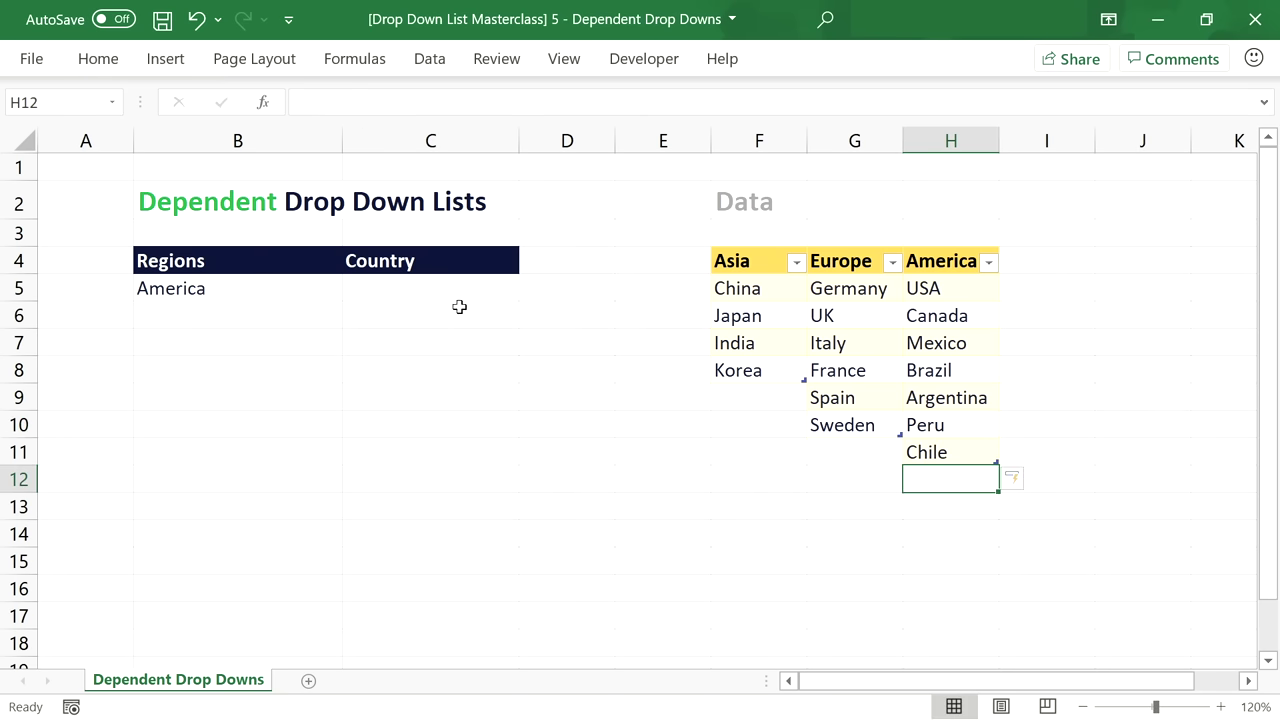
left_click(477, 286)
left_click(528, 291)
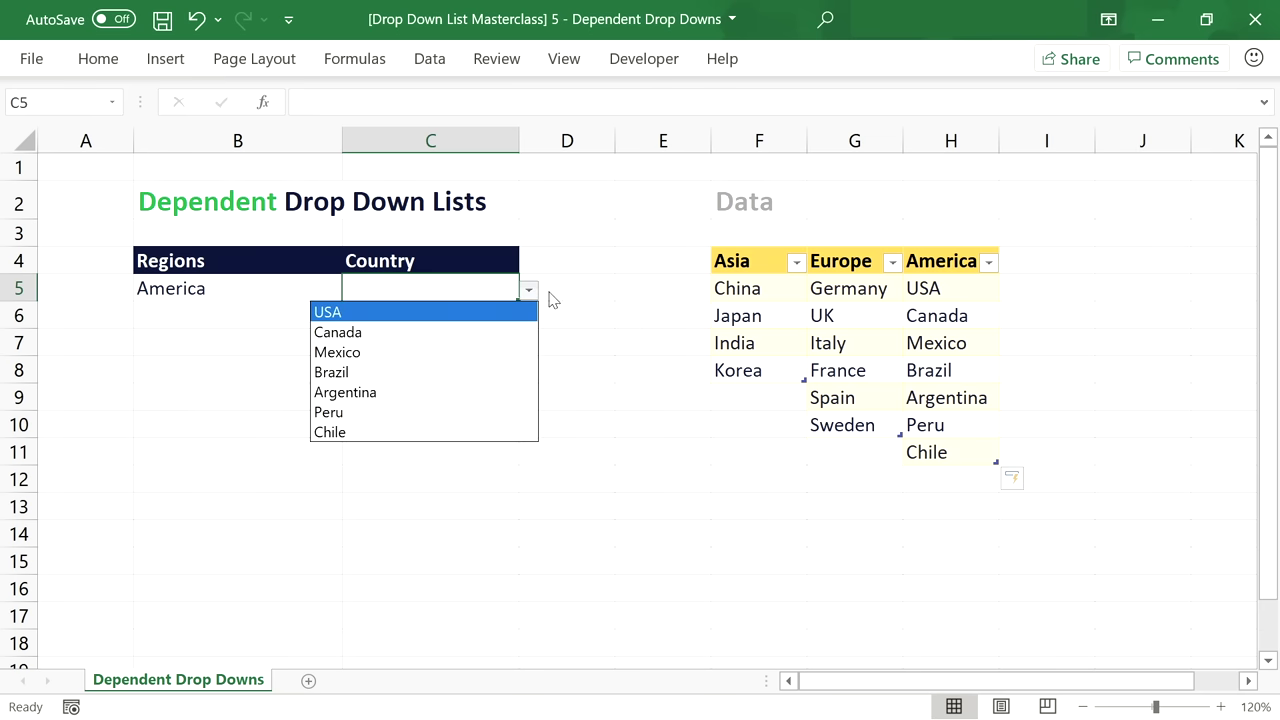
key("Escape")
Add Indonesia below Korea in the Asia column, then set B5 to Asia to check the Country list.
left_click(761, 405)
type("Indonesia")
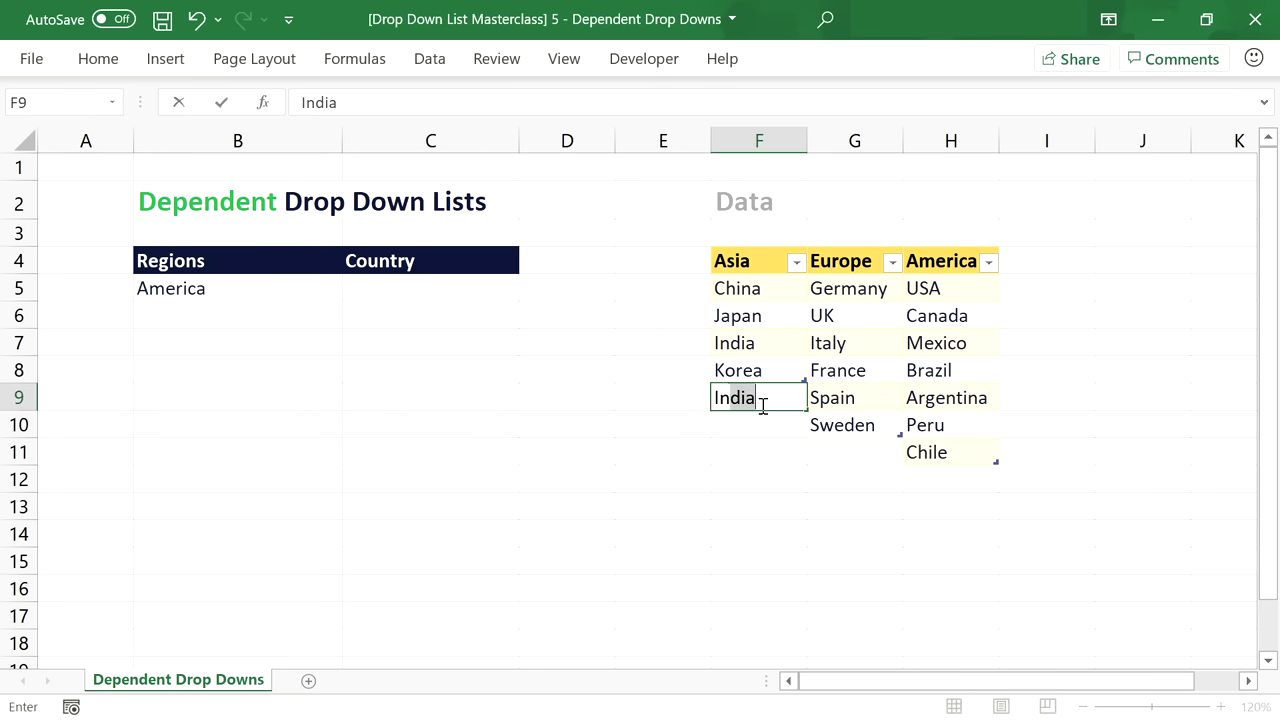
key("Return")
left_click(315, 286)
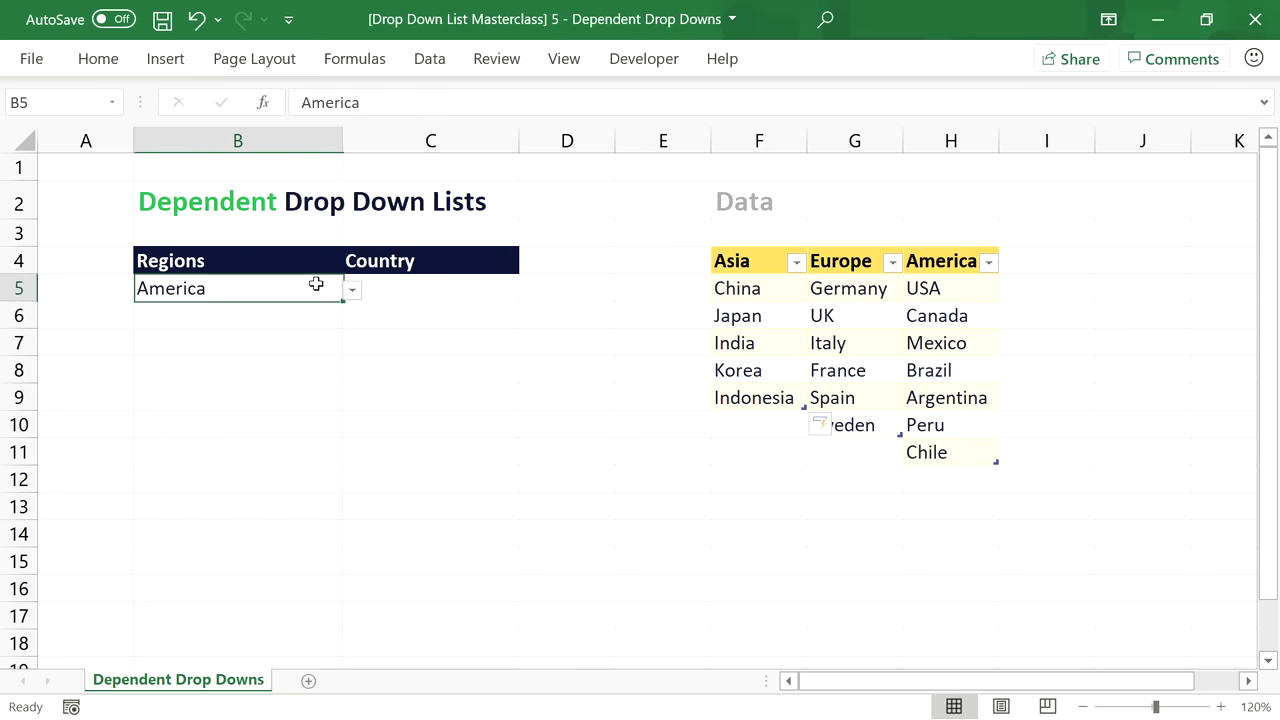
left_click(352, 290)
left_click(293, 314)
left_click(460, 285)
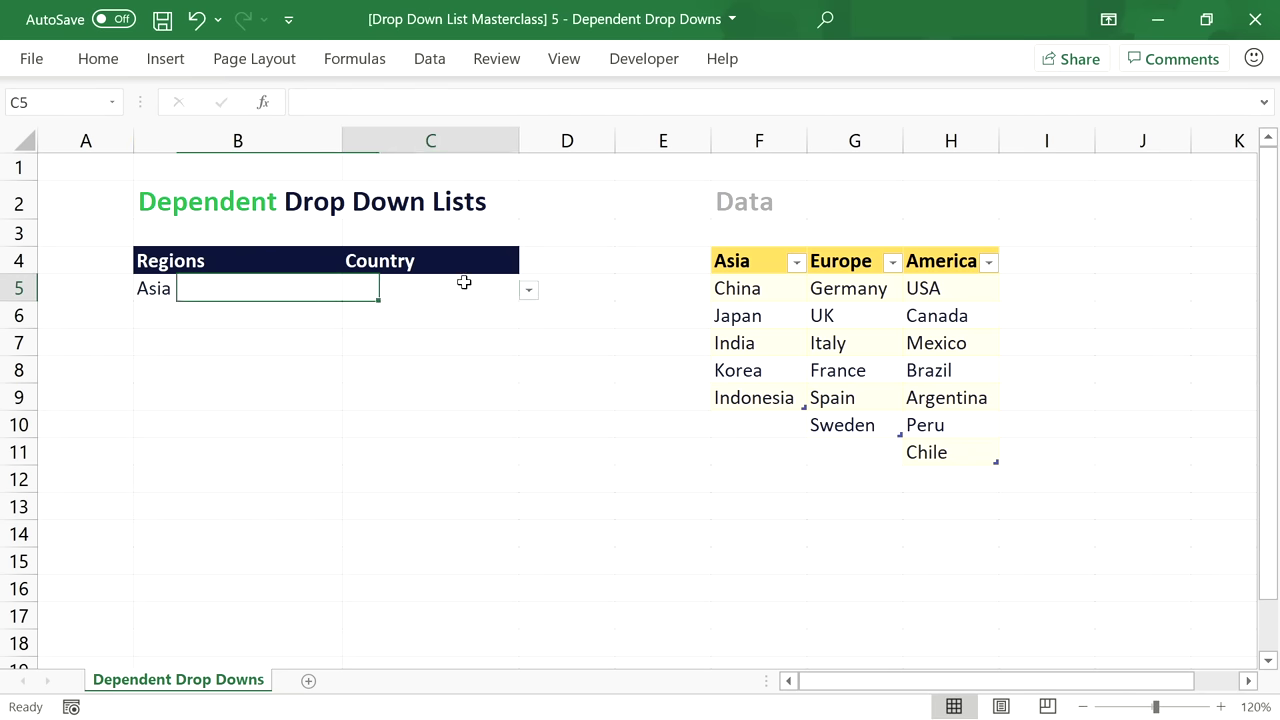
left_click(528, 292)
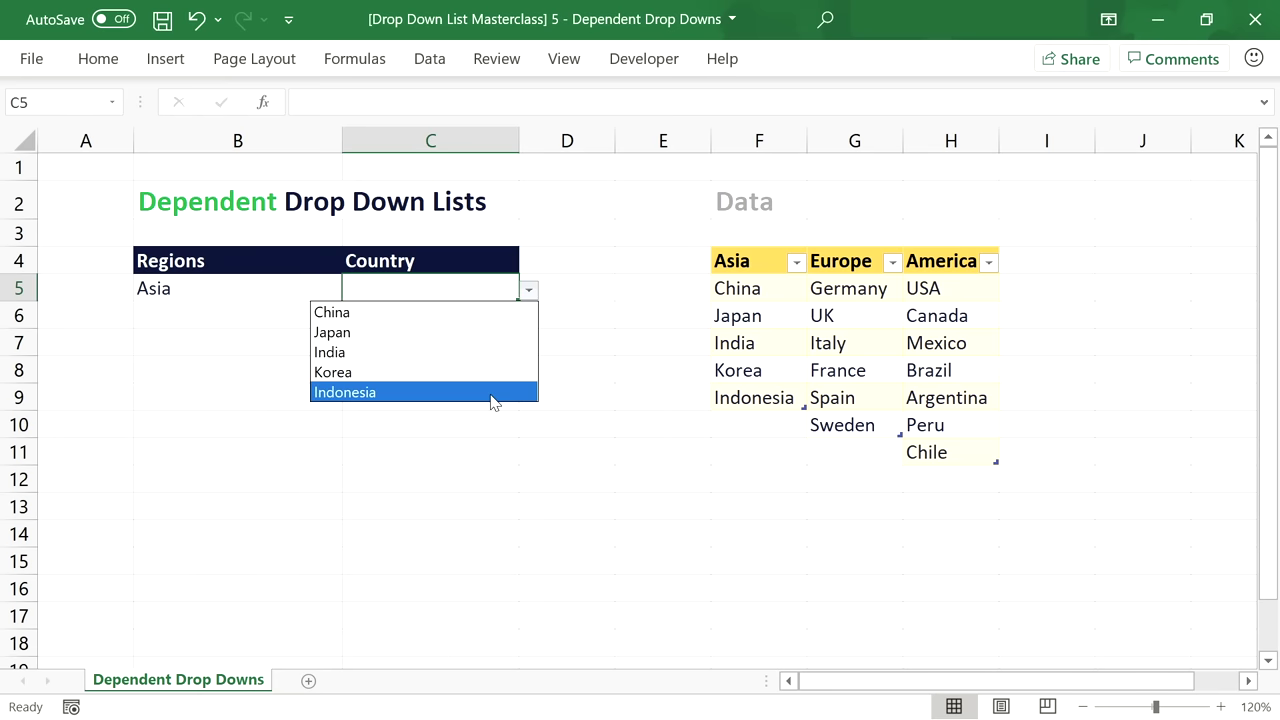
left_click(530, 293)
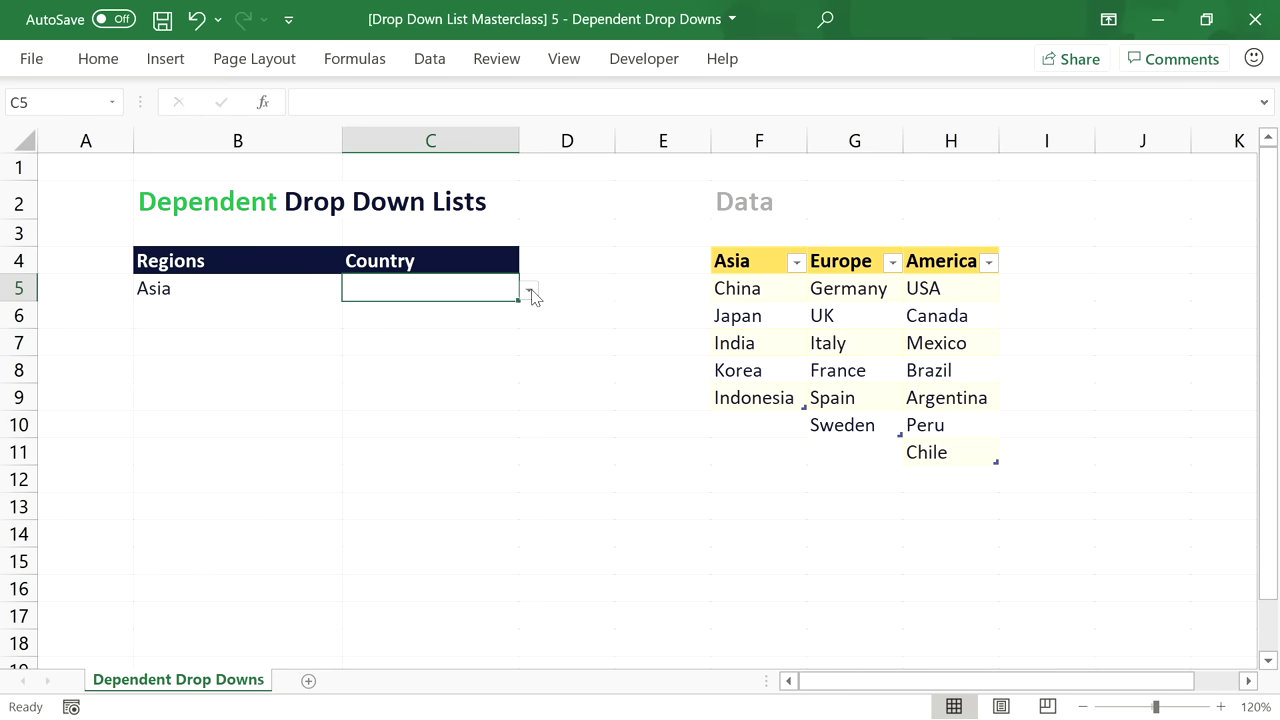
Switch the B5 region to Europe and review the European country choices in C5.
left_click(250, 290)
left_click(352, 291)
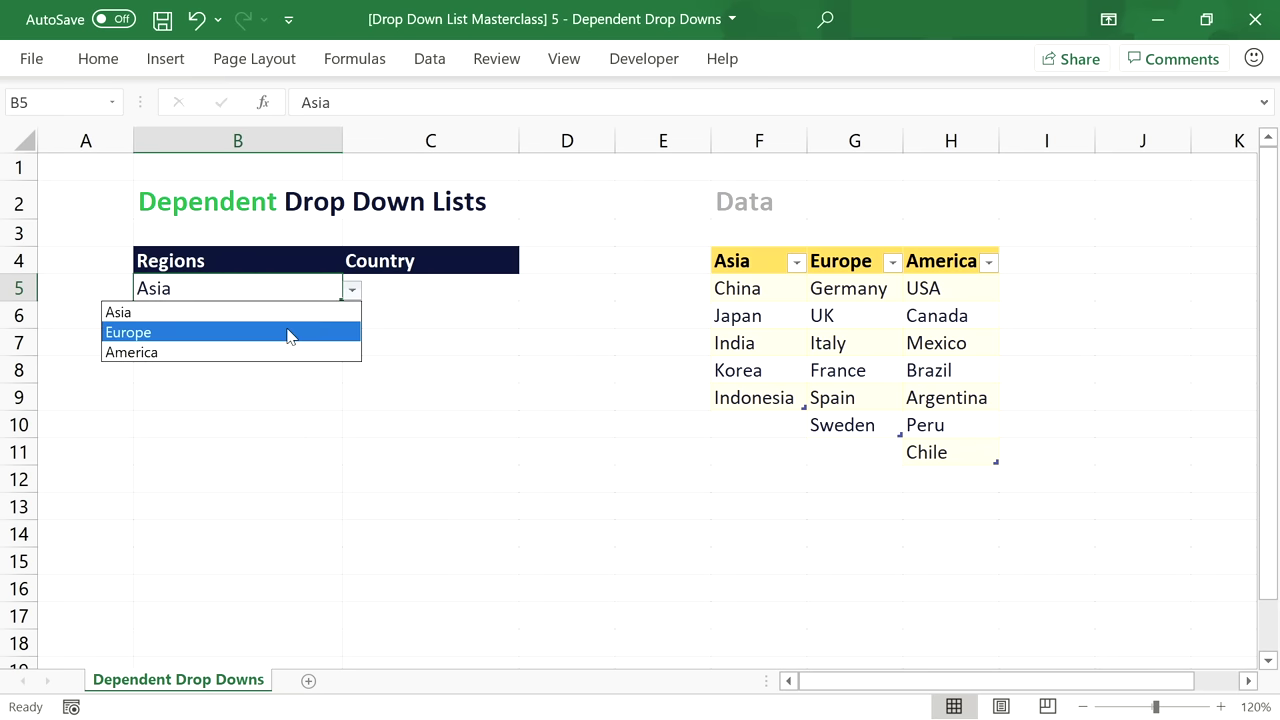
left_click(289, 334)
left_click(437, 287)
left_click(527, 291)
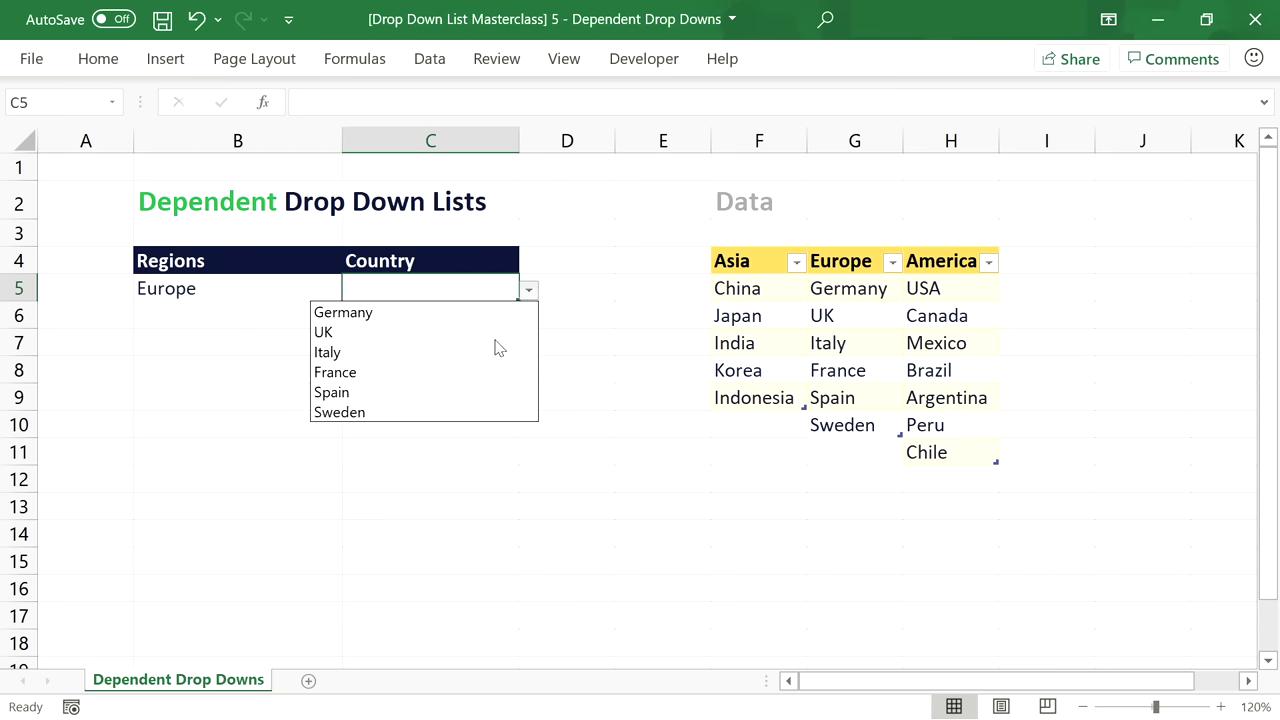
left_click(530, 289)
Add Portugal below Sweden in the Europe column and confirm it appears in C5's Country list.
left_click(845, 452)
type("Portugal")
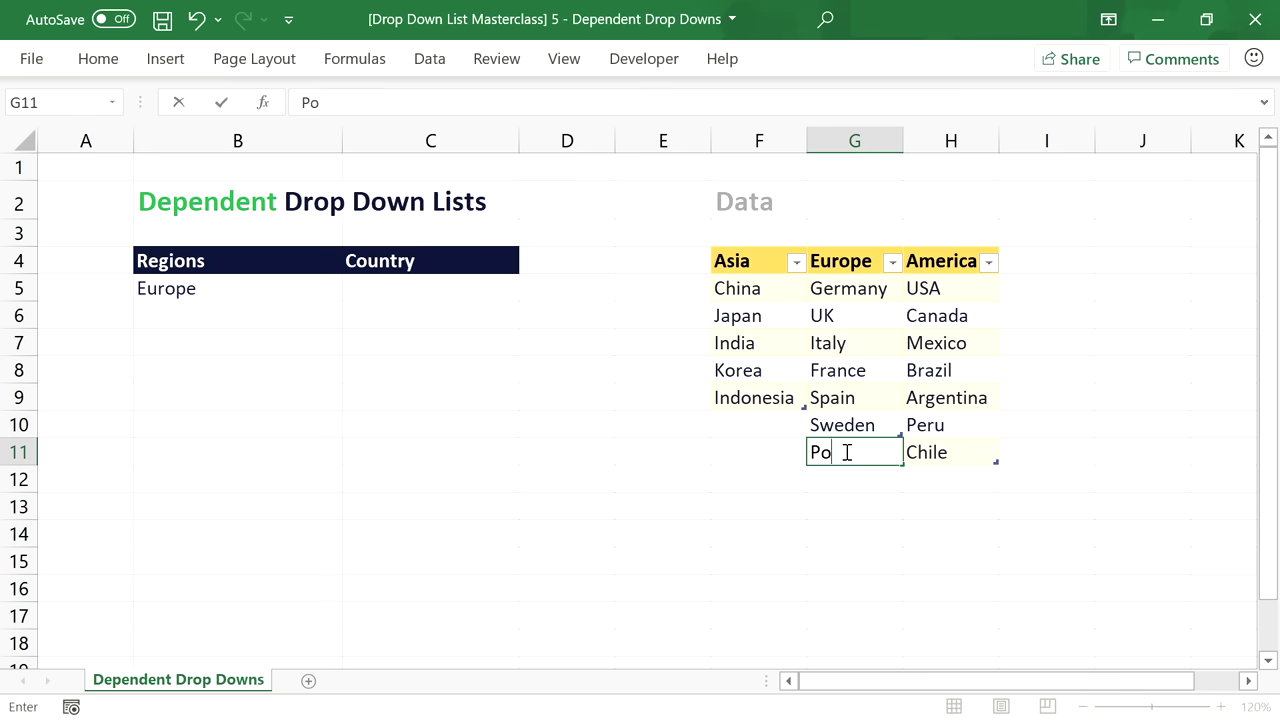
key("Return")
left_click(415, 298)
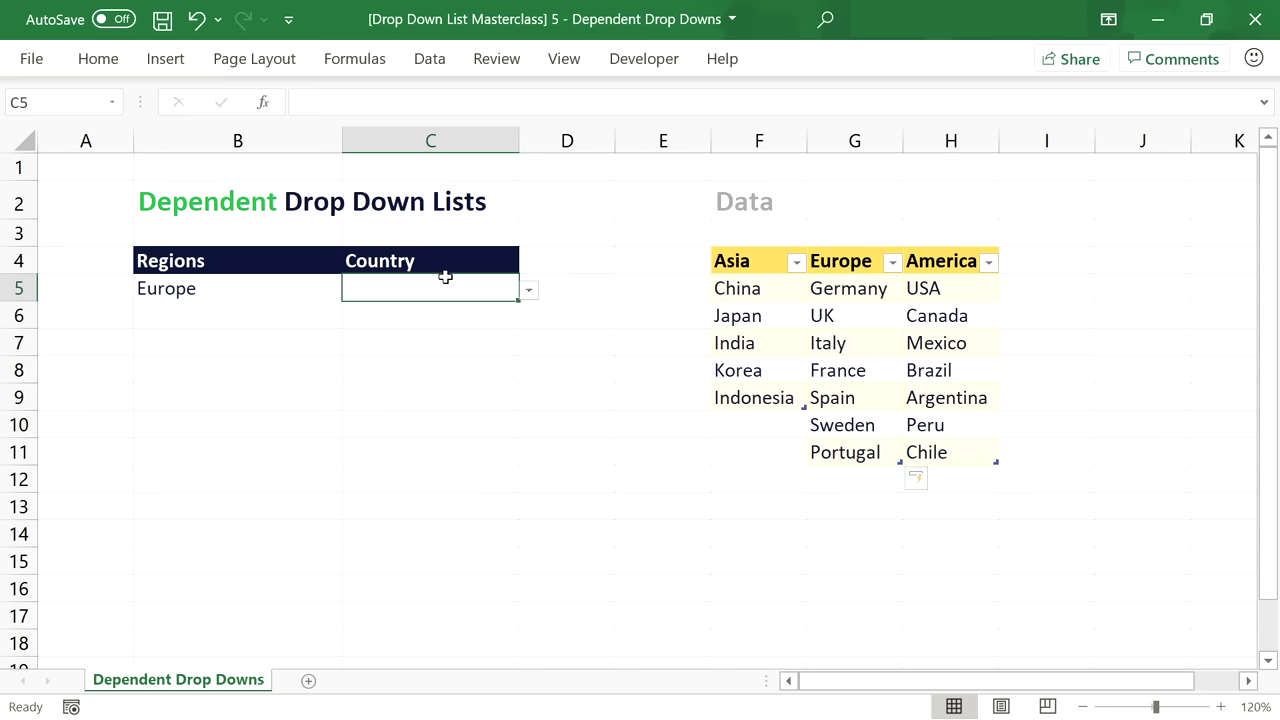
left_click(528, 291)
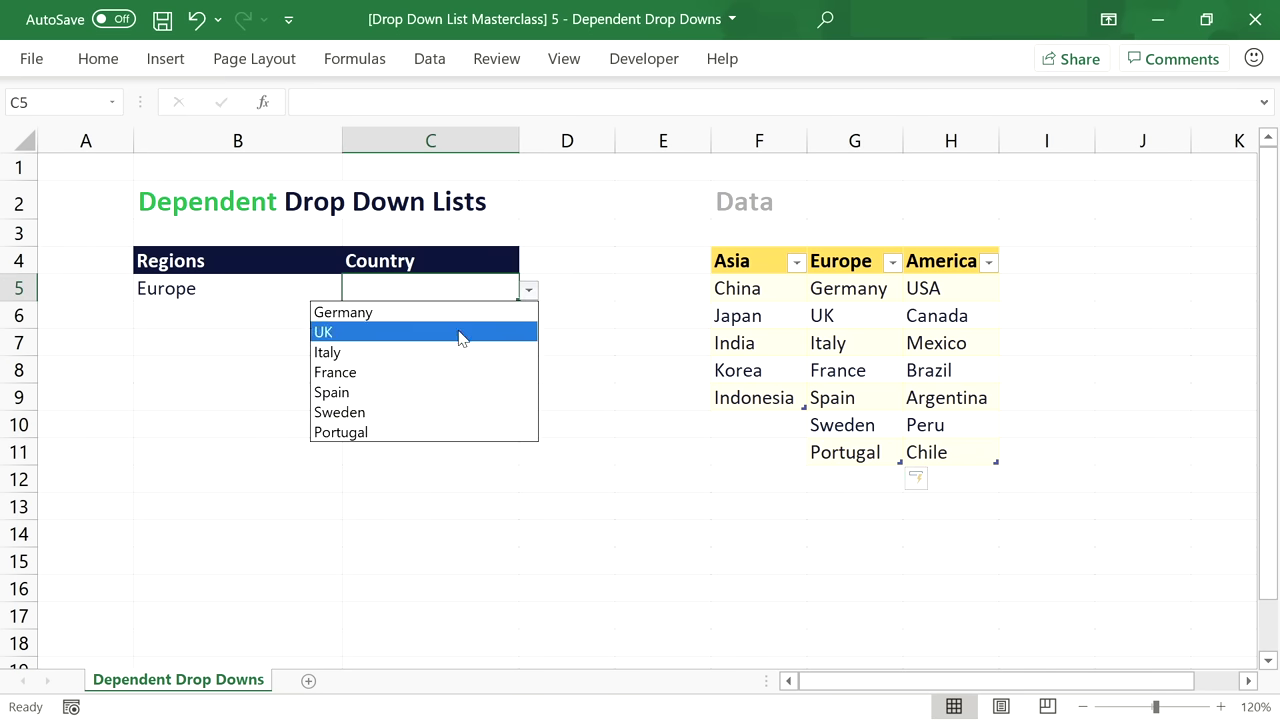
left_click(534, 291)
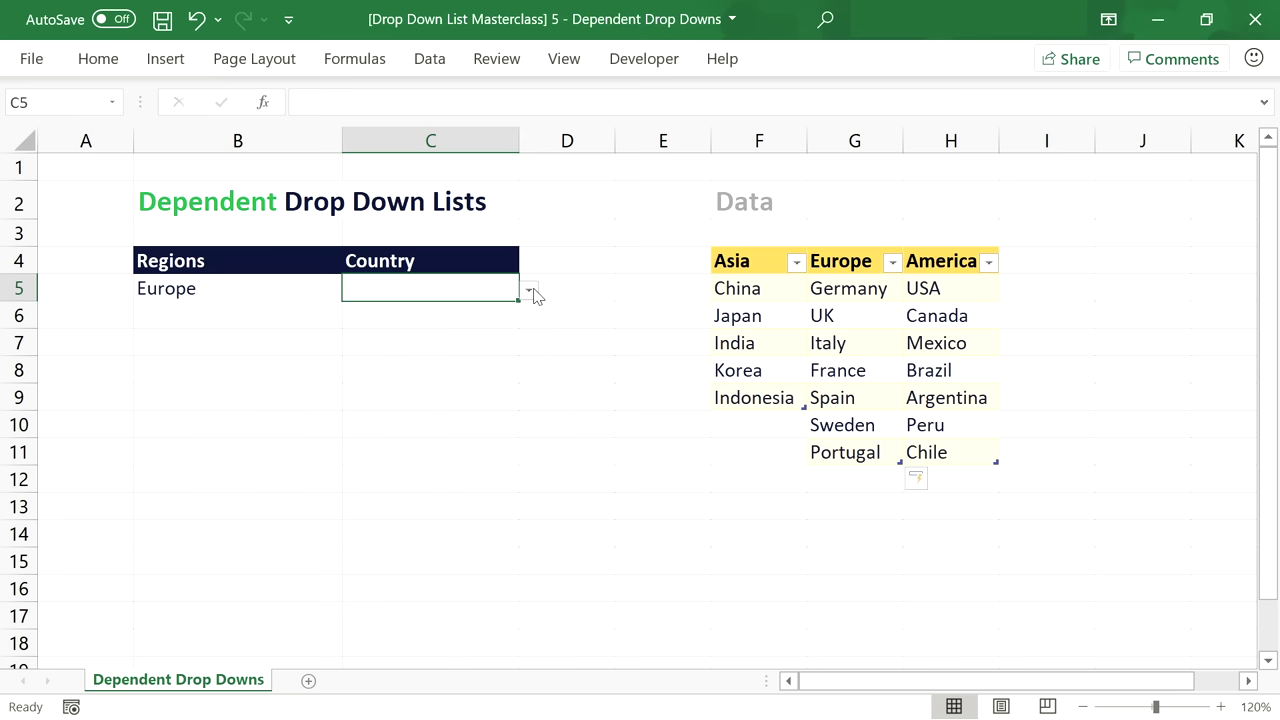
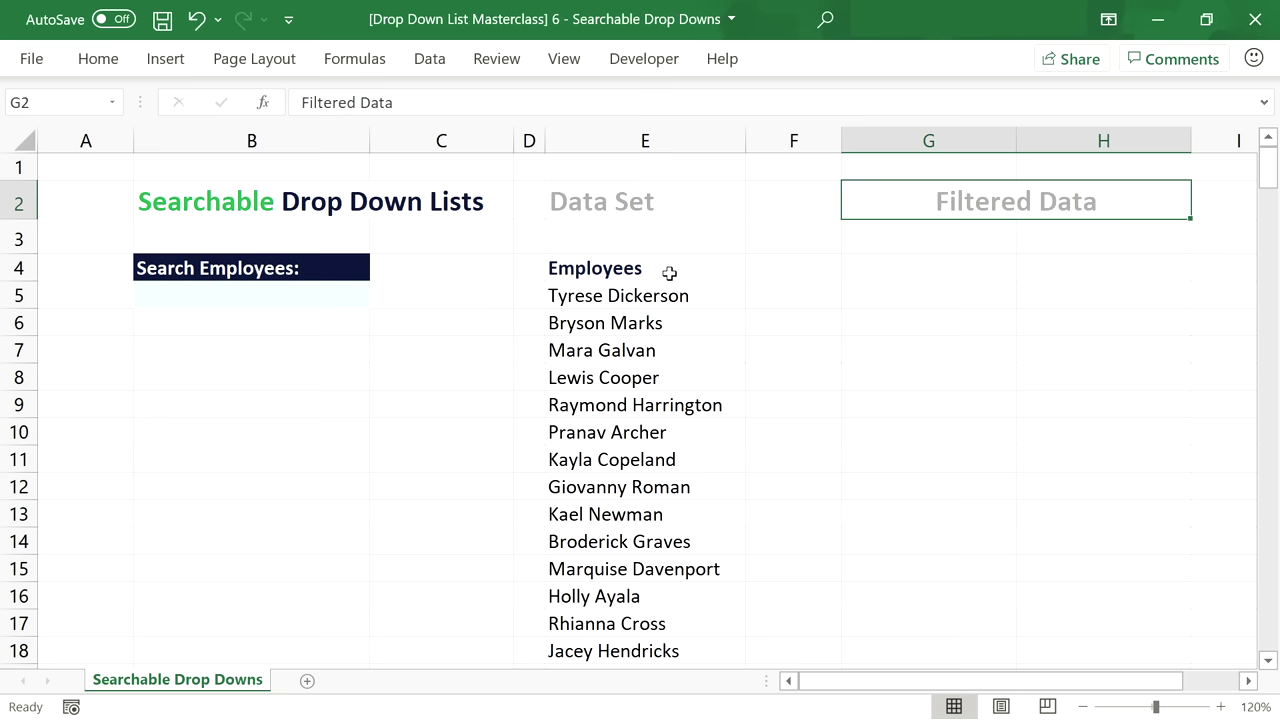
Copy the Employees header to G4 and relabel it 'Office 365'.
left_click(669, 273)
key("ctrl+c")
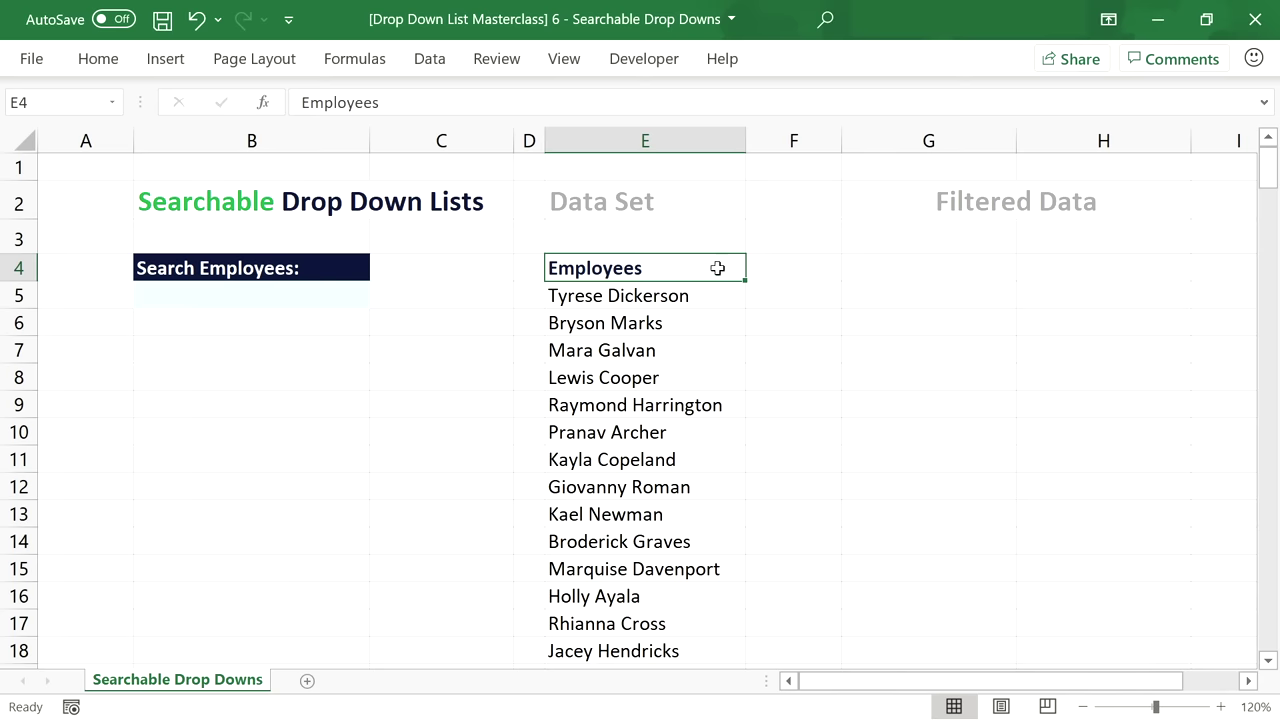
left_click(886, 266)
key("ctrl+v")
key("Escape")
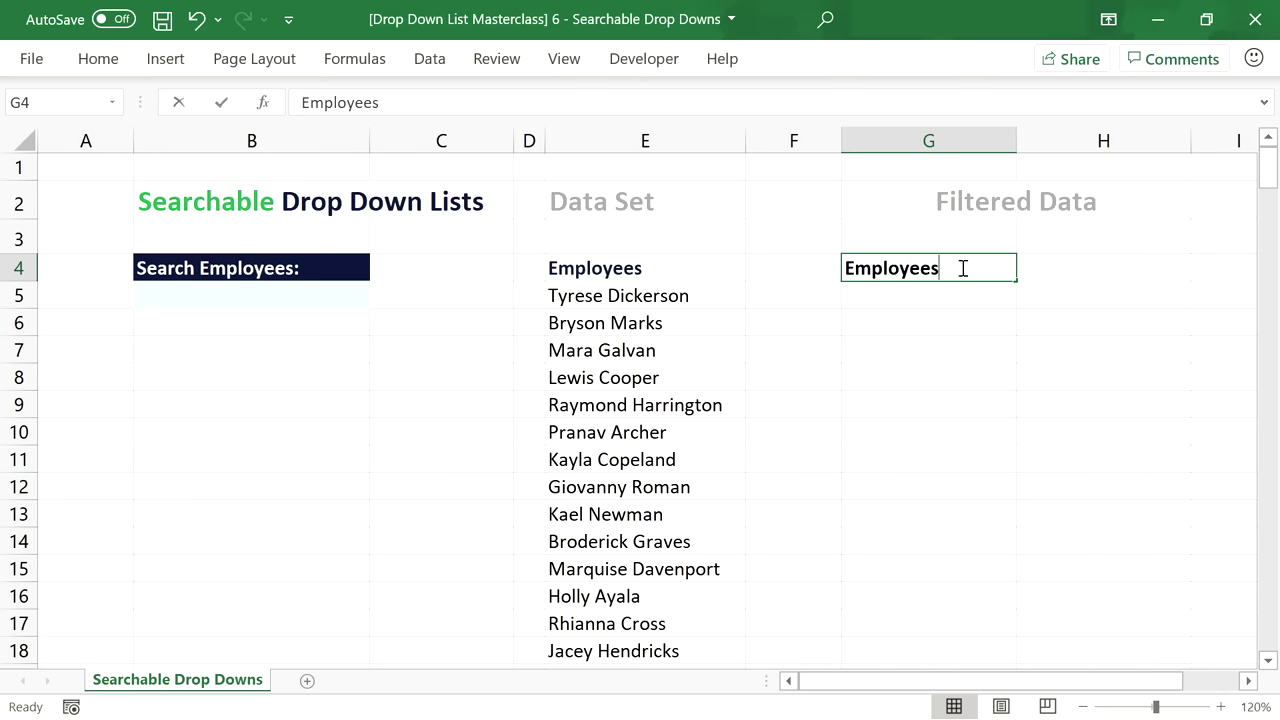
double_click(963, 269)
left_click_drag(963, 269, 820, 268)
type("Office 365")
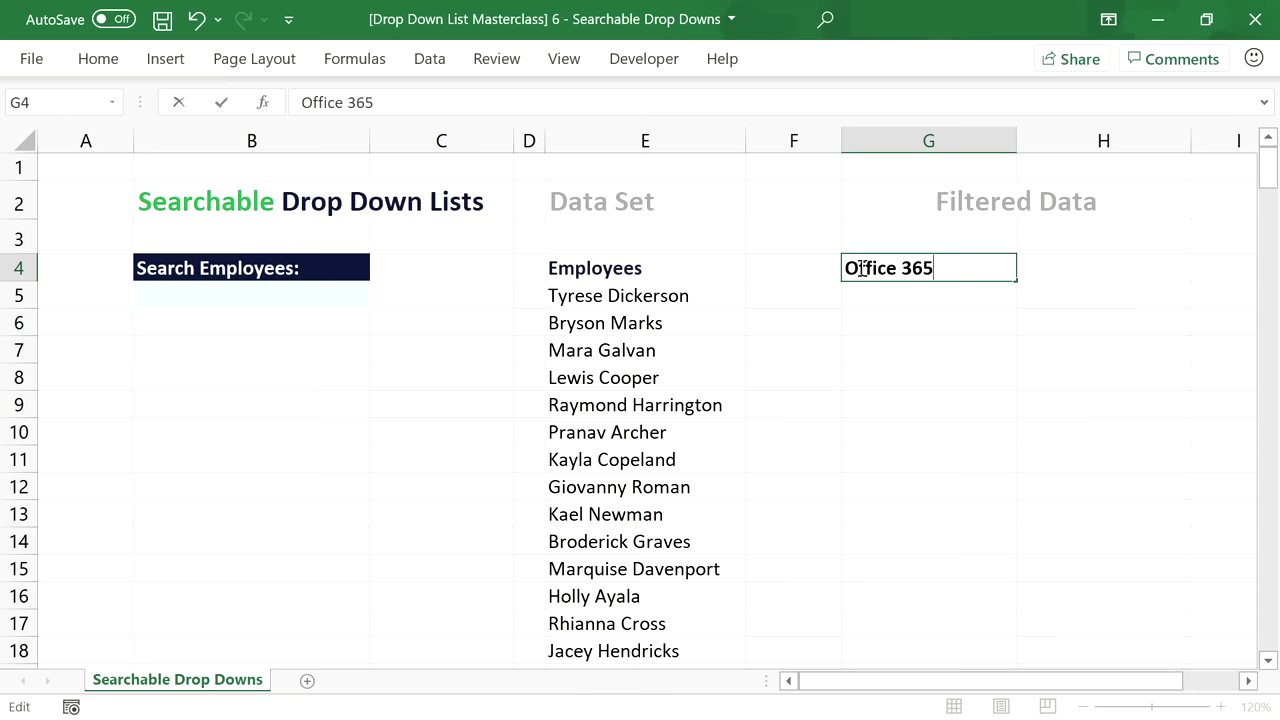
left_click(945, 352)
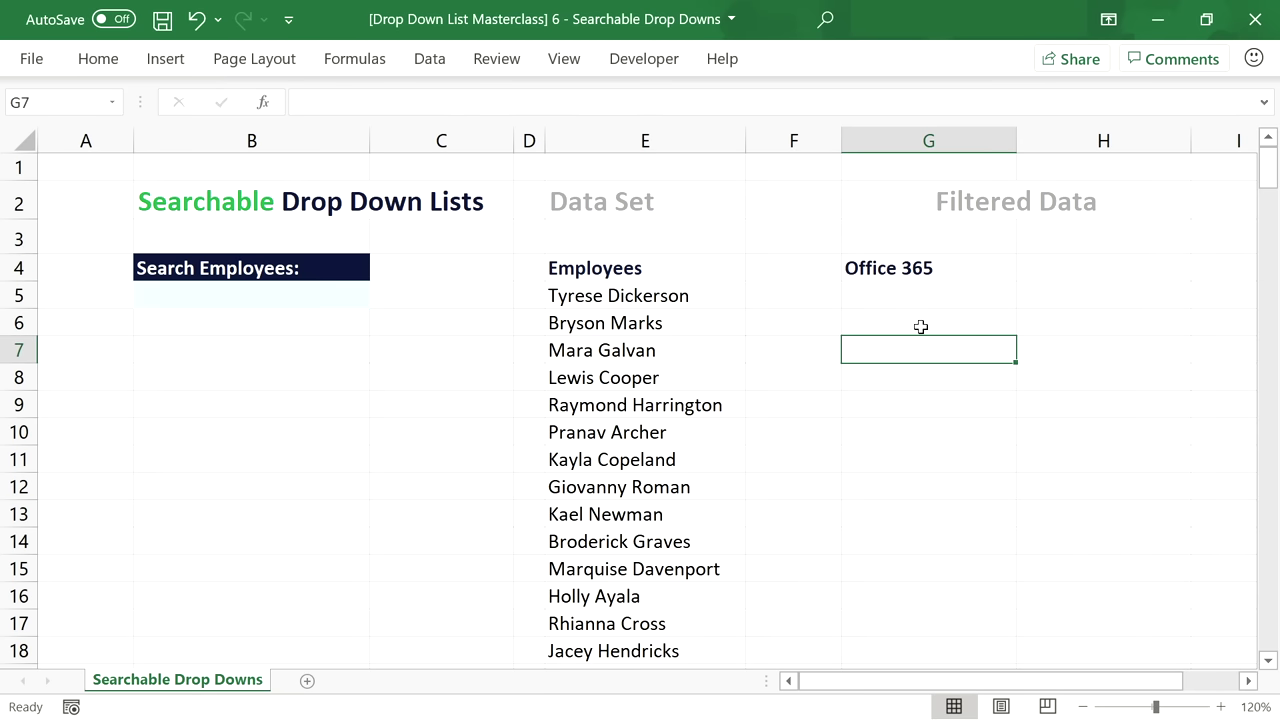
Copy the header to H4 and relabel it 'Older Versions'.
left_click(966, 270)
key("ctrl+c")
left_click(1090, 268)
key("ctrl+v")
key("Escape")
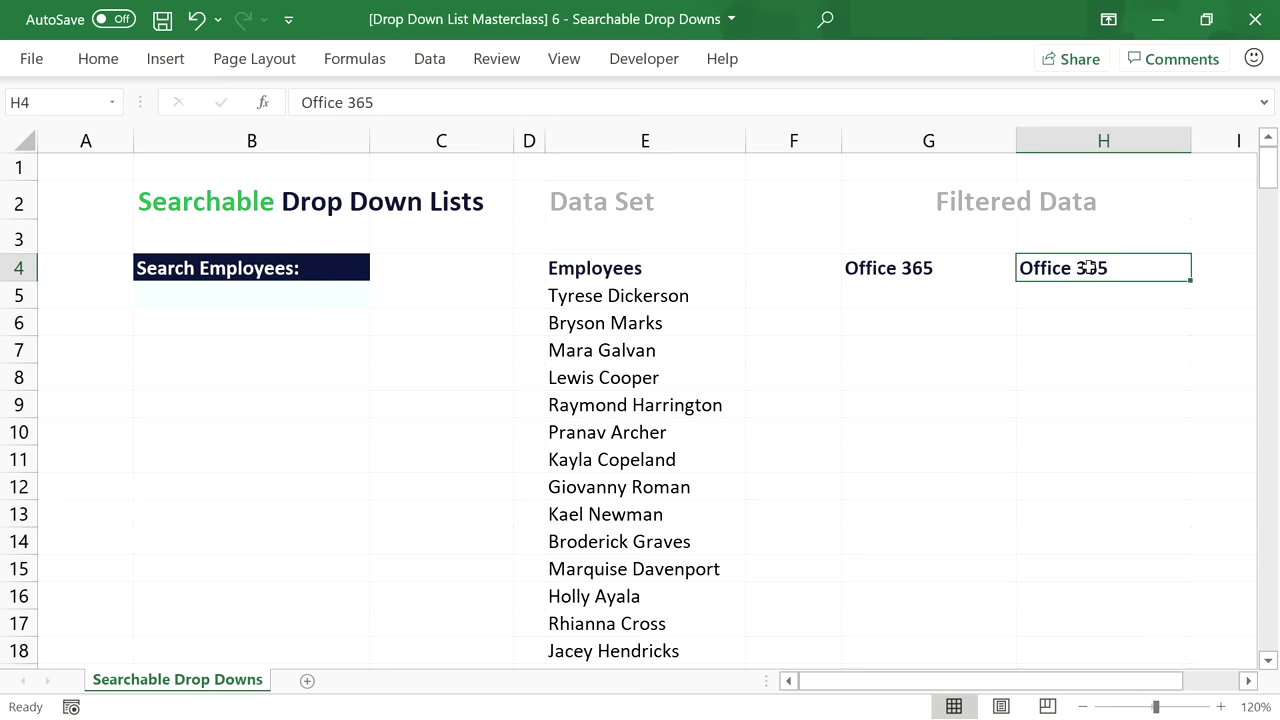
double_click(1090, 268)
left_click_drag(1124, 268, 1020, 268)
type("Ol")
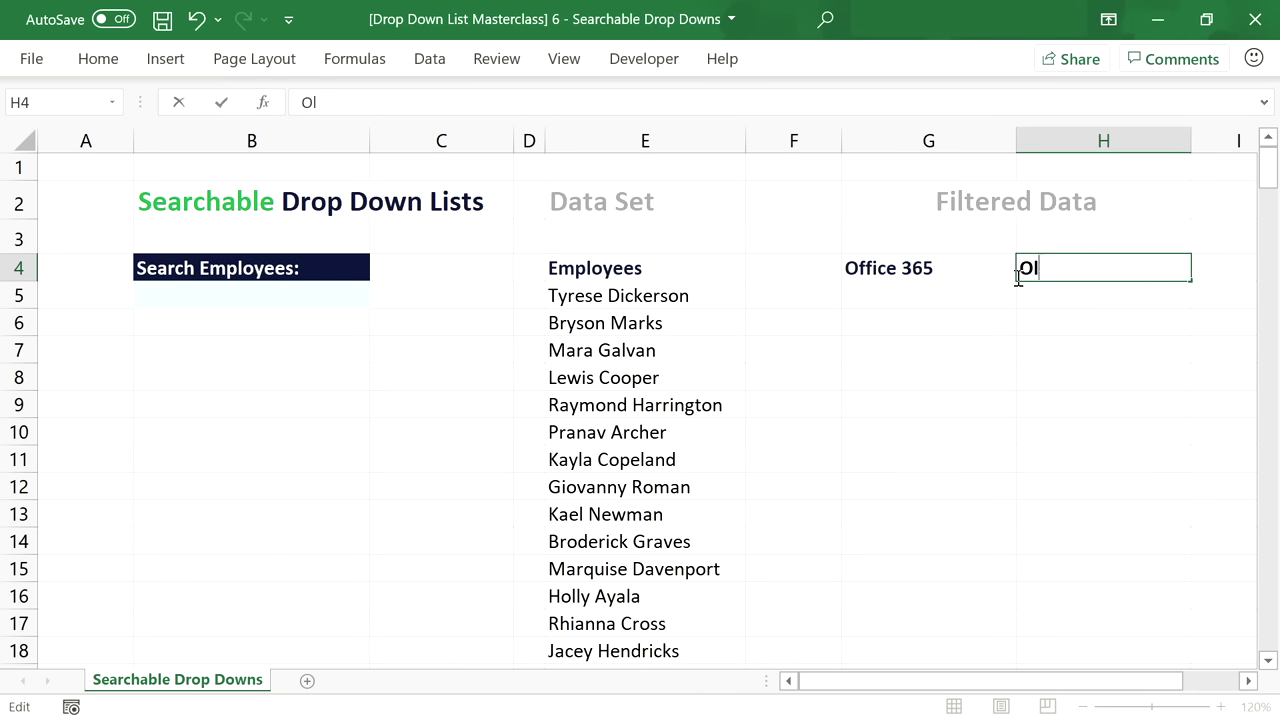
type("der Versions")
key("Return")
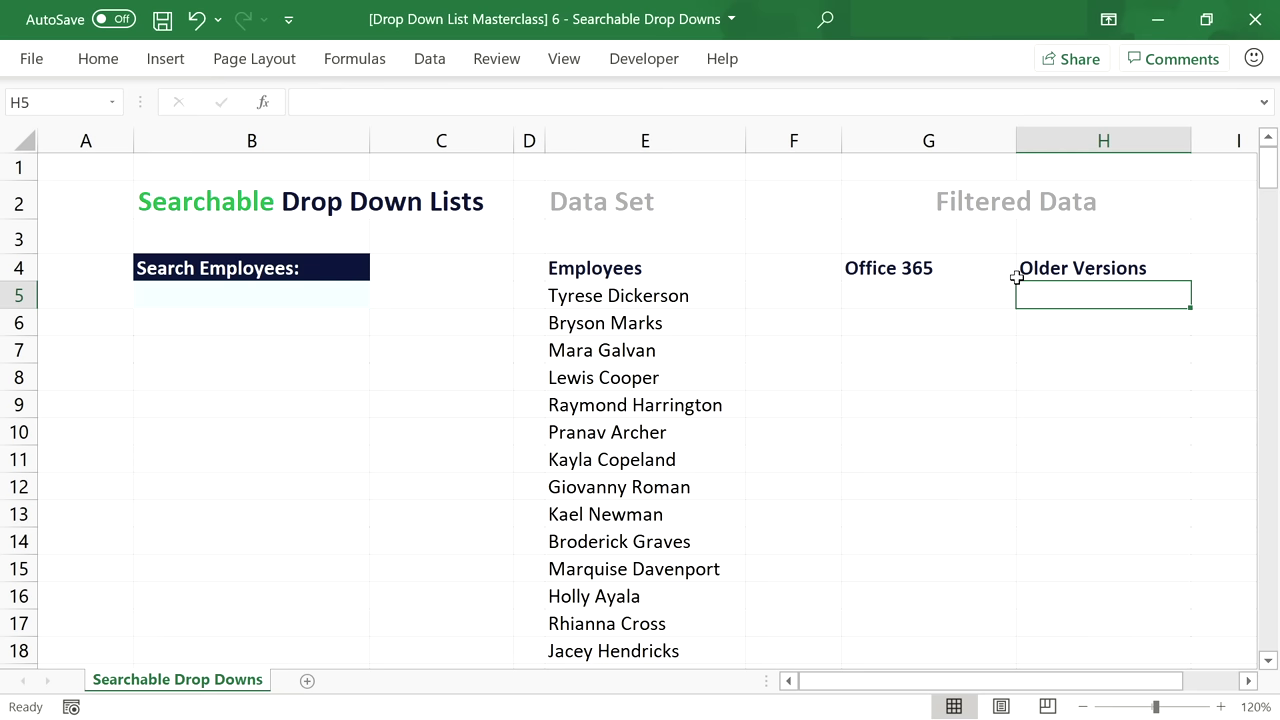
left_click(907, 297)
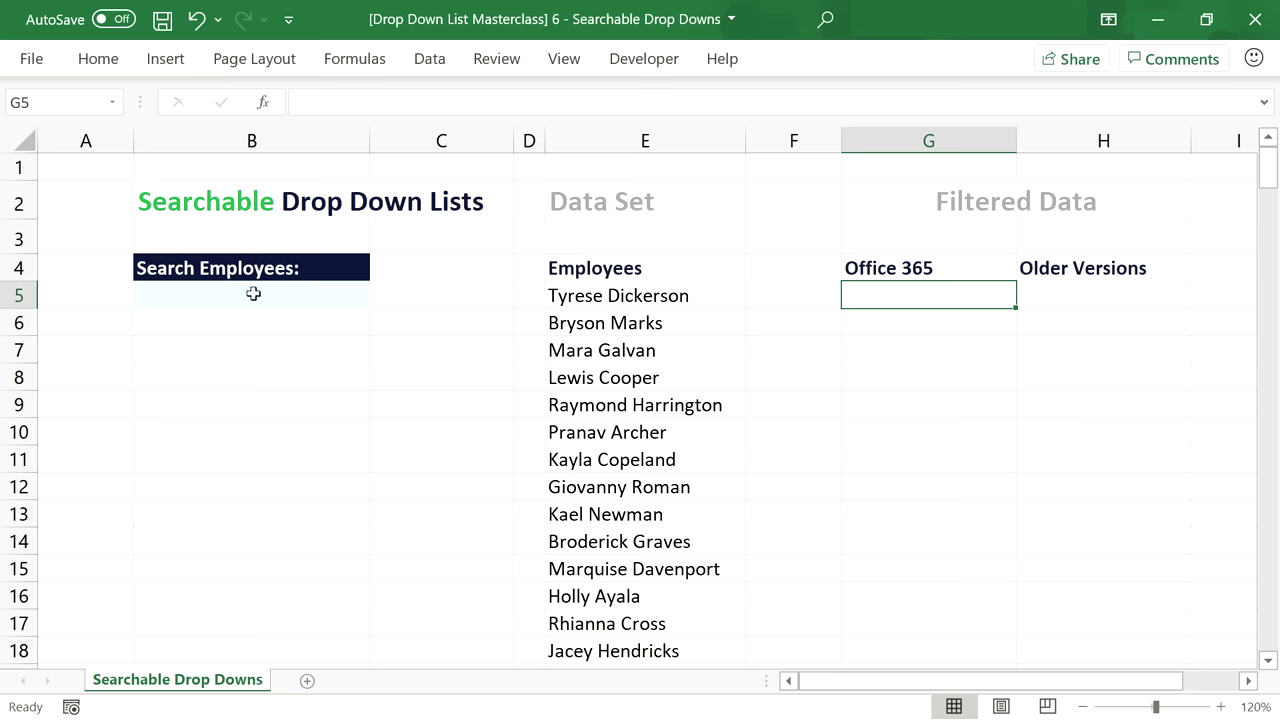
Start a FILTER formula in G5 over the employee range E5:E216.
type("=FILTER(")
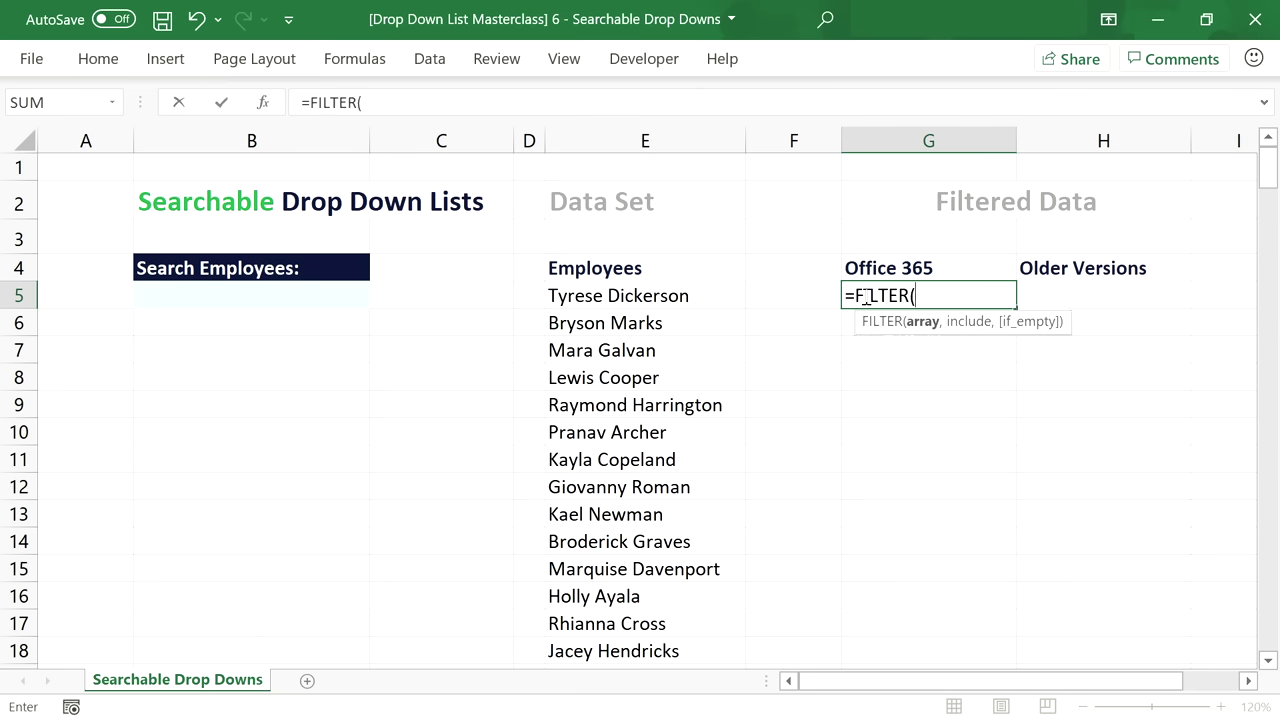
left_click(650, 296)
key("ctrl+shift+Down")
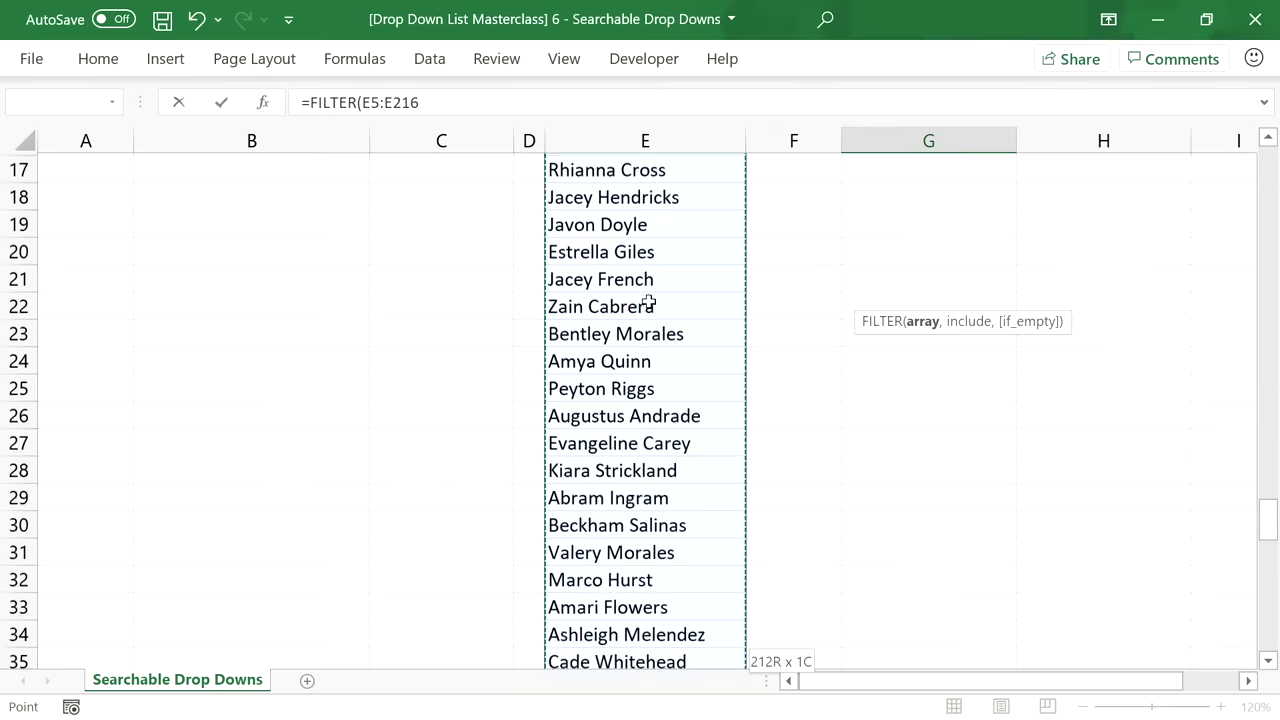
type(",")
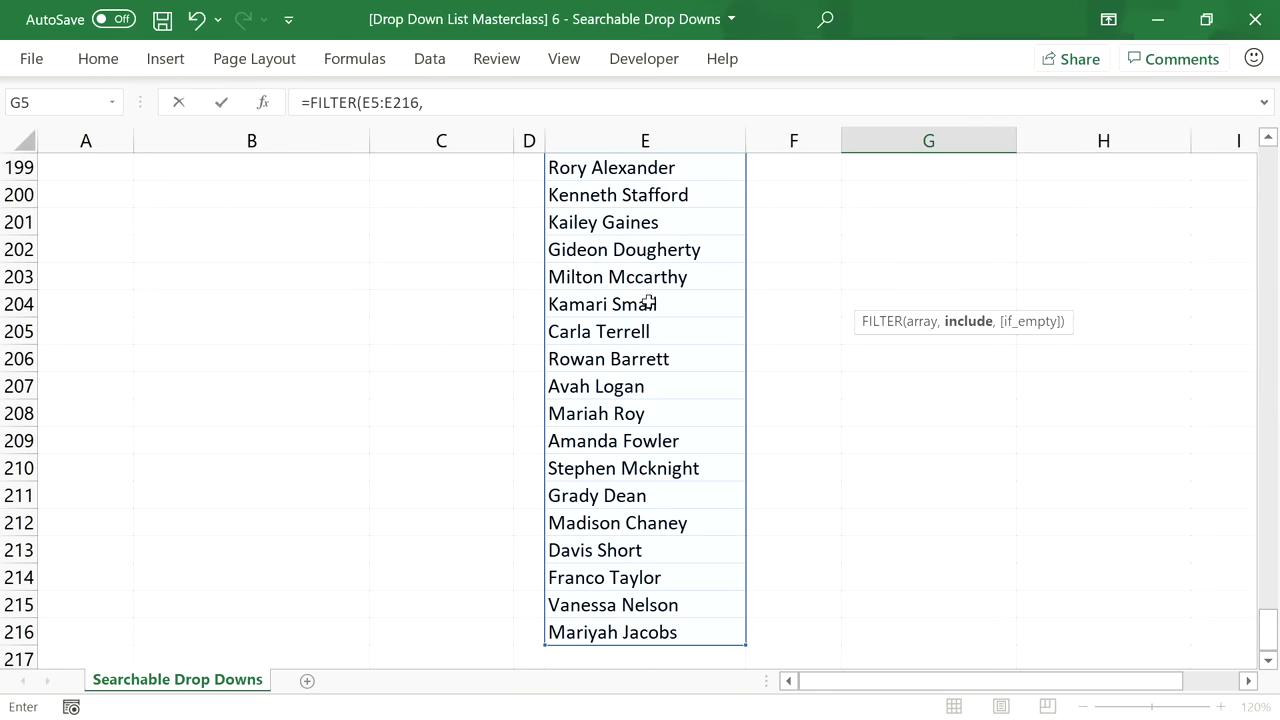
left_click_drag(1268, 632, 1260, 147)
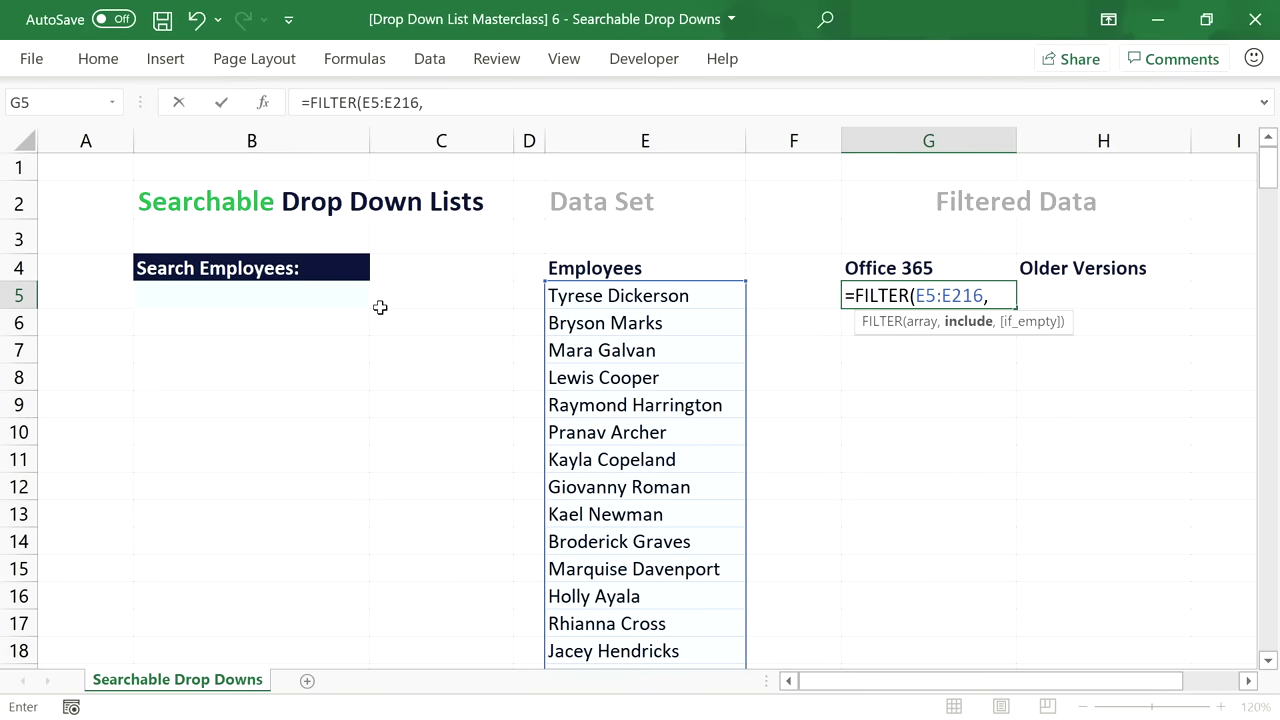
Add the condition B5=E5:E216 and the "No Results" fallback, then enter the formula.
left_click(343, 296)
type("=")
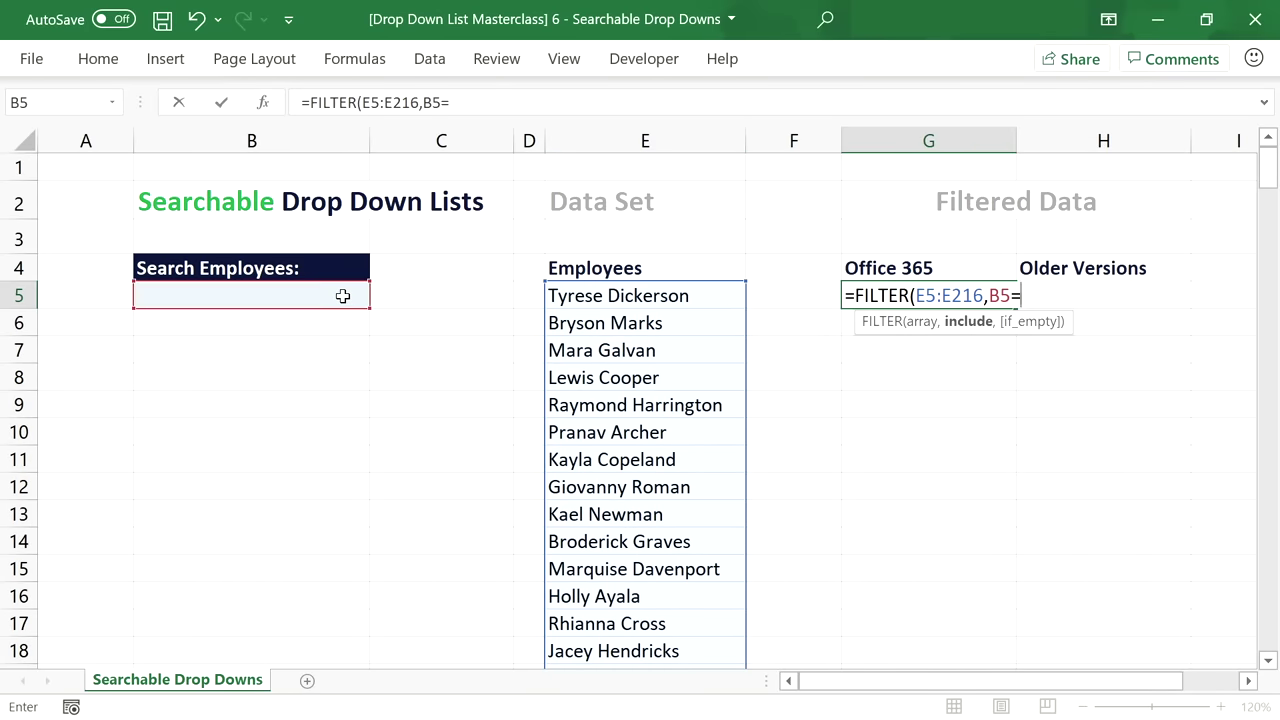
left_click(581, 295)
key("ctrl+shift+Down")
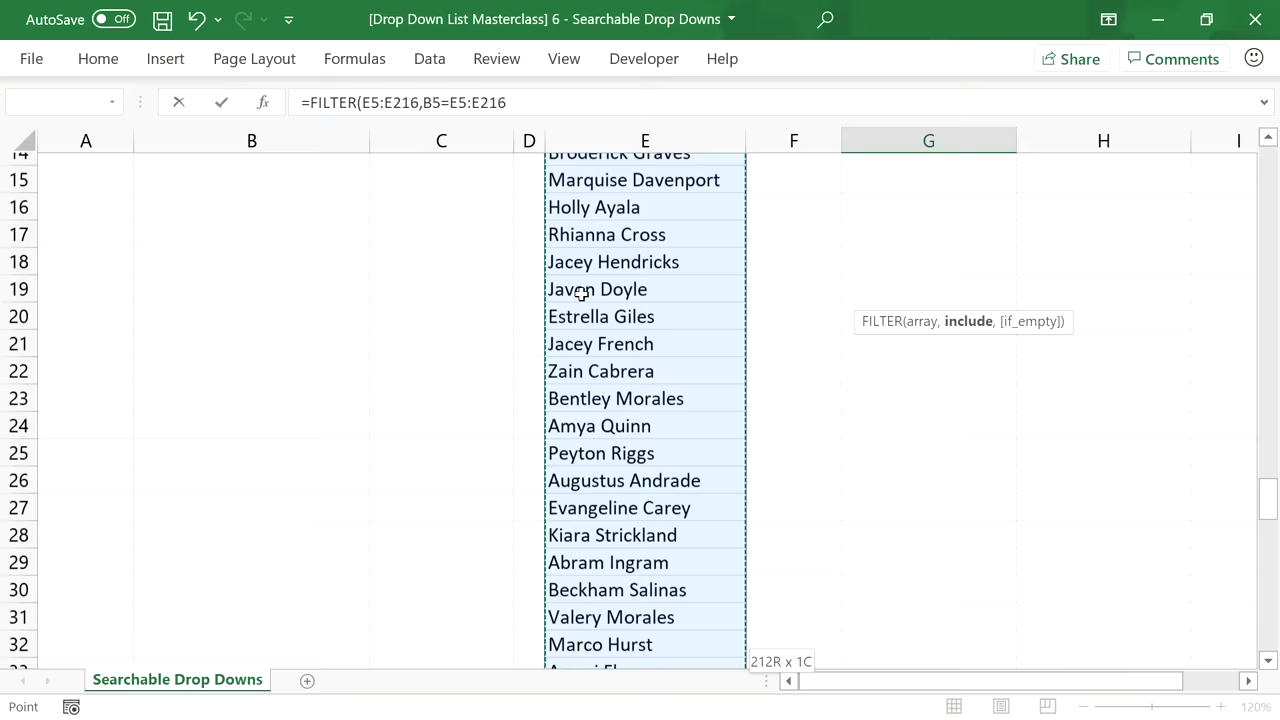
type(",")
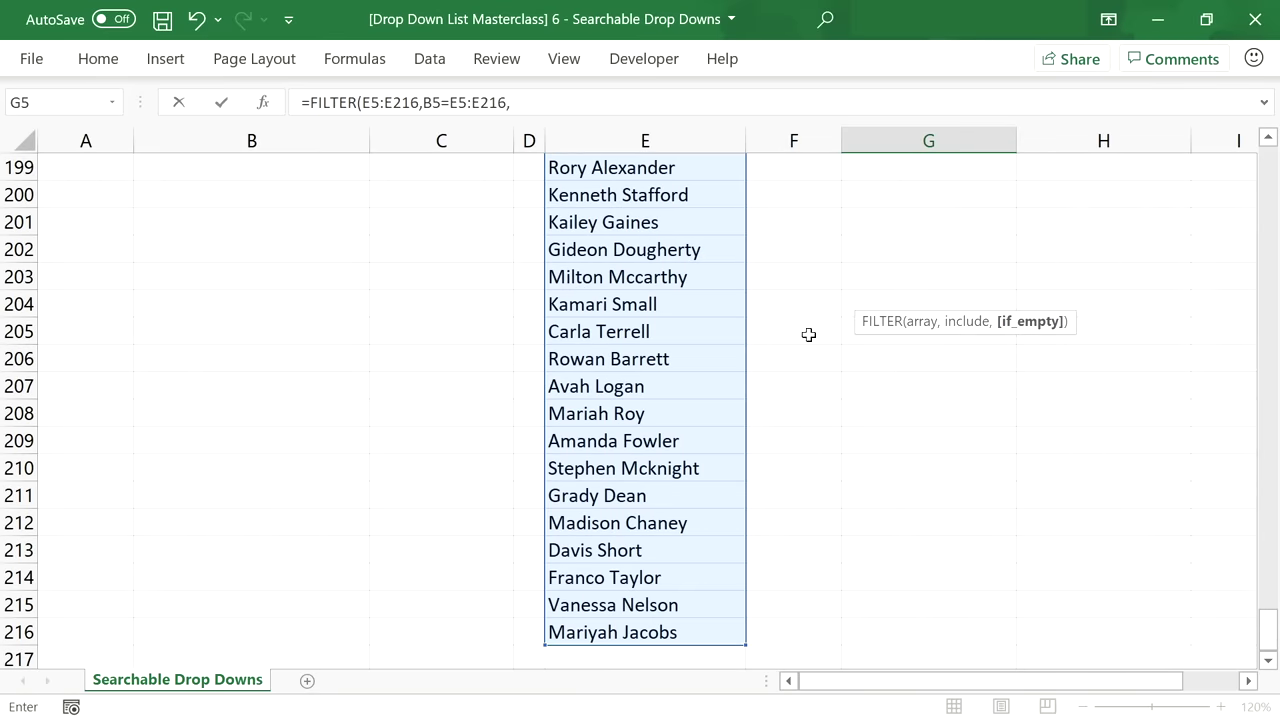
left_click_drag(1270, 640, 1268, 165)
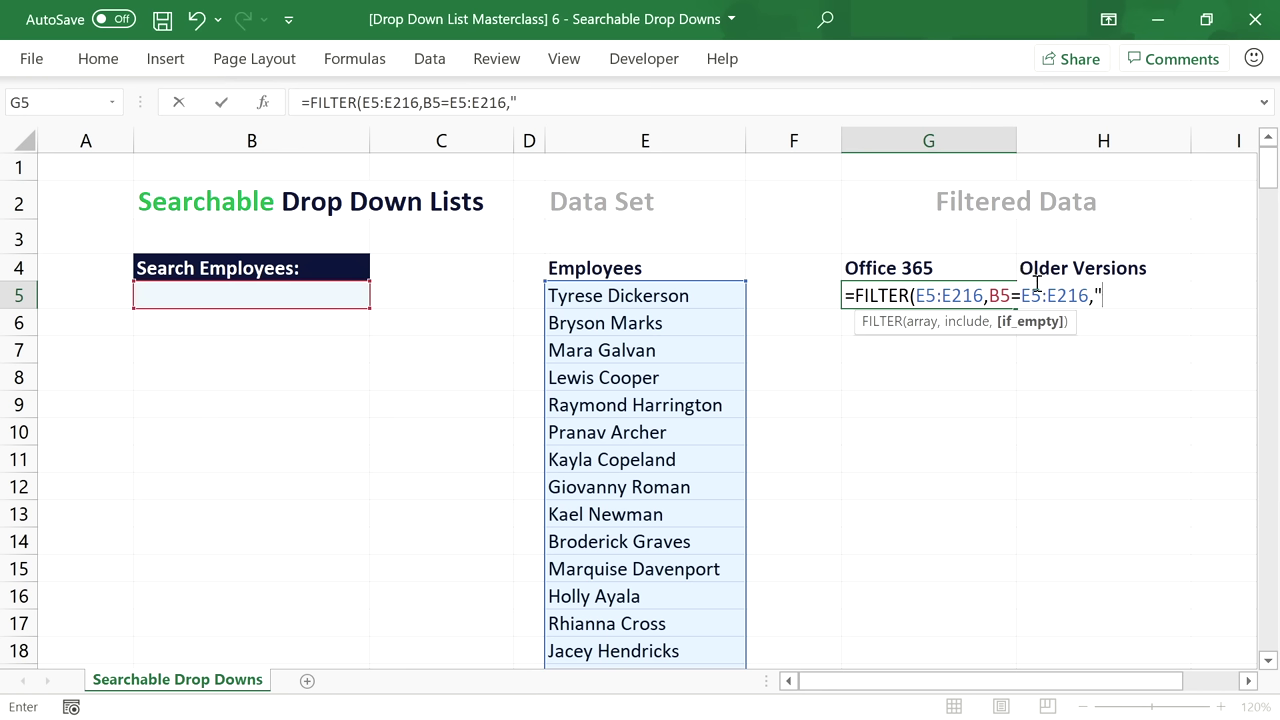
type("\"No Results)")
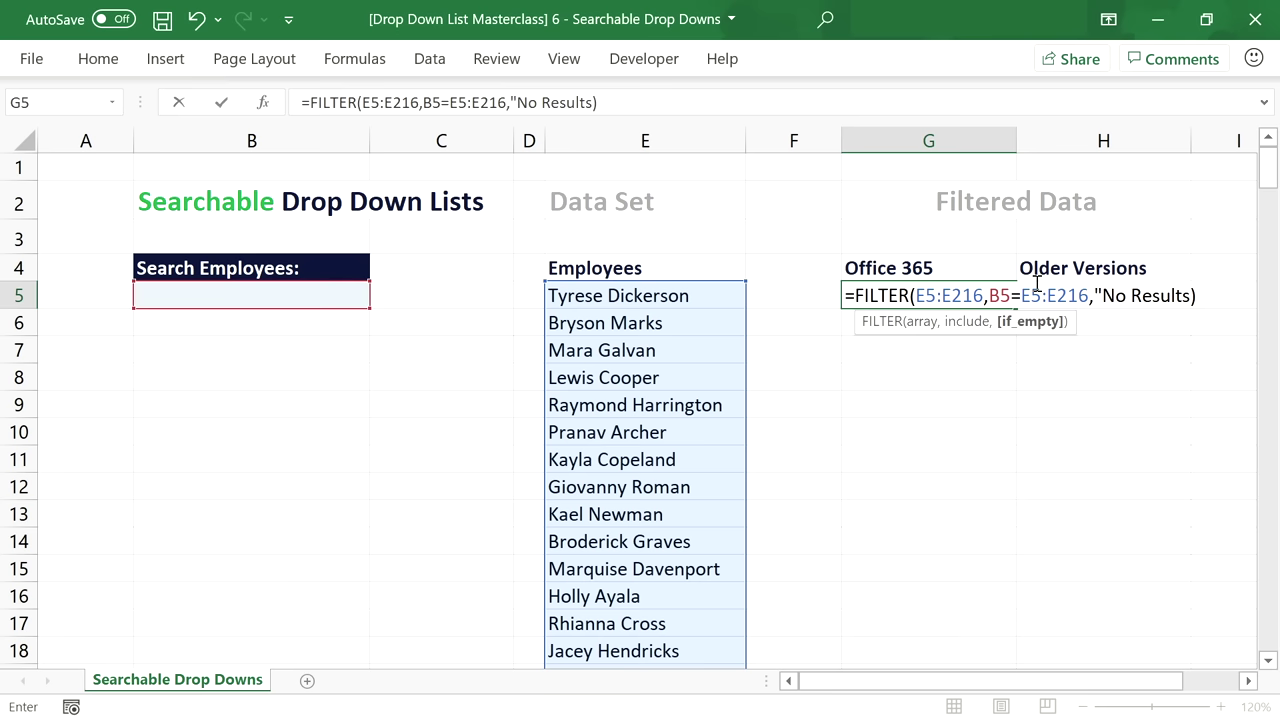
key("BackSpace")
type("\")")
key("Return")
left_click(987, 293)
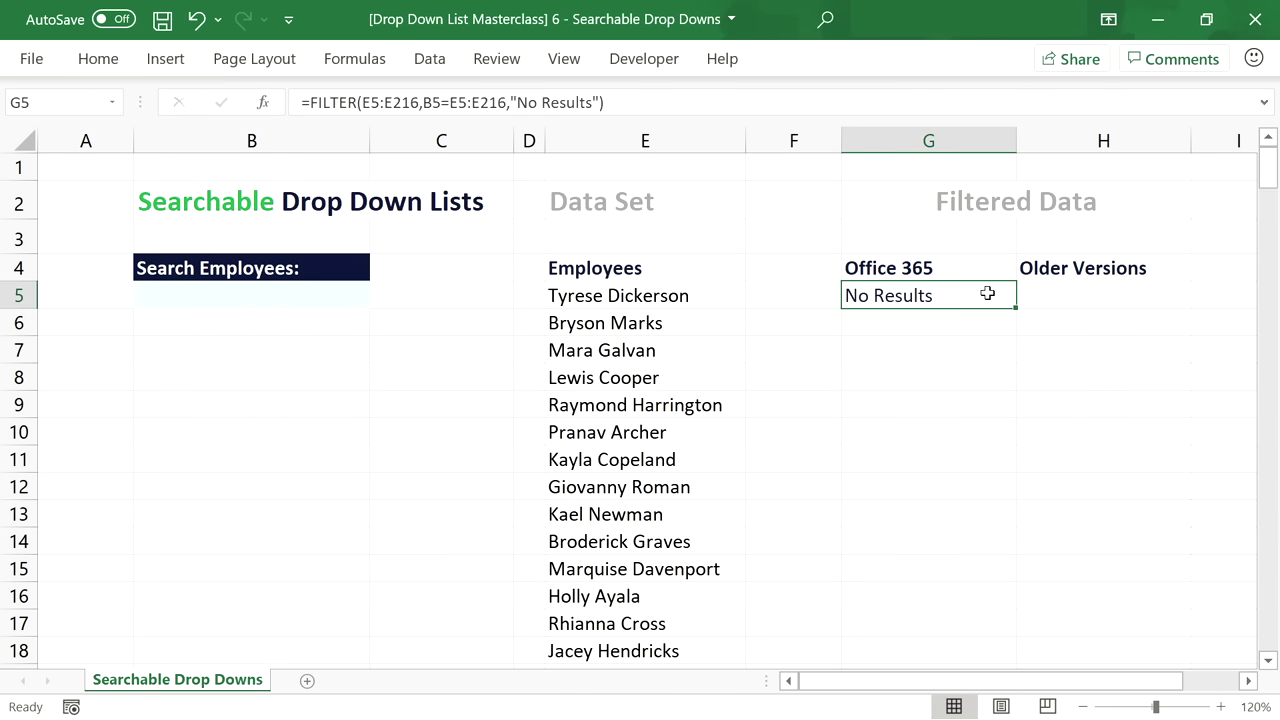
left_click(352, 295)
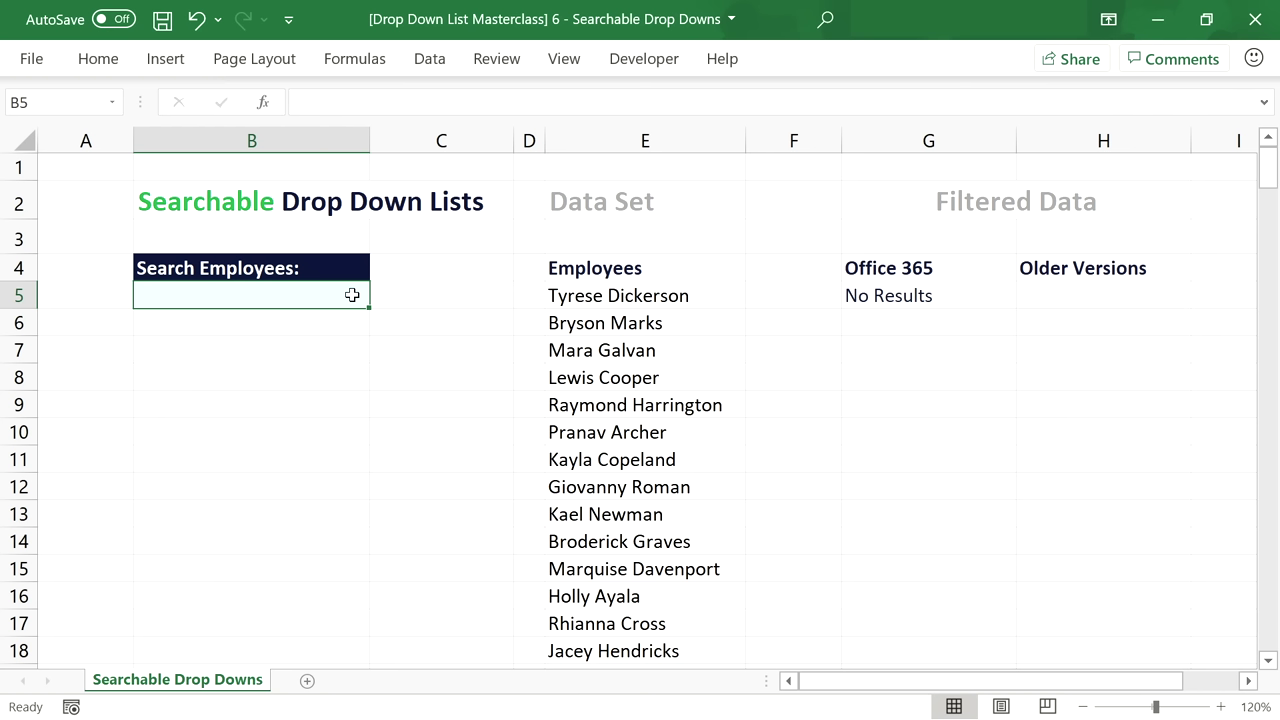
Enter a full employee name (first name and surname) as the B5 search term.
double_click(350, 295)
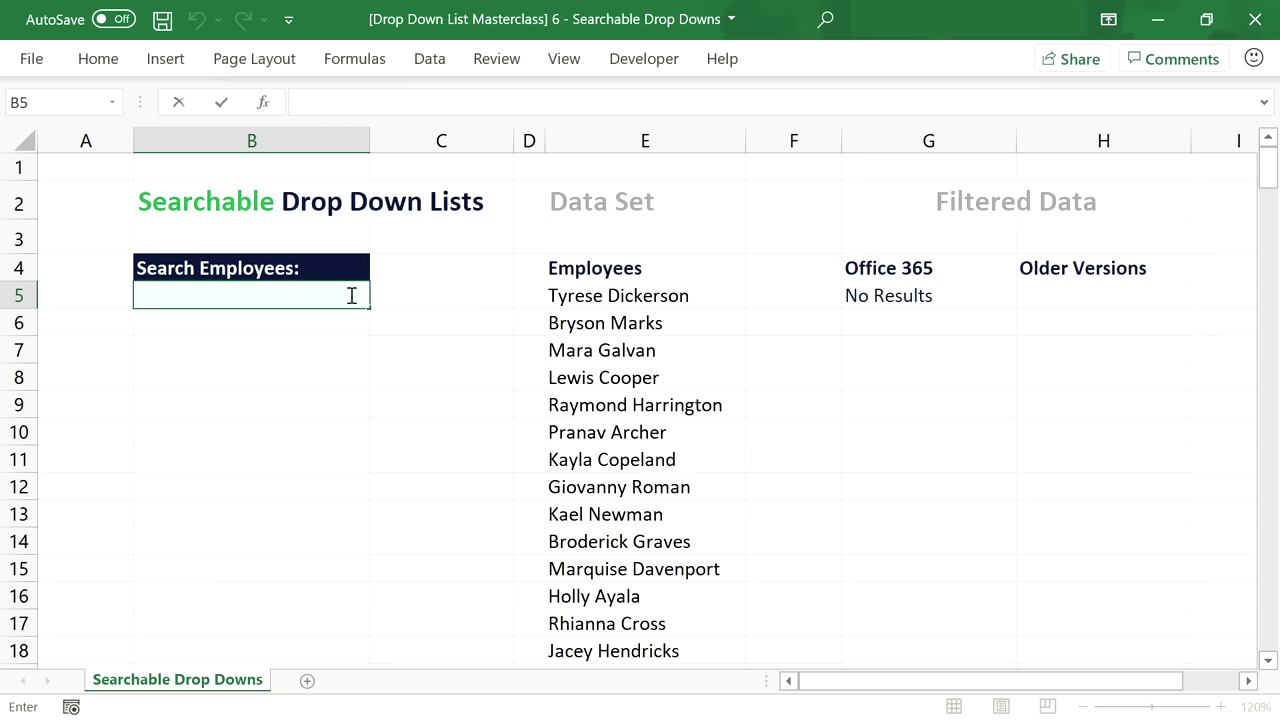
key("Return")
left_click(350, 295)
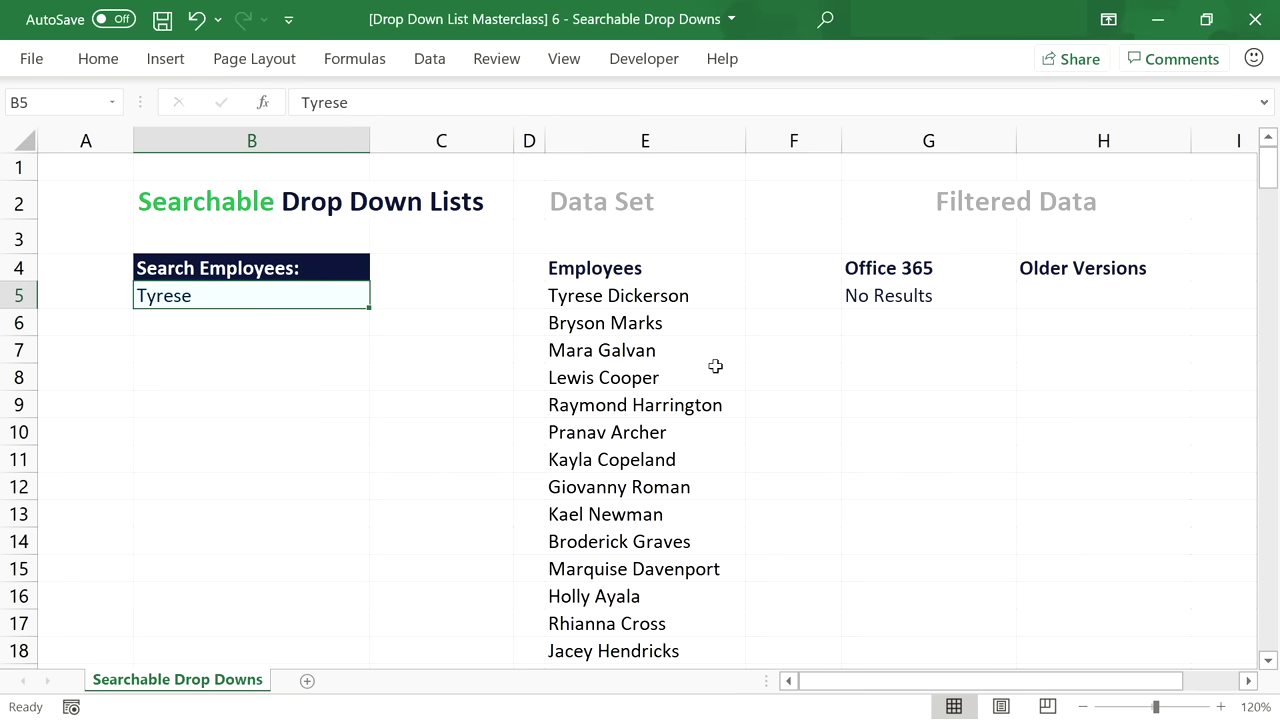
key("F2")
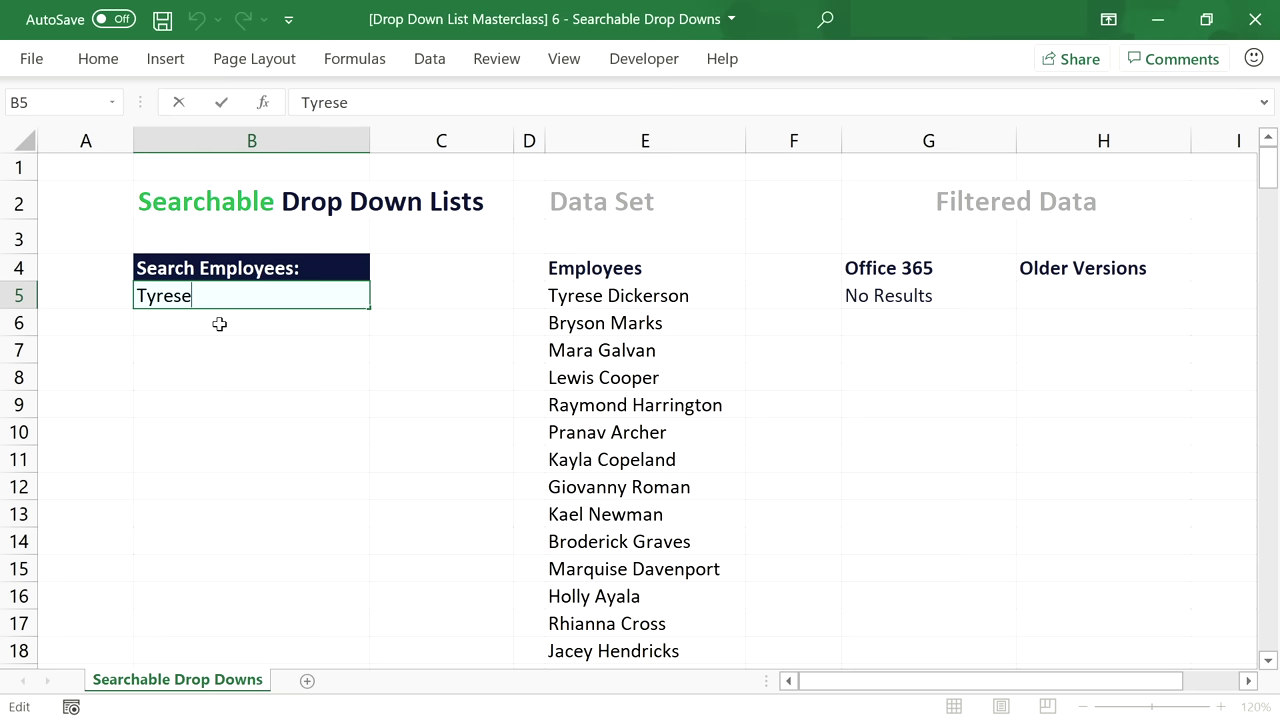
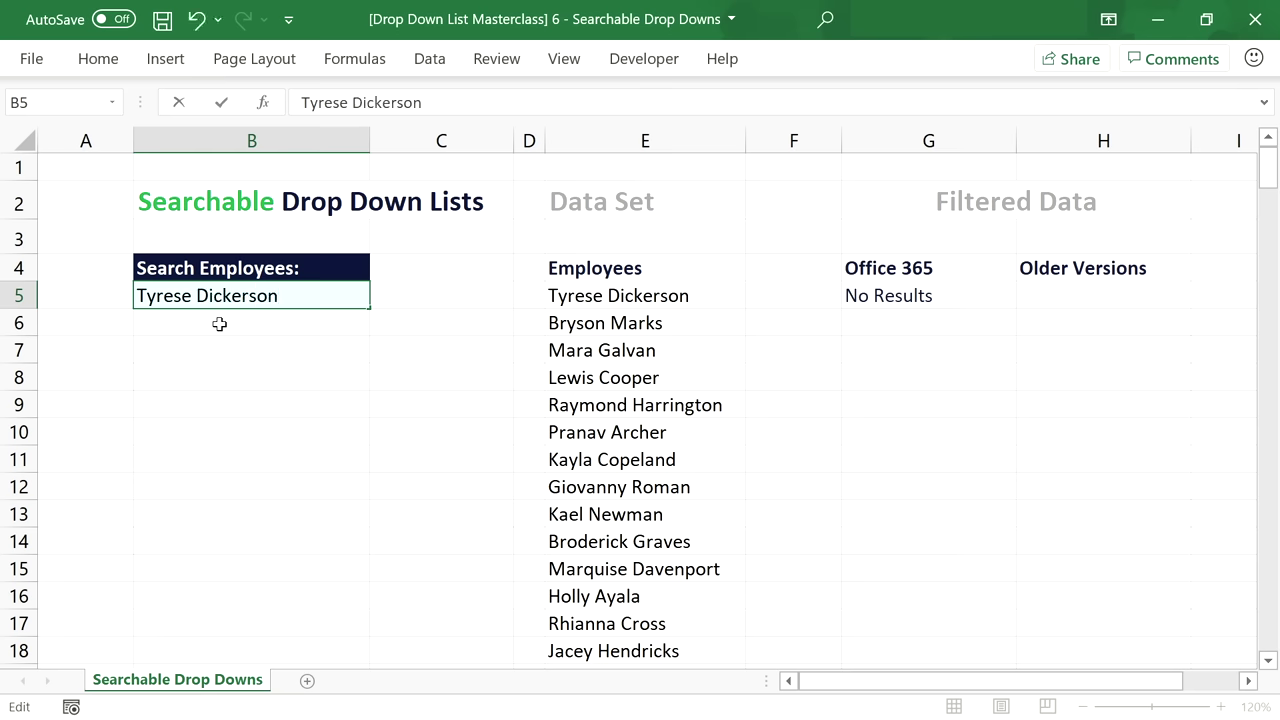
key("Return")
Compare the match against E5, then shorten the B5 search to 'Tyr'.
left_click(232, 297)
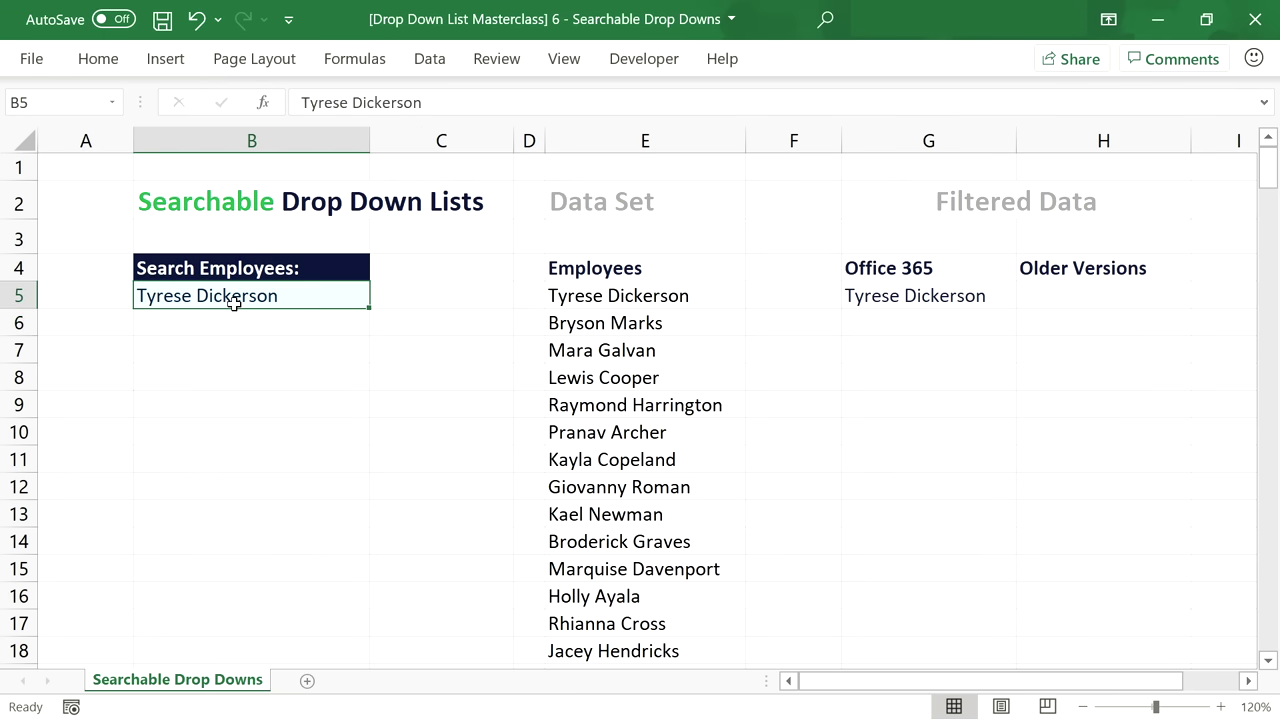
left_click(657, 290)
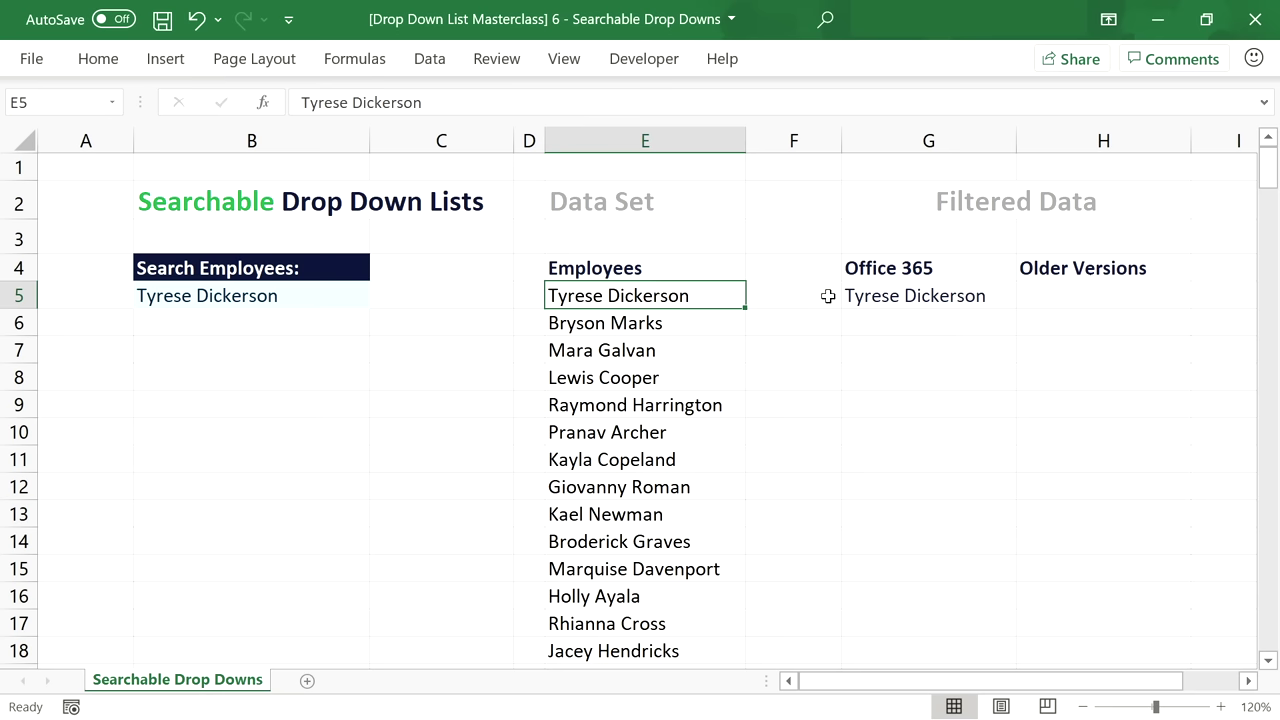
left_click(857, 295)
left_click(266, 290)
double_click(282, 298)
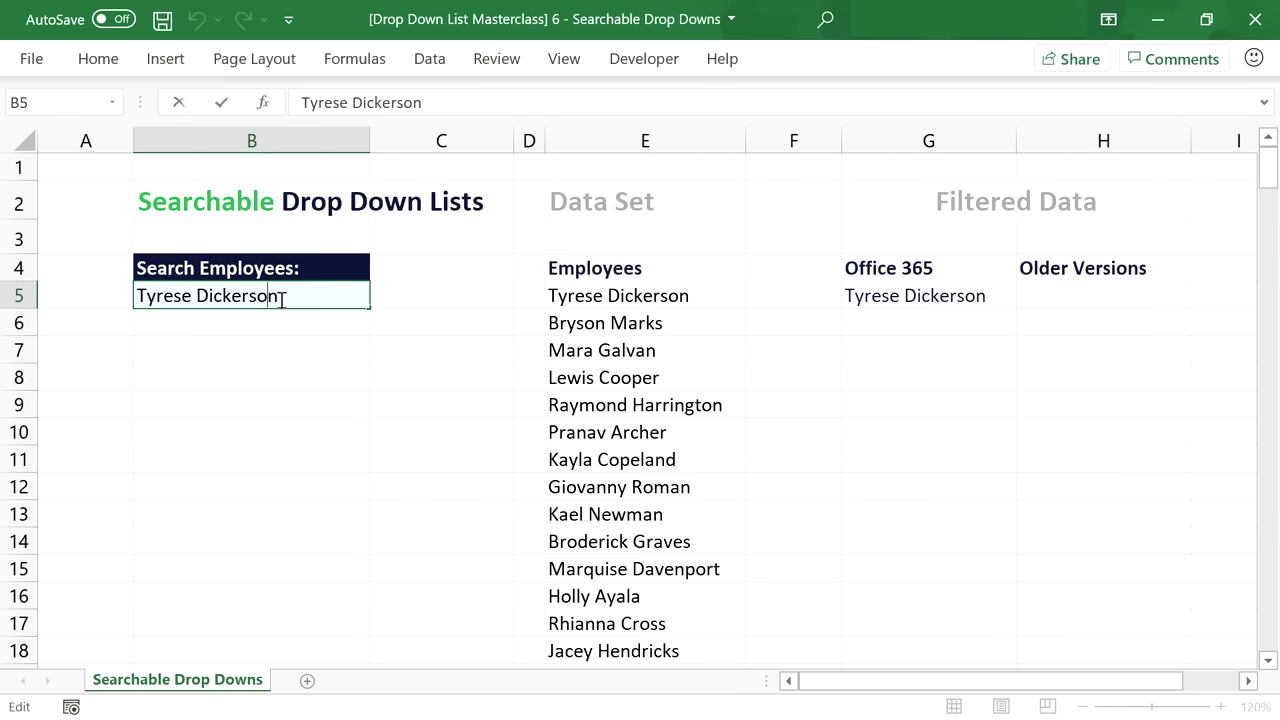
left_click_drag(282, 298, 167, 296)
key("BackSpace")
key("Return")
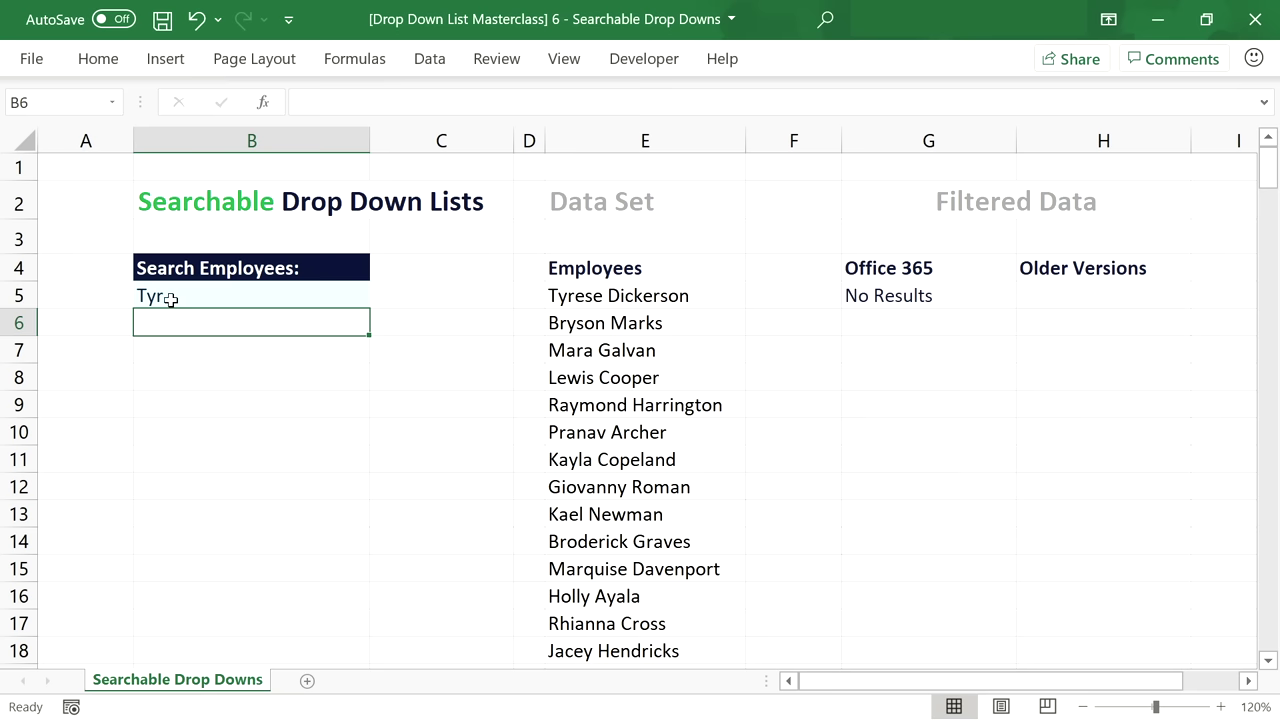
left_click(171, 300)
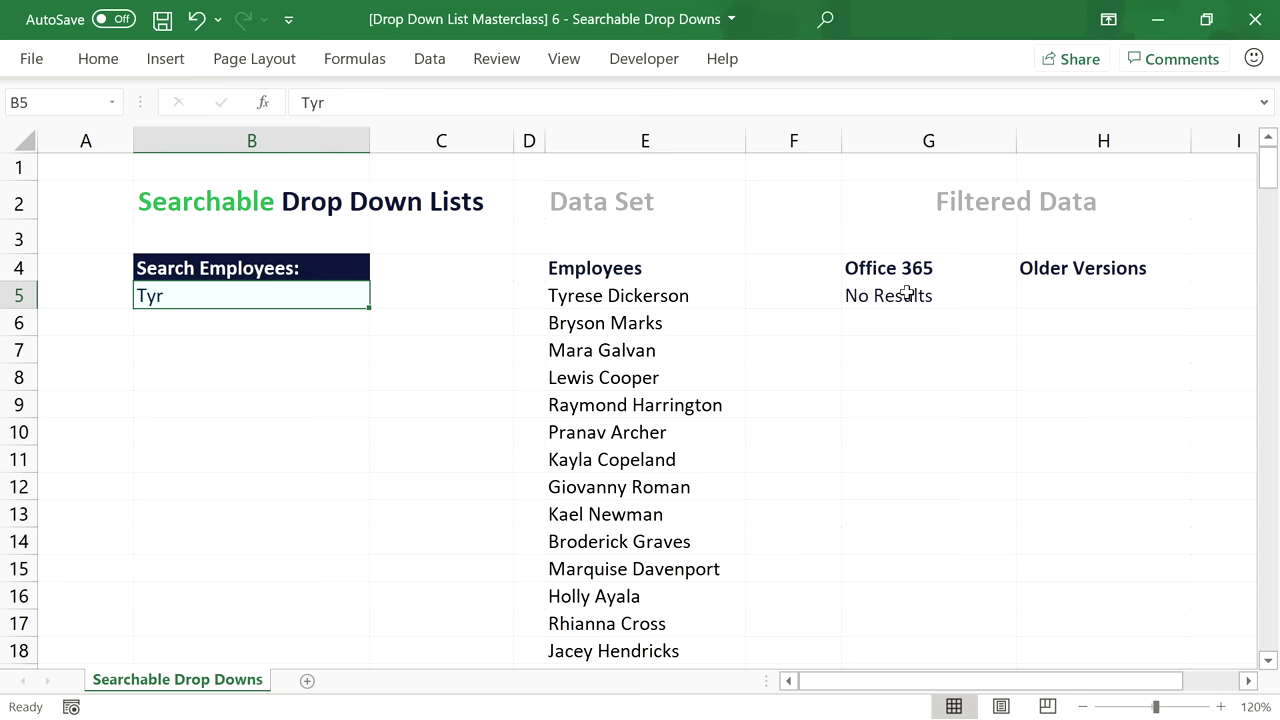
Delete the FILTER formula from G5, leaving it empty.
left_click(853, 292)
left_click_drag(621, 100, 297, 100)
key("Delete")
key("Return")
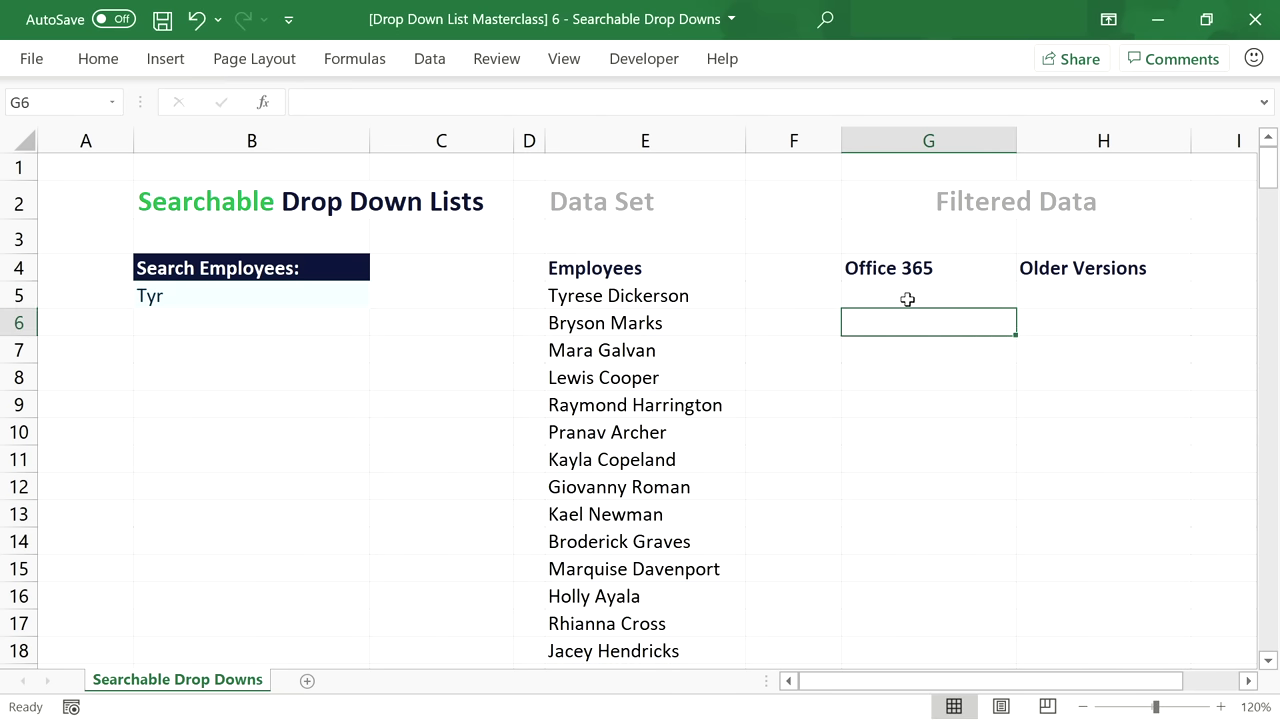
Enter =SEARCH(B5,E5:E216) in G5.
left_click(908, 295)
type("=")
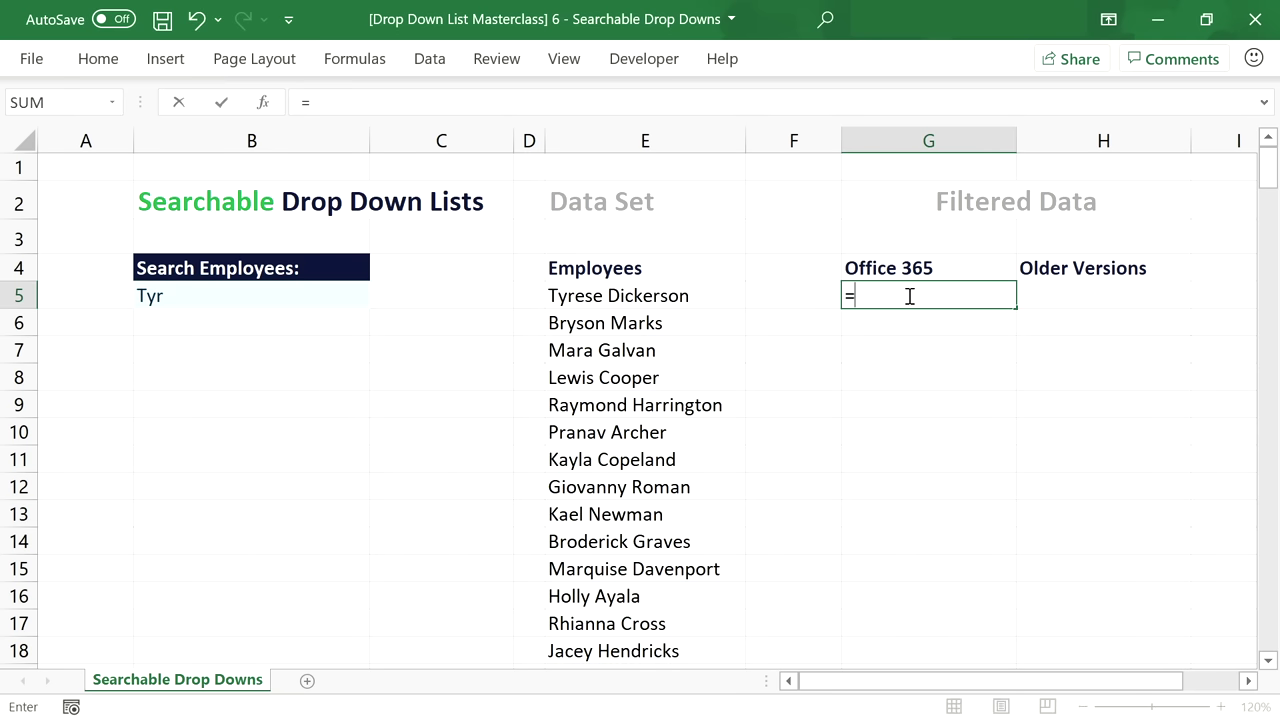
type("SEARCH(")
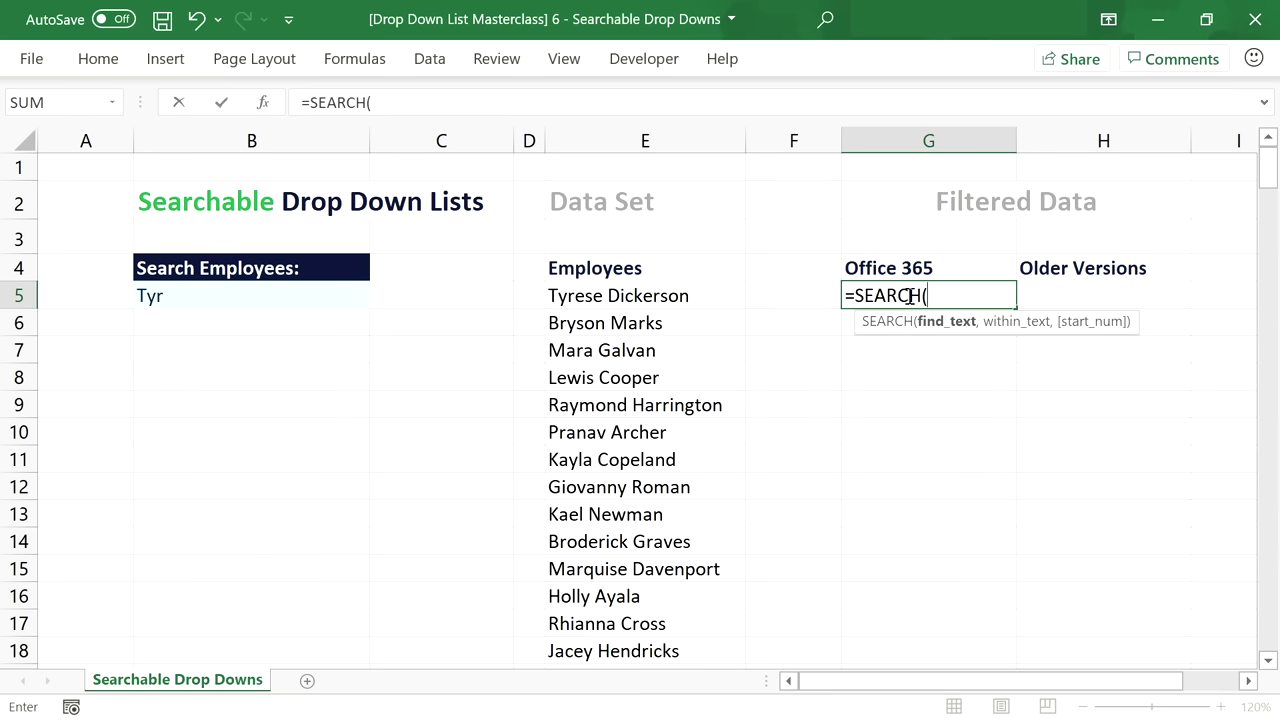
left_click(360, 295)
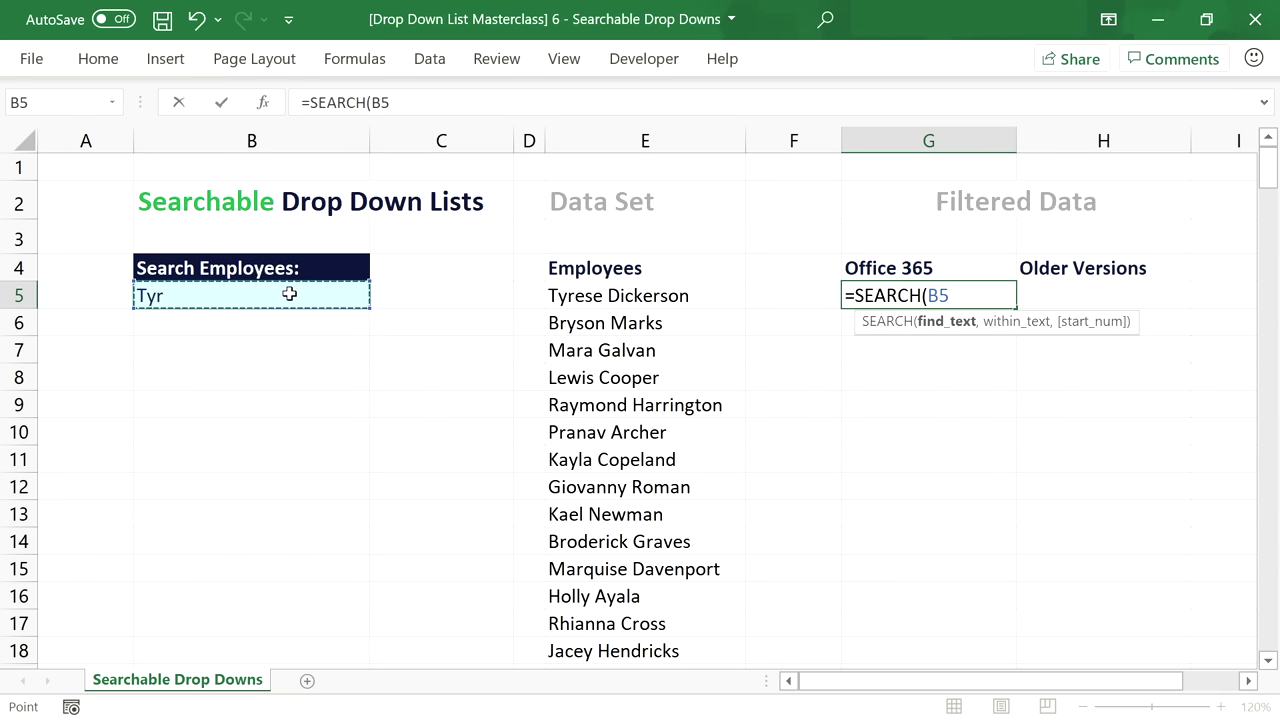
type(",")
left_click(614, 295)
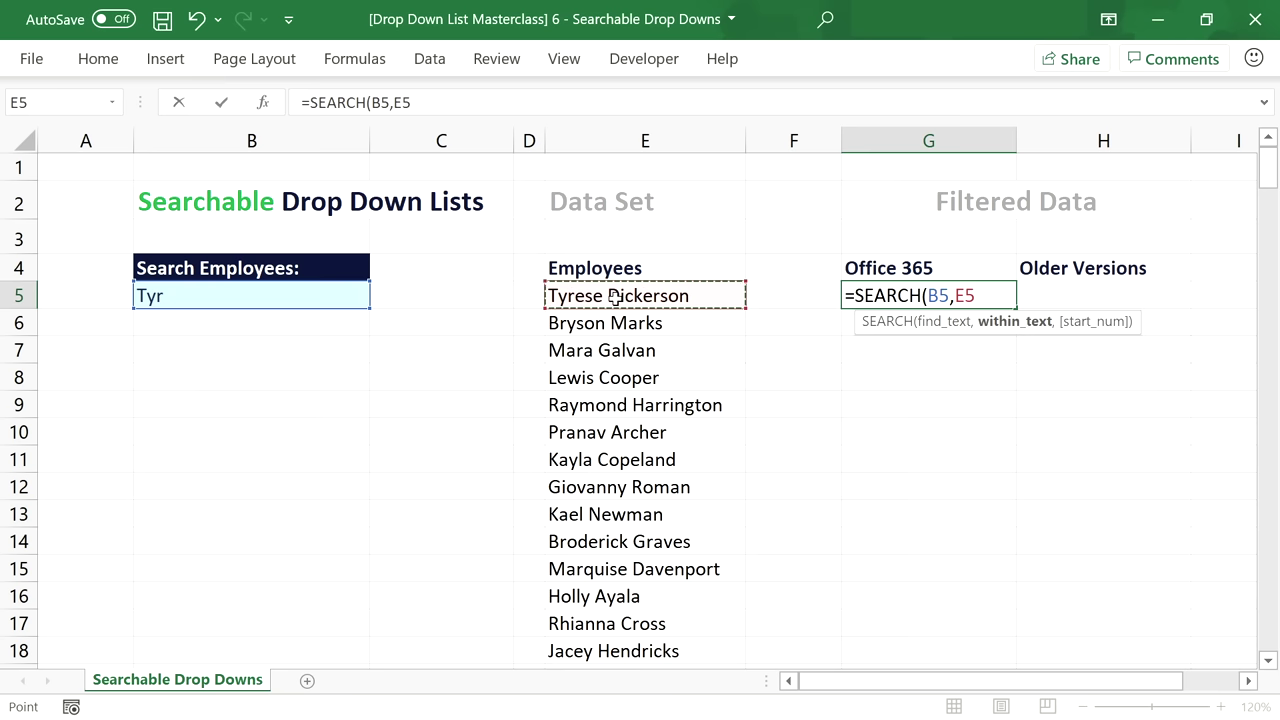
key("ctrl+shift+Down")
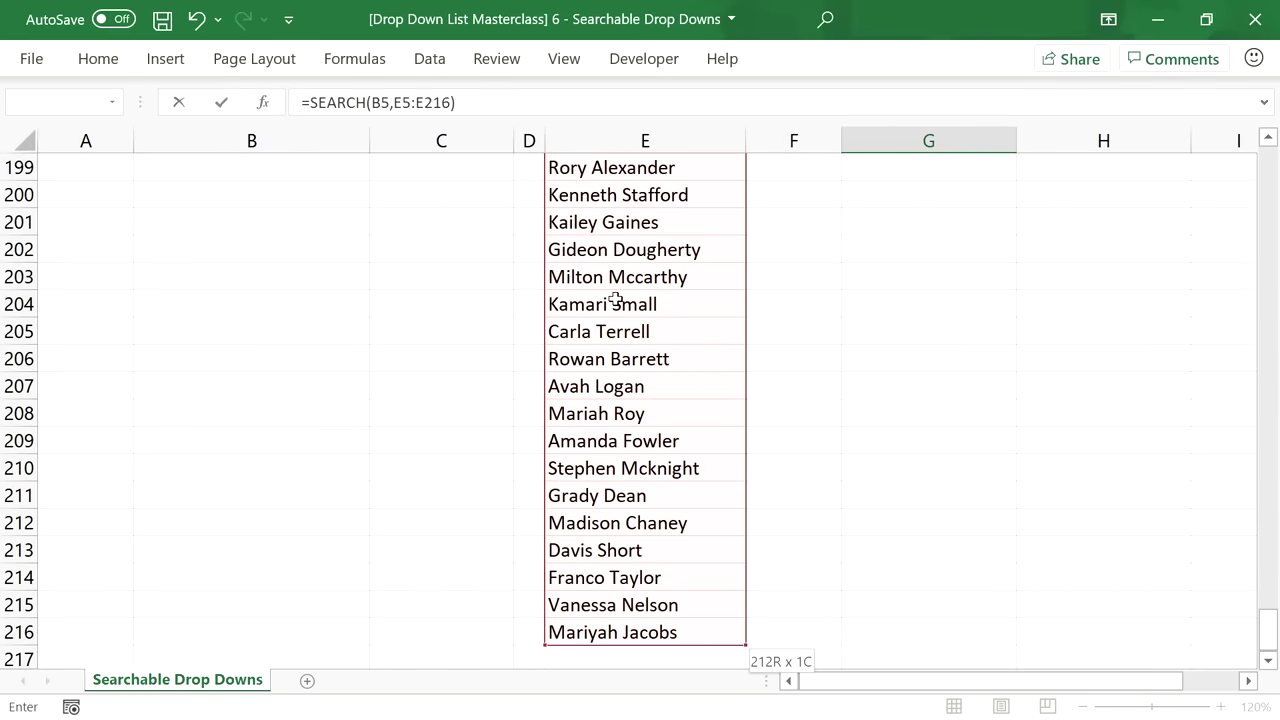
key("Return")
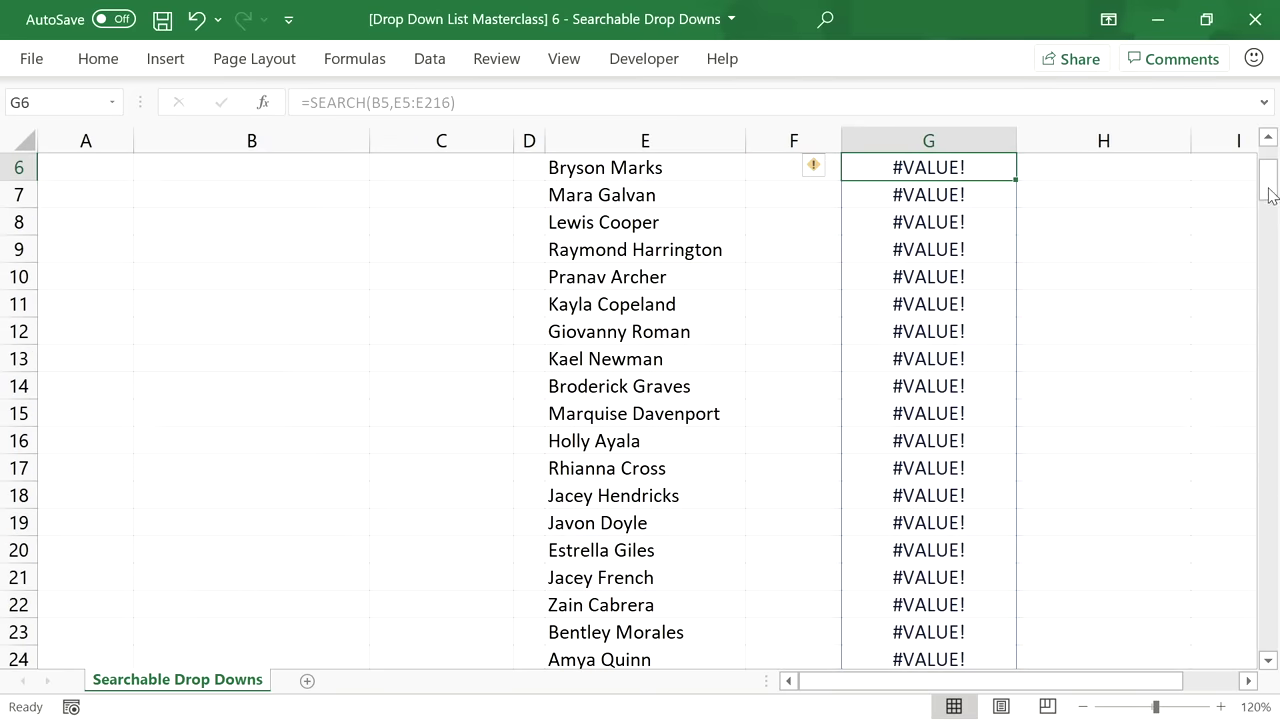
left_click_drag(1268, 195, 1268, 172)
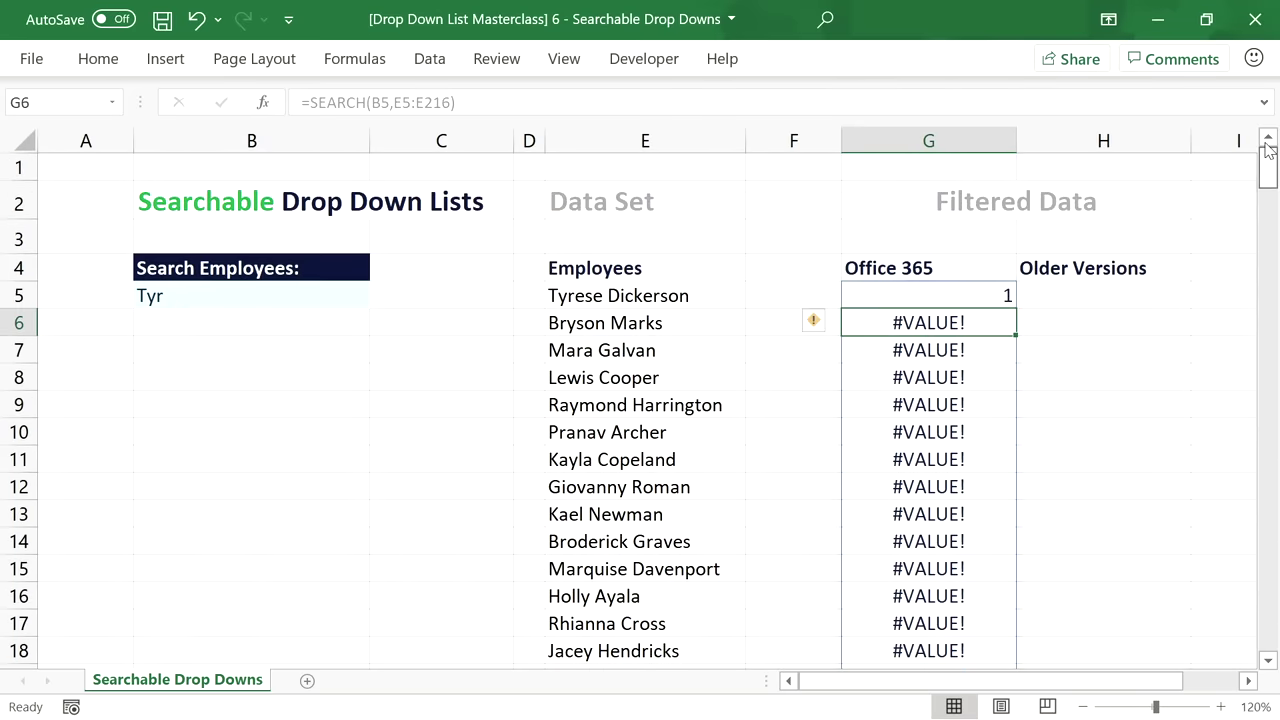
left_click(970, 292)
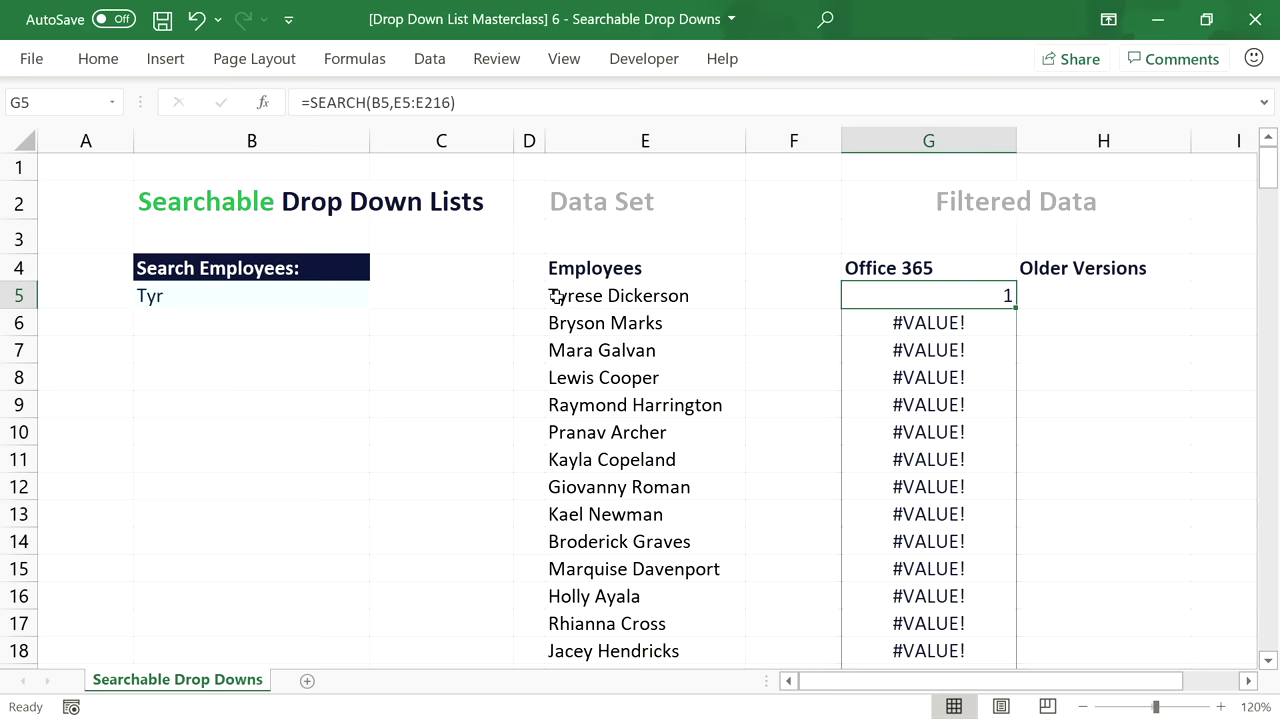
left_click_drag(1269, 178, 1268, 148)
Change the B5 search term to 'y' and inspect the match positions and #VALUE! results.
left_click(183, 294)
double_click(180, 294)
left_click_drag(180, 294, 48, 295)
type("y")
key("Return")
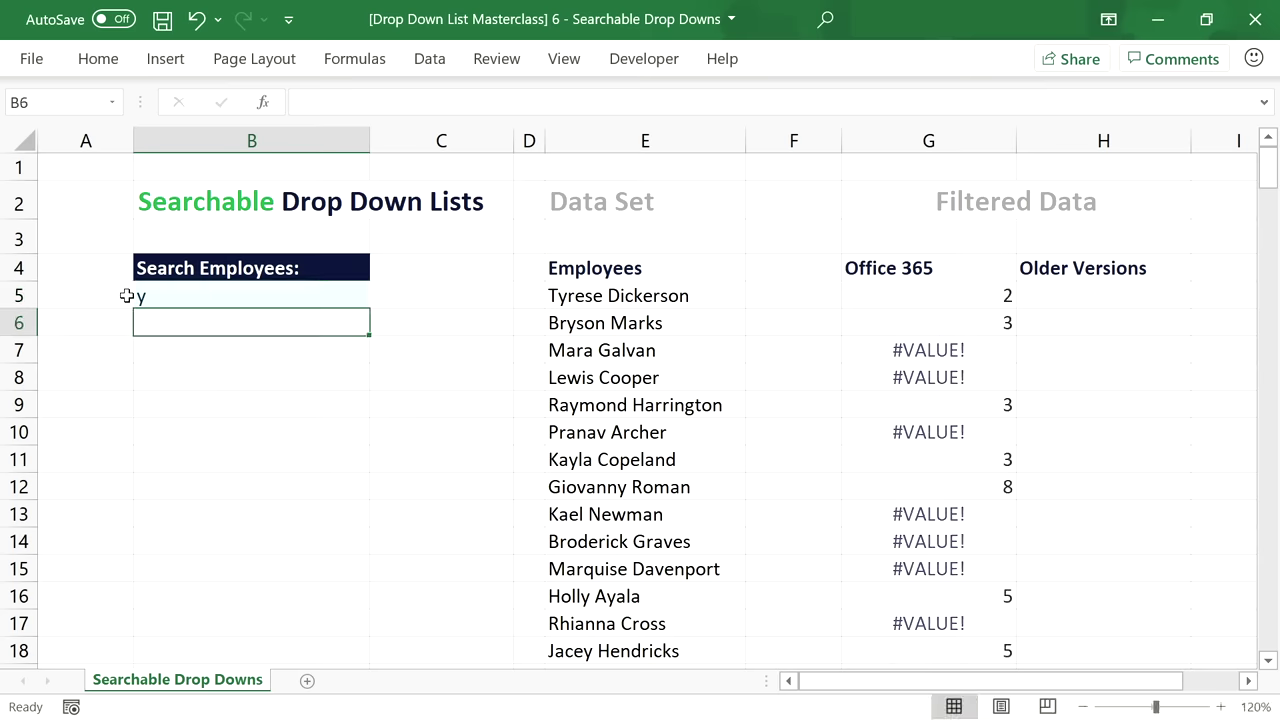
left_click(963, 285)
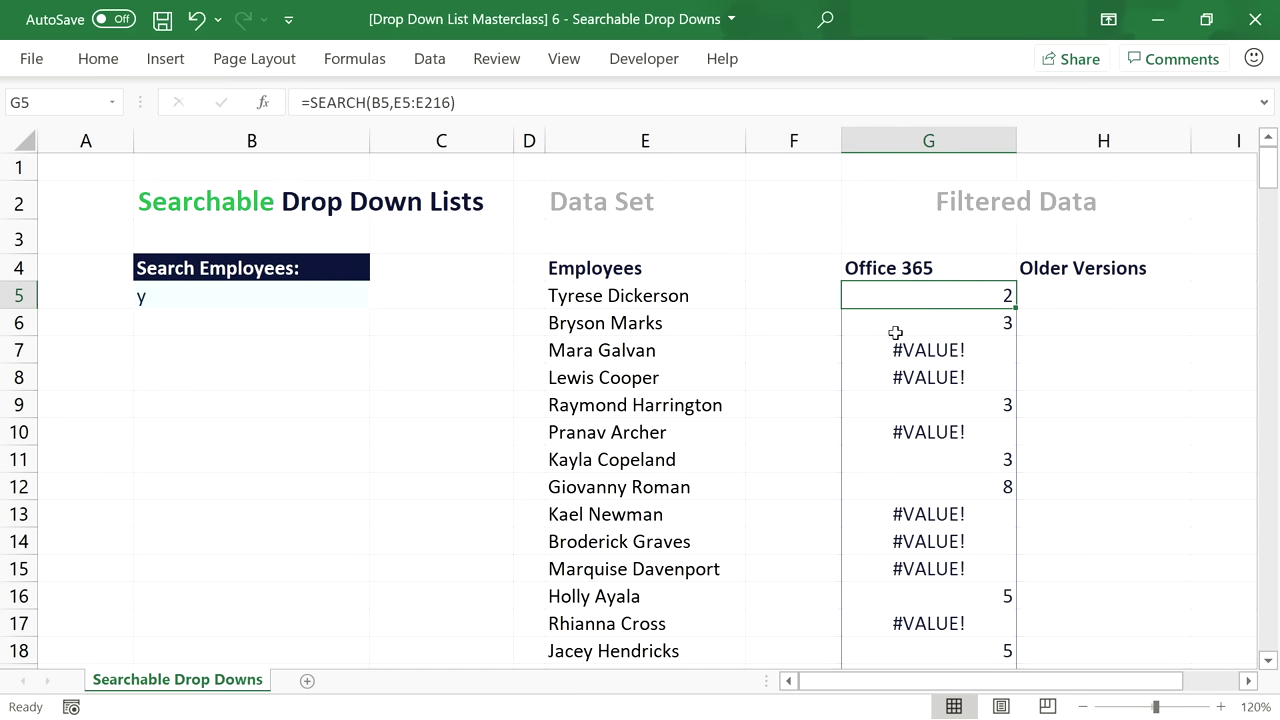
left_click(987, 323)
left_click(949, 413)
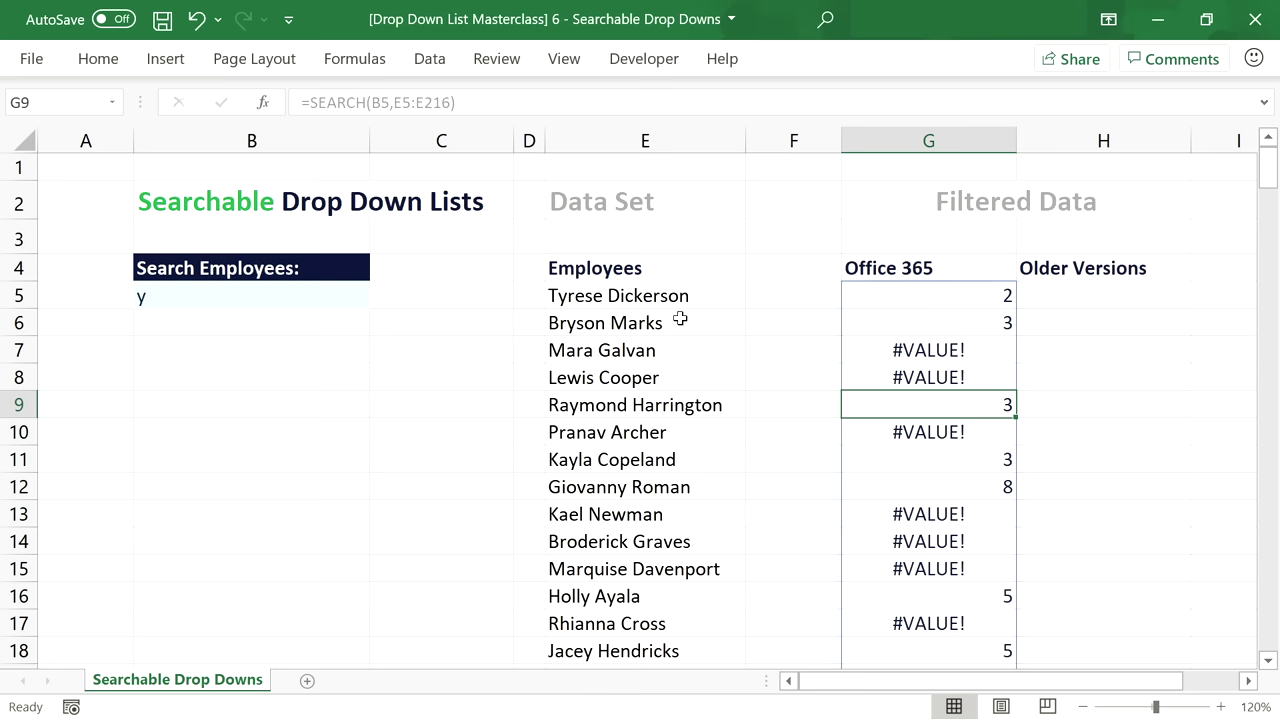
left_click(887, 352)
left_click(918, 290)
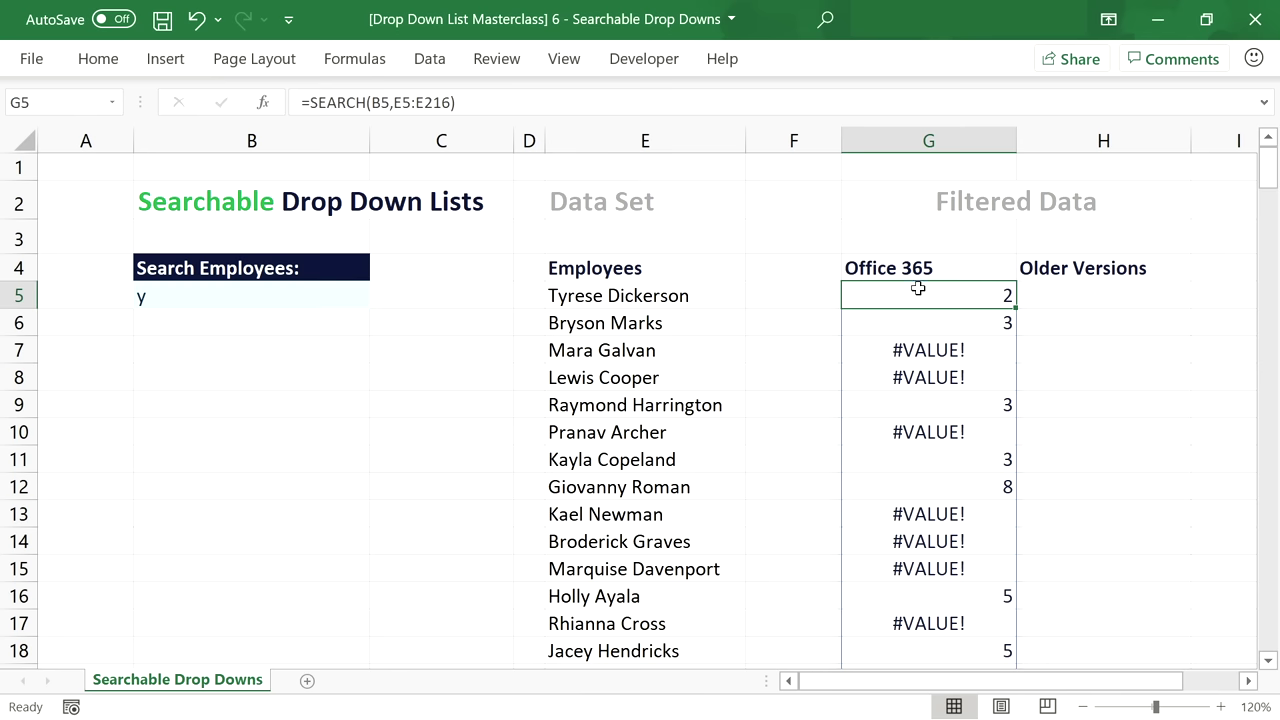
Wrap the G5 formula in ISNUMBER to return TRUE or FALSE.
left_click(313, 102)
type("ISNUMBER(")
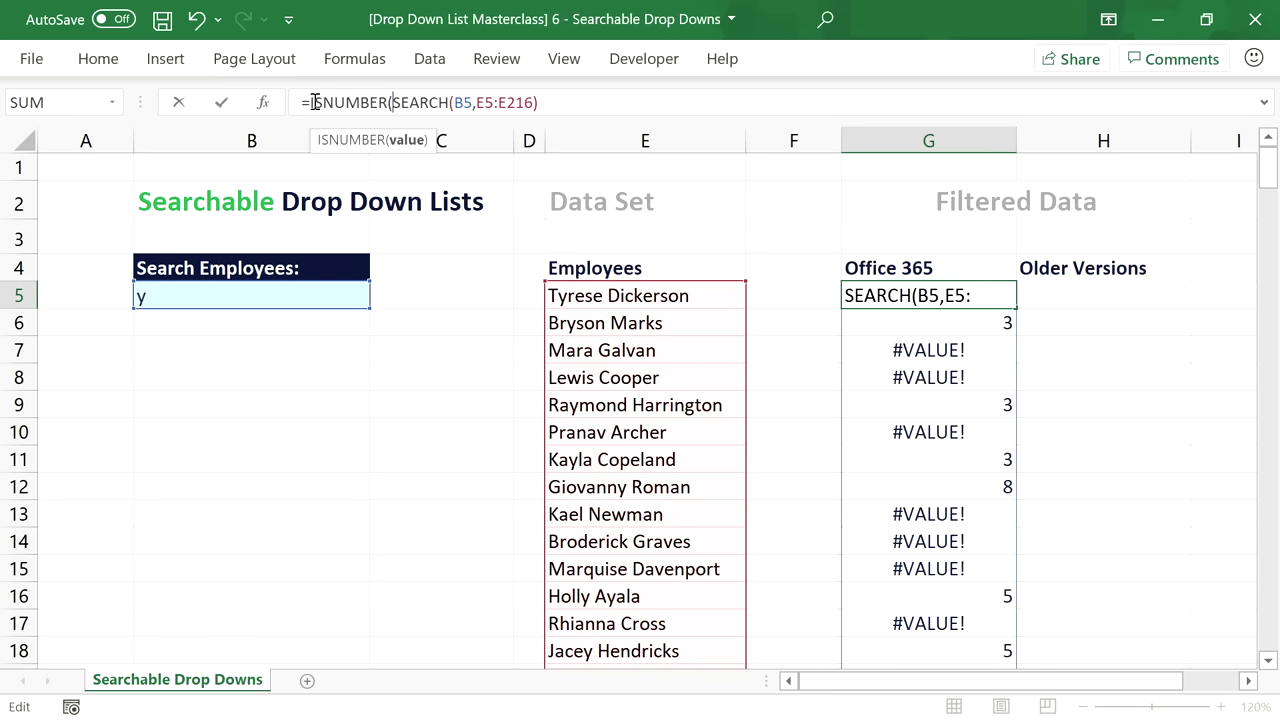
left_click(551, 102)
type(")")
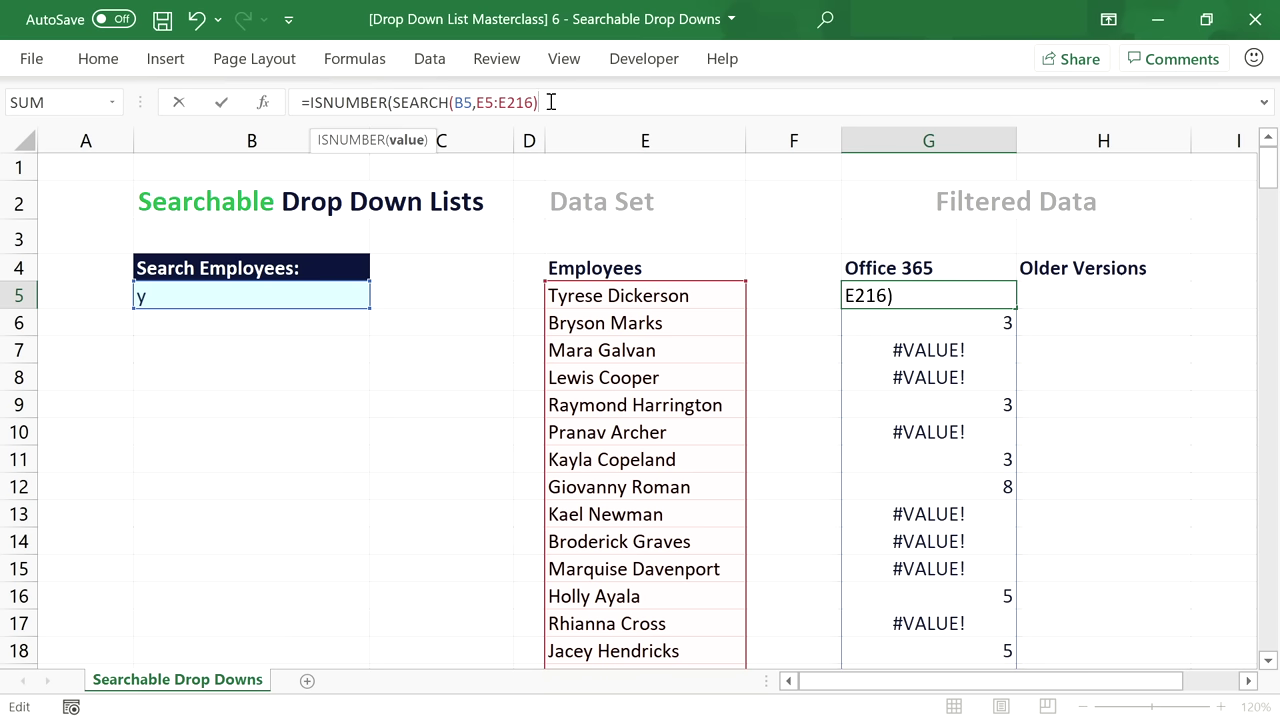
type(")")
key("Return")
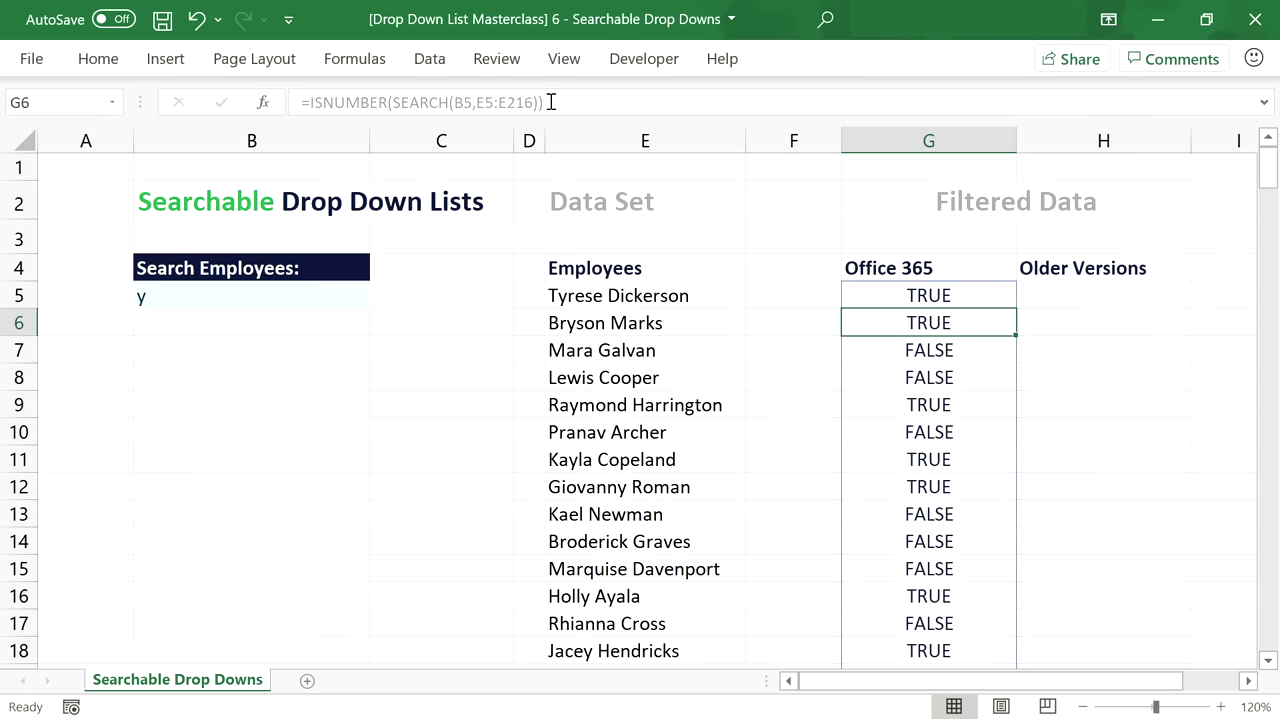
Wrap the G5 test in FILTER(E5:E216, …, "No Result").
left_click(964, 296)
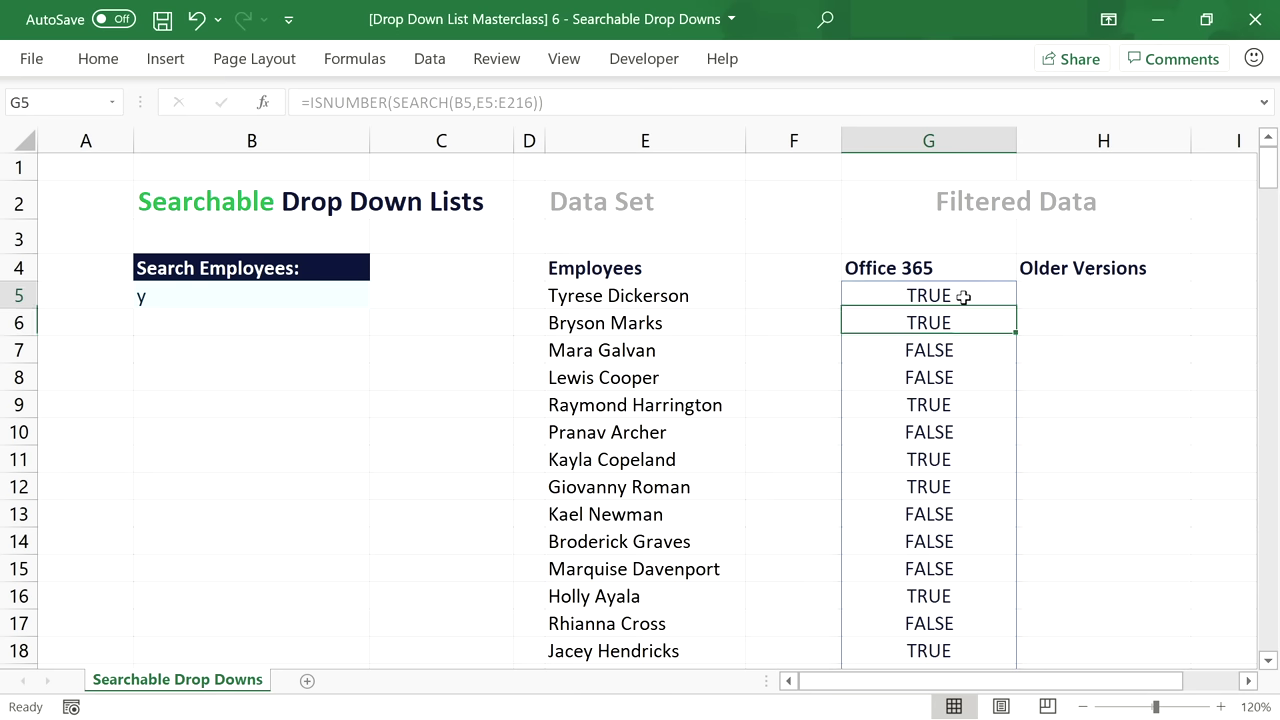
left_click(561, 111)
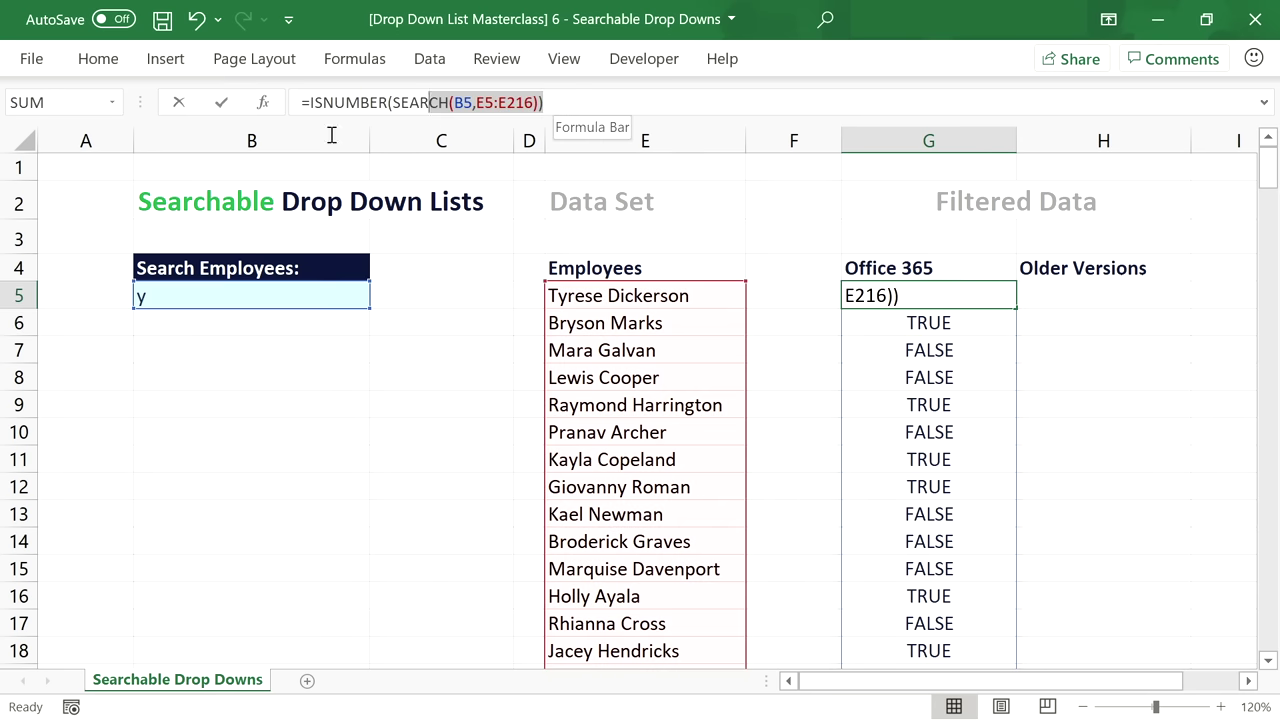
left_click(311, 104)
type("FILTER(")
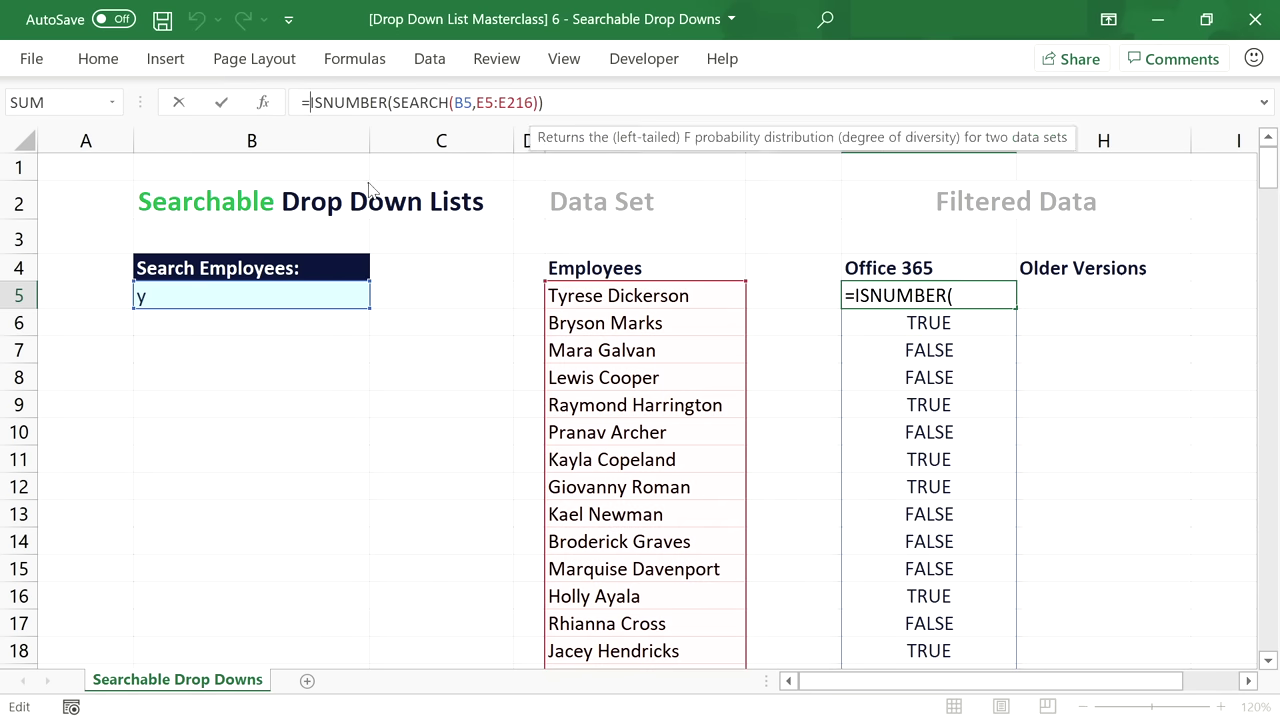
left_click(610, 297)
key("ctrl+shift+Down")
type(",")
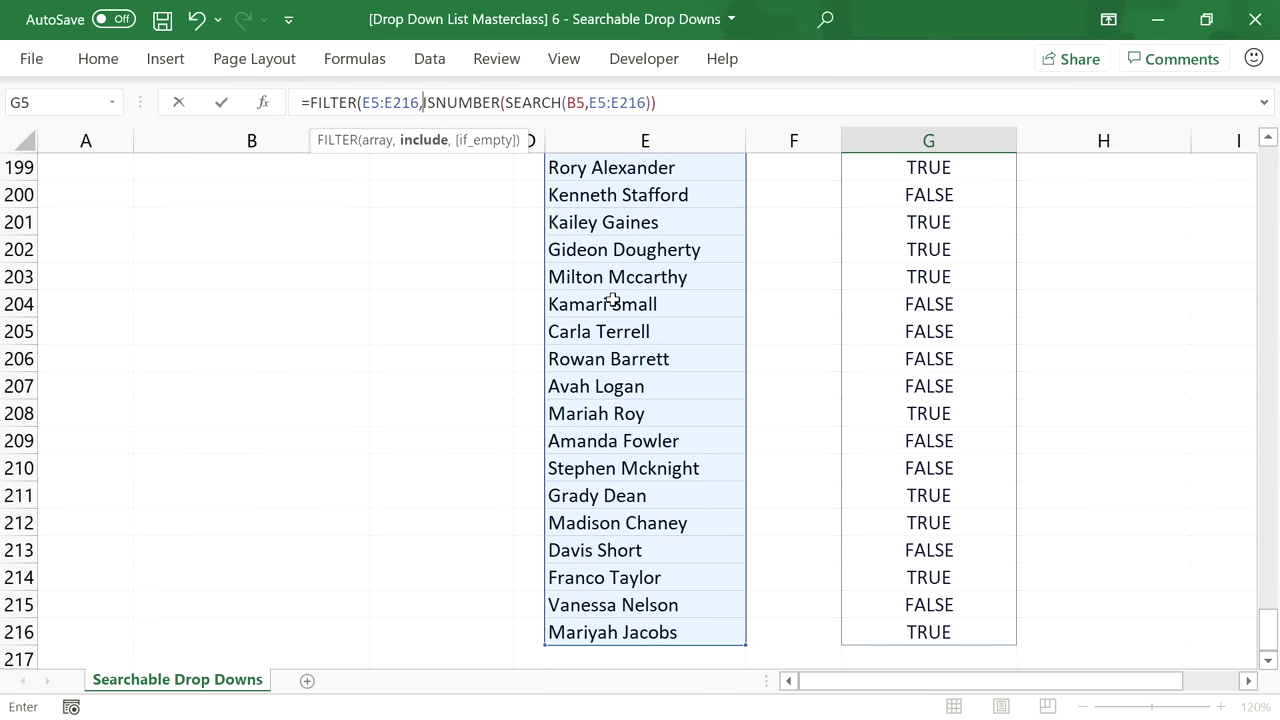
left_click(677, 106)
type("), \"No Result")
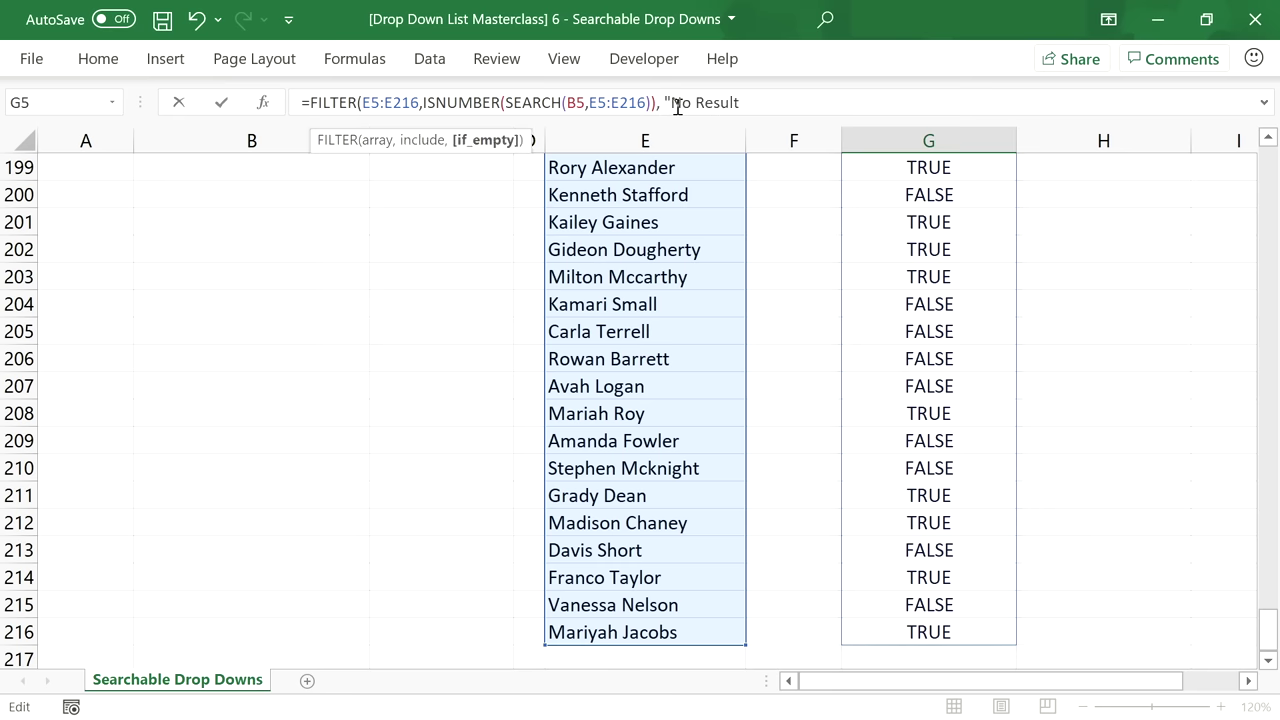
type("\")")
key("Return")
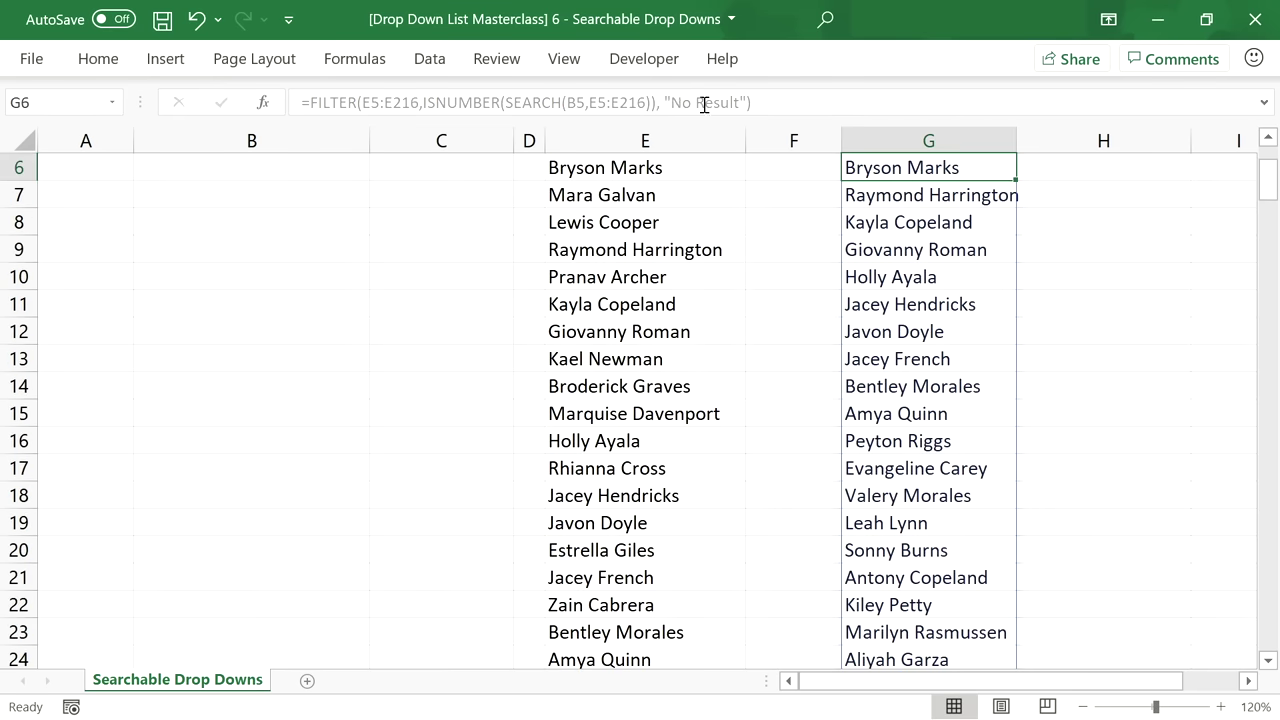
Change the B5 search to 'yr' and check the three matching employees.
scroll(1225, 190, "up", 2)
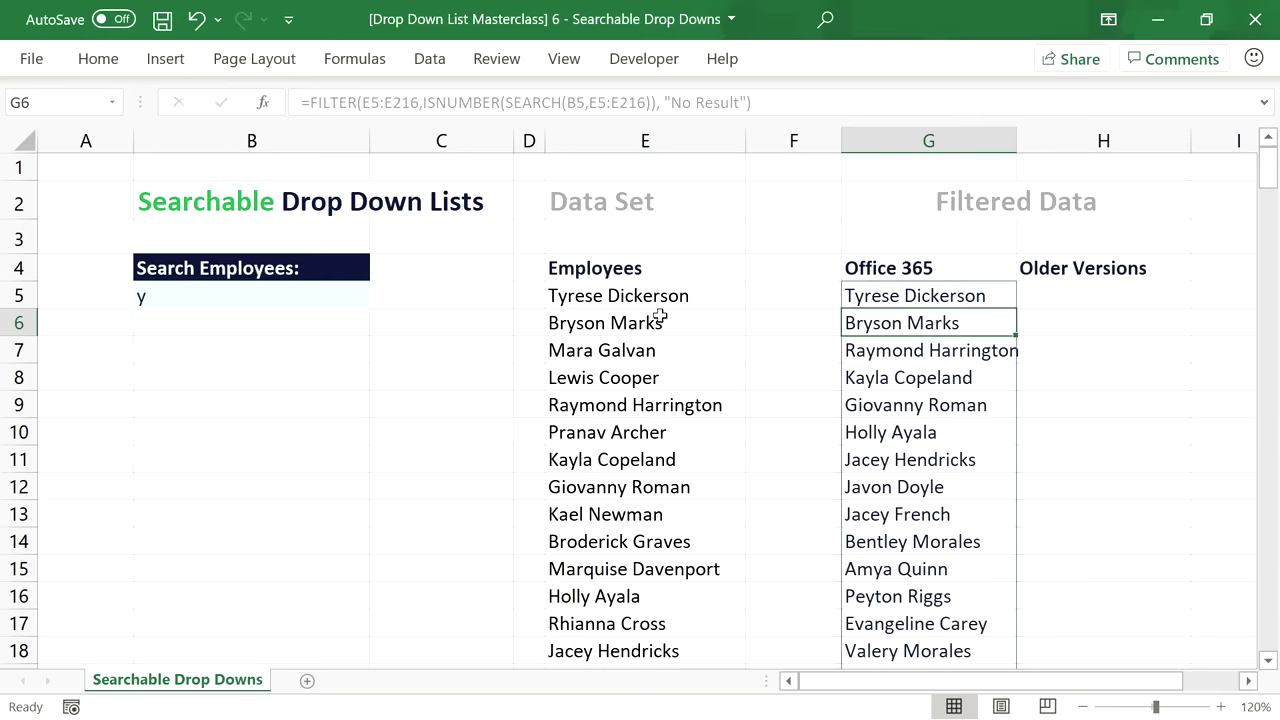
double_click(162, 291)
type("r")
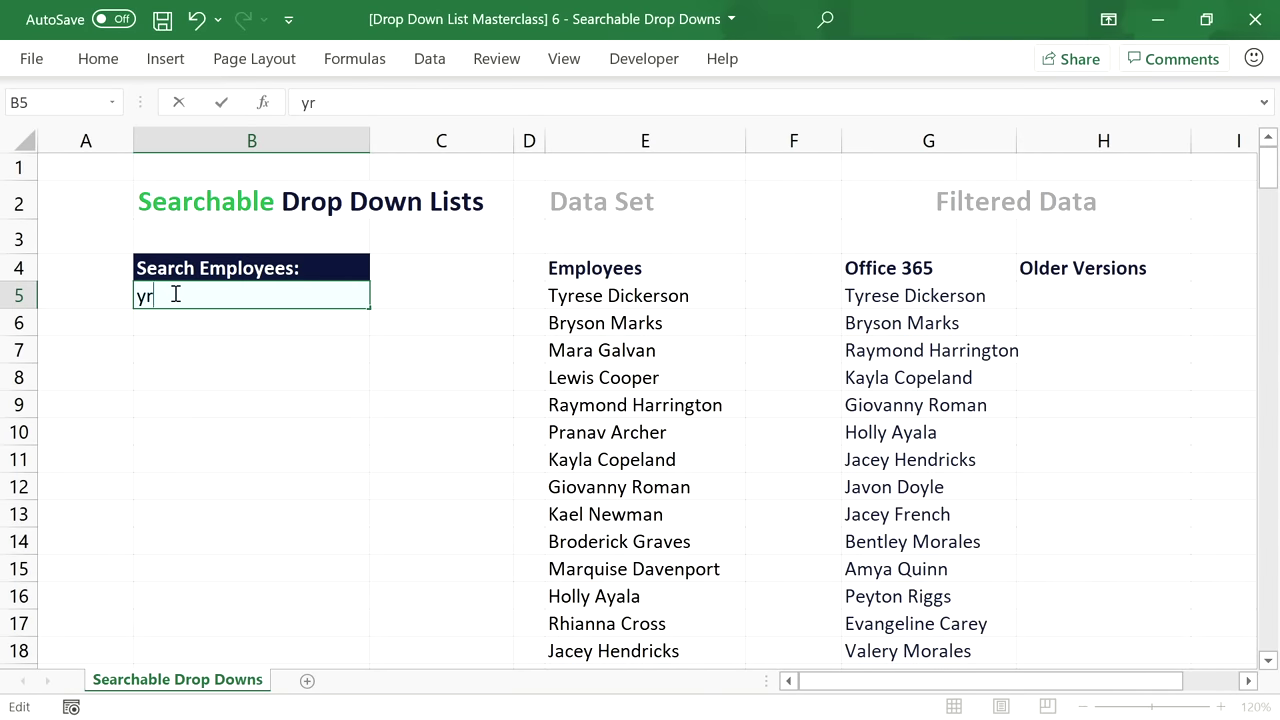
key("Return")
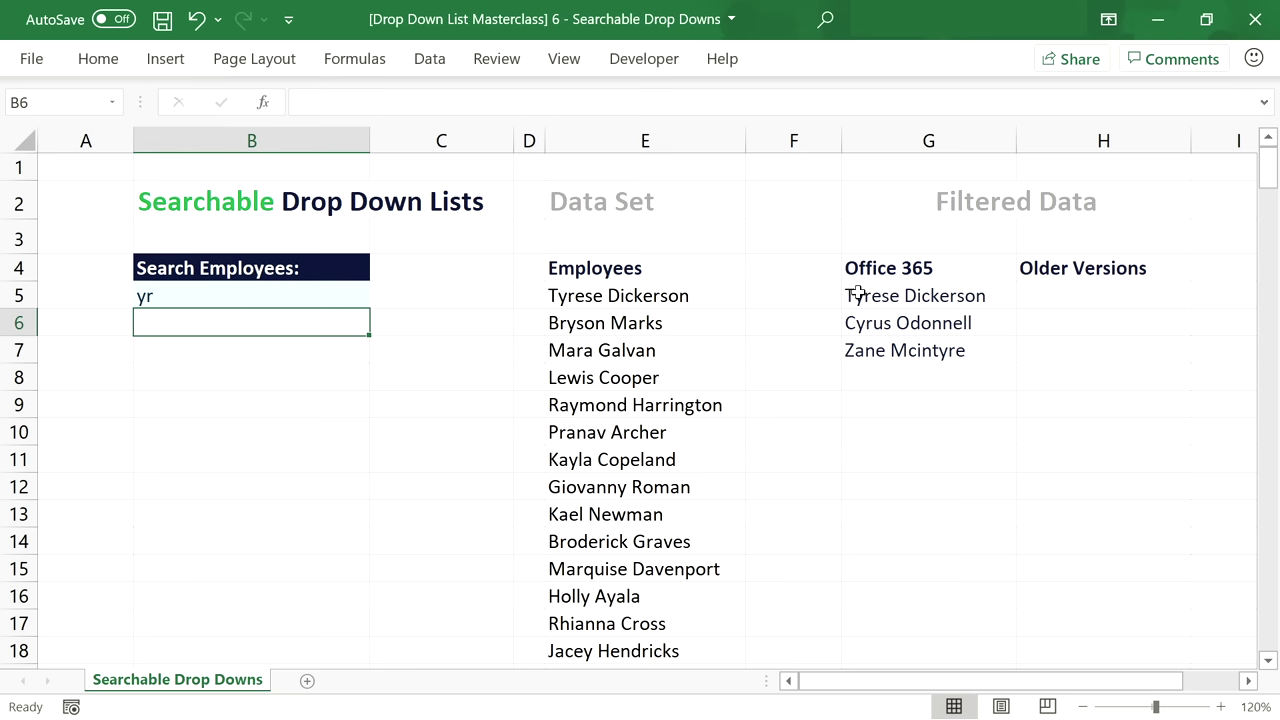
left_click(889, 348)
key("Up")
key("Up")
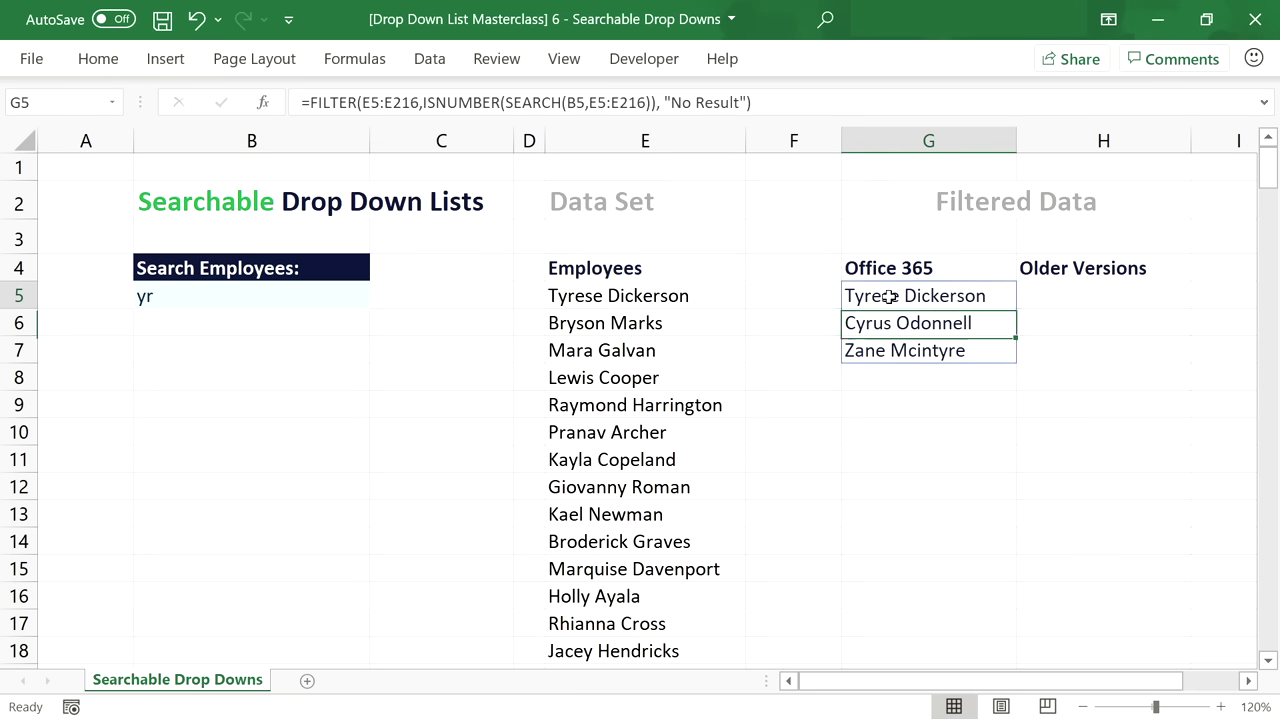
left_click(288, 295)
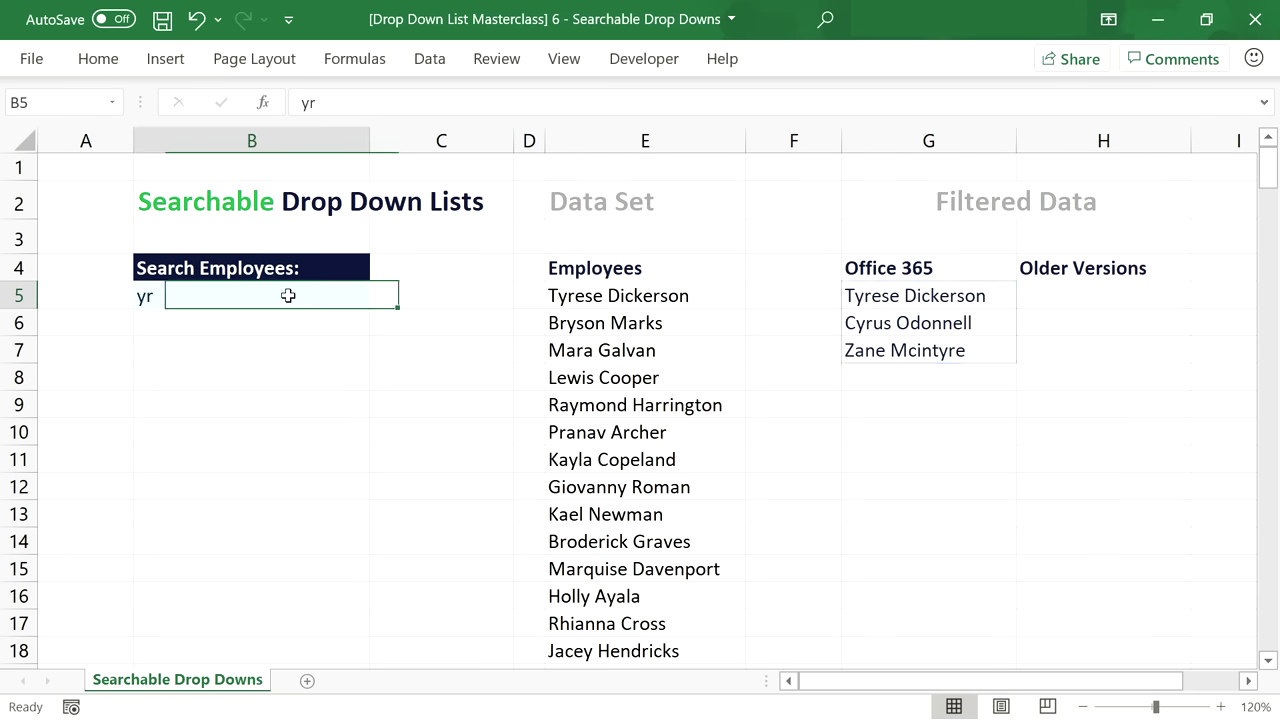
Give B5 a List data validation with source =$G$5#, then clear its search text.
left_click(432, 62)
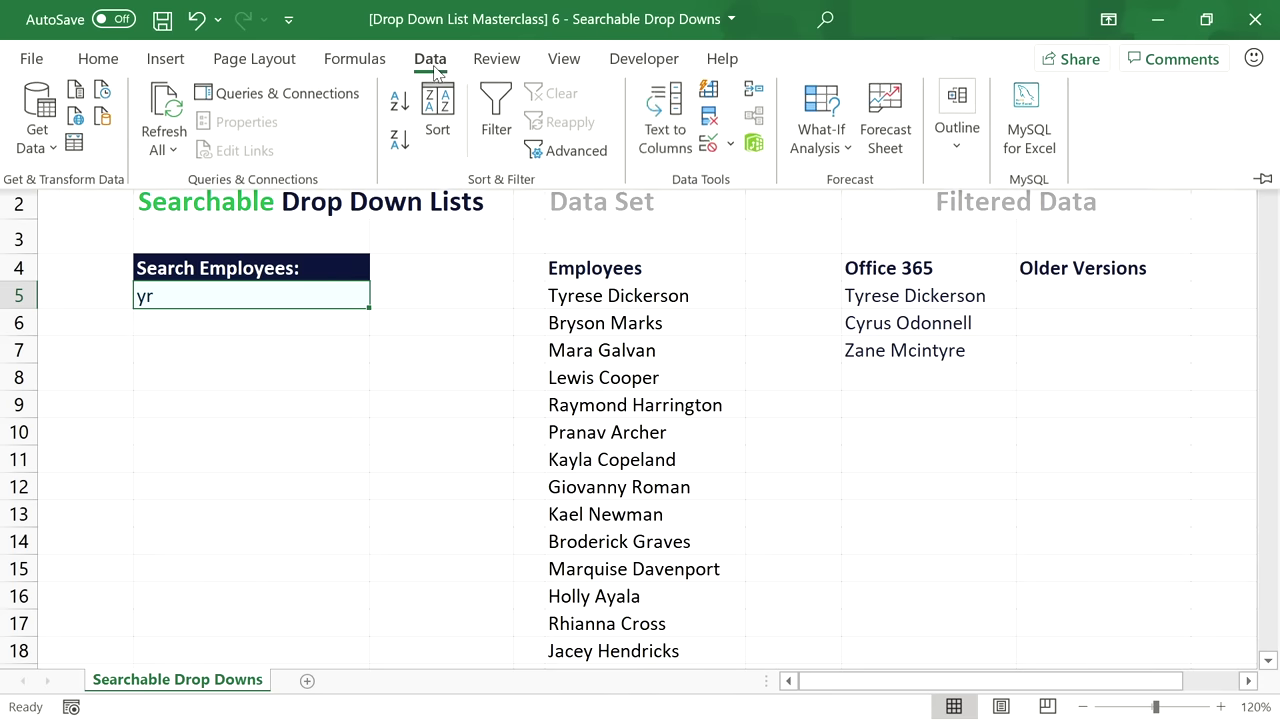
left_click(708, 145)
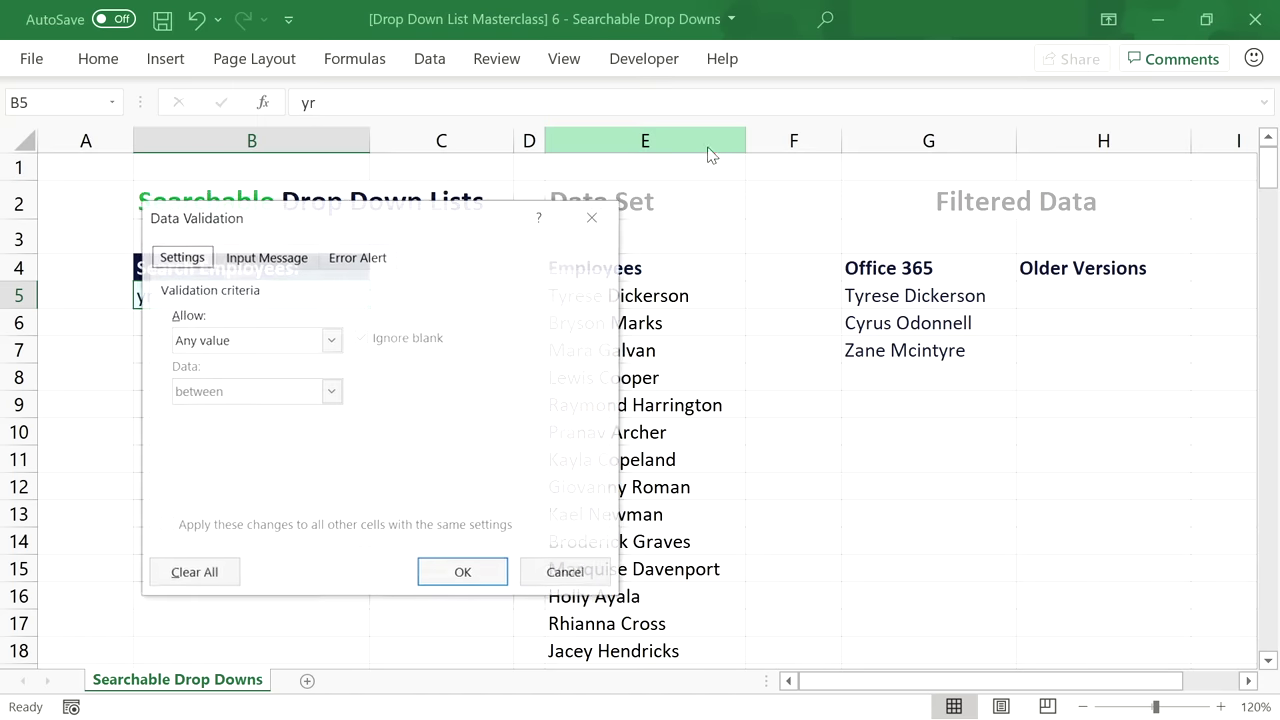
left_click(286, 340)
left_click(263, 410)
left_click_drag(394, 224, 465, 183)
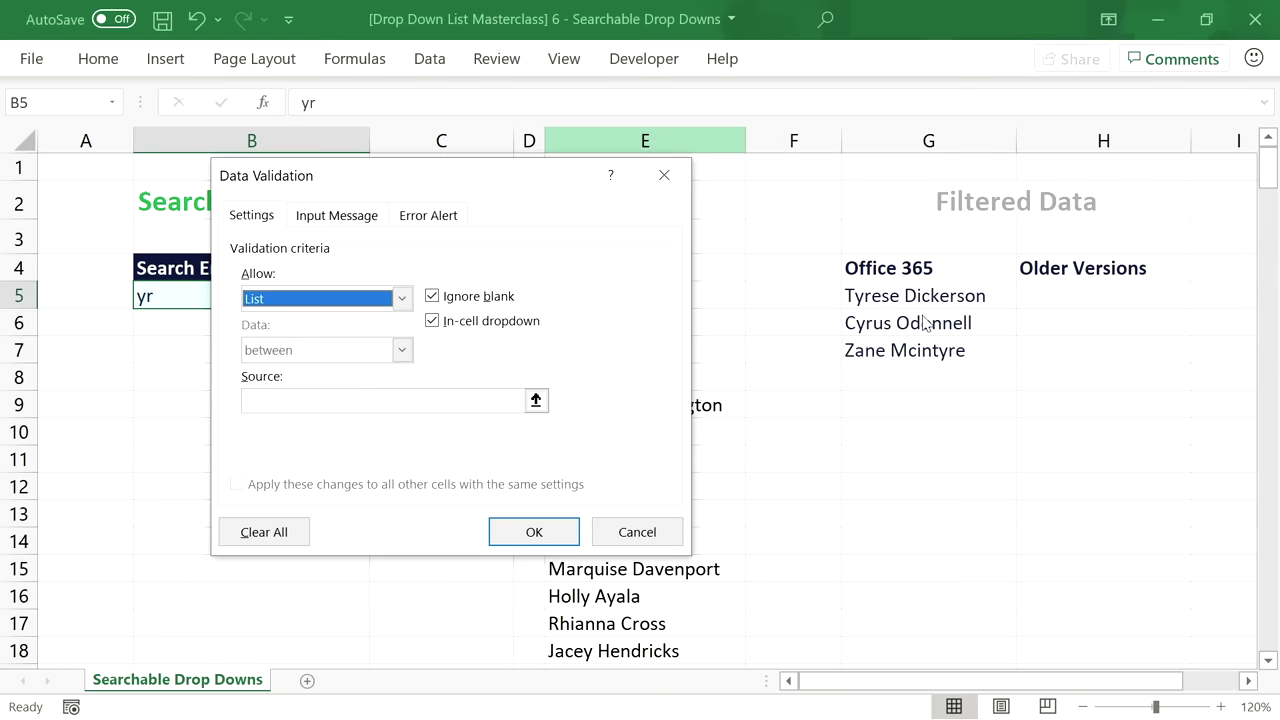
left_click(280, 400)
type("=")
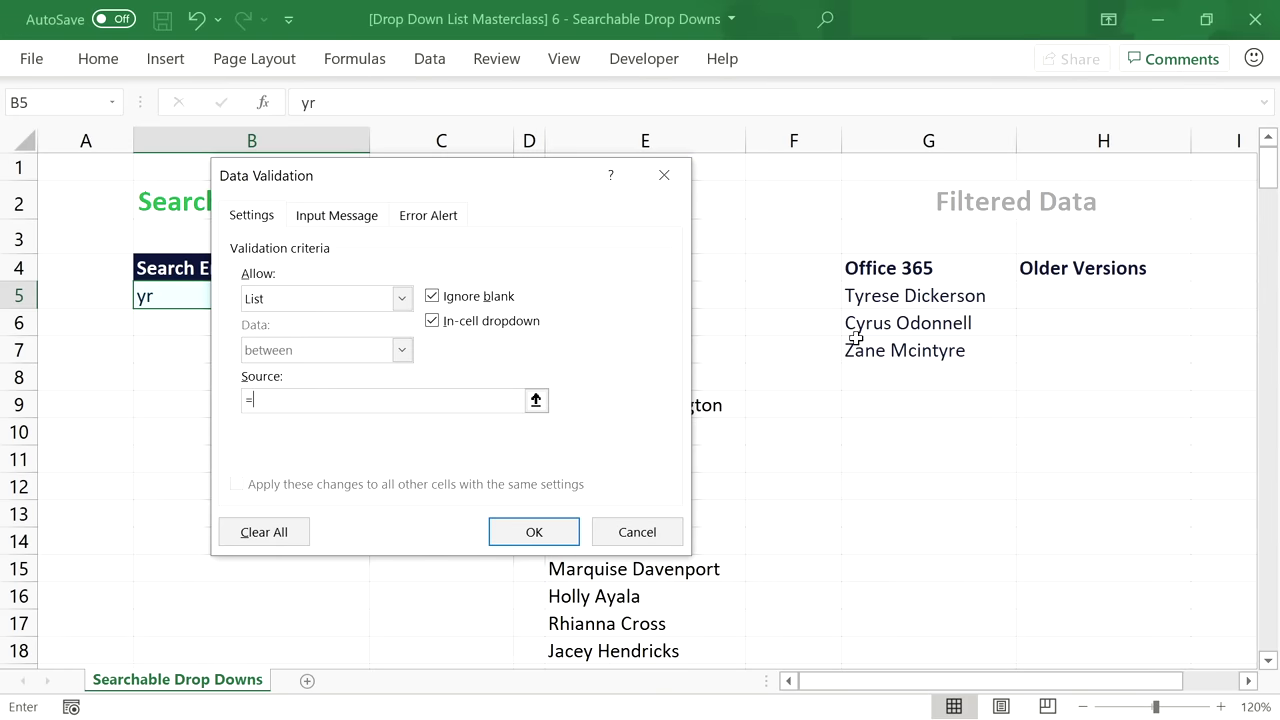
left_click(894, 297)
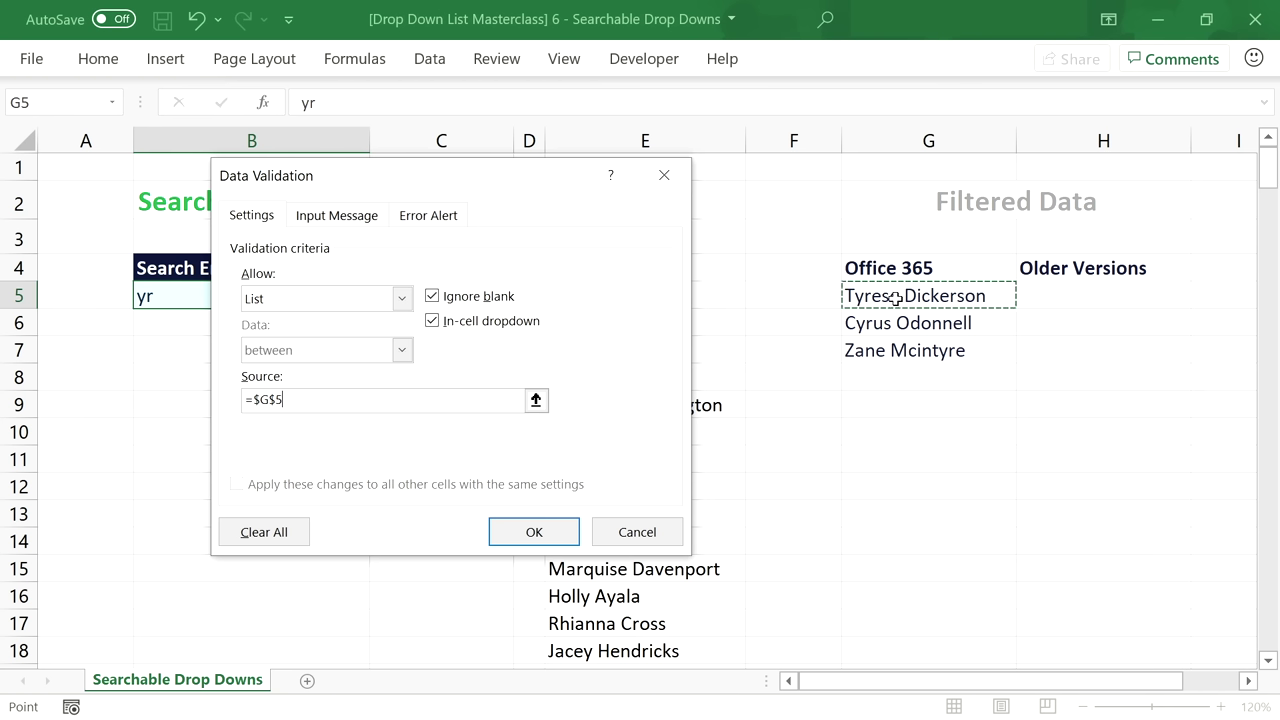
left_click(297, 402)
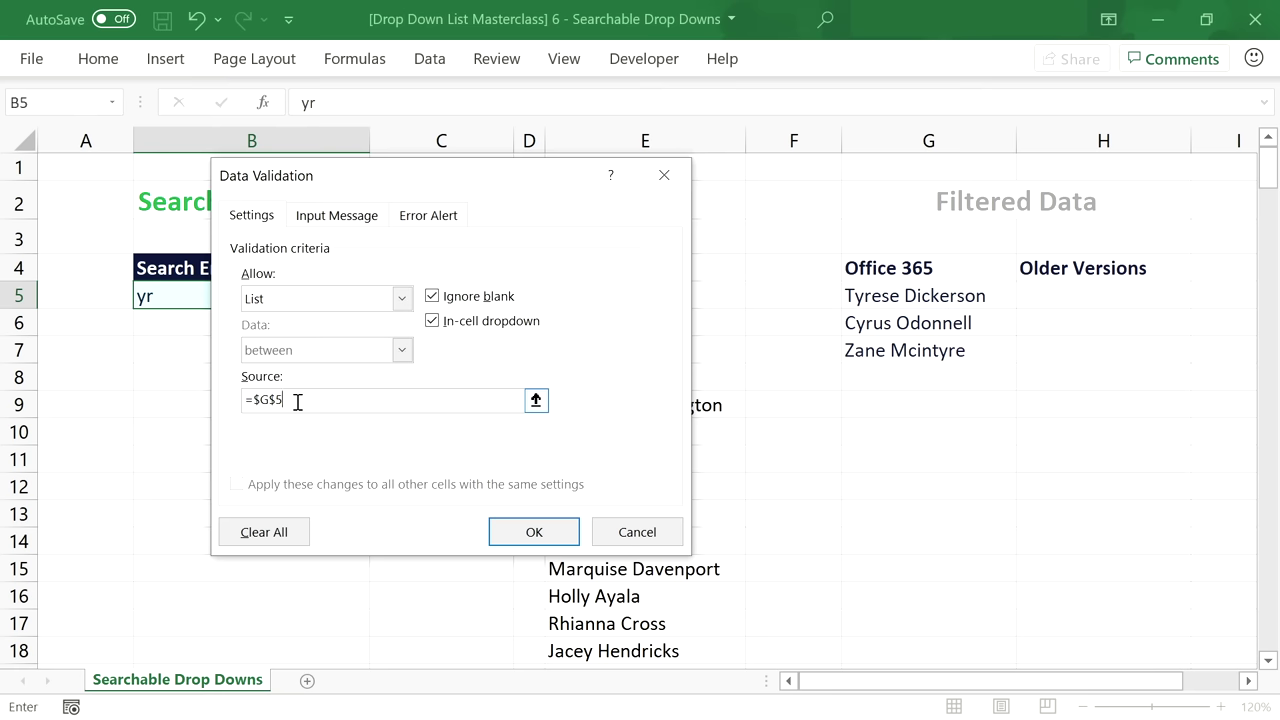
left_click(531, 529)
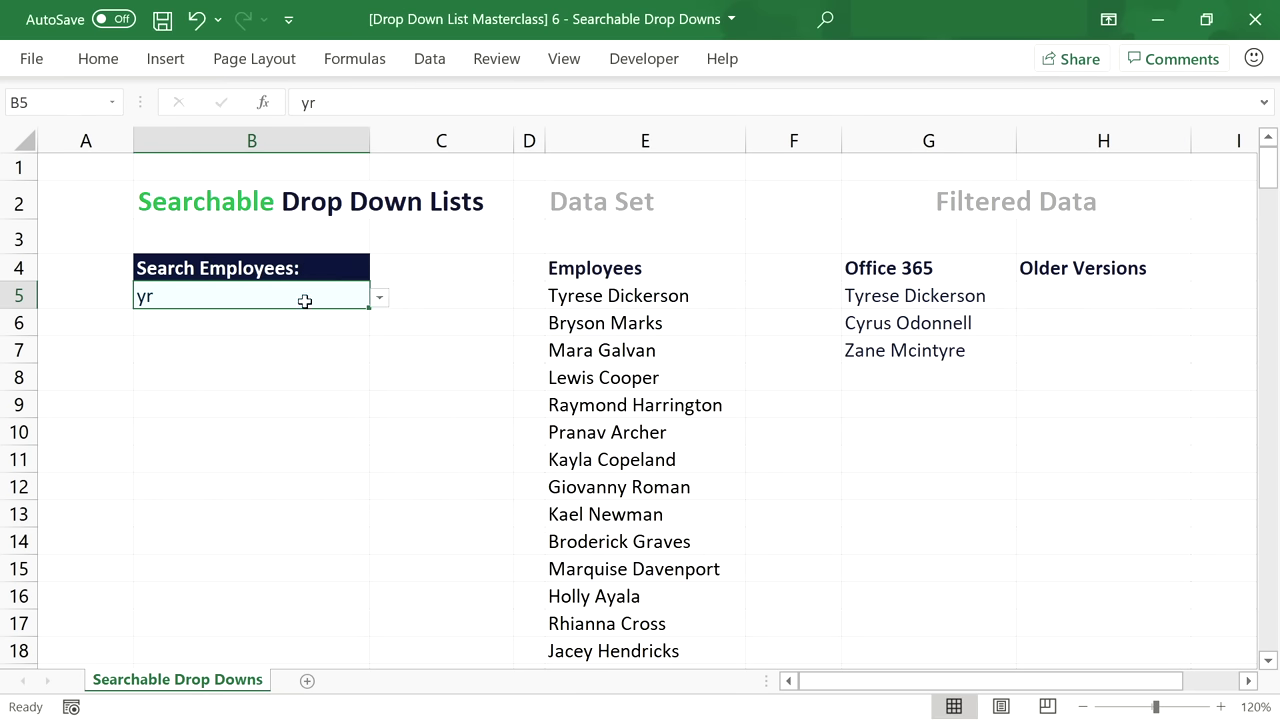
double_click(302, 298)
key("BackSpace")
key("BackSpace")
Enter 'yr' in B5 and dismiss the resulting validation error.
type("yr")
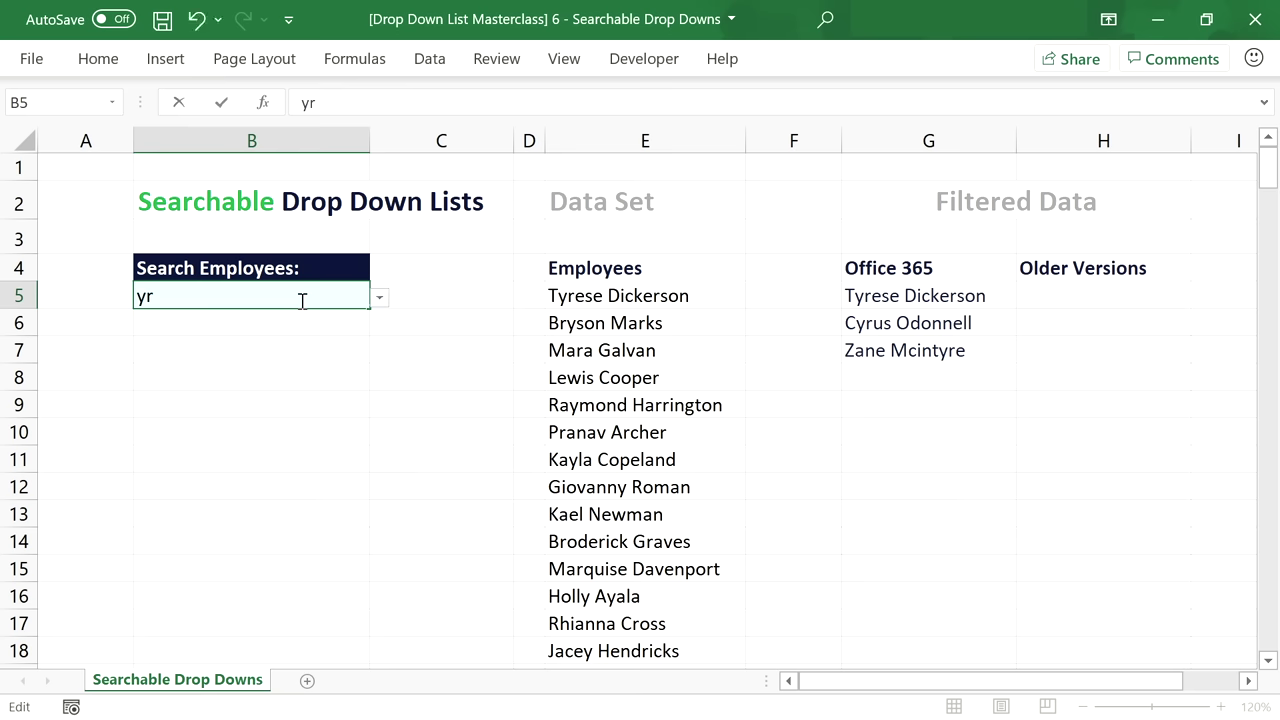
left_click(380, 299)
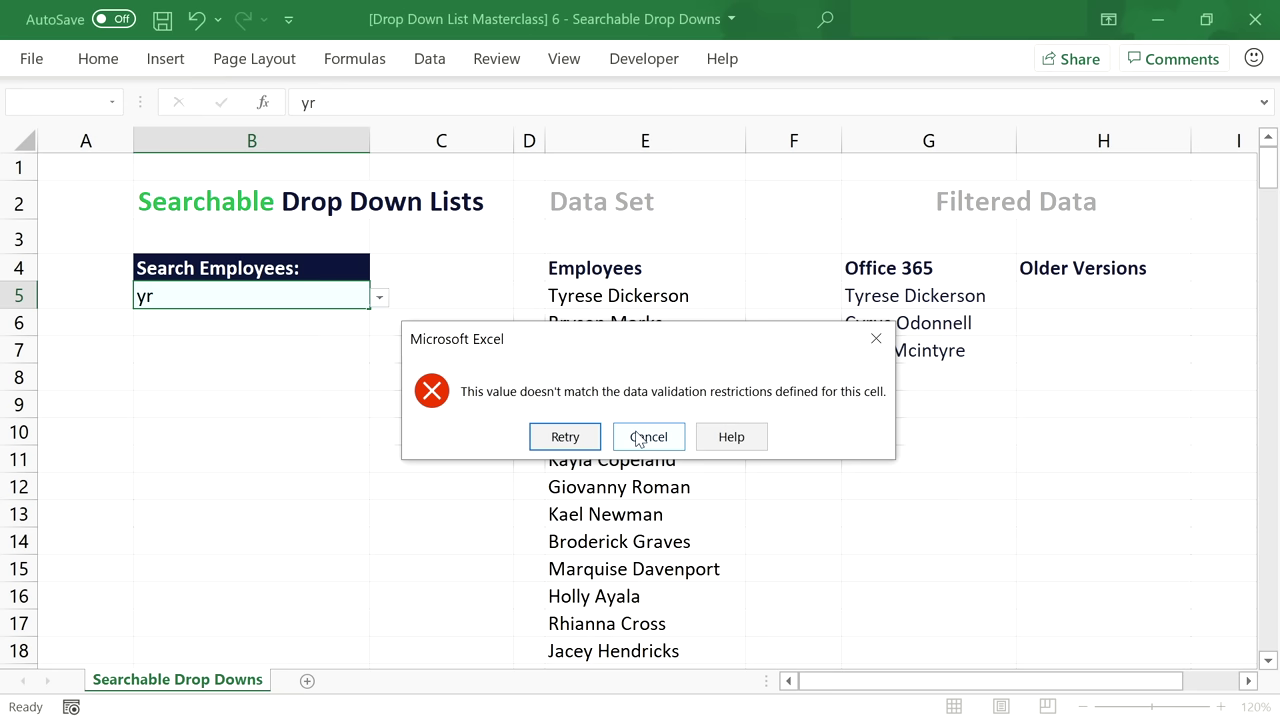
left_click(639, 437)
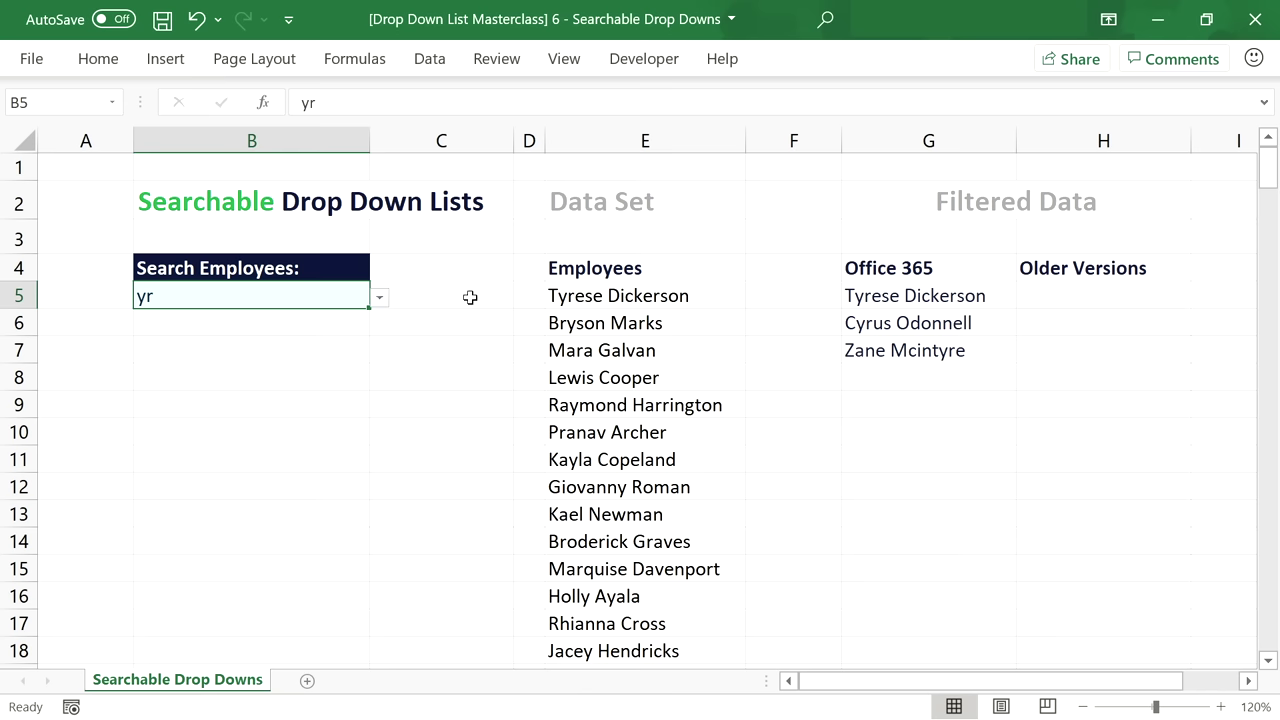
Turn off Show error alert in B5's Data Validation settings.
left_click(430, 58)
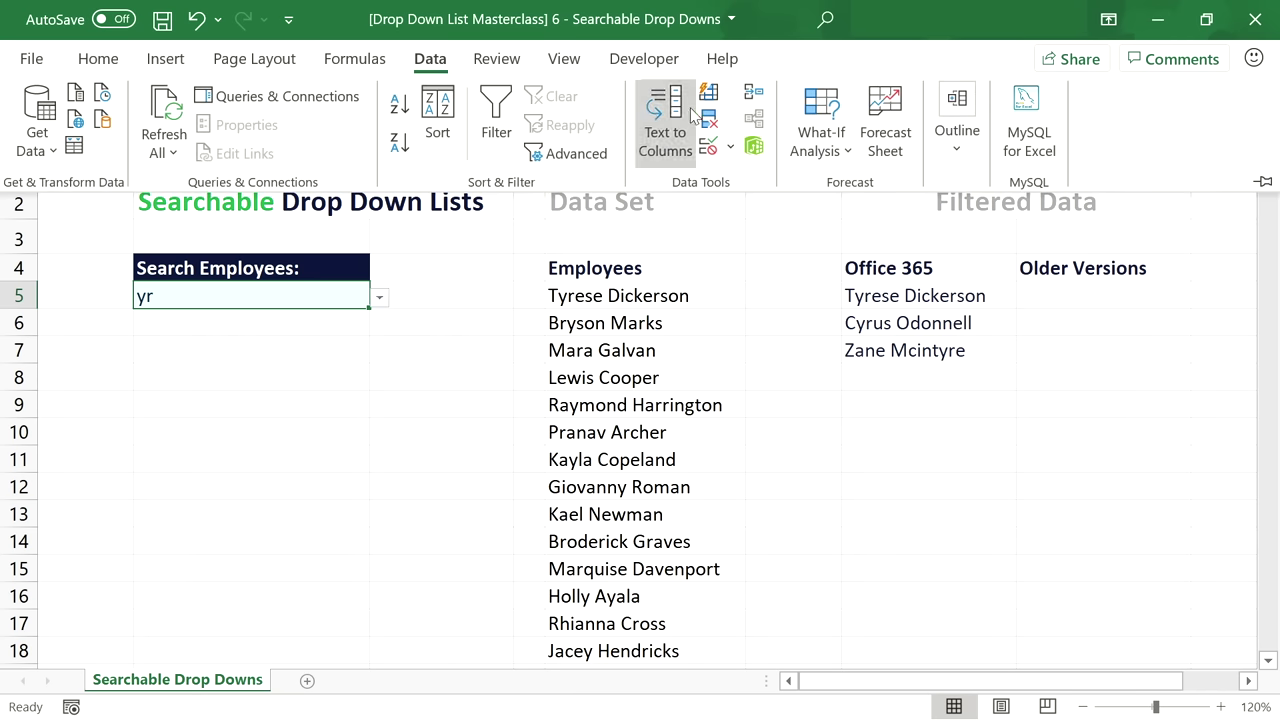
left_click(708, 145)
left_click(428, 216)
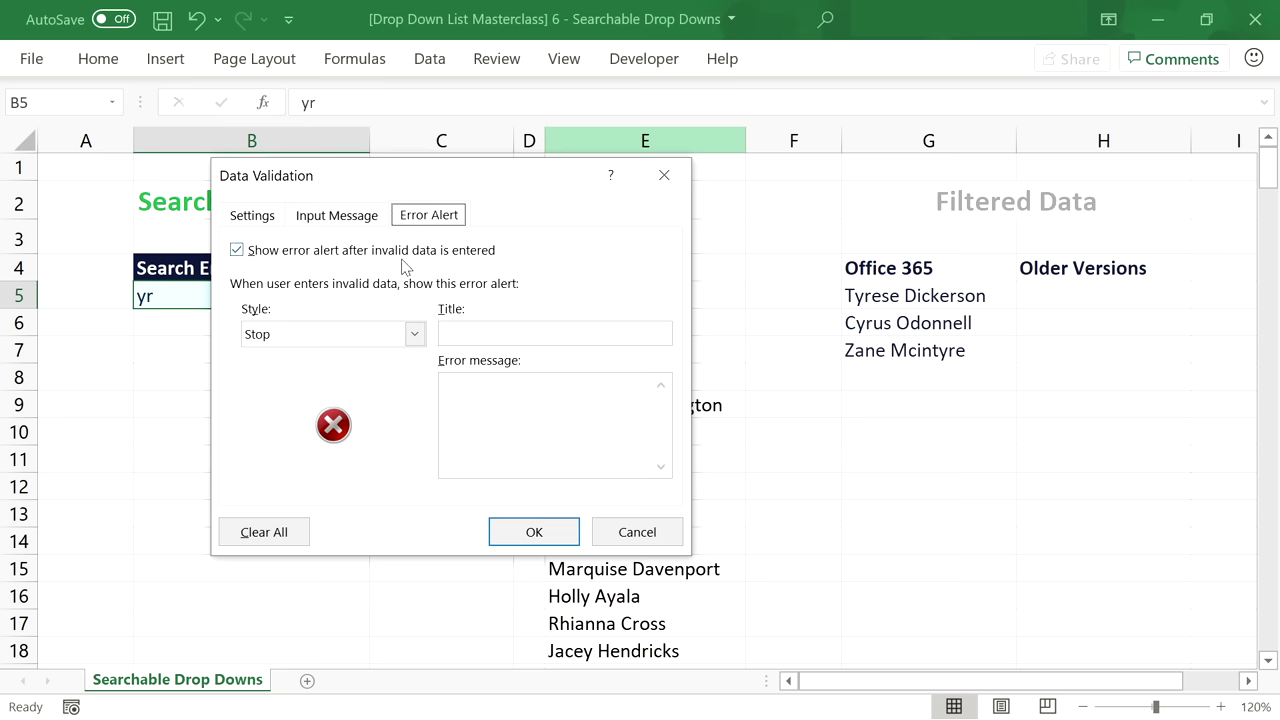
left_click(237, 251)
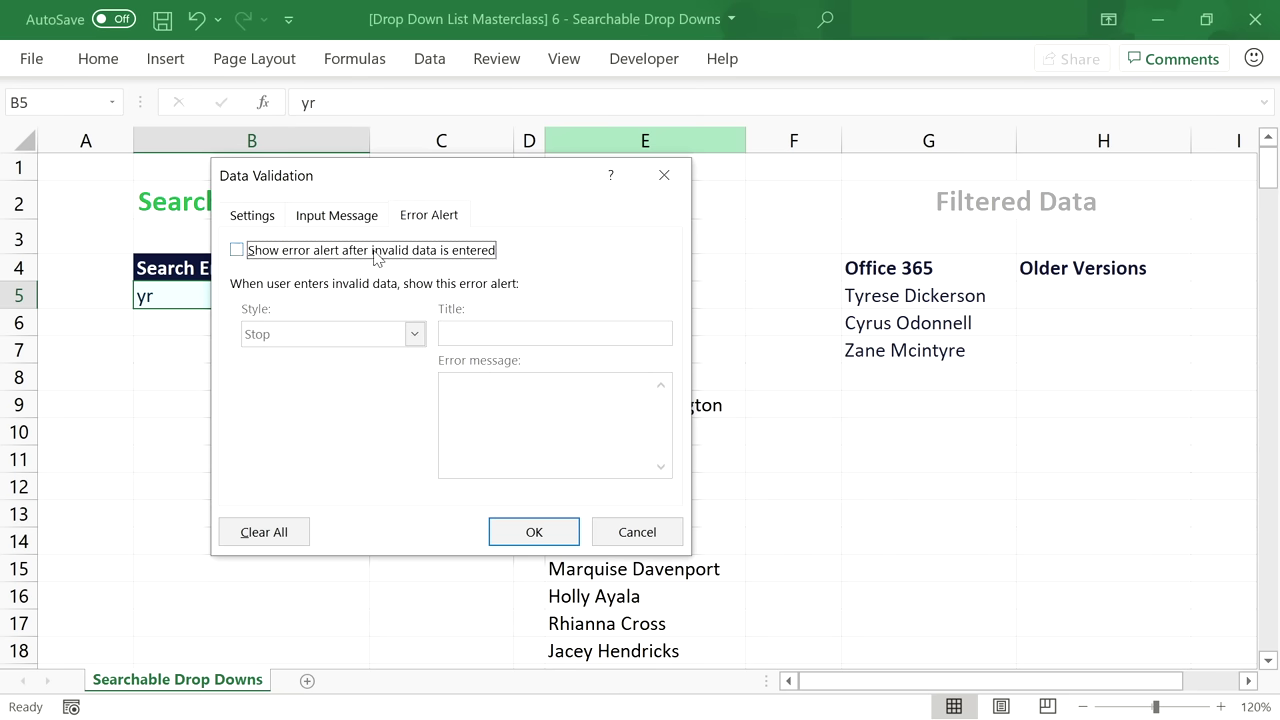
left_click(533, 531)
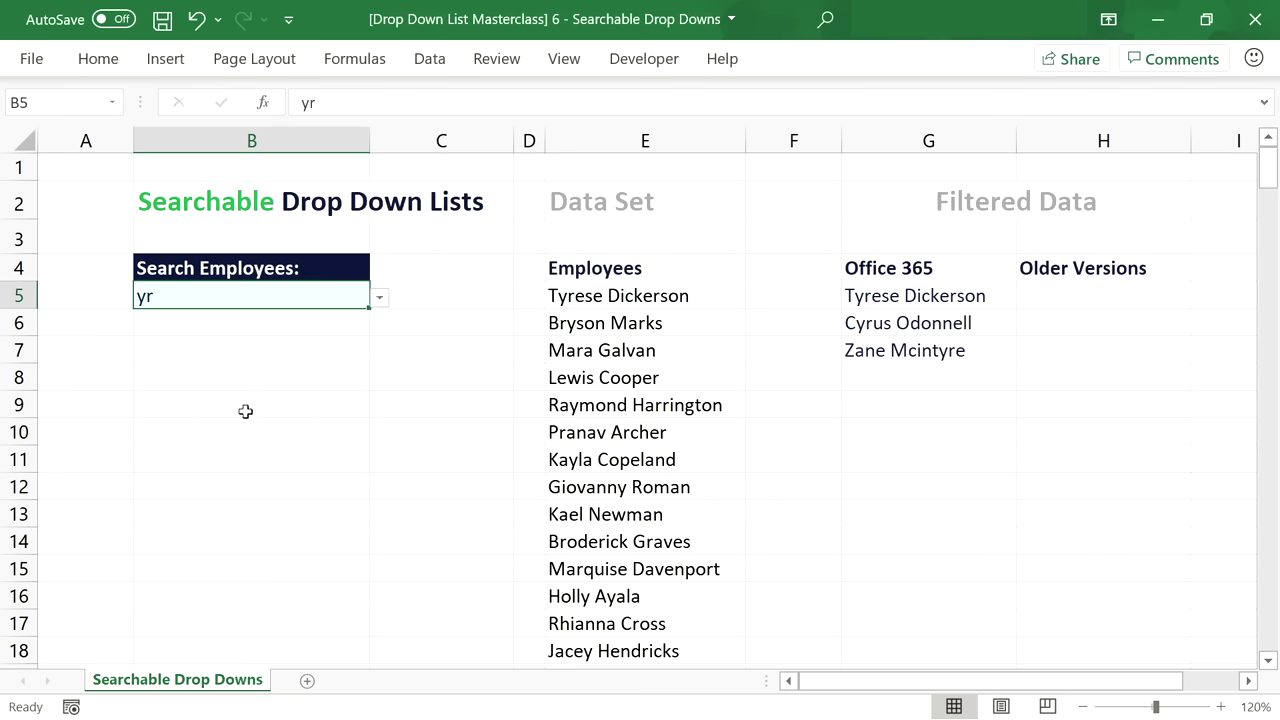
double_click(175, 292)
Test the B5 drop-down with the searches 'yr', 'ab' and 'a'.
key("BackSpace")
key("BackSpace")
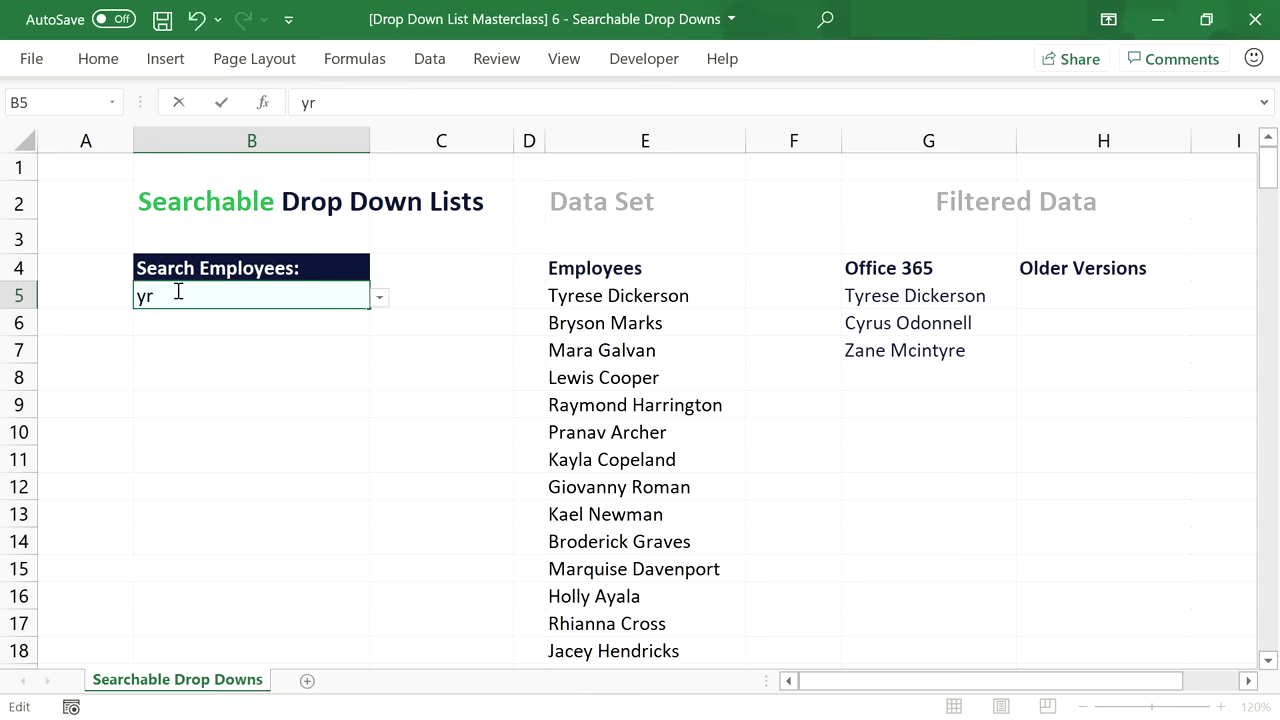
left_click(381, 298)
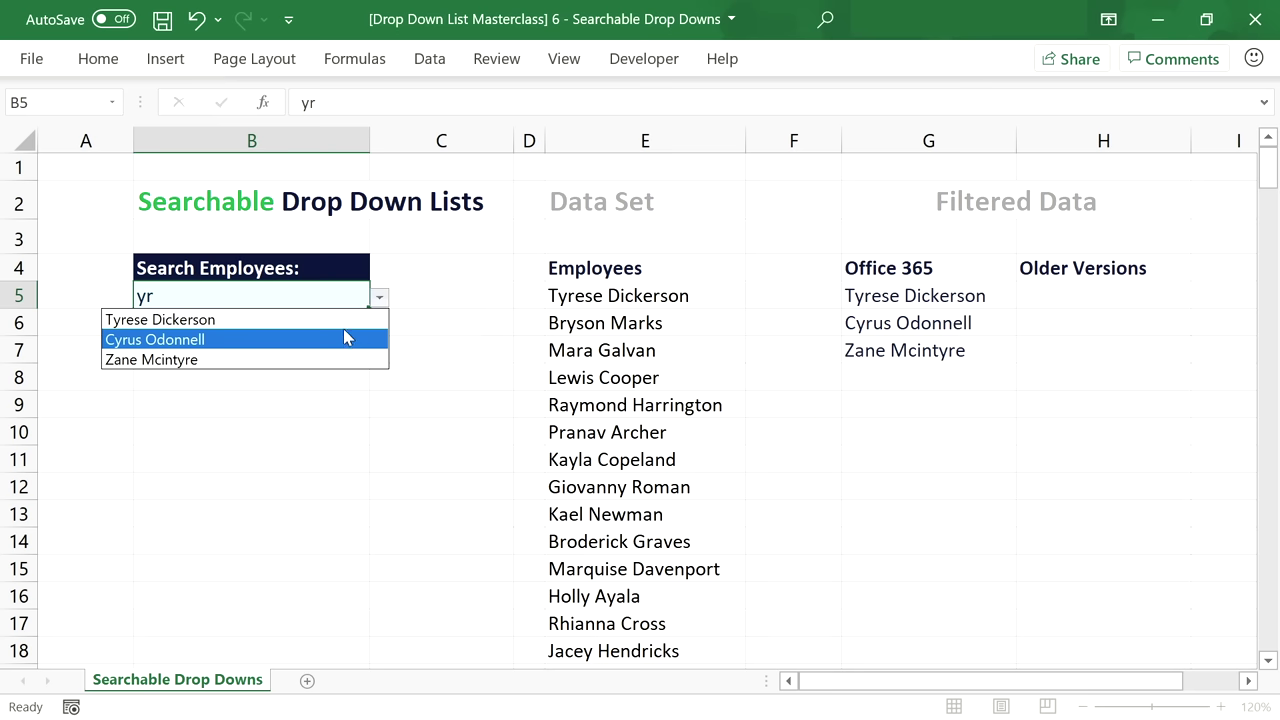
key("Escape")
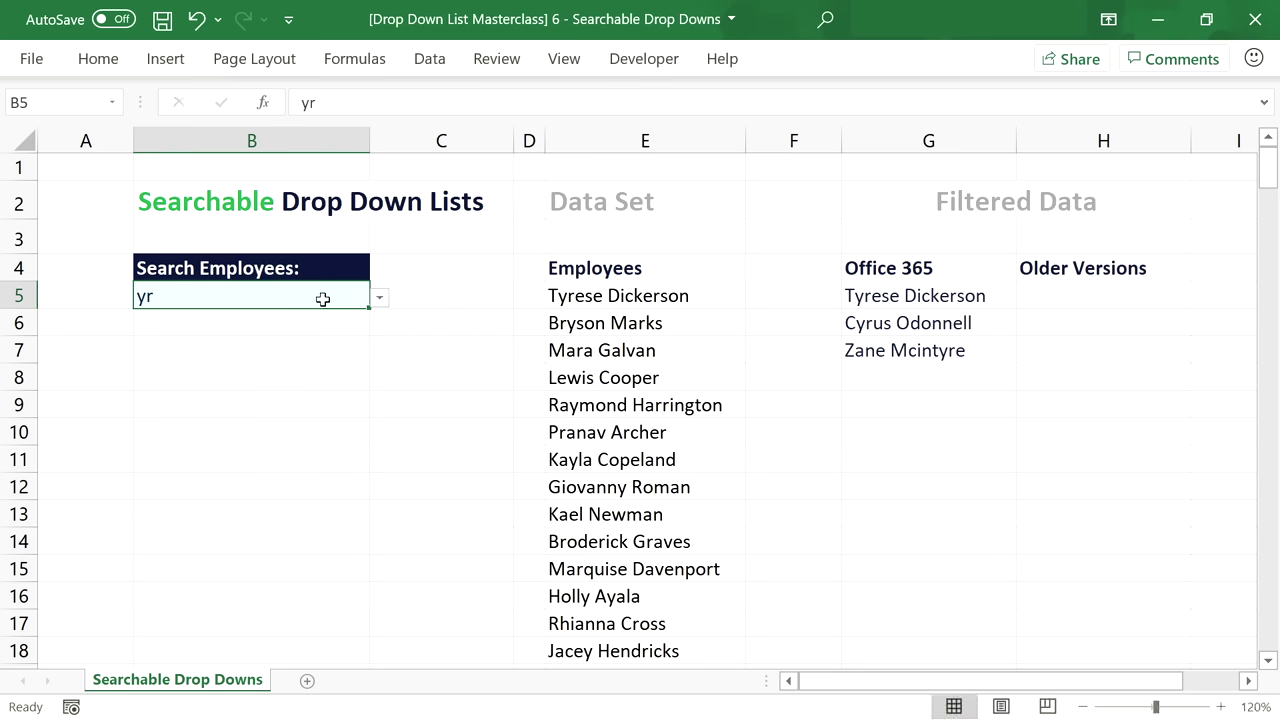
double_click(324, 300)
key("BackSpace")
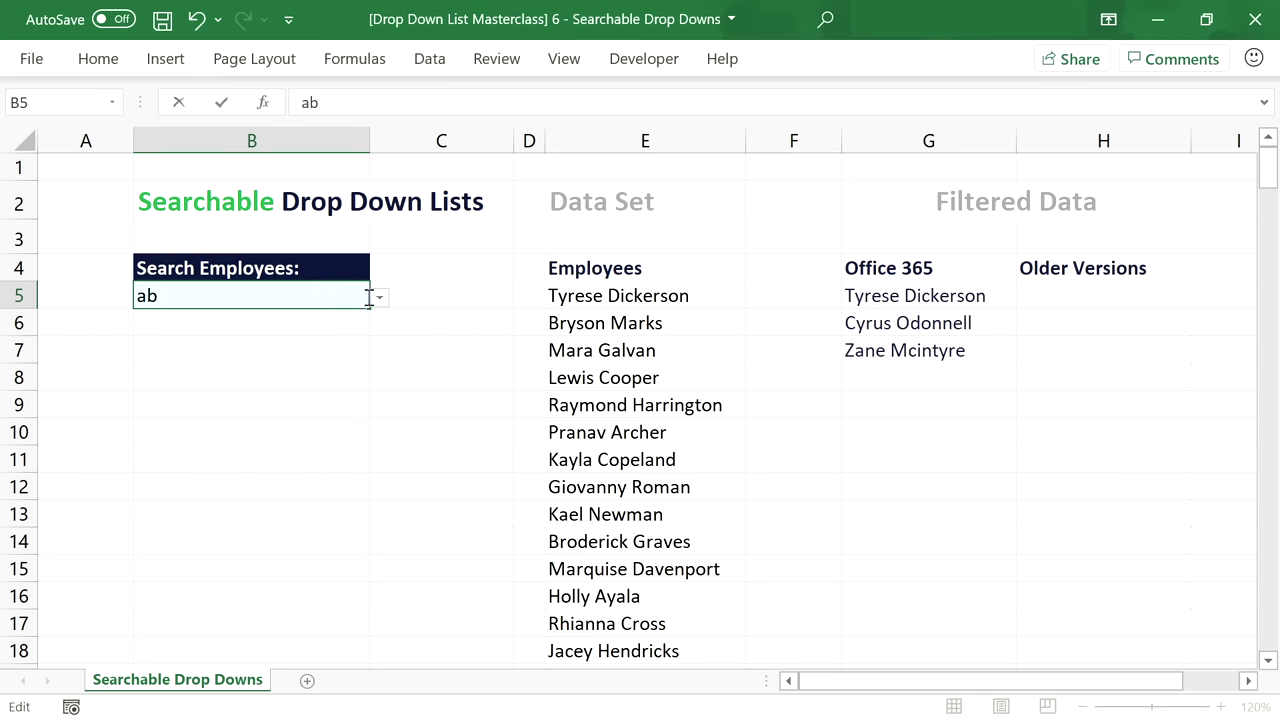
type("ab")
left_click(380, 300)
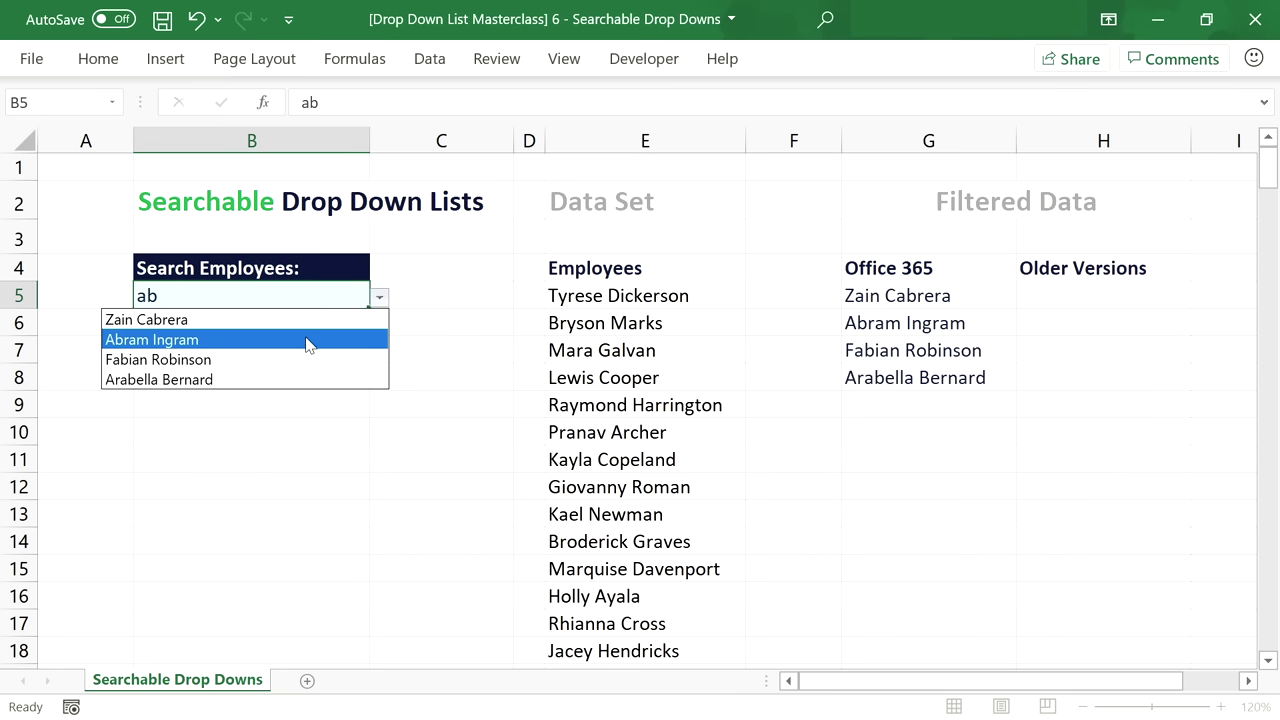
double_click(252, 290)
key("BackSpace")
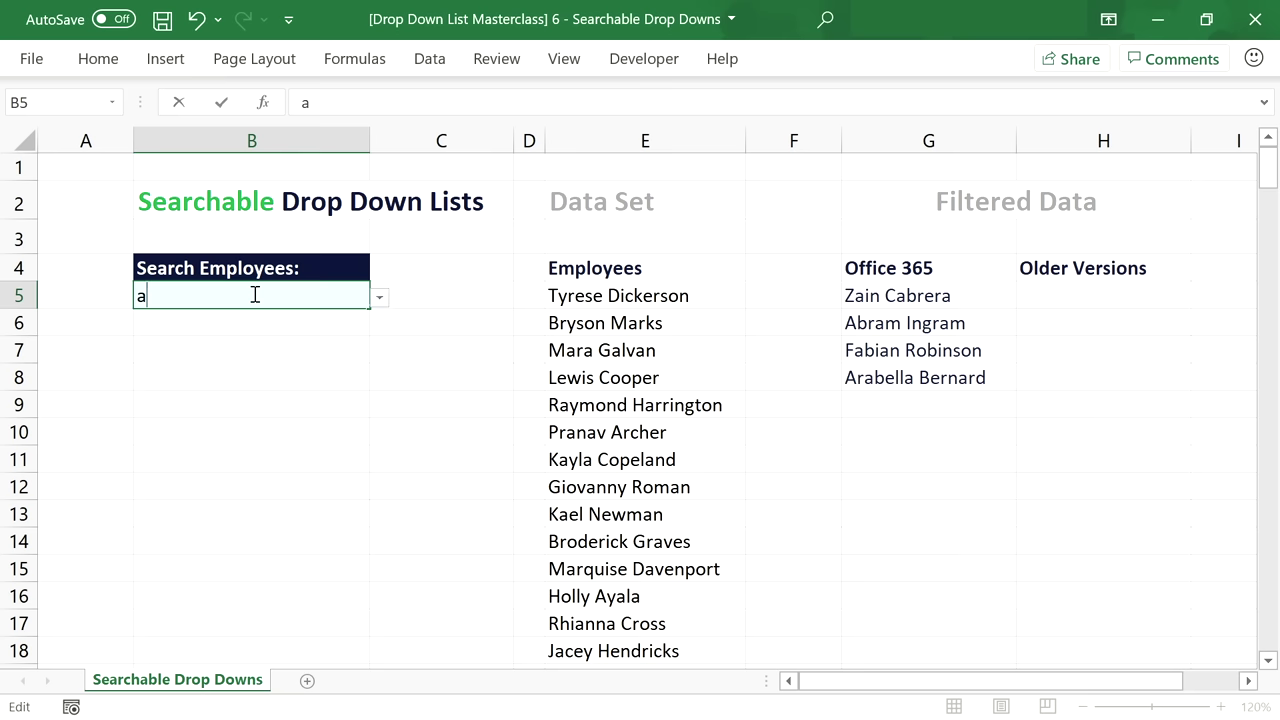
left_click(379, 297)
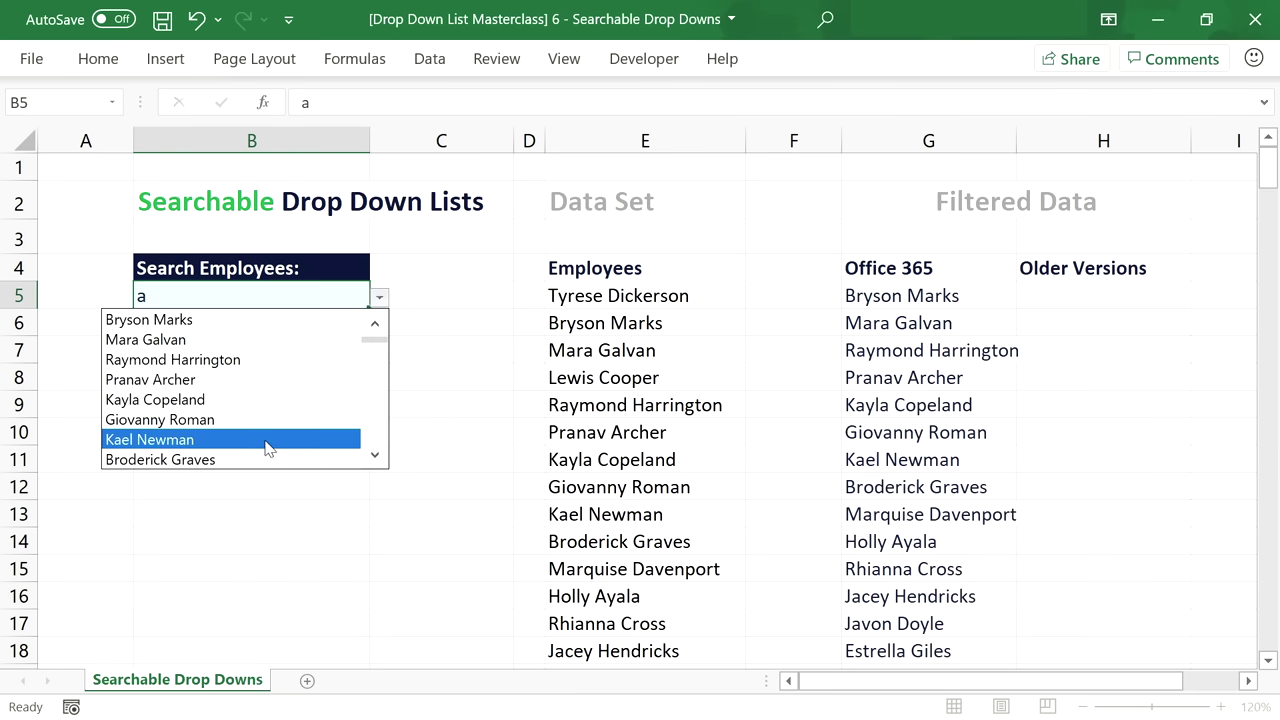
left_click_drag(376, 342, 373, 324)
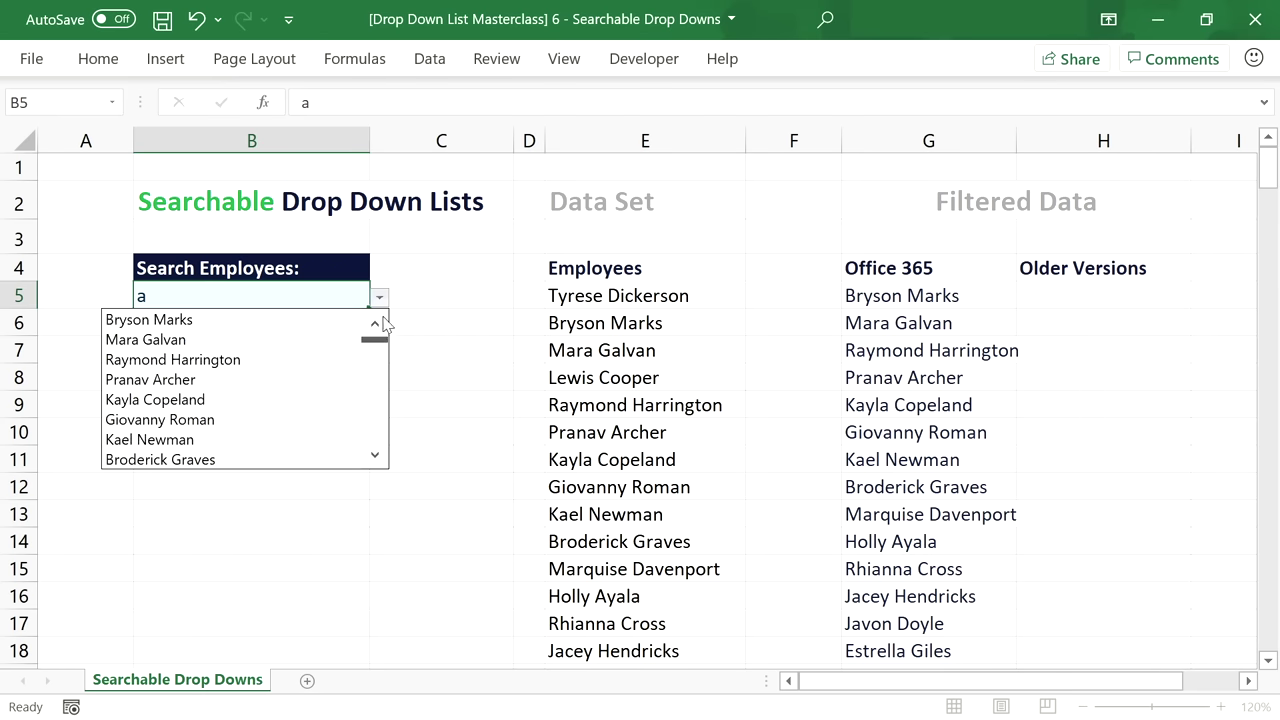
Clear B5 so the full employee list spills, and widen column G.
double_click(236, 289)
key("BackSpace")
key("Return")
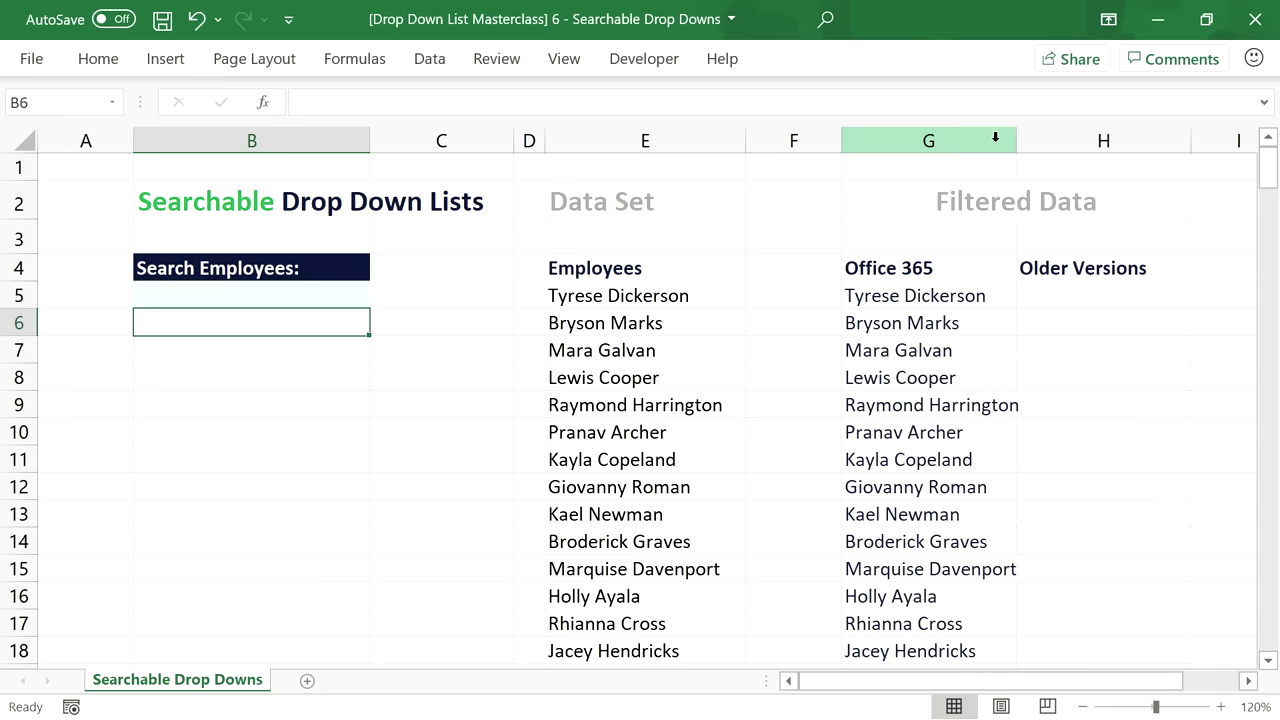
left_click_drag(1016, 141, 1062, 145)
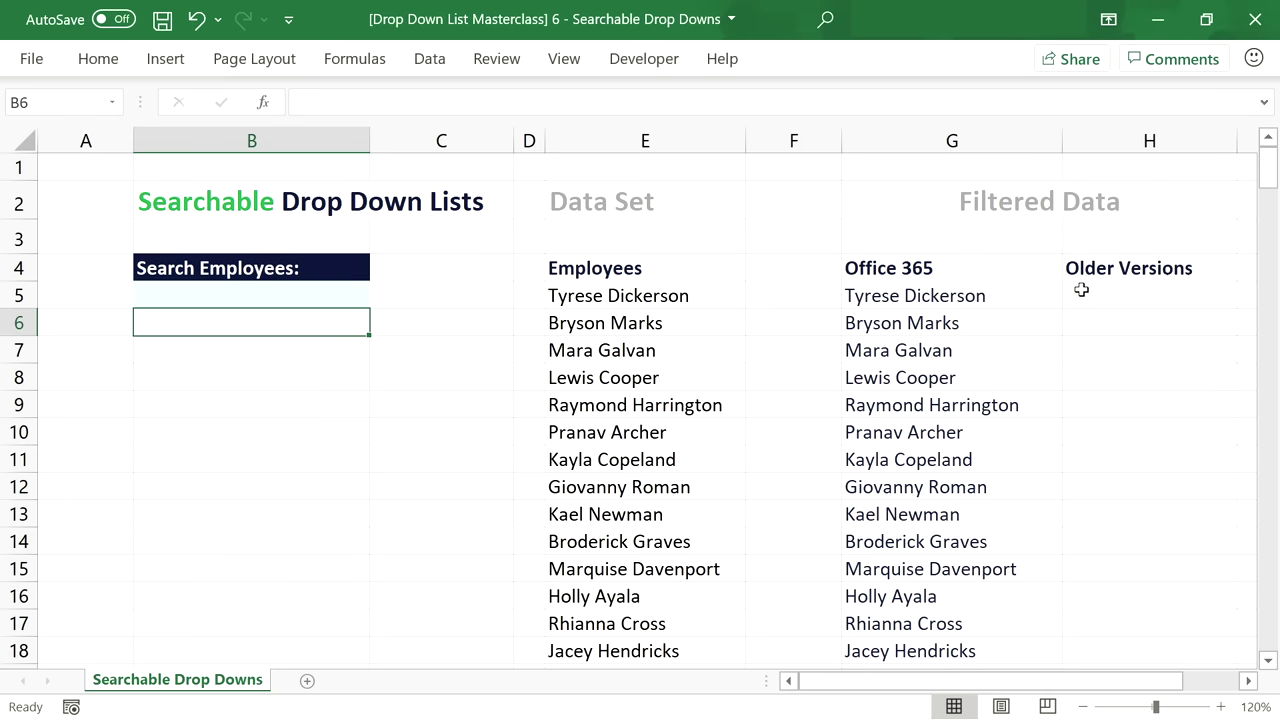
Inspect the include argument of the FILTER formula in G5 and leave it unchanged, narrowing column F.
left_click(1014, 300)
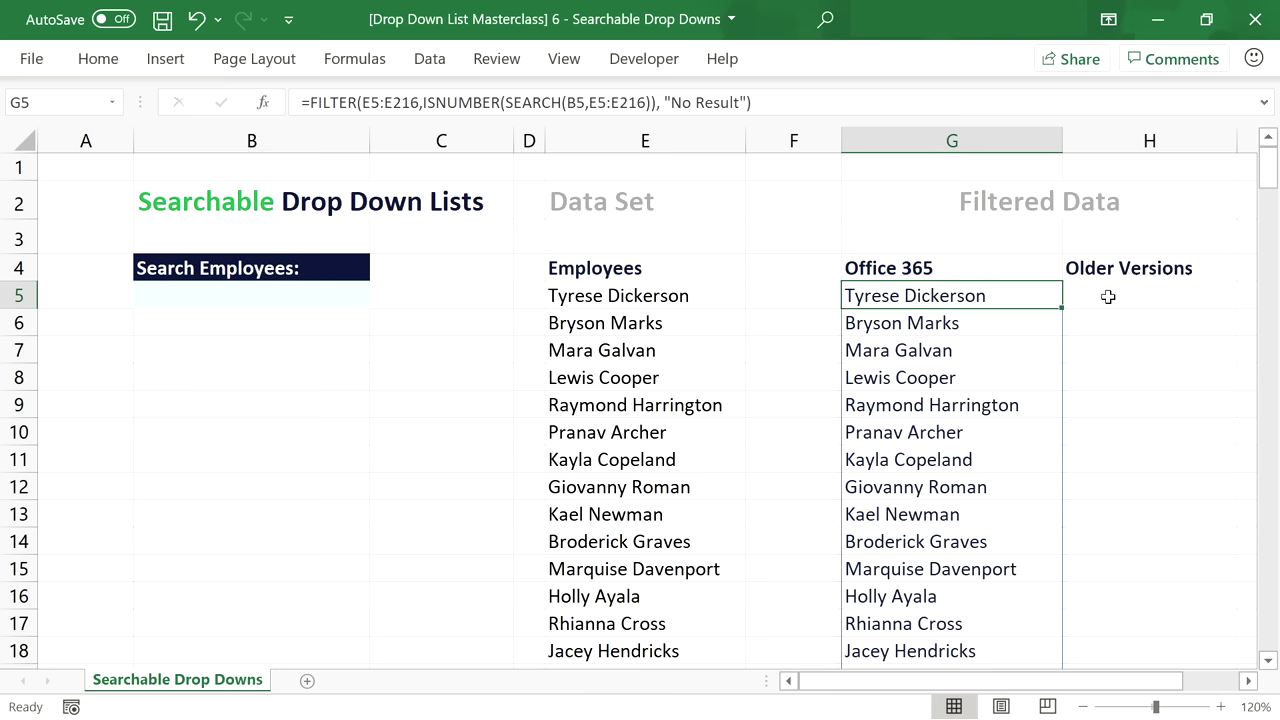
left_click_drag(842, 141, 801, 141)
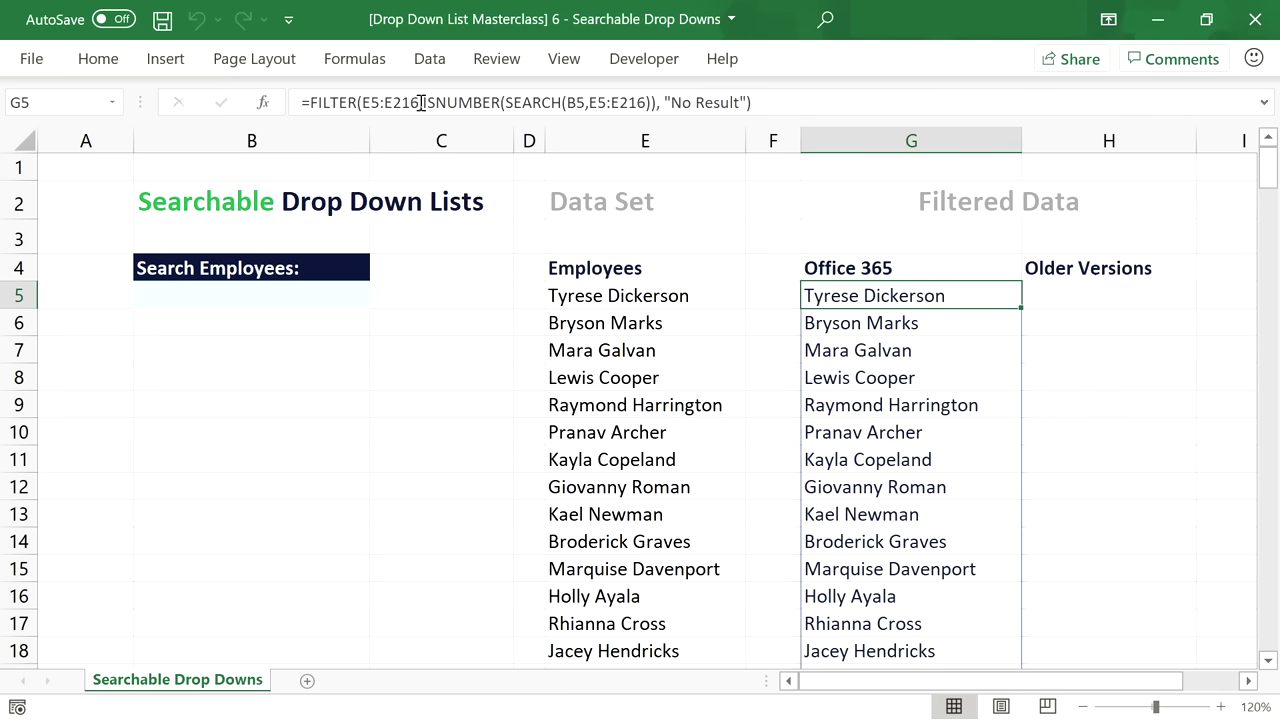
left_click_drag(421, 102, 648, 102)
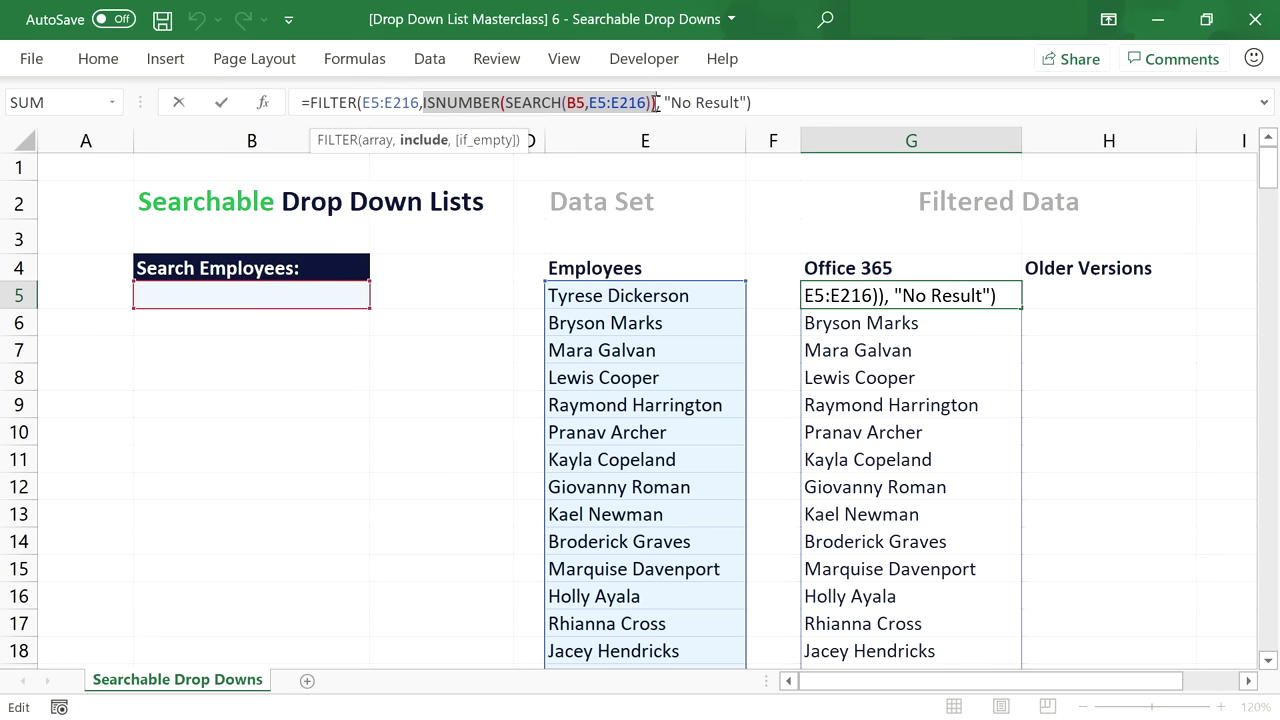
key("Escape")
Enter =ISNUMBER(SEARCH($B$5,E5)) in D5, widen column D, and fill it down the employee list.
left_click(525, 292)
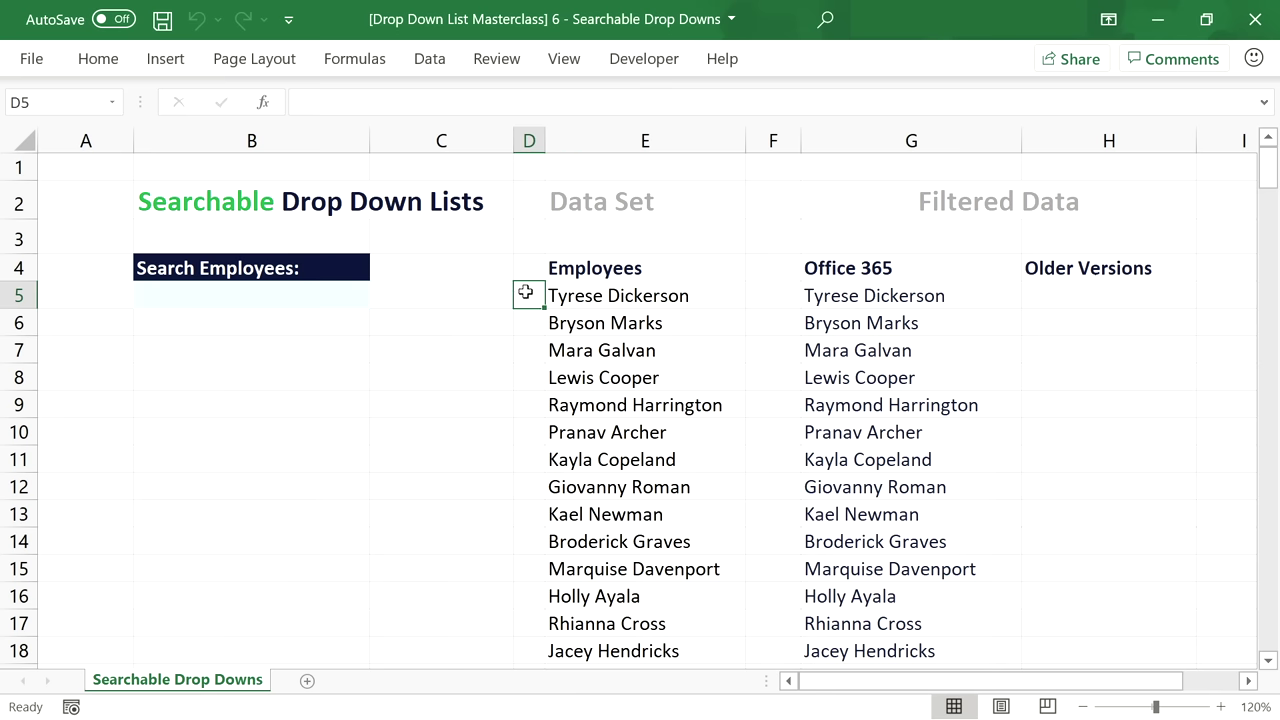
type("=")
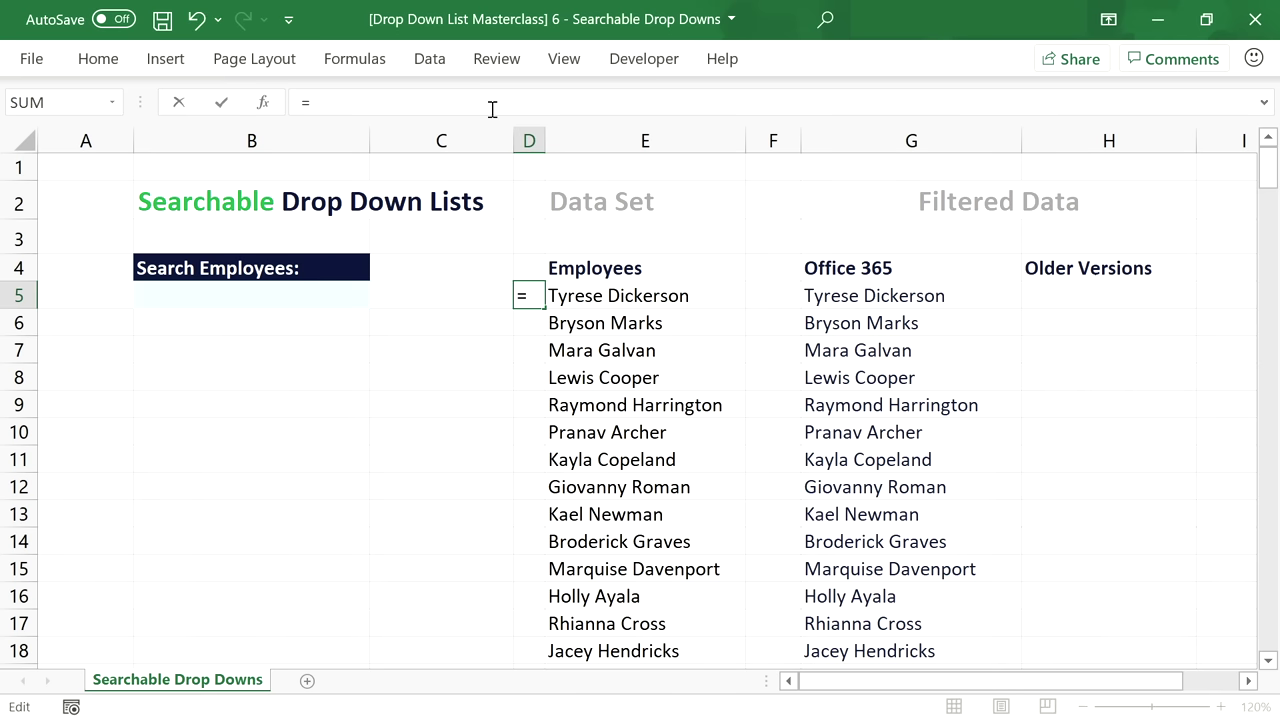
type("ISNUMBER(SEARCH(B5,E5:E216))")
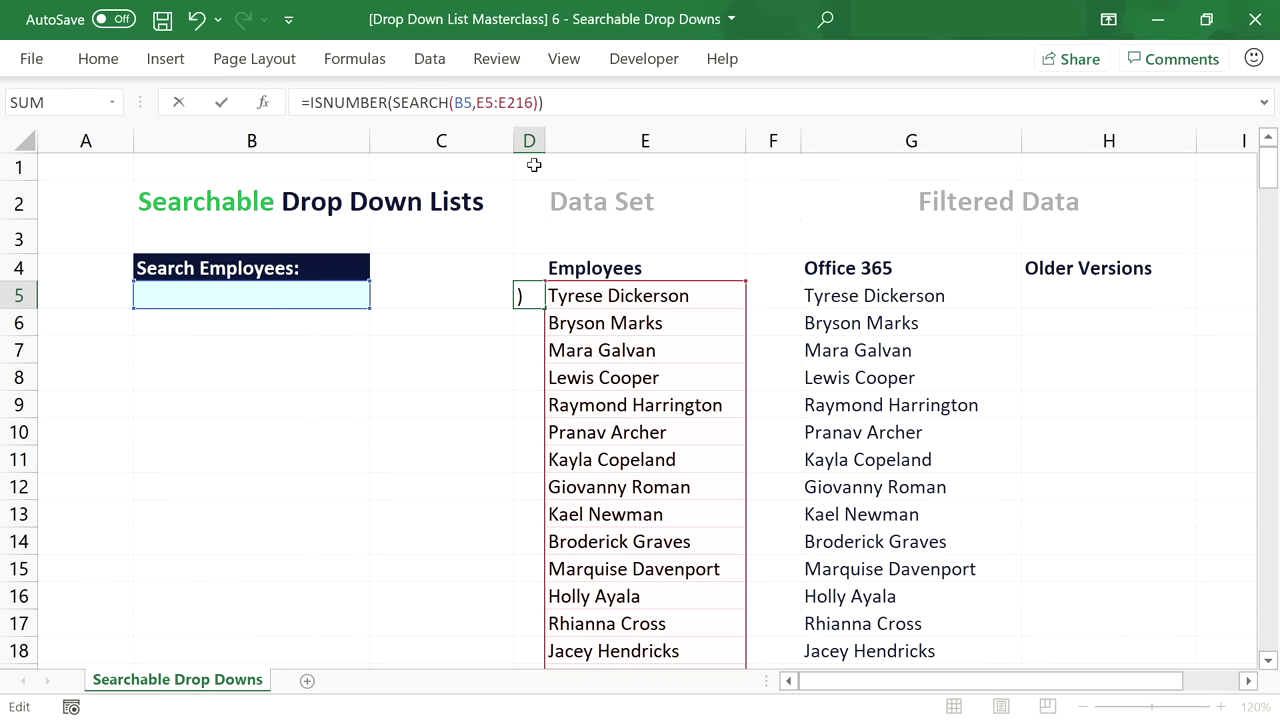
left_click_drag(533, 102, 477, 102)
type("E")
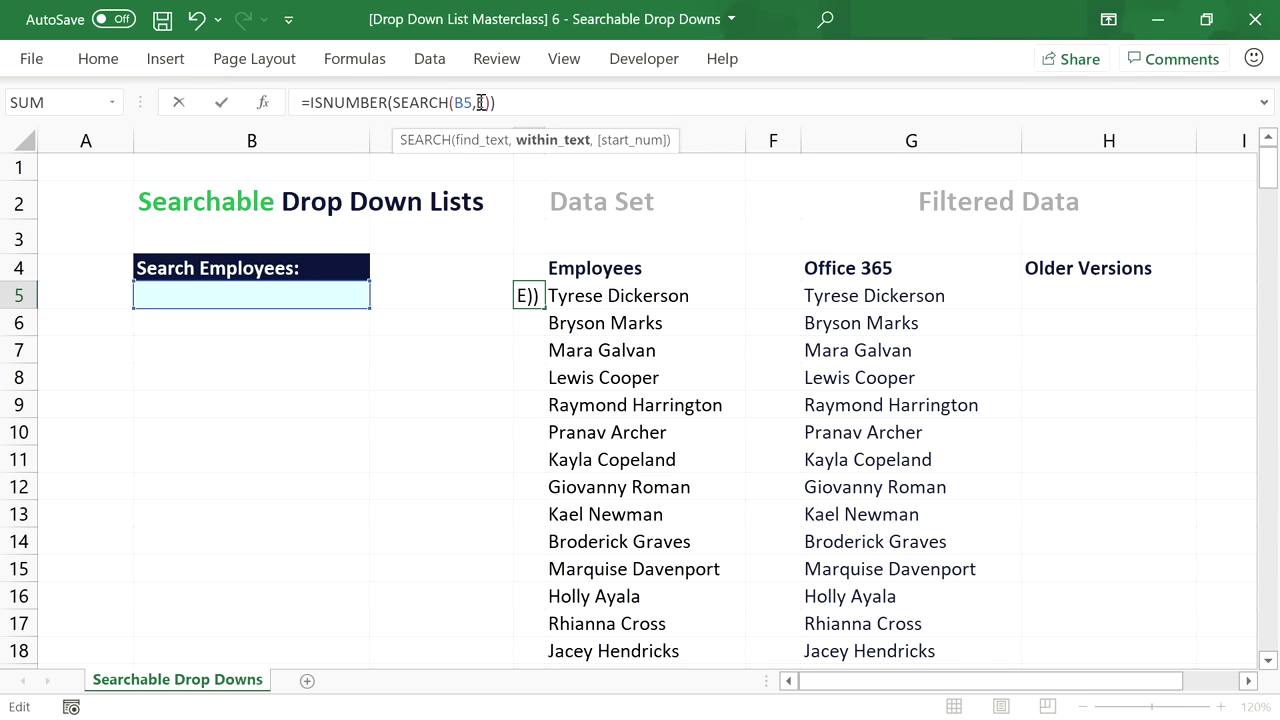
type("5")
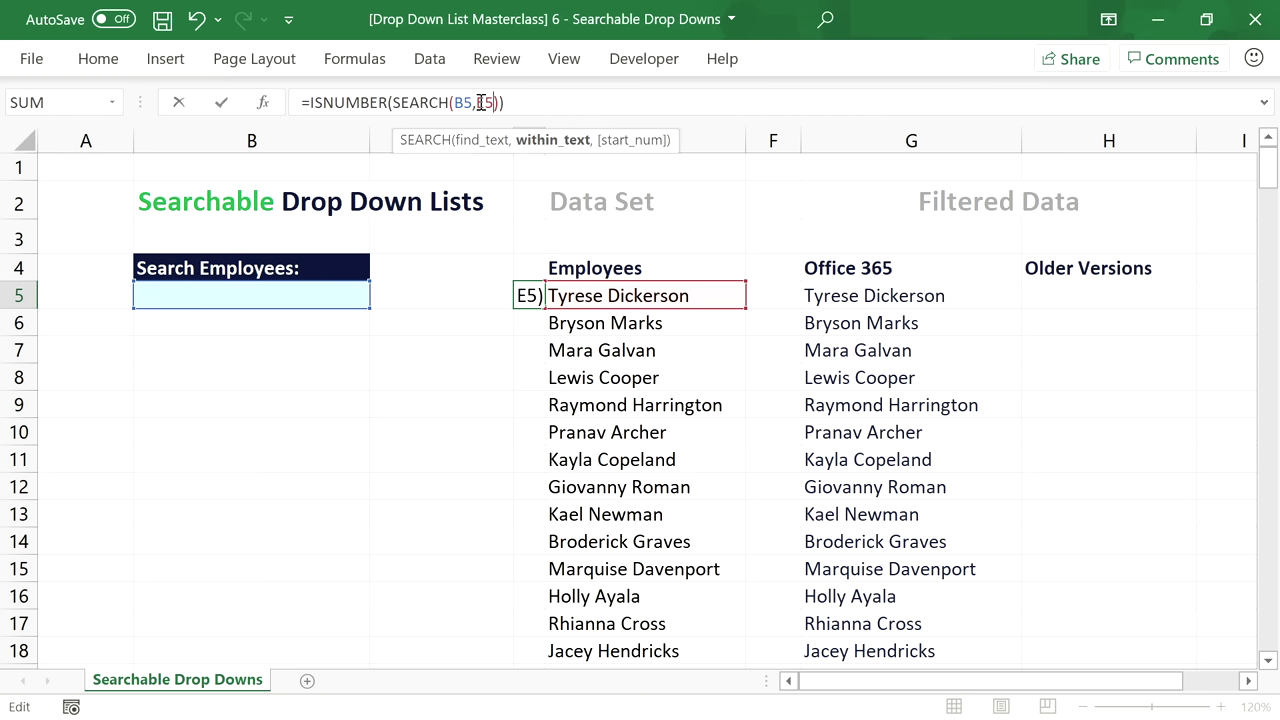
left_click(462, 97)
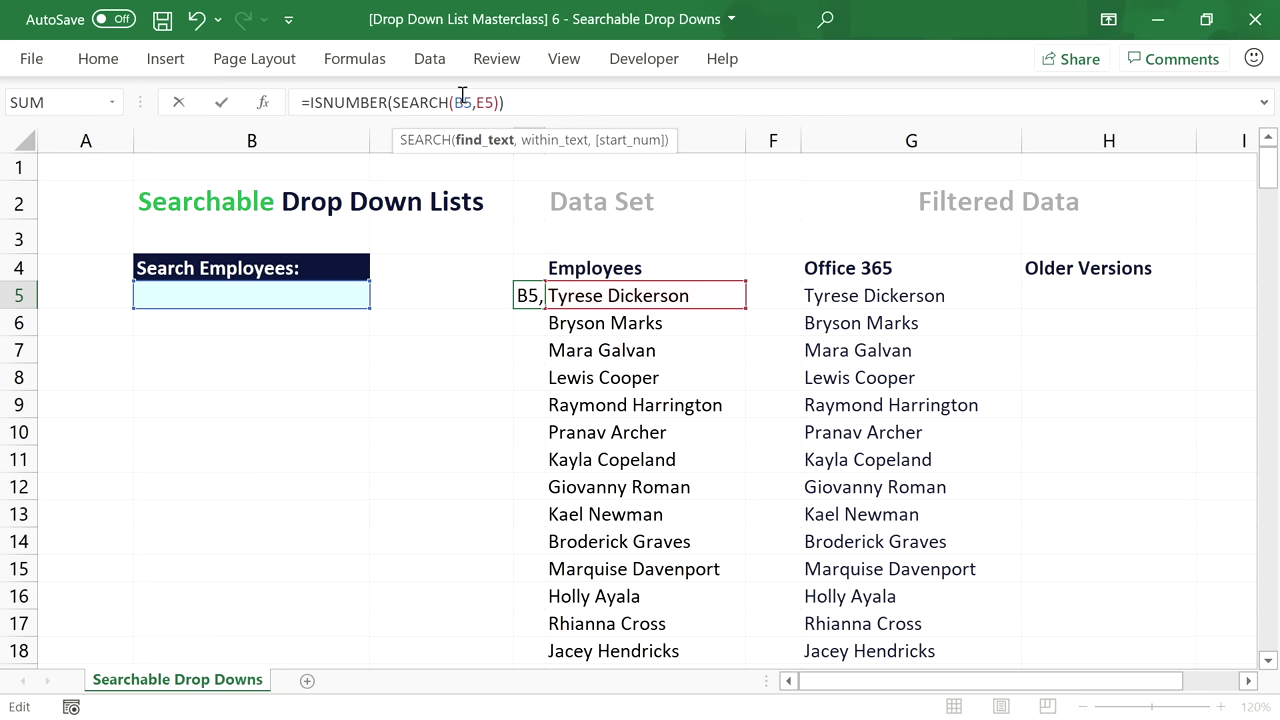
key("F4")
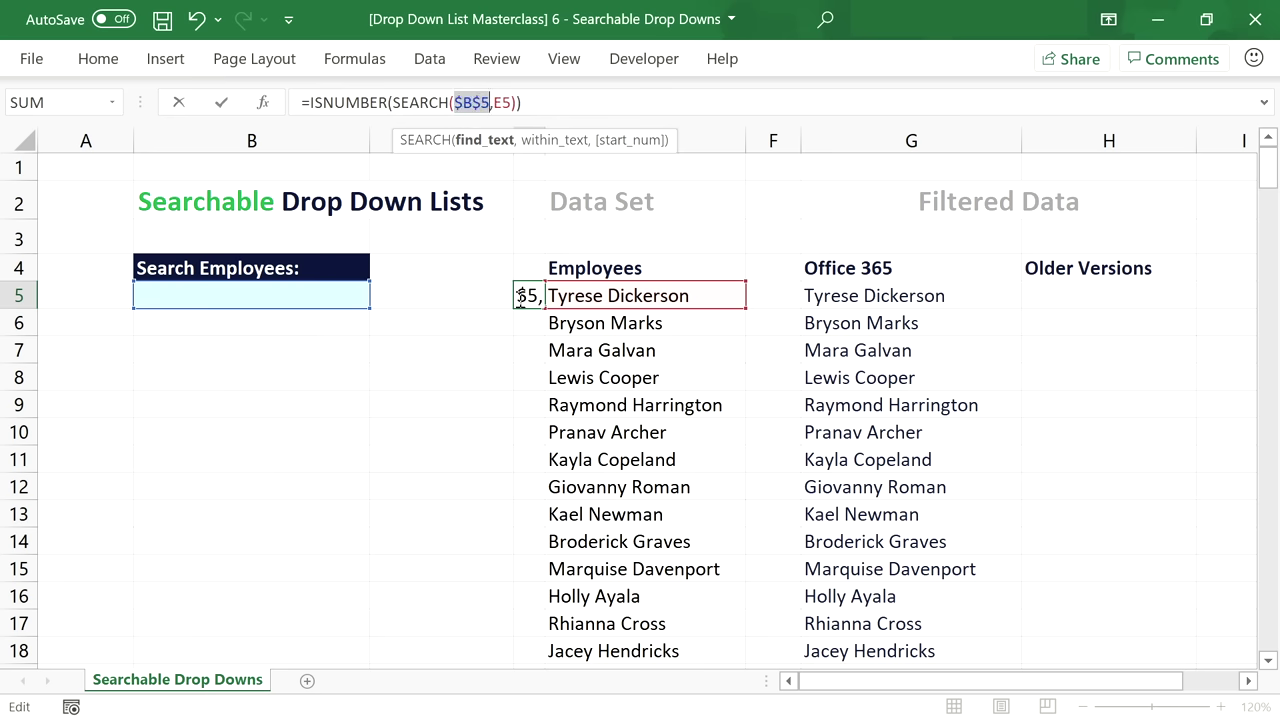
key("Return")
left_click_drag(546, 141, 581, 152)
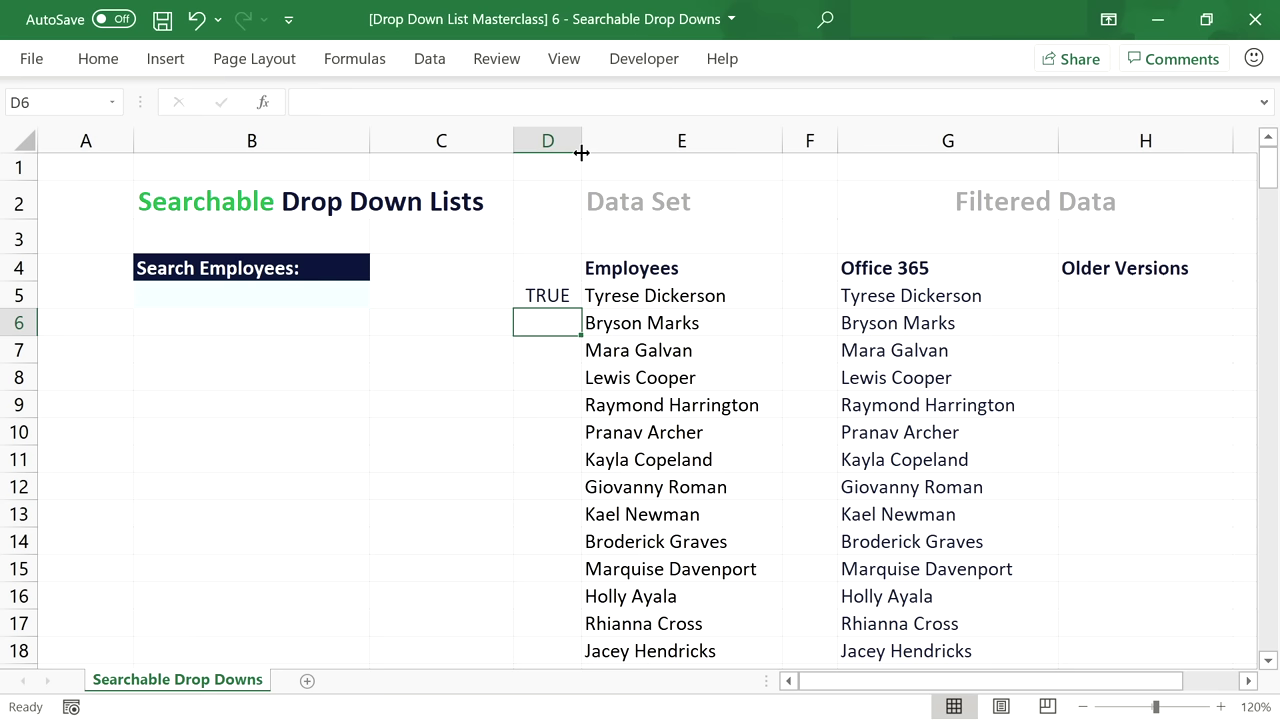
left_click(557, 297)
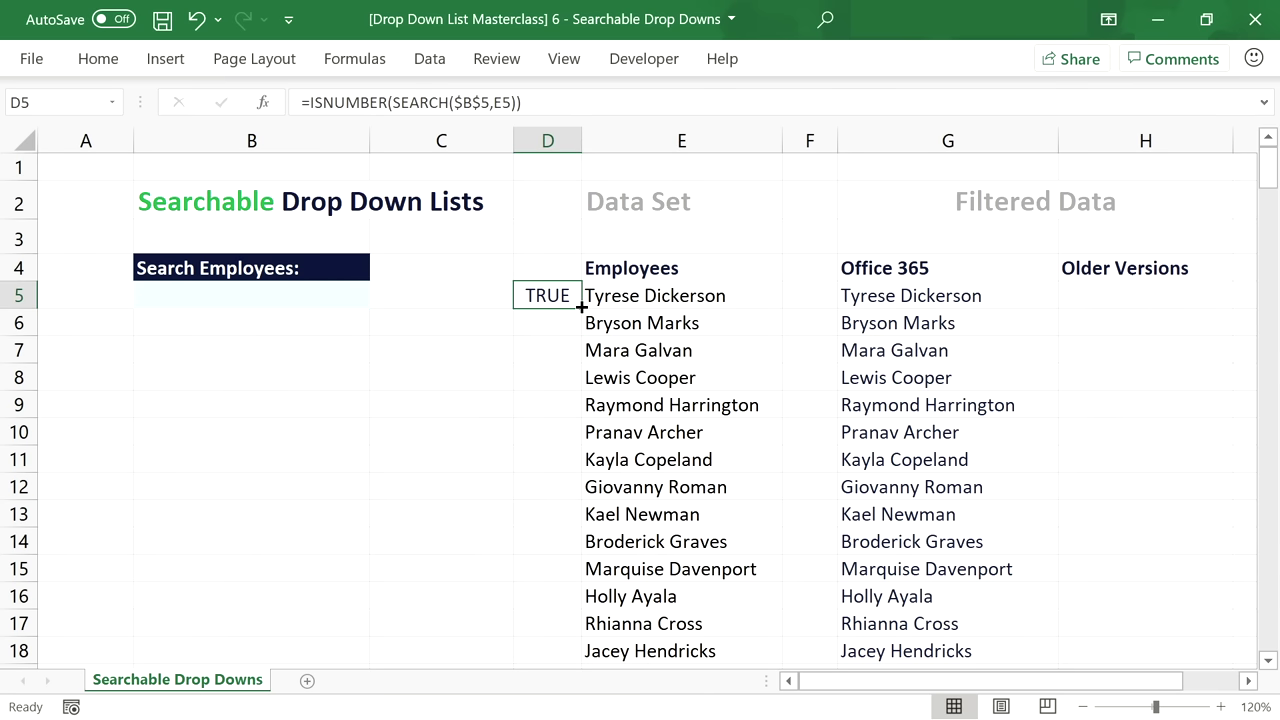
double_click(581, 307)
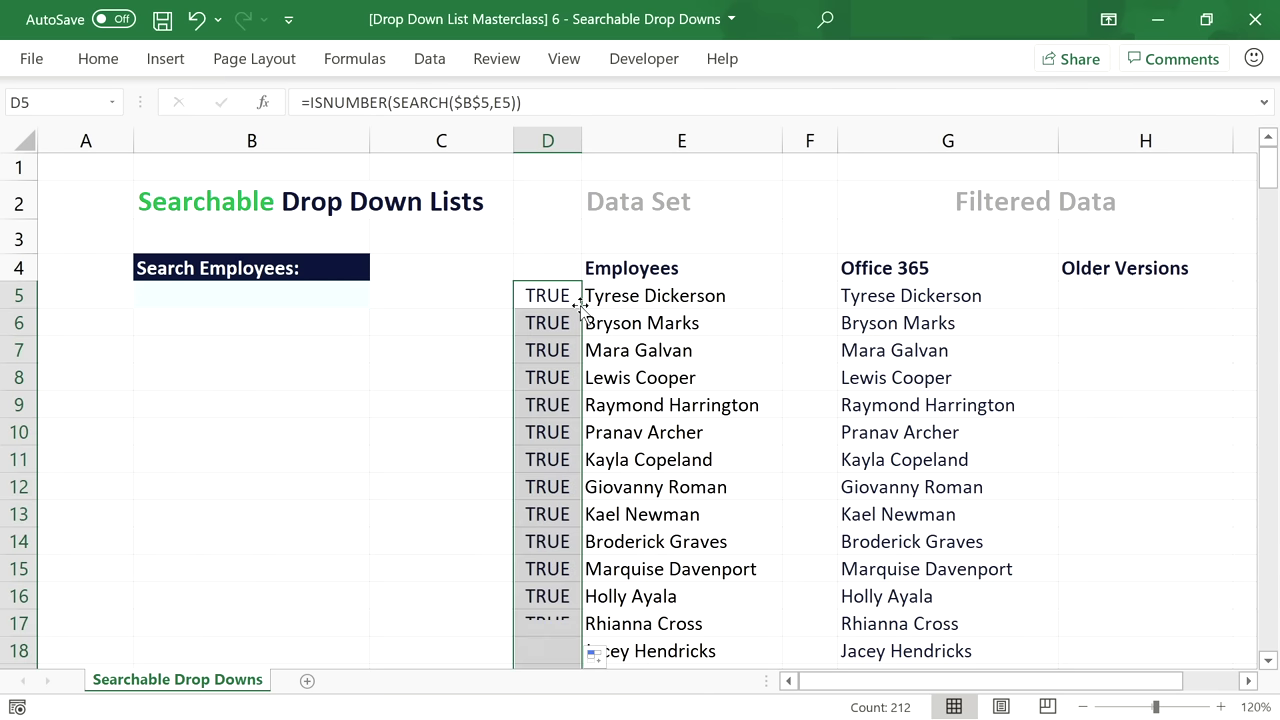
Test the TRUE/FALSE flags by searching yr, then br, in B5.
left_click(220, 290)
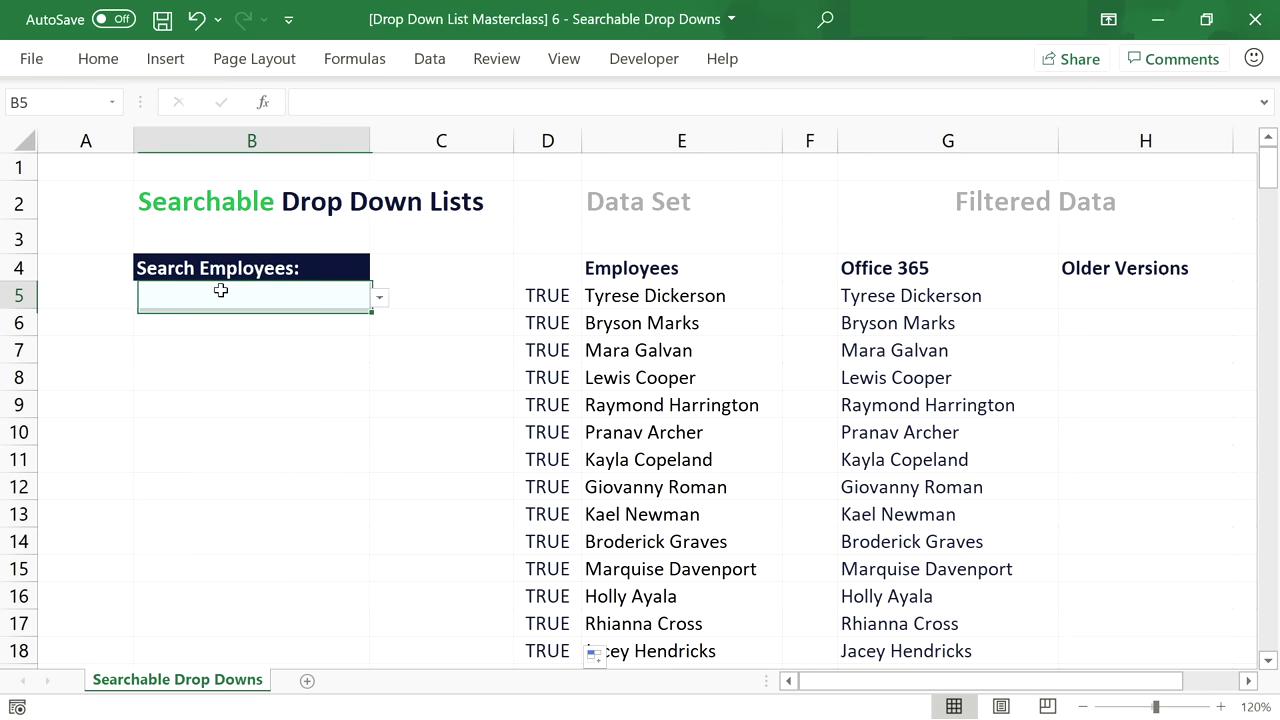
key("BackSpace")
type("yr")
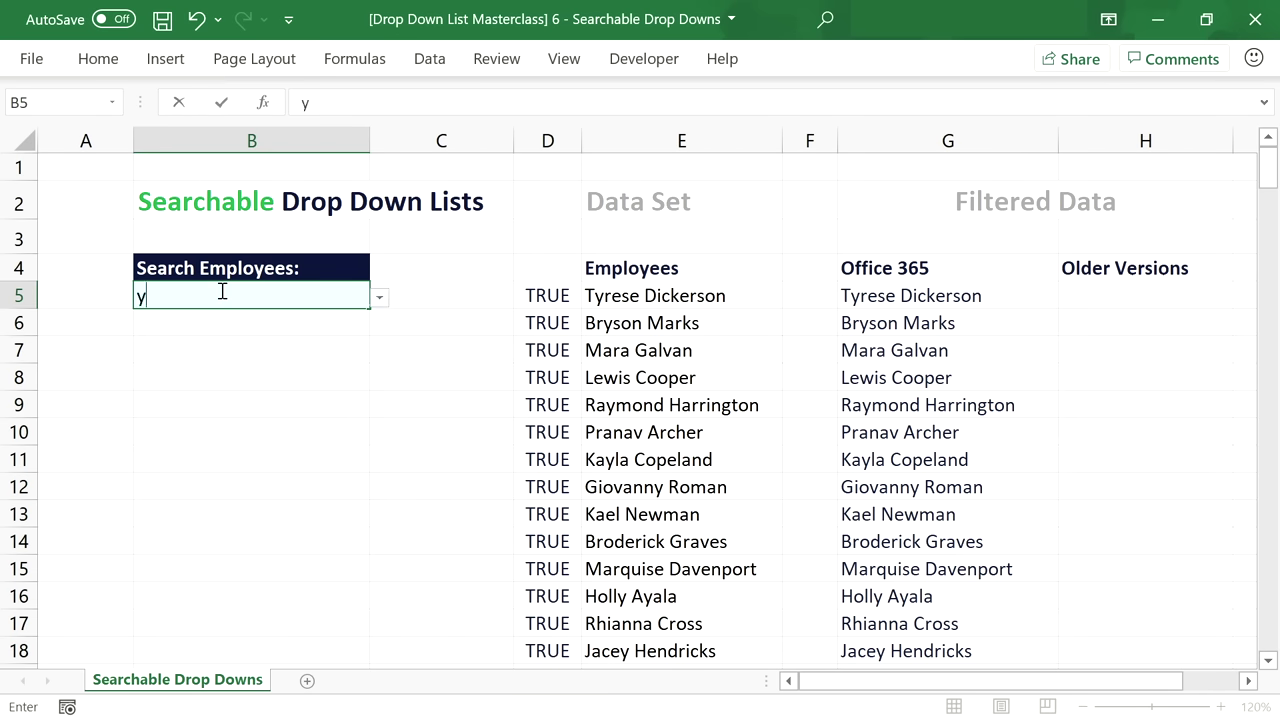
key("Return")
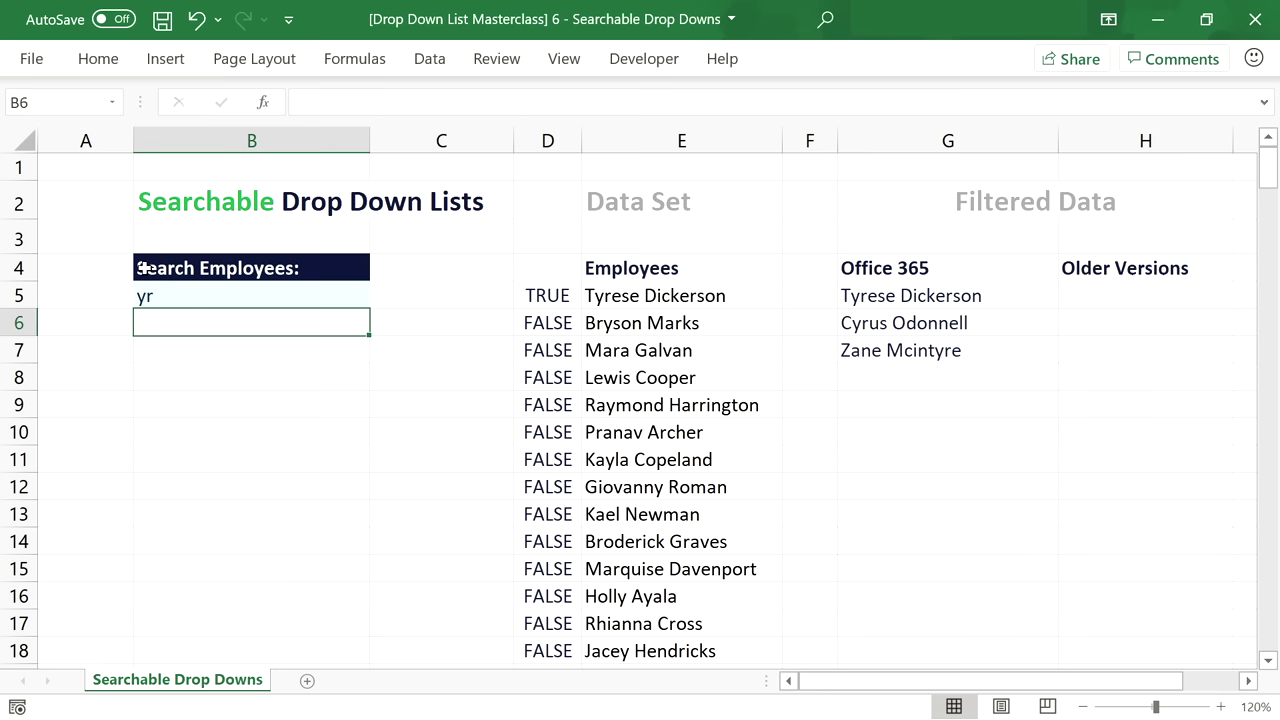
double_click(181, 288)
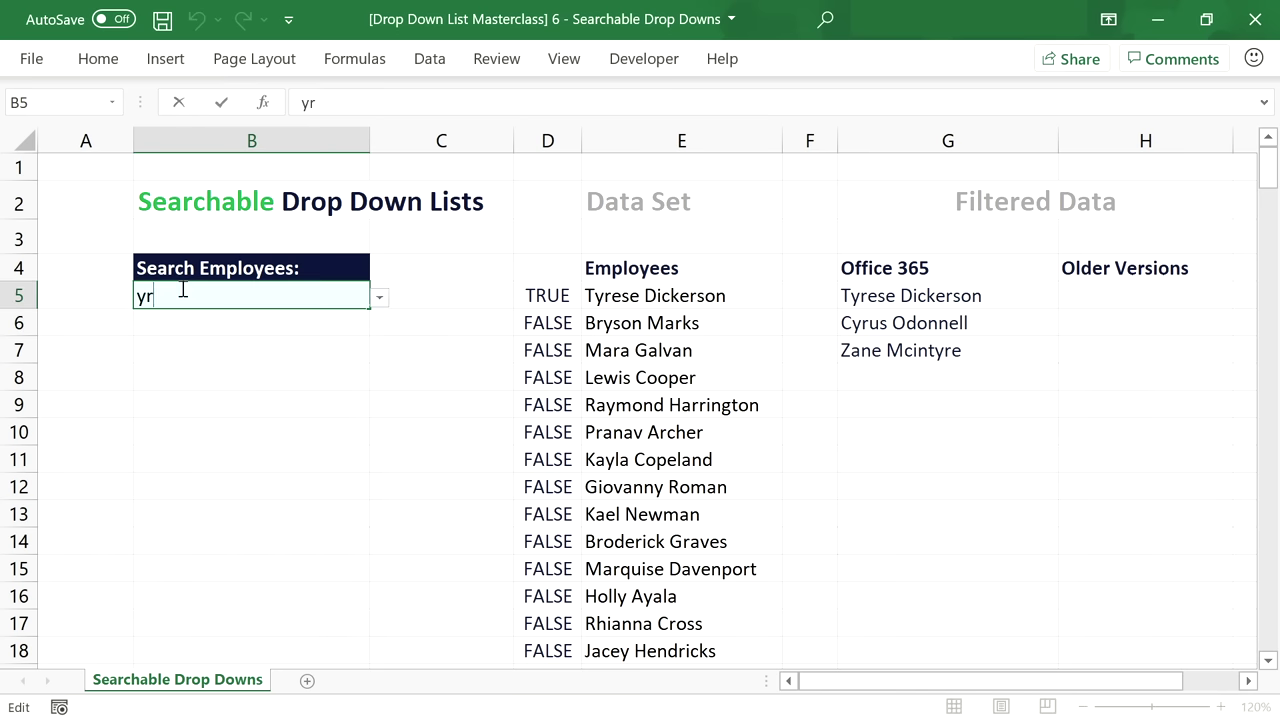
key("BackSpace")
key("BackSpace")
type("br")
key("Return")
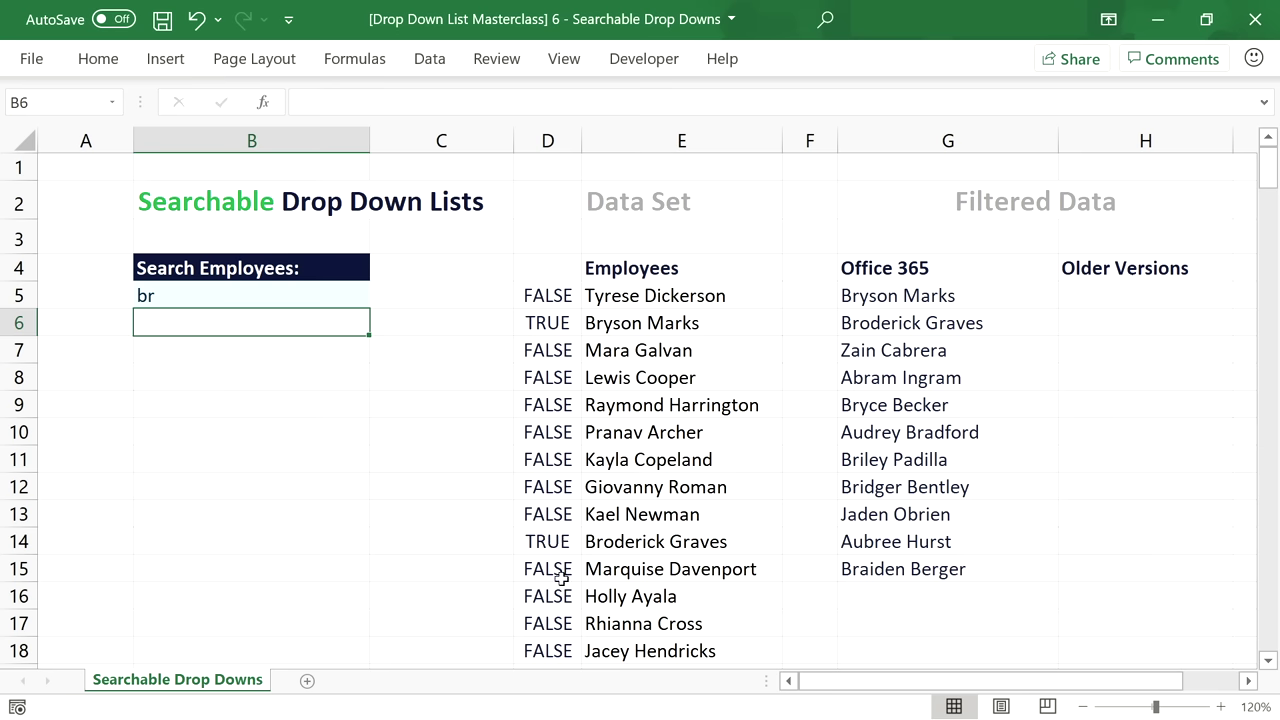
left_click(546, 294)
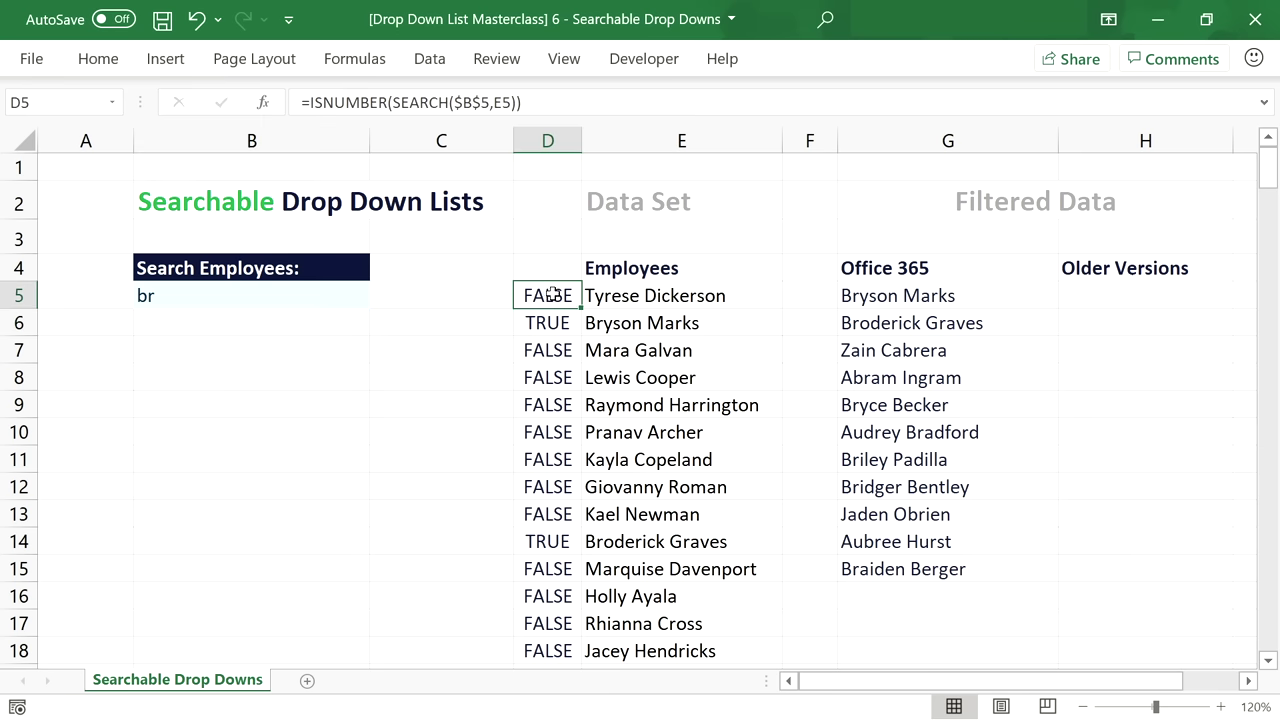
Wrap D5's ISNUMBER(SEARCH) test in IF and add MAX(D4:D4) as the running-number base.
left_click(308, 103)
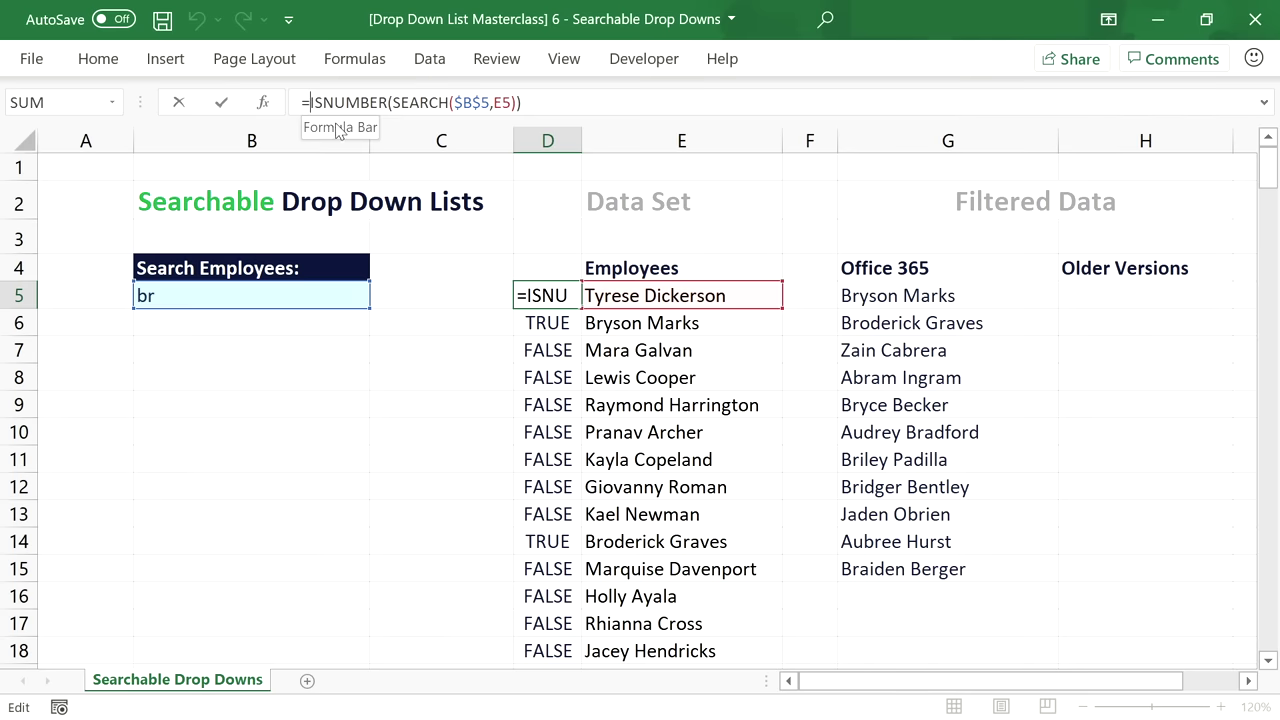
type("IF(")
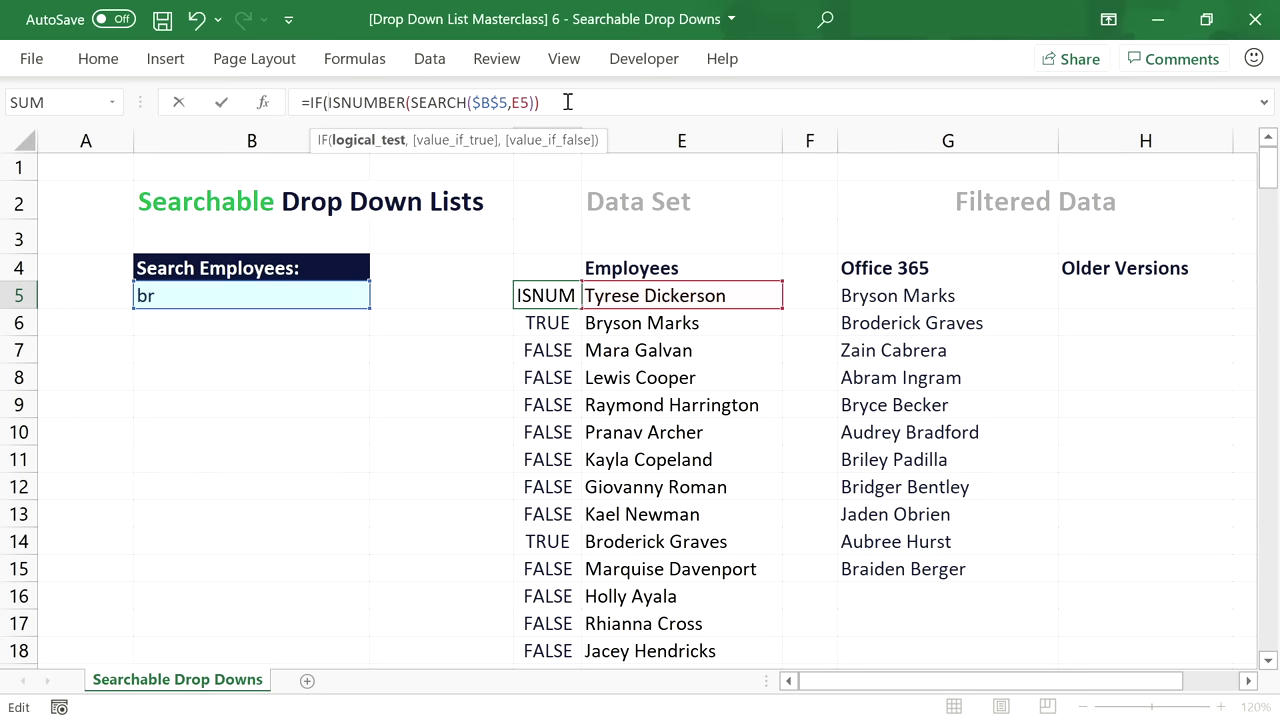
left_click(567, 102)
type(",")
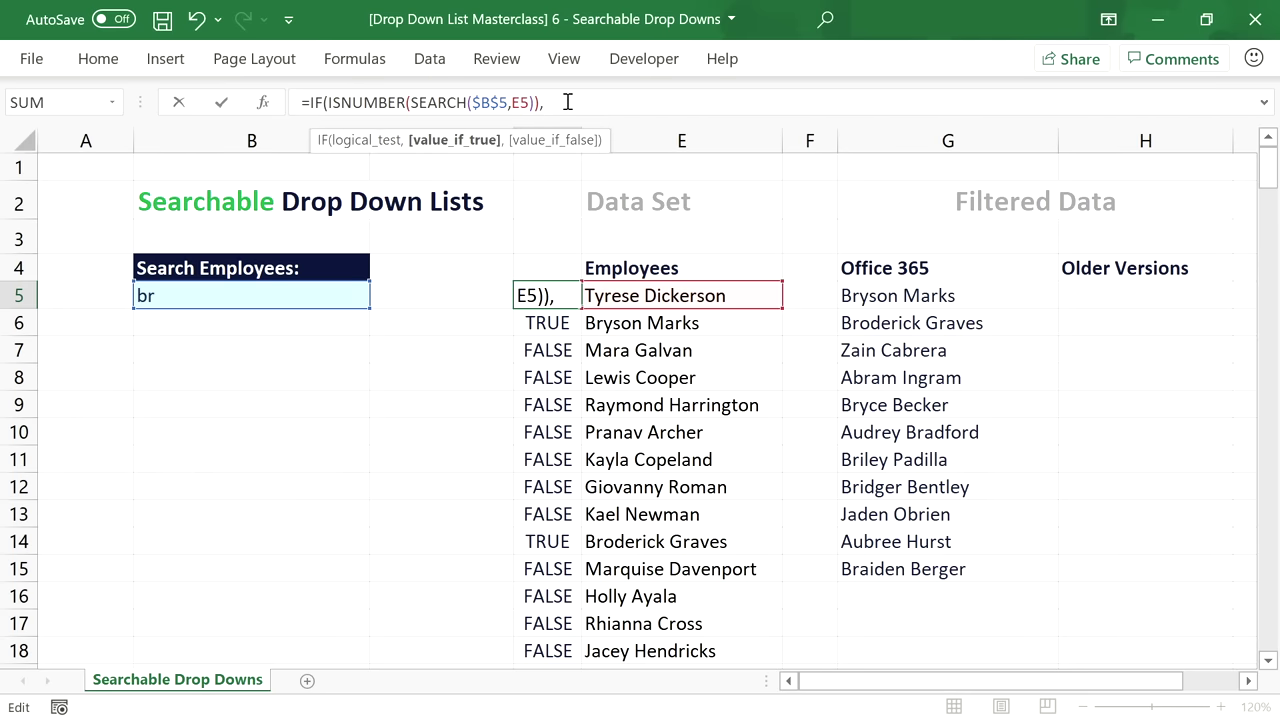
type("MAX(")
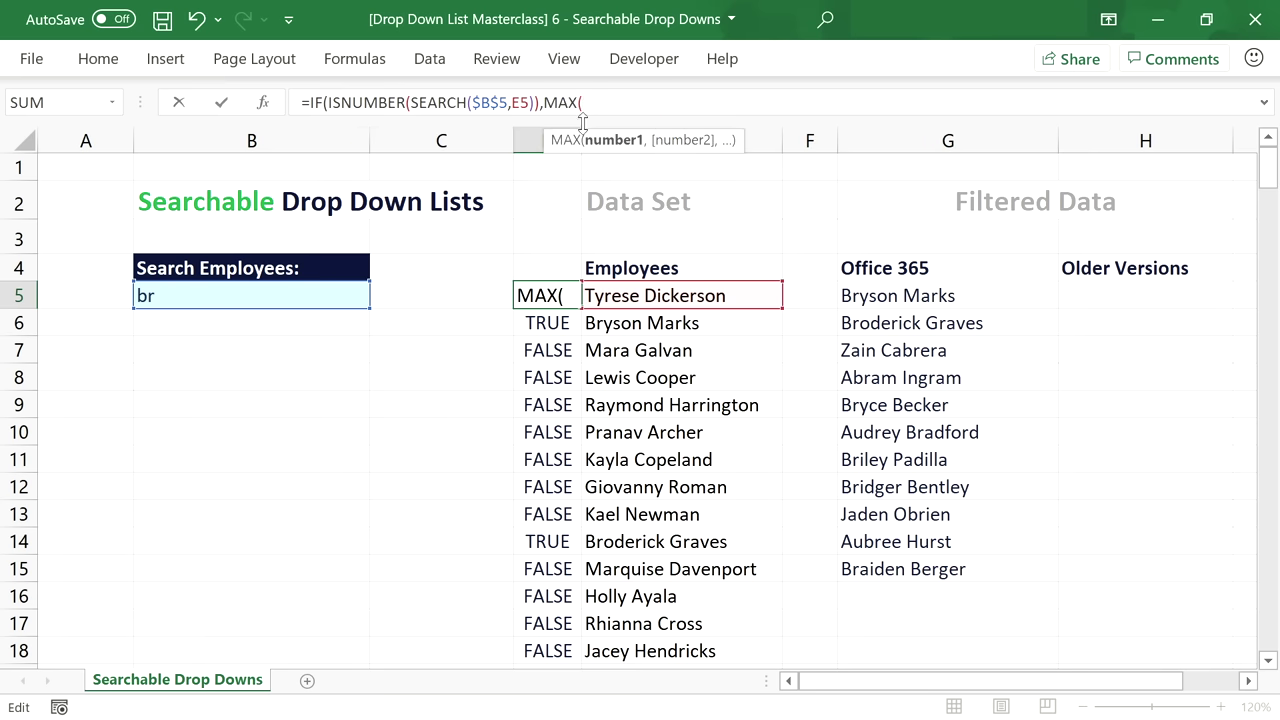
left_click(558, 260)
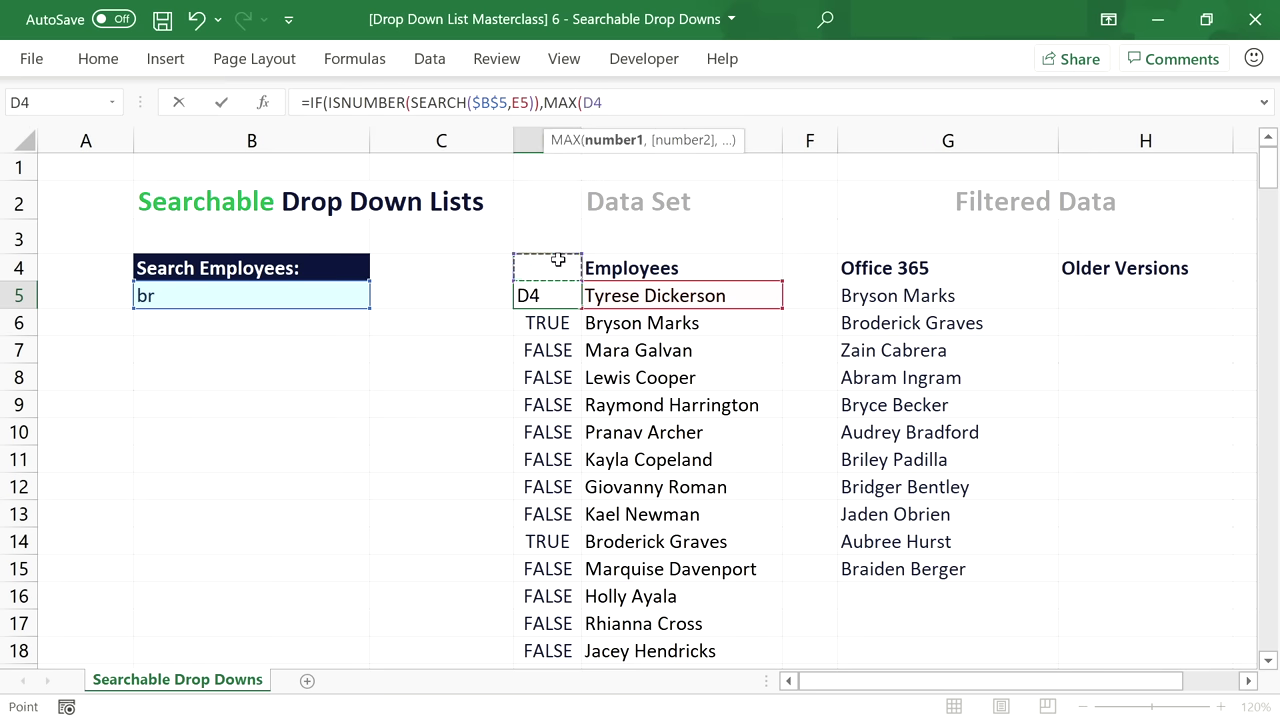
key("F8")
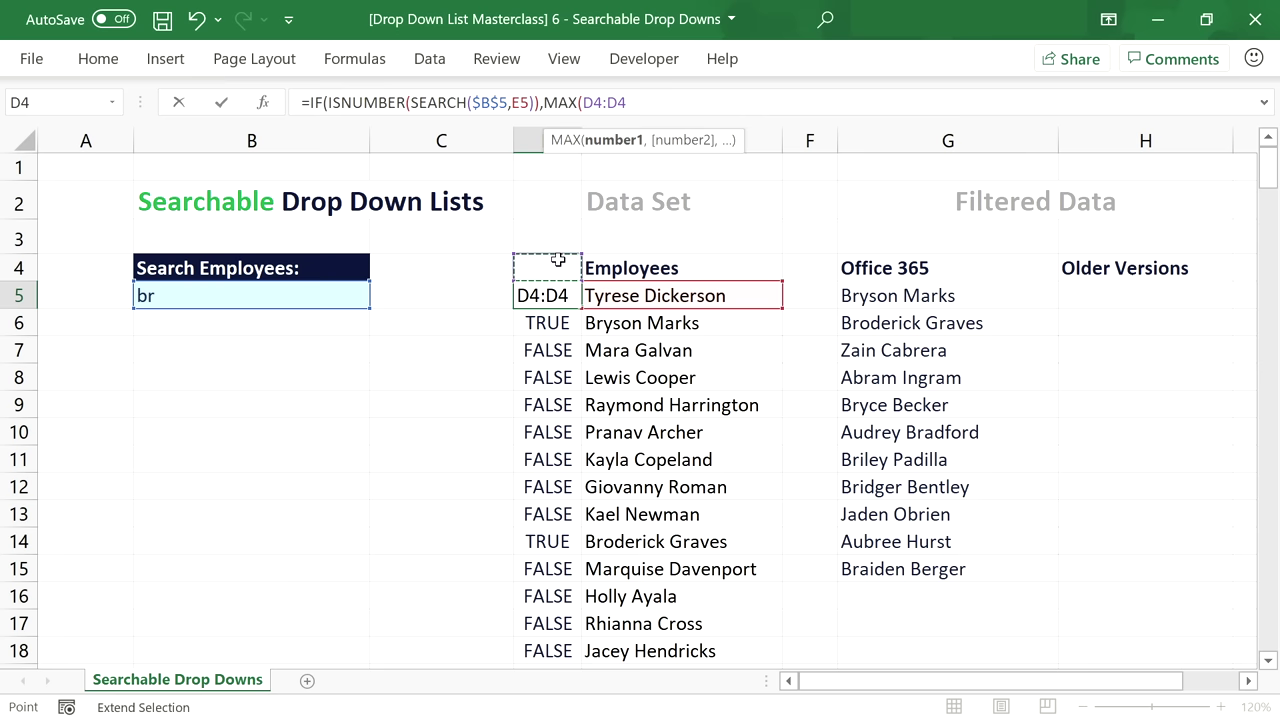
type(")")
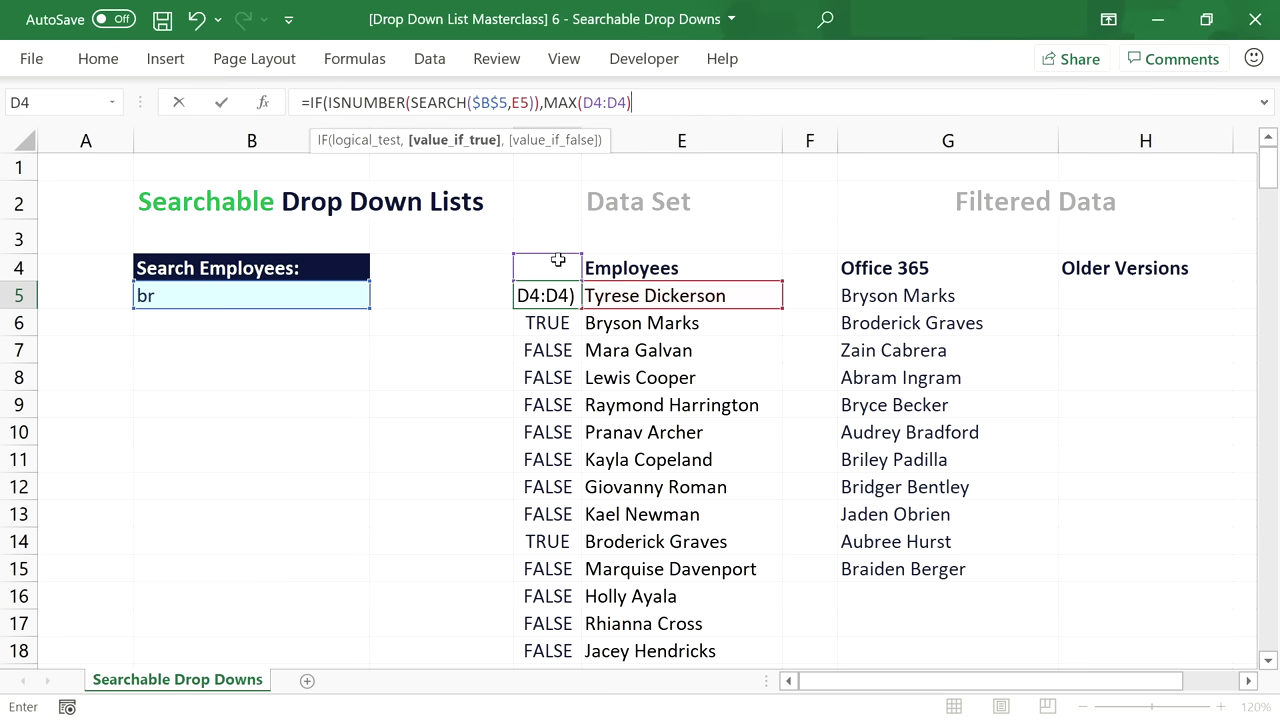
Anchor the range as $D$4:D4, add +1 with a 0 fallback, and fill it down column D.
left_click(594, 102)
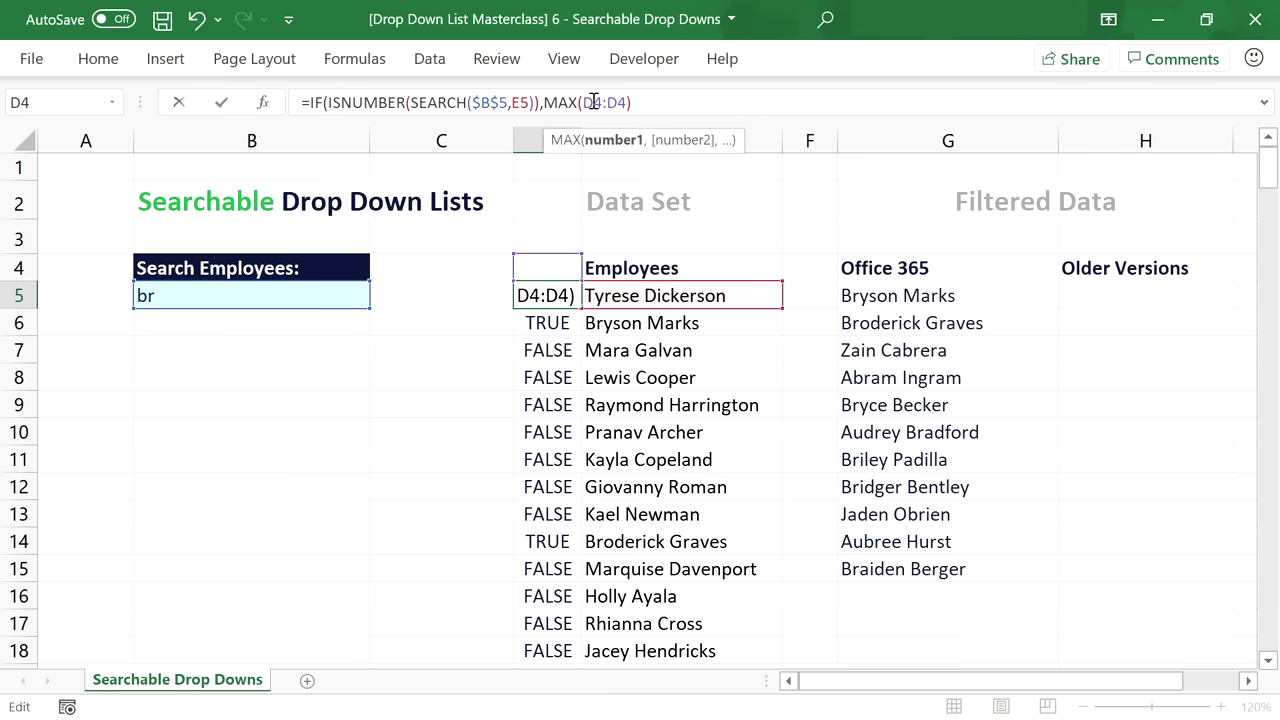
key("F4")
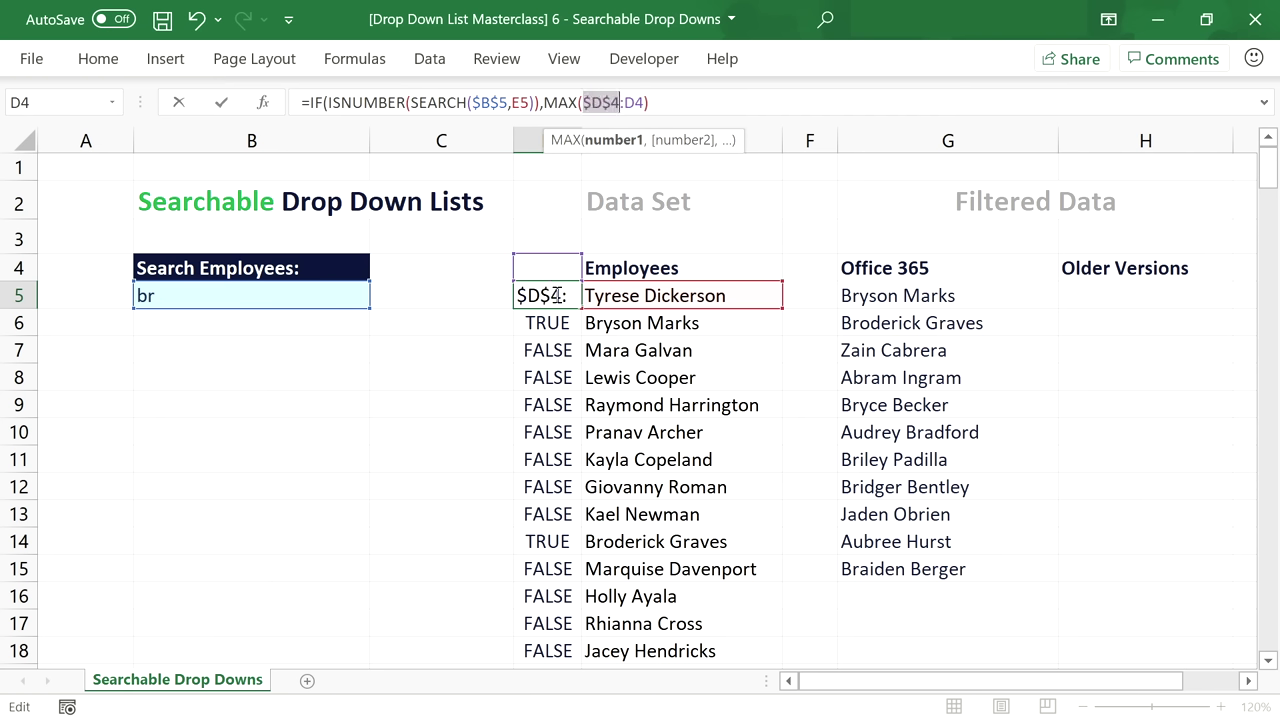
left_click(627, 102)
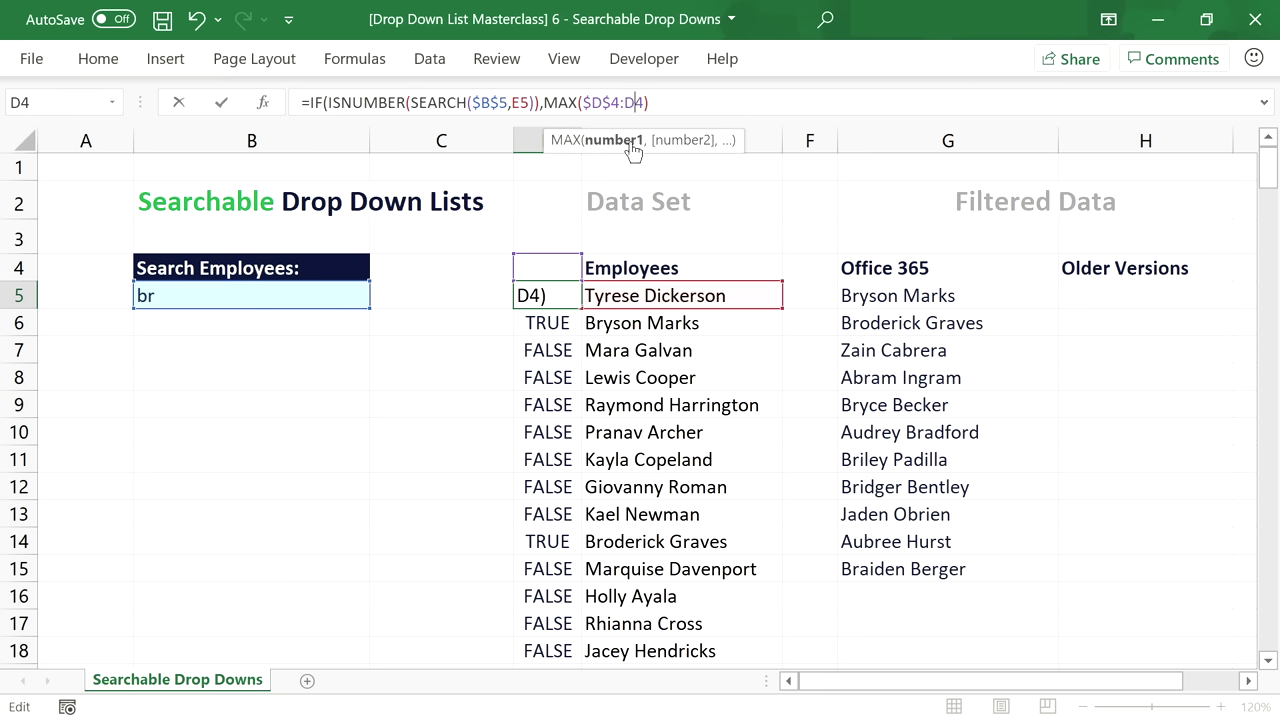
key("F4")
key("F4")
key("F4")
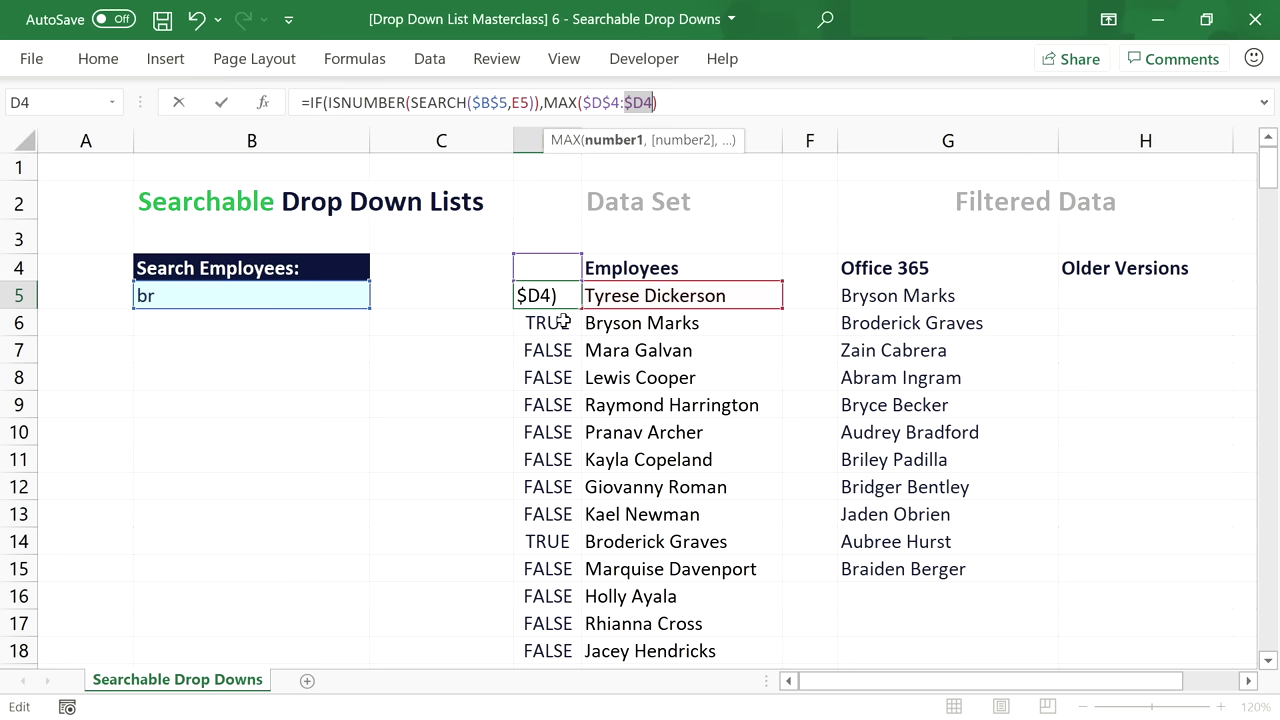
left_click(667, 102)
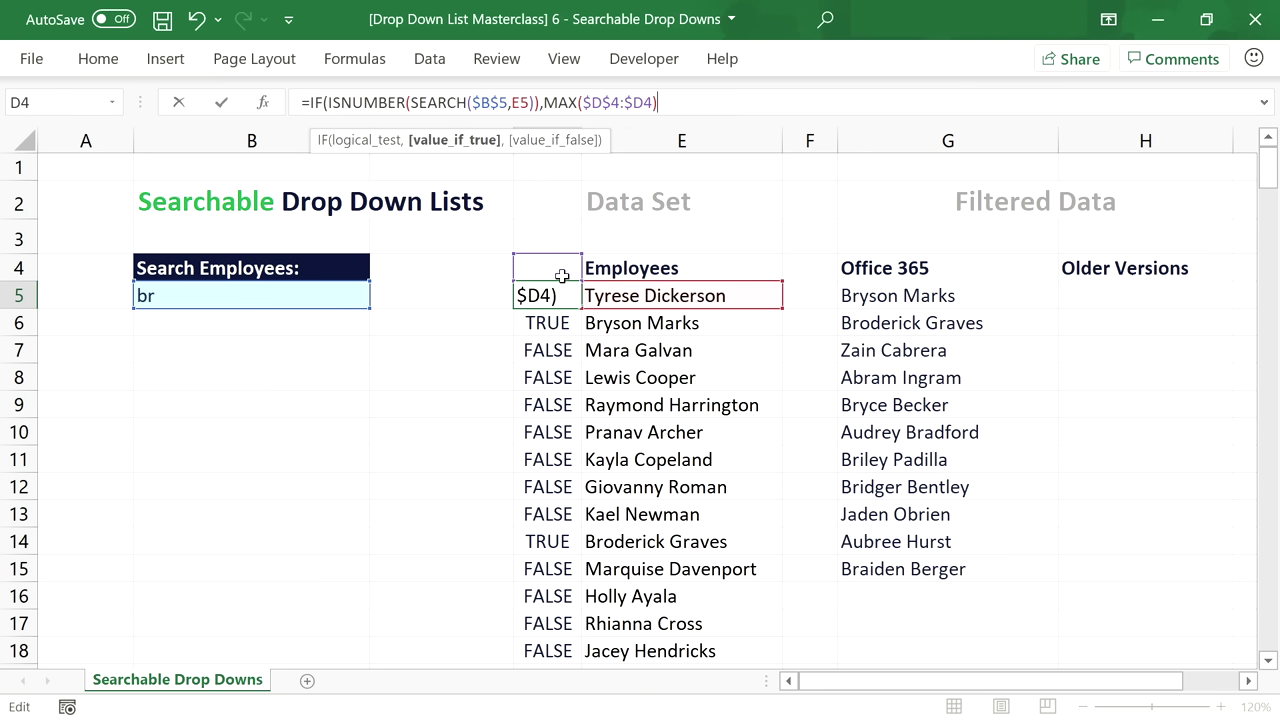
type("+1,")
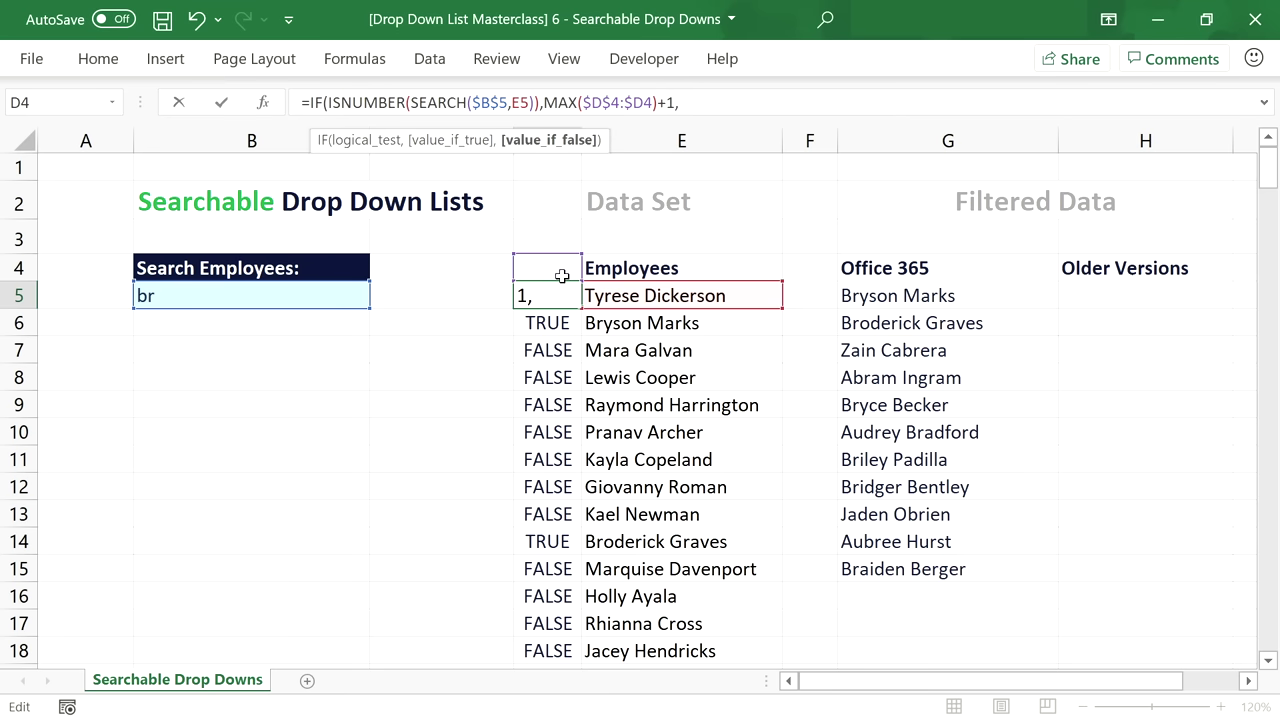
type("0)")
key("Return")
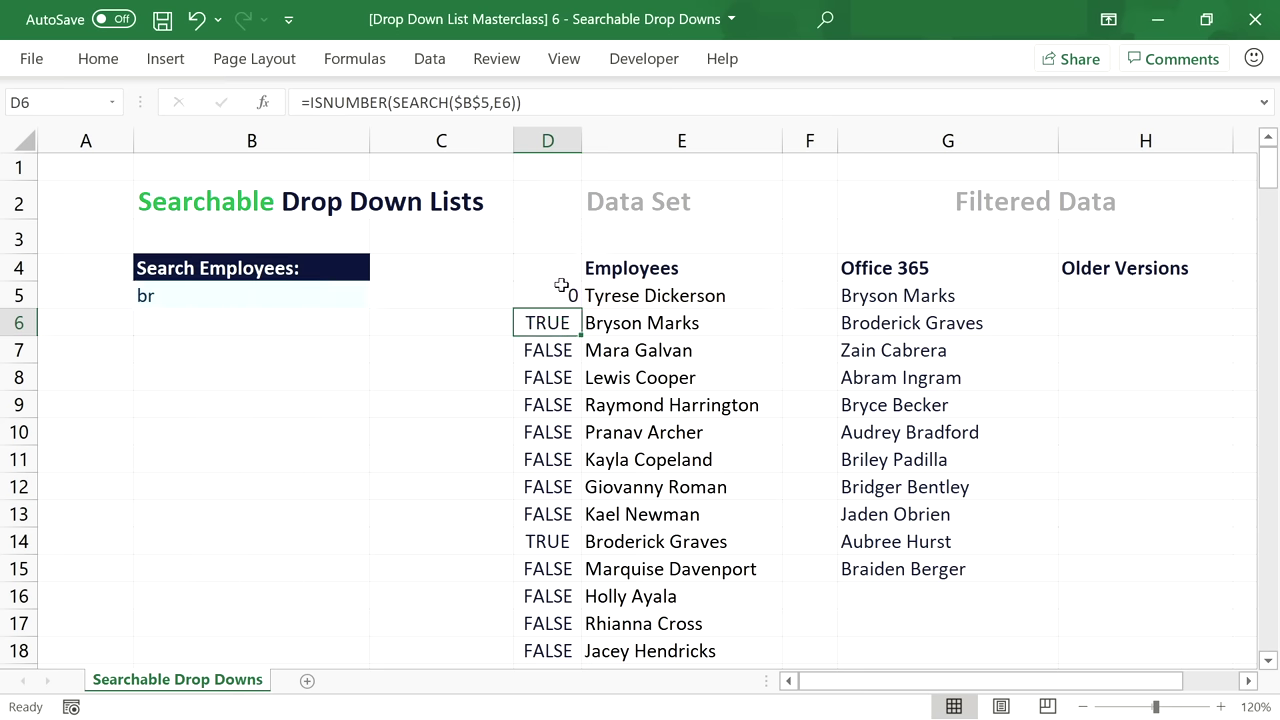
left_click(560, 294)
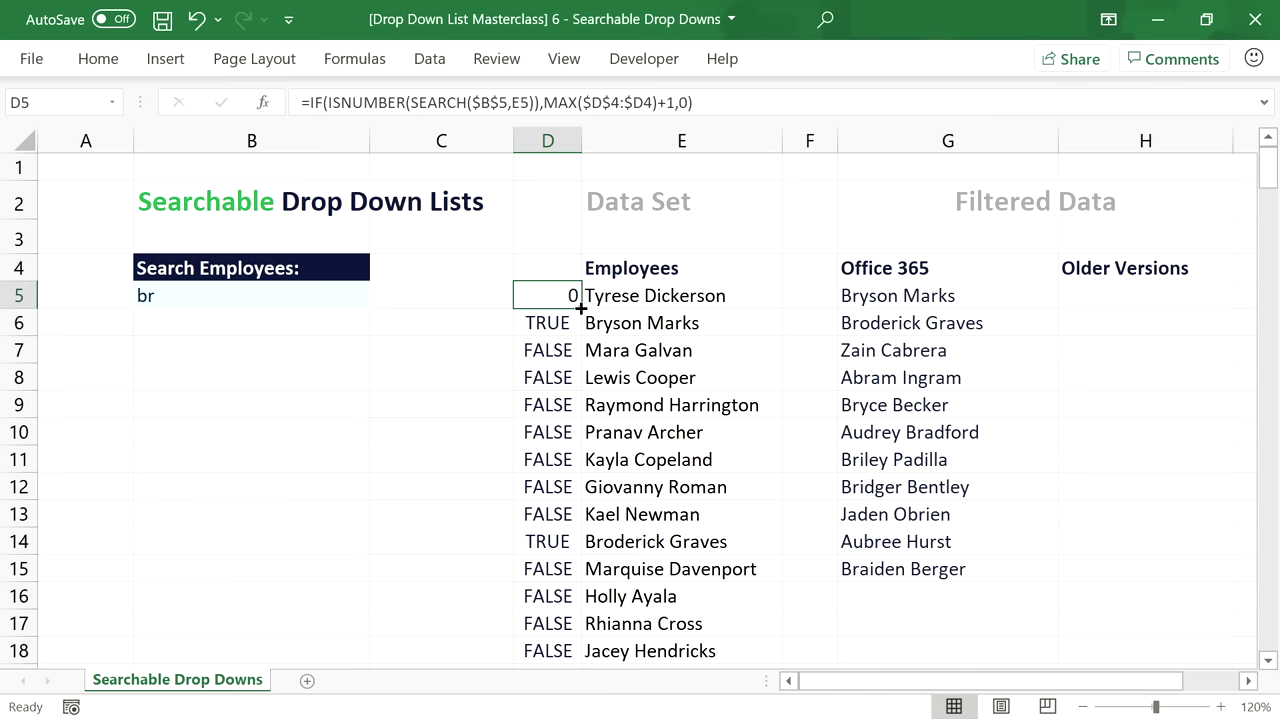
double_click(580, 309)
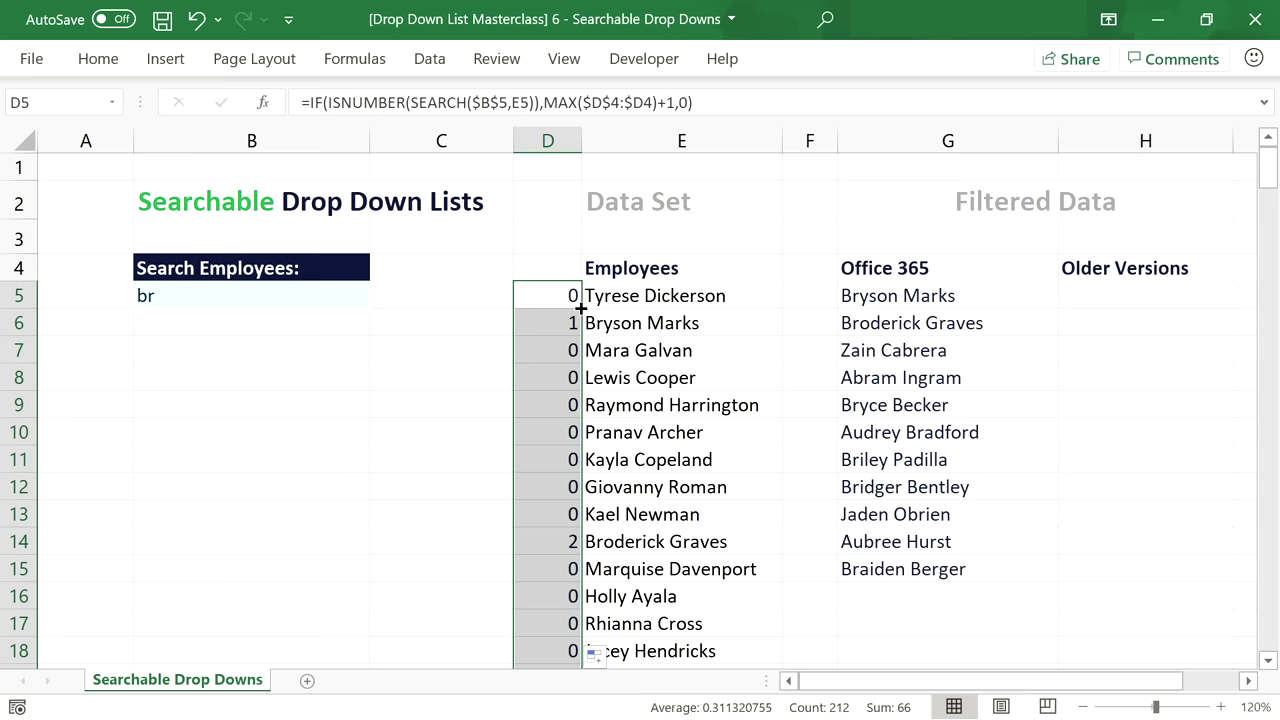
Check how the expanding MAX range in D6 and D14 builds the running numbers.
left_click(568, 318)
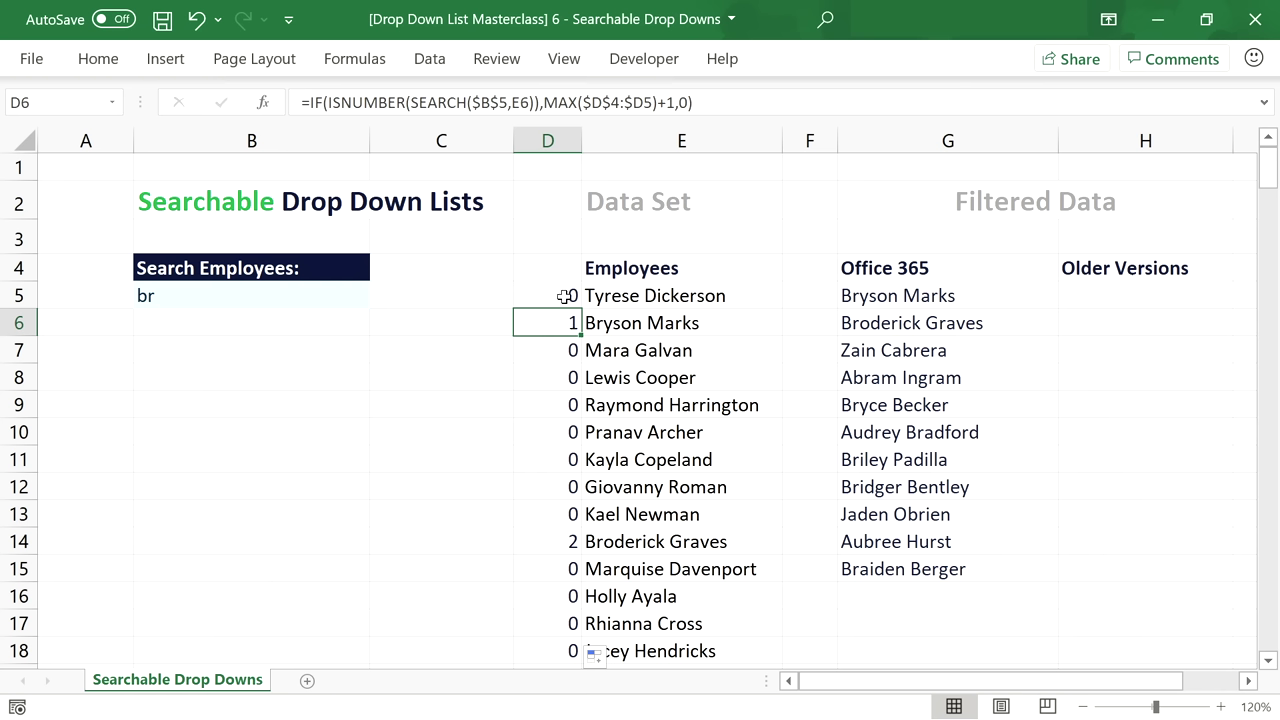
left_click_drag(566, 296, 568, 270)
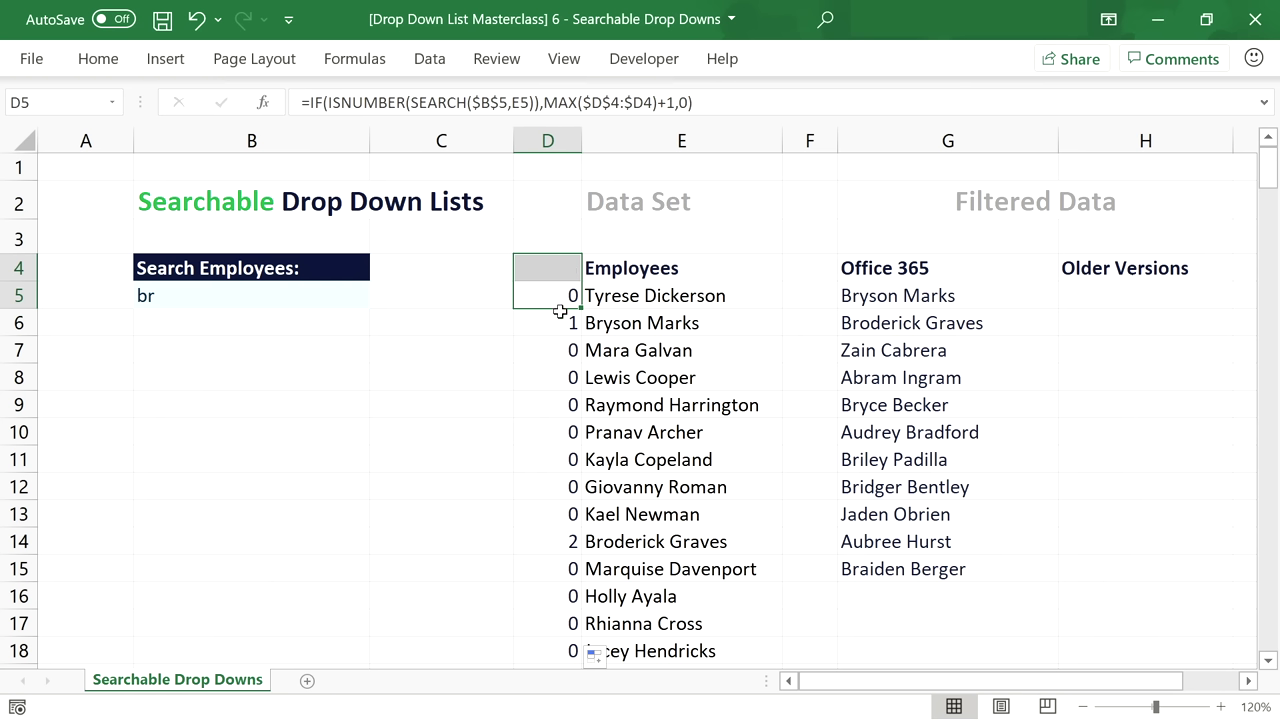
left_click(564, 318)
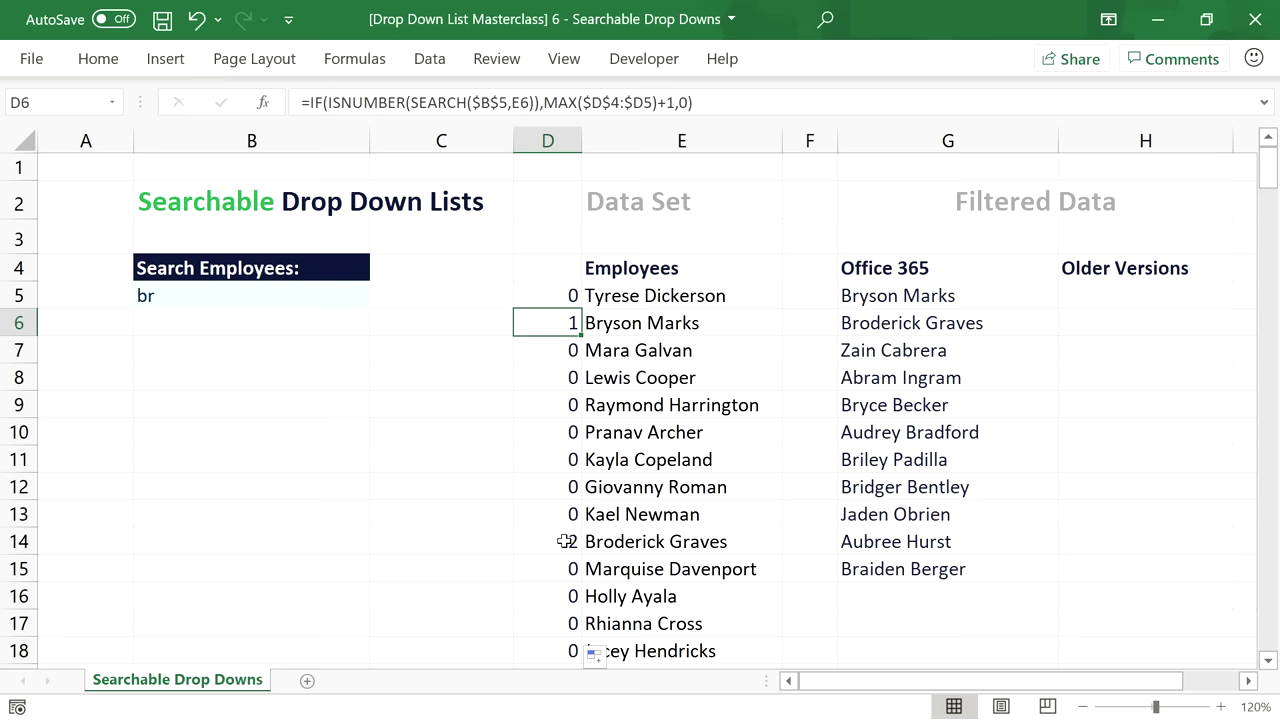
left_click(566, 541)
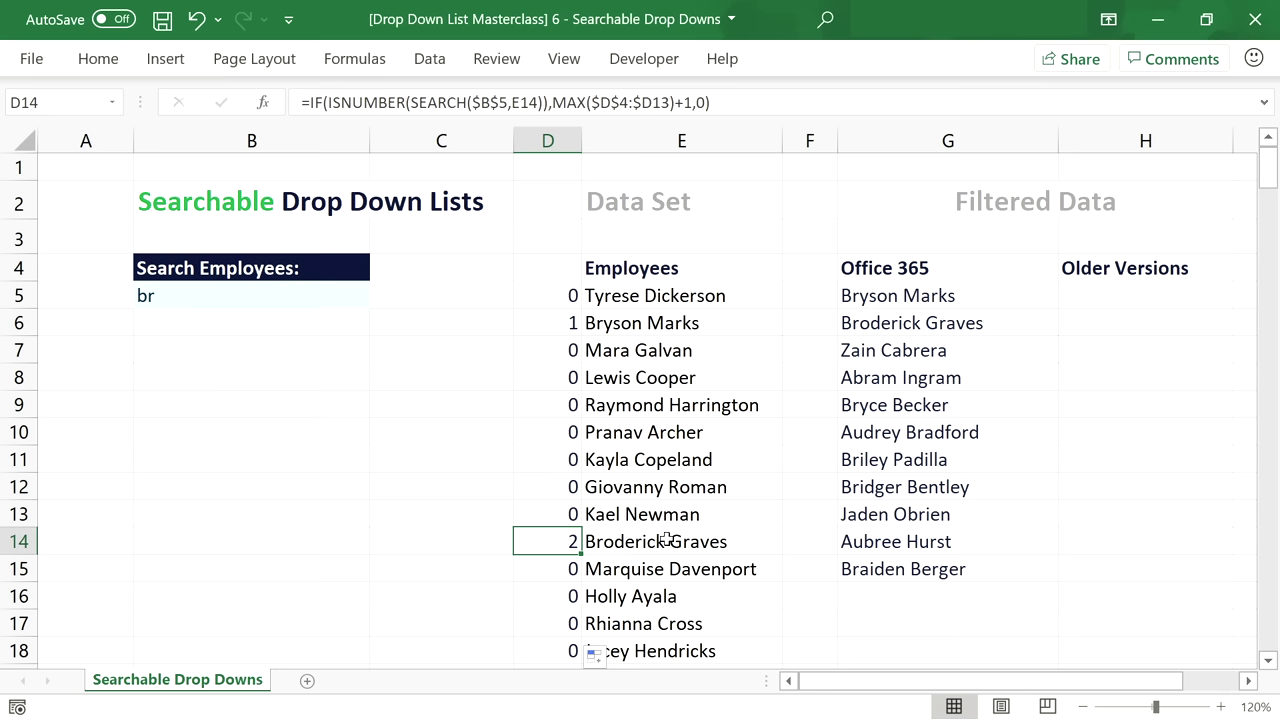
Search for a in B5 and check the resulting numbers in D5:D15.
double_click(188, 297)
key("BackSpace")
key("BackSpace")
type("a")
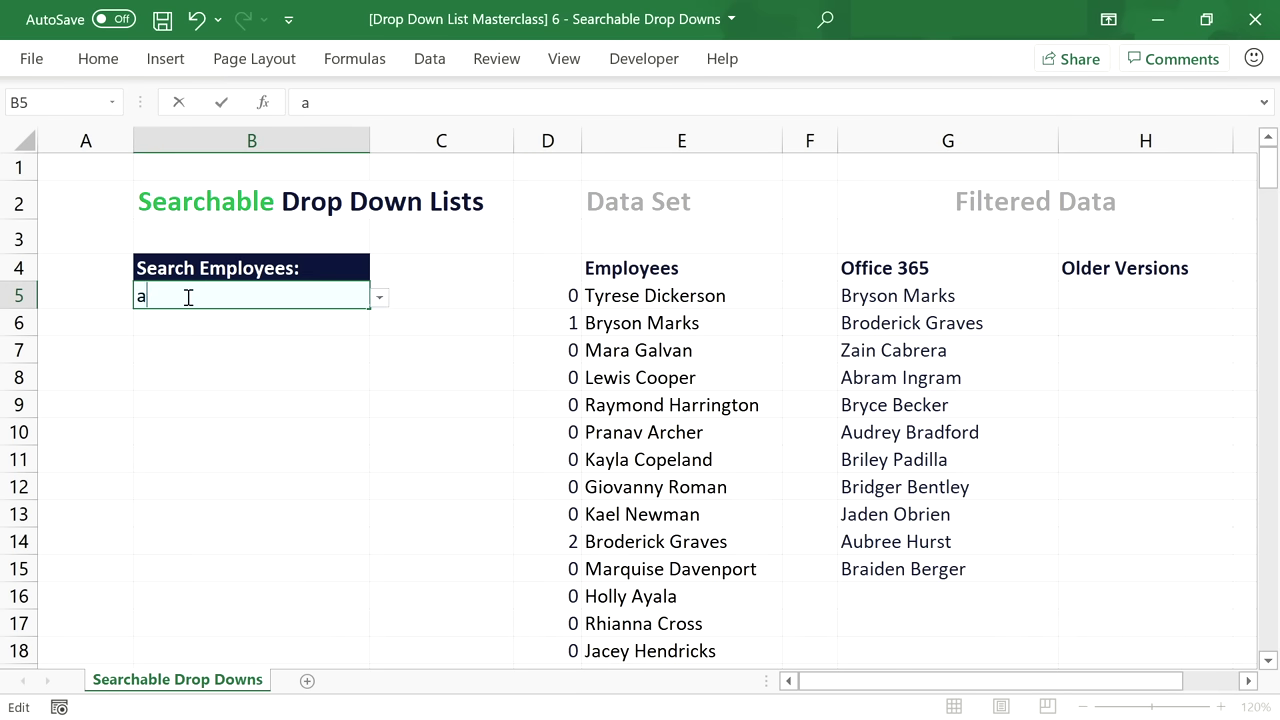
key("Return")
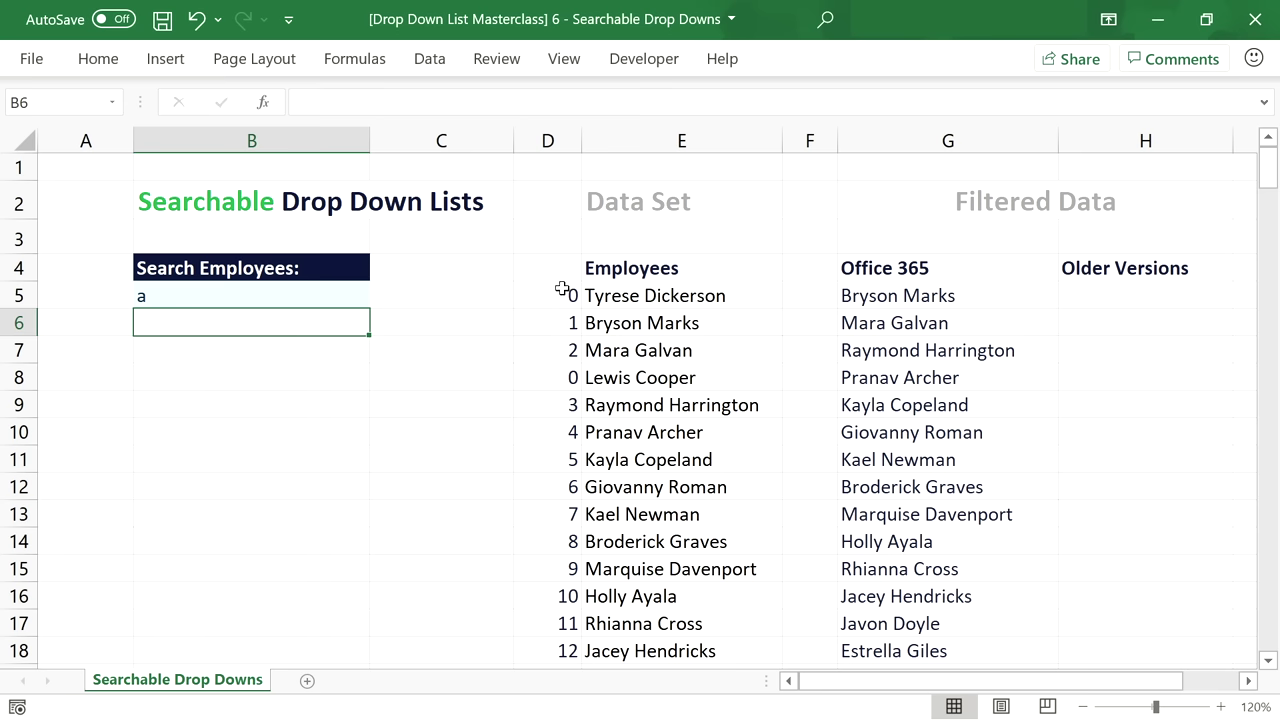
left_click(568, 322)
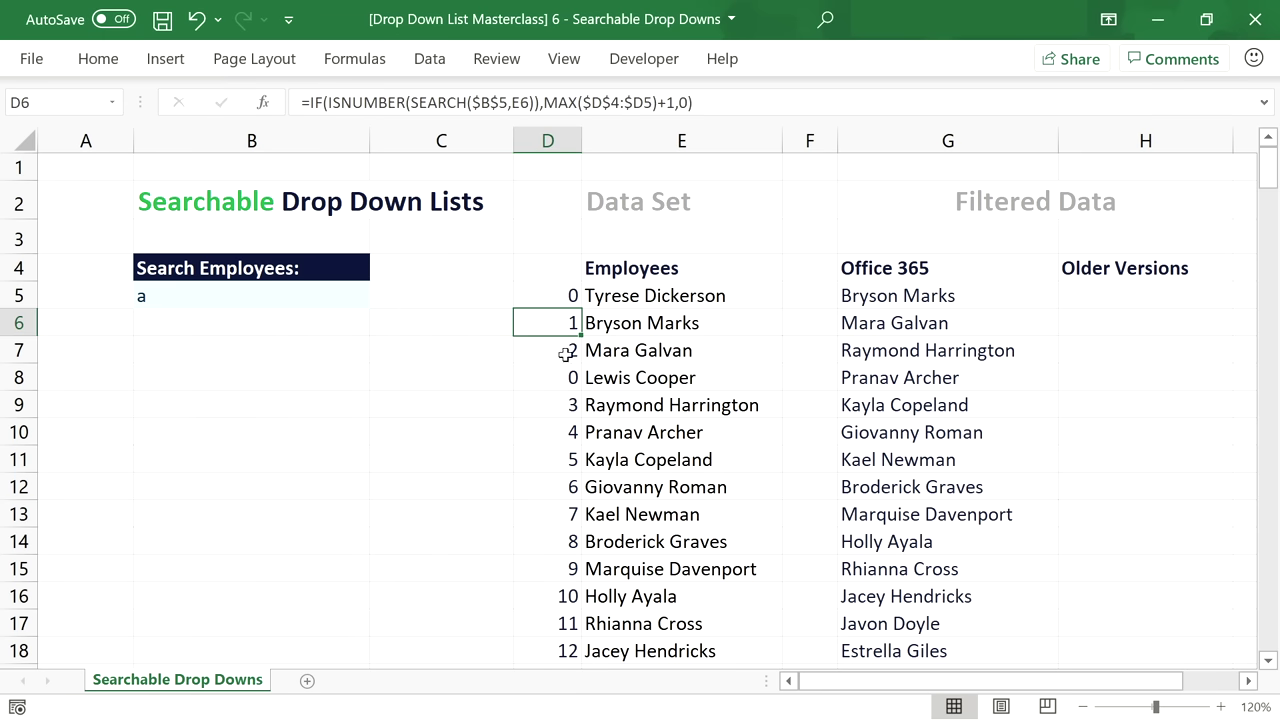
left_click(570, 350)
left_click(568, 405)
left_click(566, 432)
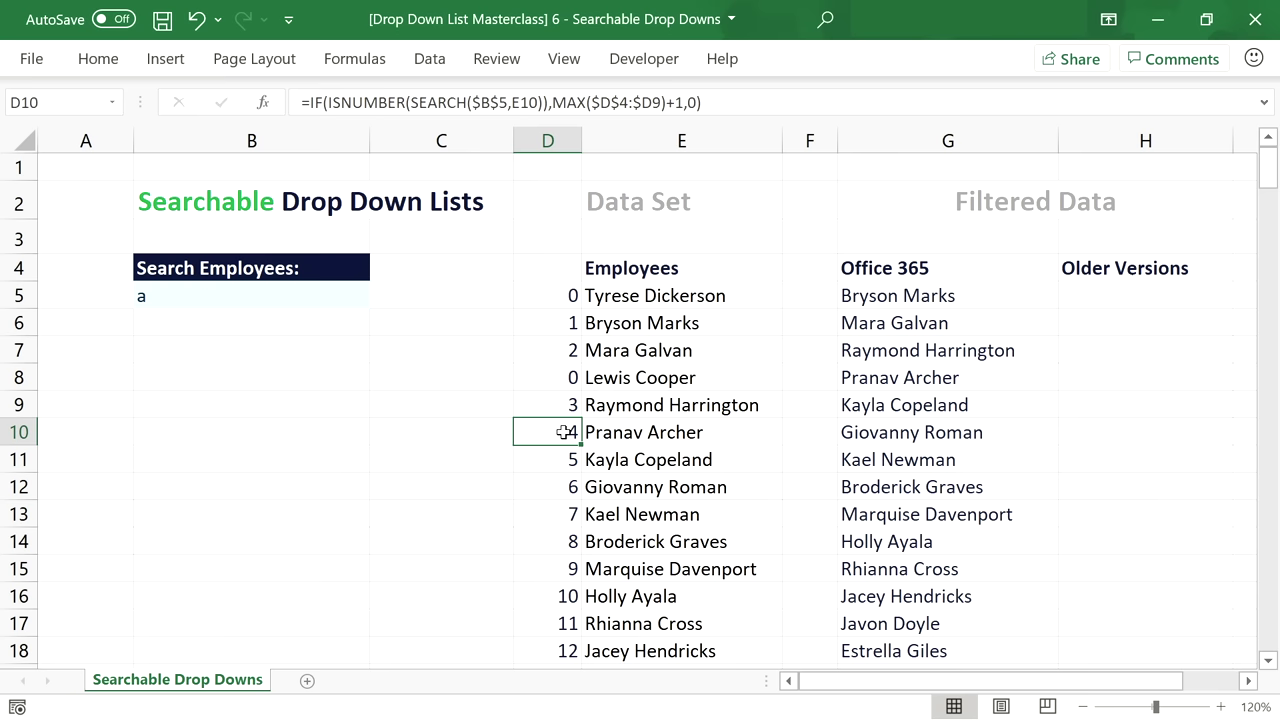
left_click_drag(567, 296, 572, 569)
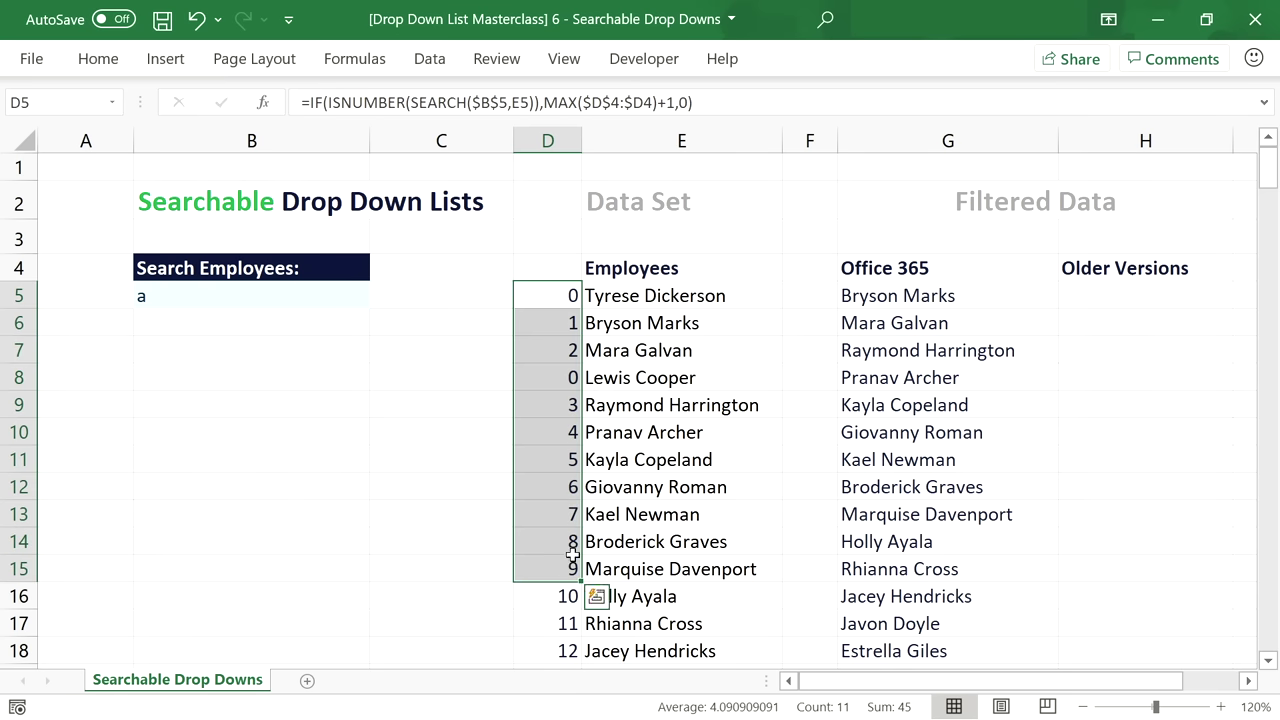
left_click(567, 296)
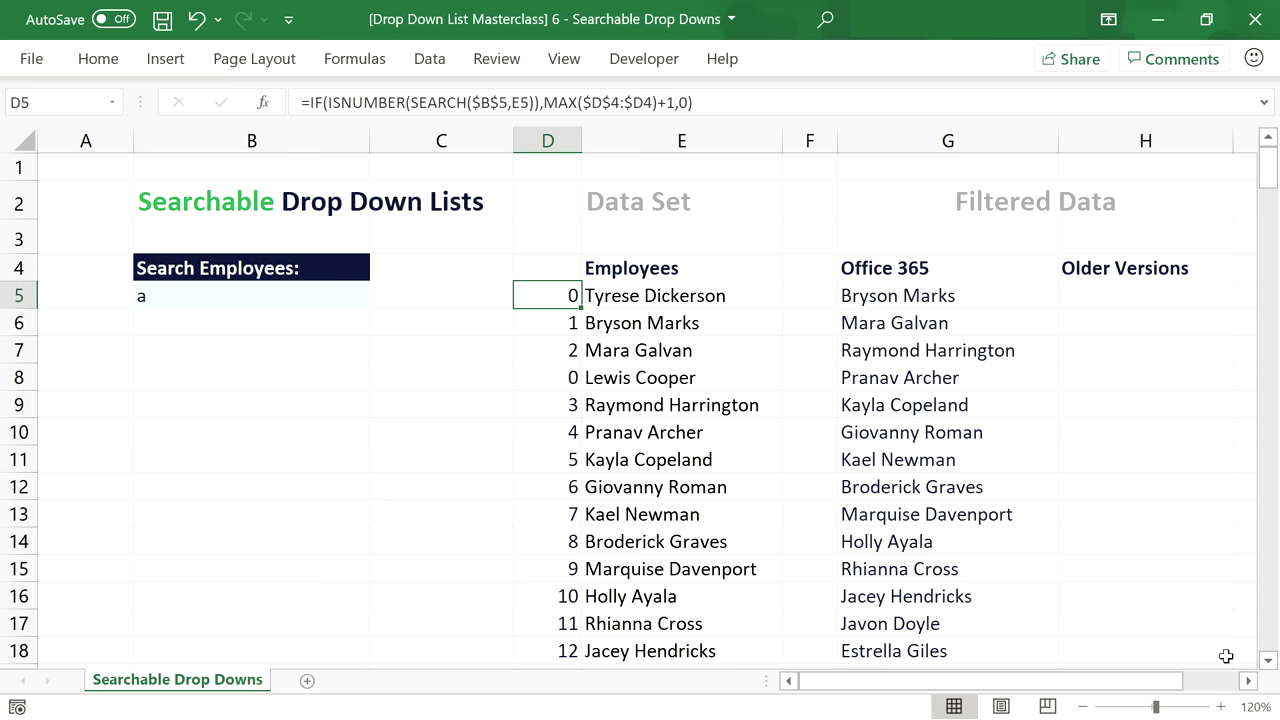
Narrow column G and begin a ROWS formula over H5:H5 in H5.
left_click(1067, 292)
left_click_drag(1055, 140, 1026, 140)
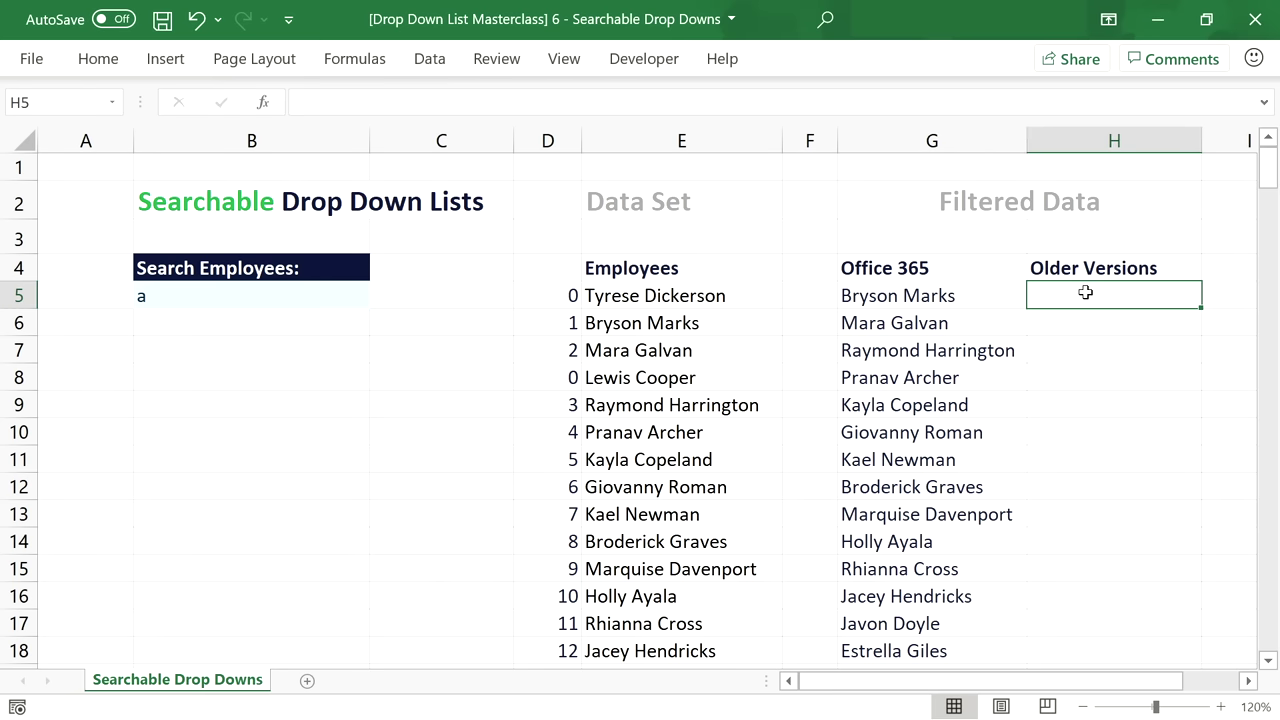
type("=ROWS")
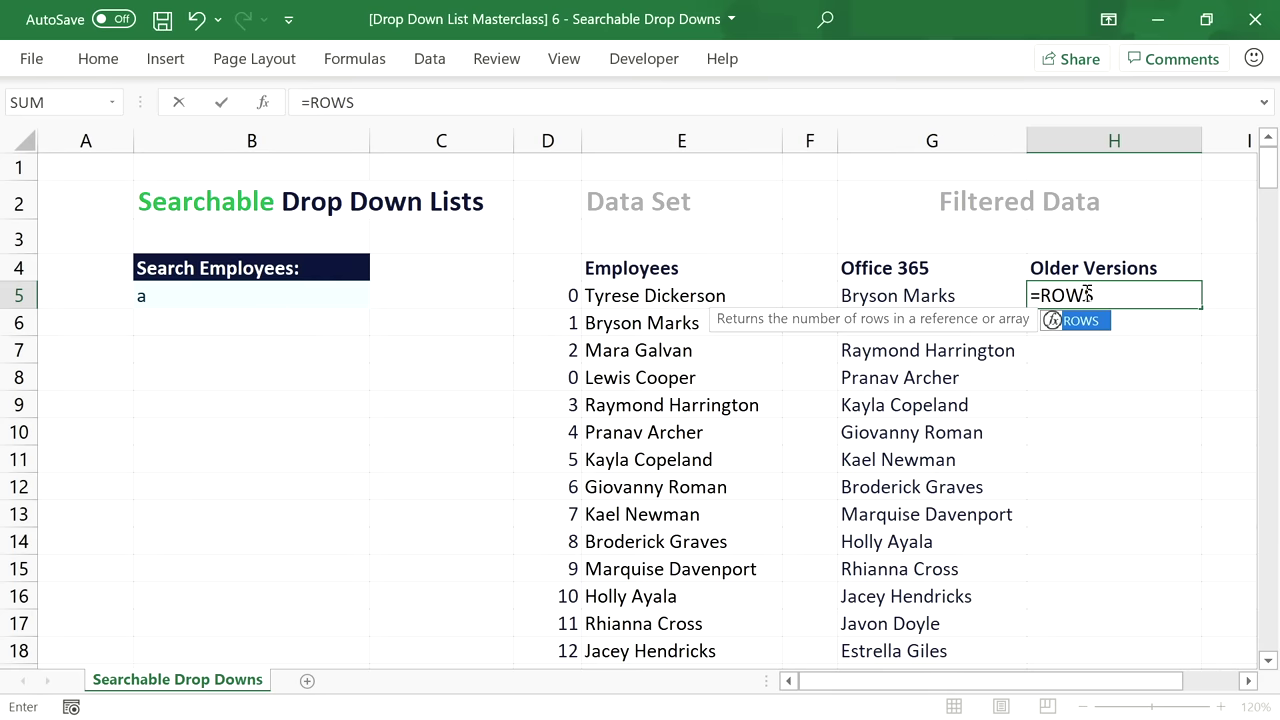
type("(")
left_click(1087, 293)
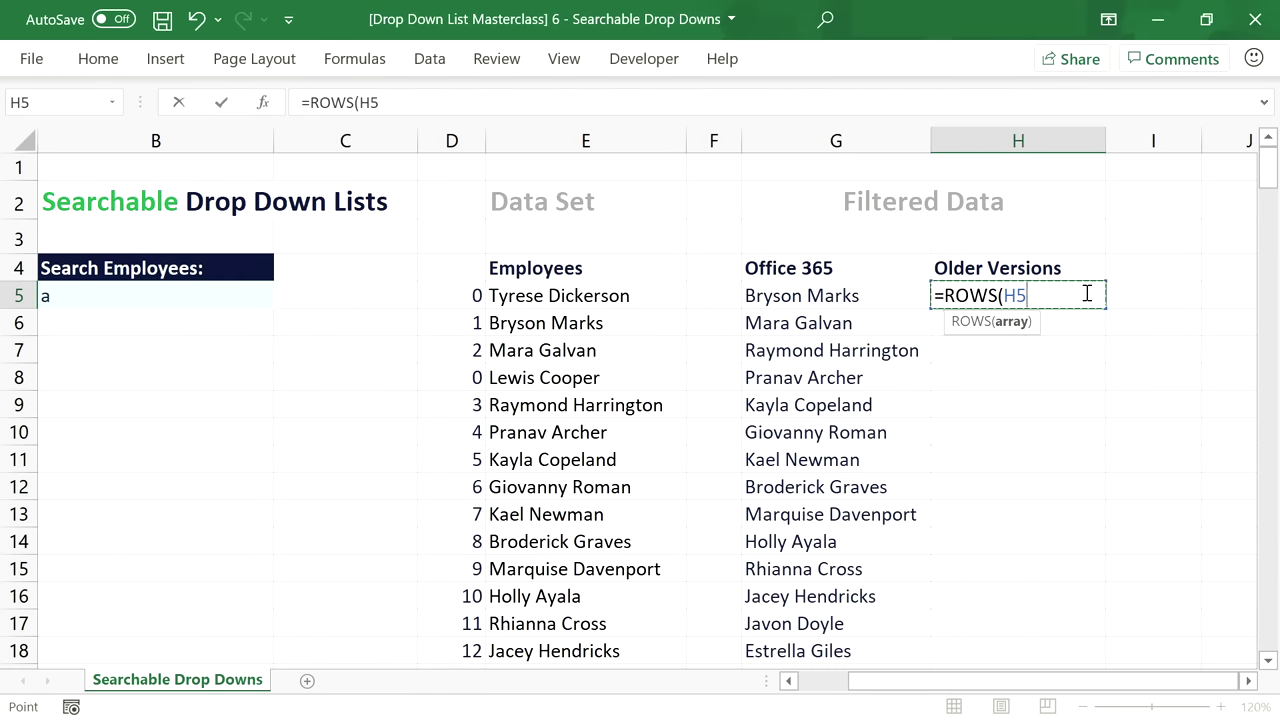
key("F8")
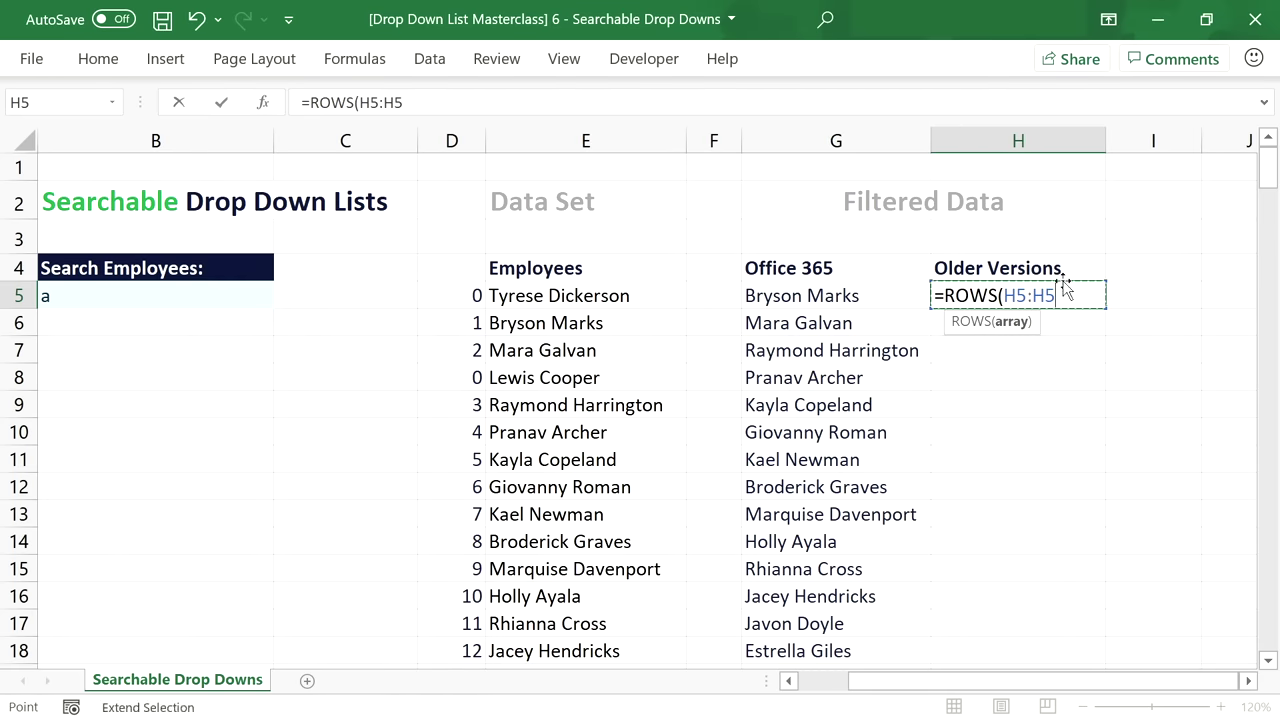
Anchor the range as =ROWS($H$5:$H5) and fill the count down column H.
left_click(1018, 295)
left_click(1012, 295)
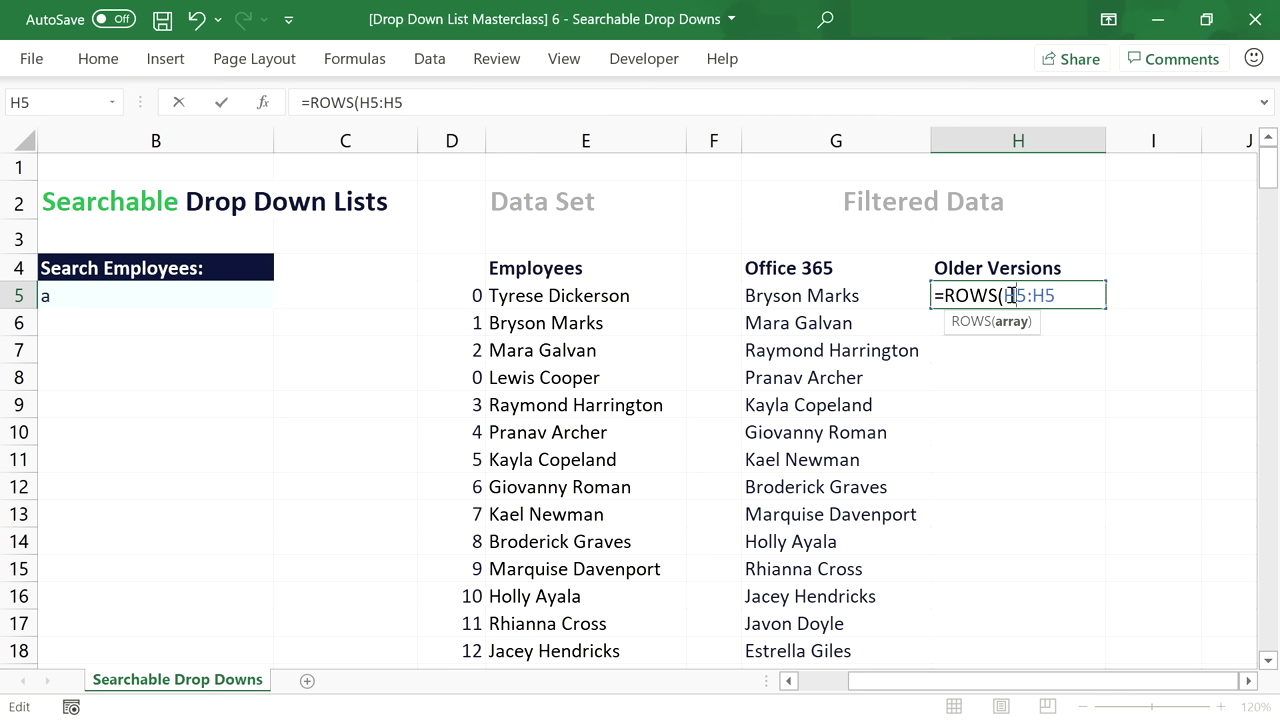
key("F4")
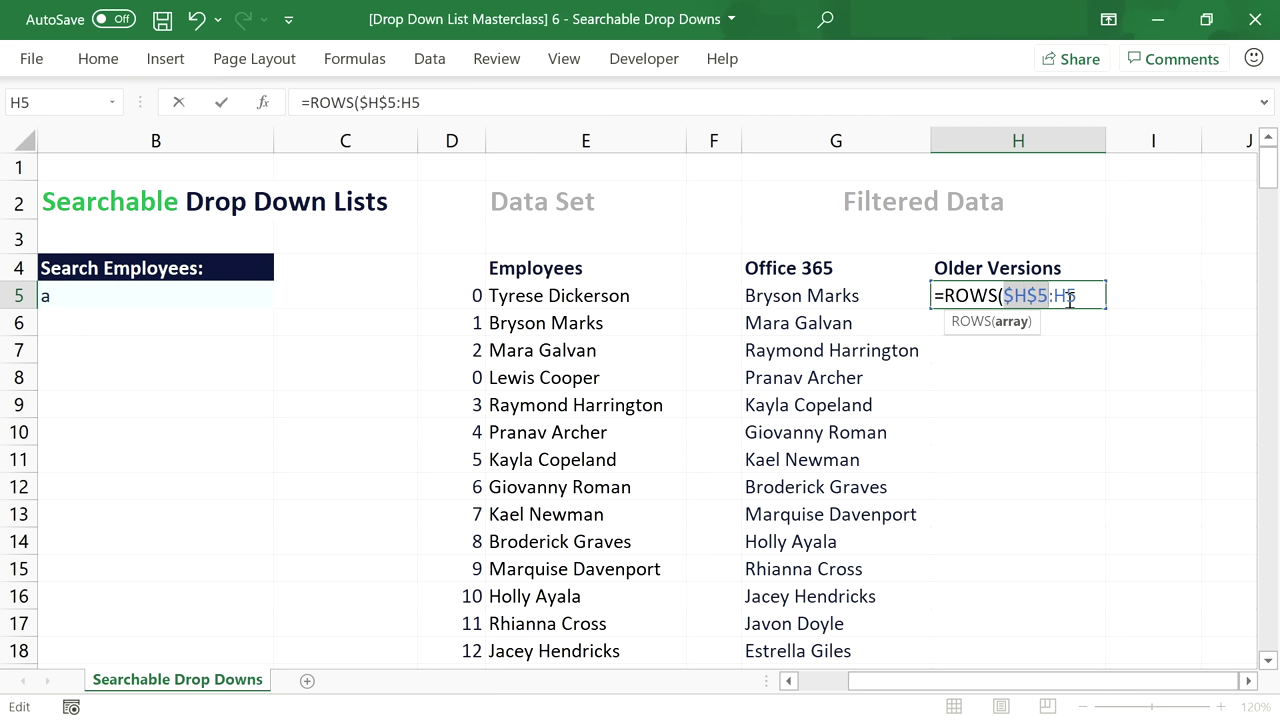
left_click(1069, 296)
key("F4")
key("F4")
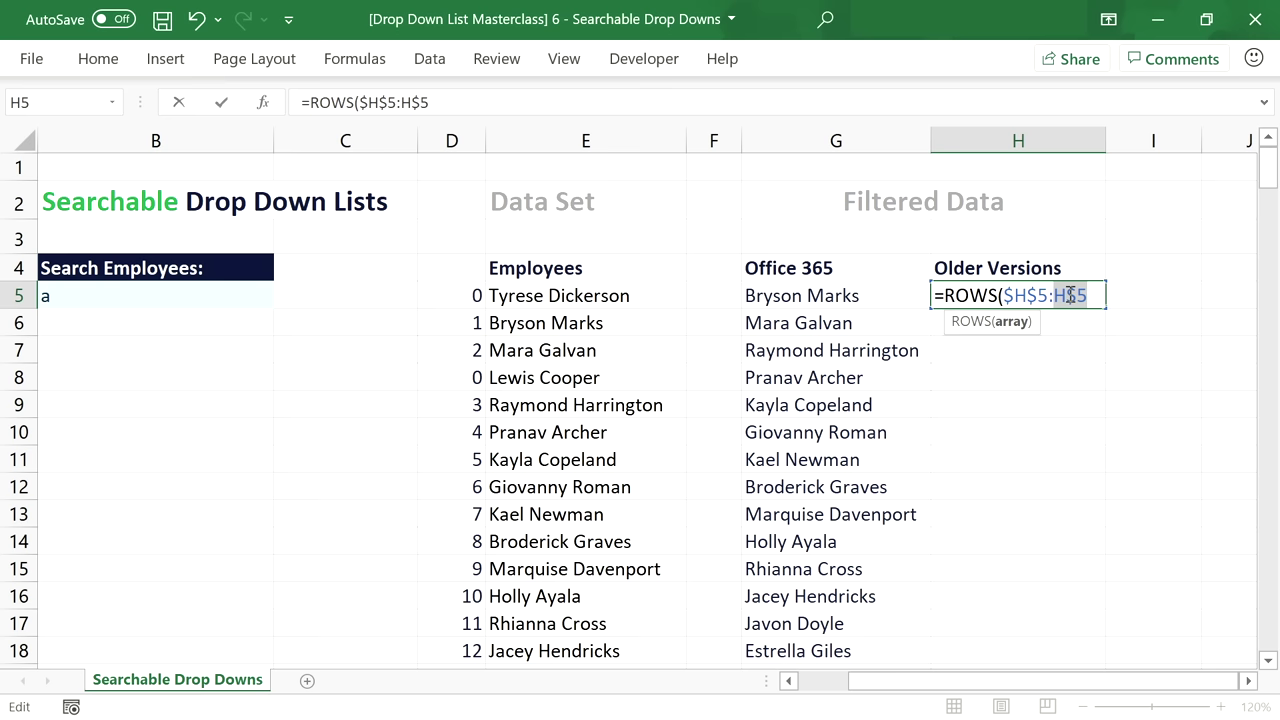
key("F4")
left_click(1096, 296)
key("Return")
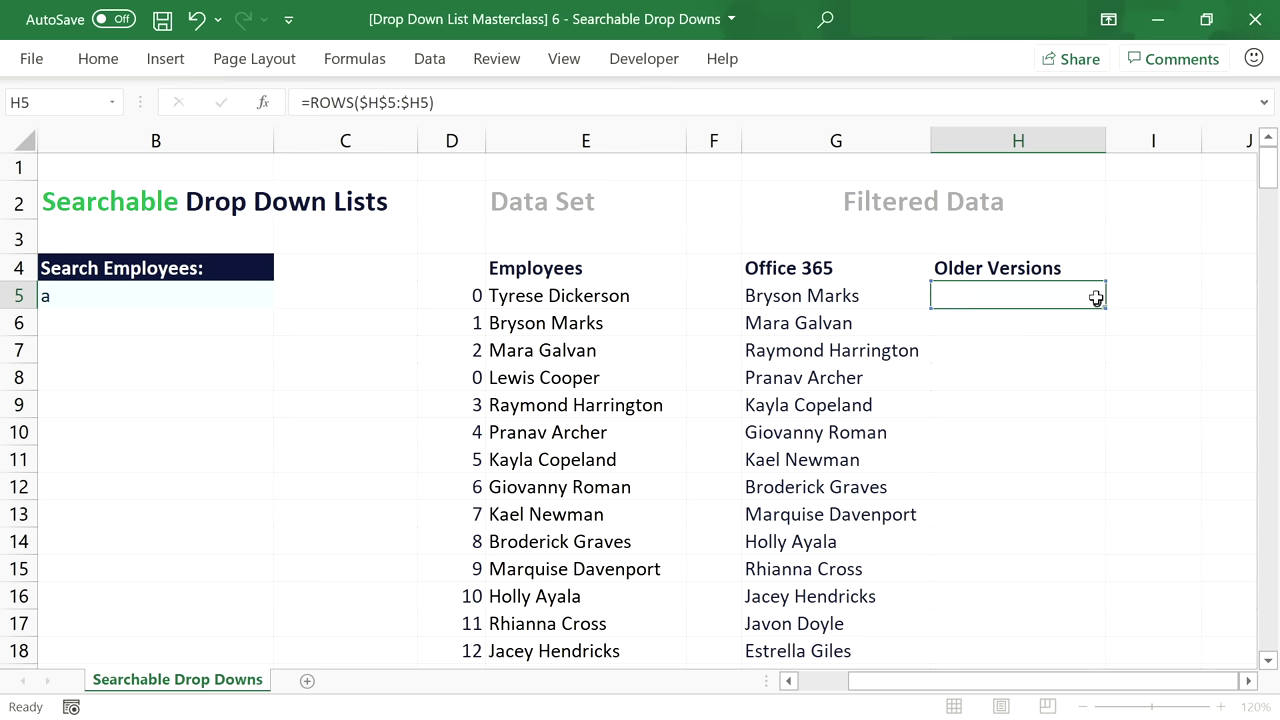
left_click(1097, 295)
double_click(1103, 310)
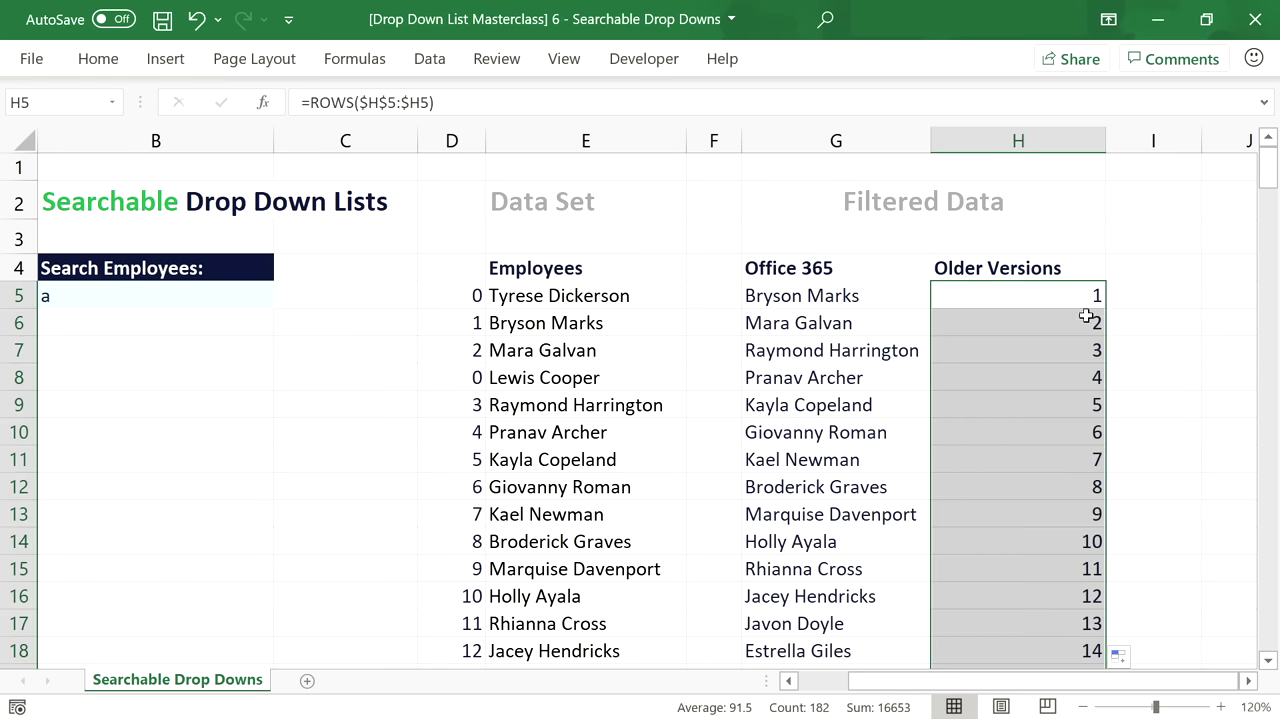
left_click(1061, 295)
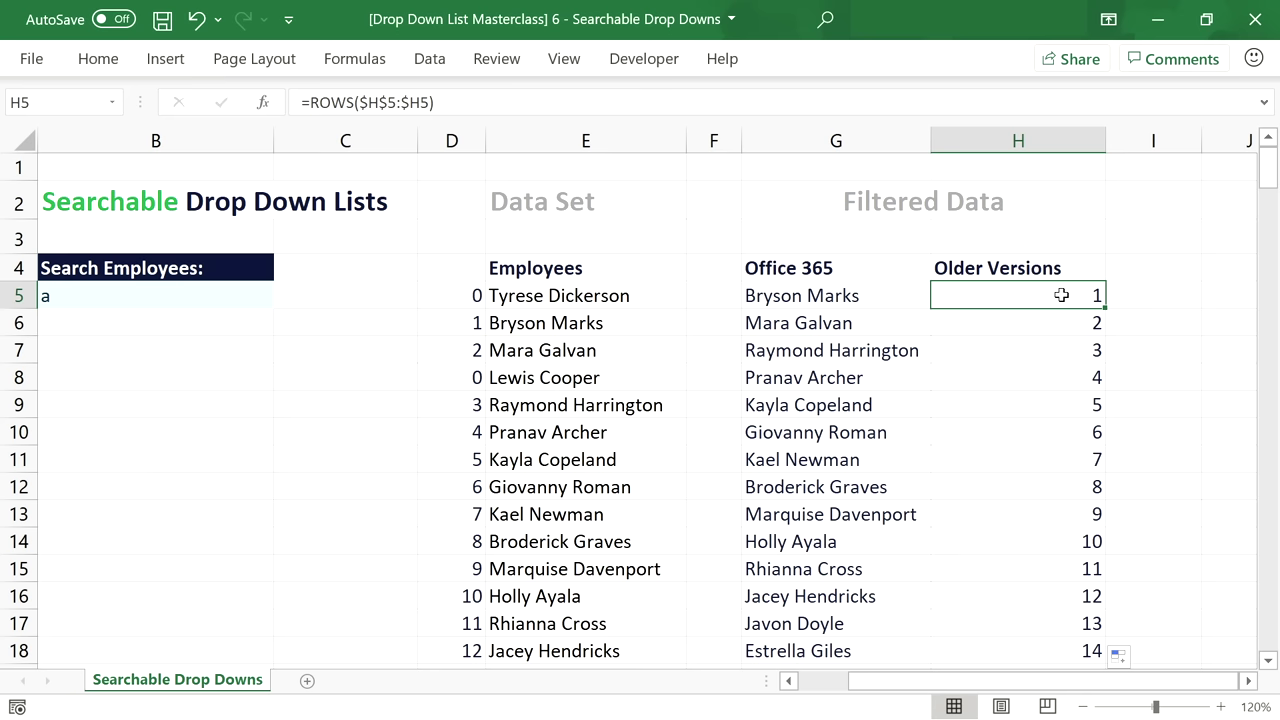
Change H5 to =VLOOKUP(ROWS($H$5:$H5),D5:E216,2,FALSE) and fill it down column H.
left_click(310, 103)
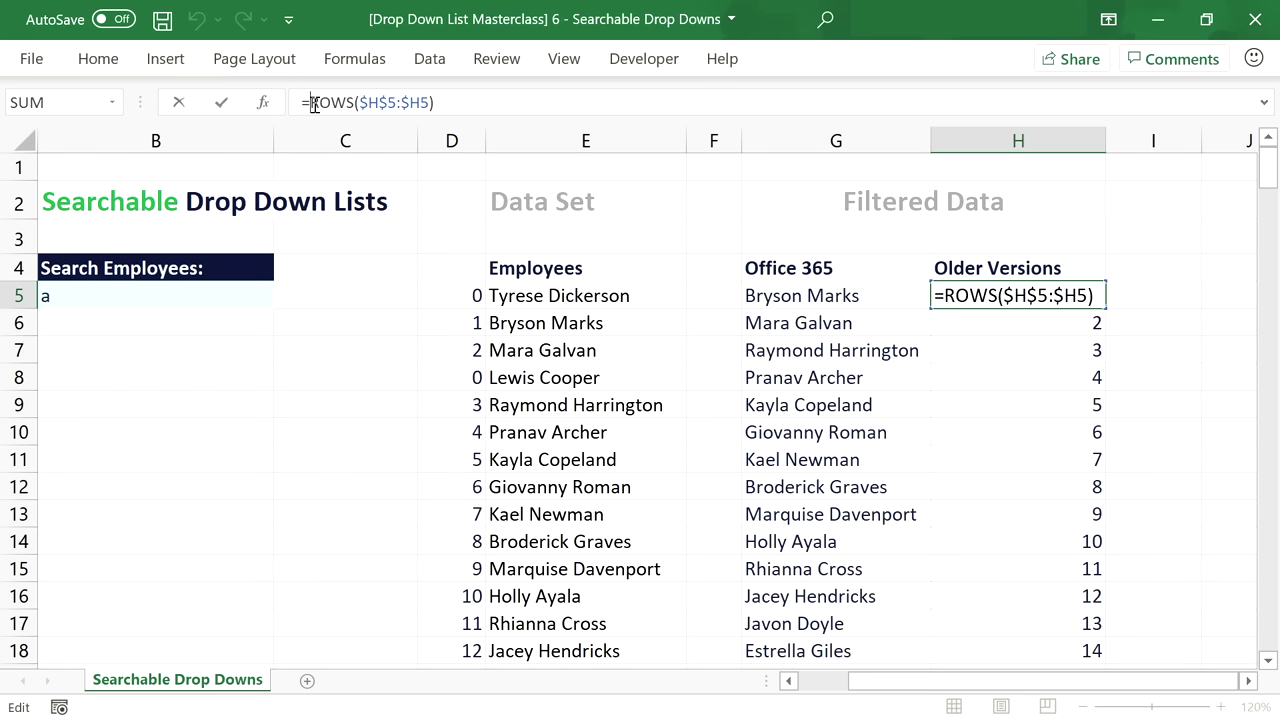
type("VLOOKUP(")
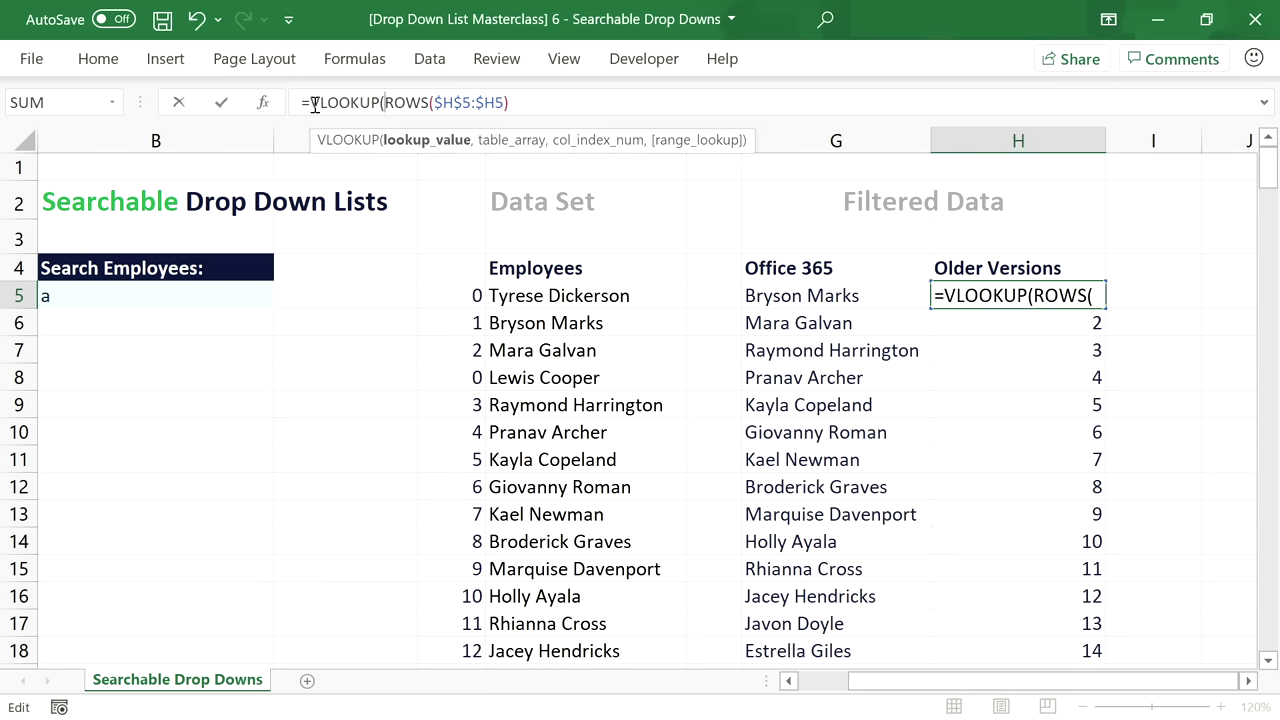
left_click(525, 103)
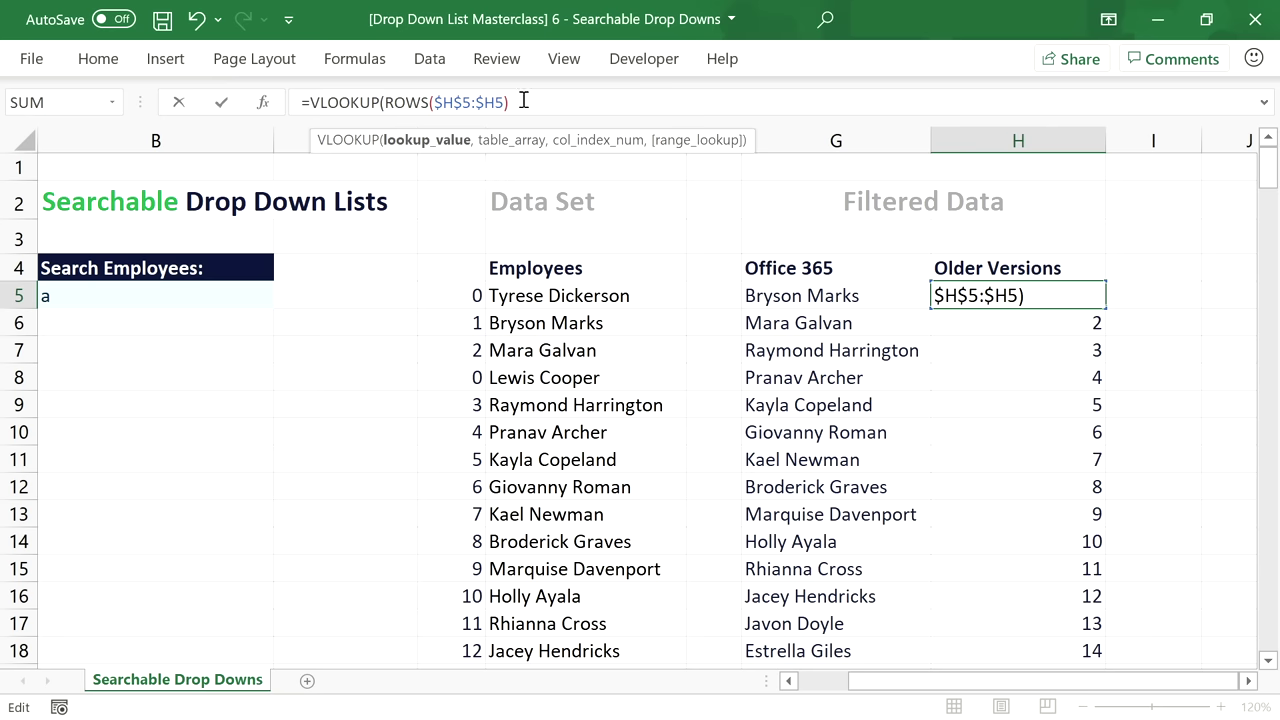
type(",")
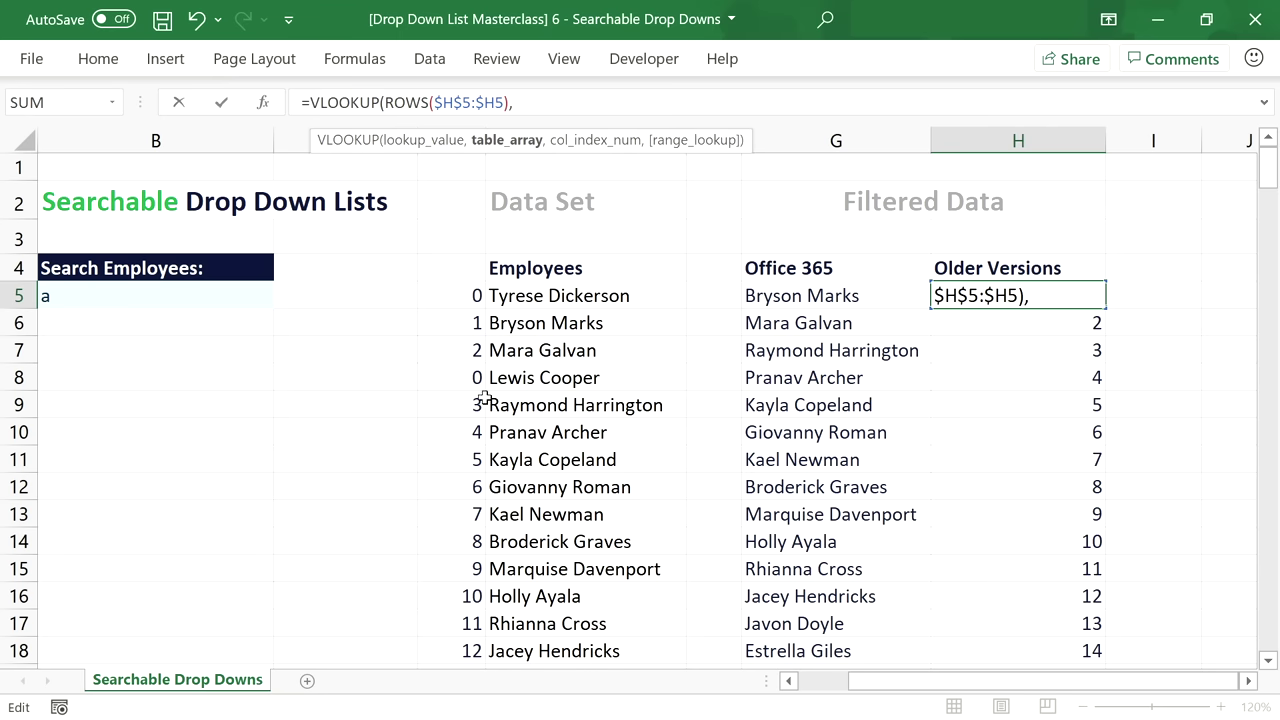
left_click_drag(455, 298, 600, 297)
key("ctrl+shift+Down")
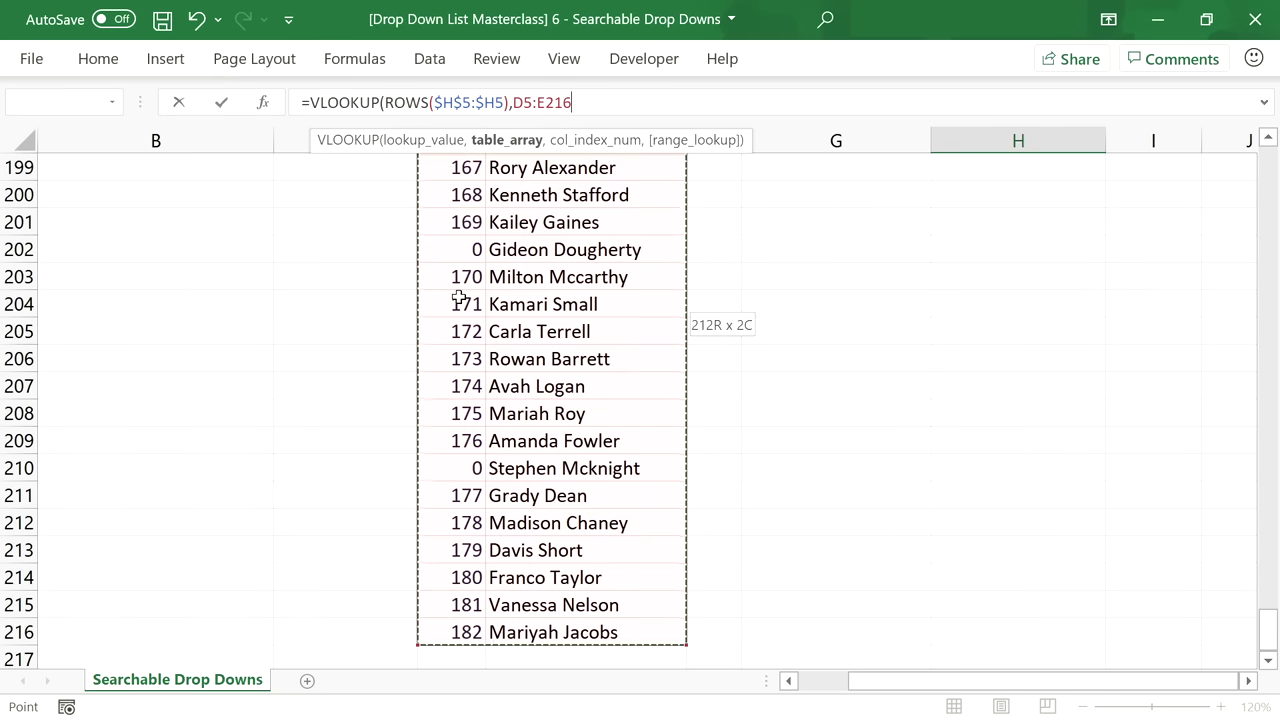
type(",")
left_click_drag(1268, 638, 1268, 168)
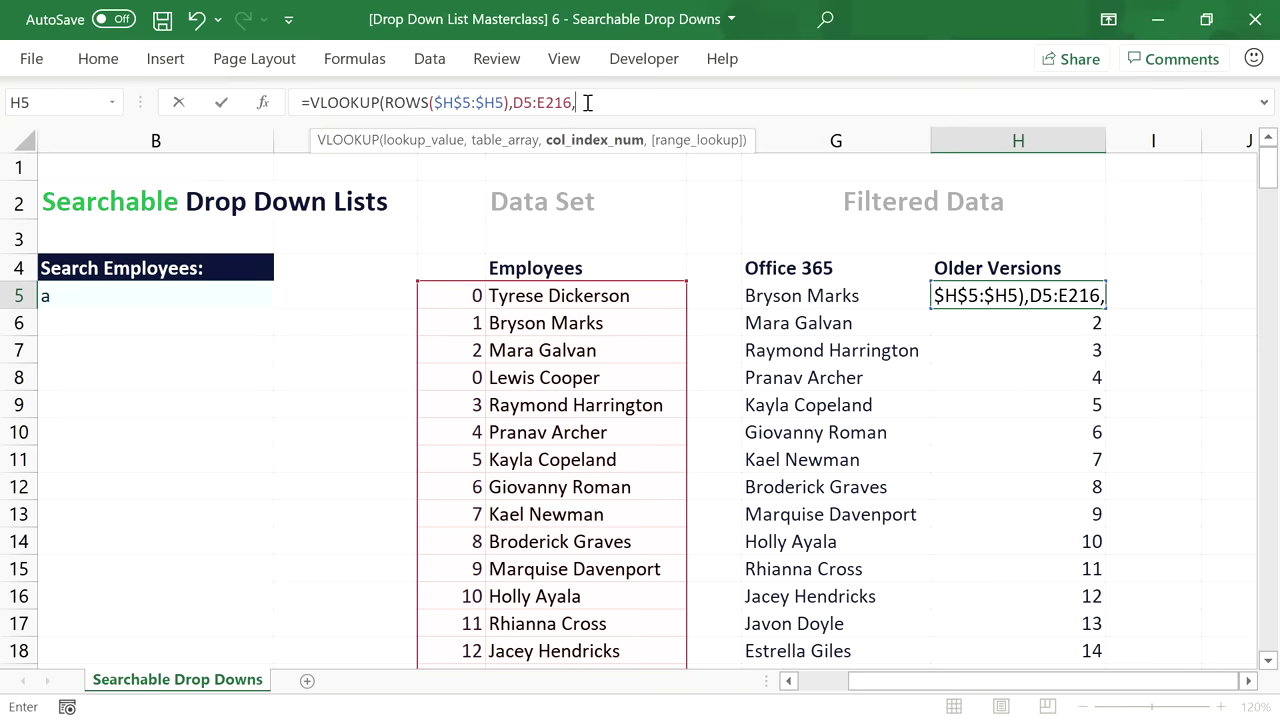
type("2")
type(",FALSE")
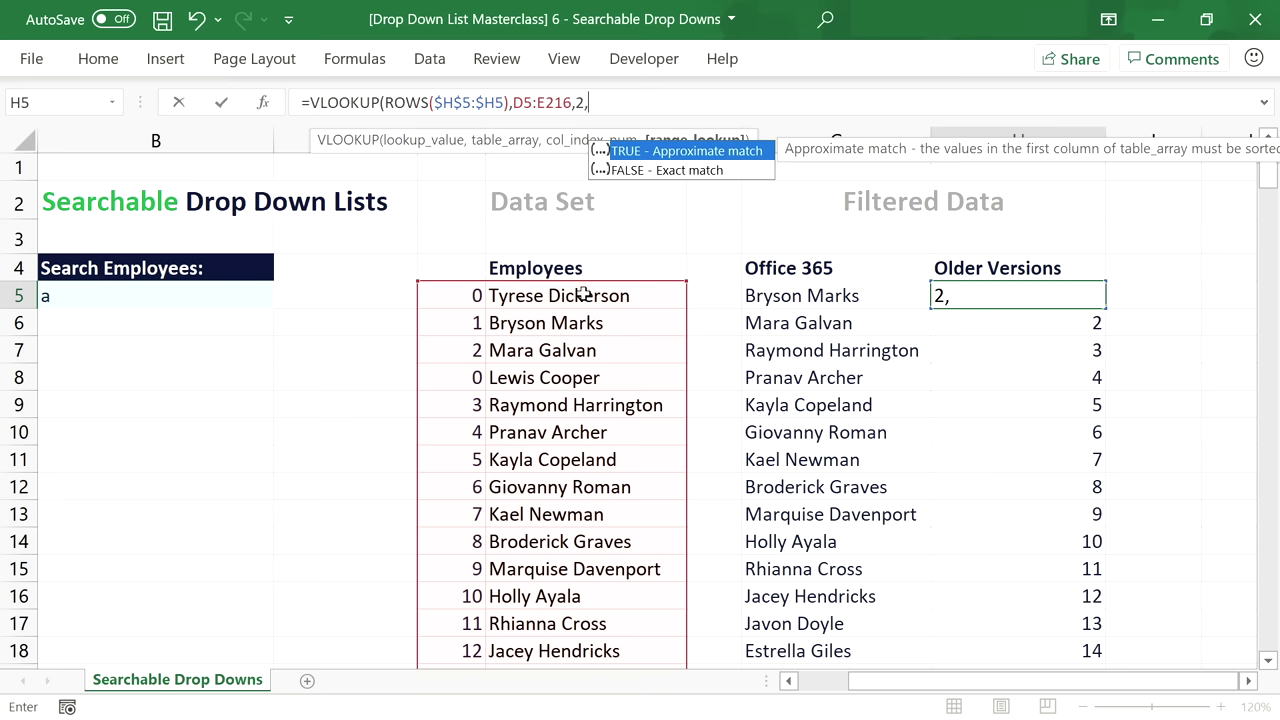
type(")")
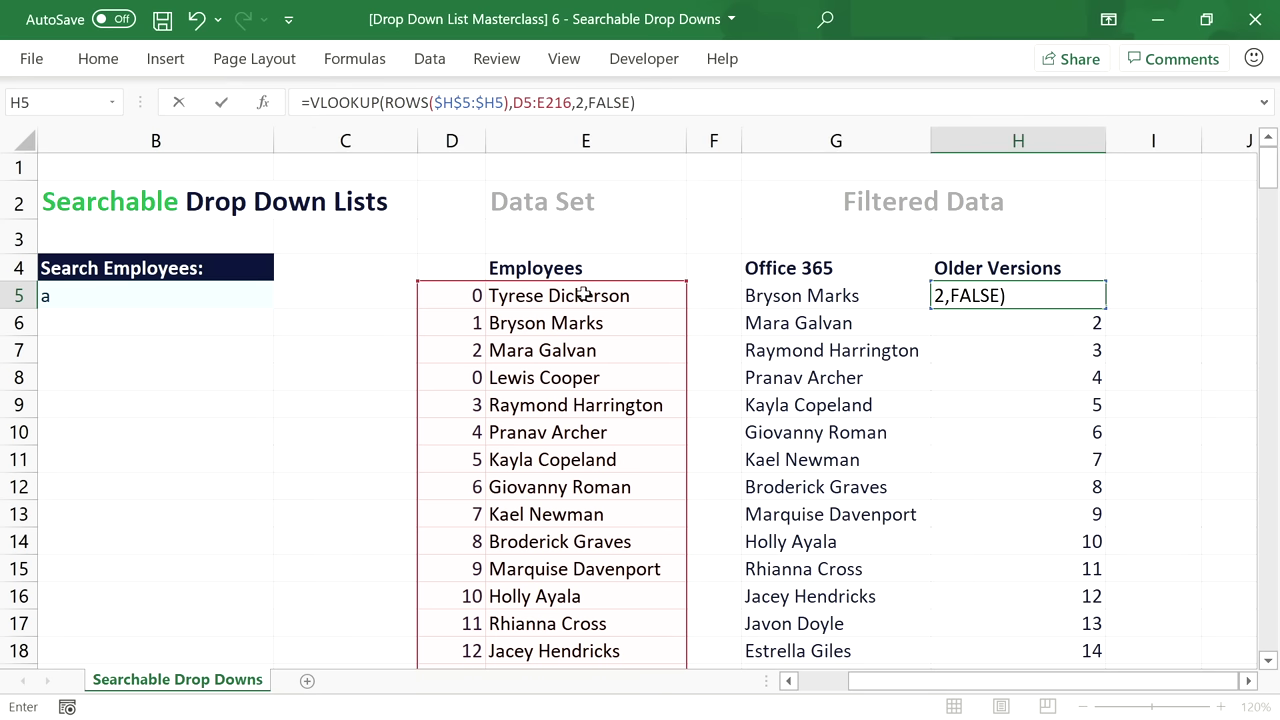
key("Return")
left_click(1076, 292)
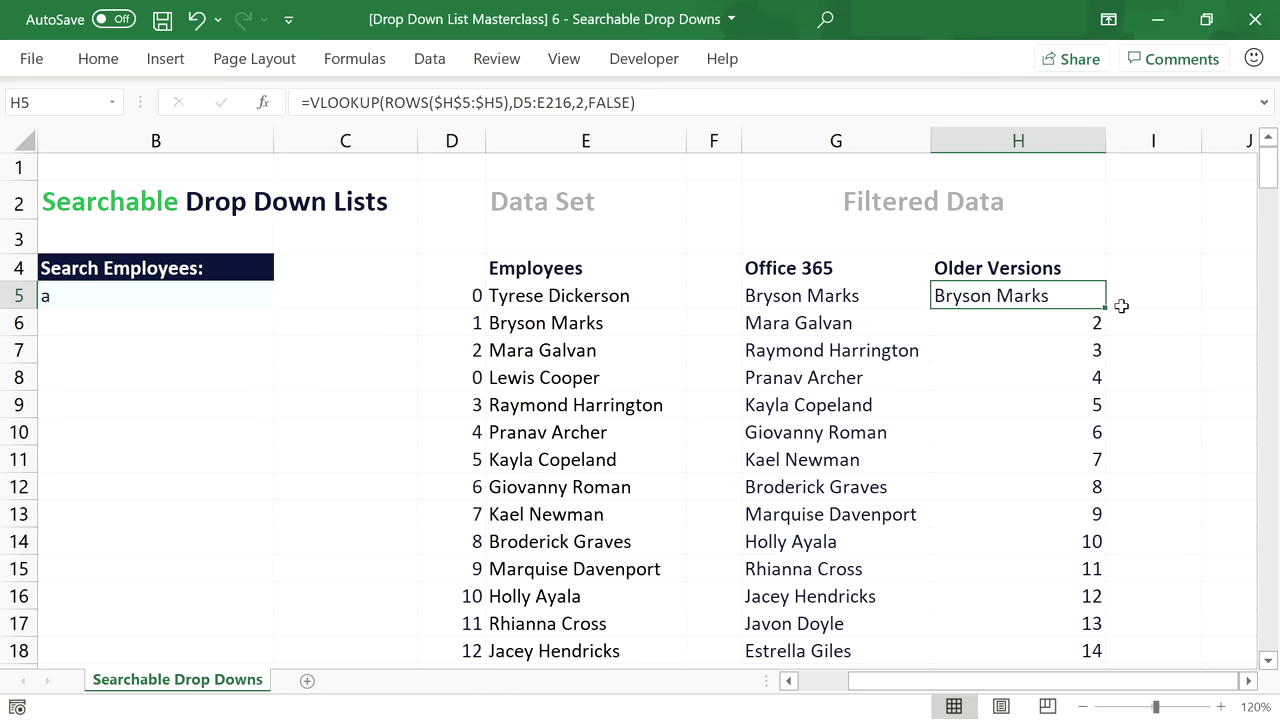
double_click(1105, 307)
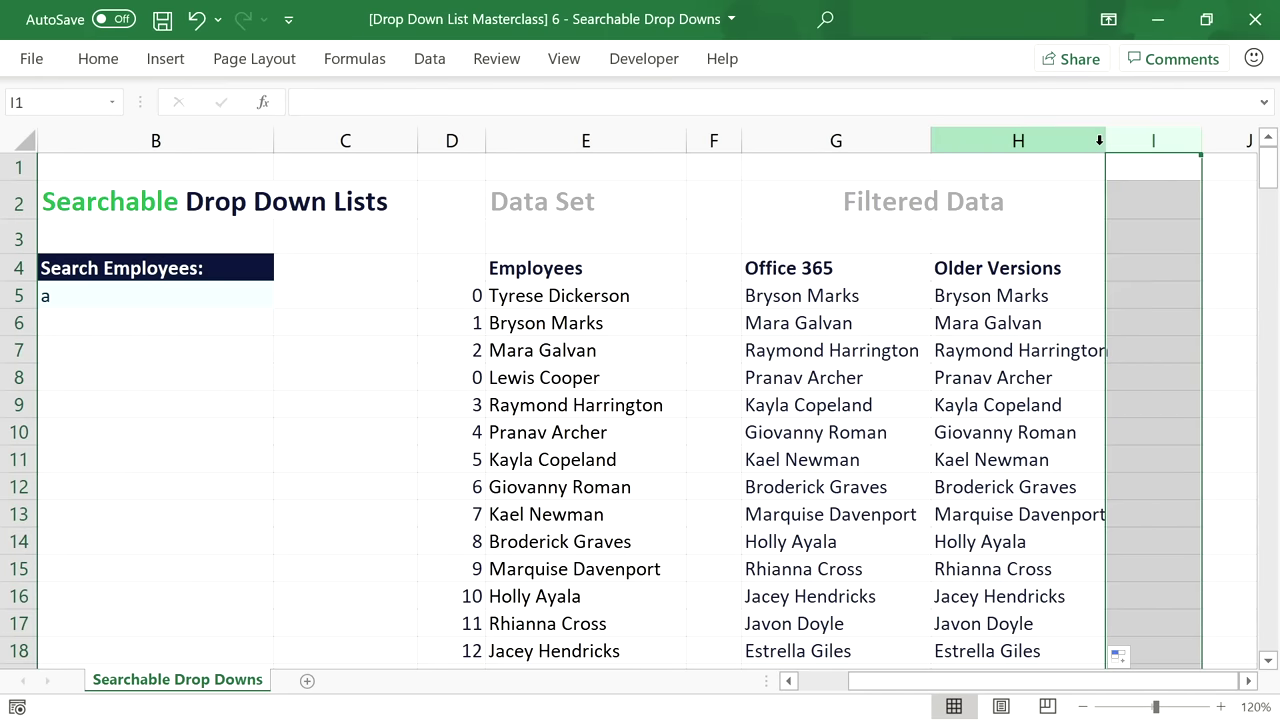
Widen column H to fit the names and check the lookup formulas in H5 through H7.
left_click_drag(1105, 141, 1125, 146)
left_click(1072, 350)
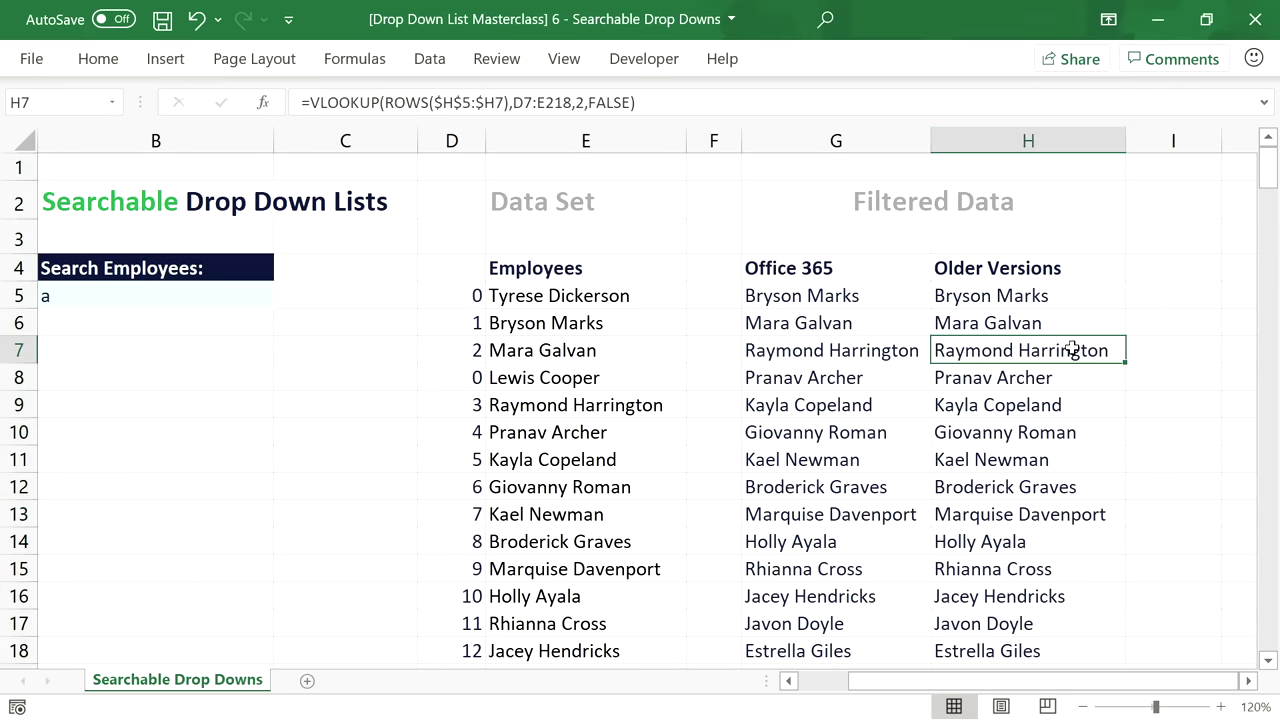
left_click(1022, 300)
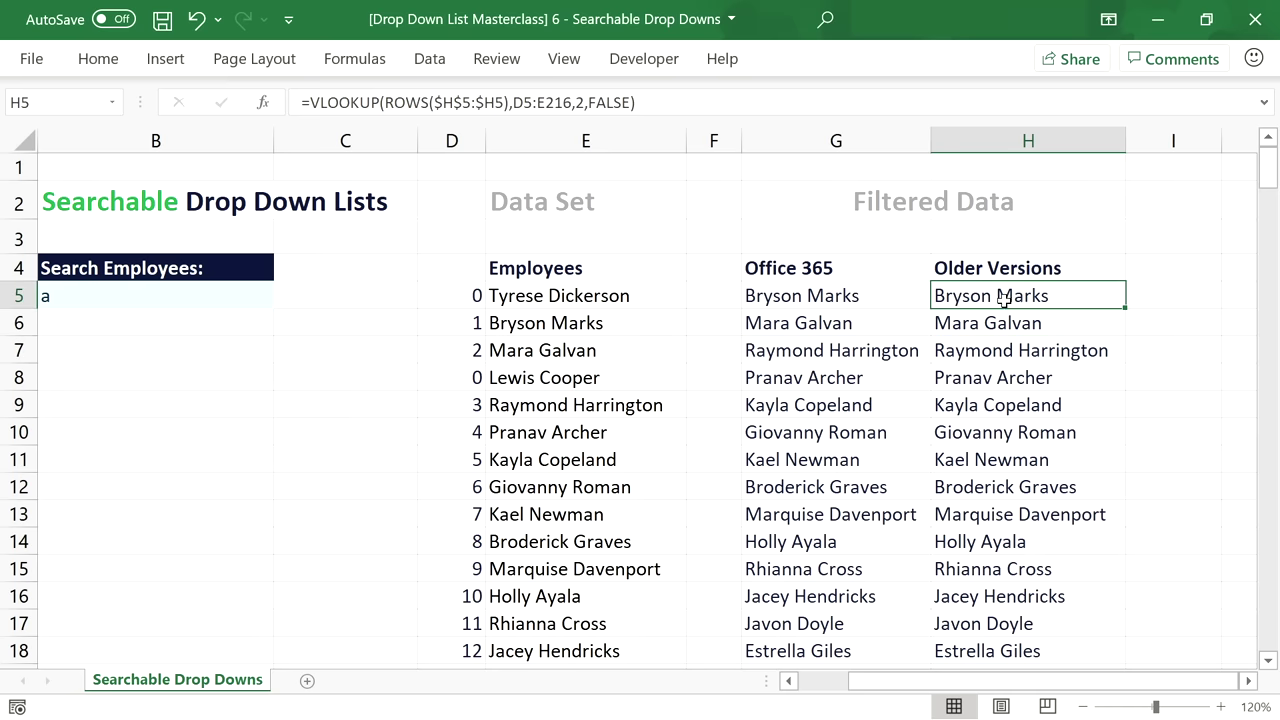
left_click(1008, 330)
key("Up")
key("Left")
key("Left")
key("Left")
key("Left")
key("Left")
key("Left")
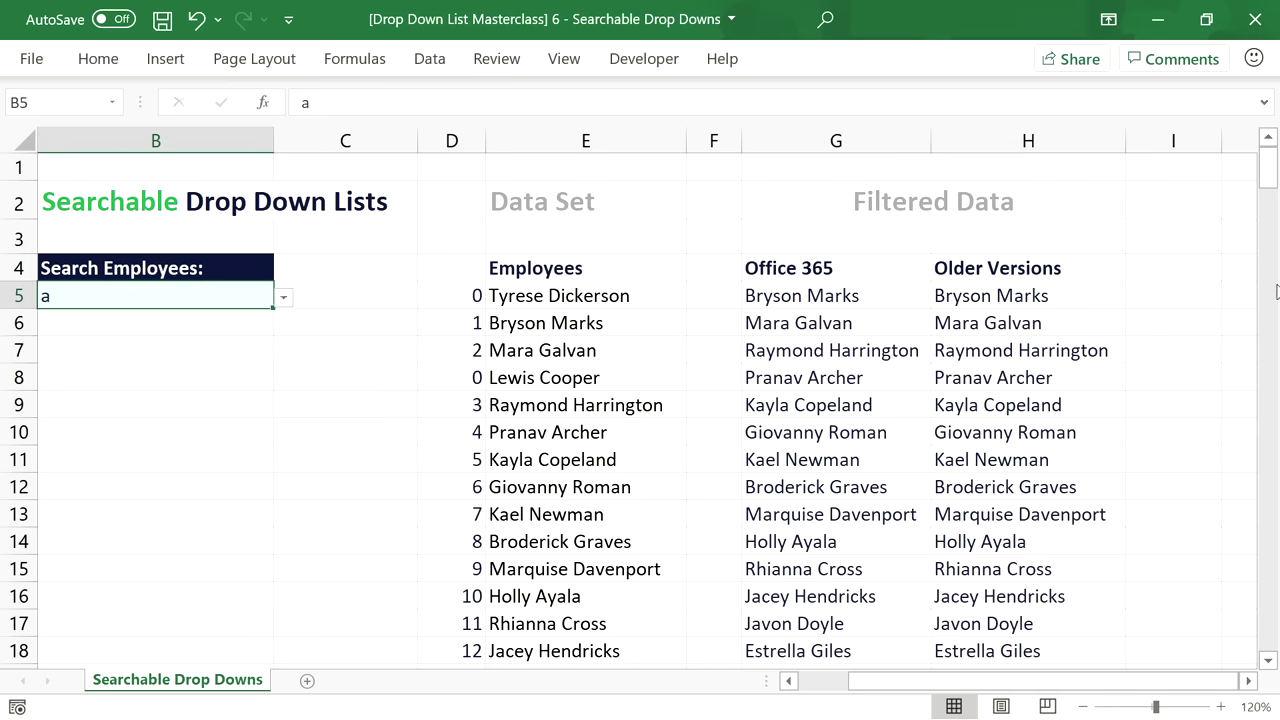
Inspect the shifting lookup range near H186, extend the formula to row 216, and return to H5.
left_click_drag(1273, 188, 1270, 600)
left_click(1030, 220)
left_click(1036, 198)
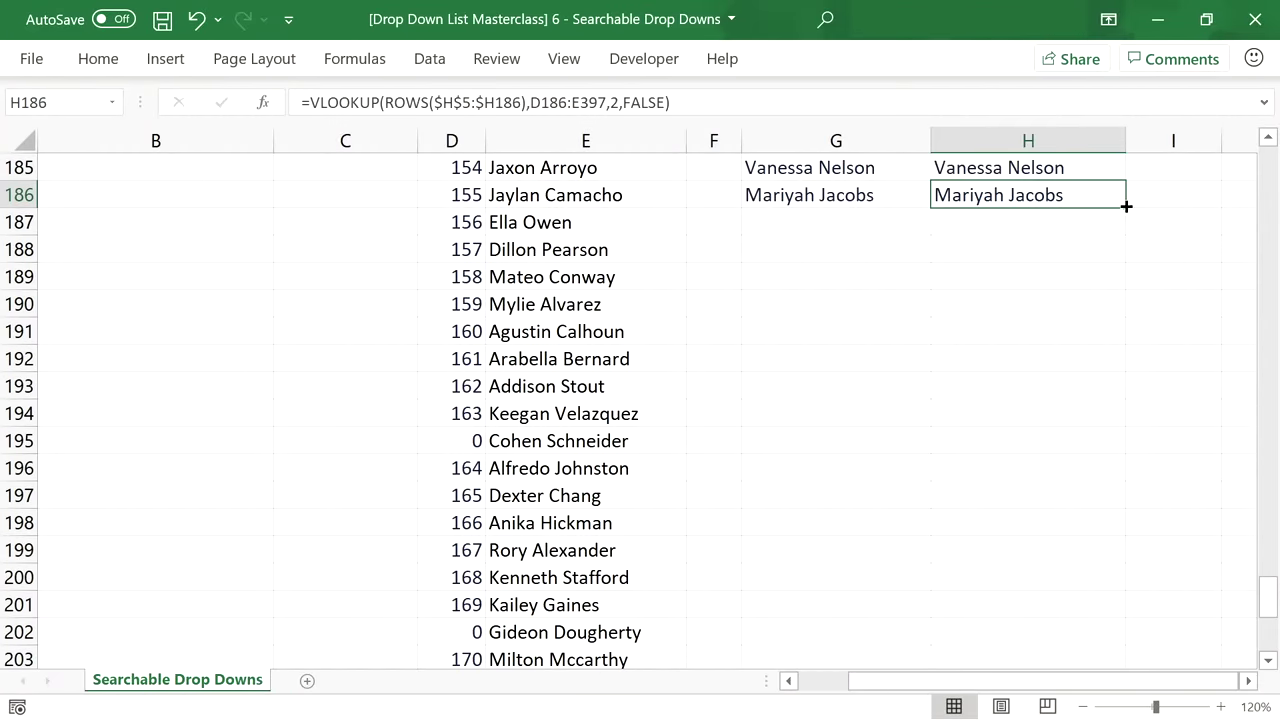
left_click_drag(1125, 208, 1087, 618)
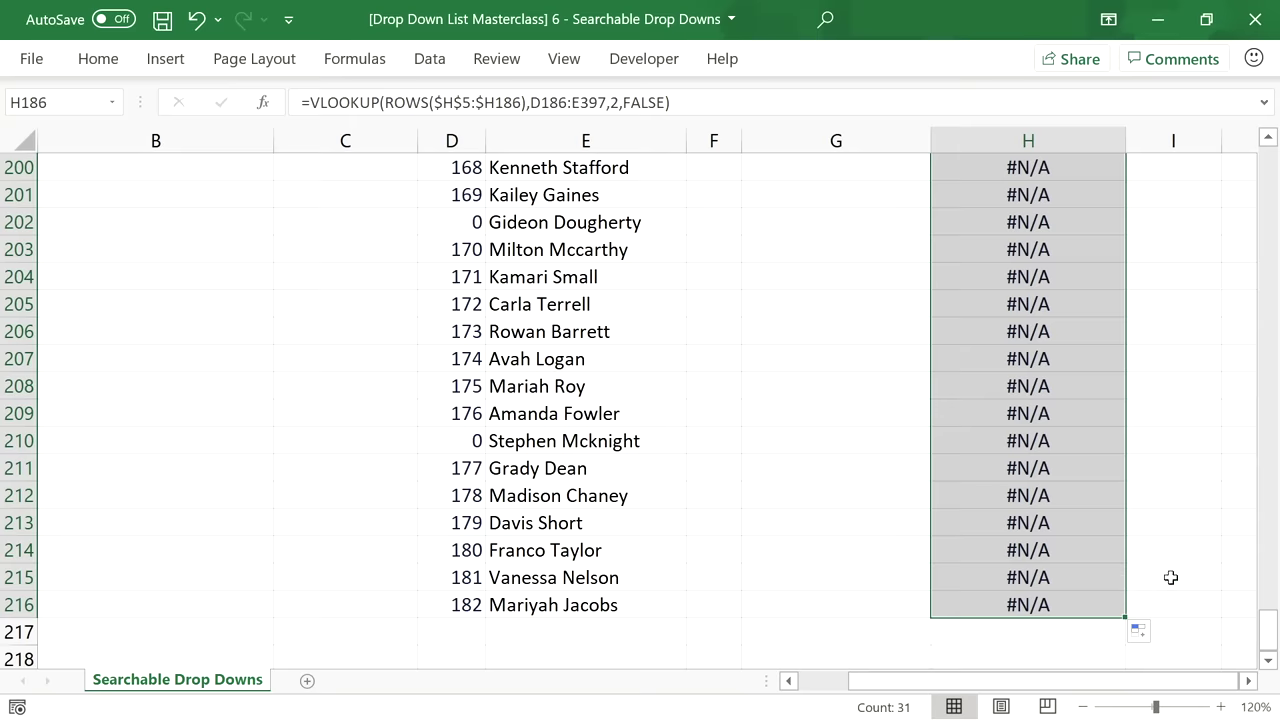
left_click_drag(1265, 645, 1258, 150)
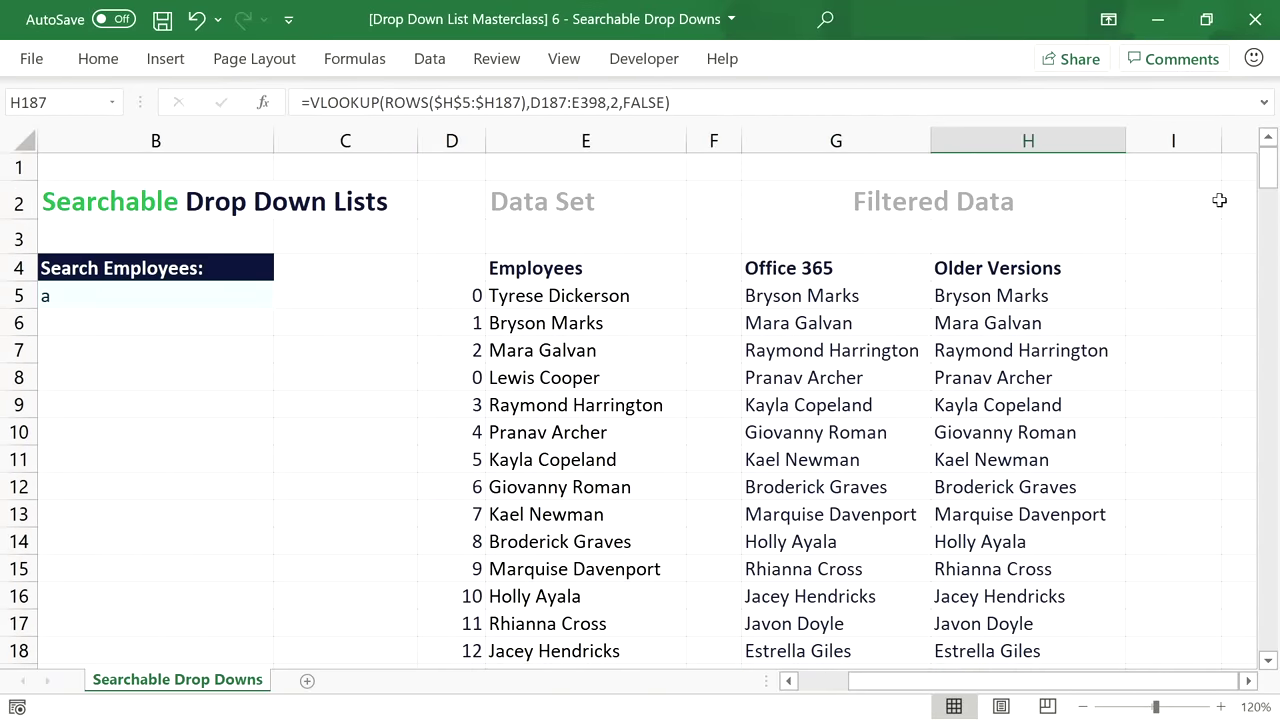
left_click(1048, 296)
Wrap H5's VLOOKUP in IFNA with a "" fallback and copy it down to H216.
left_click(313, 101)
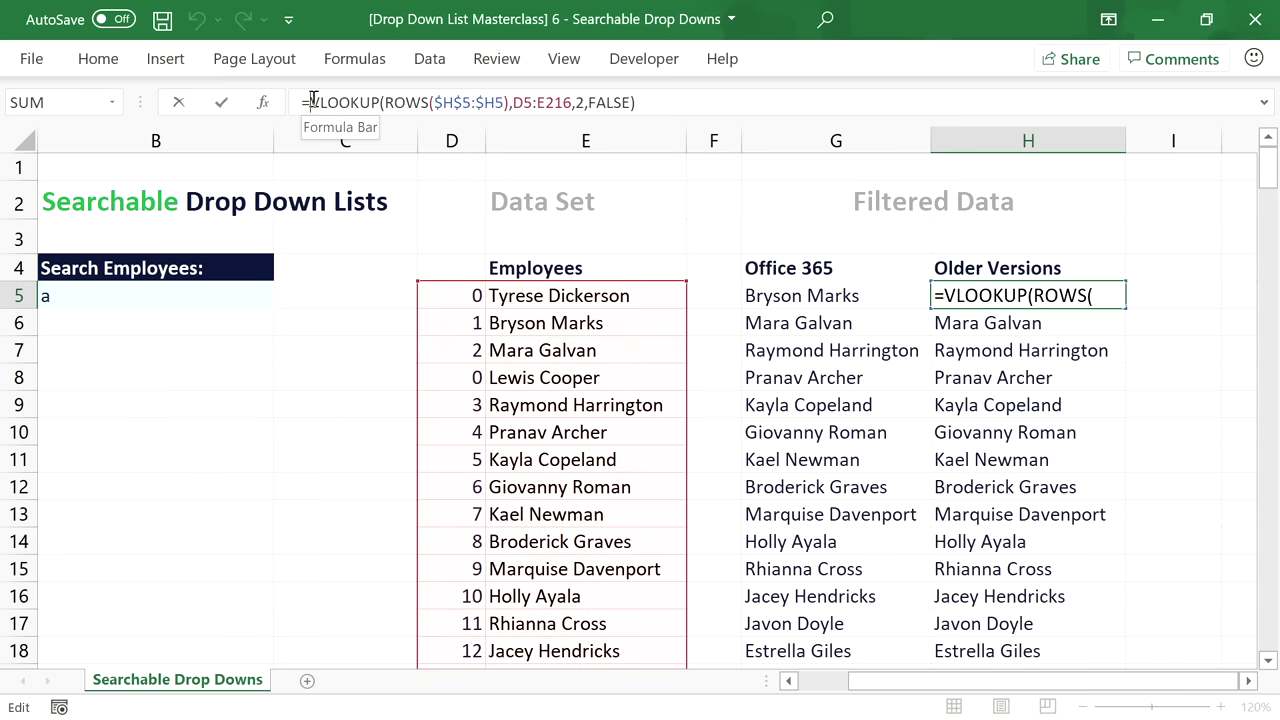
type("IFNA(")
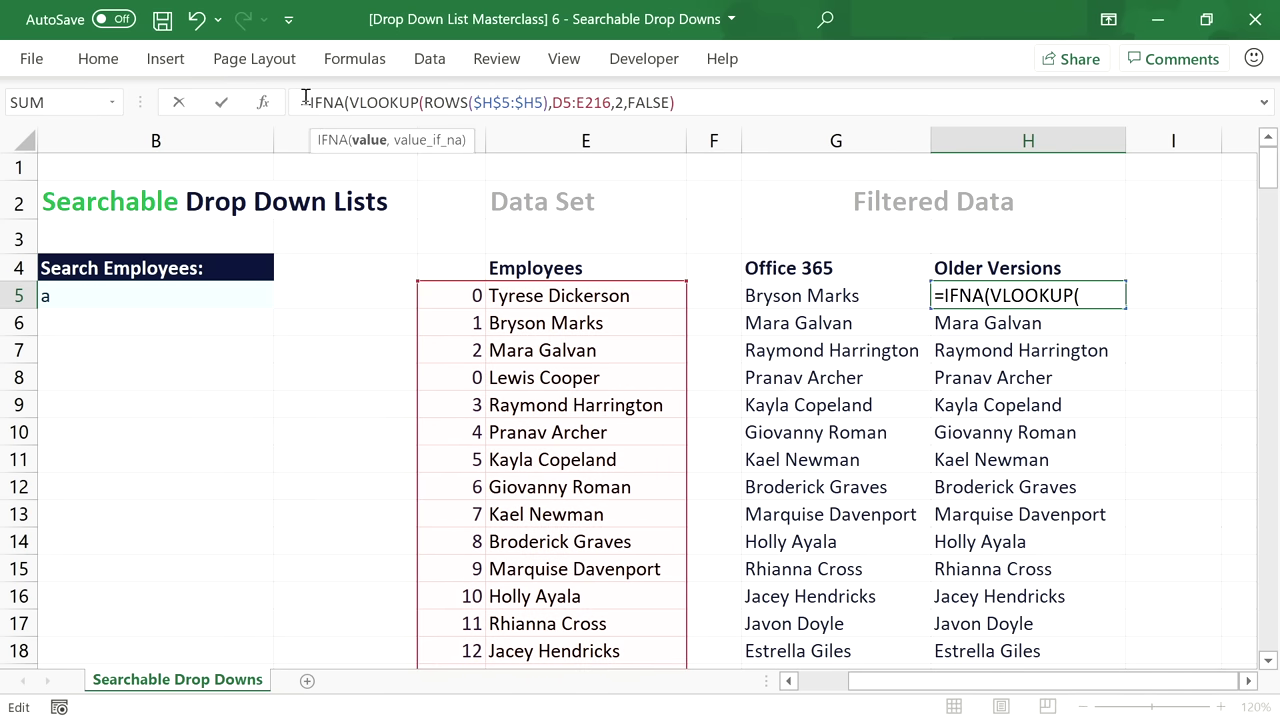
left_click(679, 103)
type(",\"\"")
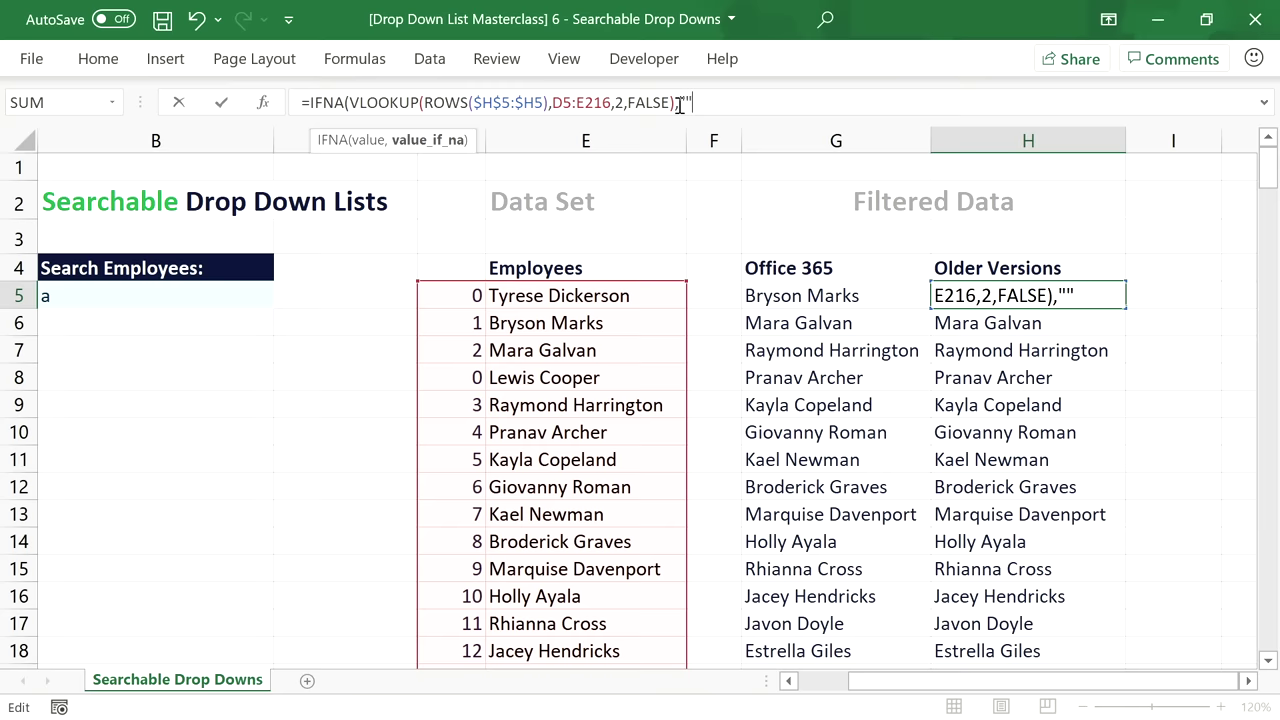
type(")")
key("Return")
left_click(1054, 296)
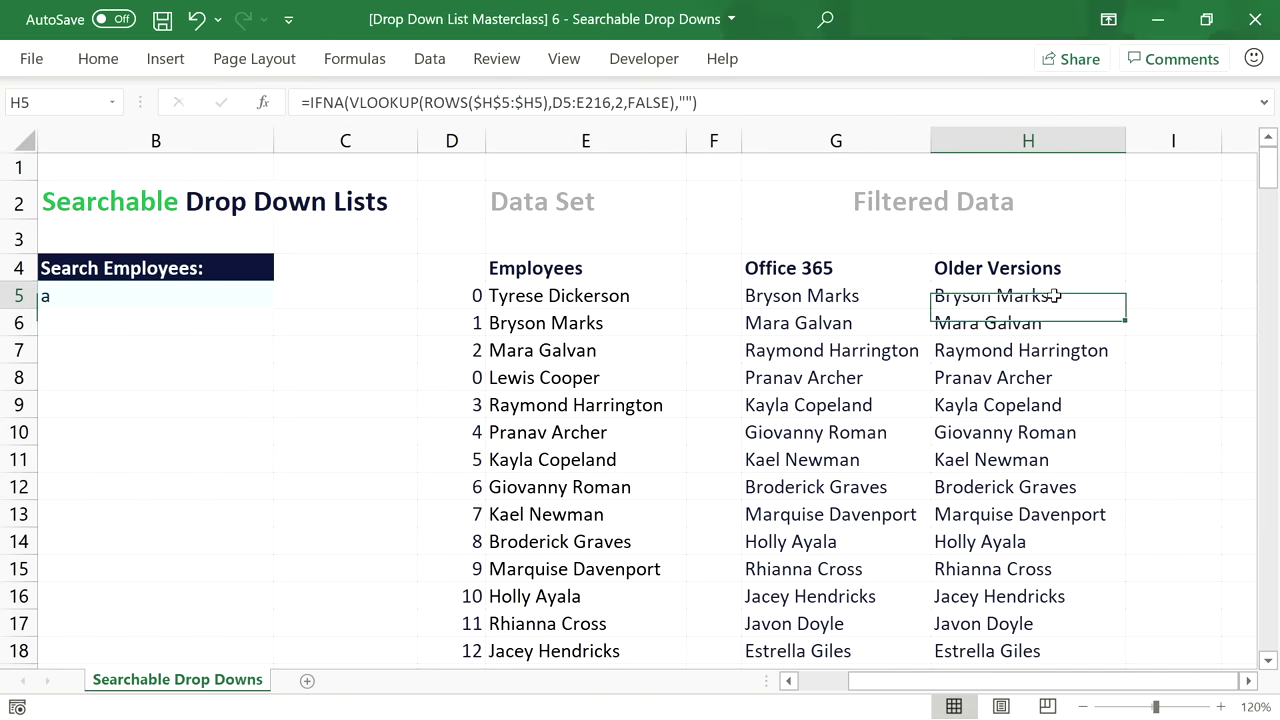
double_click(1125, 319)
left_click_drag(1267, 178, 1265, 165)
Compare the FILTER formula in G5 with the IFNA formula in H5, ending on B5.
left_click(1077, 300)
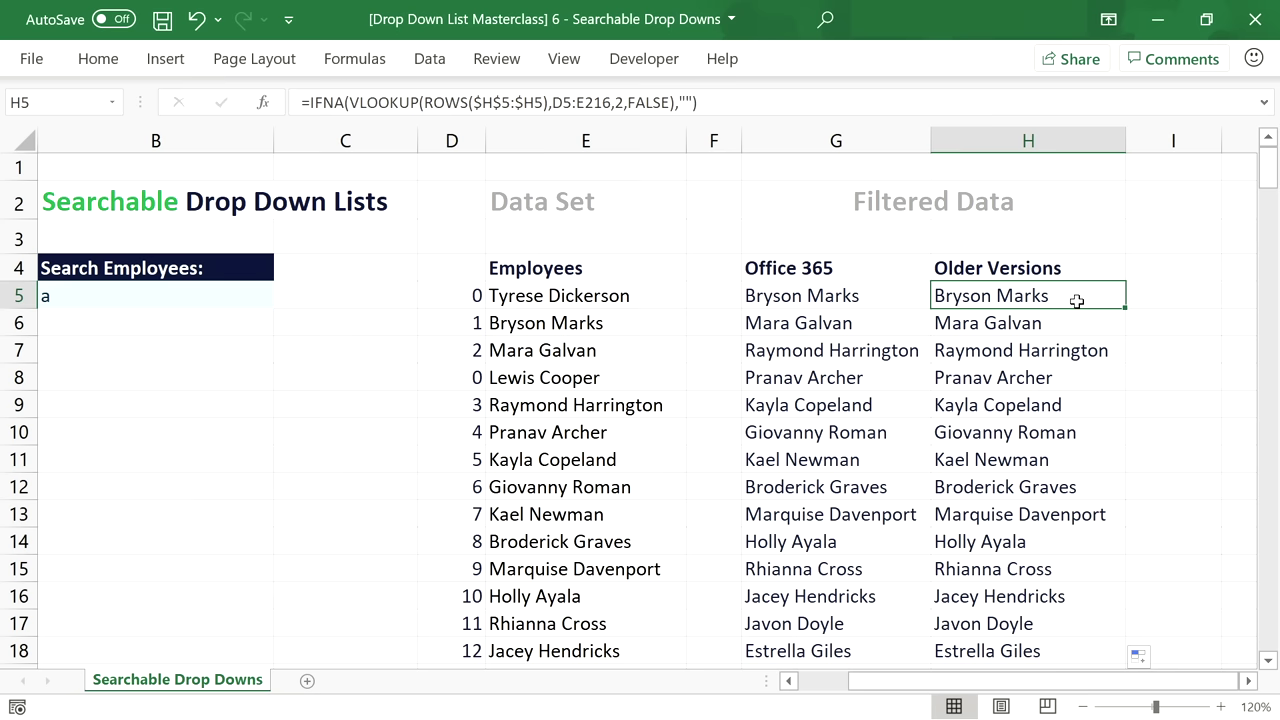
left_click(808, 298)
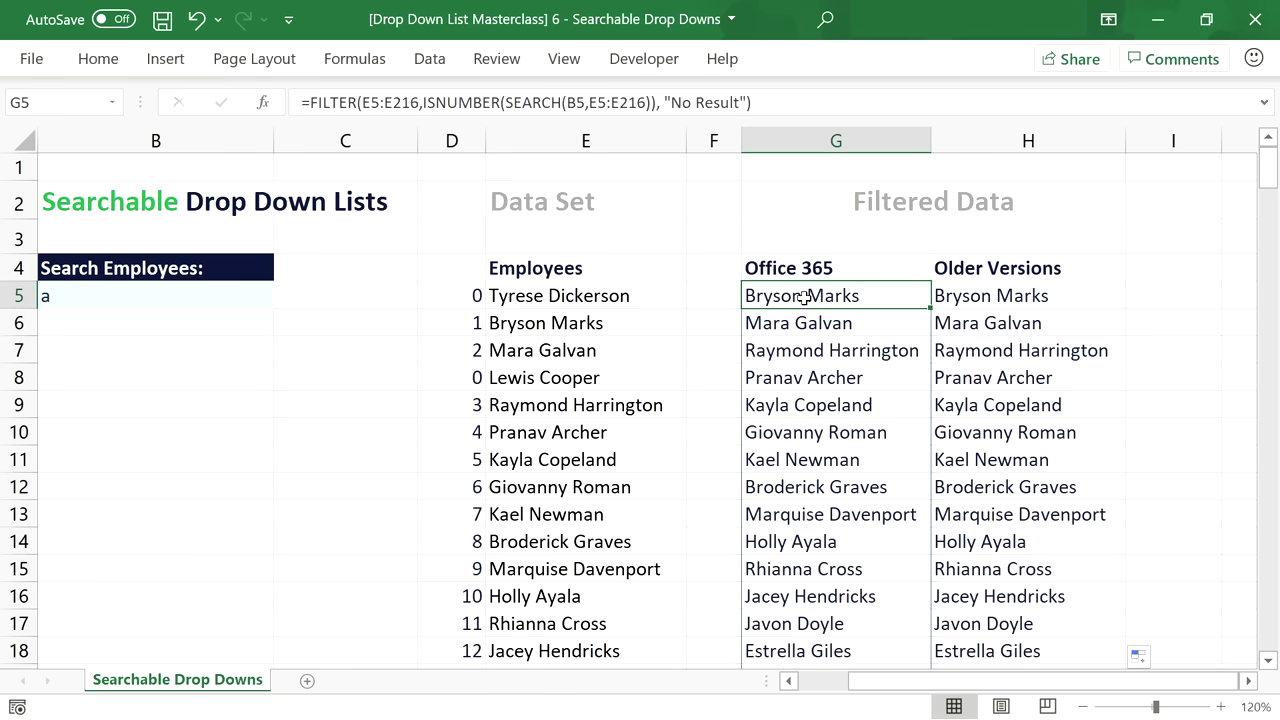
left_click(982, 297)
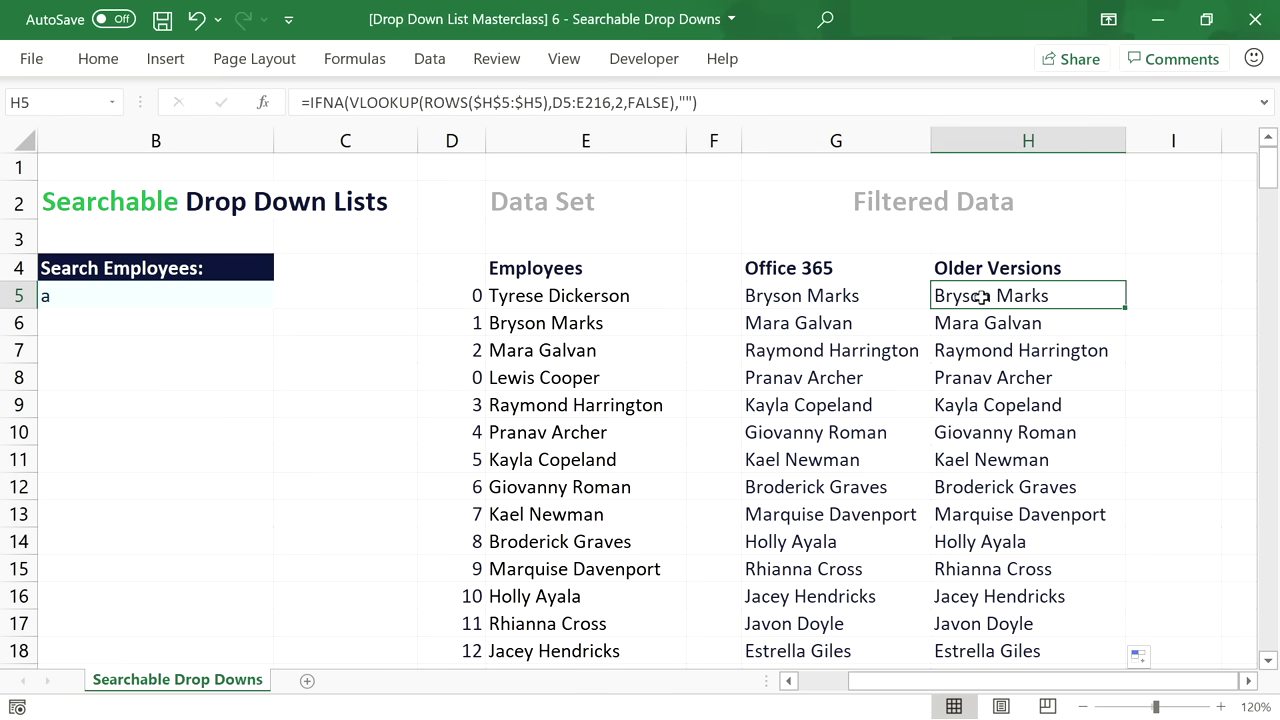
left_click(196, 298)
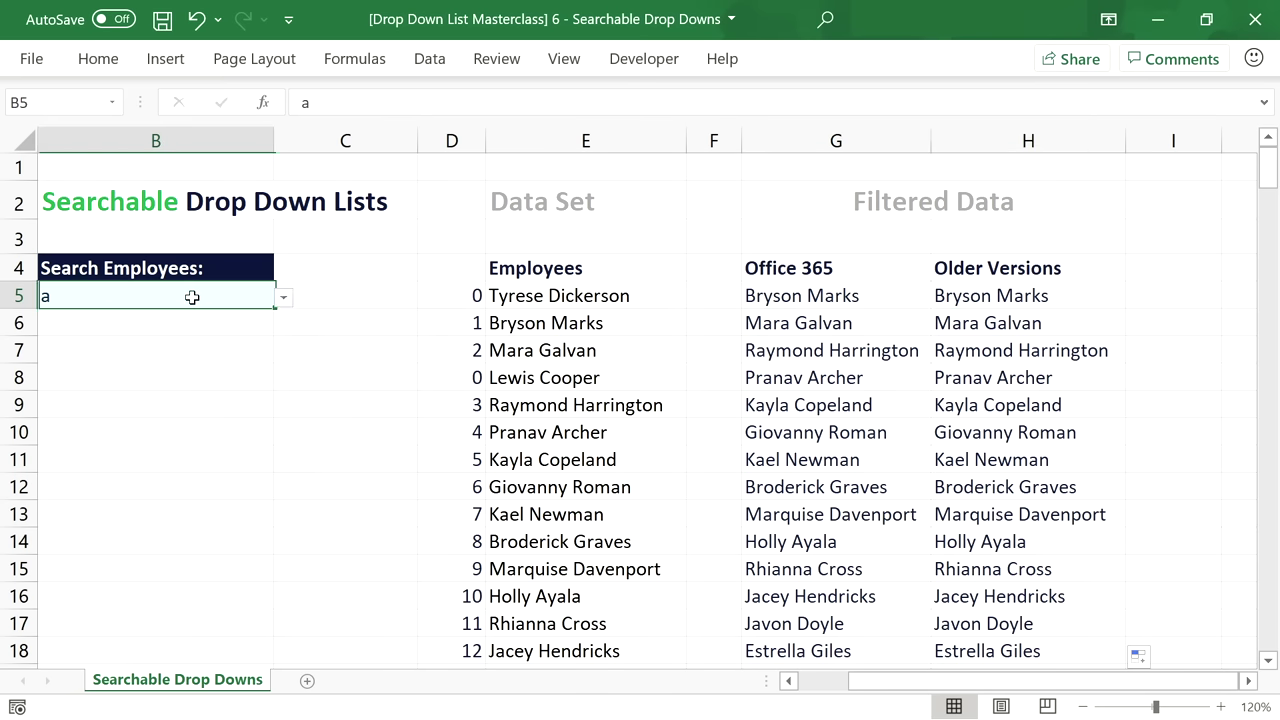
Open B5's Data Validation settings and clear the old spill reference from the list source.
left_click(429, 58)
left_click(708, 143)
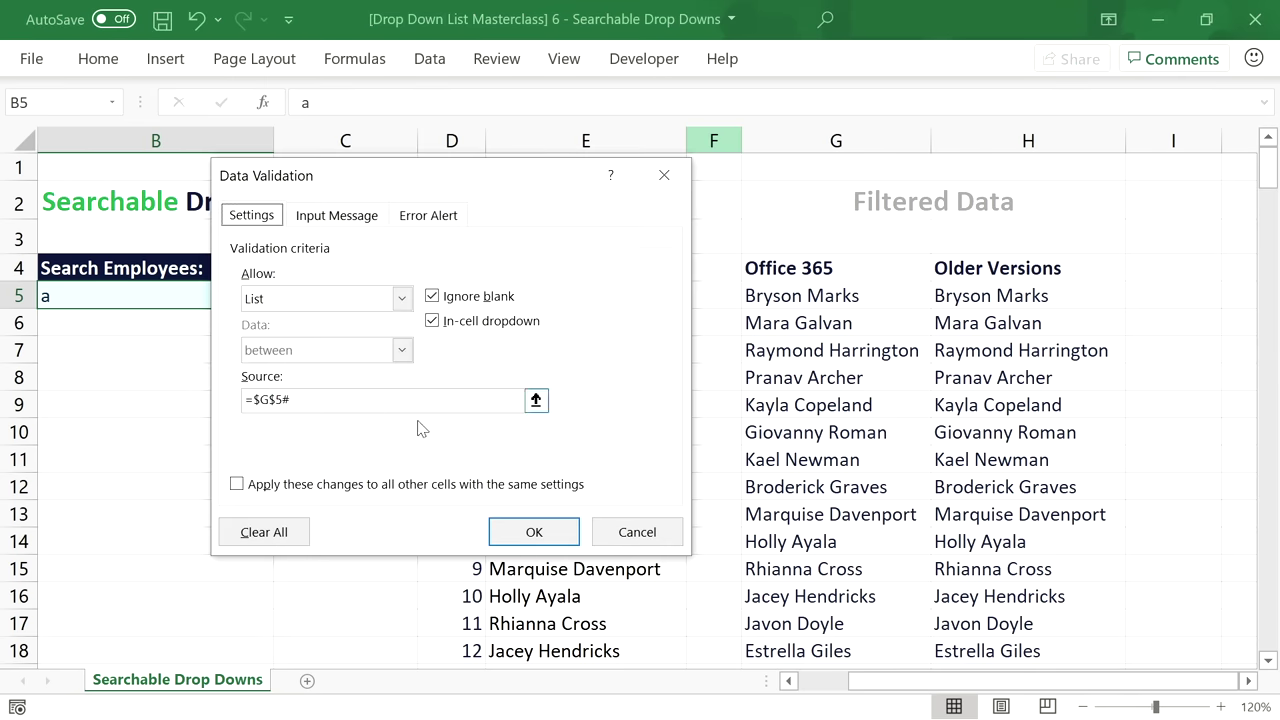
left_click(374, 401)
key("BackSpace")
key("BackSpace")
key("BackSpace")
key("BackSpace")
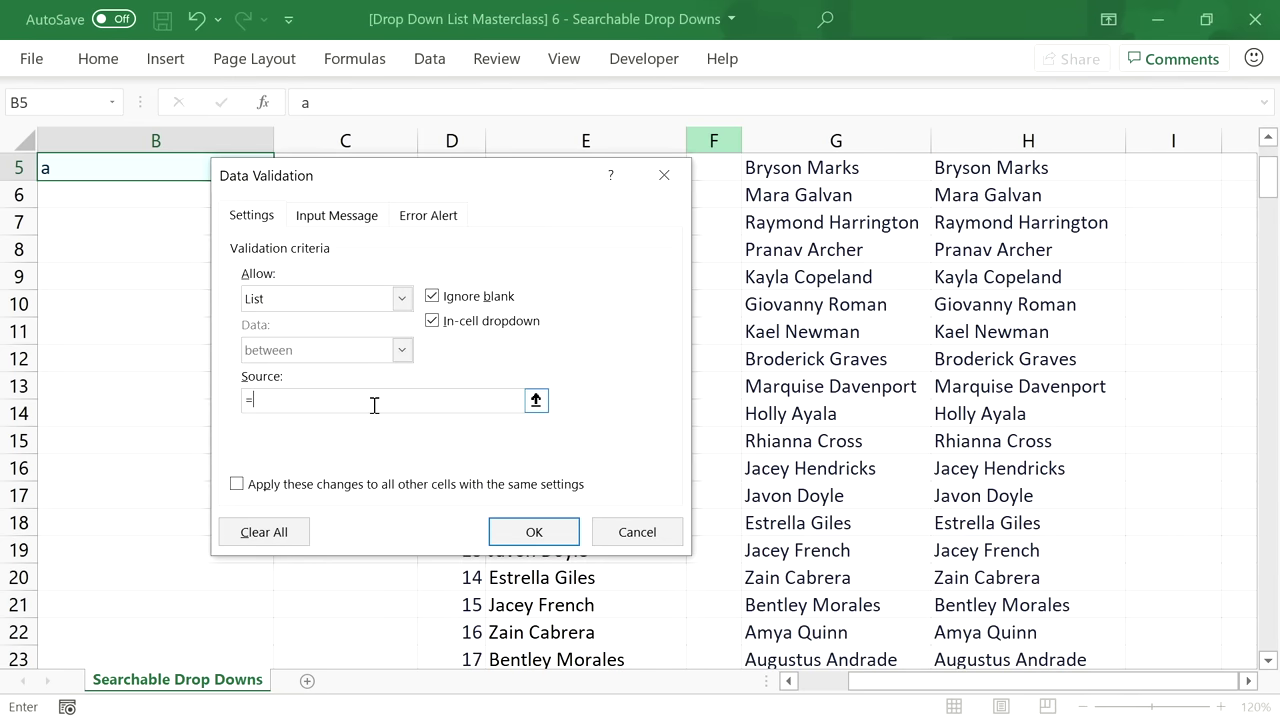
left_click_drag(1268, 200, 1268, 188)
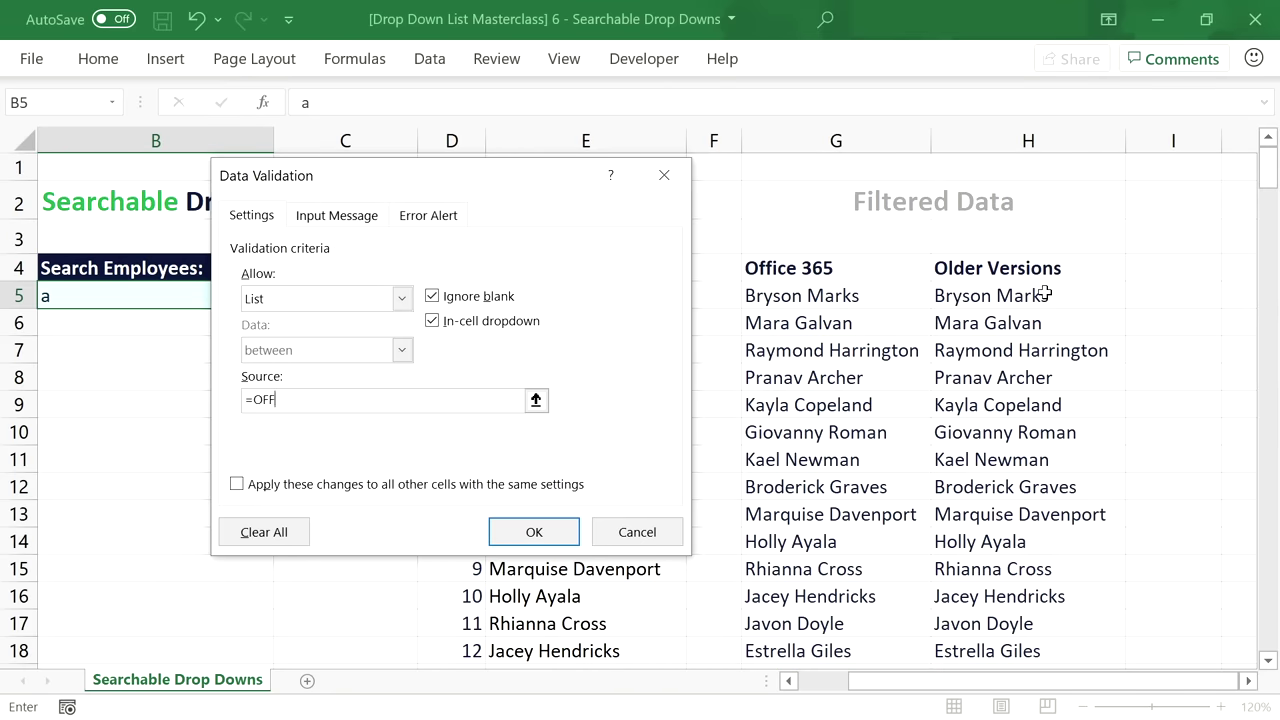
Set the list source to =OFFSET($H$5,,,COUNTIF($H$5:$H$216,"?*")) and apply it.
type("OFFSET(")
left_click(1043, 292)
type(",,,COUNTIF(")
left_click(1043, 293)
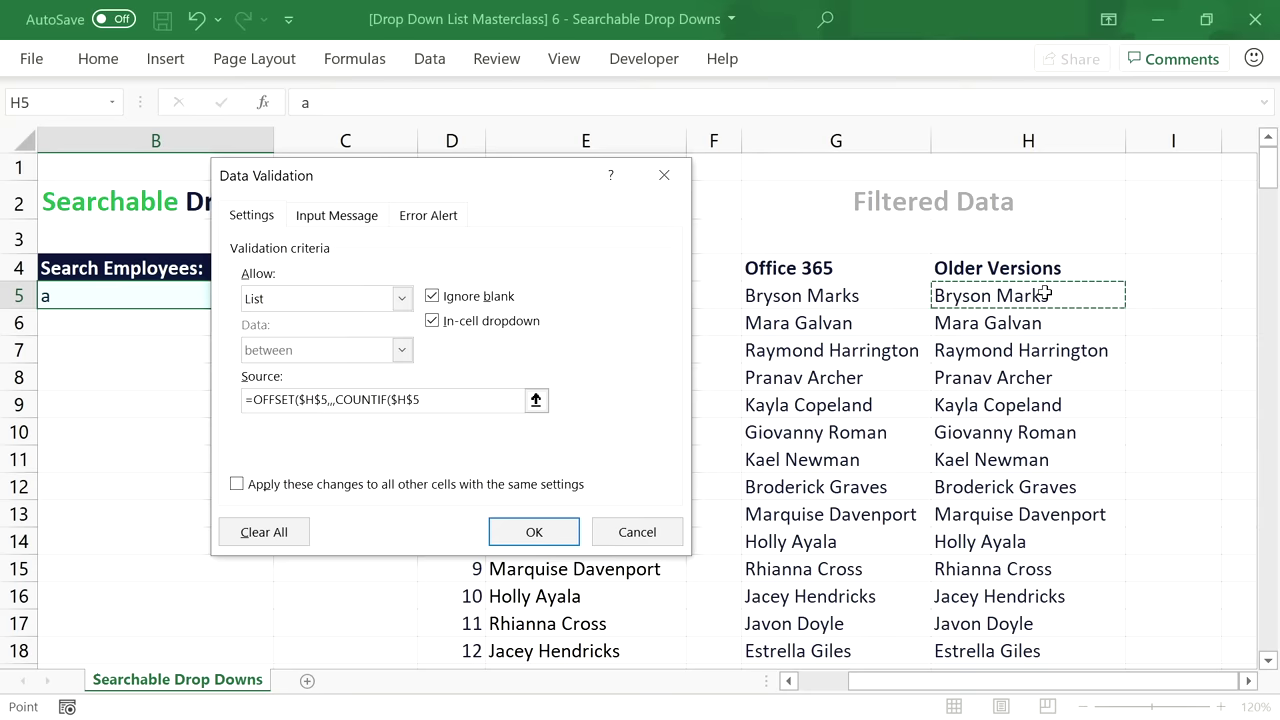
key("F8")
left_click_drag(452, 399, 390, 399)
left_click_drag(1054, 296, 986, 616)
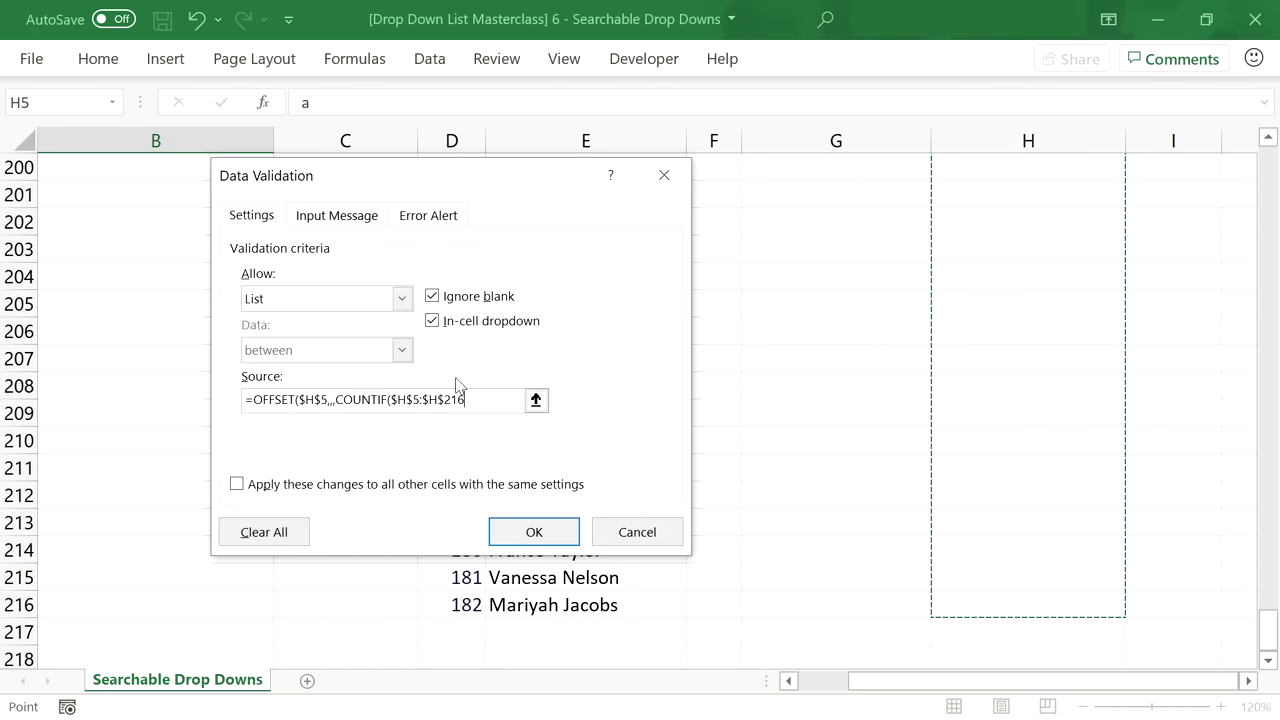
type(",")
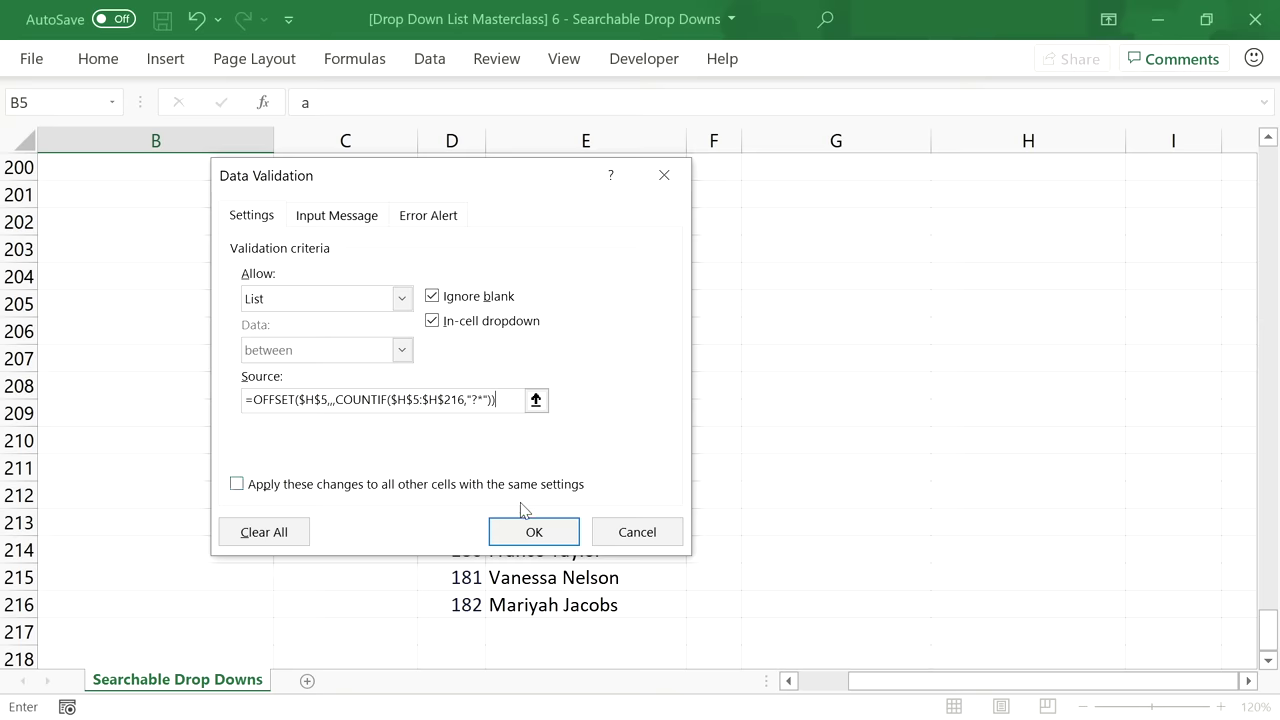
left_click(530, 534)
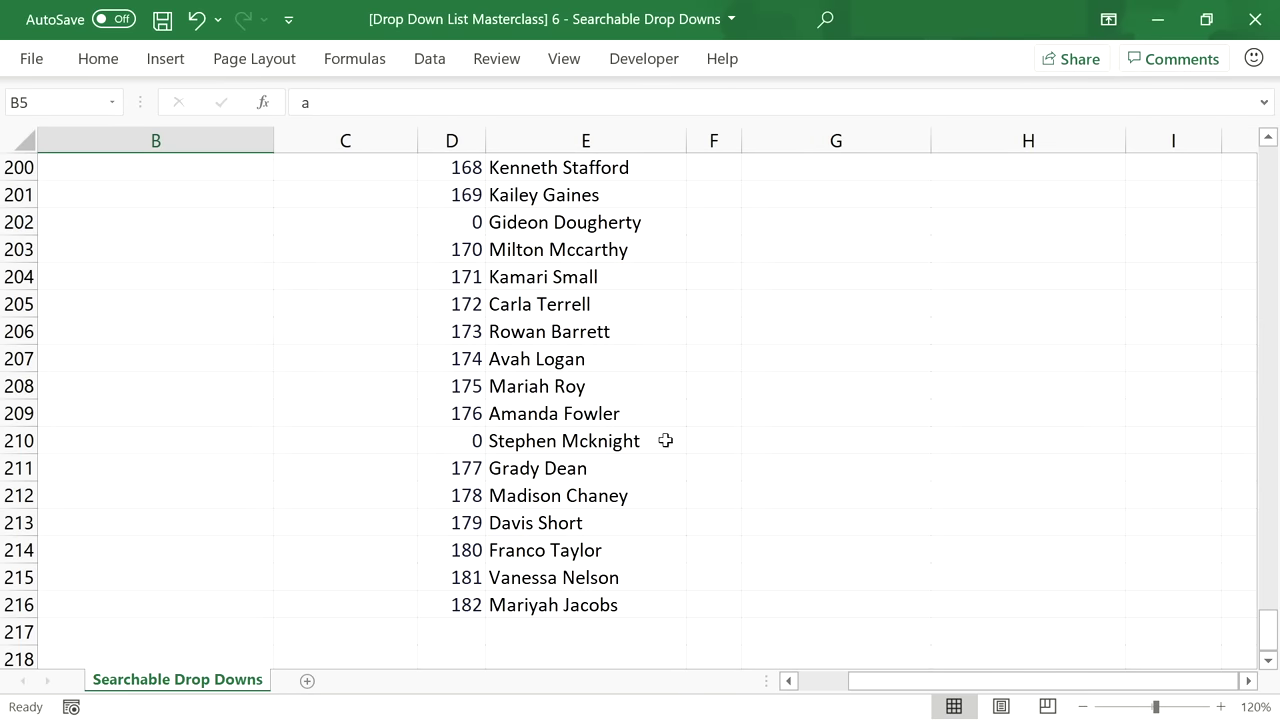
Search Bry in B5 and check the drop-down's matching names.
left_click_drag(1268, 630, 1229, 171)
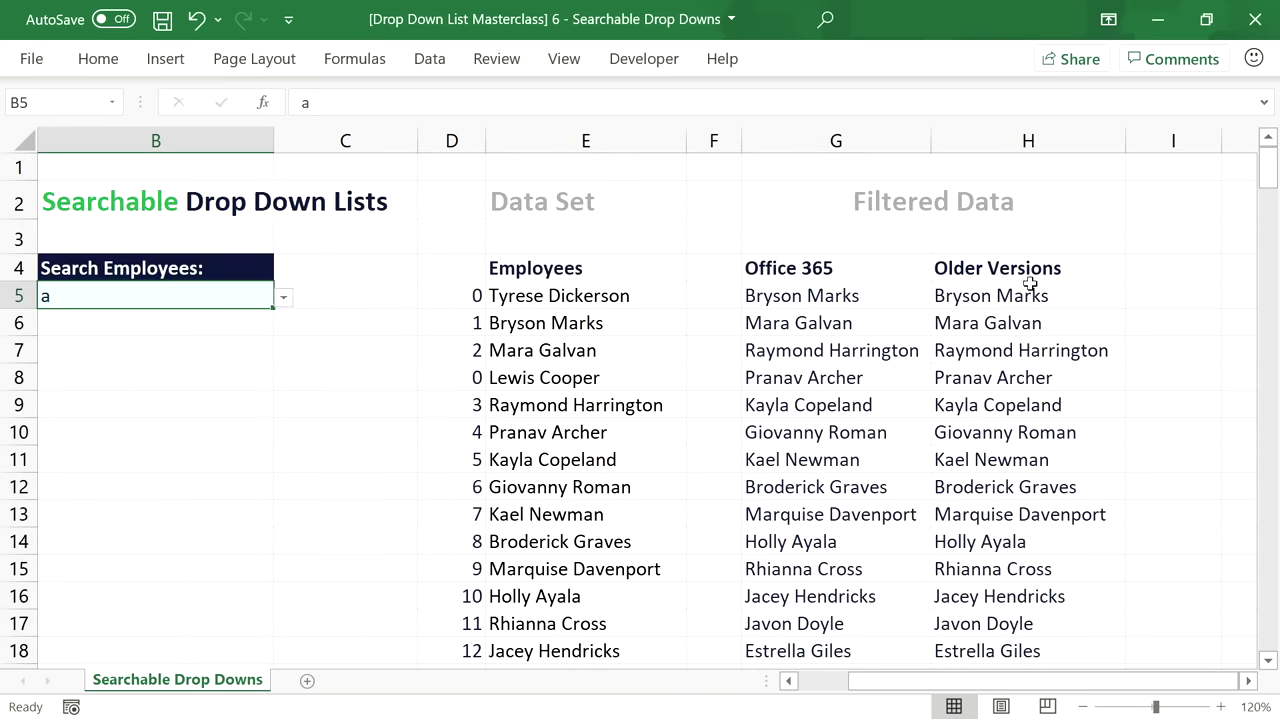
double_click(249, 296)
key("BackSpace")
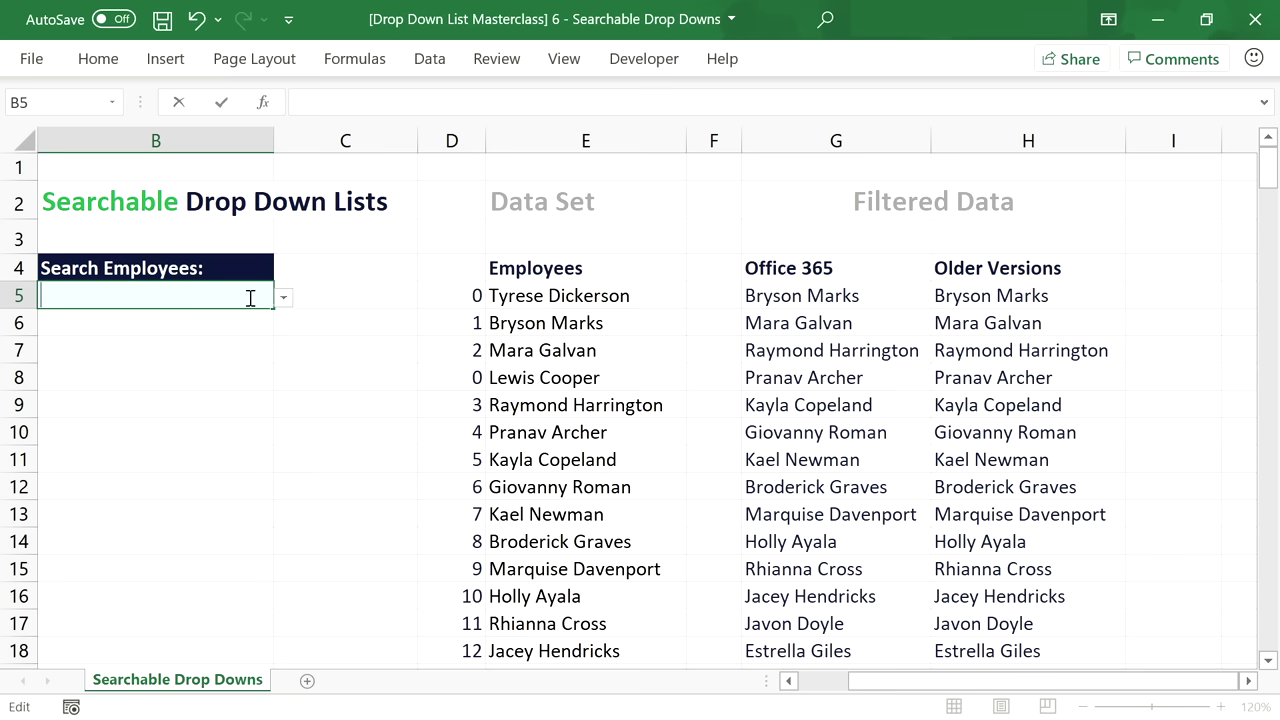
type("Bry")
key("Return")
left_click(249, 296)
left_click(284, 297)
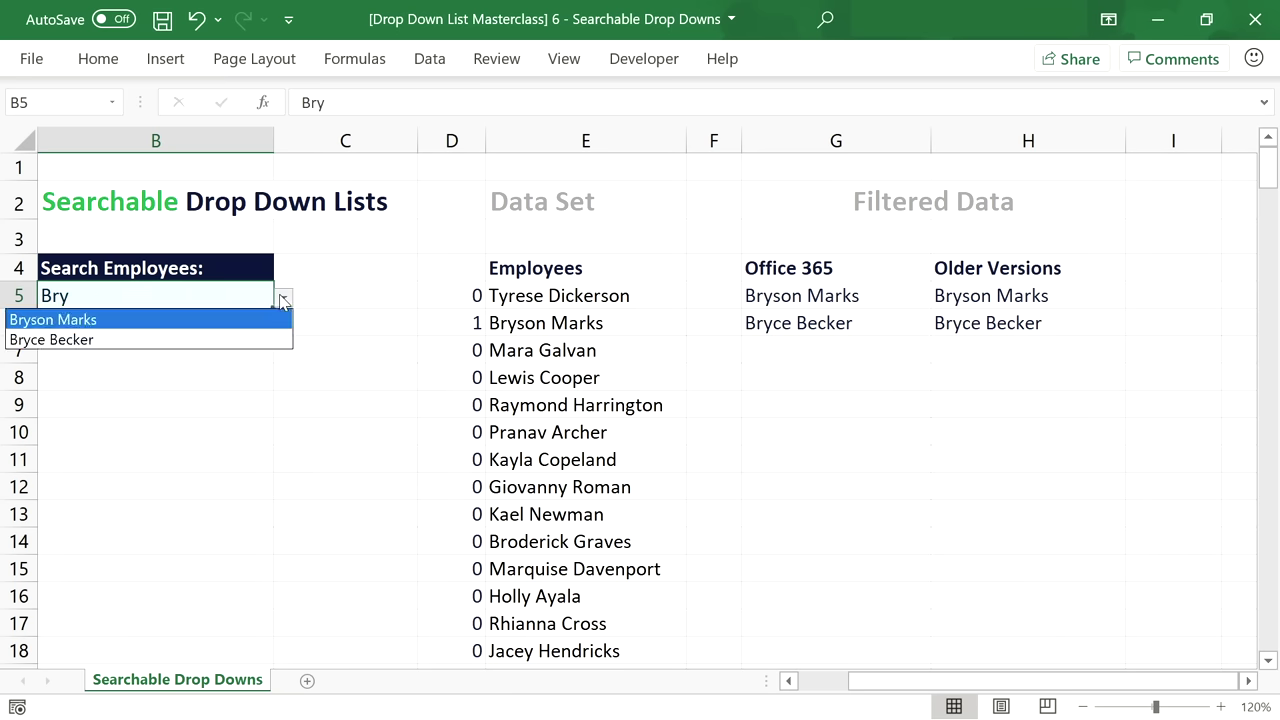
left_click(223, 294)
Search Ab in B5 and check the drop-down's matching names.
double_click(184, 297)
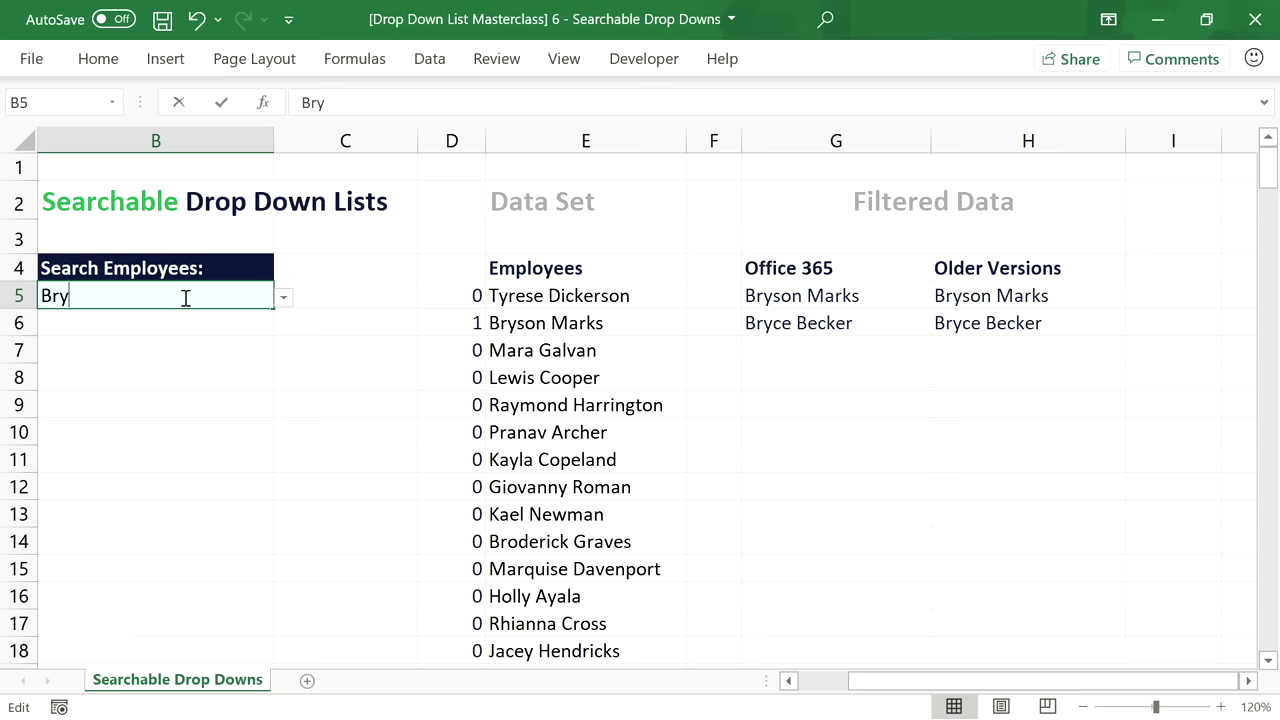
key("BackSpace")
key("BackSpace")
key("BackSpace")
type("Ab")
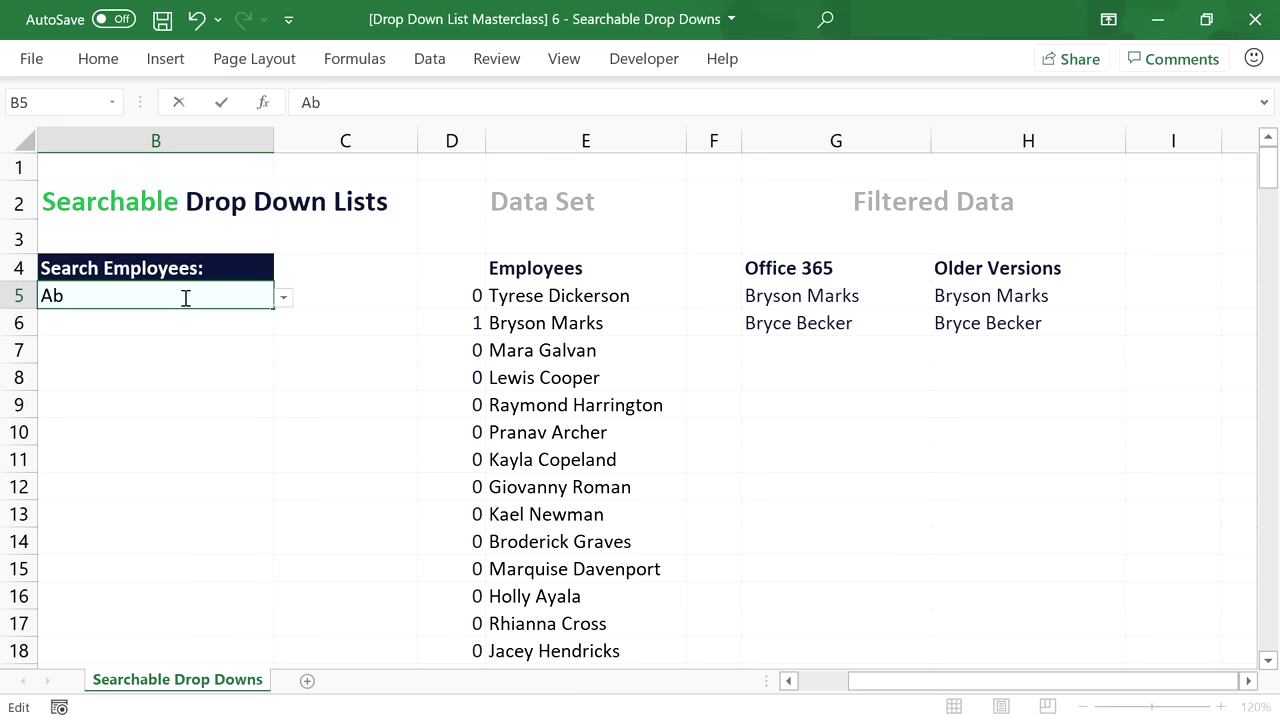
left_click(282, 299)
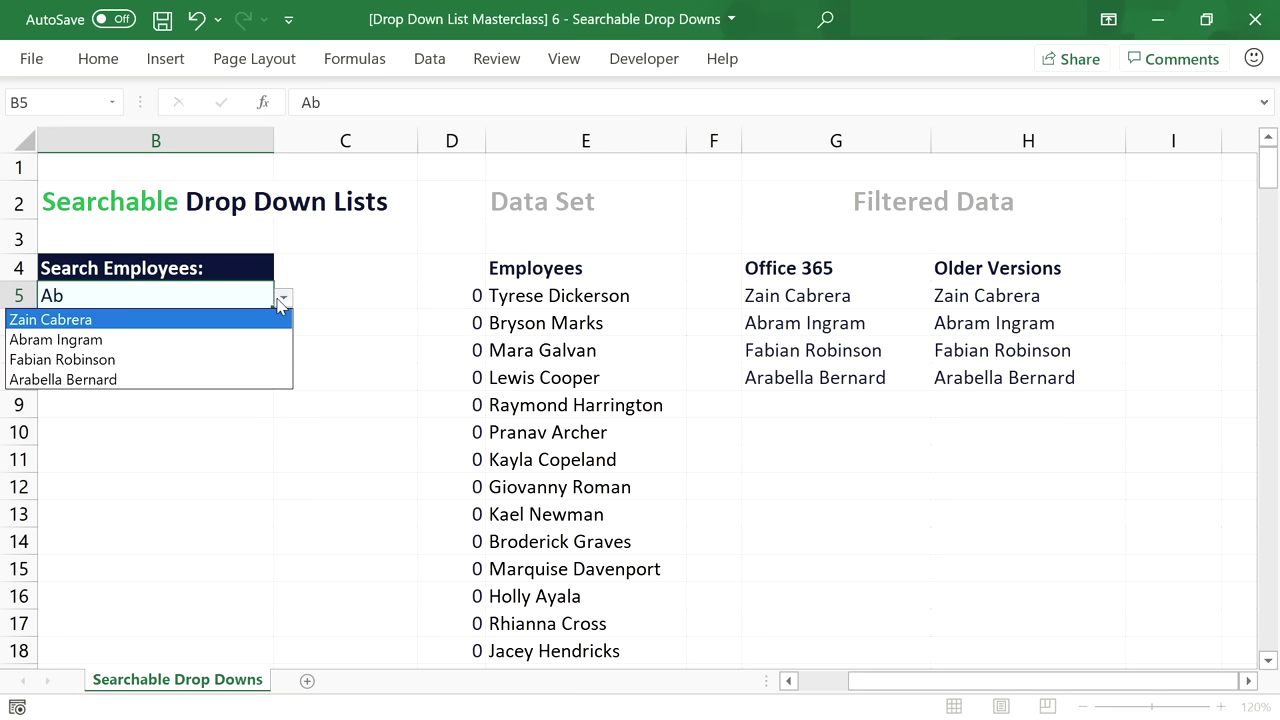
left_click(283, 298)
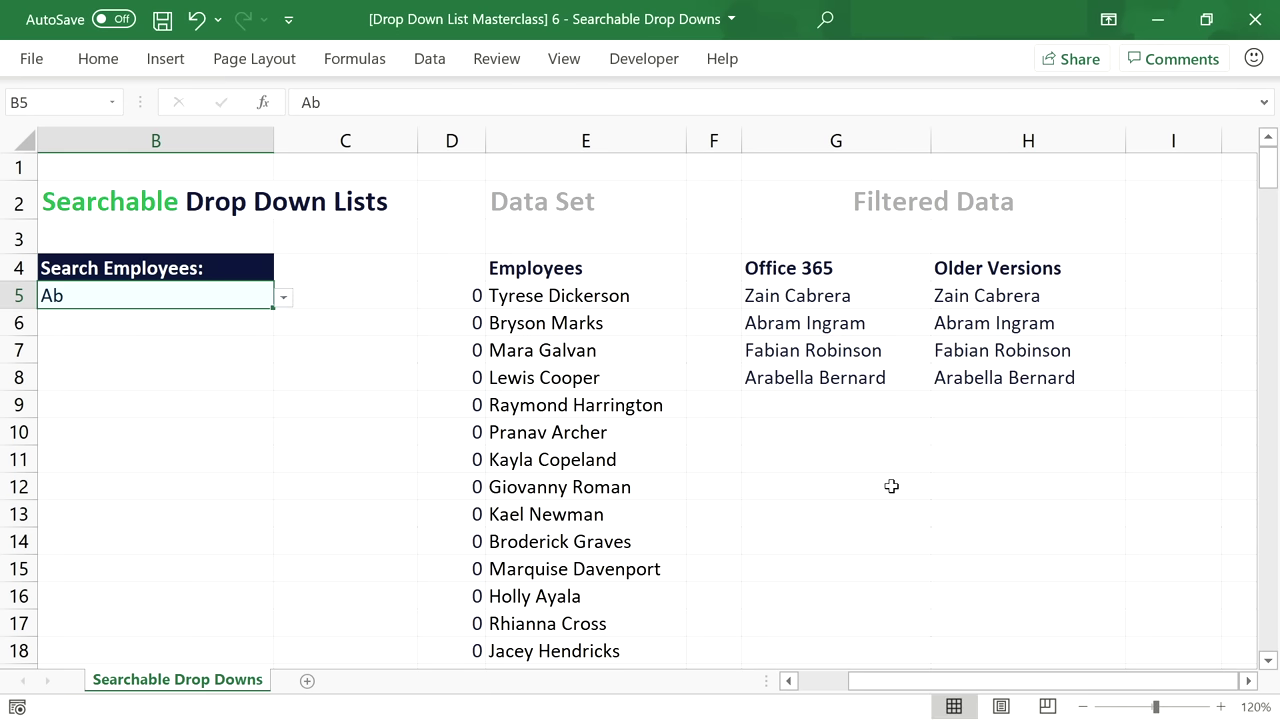
left_click(788, 681)
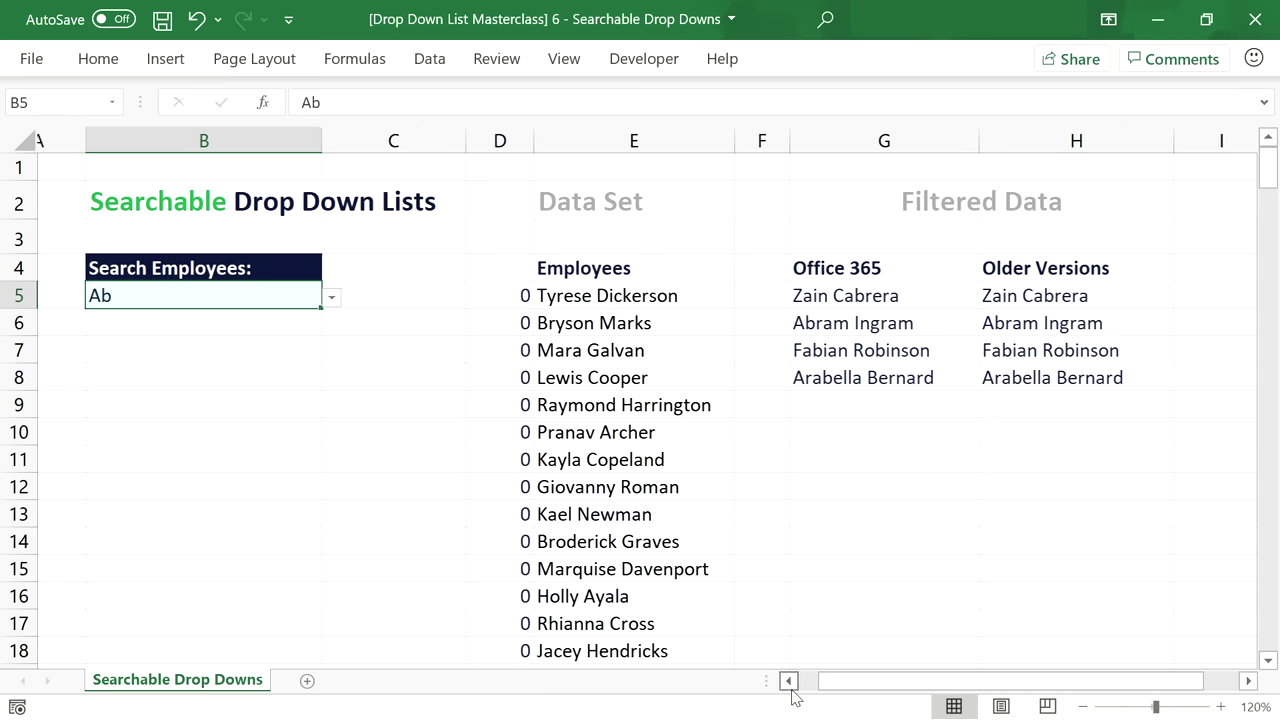
Search Ze in B5 and confirm the drop-down narrows to a single employee.
double_click(324, 290)
key("BackSpace")
key("BackSpace")
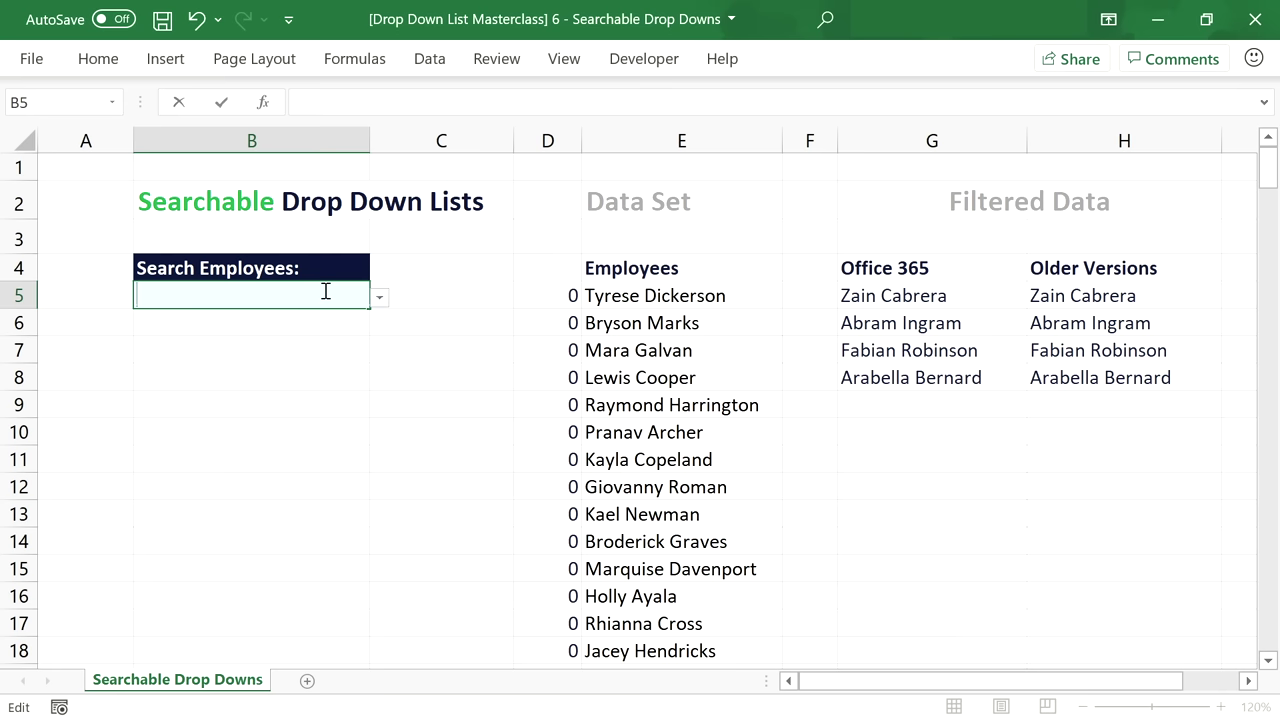
type("Ze")
left_click(380, 297)
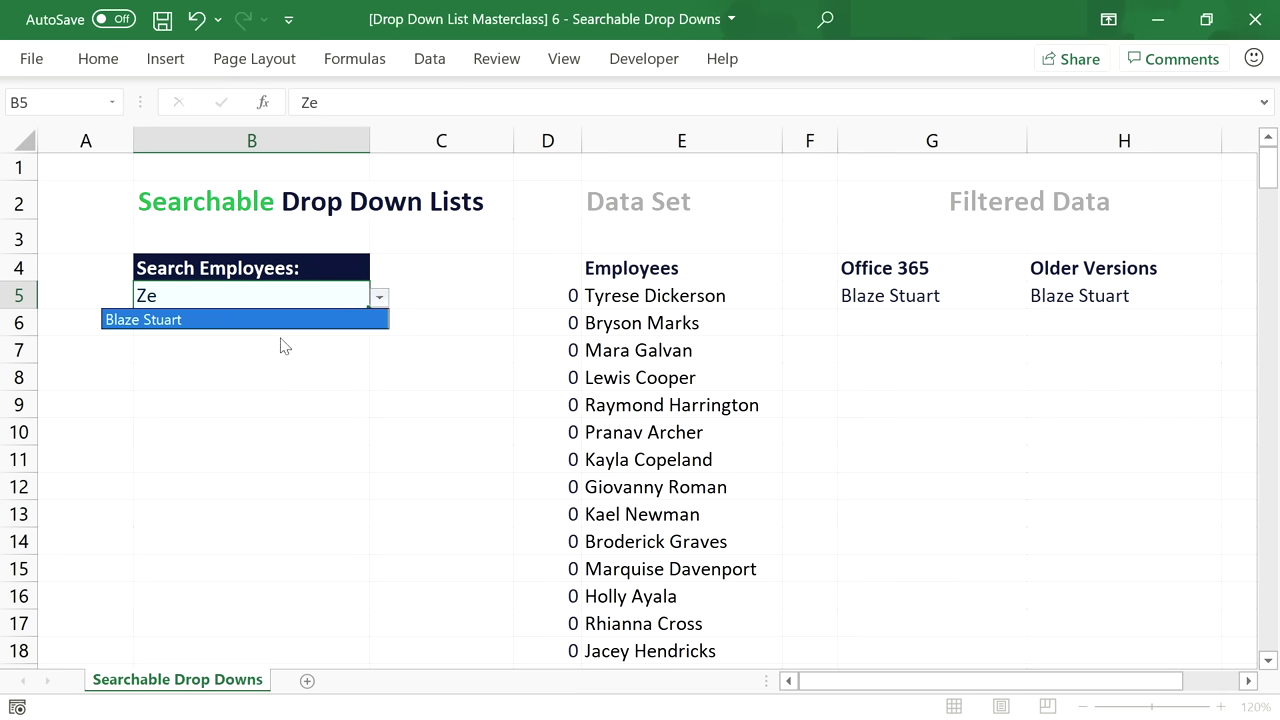
left_click(158, 296)
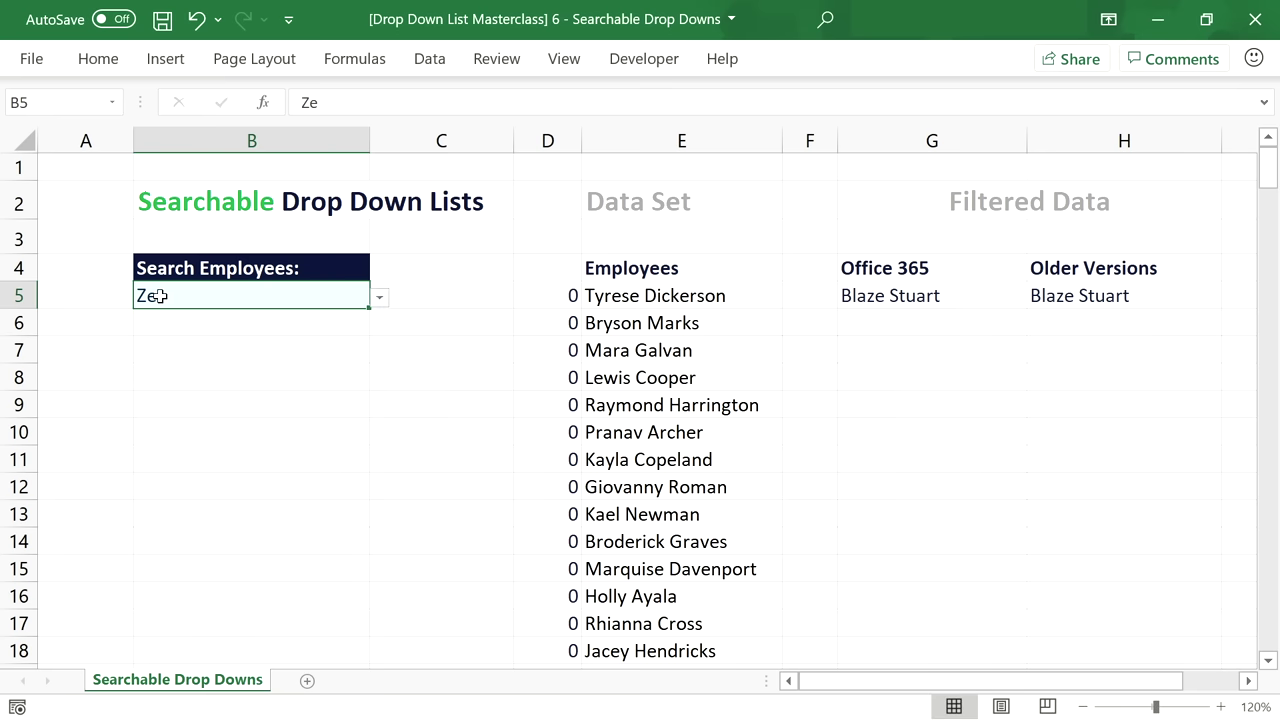